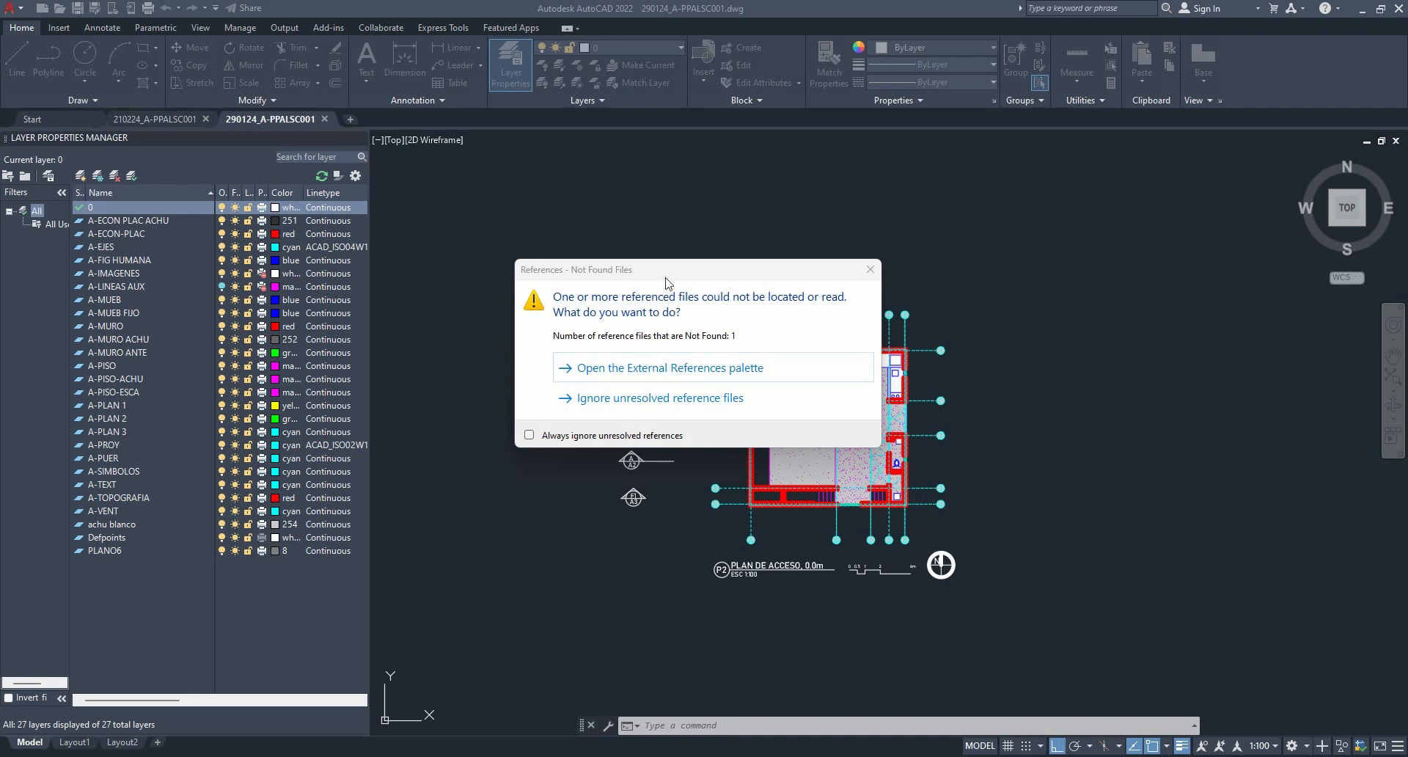
- Dismiss the missing-reference warning by opening the External References palette, and close the palette
{"action": "left_click_drag", "start_coordinate": [667, 275], "coordinate": [764, 330]}
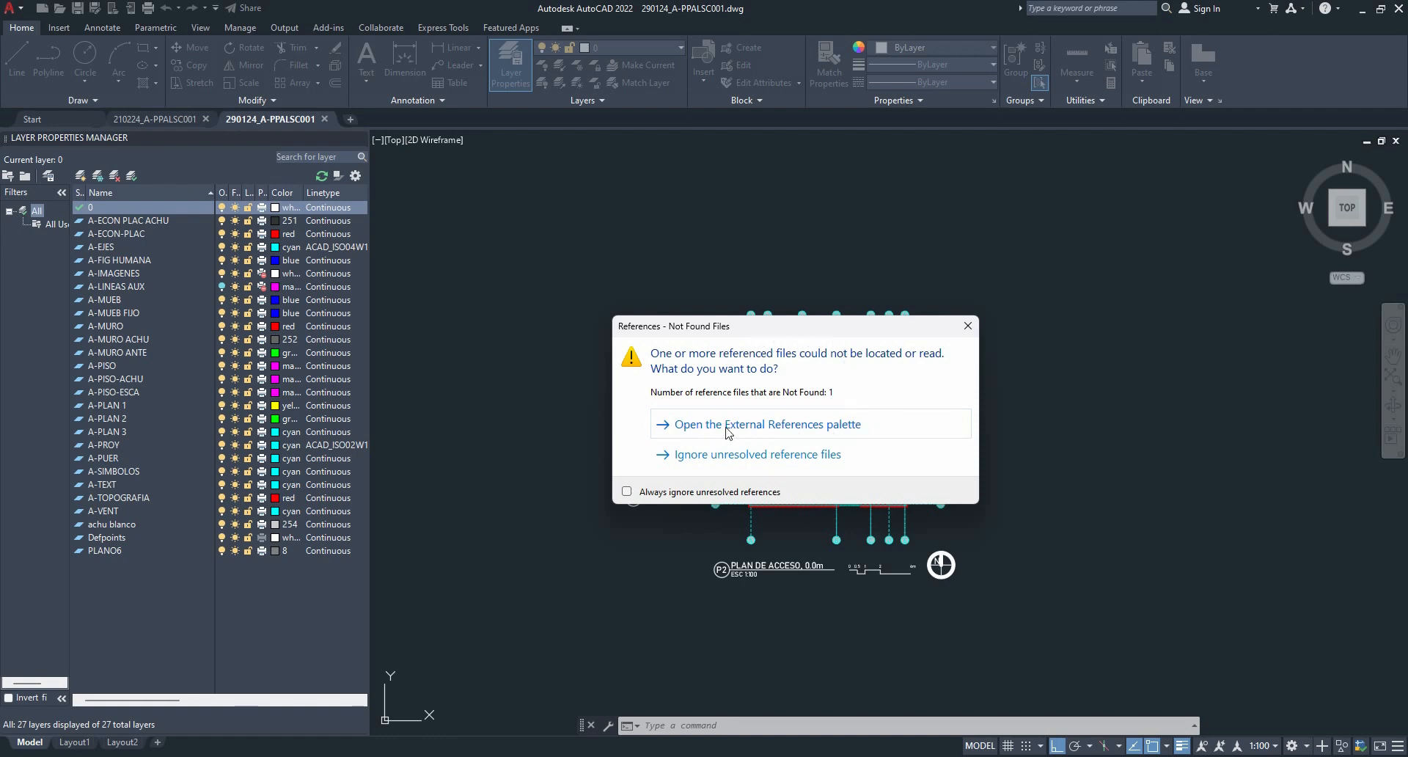
{"action": "left_click", "coordinate": [719, 426]}
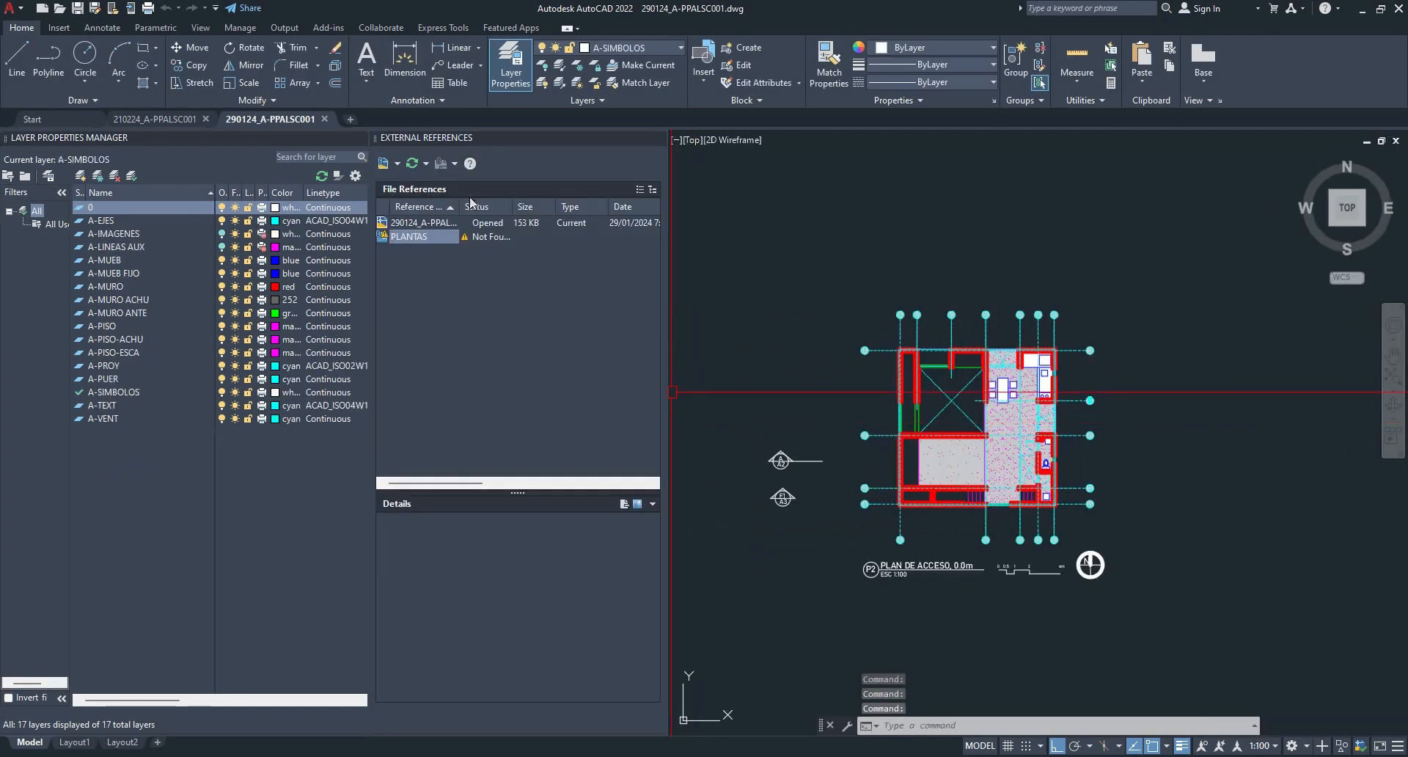
{"action": "left_click", "coordinate": [658, 139]}
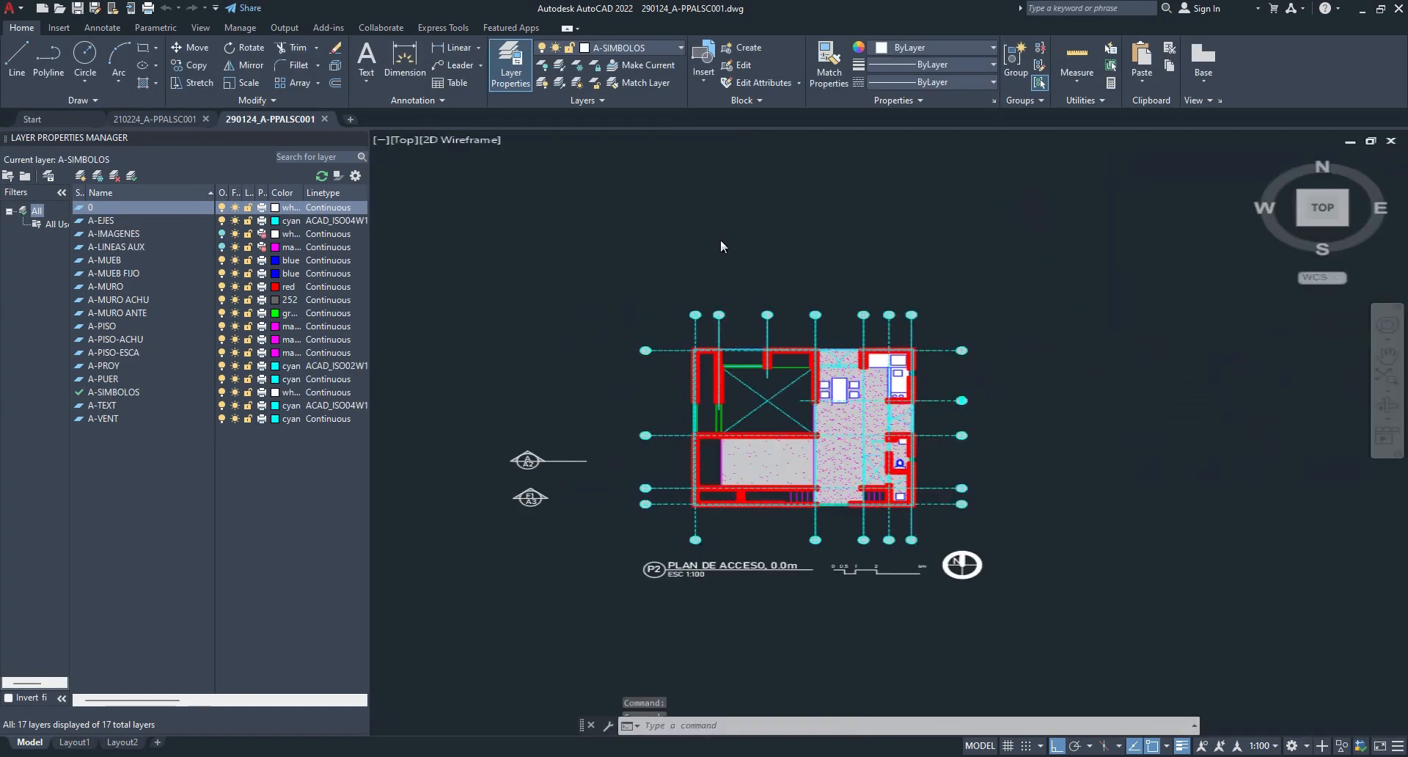
- Open the External References palette with XREF and show the details of the PLANTAS reference
{"action": "type", "text": "XR"}
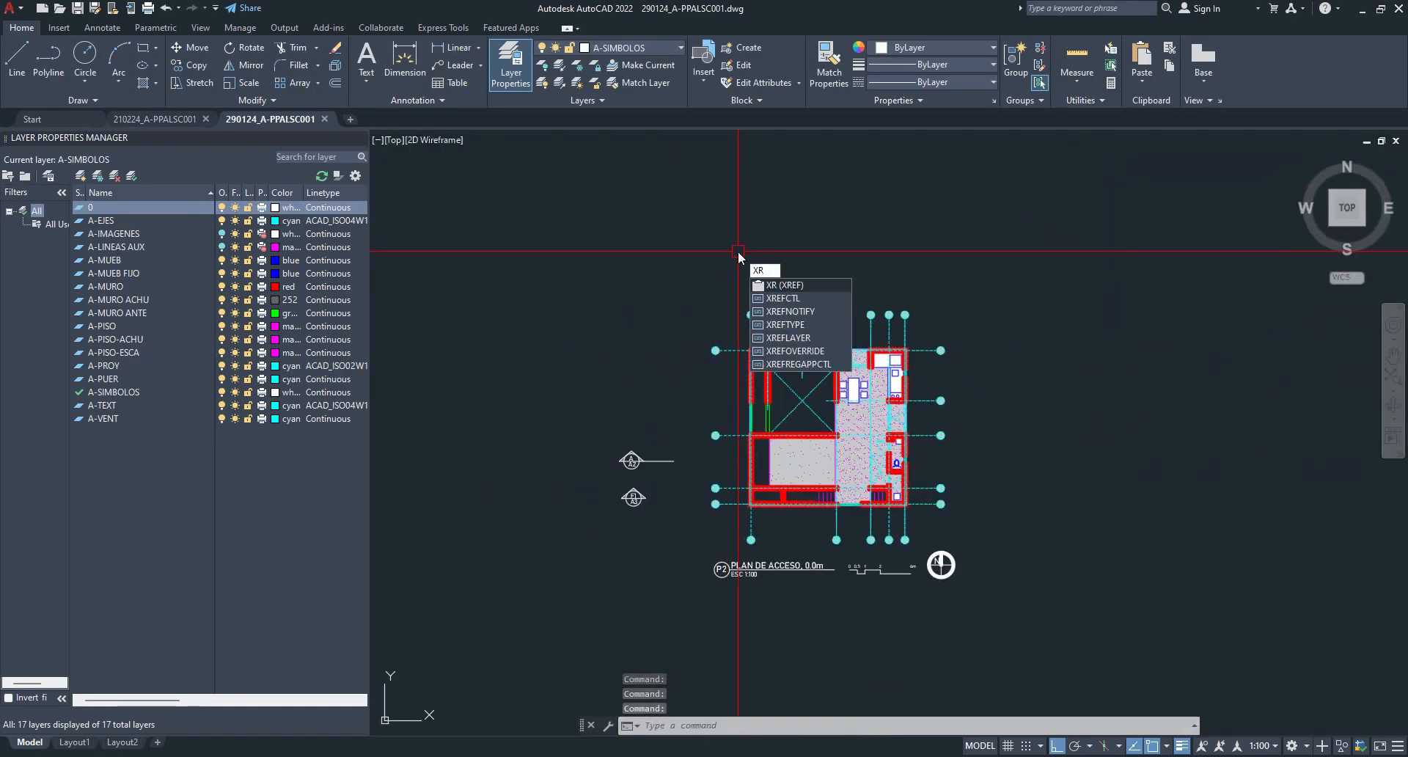
{"action": "key", "text": "Return"}
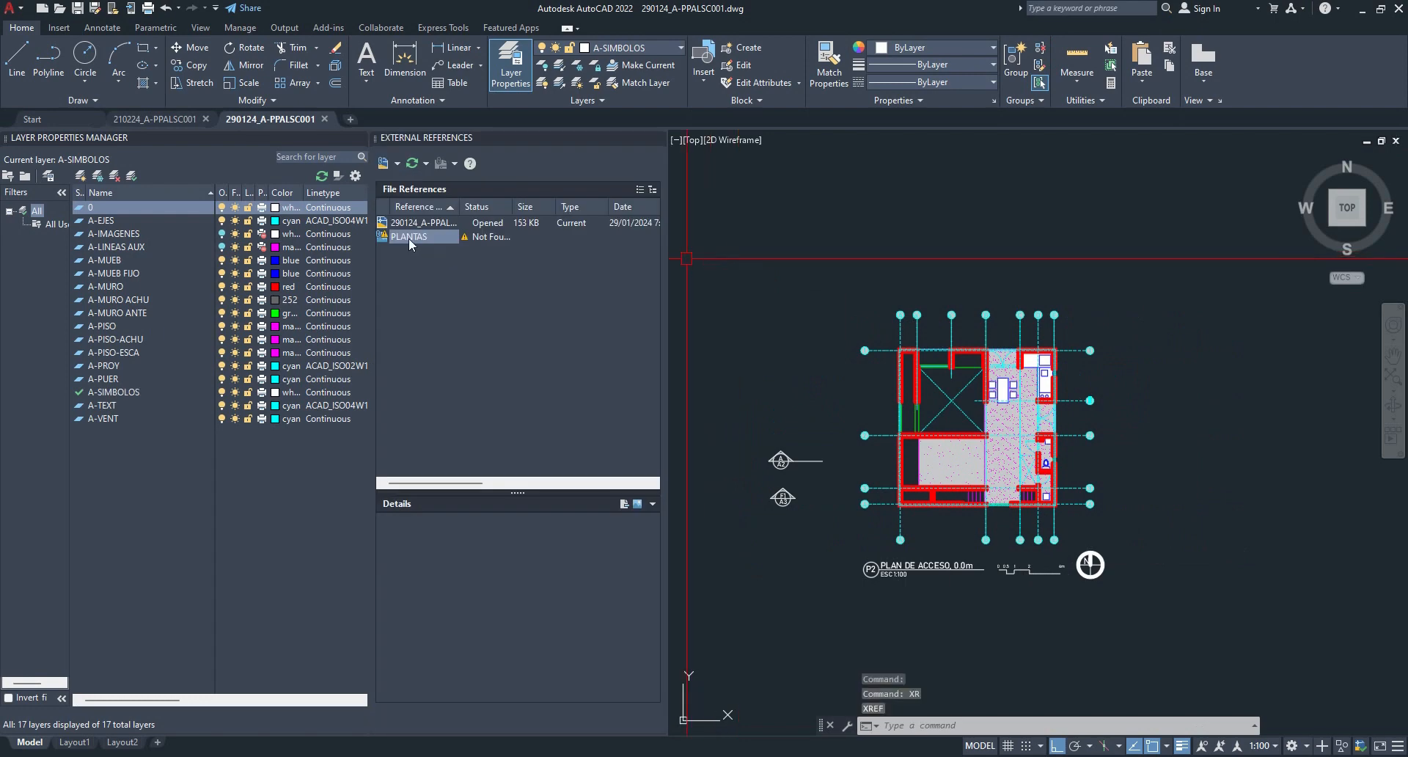
{"action": "left_click", "coordinate": [407, 238]}
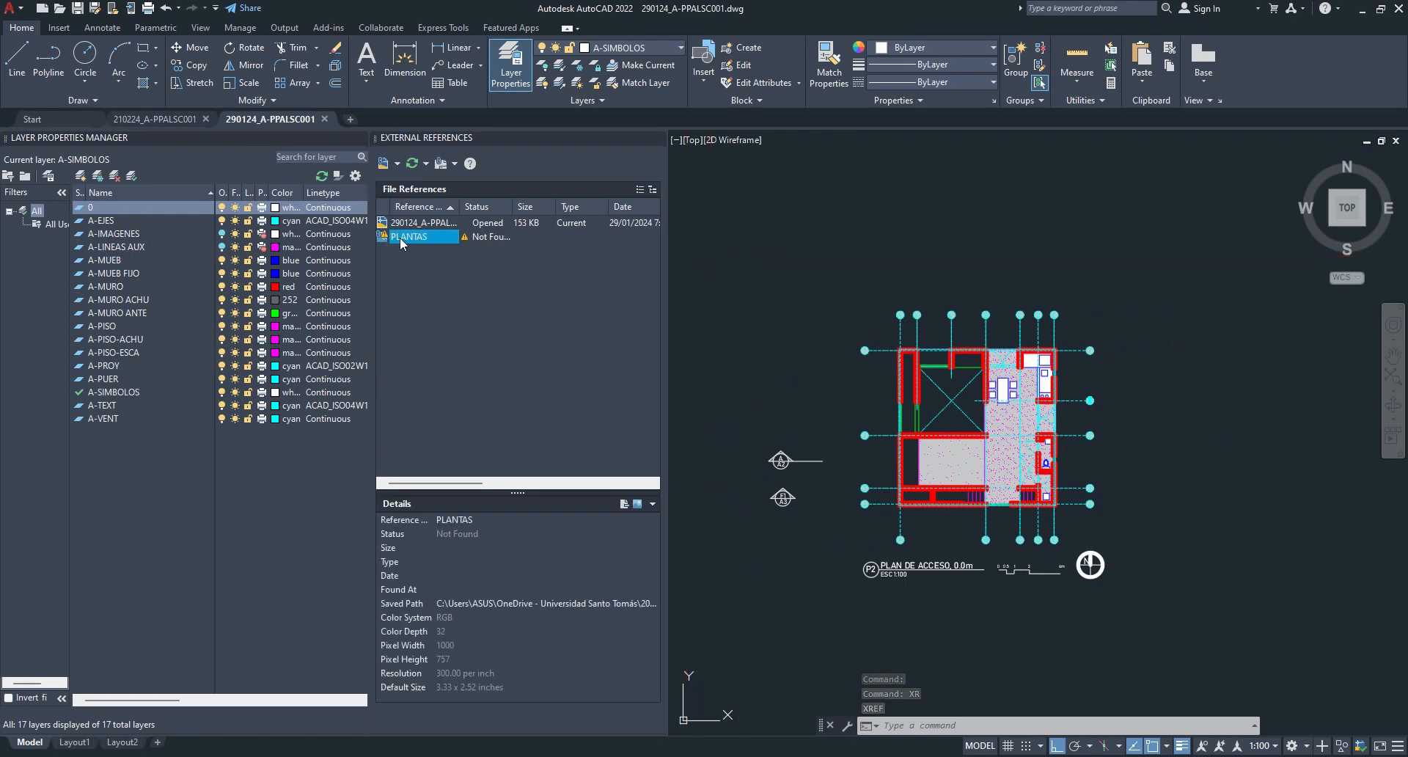
{"action": "mouse_move", "coordinate": [401, 239]}
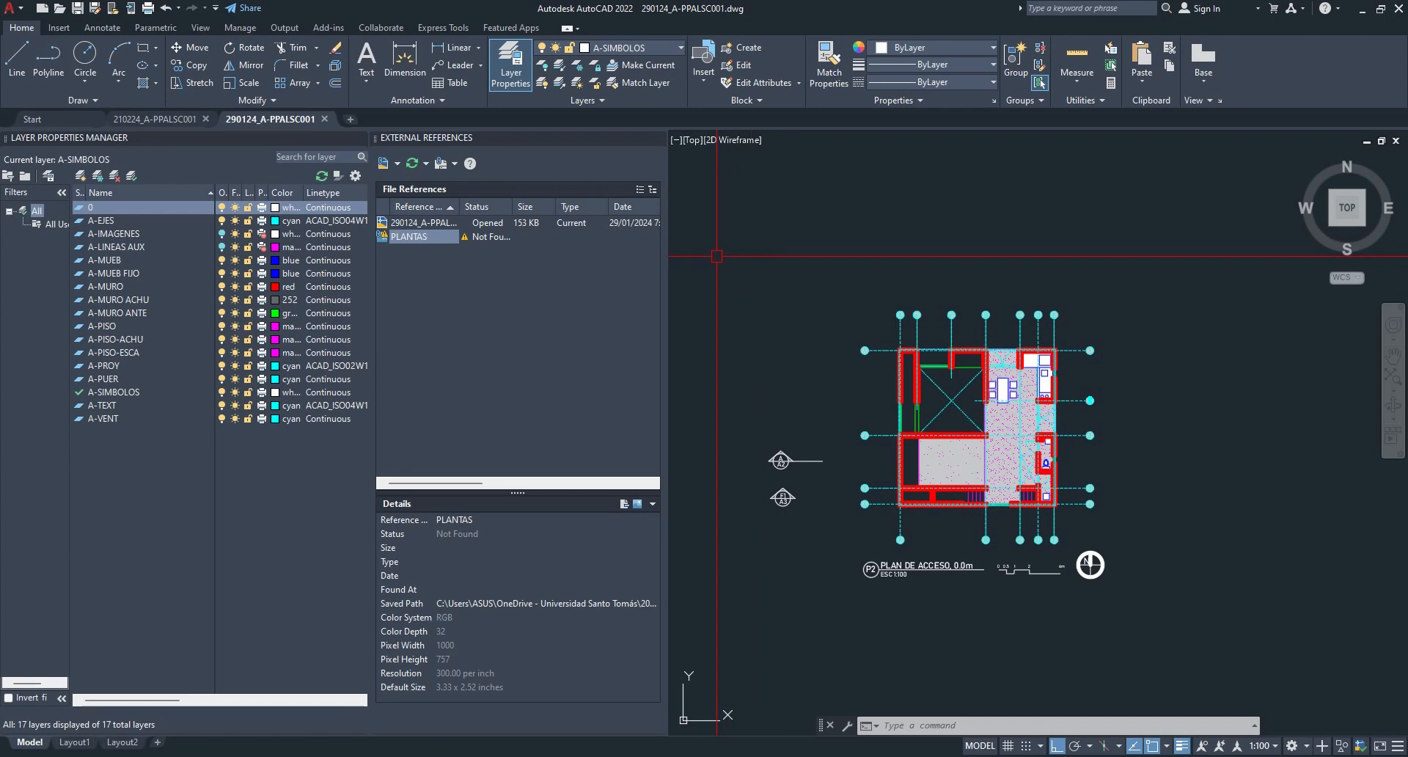
- Use Find and Replace on the PLANTAS reference to replace its saved path with the IMÁGENES folder inside MÓDULO DE AUTOCAD
{"action": "right_click", "coordinate": [431, 237]}
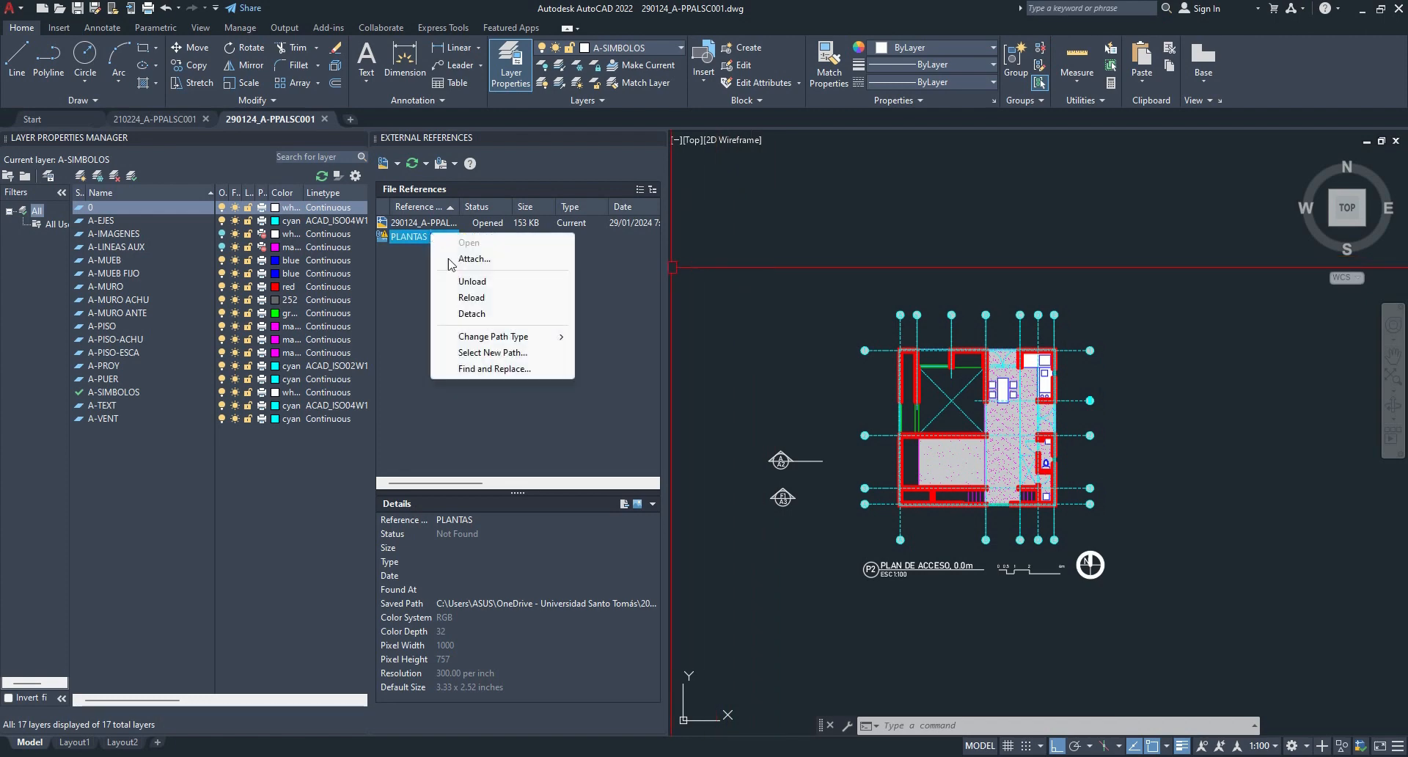
{"action": "right_click", "coordinate": [406, 237]}
{"action": "left_click", "coordinate": [447, 374]}
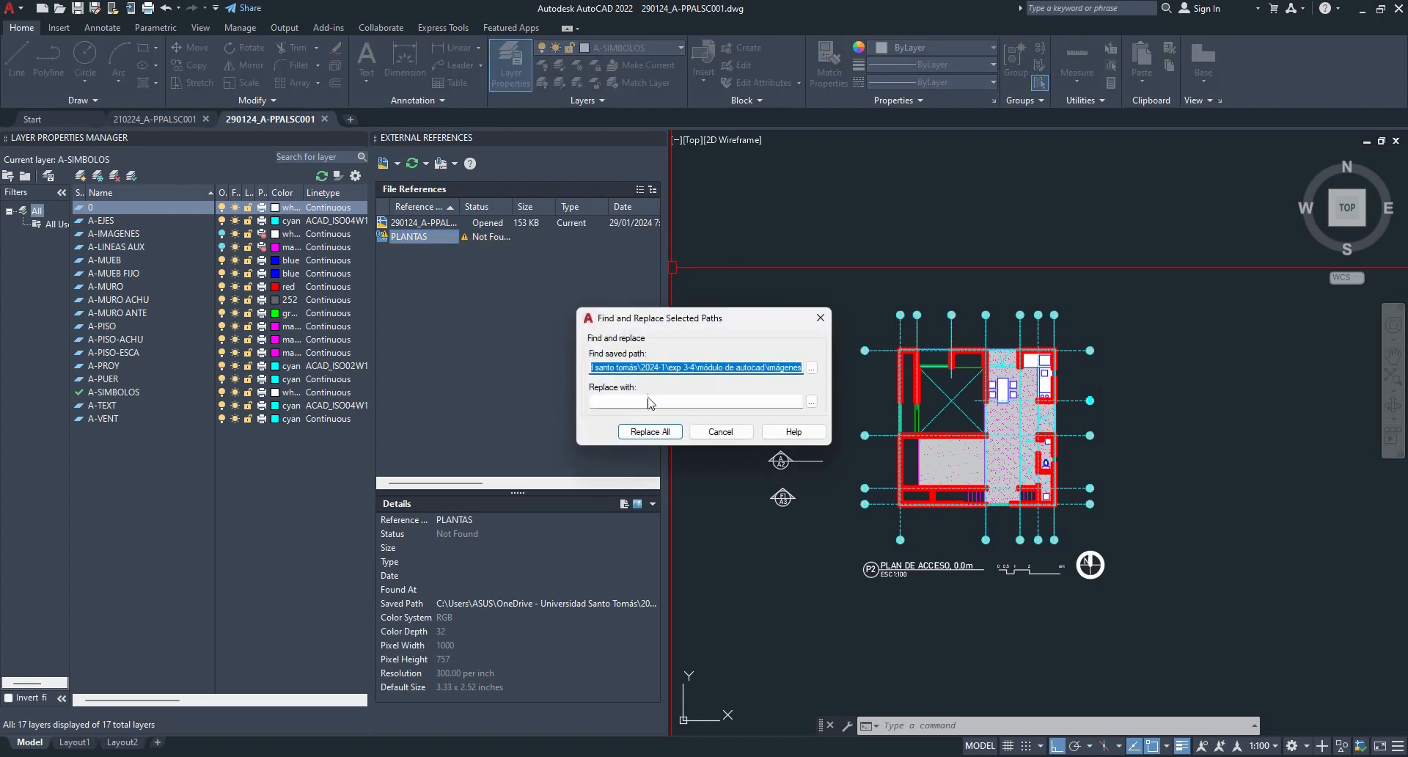
{"action": "left_click", "coordinate": [814, 403]}
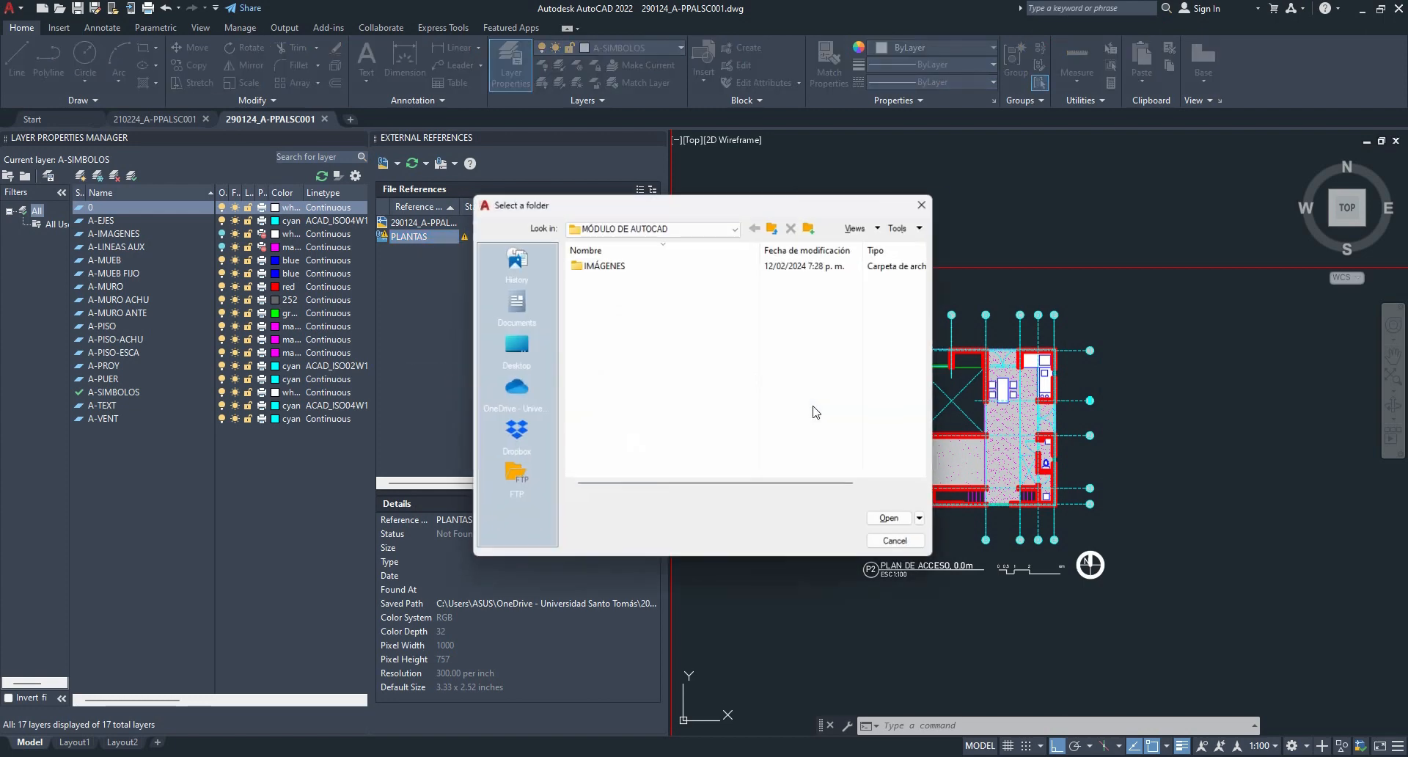
{"action": "left_click", "coordinate": [608, 266]}
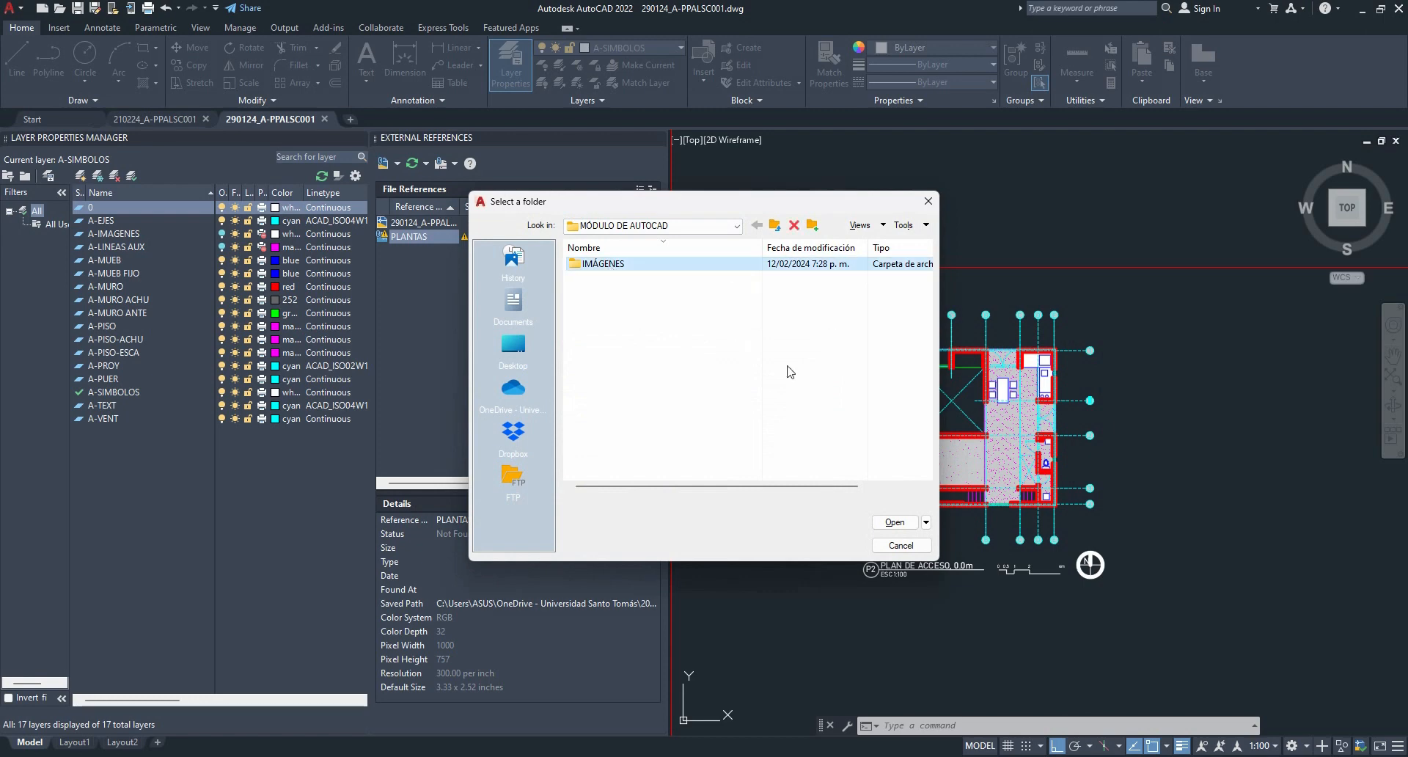
{"action": "left_click", "coordinate": [897, 522]}
{"action": "left_click", "coordinate": [649, 430]}
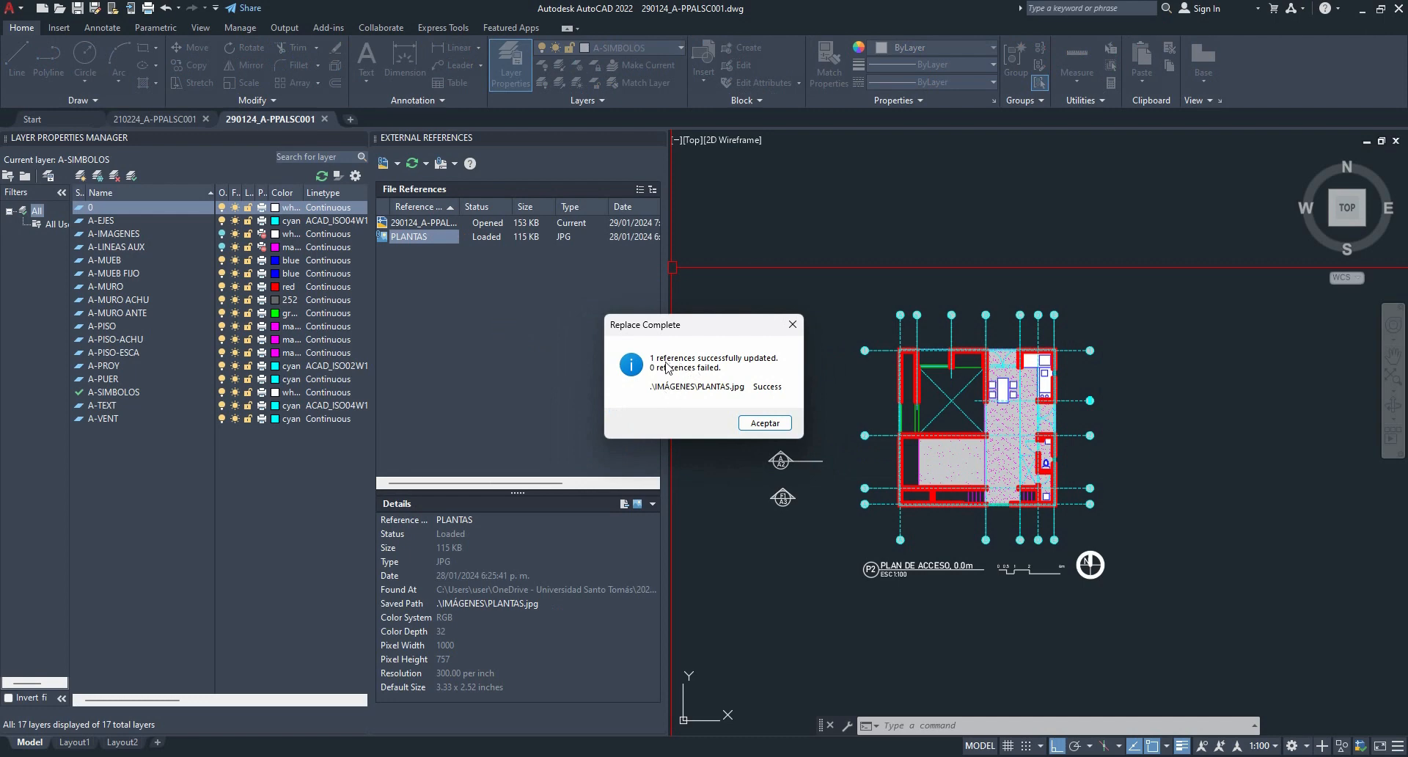
{"action": "left_click", "coordinate": [765, 425]}
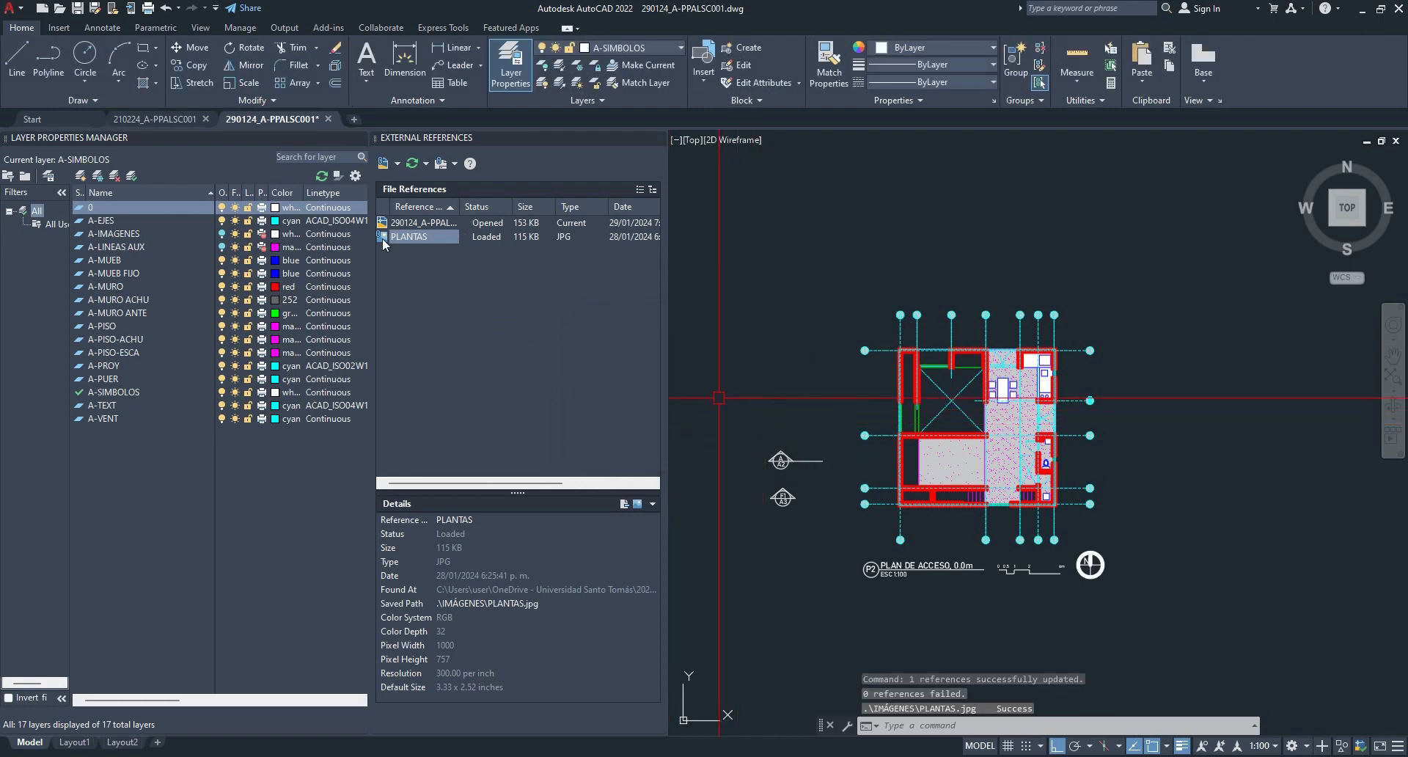
- Turn on the A-IMAGENES layer to display the PLANTAS image and close the External References palette
{"action": "left_click", "coordinate": [222, 234]}
{"action": "left_click", "coordinate": [222, 235]}
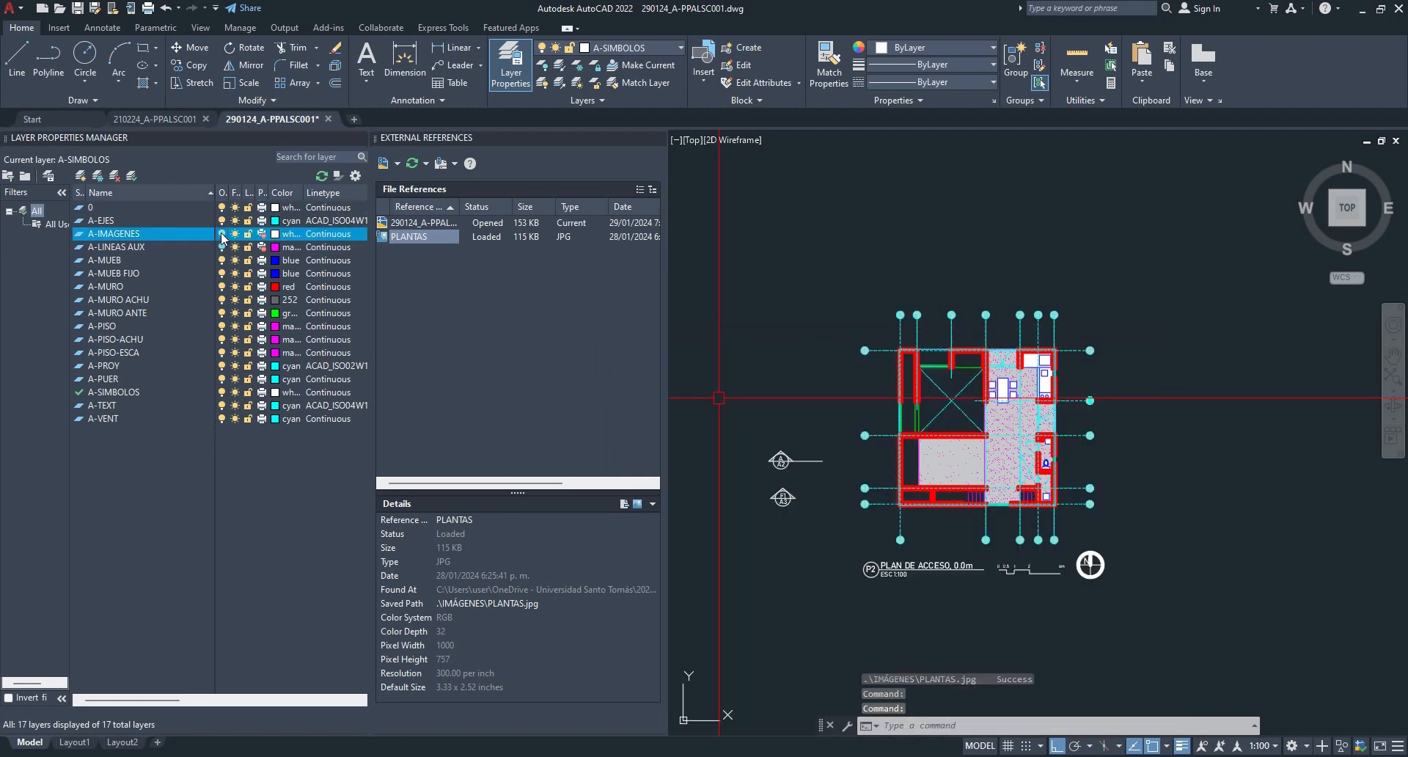
{"action": "left_click", "coordinate": [222, 234]}
{"action": "scroll", "coordinate": [928, 290], "scroll_direction": "down", "scroll_amount": 2}
{"action": "scroll", "coordinate": [928, 289], "scroll_direction": "up", "scroll_amount": 1}
{"action": "middle_click_drag", "start_coordinate": [928, 290], "coordinate": [985, 317]}
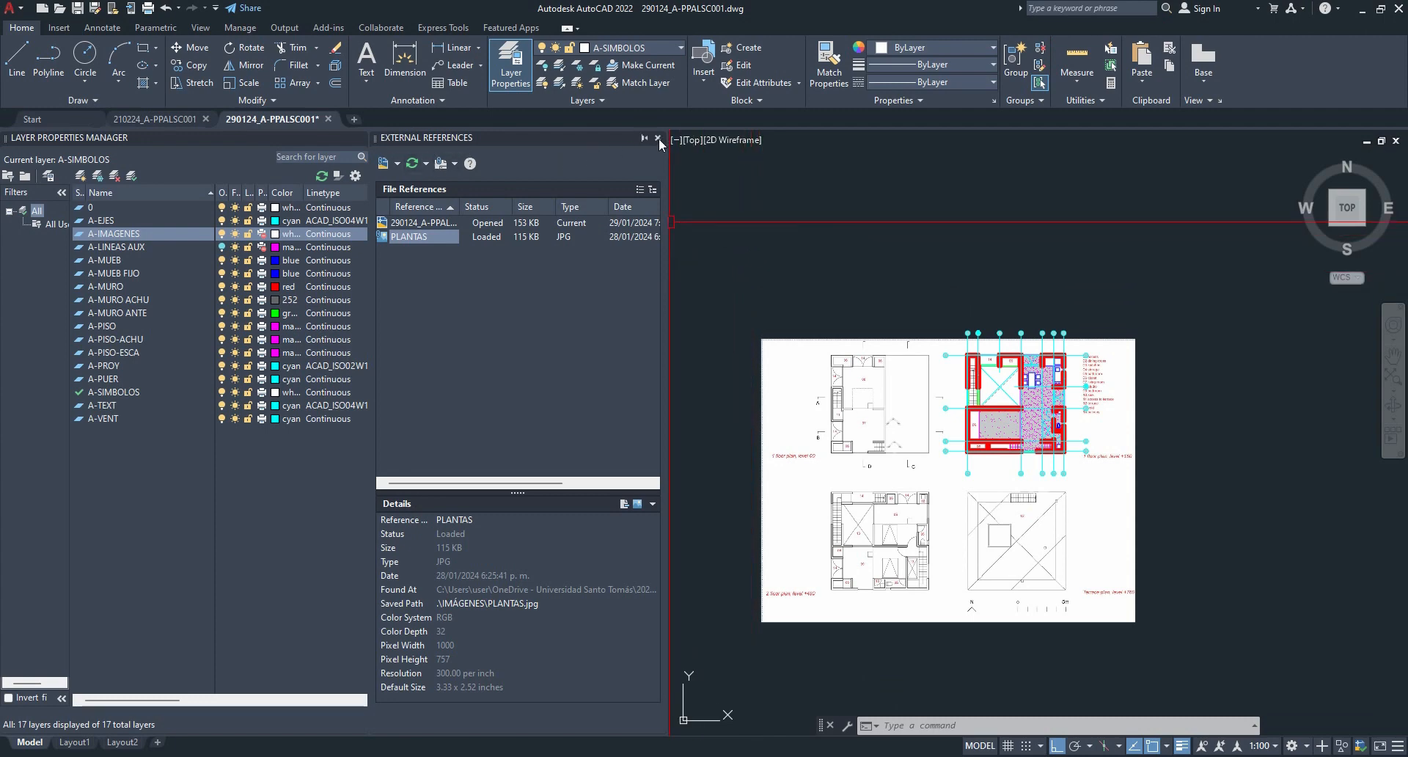
{"action": "left_click", "coordinate": [657, 137]}
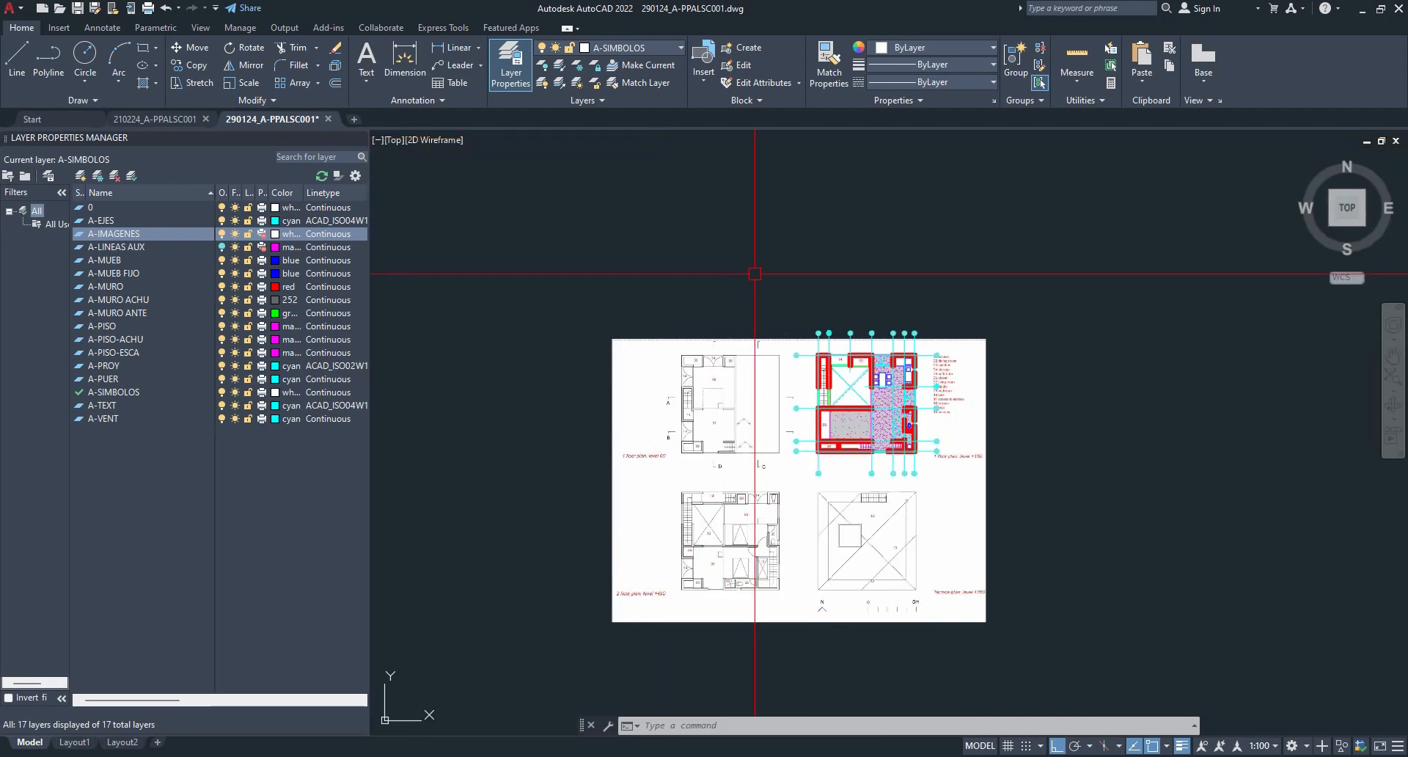
{"action": "scroll", "coordinate": [821, 330], "scroll_direction": "up", "scroll_amount": 4}
{"action": "mouse_move", "coordinate": [822, 329]}
{"action": "middle_mouse_down"}
{"action": "mouse_move", "coordinate": [766, 249]}
{"action": "mouse_move", "coordinate": [762, 261]}
{"action": "middle_mouse_up"}
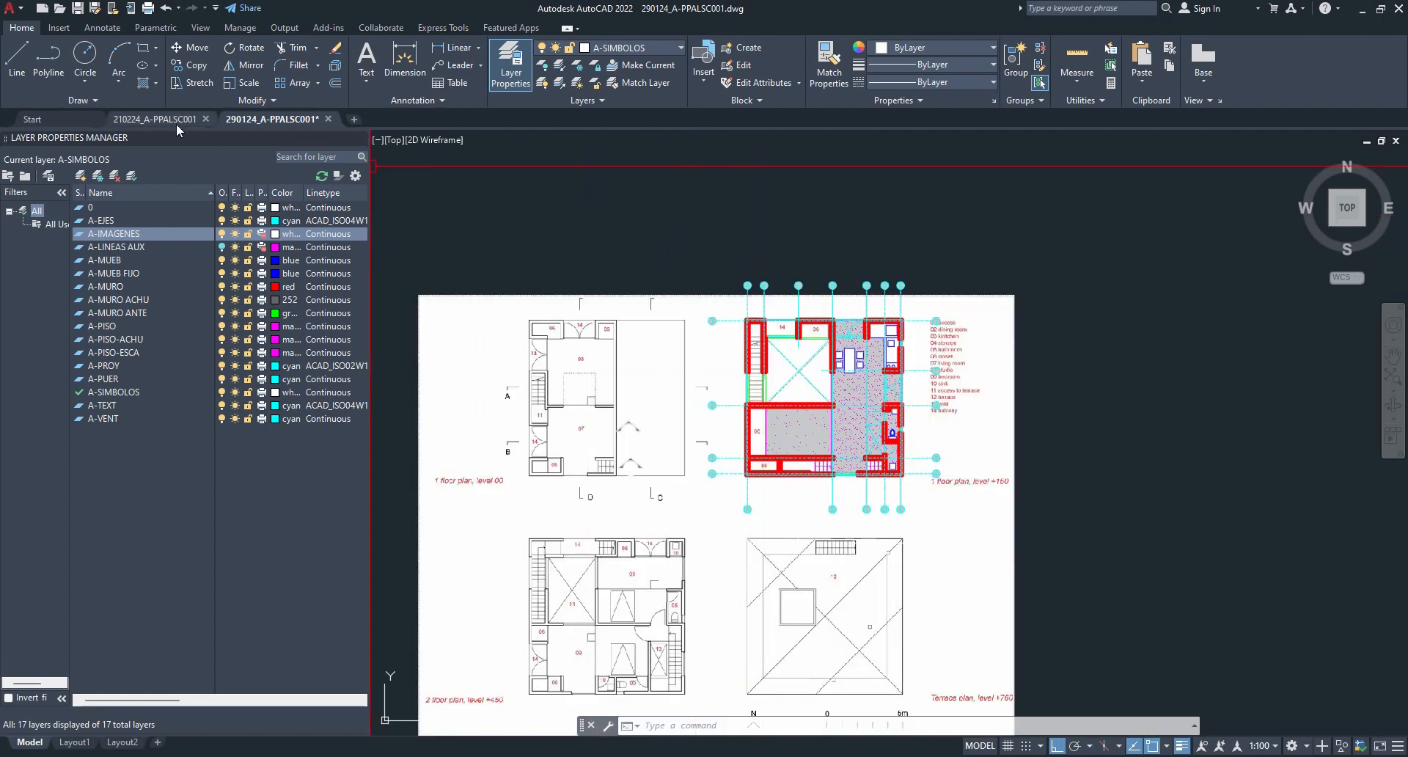
- Switch to the 210224_A-PPALSC001 drawing and check its file name in Save Drawing As without saving
{"action": "left_click", "coordinate": [165, 120]}
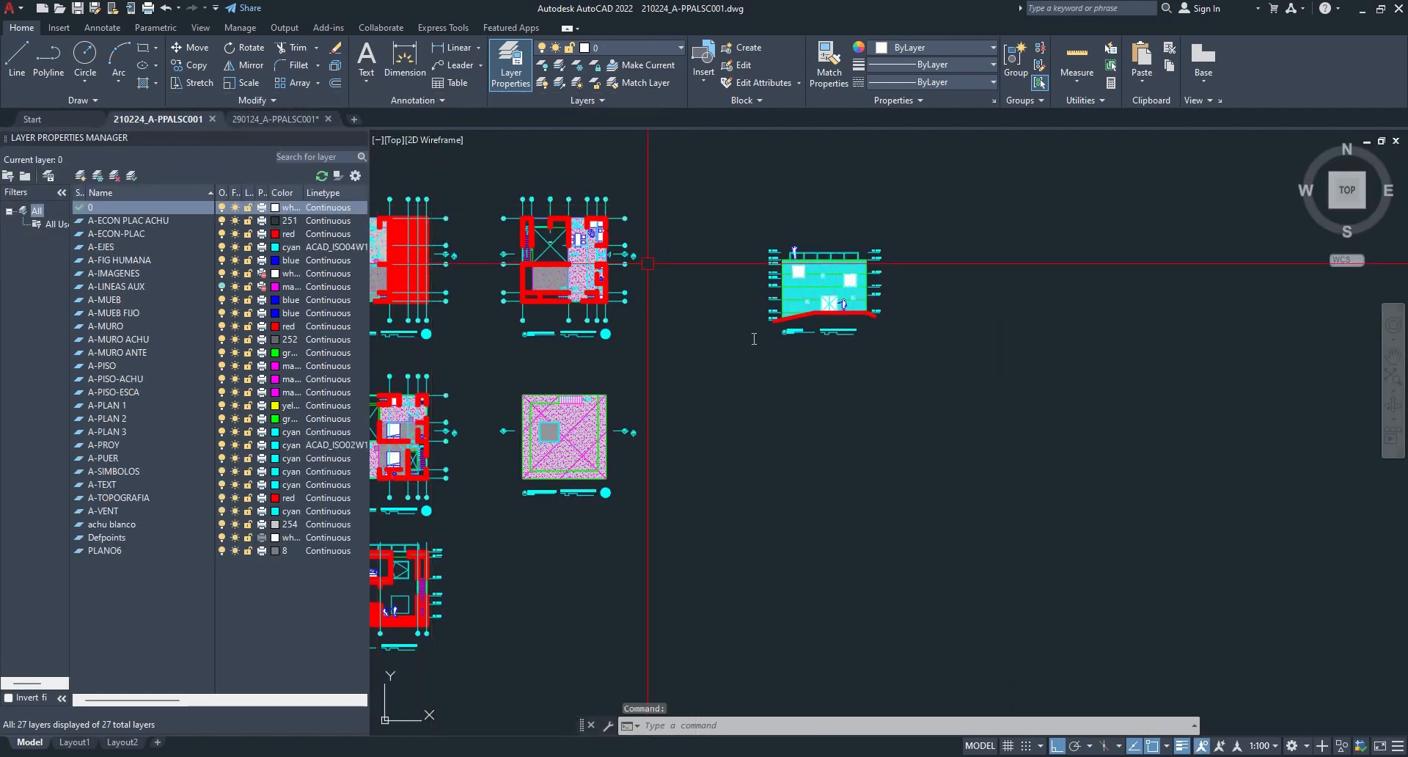
{"action": "key", "text": "ctrl+shift+s"}
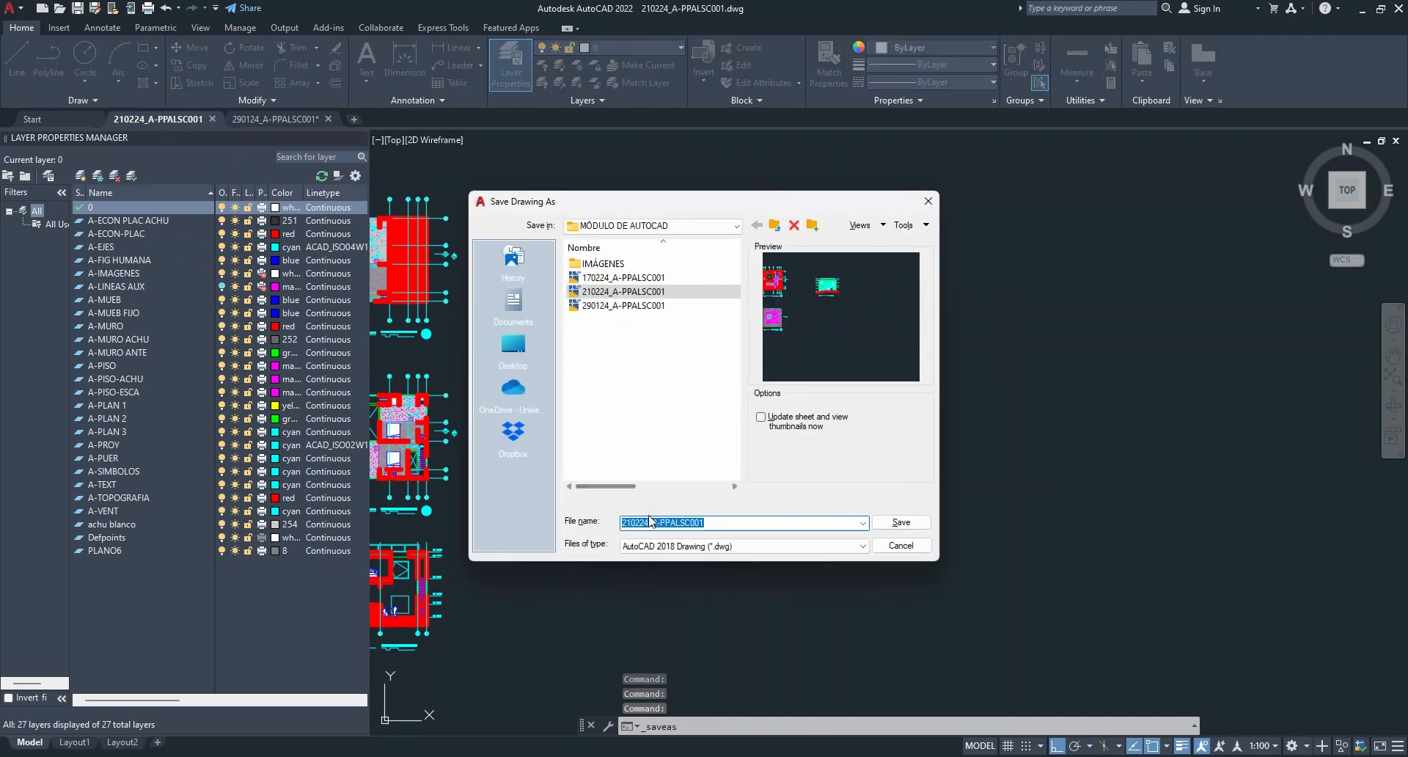
{"action": "left_click_drag", "start_coordinate": [627, 522], "coordinate": [635, 522]}
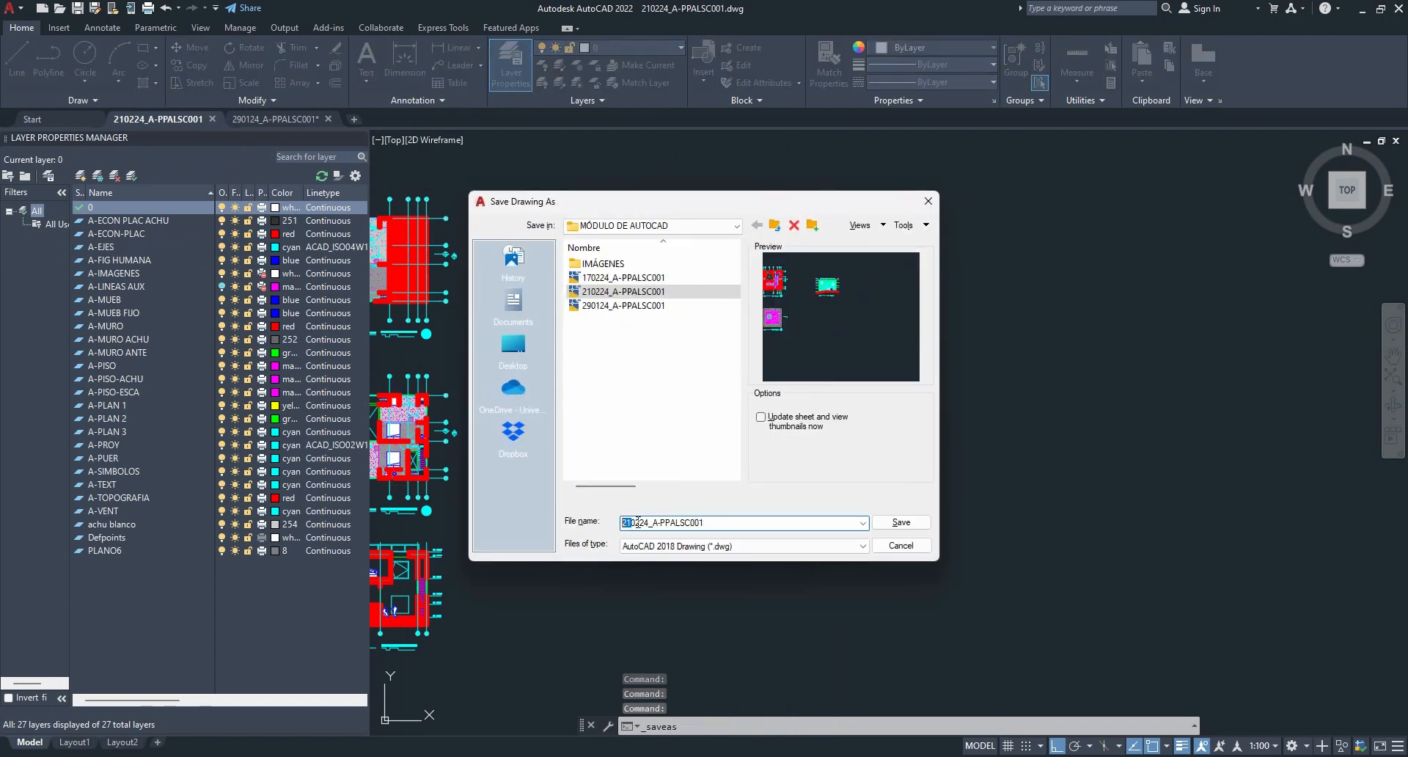
{"action": "left_click", "coordinate": [902, 545]}
- Examine the floor plans, looking closely at the access plan's title, graphic scale, level symbols and entrance marker
{"action": "mouse_move", "coordinate": [706, 432]}
{"action": "middle_mouse_down"}
{"action": "mouse_move", "coordinate": [880, 470]}
{"action": "mouse_move", "coordinate": [882, 459]}
{"action": "middle_mouse_up"}
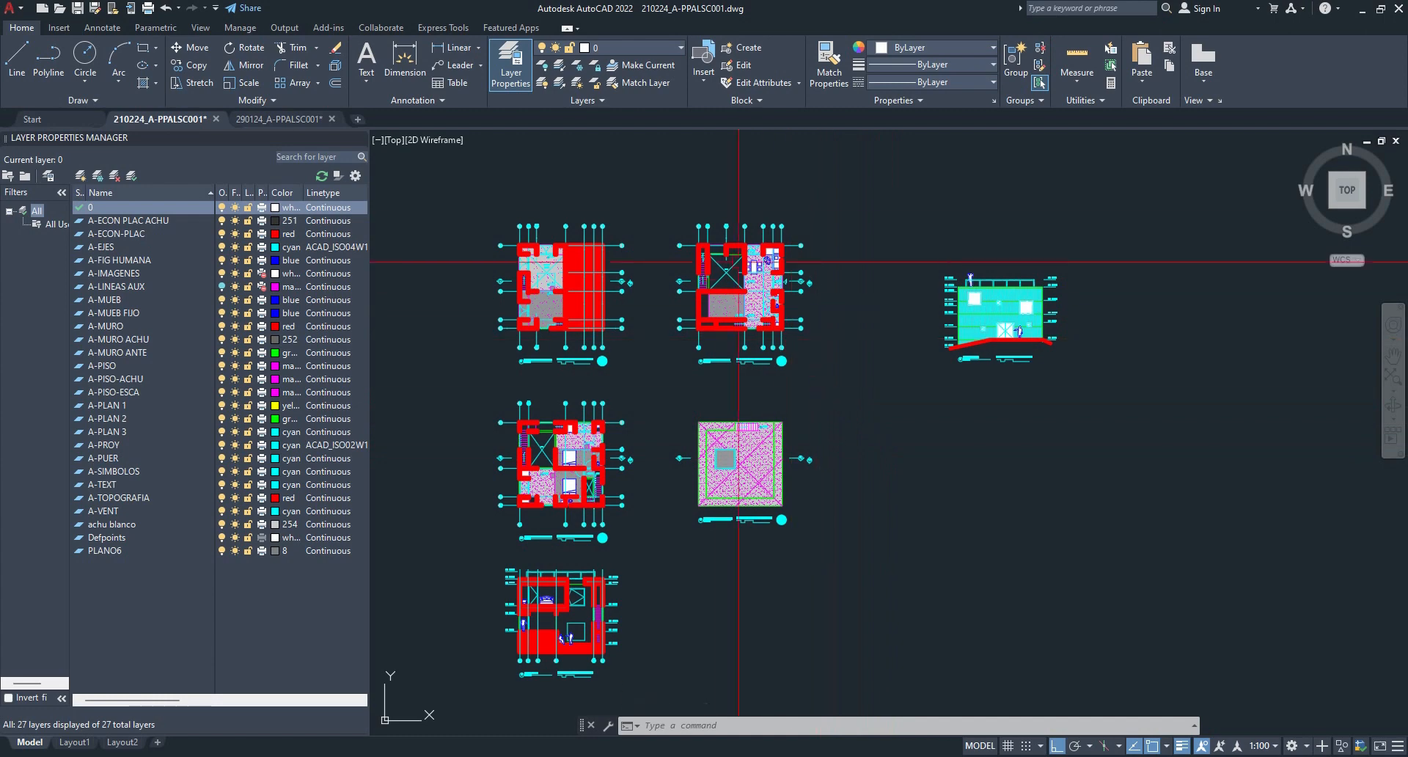
{"action": "scroll", "coordinate": [648, 205], "scroll_direction": "up", "scroll_amount": 2}
{"action": "mouse_move", "coordinate": [647, 205]}
{"action": "middle_mouse_down"}
{"action": "mouse_move", "coordinate": [776, 179]}
{"action": "mouse_move", "coordinate": [792, 160]}
{"action": "middle_mouse_up"}
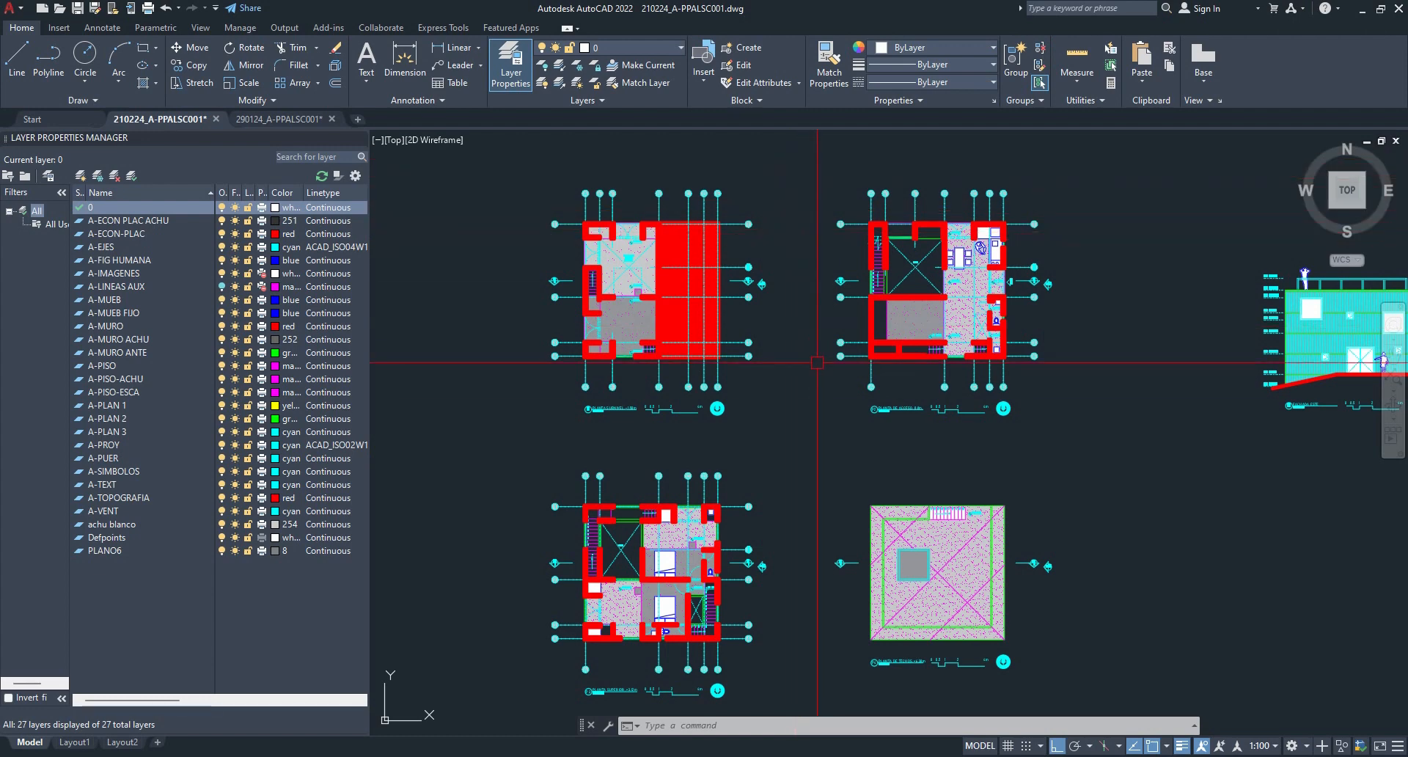
{"action": "middle_click_drag", "start_coordinate": [792, 459], "coordinate": [793, 448]}
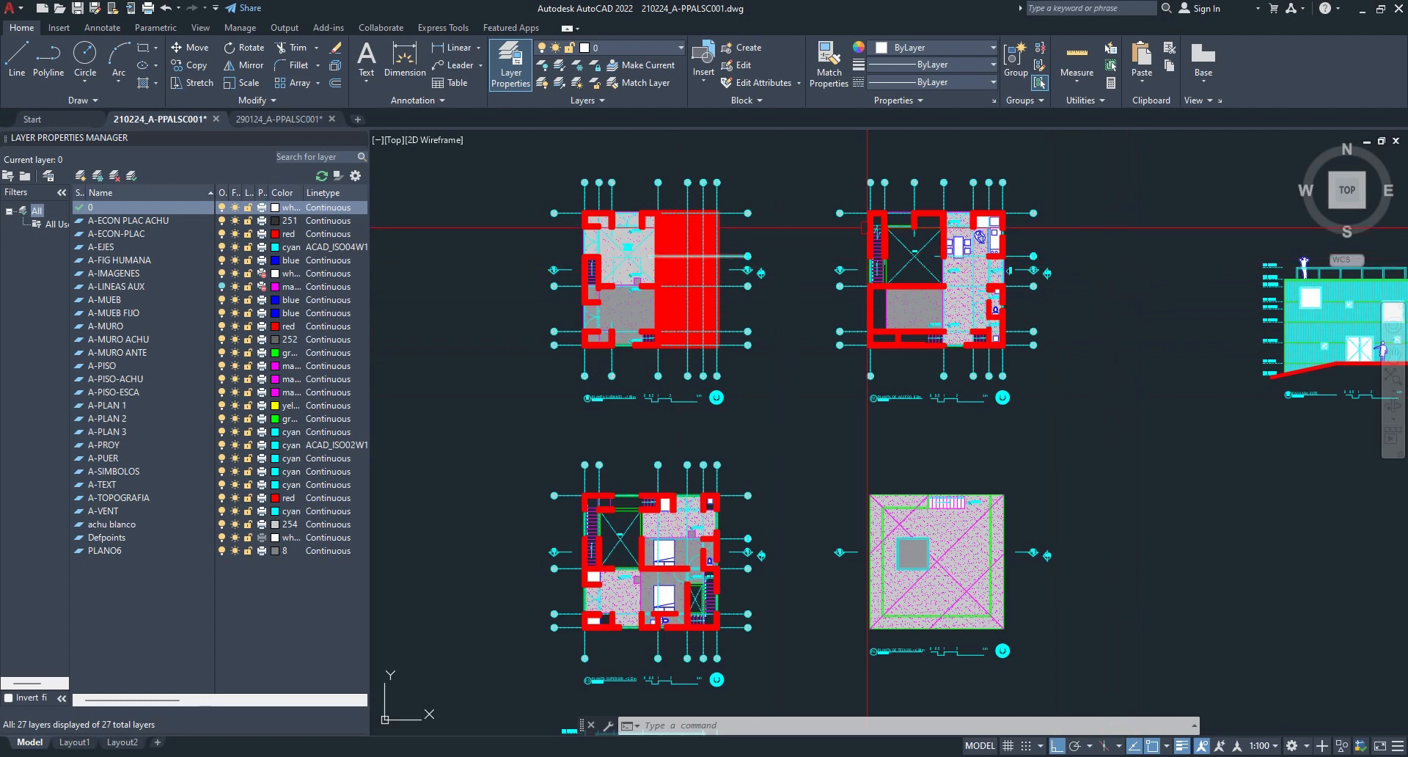
{"action": "scroll", "coordinate": [957, 242], "scroll_direction": "up", "scroll_amount": 4}
{"action": "middle_click_drag", "start_coordinate": [968, 251], "coordinate": [858, 317]}
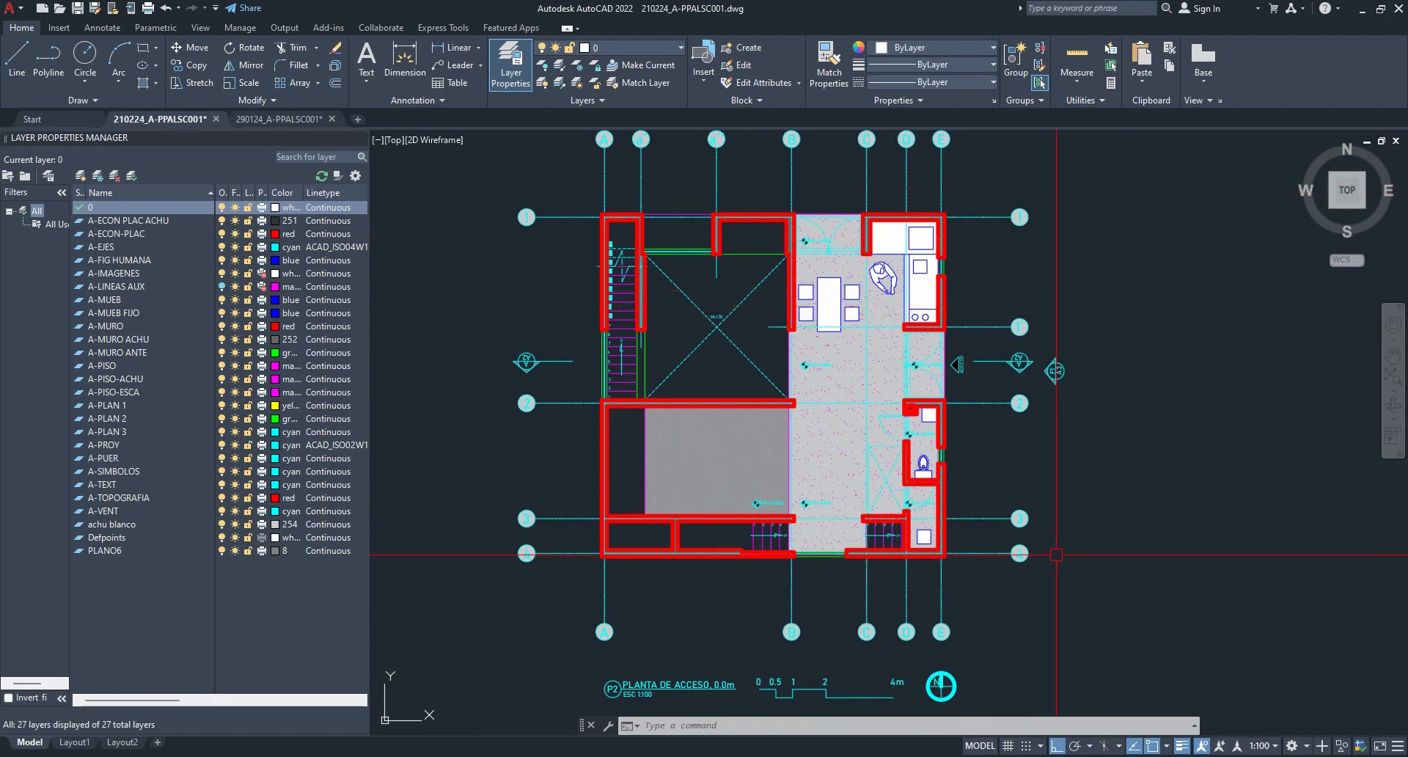
{"action": "scroll", "coordinate": [697, 576], "scroll_direction": "up", "scroll_amount": 2}
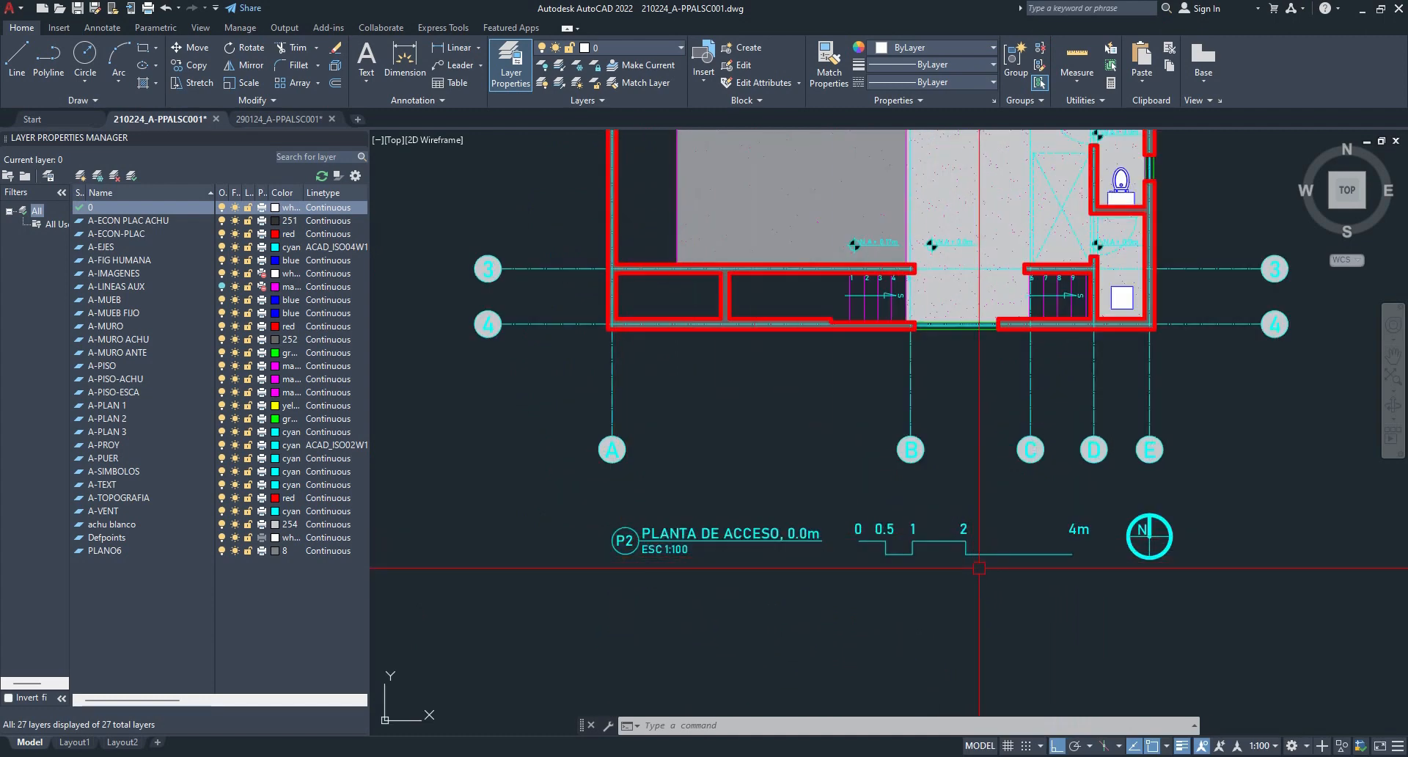
{"action": "scroll", "coordinate": [968, 618], "scroll_direction": "down", "scroll_amount": 3}
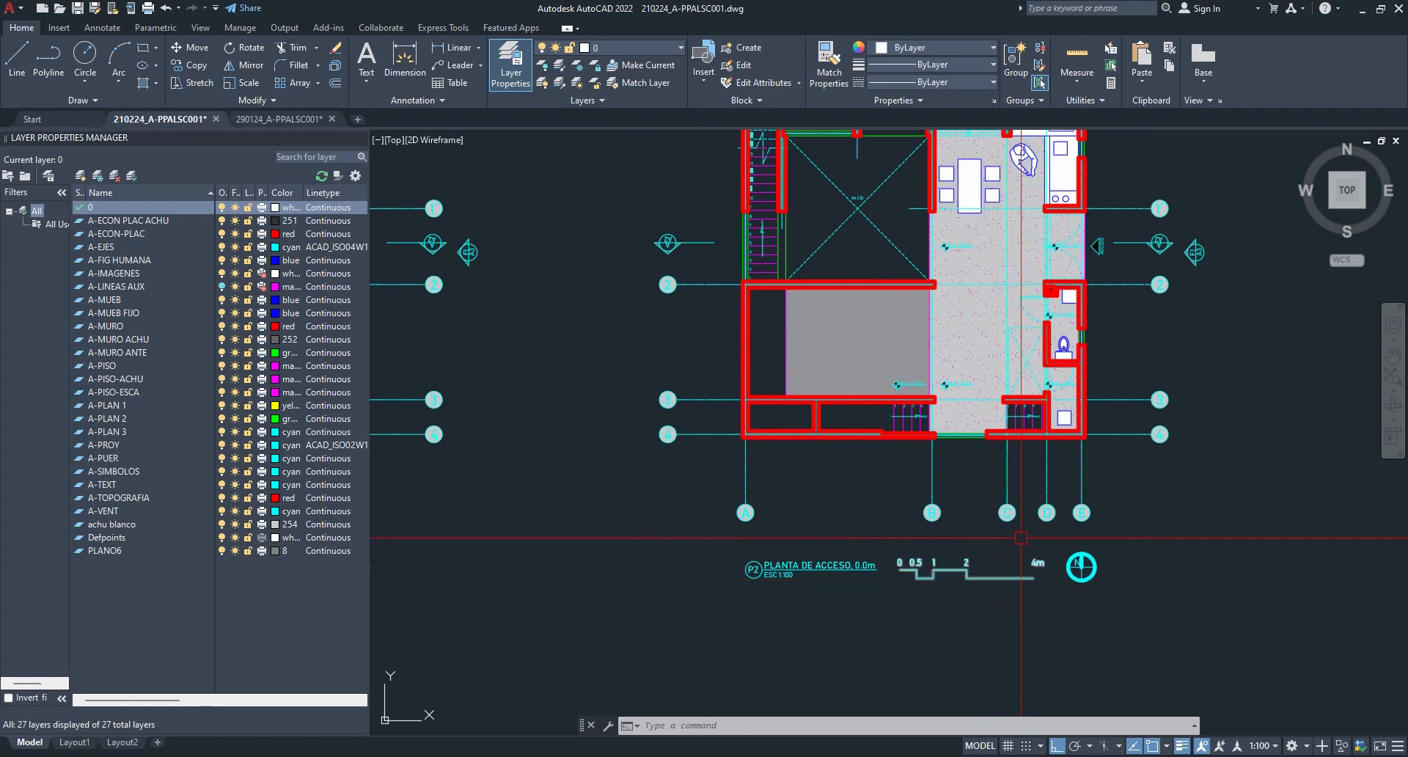
{"action": "scroll", "coordinate": [979, 312], "scroll_direction": "up", "scroll_amount": 5}
{"action": "middle_click_drag", "start_coordinate": [1009, 256], "coordinate": [1029, 349]}
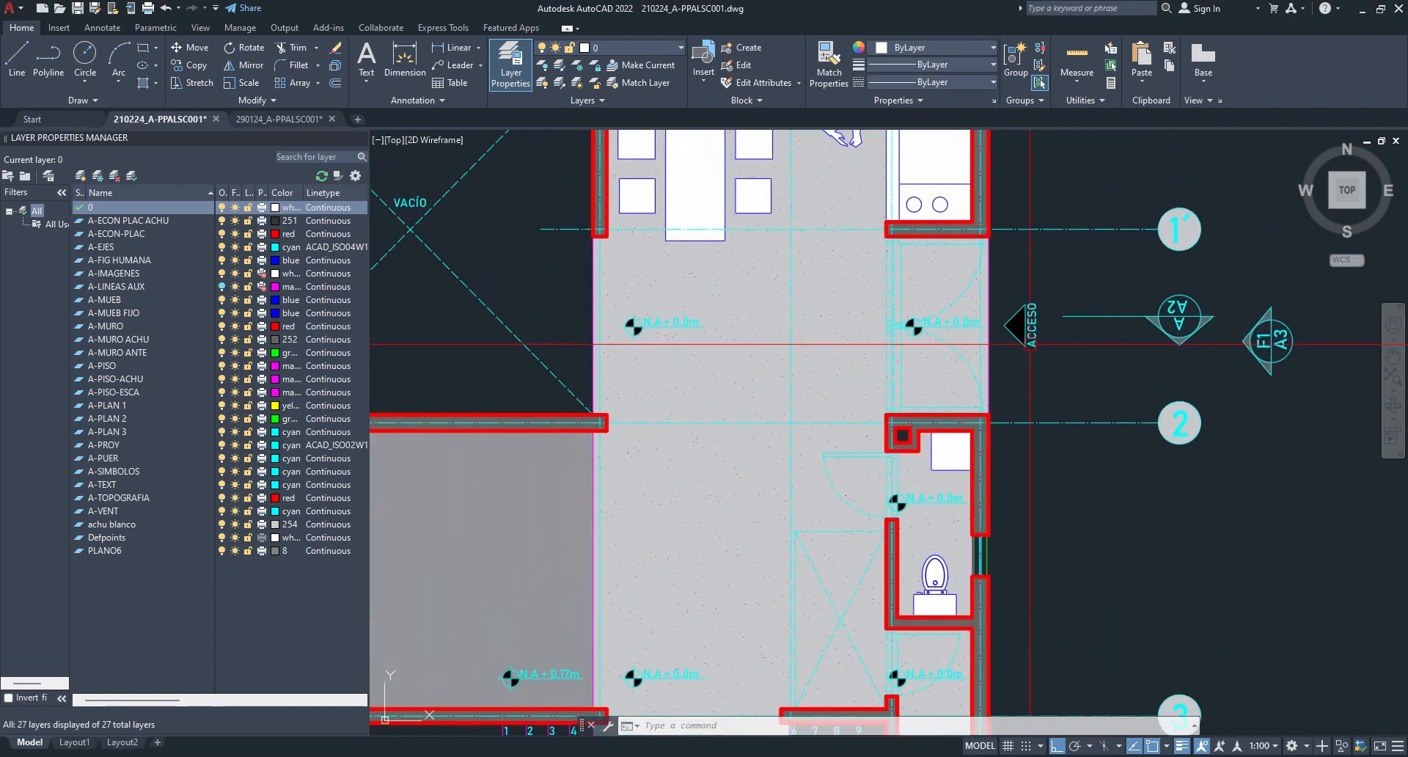
{"action": "scroll", "coordinate": [1033, 314], "scroll_direction": "up", "scroll_amount": 4}
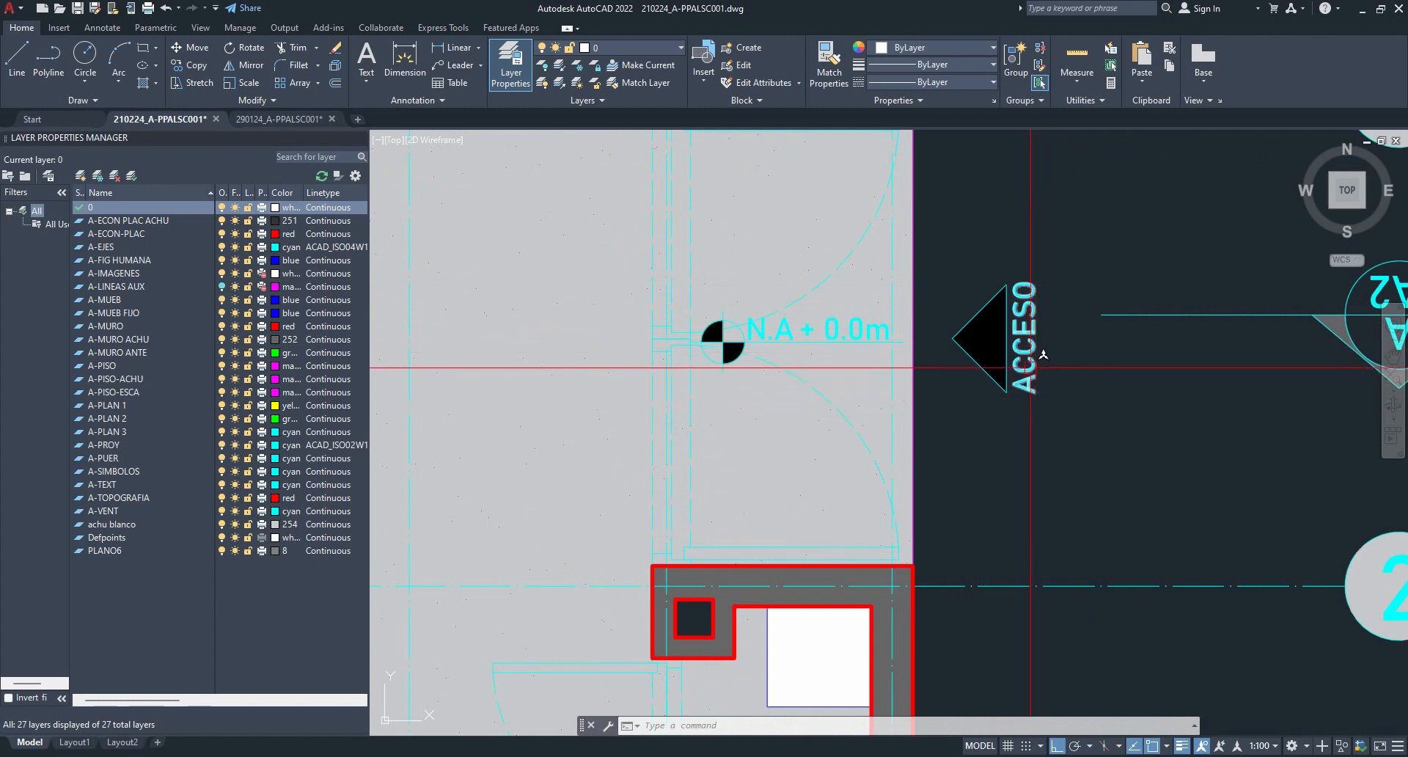
{"action": "left_click", "coordinate": [987, 295]}
{"action": "key", "text": "ctrl+shift+s"}
{"action": "key", "text": "Escape"}
{"action": "key", "text": "Escape"}
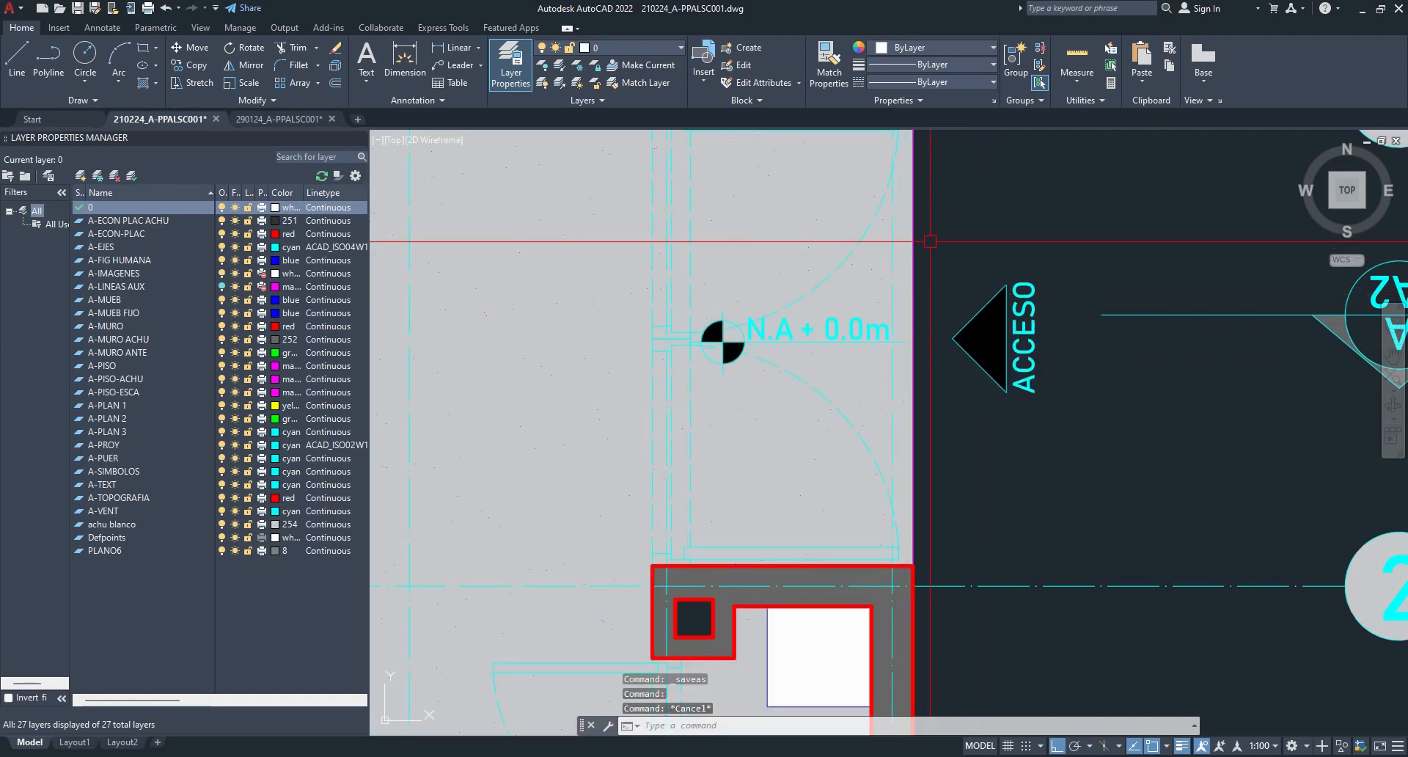
- Copy the N.A + 0.0m level symbol at the access entrance and paste it in the empty area east of the access plan
{"action": "left_click", "coordinate": [892, 287]}
{"action": "scroll", "coordinate": [891, 287], "scroll_direction": "down", "scroll_amount": 4}
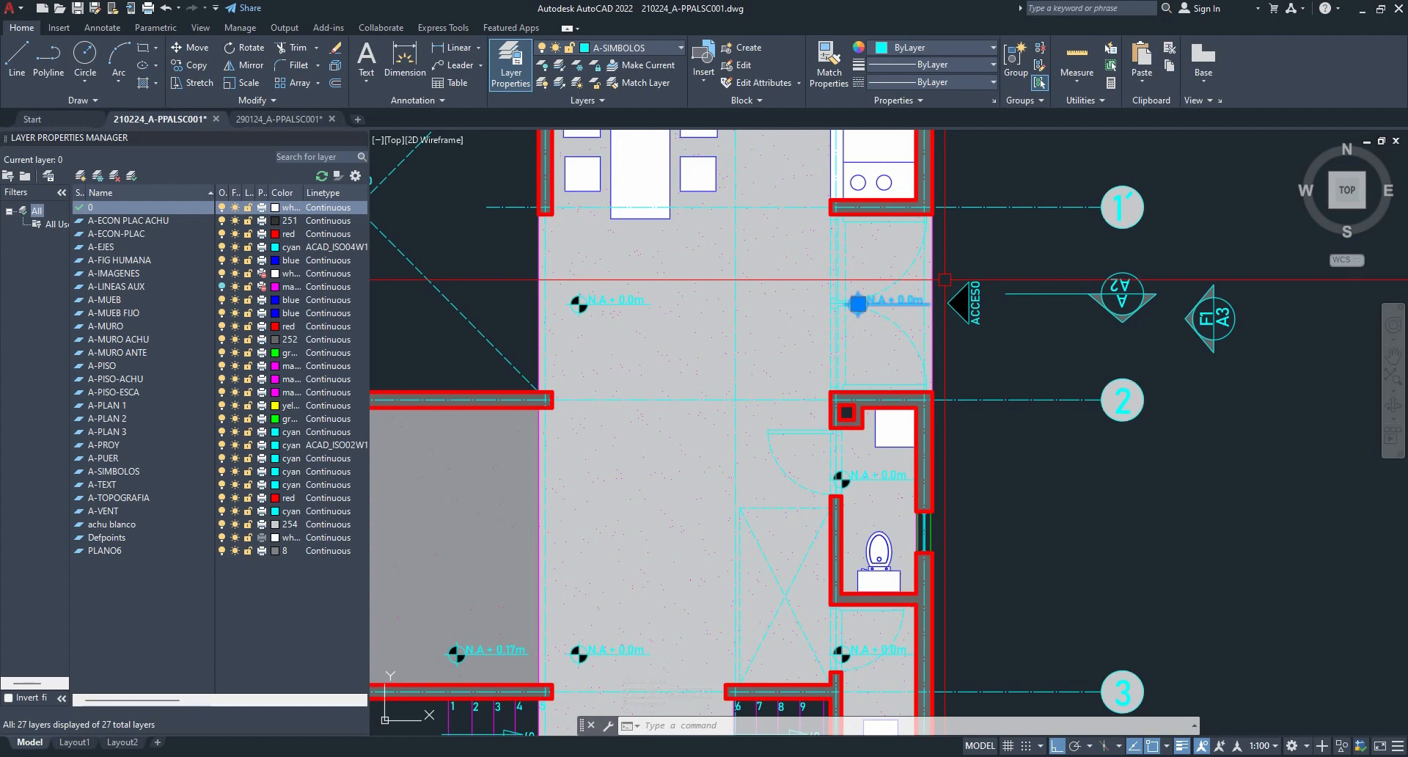
{"action": "key", "text": "ctrl+v"}
{"action": "middle_click_drag", "start_coordinate": [1128, 338], "coordinate": [1024, 330]}
{"action": "left_click", "coordinate": [925, 323]}
{"action": "scroll", "coordinate": [956, 307], "scroll_direction": "up", "scroll_amount": 6}
{"action": "middle_click_drag", "start_coordinate": [986, 295], "coordinate": [834, 330]}
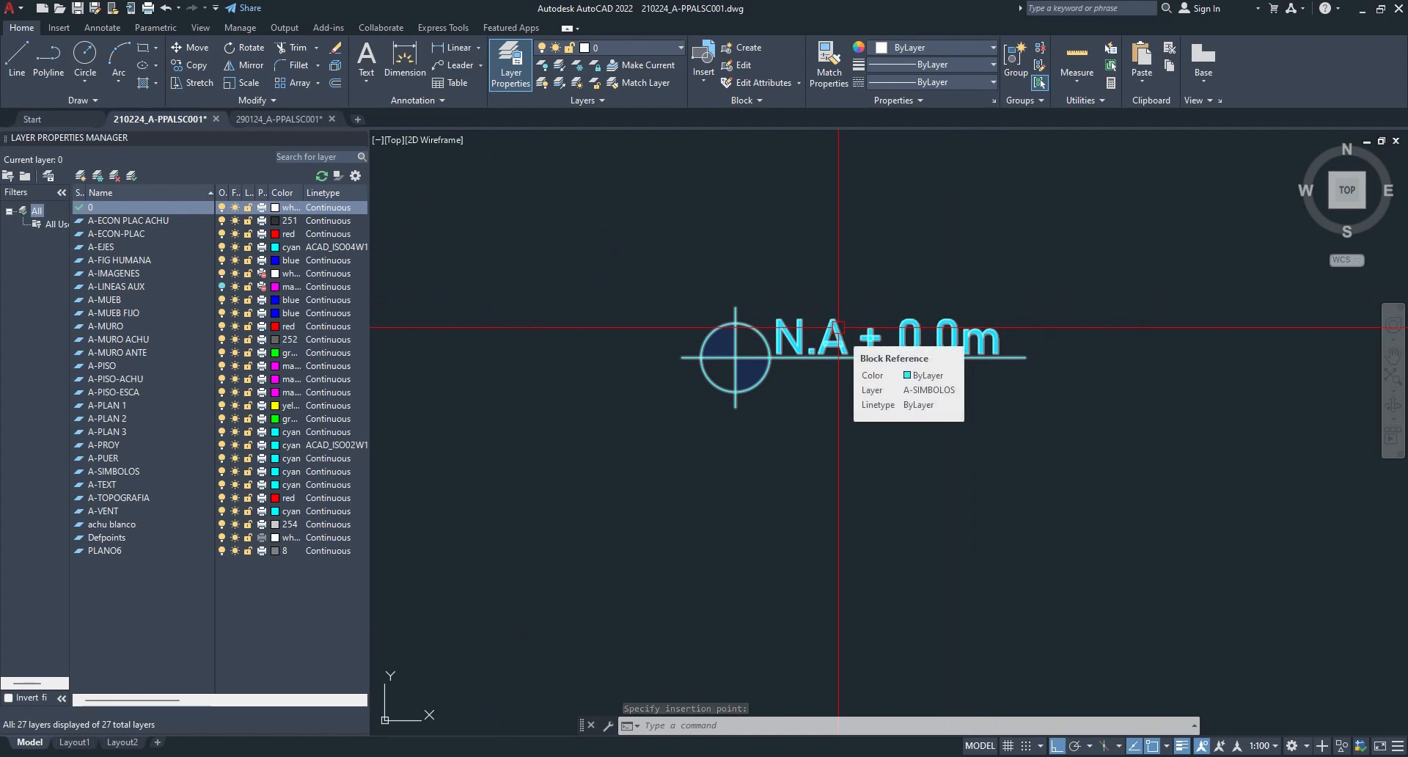
- Inspect the access plan again, focusing on the N.A + 0.0m level symbol beside the entrance
{"action": "scroll", "coordinate": [838, 327], "scroll_direction": "down", "scroll_amount": 8}
{"action": "middle_click_drag", "start_coordinate": [625, 355], "coordinate": [1085, 397]}
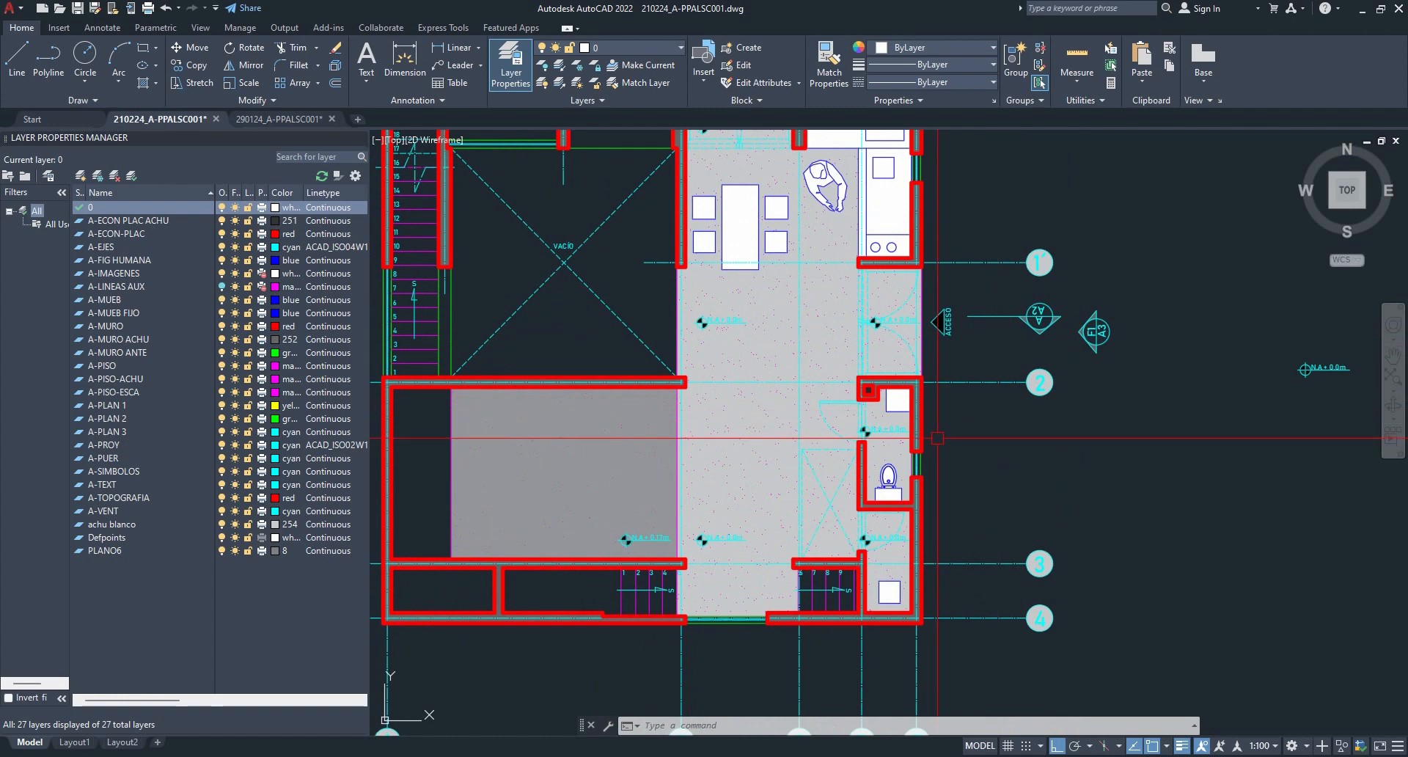
{"action": "middle_click_drag", "start_coordinate": [936, 438], "coordinate": [982, 496]}
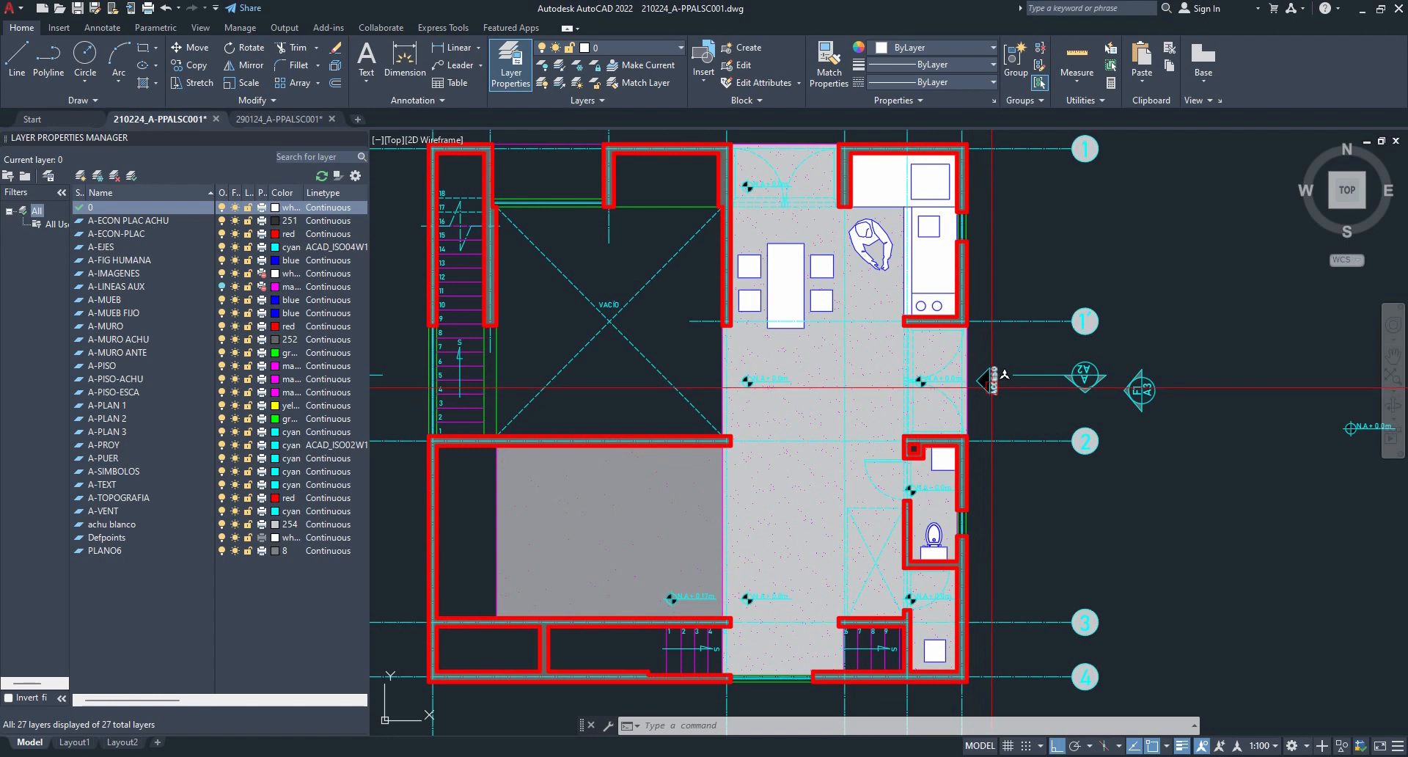
{"action": "scroll", "coordinate": [974, 380], "scroll_direction": "up", "scroll_amount": 5}
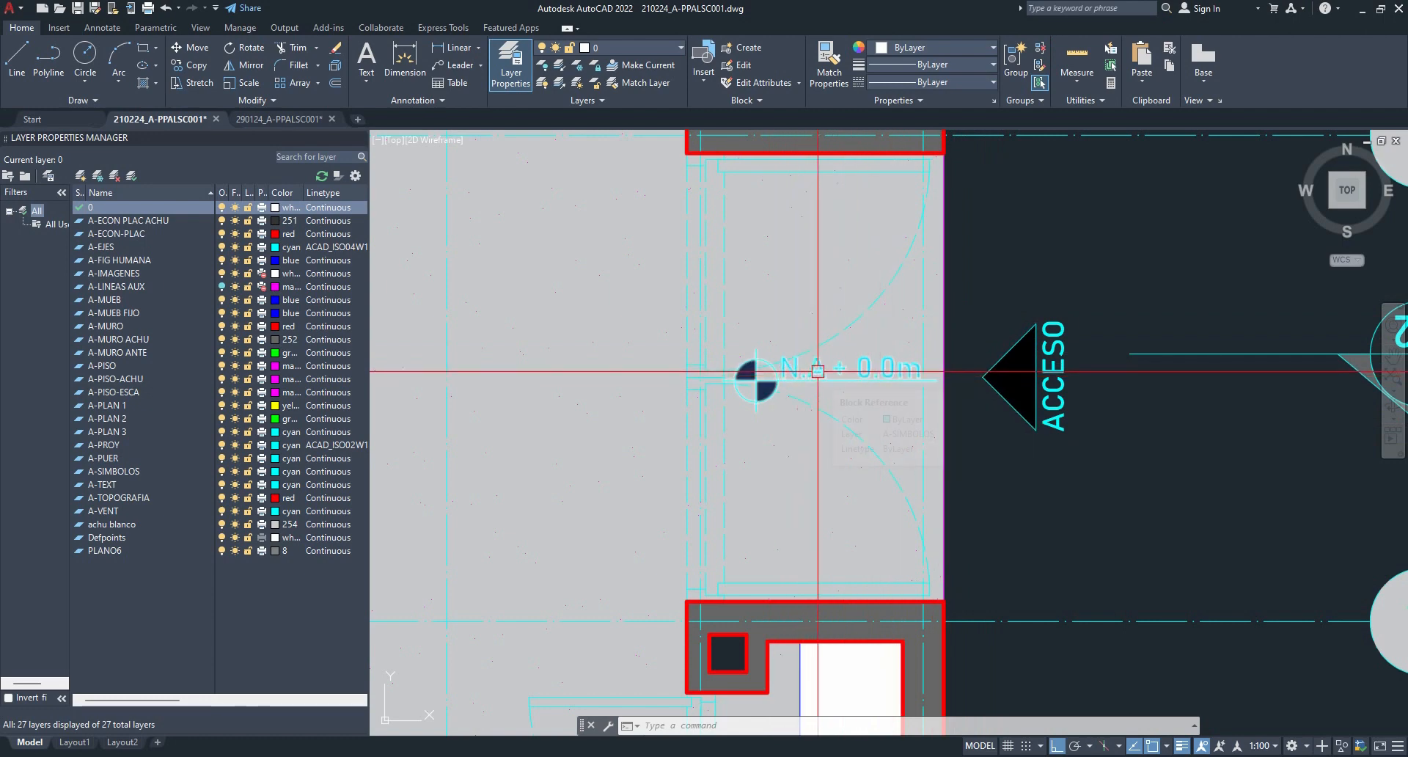
{"action": "mouse_move", "coordinate": [818, 371]}
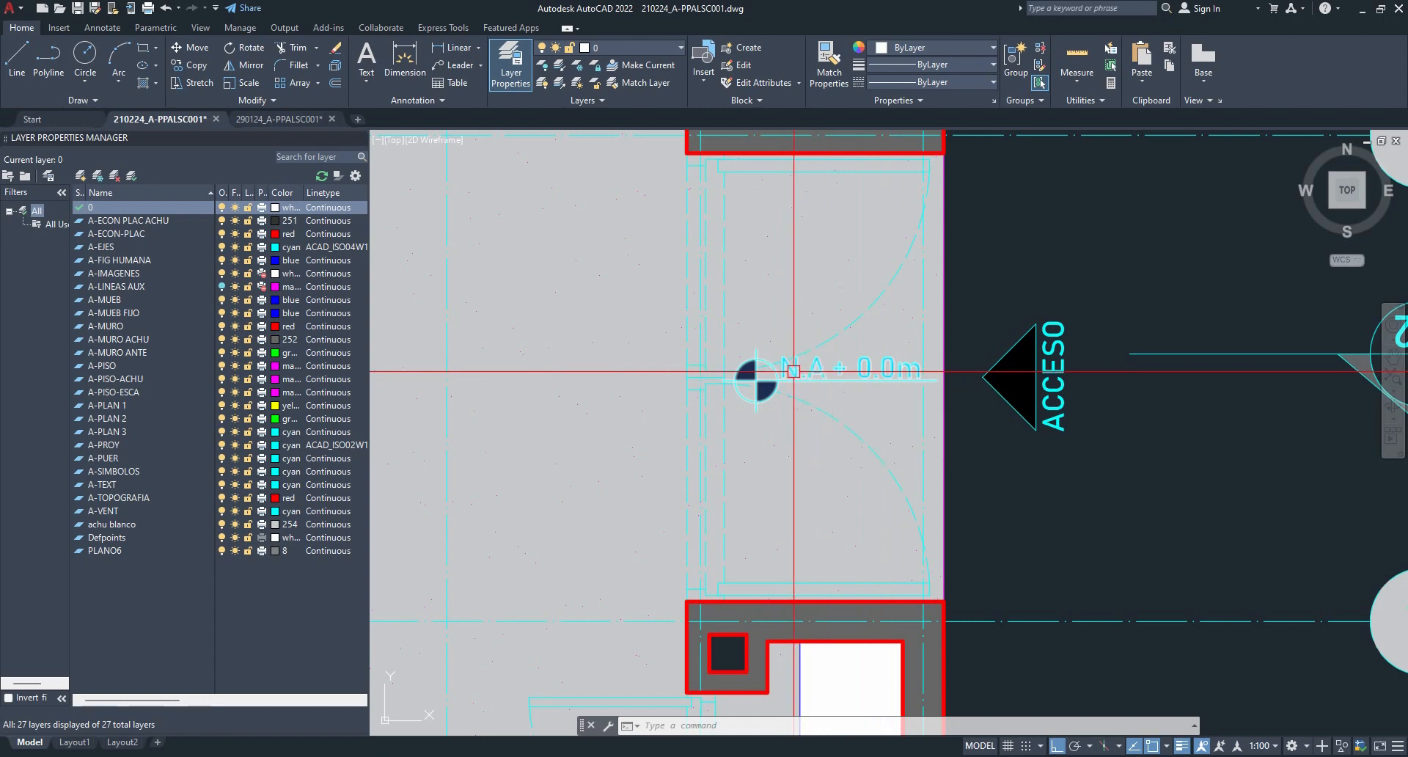
- Examine the level symbols across the access plan, from the entrance and dining area down to the bathroom and lower stairs
{"action": "scroll", "coordinate": [810, 372], "scroll_direction": "down", "scroll_amount": 2}
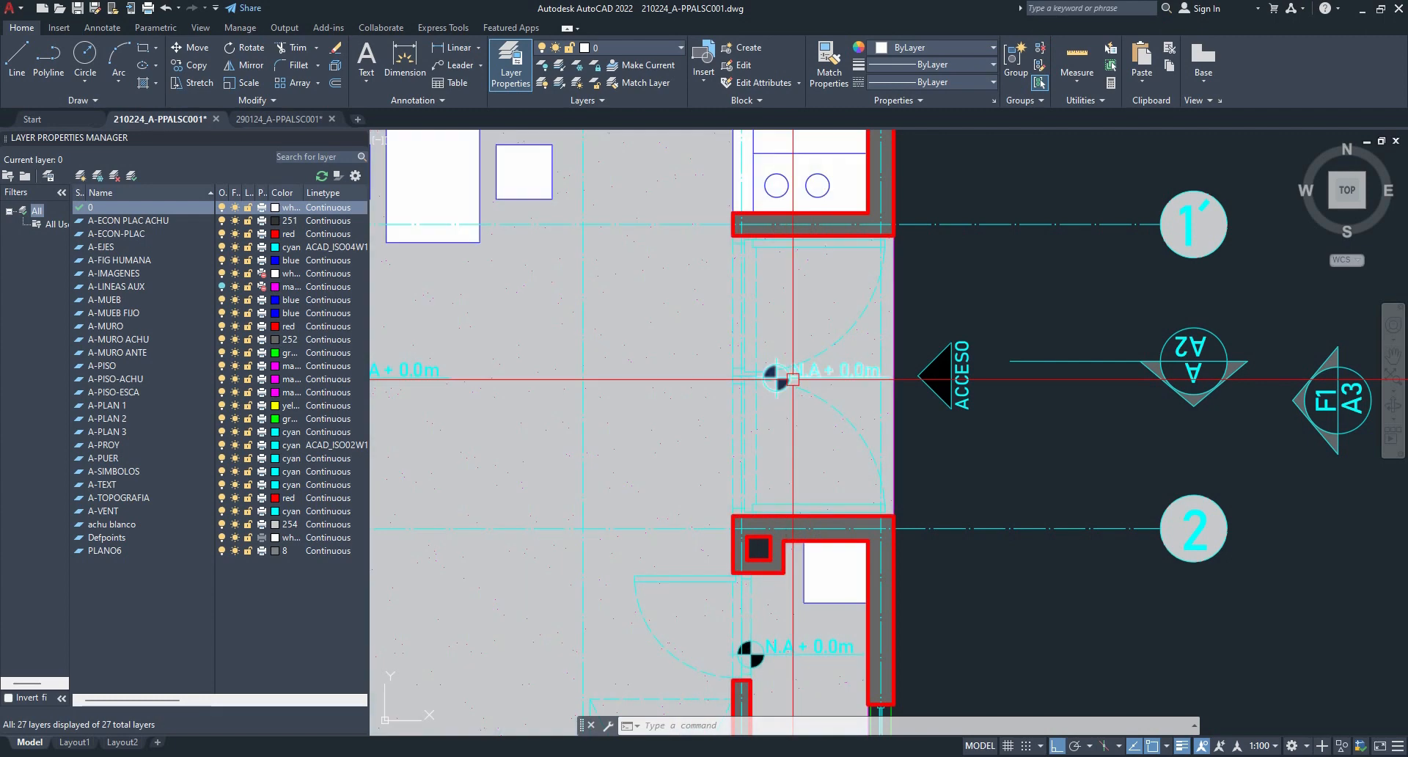
{"action": "middle_click_drag", "start_coordinate": [593, 385], "coordinate": [924, 385]}
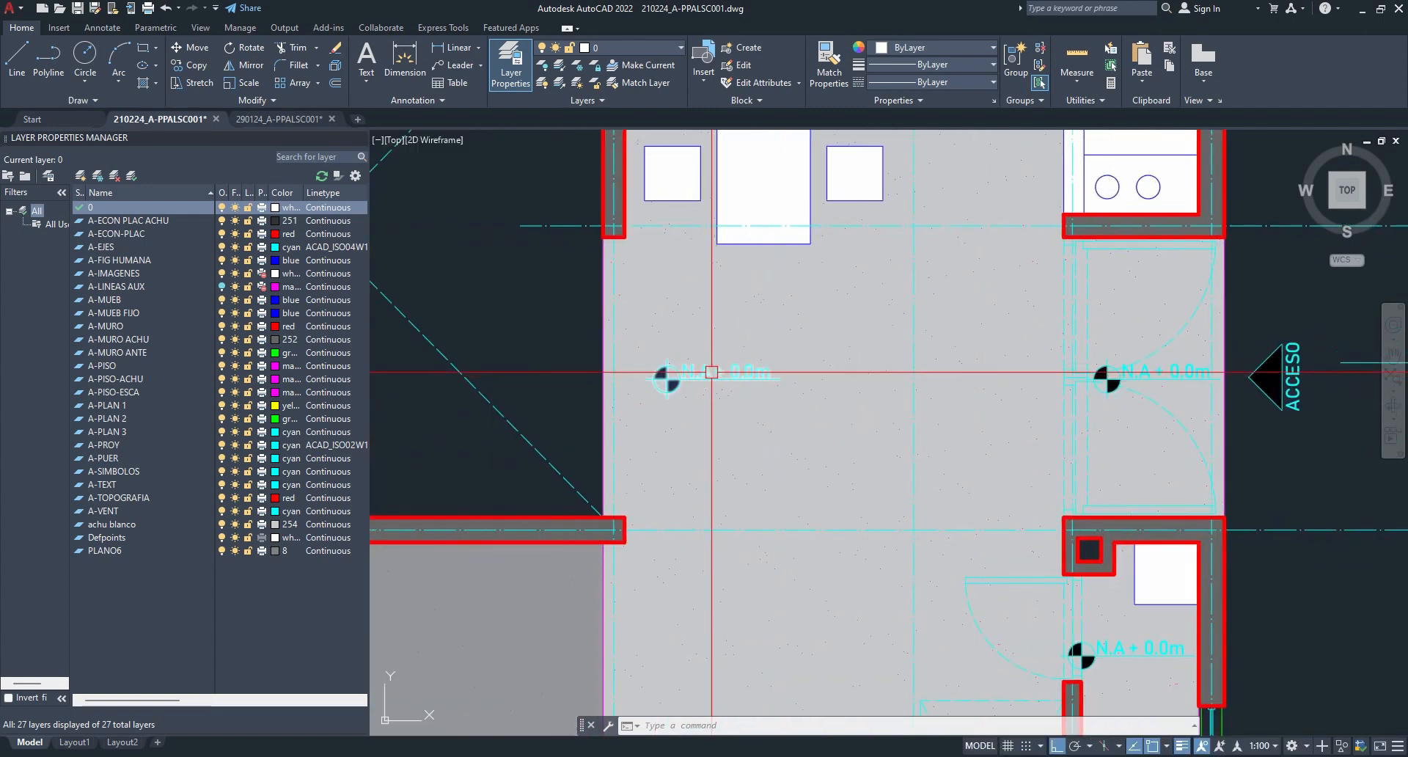
{"action": "middle_click_drag", "start_coordinate": [810, 245], "coordinate": [795, 561]}
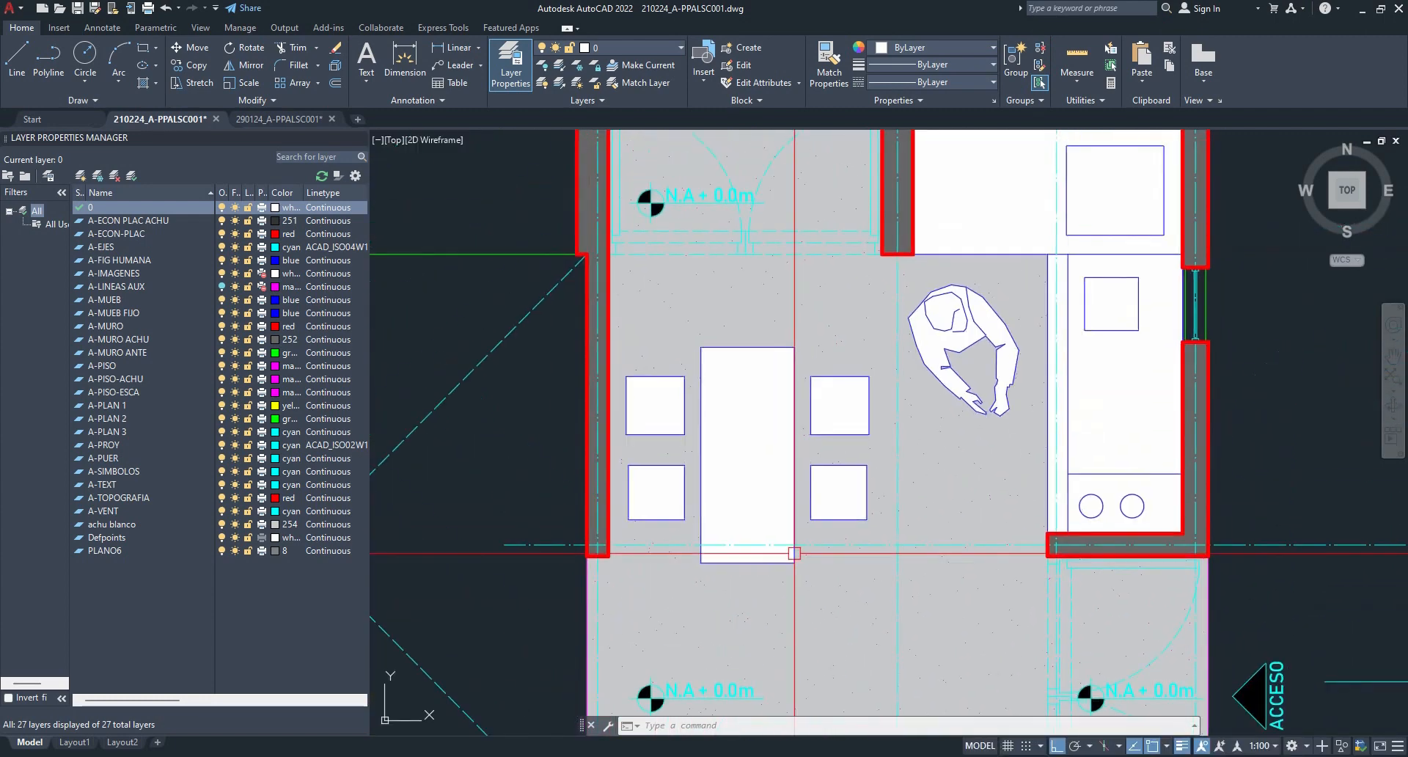
{"action": "middle_click_drag", "start_coordinate": [848, 605], "coordinate": [870, 152]}
{"action": "mouse_move", "coordinate": [971, 561]}
{"action": "middle_mouse_down"}
{"action": "mouse_move", "coordinate": [824, 359]}
{"action": "mouse_move", "coordinate": [939, 490]}
{"action": "mouse_move", "coordinate": [913, 441]}
{"action": "middle_mouse_up"}
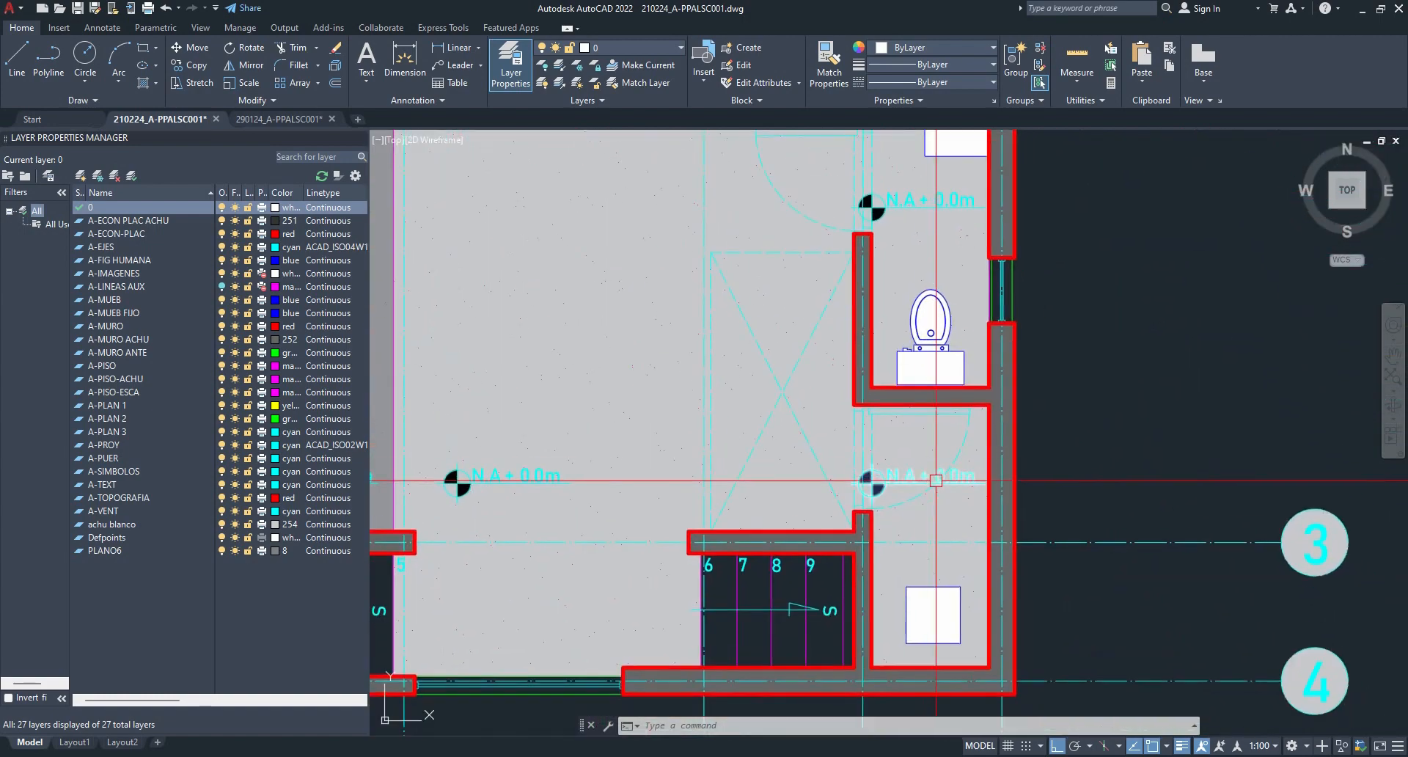
{"action": "left_click", "coordinate": [550, 398]}
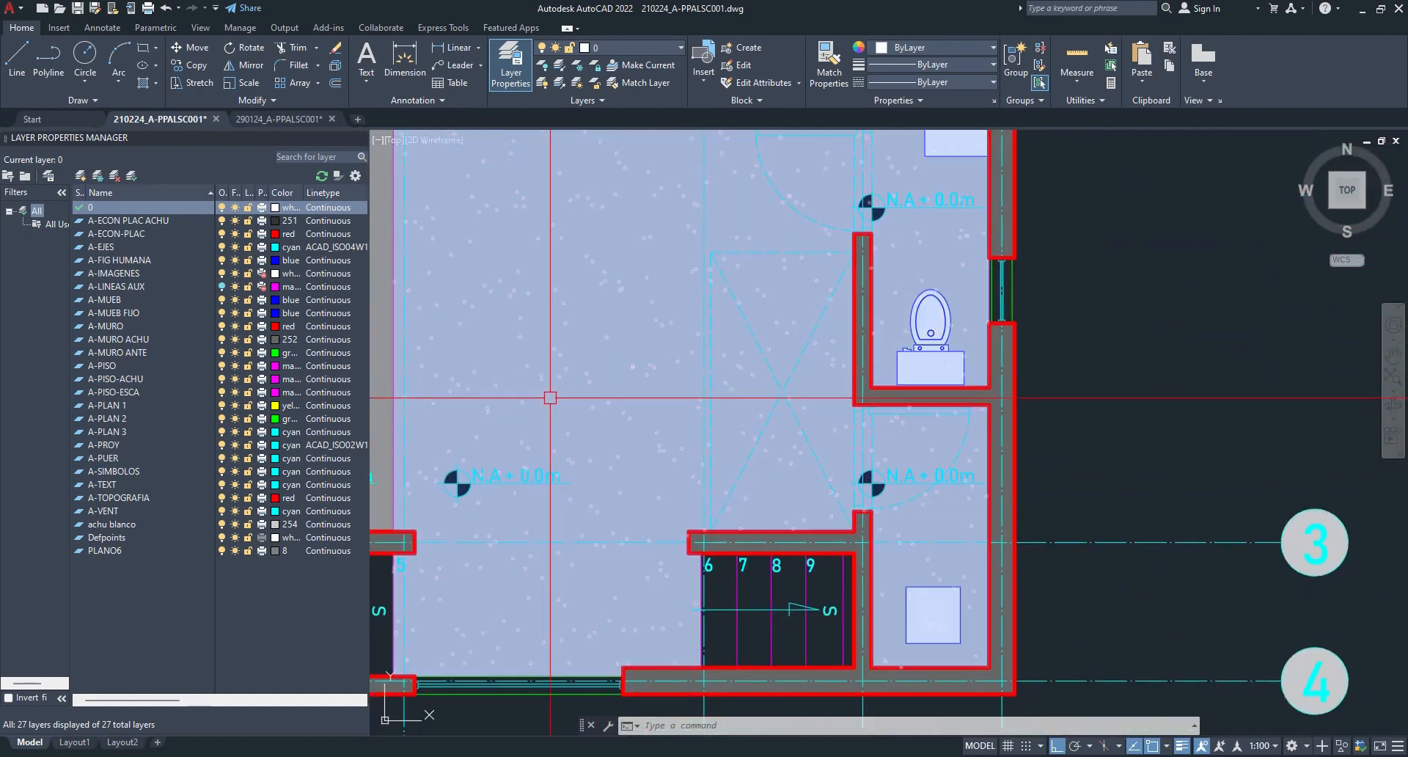
{"action": "key", "text": "Escape"}
- Compare the level symbols of the darker raised floor and the adjoining corridor above the lower stairs in the access plan
{"action": "mouse_move", "coordinate": [565, 399]}
{"action": "middle_mouse_down"}
{"action": "mouse_move", "coordinate": [887, 425]}
{"action": "mouse_move", "coordinate": [897, 458]}
{"action": "middle_mouse_up"}
{"action": "scroll", "coordinate": [758, 530], "scroll_direction": "up", "scroll_amount": 2}
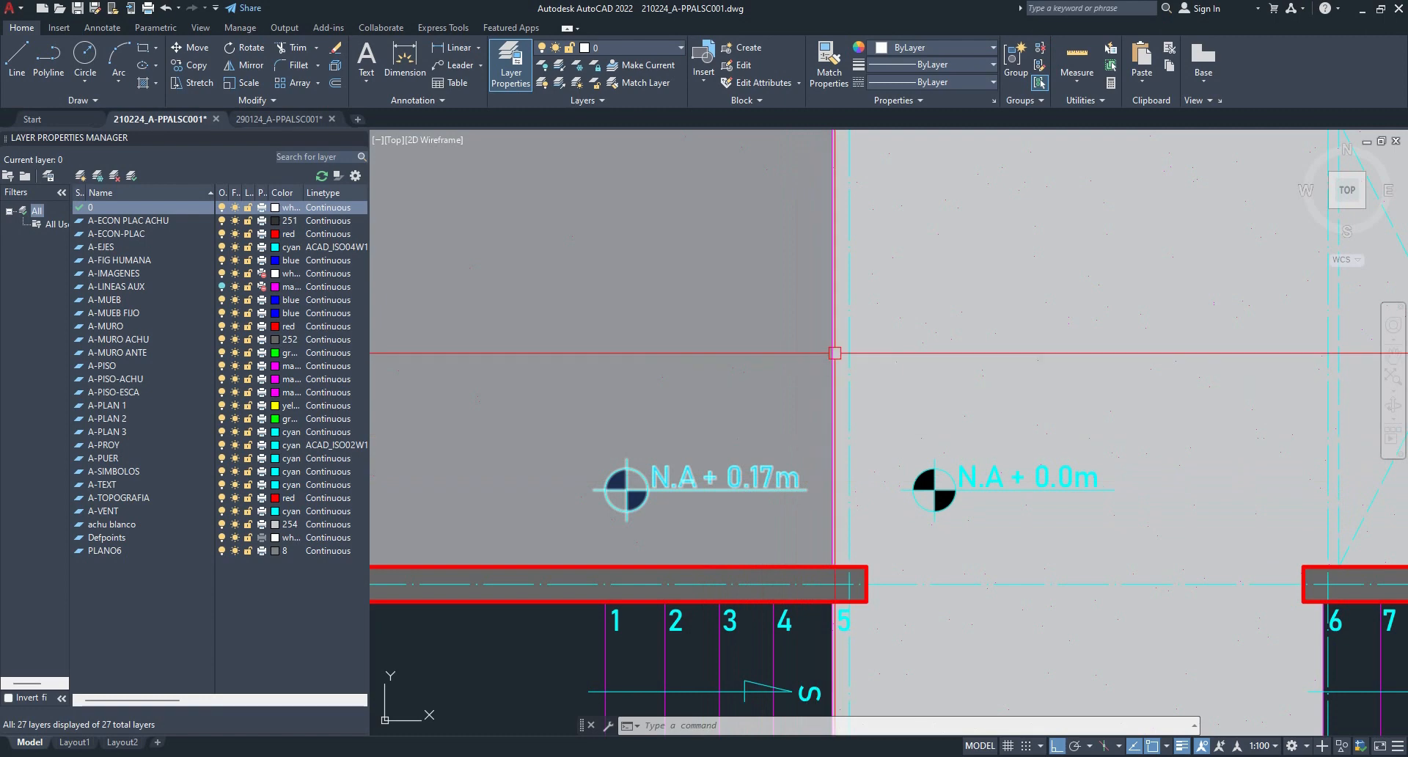
{"action": "scroll", "coordinate": [833, 353], "scroll_direction": "down", "scroll_amount": 2}
{"action": "mouse_move", "coordinate": [833, 352]}
{"action": "middle_mouse_down"}
{"action": "mouse_move", "coordinate": [997, 572]}
{"action": "mouse_move", "coordinate": [965, 518]}
{"action": "middle_mouse_up"}
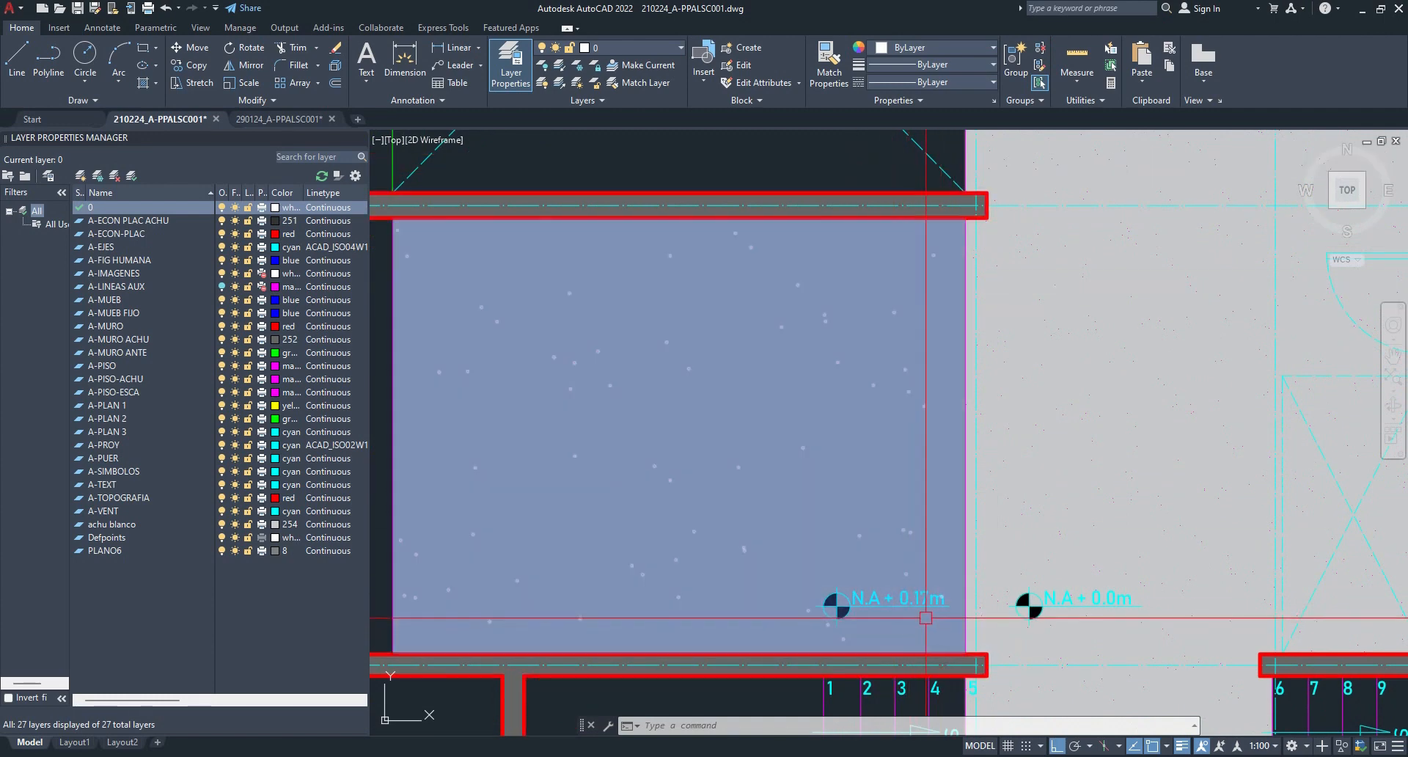
{"action": "scroll", "coordinate": [865, 166], "scroll_direction": "down", "scroll_amount": 2}
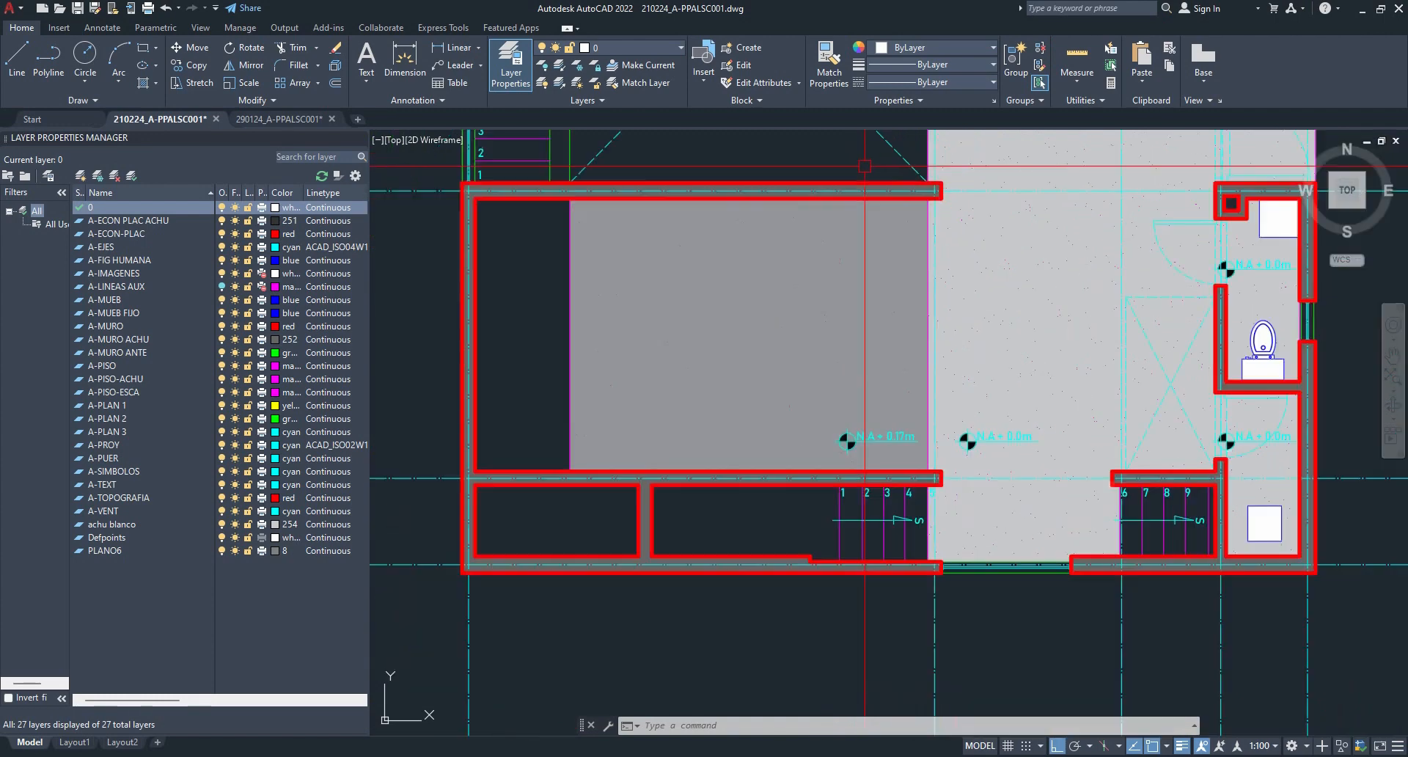
{"action": "scroll", "coordinate": [864, 166], "scroll_direction": "down", "scroll_amount": 2}
{"action": "mouse_move", "coordinate": [864, 167]}
{"action": "middle_mouse_down"}
{"action": "mouse_move", "coordinate": [803, 296]}
{"action": "mouse_move", "coordinate": [753, 357]}
{"action": "middle_mouse_up"}
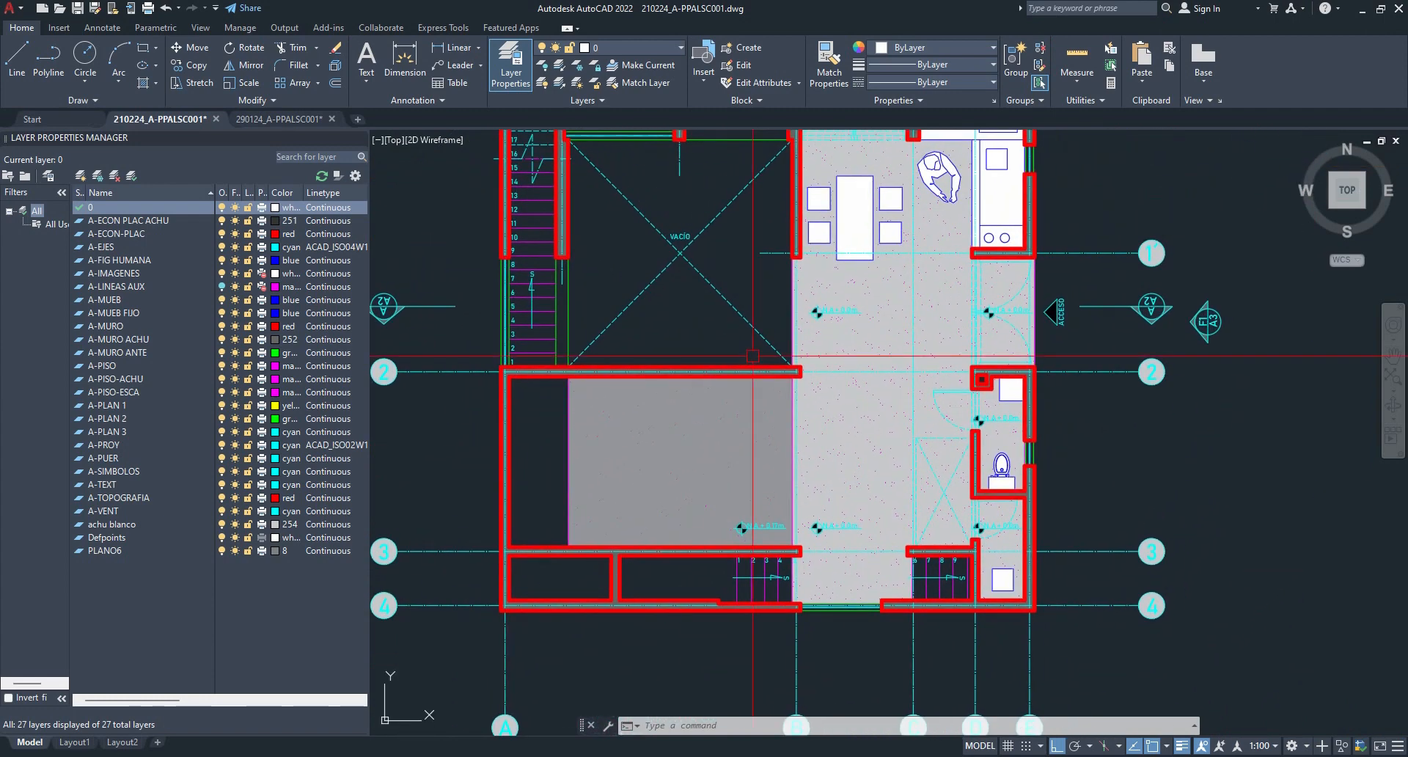
{"action": "scroll", "coordinate": [817, 536], "scroll_direction": "up", "scroll_amount": 4}
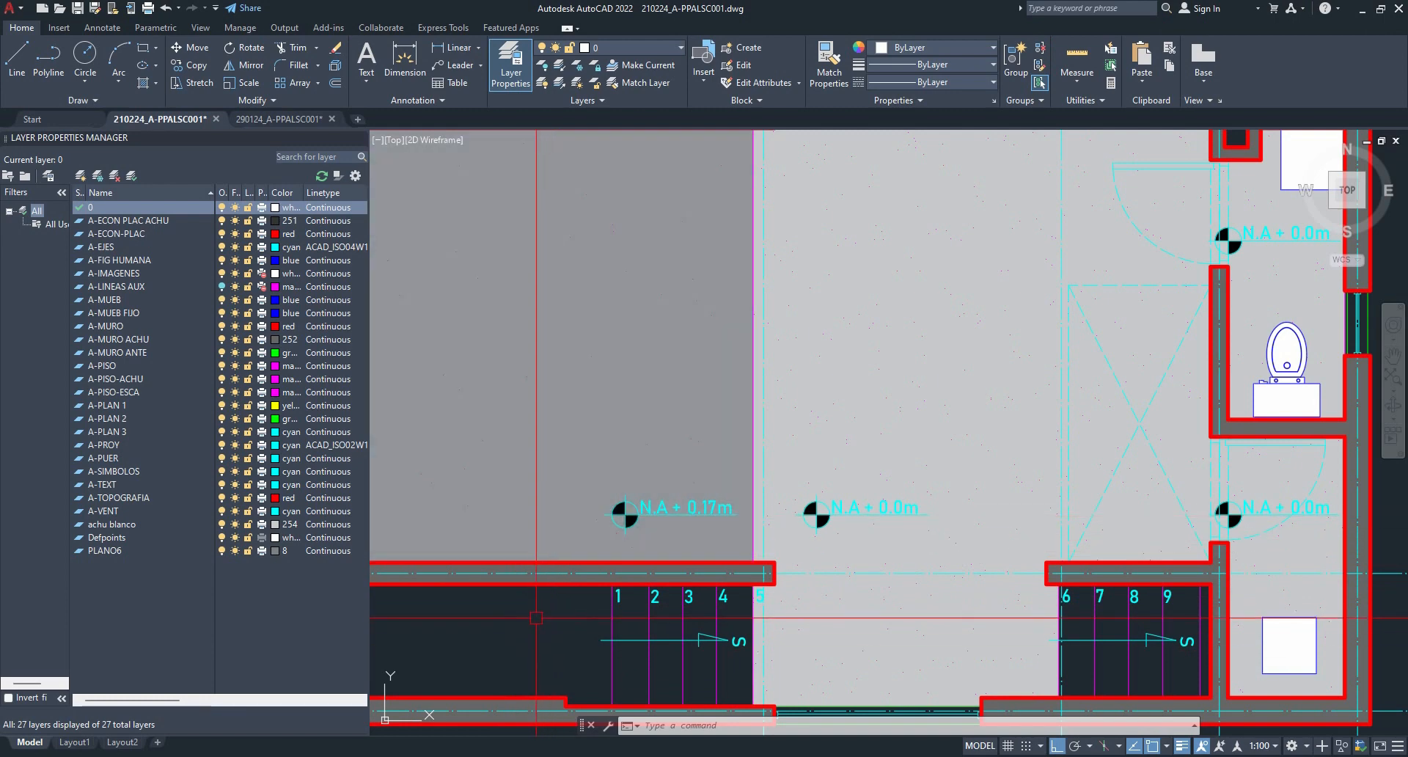
{"action": "scroll", "coordinate": [536, 618], "scroll_direction": "down", "scroll_amount": 2}
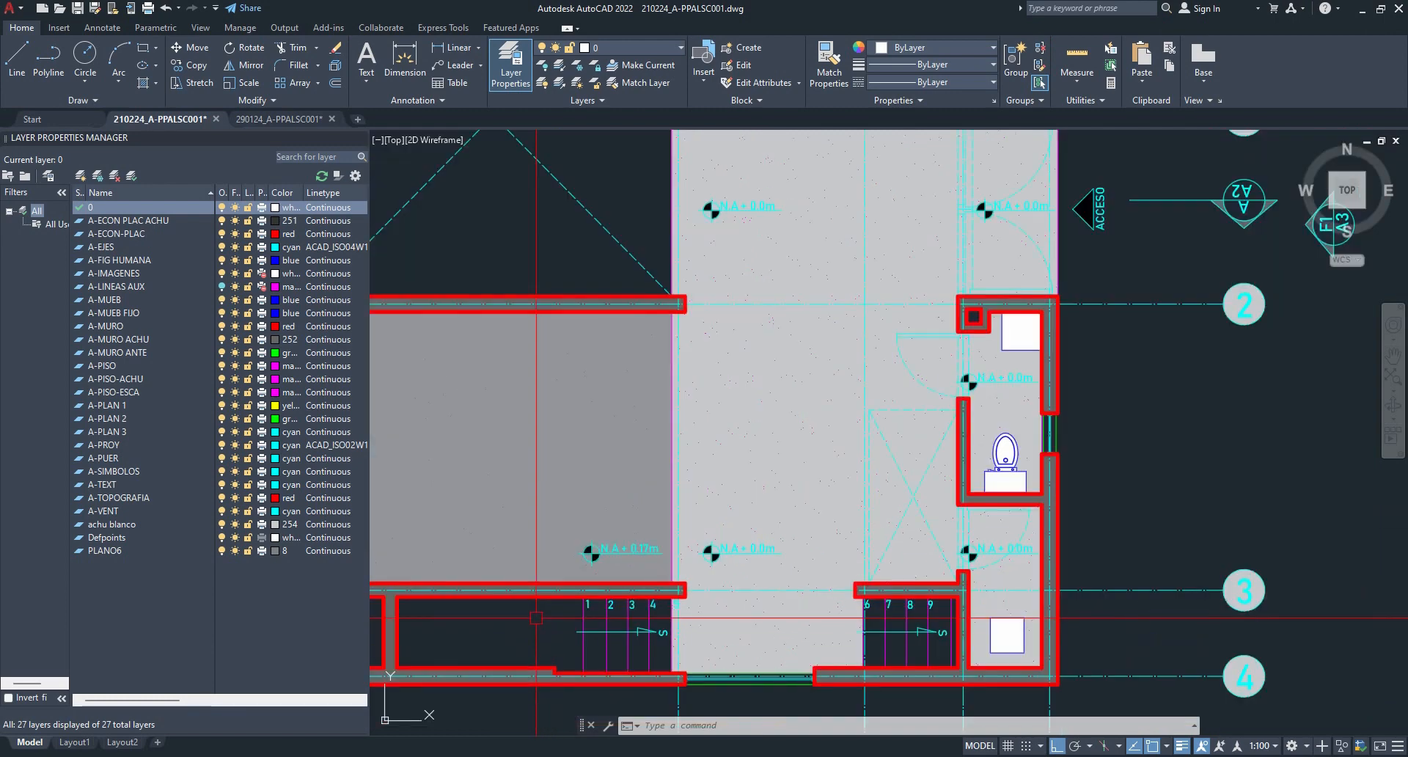
{"action": "middle_click_drag", "start_coordinate": [536, 618], "coordinate": [636, 602]}
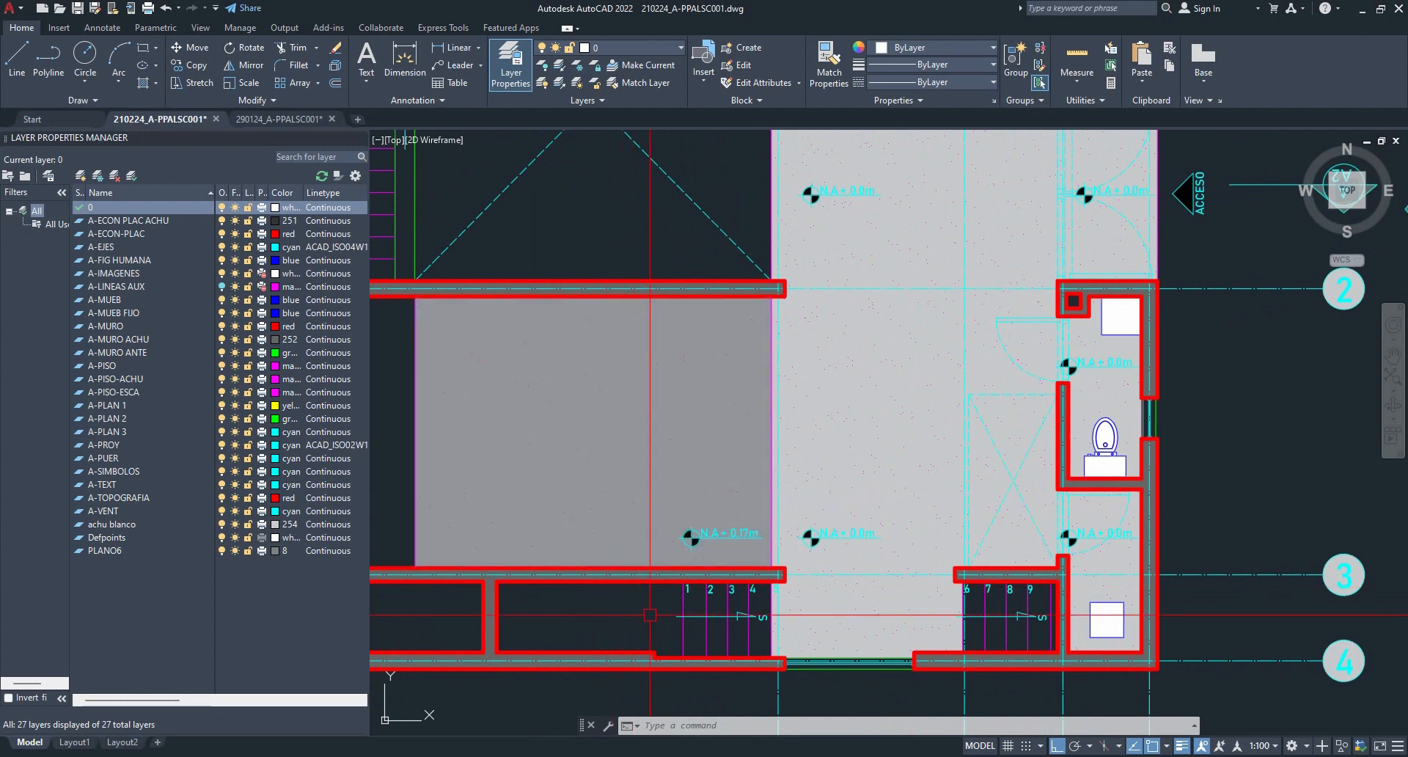
{"action": "scroll", "coordinate": [888, 465], "scroll_direction": "down", "scroll_amount": 2}
{"action": "middle_click_drag", "start_coordinate": [1157, 434], "coordinate": [1157, 516]}
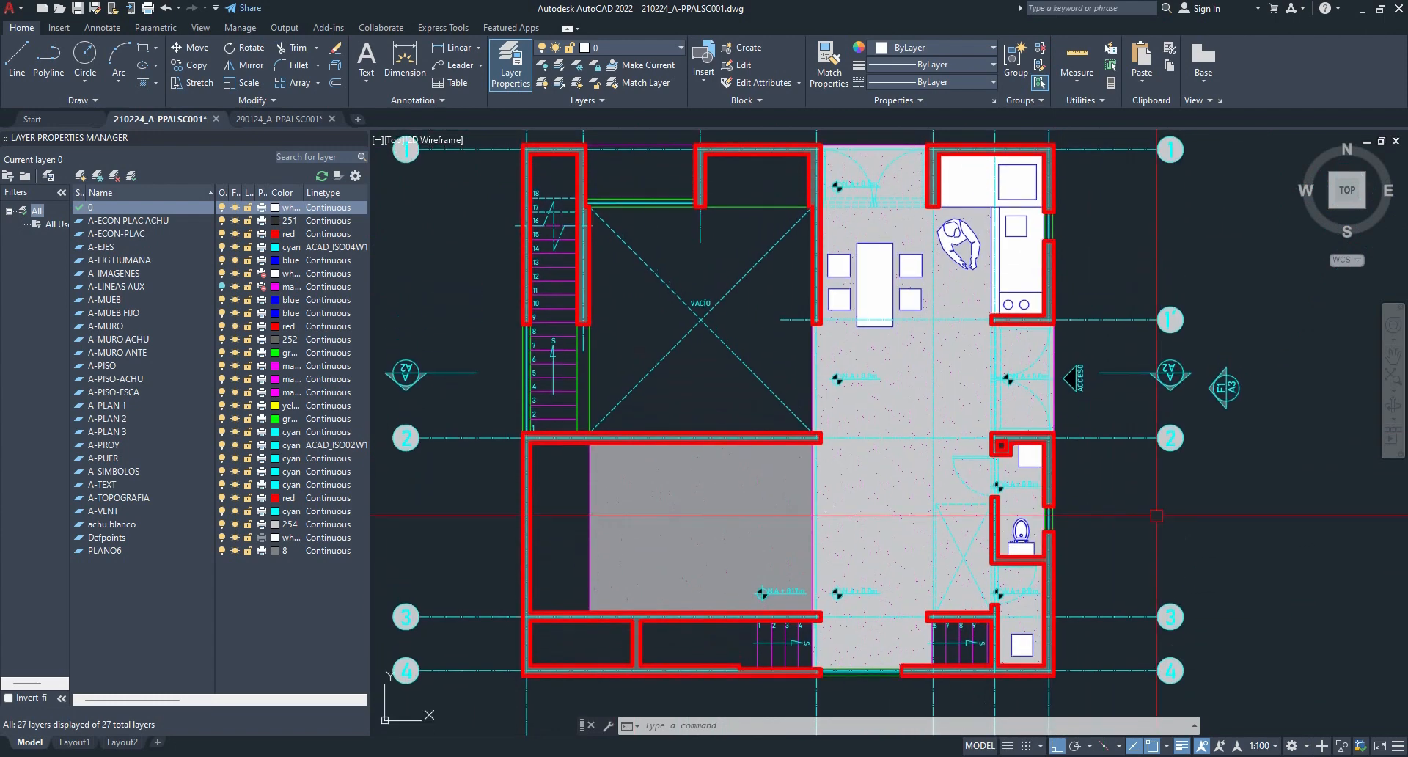
{"action": "scroll", "coordinate": [1157, 515], "scroll_direction": "down", "scroll_amount": 2}
- Inspect the level symbols in the PLANTA SUBNIVEL plan, beside the lower stairs and on both sides of the floor-level change
{"action": "middle_click_drag", "start_coordinate": [515, 461], "coordinate": [1056, 433]}
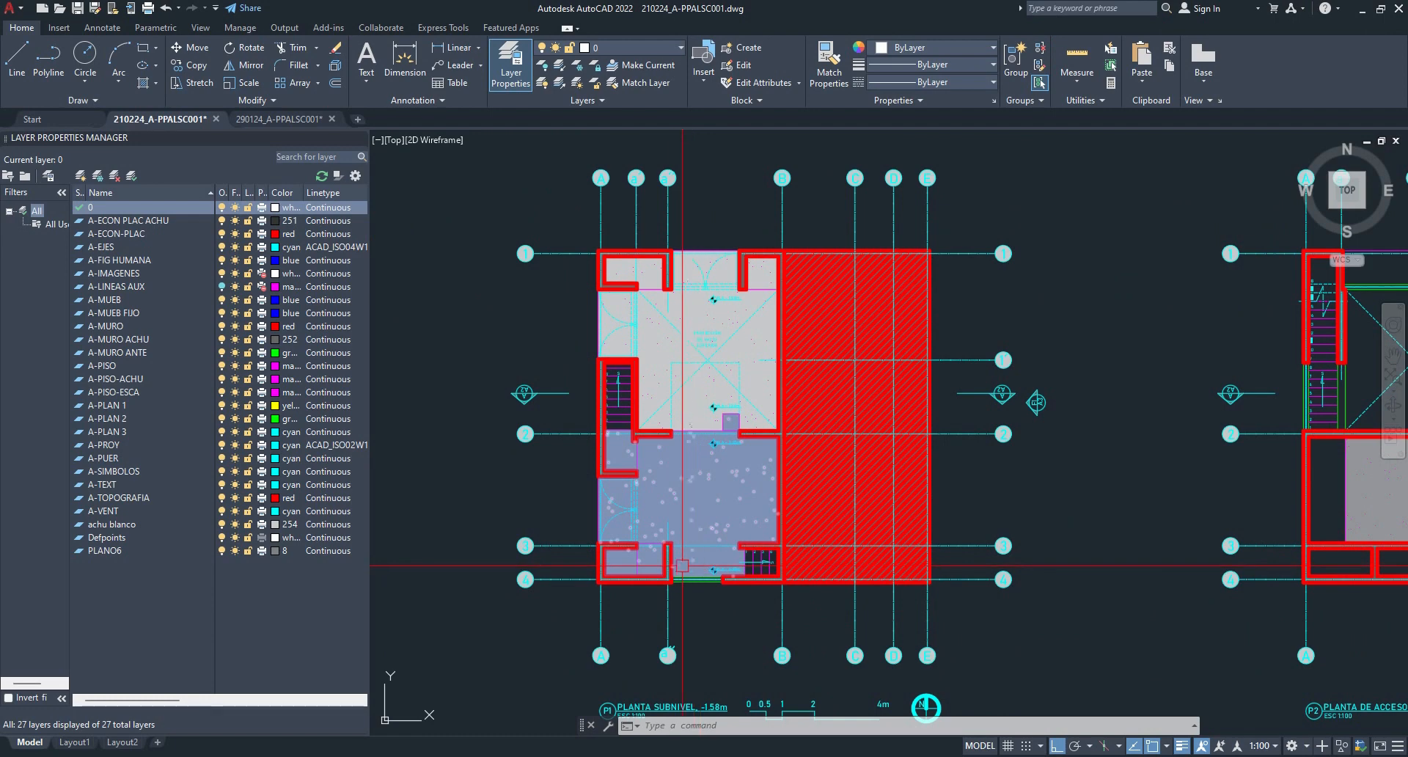
{"action": "scroll", "coordinate": [715, 570], "scroll_direction": "up", "scroll_amount": 6}
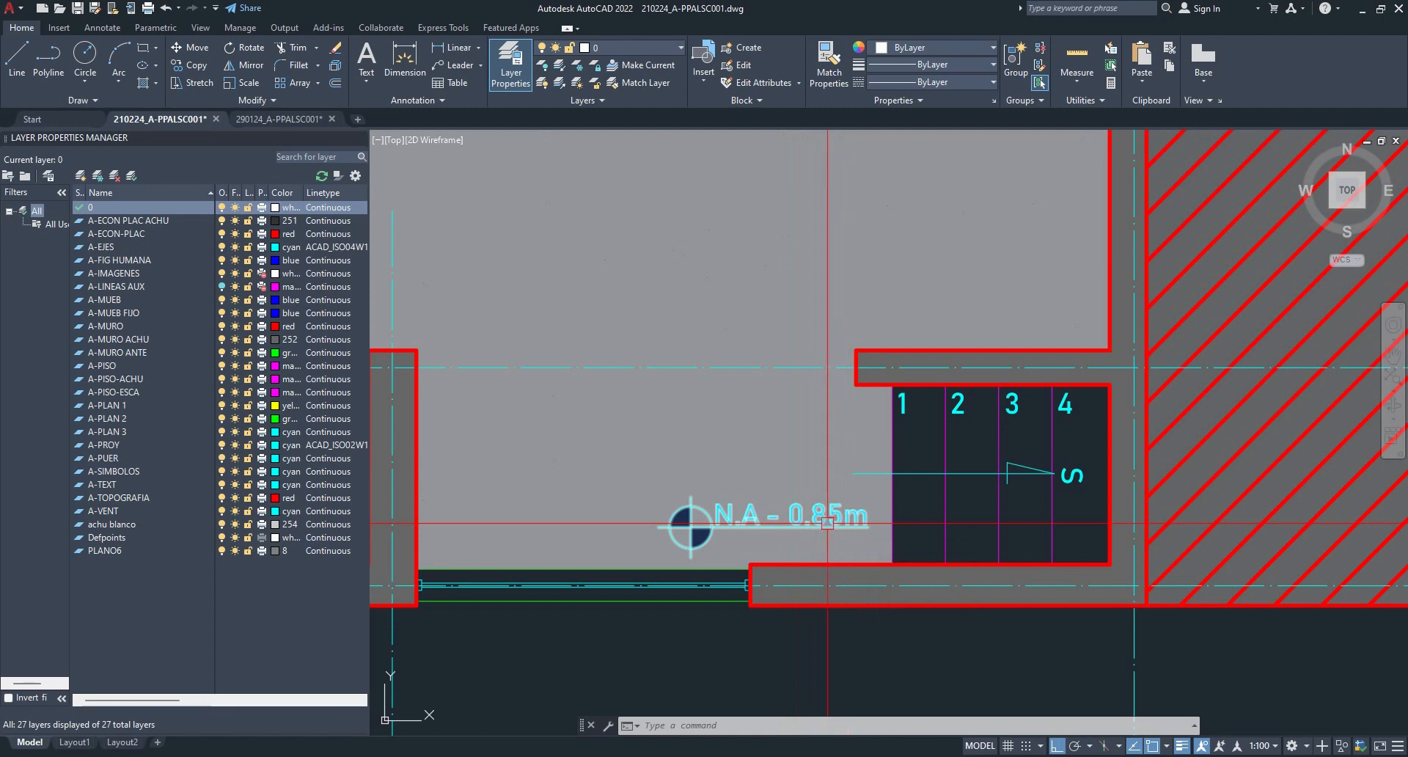
{"action": "scroll", "coordinate": [777, 522], "scroll_direction": "down", "scroll_amount": 2}
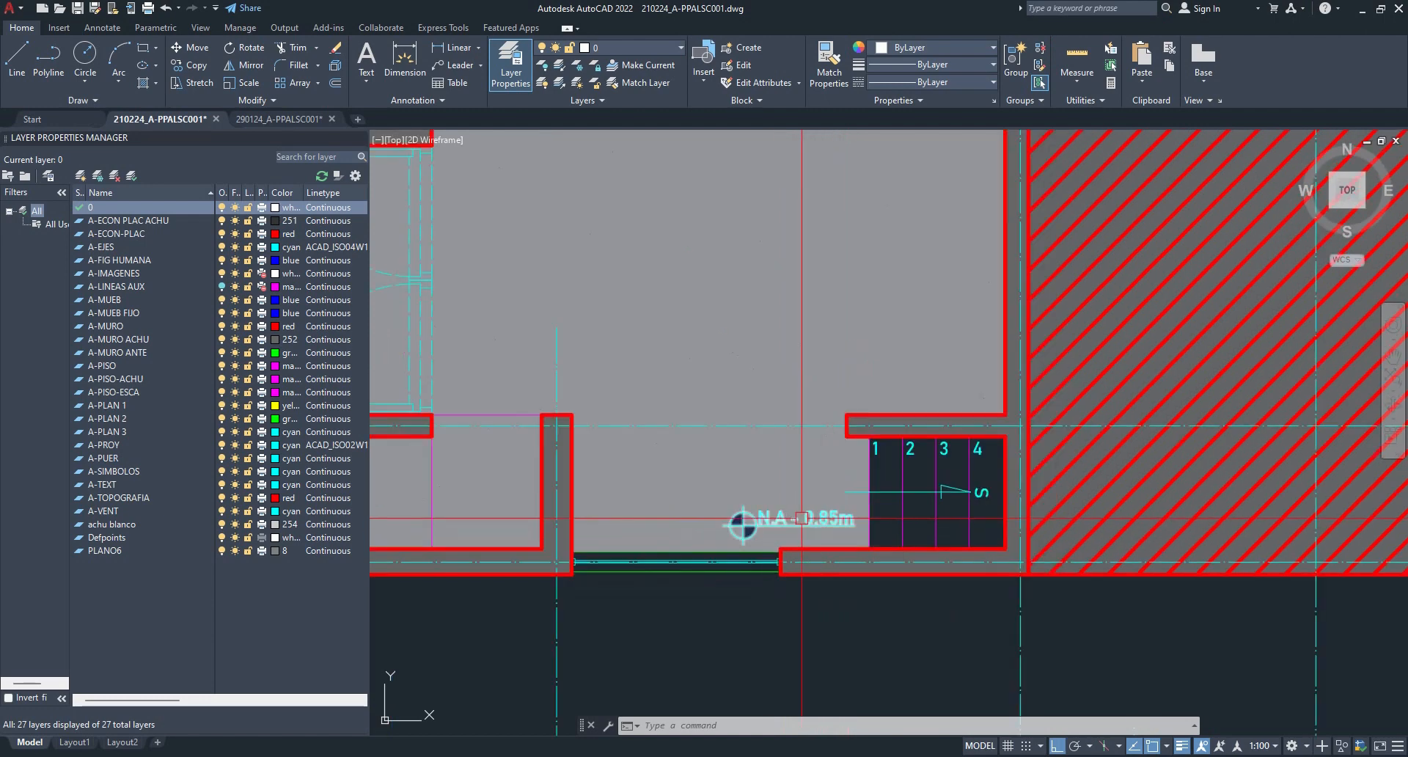
{"action": "scroll", "coordinate": [802, 518], "scroll_direction": "down", "scroll_amount": 2}
{"action": "middle_click_drag", "start_coordinate": [756, 261], "coordinate": [749, 490]}
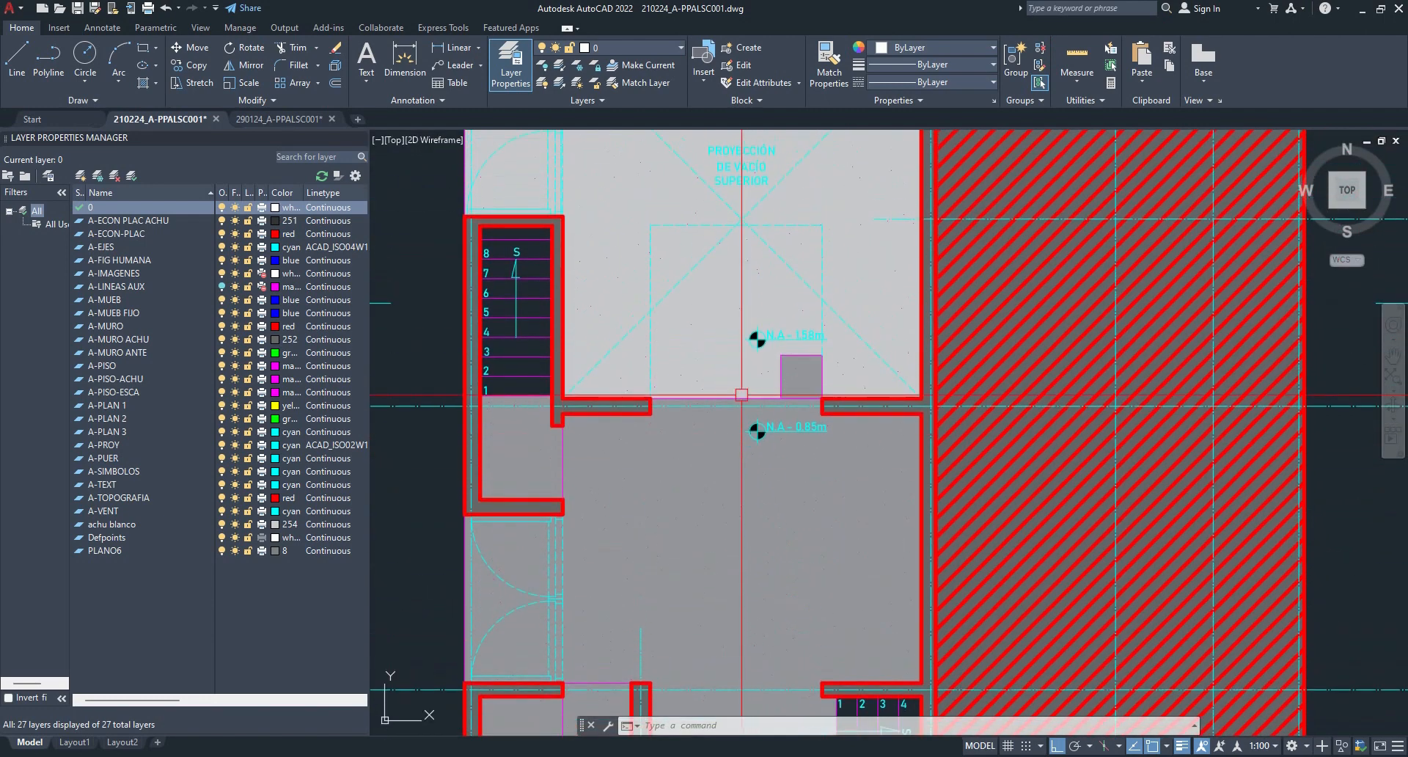
{"action": "scroll", "coordinate": [752, 313], "scroll_direction": "up", "scroll_amount": 2}
{"action": "scroll", "coordinate": [752, 314], "scroll_direction": "up", "scroll_amount": 2}
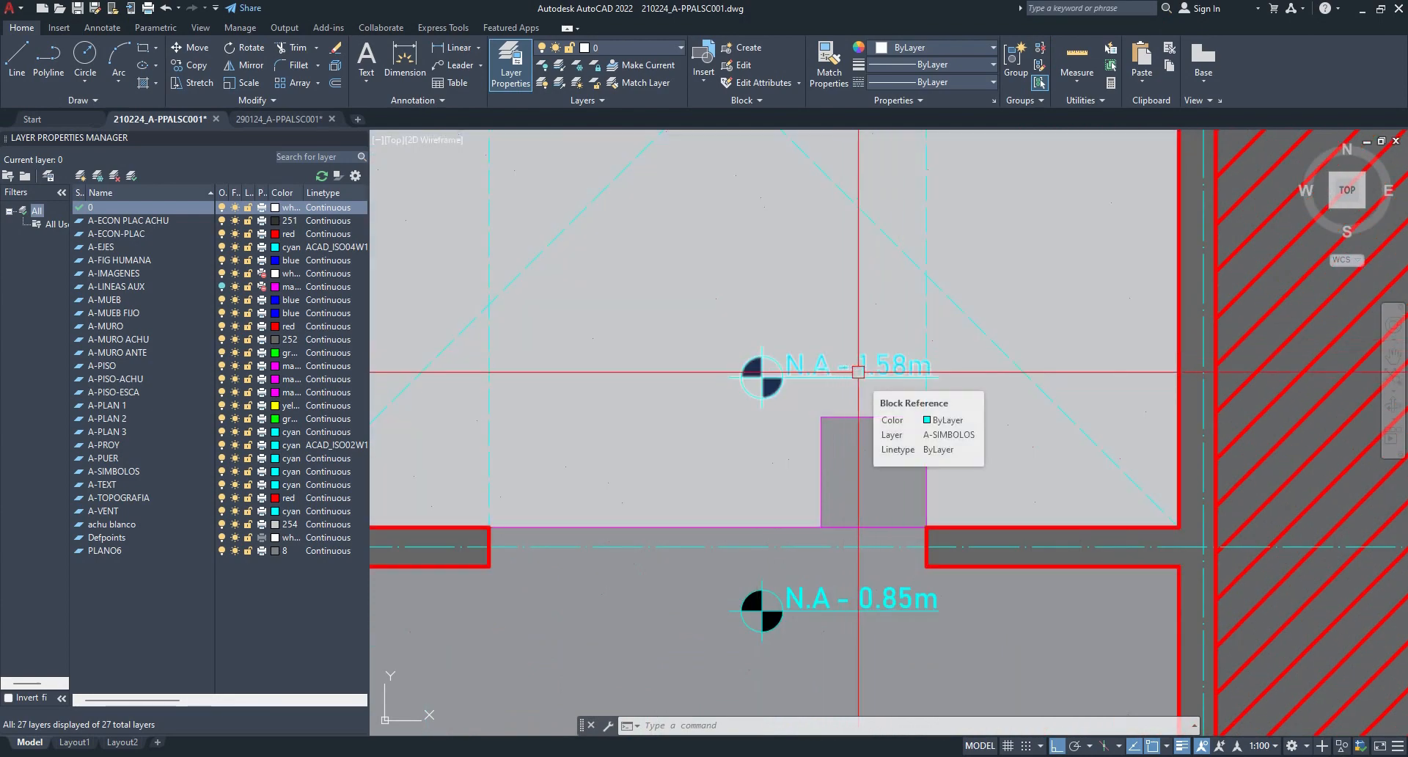
{"action": "scroll", "coordinate": [859, 372], "scroll_direction": "down", "scroll_amount": 3}
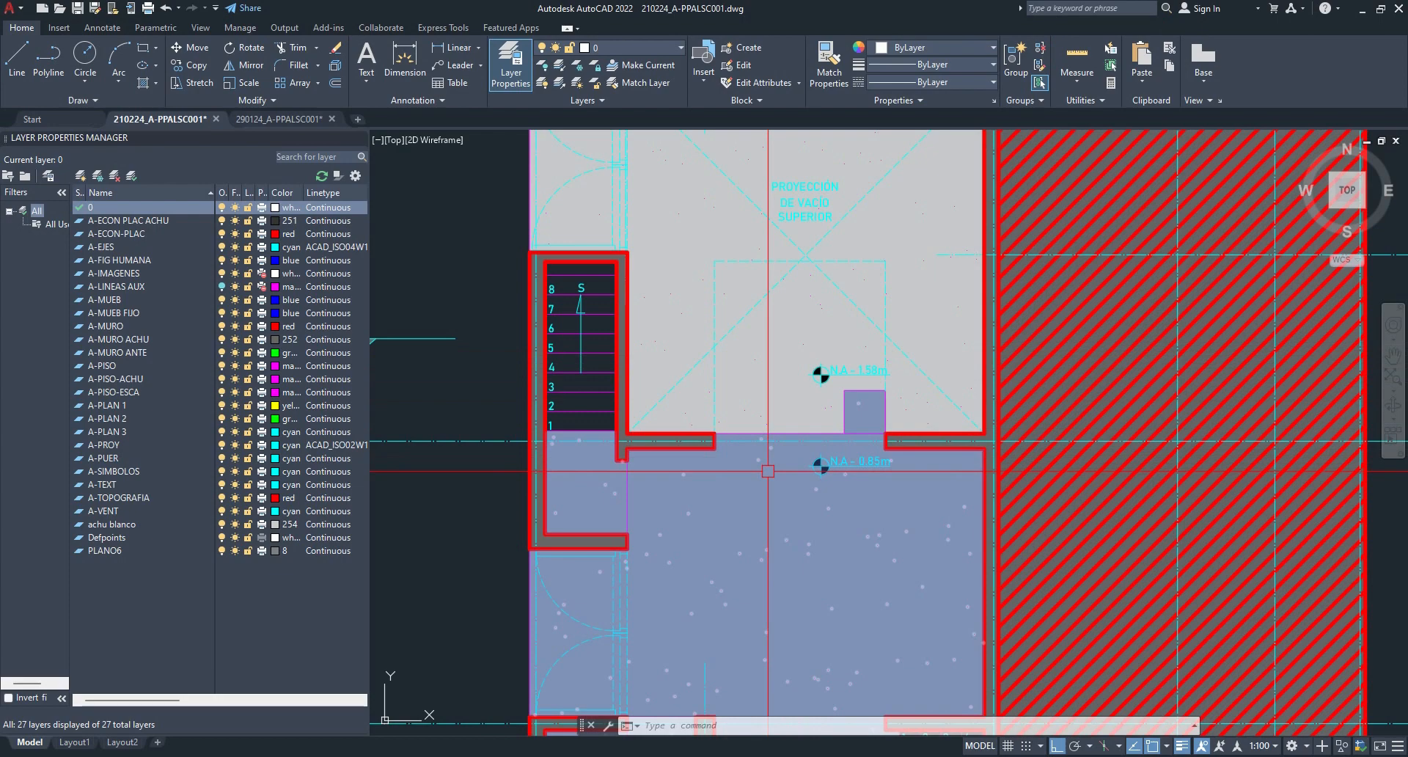
{"action": "scroll", "coordinate": [768, 455], "scroll_direction": "up", "scroll_amount": 4}
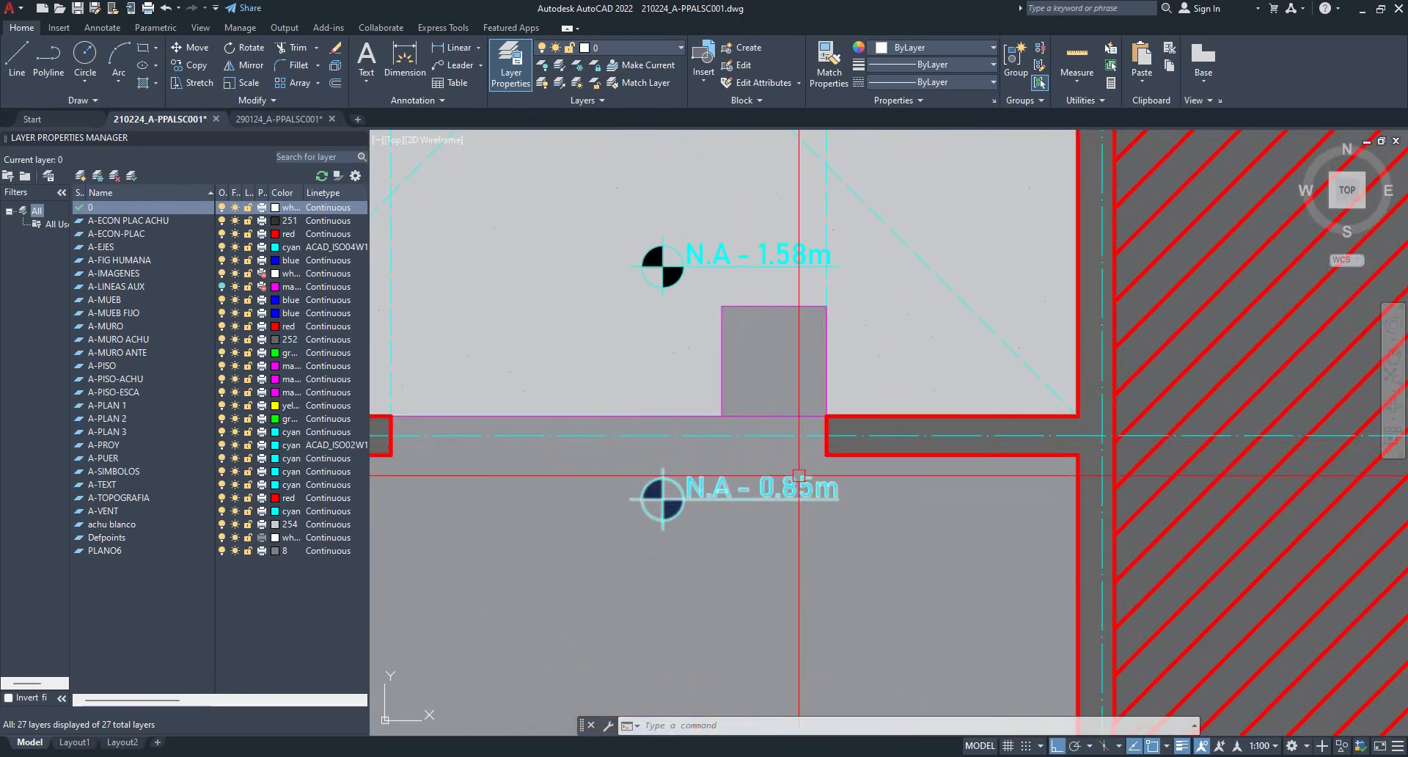
{"action": "scroll", "coordinate": [803, 473], "scroll_direction": "down", "scroll_amount": 4}
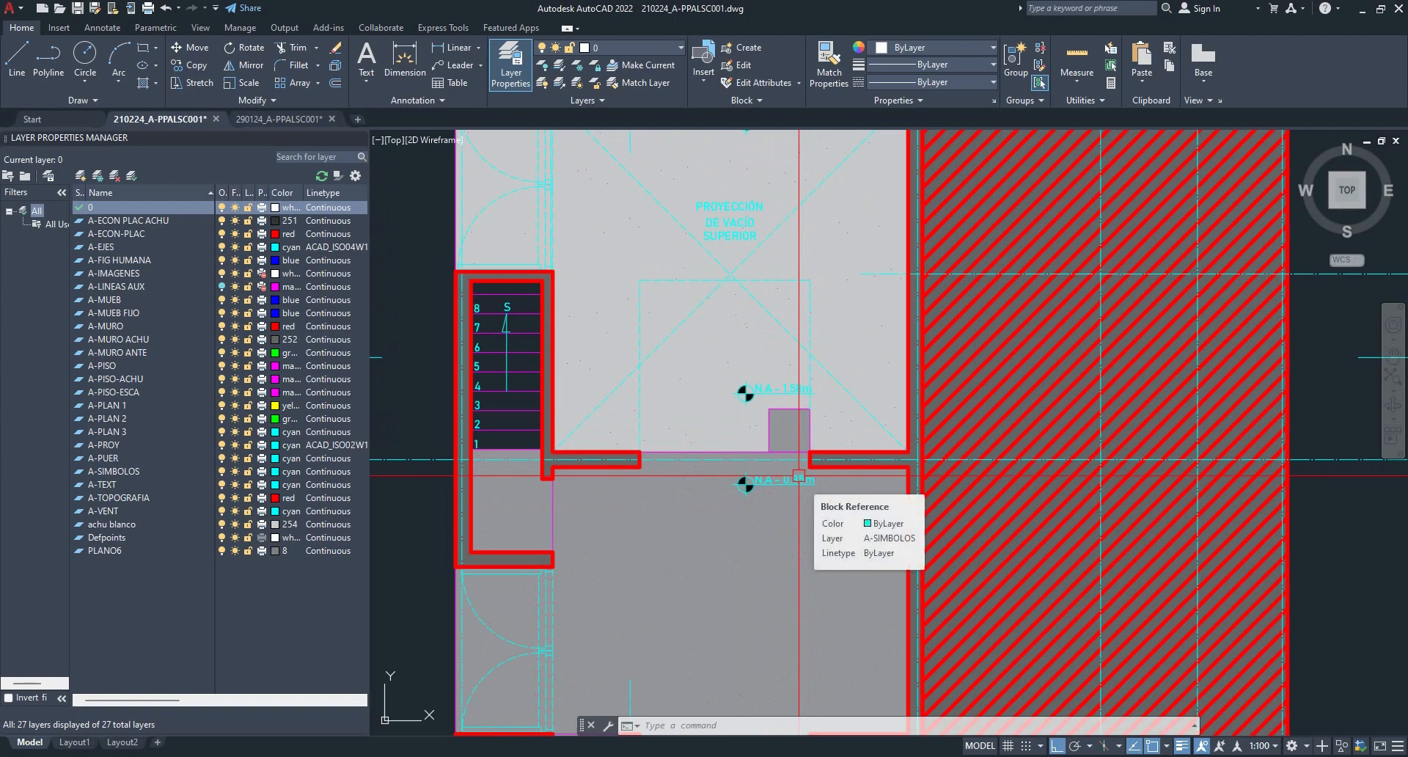
- Inspect the level symbols in the PLANTA SUPERIOR plan, beside the stair landing and in the light-floored room above the bedrooms
{"action": "scroll", "coordinate": [798, 475], "scroll_direction": "down", "scroll_amount": 10}
{"action": "scroll", "coordinate": [796, 470], "scroll_direction": "up", "scroll_amount": 3}
{"action": "scroll", "coordinate": [812, 568], "scroll_direction": "up", "scroll_amount": 4}
{"action": "mouse_move", "coordinate": [817, 585]}
{"action": "middle_mouse_down"}
{"action": "mouse_move", "coordinate": [858, 321]}
{"action": "mouse_move", "coordinate": [855, 179]}
{"action": "middle_mouse_up"}
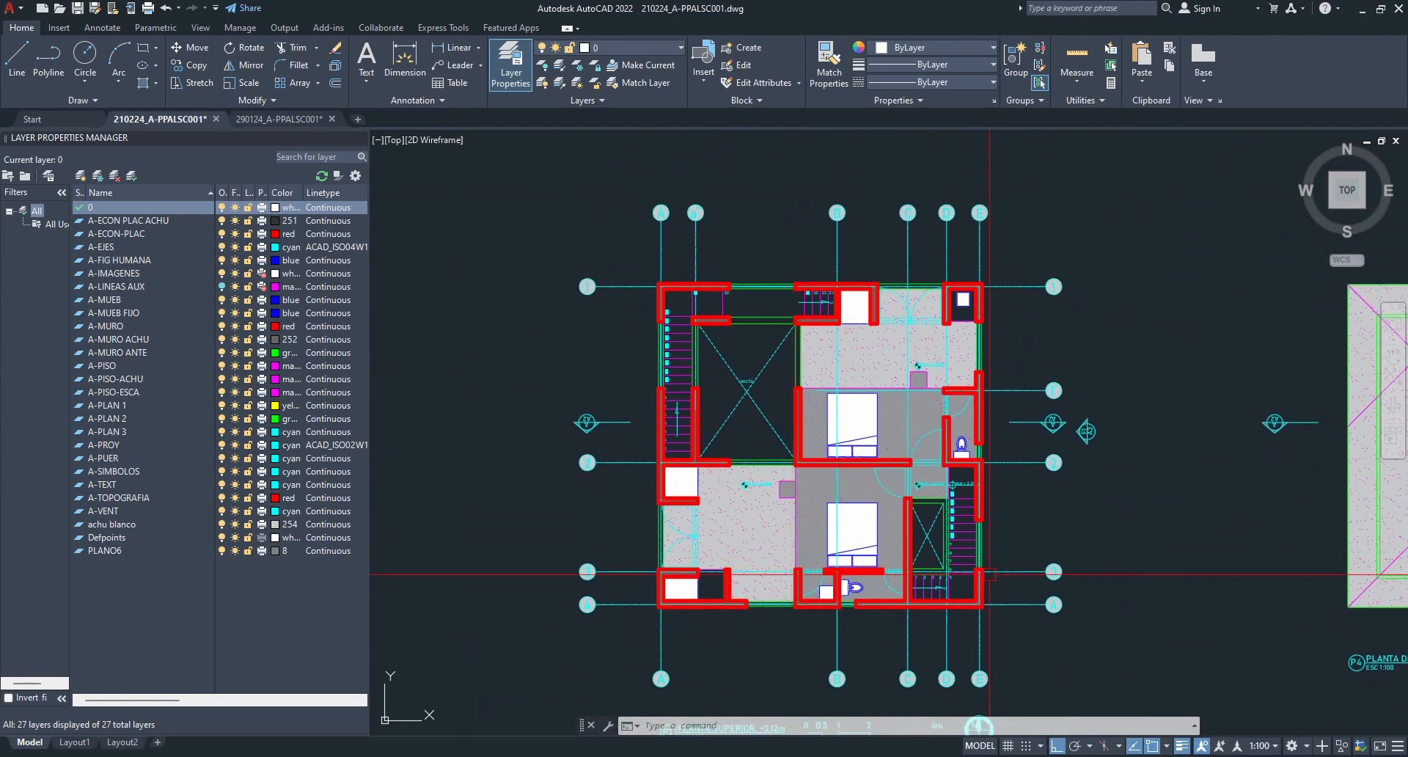
{"action": "scroll", "coordinate": [1033, 551], "scroll_direction": "down", "scroll_amount": 2}
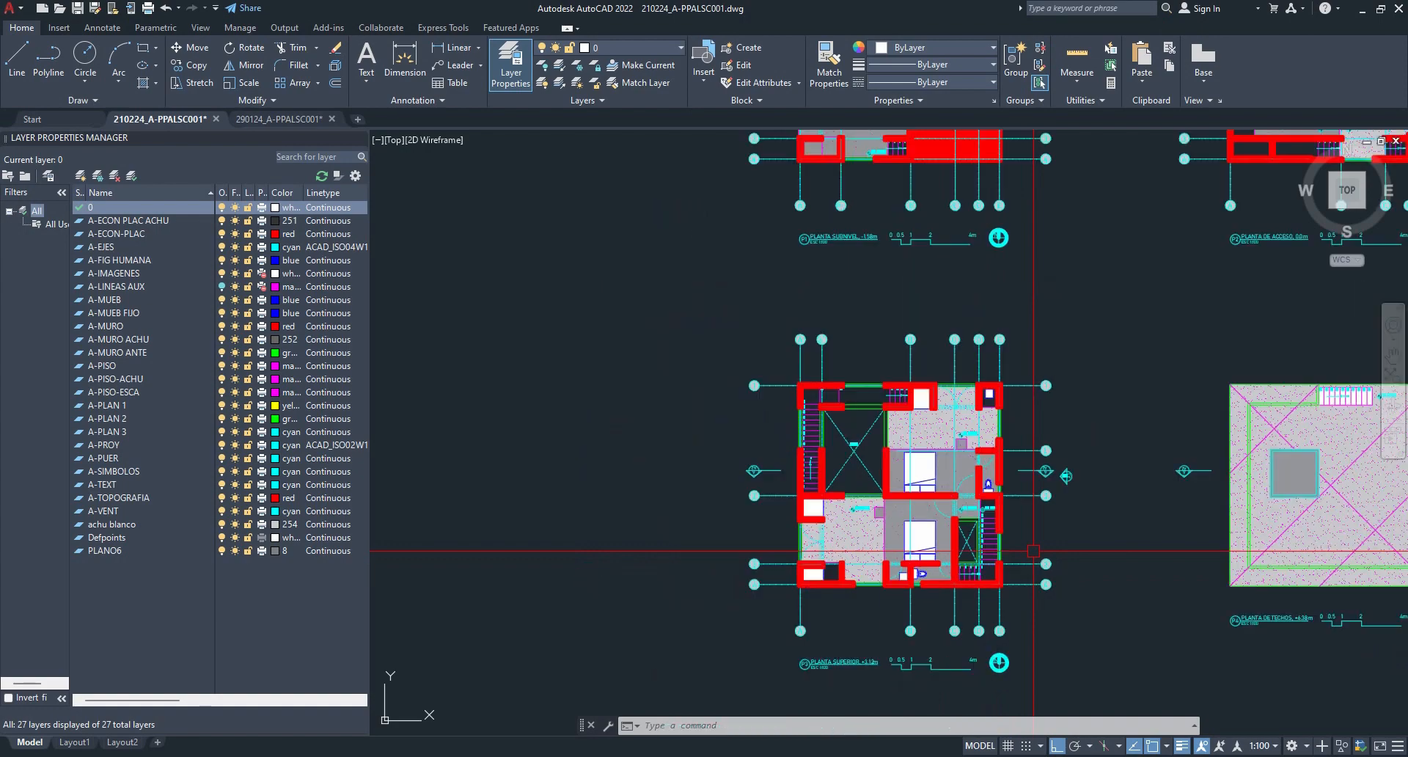
{"action": "middle_click_drag", "start_coordinate": [1207, 324], "coordinate": [934, 504]}
{"action": "middle_click_drag", "start_coordinate": [814, 563], "coordinate": [922, 324]}
{"action": "scroll", "coordinate": [748, 497], "scroll_direction": "up", "scroll_amount": 4}
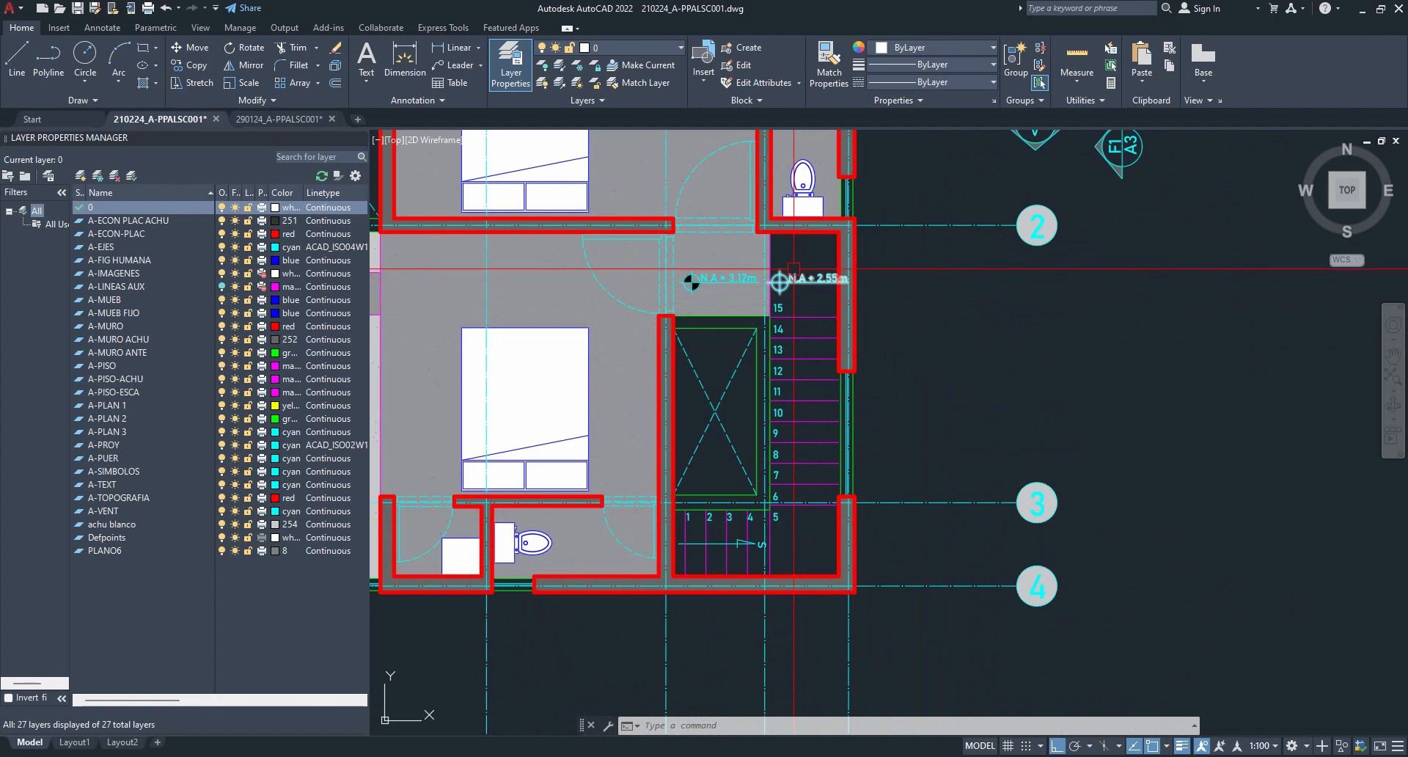
{"action": "scroll", "coordinate": [797, 271], "scroll_direction": "up", "scroll_amount": 2}
{"action": "mouse_move", "coordinate": [800, 273]}
{"action": "middle_mouse_down"}
{"action": "mouse_move", "coordinate": [903, 309]}
{"action": "mouse_move", "coordinate": [981, 407]}
{"action": "mouse_move", "coordinate": [1071, 438]}
{"action": "middle_mouse_up"}
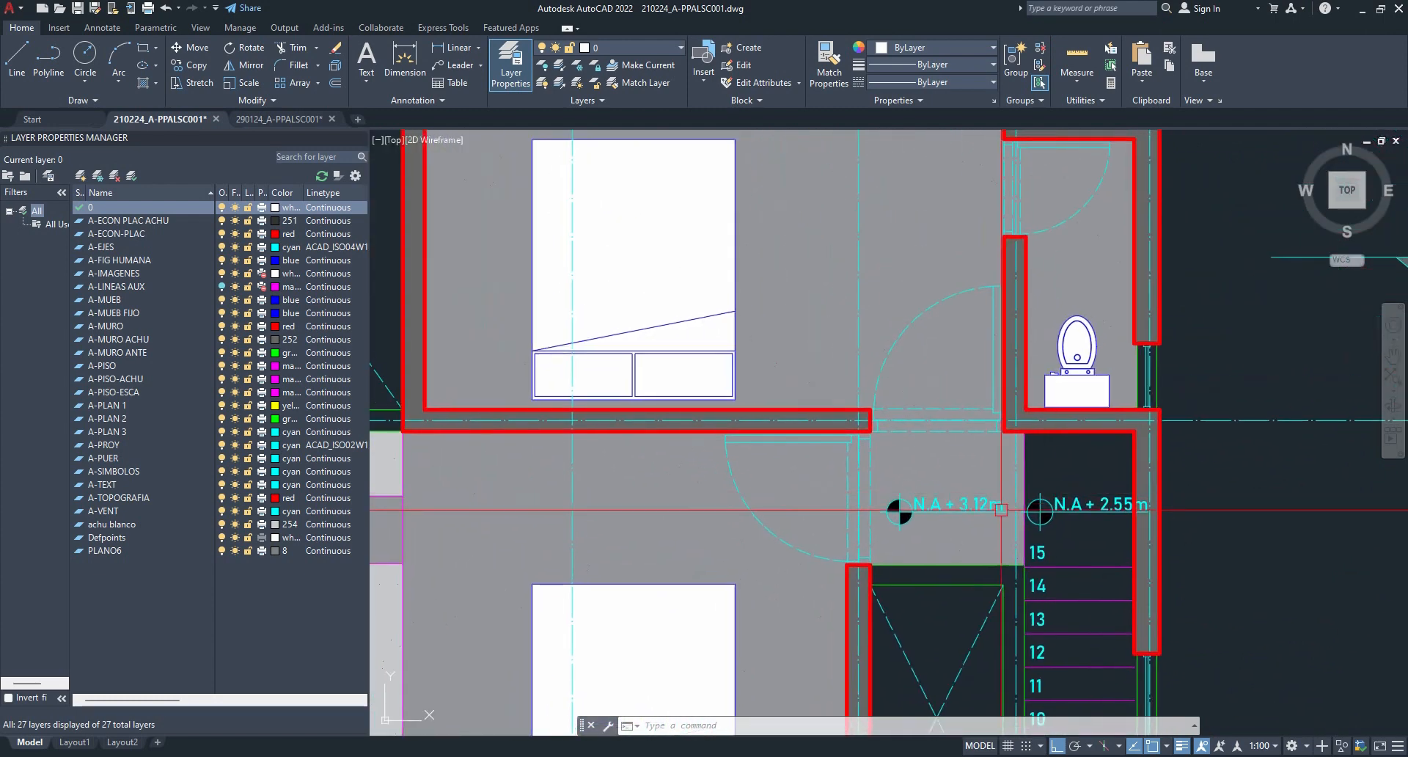
{"action": "scroll", "coordinate": [808, 272], "scroll_direction": "down", "scroll_amount": 3}
{"action": "scroll", "coordinate": [855, 196], "scroll_direction": "up", "scroll_amount": 4}
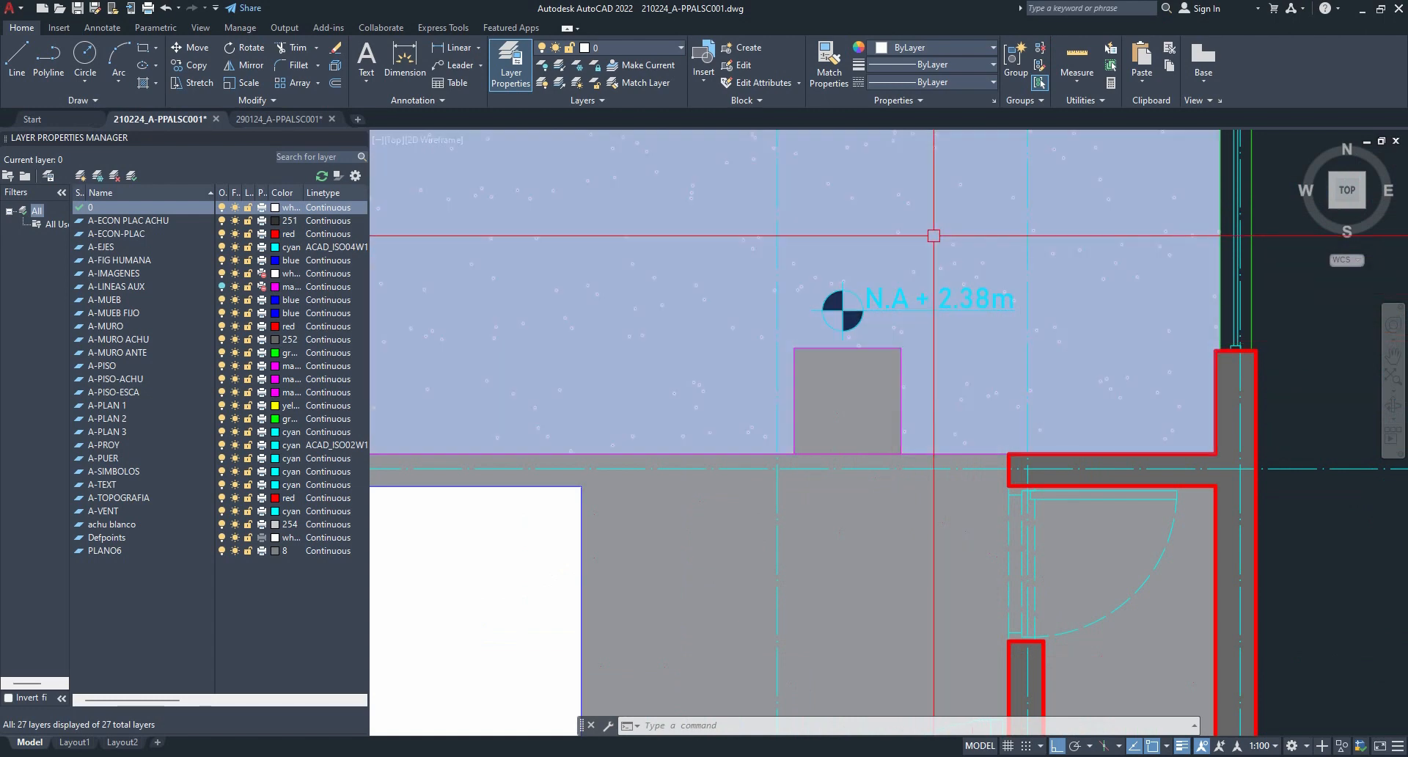
{"action": "scroll", "coordinate": [930, 238], "scroll_direction": "down", "scroll_amount": 3}
{"action": "scroll", "coordinate": [646, 532], "scroll_direction": "down", "scroll_amount": 2}
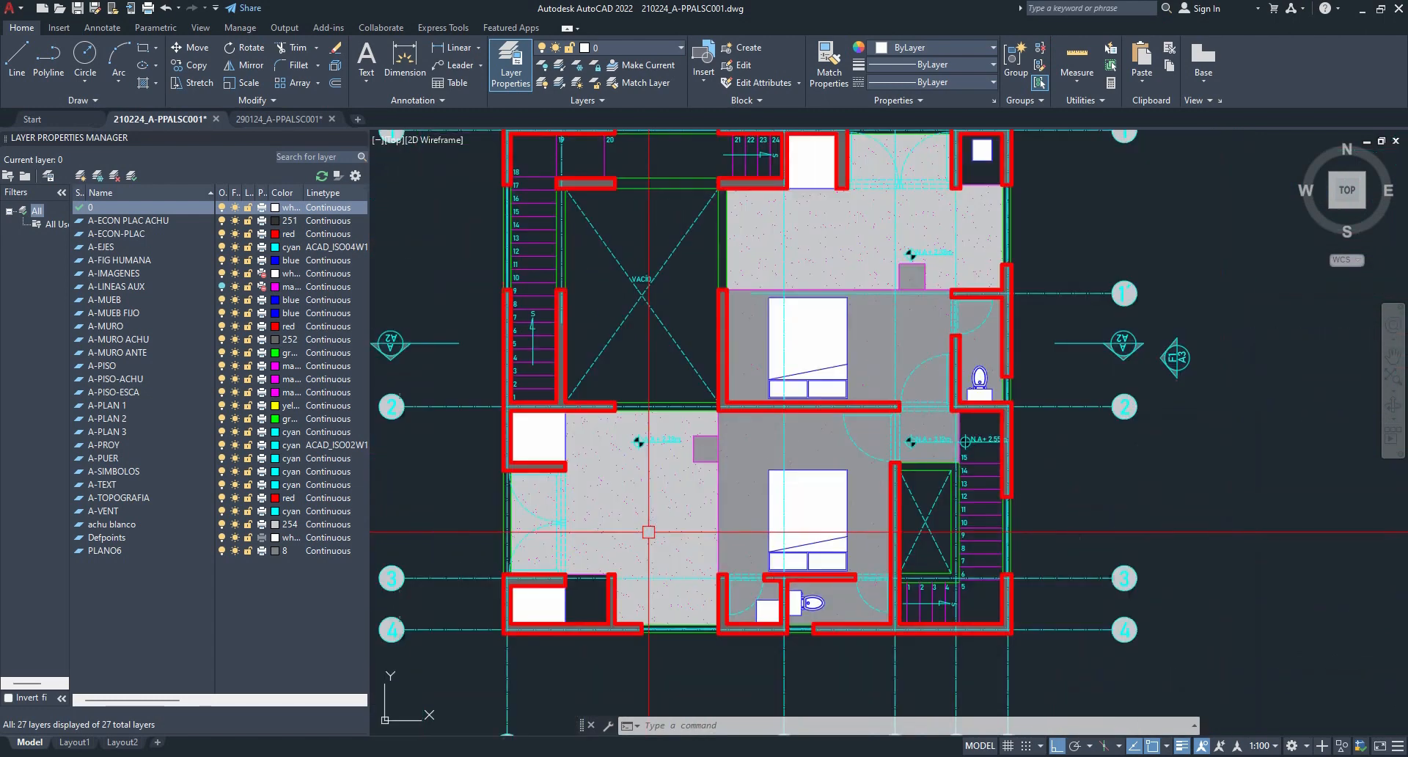
- Select the light and the dark floor hatch of the upper plan in turn to check which areas share each level
{"action": "left_click", "coordinate": [654, 524]}
{"action": "left_click", "coordinate": [874, 346]}
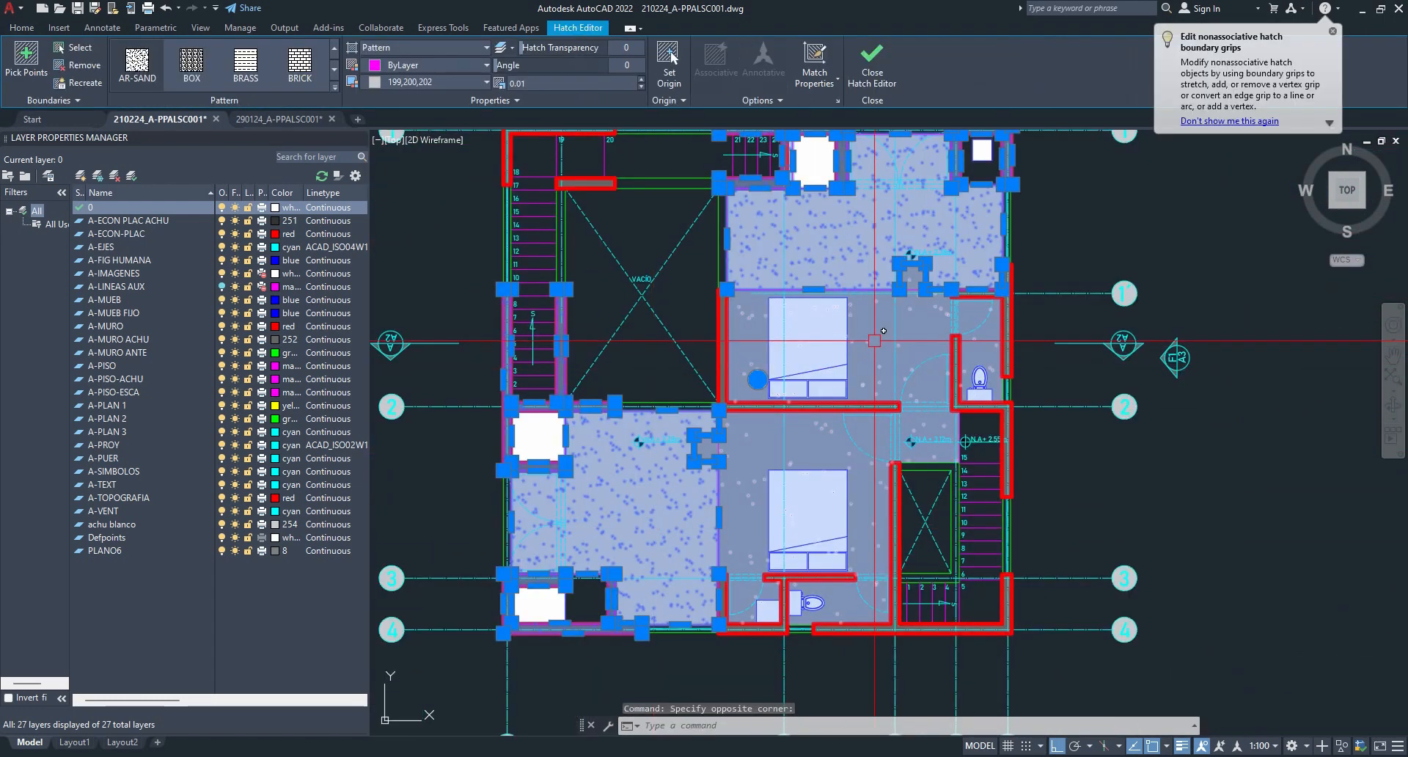
{"action": "key", "text": "Escape"}
{"action": "left_click", "coordinate": [884, 311]}
{"action": "left_click", "coordinate": [911, 303]}
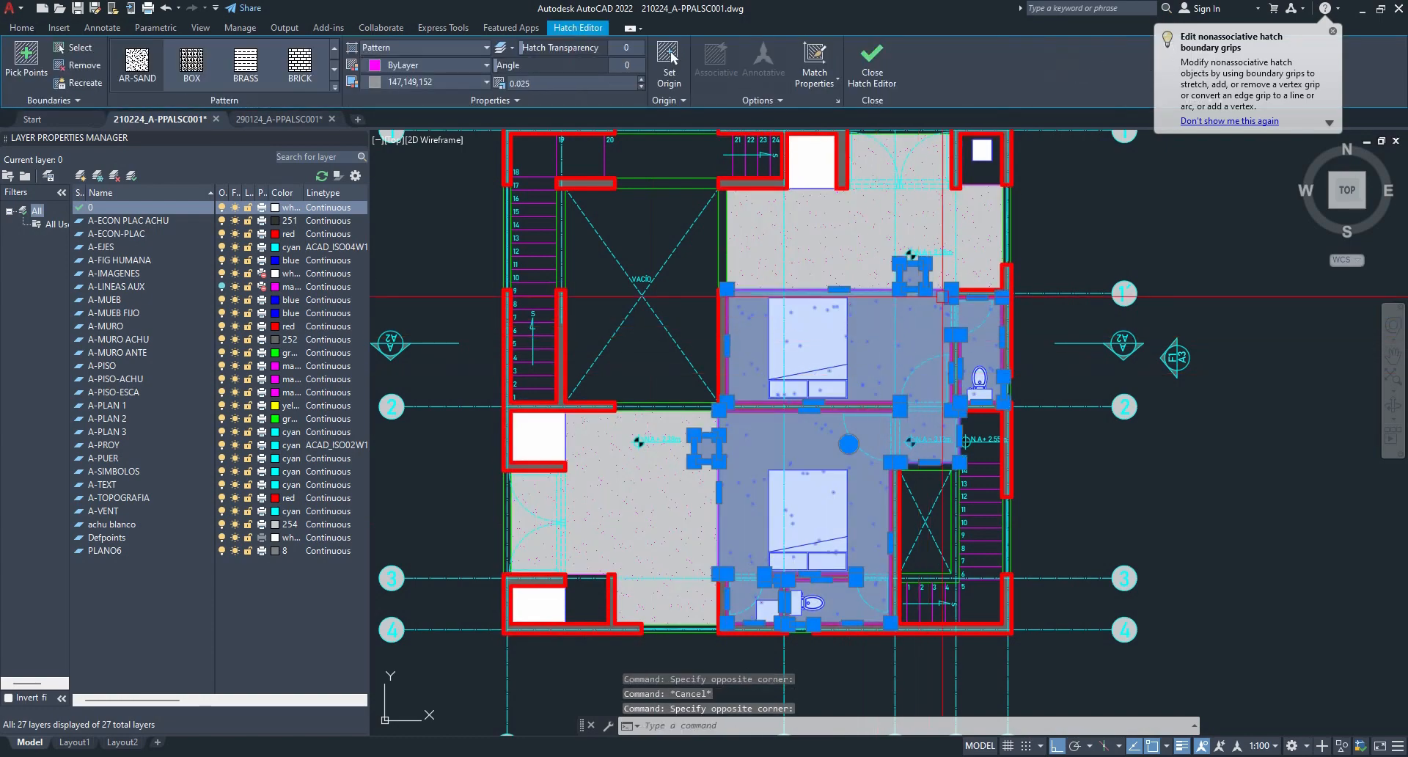
{"action": "key", "text": "Escape"}
- Copy the loose N.A + 0.0m level symbol east of the access plan and paste the duplicate directly below it
{"action": "scroll", "coordinate": [1156, 485], "scroll_direction": "down", "scroll_amount": 6}
{"action": "mouse_move", "coordinate": [1196, 417]}
{"action": "middle_mouse_down"}
{"action": "mouse_move", "coordinate": [654, 571]}
{"action": "mouse_move", "coordinate": [425, 582]}
{"action": "middle_mouse_up"}
{"action": "scroll", "coordinate": [680, 384], "scroll_direction": "up", "scroll_amount": 10}
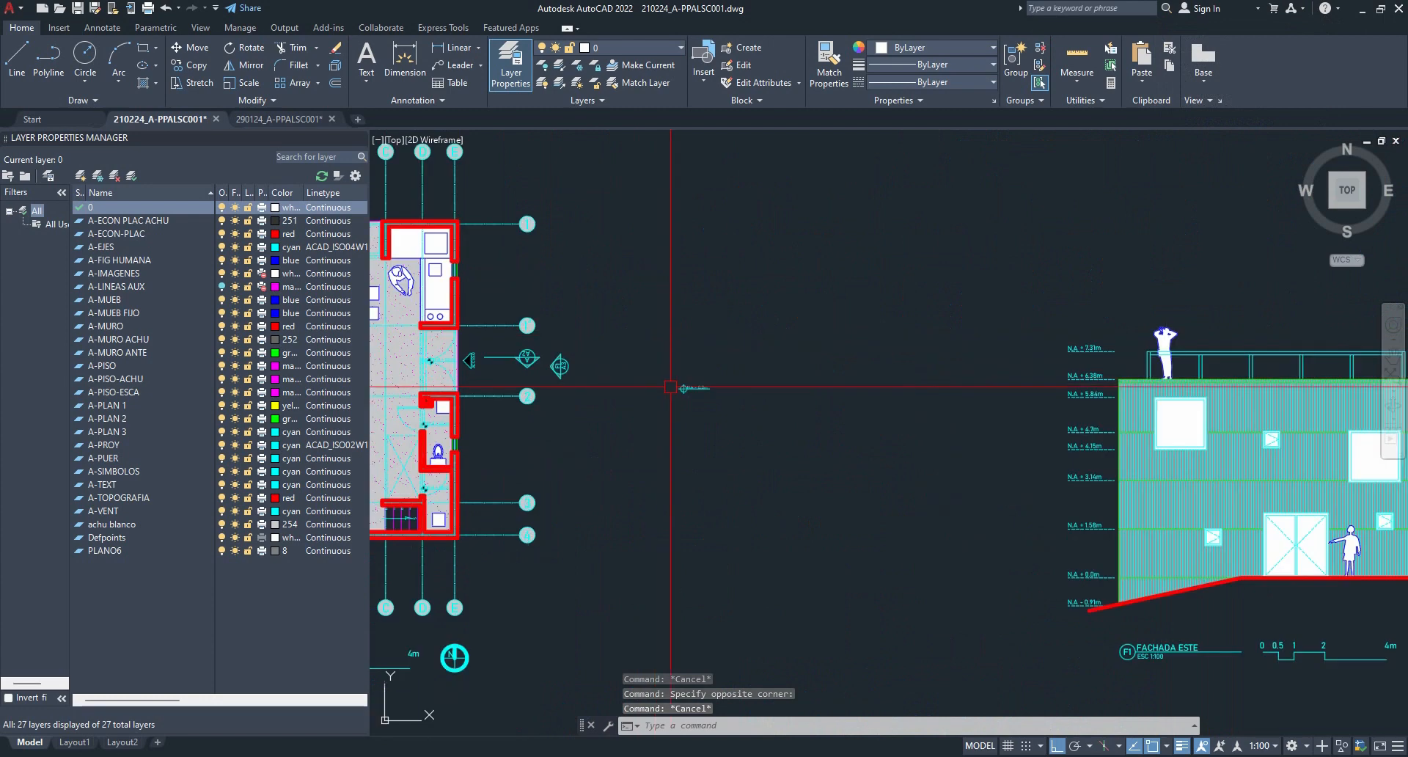
{"action": "scroll", "coordinate": [814, 367], "scroll_direction": "up", "scroll_amount": 2}
{"action": "scroll", "coordinate": [689, 386], "scroll_direction": "up", "scroll_amount": 2}
{"action": "left_click", "coordinate": [688, 386]}
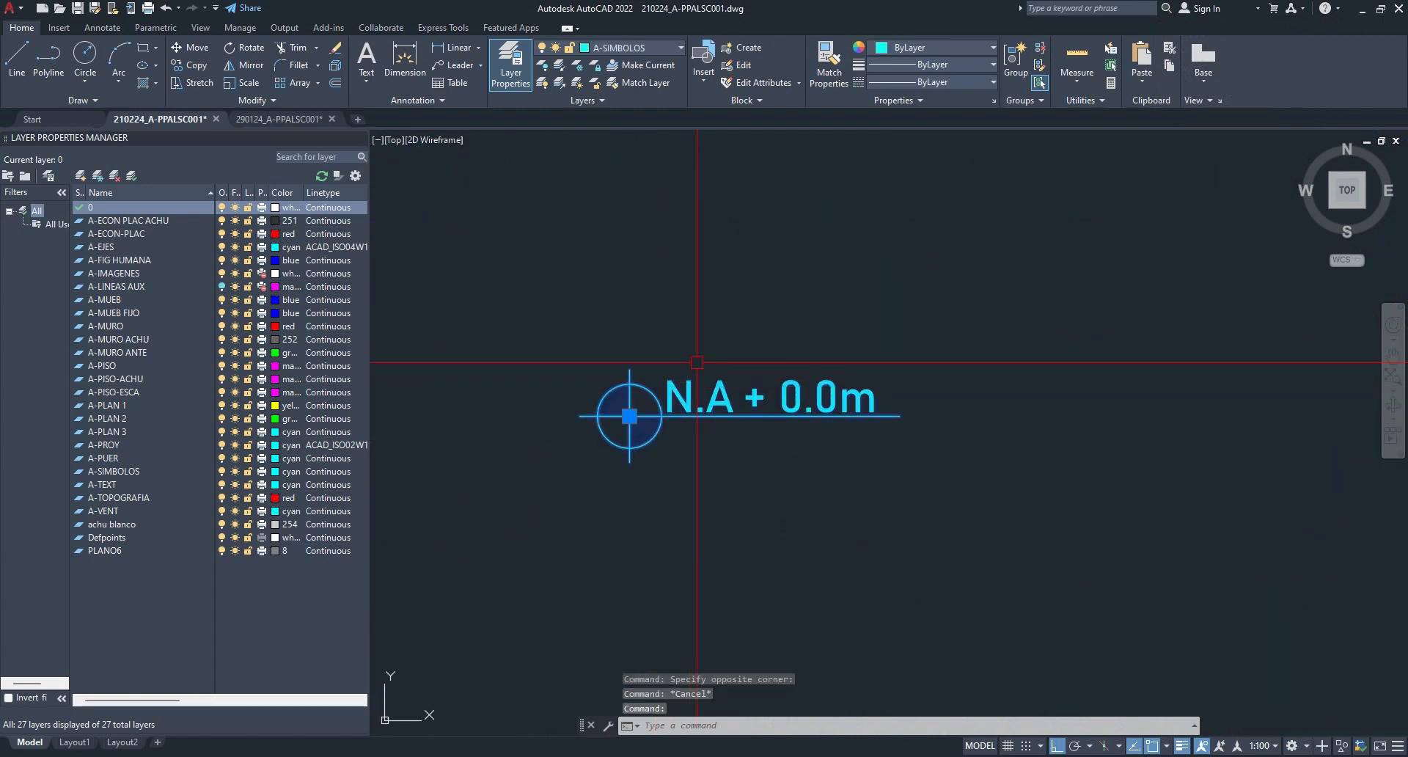
{"action": "key", "text": "ctrl+c"}
{"action": "key", "text": "ctrl+v"}
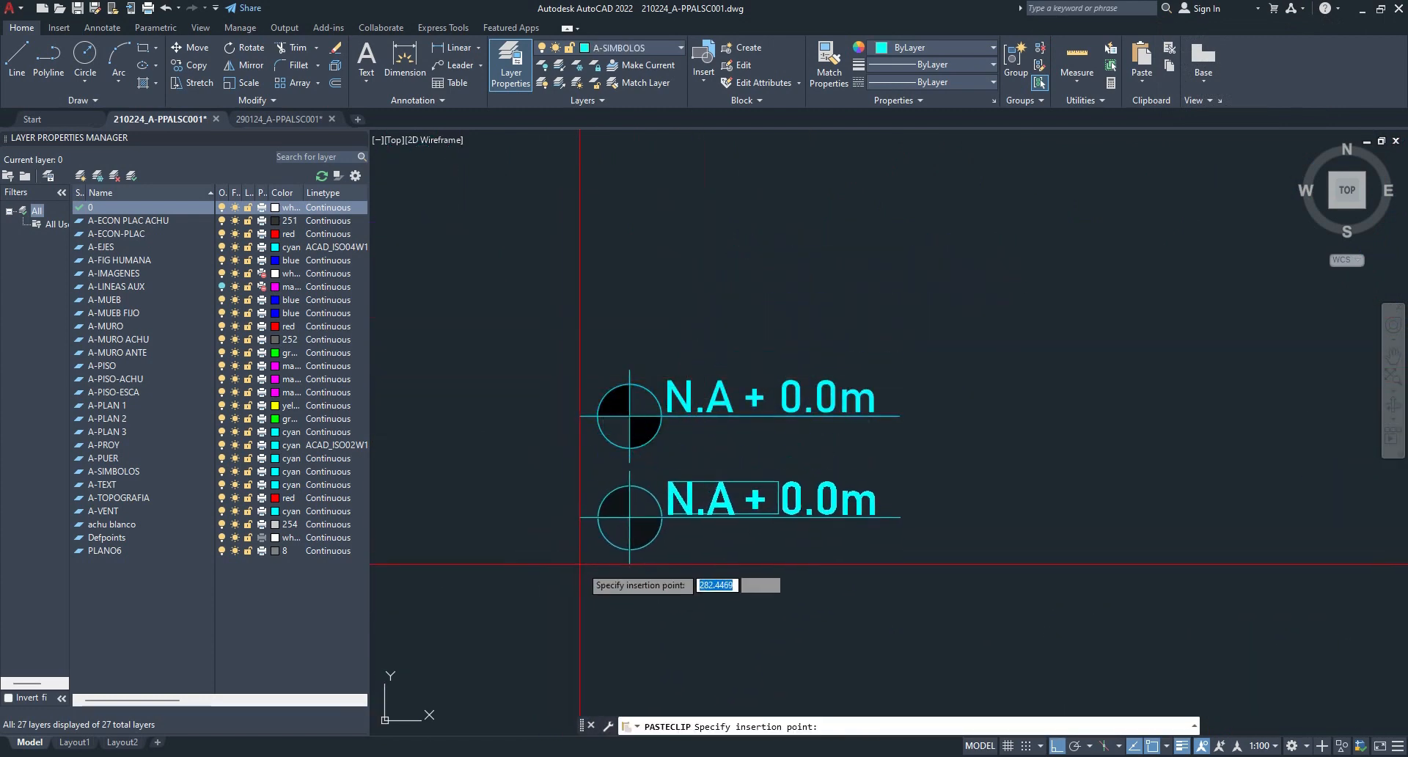
{"action": "left_click", "coordinate": [582, 564]}
- Explode the pasted level symbol into separate objects
{"action": "left_click", "coordinate": [618, 496]}
{"action": "type", "text": "x"}
{"action": "key", "text": "Return"}
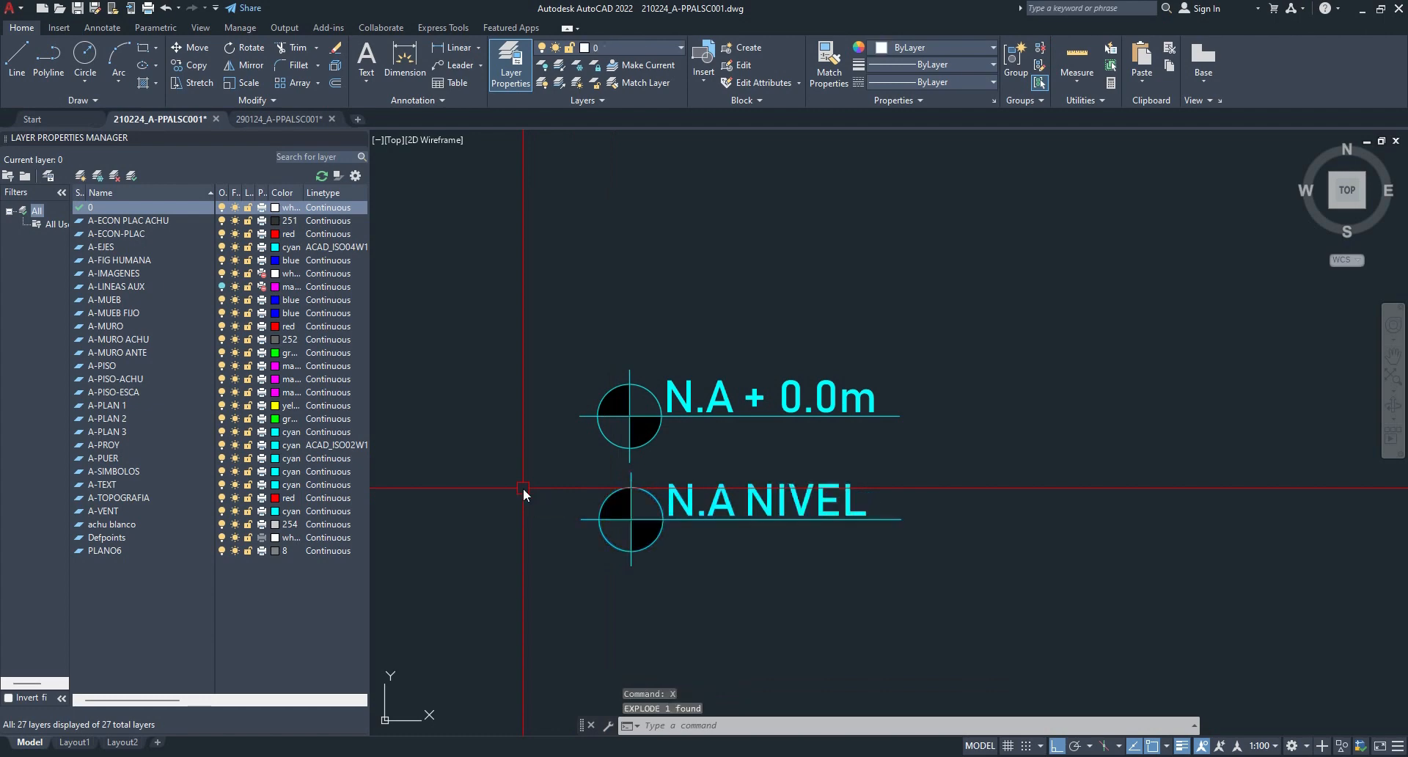
- Measure the diameter of the exploded level symbol's circle between its opposite horizontal quadrants
{"action": "scroll", "coordinate": [523, 487], "scroll_direction": "up", "scroll_amount": 2}
{"action": "left_click", "coordinate": [642, 554]}
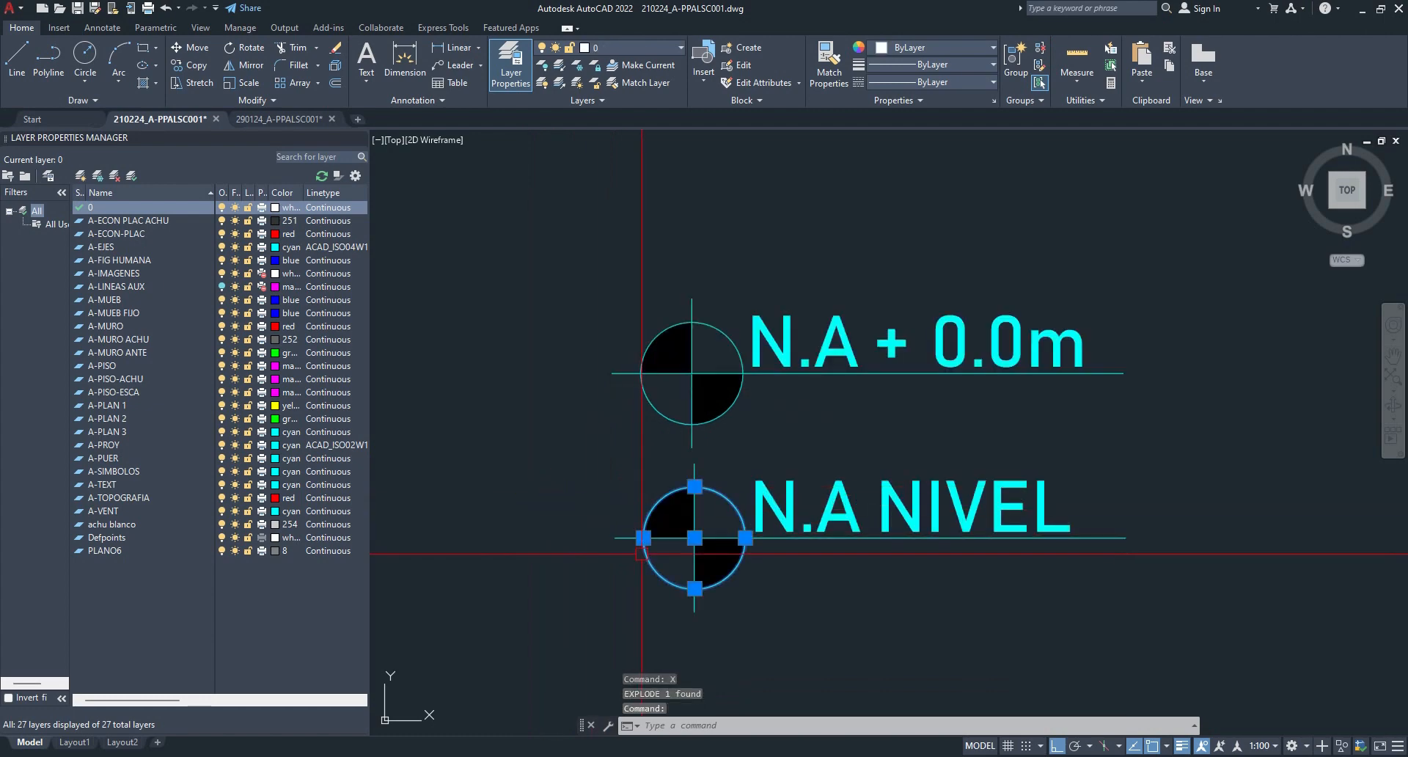
{"action": "key", "text": "Escape"}
{"action": "type", "text": "DIST"}
{"action": "key", "text": "Return"}
{"action": "left_click", "coordinate": [643, 537]}
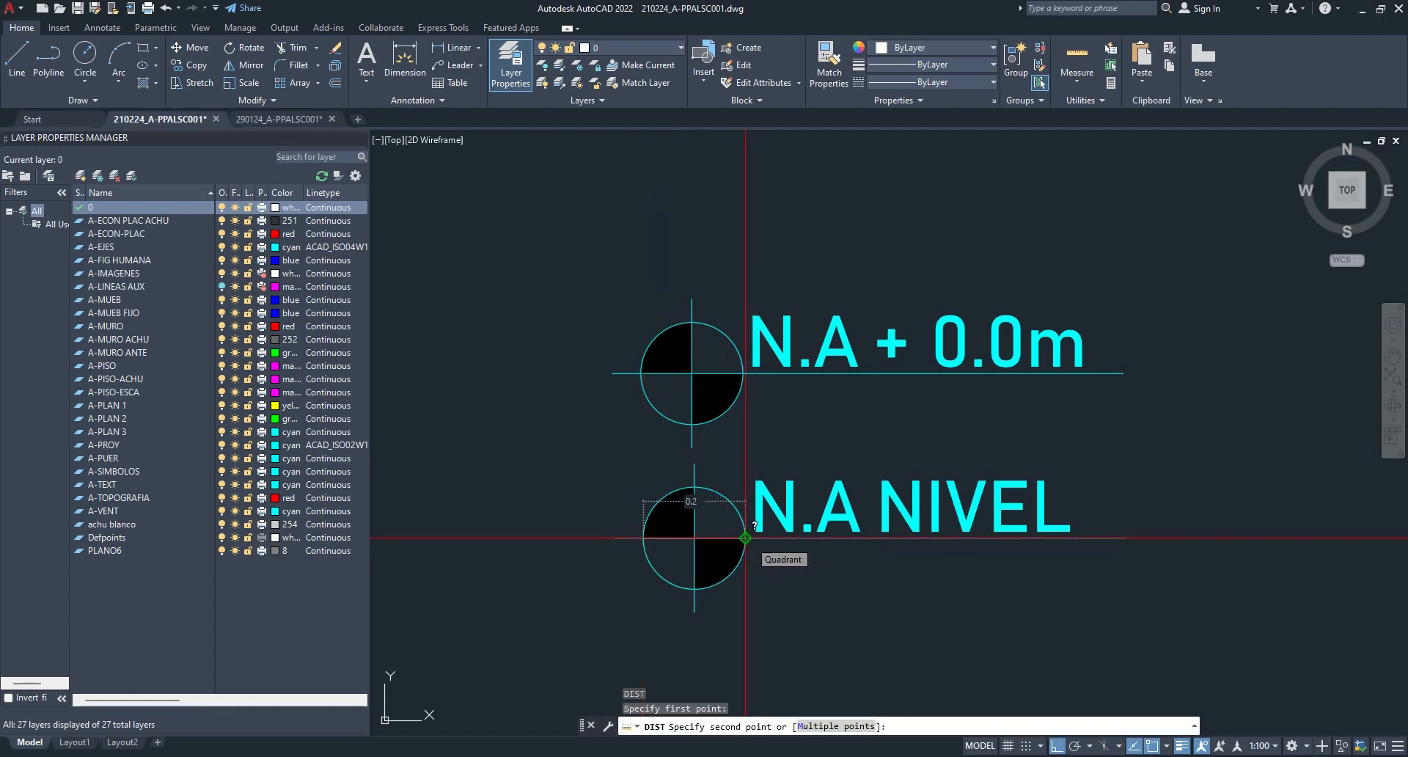
{"action": "key", "text": "Escape"}
- Select the exploded symbol's horizontal line, vertical line and solid quadrant hatch to inspect each part
{"action": "left_click", "coordinate": [742, 538]}
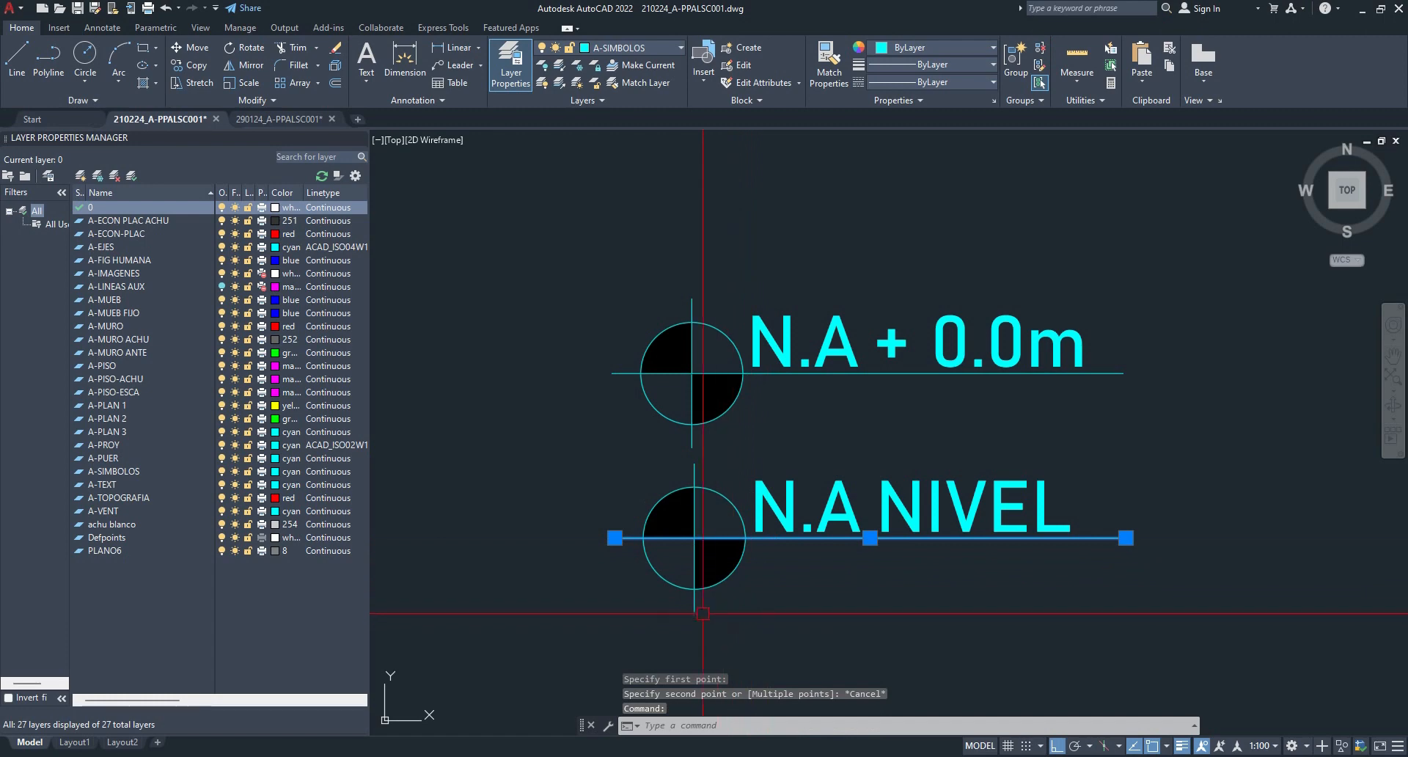
{"action": "left_click", "coordinate": [695, 611]}
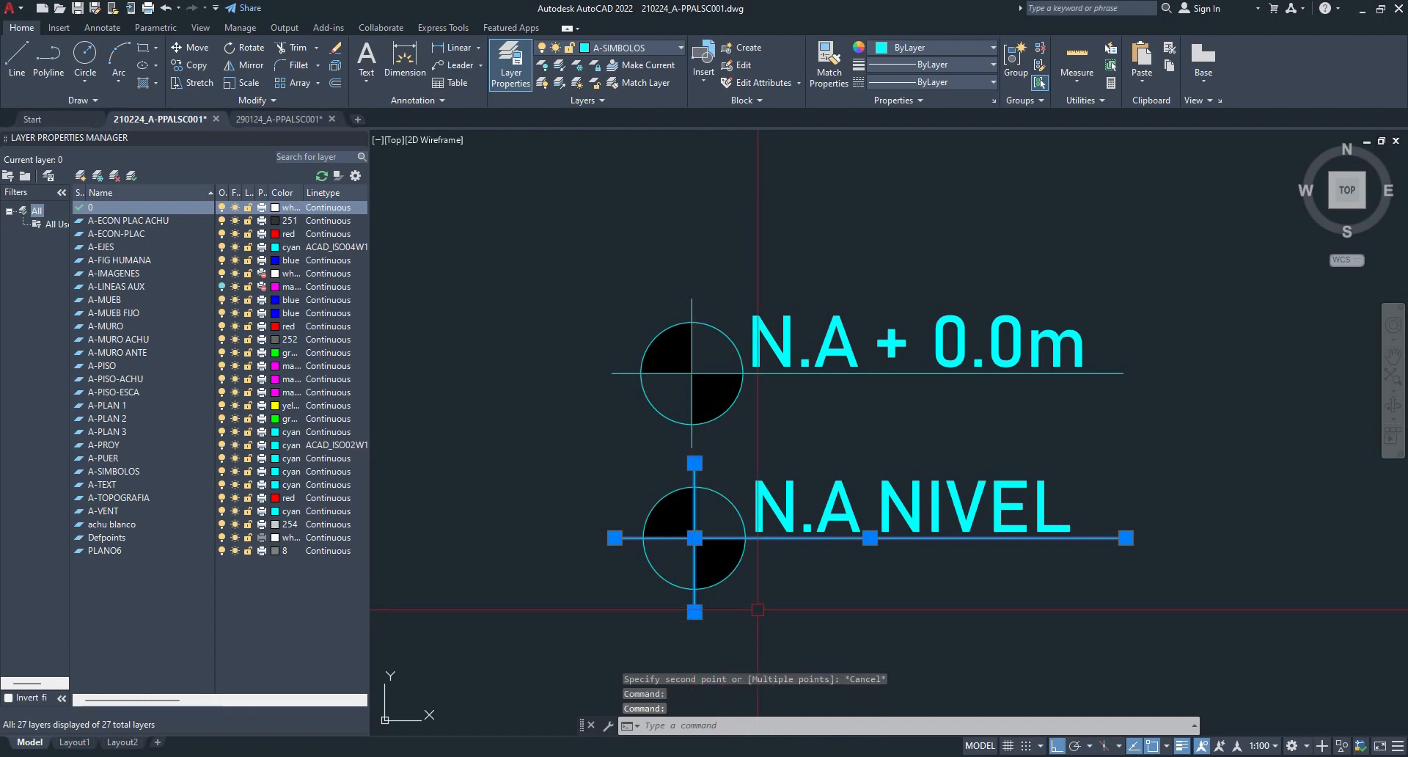
{"action": "key", "text": "Escape"}
{"action": "left_click", "coordinate": [681, 518]}
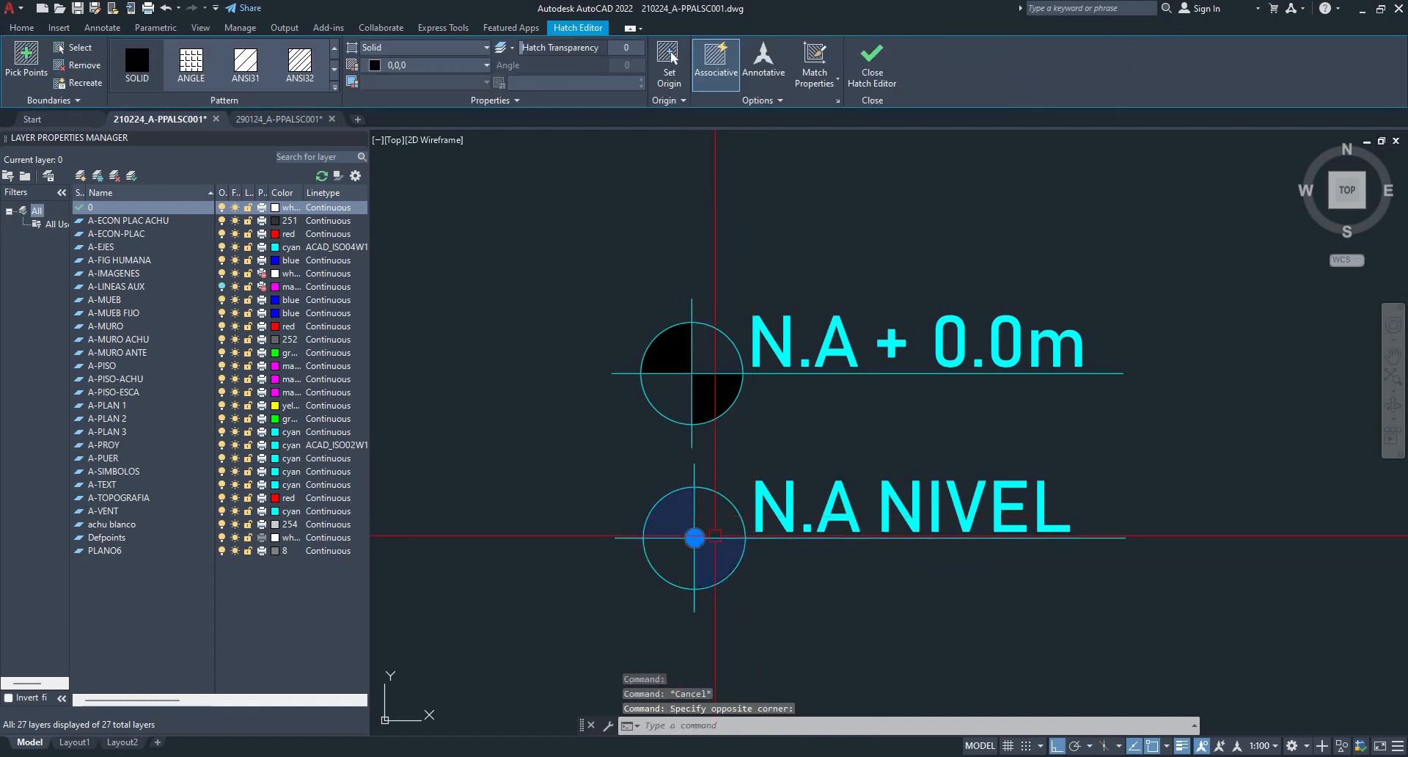
{"action": "key", "text": "Escape"}
- Open the exploded symbol's N.A text for editing to check its style and formatting, and leave it unedited
{"action": "middle_click_drag", "start_coordinate": [829, 605], "coordinate": [645, 609]}
{"action": "left_click", "coordinate": [665, 506]}
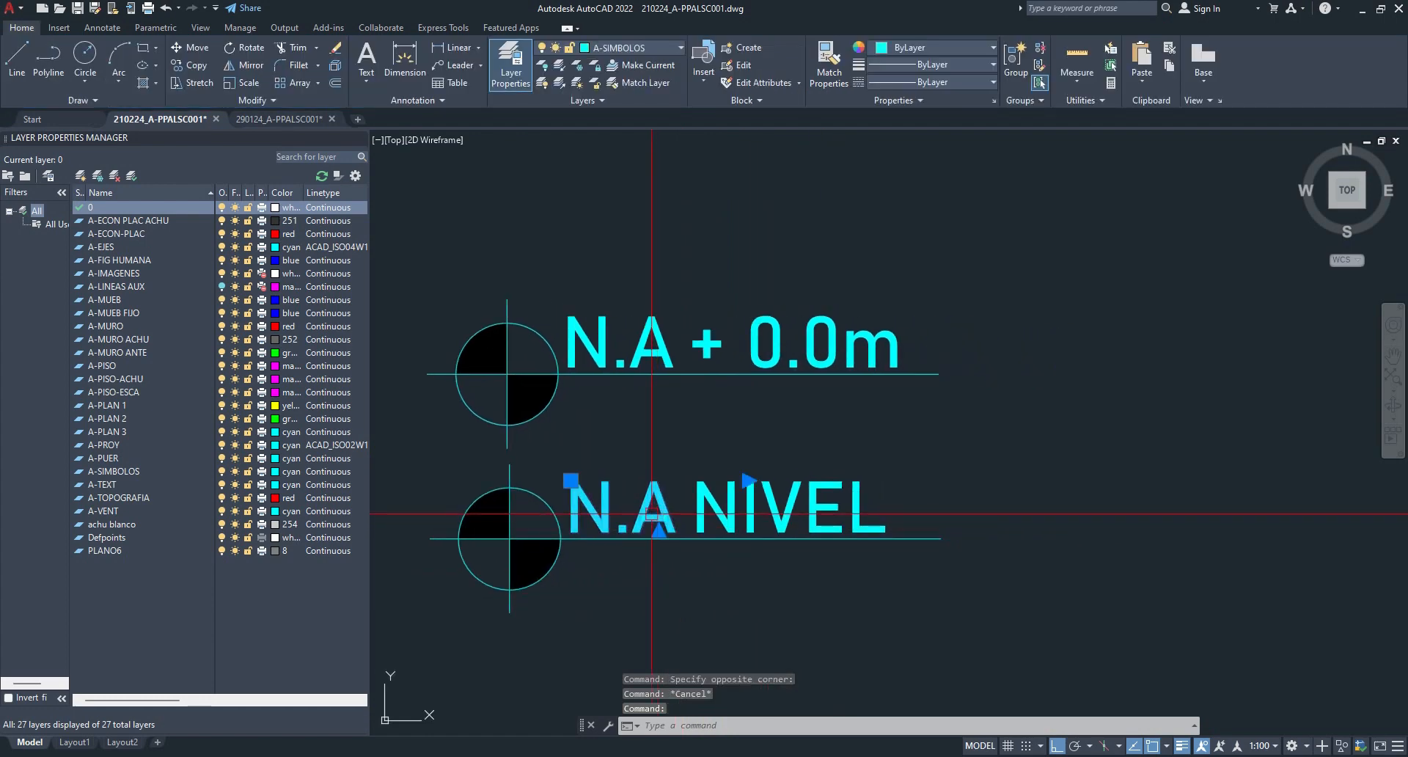
{"action": "double_click", "coordinate": [669, 512]}
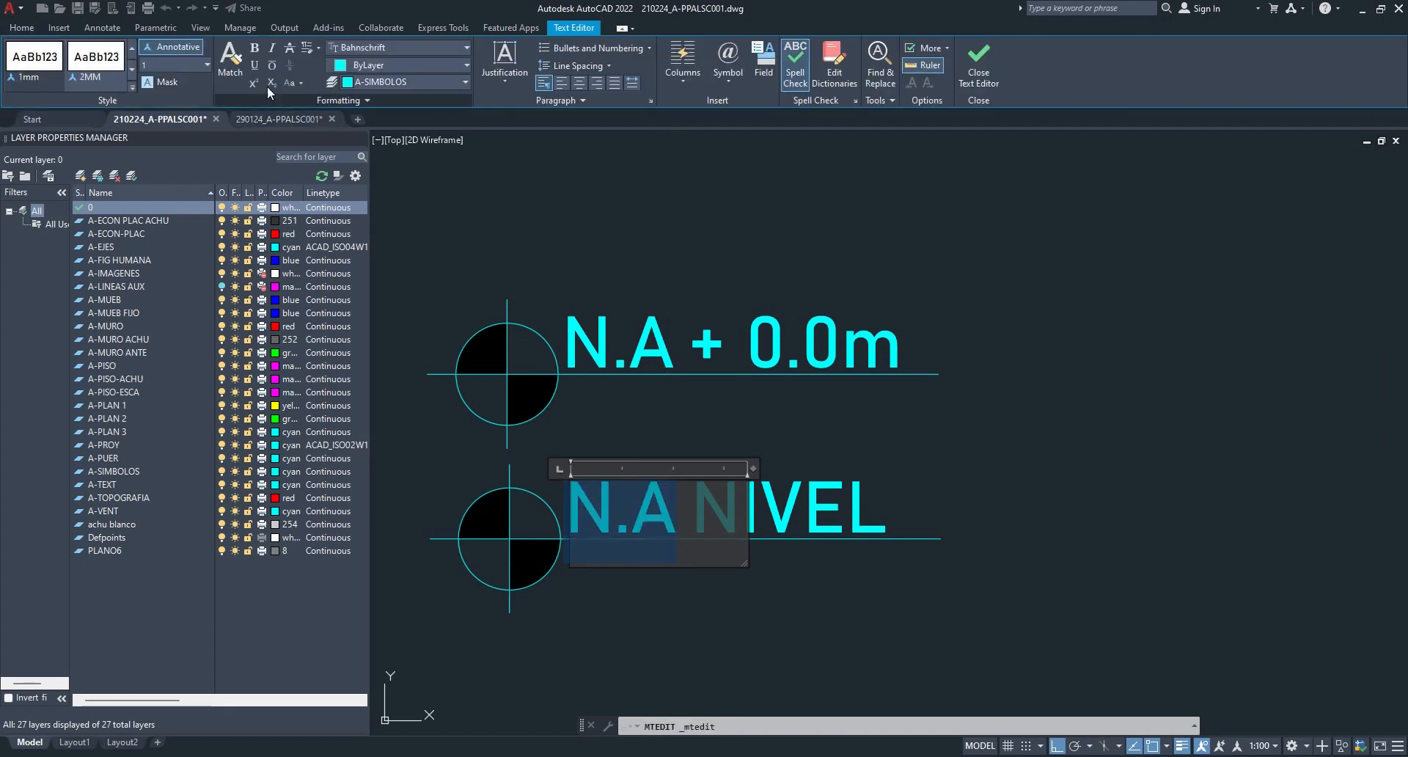
{"action": "key", "text": "Escape"}
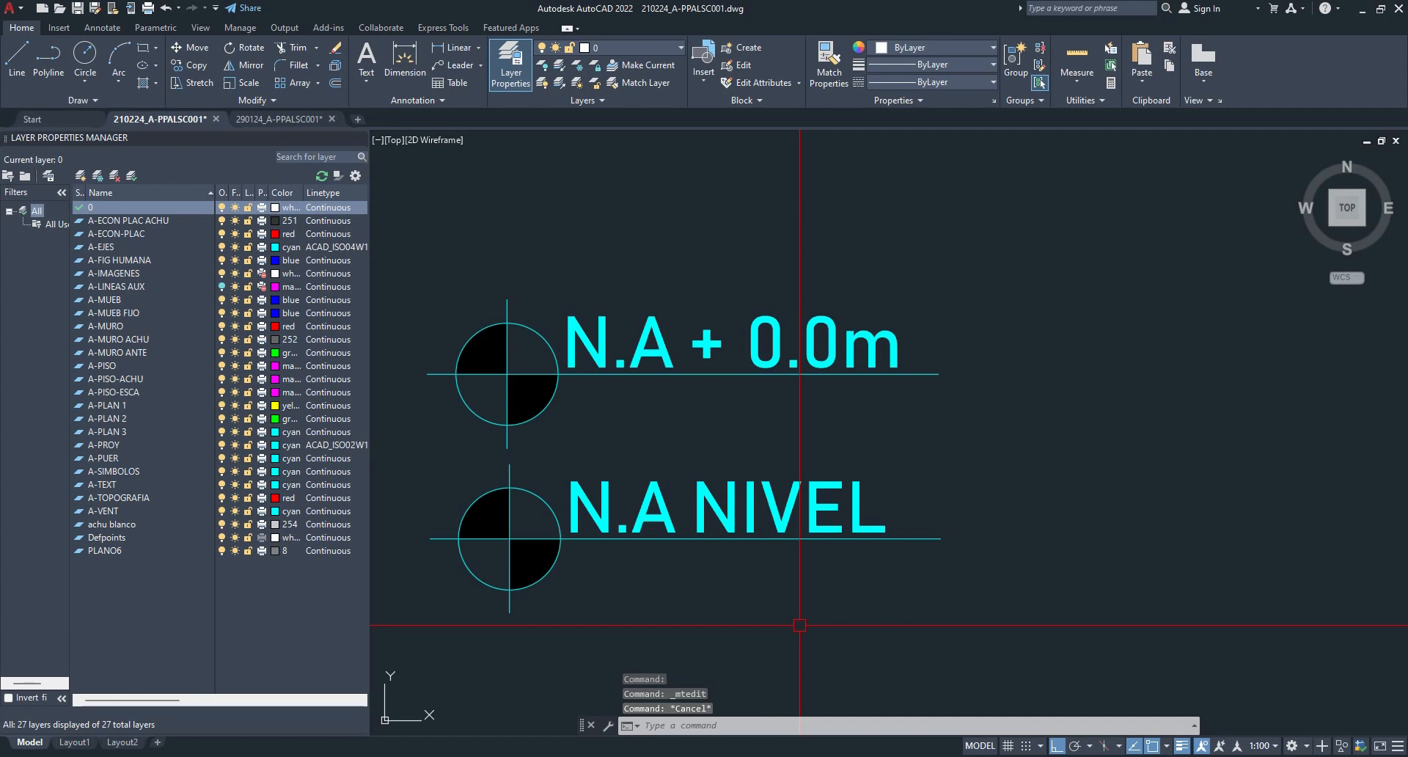
- Compare the loose level symbols with those in the access plan and select the exploded copy's NIVEL tag to check it
{"action": "scroll", "coordinate": [800, 625], "scroll_direction": "down", "scroll_amount": 7}
{"action": "middle_click_drag", "start_coordinate": [566, 569], "coordinate": [1078, 513]}
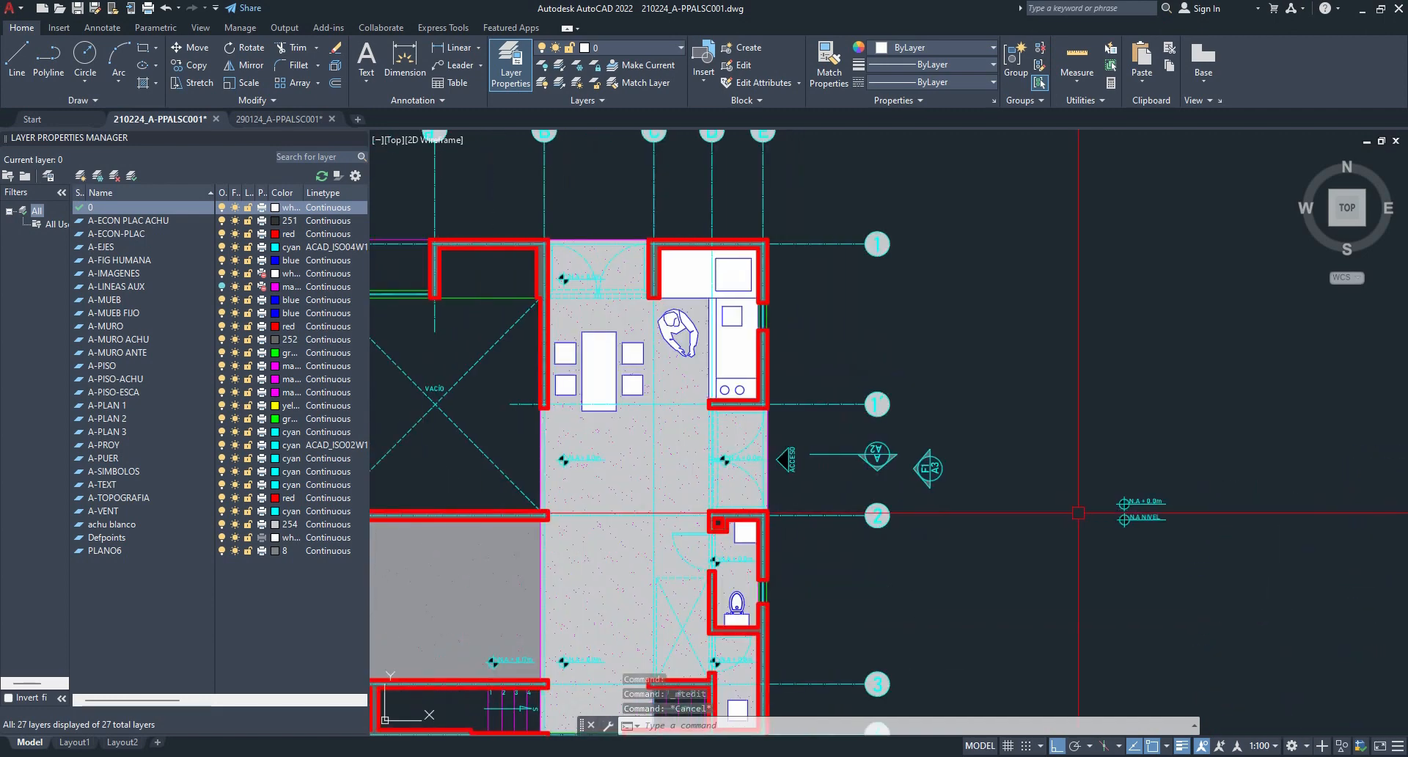
{"action": "scroll", "coordinate": [1181, 509], "scroll_direction": "up", "scroll_amount": 5}
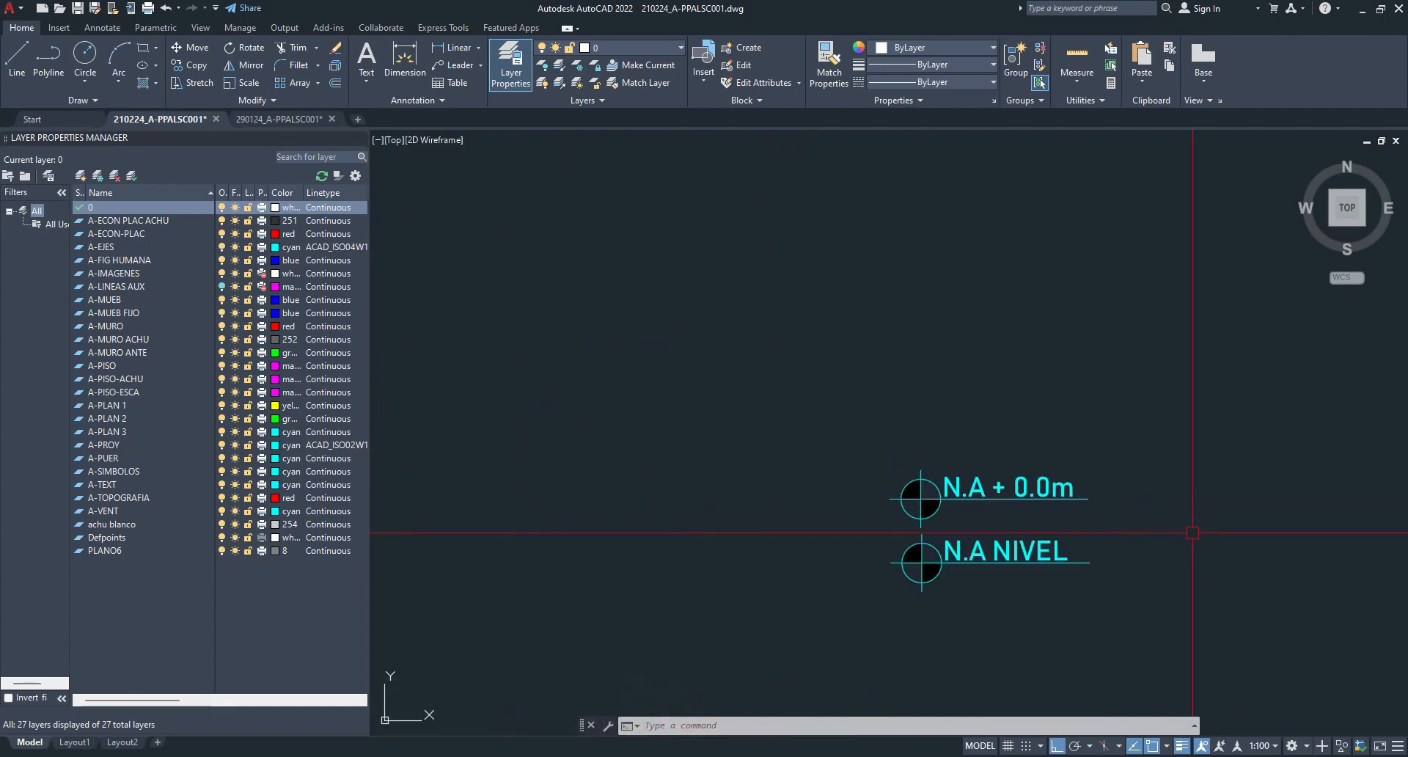
{"action": "scroll", "coordinate": [1099, 553], "scroll_direction": "up", "scroll_amount": 2}
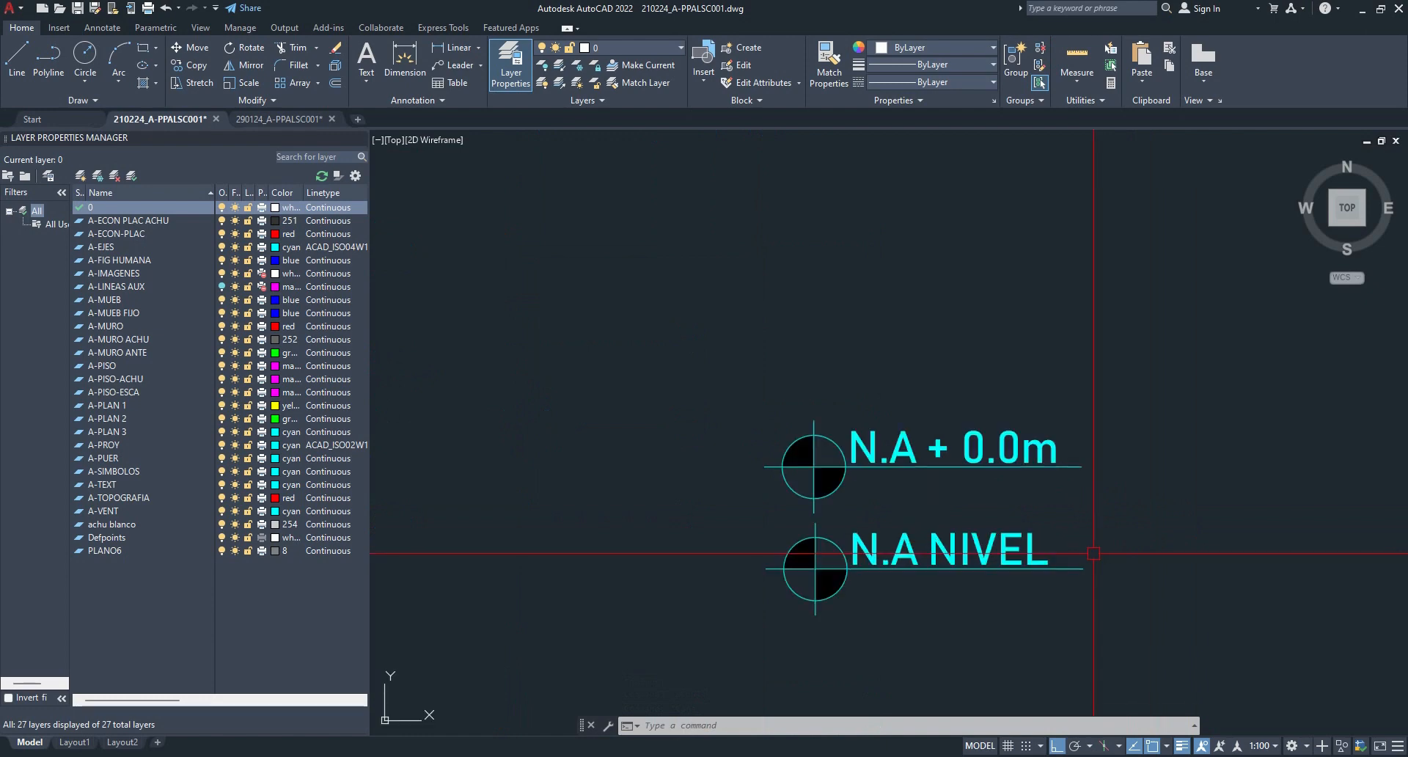
{"action": "middle_click_drag", "start_coordinate": [1082, 551], "coordinate": [904, 540]}
{"action": "left_click", "coordinate": [790, 511]}
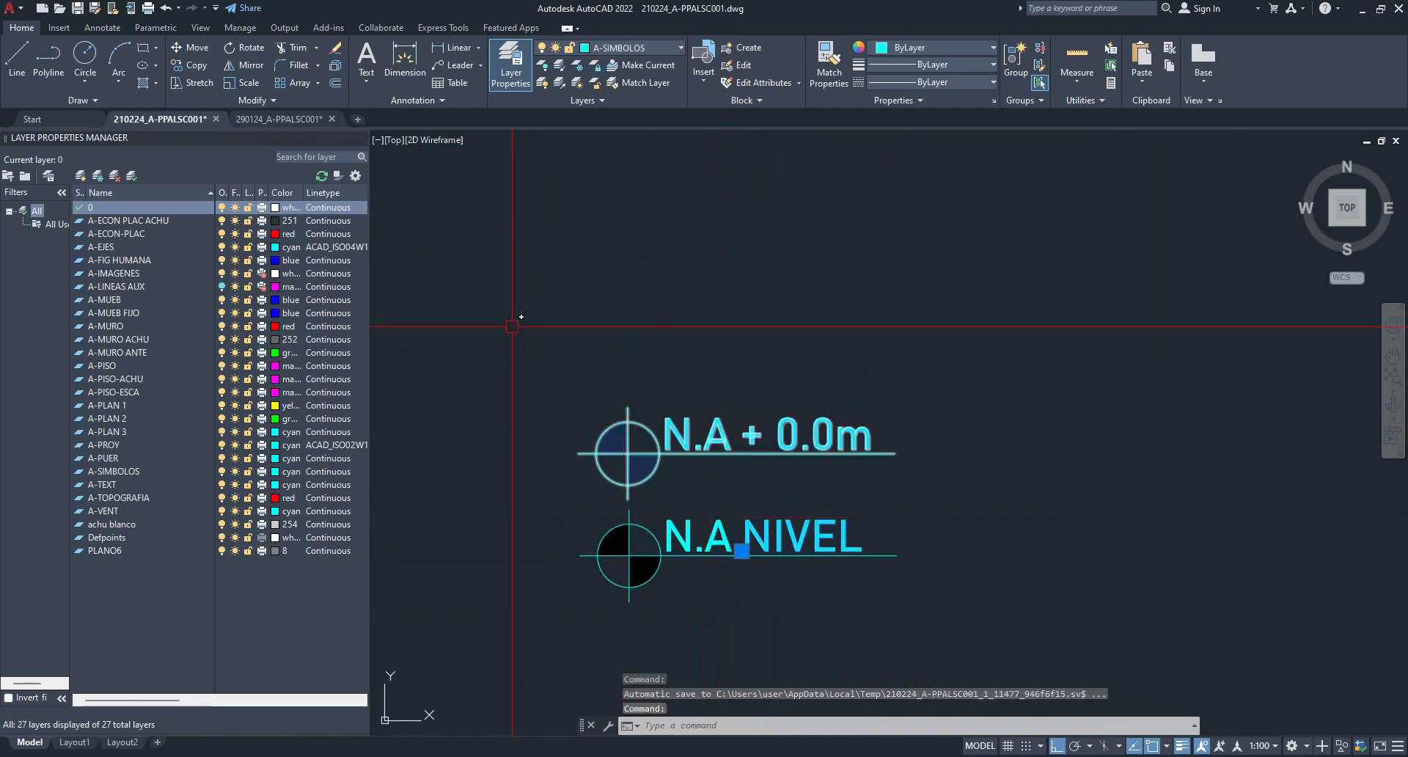
{"action": "key", "text": "Escape"}
- Try to define an attribute with the tag NIVEL, left justification and the annotative 1mm text style
{"action": "left_click", "coordinate": [59, 28]}
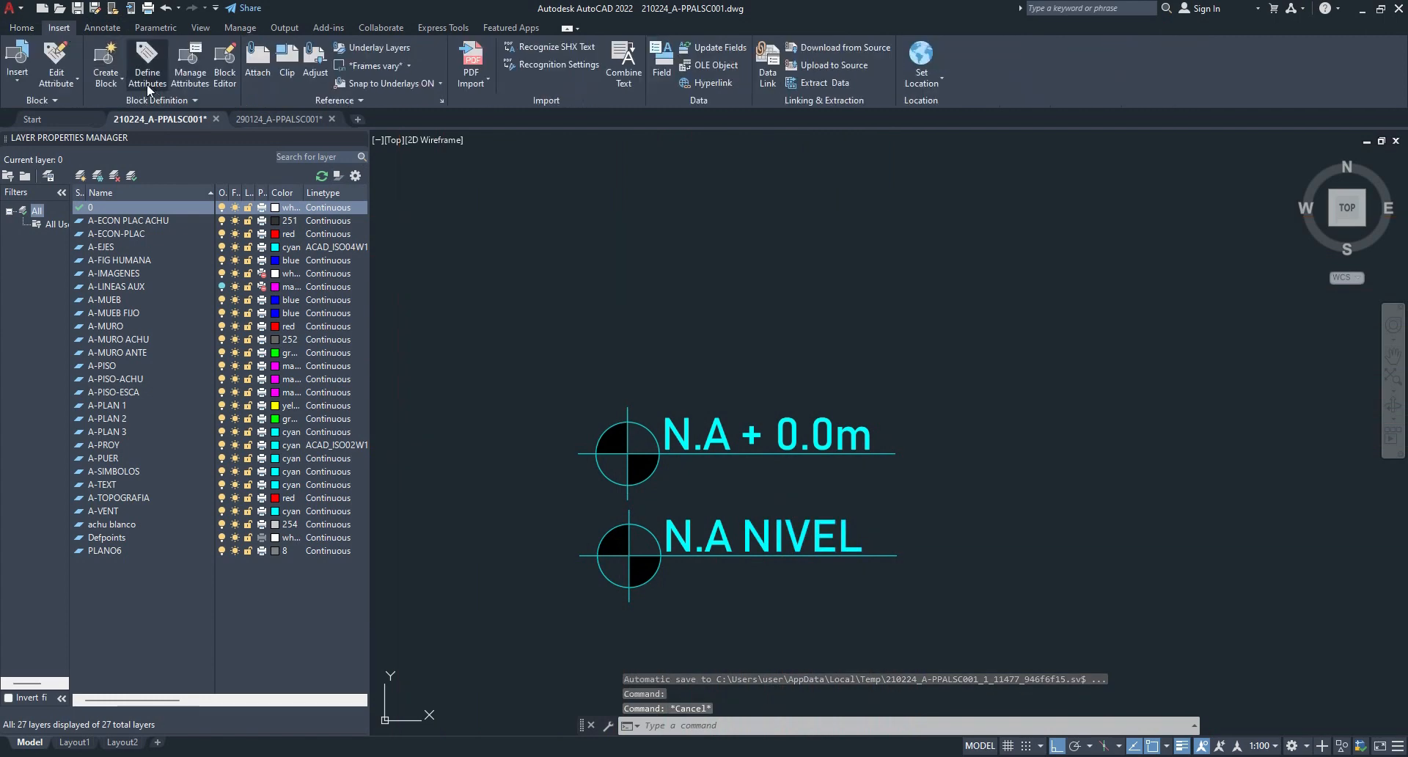
{"action": "left_click", "coordinate": [147, 73]}
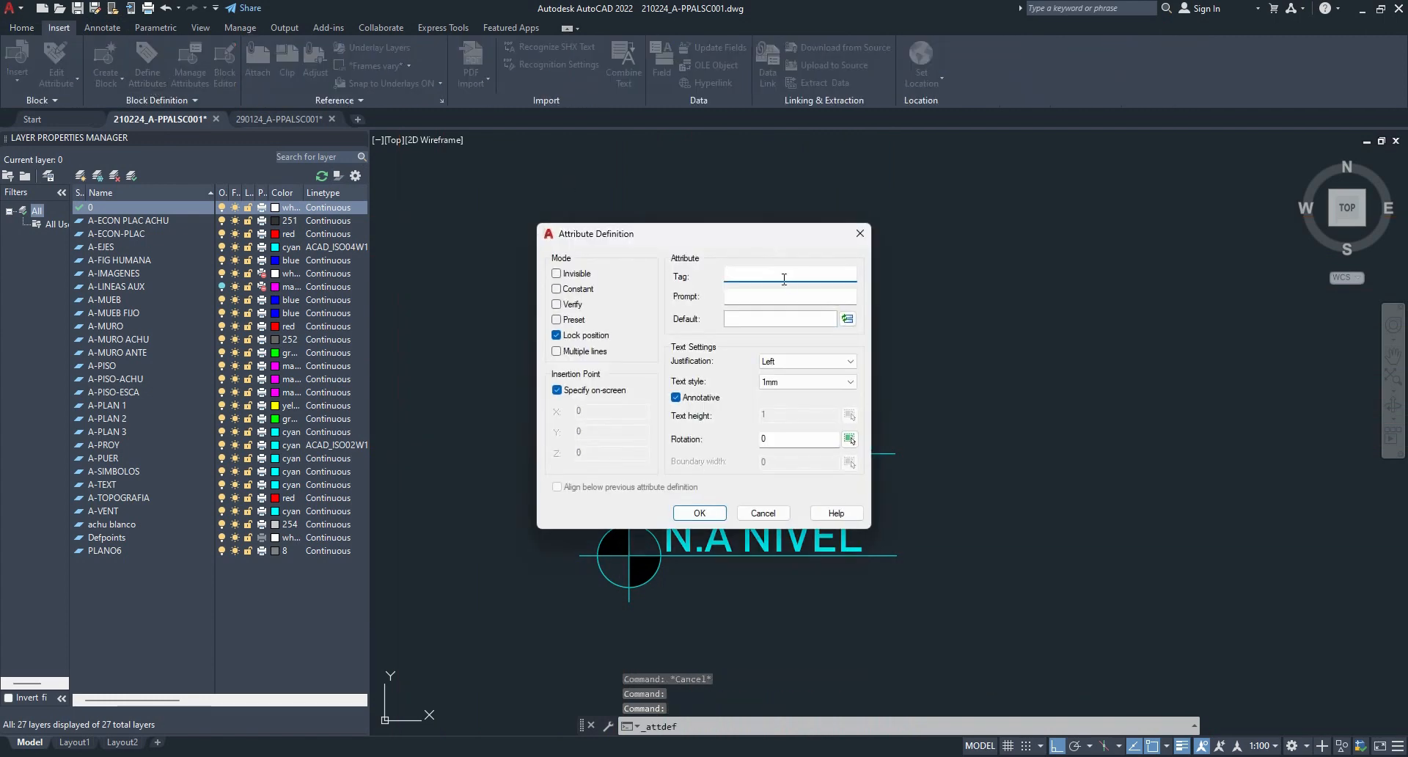
{"action": "type", "text": "NIVEL"}
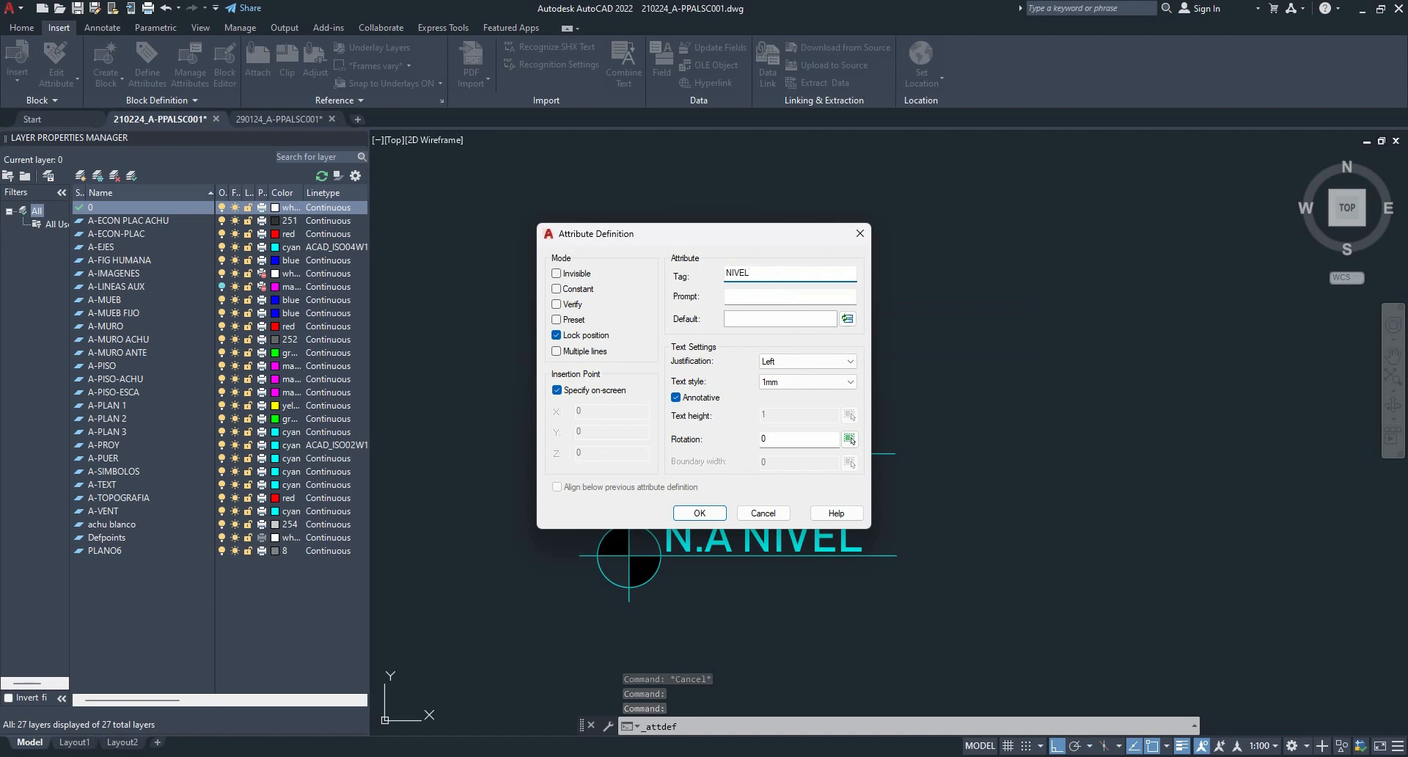
{"action": "left_click", "coordinate": [796, 362]}
{"action": "left_click", "coordinate": [795, 363]}
{"action": "left_click", "coordinate": [779, 383]}
{"action": "left_click", "coordinate": [774, 414]}
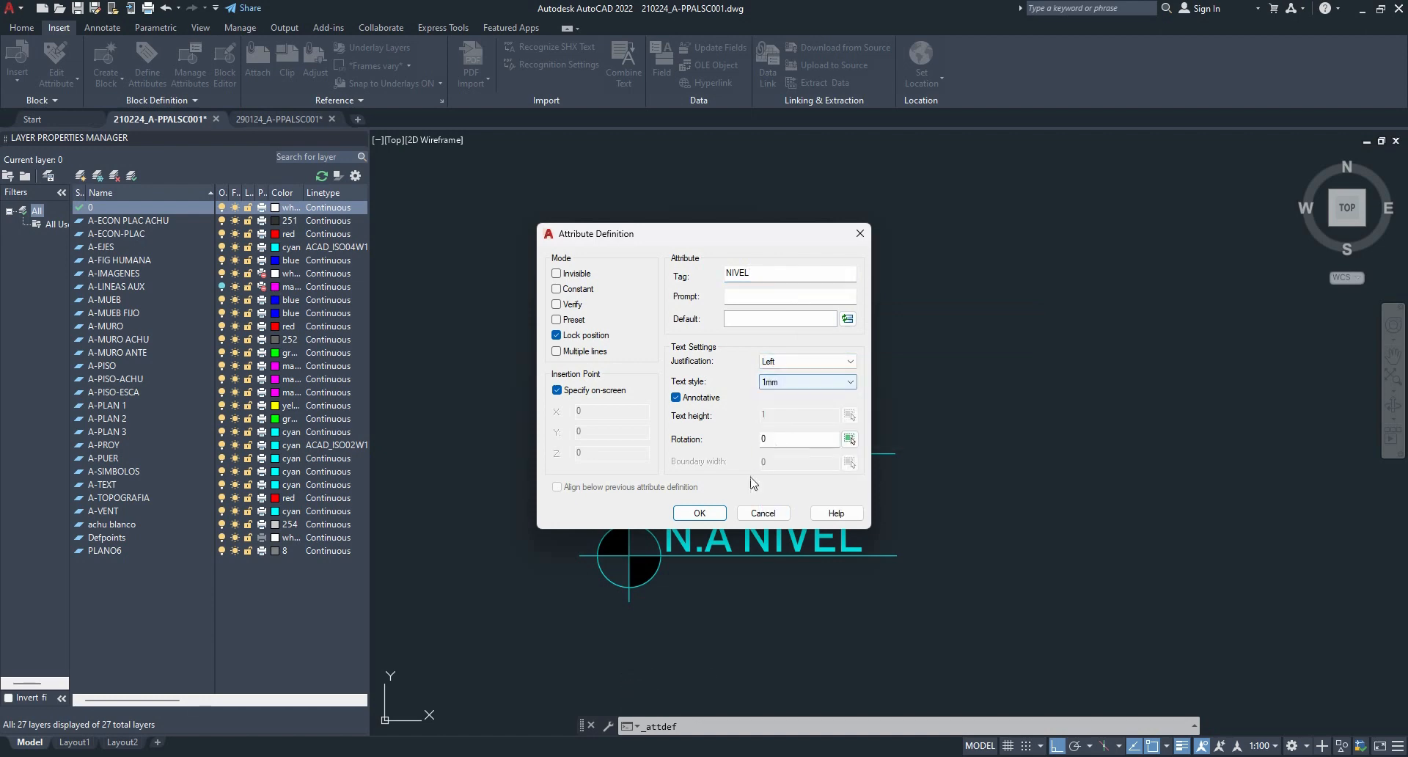
{"action": "left_click", "coordinate": [700, 512]}
{"action": "key", "text": "Escape"}
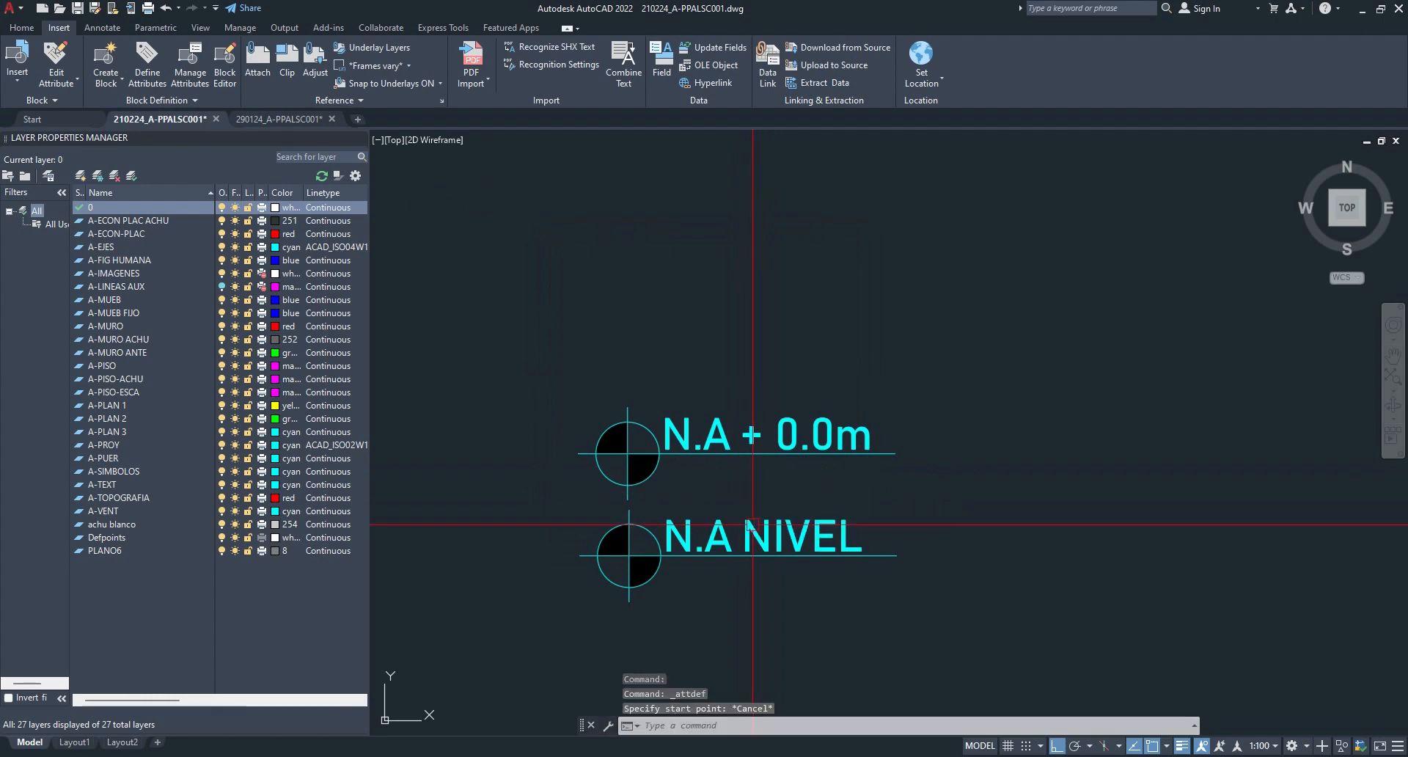
{"action": "key", "text": "Escape"}
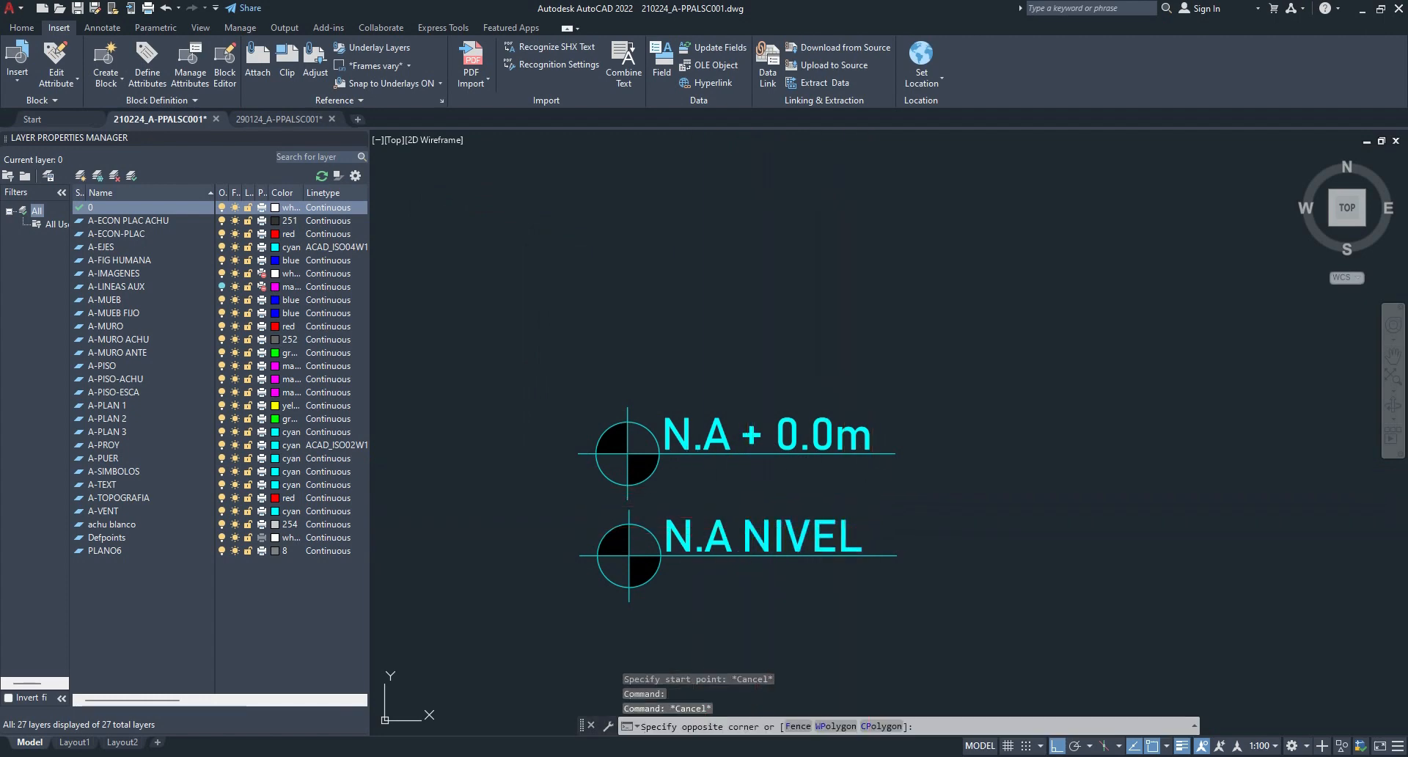
- Try to define the exploded symbol's six objects as a block named NIVEL EN PLANTA with its base point specified on-screen
{"action": "left_click", "coordinate": [872, 488]}
{"action": "key", "text": "Escape"}
{"action": "left_click", "coordinate": [862, 626]}
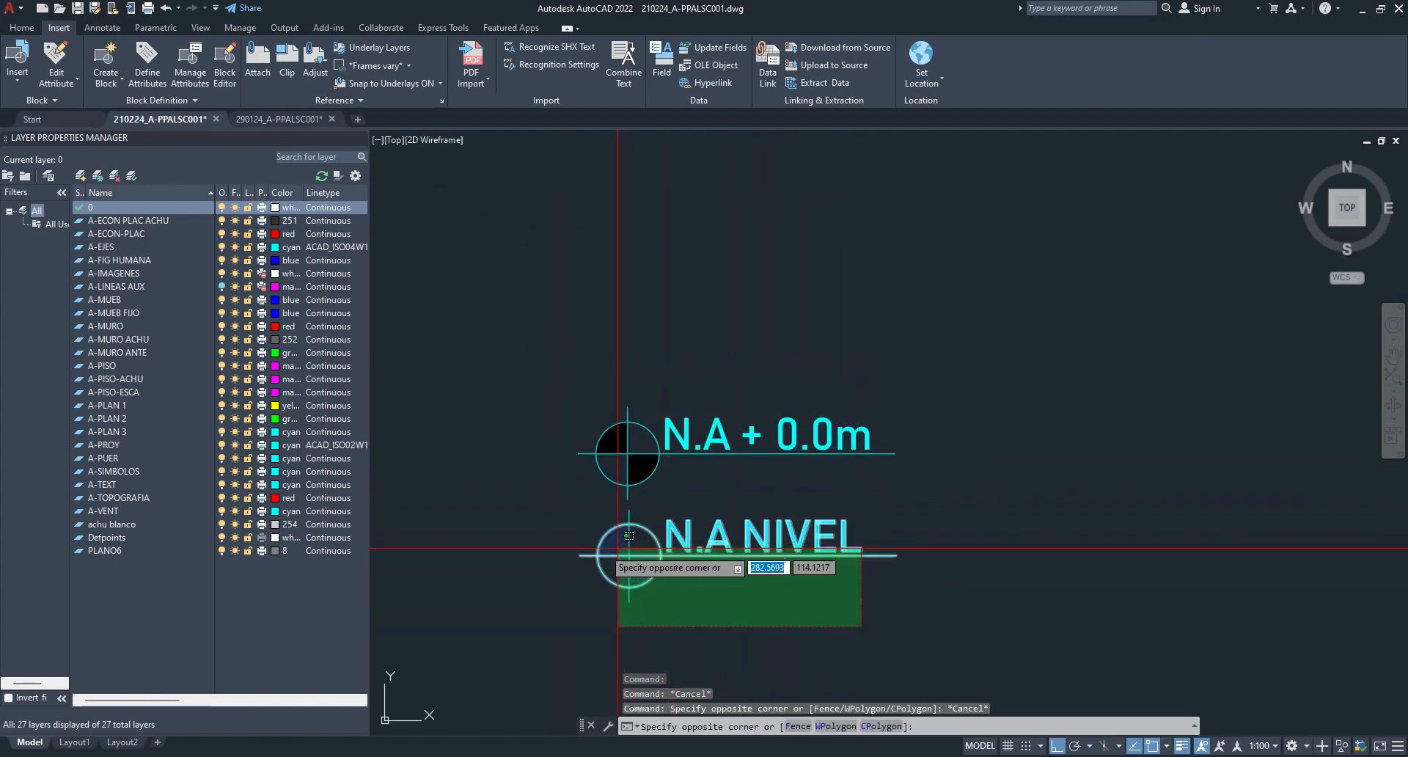
{"action": "left_click", "coordinate": [625, 548]}
{"action": "type", "text": "b"}
{"action": "key", "text": "Return"}
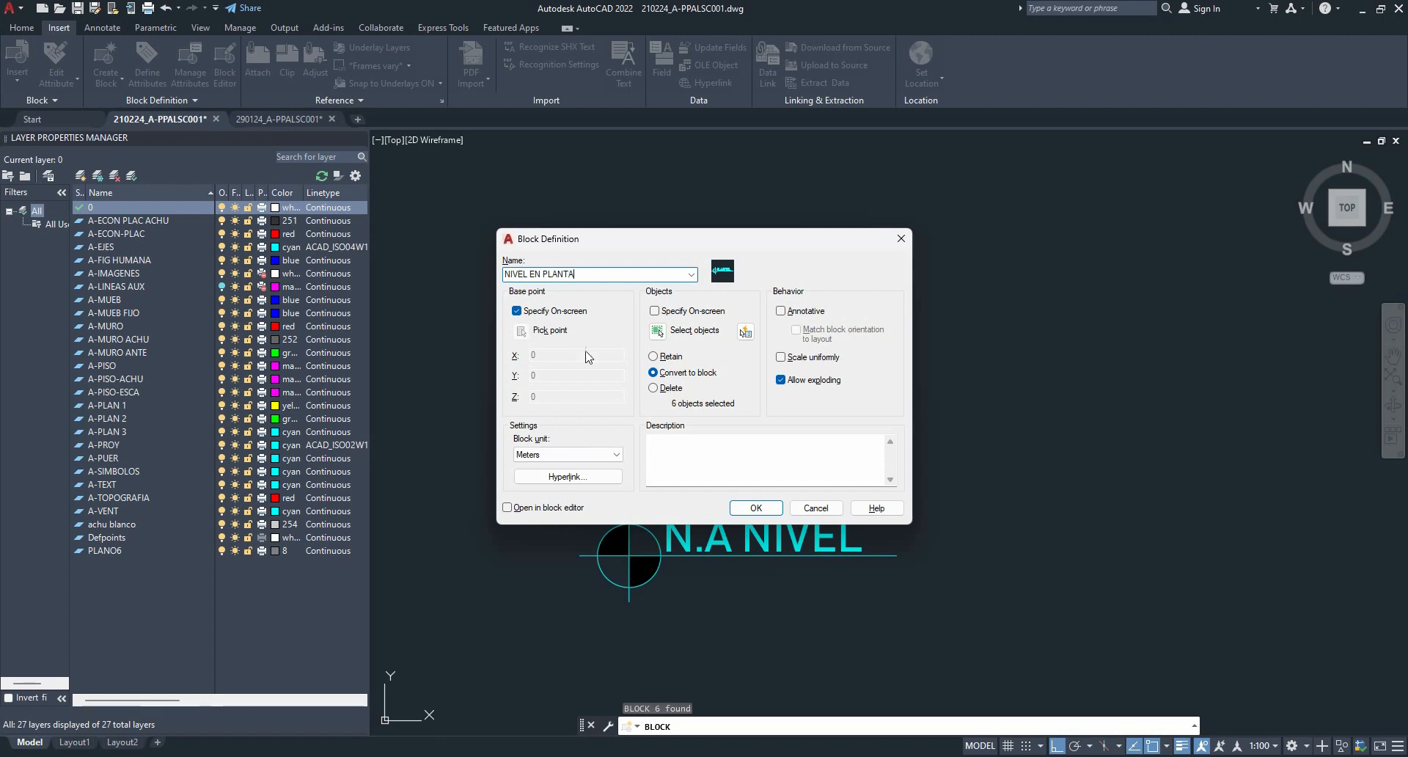
{"action": "left_click", "coordinate": [752, 509]}
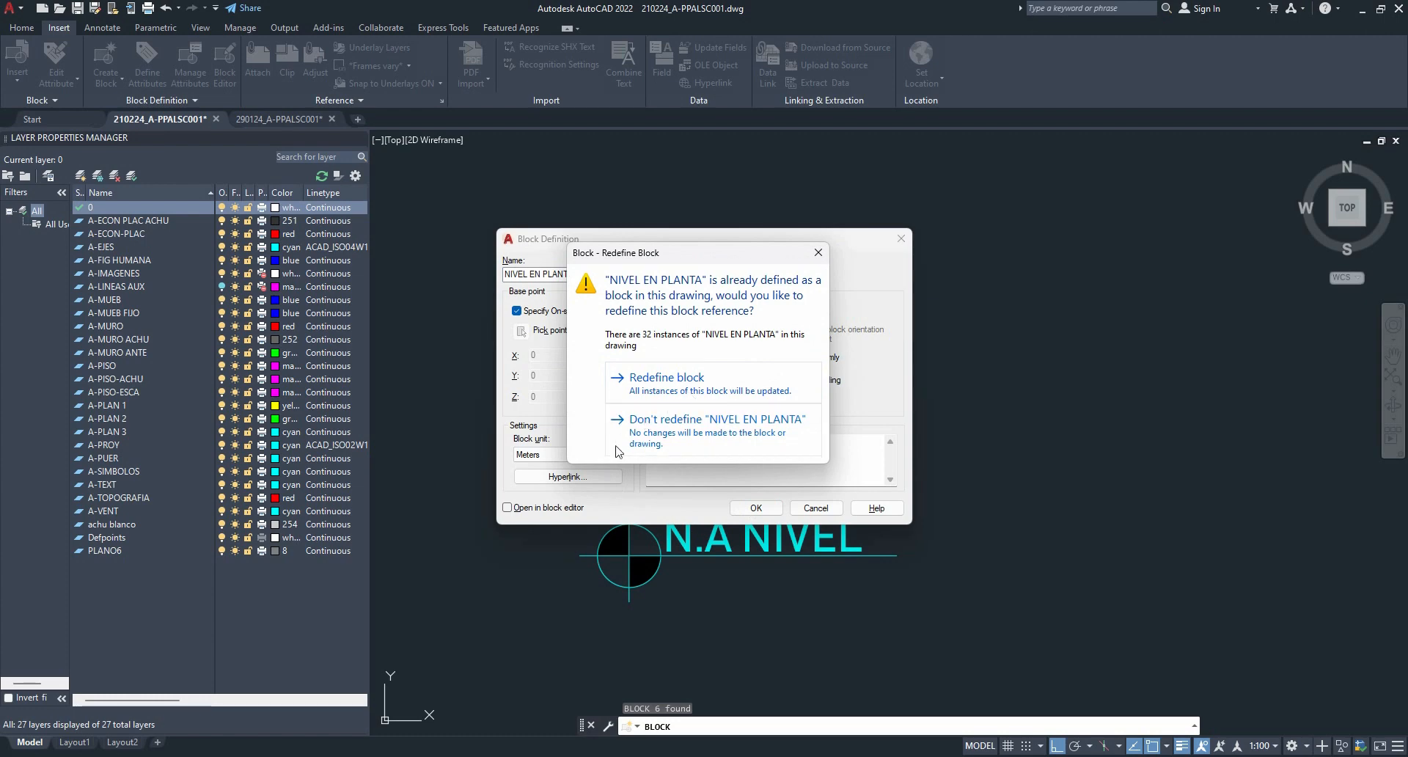
{"action": "left_click", "coordinate": [818, 255]}
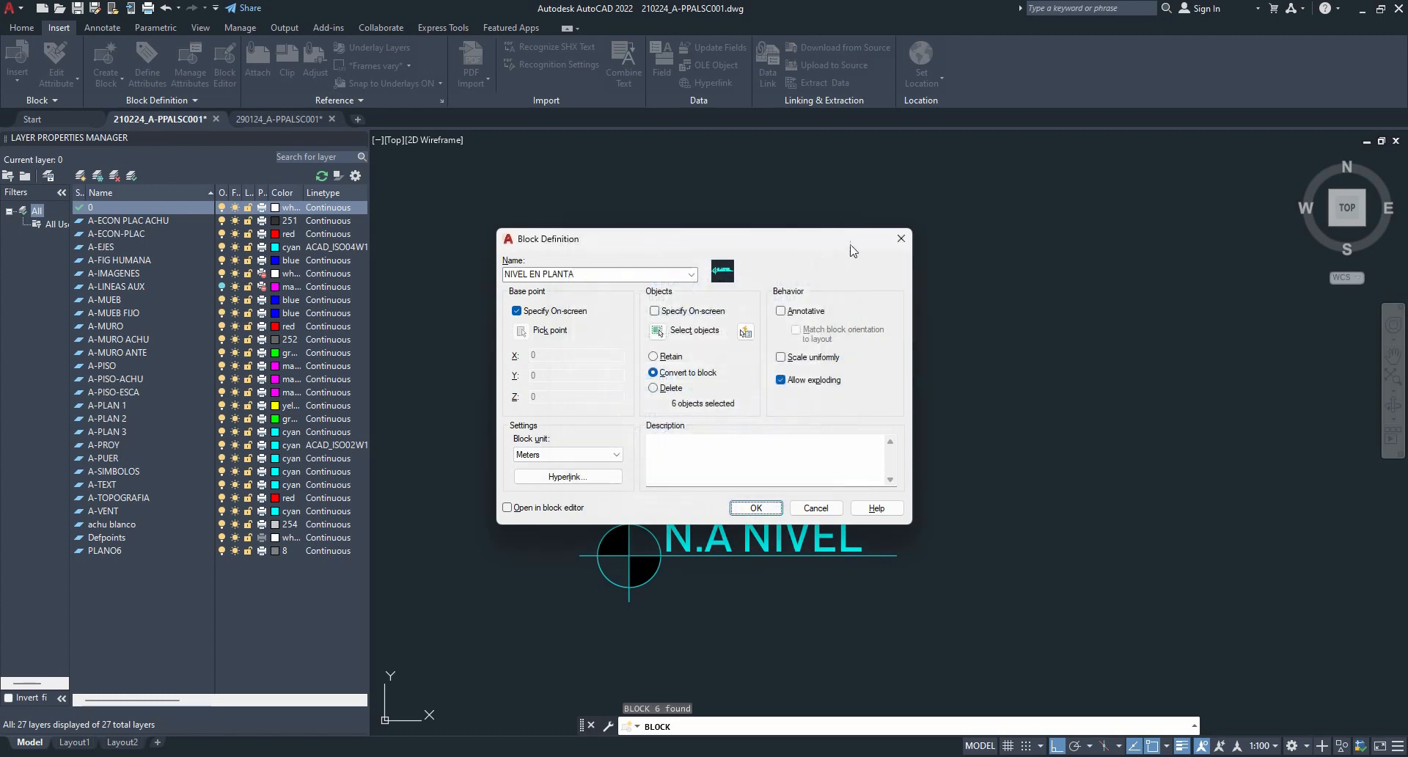
{"action": "left_click", "coordinate": [900, 239]}
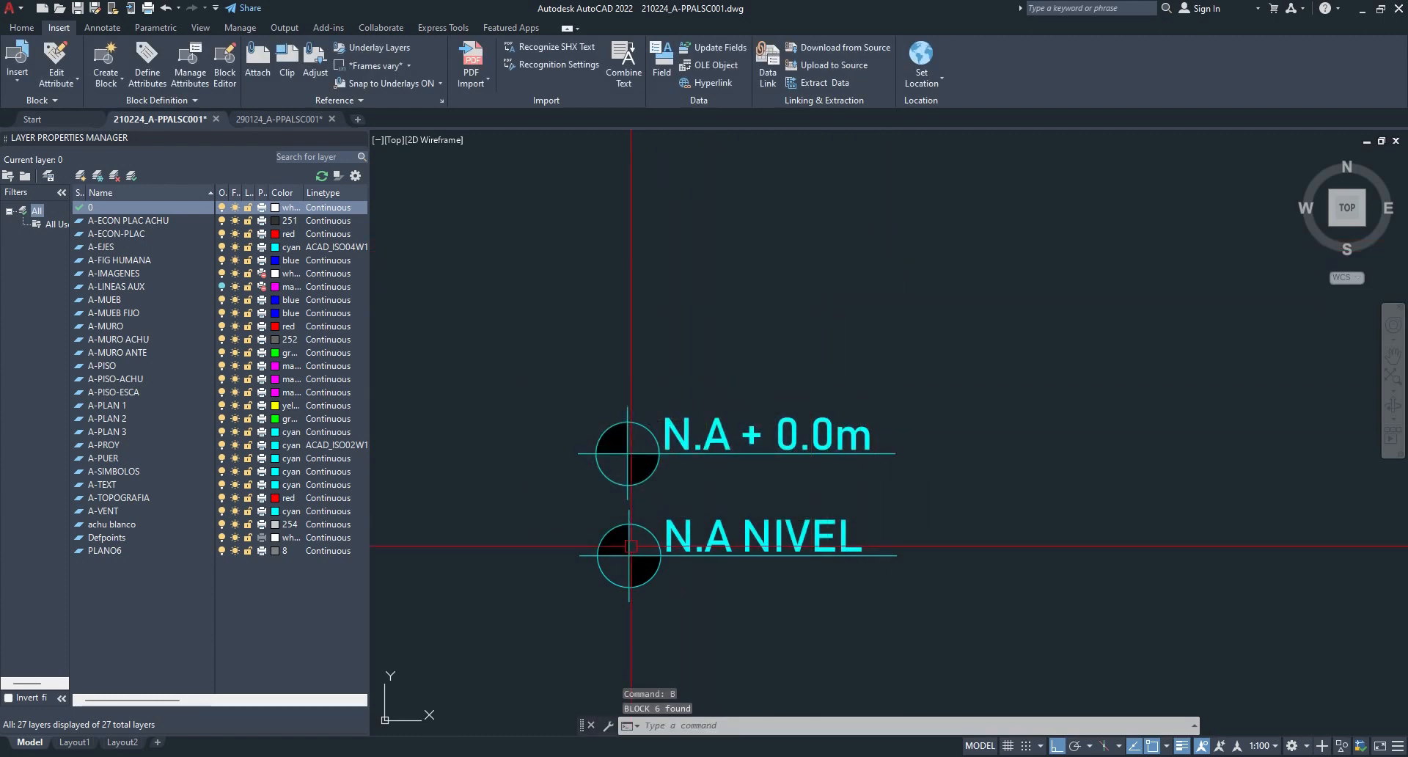
- Check the base point of the intact level symbol and delete all parts of the exploded copy below it
{"action": "left_click", "coordinate": [628, 453]}
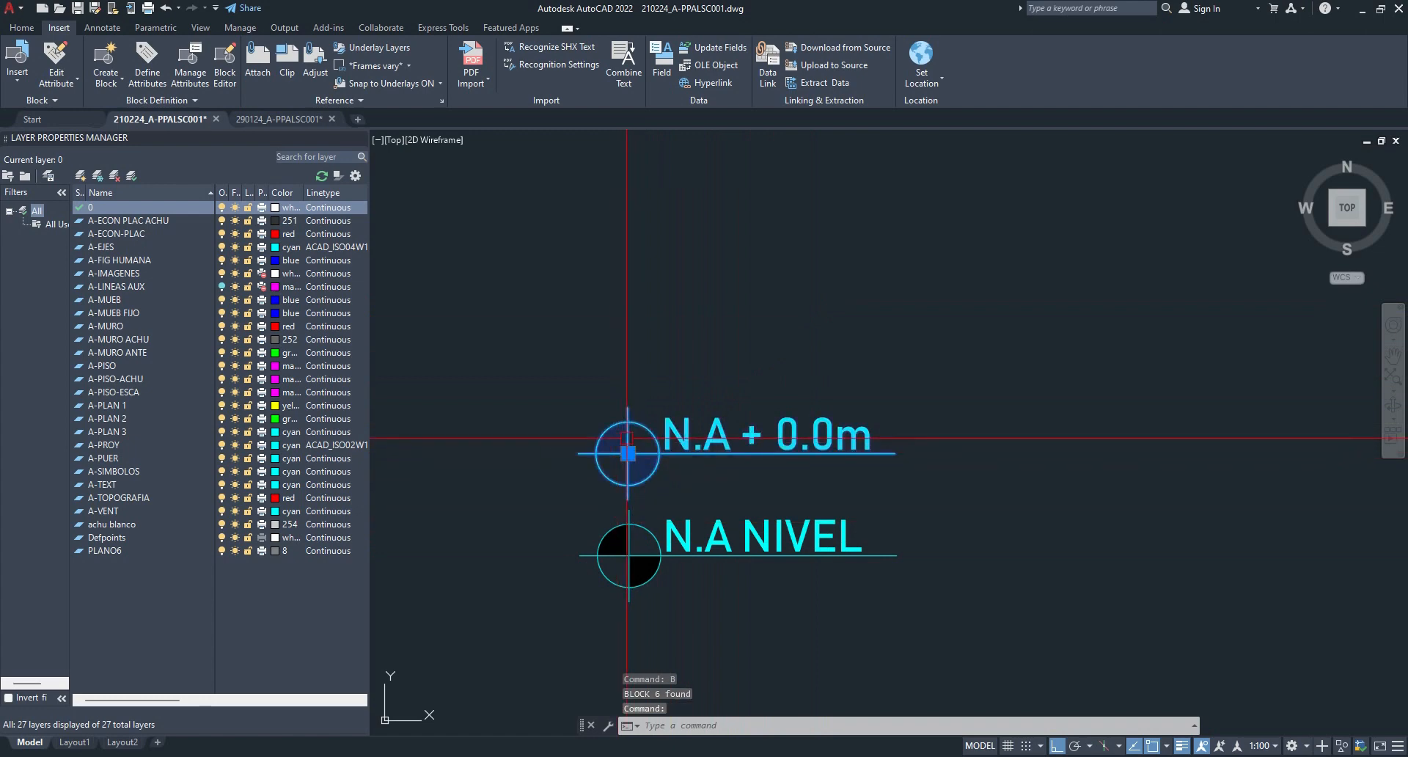
{"action": "key", "text": "Escape"}
{"action": "left_click", "coordinate": [874, 634]}
{"action": "left_click", "coordinate": [607, 541]}
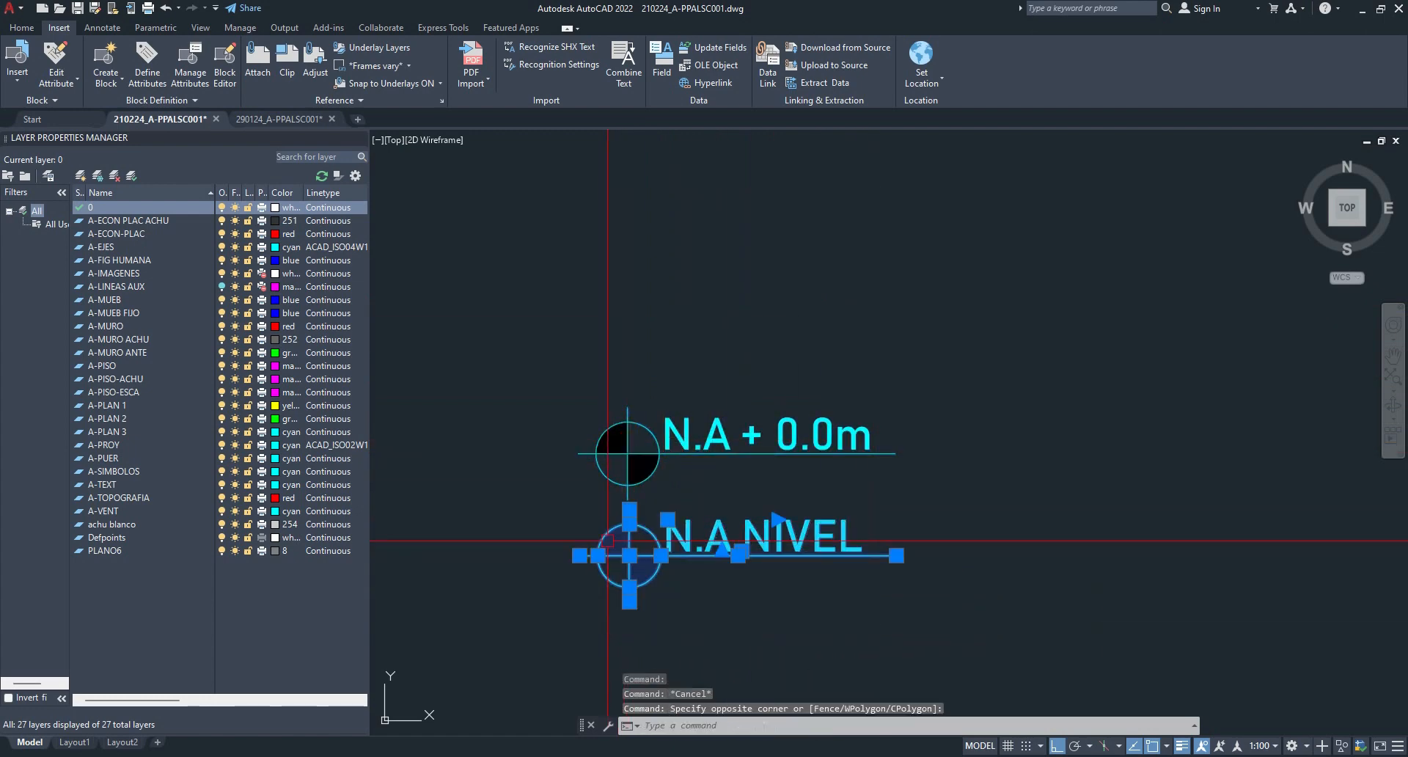
{"action": "key", "text": "Delete"}
- Set the NIVEL attribute of the loose level symbol to + 0.25m
{"action": "left_click", "coordinate": [734, 456]}
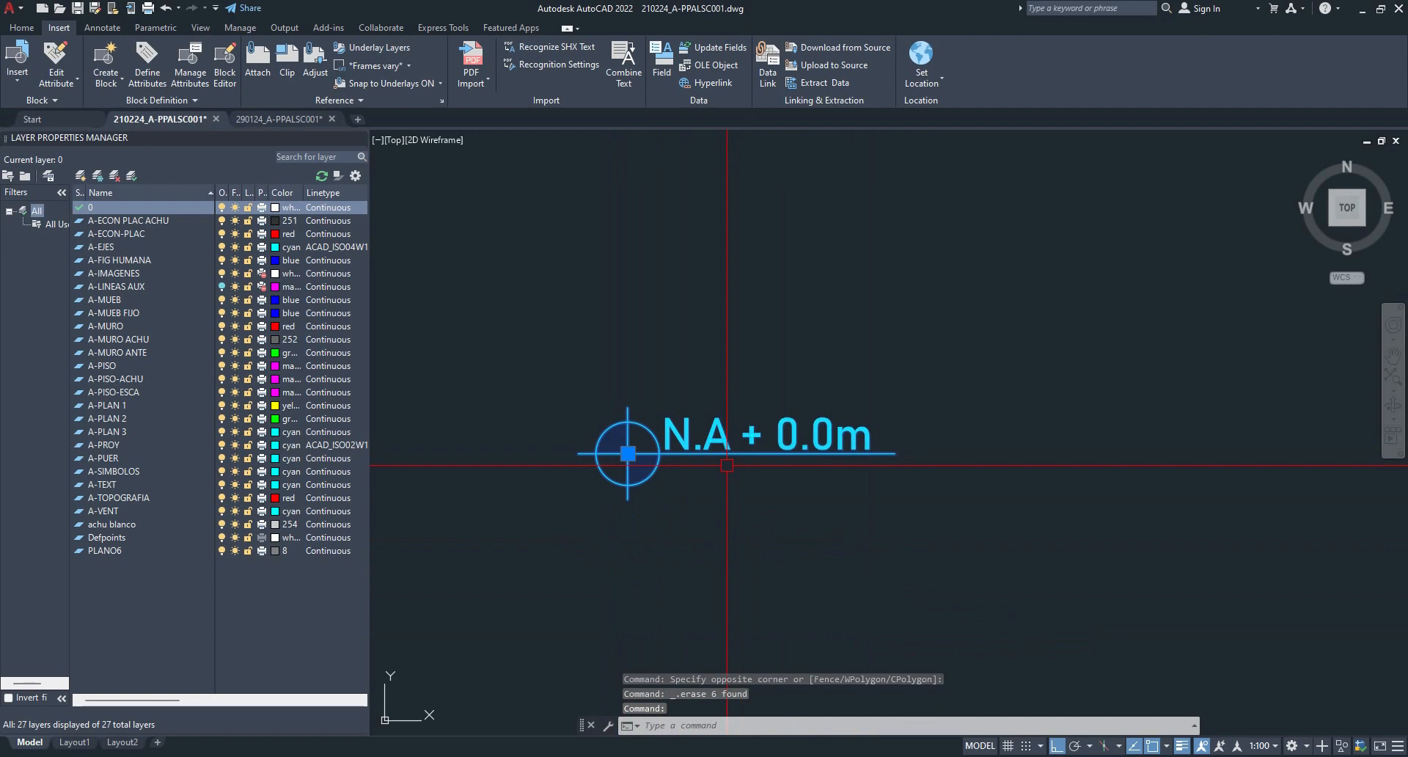
{"action": "key", "text": "Escape"}
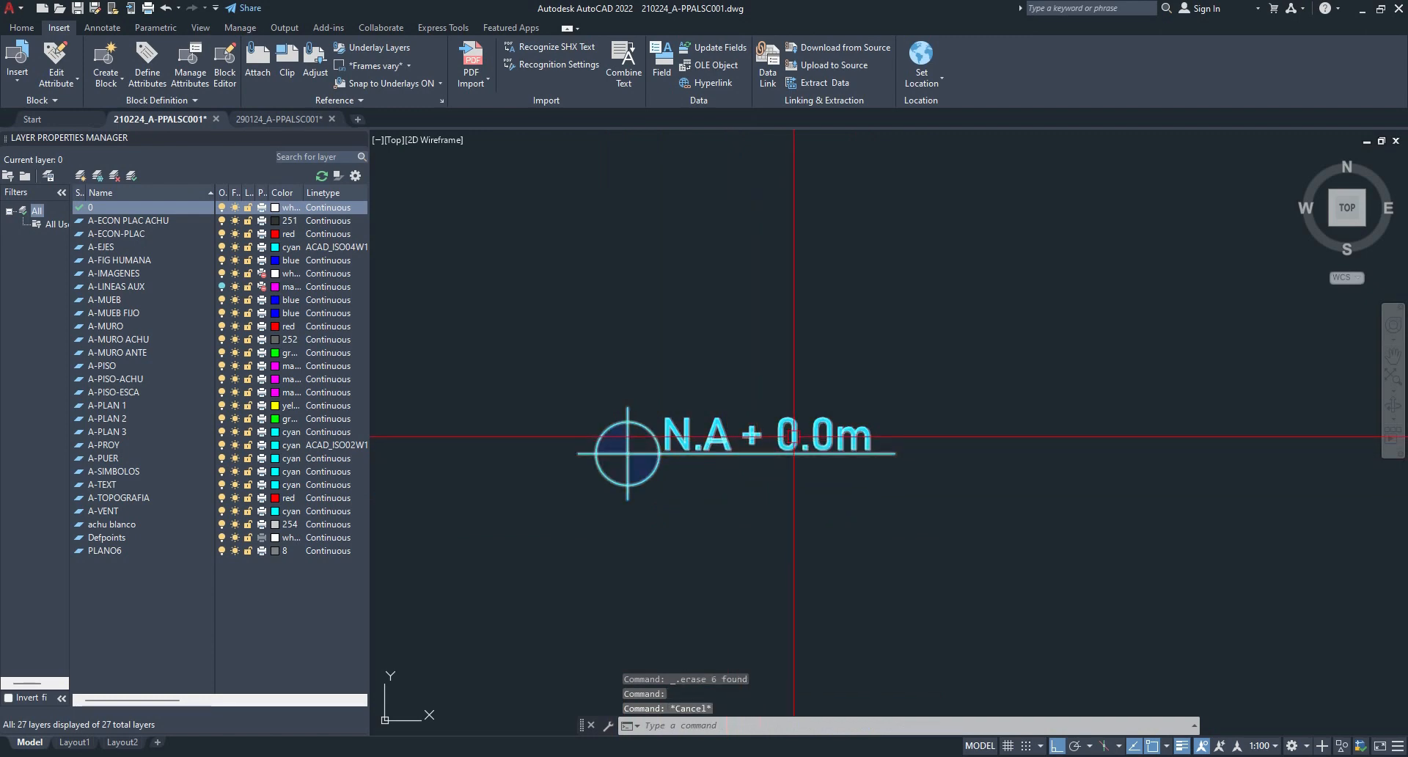
{"action": "left_click", "coordinate": [793, 436]}
{"action": "double_click", "coordinate": [793, 436]}
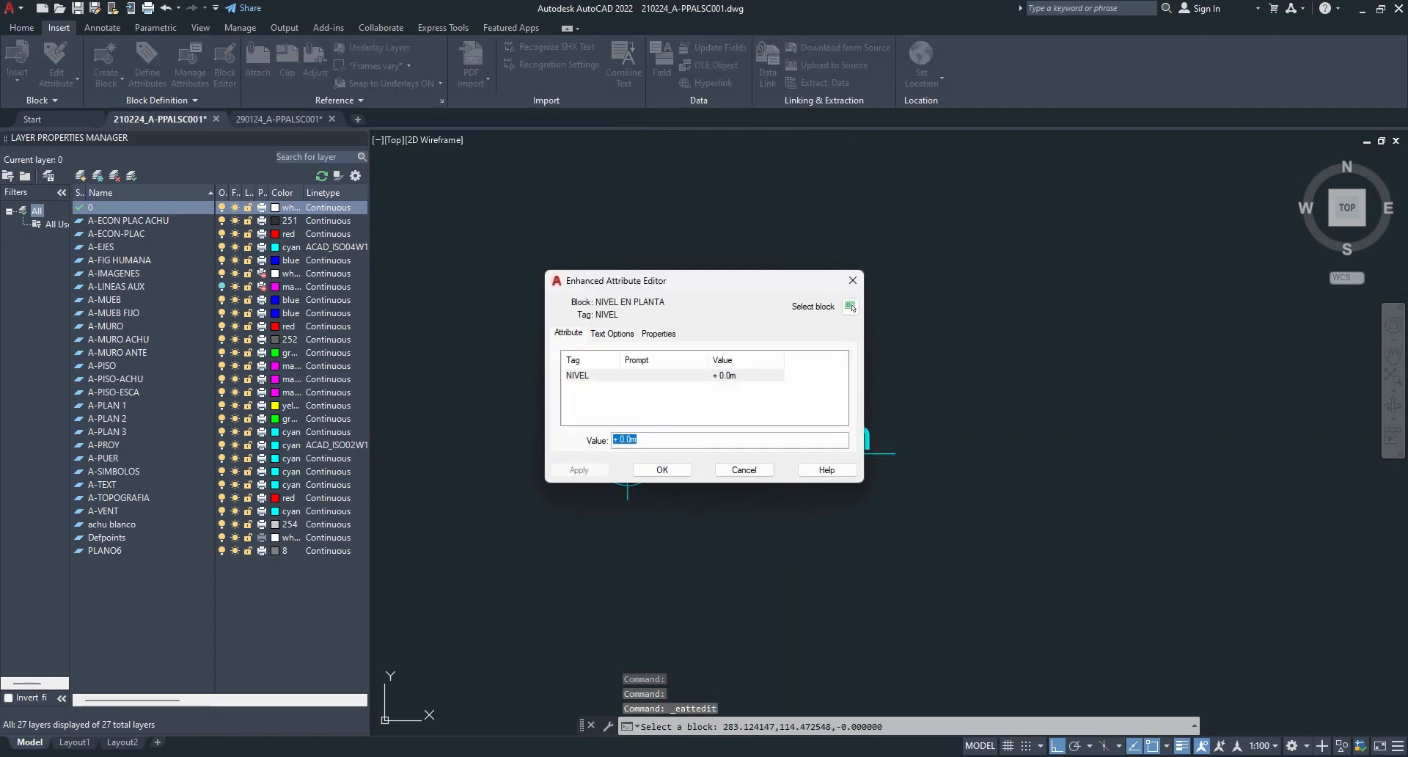
{"action": "left_click", "coordinate": [662, 470]}
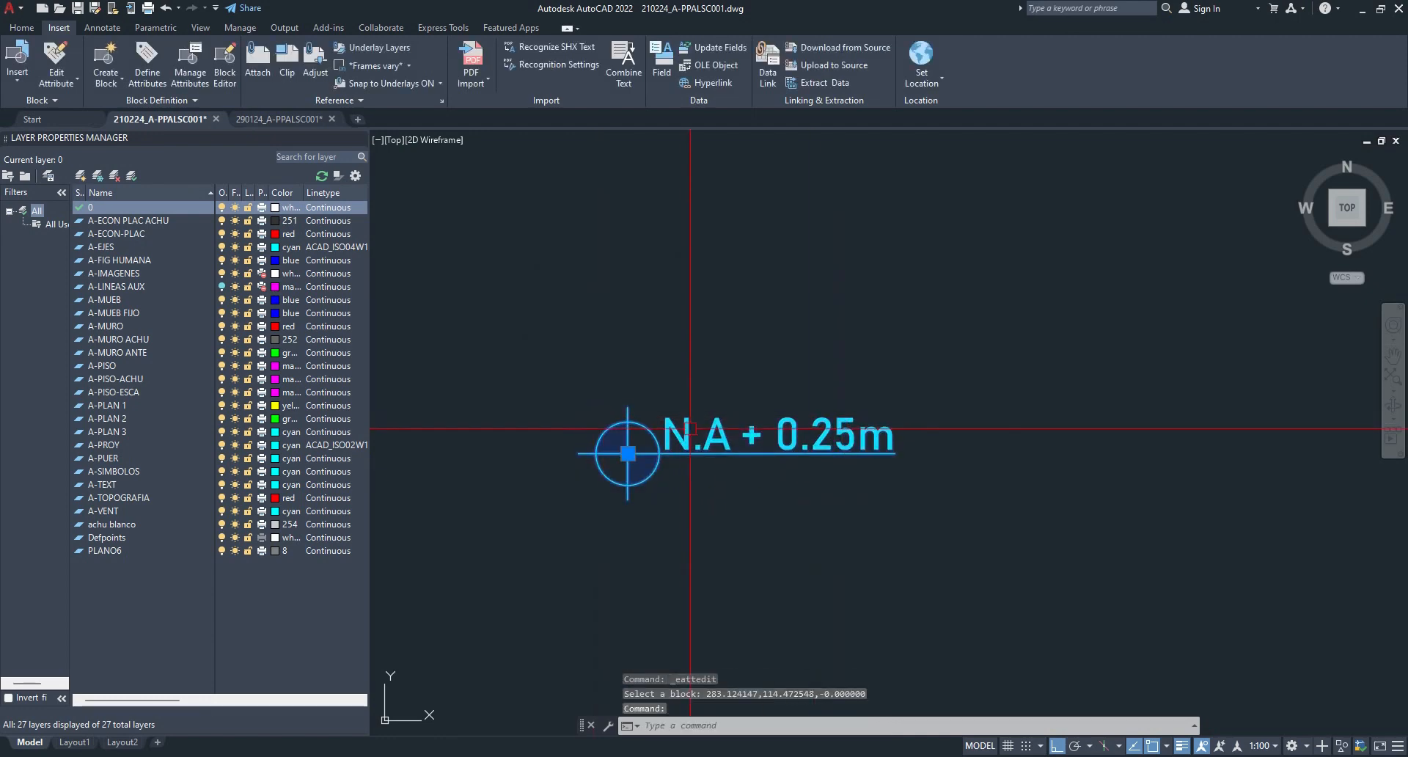
{"action": "key", "text": "Escape"}
- Try to move the loose level symbol by its centre grip onto the access plan with Ortho off
{"action": "left_click", "coordinate": [645, 446]}
{"action": "left_click", "coordinate": [626, 452]}
{"action": "left_click", "coordinate": [628, 453]}
{"action": "scroll", "coordinate": [721, 363], "scroll_direction": "down", "scroll_amount": 5}
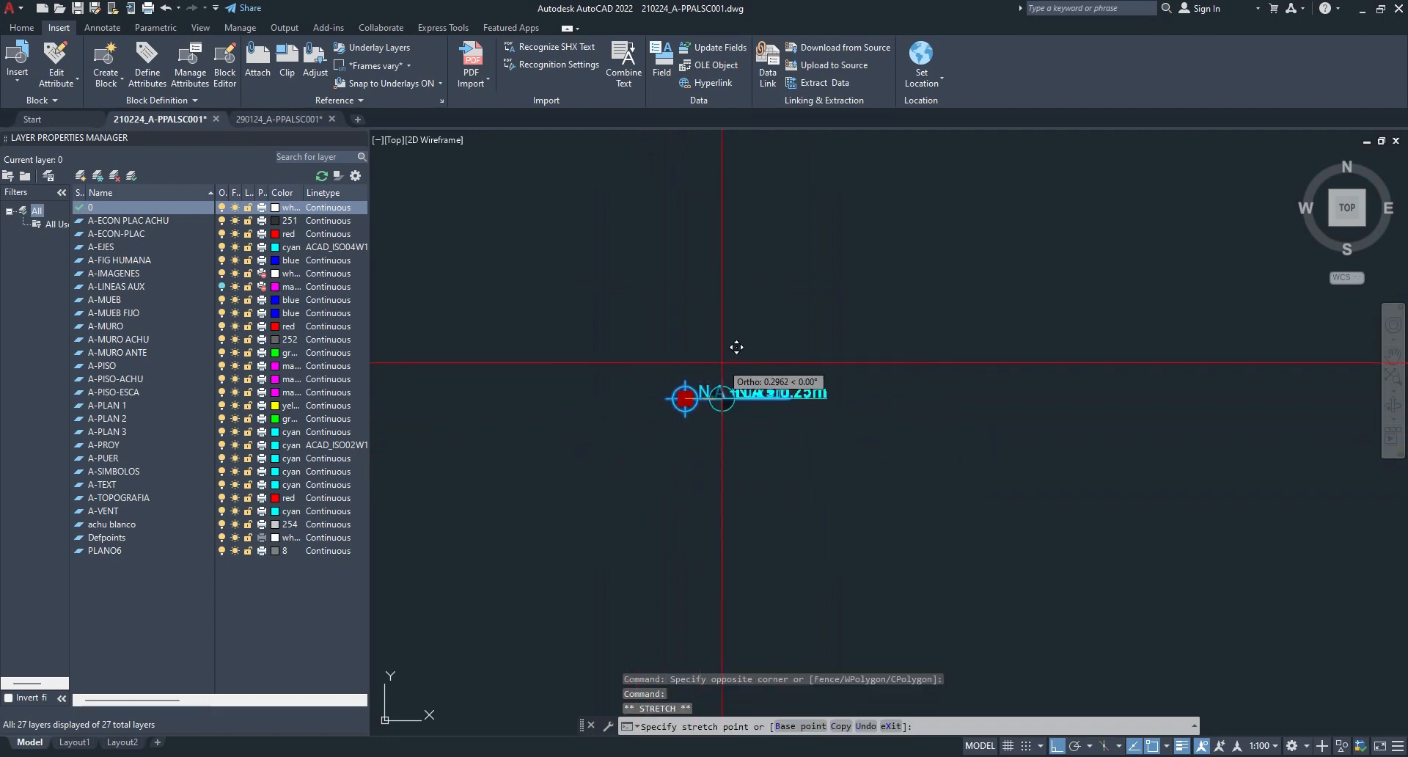
{"action": "key", "text": "F8"}
{"action": "middle_click_drag", "start_coordinate": [521, 381], "coordinate": [1046, 550]}
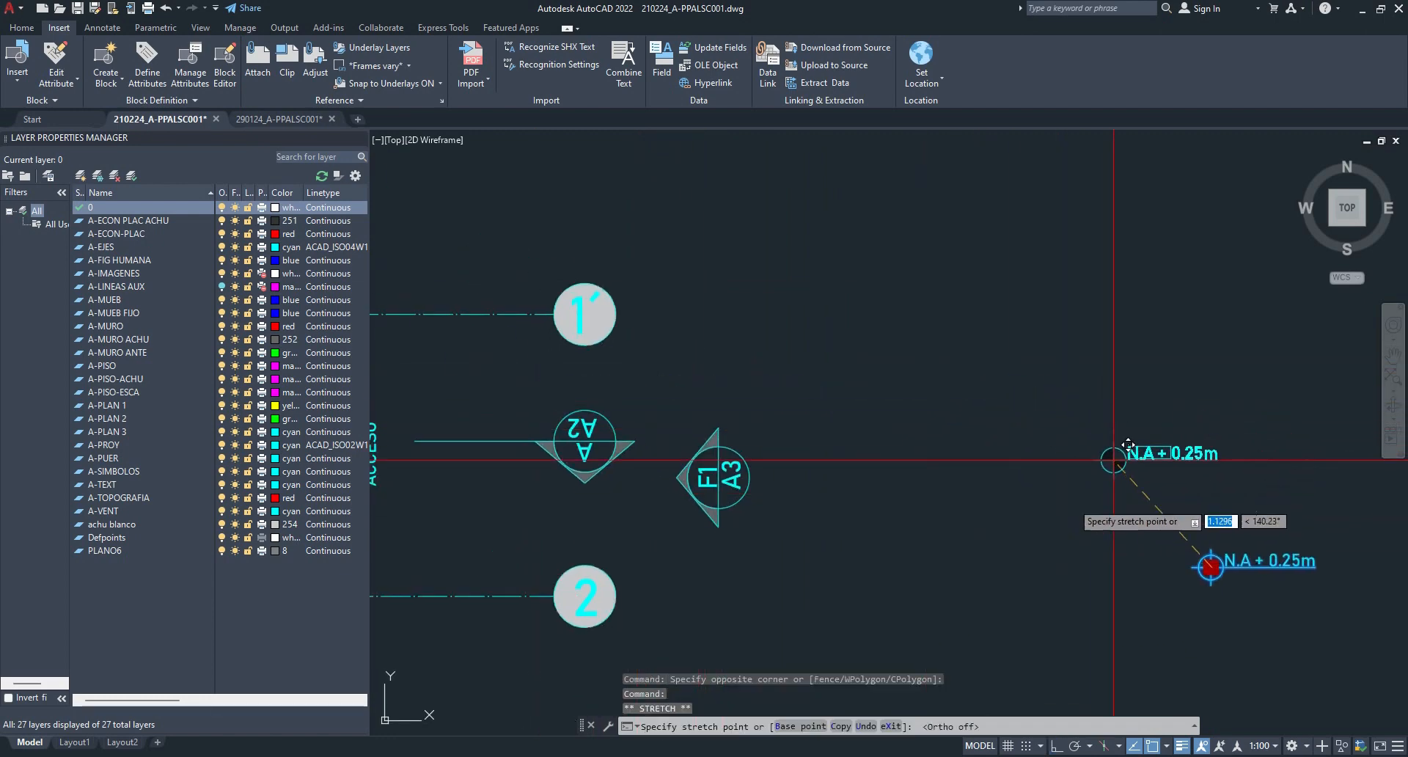
{"action": "scroll", "coordinate": [946, 429], "scroll_direction": "down", "scroll_amount": 2}
{"action": "mouse_move", "coordinate": [556, 423]}
{"action": "middle_mouse_down"}
{"action": "mouse_move", "coordinate": [739, 372]}
{"action": "mouse_move", "coordinate": [1048, 329]}
{"action": "middle_mouse_up"}
{"action": "middle_click_drag", "start_coordinate": [812, 222], "coordinate": [738, 508]}
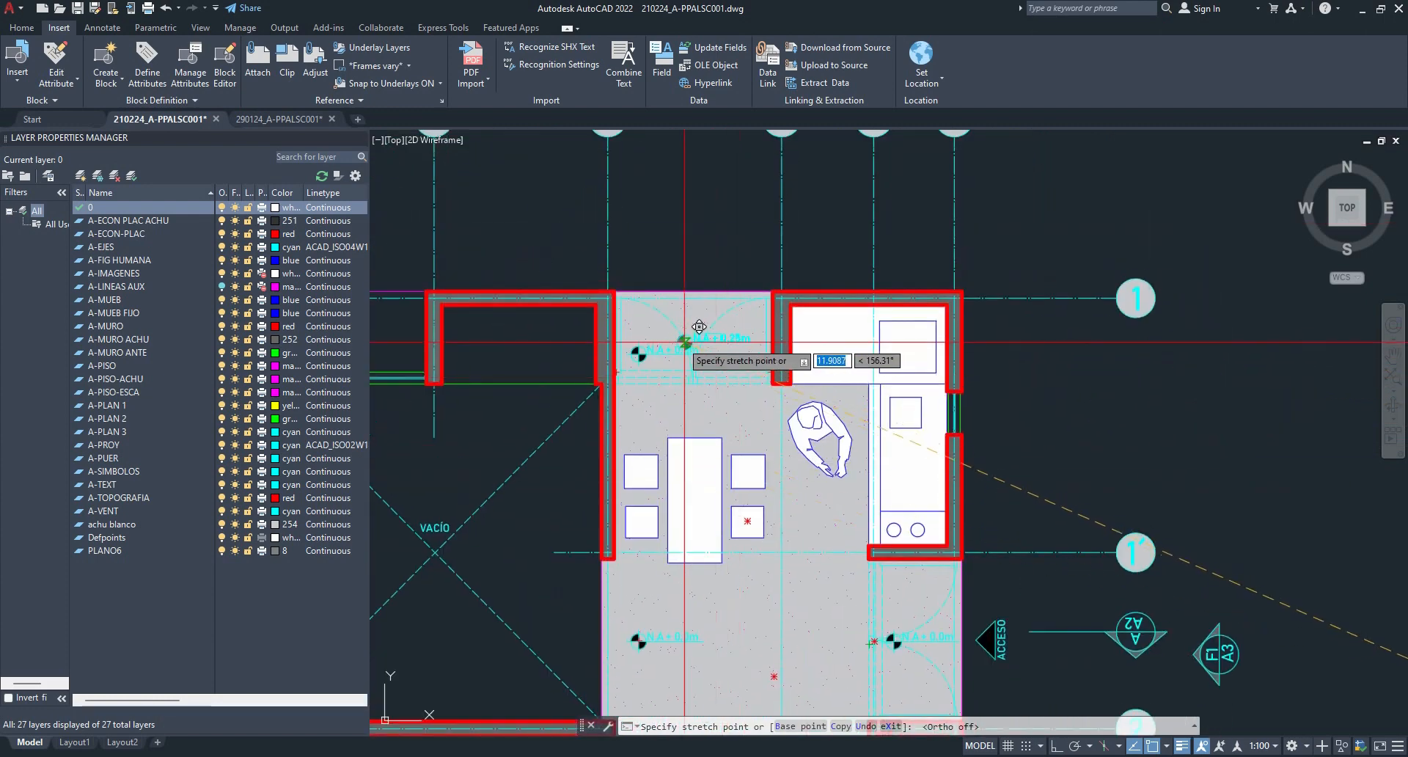
{"action": "scroll", "coordinate": [893, 477], "scroll_direction": "down", "scroll_amount": 3}
{"action": "middle_click_drag", "start_coordinate": [843, 512], "coordinate": [856, 320]}
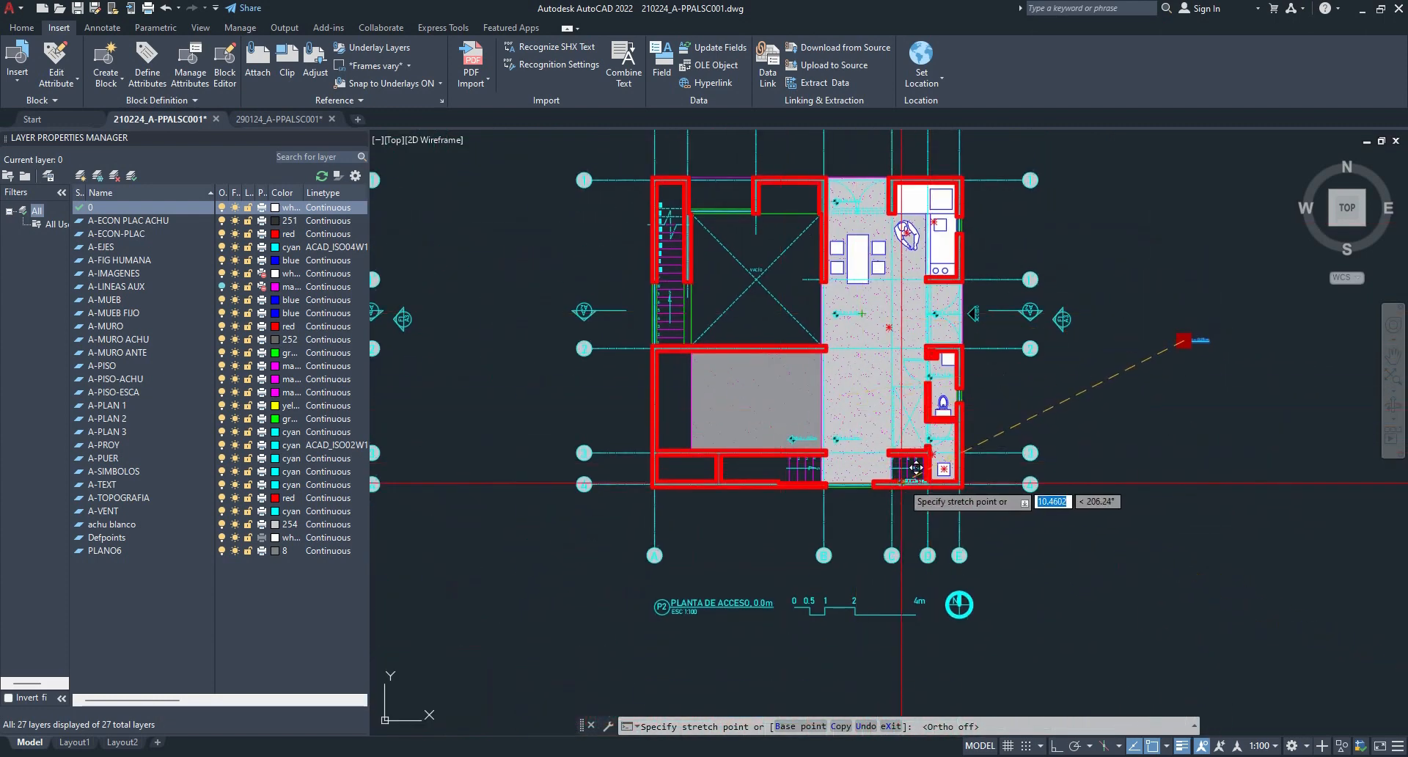
{"action": "key", "text": "Escape"}
{"action": "scroll", "coordinate": [1207, 323], "scroll_direction": "up", "scroll_amount": 4}
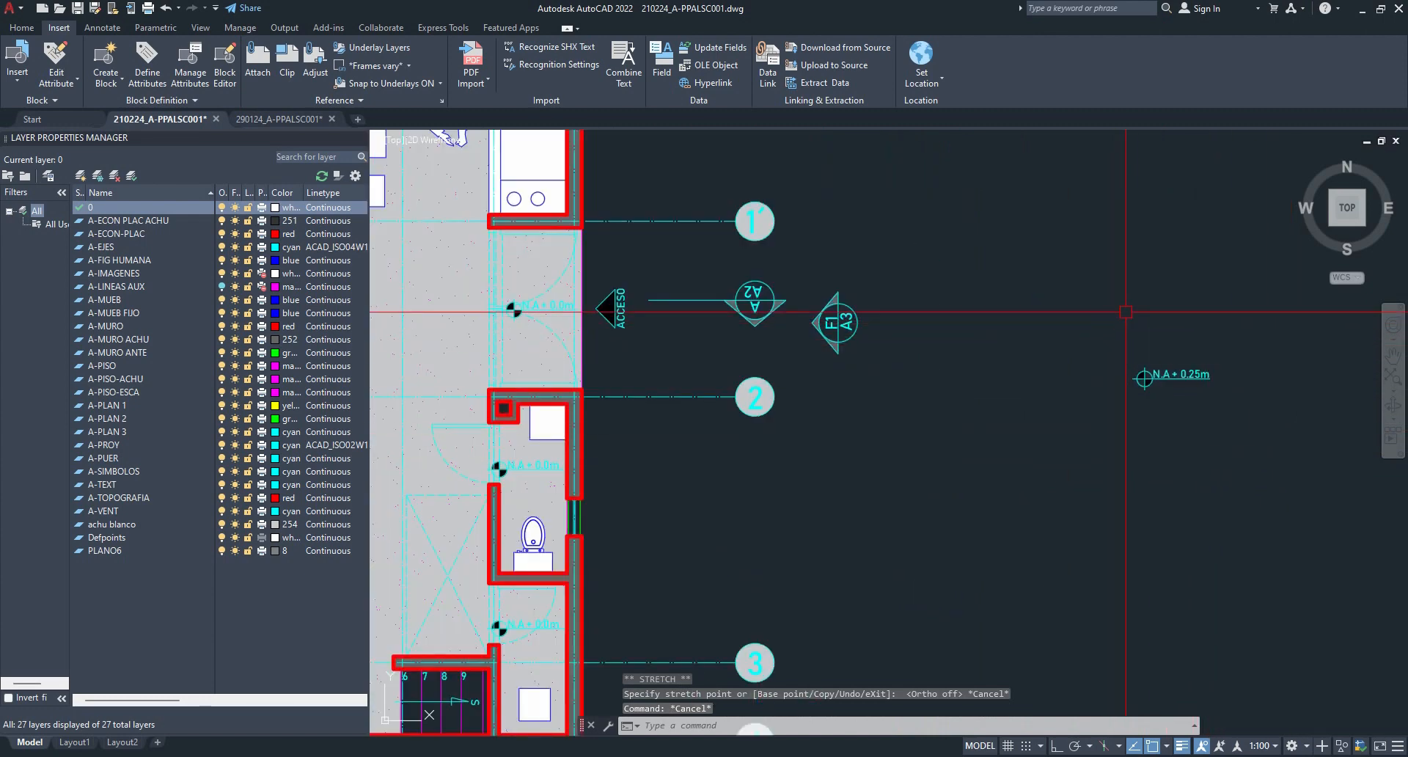
{"action": "scroll", "coordinate": [1110, 399], "scroll_direction": "down", "scroll_amount": 4}
{"action": "mouse_move", "coordinate": [486, 407]}
{"action": "middle_mouse_down"}
{"action": "mouse_move", "coordinate": [822, 319]}
{"action": "mouse_move", "coordinate": [783, 173]}
{"action": "middle_mouse_up"}
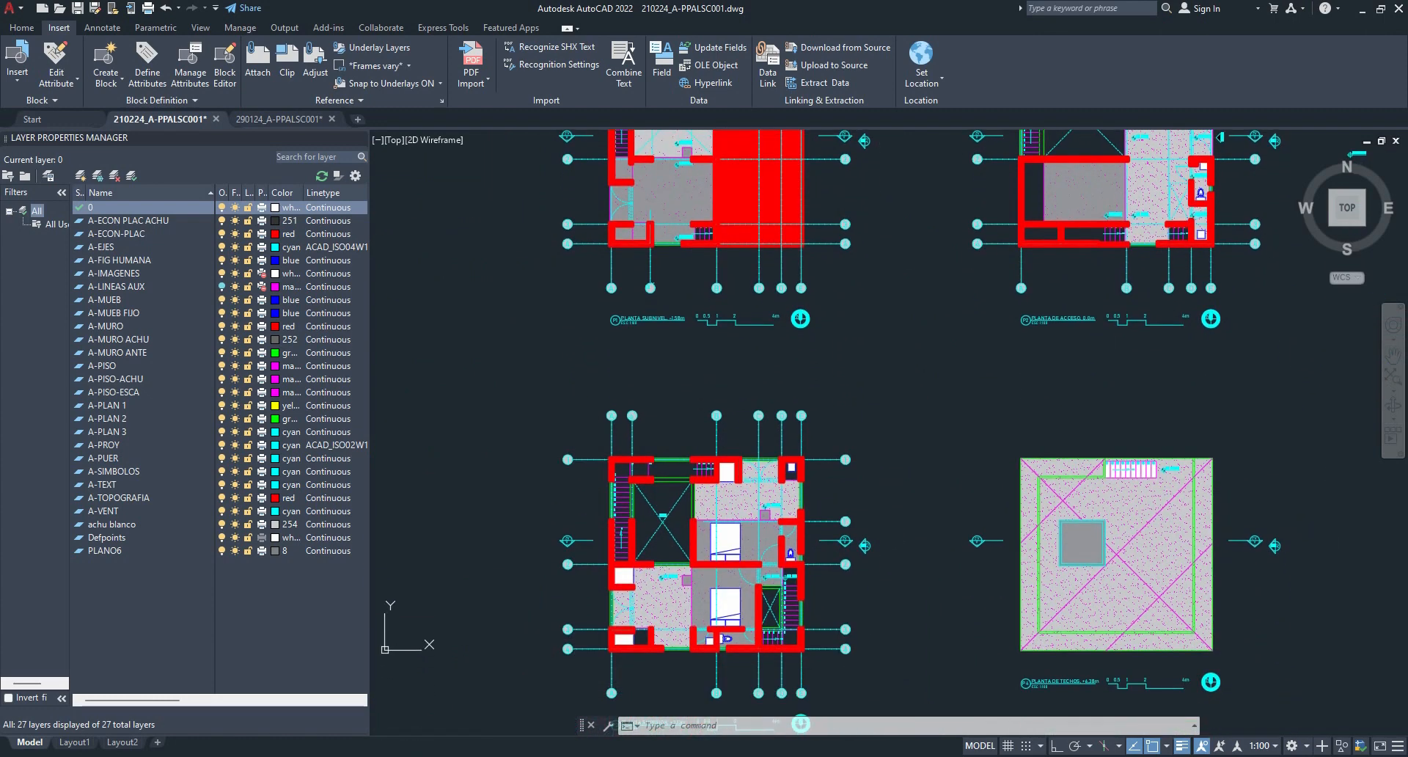
- Examine the section markers on both sides of the access plan
{"action": "middle_click_drag", "start_coordinate": [897, 480], "coordinate": [897, 480]}
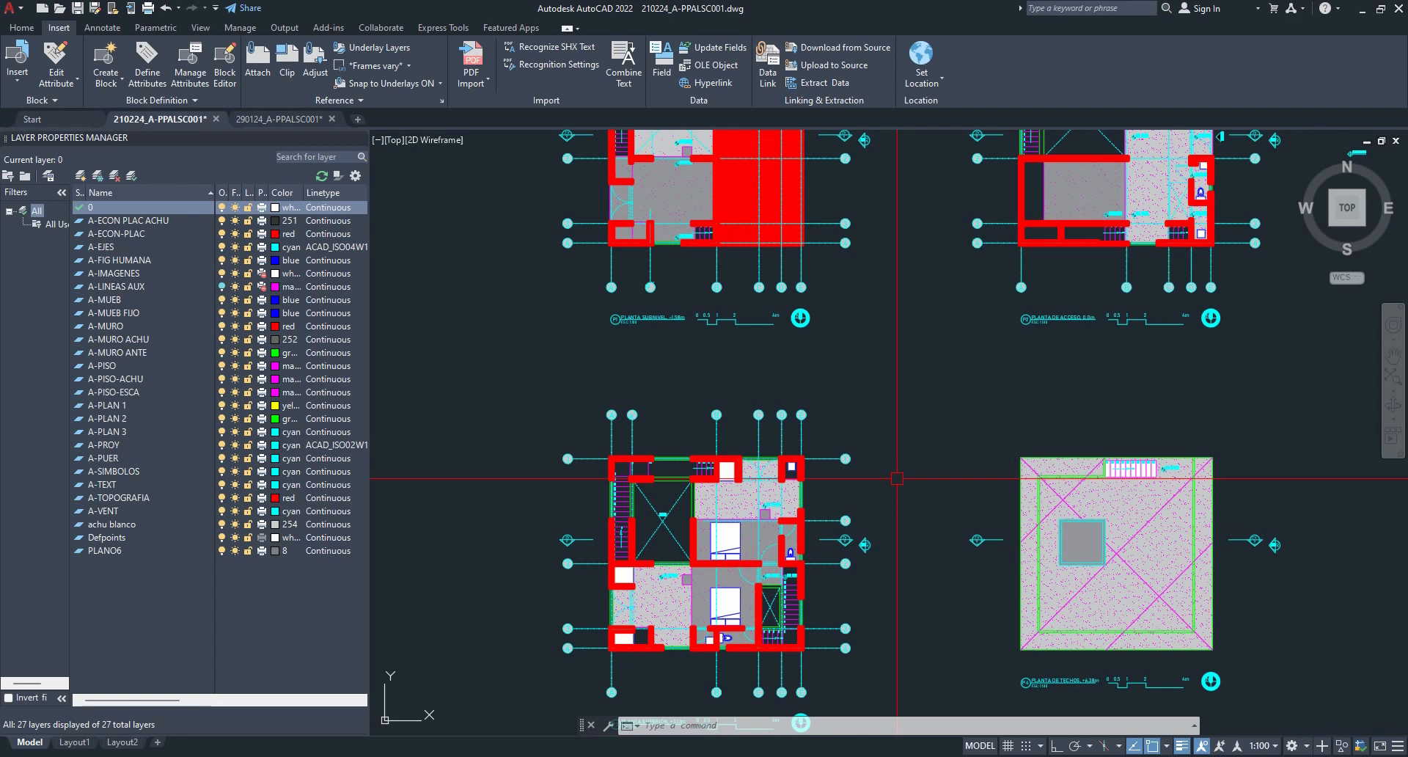
{"action": "mouse_move", "coordinate": [899, 389]}
{"action": "middle_mouse_down"}
{"action": "mouse_move", "coordinate": [898, 598]}
{"action": "mouse_move", "coordinate": [880, 687]}
{"action": "mouse_move", "coordinate": [914, 664]}
{"action": "mouse_move", "coordinate": [891, 675]}
{"action": "middle_mouse_up"}
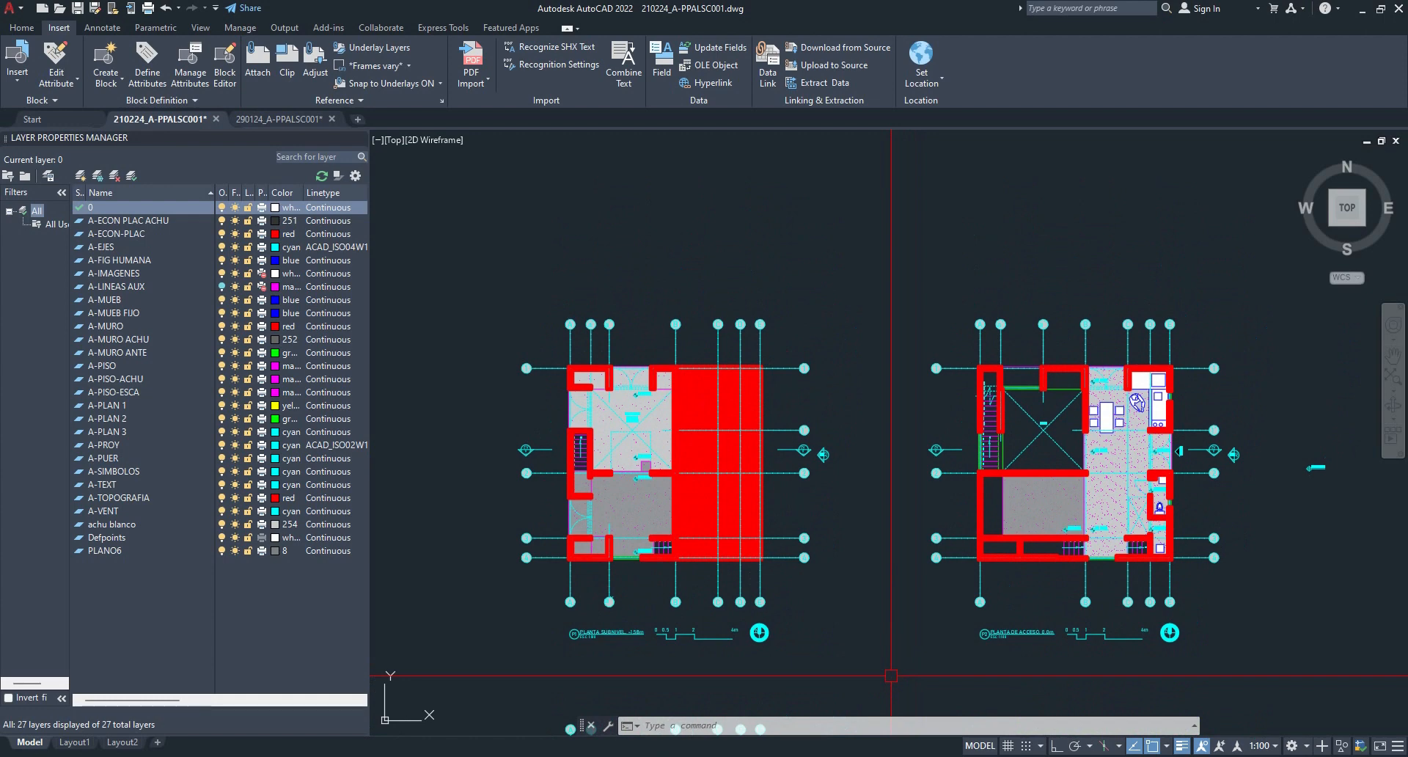
{"action": "scroll", "coordinate": [1296, 414], "scroll_direction": "up", "scroll_amount": 4}
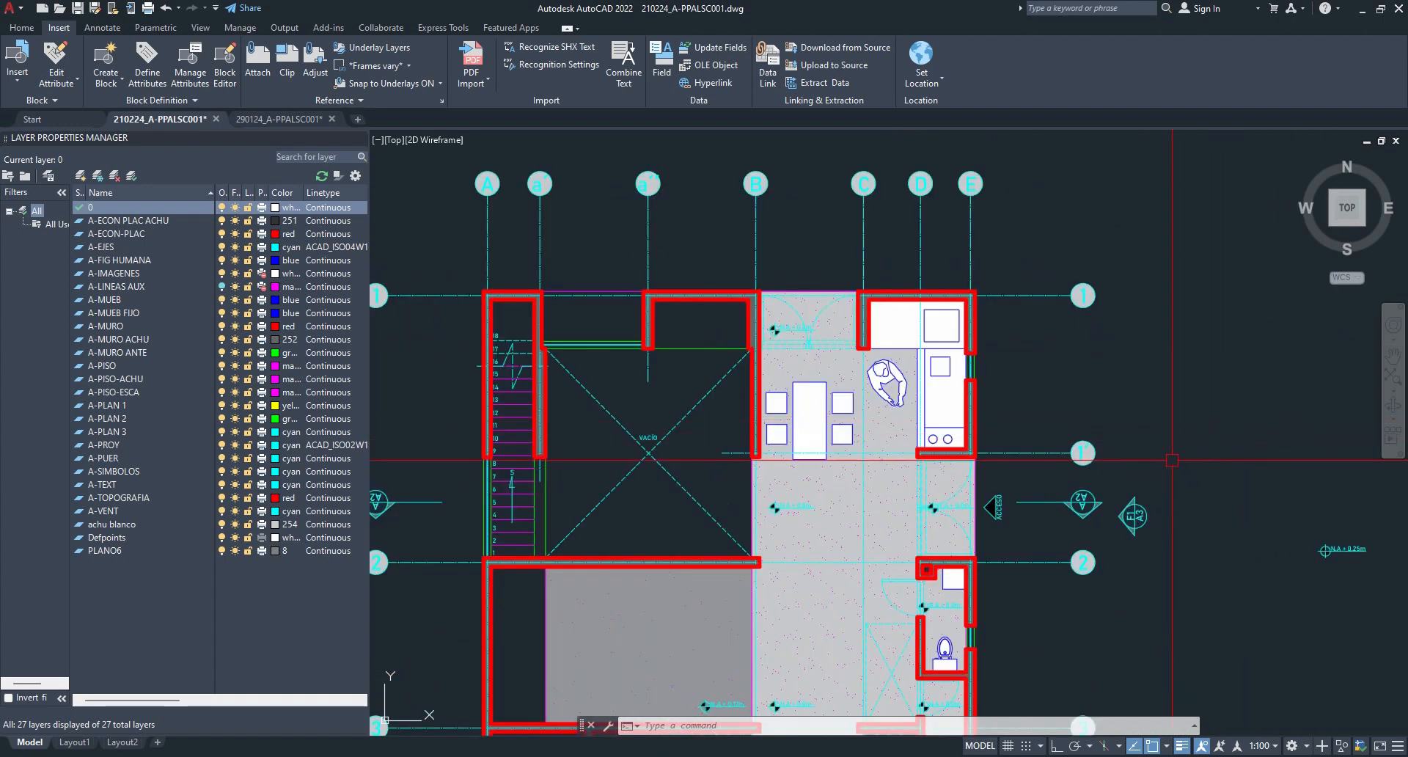
{"action": "middle_click_drag", "start_coordinate": [1071, 462], "coordinate": [1200, 455]}
{"action": "left_click", "coordinate": [1209, 458]}
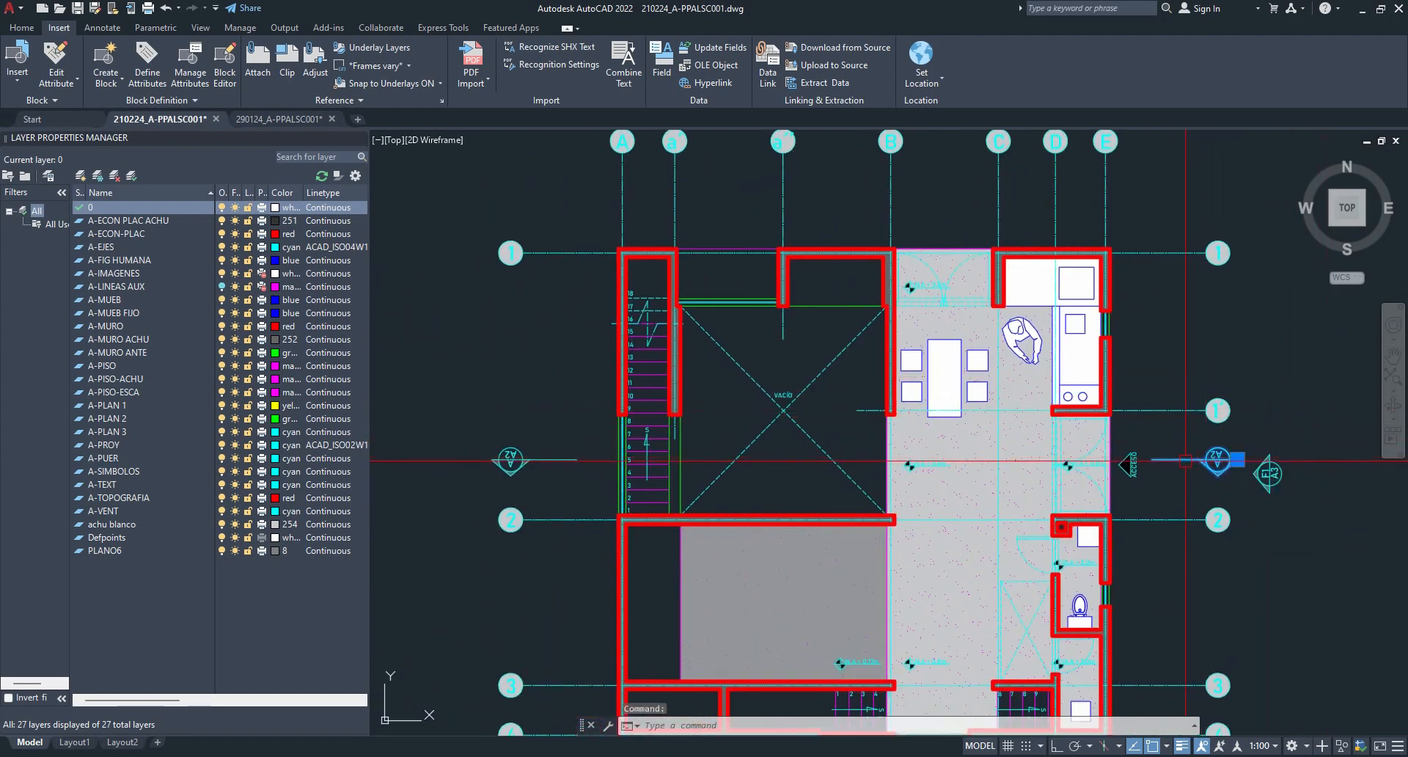
{"action": "left_click", "coordinate": [513, 444]}
{"action": "key", "text": "Escape"}
{"action": "scroll", "coordinate": [517, 462], "scroll_direction": "up", "scroll_amount": 2}
{"action": "scroll", "coordinate": [571, 446], "scroll_direction": "down", "scroll_amount": 4}
{"action": "middle_click_drag", "start_coordinate": [571, 446], "coordinate": [710, 325]}
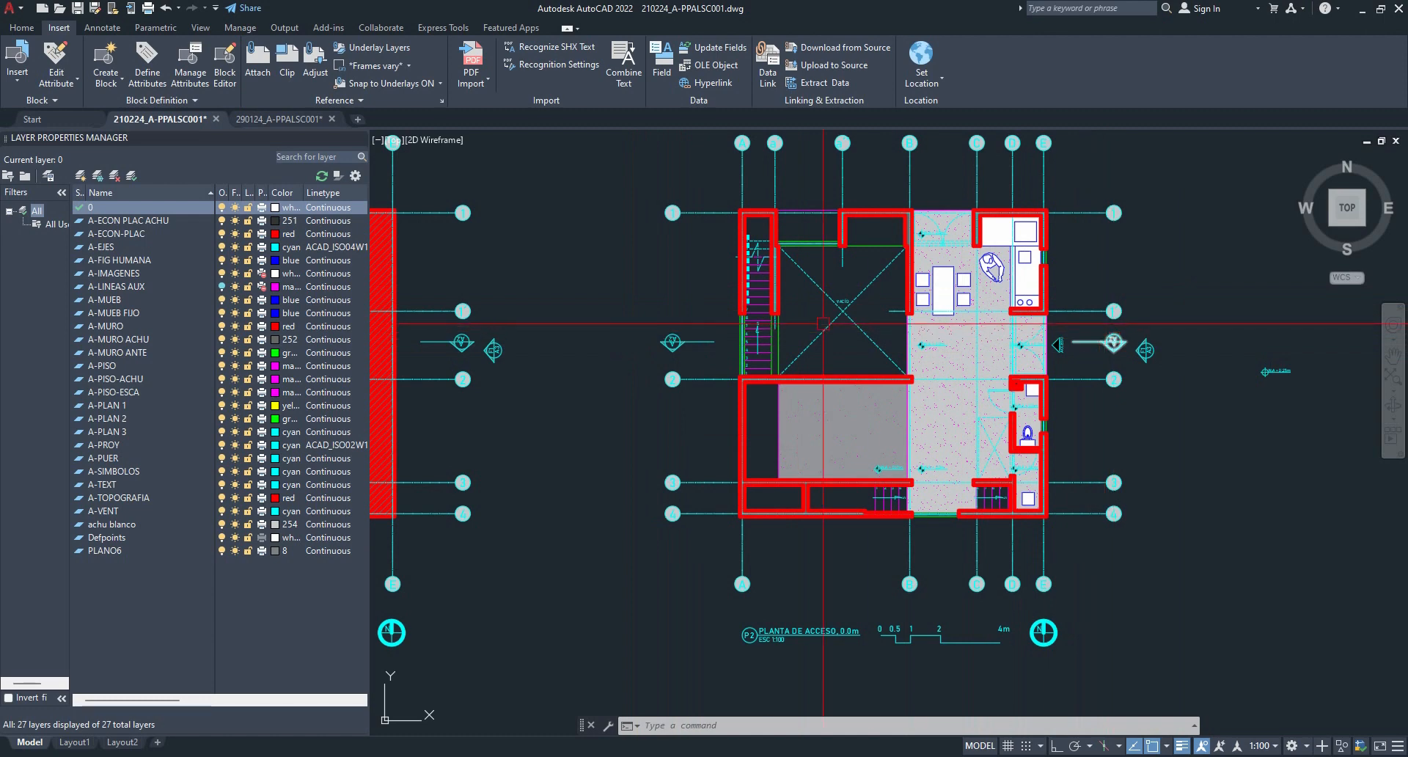
- Check the section markers beside the roof plan
{"action": "scroll", "coordinate": [706, 328], "scroll_direction": "down", "scroll_amount": 2}
{"action": "scroll", "coordinate": [600, 327], "scroll_direction": "up", "scroll_amount": 2}
{"action": "mouse_move", "coordinate": [644, 316]}
{"action": "middle_mouse_down"}
{"action": "mouse_move", "coordinate": [726, 219]}
{"action": "mouse_move", "coordinate": [710, 151]}
{"action": "middle_mouse_up"}
{"action": "middle_click_drag", "start_coordinate": [986, 457], "coordinate": [838, 309]}
{"action": "left_click", "coordinate": [663, 278]}
{"action": "left_click", "coordinate": [1097, 633]}
{"action": "key", "text": "Escape"}
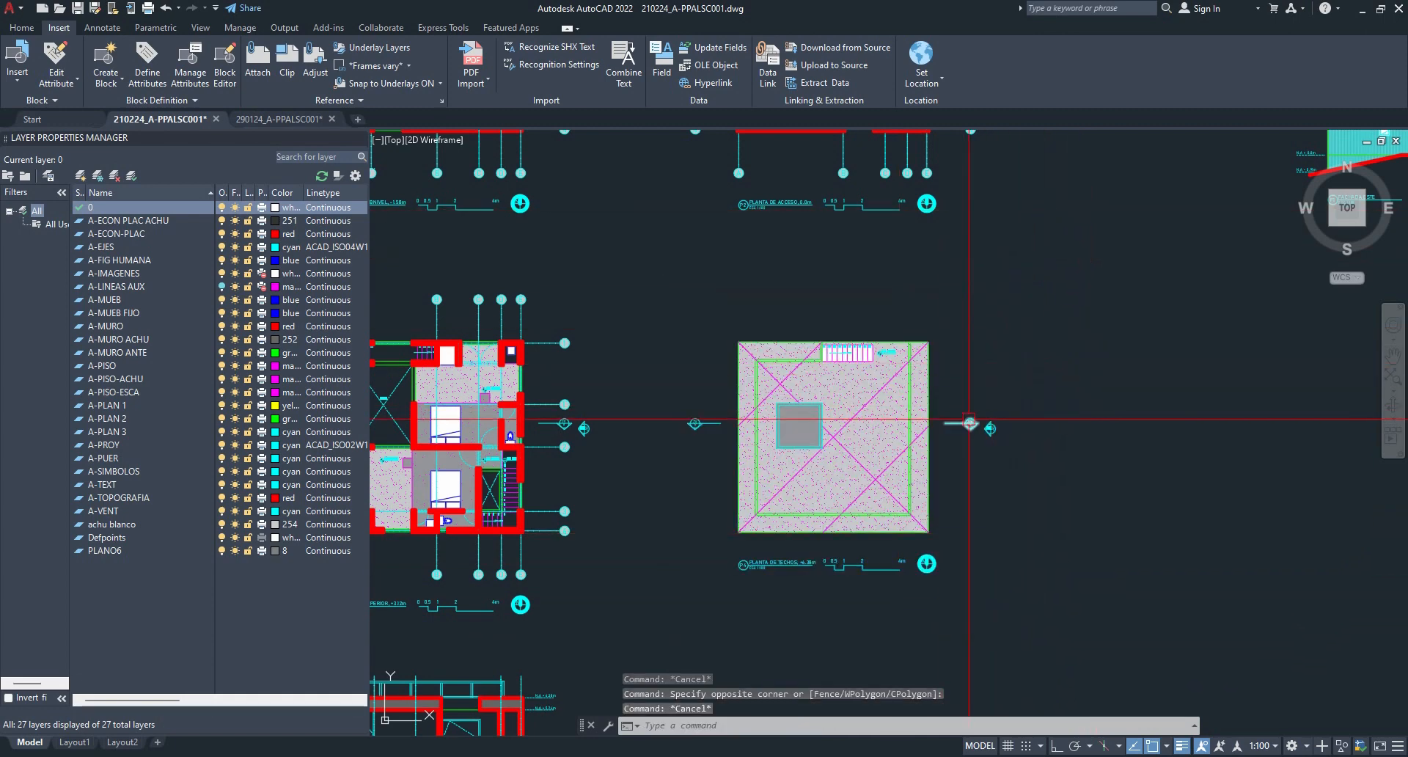
- Examine the facade marker beside the access plan and the east facade drawing it refers to
{"action": "mouse_move", "coordinate": [985, 305]}
{"action": "middle_mouse_down"}
{"action": "mouse_move", "coordinate": [1183, 569]}
{"action": "mouse_move", "coordinate": [1147, 597]}
{"action": "middle_mouse_up"}
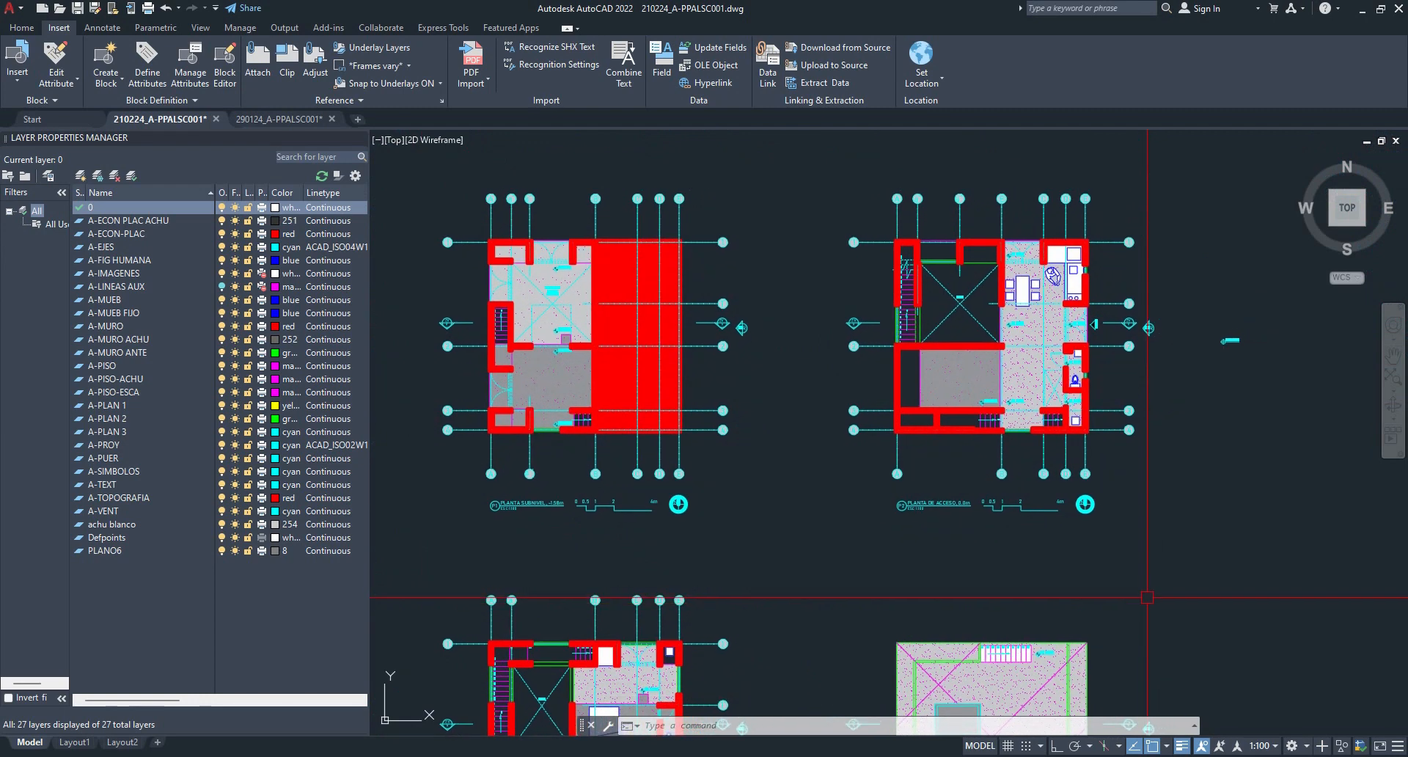
{"action": "scroll", "coordinate": [1171, 320], "scroll_direction": "up", "scroll_amount": 6}
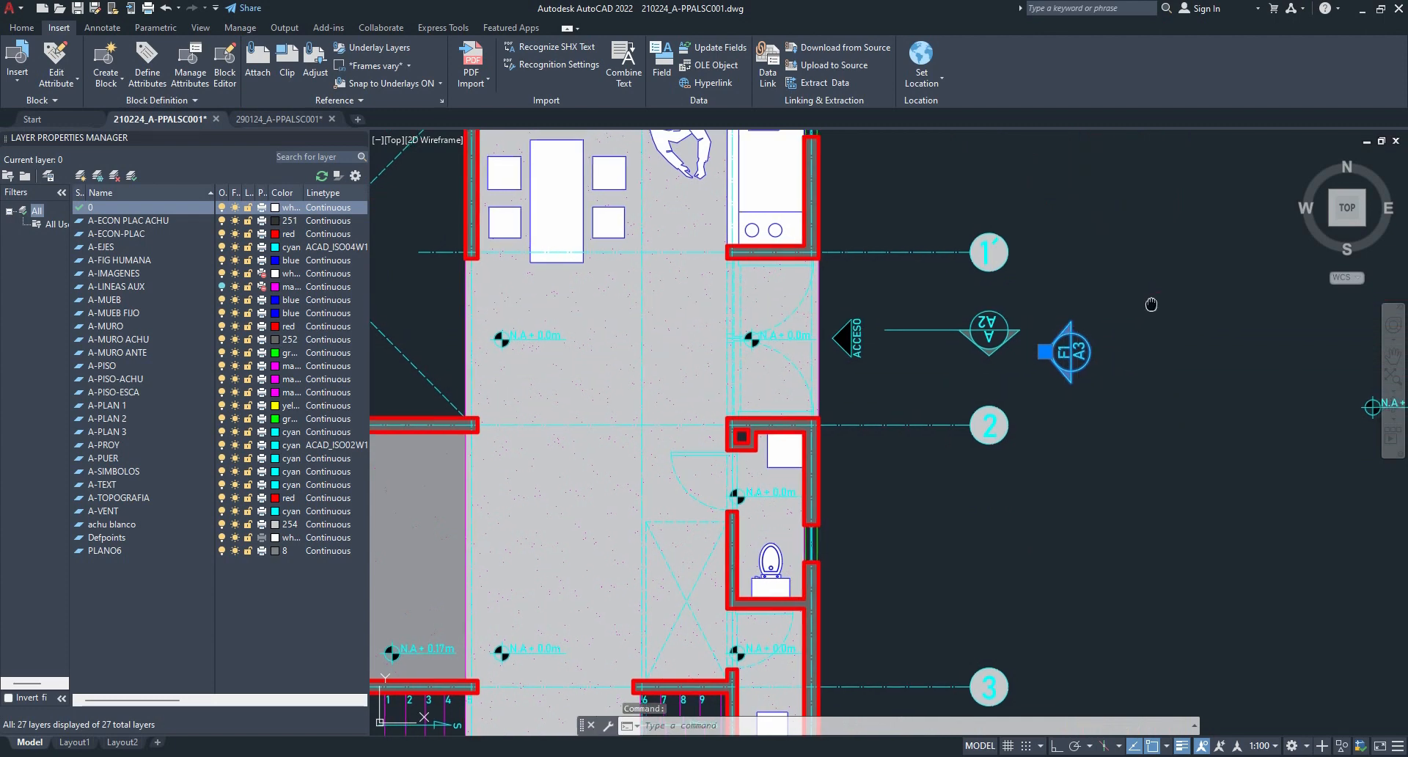
{"action": "scroll", "coordinate": [976, 328], "scroll_direction": "down", "scroll_amount": 2}
{"action": "scroll", "coordinate": [1077, 357], "scroll_direction": "down", "scroll_amount": 4}
{"action": "middle_click_drag", "start_coordinate": [1154, 399], "coordinate": [771, 385]}
{"action": "key", "text": "Escape"}
{"action": "key", "text": "Escape"}
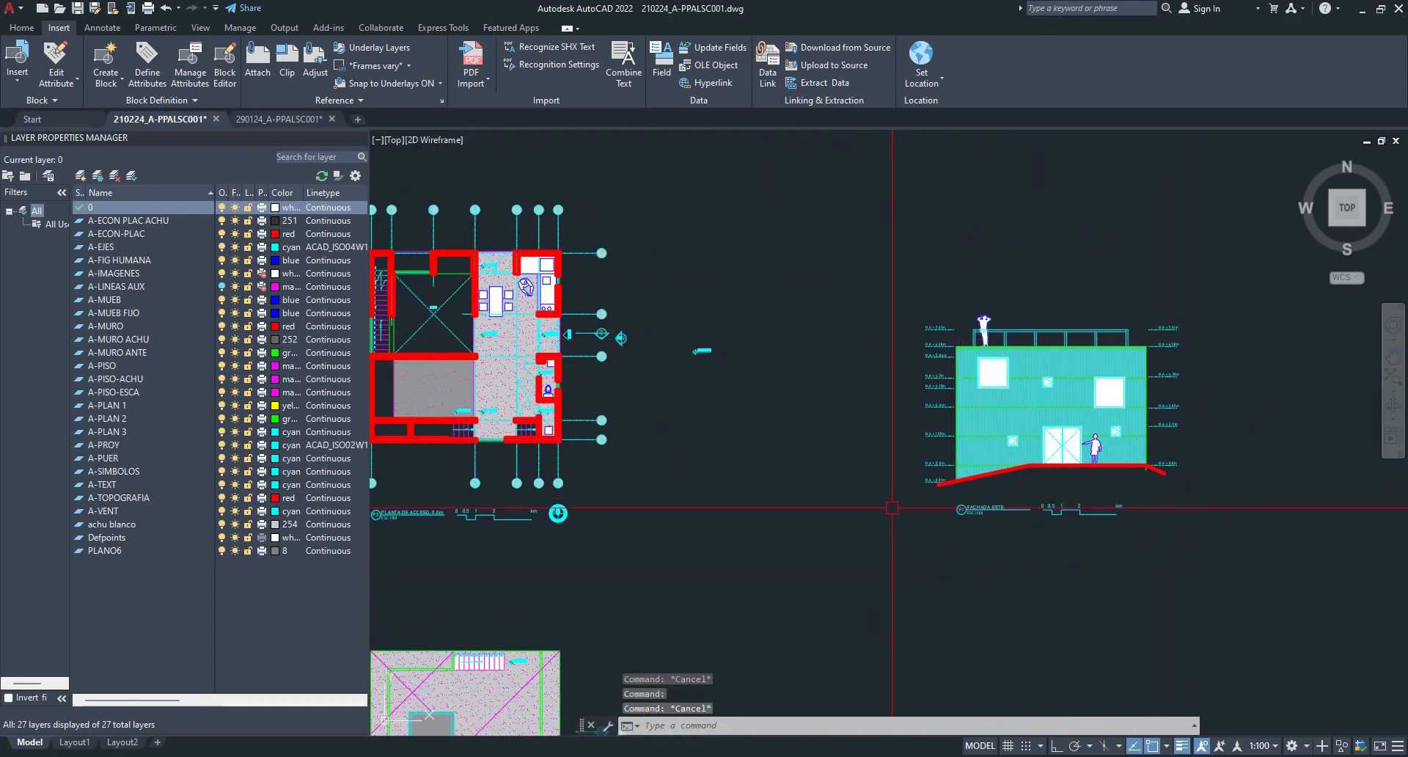
{"action": "scroll", "coordinate": [554, 282], "scroll_direction": "up", "scroll_amount": 2}
{"action": "scroll", "coordinate": [1174, 466], "scroll_direction": "down", "scroll_amount": 2}
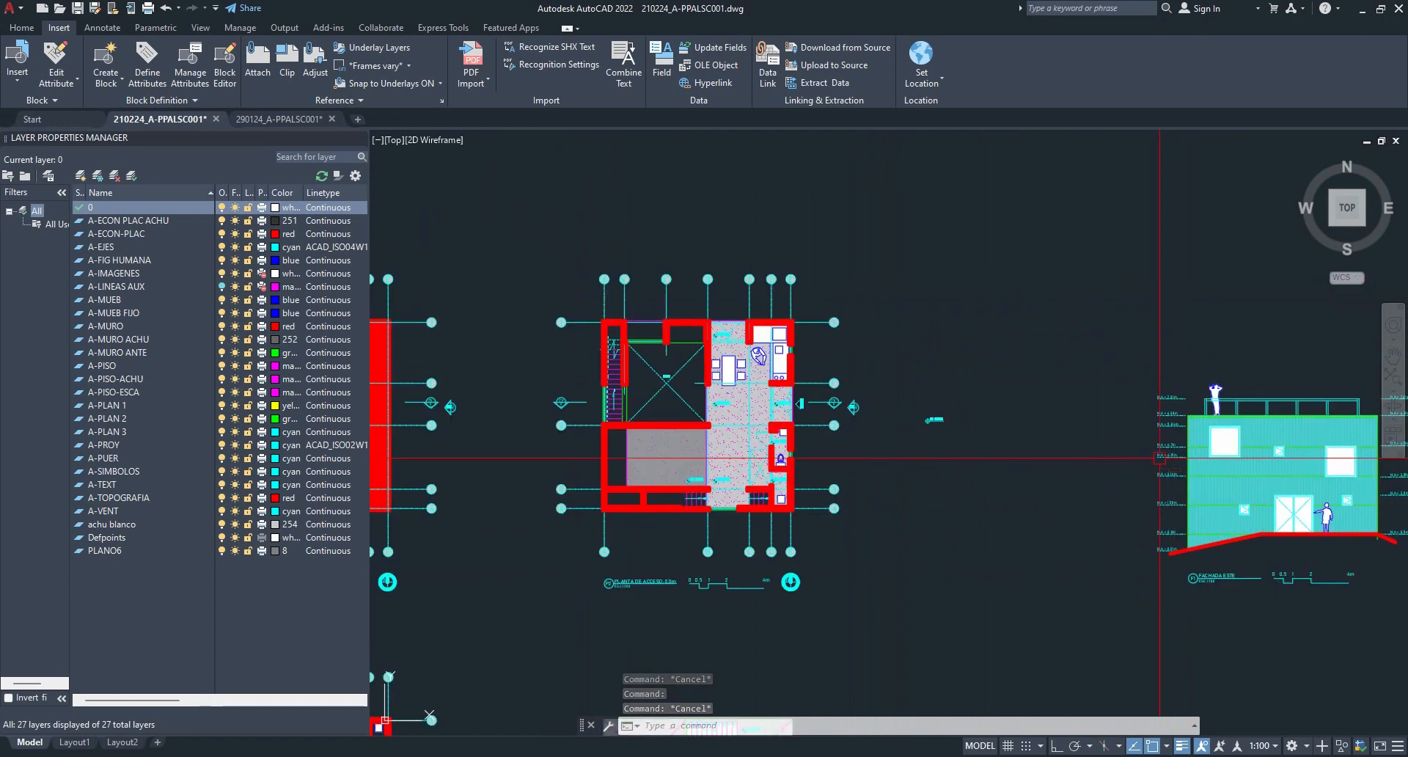
- Compare the labels and orientation of the section marker A/A2 and the facade marker F1/A3 at the access plan
{"action": "scroll", "coordinate": [817, 390], "scroll_direction": "up", "scroll_amount": 2}
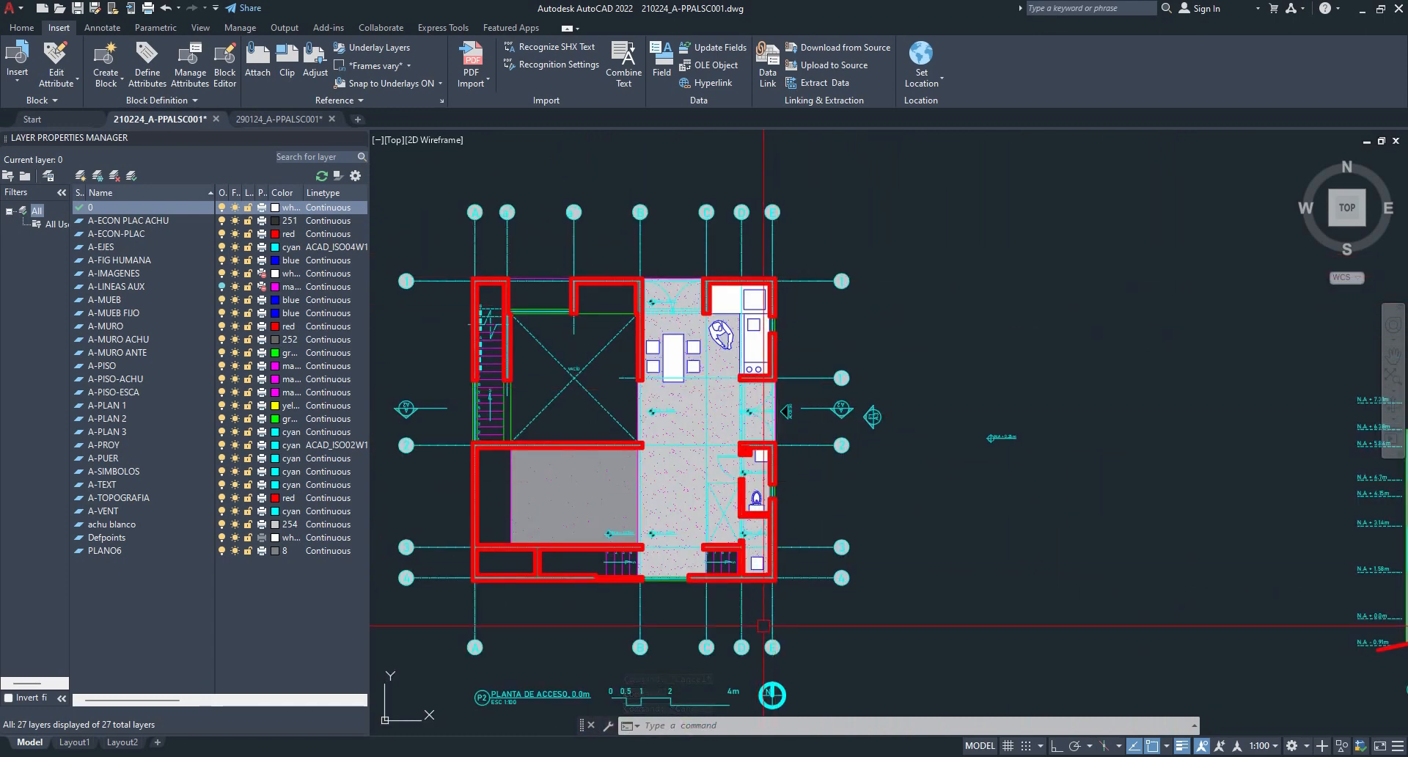
{"action": "scroll", "coordinate": [912, 430], "scroll_direction": "up", "scroll_amount": 4}
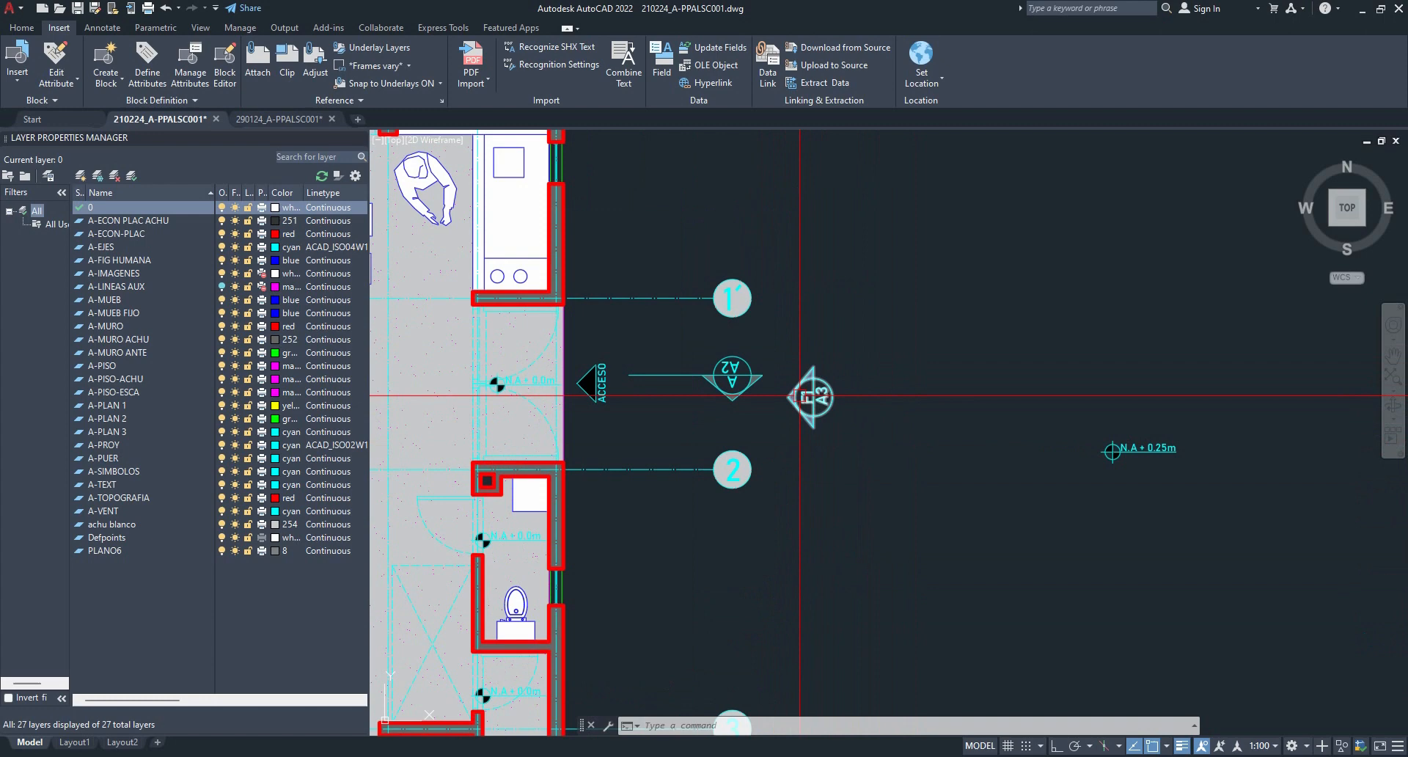
{"action": "scroll", "coordinate": [778, 369], "scroll_direction": "up", "scroll_amount": 2}
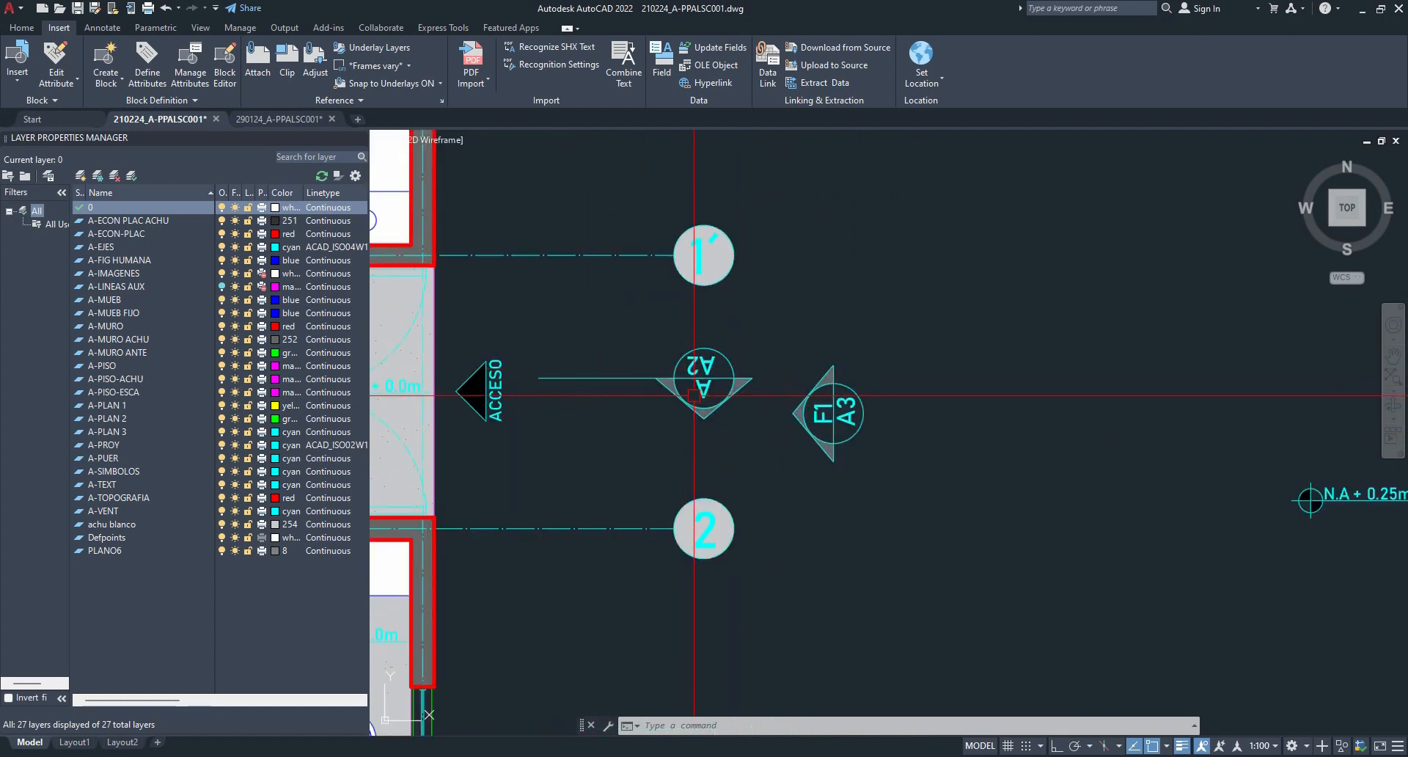
{"action": "scroll", "coordinate": [708, 392], "scroll_direction": "up", "scroll_amount": 2}
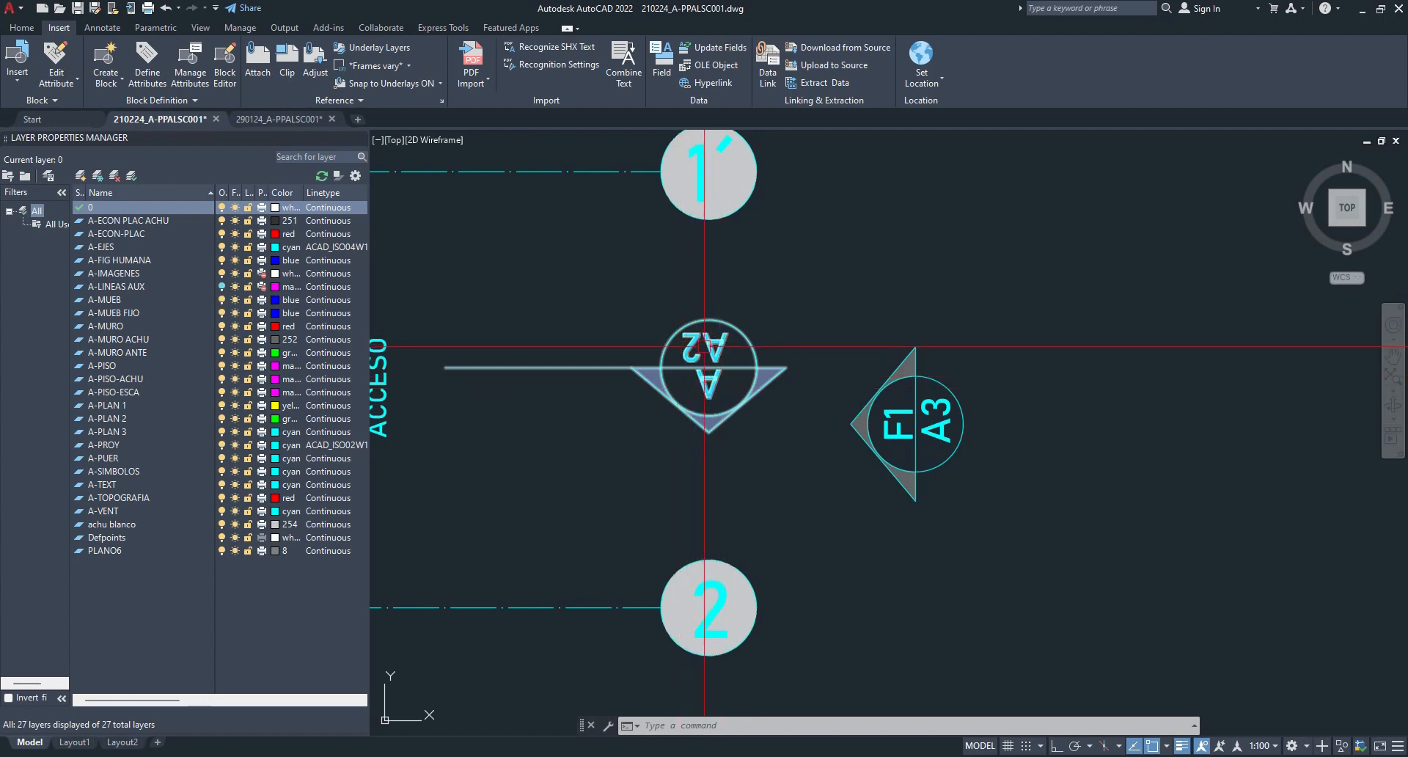
{"action": "mouse_move", "coordinate": [691, 347]}
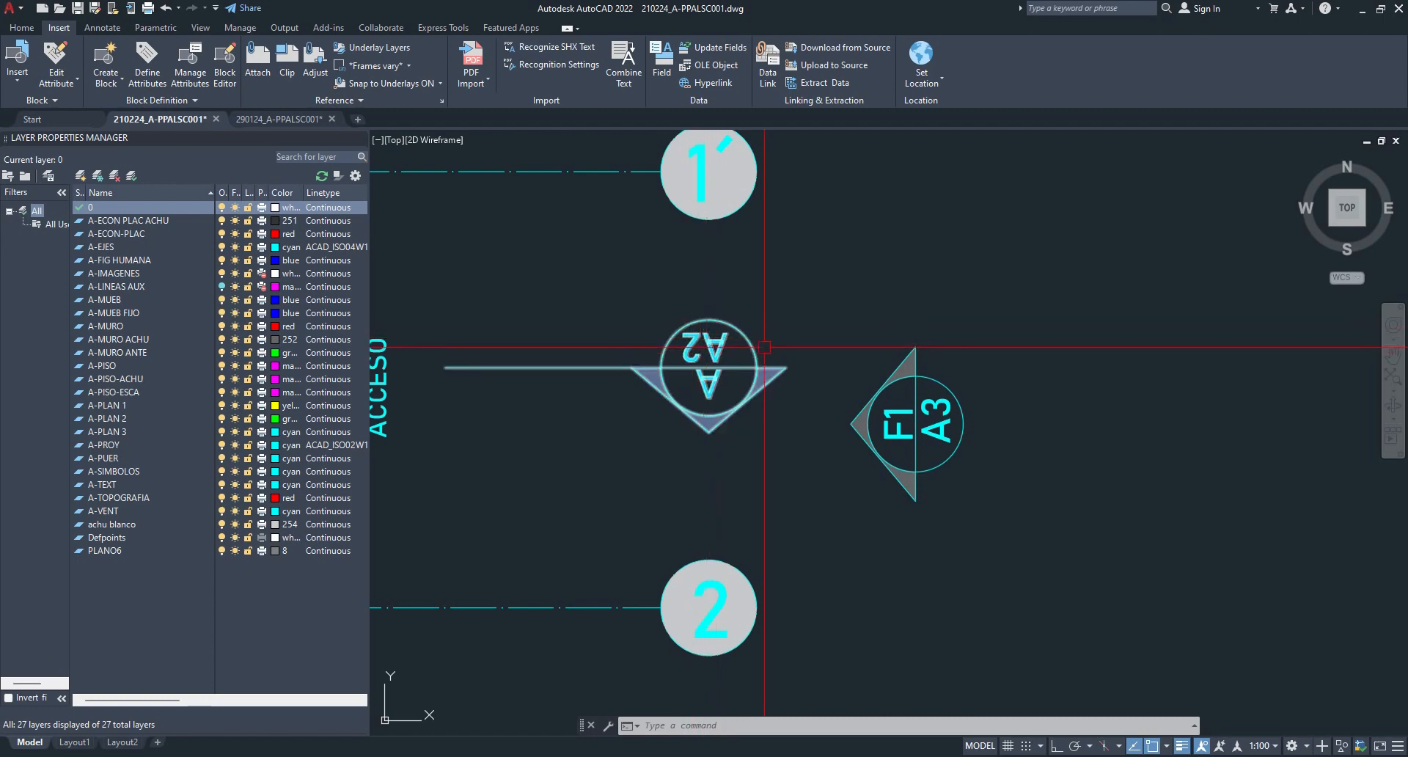
{"action": "left_click", "coordinate": [893, 431]}
{"action": "scroll", "coordinate": [955, 429], "scroll_direction": "down", "scroll_amount": 5}
{"action": "mouse_move", "coordinate": [1188, 477]}
{"action": "middle_mouse_down"}
{"action": "mouse_move", "coordinate": [542, 455]}
{"action": "mouse_move", "coordinate": [1023, 432]}
{"action": "middle_mouse_up"}
{"action": "scroll", "coordinate": [705, 420], "scroll_direction": "up", "scroll_amount": 2}
{"action": "scroll", "coordinate": [711, 420], "scroll_direction": "up", "scroll_amount": 4}
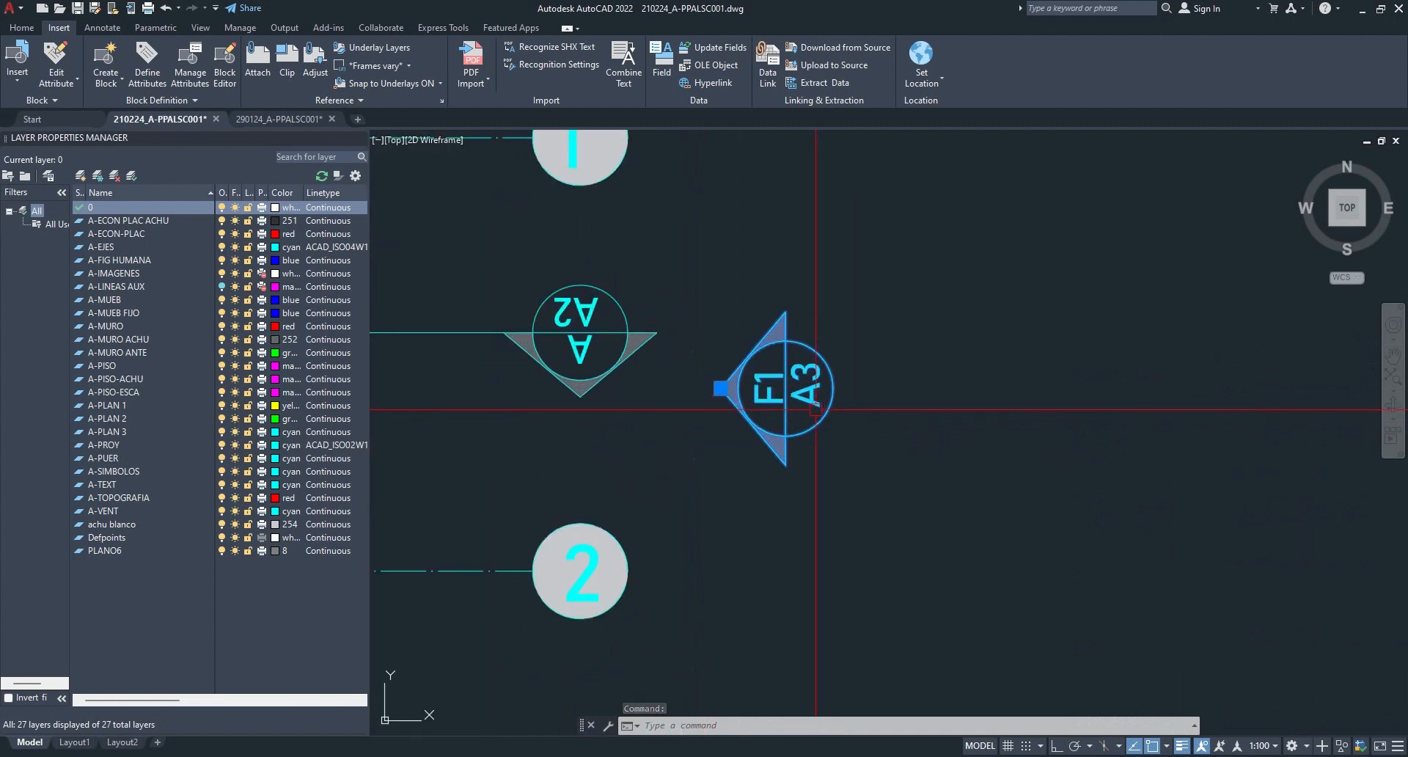
{"action": "key", "text": "Escape"}
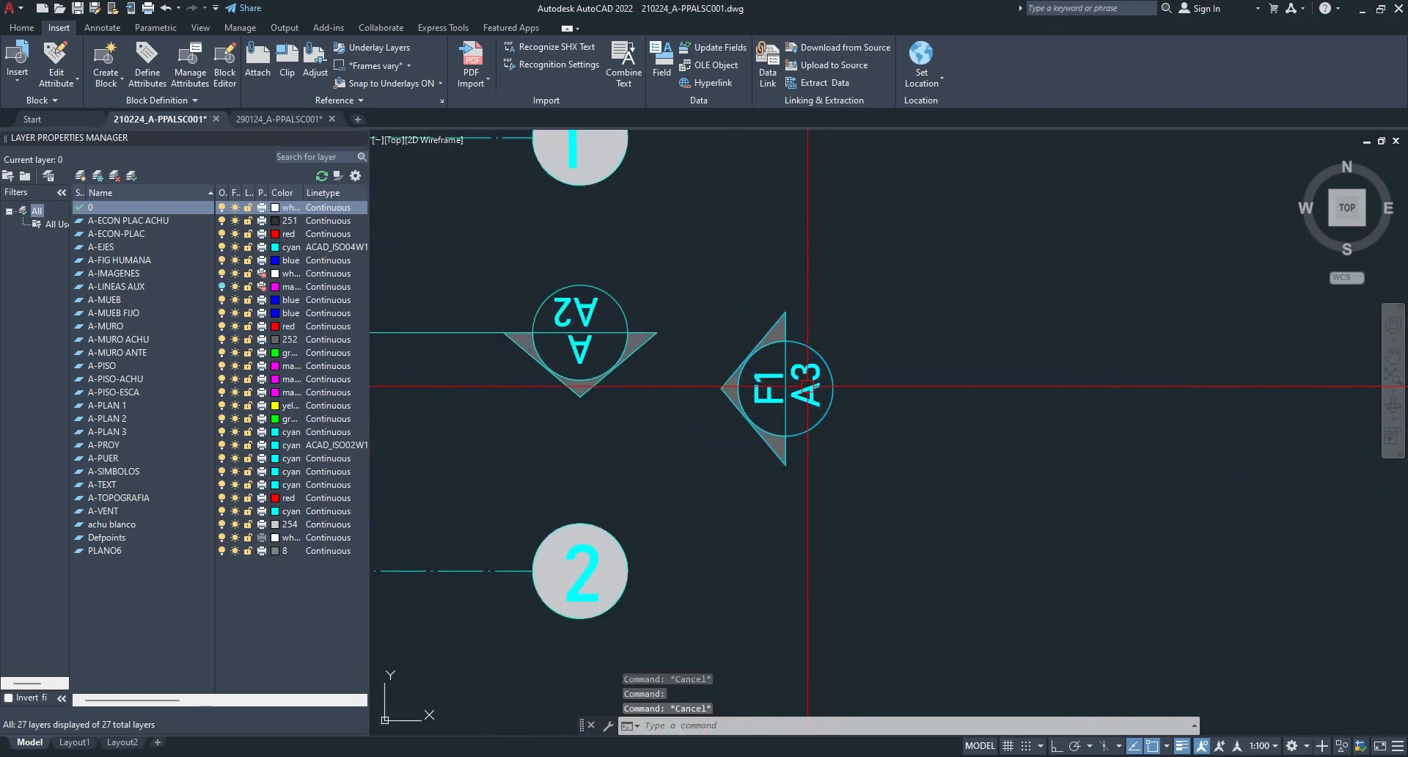
- Survey the floor and roof plans, and check the title, graphic scale and north symbol under the access plan
{"action": "scroll", "coordinate": [804, 387], "scroll_direction": "down", "scroll_amount": 5}
{"action": "scroll", "coordinate": [818, 374], "scroll_direction": "down", "scroll_amount": 4}
{"action": "mouse_move", "coordinate": [476, 477]}
{"action": "middle_mouse_down"}
{"action": "mouse_move", "coordinate": [666, 416]}
{"action": "mouse_move", "coordinate": [778, 264]}
{"action": "middle_mouse_up"}
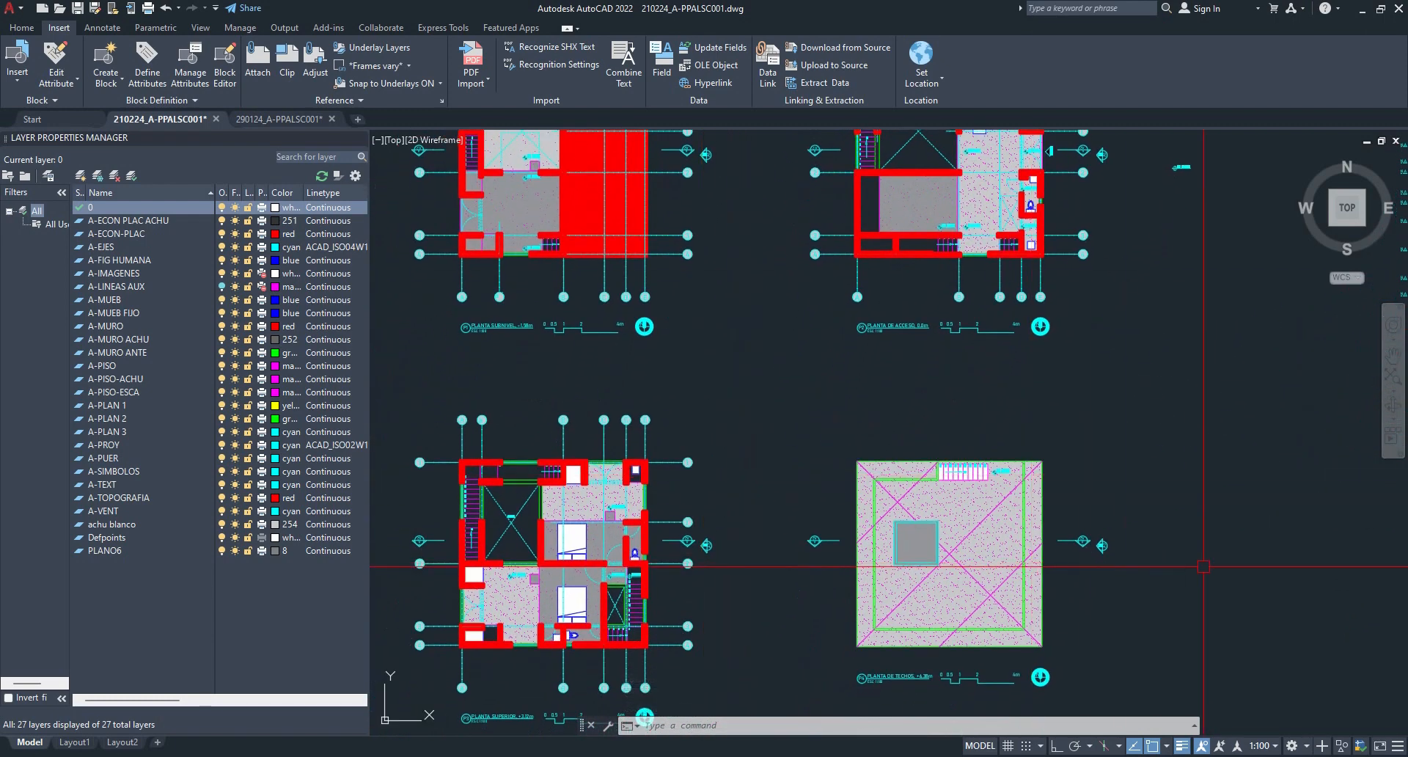
{"action": "scroll", "coordinate": [1208, 566], "scroll_direction": "up", "scroll_amount": 2}
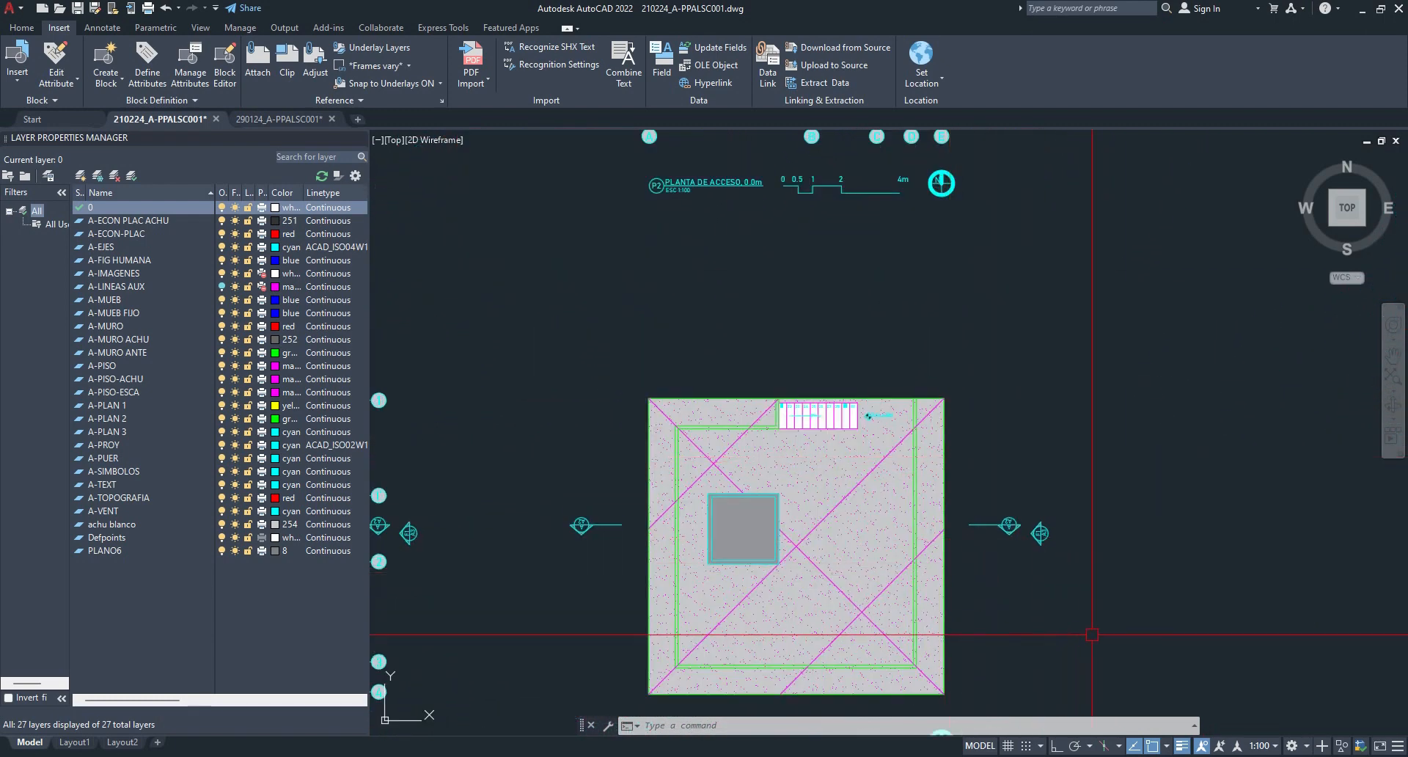
{"action": "scroll", "coordinate": [1106, 542], "scroll_direction": "down", "scroll_amount": 2}
{"action": "middle_click_drag", "start_coordinate": [1072, 445], "coordinate": [1096, 522]}
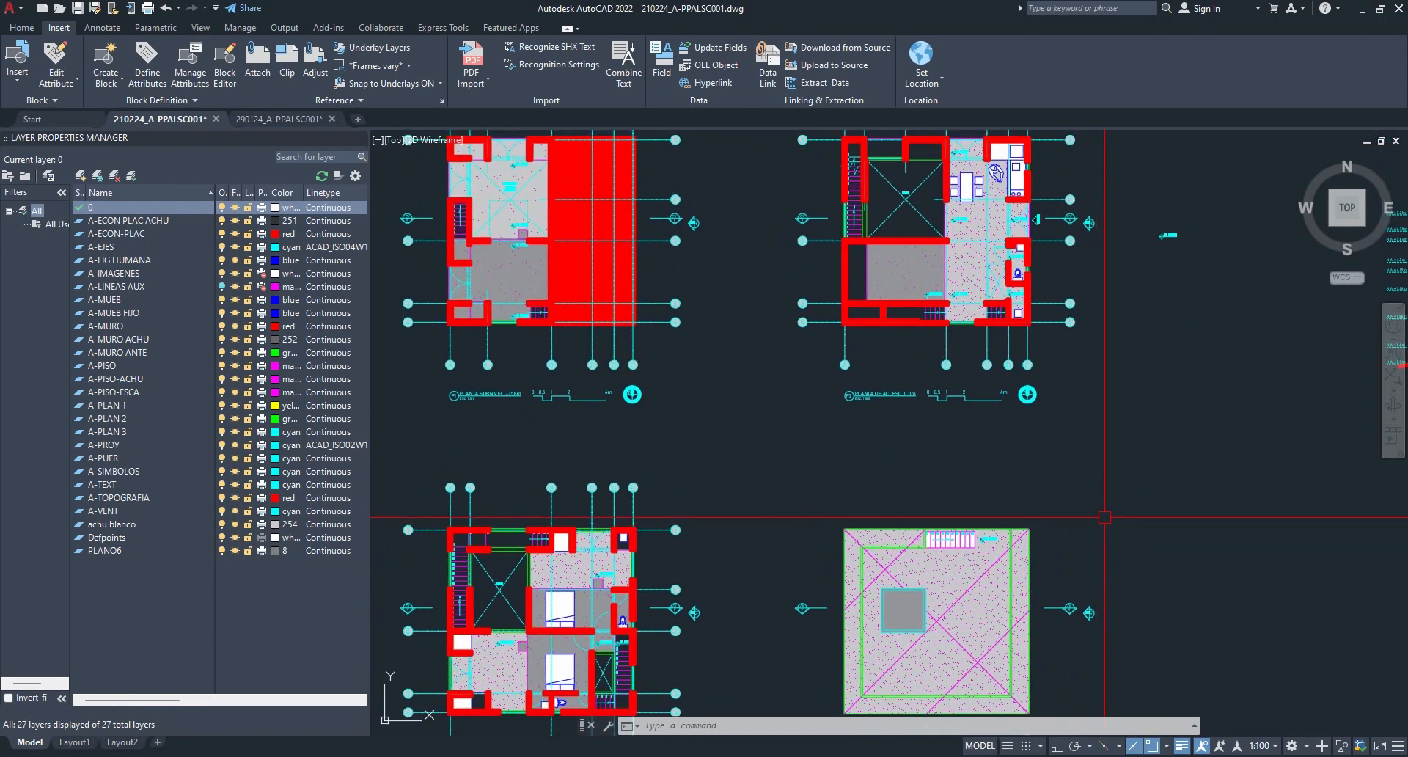
{"action": "scroll", "coordinate": [895, 372], "scroll_direction": "up", "scroll_amount": 4}
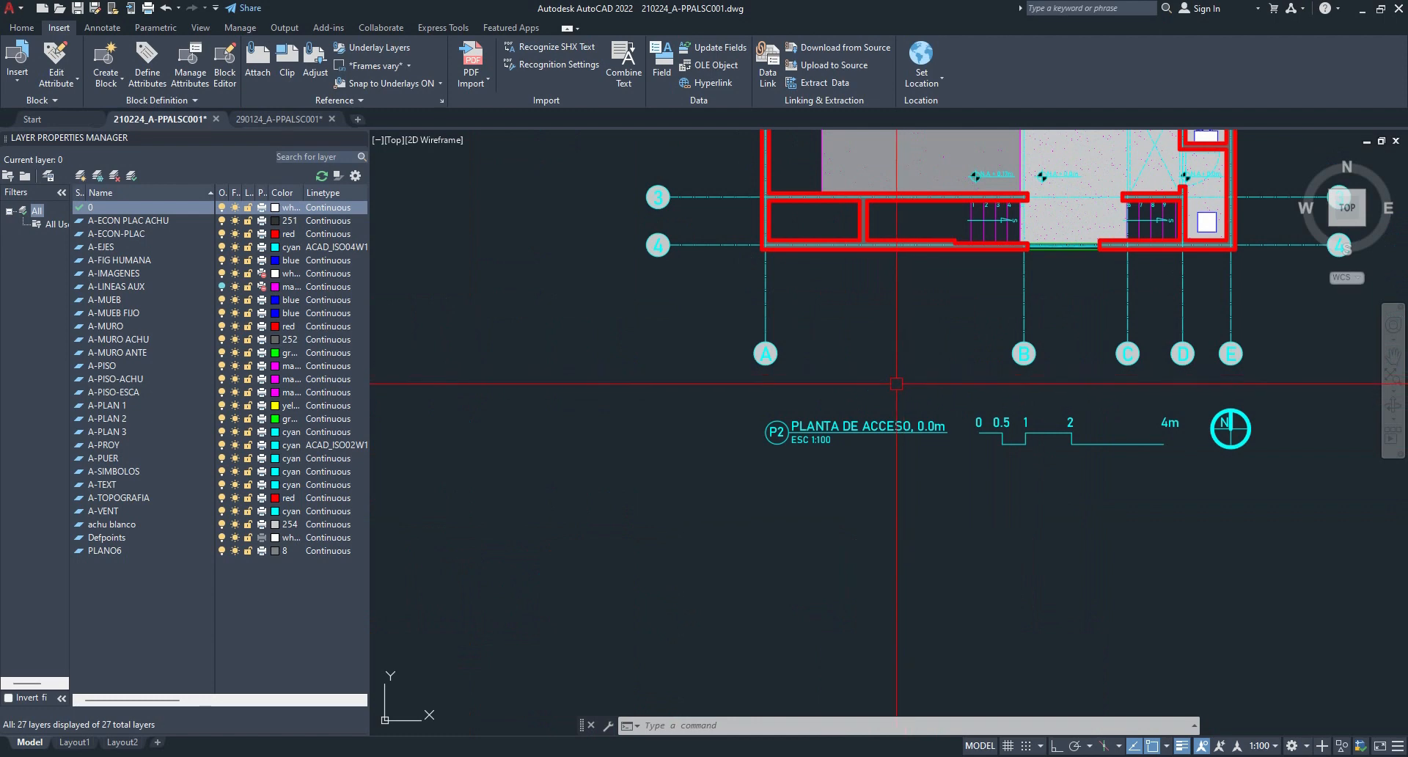
{"action": "left_click", "coordinate": [704, 400]}
{"action": "left_click", "coordinate": [1325, 481]}
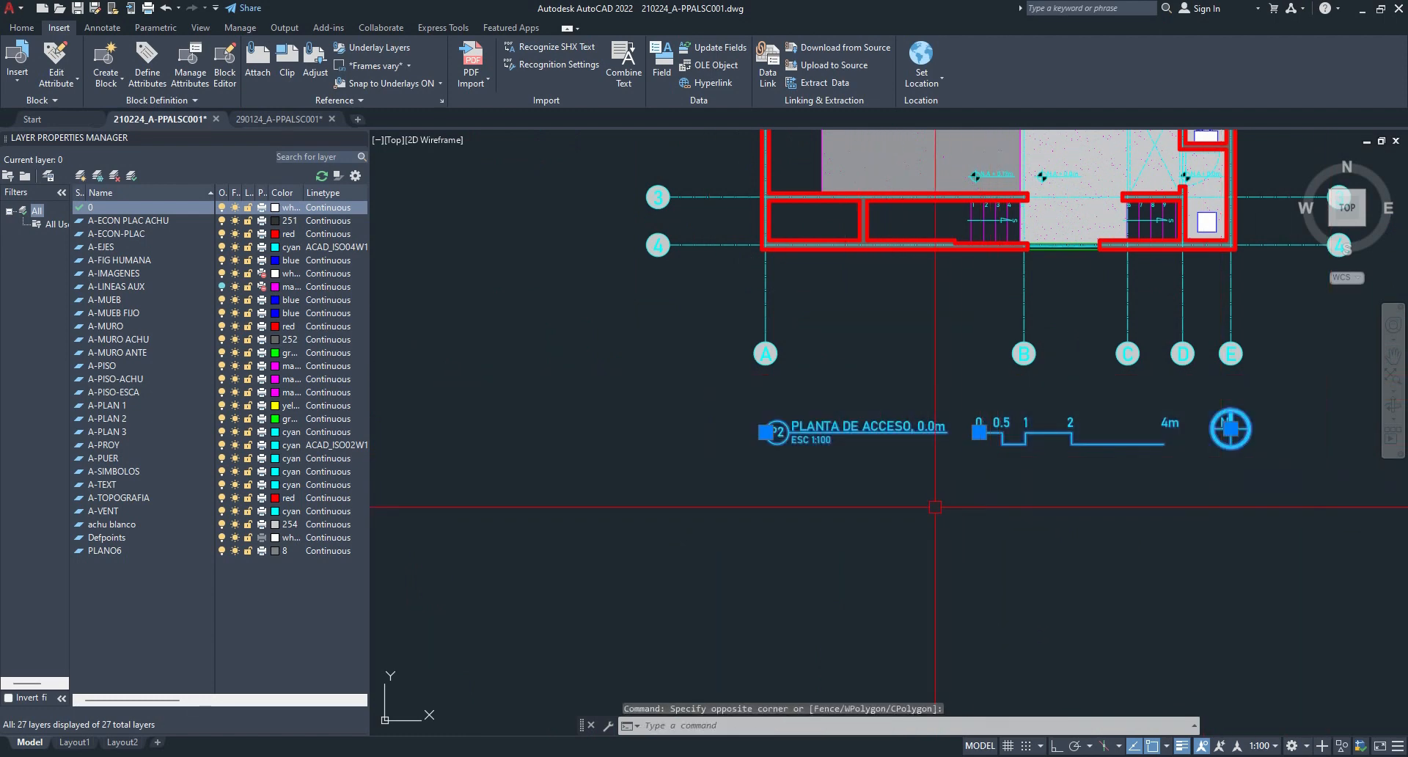
{"action": "key", "text": "Escape"}
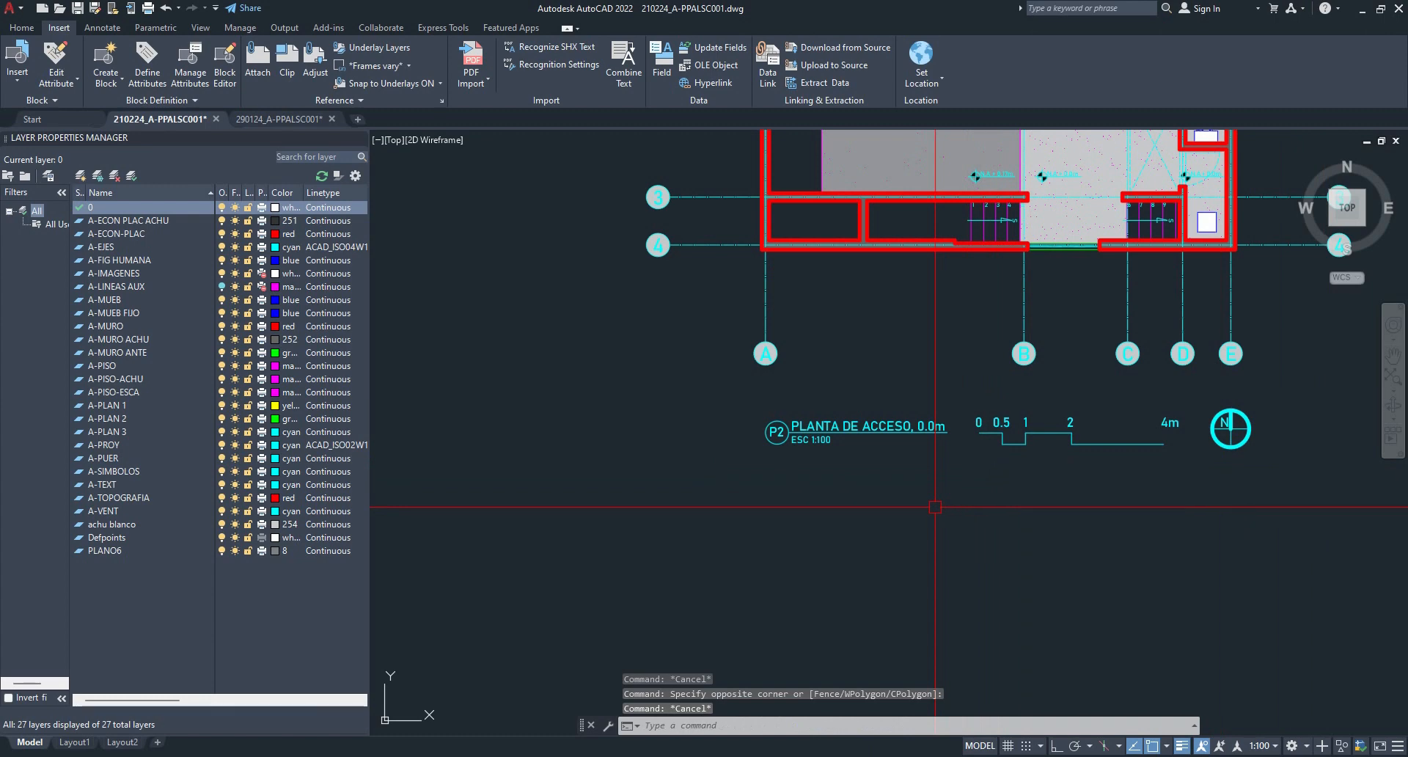
- Try to copy the access plan's title, graphic scale and north symbol to the other plans, using the wall corner at axes A and 4 as base point
{"action": "scroll", "coordinate": [876, 492], "scroll_direction": "down", "scroll_amount": 2}
{"action": "left_click", "coordinate": [760, 429]}
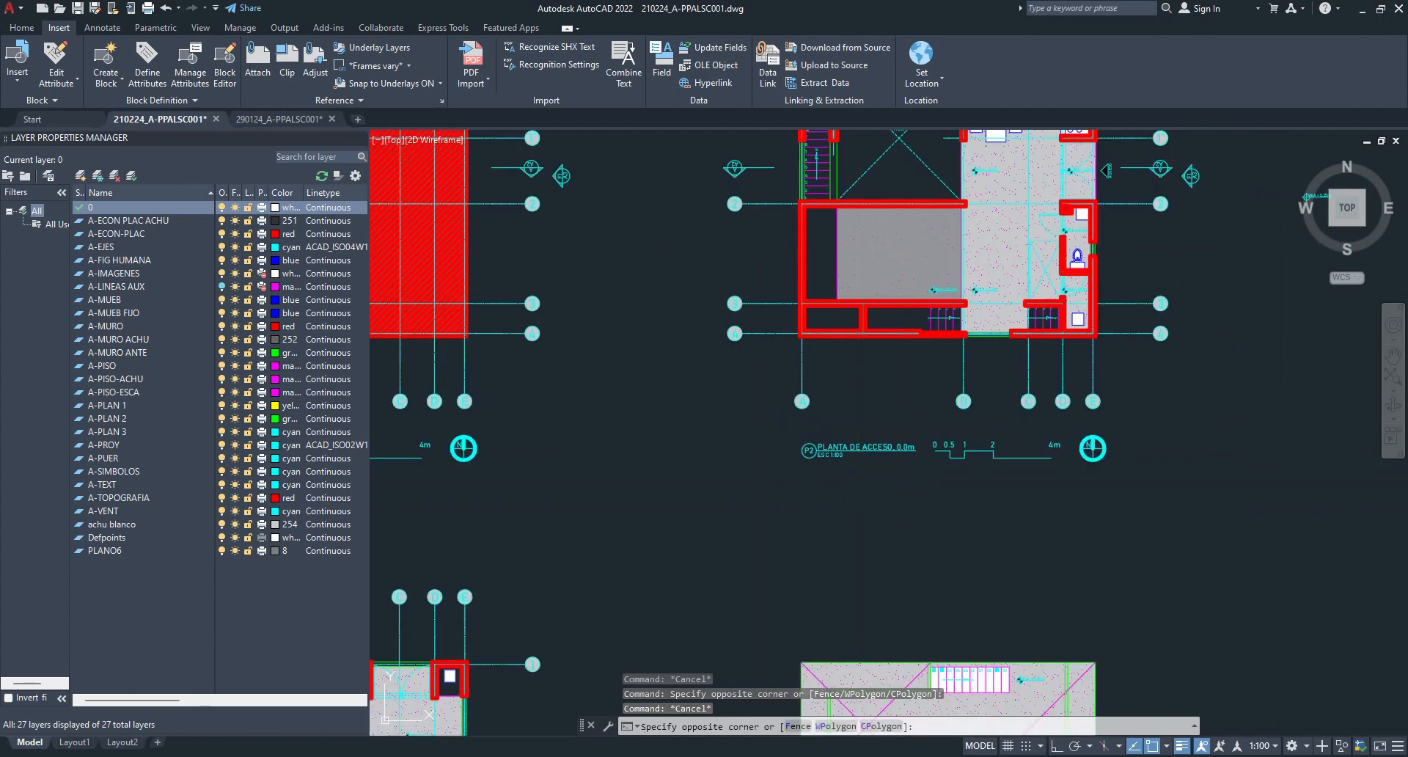
{"action": "left_click", "coordinate": [1184, 504]}
{"action": "key", "text": "Return"}
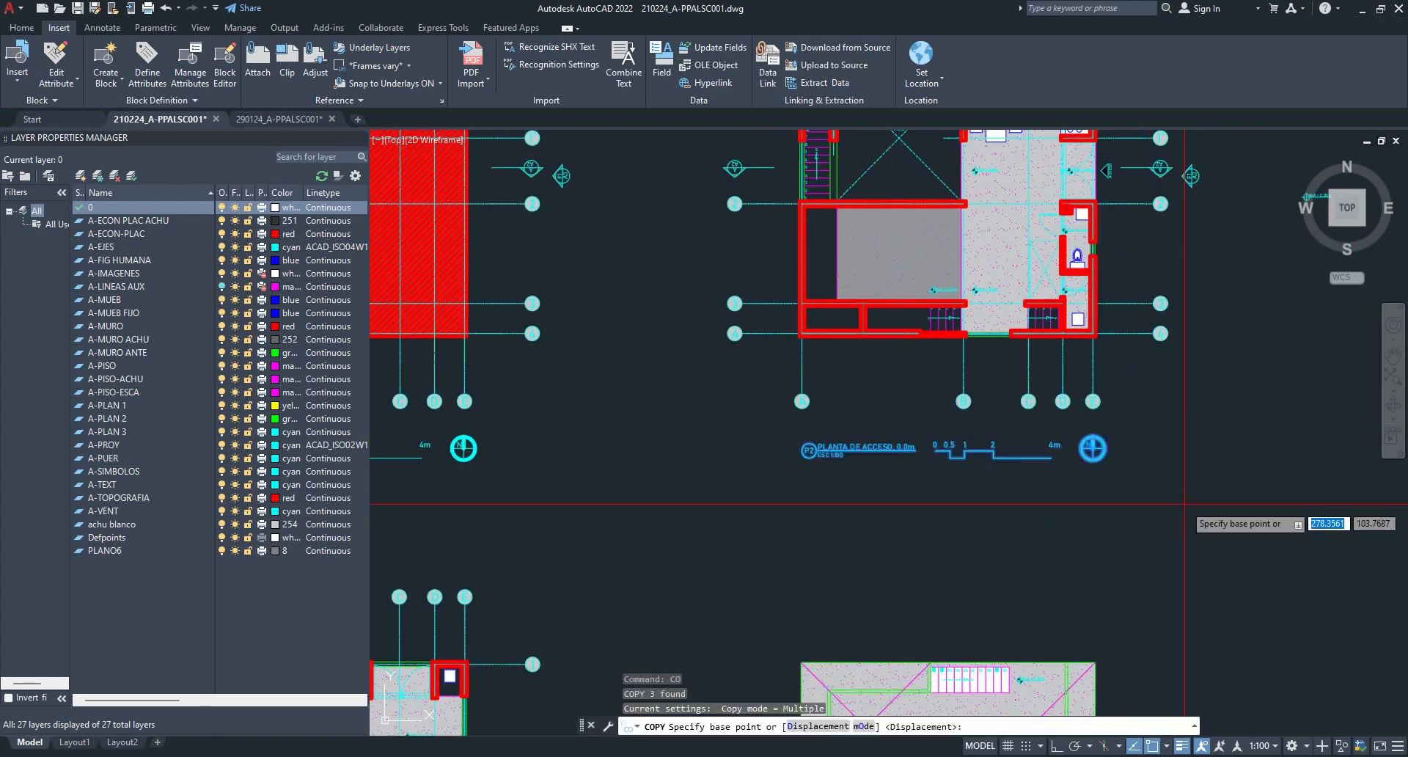
{"action": "scroll", "coordinate": [785, 323], "scroll_direction": "up", "scroll_amount": 4}
{"action": "left_click", "coordinate": [823, 356]}
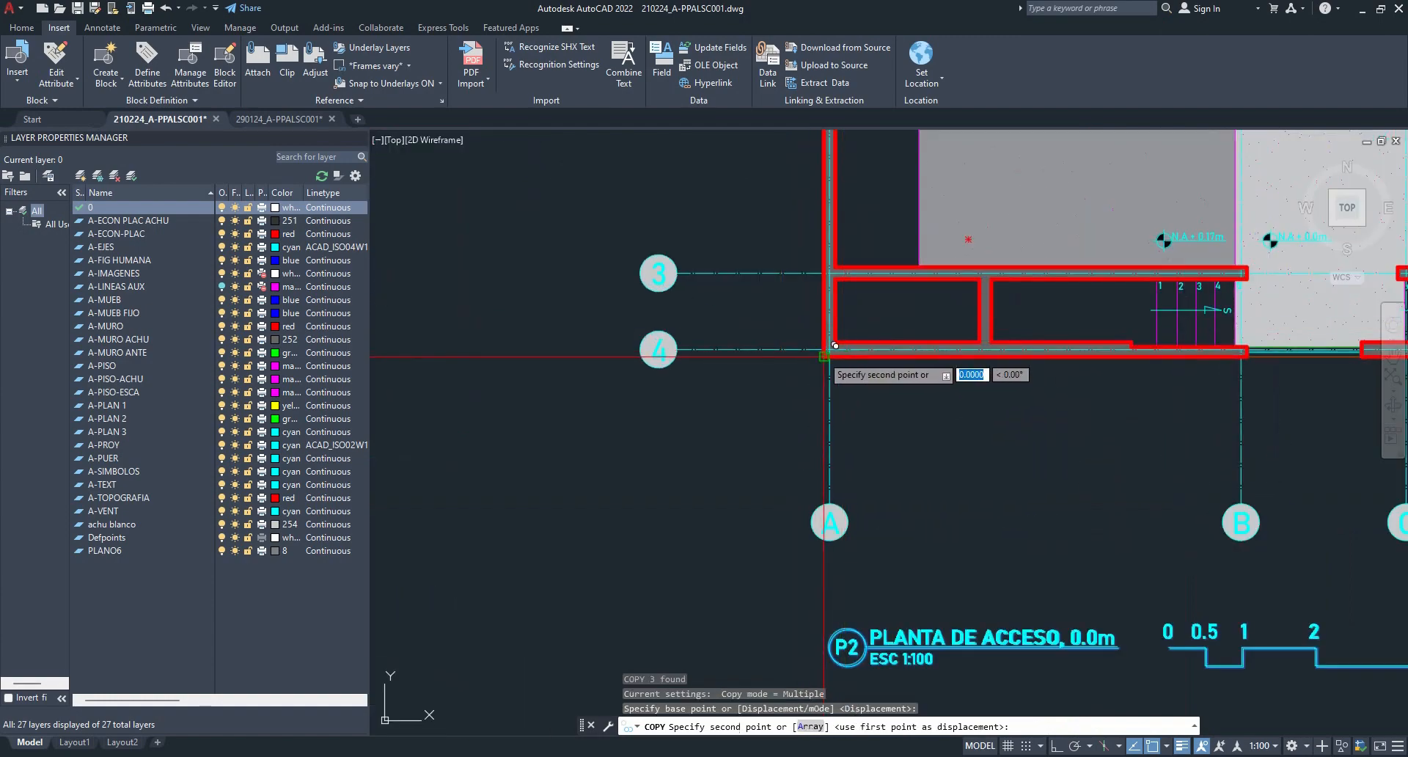
{"action": "scroll", "coordinate": [825, 359], "scroll_direction": "down", "scroll_amount": 3}
{"action": "scroll", "coordinate": [909, 345], "scroll_direction": "up", "scroll_amount": 2}
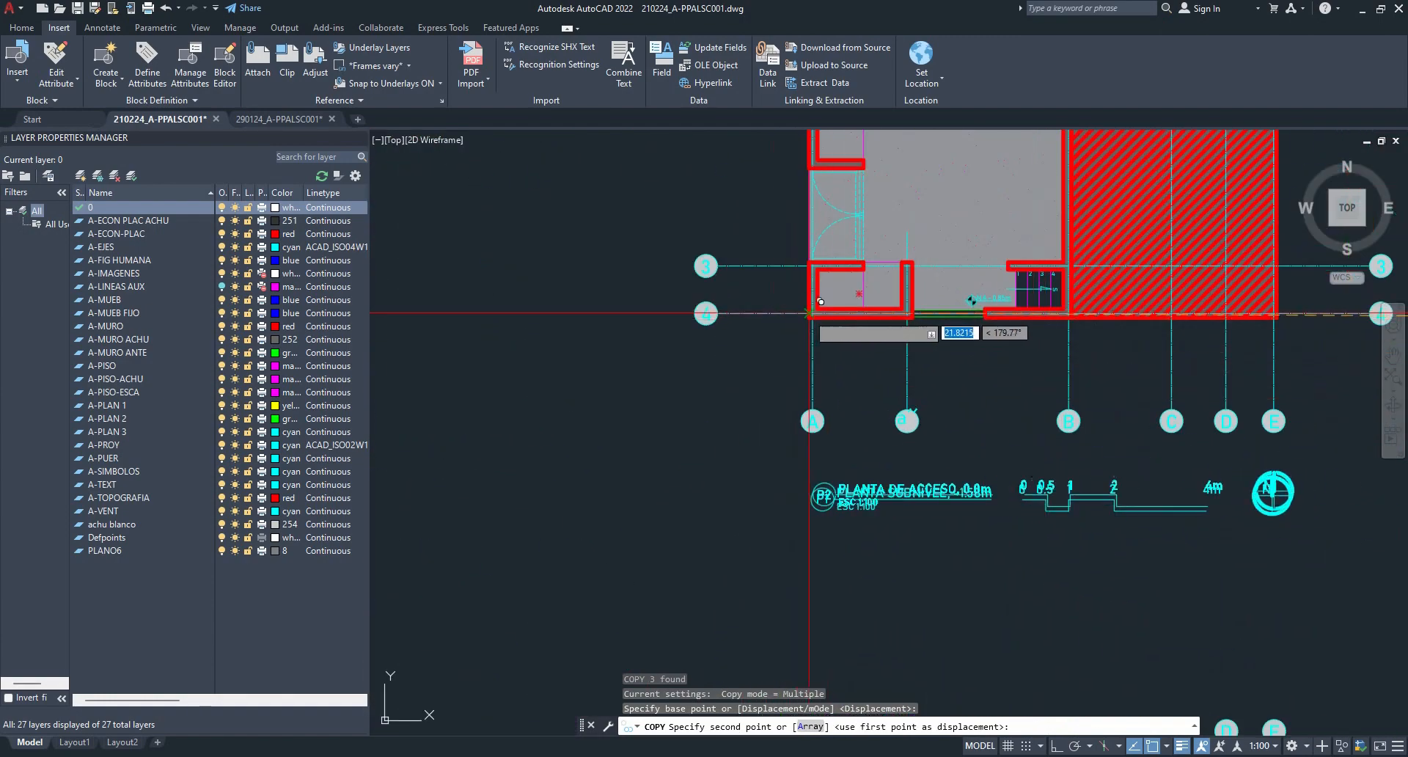
{"action": "middle_click_drag", "start_coordinate": [956, 543], "coordinate": [849, 6]}
{"action": "scroll", "coordinate": [952, 542], "scroll_direction": "down", "scroll_amount": 4}
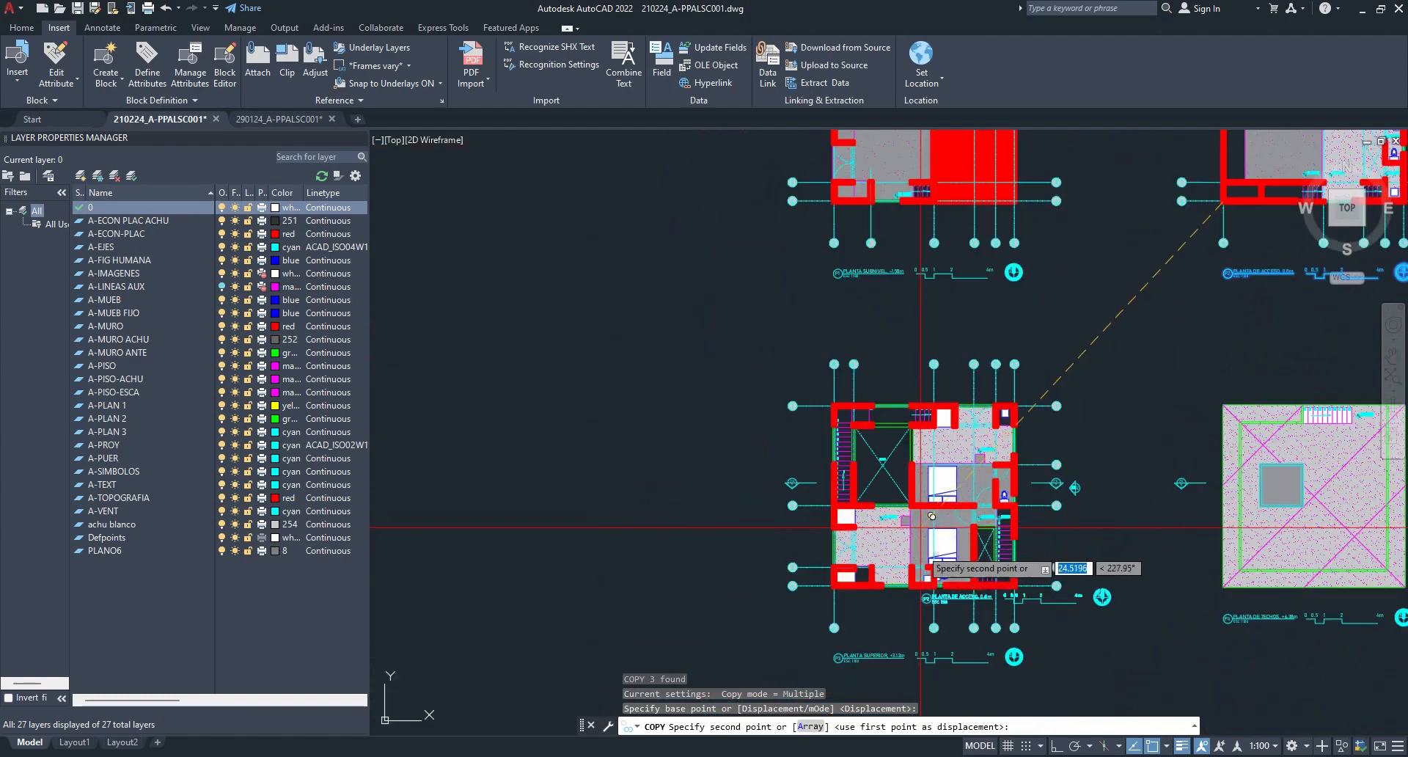
{"action": "scroll", "coordinate": [786, 400], "scroll_direction": "up", "scroll_amount": 3}
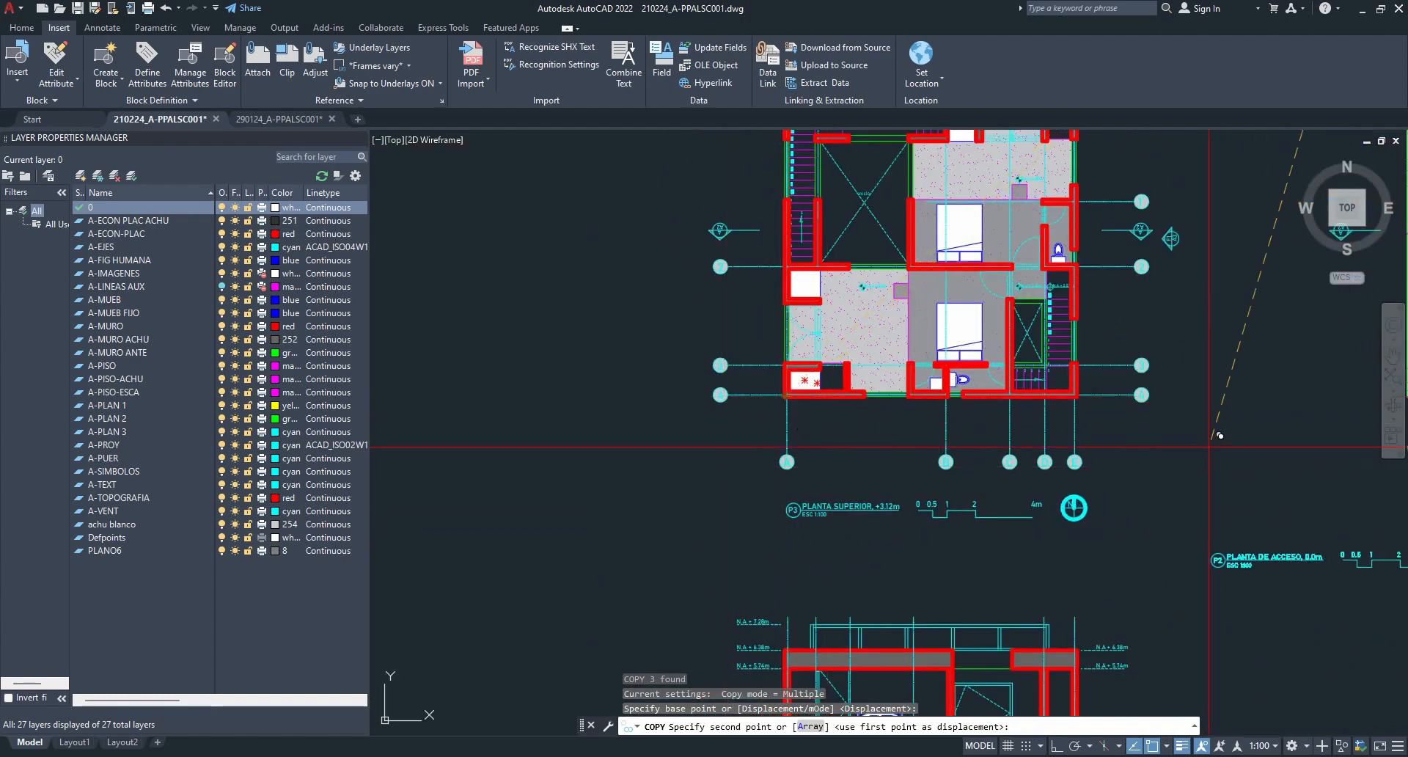
{"action": "middle_click_drag", "start_coordinate": [1220, 433], "coordinate": [594, 392]}
{"action": "key", "text": "Escape"}
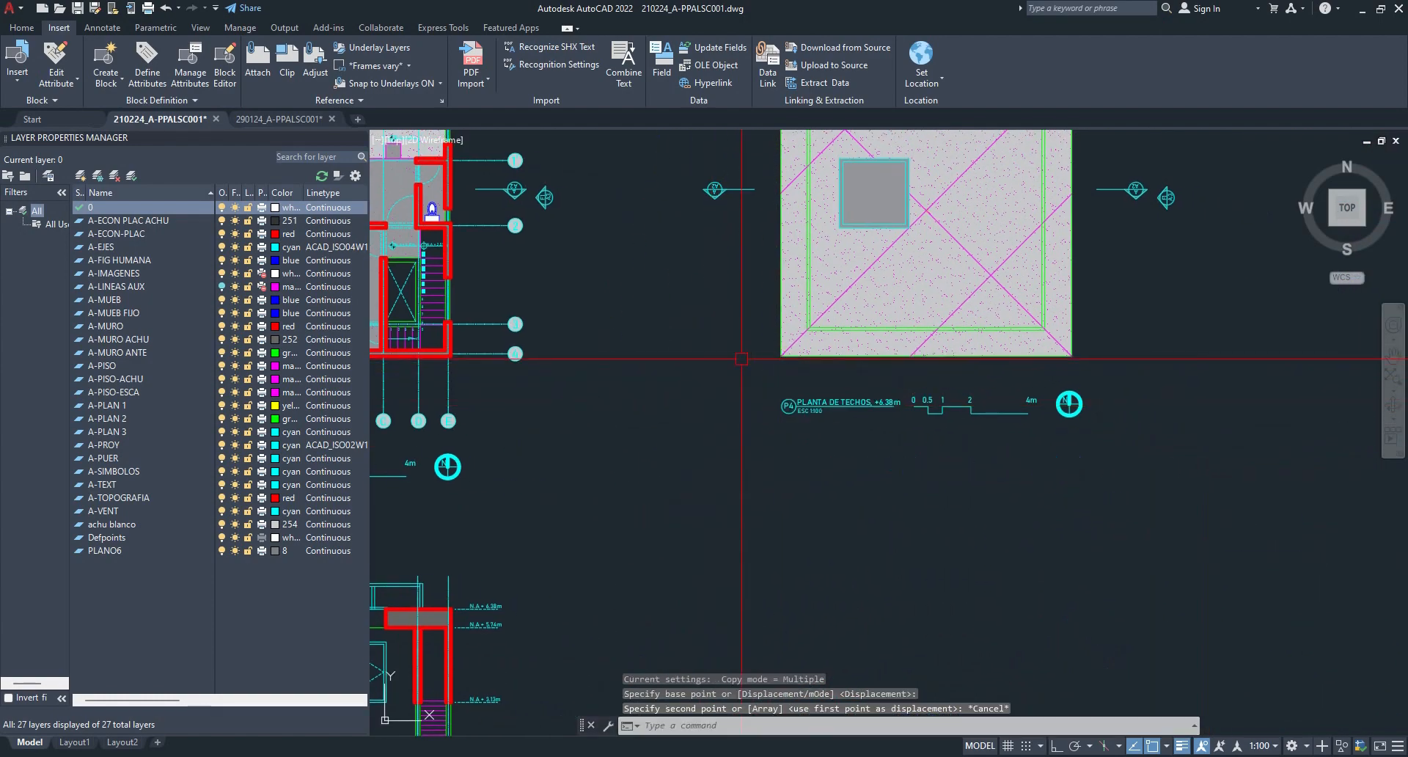
- Examine the plan titles, then the text and graphic scale of the PLANTA DE ACCESO title up close
{"action": "scroll", "coordinate": [780, 357], "scroll_direction": "down", "scroll_amount": 6}
{"action": "scroll", "coordinate": [774, 501], "scroll_direction": "up", "scroll_amount": 5}
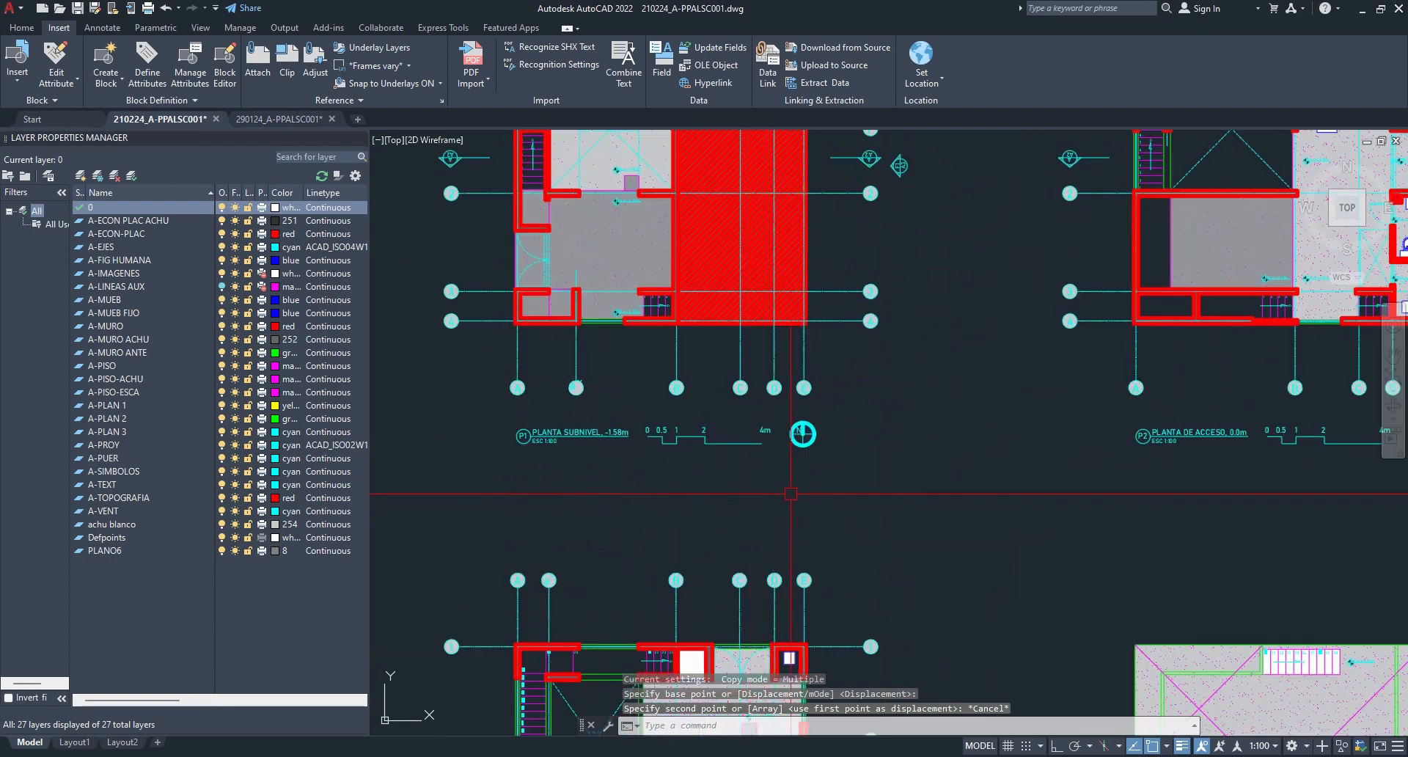
{"action": "scroll", "coordinate": [1121, 418], "scroll_direction": "down", "scroll_amount": 3}
{"action": "scroll", "coordinate": [639, 387], "scroll_direction": "up", "scroll_amount": 5}
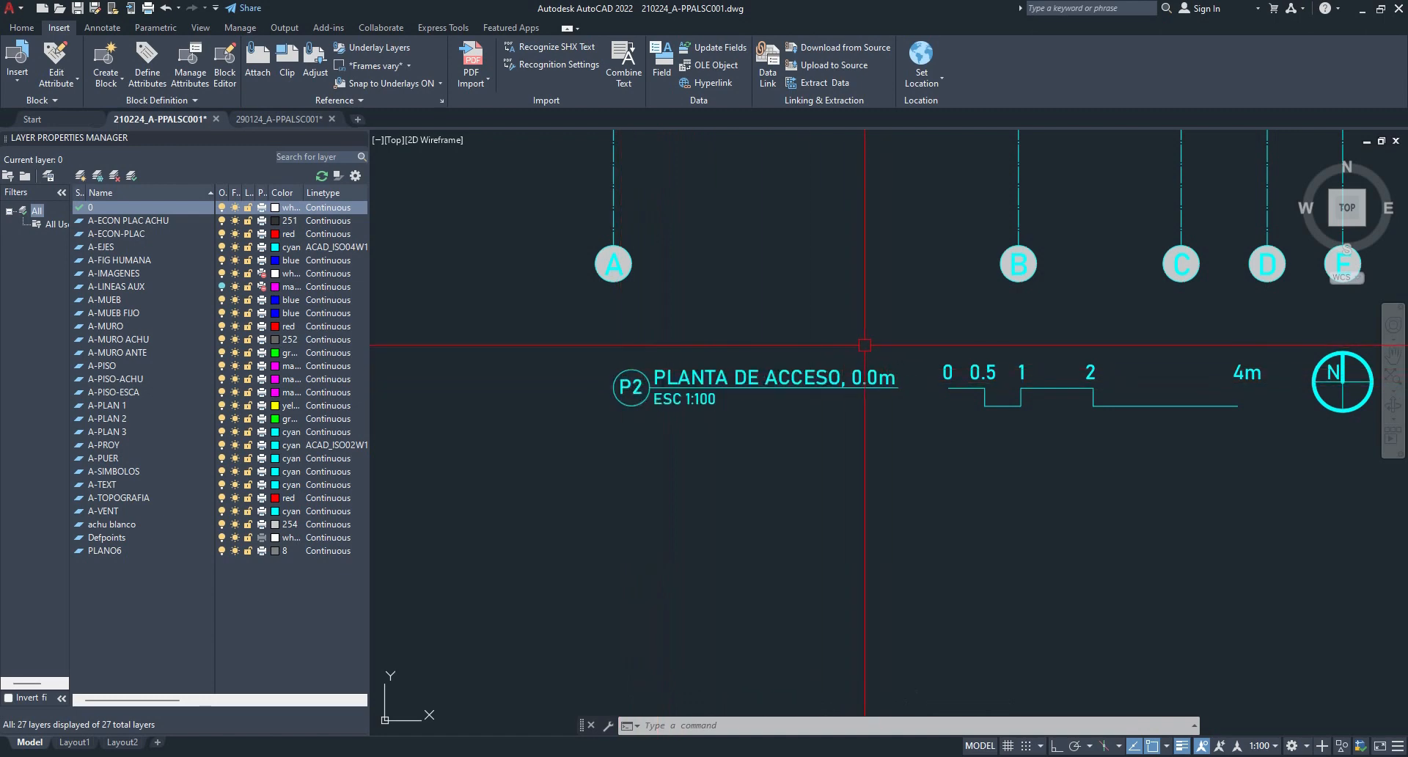
{"action": "left_click", "coordinate": [839, 336]}
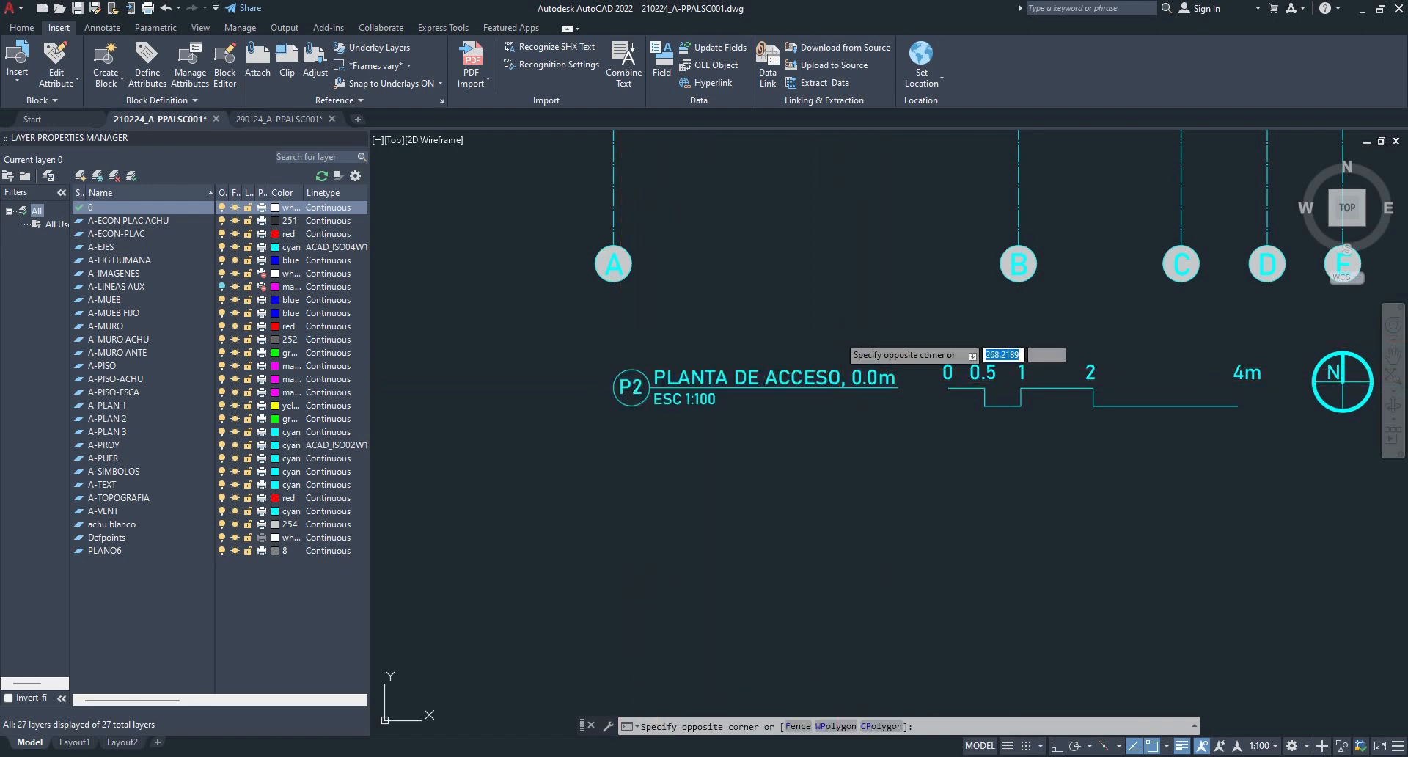
{"action": "left_click", "coordinate": [910, 419]}
{"action": "middle_click_drag", "start_coordinate": [1171, 519], "coordinate": [1005, 541]}
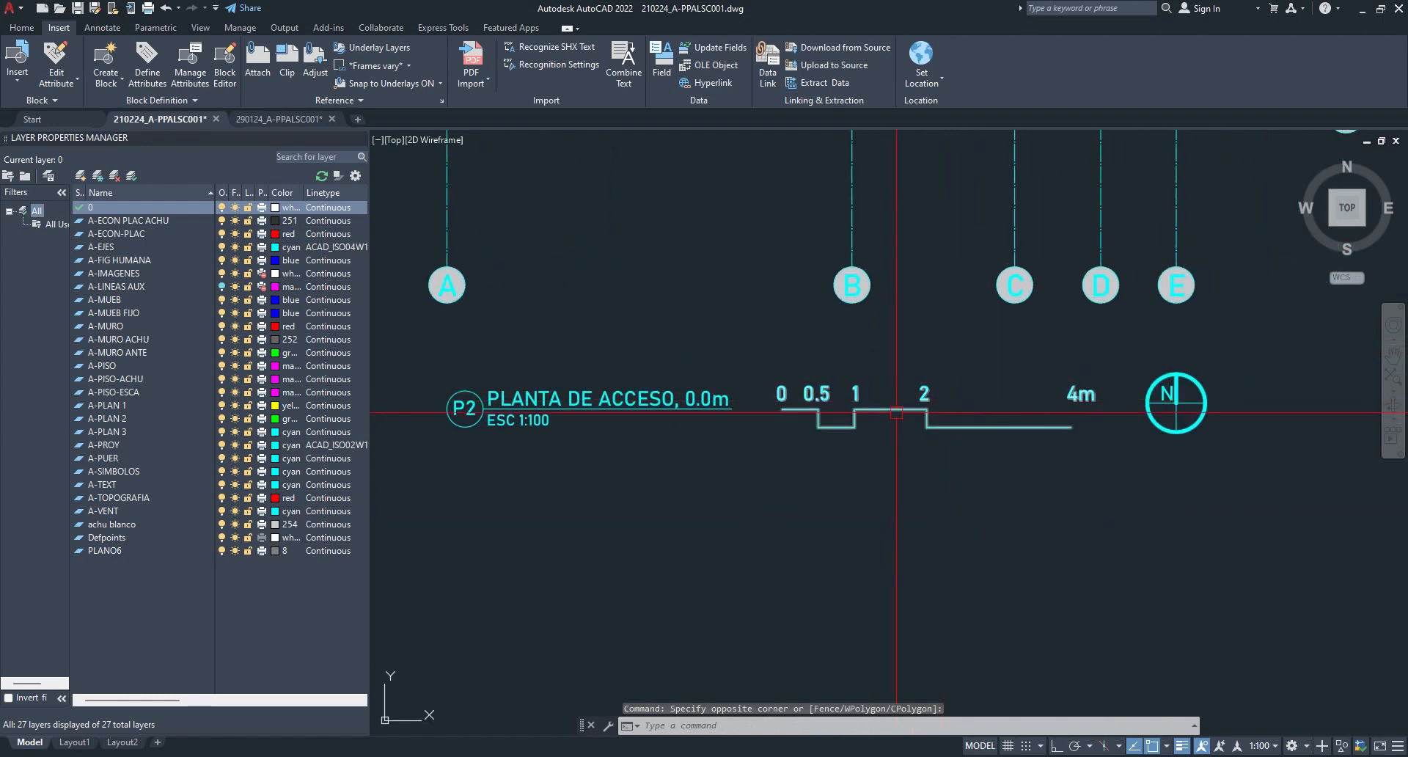
{"action": "scroll", "coordinate": [896, 413], "scroll_direction": "down", "scroll_amount": 3}
{"action": "scroll", "coordinate": [890, 418], "scroll_direction": "up", "scroll_amount": 5}
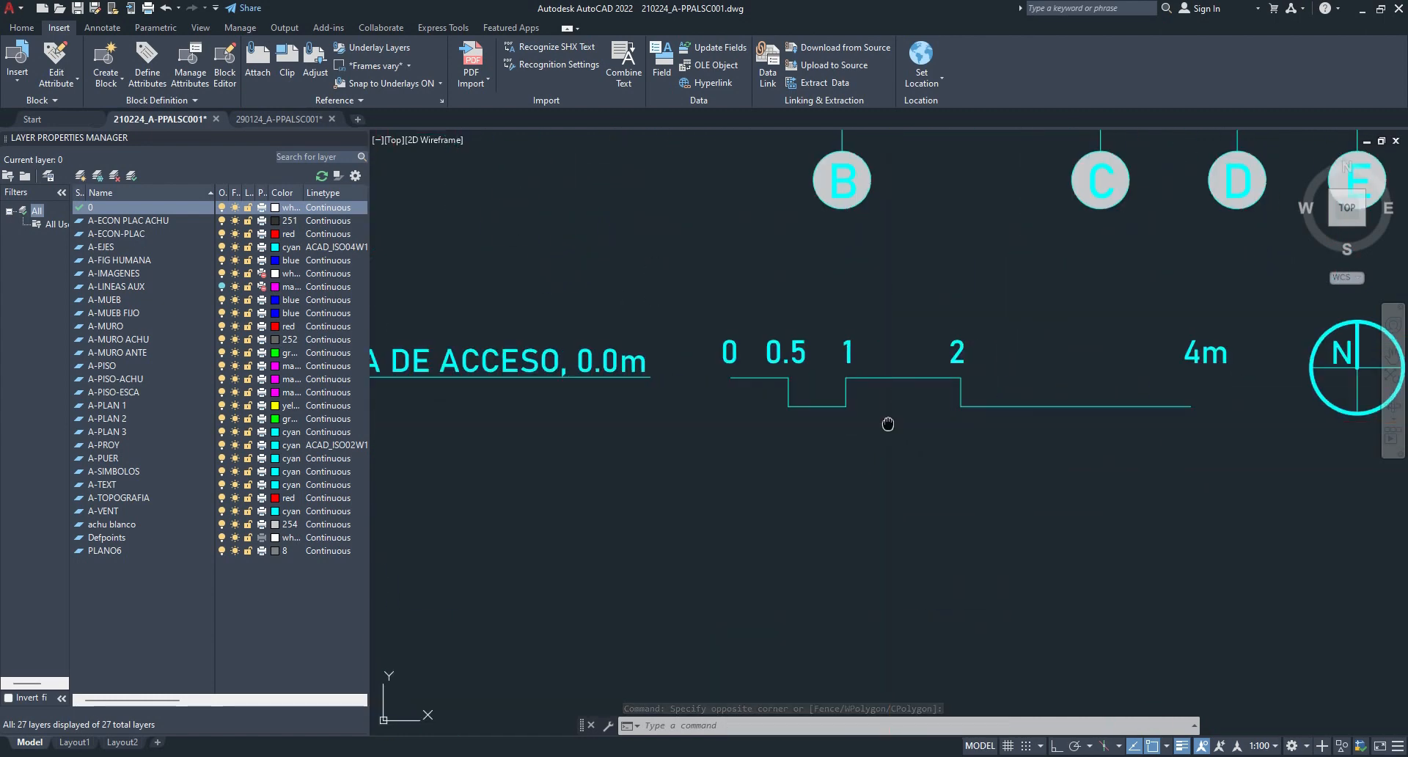
- Measure the access plan's graphic scale from its 0 mark towards its 4m mark
{"action": "type", "text": "dist"}
{"action": "key", "text": "Return"}
{"action": "left_click", "coordinate": [559, 435]}
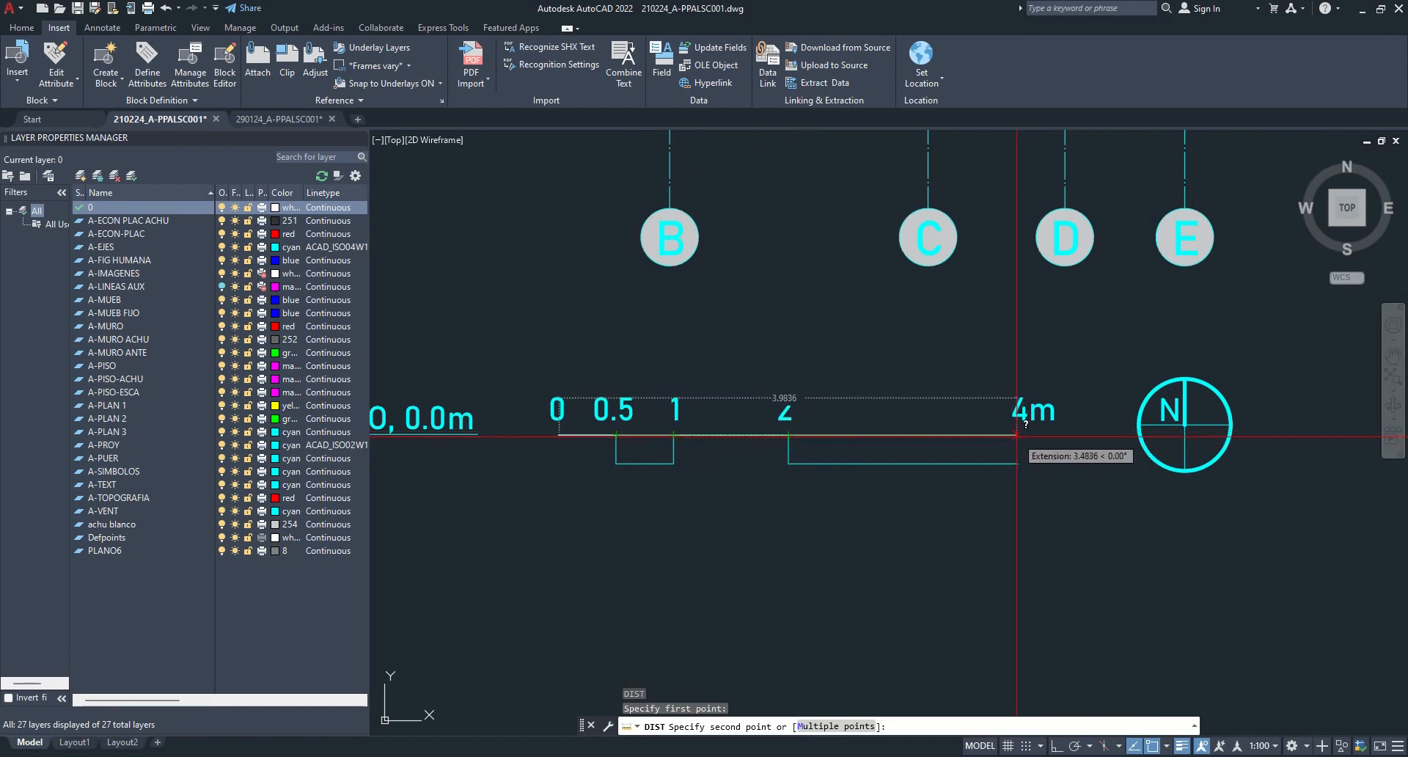
{"action": "key", "text": "Escape"}
- Review the NOMBRE and PL attribute values of the PLANTA SUBNIVEL title block
{"action": "scroll", "coordinate": [1016, 435], "scroll_direction": "down", "scroll_amount": 8}
{"action": "scroll", "coordinate": [561, 433], "scroll_direction": "up", "scroll_amount": 6}
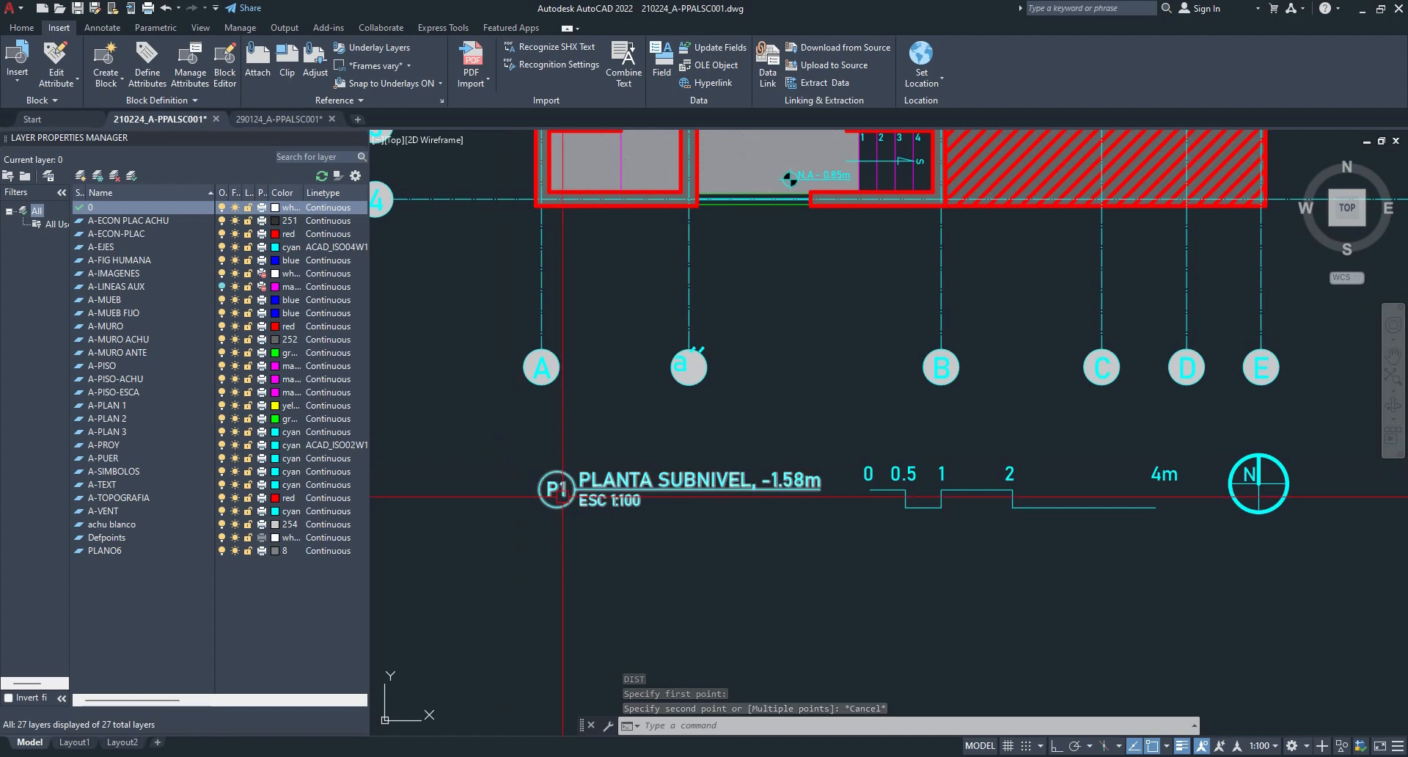
{"action": "left_click", "coordinate": [562, 497]}
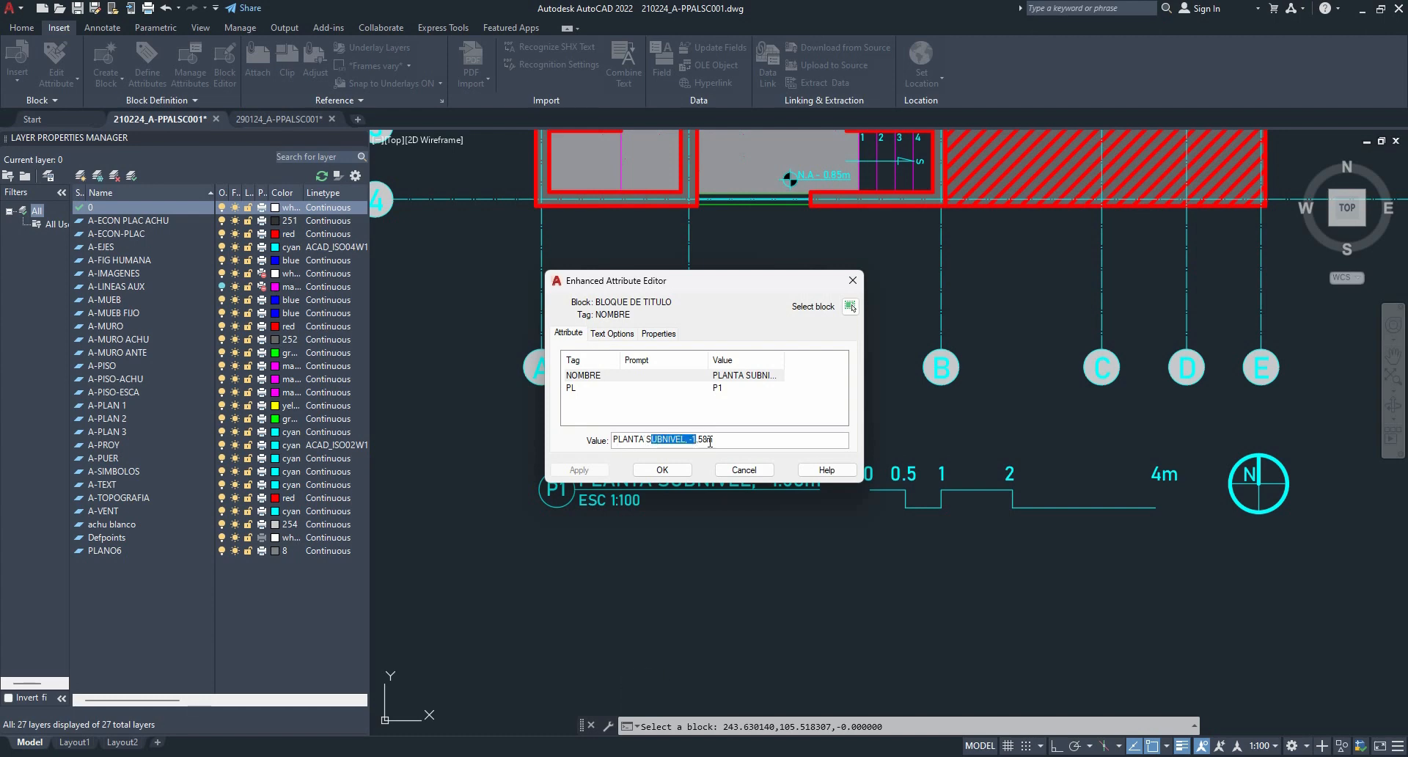
{"action": "left_click", "coordinate": [660, 470]}
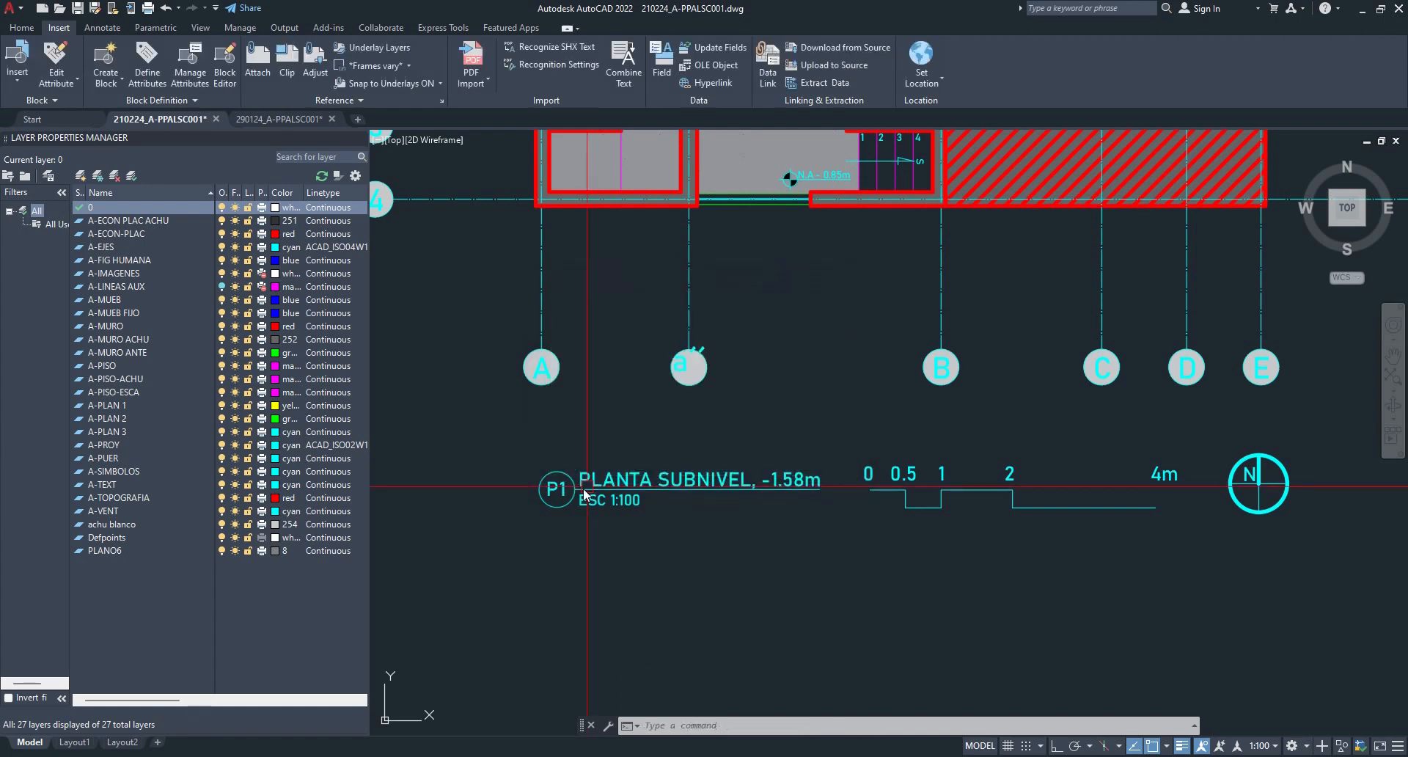
{"action": "double_click", "coordinate": [556, 490]}
{"action": "left_click", "coordinate": [702, 396]}
{"action": "left_click", "coordinate": [631, 443]}
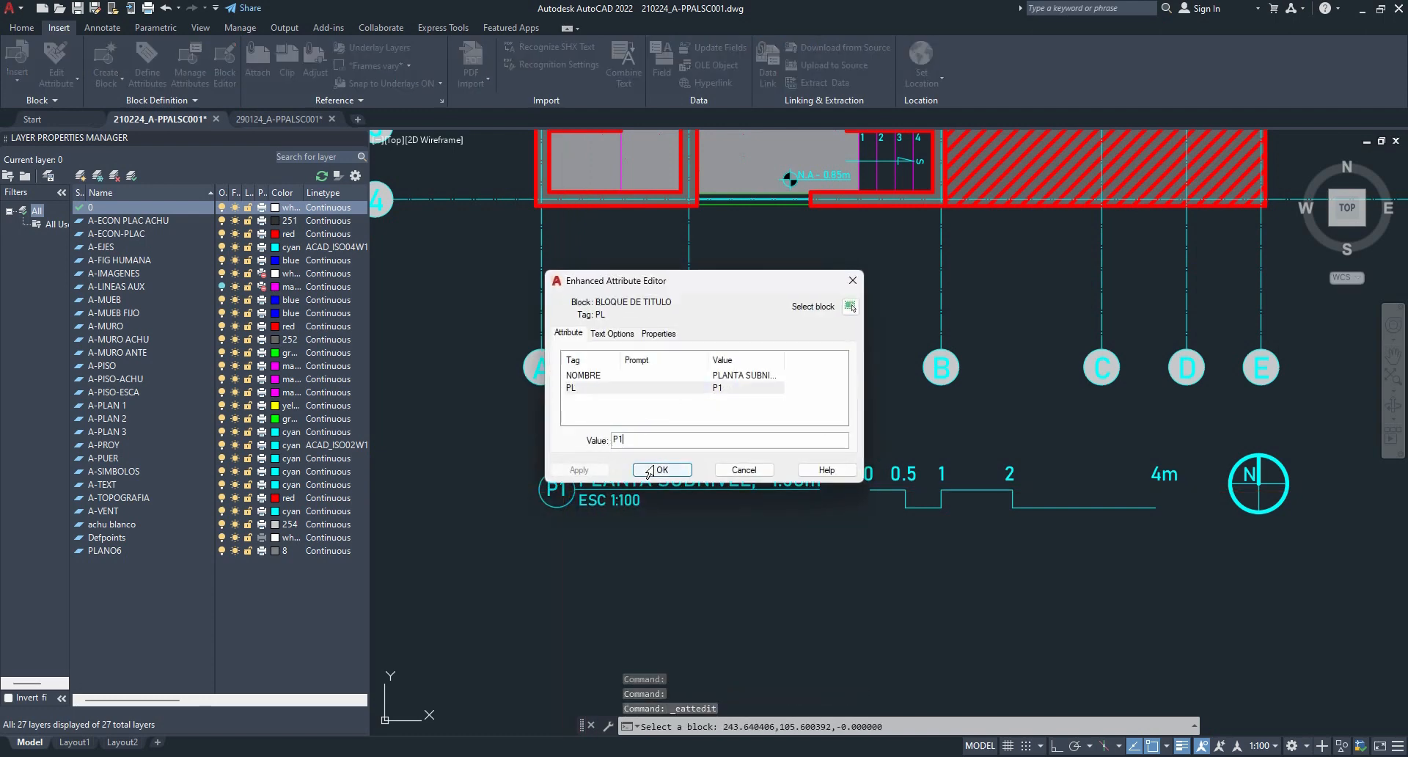
{"action": "left_click", "coordinate": [650, 470]}
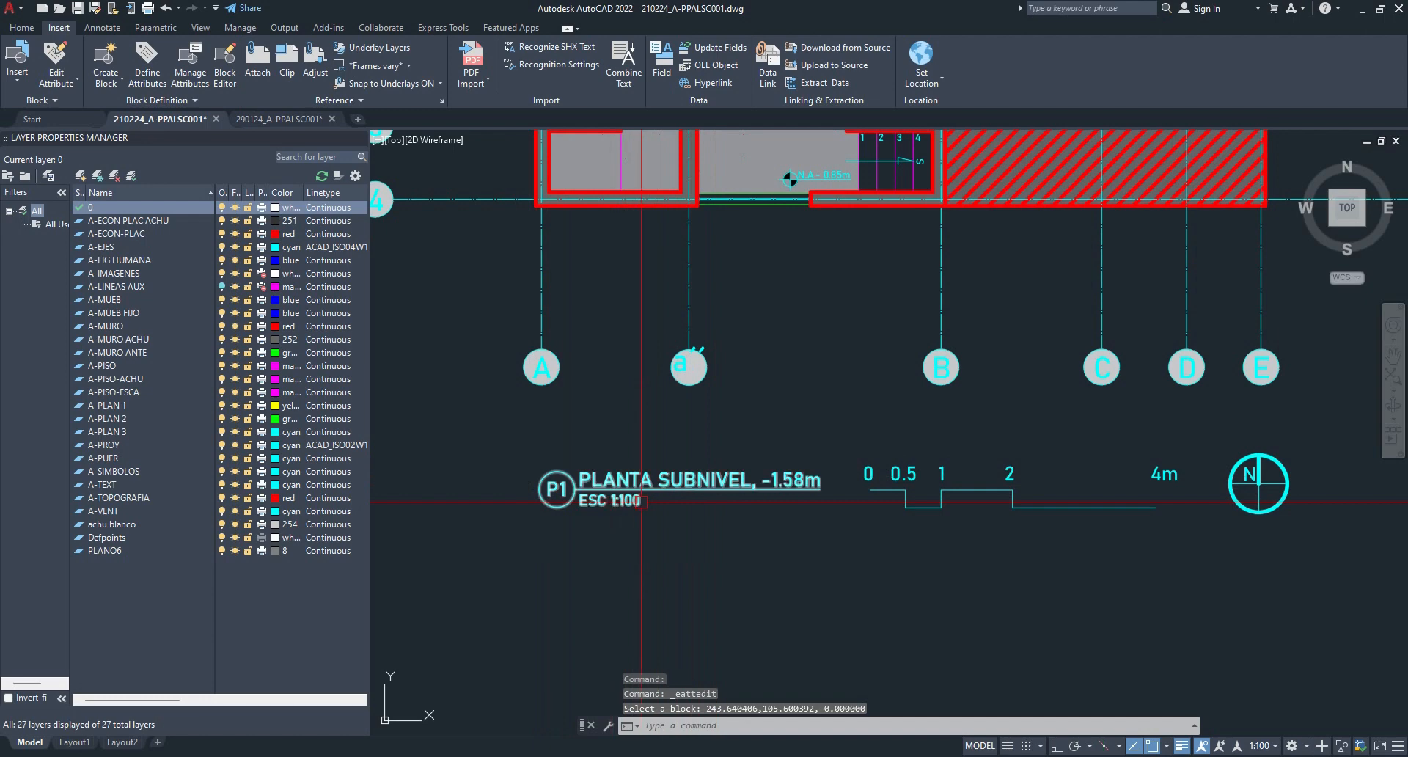
- Check the title, graphic scale and north symbol under the PLANTA SUPERIOR and PLANTA DE TECHOS plans
{"action": "scroll", "coordinate": [1246, 488], "scroll_direction": "down", "scroll_amount": 2}
{"action": "scroll", "coordinate": [1245, 540], "scroll_direction": "down", "scroll_amount": 5}
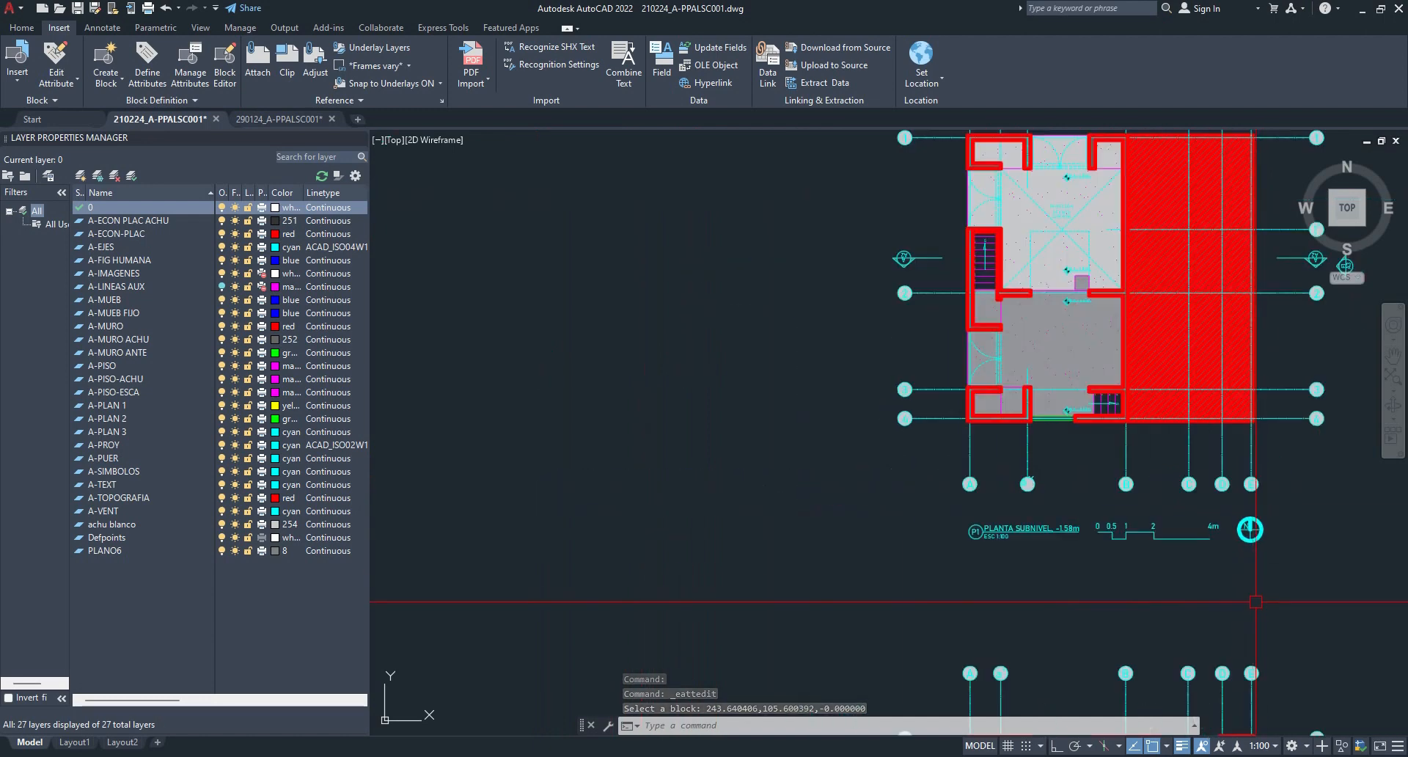
{"action": "middle_click_drag", "start_coordinate": [635, 513], "coordinate": [908, 241]}
{"action": "middle_click_drag", "start_coordinate": [612, 619], "coordinate": [589, 444]}
{"action": "scroll", "coordinate": [579, 517], "scroll_direction": "up", "scroll_amount": 4}
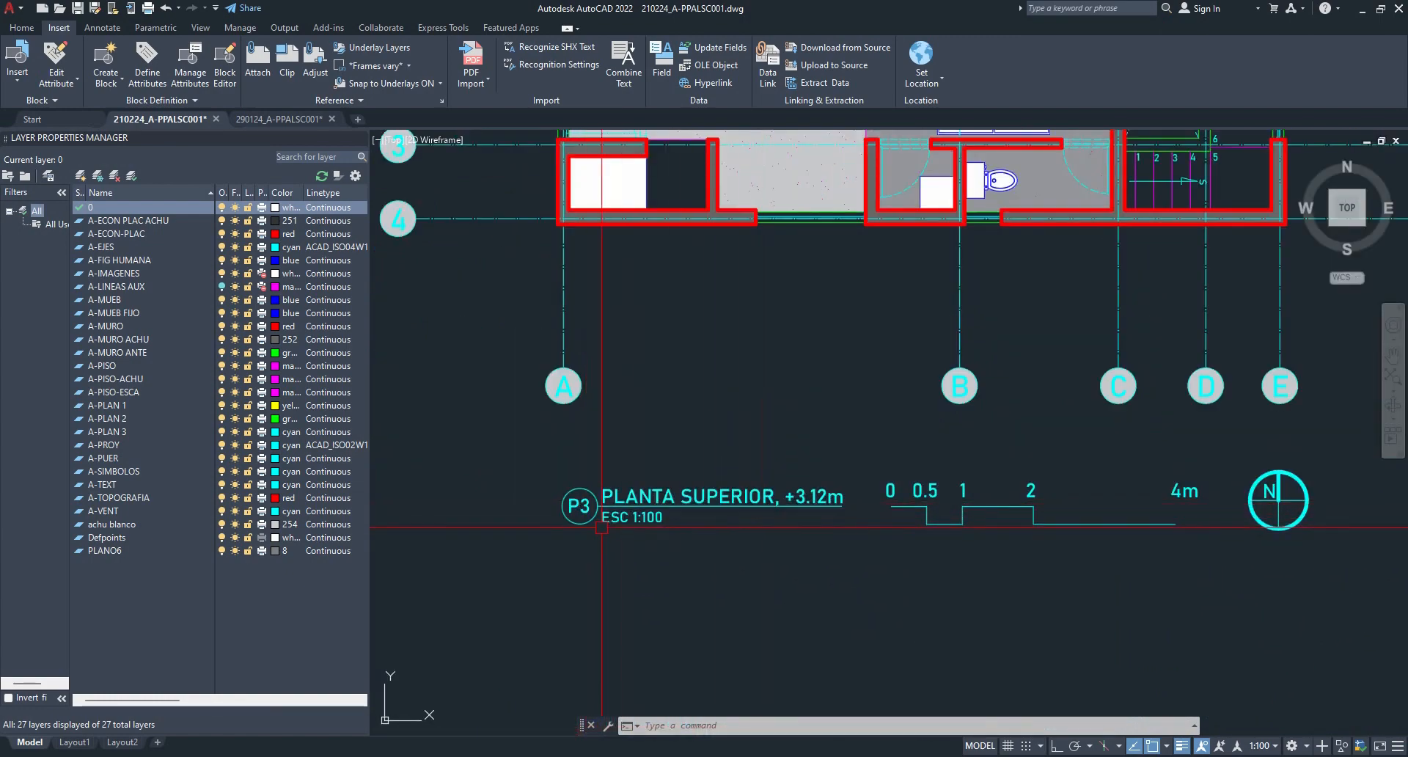
{"action": "scroll", "coordinate": [835, 497], "scroll_direction": "down", "scroll_amount": 4}
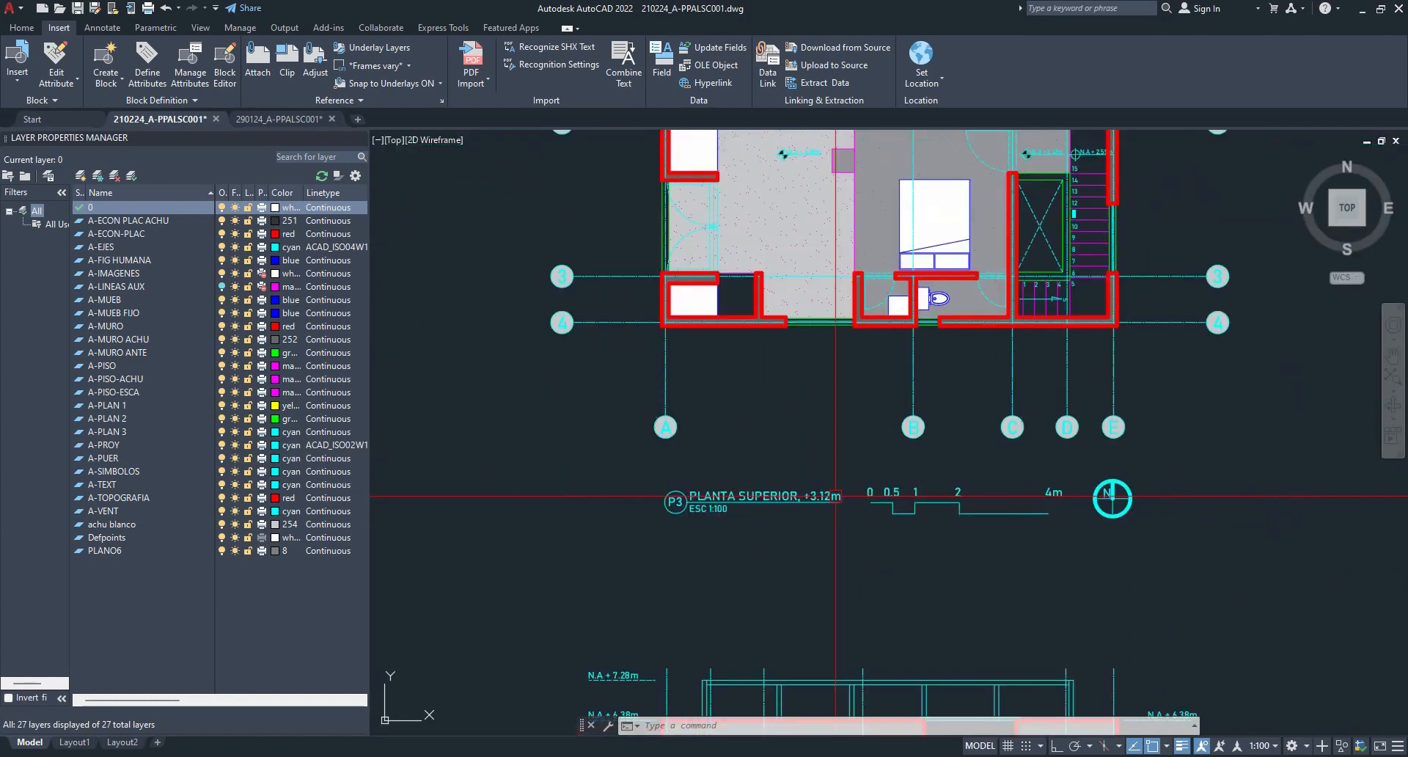
{"action": "middle_click_drag", "start_coordinate": [1196, 464], "coordinate": [594, 516]}
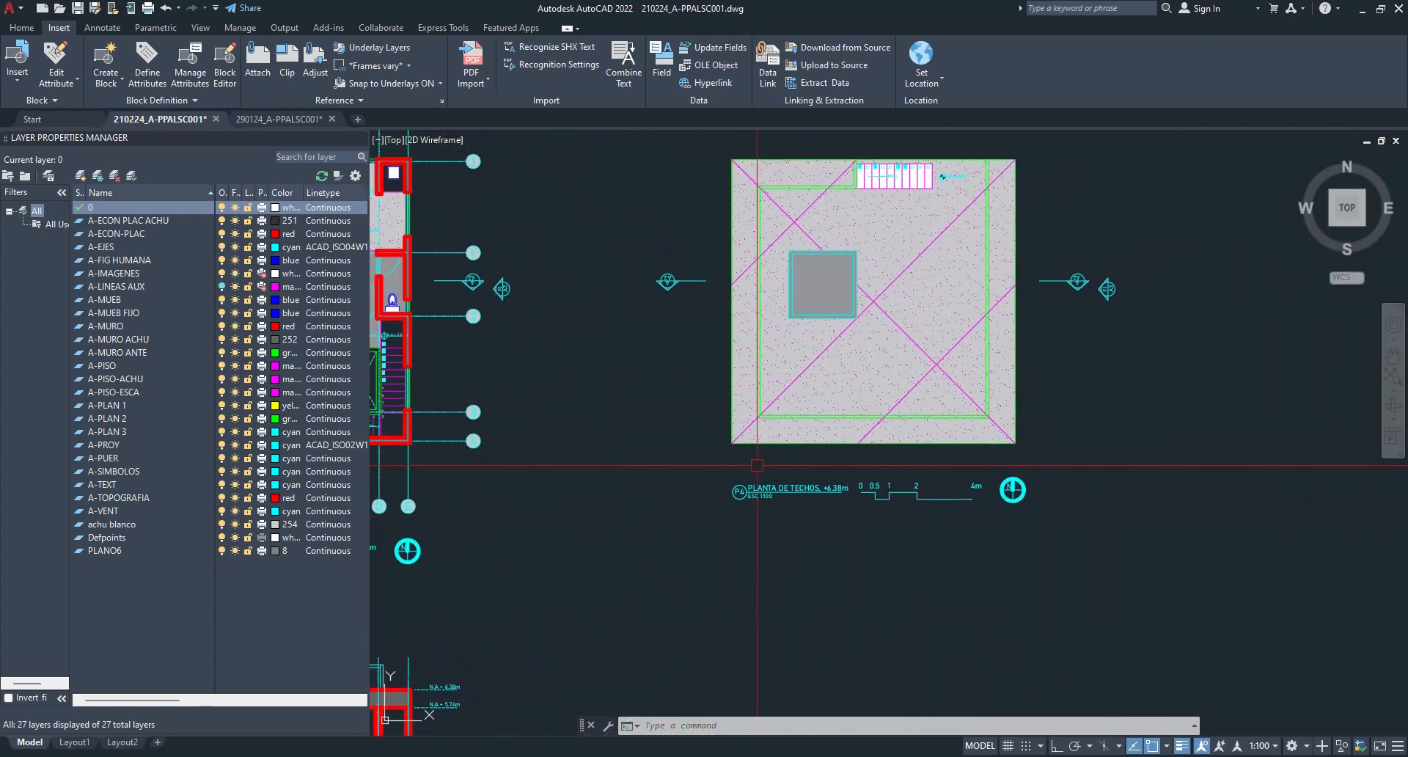
{"action": "scroll", "coordinate": [737, 474], "scroll_direction": "up", "scroll_amount": 2}
{"action": "scroll", "coordinate": [777, 544], "scroll_direction": "down", "scroll_amount": 6}
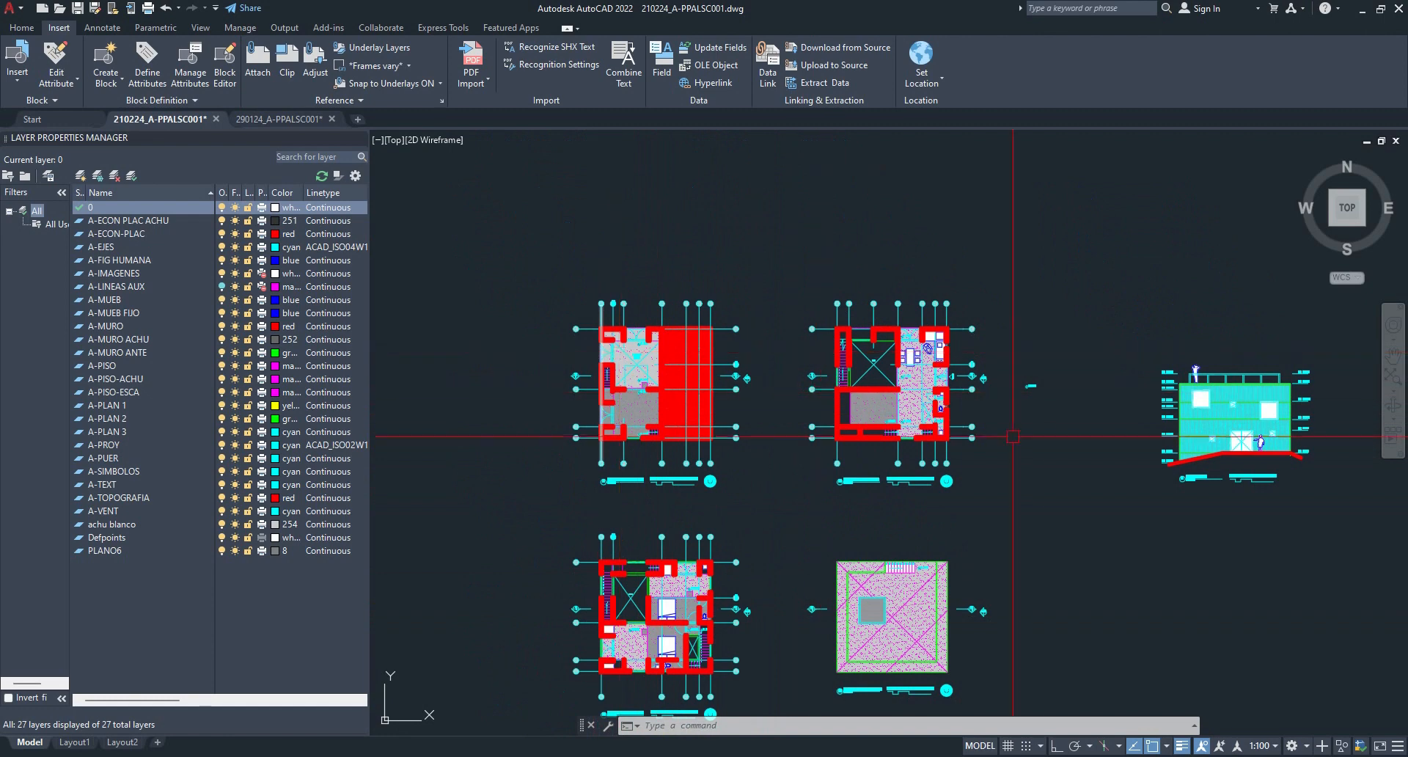
- Examine the access plan's stairs and the stairs of the reference plan in the 290124_A-PPALSC001 drawing
{"action": "scroll", "coordinate": [1013, 437], "scroll_direction": "up", "scroll_amount": 7}
{"action": "mouse_move", "coordinate": [471, 509]}
{"action": "middle_mouse_down"}
{"action": "mouse_move", "coordinate": [833, 478]}
{"action": "mouse_move", "coordinate": [808, 465]}
{"action": "mouse_move", "coordinate": [867, 525]}
{"action": "mouse_move", "coordinate": [847, 501]}
{"action": "middle_mouse_up"}
{"action": "scroll", "coordinate": [777, 513], "scroll_direction": "up", "scroll_amount": 3}
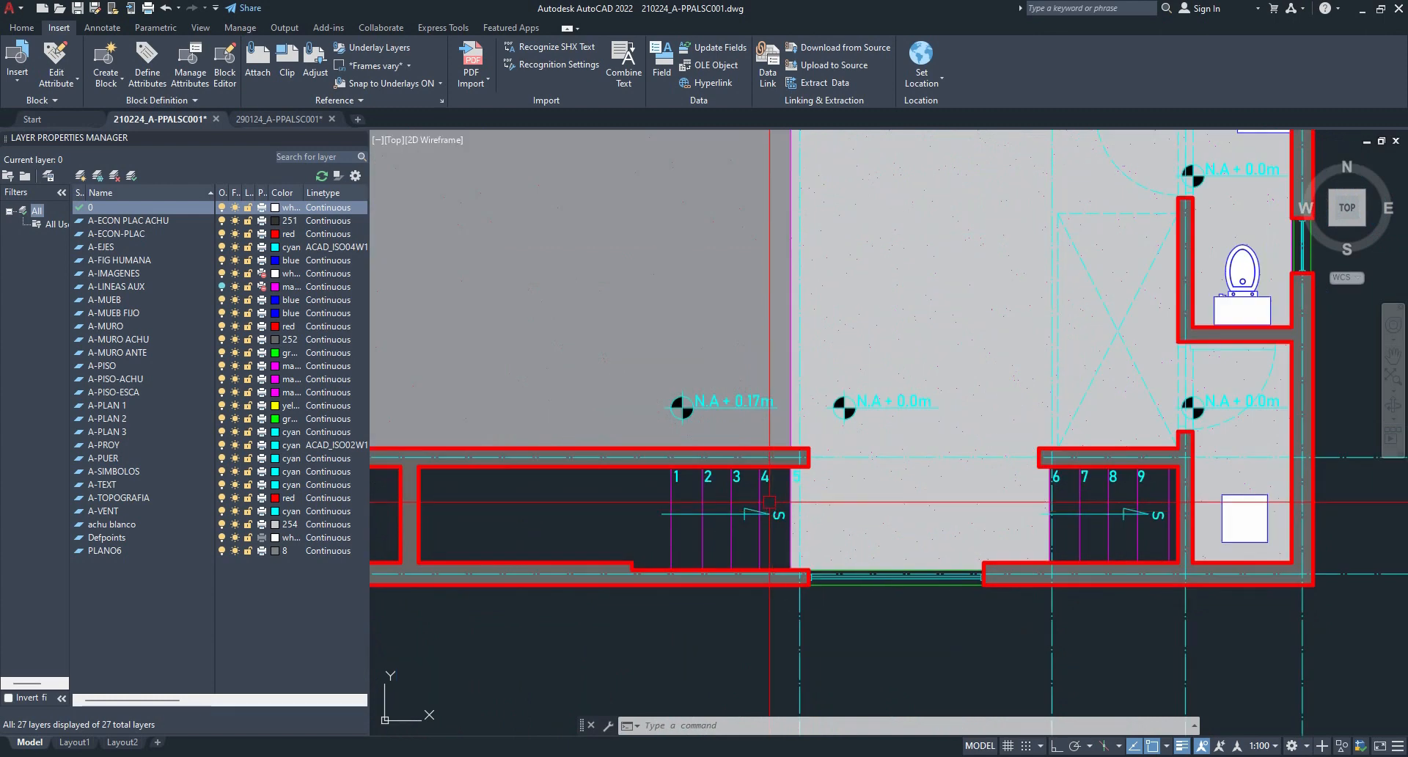
{"action": "left_click", "coordinate": [270, 119]}
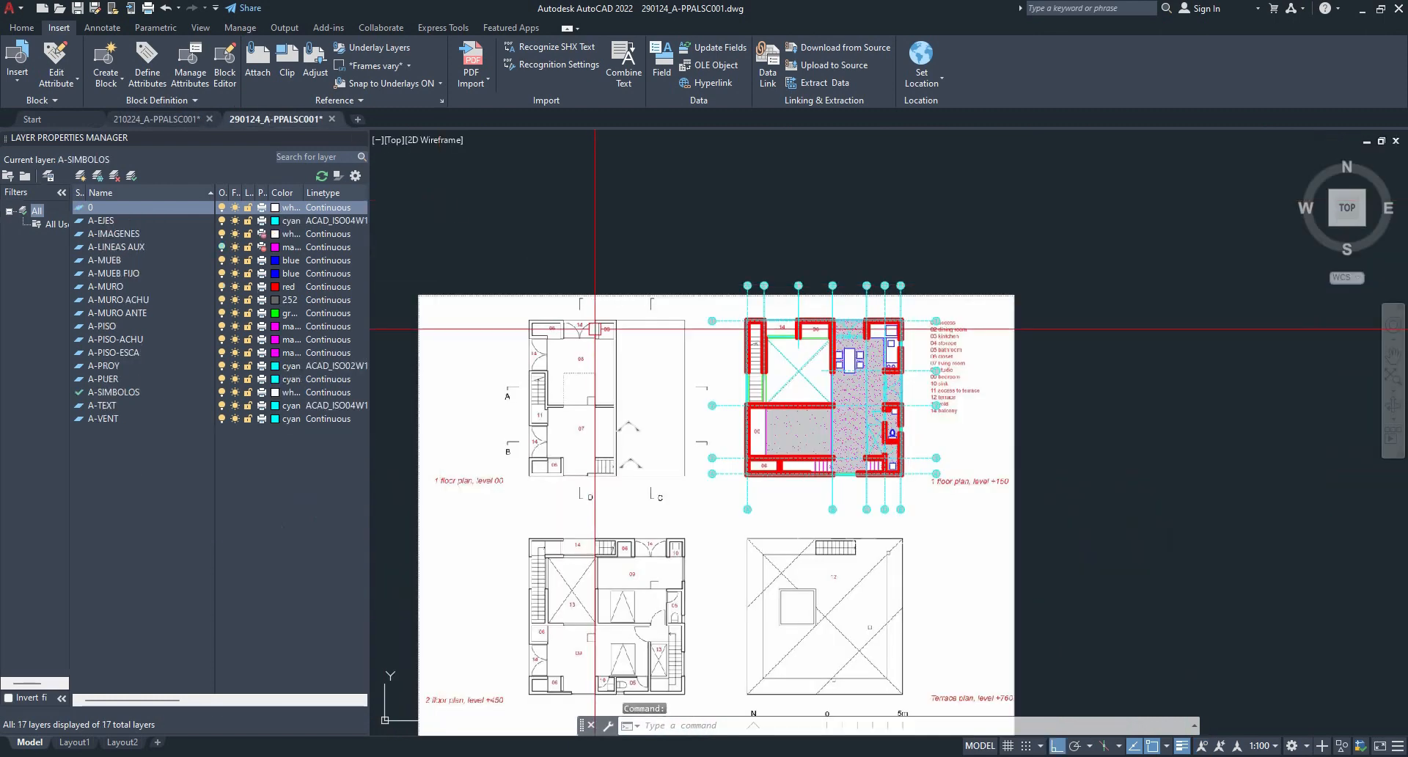
{"action": "scroll", "coordinate": [697, 509], "scroll_direction": "up", "scroll_amount": 8}
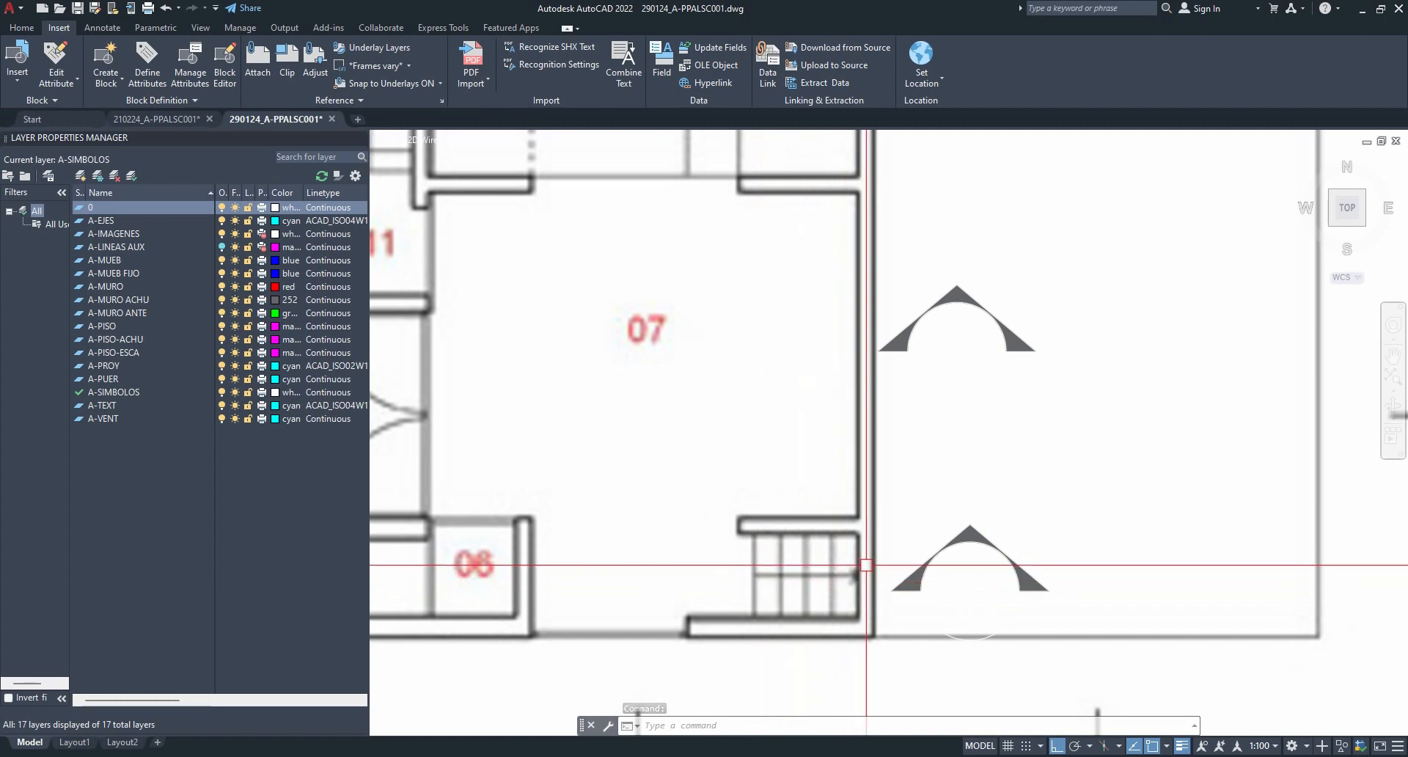
{"action": "left_click", "coordinate": [173, 114]}
- Paste a copy of the stair direction arrow block below the access plan's lower wall and explode it
{"action": "scroll", "coordinate": [704, 517], "scroll_direction": "up", "scroll_amount": 2}
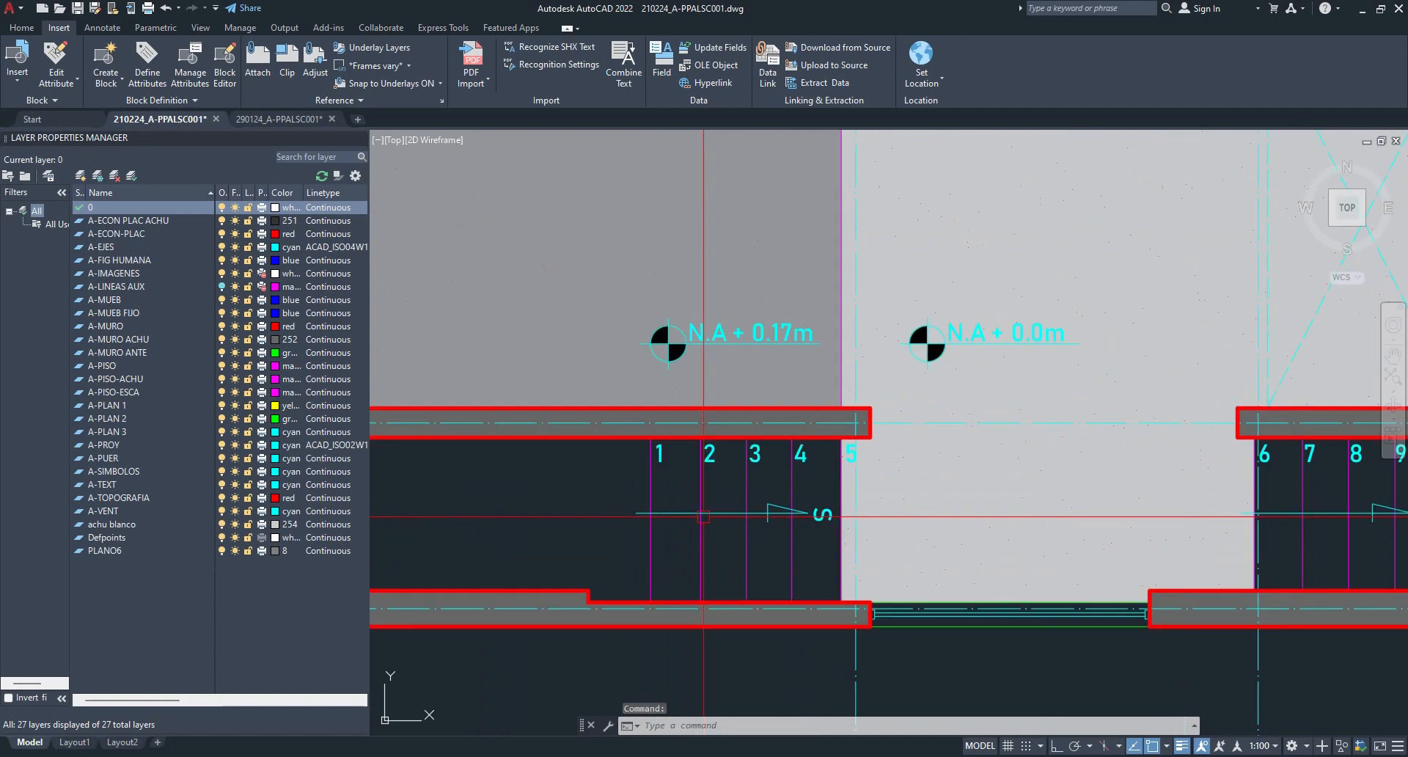
{"action": "left_click", "coordinate": [660, 469]}
{"action": "middle_click_drag", "start_coordinate": [662, 493], "coordinate": [640, 376]}
{"action": "key", "text": "ctrl+v"}
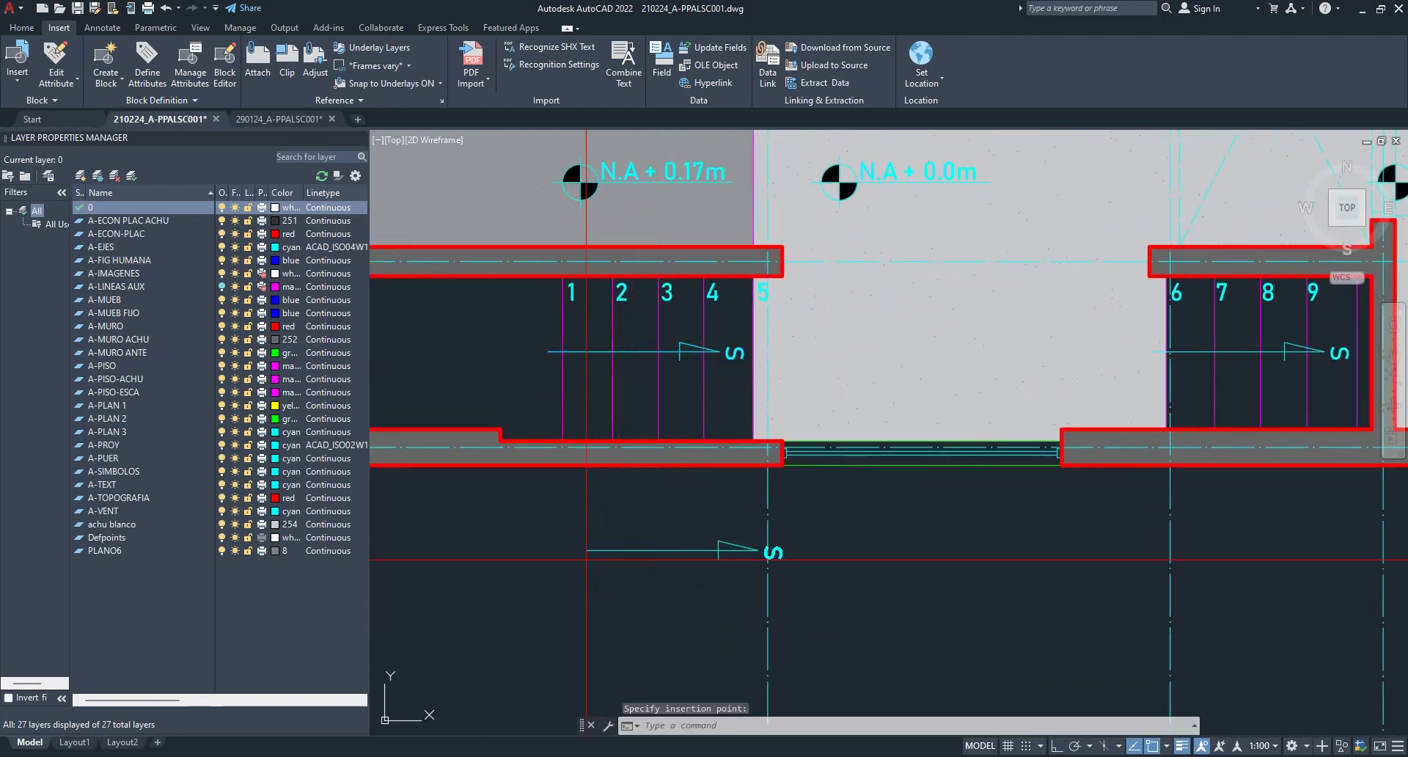
{"action": "left_click", "coordinate": [640, 555]}
{"action": "key", "text": "Return"}
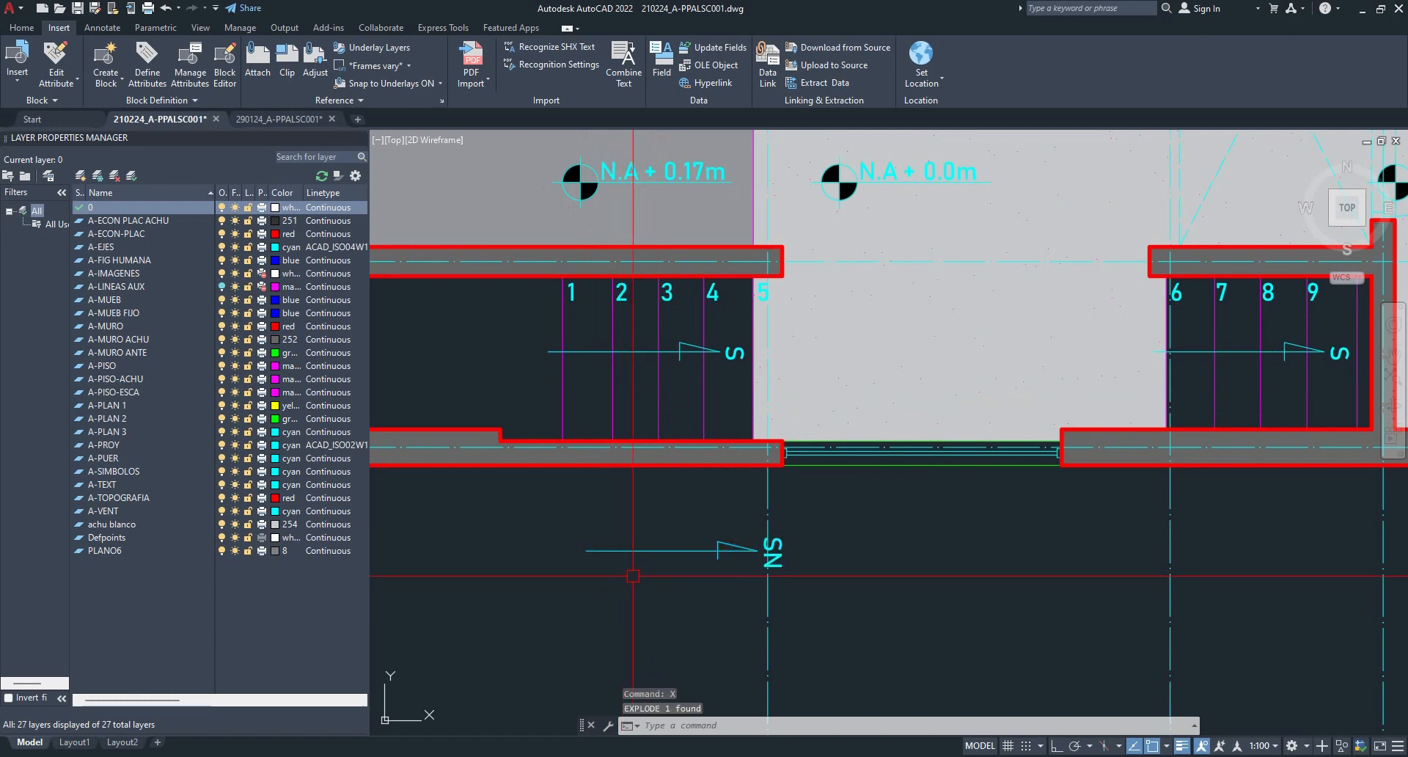
- Select the line and arrowhead of the exploded arrow to inspect its geometry
{"action": "left_click", "coordinate": [642, 543]}
{"action": "left_click", "coordinate": [716, 582]}
{"action": "left_click", "coordinate": [721, 572]}
{"action": "left_click", "coordinate": [661, 518]}
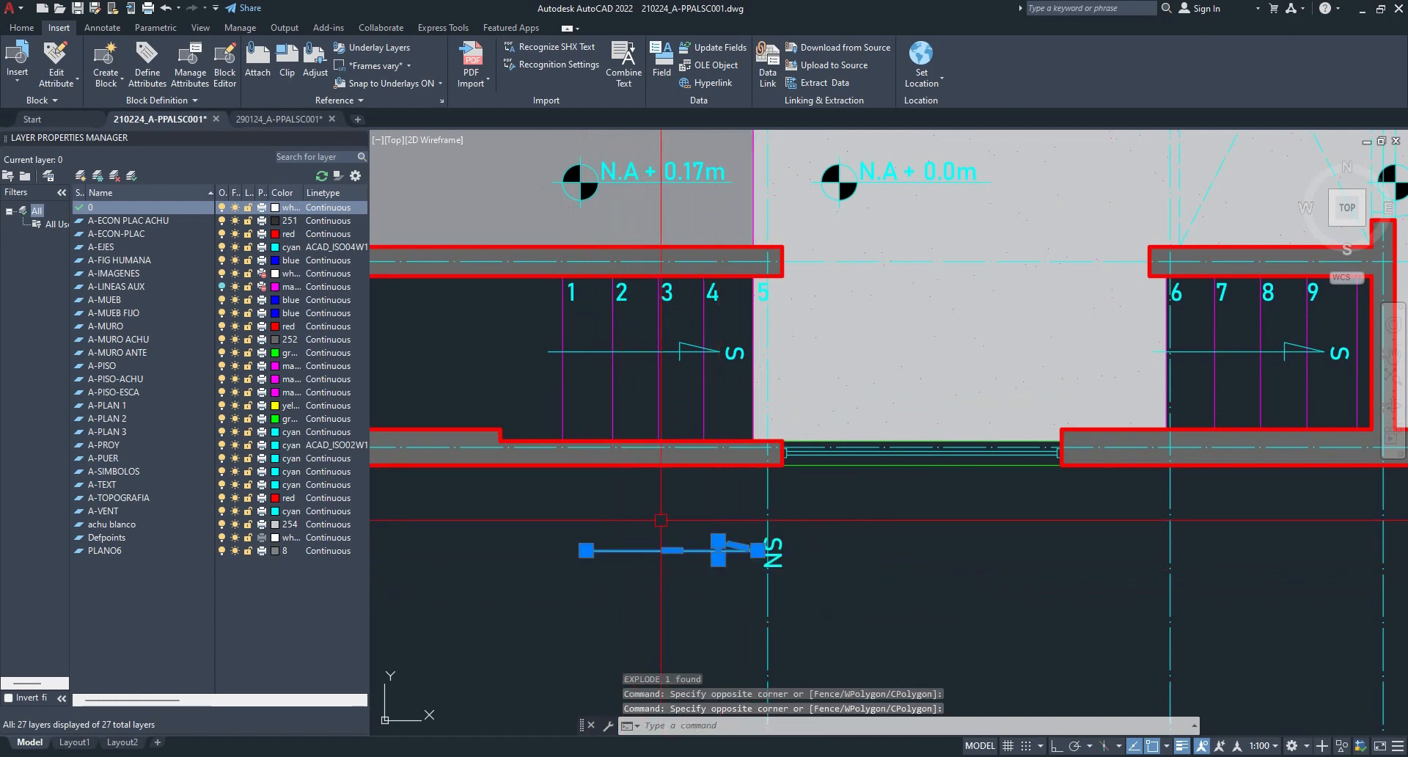
{"action": "scroll", "coordinate": [694, 524], "scroll_direction": "up", "scroll_amount": 2}
{"action": "key", "text": "Escape"}
- Review the tag, prompt and default fields of the exploded arrow's SN attribute definition
{"action": "left_click", "coordinate": [834, 567]}
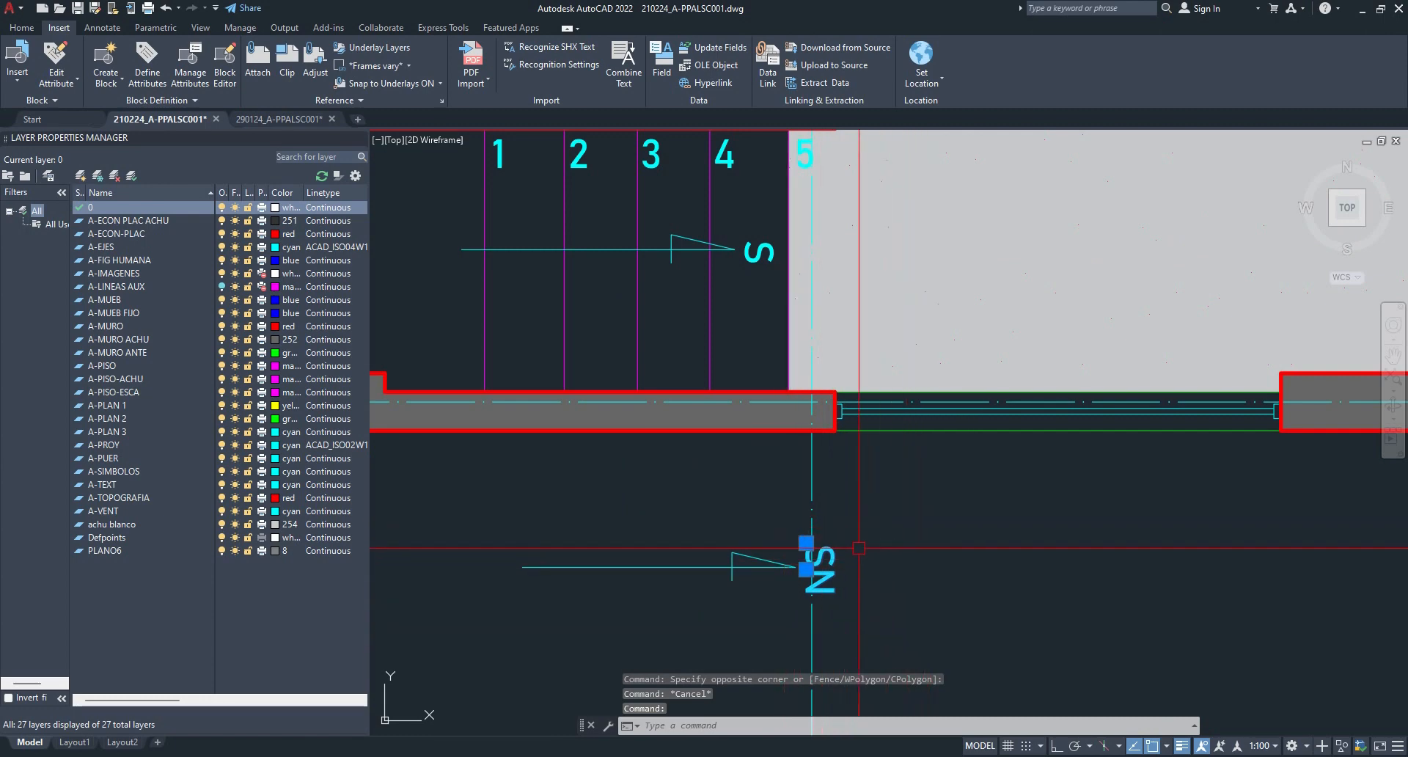
{"action": "double_click", "coordinate": [804, 554]}
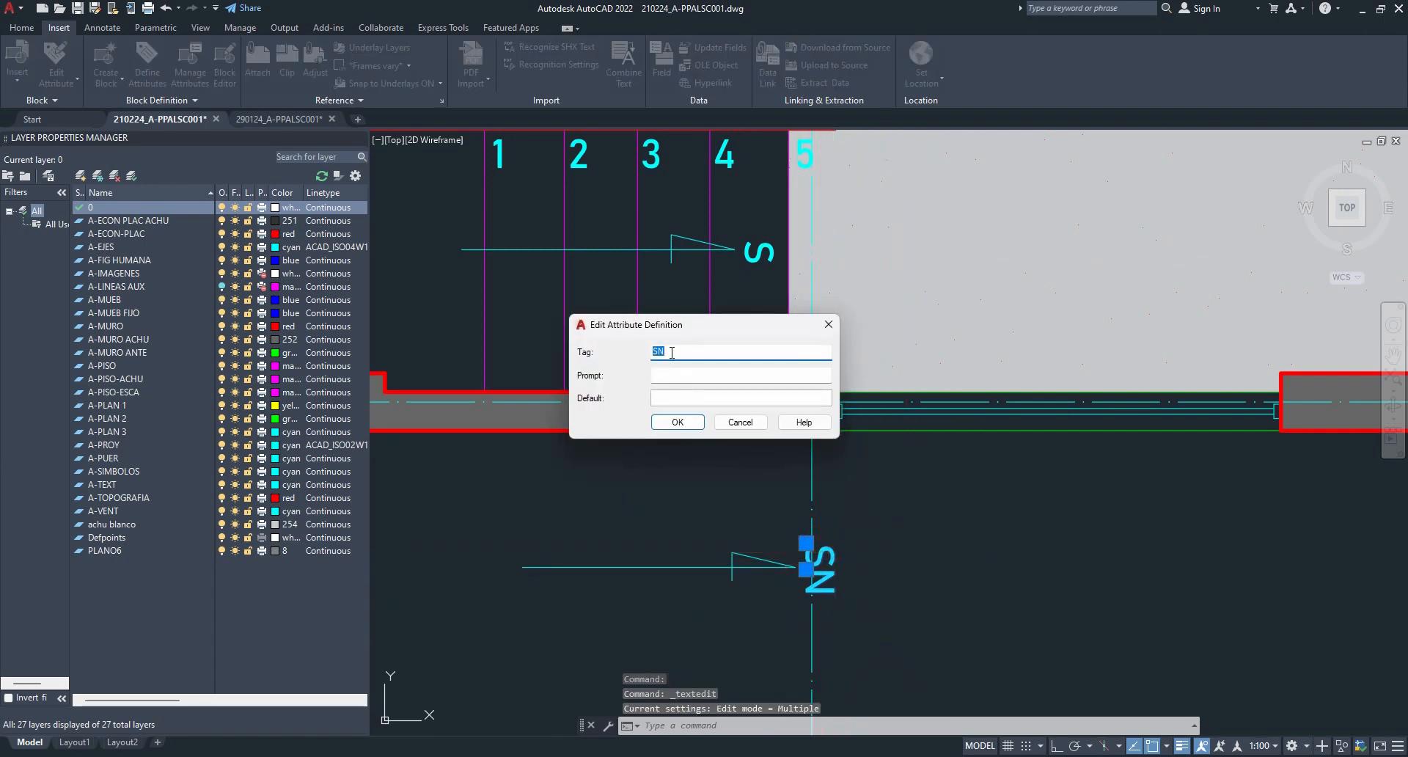
{"action": "left_click", "coordinate": [750, 420]}
{"action": "key", "text": "Escape"}
{"action": "key", "text": "space"}
{"action": "key", "text": "Escape"}
- Review the SN attribute of the FLECHA block on the stair with steps 1 to 5, and check its insertion point
{"action": "double_click", "coordinate": [727, 248]}
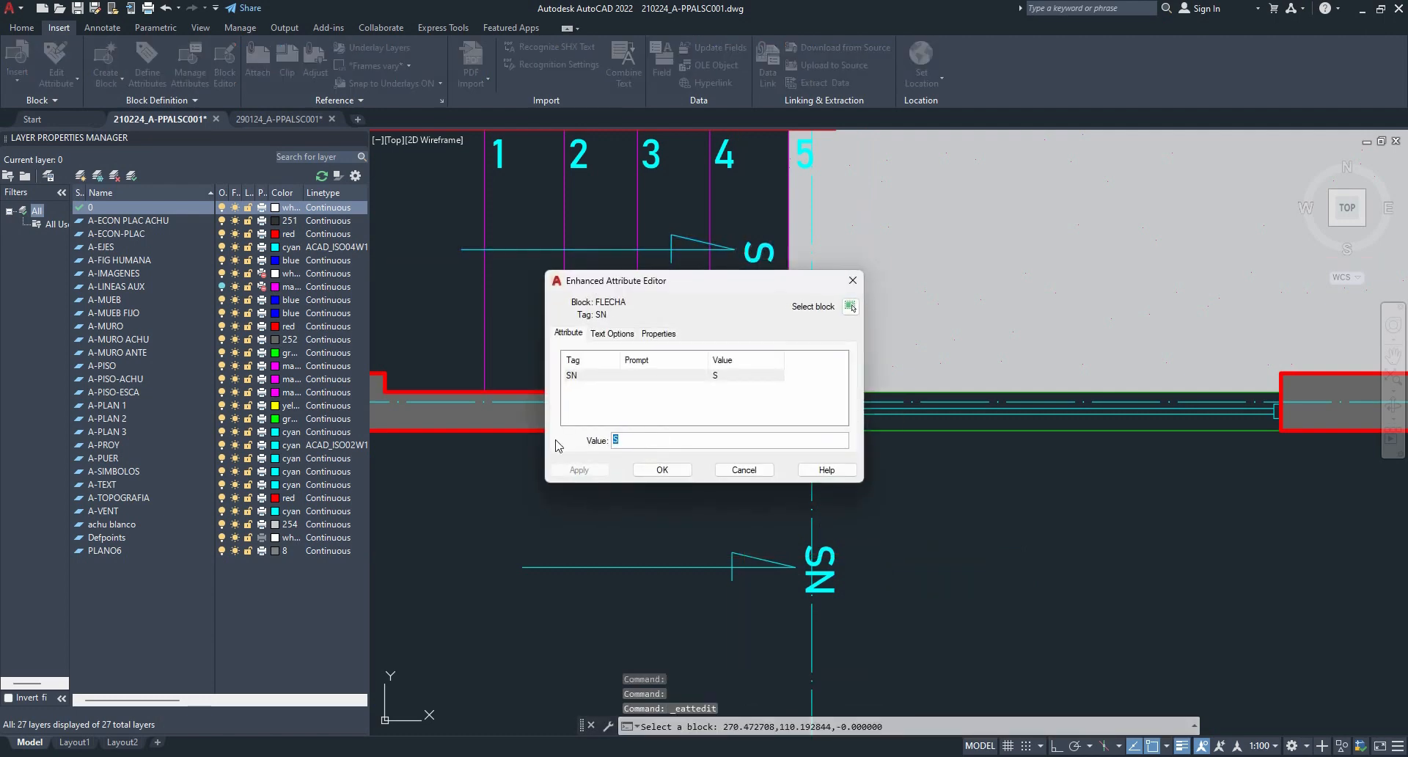
{"action": "key", "text": "Escape"}
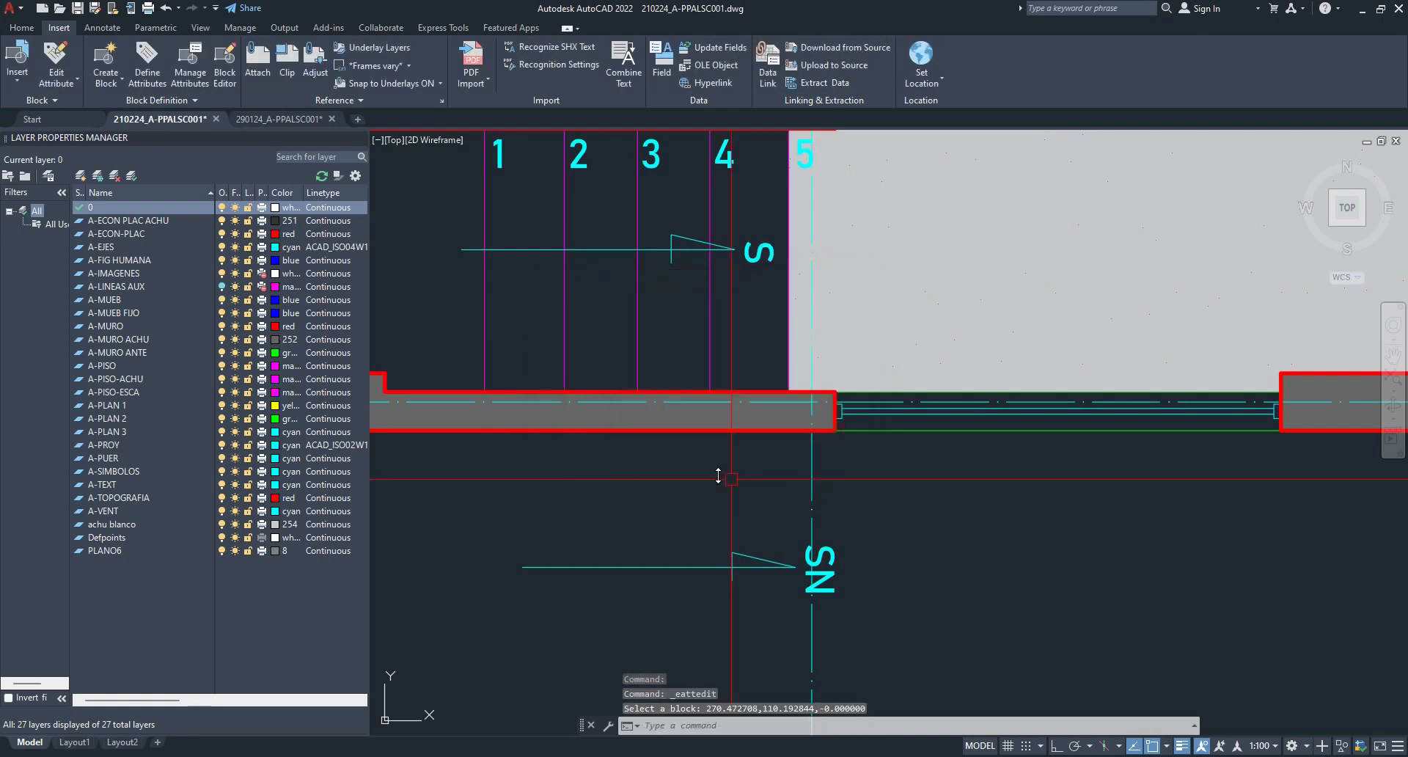
{"action": "middle_click_drag", "start_coordinate": [652, 365], "coordinate": [738, 566]}
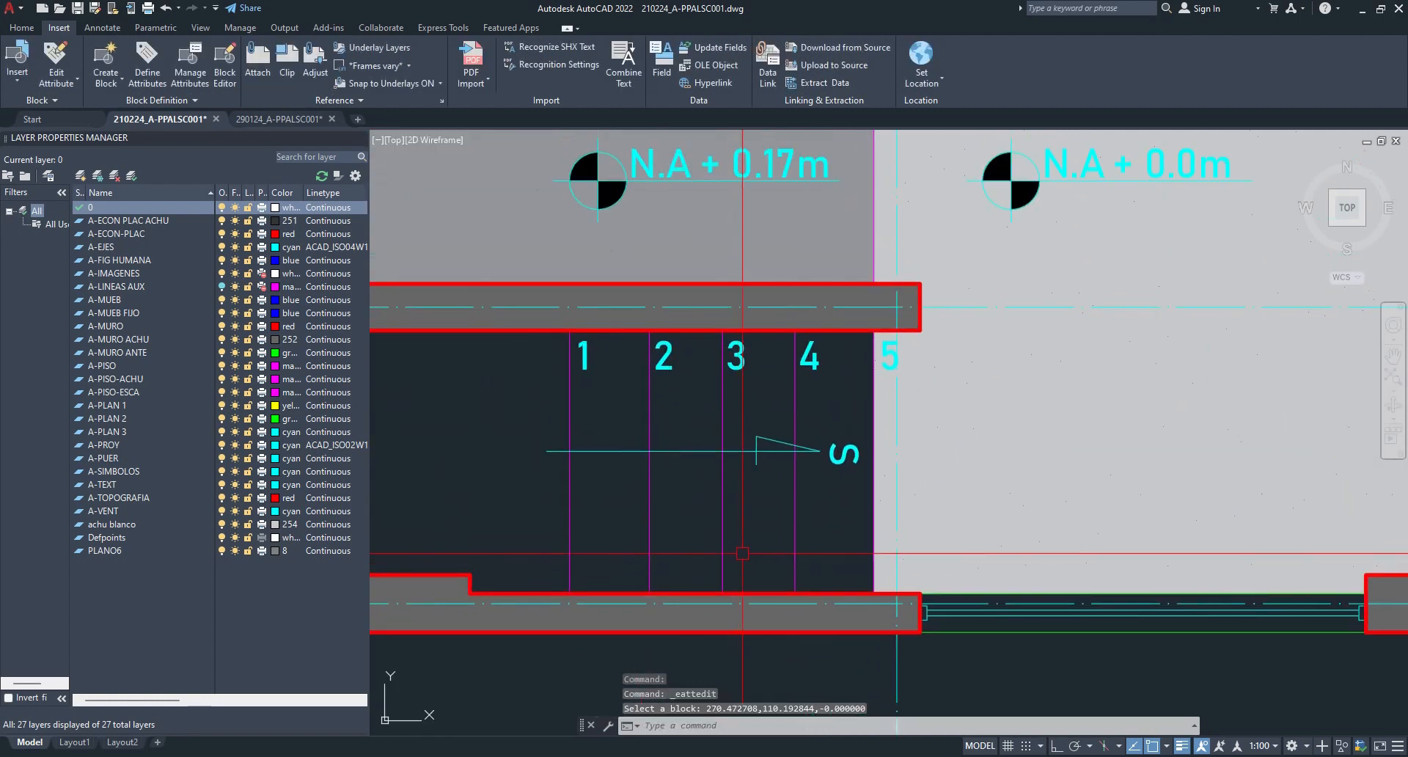
{"action": "left_click", "coordinate": [740, 451]}
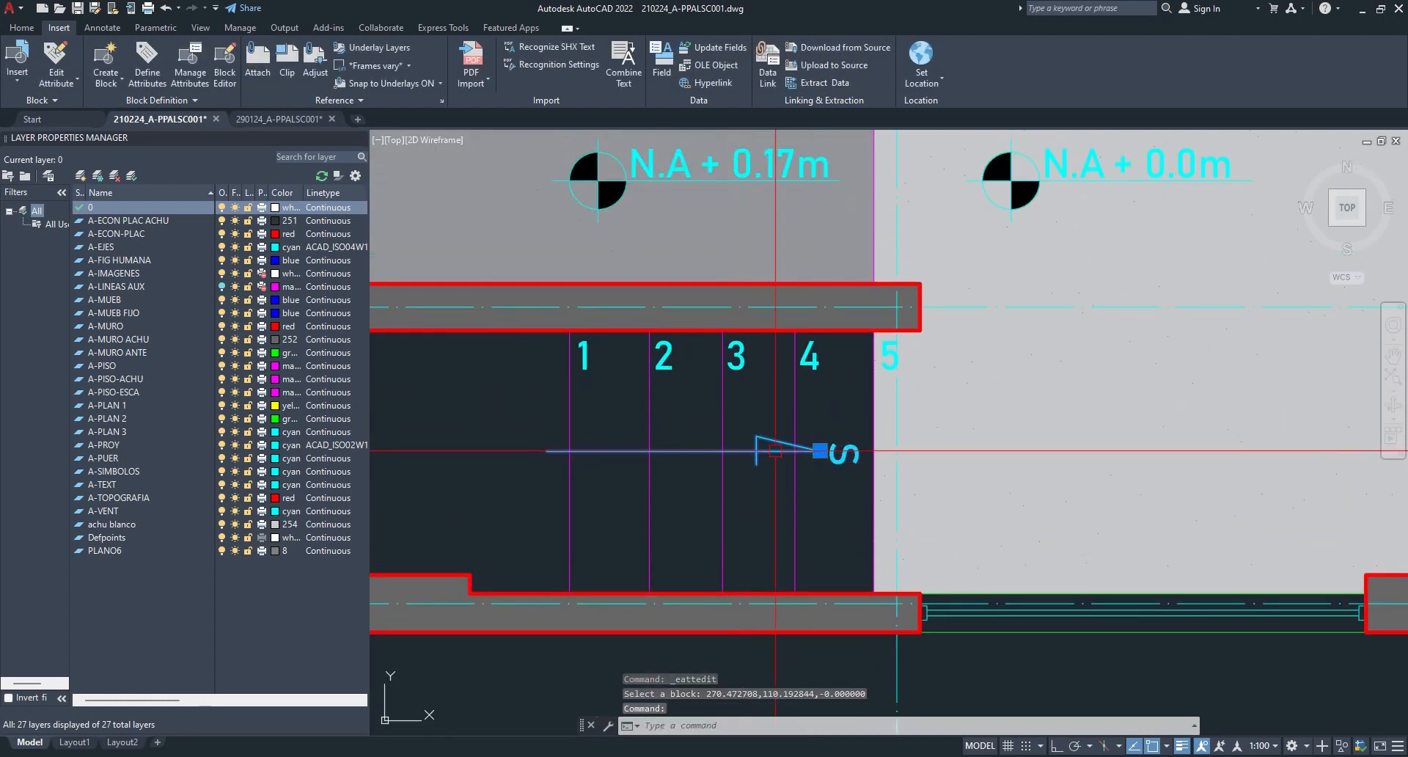
{"action": "key", "text": "Escape"}
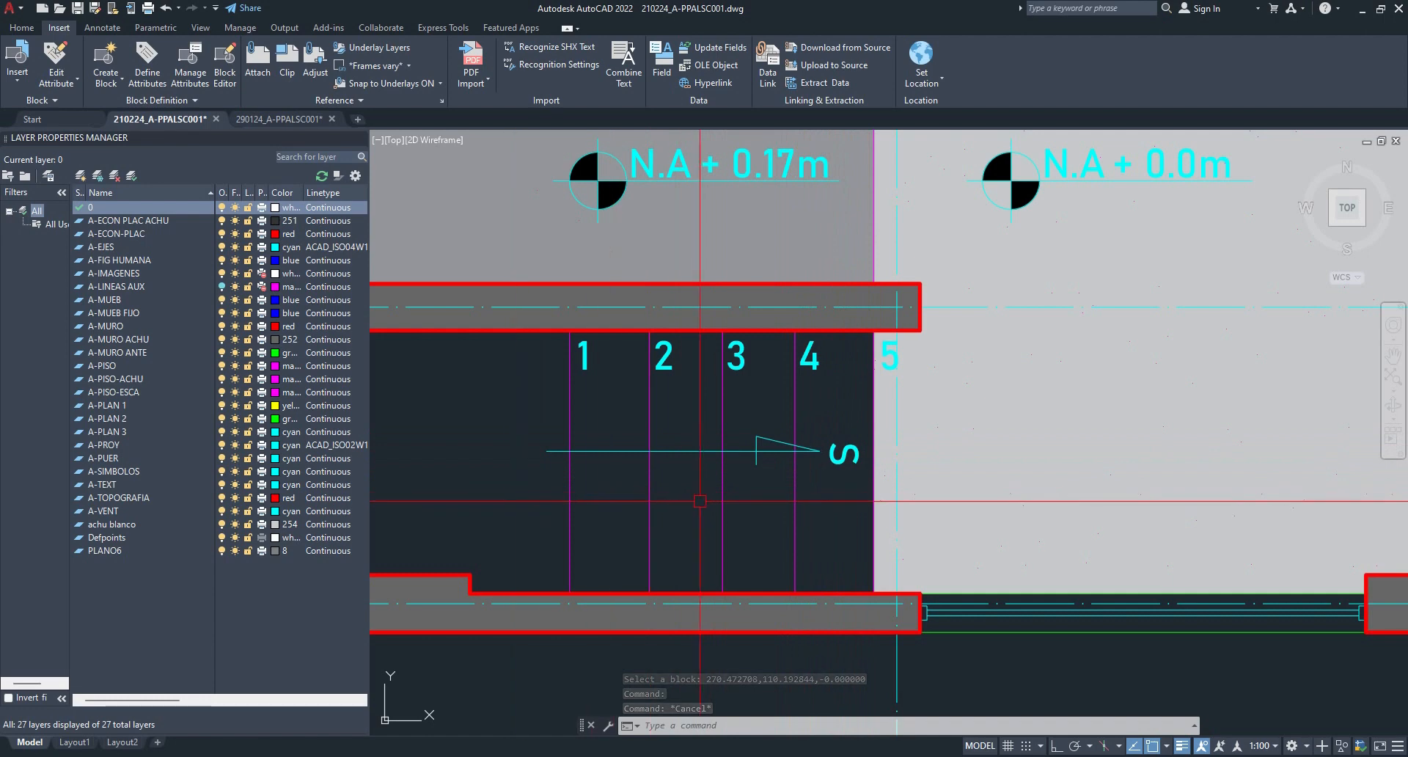
- Try to move the direction arrow block on the stair, using the arrow tip as base point
{"action": "left_click", "coordinate": [602, 450]}
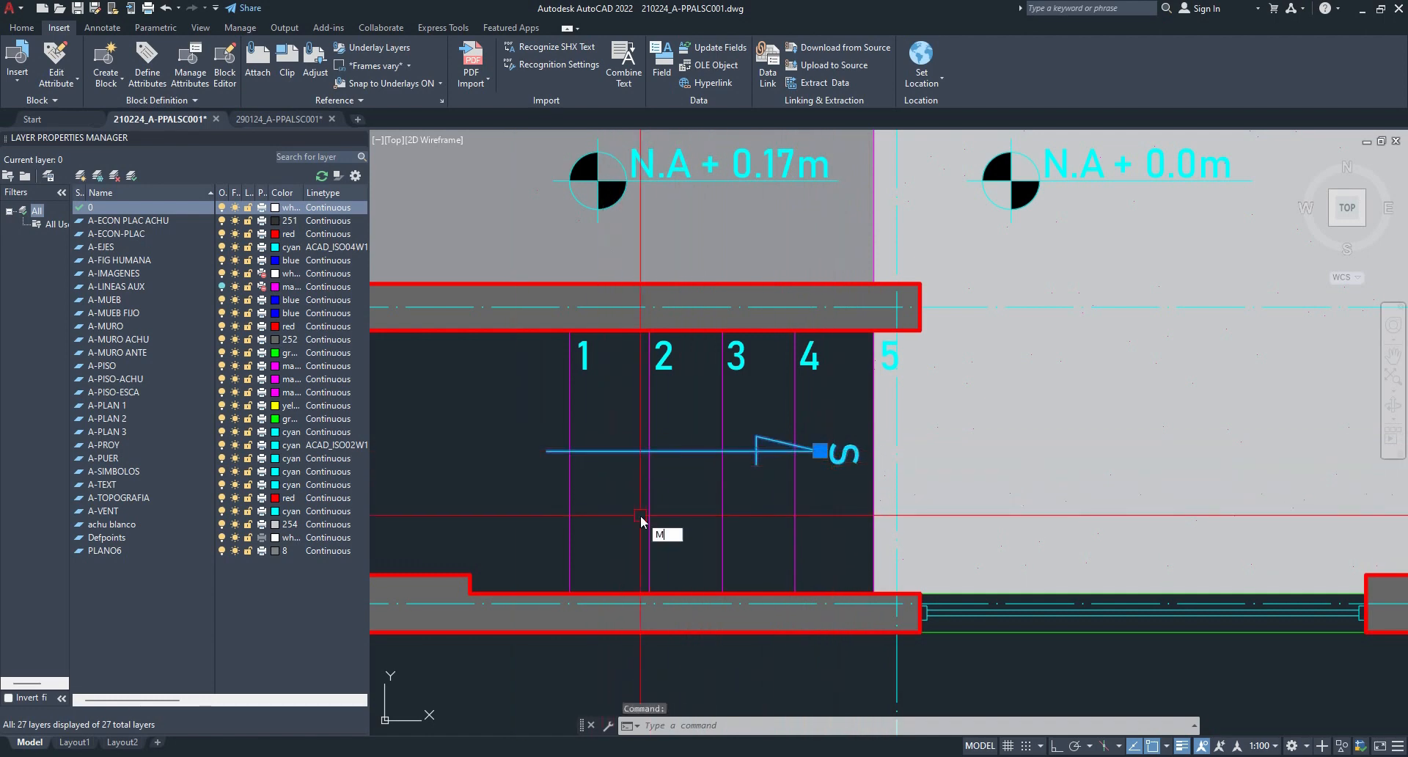
{"action": "key", "text": "Return"}
{"action": "left_click", "coordinate": [836, 441]}
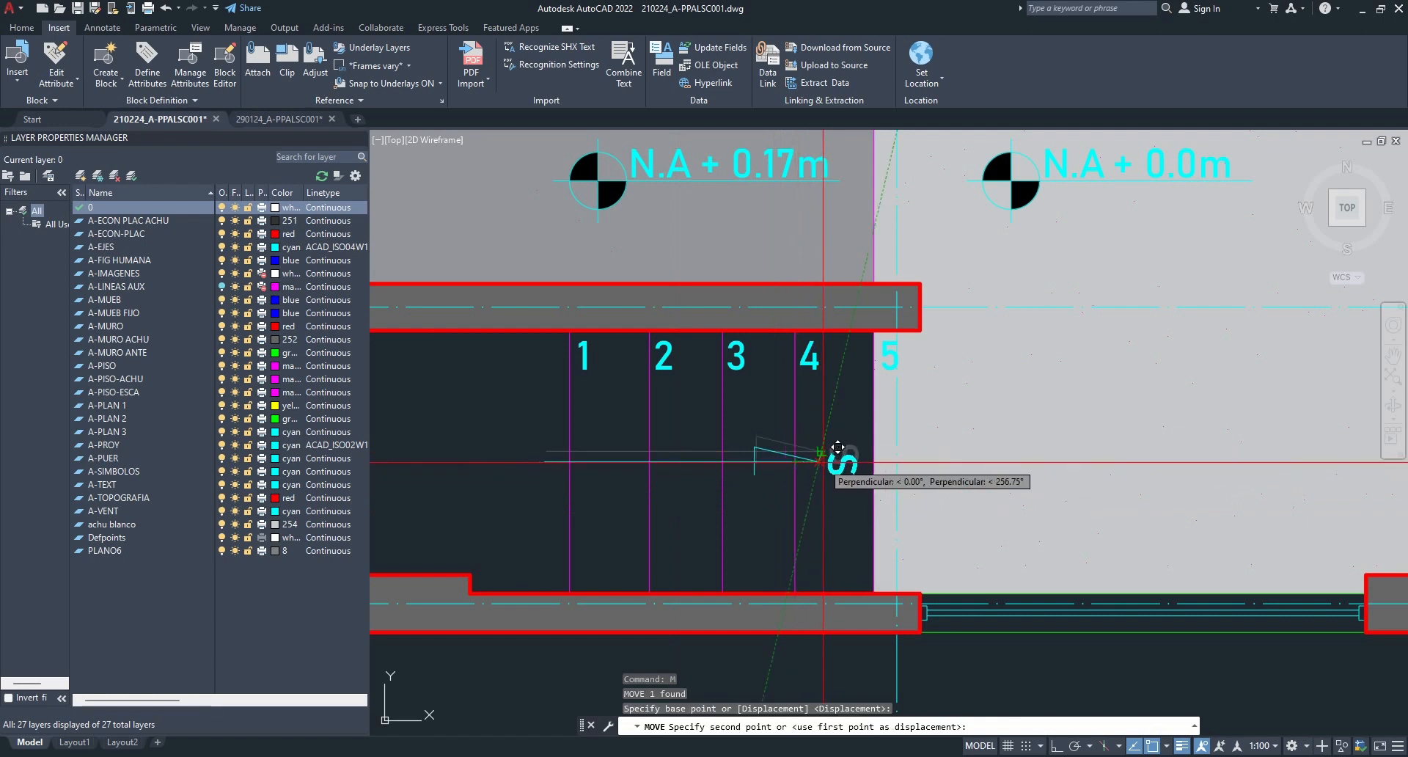
{"action": "key", "text": "Escape"}
- Compare the arrows and step numbers of the access plan's two lower stairs, and inspect the text of step number 1
{"action": "middle_click_drag", "start_coordinate": [738, 423], "coordinate": [729, 444]}
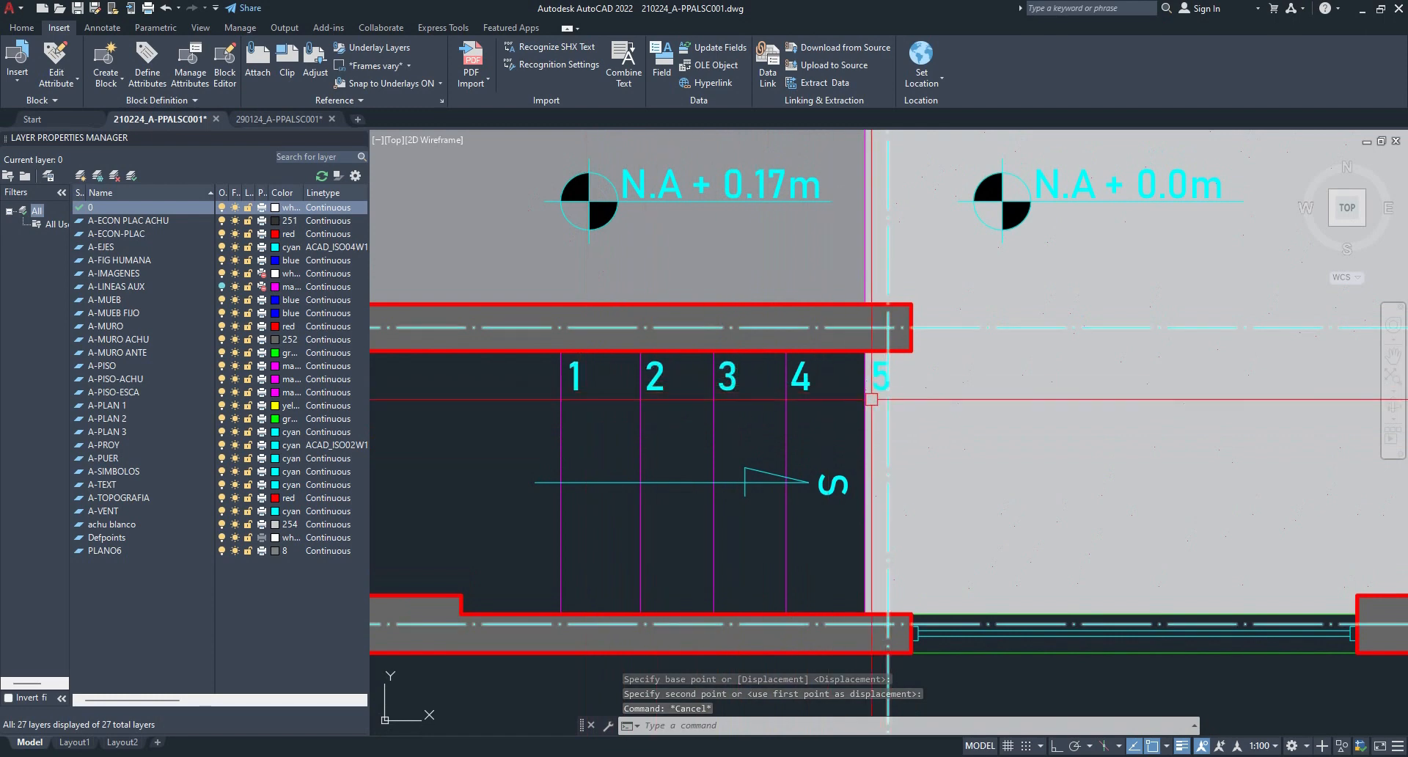
{"action": "scroll", "coordinate": [871, 400], "scroll_direction": "down", "scroll_amount": 4}
{"action": "middle_click_drag", "start_coordinate": [871, 400], "coordinate": [544, 421]}
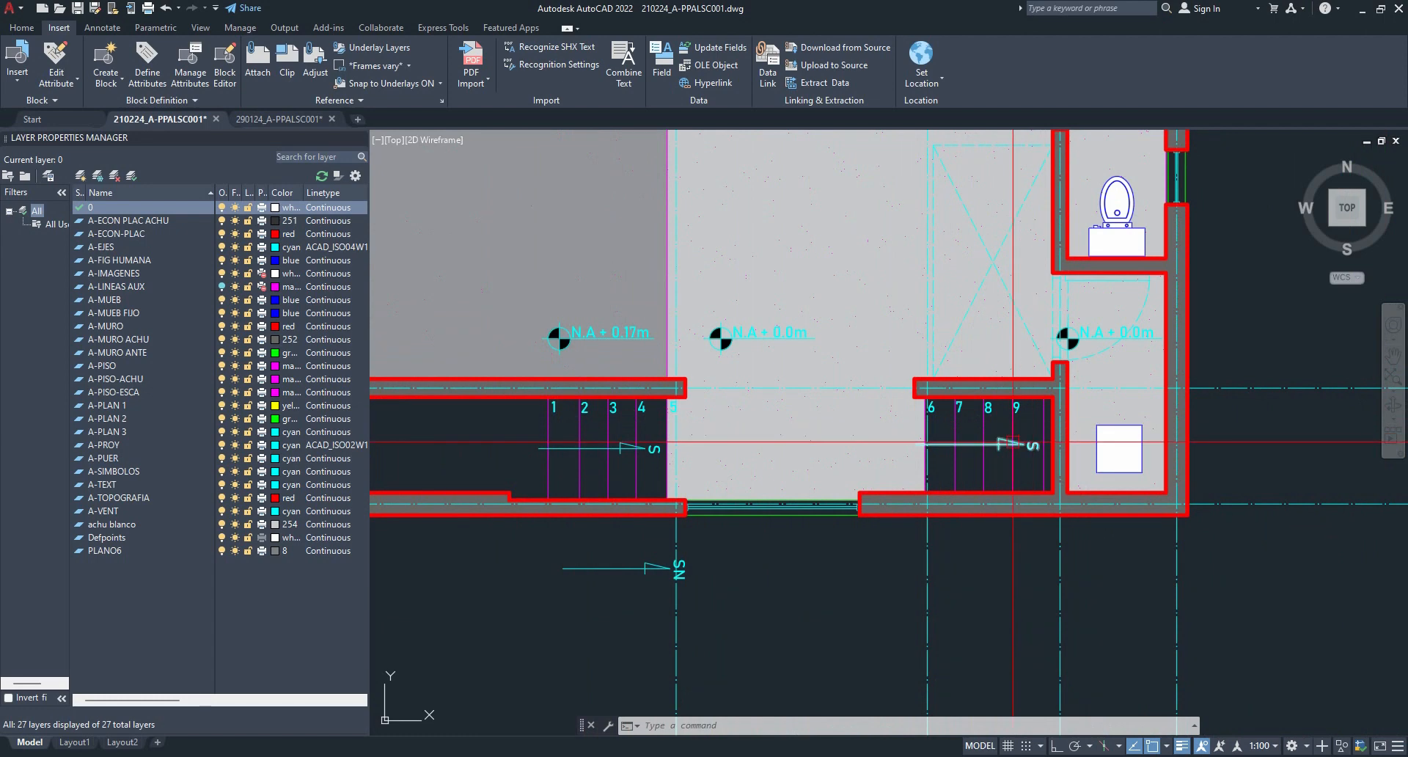
{"action": "scroll", "coordinate": [586, 408], "scroll_direction": "up", "scroll_amount": 2}
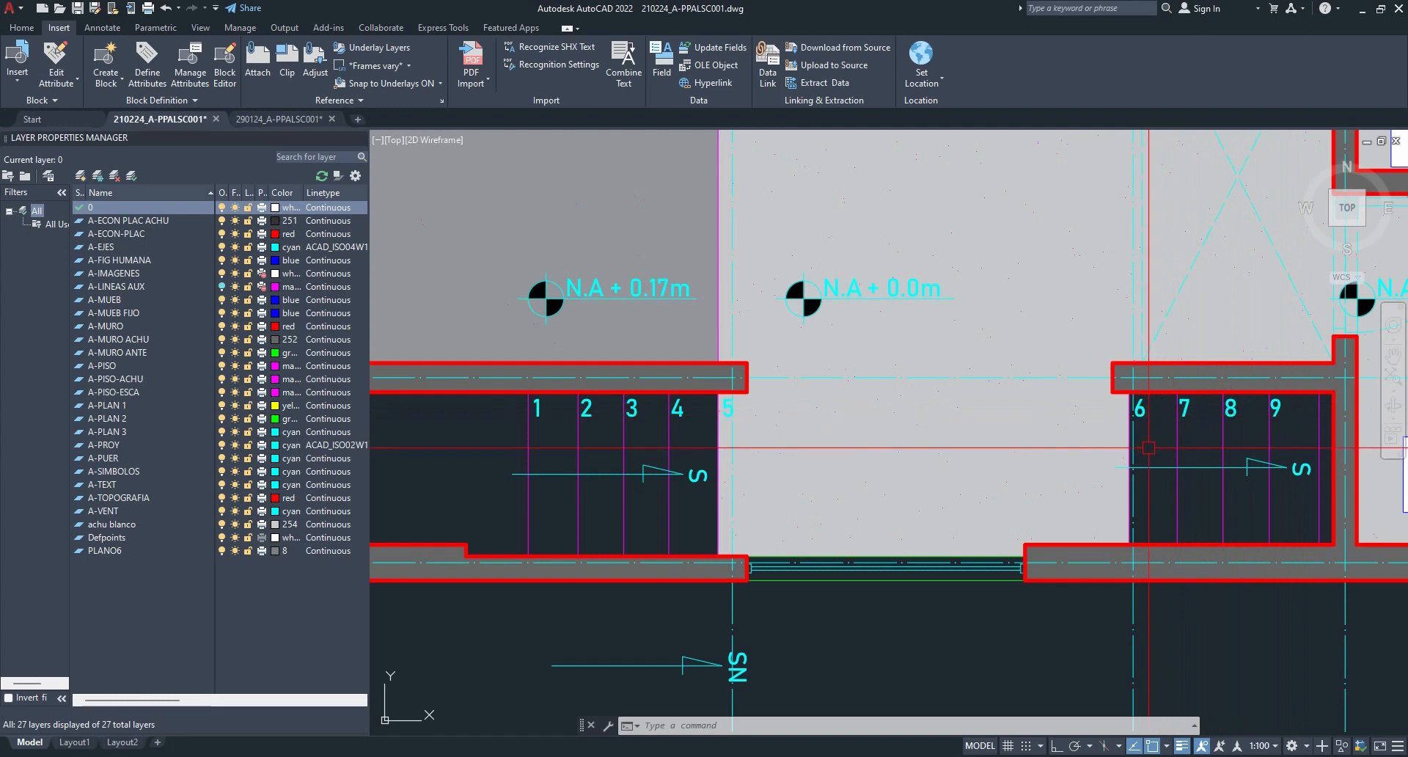
{"action": "scroll", "coordinate": [1149, 447], "scroll_direction": "down", "scroll_amount": 3}
{"action": "scroll", "coordinate": [739, 396], "scroll_direction": "up", "scroll_amount": 5}
{"action": "double_click", "coordinate": [739, 396]}
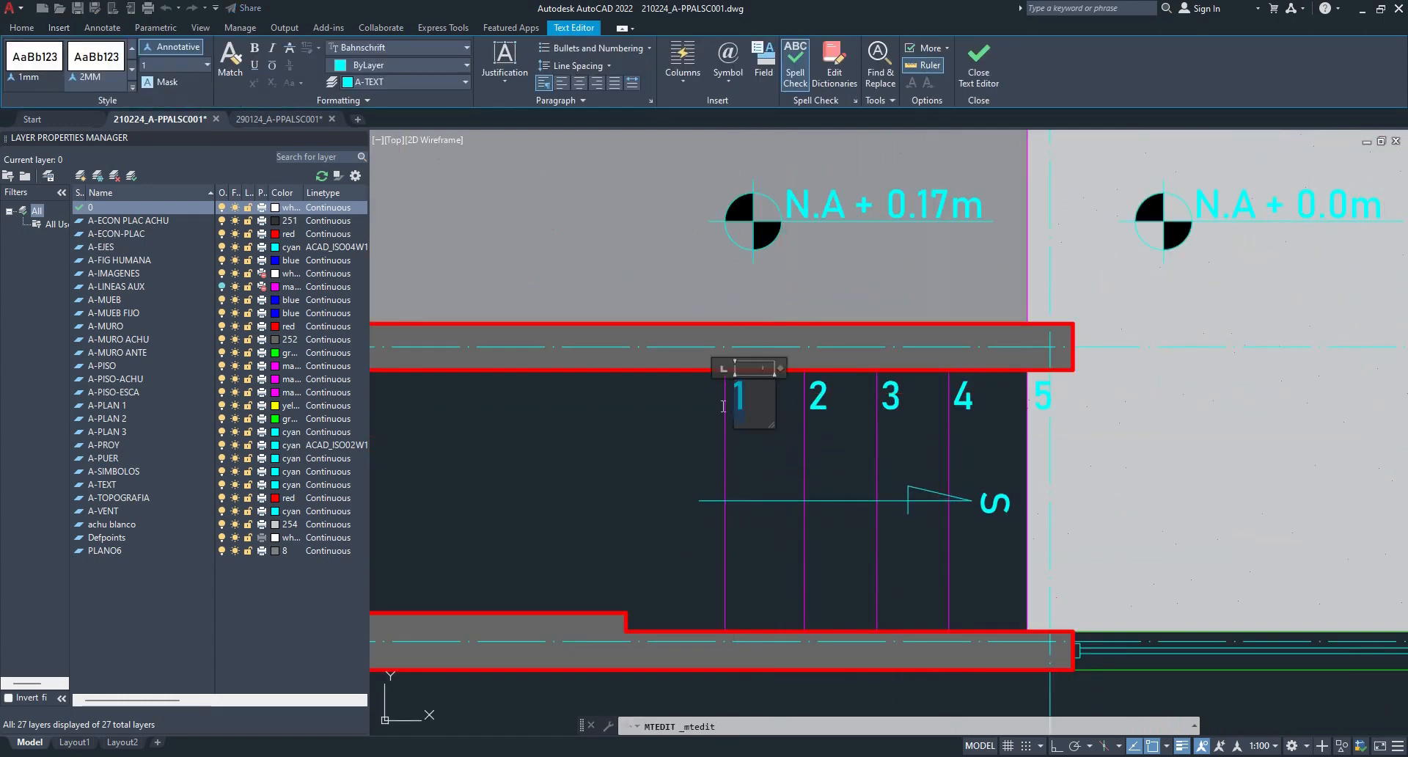
{"action": "left_click", "coordinate": [690, 420]}
- Copy the tread lines of the stair with steps 1 to 5 to the empty area beside the access plan
{"action": "scroll", "coordinate": [744, 424], "scroll_direction": "down", "scroll_amount": 2}
{"action": "left_click", "coordinate": [886, 440]}
{"action": "left_click", "coordinate": [699, 441]}
{"action": "key", "text": "ctrl+c"}
{"action": "key", "text": "ctrl+v"}
{"action": "scroll", "coordinate": [497, 397], "scroll_direction": "down", "scroll_amount": 5}
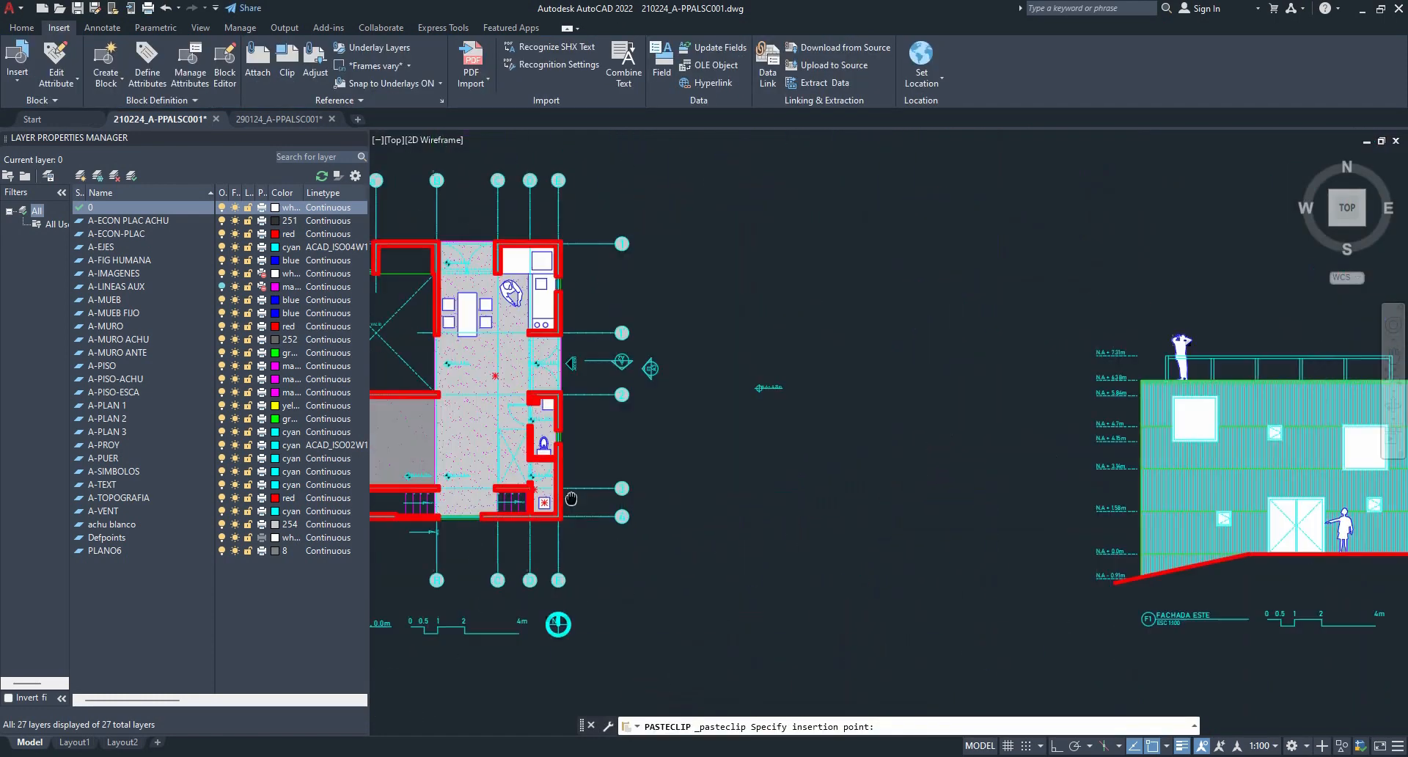
{"action": "left_click", "coordinate": [572, 381]}
- Add a multiline text "1" just beside the upper end of the first copied tread line
{"action": "scroll", "coordinate": [575, 368], "scroll_direction": "up", "scroll_amount": 4}
{"action": "scroll", "coordinate": [574, 367], "scroll_direction": "down", "scroll_amount": 6}
{"action": "middle_click_drag", "start_coordinate": [527, 383], "coordinate": [639, 379]}
{"action": "scroll", "coordinate": [462, 379], "scroll_direction": "up", "scroll_amount": 8}
{"action": "scroll", "coordinate": [622, 430], "scroll_direction": "up", "scroll_amount": 2}
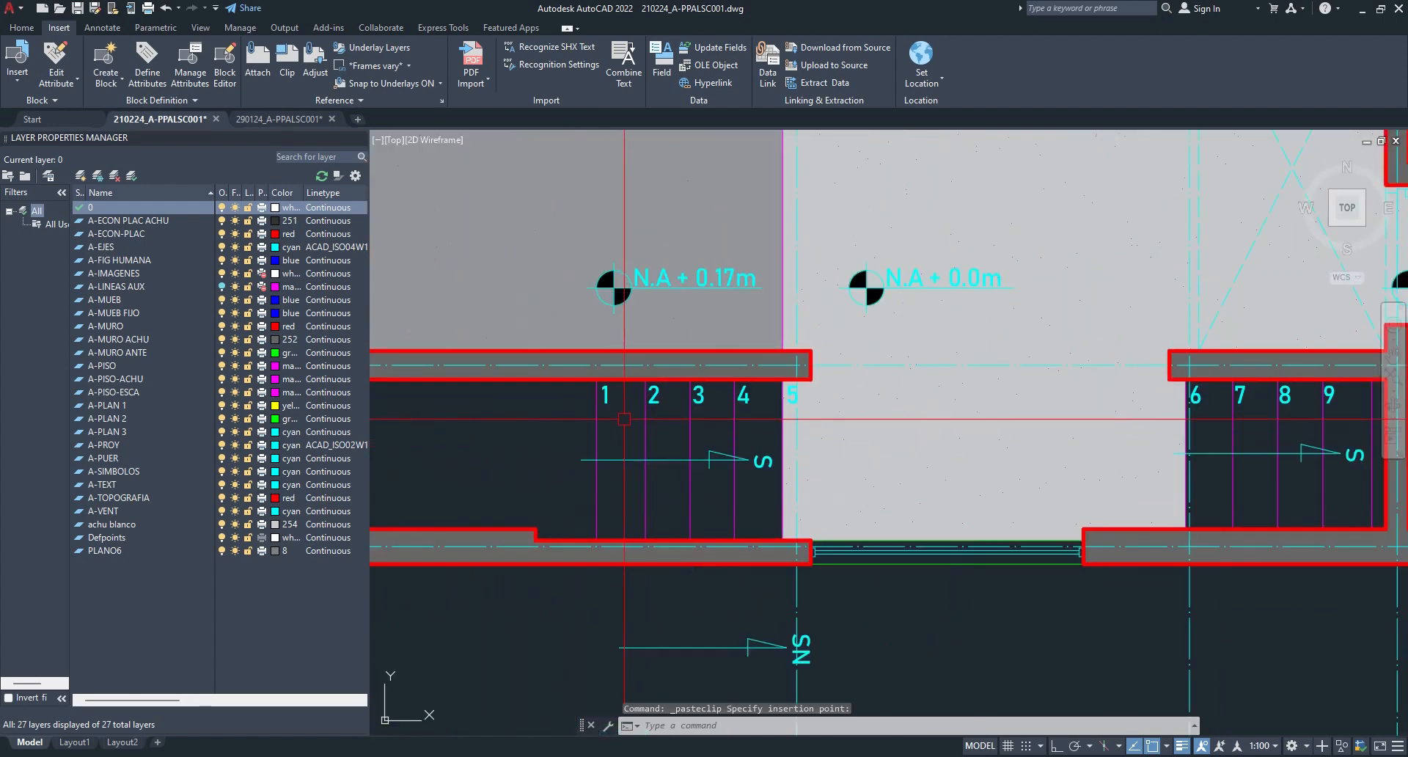
{"action": "scroll", "coordinate": [625, 412], "scroll_direction": "down", "scroll_amount": 8}
{"action": "scroll", "coordinate": [987, 370], "scroll_direction": "up", "scroll_amount": 6}
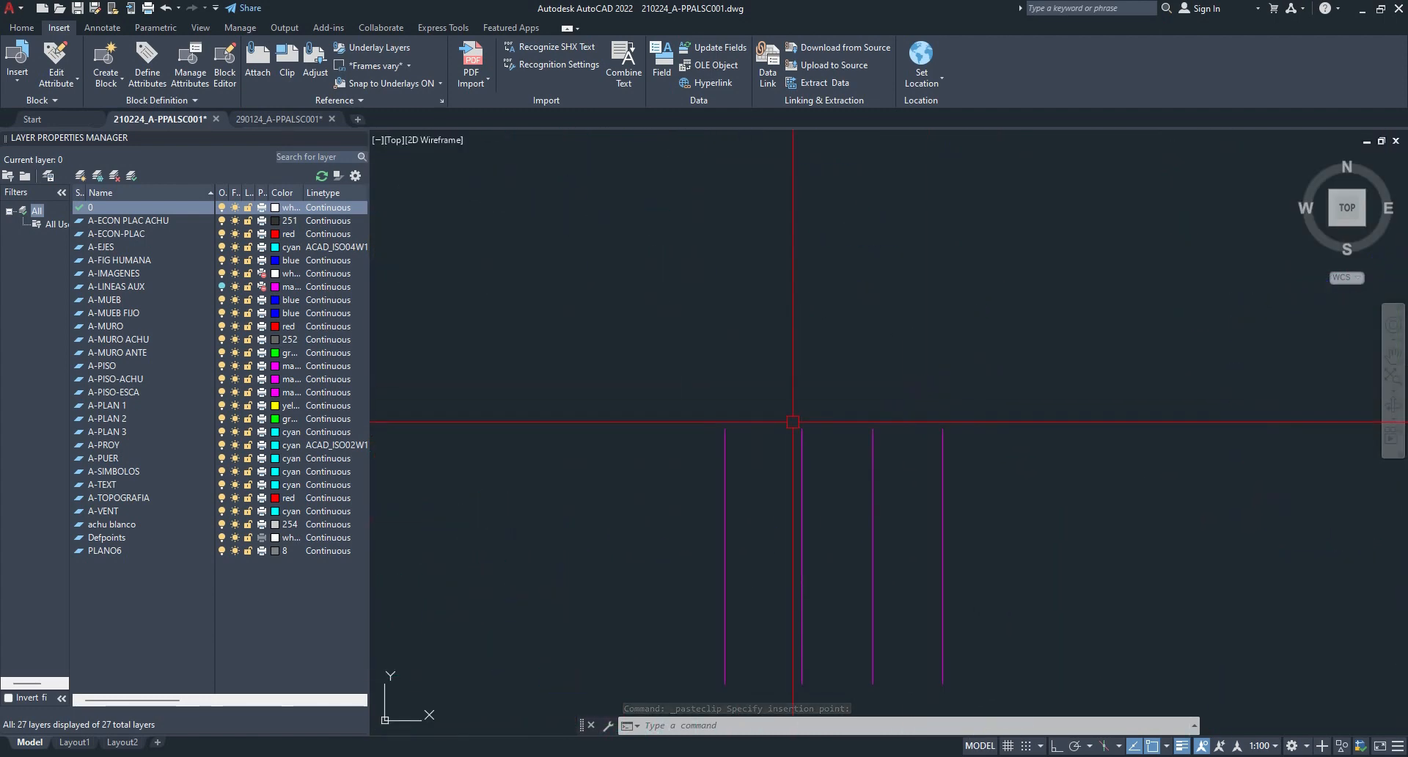
{"action": "key", "text": "Return"}
{"action": "scroll", "coordinate": [779, 425], "scroll_direction": "up", "scroll_amount": 2}
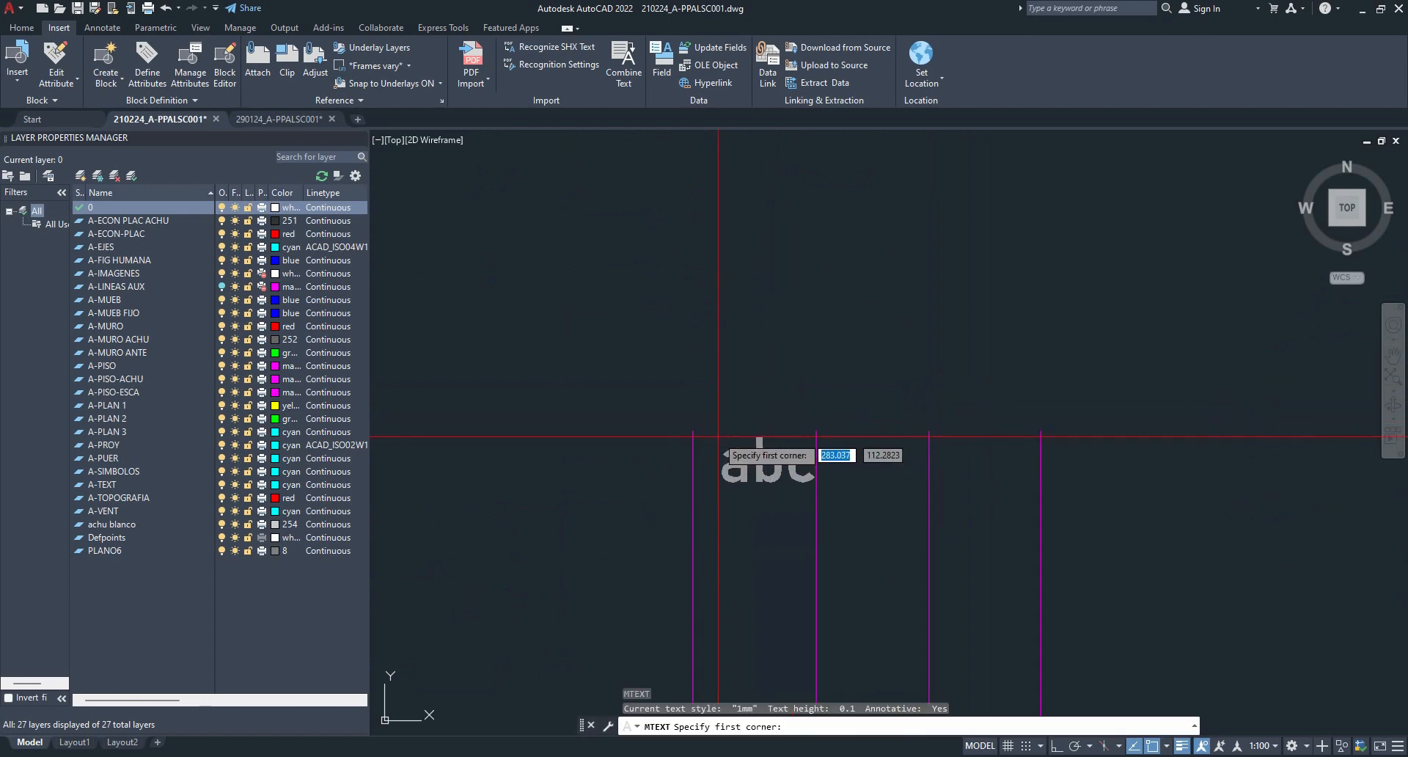
{"action": "left_click", "coordinate": [711, 429]}
{"action": "left_click", "coordinate": [774, 484]}
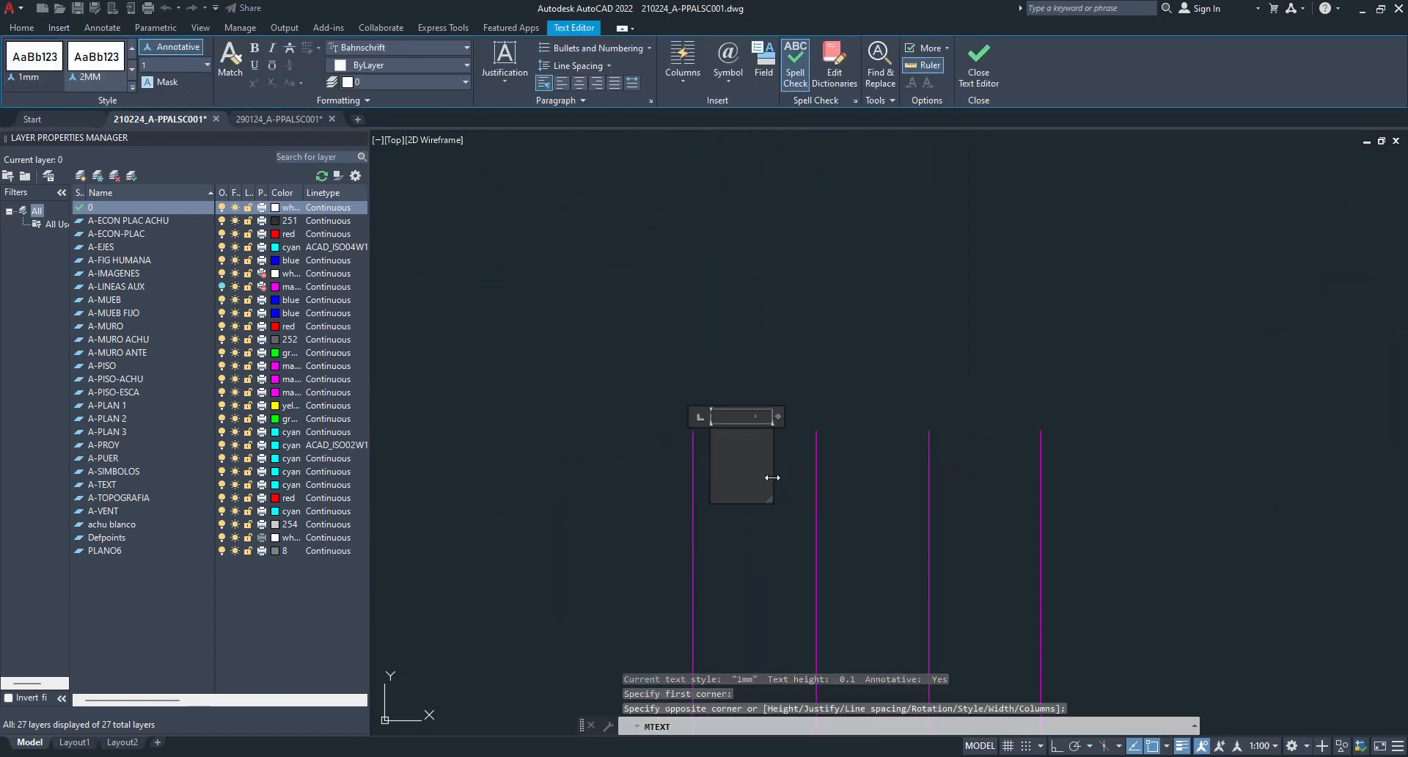
{"action": "type", "text": "1"}
{"action": "left_click", "coordinate": [811, 363]}
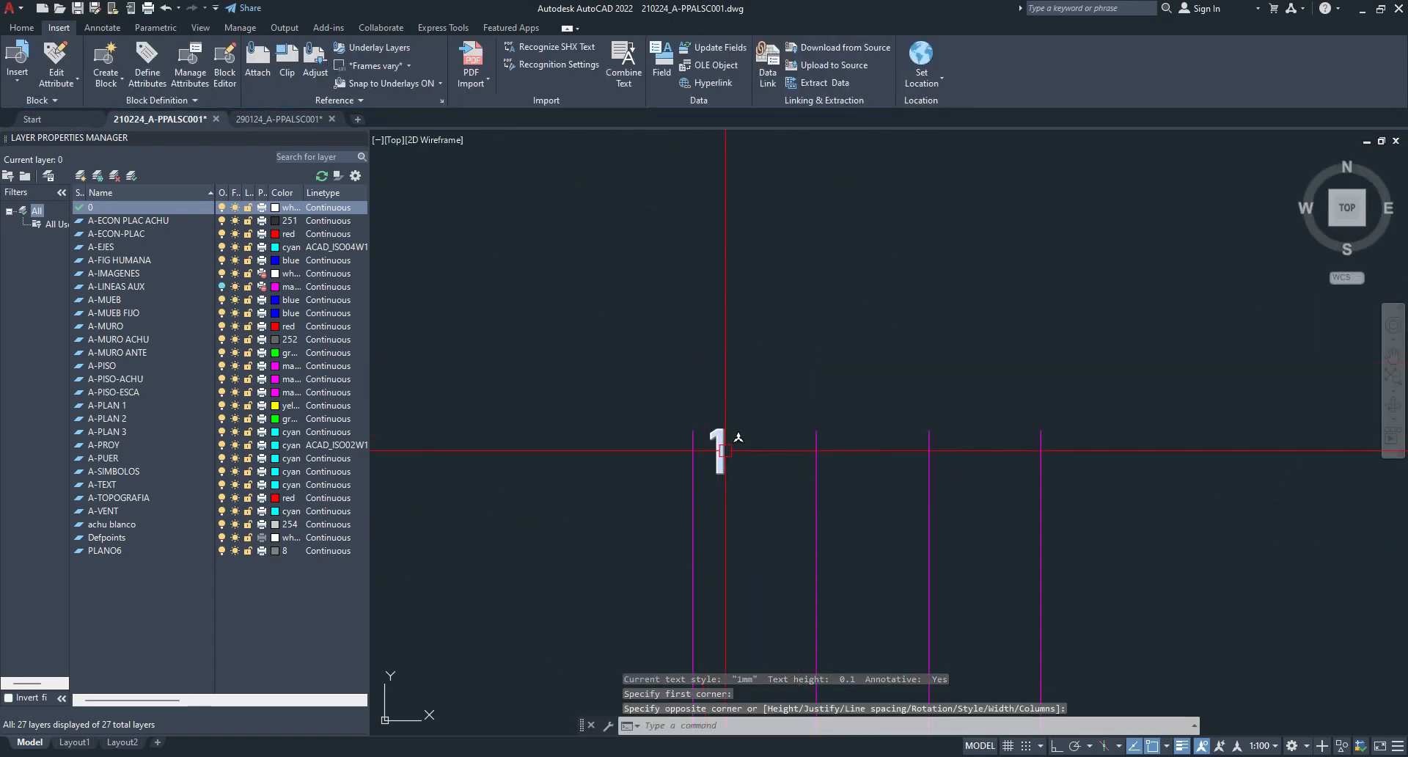
- Copy the number 1 to the other three vertical tread lines, using the first line's upper endpoint as base point
{"action": "left_click", "coordinate": [725, 449]}
{"action": "type", "text": "co"}
{"action": "key", "text": "Return"}
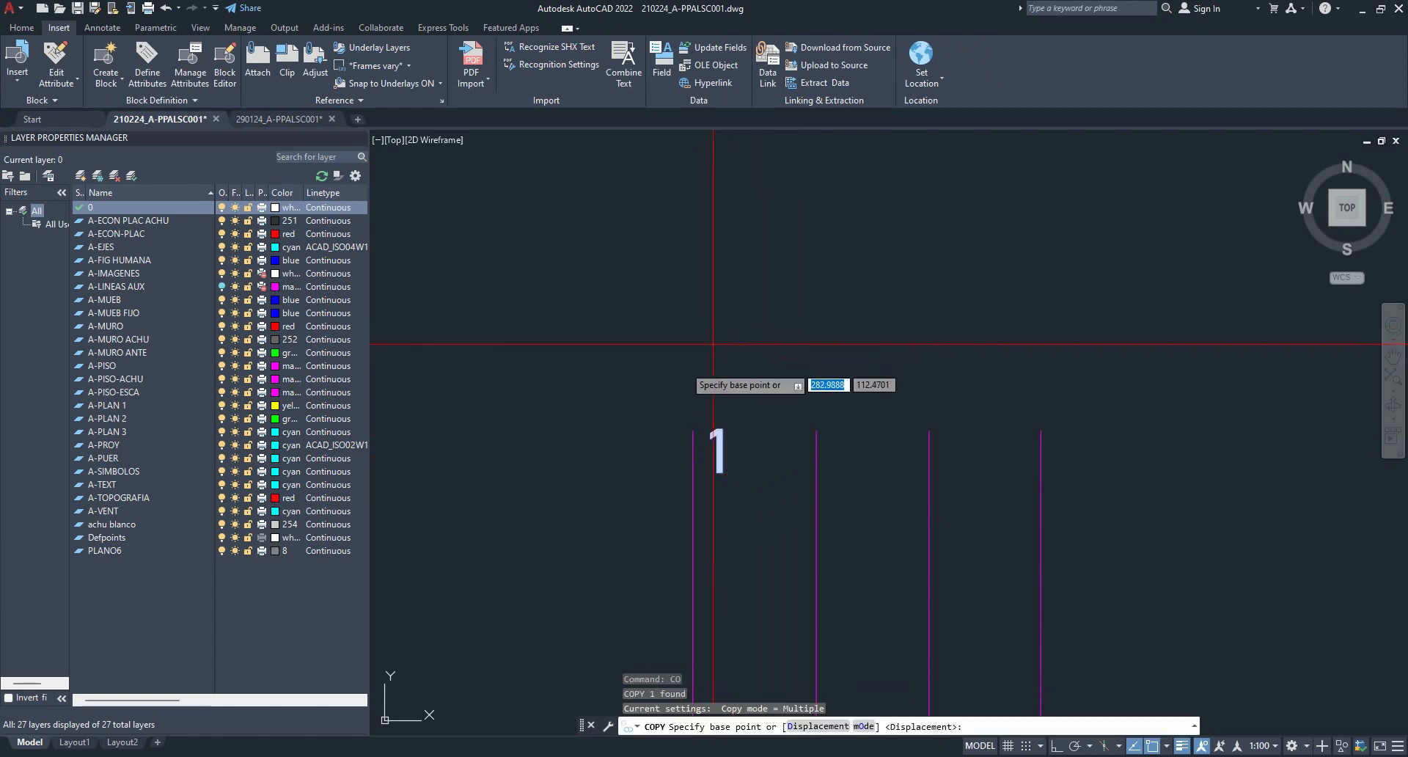
{"action": "left_click", "coordinate": [694, 433]}
{"action": "left_click", "coordinate": [827, 420]}
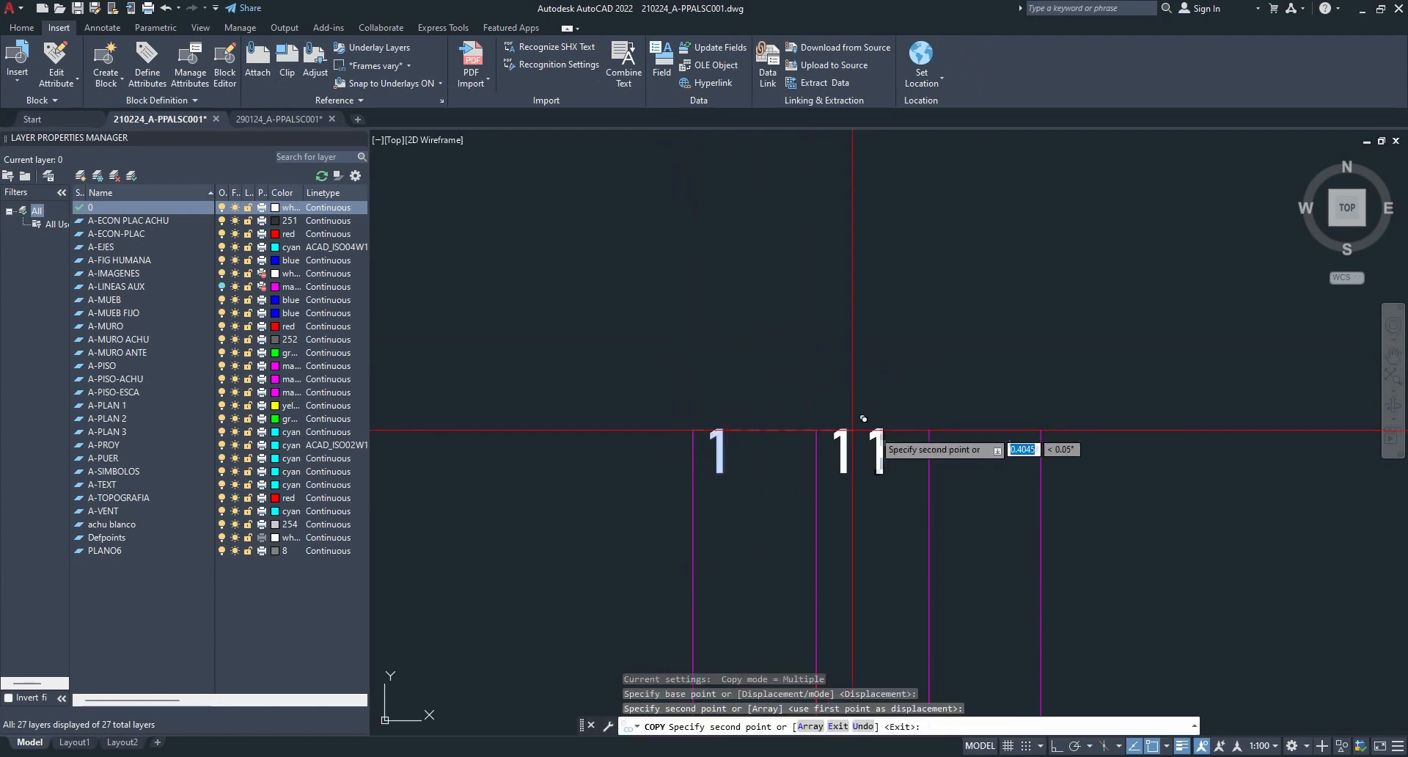
{"action": "left_click", "coordinate": [940, 420]}
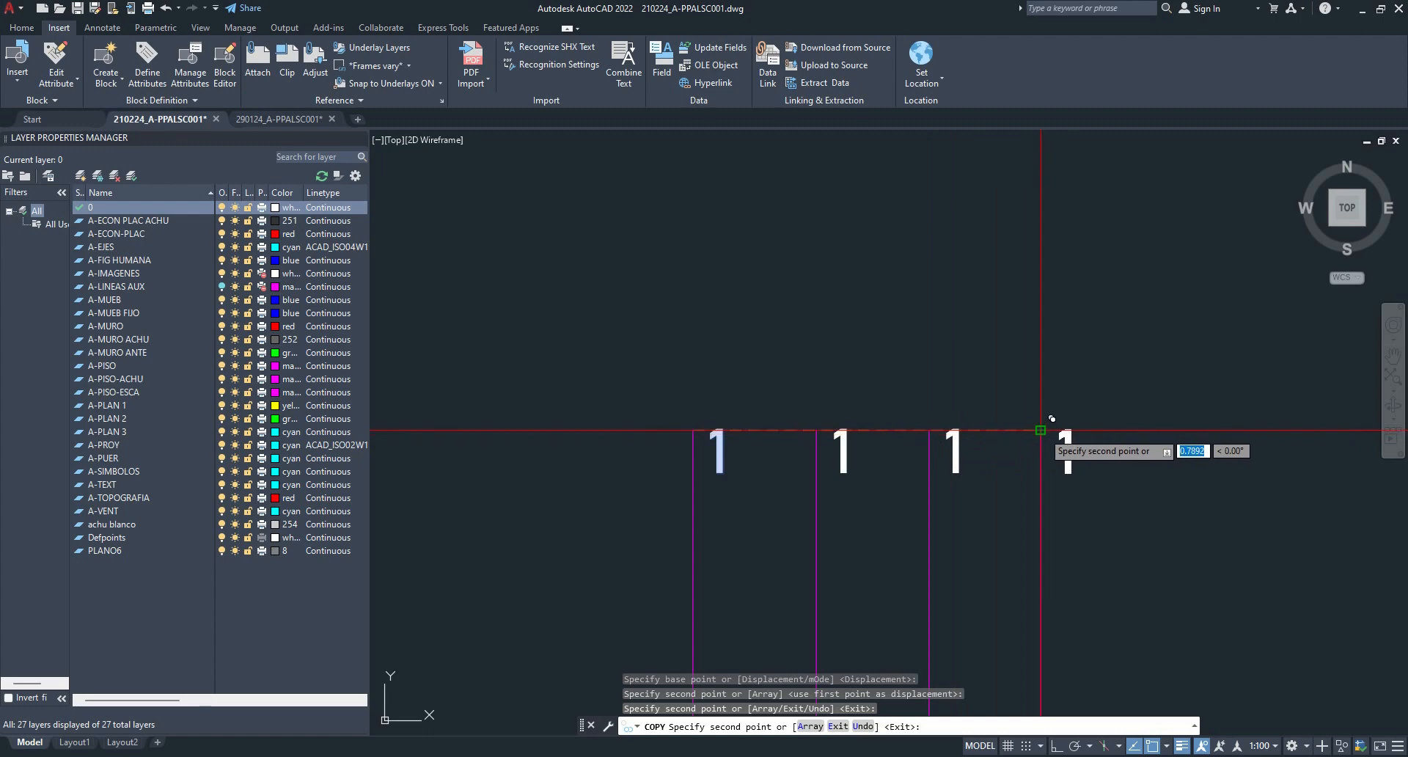
{"action": "left_click", "coordinate": [1045, 431]}
{"action": "key", "text": "Escape"}
{"action": "middle_click_drag", "start_coordinate": [1062, 403], "coordinate": [853, 289]}
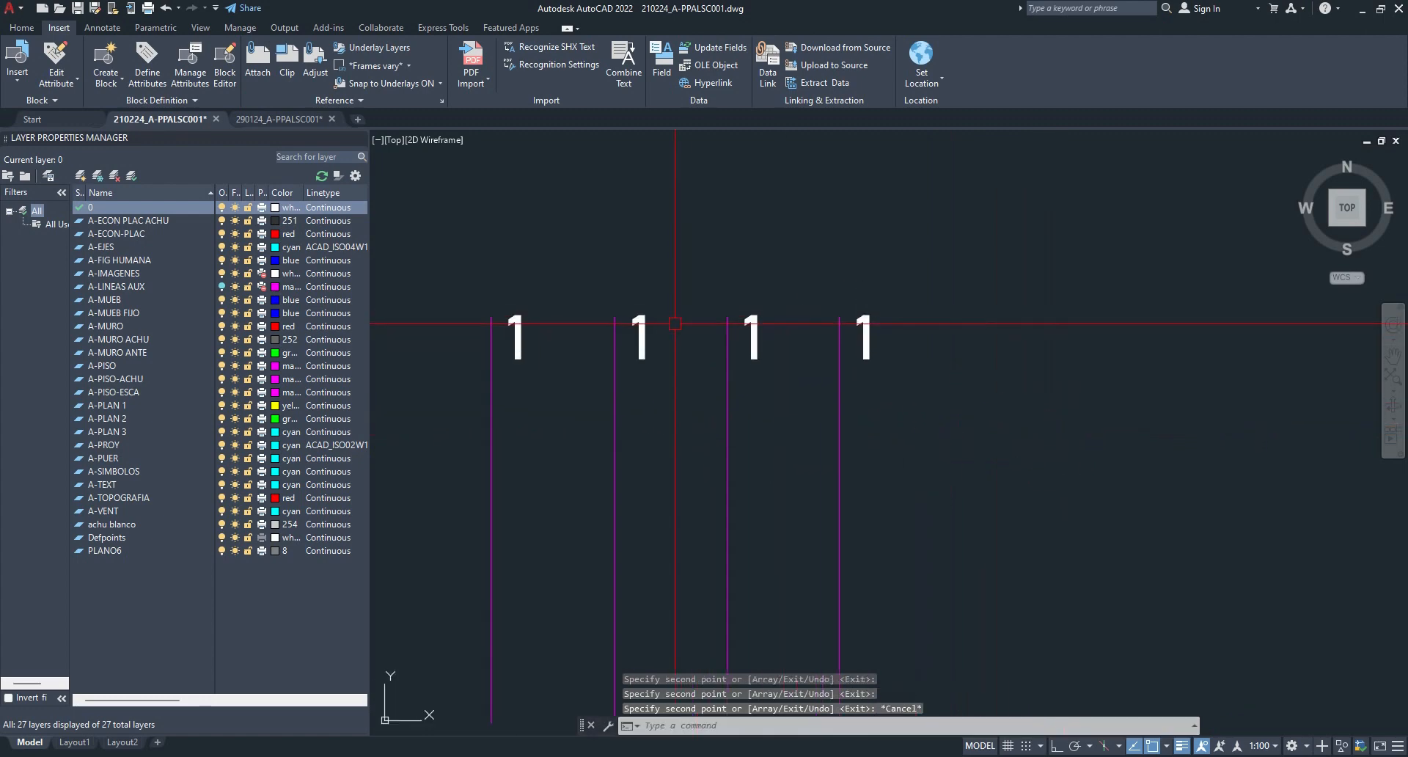
- Try renumbering the second and third texts individually as 2 and 3, and undo both edits
{"action": "double_click", "coordinate": [639, 336]}
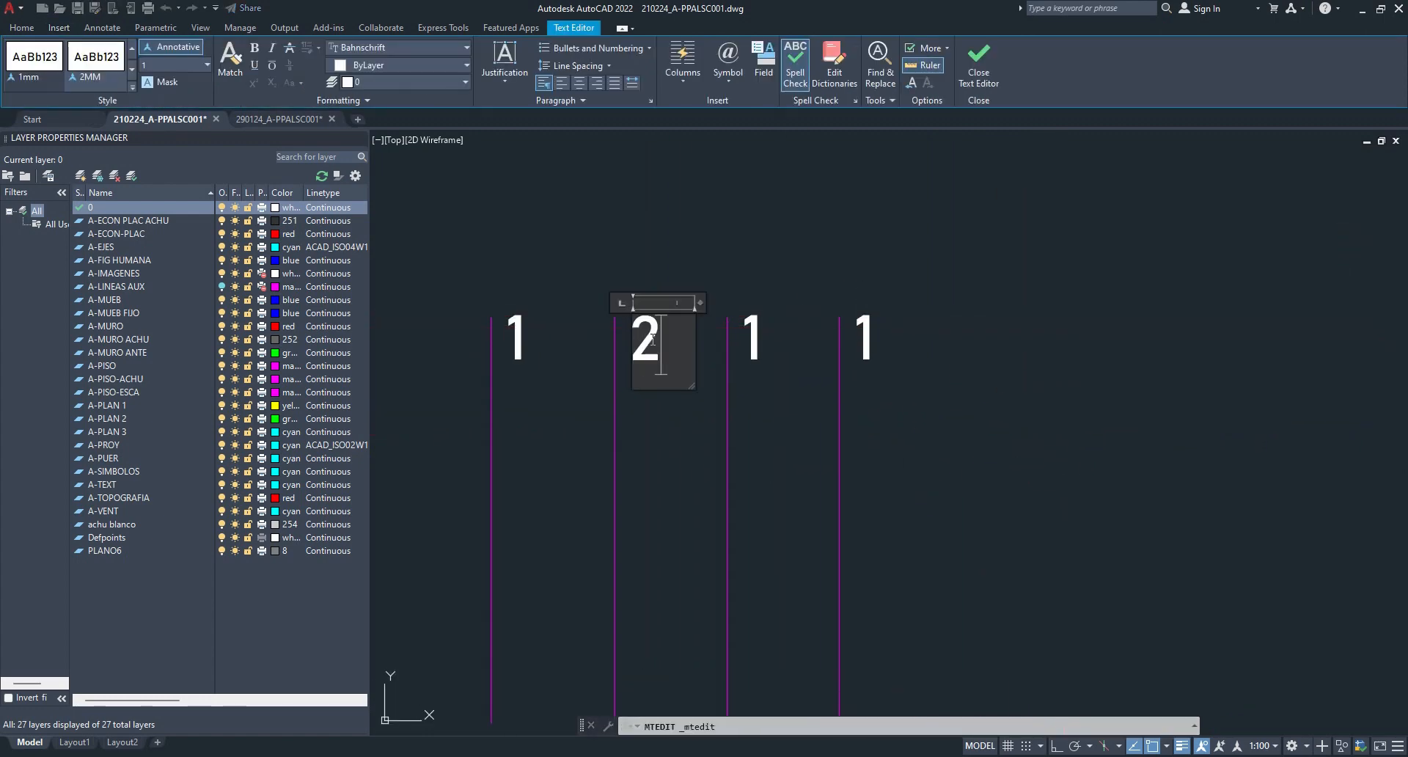
{"action": "type", "text": "2"}
{"action": "left_click", "coordinate": [745, 298]}
{"action": "left_click", "coordinate": [753, 332]}
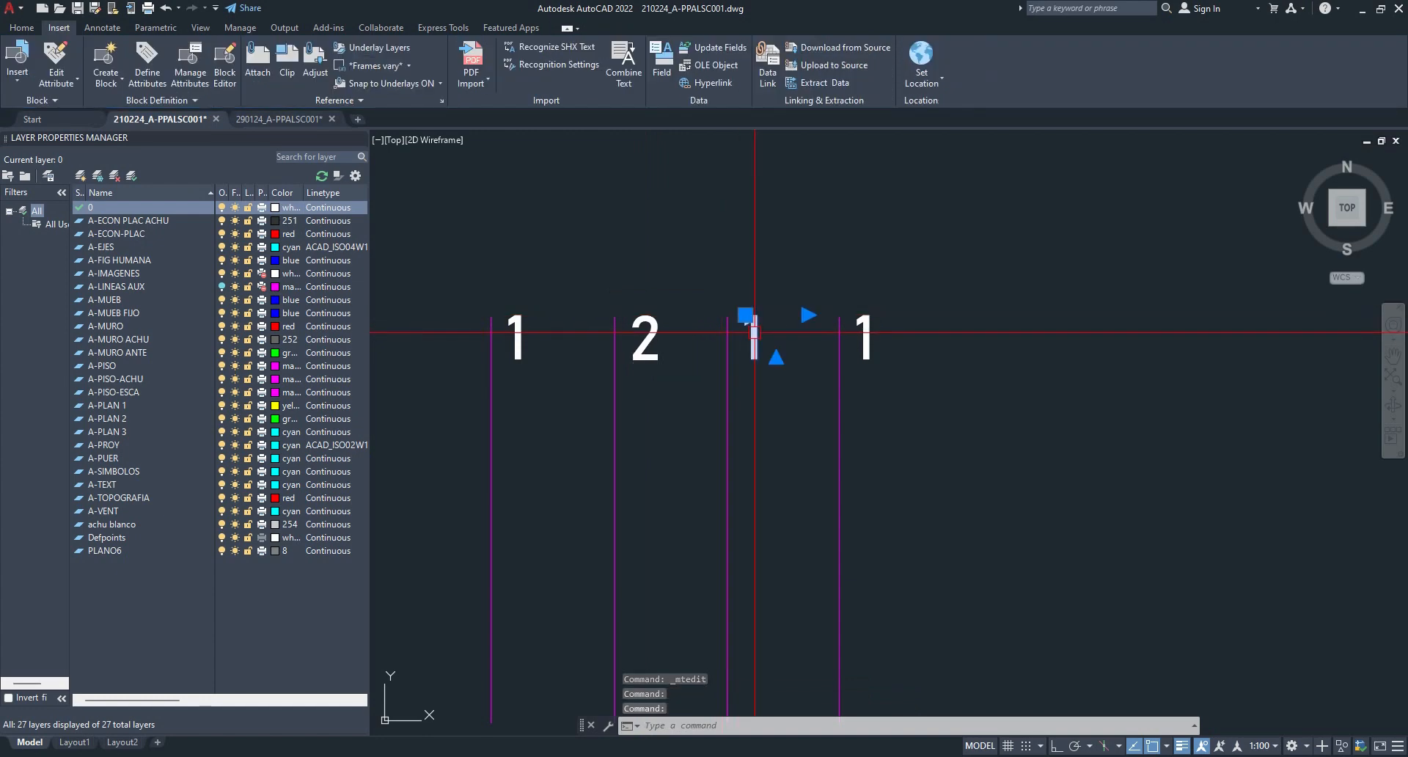
{"action": "double_click", "coordinate": [750, 341]}
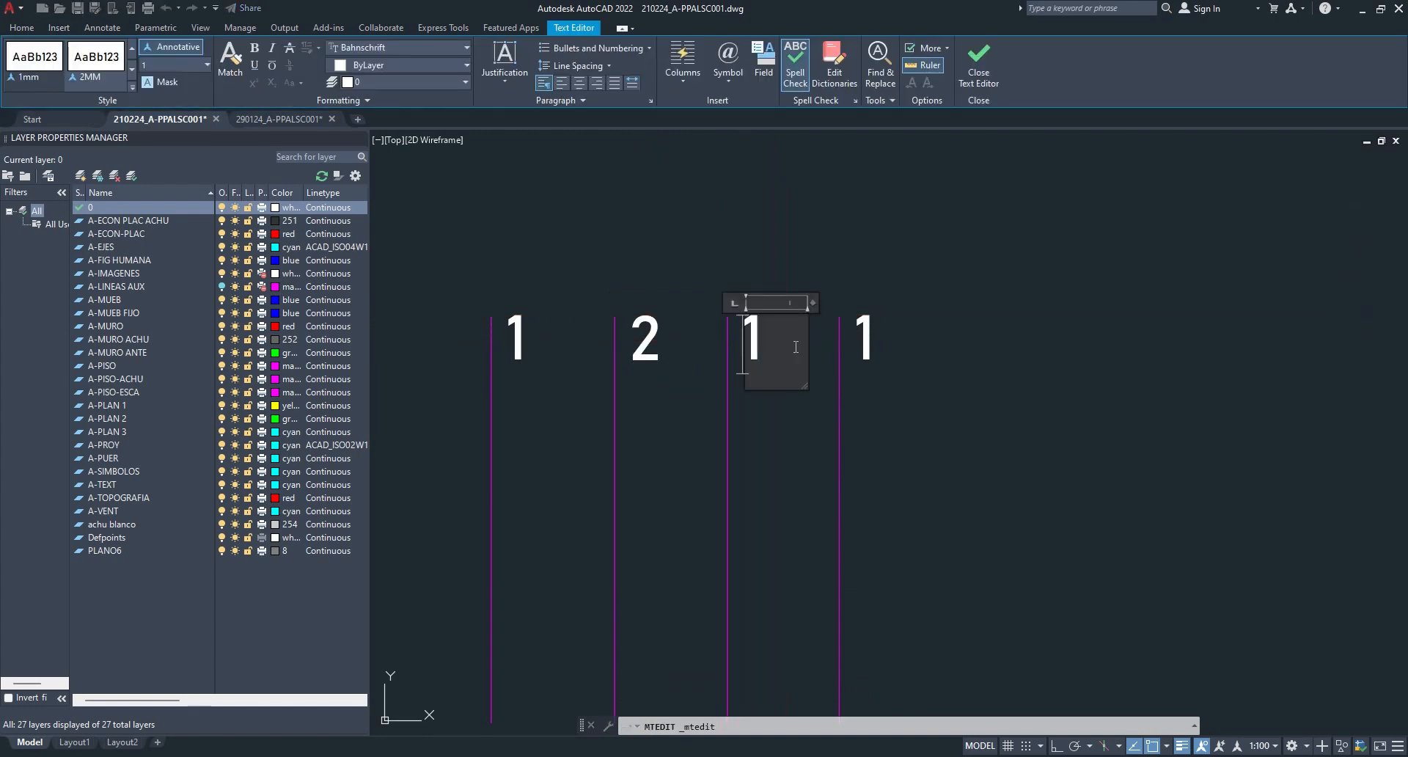
{"action": "left_click", "coordinate": [904, 253]}
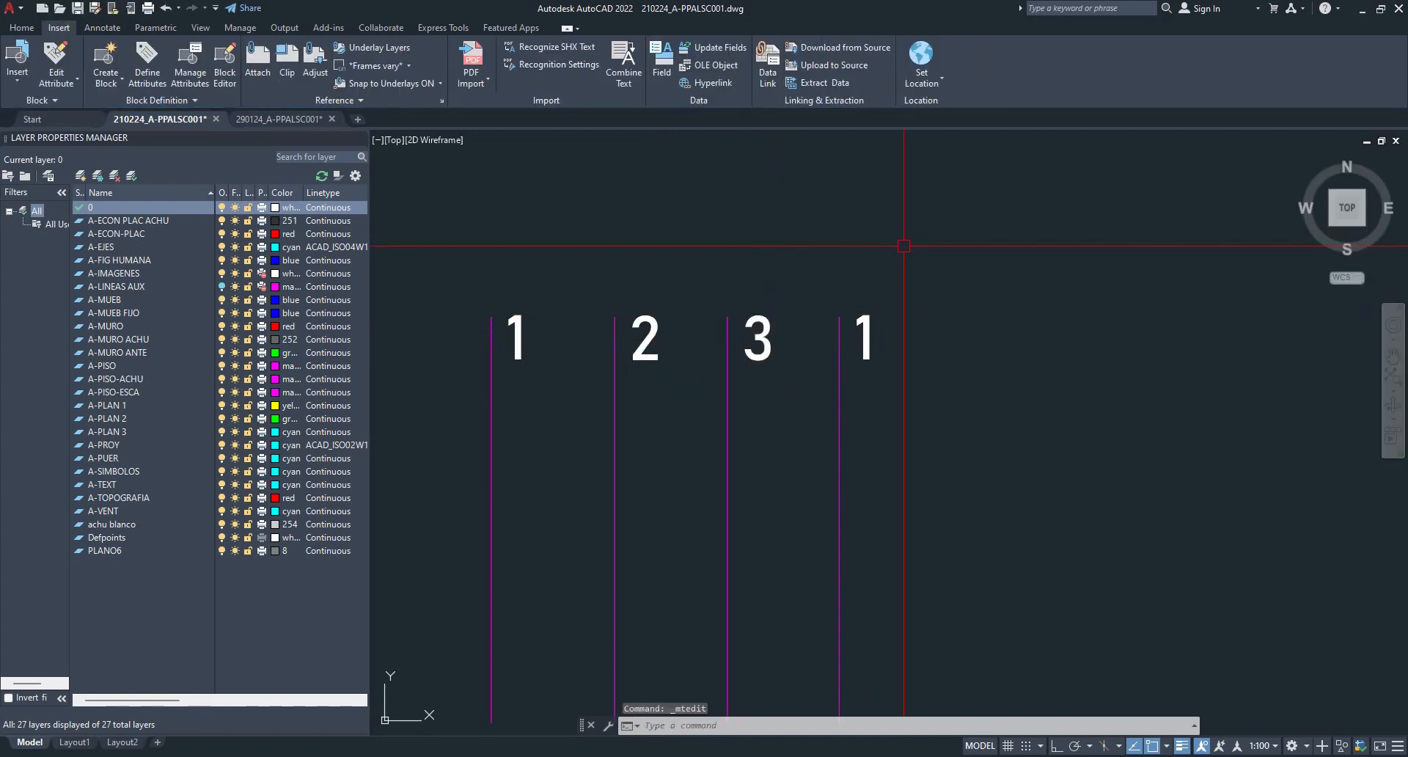
{"action": "key", "text": "ctrl+z"}
{"action": "key", "text": "ctrl+z"}
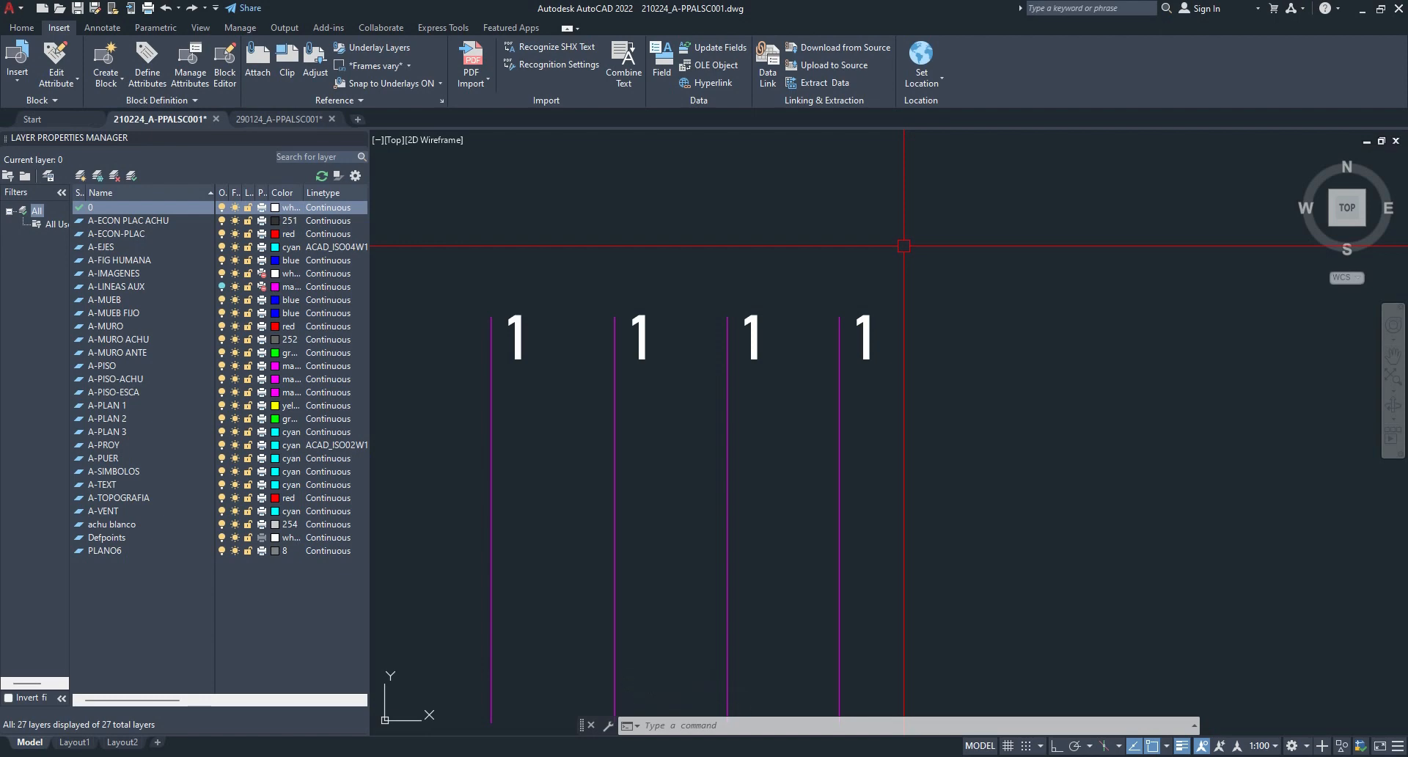
{"action": "key", "text": "super"}
{"action": "type", "text": "TCOUNT"}
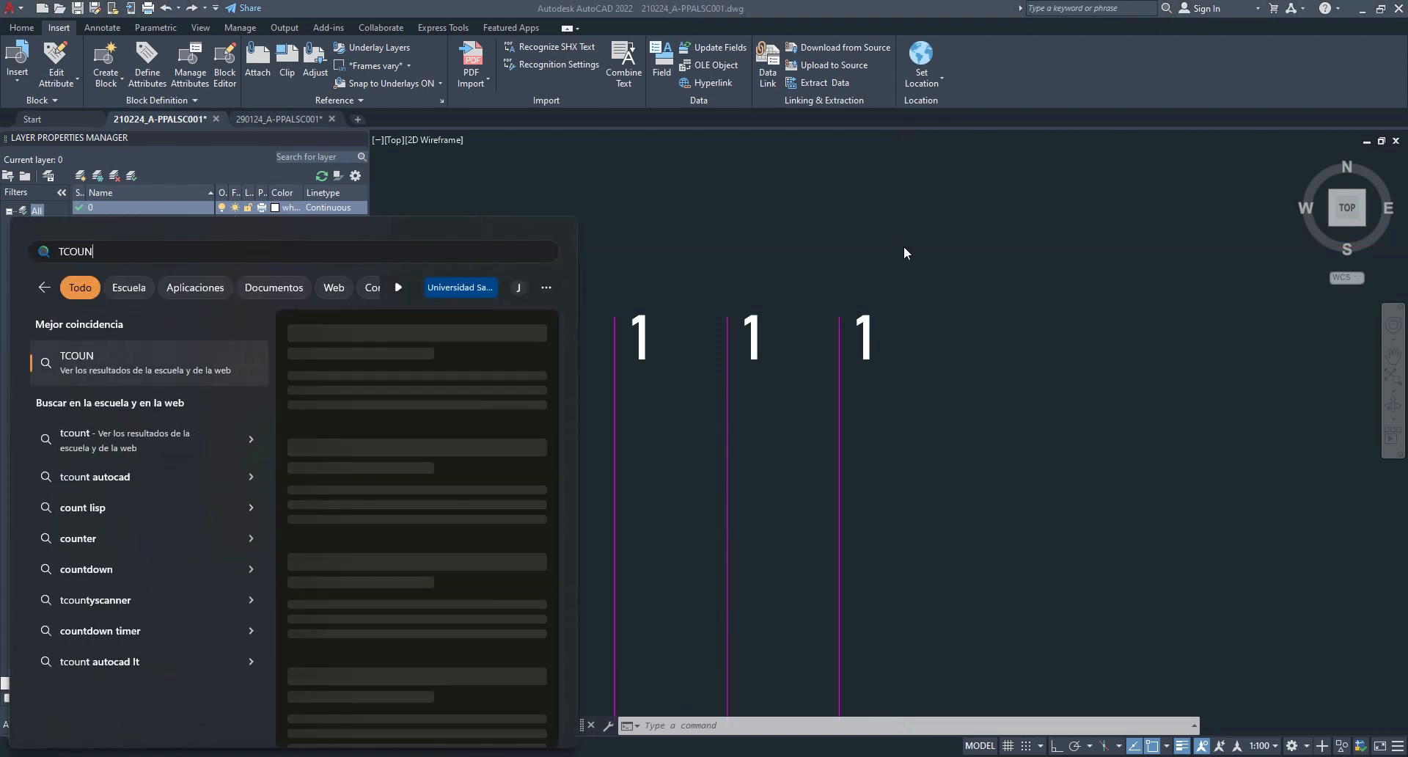
{"action": "key", "text": "Return"}
{"action": "type", "text": "TCOUN"}
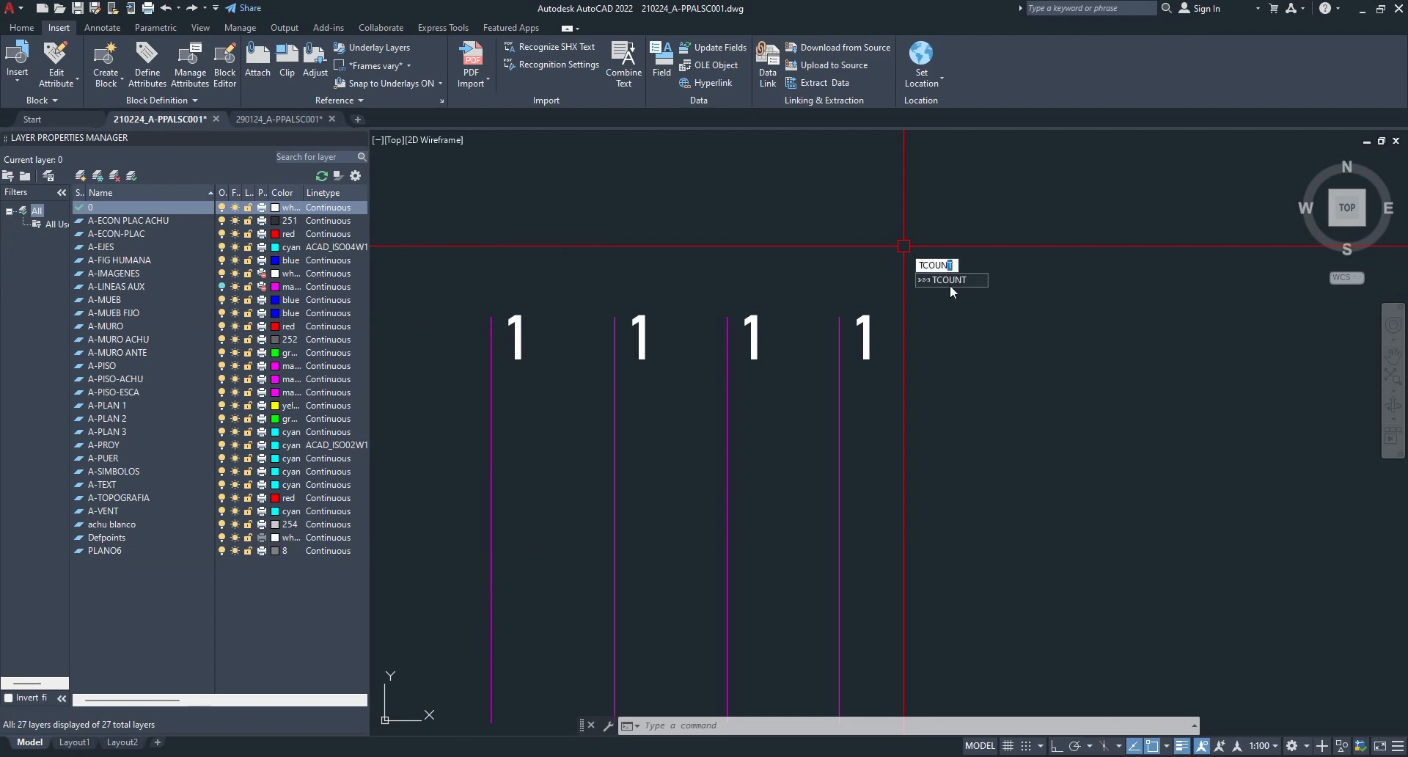
{"action": "key", "text": "Escape"}
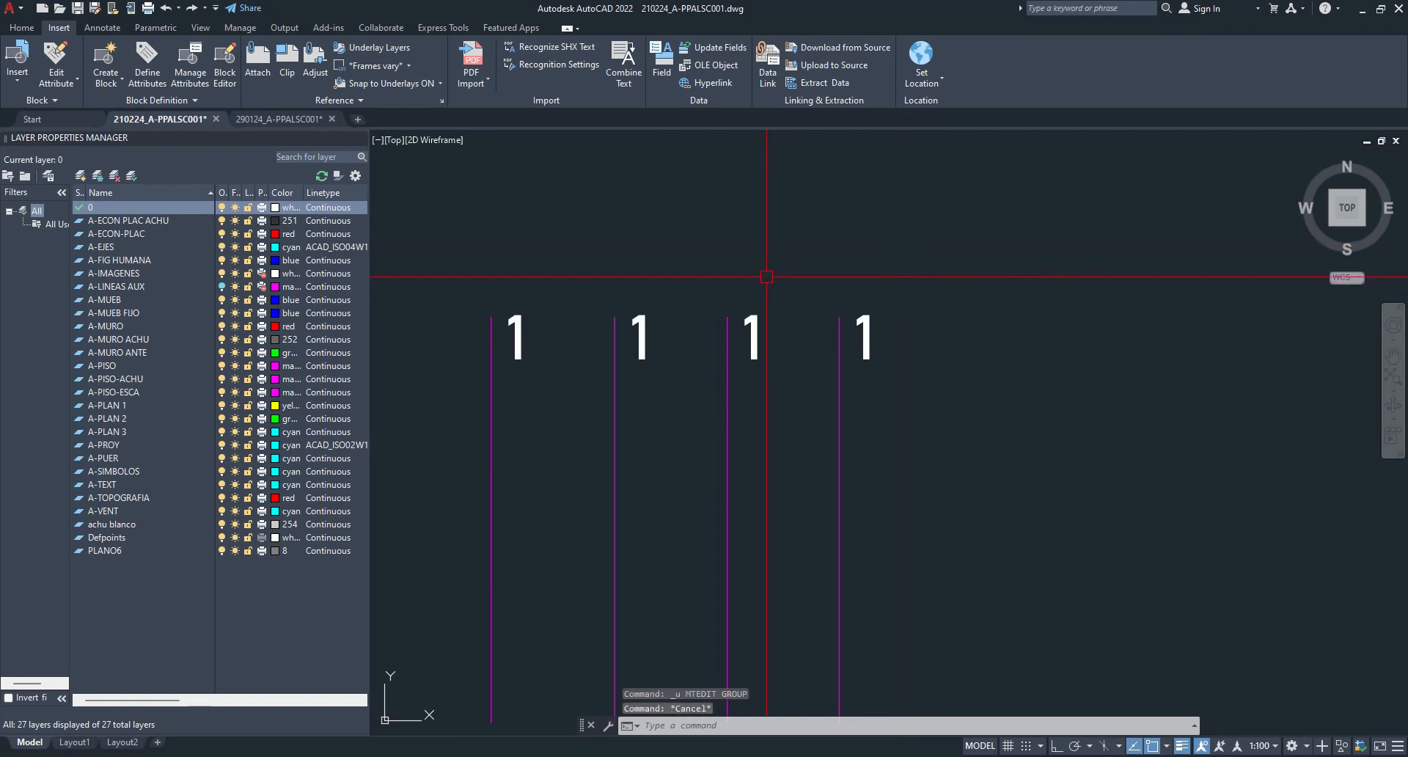
- Number the four texts with TCOUNT, sorted by X, with start and increment 1,1 and the Overwrite placement
{"action": "scroll", "coordinate": [786, 286], "scroll_direction": "down", "scroll_amount": 2}
{"action": "middle_click_drag", "start_coordinate": [770, 280], "coordinate": [872, 326]}
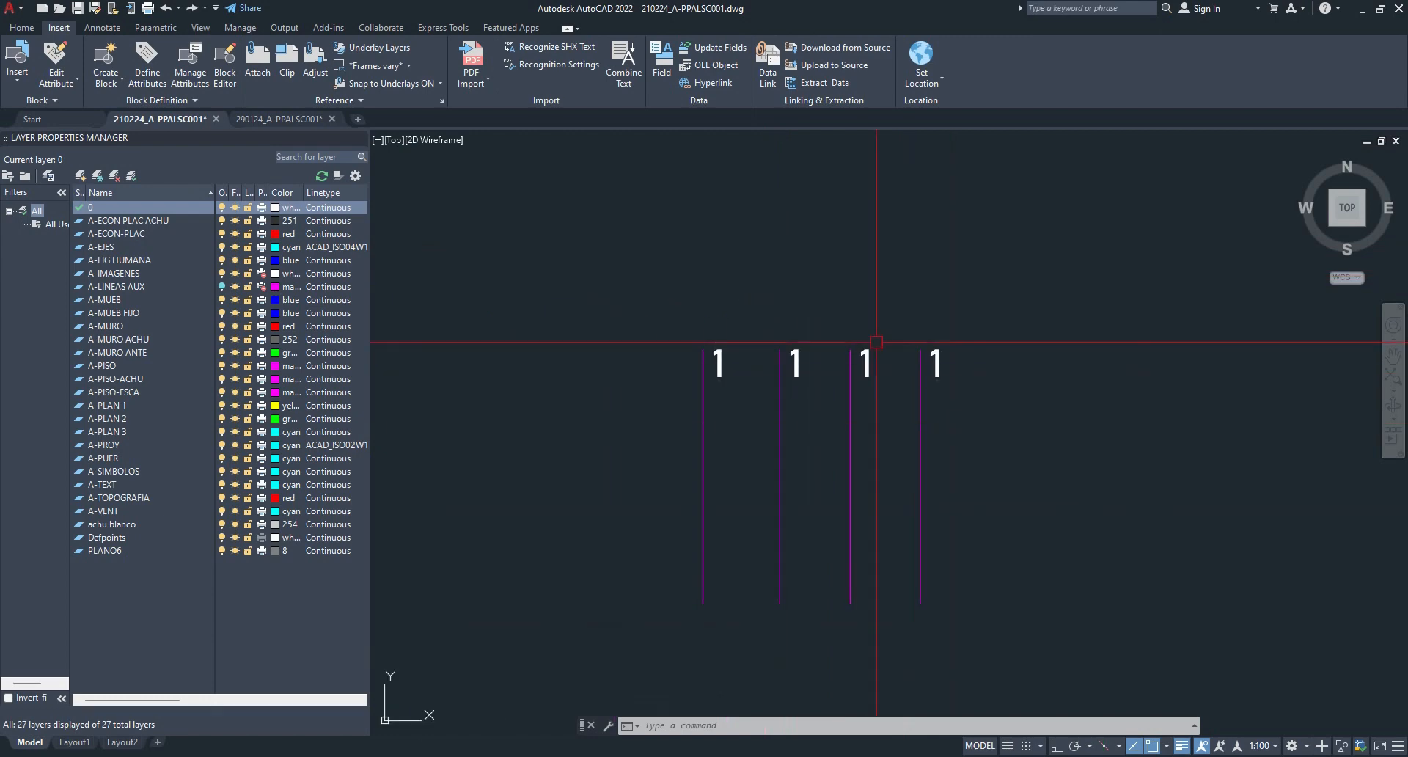
{"action": "left_click", "coordinate": [607, 254]}
{"action": "left_click", "coordinate": [1117, 456]}
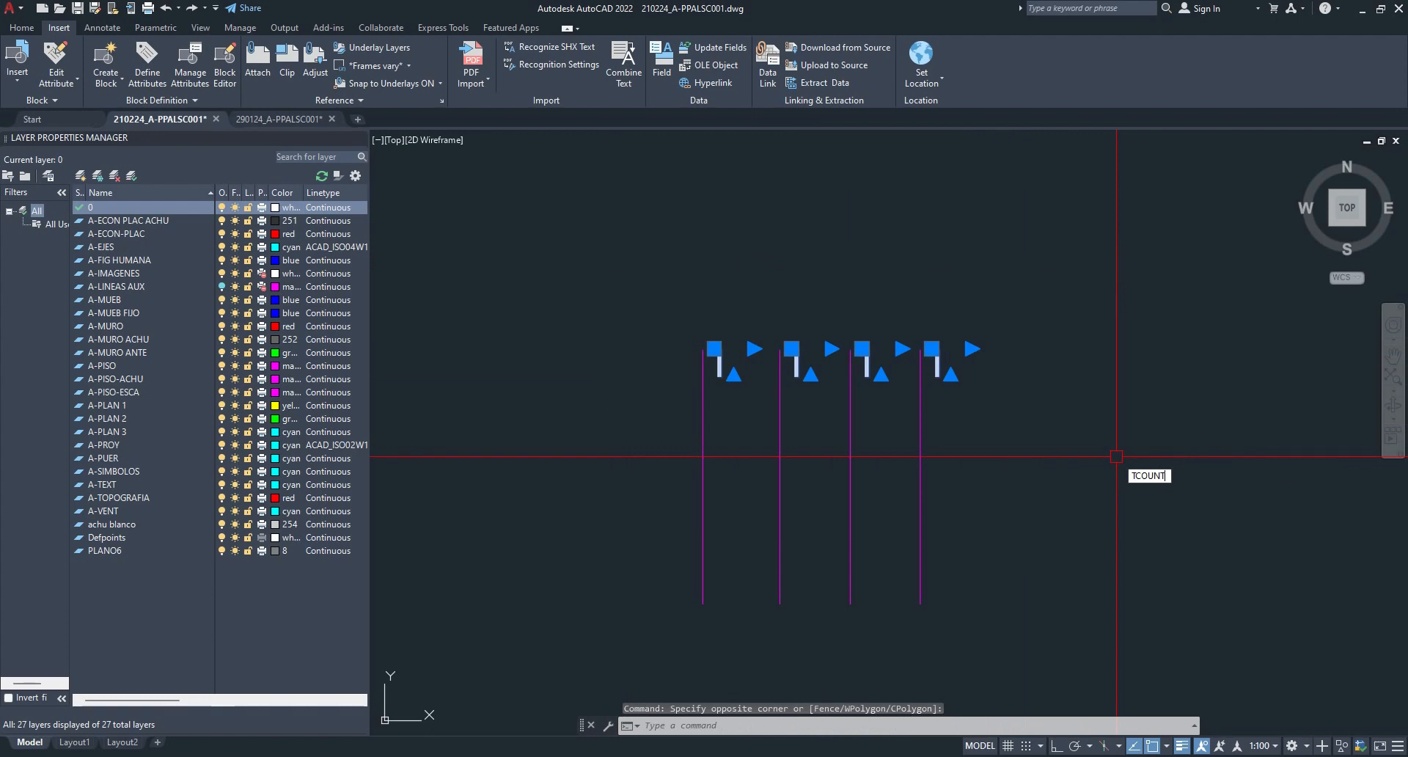
{"action": "key", "text": "Return"}
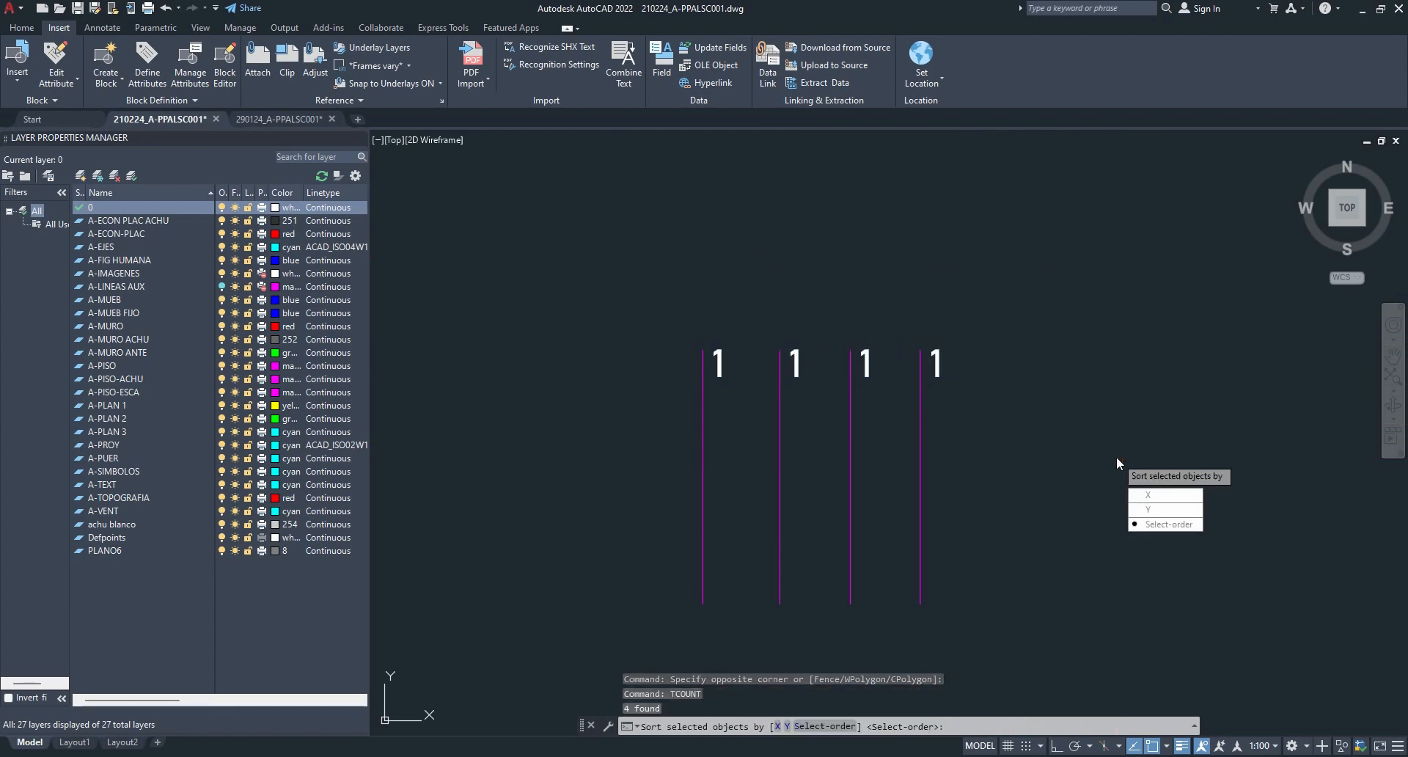
{"action": "left_click", "coordinate": [1166, 497]}
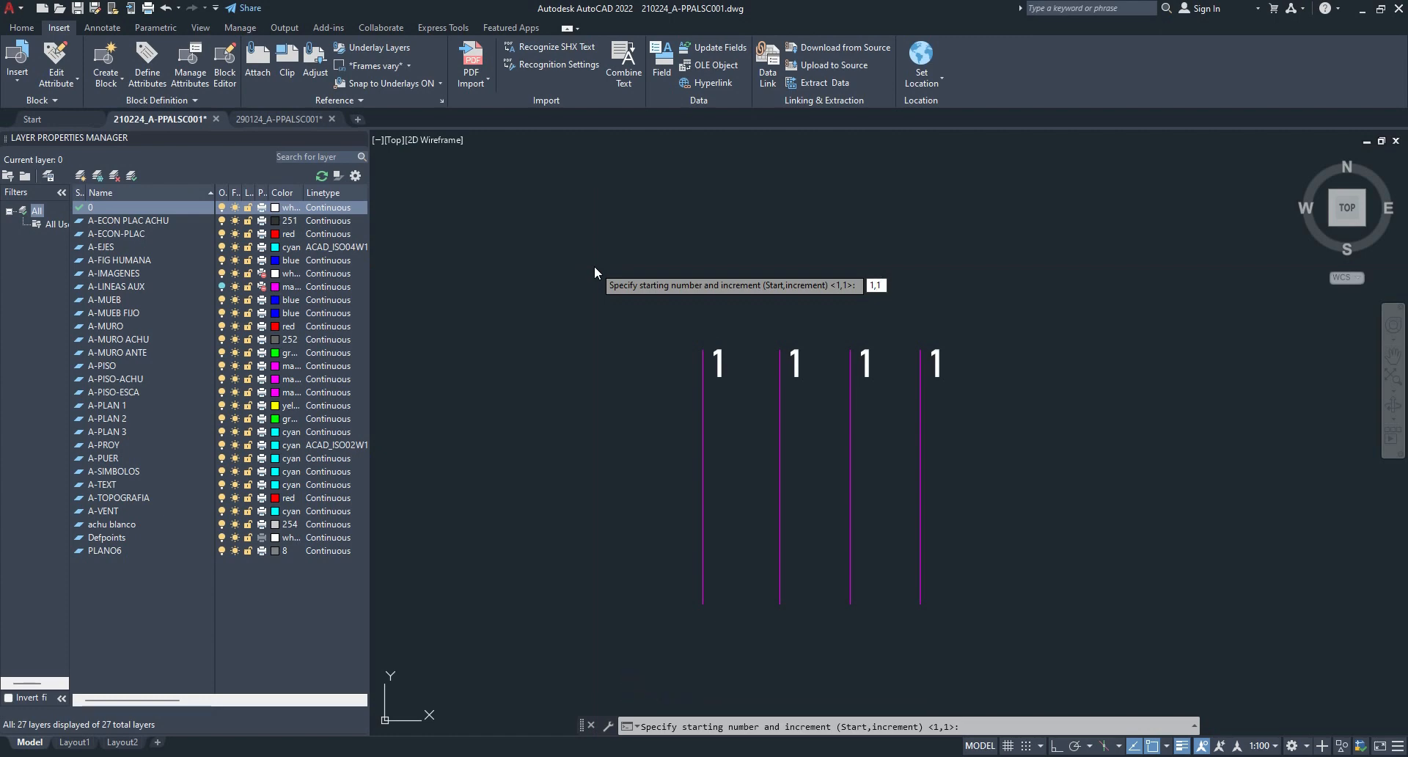
{"action": "key", "text": "Return"}
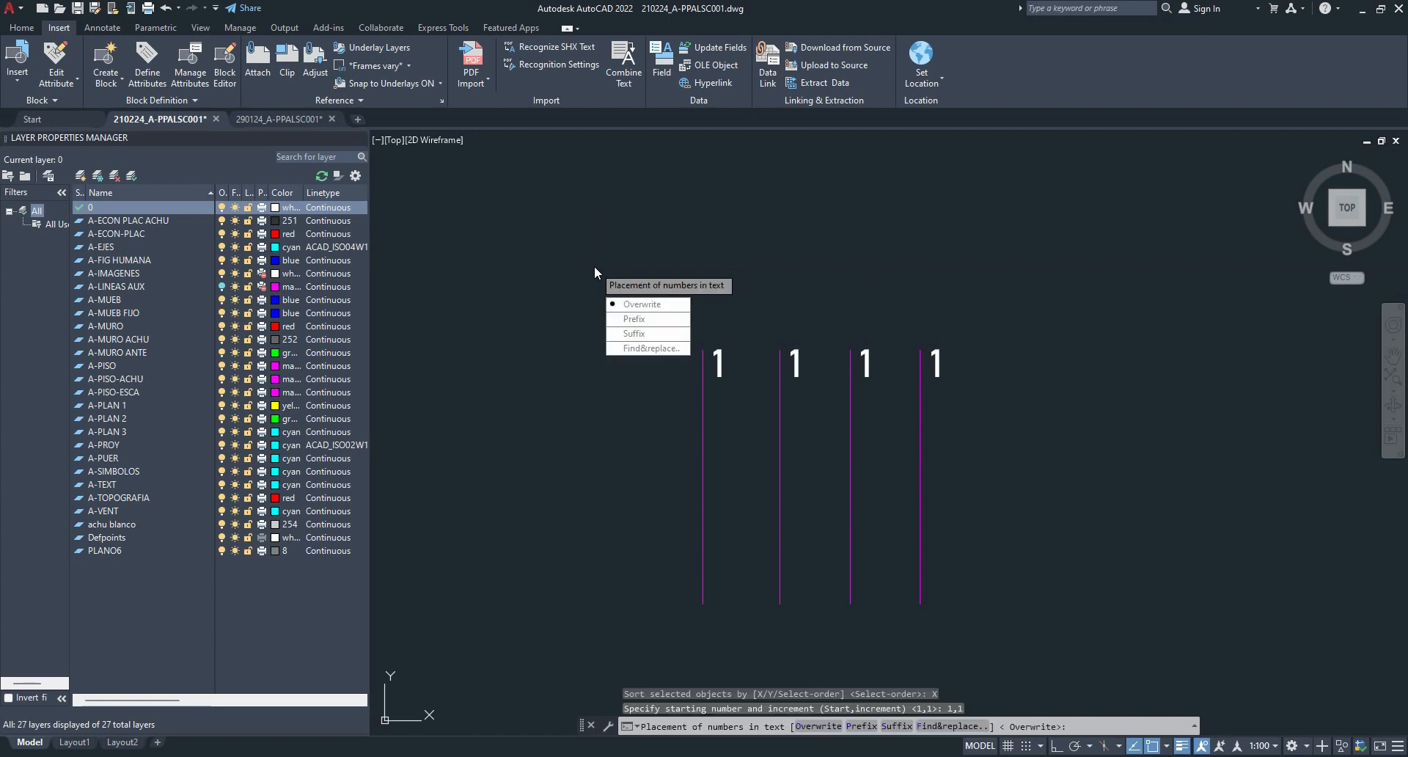
{"action": "left_click", "coordinate": [635, 311]}
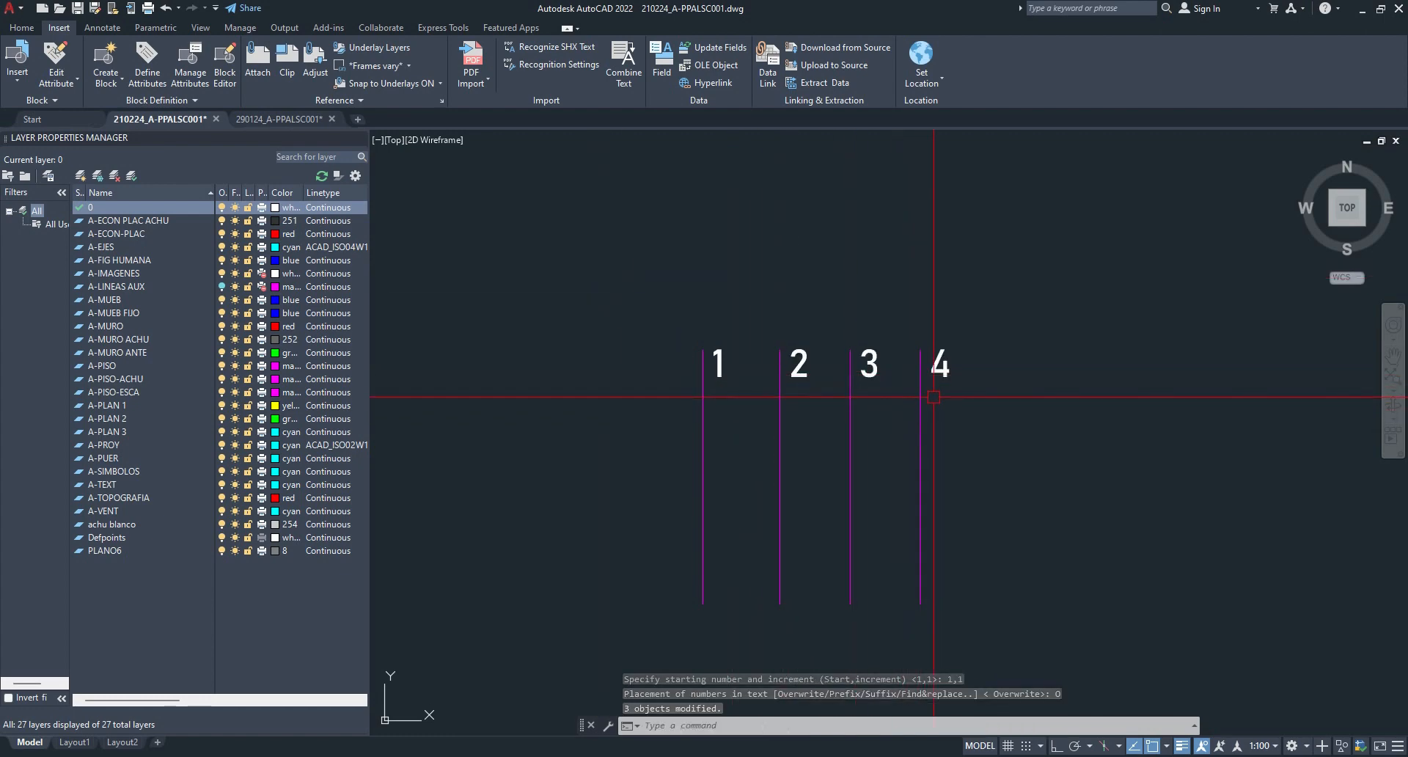
- Copy step numbers 1 to 5 and their tread lines from the vertical stair to the empty area beside the numbered lines
{"action": "scroll", "coordinate": [935, 392], "scroll_direction": "down", "scroll_amount": 5}
{"action": "scroll", "coordinate": [455, 337], "scroll_direction": "up", "scroll_amount": 8}
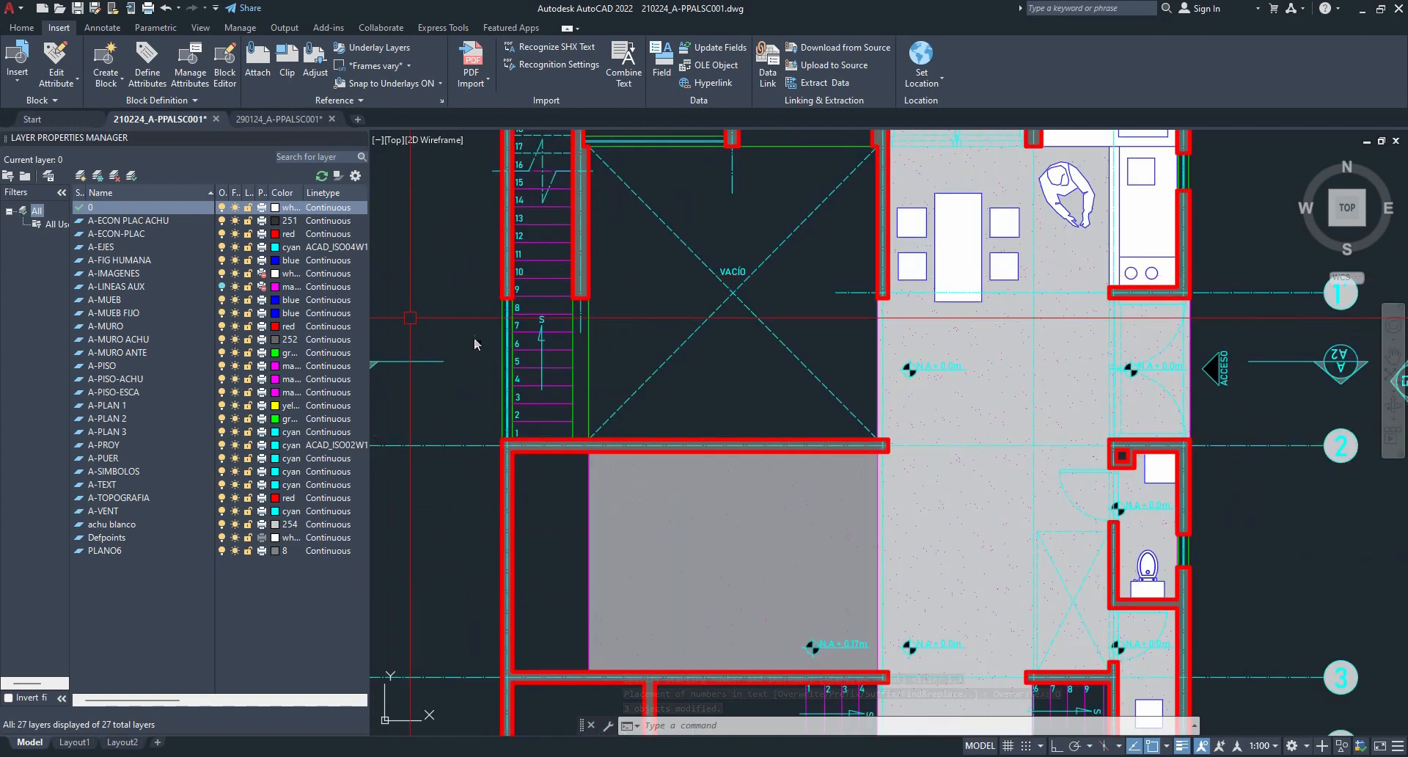
{"action": "left_click", "coordinate": [606, 584]}
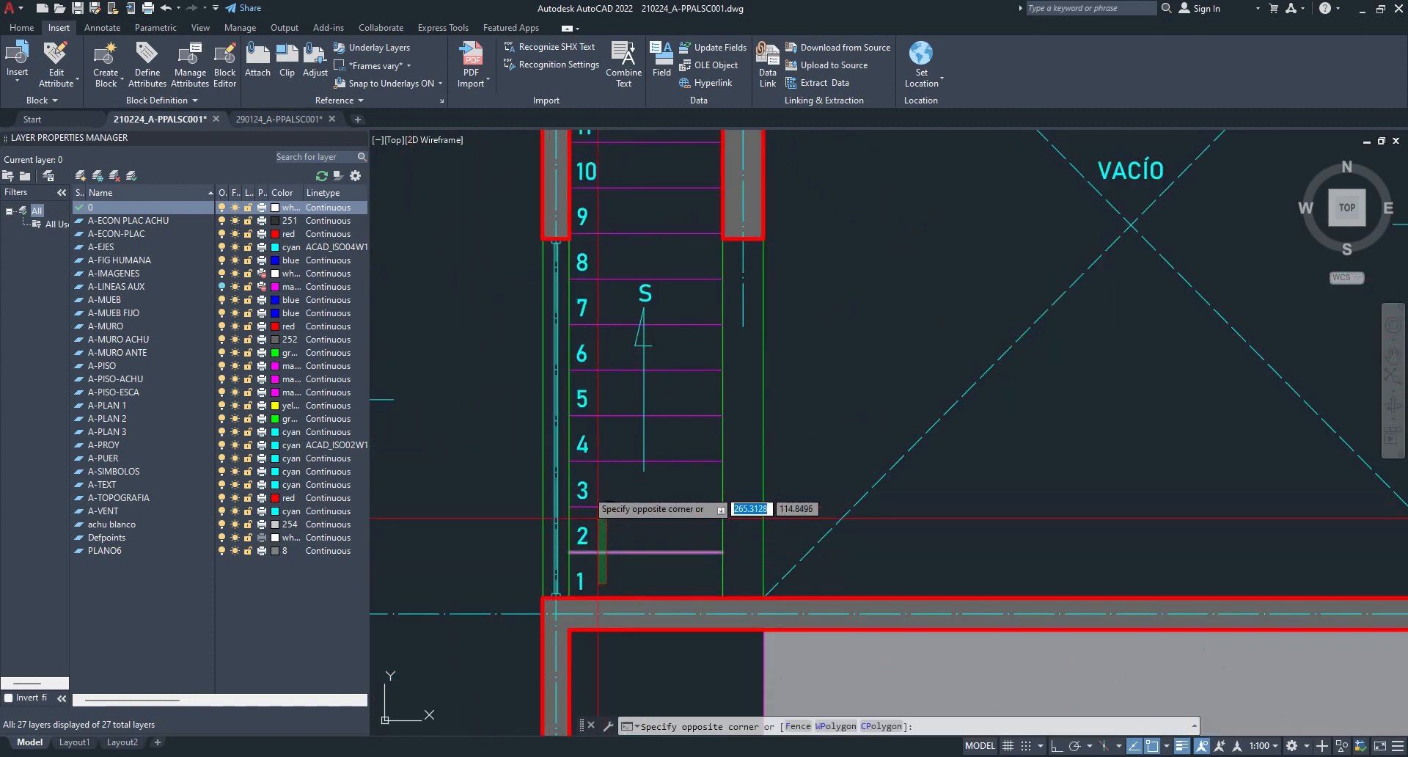
{"action": "left_click", "coordinate": [595, 407]}
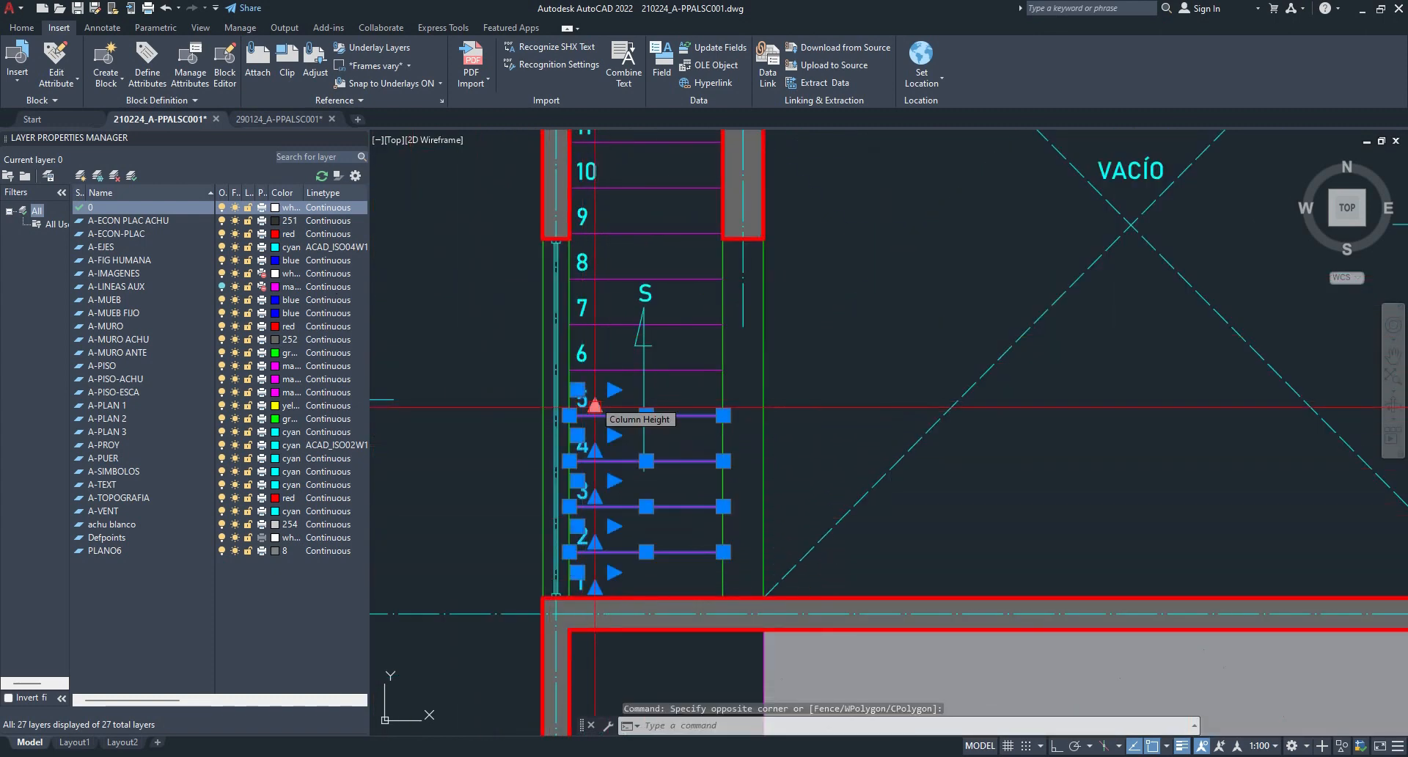
{"action": "key", "text": "ctrl+c"}
{"action": "key", "text": "ctrl+v"}
{"action": "scroll", "coordinate": [614, 402], "scroll_direction": "down", "scroll_amount": 7}
{"action": "middle_click_drag", "start_coordinate": [984, 400], "coordinate": [308, 310]}
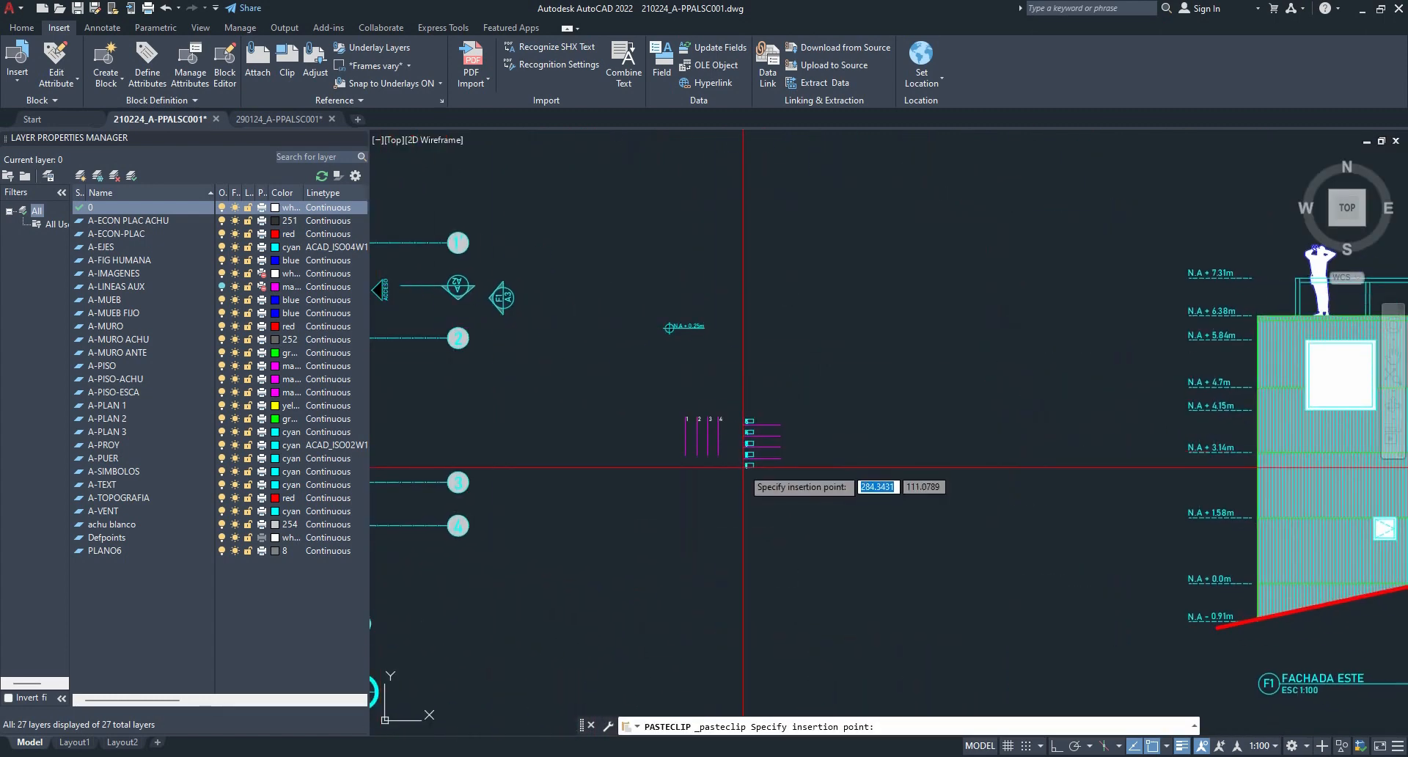
{"action": "left_click", "coordinate": [778, 468]}
{"action": "scroll", "coordinate": [779, 467], "scroll_direction": "up", "scroll_amount": 5}
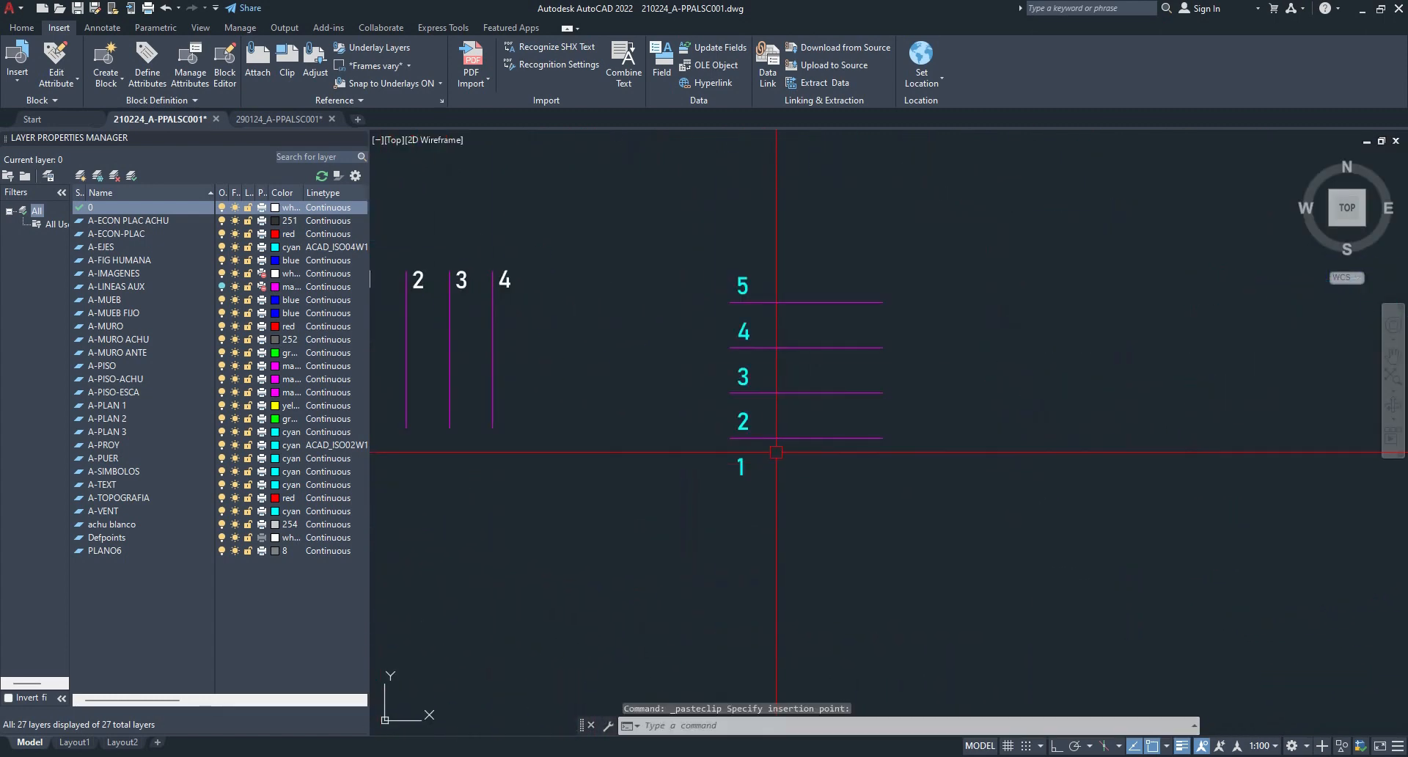
- Delete the numbers 2 to 5 from the copied horizontal treads, keeping only the number 1
{"action": "left_click", "coordinate": [703, 248]}
{"action": "left_click", "coordinate": [775, 442]}
{"action": "key", "text": "Delete"}
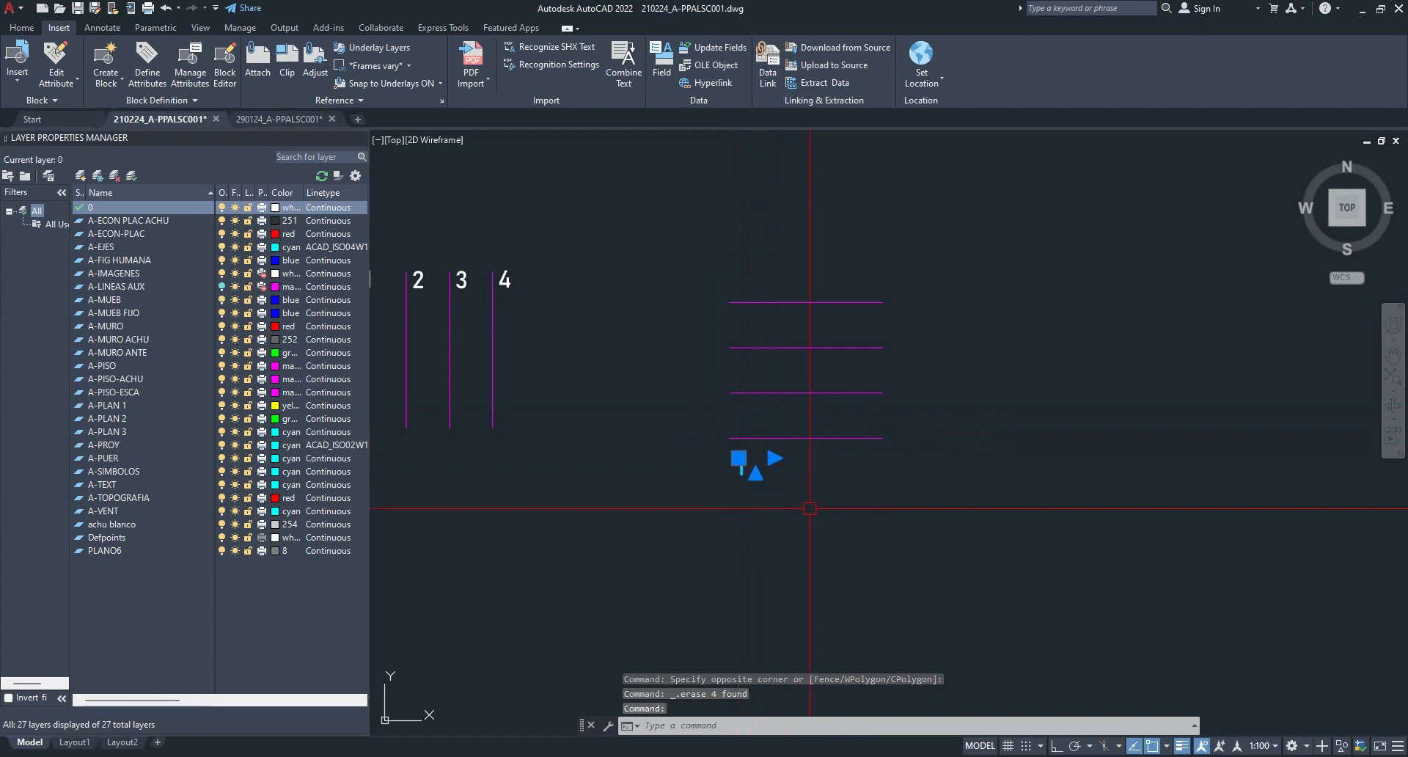
- Copy the number 1 up to the three treads above it, using the left endpoints of the horizontal tread lines
{"action": "type", "text": "co"}
{"action": "key", "text": "Return"}
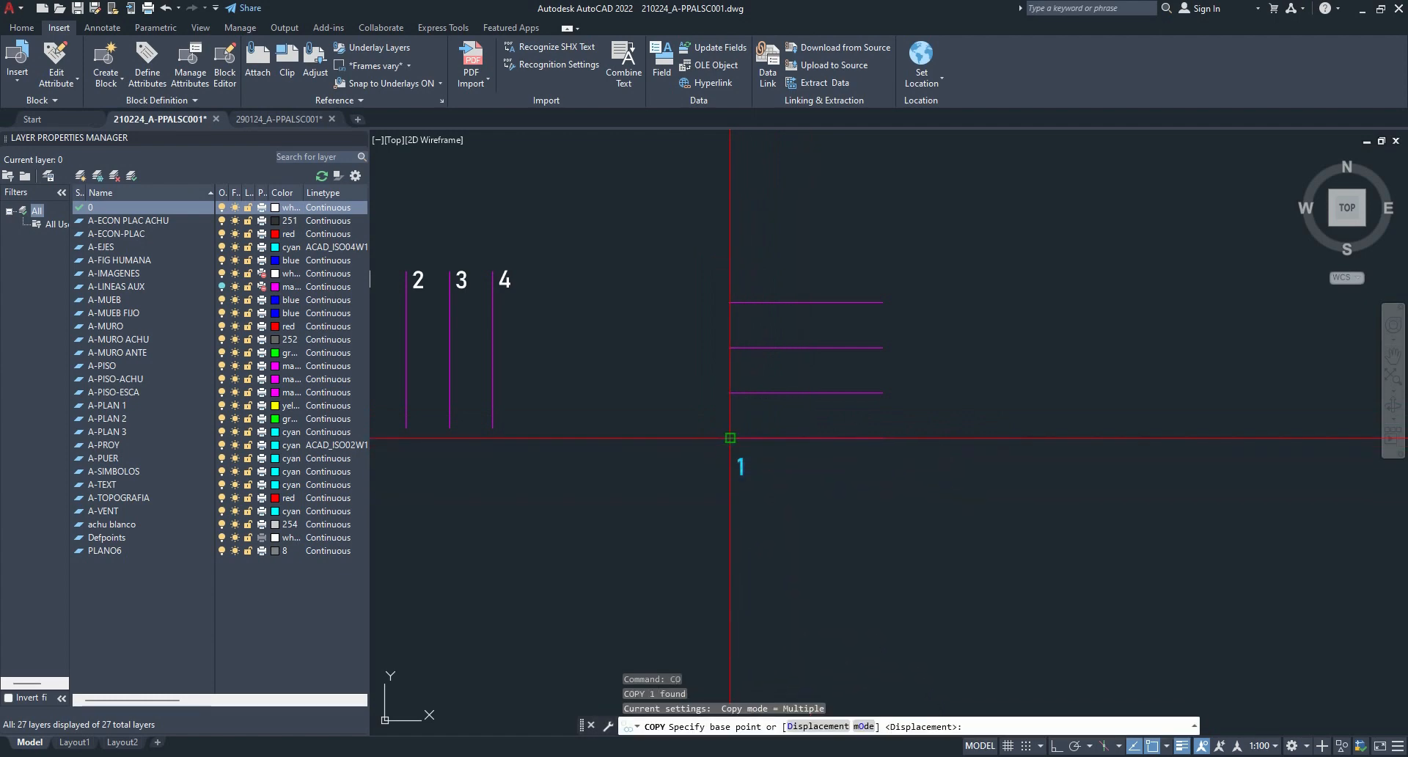
{"action": "left_click", "coordinate": [729, 437]}
{"action": "left_click", "coordinate": [730, 393]}
{"action": "left_click", "coordinate": [730, 348]}
{"action": "left_click", "coordinate": [730, 302]}
{"action": "key", "text": "Escape"}
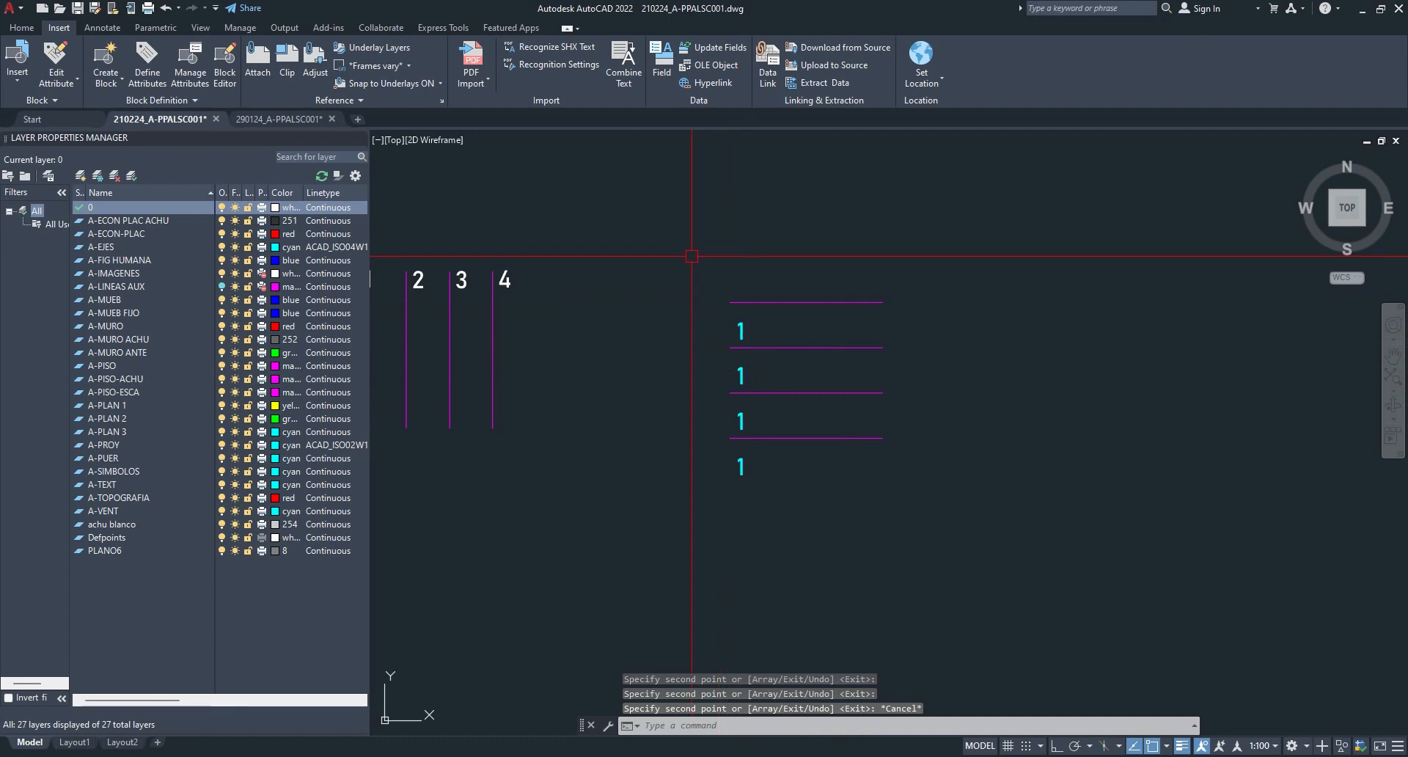
- Number the four stacked texts with TCOUNT, sorted by Y, with start and increment 4,-1 and the Overwrite placement
{"action": "left_click", "coordinate": [691, 255]}
{"action": "left_click", "coordinate": [761, 563]}
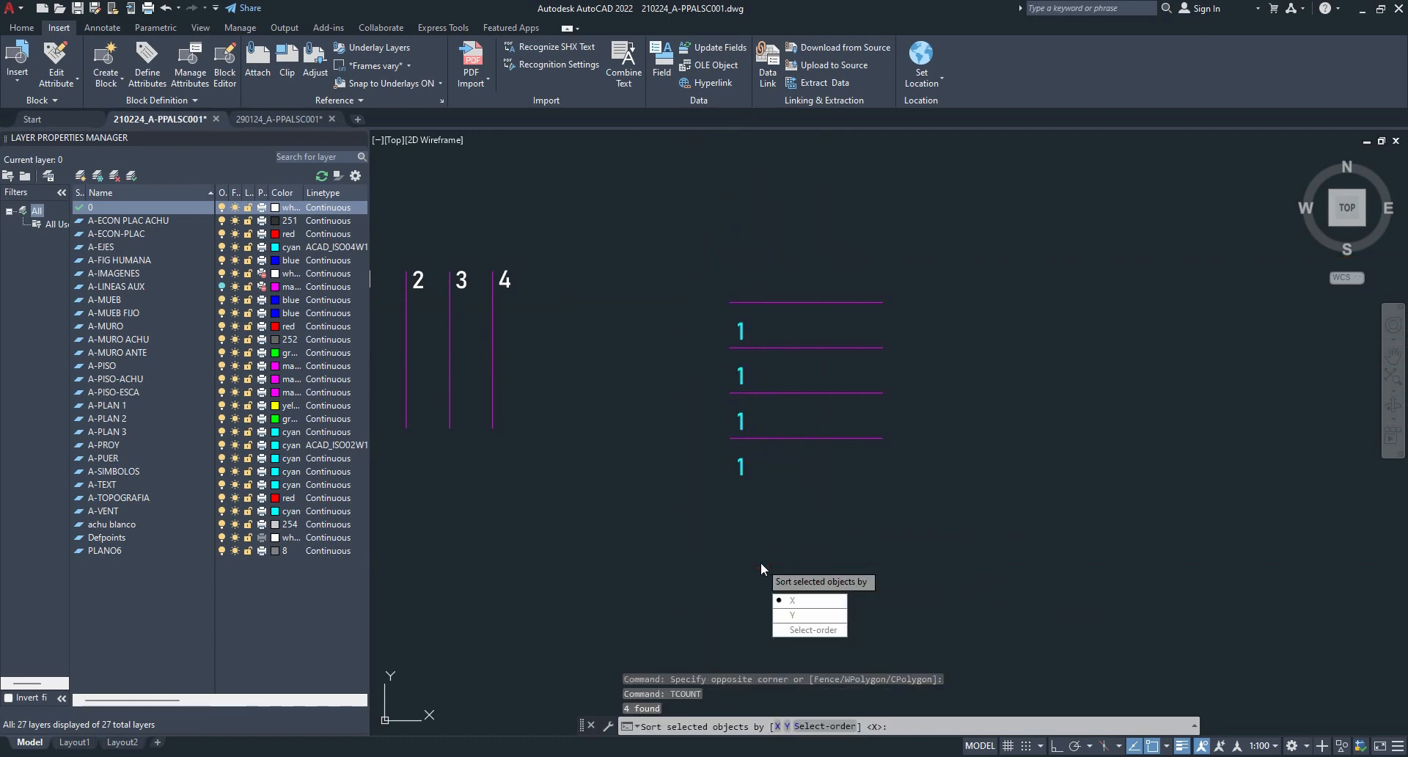
{"action": "left_click", "coordinate": [796, 616]}
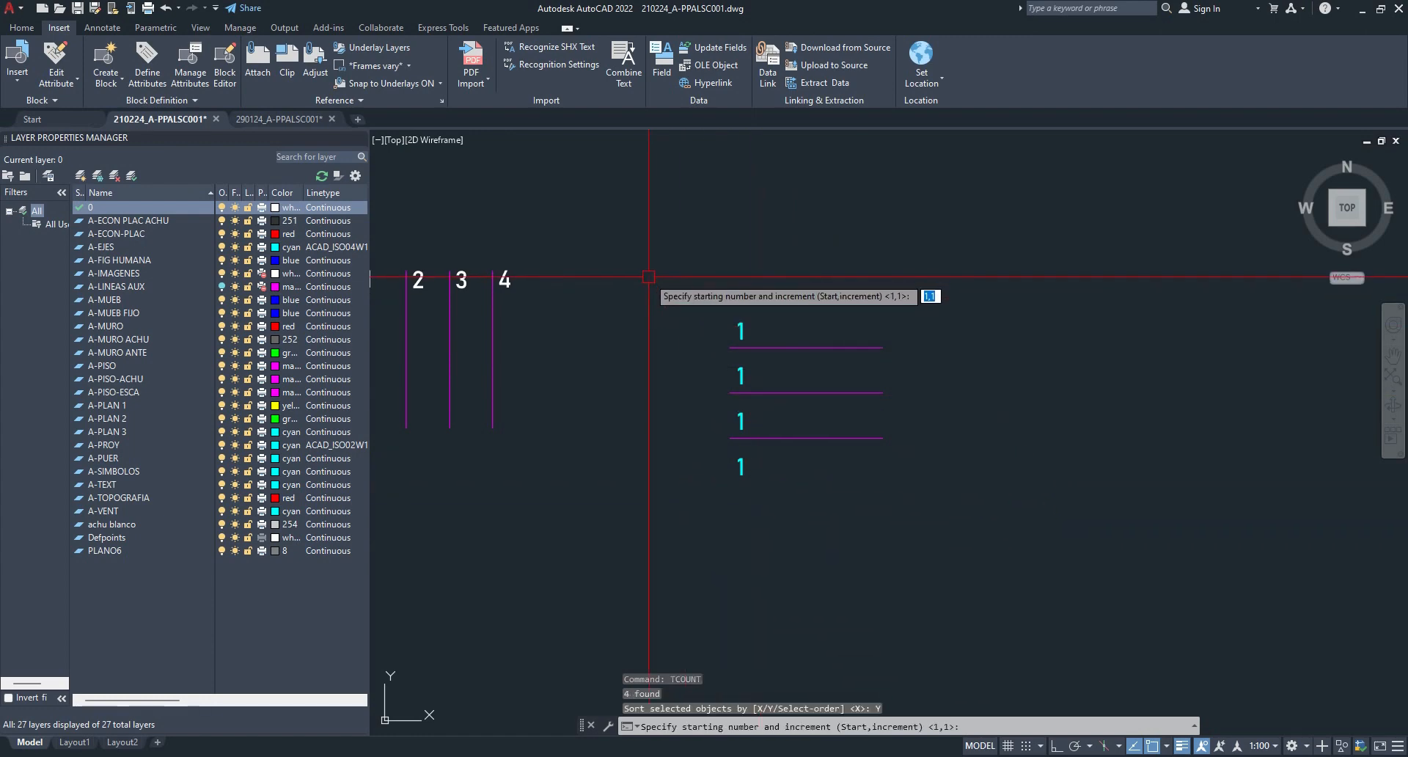
{"action": "scroll", "coordinate": [648, 276], "scroll_direction": "up", "scroll_amount": 4}
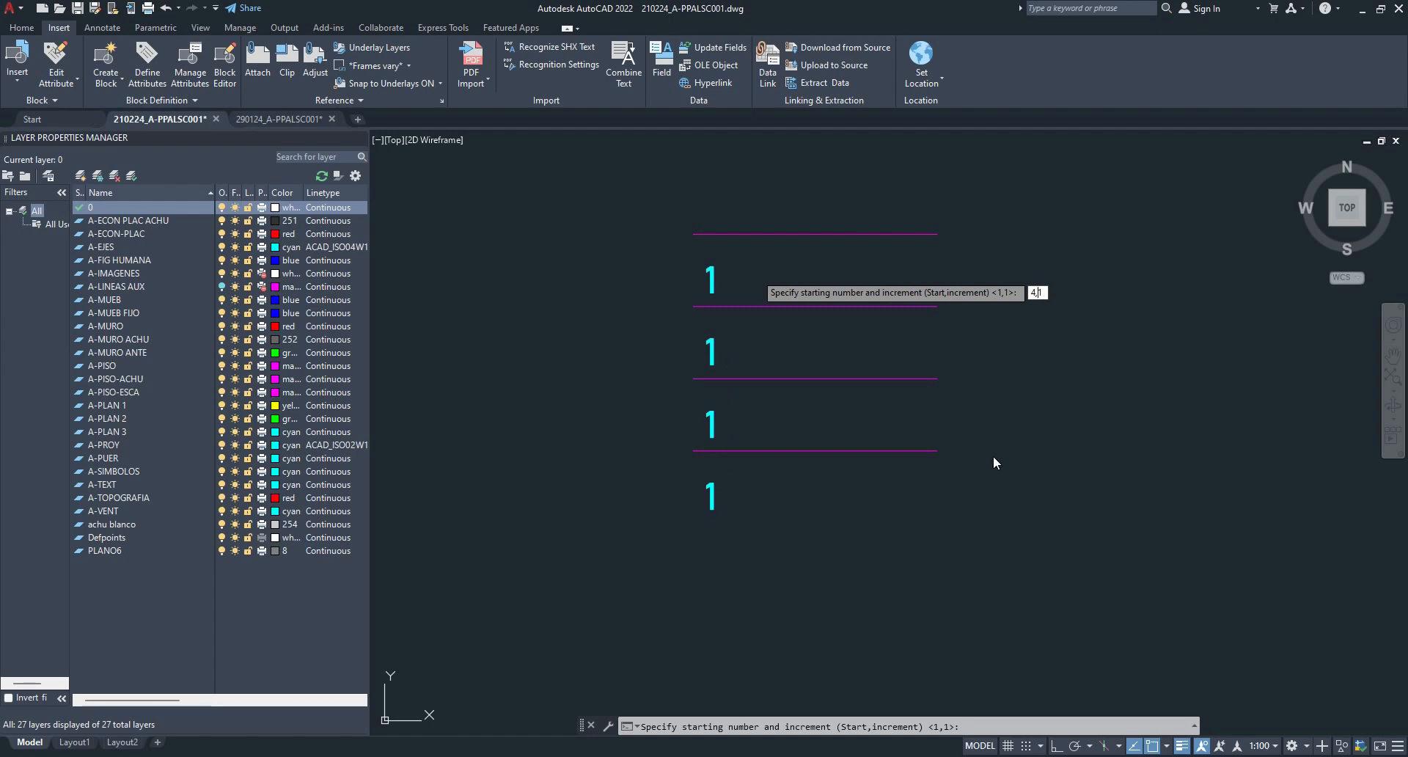
{"action": "type", "text": "-"}
{"action": "key", "text": "Return"}
{"action": "key", "text": "Return"}
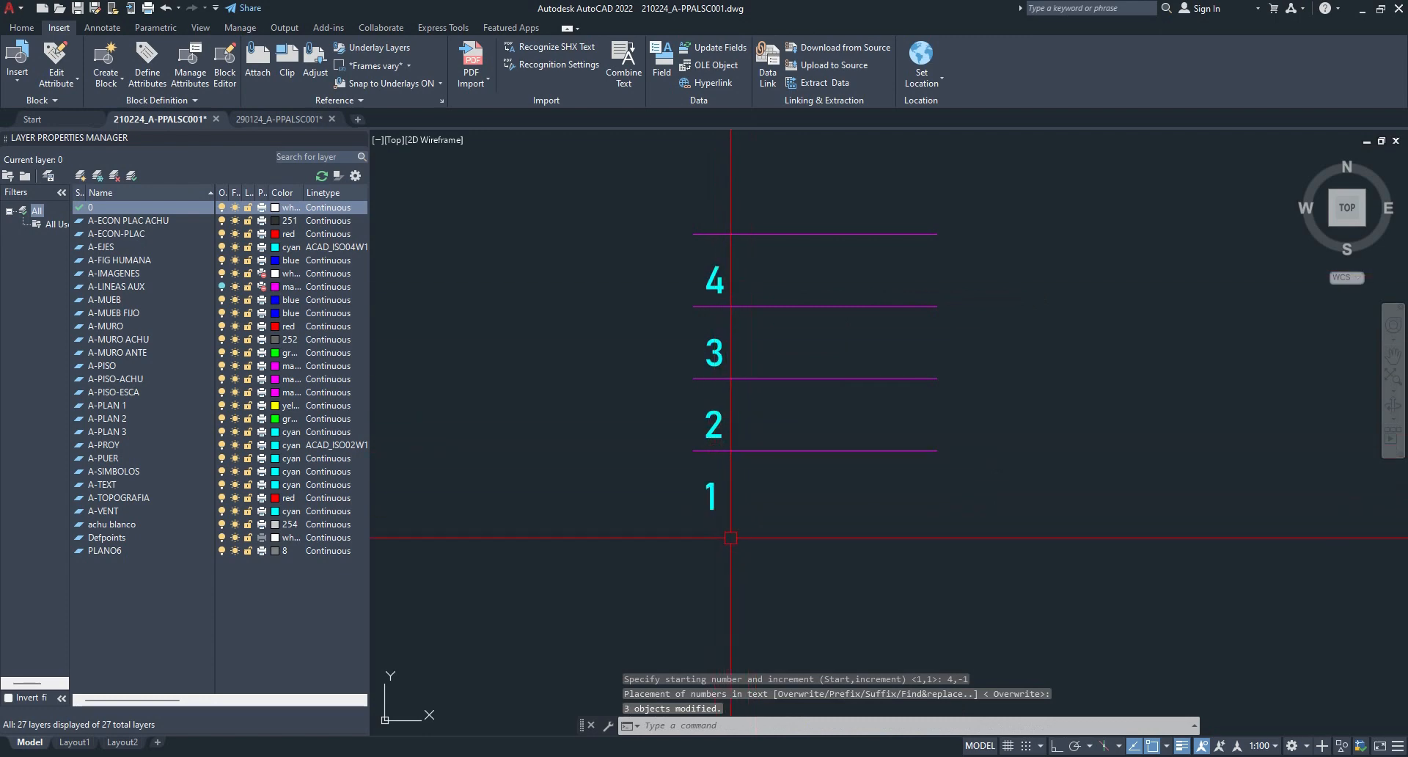
- Delete the practice level mark and both sets of numbered tread lines from the empty area outside the plans
{"action": "scroll", "coordinate": [731, 538], "scroll_direction": "down", "scroll_amount": 3}
{"action": "middle_click_drag", "start_coordinate": [715, 535], "coordinate": [774, 484]}
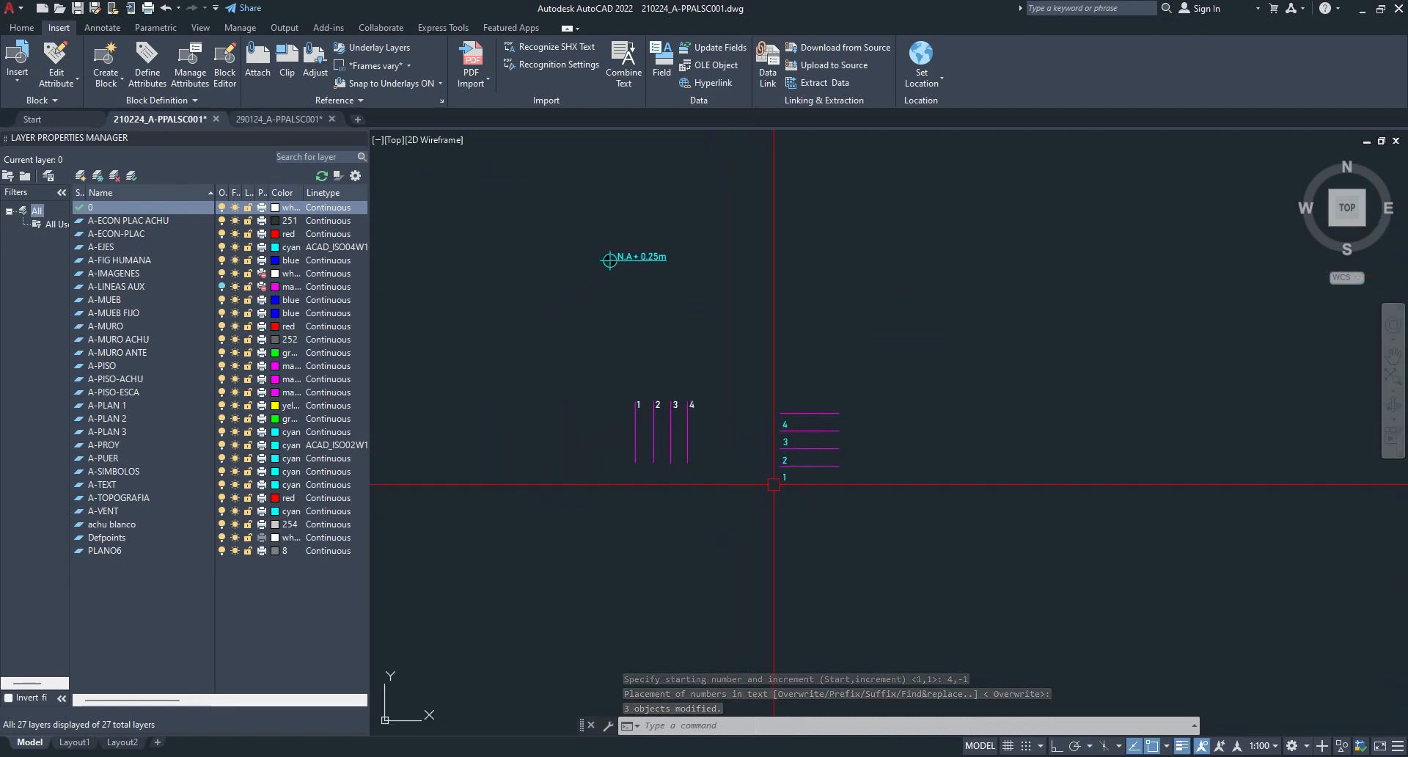
{"action": "left_click", "coordinate": [573, 217]}
{"action": "left_click", "coordinate": [970, 604]}
{"action": "key", "text": "Delete"}
{"action": "scroll", "coordinate": [970, 603], "scroll_direction": "down", "scroll_amount": 5}
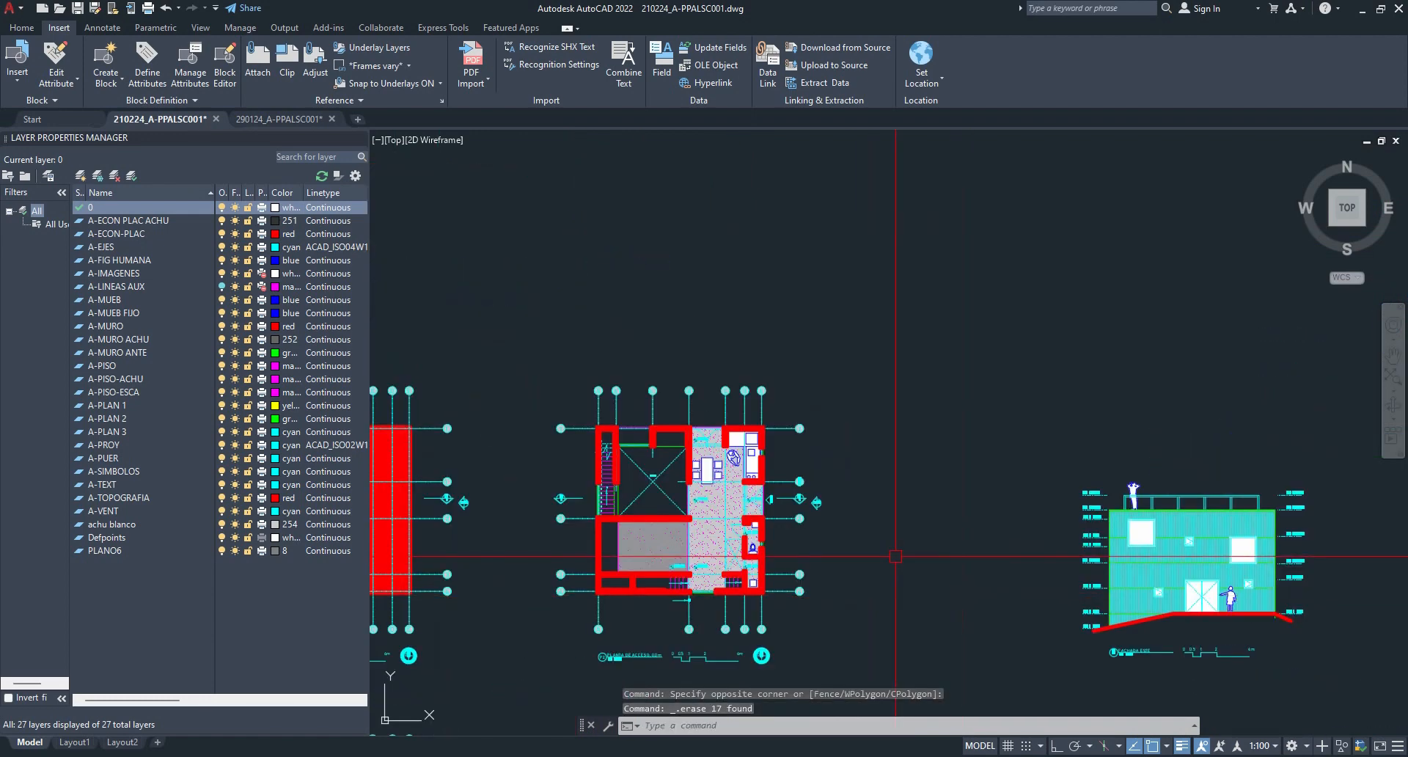
- Examine the step numbers and direction arrows on the two short horizontal stairs of the access plan
{"action": "scroll", "coordinate": [1031, 559], "scroll_direction": "up", "scroll_amount": 2}
{"action": "scroll", "coordinate": [746, 412], "scroll_direction": "up", "scroll_amount": 3}
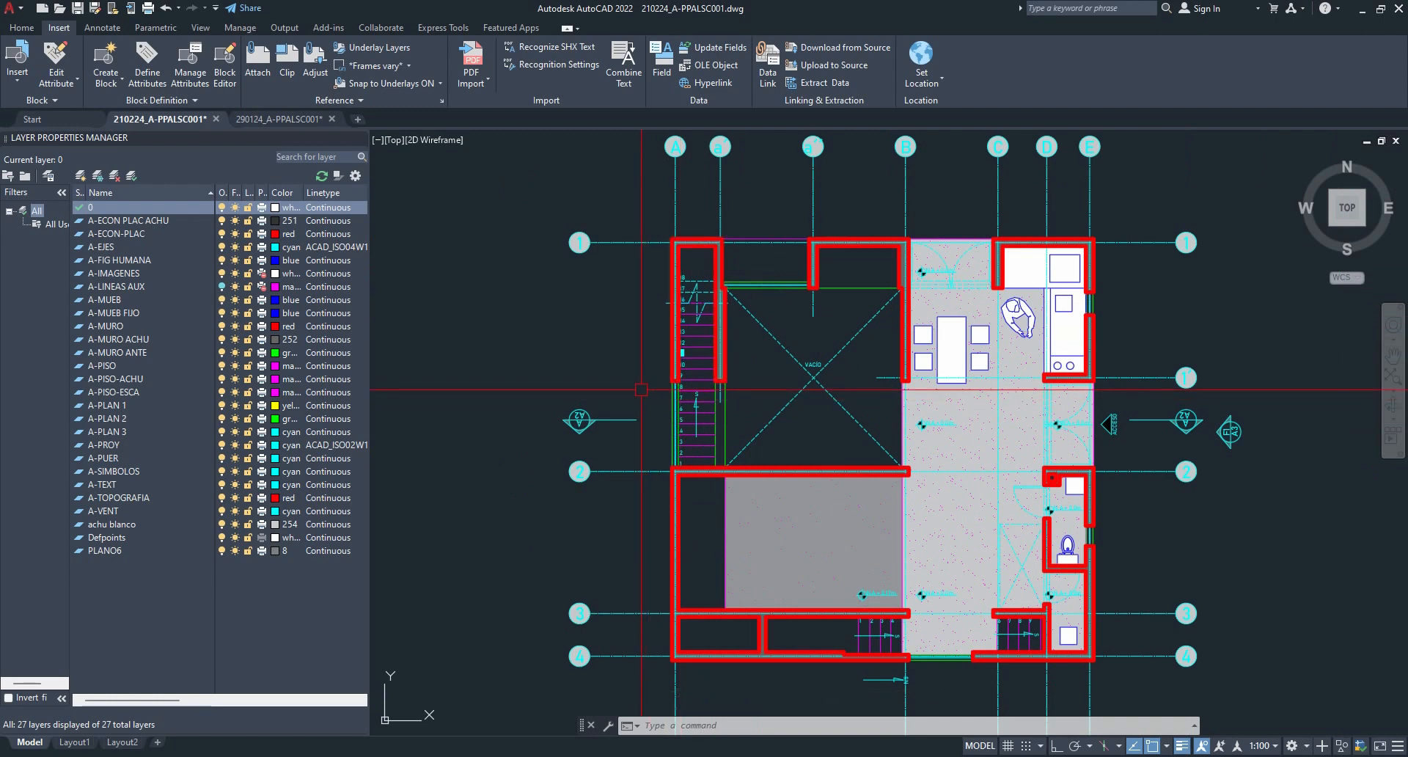
{"action": "scroll", "coordinate": [884, 620], "scroll_direction": "up", "scroll_amount": 5}
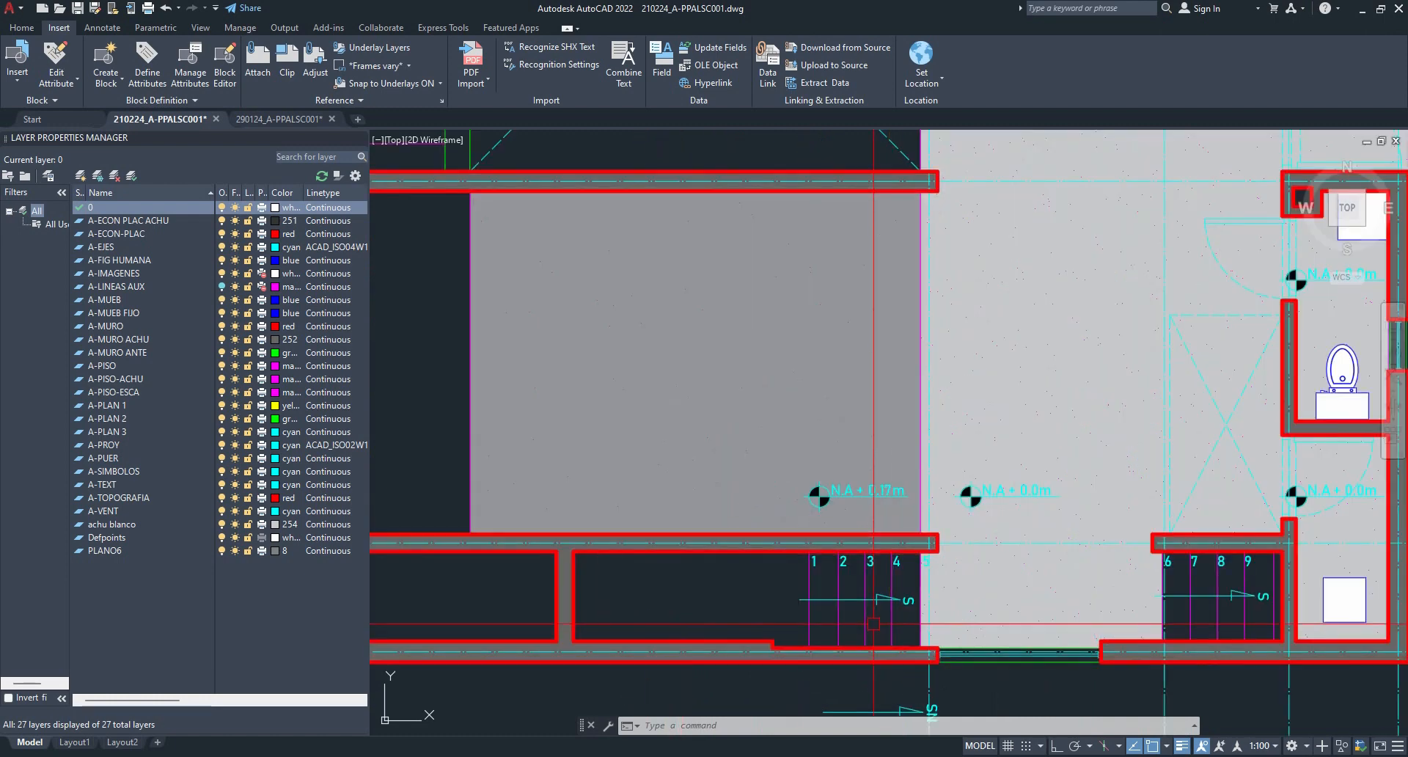
{"action": "middle_click_drag", "start_coordinate": [884, 614], "coordinate": [774, 536]}
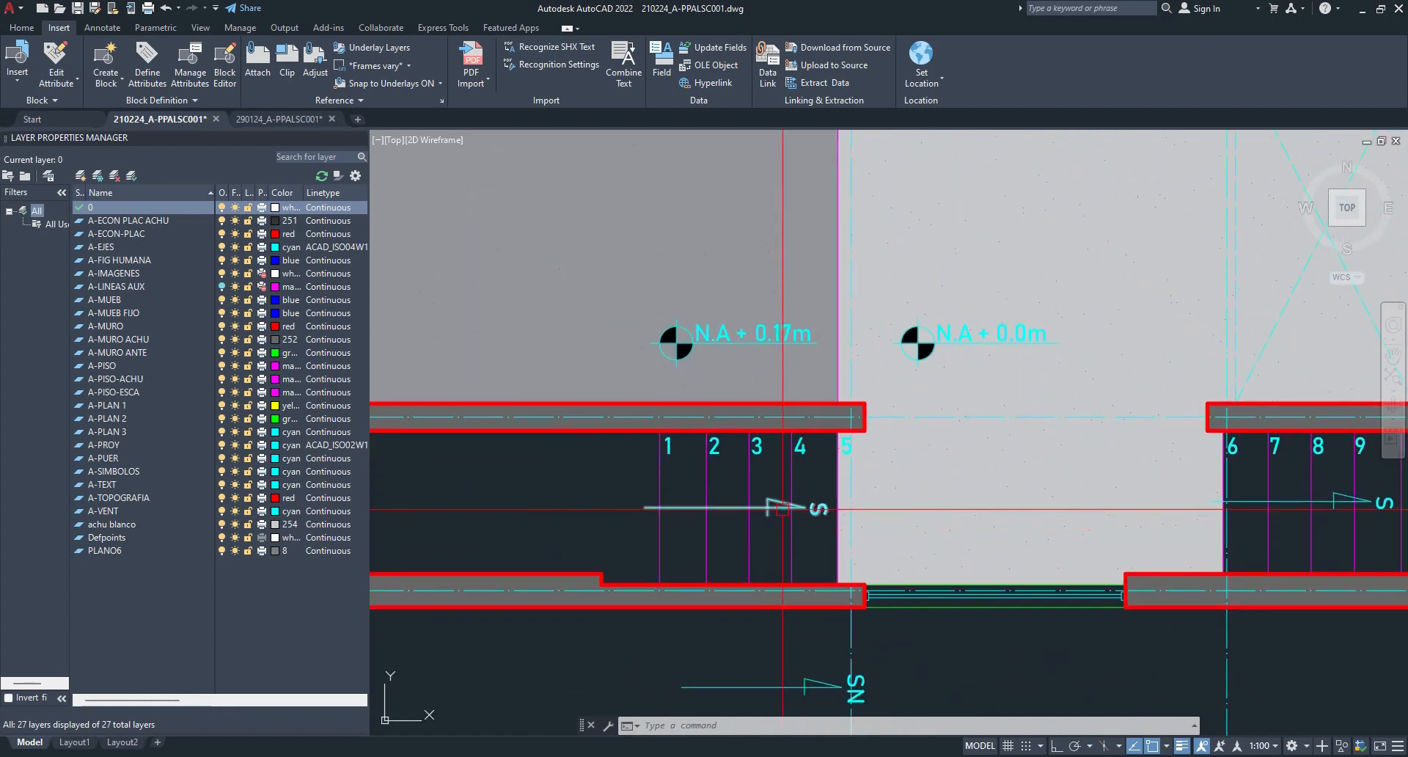
{"action": "scroll", "coordinate": [735, 307], "scroll_direction": "down", "scroll_amount": 6}
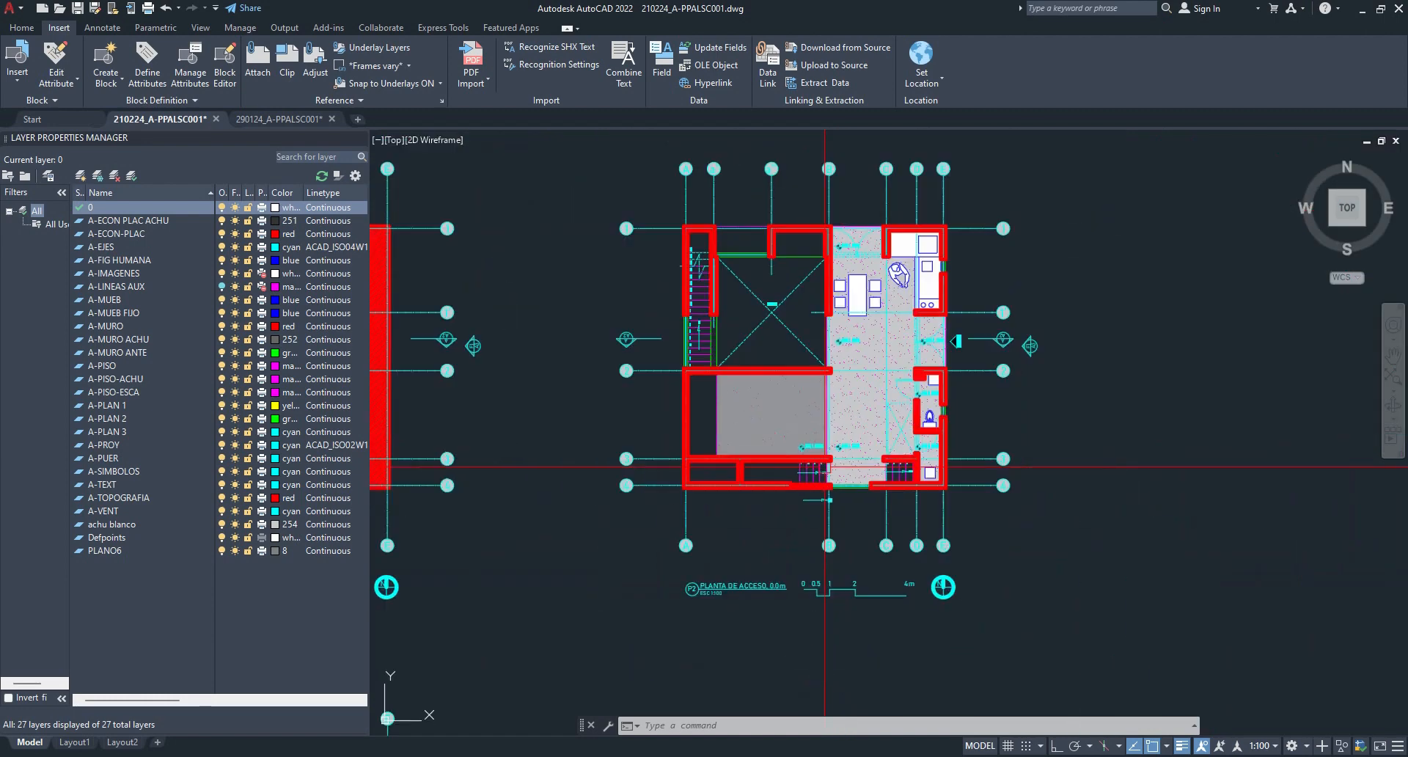
- Examine the break line crossing the vertical stair near step 16 and the dashed treads above it in the access plan
{"action": "scroll", "coordinate": [734, 307], "scroll_direction": "up", "scroll_amount": 8}
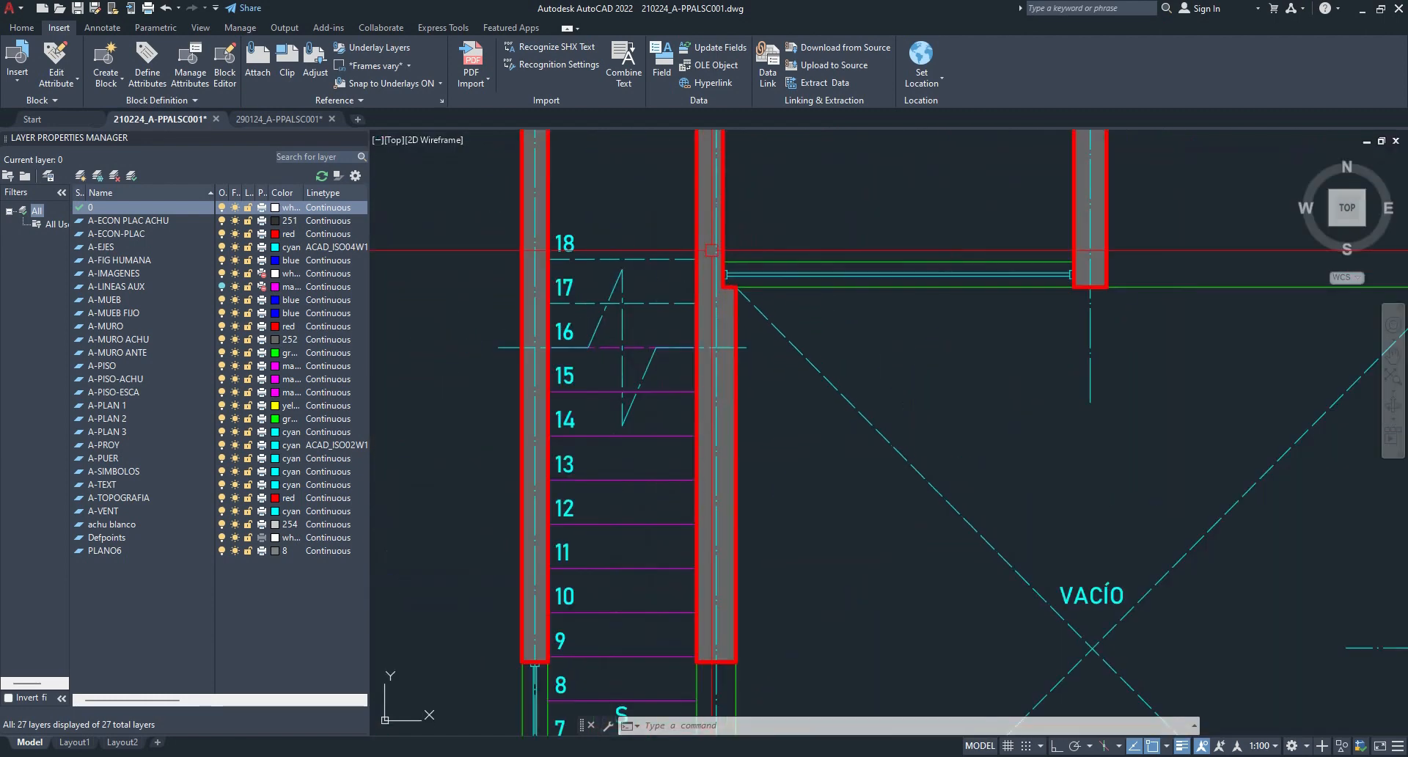
{"action": "left_click", "coordinate": [672, 350]}
{"action": "middle_click_drag", "start_coordinate": [673, 350], "coordinate": [910, 378]}
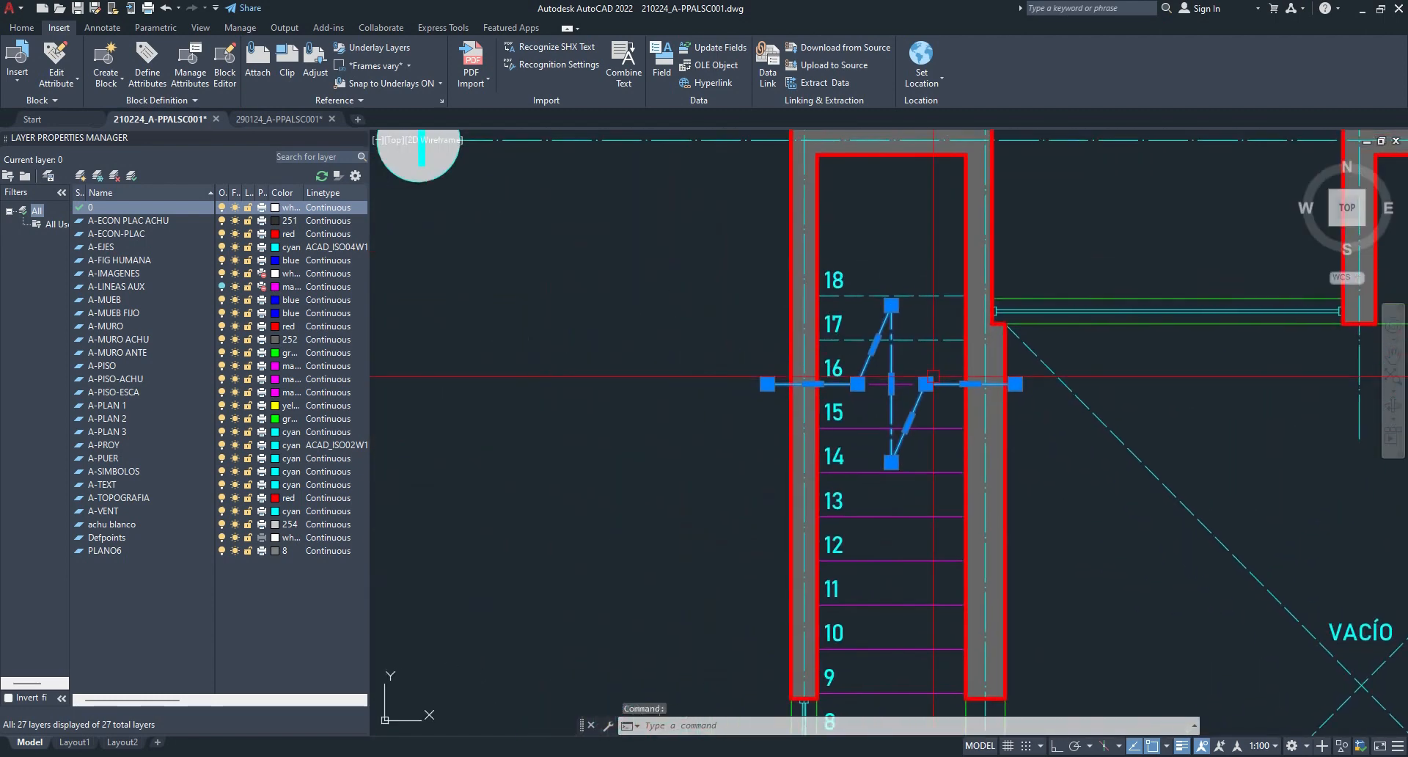
{"action": "key", "text": "Escape"}
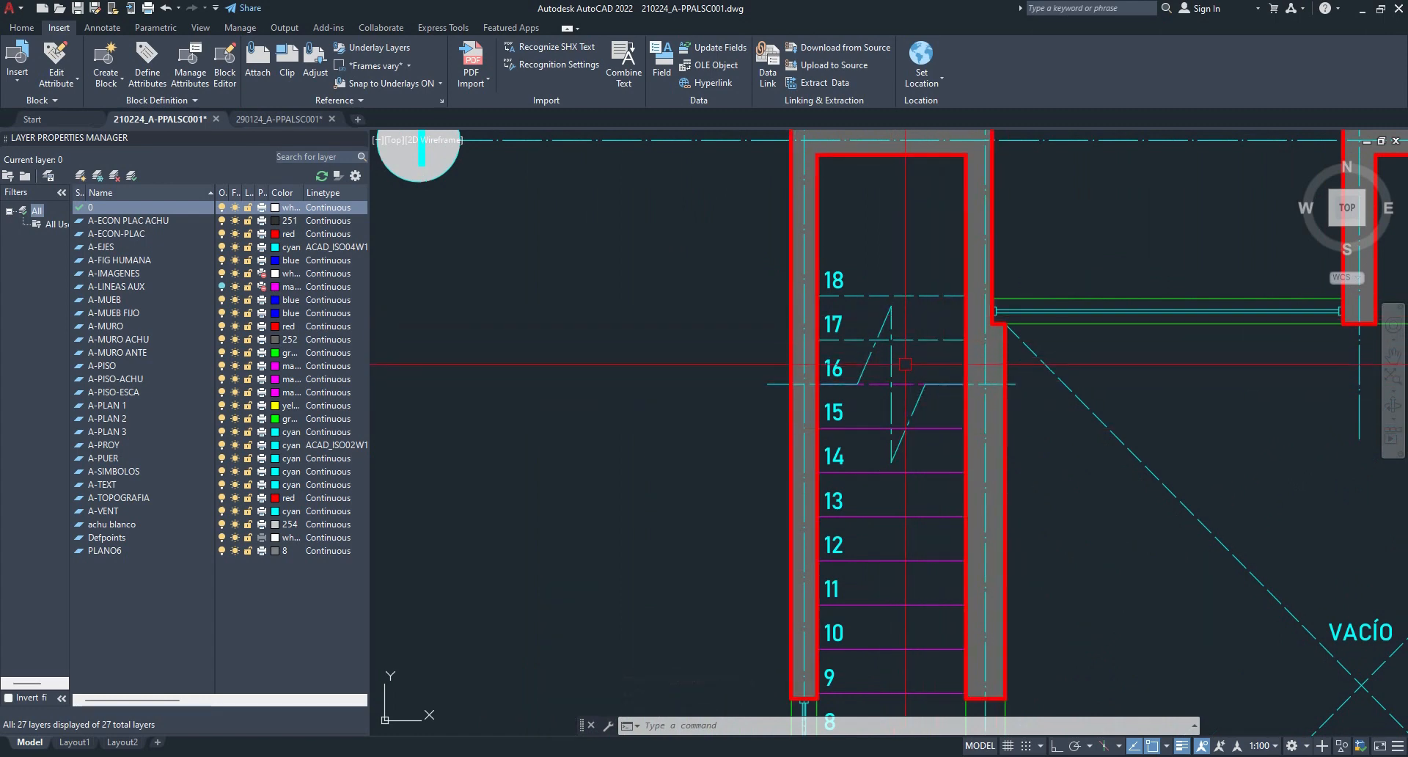
{"action": "scroll", "coordinate": [941, 436], "scroll_direction": "down", "scroll_amount": 4}
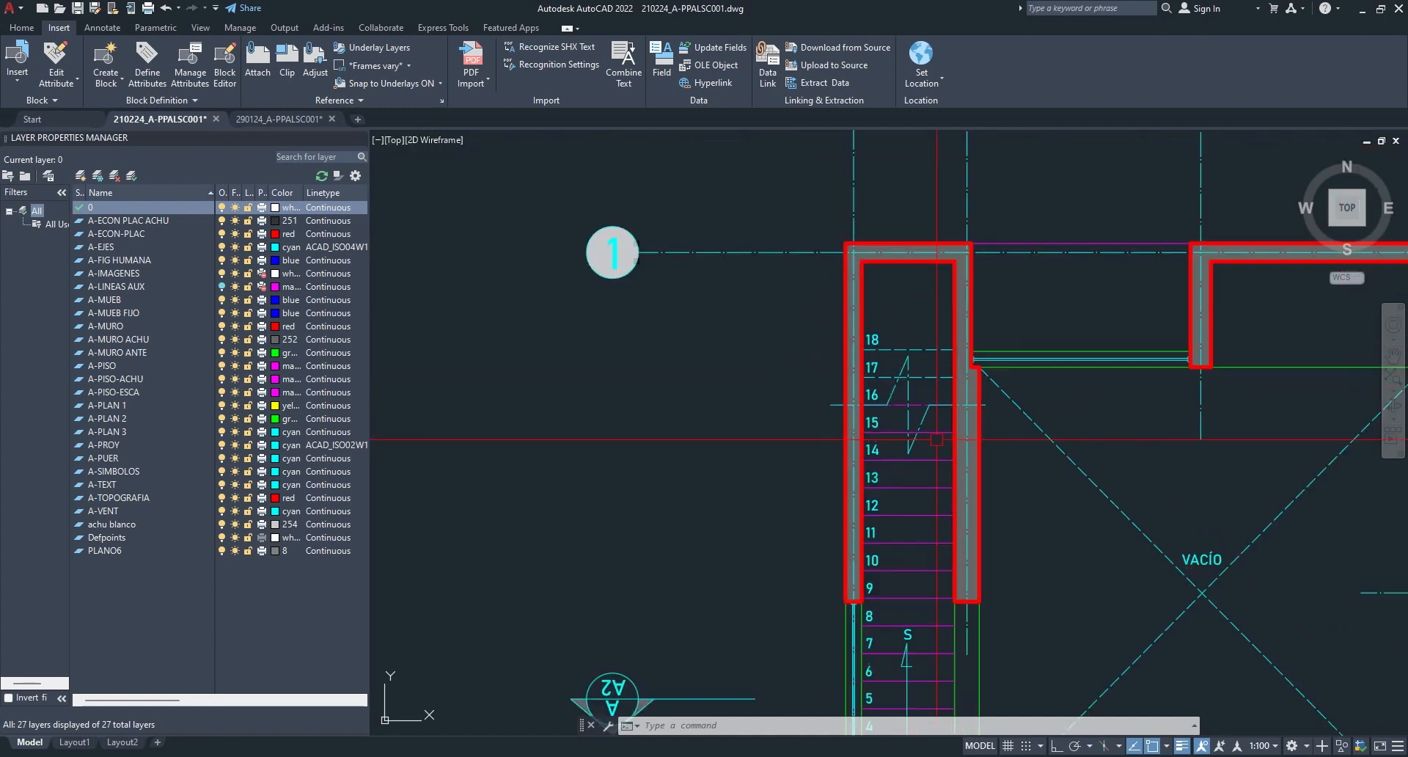
{"action": "scroll", "coordinate": [994, 468], "scroll_direction": "up", "scroll_amount": 2}
{"action": "middle_click_drag", "start_coordinate": [981, 445], "coordinate": [920, 323]}
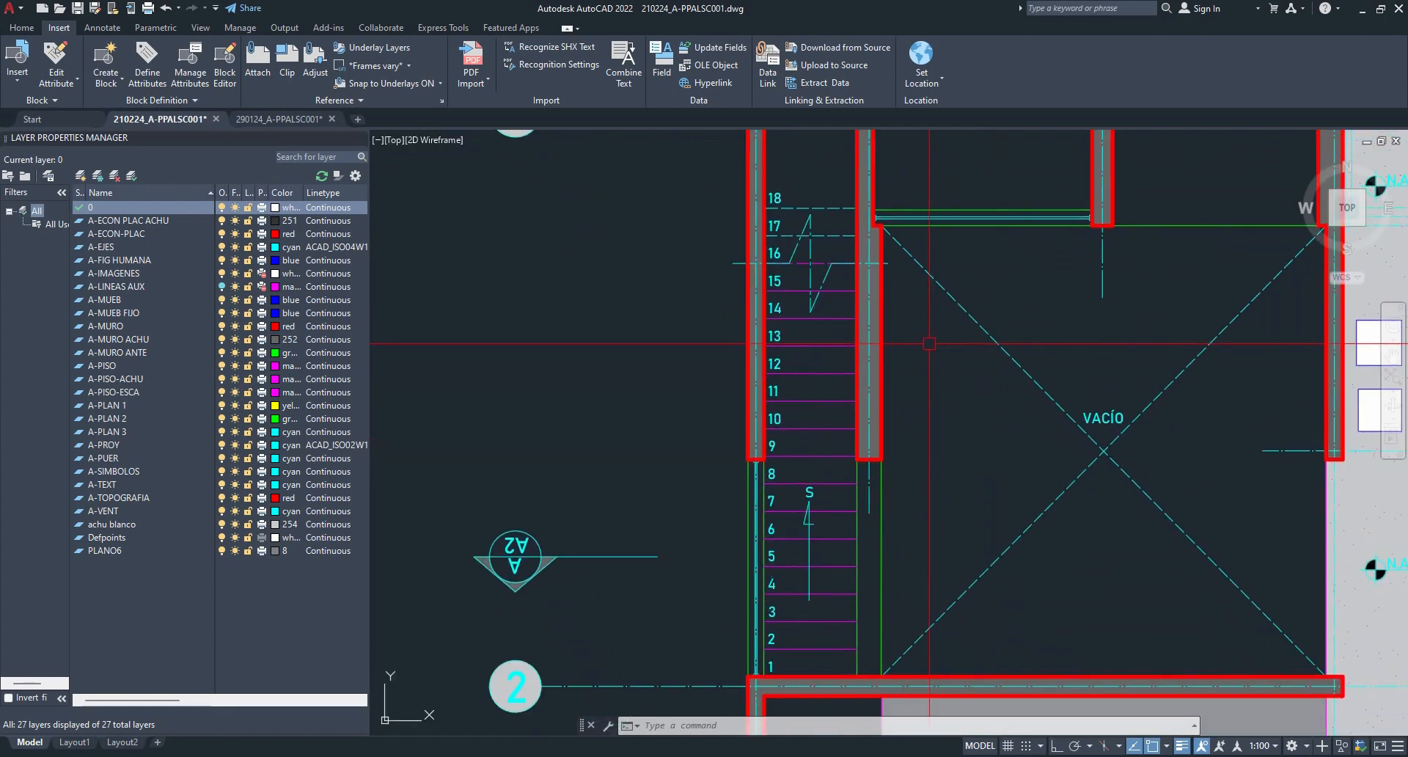
{"action": "middle_click_drag", "start_coordinate": [848, 352], "coordinate": [855, 389]}
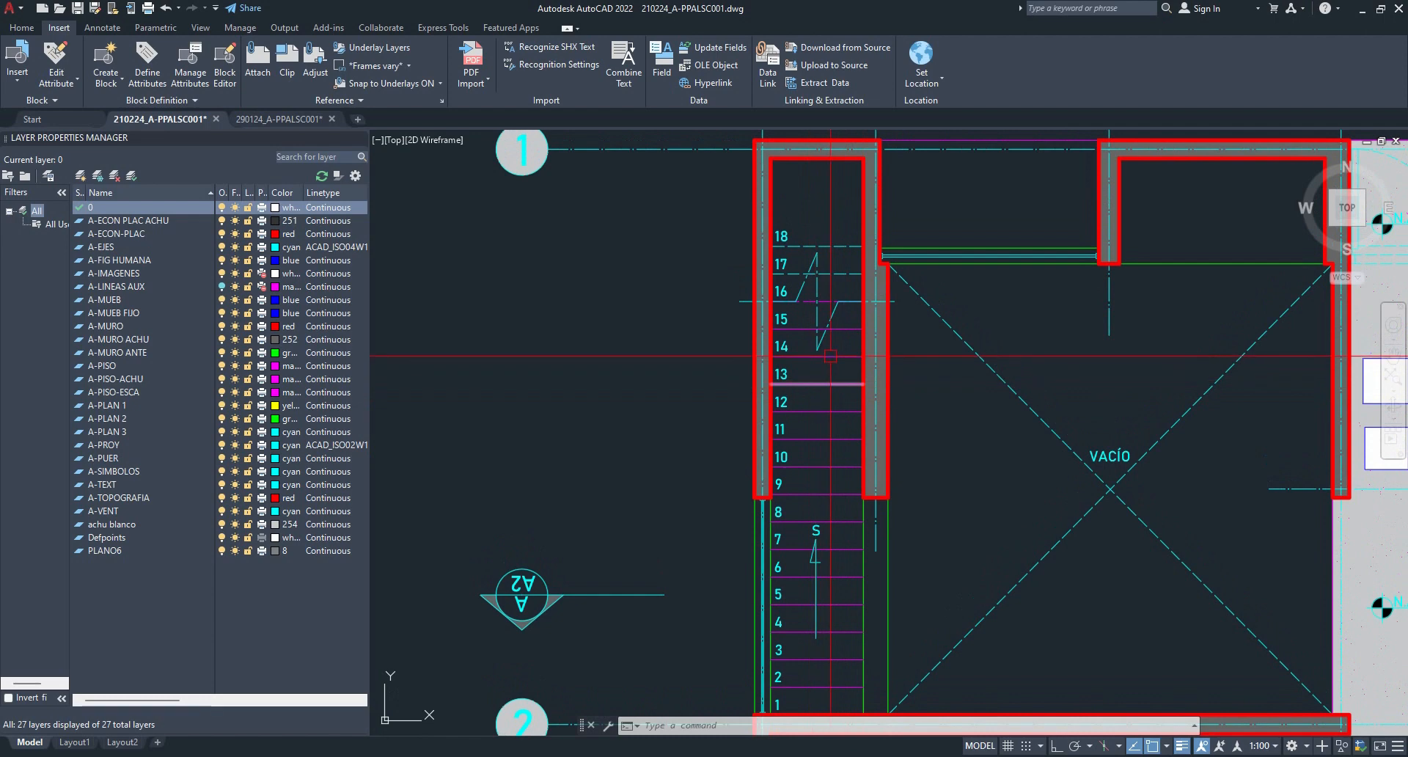
{"action": "mouse_move", "coordinate": [843, 333]}
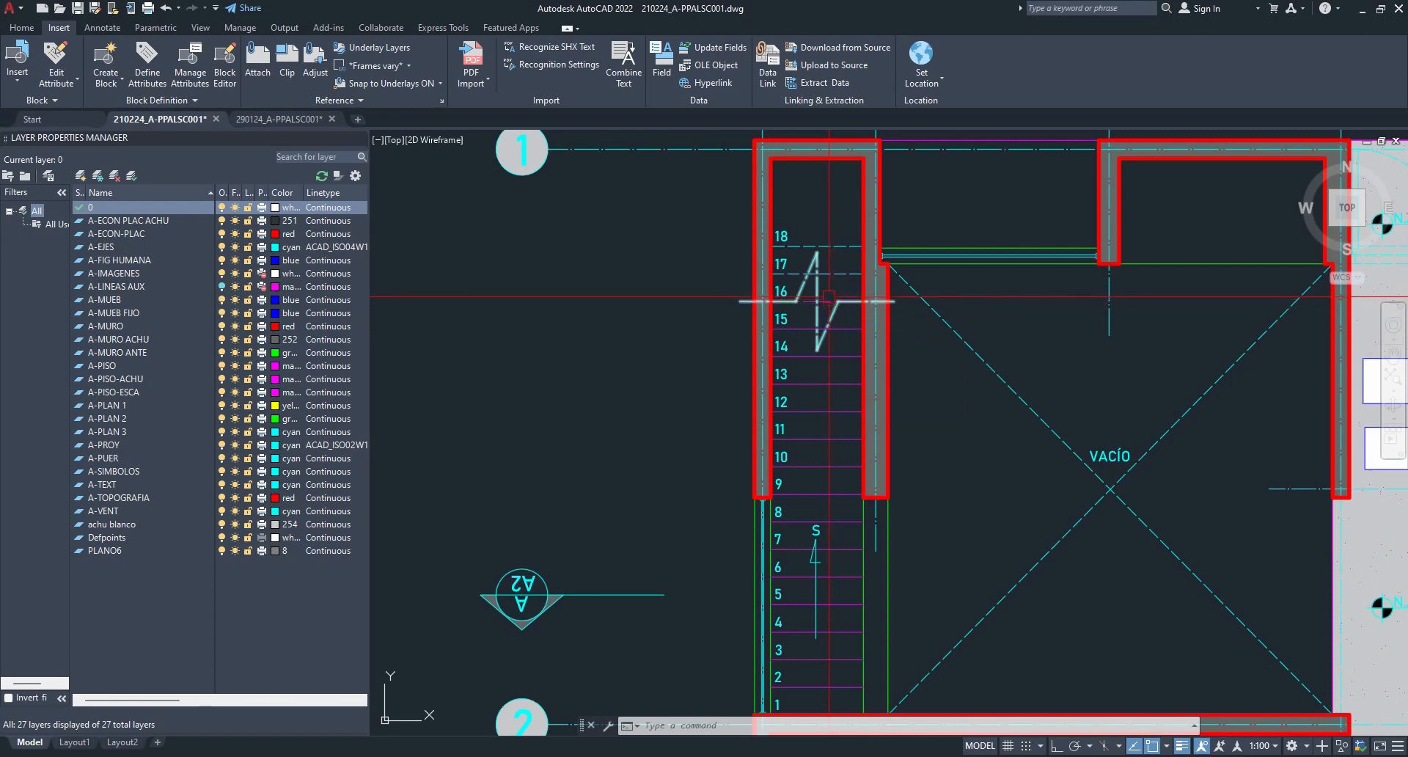
{"action": "scroll", "coordinate": [828, 297], "scroll_direction": "up", "scroll_amount": 2}
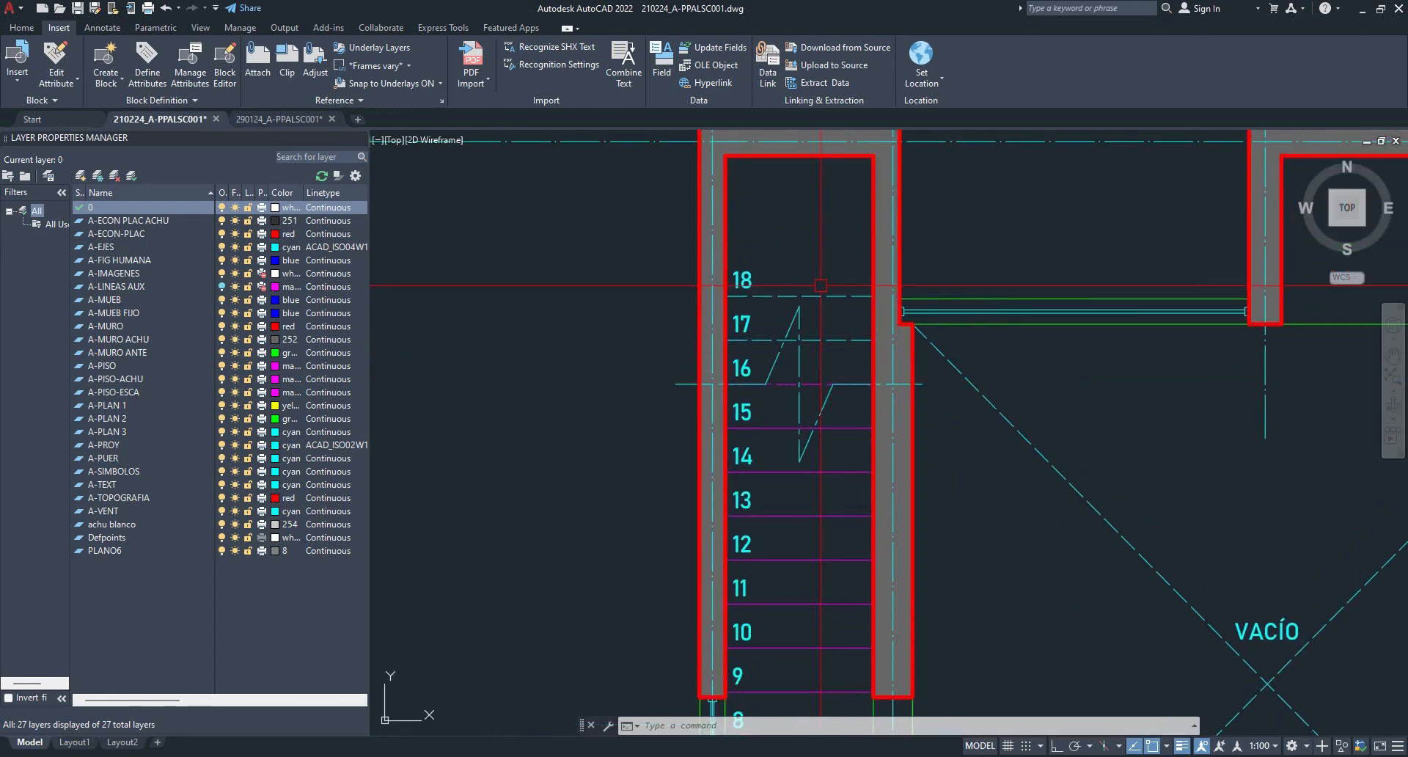
{"action": "scroll", "coordinate": [821, 285], "scroll_direction": "down", "scroll_amount": 2}
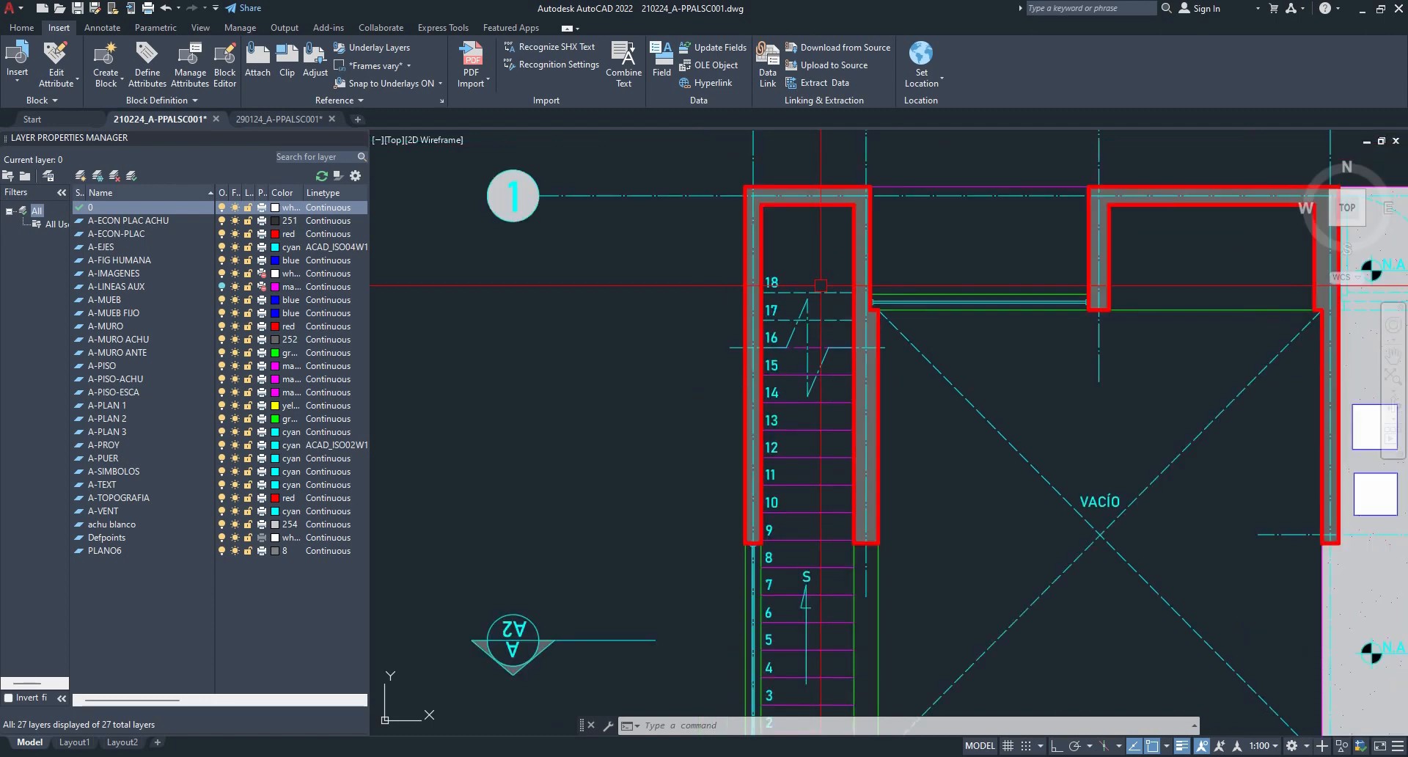
- Compare the direction arrows and numbering of the short stairs beside axis 4 with those of the long vertical stair
{"action": "scroll", "coordinate": [821, 286], "scroll_direction": "down", "scroll_amount": 2}
{"action": "mouse_move", "coordinate": [1216, 649]}
{"action": "middle_mouse_down"}
{"action": "mouse_move", "coordinate": [1180, 624]}
{"action": "mouse_move", "coordinate": [925, 271]}
{"action": "middle_mouse_up"}
{"action": "scroll", "coordinate": [845, 496], "scroll_direction": "up", "scroll_amount": 2}
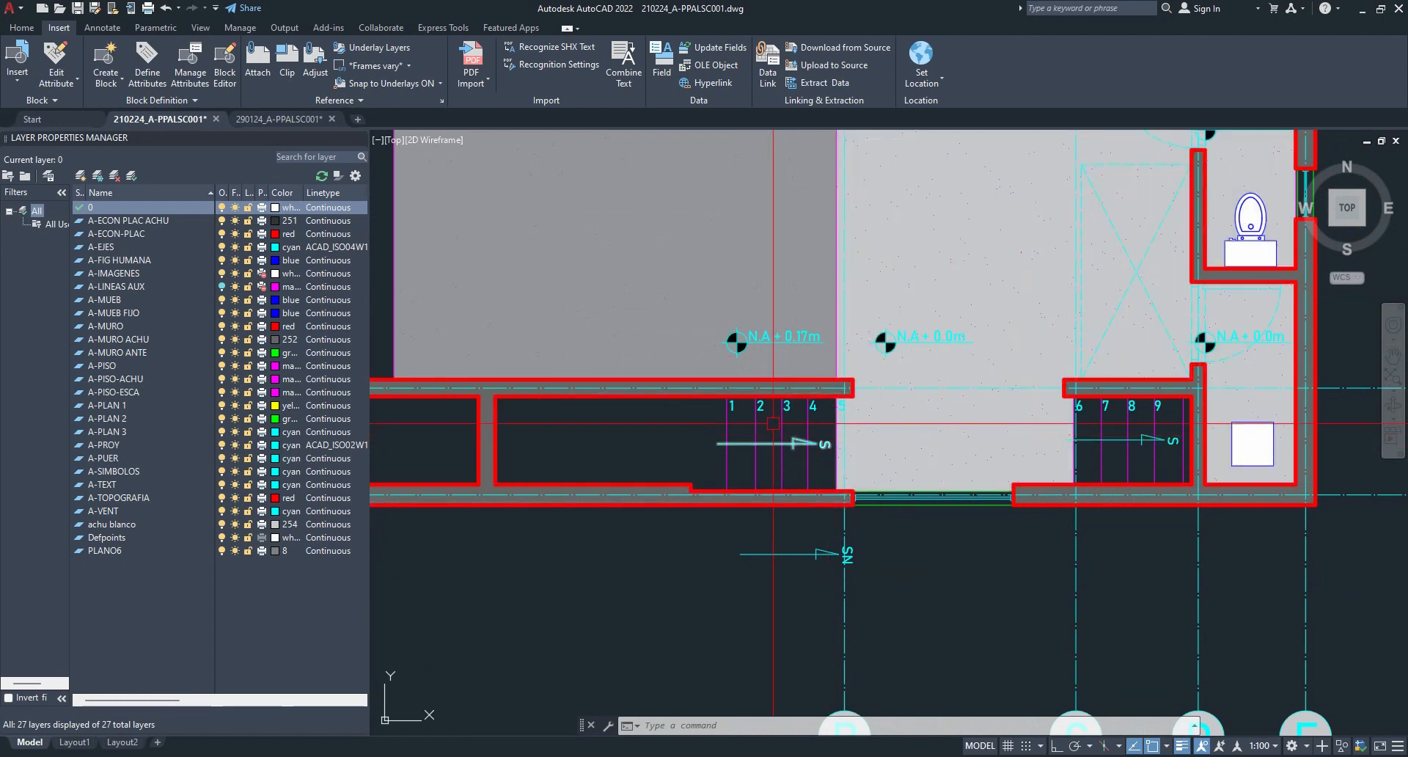
{"action": "middle_click_drag", "start_coordinate": [975, 449], "coordinate": [851, 460]}
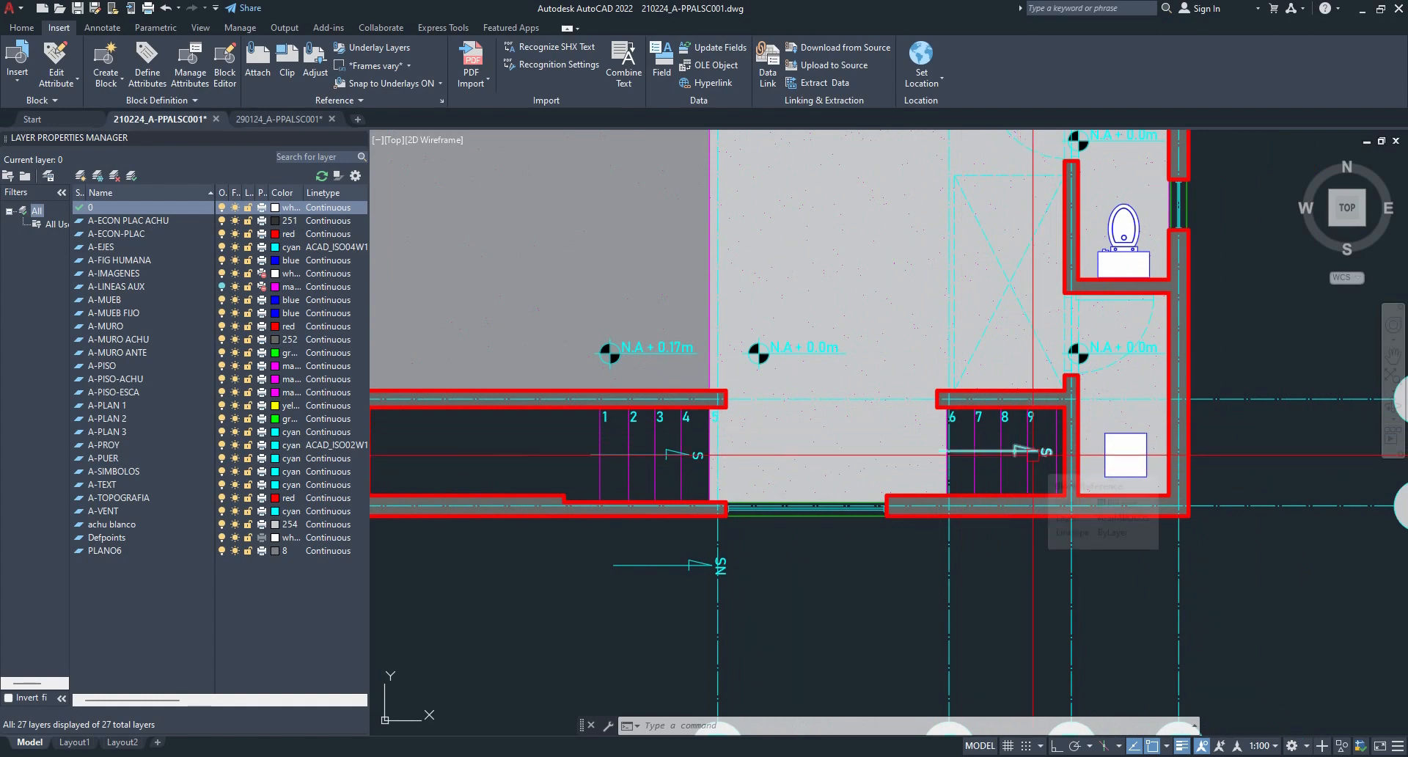
{"action": "scroll", "coordinate": [1031, 454], "scroll_direction": "down", "scroll_amount": 2}
{"action": "scroll", "coordinate": [1021, 452], "scroll_direction": "down", "scroll_amount": 2}
{"action": "scroll", "coordinate": [981, 441], "scroll_direction": "up", "scroll_amount": 5}
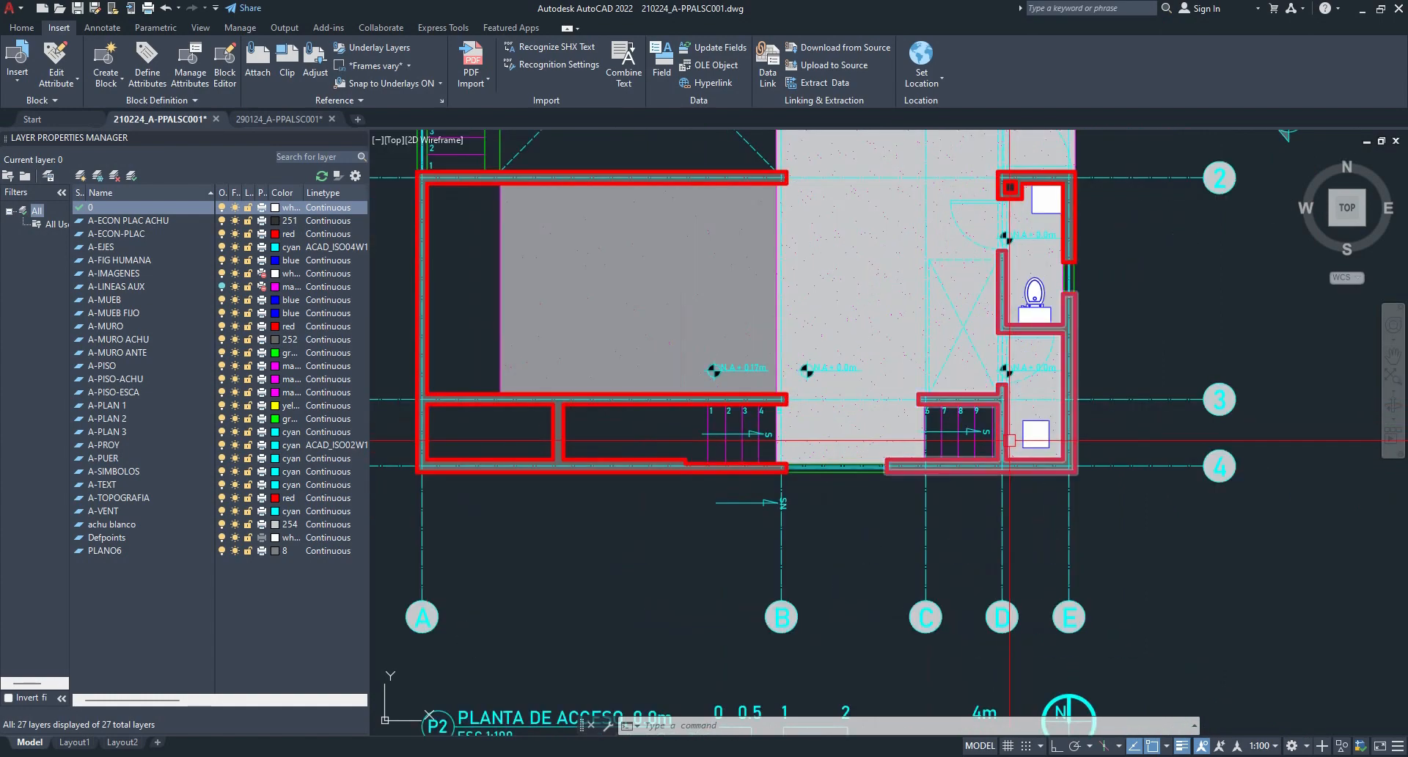
{"action": "scroll", "coordinate": [736, 406], "scroll_direction": "down", "scroll_amount": 6}
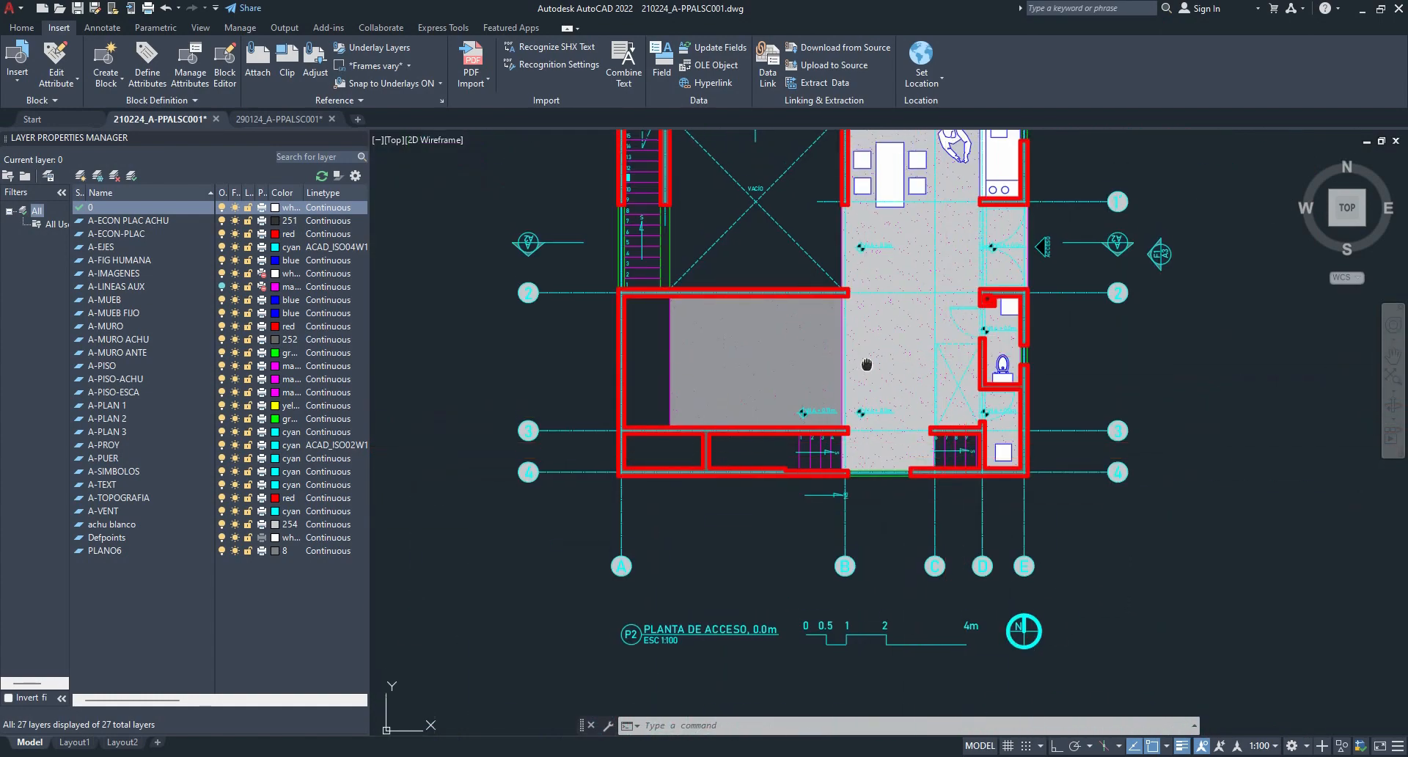
{"action": "scroll", "coordinate": [703, 371], "scroll_direction": "up", "scroll_amount": 4}
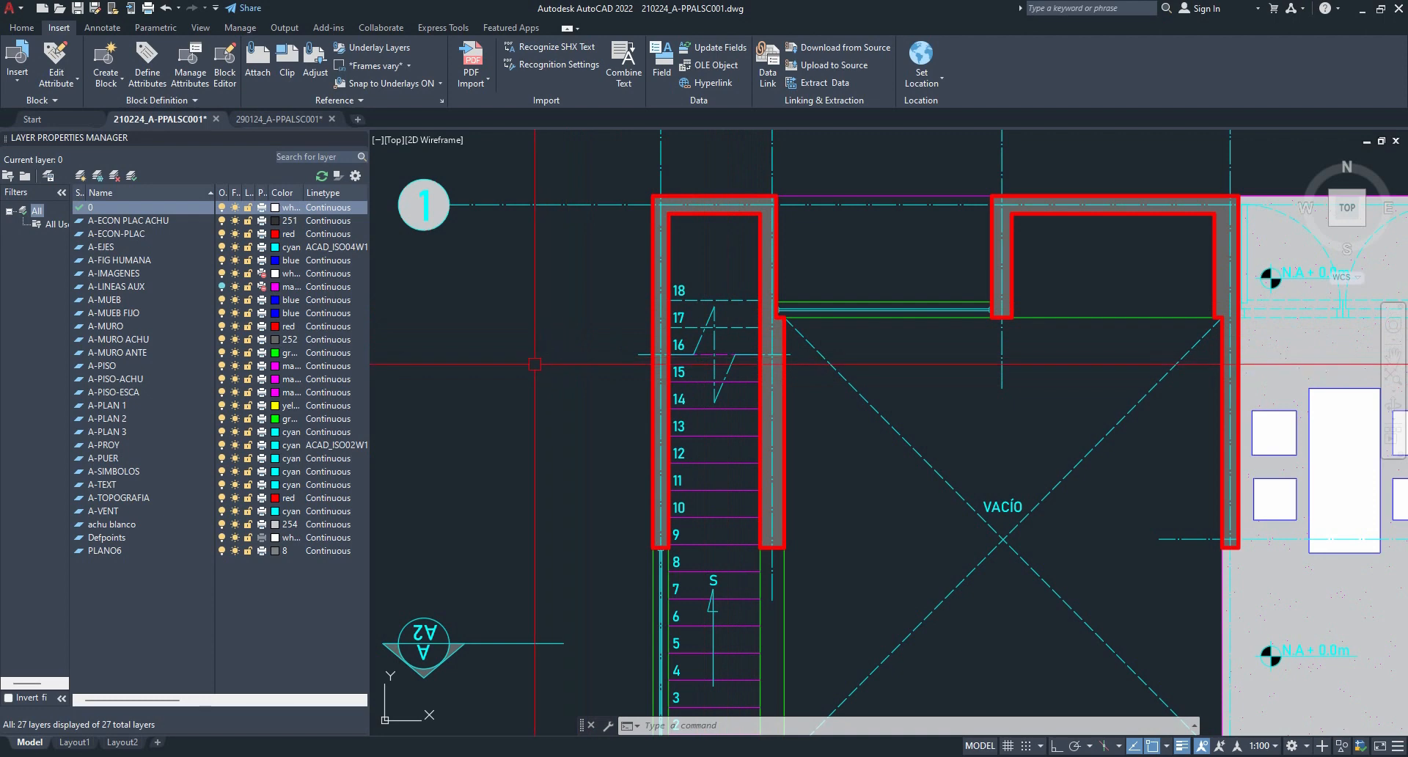
{"action": "scroll", "coordinate": [535, 364], "scroll_direction": "down", "scroll_amount": 2}
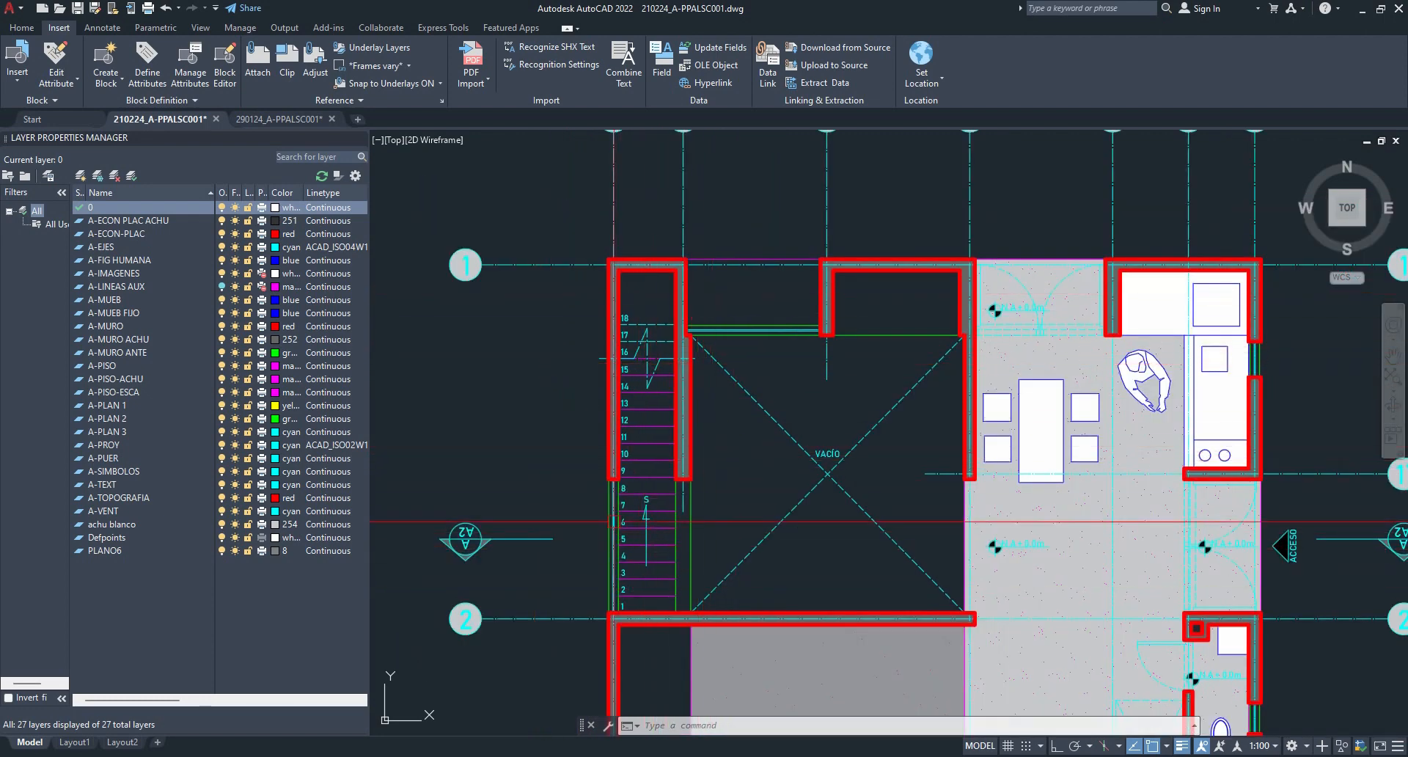
{"action": "scroll", "coordinate": [624, 356], "scroll_direction": "down", "scroll_amount": 4}
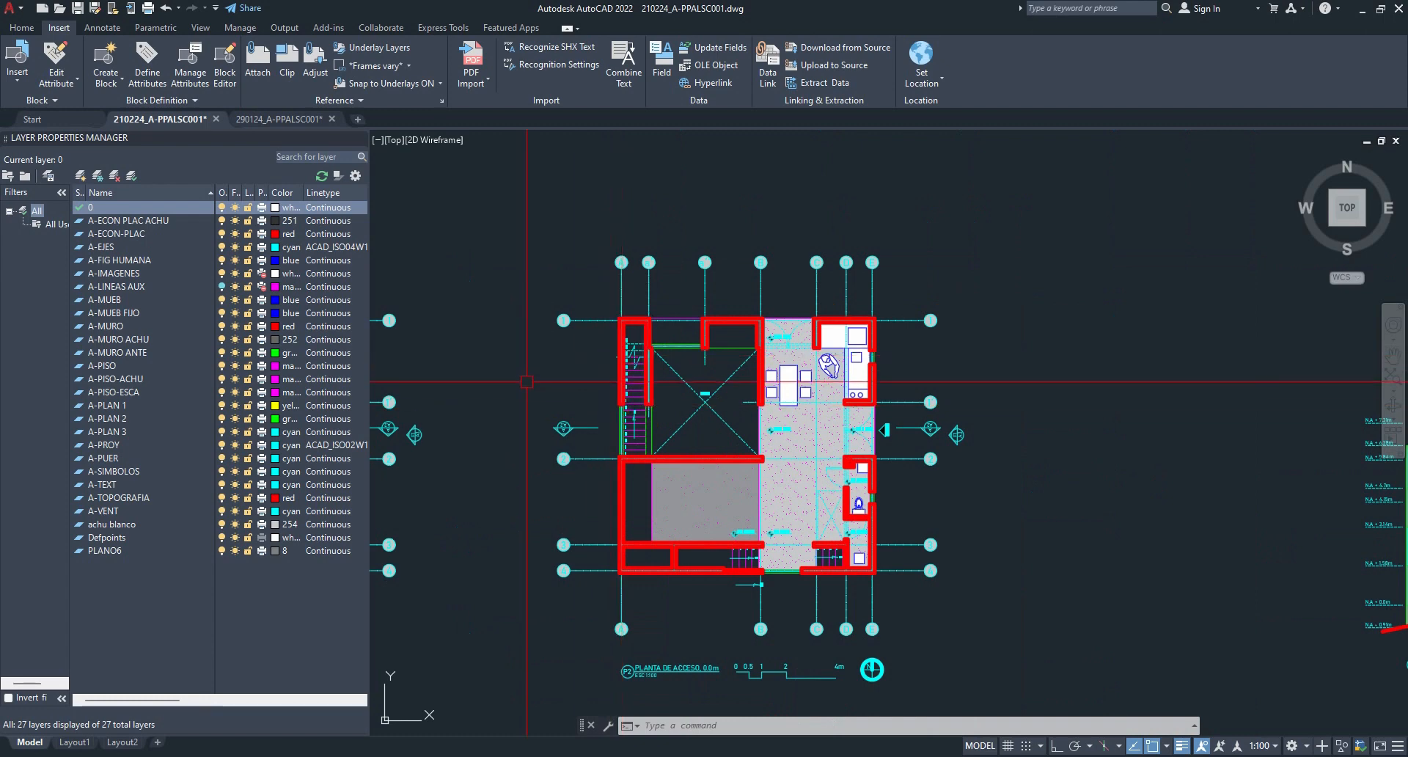
- Delete the spare direction arrow and its SN text below the short stair near axis B of the access plan
{"action": "scroll", "coordinate": [756, 638], "scroll_direction": "up", "scroll_amount": 4}
{"action": "left_click", "coordinate": [696, 503]}
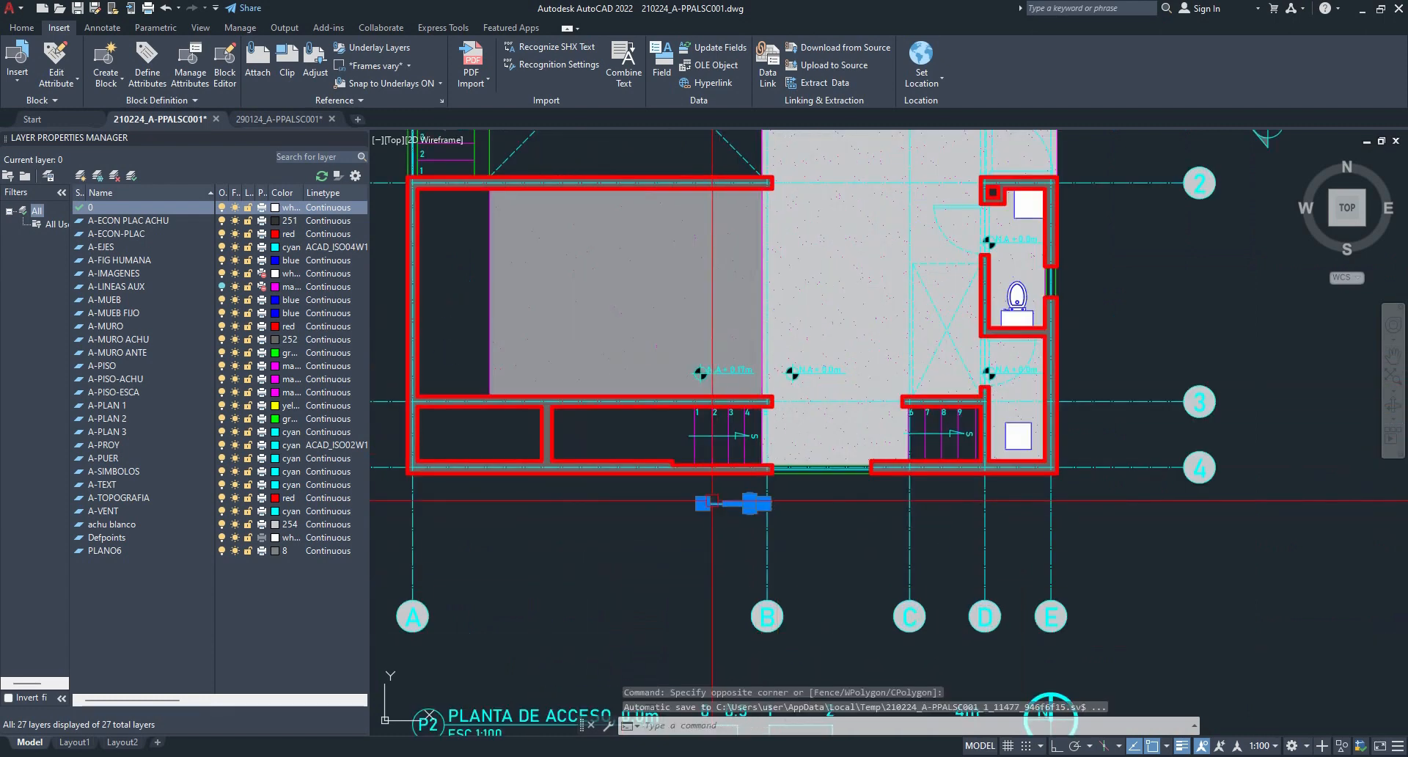
{"action": "key", "text": "Delete"}
{"action": "scroll", "coordinate": [714, 500], "scroll_direction": "up", "scroll_amount": 4}
{"action": "left_click", "coordinate": [758, 481]}
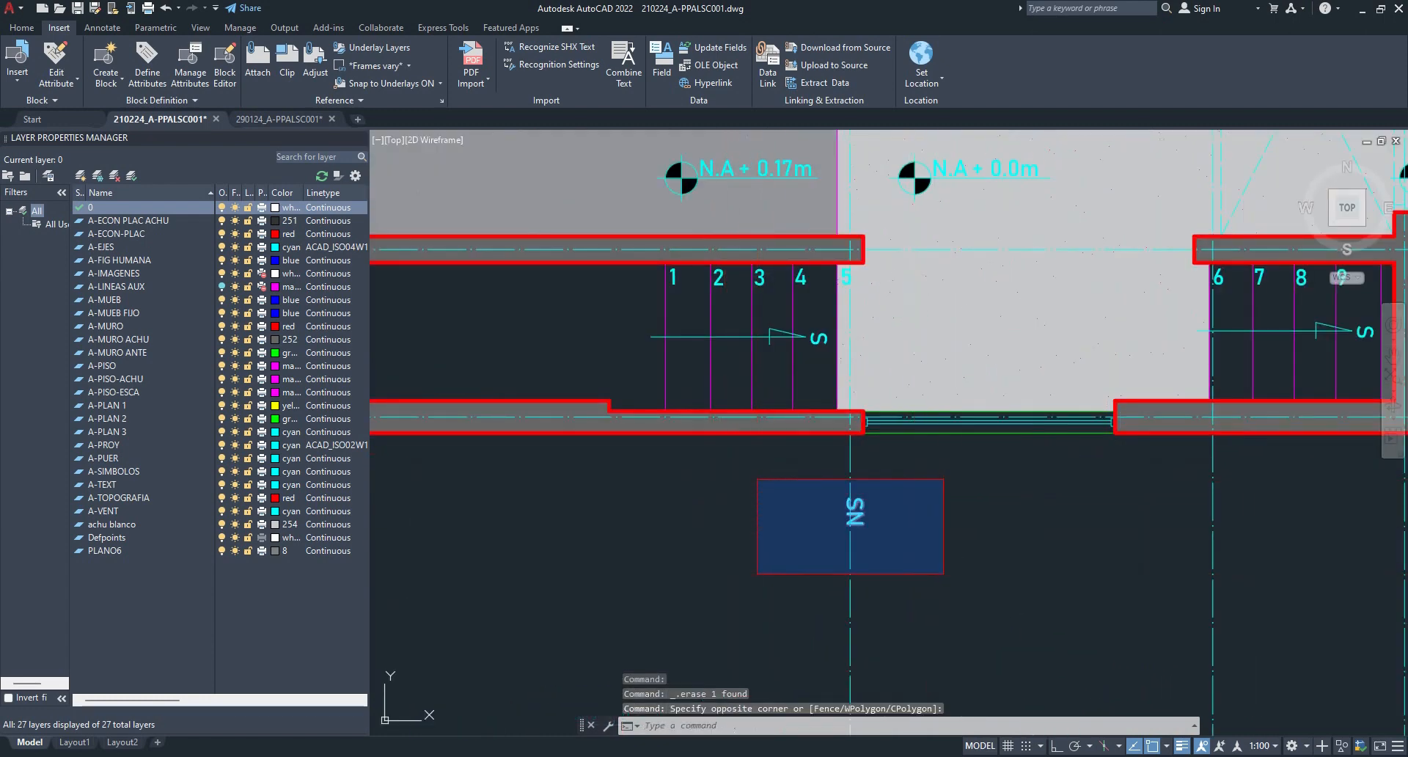
{"action": "left_click", "coordinate": [943, 573]}
{"action": "key", "text": "Delete"}
{"action": "scroll", "coordinate": [944, 574], "scroll_direction": "down", "scroll_amount": 6}
{"action": "scroll", "coordinate": [943, 574], "scroll_direction": "down", "scroll_amount": 2}
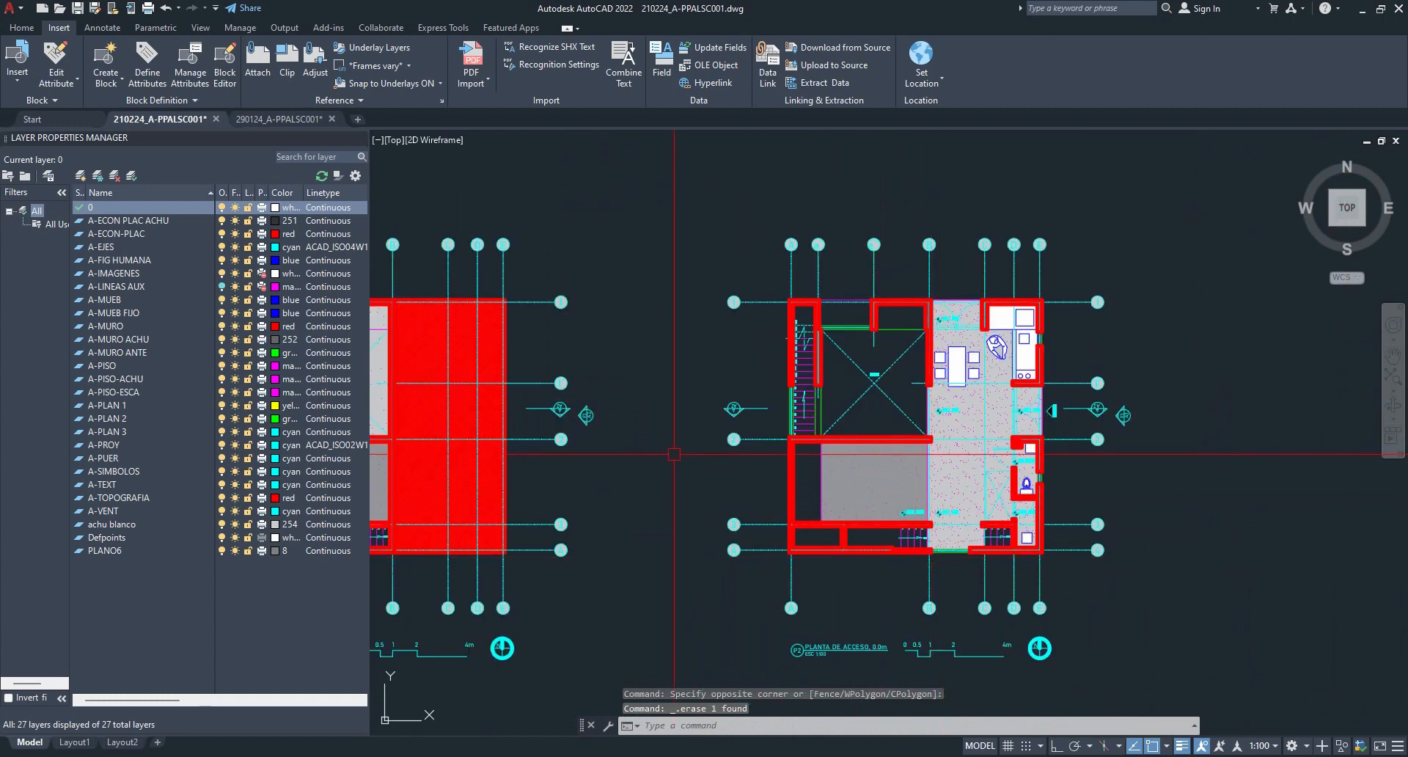
- Inspect the diagonal void lines with the VACÍO label in the access plan and the PROYECCIÓN DE VACÍO SUPERIOR label in the sub-level plan
{"action": "scroll", "coordinate": [926, 375], "scroll_direction": "up", "scroll_amount": 4}
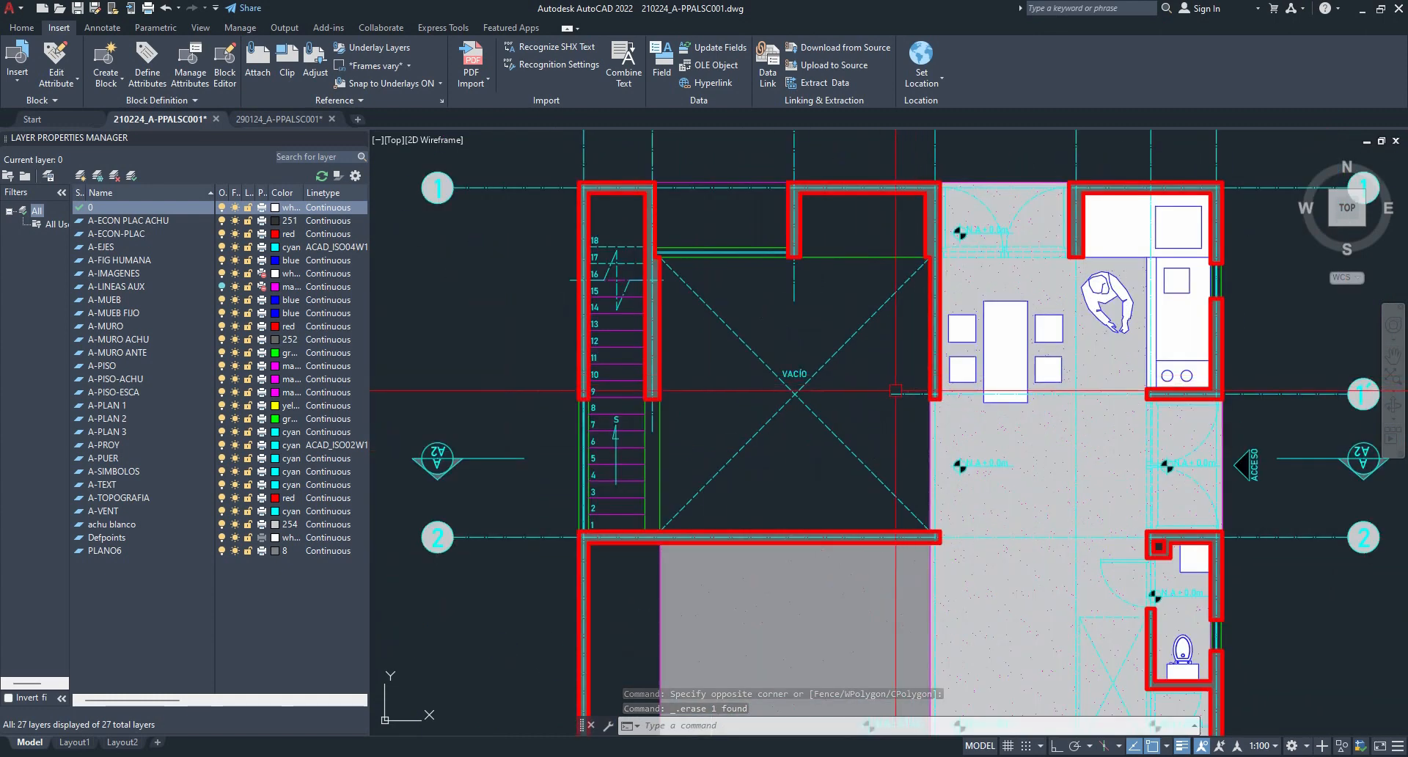
{"action": "left_click", "coordinate": [858, 413]}
{"action": "left_click", "coordinate": [787, 393]}
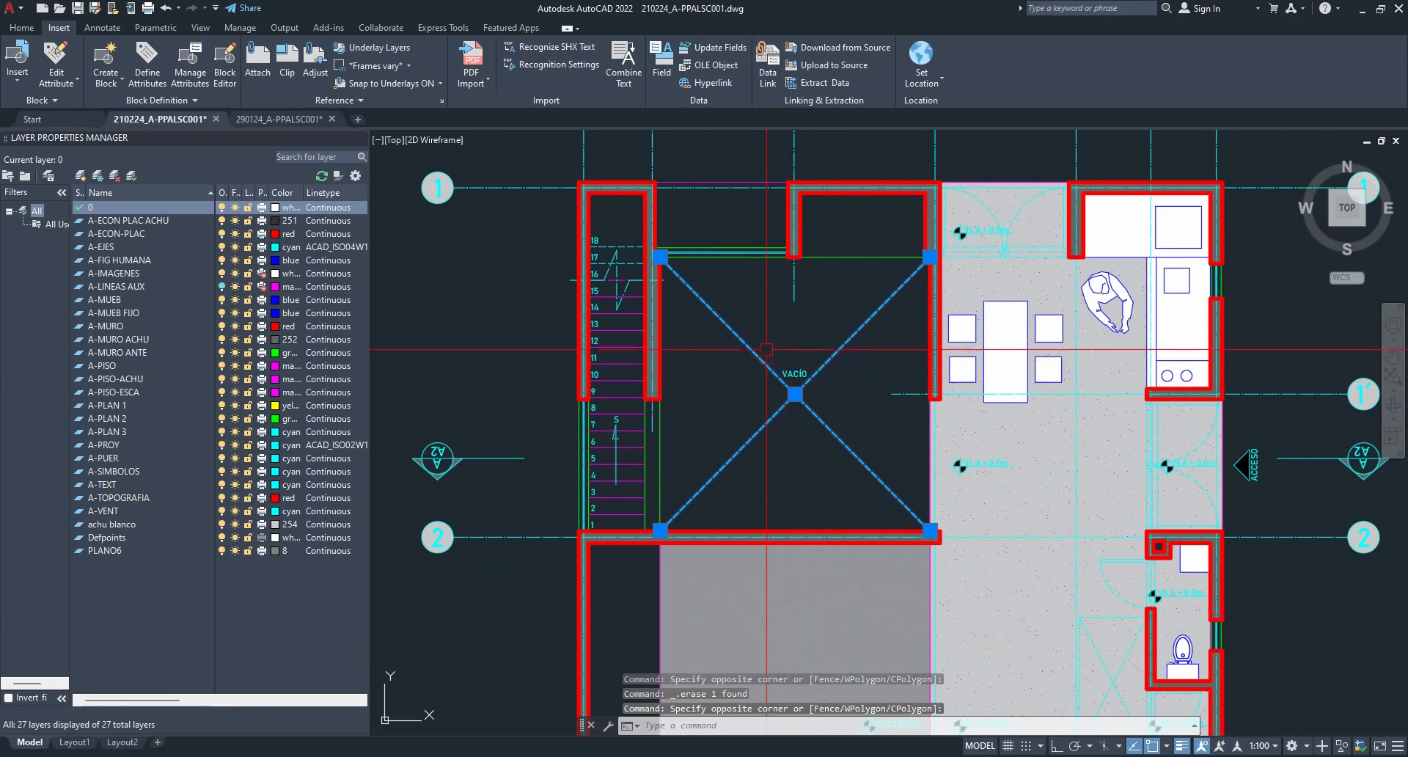
{"action": "key", "text": "Escape"}
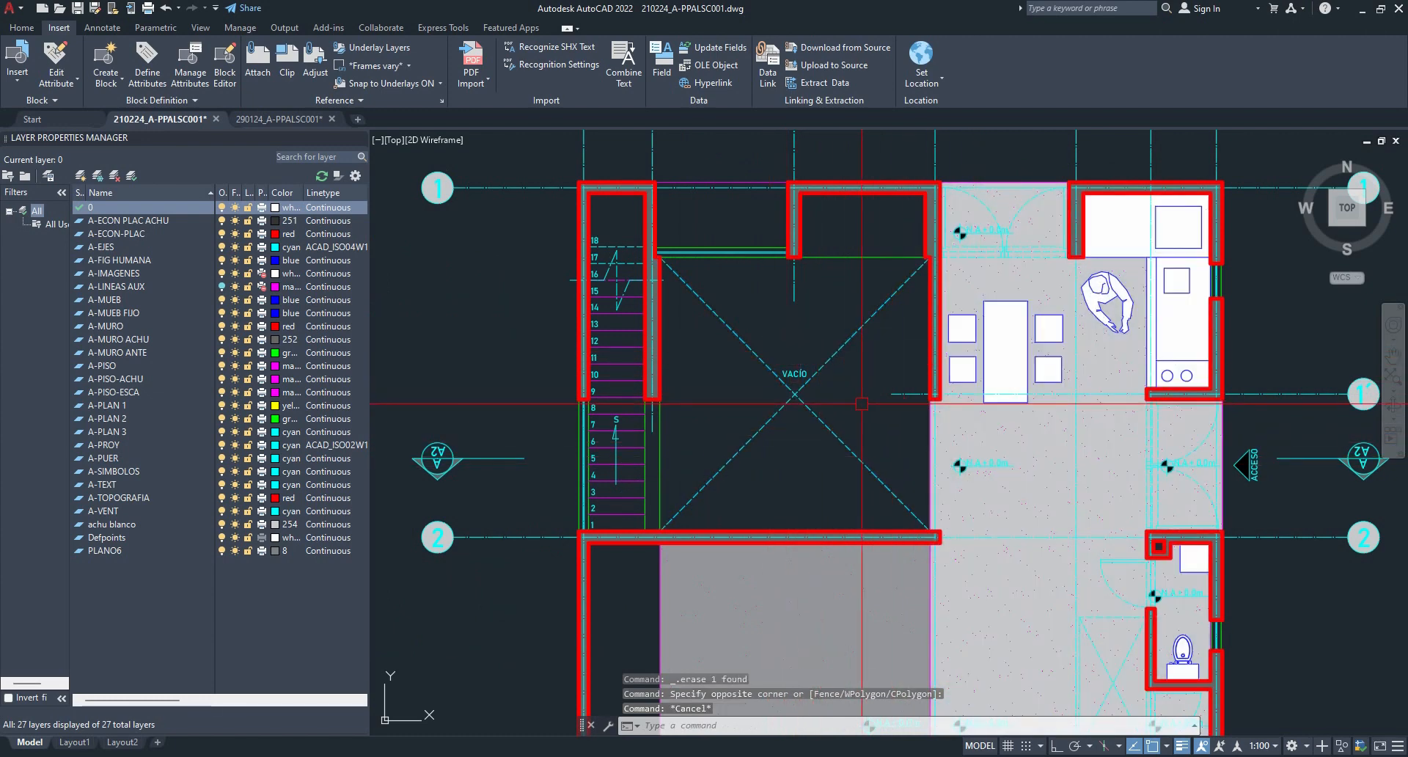
{"action": "scroll", "coordinate": [850, 382], "scroll_direction": "down", "scroll_amount": 6}
{"action": "middle_click_drag", "start_coordinate": [692, 424], "coordinate": [1073, 400]}
{"action": "scroll", "coordinate": [880, 389], "scroll_direction": "up", "scroll_amount": 8}
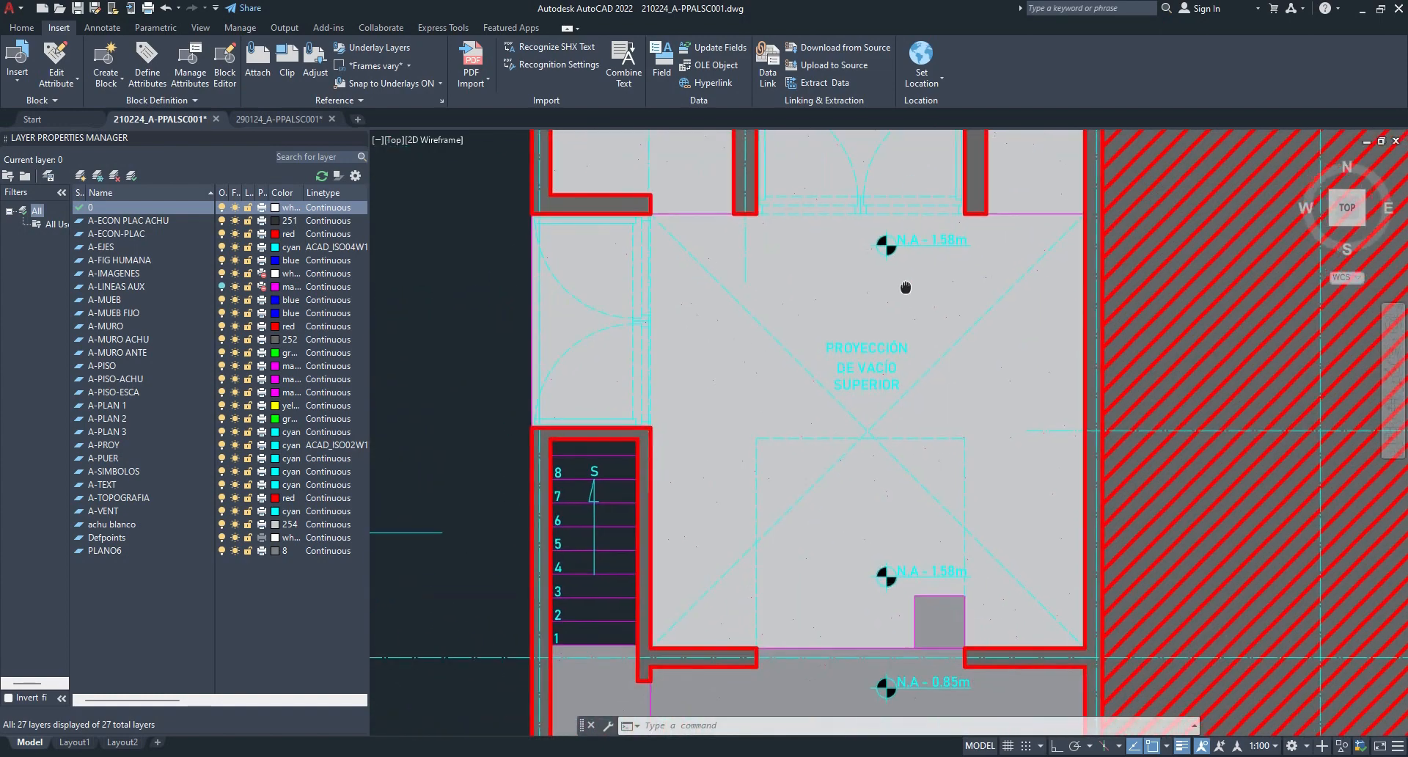
{"action": "left_click", "coordinate": [881, 366]}
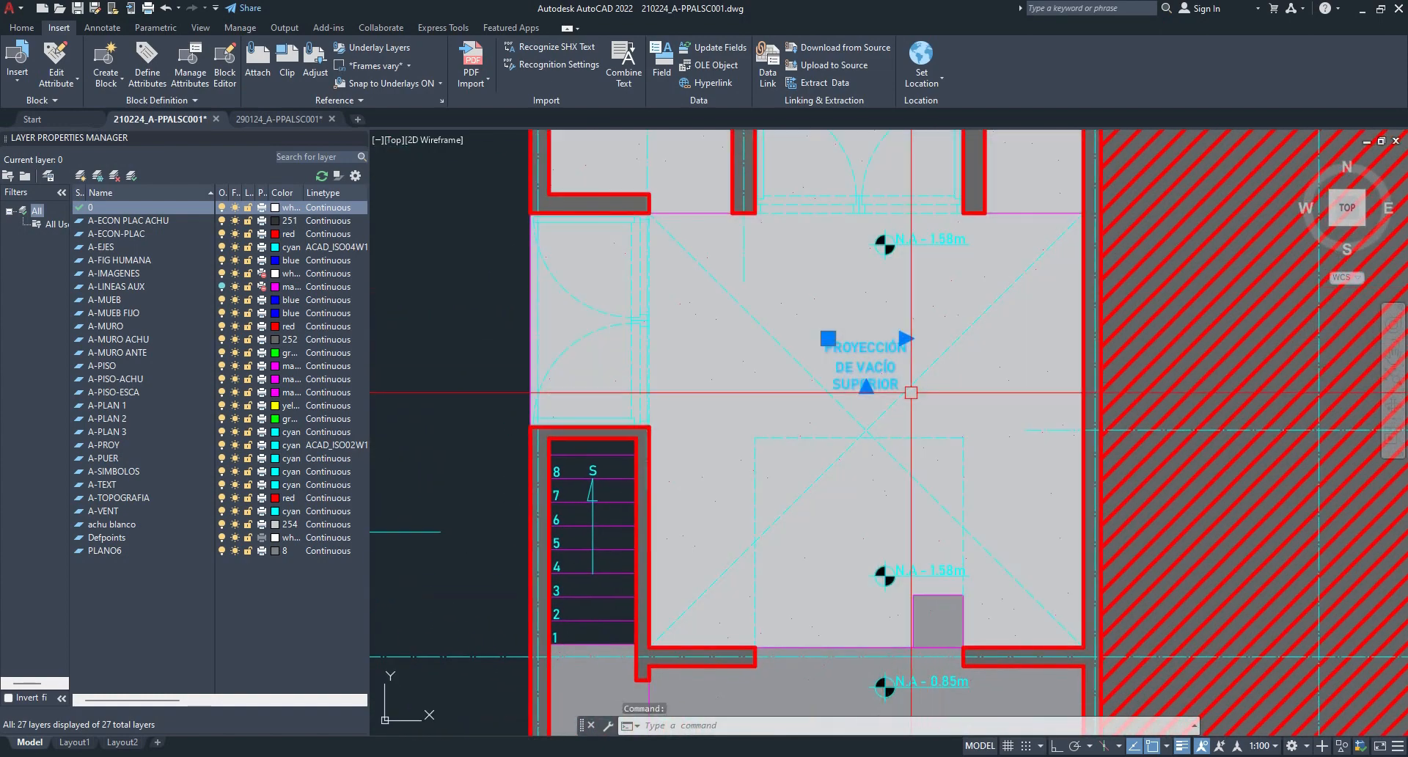
{"action": "left_click", "coordinate": [889, 322]}
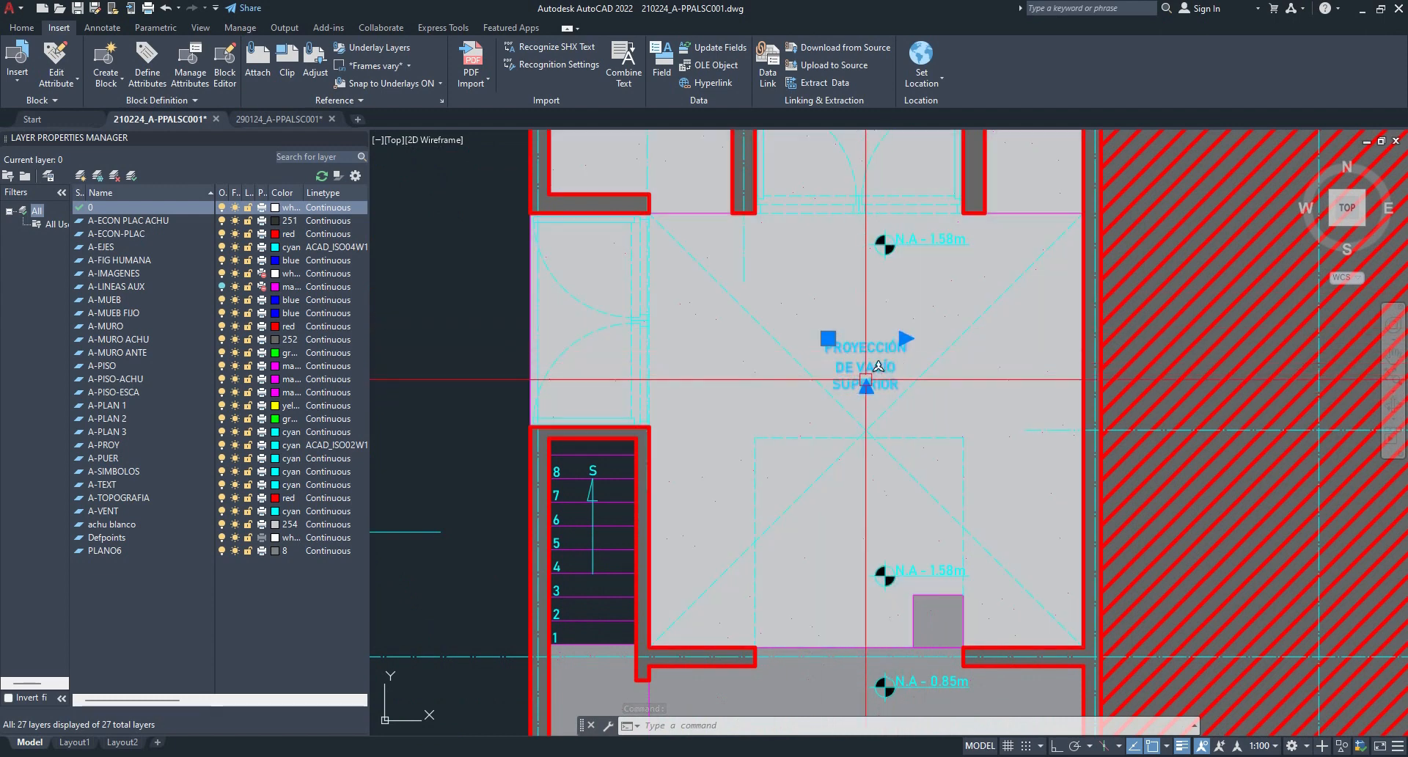
{"action": "key", "text": "Escape"}
{"action": "scroll", "coordinate": [928, 509], "scroll_direction": "down", "scroll_amount": 2}
{"action": "scroll", "coordinate": [922, 560], "scroll_direction": "down", "scroll_amount": 4}
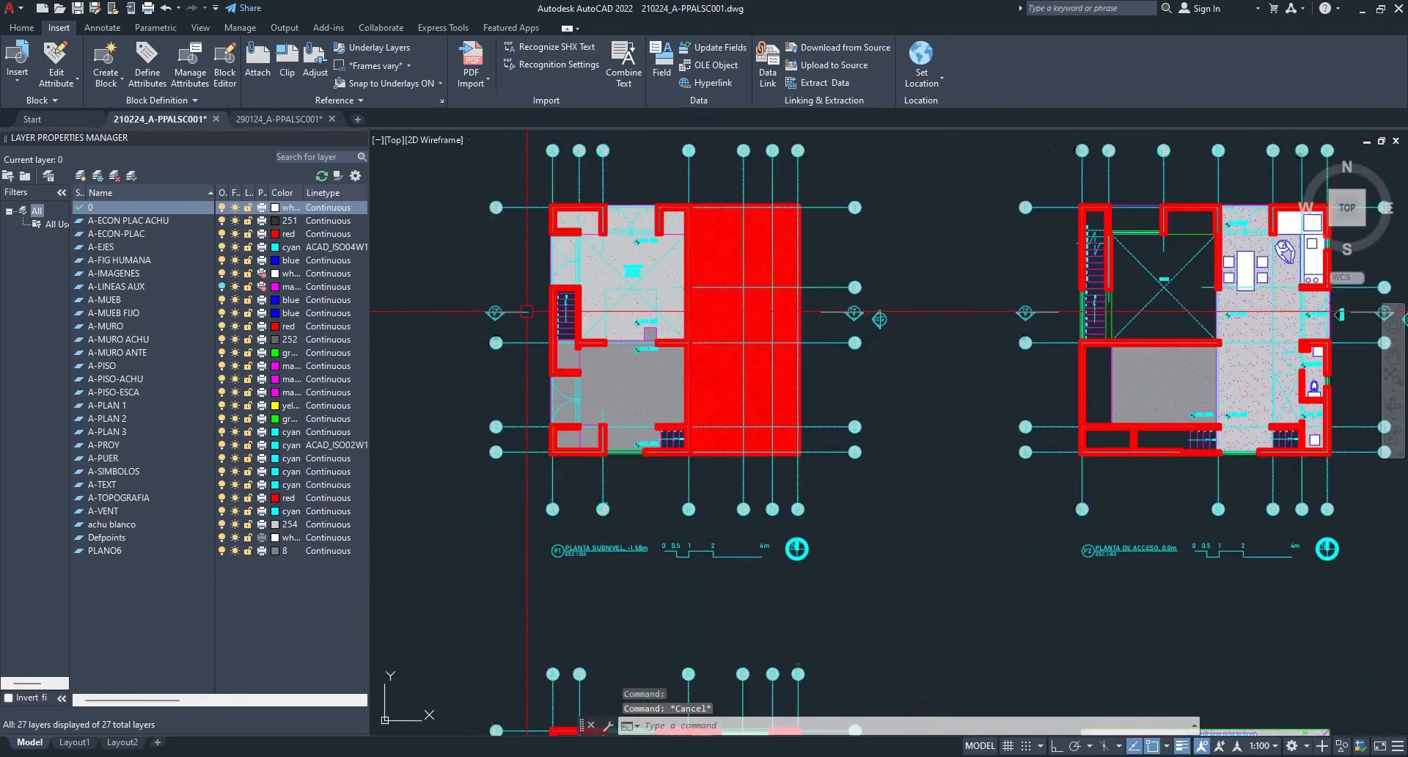
- Review the PLANTA SUBNIVEL plan with its title, graphic scale, north mark and red hatched area
{"action": "scroll", "coordinate": [549, 384], "scroll_direction": "up", "scroll_amount": 2}
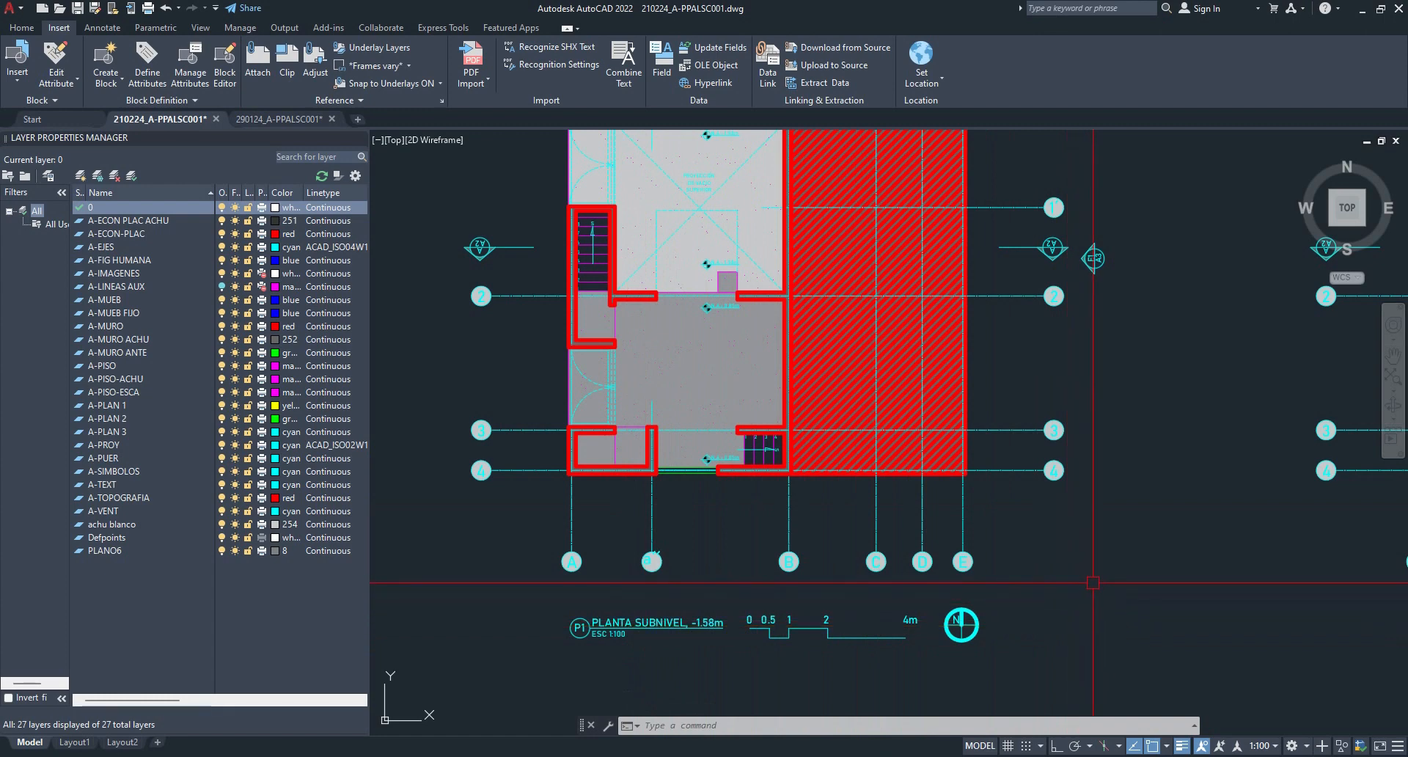
{"action": "scroll", "coordinate": [1093, 583], "scroll_direction": "down", "scroll_amount": 2}
{"action": "scroll", "coordinate": [948, 466], "scroll_direction": "up", "scroll_amount": 3}
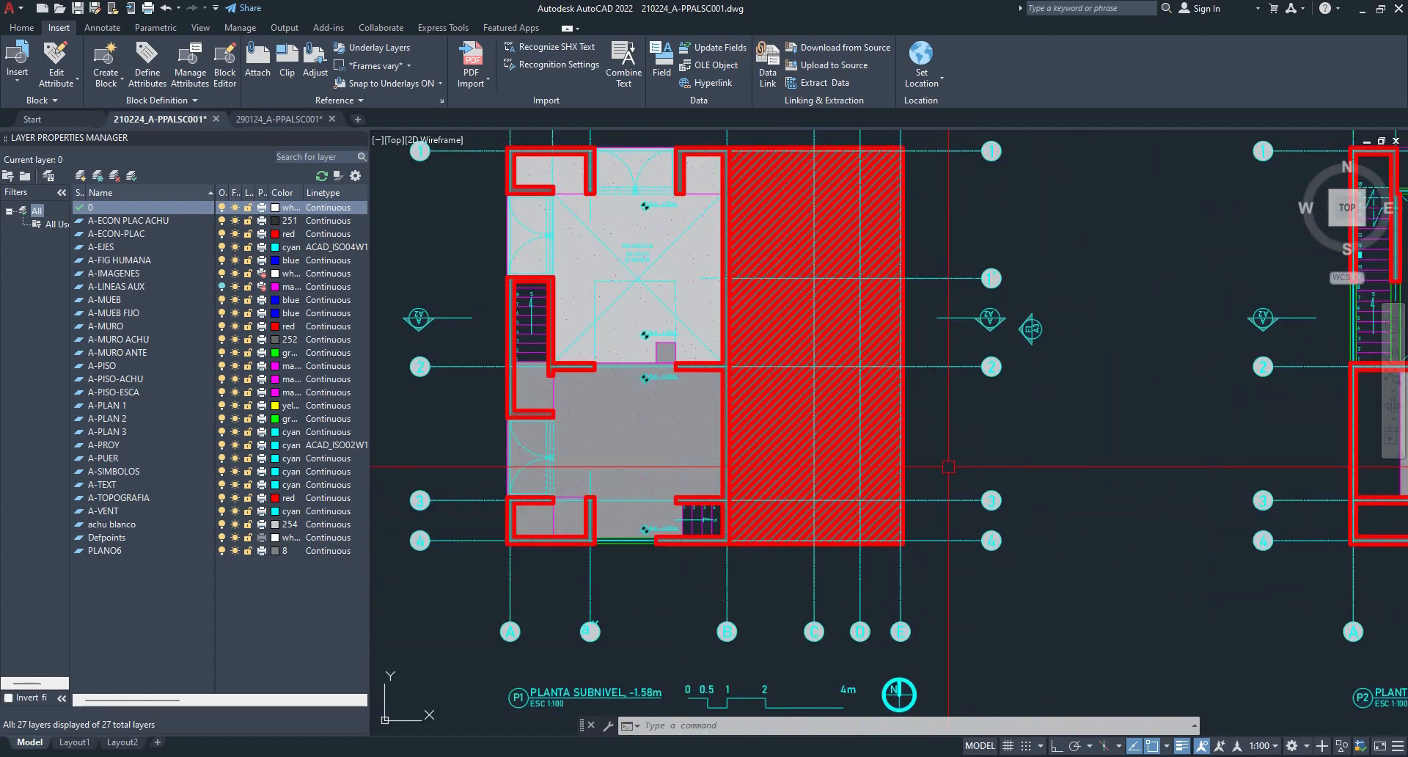
{"action": "mouse_move", "coordinate": [892, 453]}
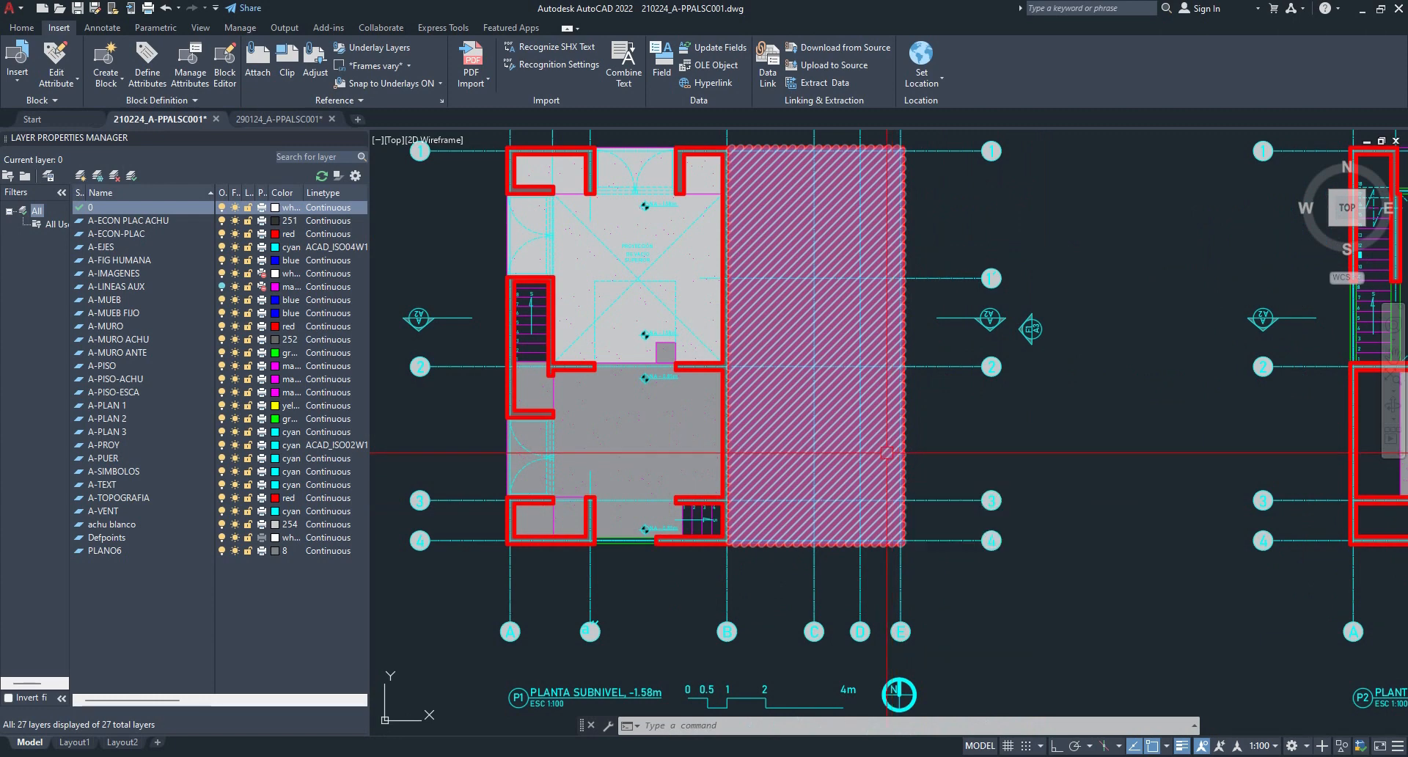
- Check which layer the red hatched area beside the sub-level plan belongs to, leaving it deselected
{"action": "left_click", "coordinate": [889, 453]}
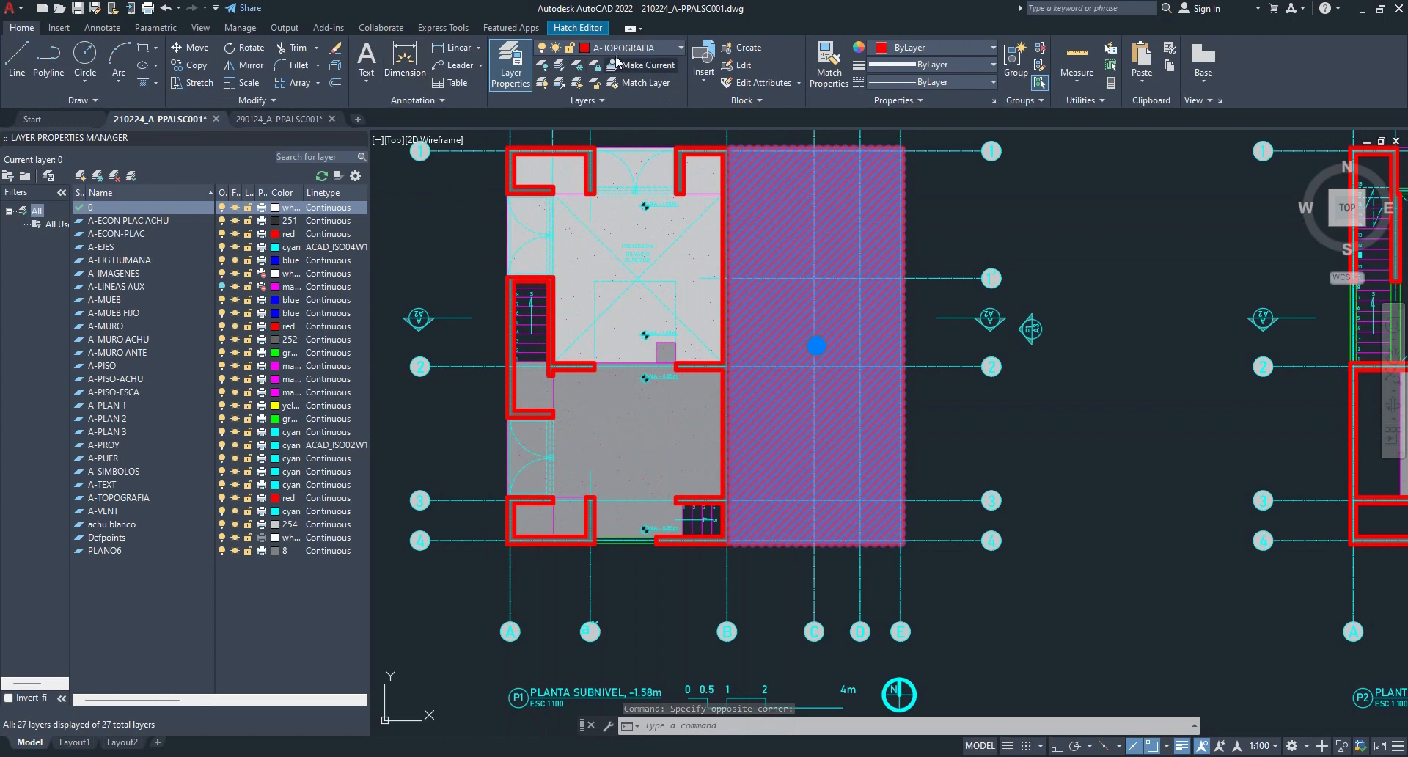
{"action": "key", "text": "Escape"}
{"action": "key", "text": "Escape"}
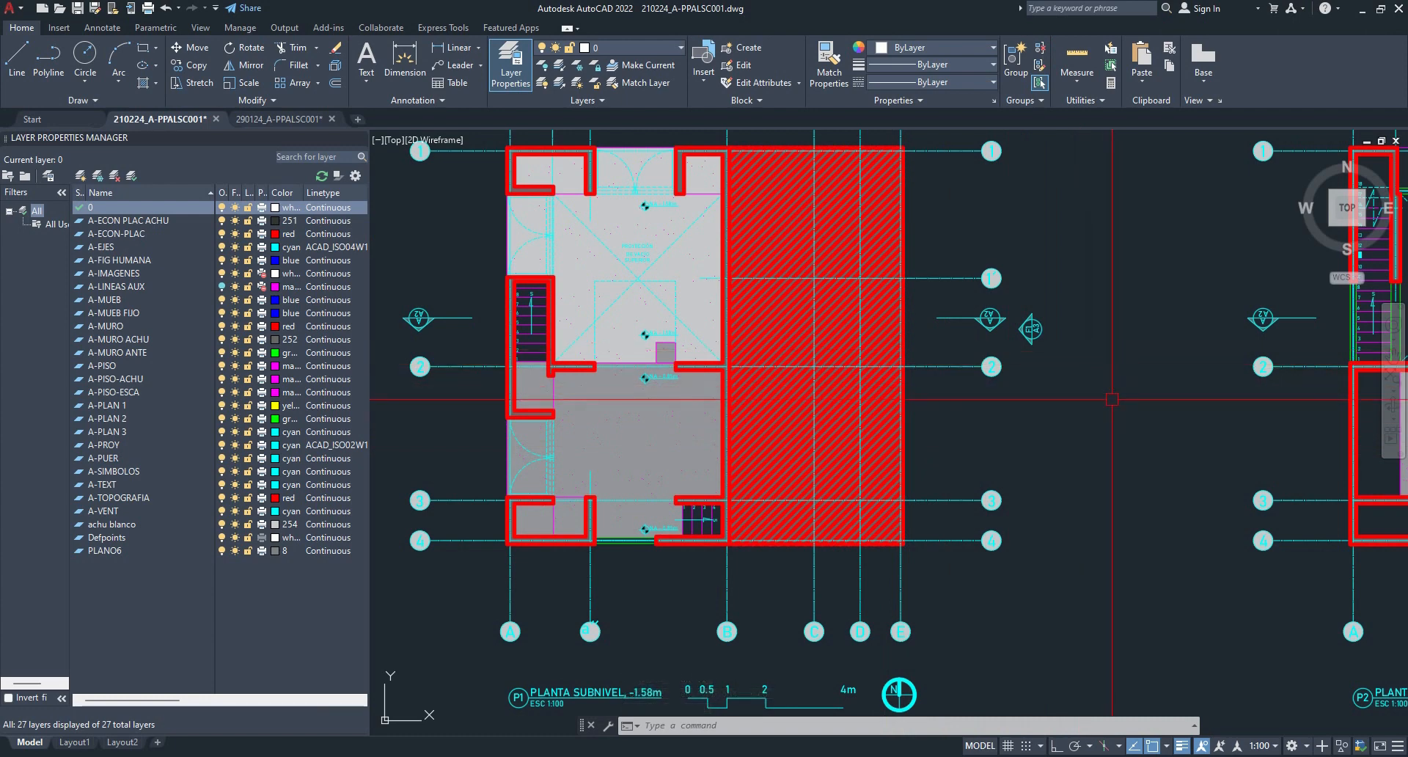
- Check how the axis lines and bubbles of the access plan are grouped by selecting them, leaving nothing selected
{"action": "scroll", "coordinate": [798, 401], "scroll_direction": "down", "scroll_amount": 2}
{"action": "middle_click_drag", "start_coordinate": [1086, 528], "coordinate": [683, 487]}
{"action": "left_click", "coordinate": [1043, 525]}
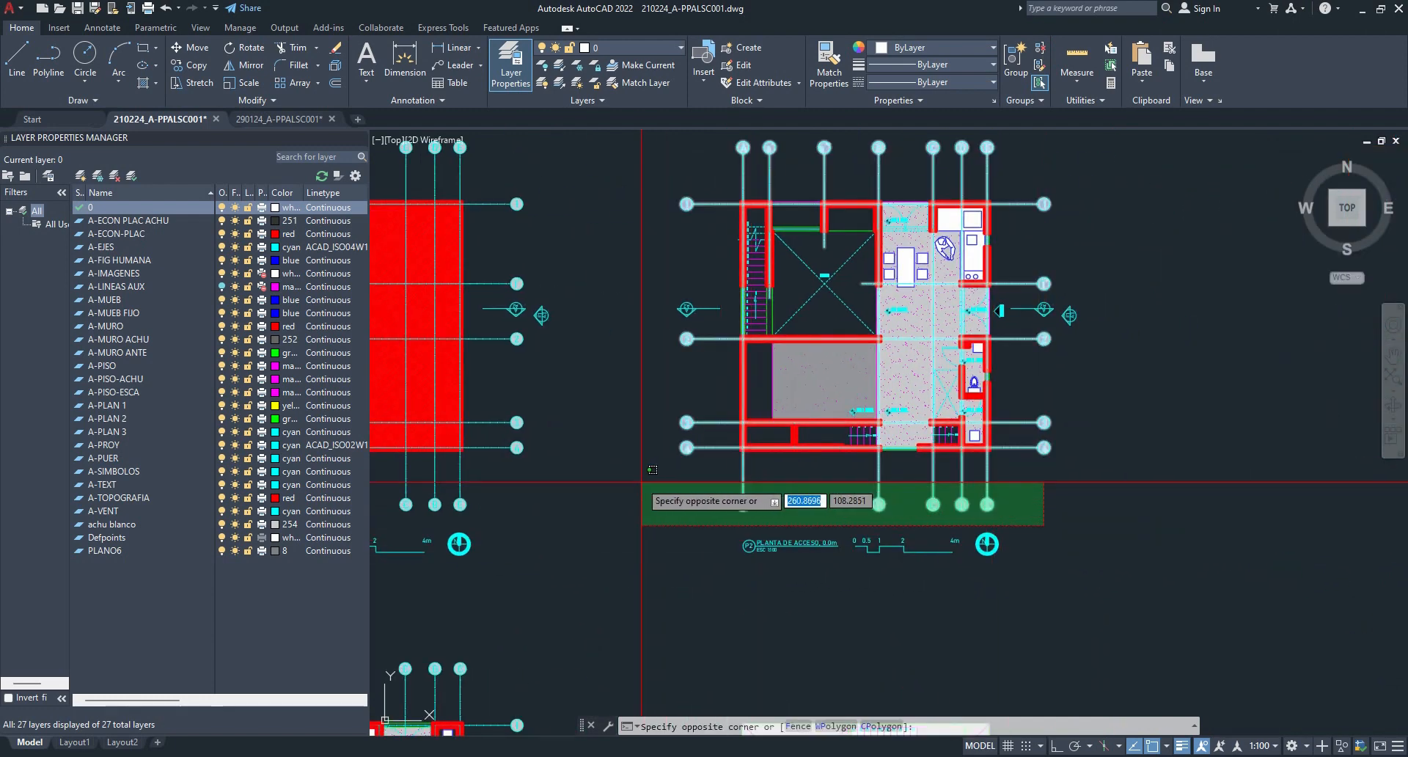
{"action": "left_click", "coordinate": [641, 481]}
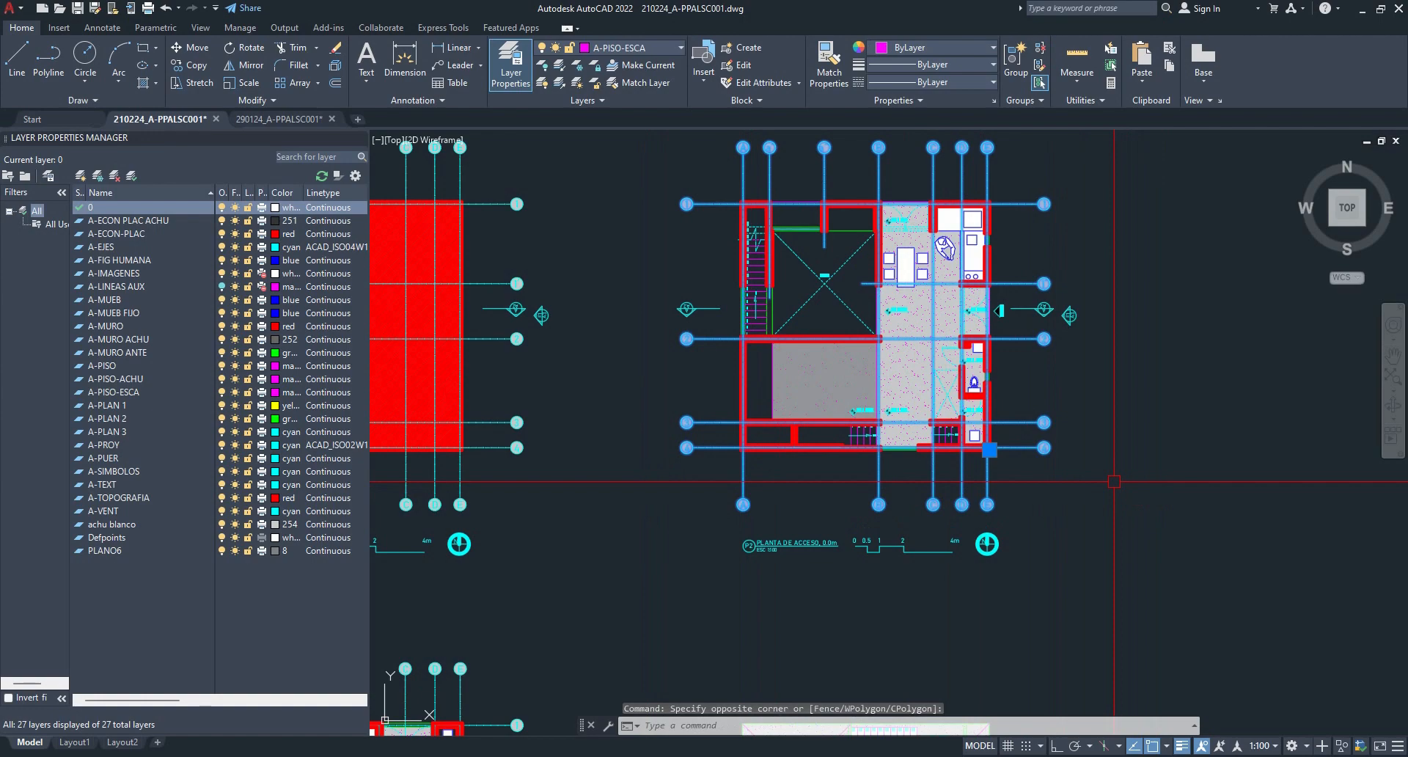
{"action": "scroll", "coordinate": [1114, 481], "scroll_direction": "down", "scroll_amount": 1}
{"action": "key", "text": "Escape"}
{"action": "scroll", "coordinate": [578, 322], "scroll_direction": "up", "scroll_amount": 1}
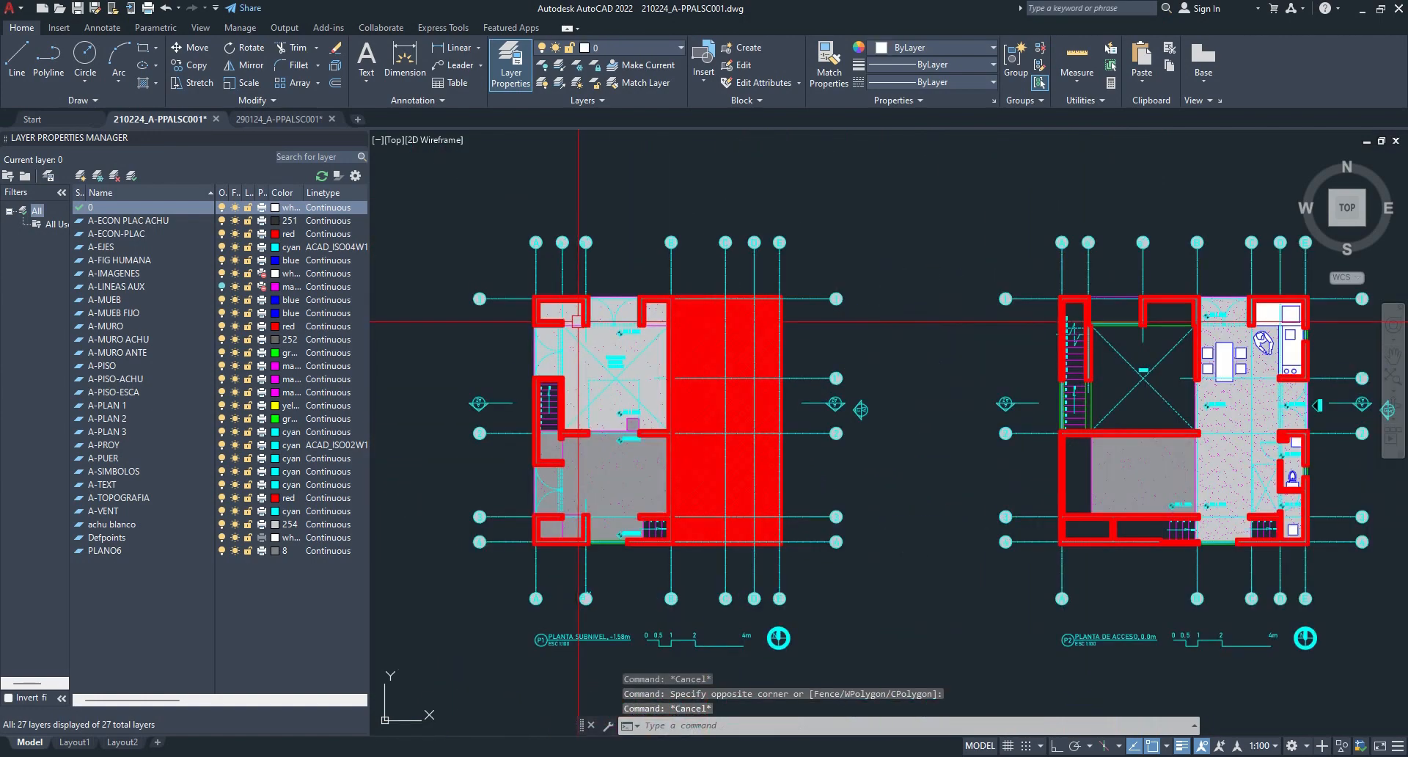
- Compare how the axes, walls and hatches are displayed across the sub-level, access, upper and roof plans
{"action": "middle_click_drag", "start_coordinate": [718, 495], "coordinate": [738, 207]}
{"action": "mouse_move", "coordinate": [842, 524]}
{"action": "middle_mouse_down"}
{"action": "mouse_move", "coordinate": [852, 424]}
{"action": "mouse_move", "coordinate": [821, 282]}
{"action": "middle_mouse_up"}
{"action": "middle_click_drag", "start_coordinate": [1135, 331], "coordinate": [865, 342]}
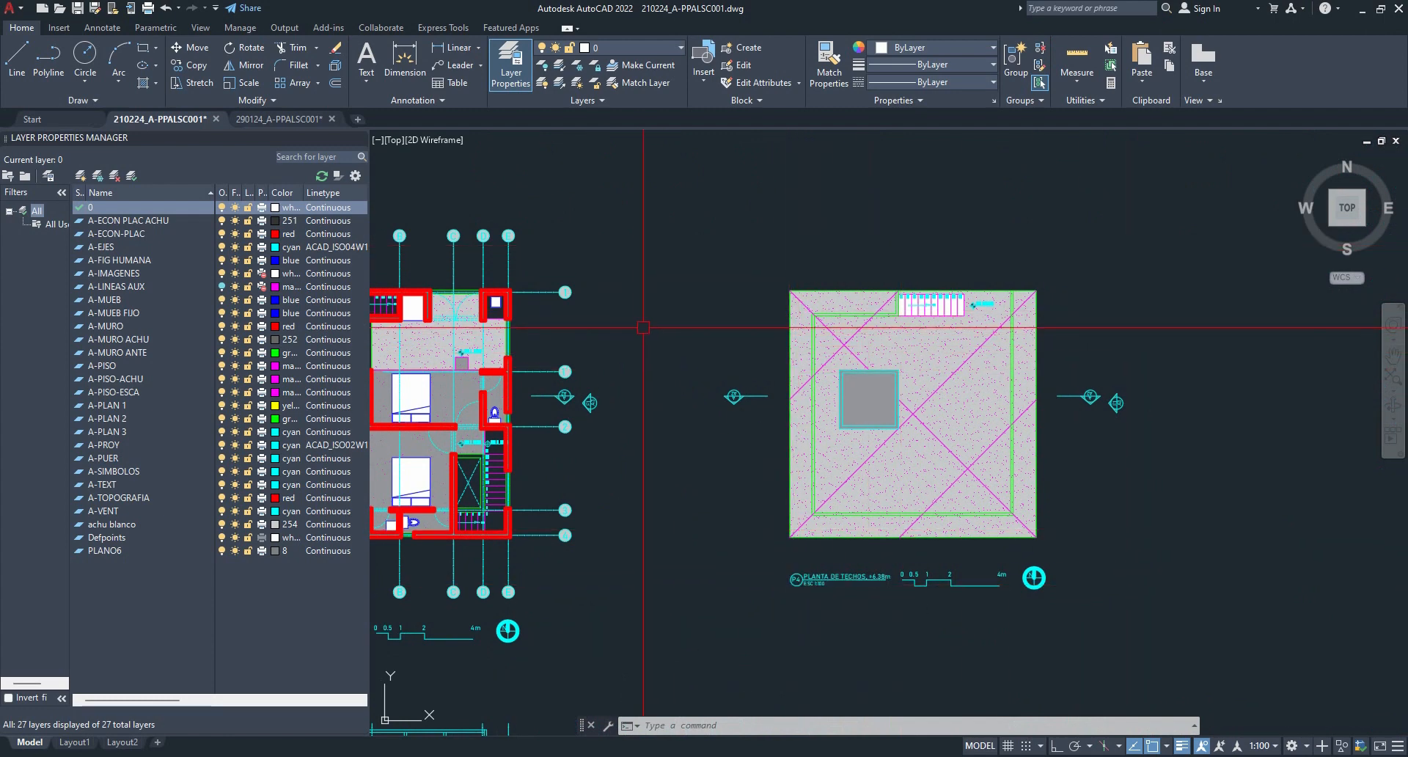
{"action": "mouse_move", "coordinate": [617, 344]}
{"action": "middle_mouse_down"}
{"action": "mouse_move", "coordinate": [839, 349]}
{"action": "mouse_move", "coordinate": [927, 367]}
{"action": "middle_mouse_up"}
{"action": "middle_click_drag", "start_coordinate": [928, 206], "coordinate": [910, 703]}
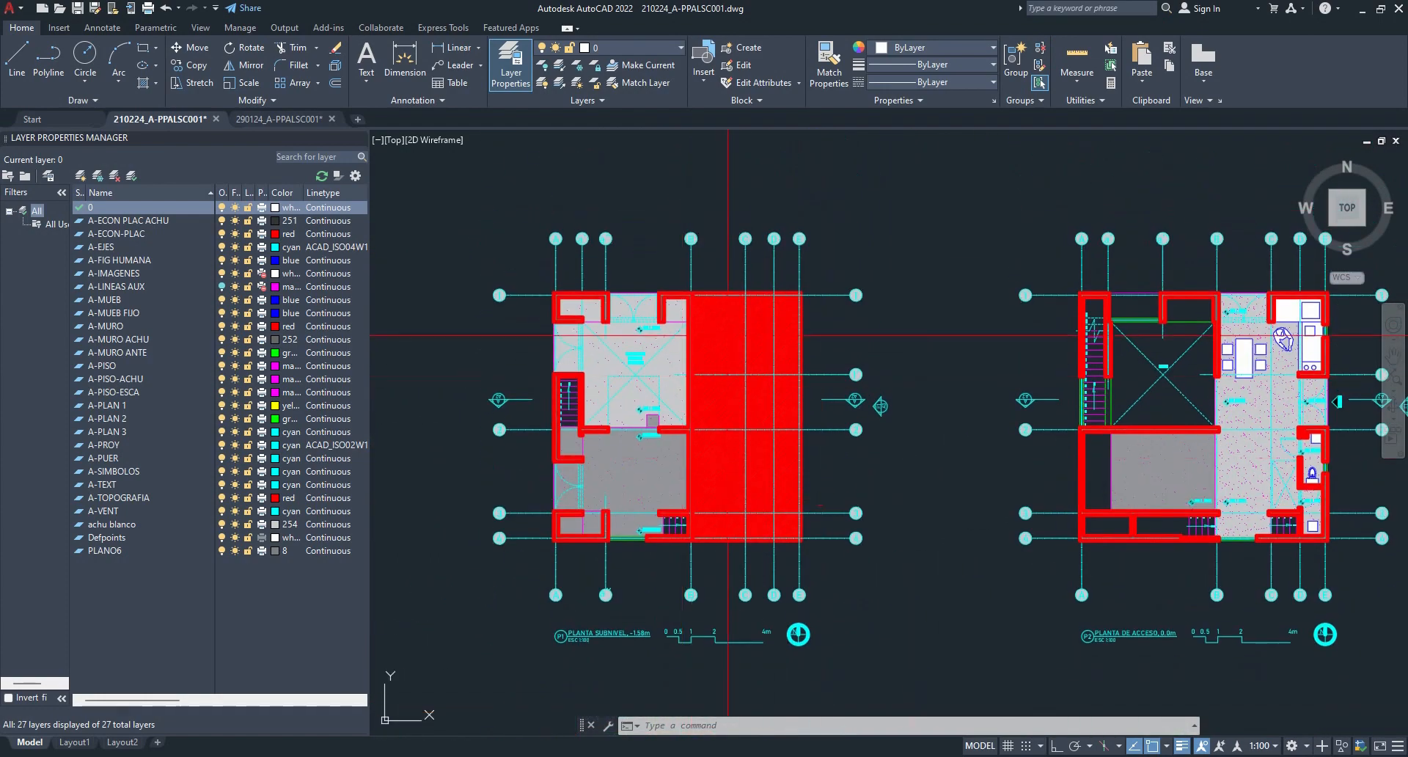
{"action": "scroll", "coordinate": [727, 337], "scroll_direction": "up", "scroll_amount": 2}
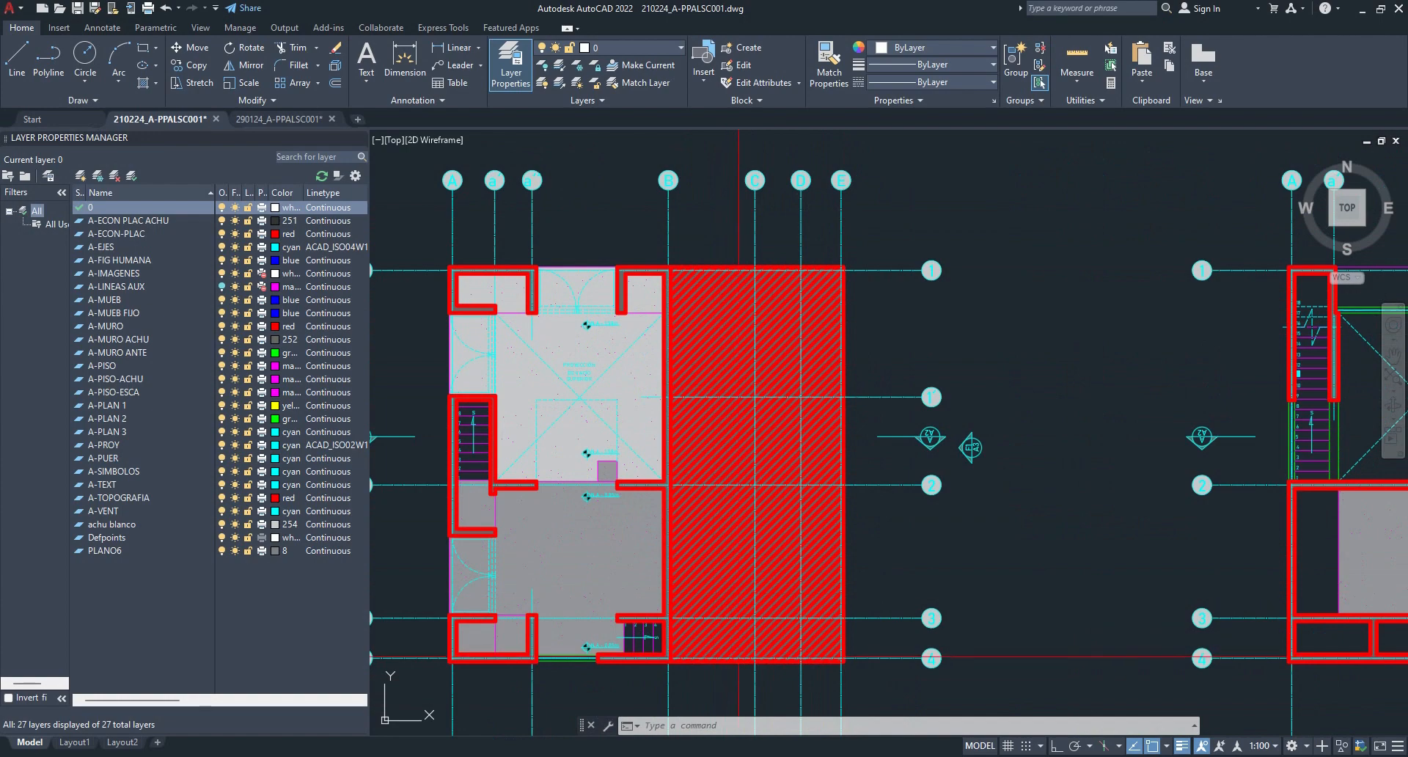
{"action": "scroll", "coordinate": [901, 263], "scroll_direction": "down", "scroll_amount": 2}
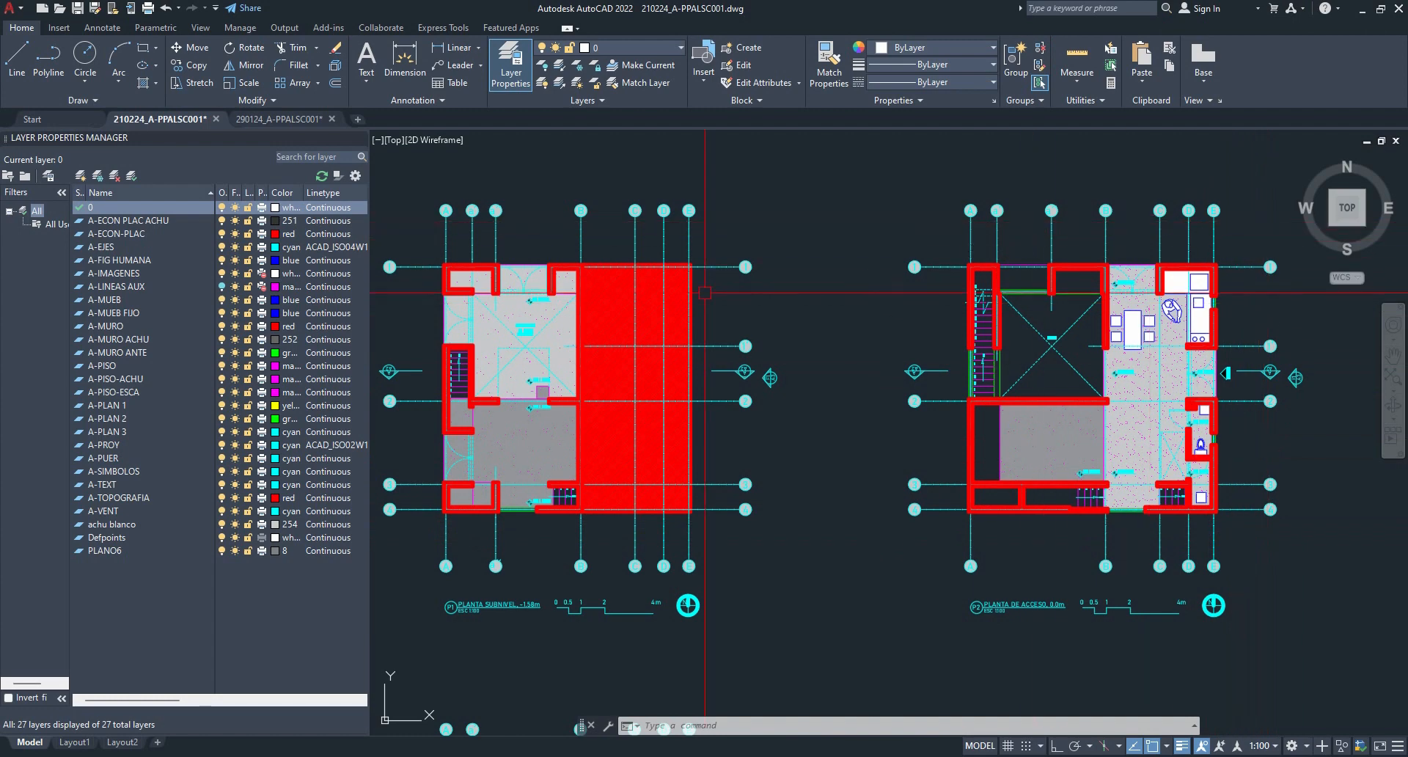
{"action": "middle_click_drag", "start_coordinate": [705, 292], "coordinate": [832, 298]}
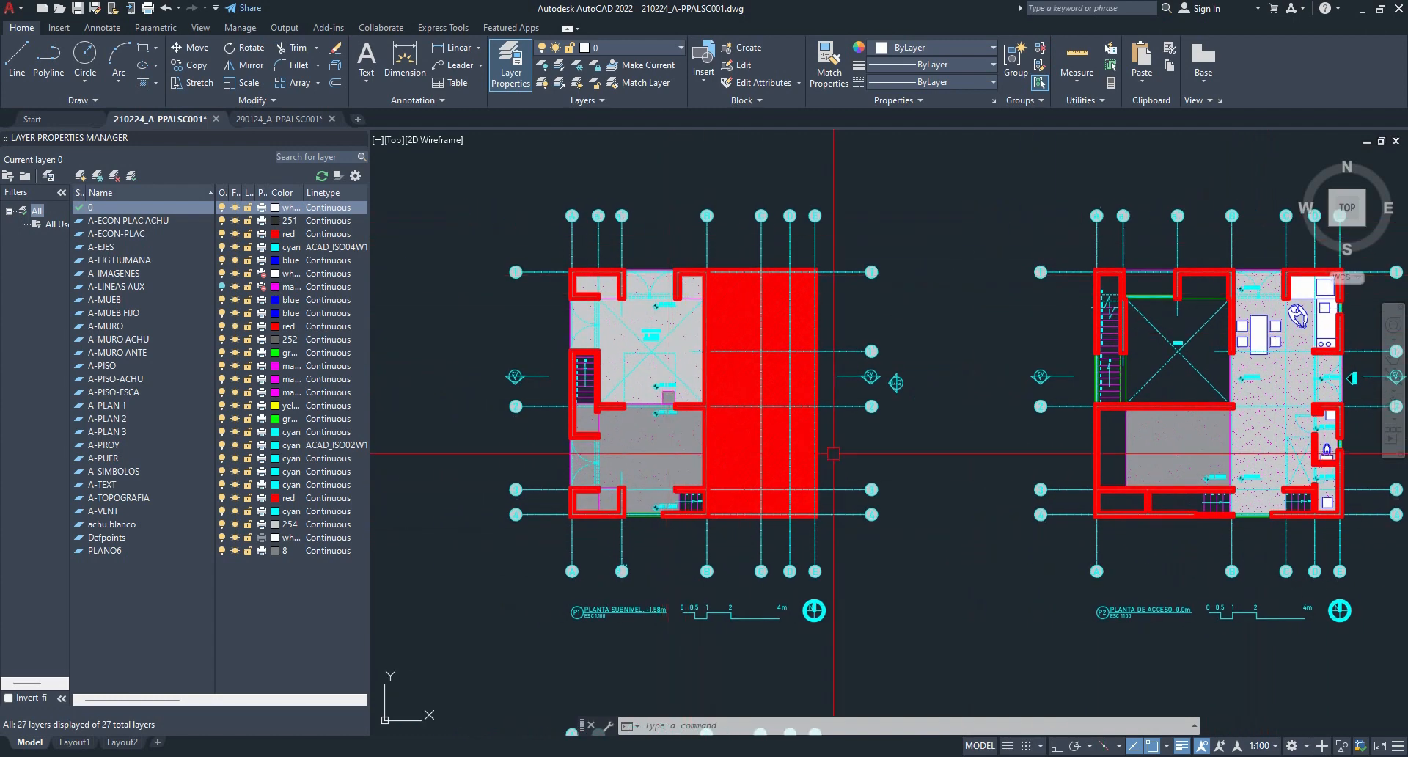
- Bring the vertical axes and horizontal axes 1, 2, 3 and 4 of the sub-level plan to the front with DRAWORDER
{"action": "key", "text": "Escape"}
{"action": "key", "text": "Escape"}
{"action": "left_click", "coordinate": [878, 242]}
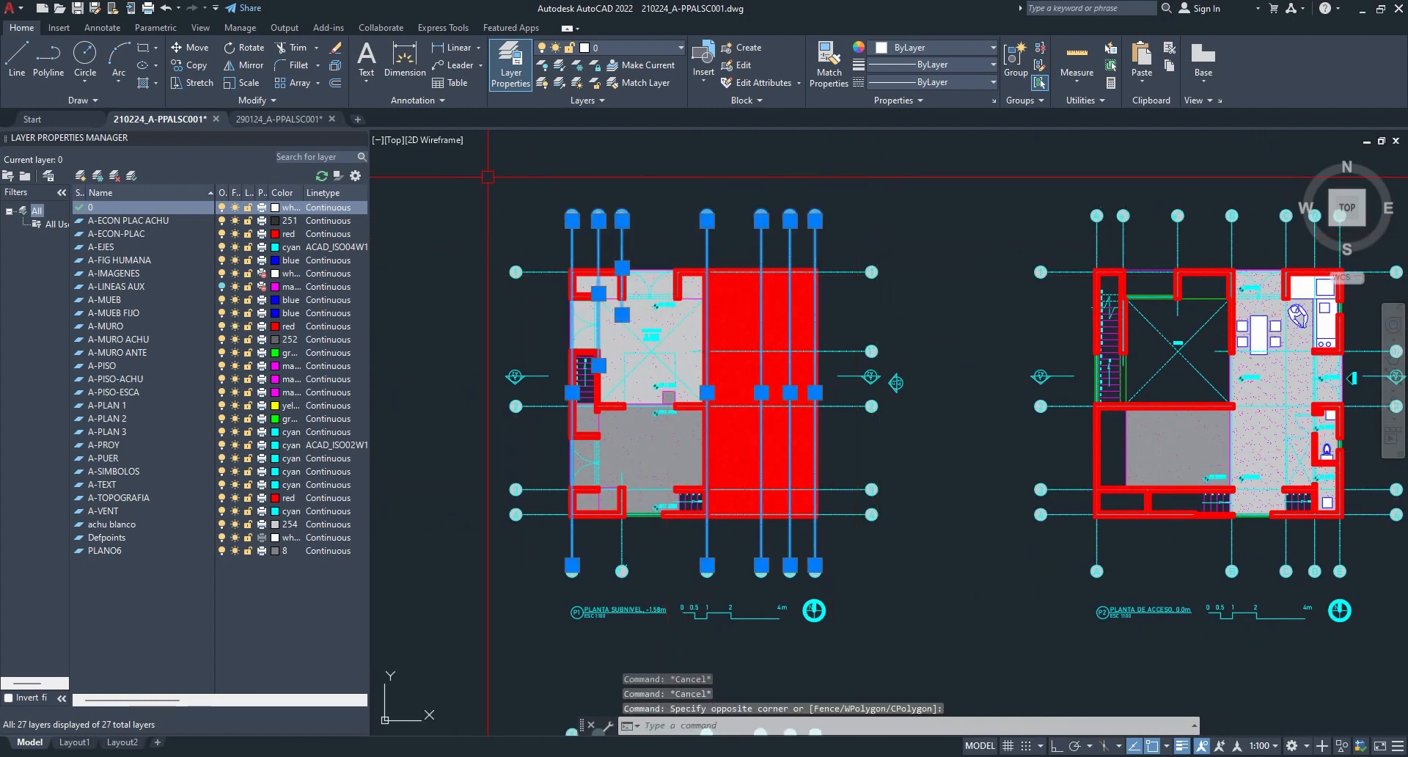
{"action": "left_click", "coordinate": [889, 531]}
{"action": "left_click", "coordinate": [401, 551]}
{"action": "left_click", "coordinate": [524, 558]}
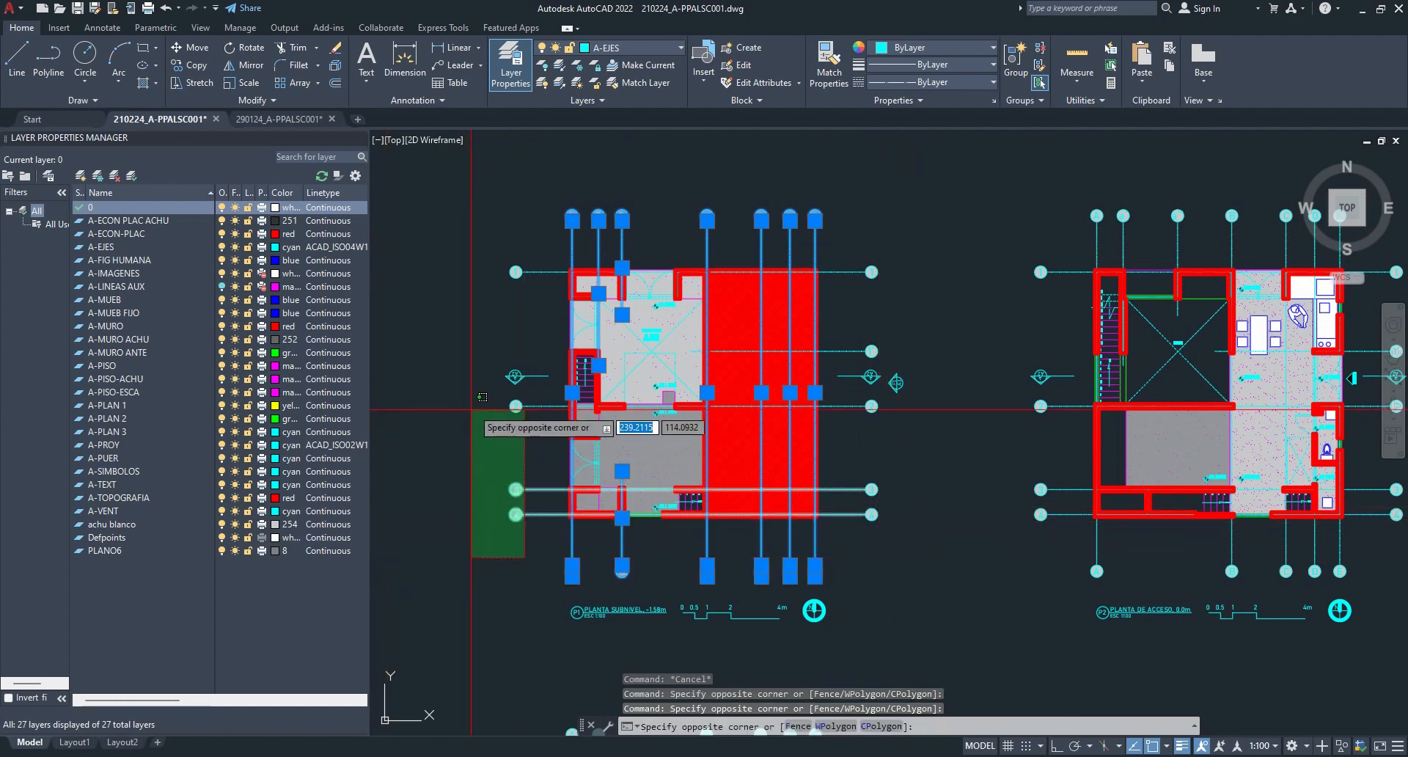
{"action": "left_click", "coordinate": [473, 399]}
{"action": "left_click", "coordinate": [537, 331]}
{"action": "left_click", "coordinate": [490, 246]}
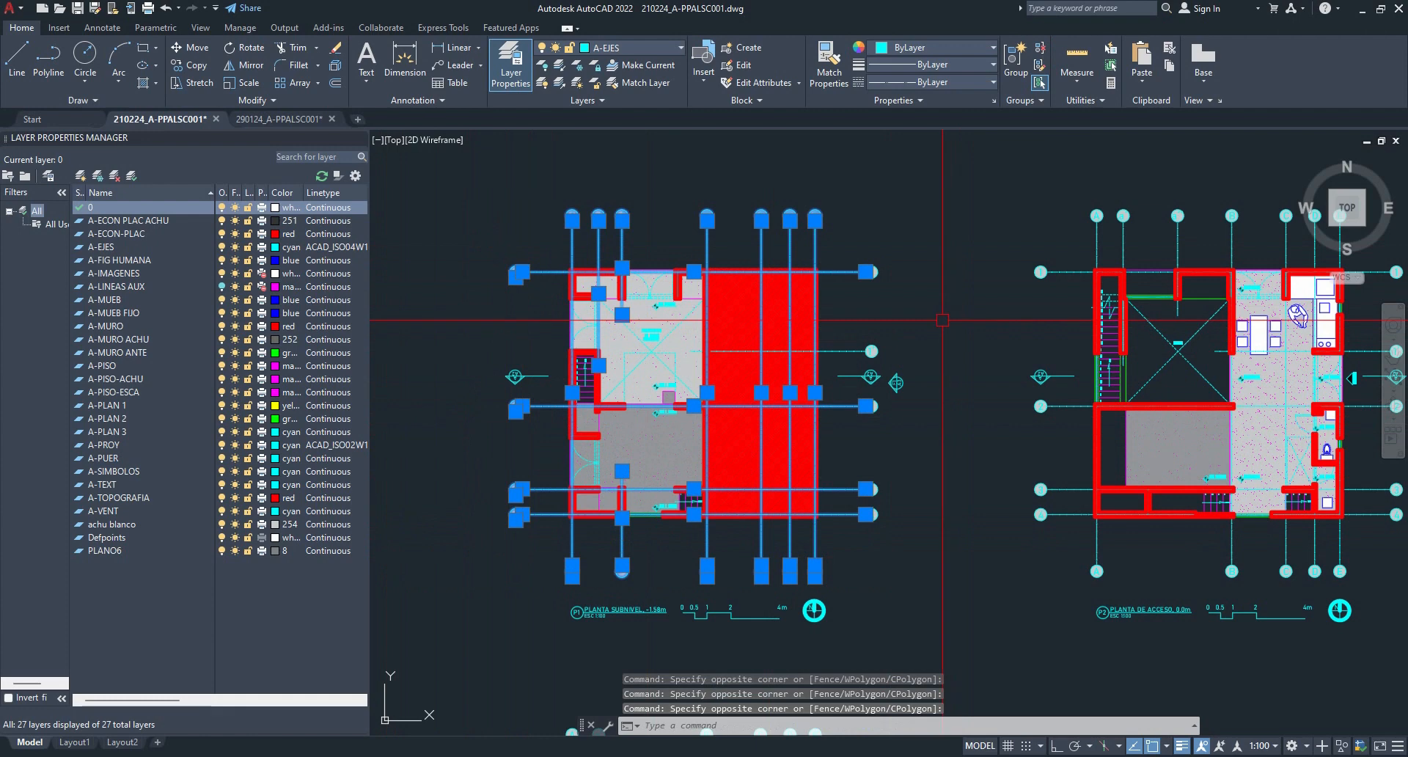
{"action": "key", "text": "Return"}
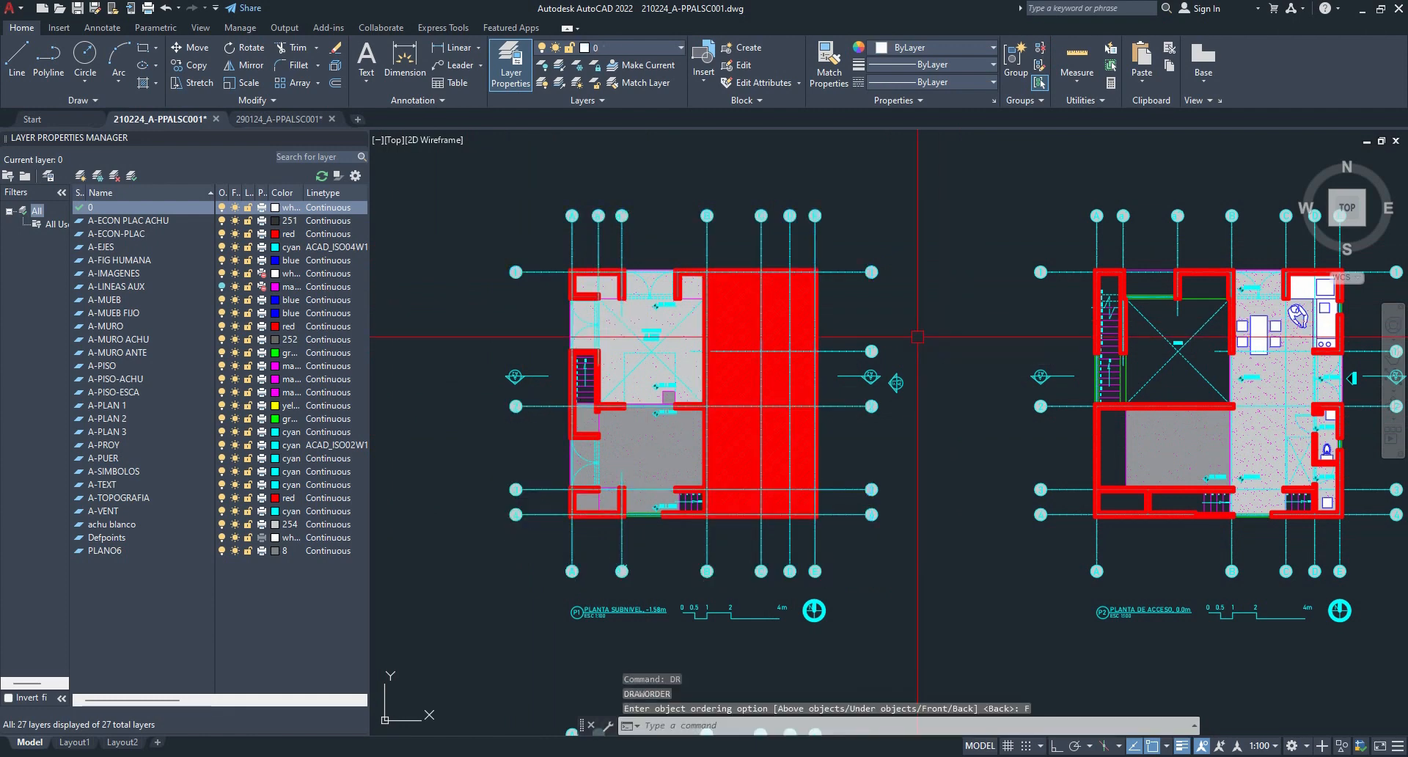
- Inspect the axes over the sub-level plan's walls and compare them with the upper and access plans
{"action": "scroll", "coordinate": [601, 272], "scroll_direction": "up", "scroll_amount": 6}
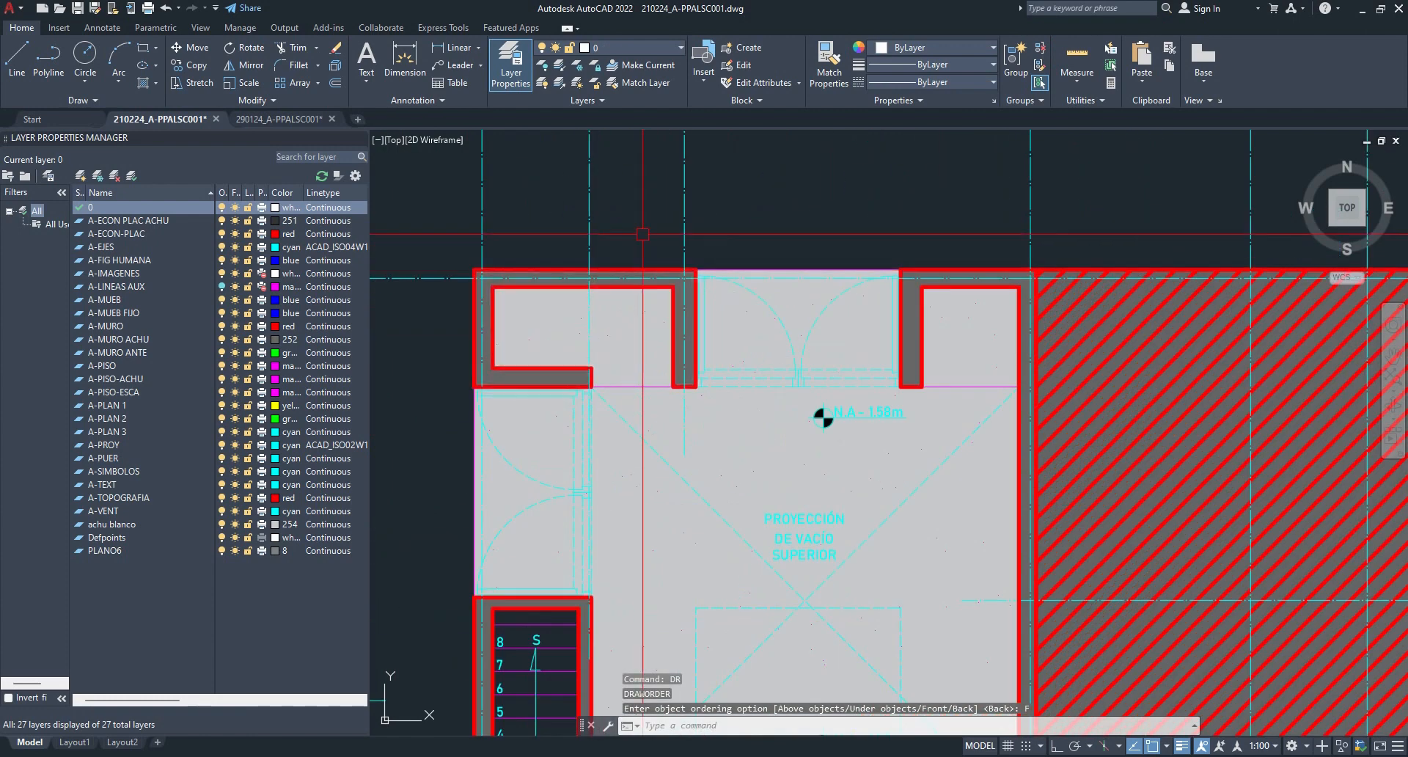
{"action": "scroll", "coordinate": [906, 242], "scroll_direction": "down", "scroll_amount": 6}
{"action": "middle_click_drag", "start_coordinate": [1133, 325], "coordinate": [962, 297]}
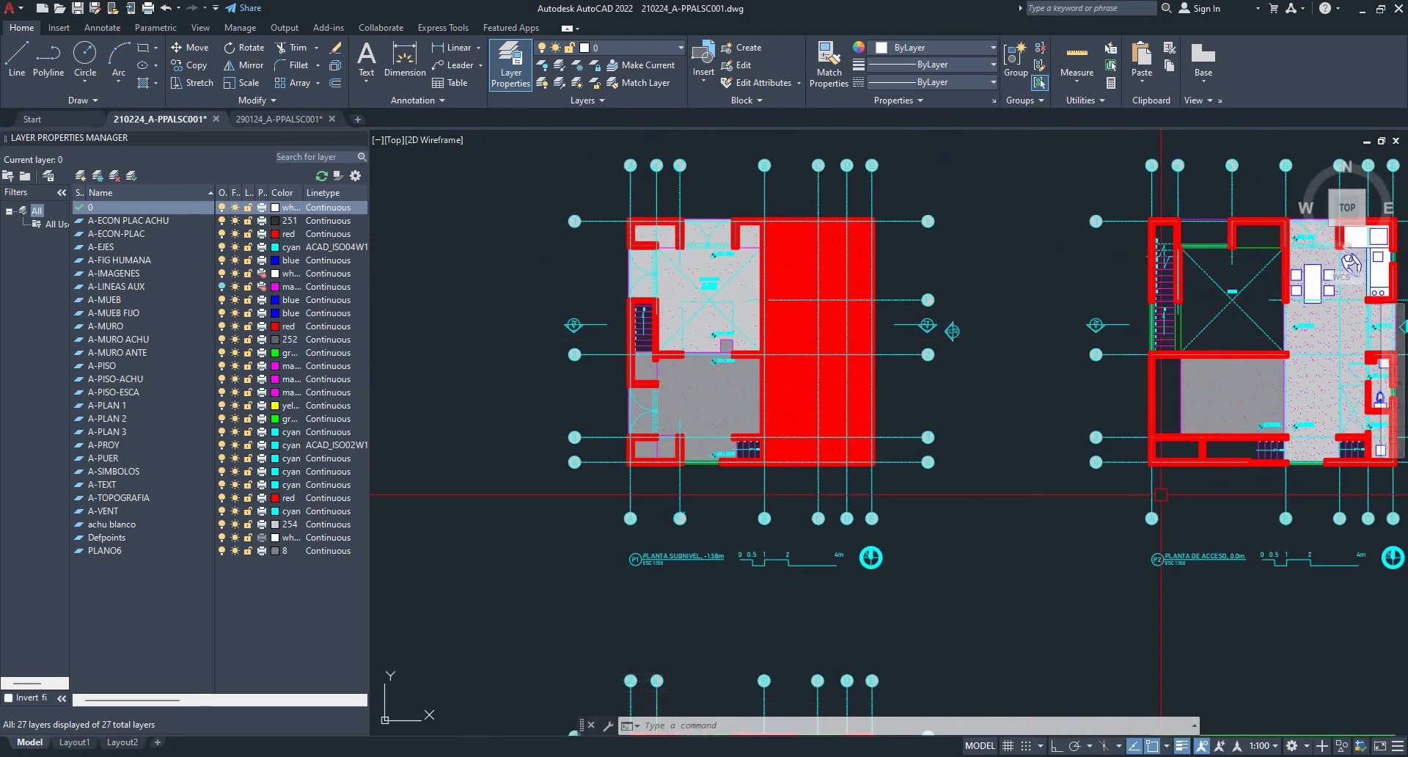
{"action": "mouse_move", "coordinate": [1078, 470]}
{"action": "middle_mouse_down"}
{"action": "mouse_move", "coordinate": [1015, 228]}
{"action": "mouse_move", "coordinate": [1015, 139]}
{"action": "middle_mouse_up"}
{"action": "middle_click_drag", "start_coordinate": [918, 511], "coordinate": [934, 455]}
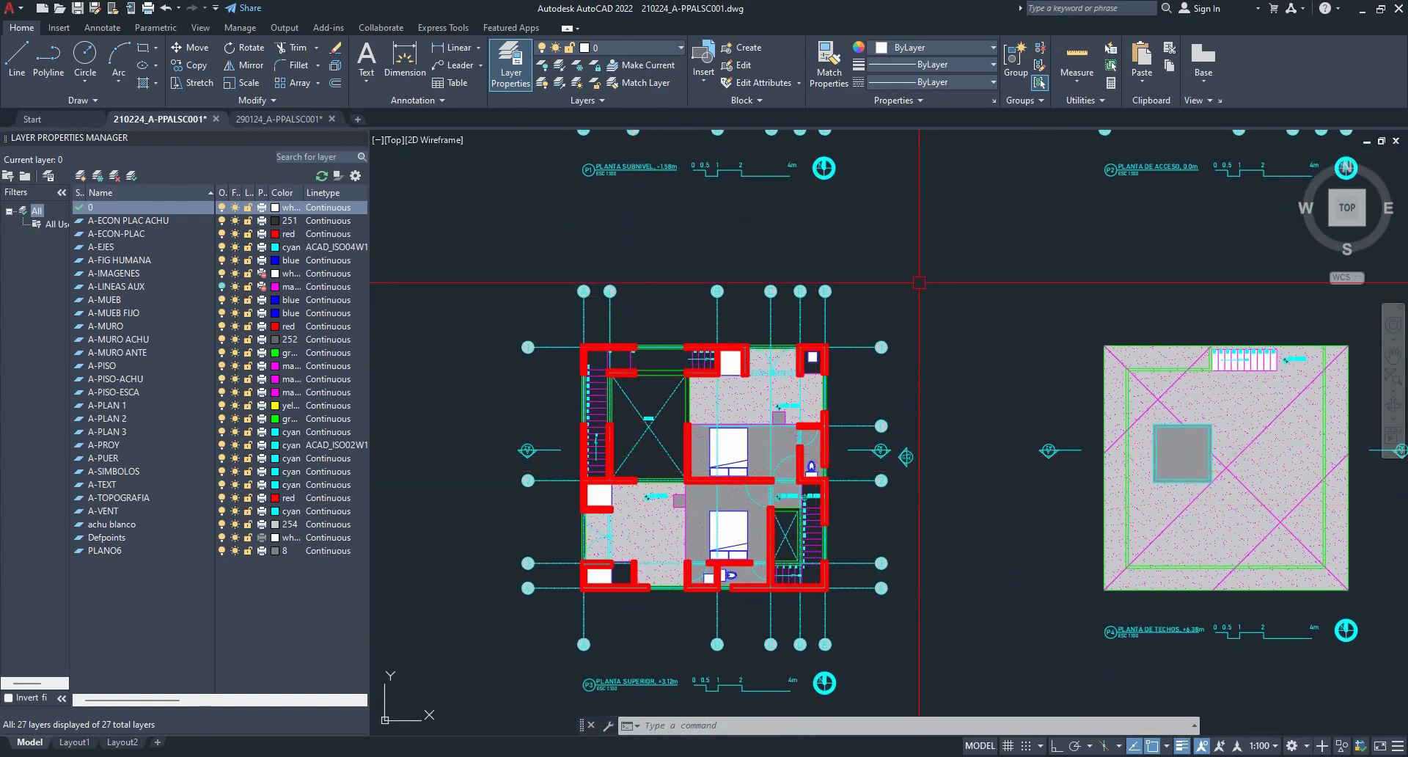
{"action": "mouse_move", "coordinate": [954, 184]}
{"action": "middle_mouse_down"}
{"action": "mouse_move", "coordinate": [759, 630]}
{"action": "mouse_move", "coordinate": [744, 610]}
{"action": "middle_mouse_up"}
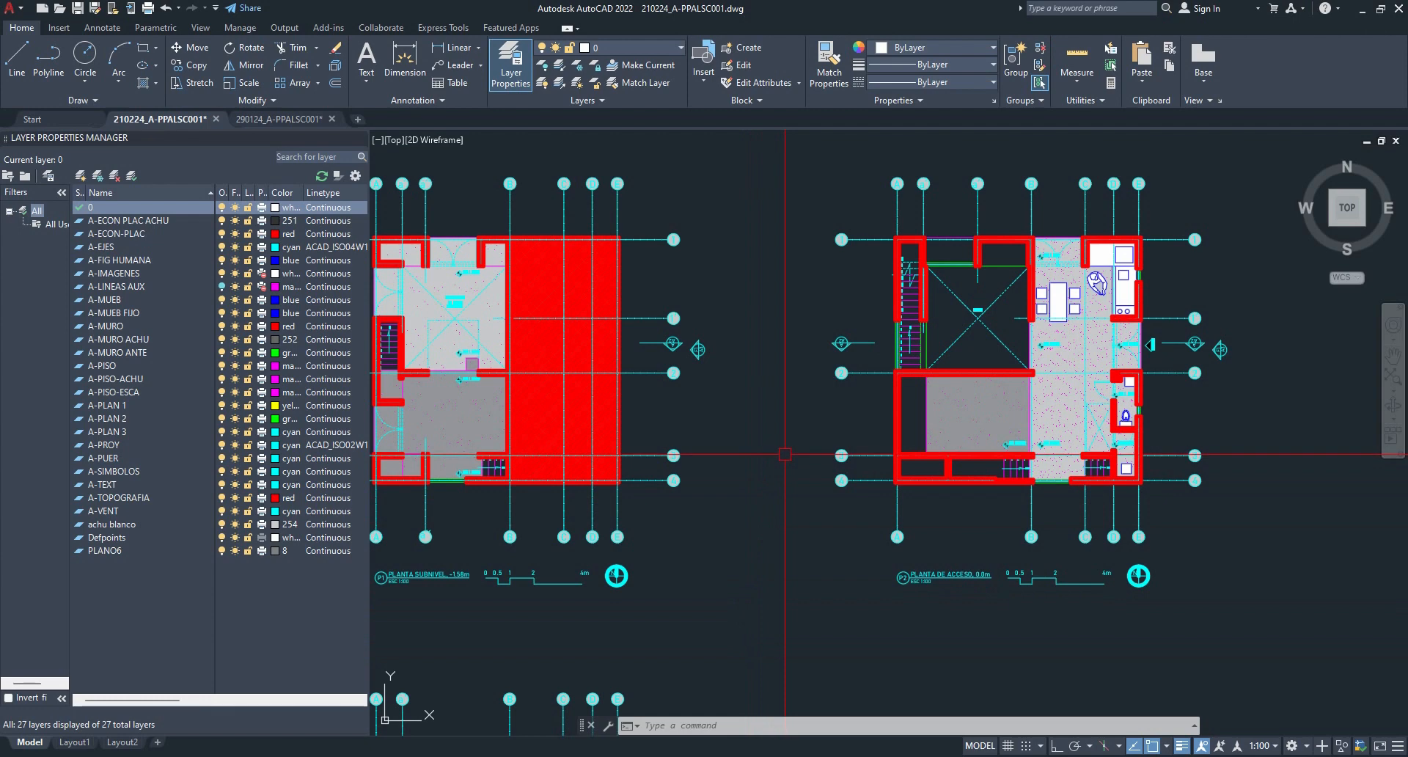
{"action": "middle_click_drag", "start_coordinate": [805, 439], "coordinate": [687, 467]}
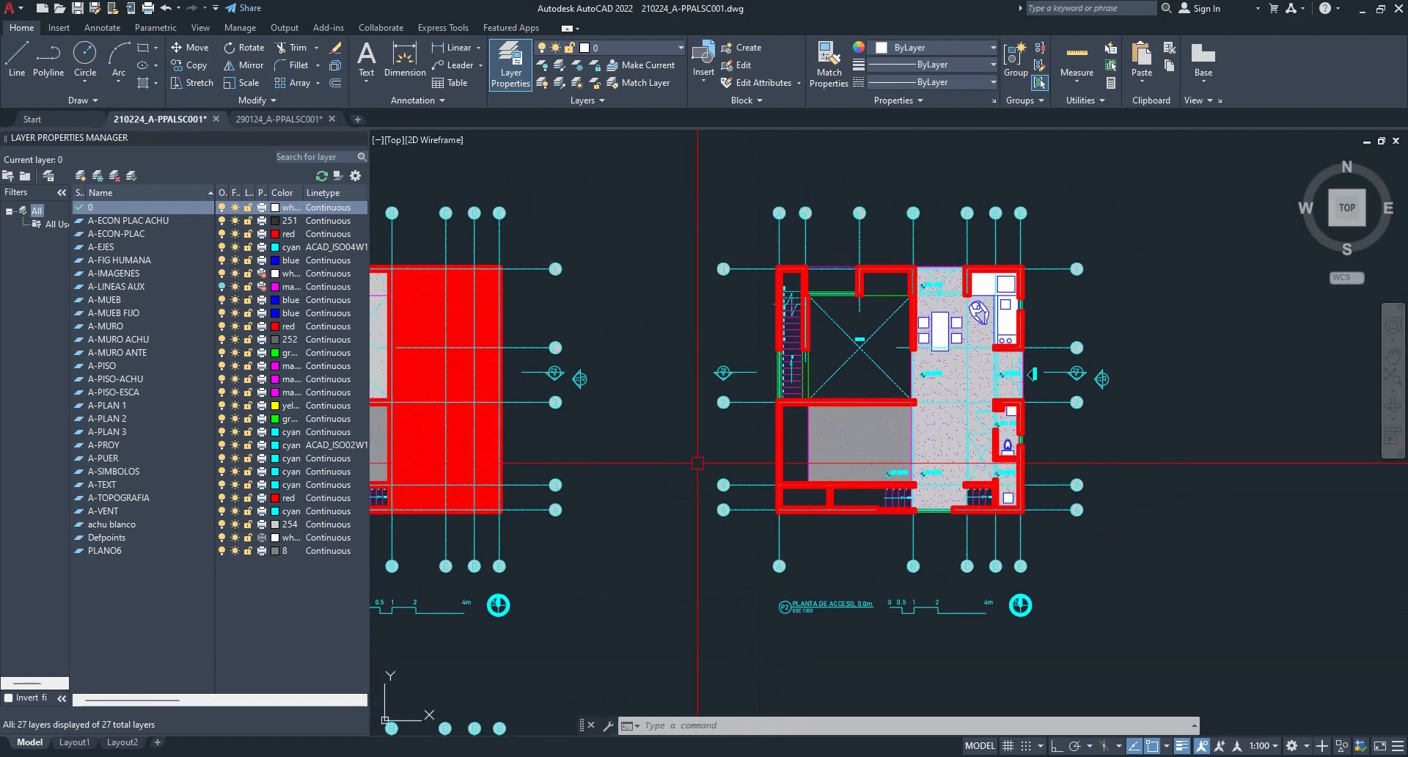
- Examine the human figure, furniture, level marks and ACCESO arrow around the kitchen of the access plan
{"action": "scroll", "coordinate": [1002, 291], "scroll_direction": "up", "scroll_amount": 5}
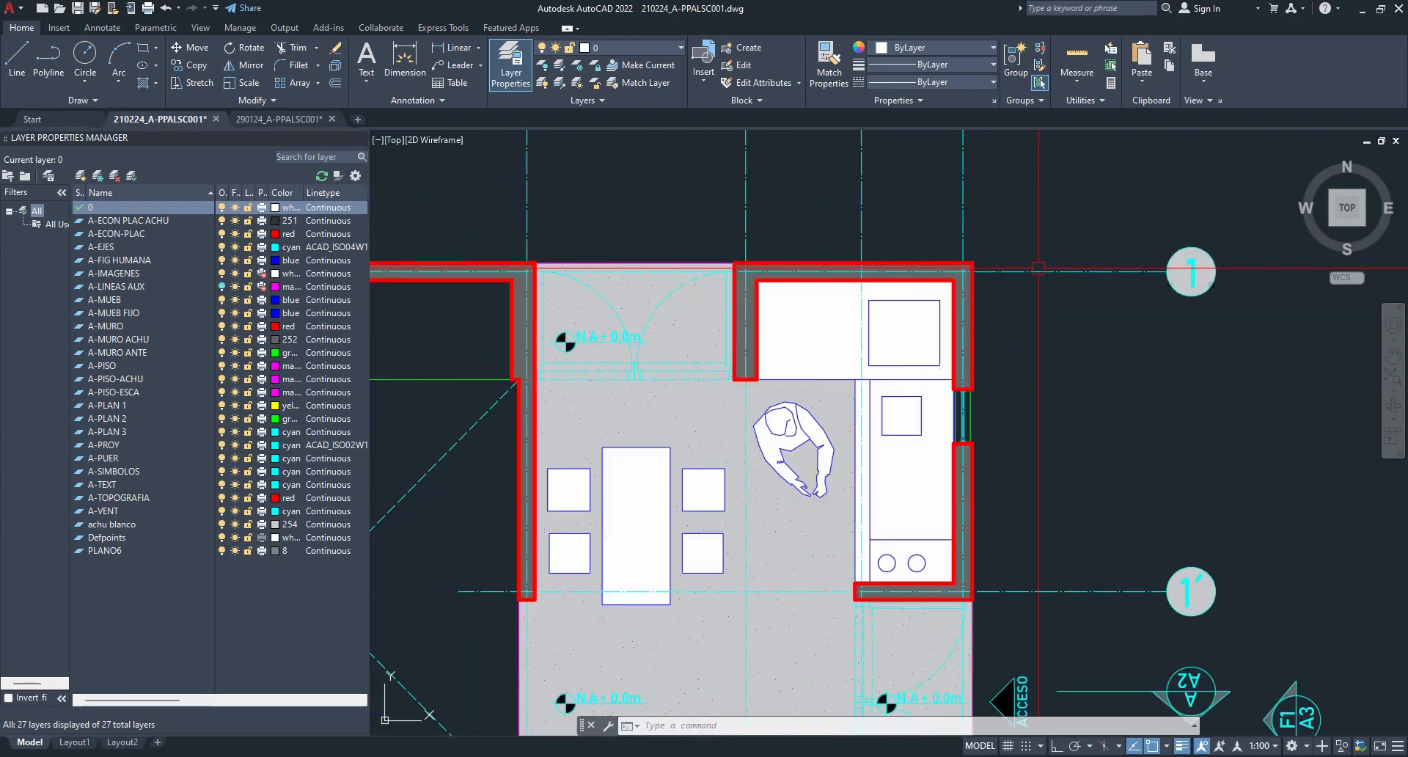
{"action": "left_click", "coordinate": [824, 434]}
{"action": "key", "text": "Escape"}
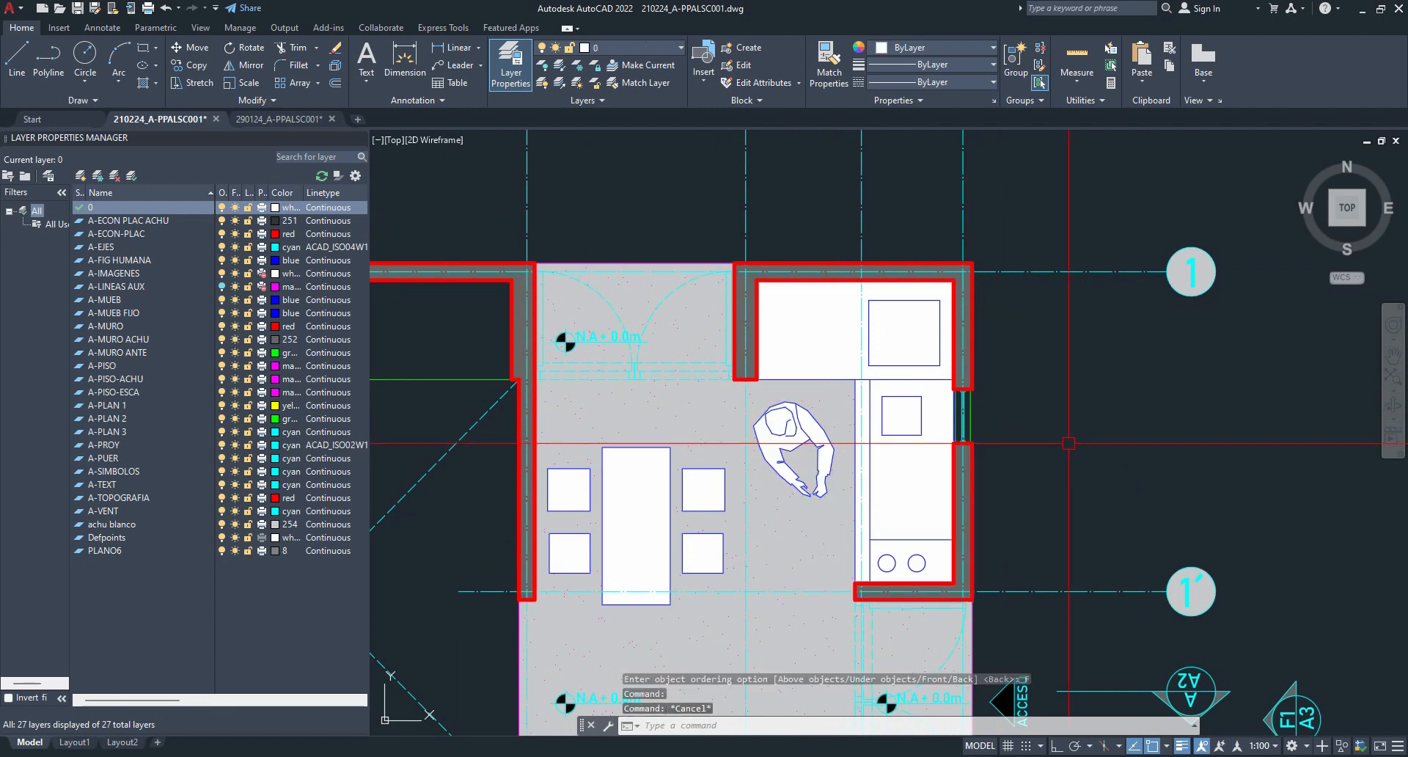
{"action": "middle_click_drag", "start_coordinate": [1039, 477], "coordinate": [1065, 366]}
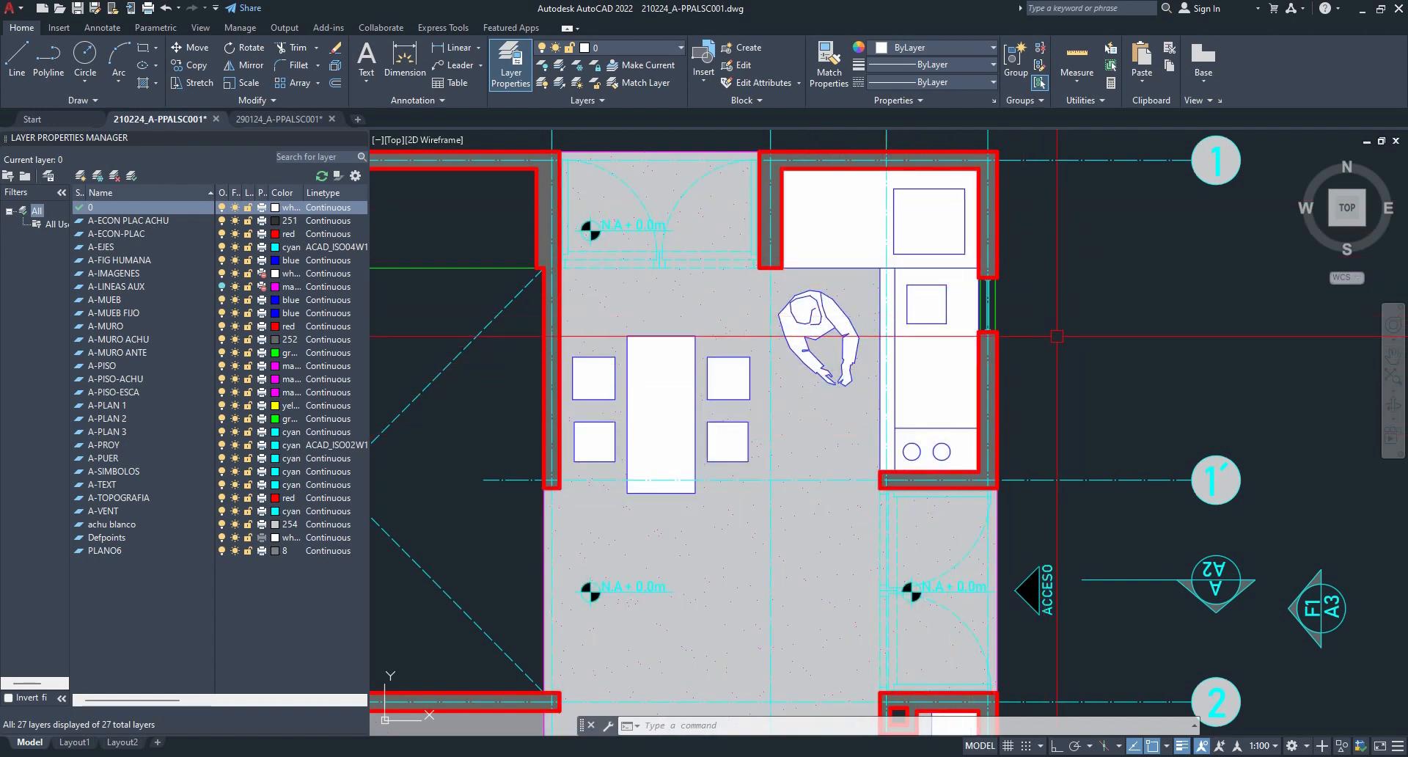
{"action": "scroll", "coordinate": [1057, 336], "scroll_direction": "down", "scroll_amount": 2}
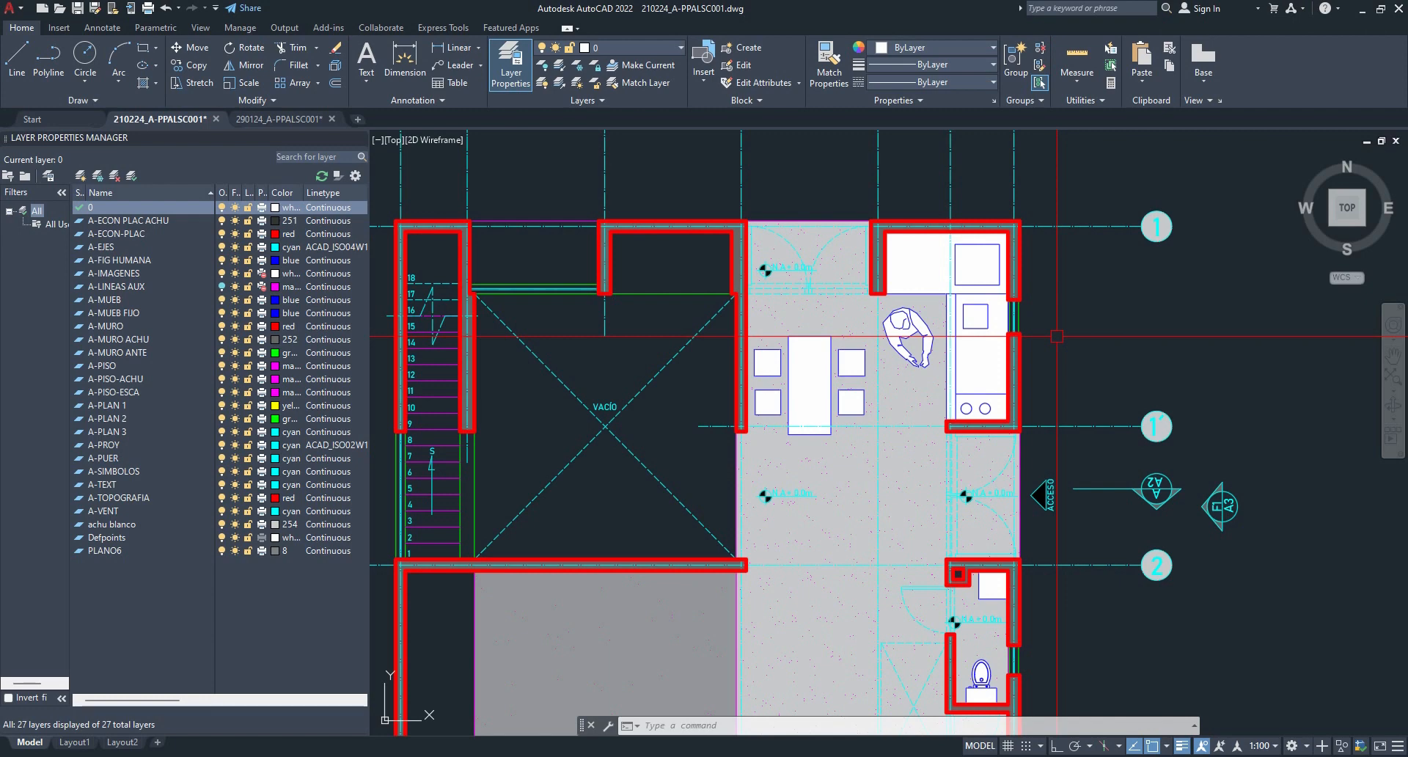
{"action": "scroll", "coordinate": [1057, 336], "scroll_direction": "down", "scroll_amount": 4}
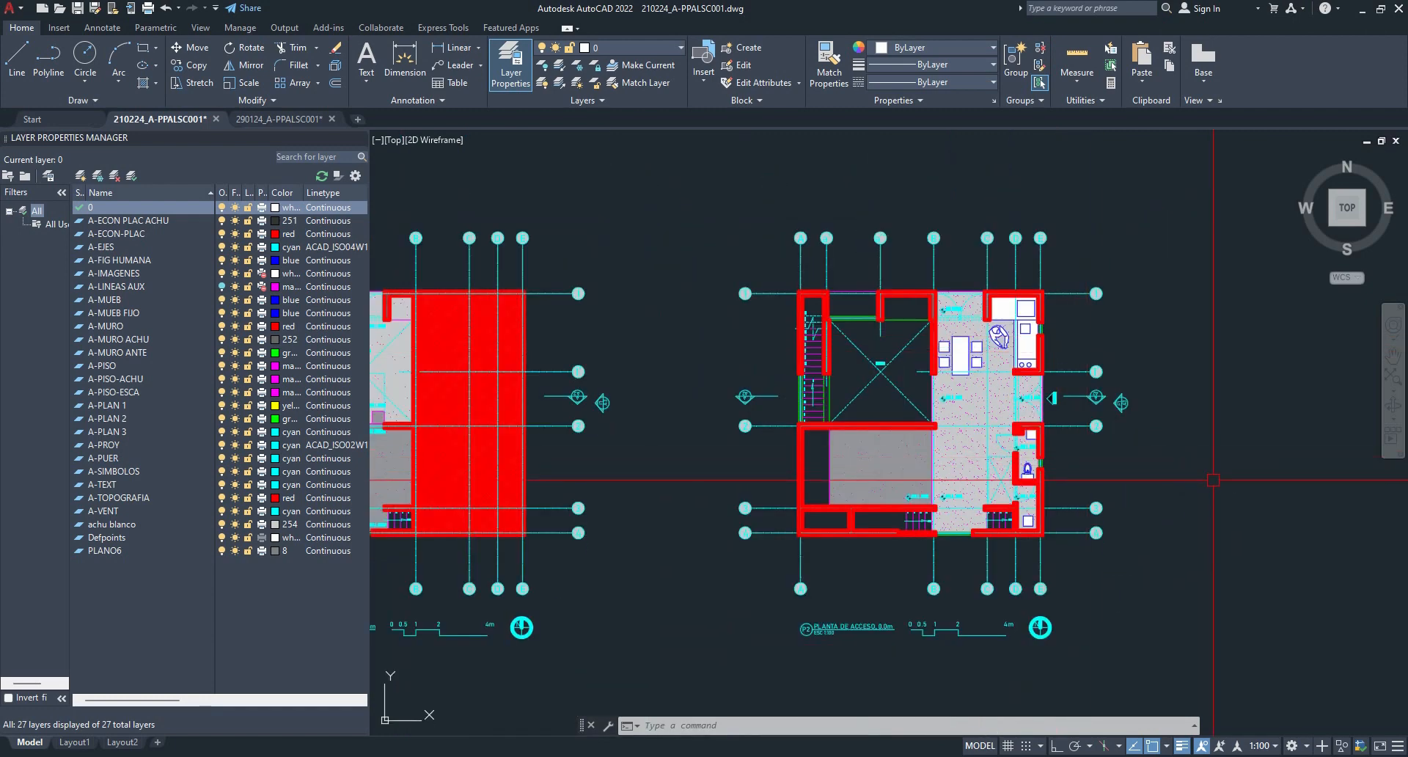
- Review the arrangement of the four plans and the roof plan with its title, graphic scale and north mark
{"action": "scroll", "coordinate": [1213, 481], "scroll_direction": "down", "scroll_amount": 2}
{"action": "middle_click_drag", "start_coordinate": [1175, 544], "coordinate": [1122, 325]}
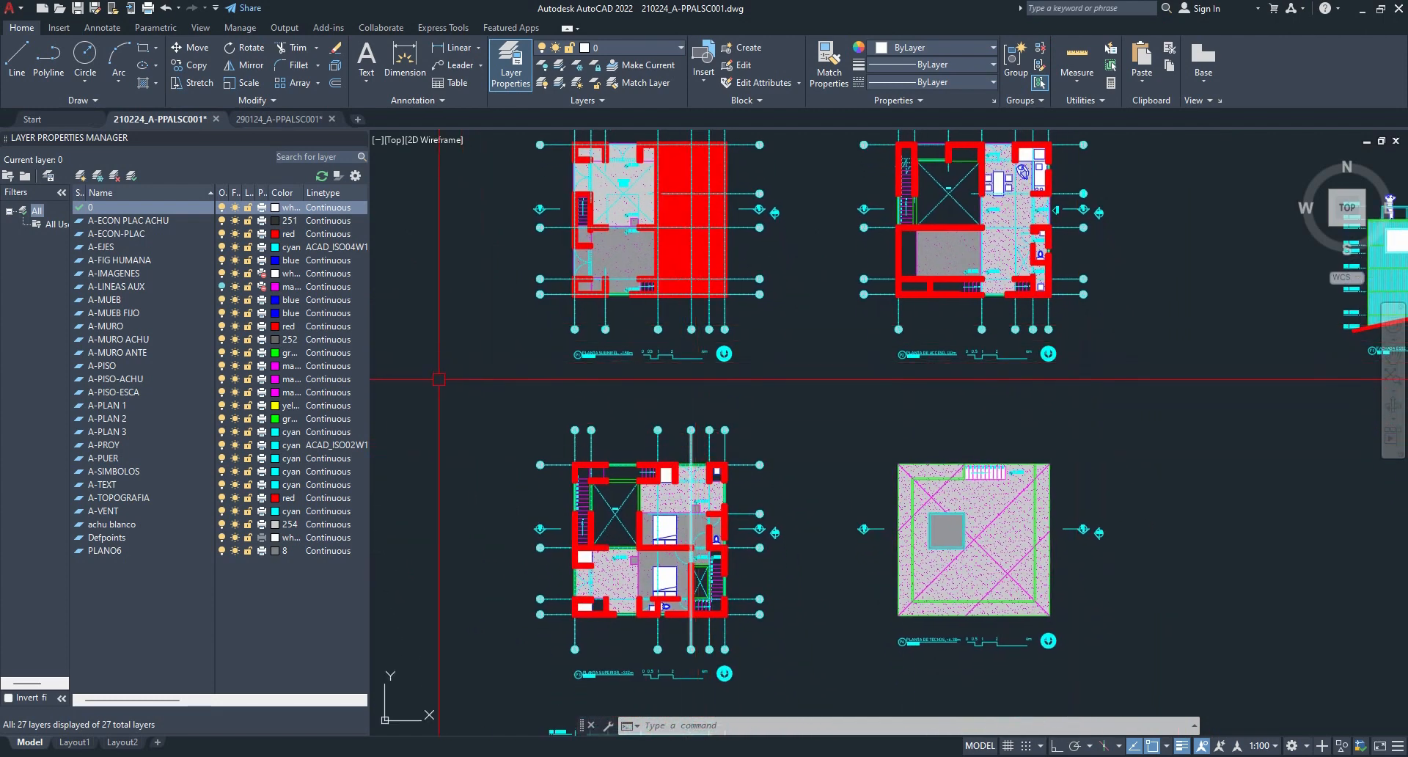
{"action": "middle_click_drag", "start_coordinate": [458, 389], "coordinate": [442, 495]}
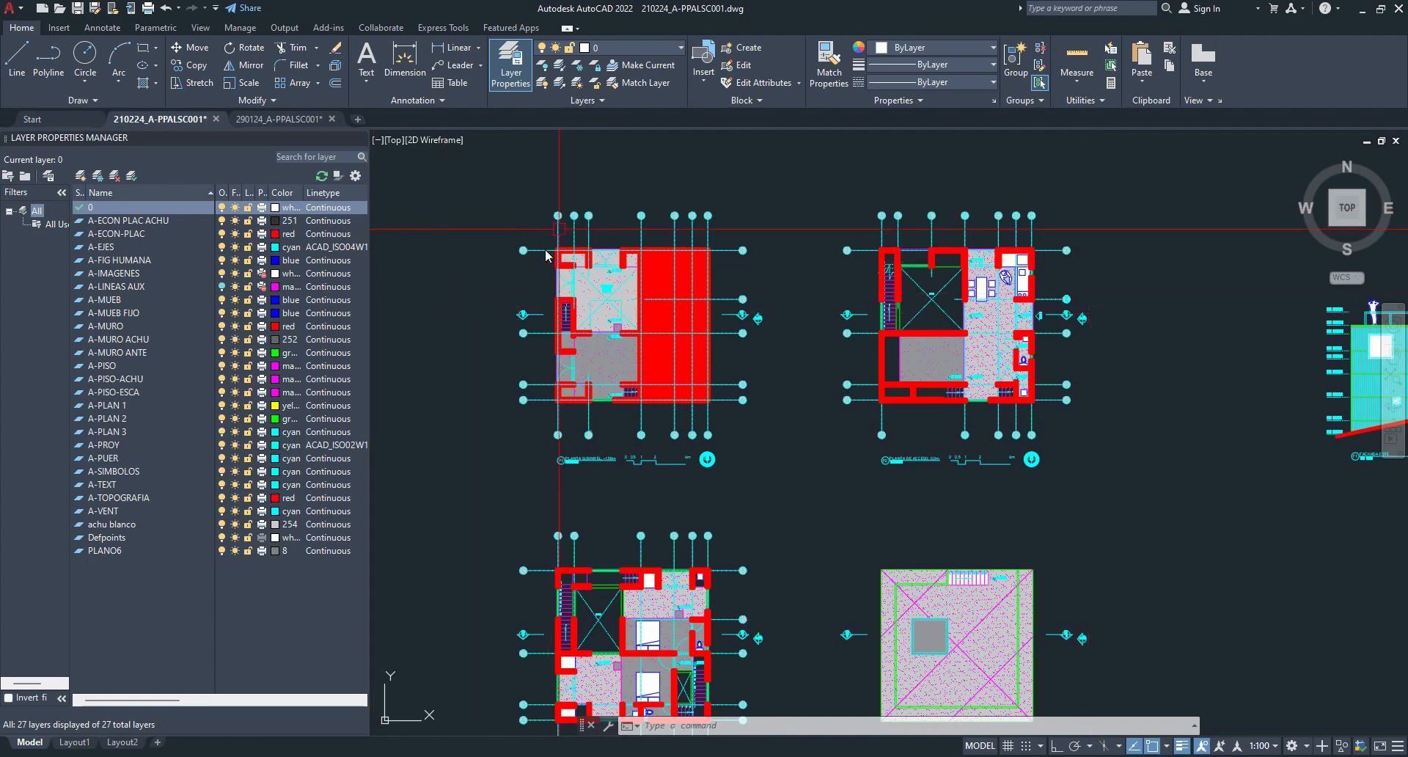
{"action": "mouse_move", "coordinate": [1076, 580]}
{"action": "middle_mouse_down"}
{"action": "mouse_move", "coordinate": [1012, 484]}
{"action": "mouse_move", "coordinate": [931, 411]}
{"action": "middle_mouse_up"}
{"action": "scroll", "coordinate": [931, 412], "scroll_direction": "up", "scroll_amount": 2}
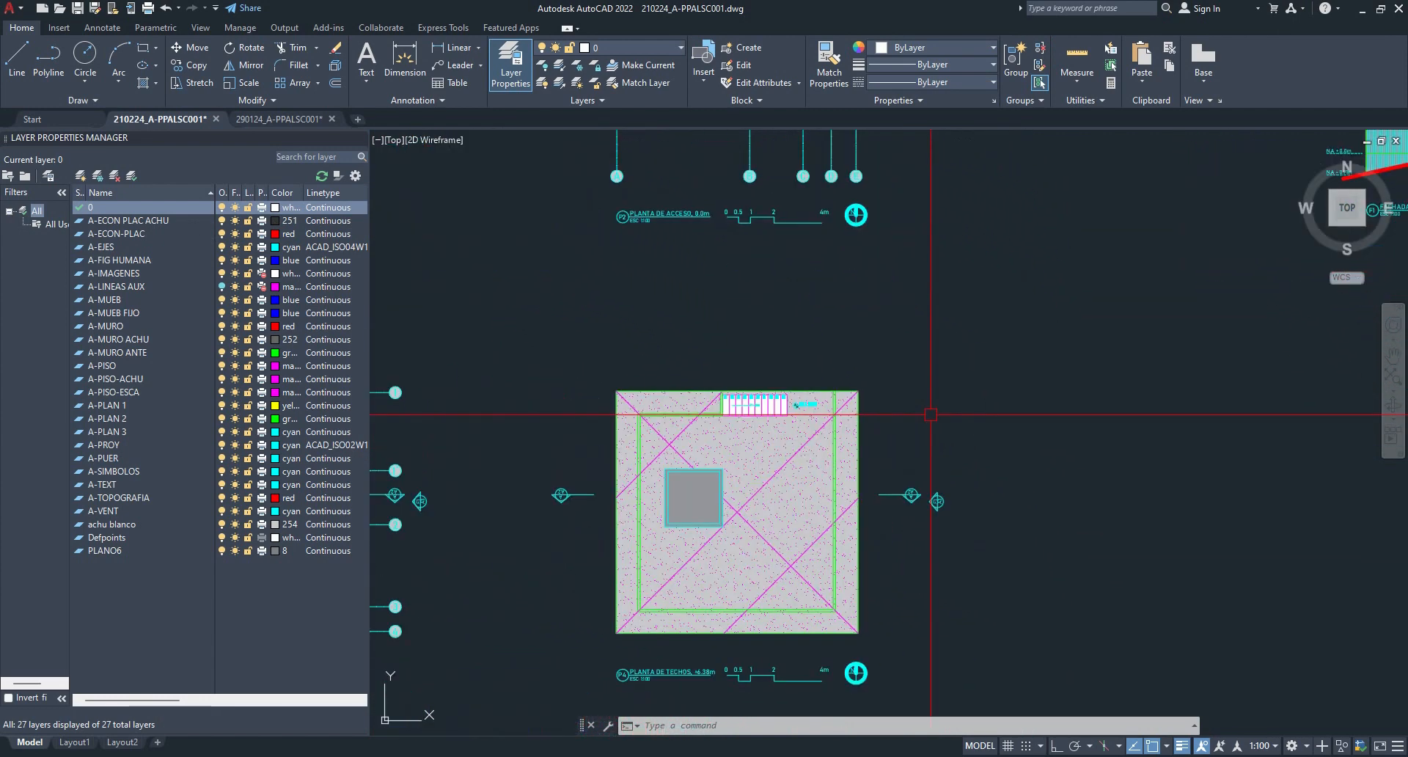
{"action": "middle_click_drag", "start_coordinate": [889, 467], "coordinate": [891, 390]}
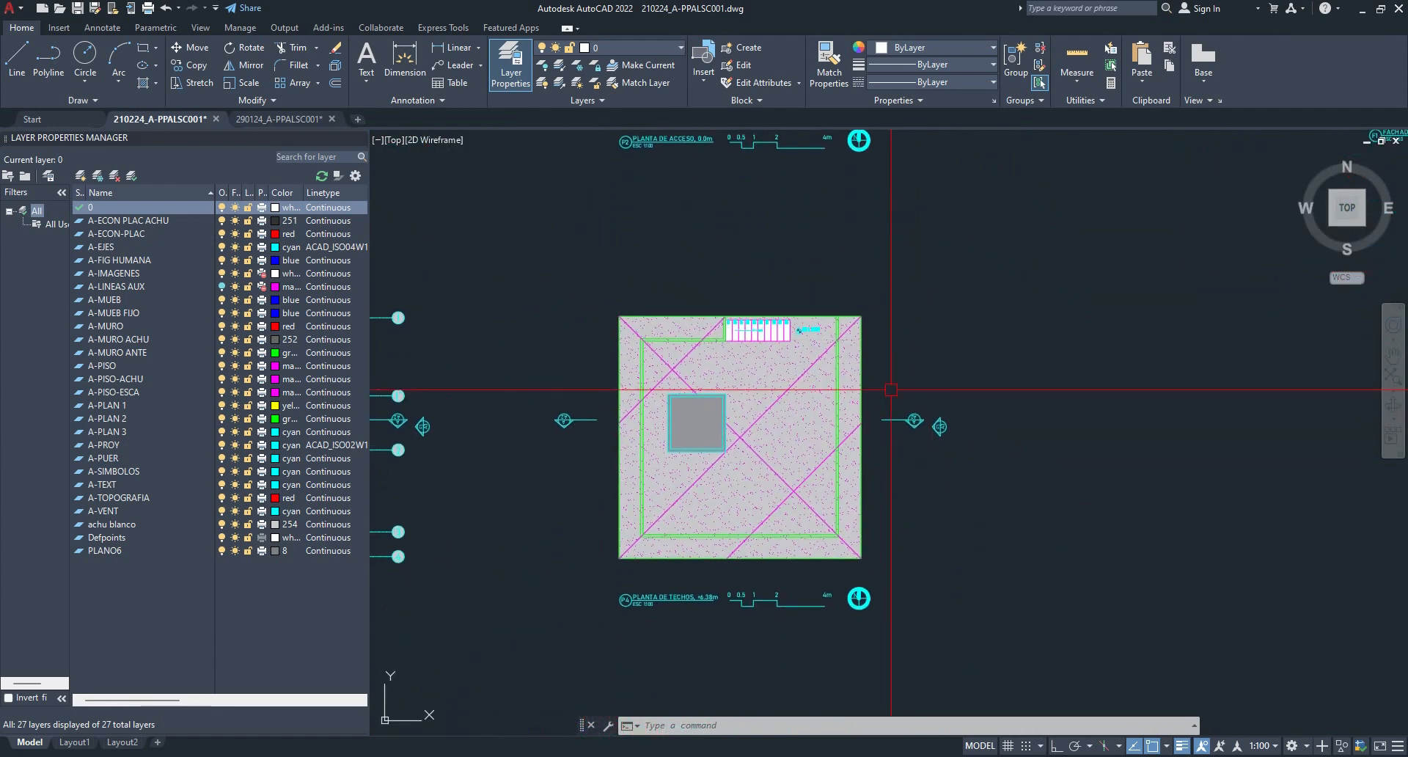
- Examine the index colors assigned to layers A-PLAN 1, A-PLAN 2 and A-PLAN 3, keeping them as they are
{"action": "left_click", "coordinate": [116, 405]}
{"action": "left_click", "coordinate": [110, 431], "text": "shift"}
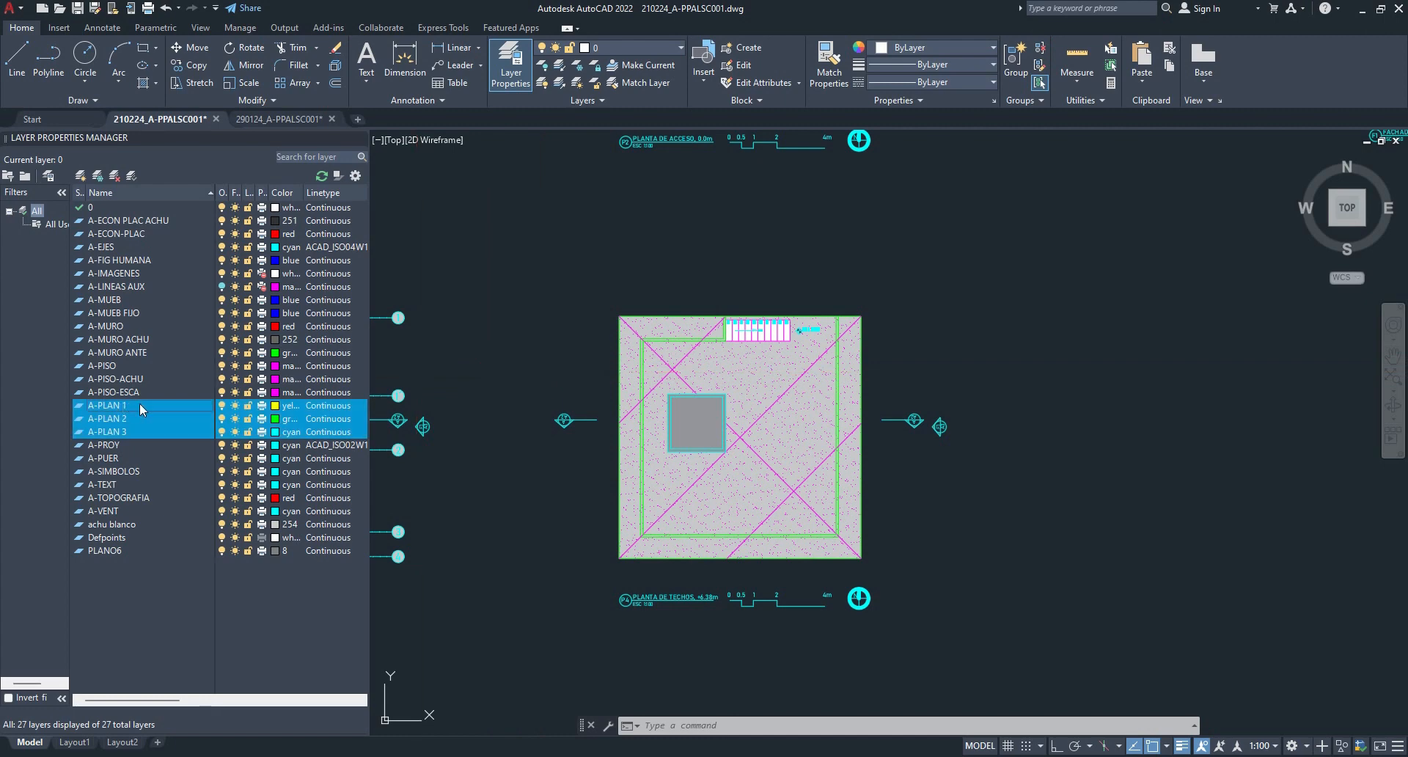
{"action": "left_click", "coordinate": [274, 412]}
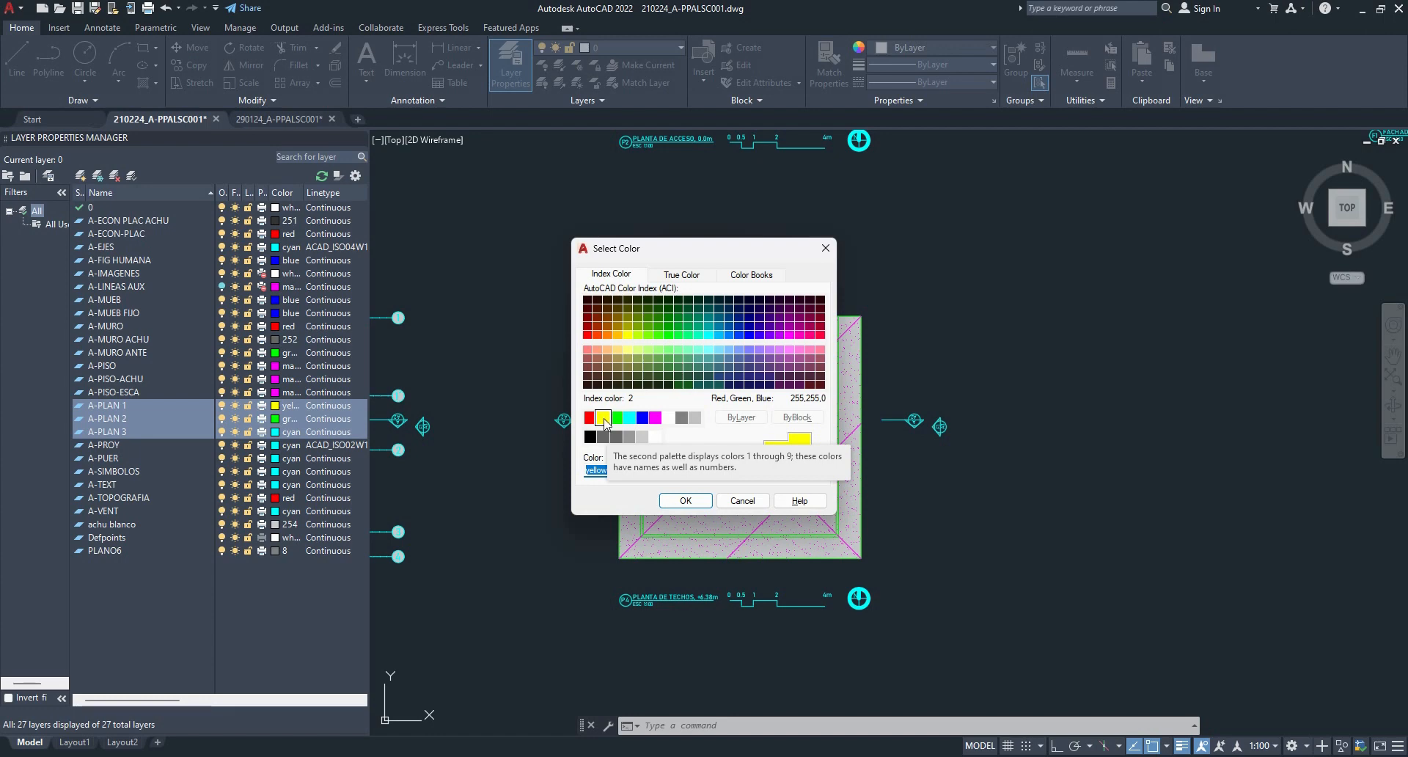
{"action": "left_click", "coordinate": [742, 501]}
{"action": "left_click", "coordinate": [151, 416]}
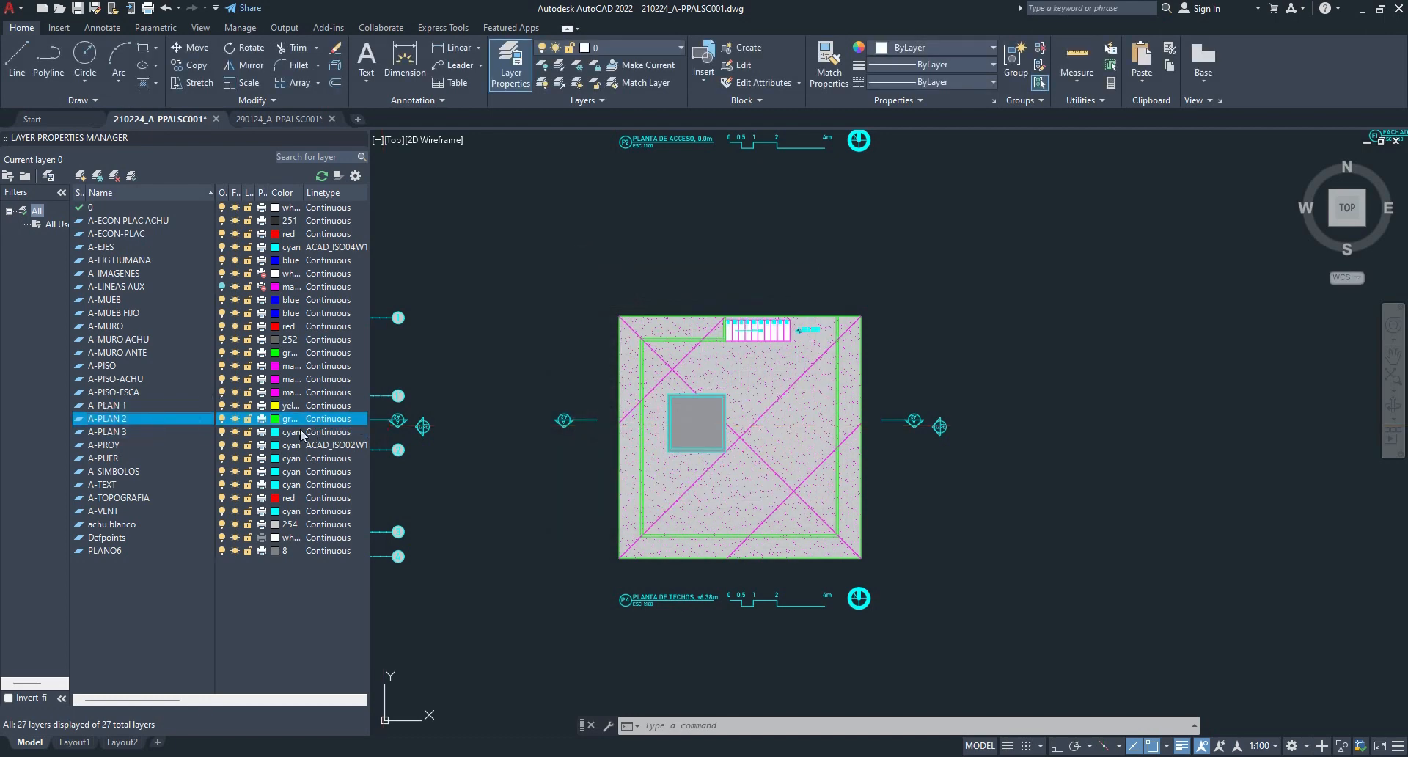
{"action": "left_click", "coordinate": [277, 420]}
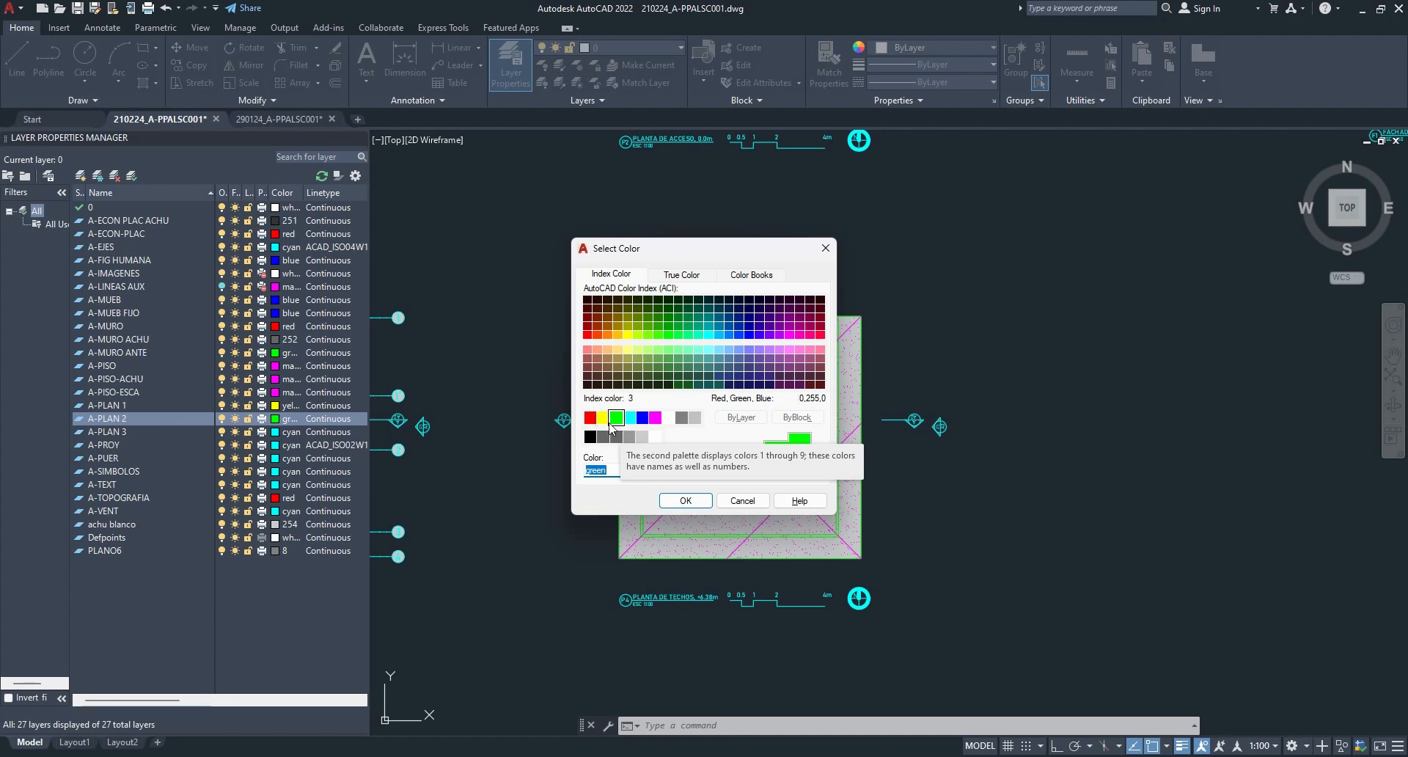
{"action": "key", "text": "Escape"}
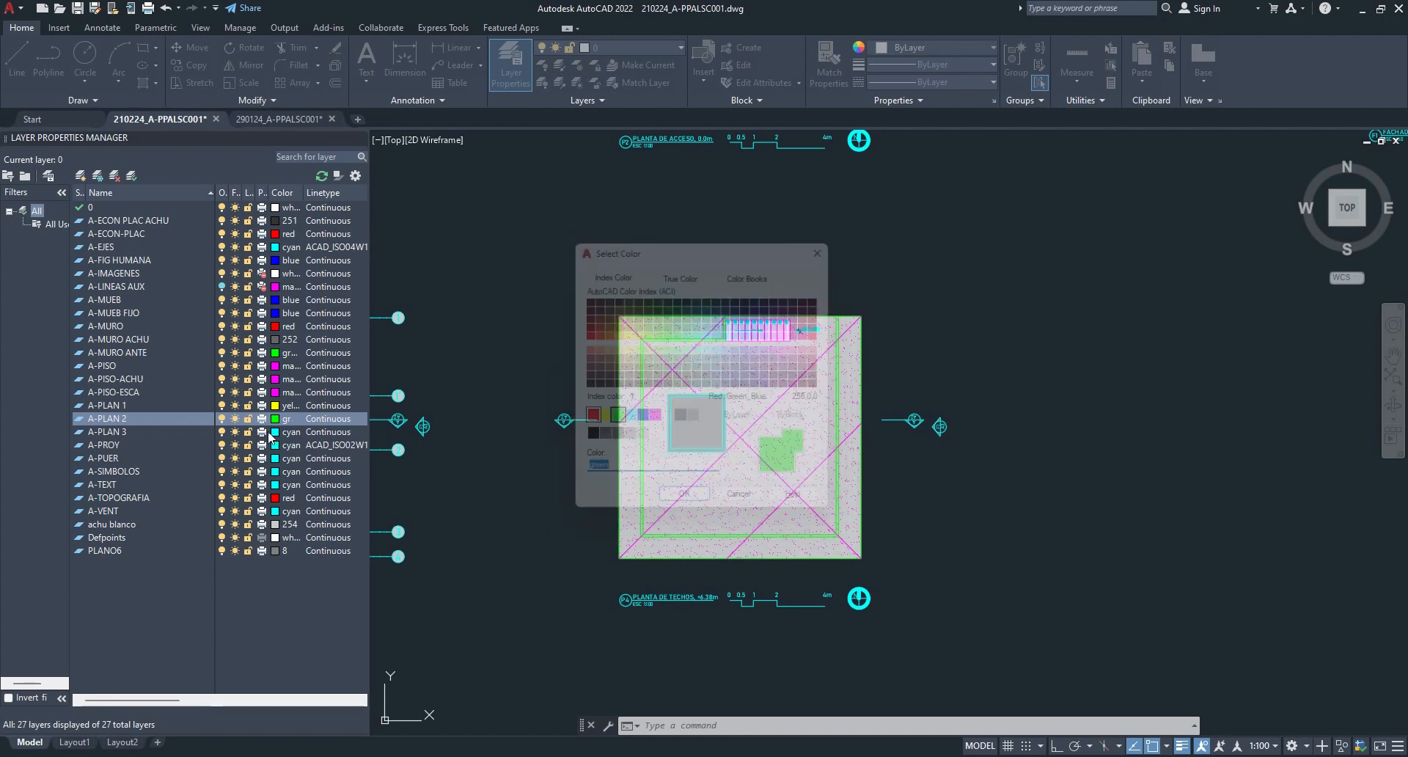
{"action": "left_click", "coordinate": [188, 431]}
{"action": "left_click", "coordinate": [275, 433]}
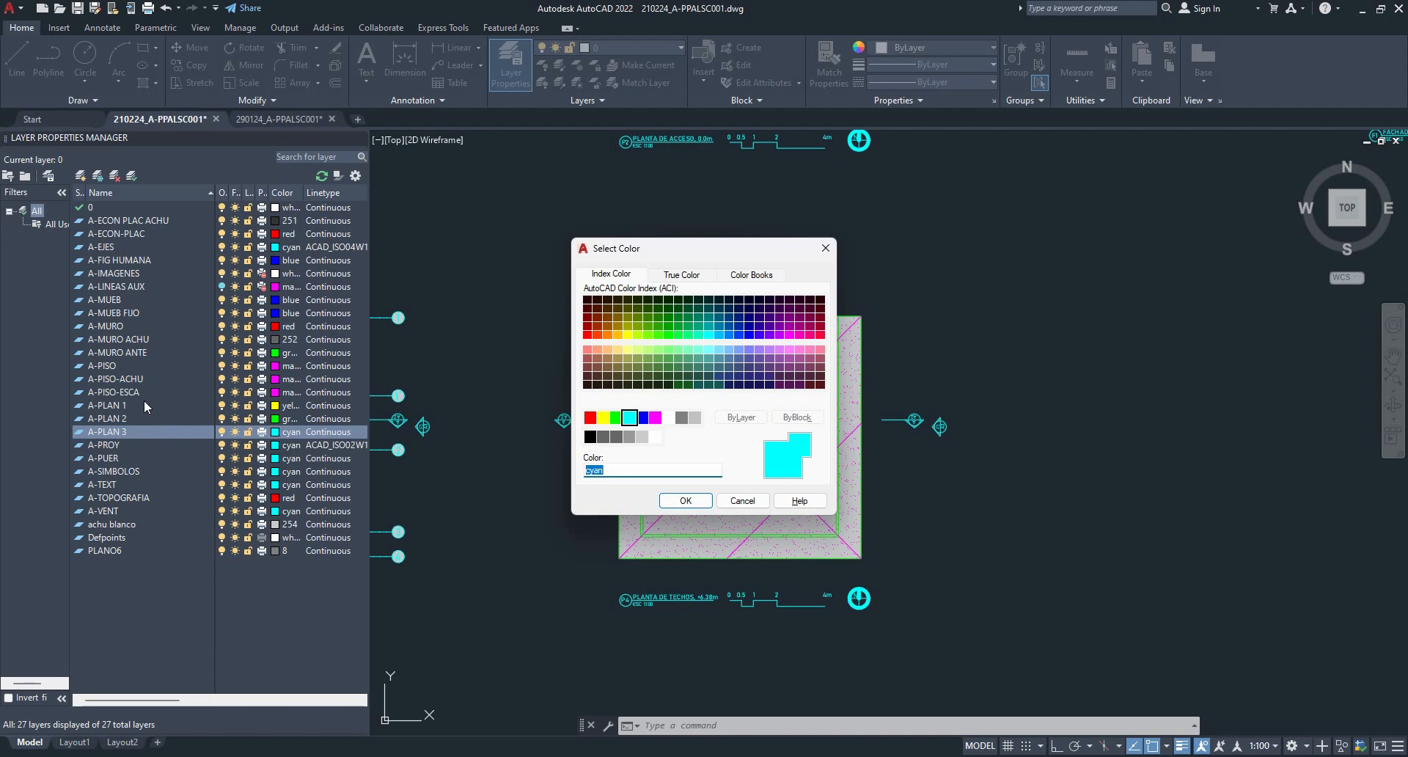
{"action": "key", "text": "Return"}
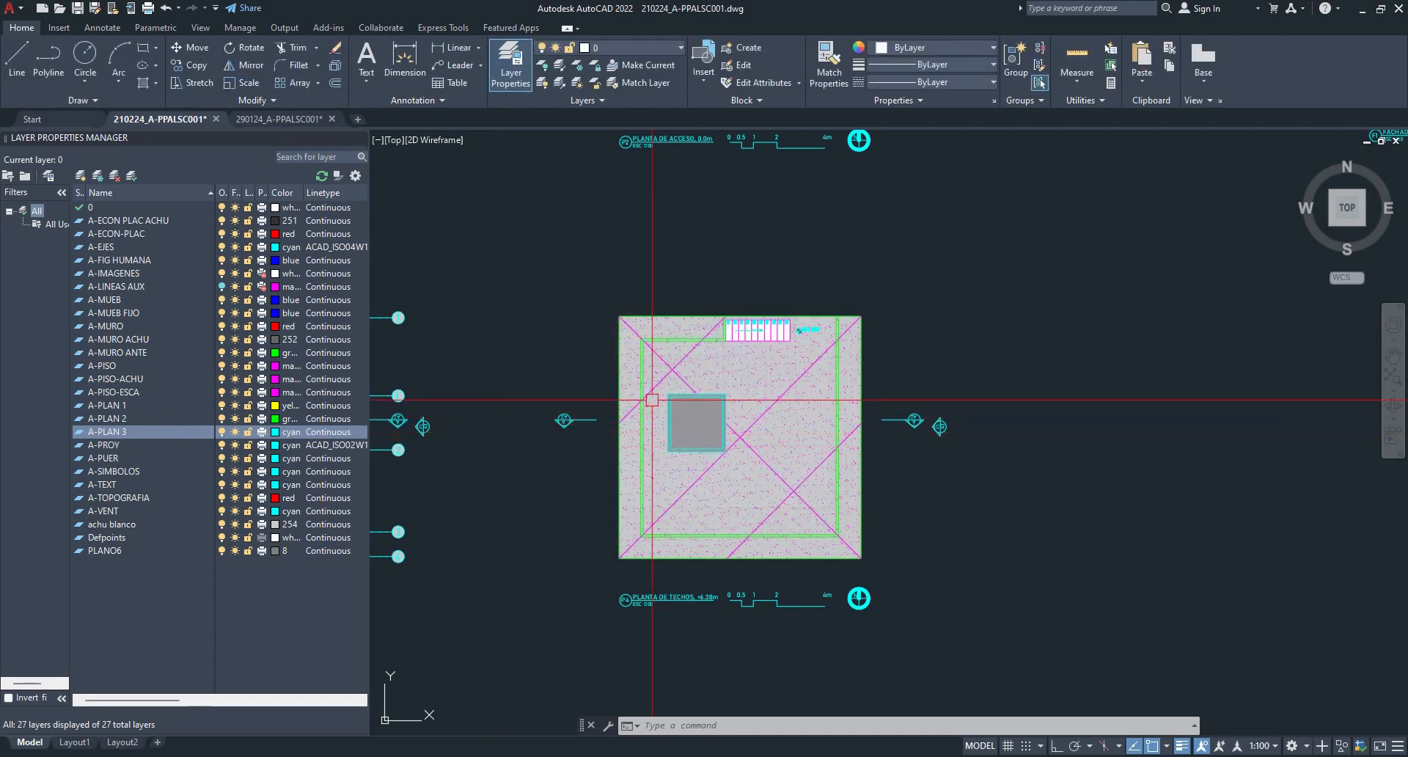
- Check the auxiliary lines around the roof plan by toggling the visibility of layer A-LINEAS AUX, leaving it off
{"action": "left_click", "coordinate": [531, 279]}
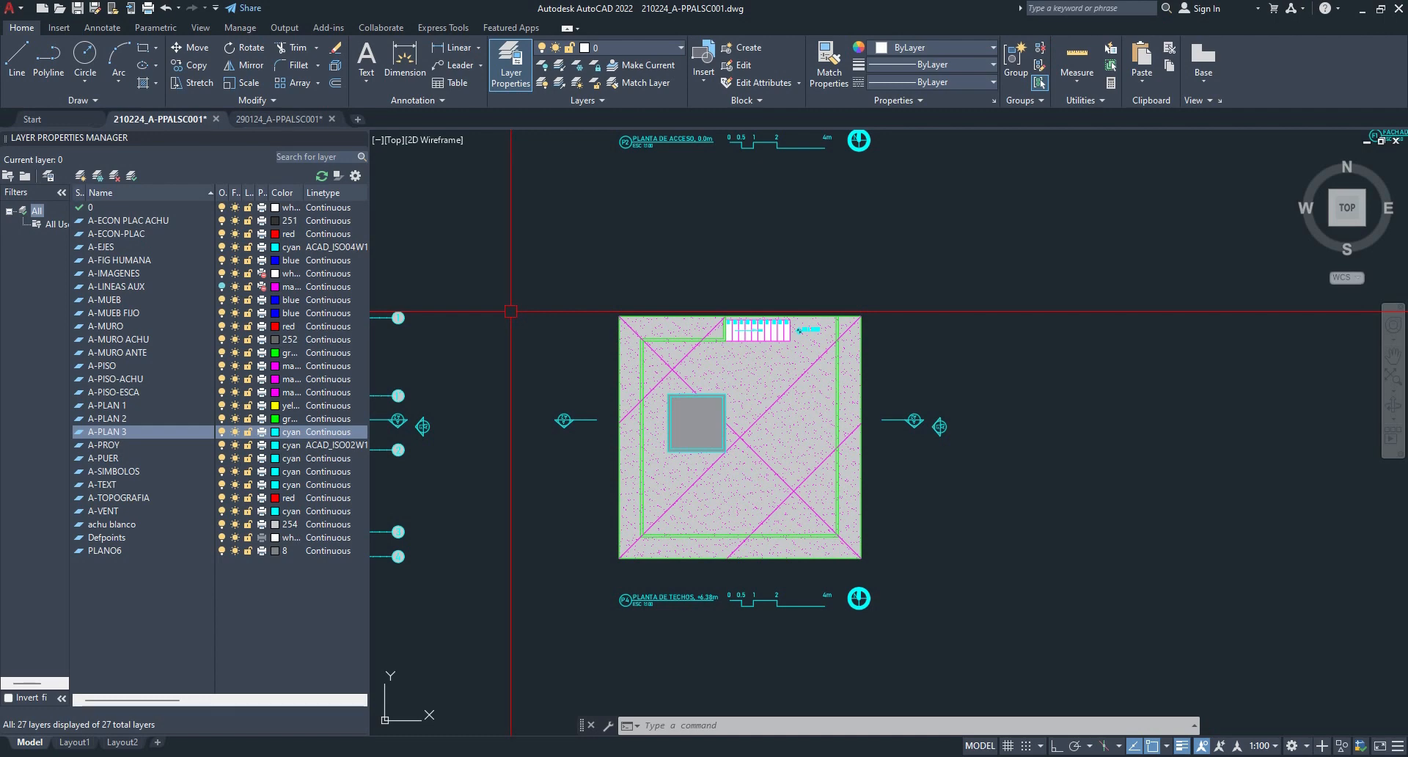
{"action": "scroll", "coordinate": [511, 310], "scroll_direction": "down", "scroll_amount": 3}
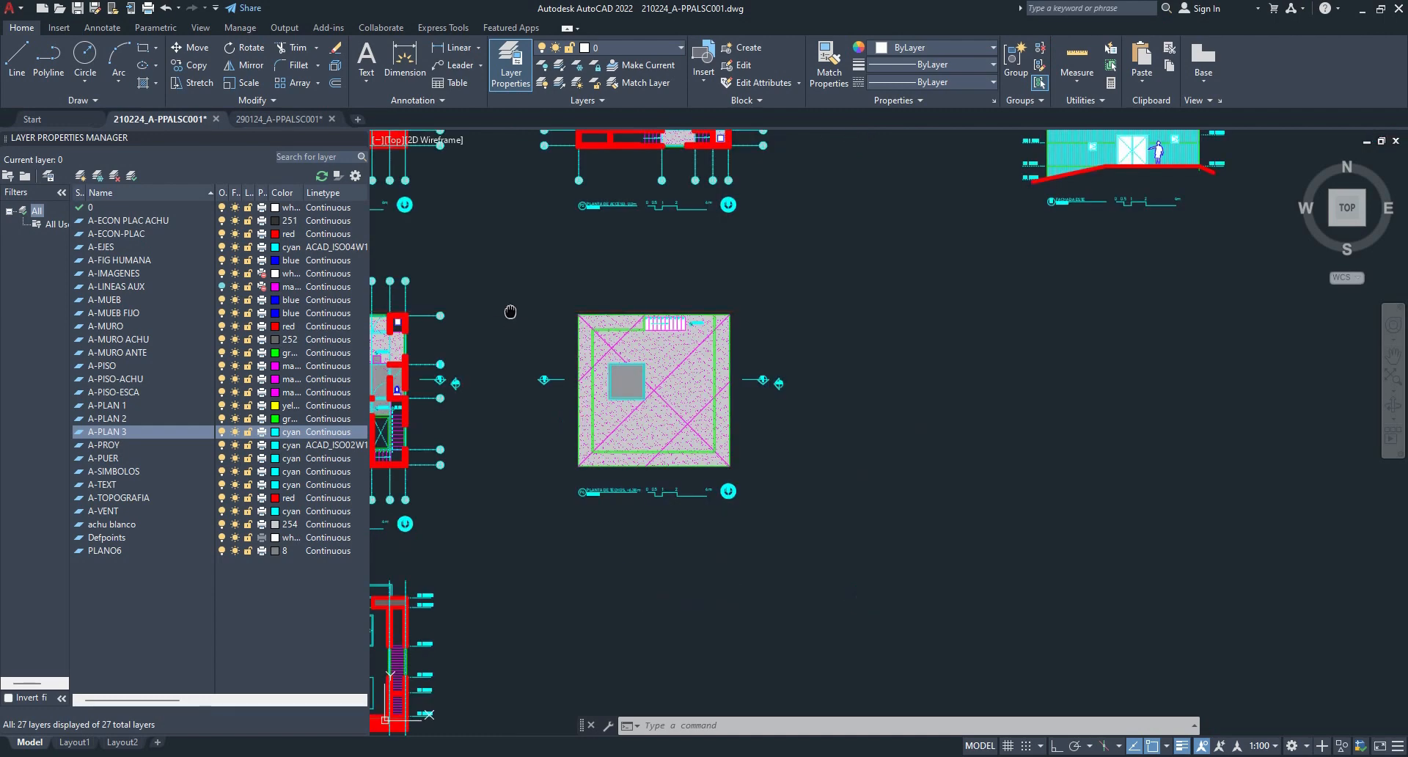
{"action": "left_click", "coordinate": [222, 287]}
{"action": "left_click", "coordinate": [222, 289]}
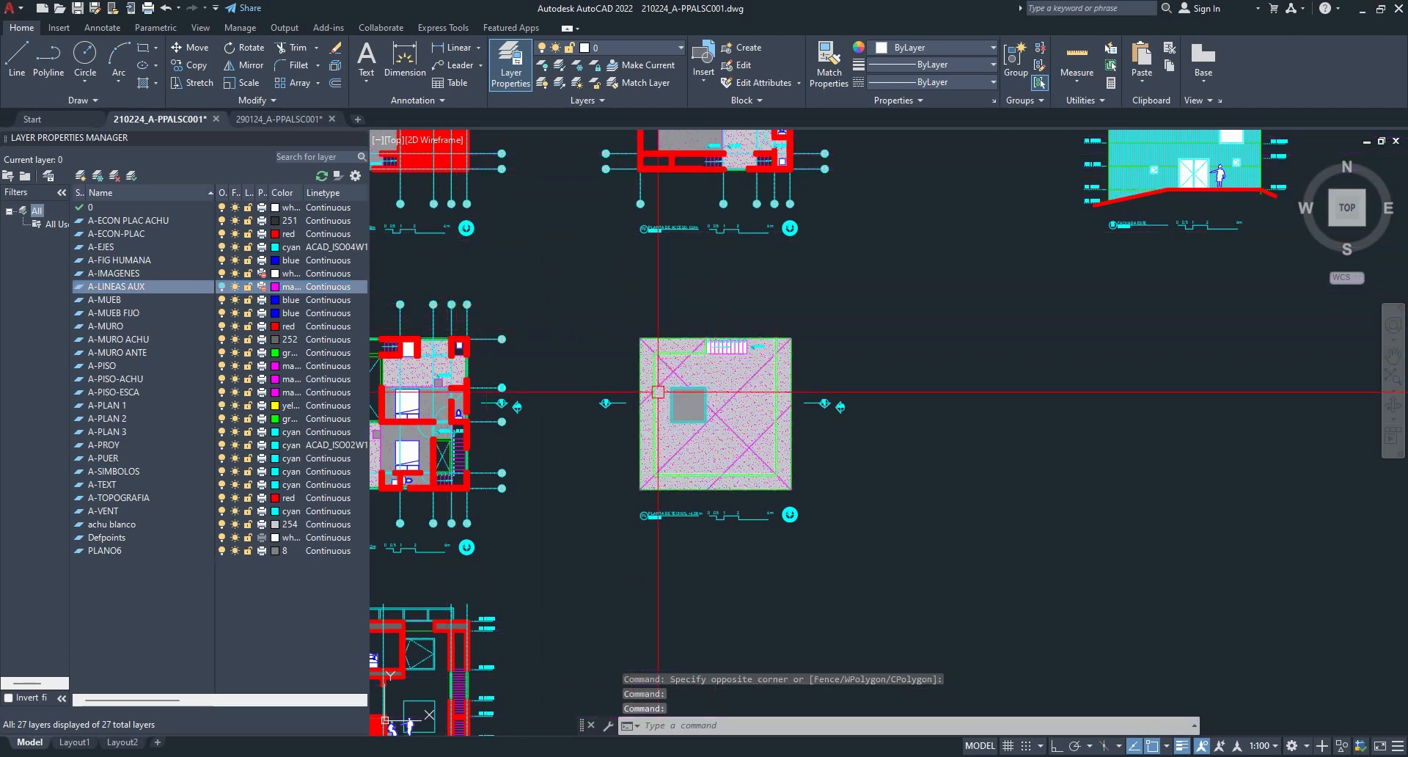
- Check which layer the outer outline of the roof plan is drawn on, then clear the selection
{"action": "scroll", "coordinate": [660, 396], "scroll_direction": "up", "scroll_amount": 2}
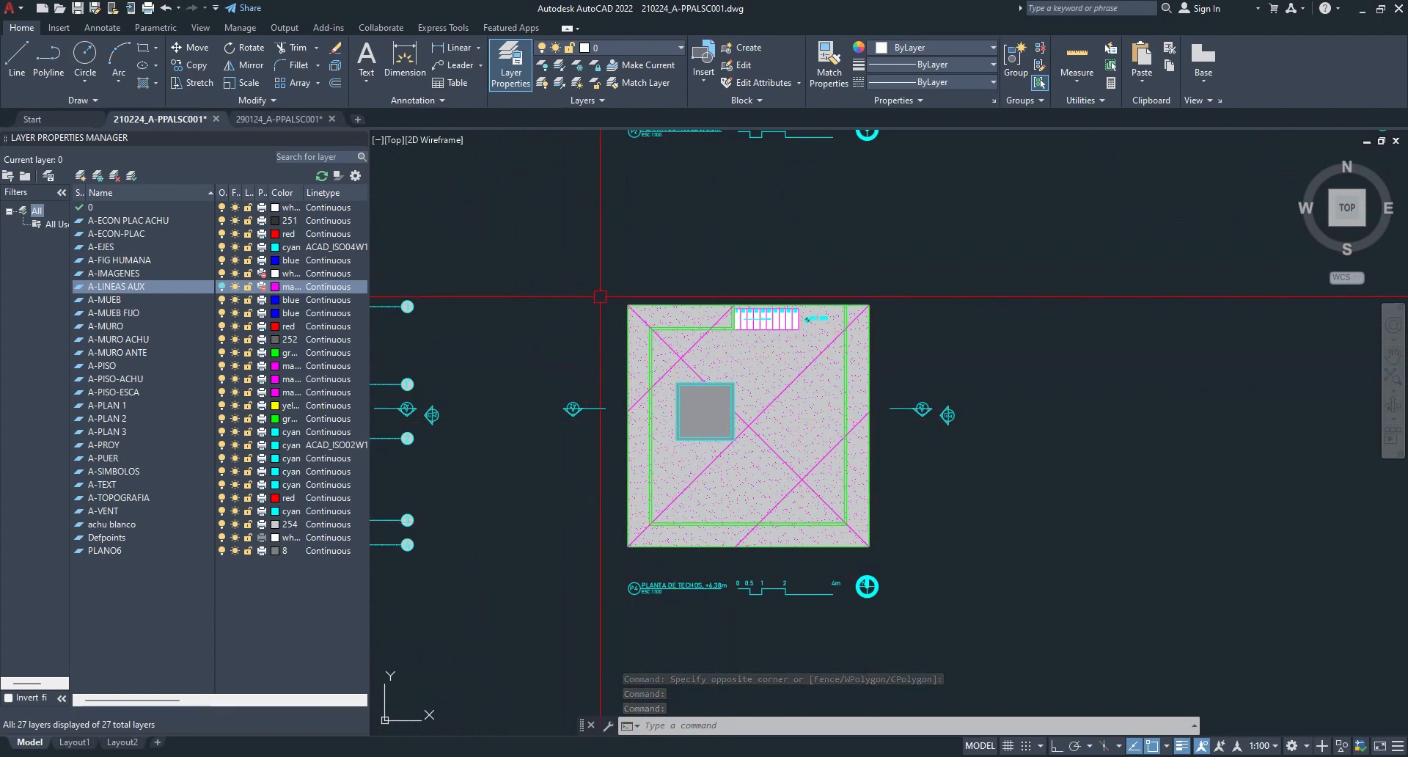
{"action": "left_click", "coordinate": [623, 336]}
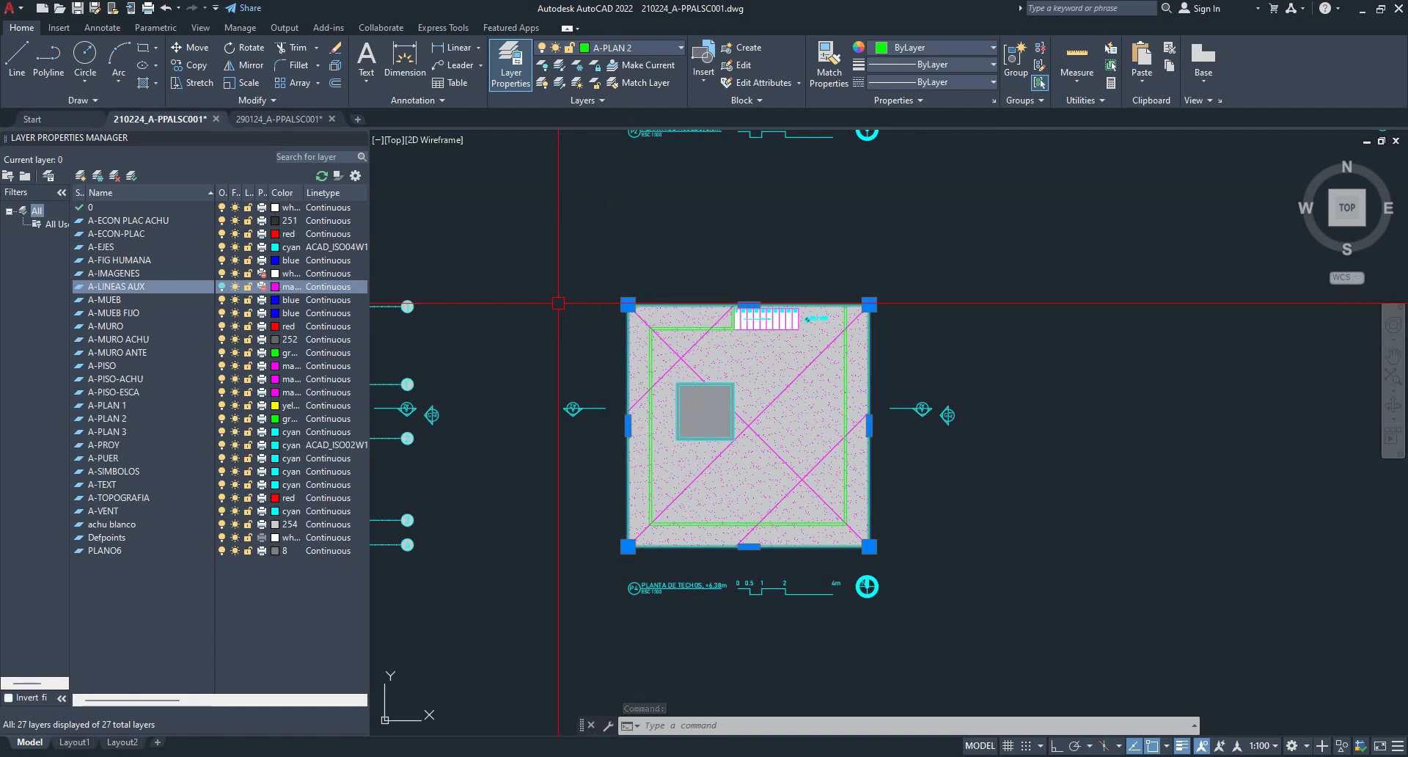
{"action": "key", "text": "Escape"}
{"action": "scroll", "coordinate": [559, 303], "scroll_direction": "down", "scroll_amount": 3}
{"action": "middle_click_drag", "start_coordinate": [572, 303], "coordinate": [660, 368]}
{"action": "scroll", "coordinate": [741, 396], "scroll_direction": "up", "scroll_amount": 5}
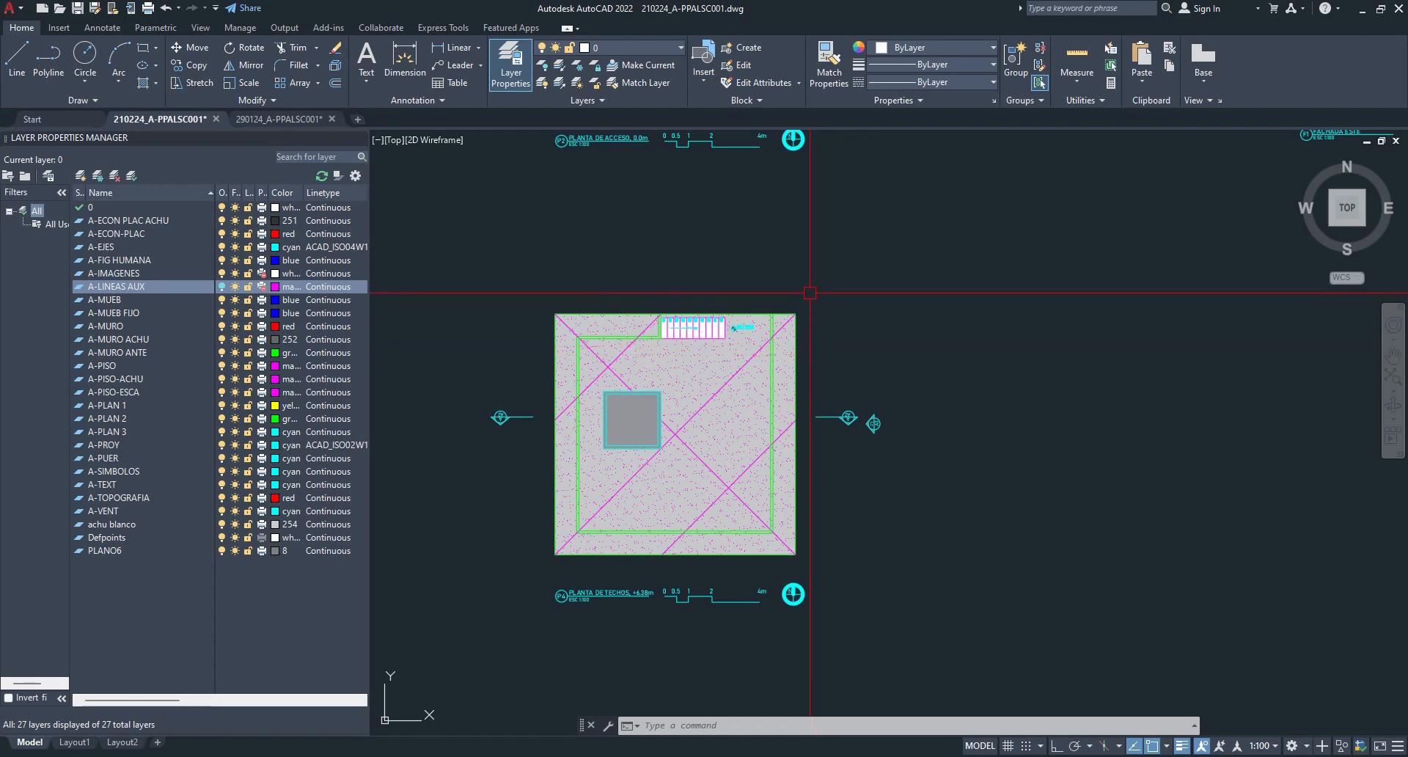
{"action": "left_click", "coordinate": [623, 314]}
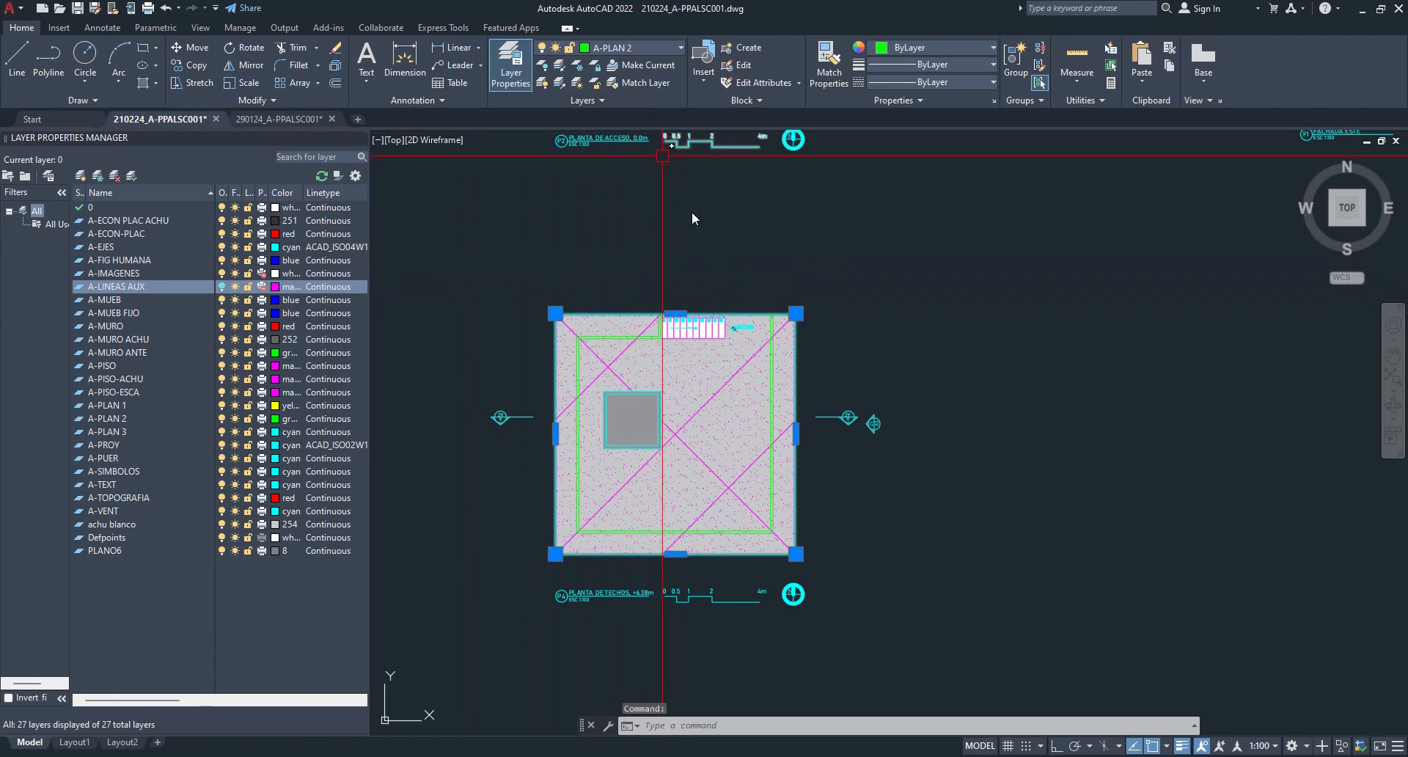
{"action": "key", "text": "Escape"}
{"action": "key", "text": "Escape"}
- Check the layer of the double parapet line running inside the roof plan's edge and beside the stair
{"action": "scroll", "coordinate": [640, 339], "scroll_direction": "up", "scroll_amount": 2}
{"action": "scroll", "coordinate": [639, 339], "scroll_direction": "up", "scroll_amount": 4}
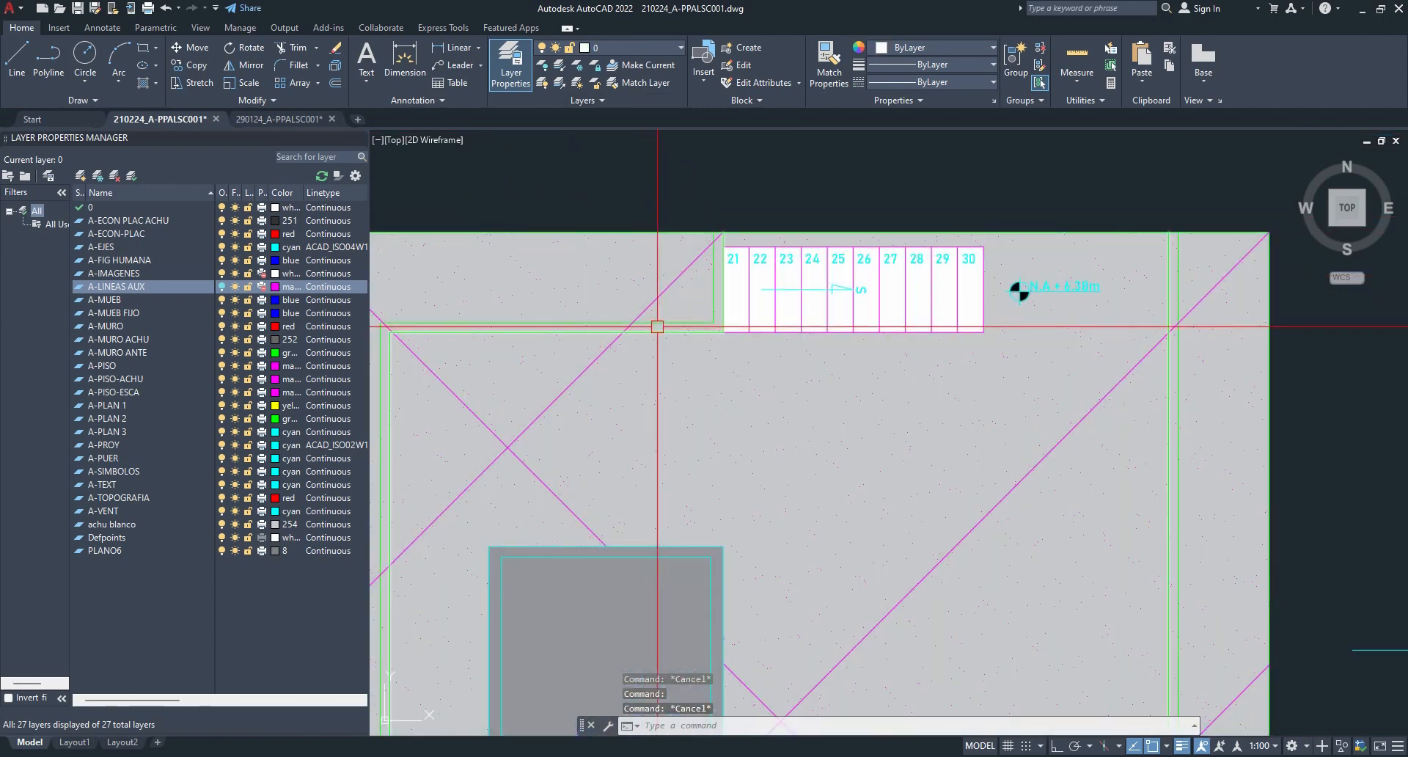
{"action": "left_click", "coordinate": [660, 324]}
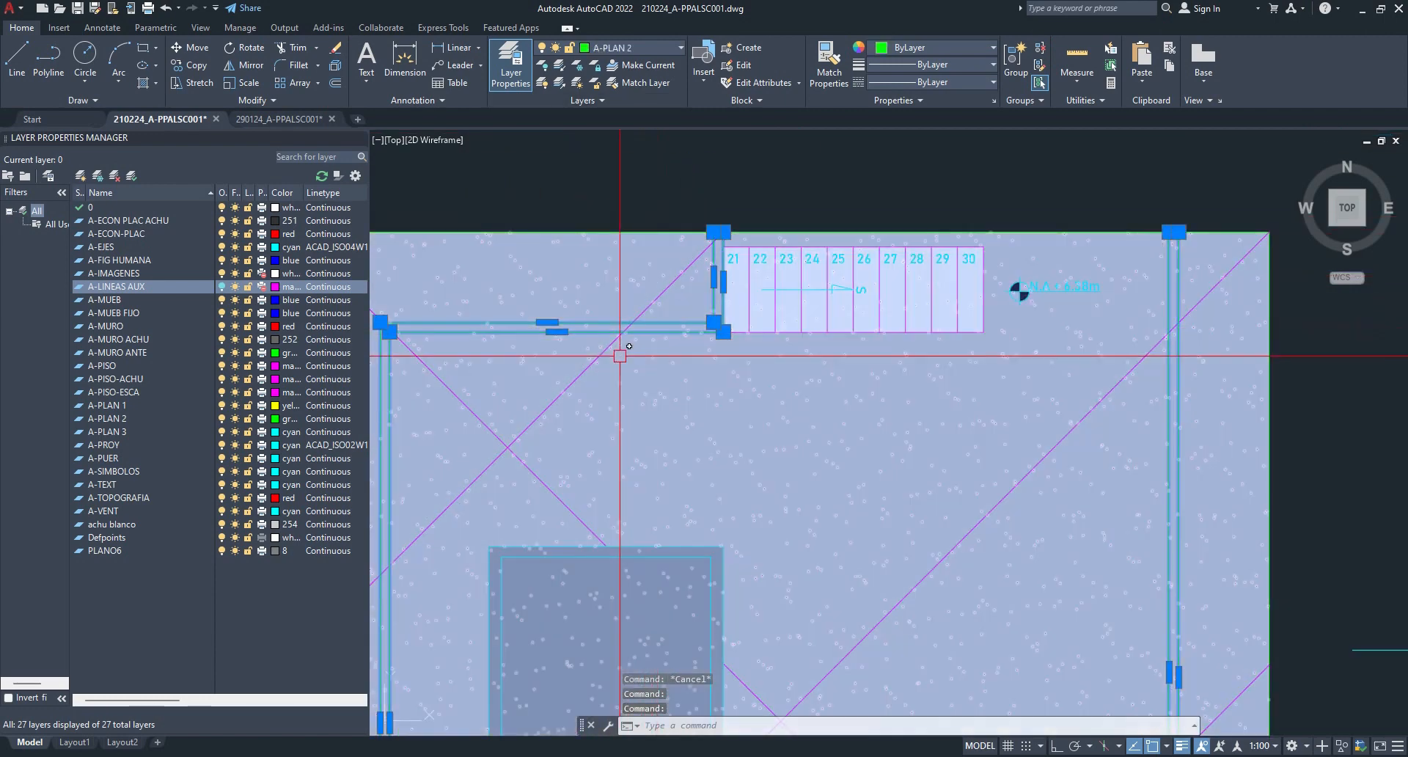
{"action": "scroll", "coordinate": [631, 352], "scroll_direction": "down", "scroll_amount": 4}
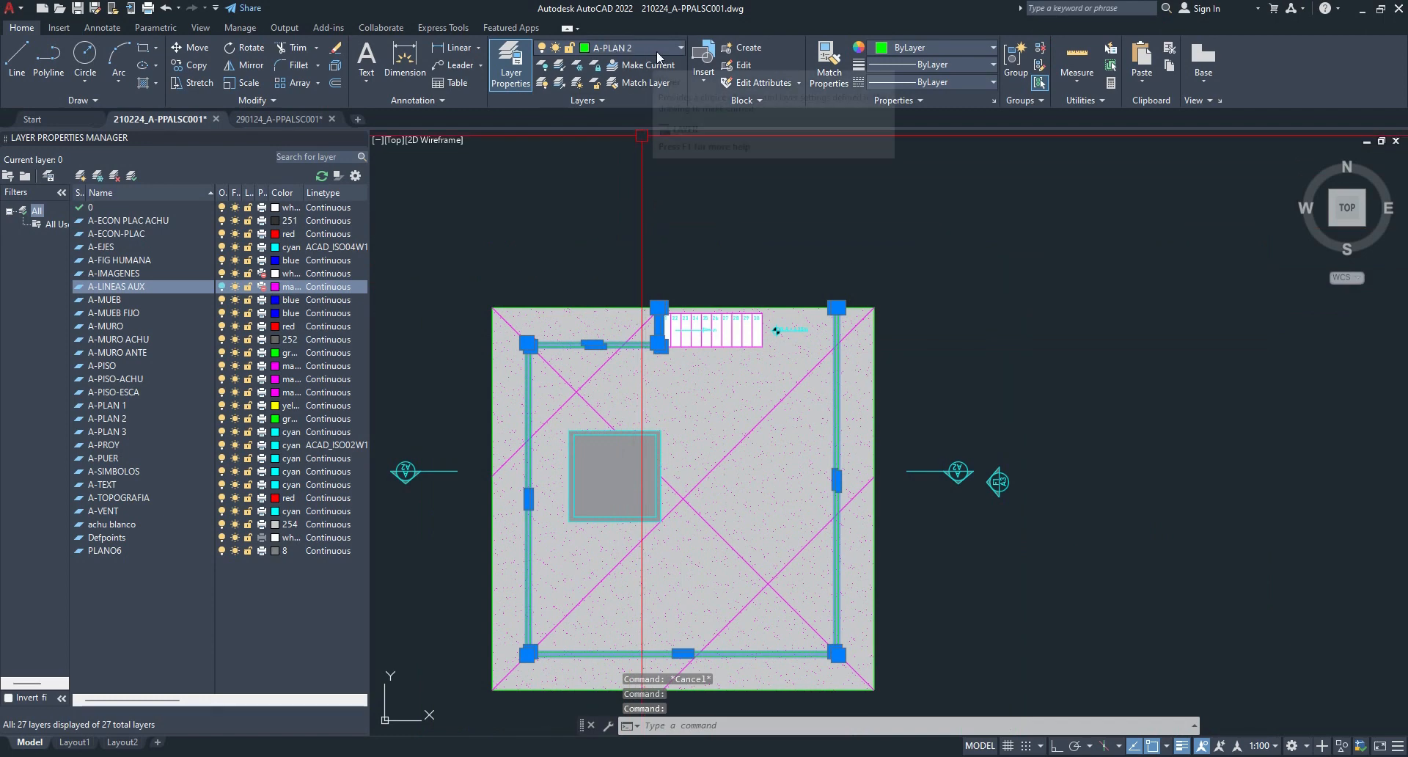
{"action": "key", "text": "Escape"}
{"action": "scroll", "coordinate": [720, 306], "scroll_direction": "up", "scroll_amount": 2}
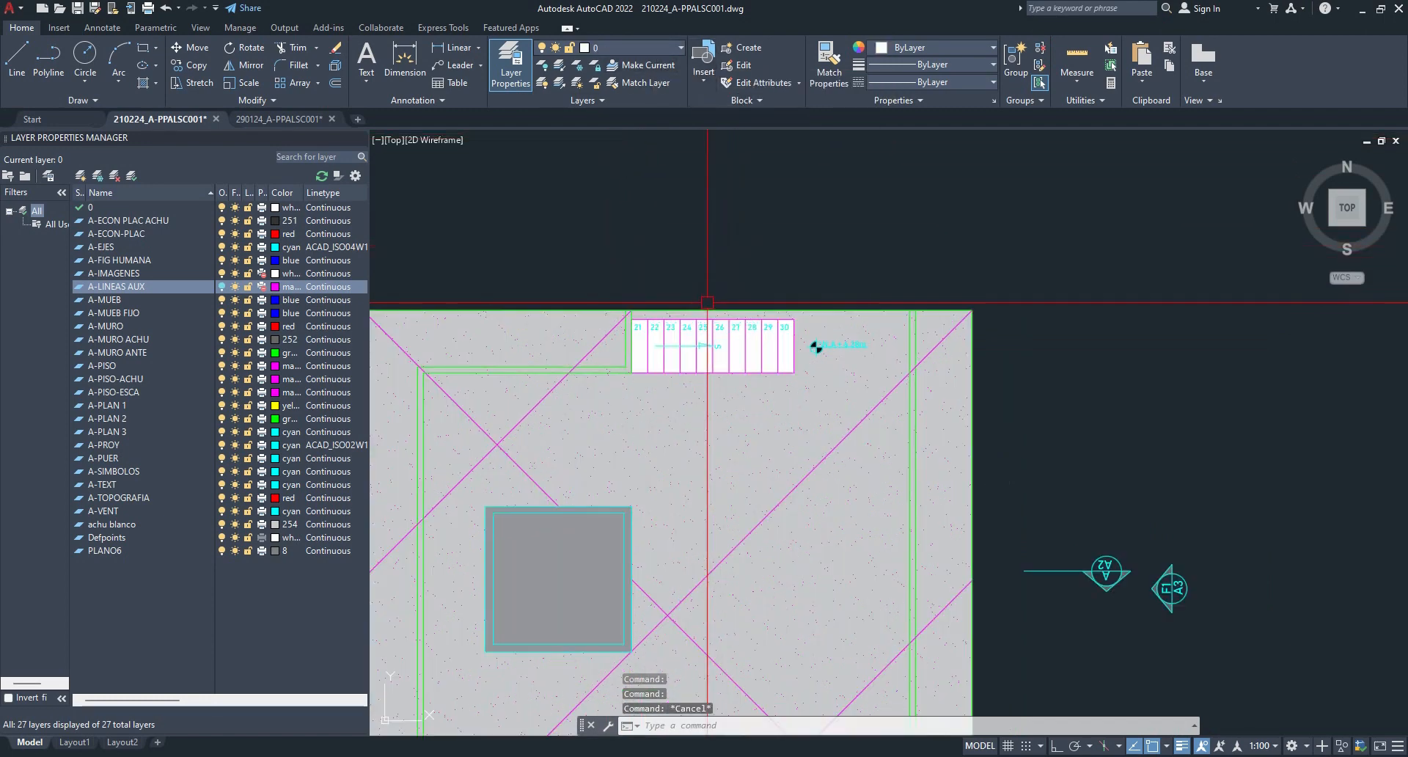
- Compare the walls, stairs and axes of the lower, access and upper plans with the roof plan
{"action": "scroll", "coordinate": [696, 302], "scroll_direction": "down", "scroll_amount": 5}
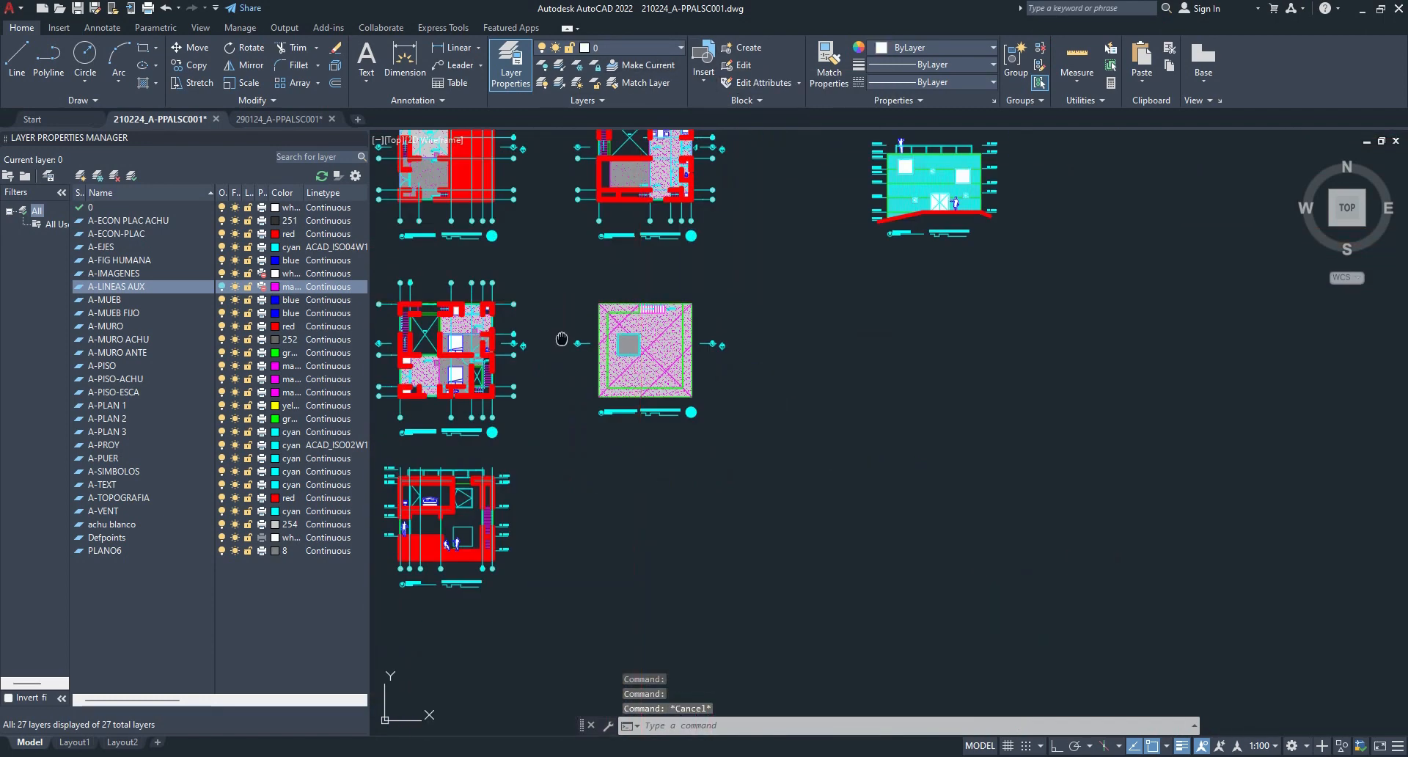
{"action": "scroll", "coordinate": [575, 344], "scroll_direction": "up", "scroll_amount": 2}
{"action": "middle_click_drag", "start_coordinate": [607, 289], "coordinate": [622, 558]}
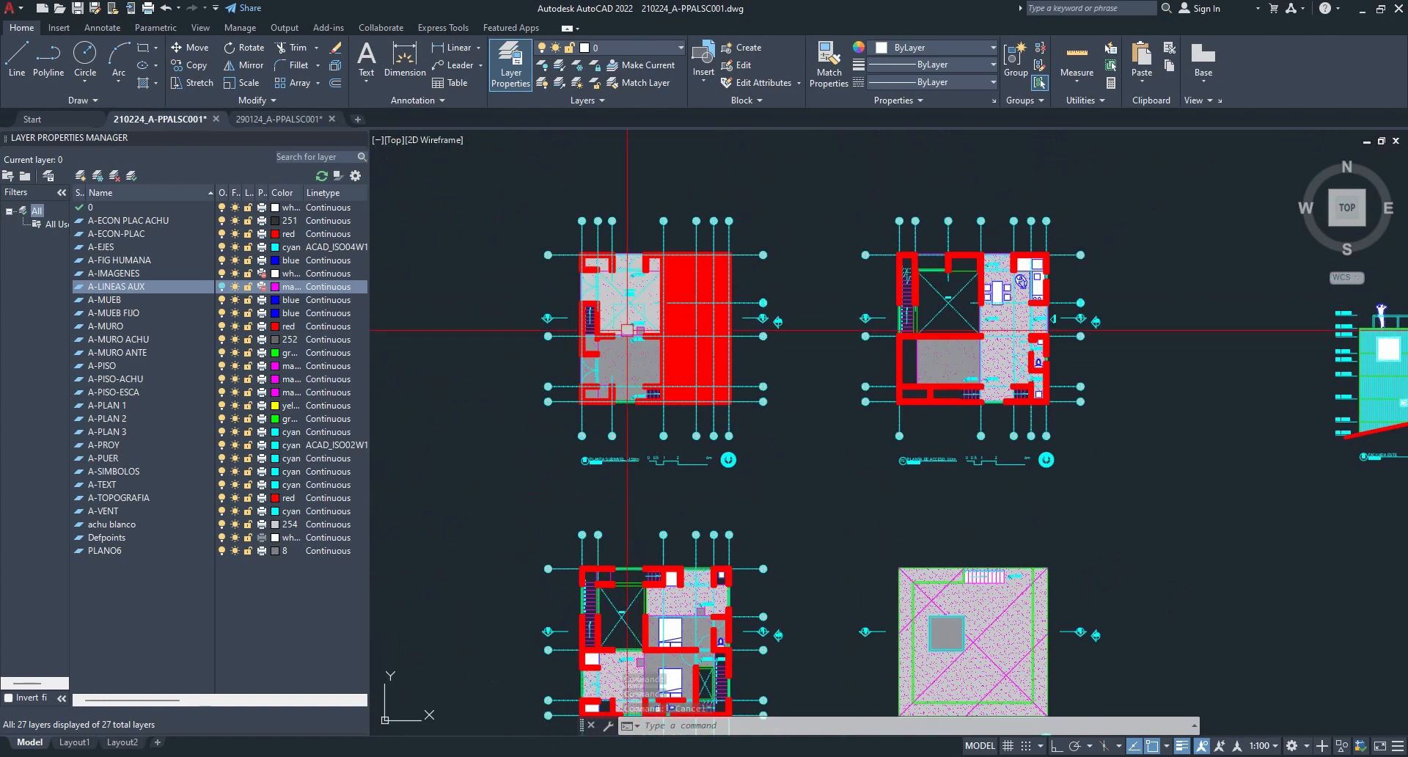
{"action": "scroll", "coordinate": [622, 319], "scroll_direction": "up", "scroll_amount": 6}
{"action": "scroll", "coordinate": [500, 407], "scroll_direction": "down", "scroll_amount": 5}
{"action": "mouse_move", "coordinate": [561, 641]}
{"action": "middle_mouse_down"}
{"action": "mouse_move", "coordinate": [576, 502]}
{"action": "mouse_move", "coordinate": [536, 591]}
{"action": "middle_mouse_up"}
{"action": "scroll", "coordinate": [576, 502], "scroll_direction": "up", "scroll_amount": 5}
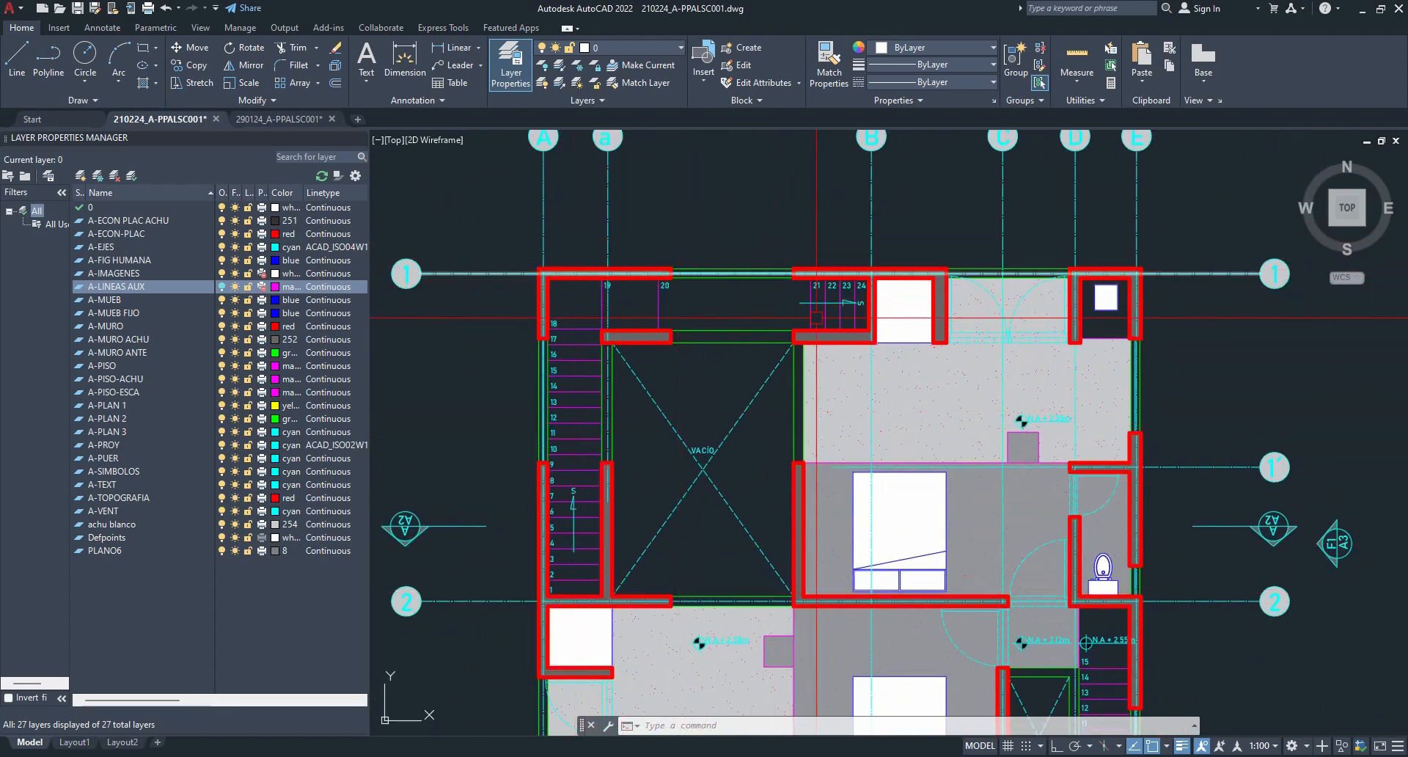
{"action": "scroll", "coordinate": [871, 307], "scroll_direction": "down", "scroll_amount": 5}
{"action": "scroll", "coordinate": [734, 323], "scroll_direction": "up", "scroll_amount": 10}
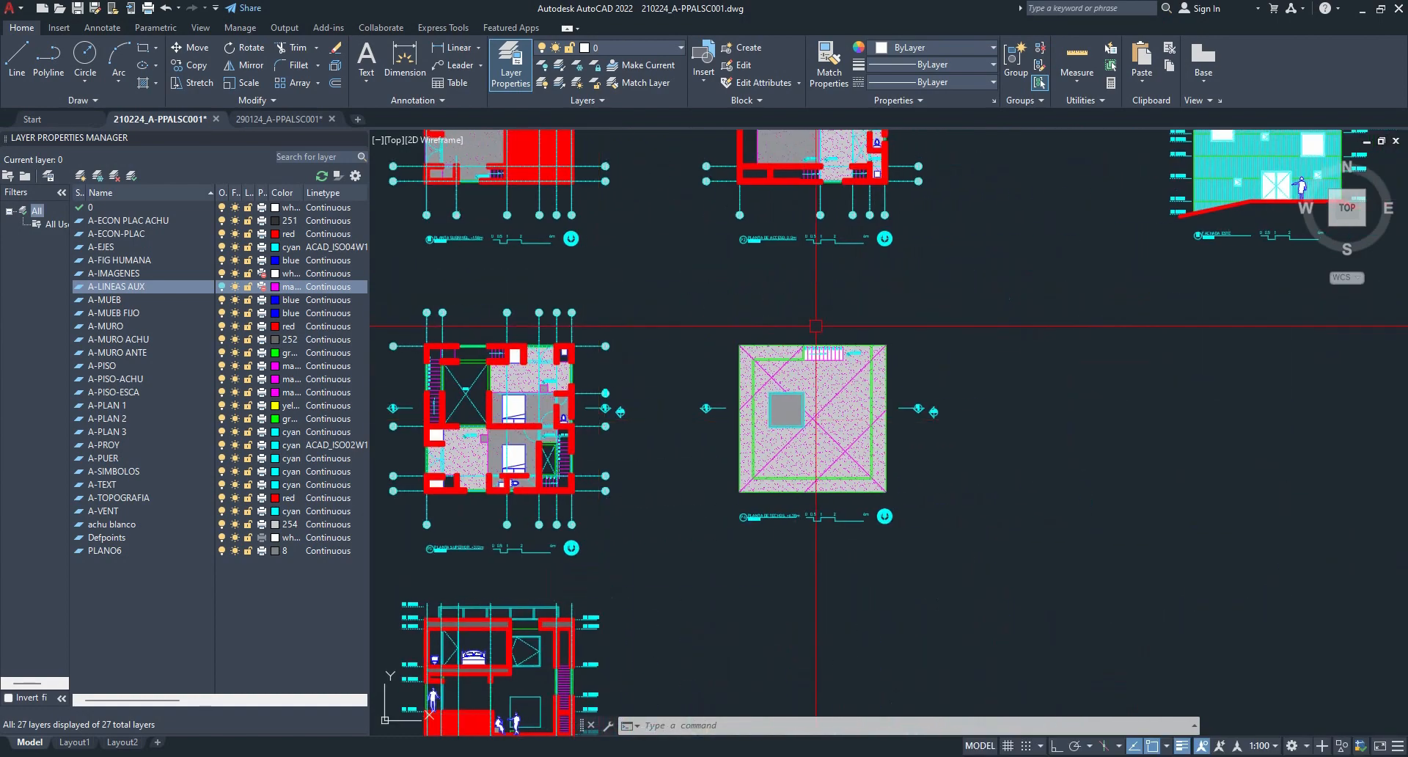
- Examine the level mark, the numbered stair treads and the stair direction arrow on the roof plan
{"action": "scroll", "coordinate": [870, 350], "scroll_direction": "up", "scroll_amount": 4}
{"action": "left_click", "coordinate": [789, 392]}
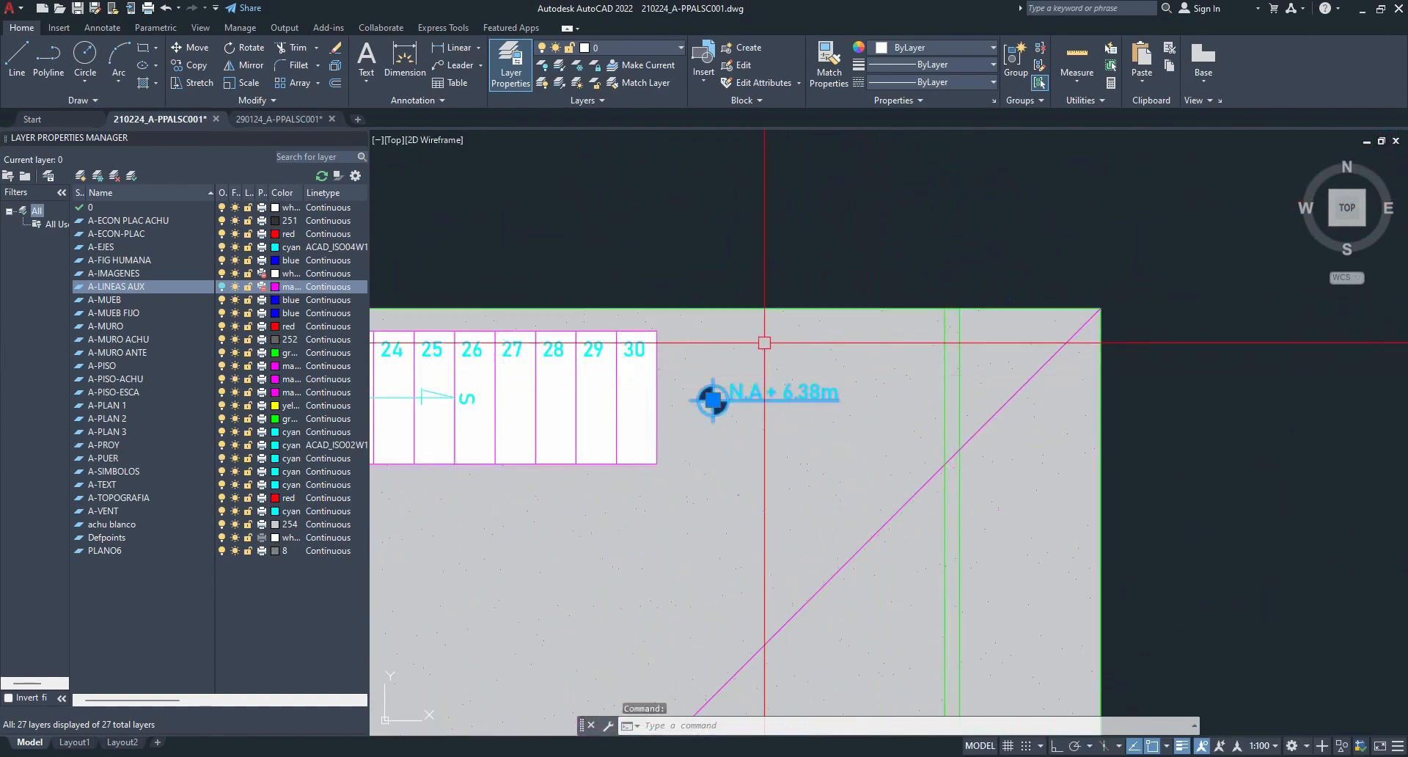
{"action": "key", "text": "Escape"}
{"action": "key", "text": "Escape"}
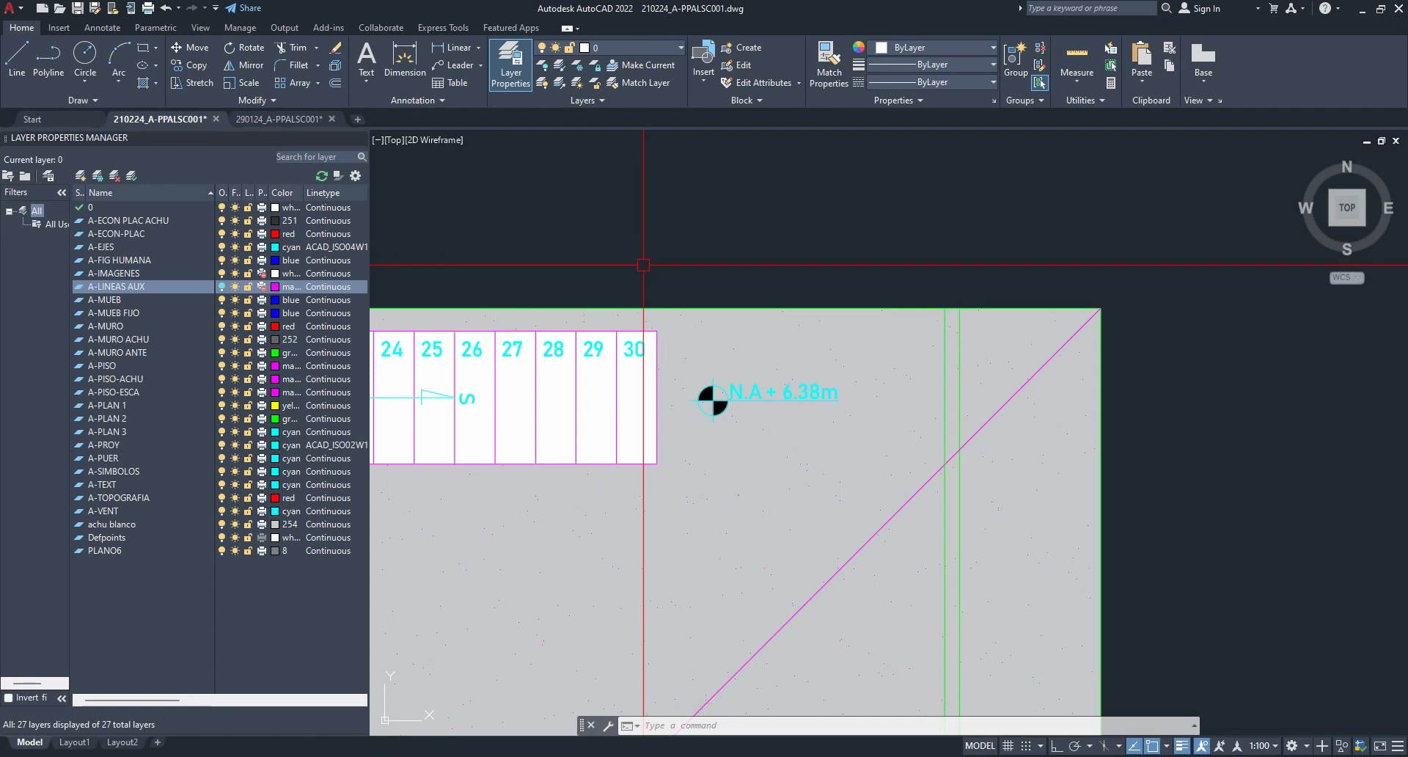
{"action": "scroll", "coordinate": [645, 265], "scroll_direction": "down", "scroll_amount": 2}
{"action": "scroll", "coordinate": [650, 264], "scroll_direction": "down", "scroll_amount": 2}
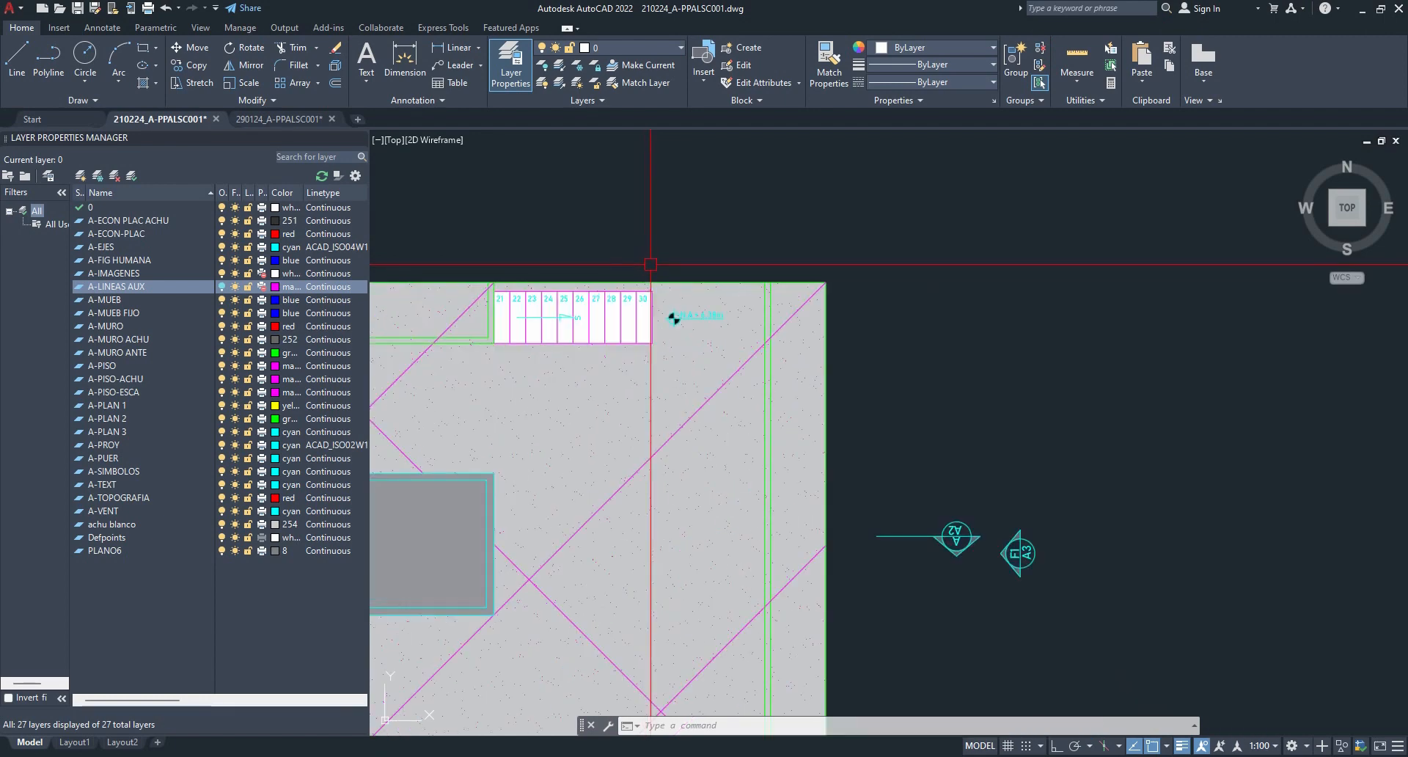
{"action": "scroll", "coordinate": [673, 305], "scroll_direction": "up", "scroll_amount": 2}
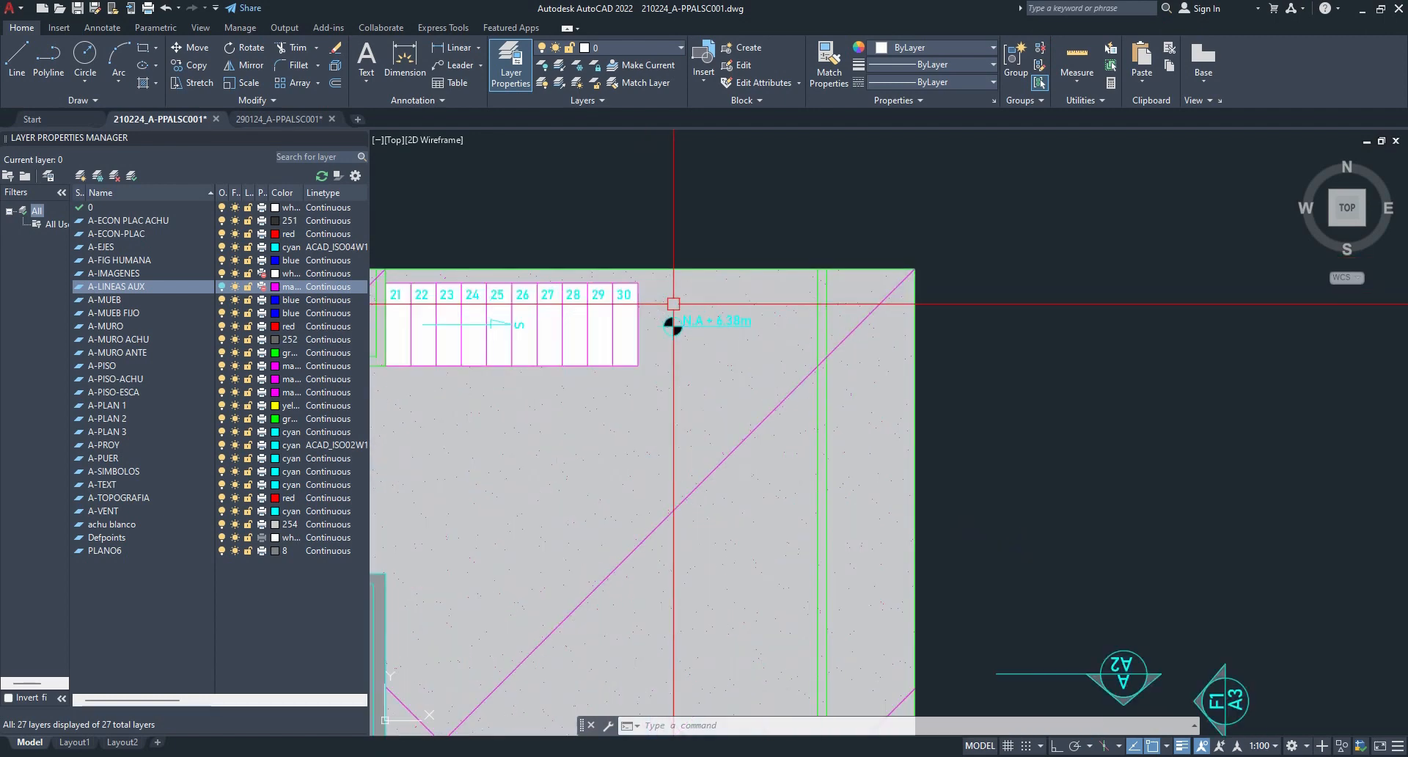
{"action": "scroll", "coordinate": [702, 324], "scroll_direction": "down", "scroll_amount": 2}
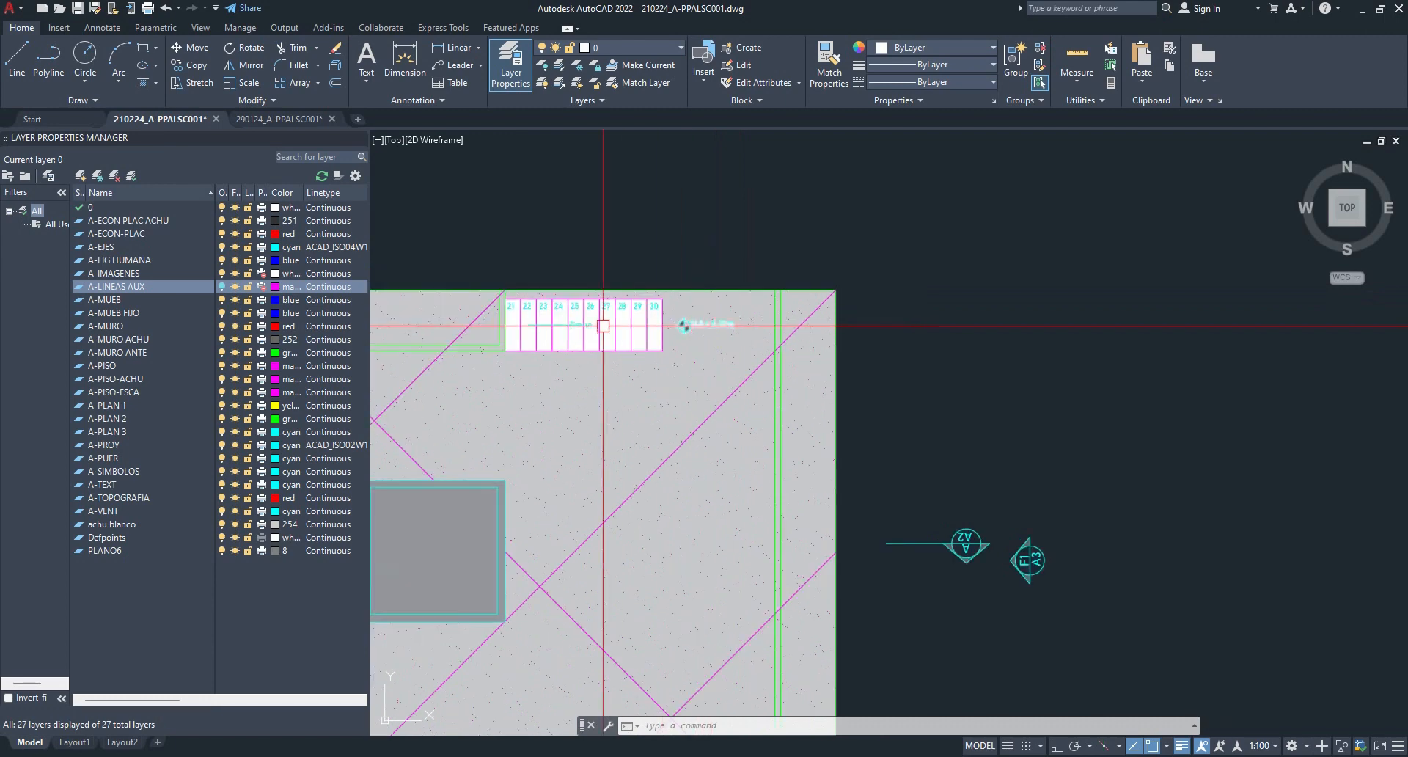
{"action": "scroll", "coordinate": [493, 322], "scroll_direction": "up", "scroll_amount": 2}
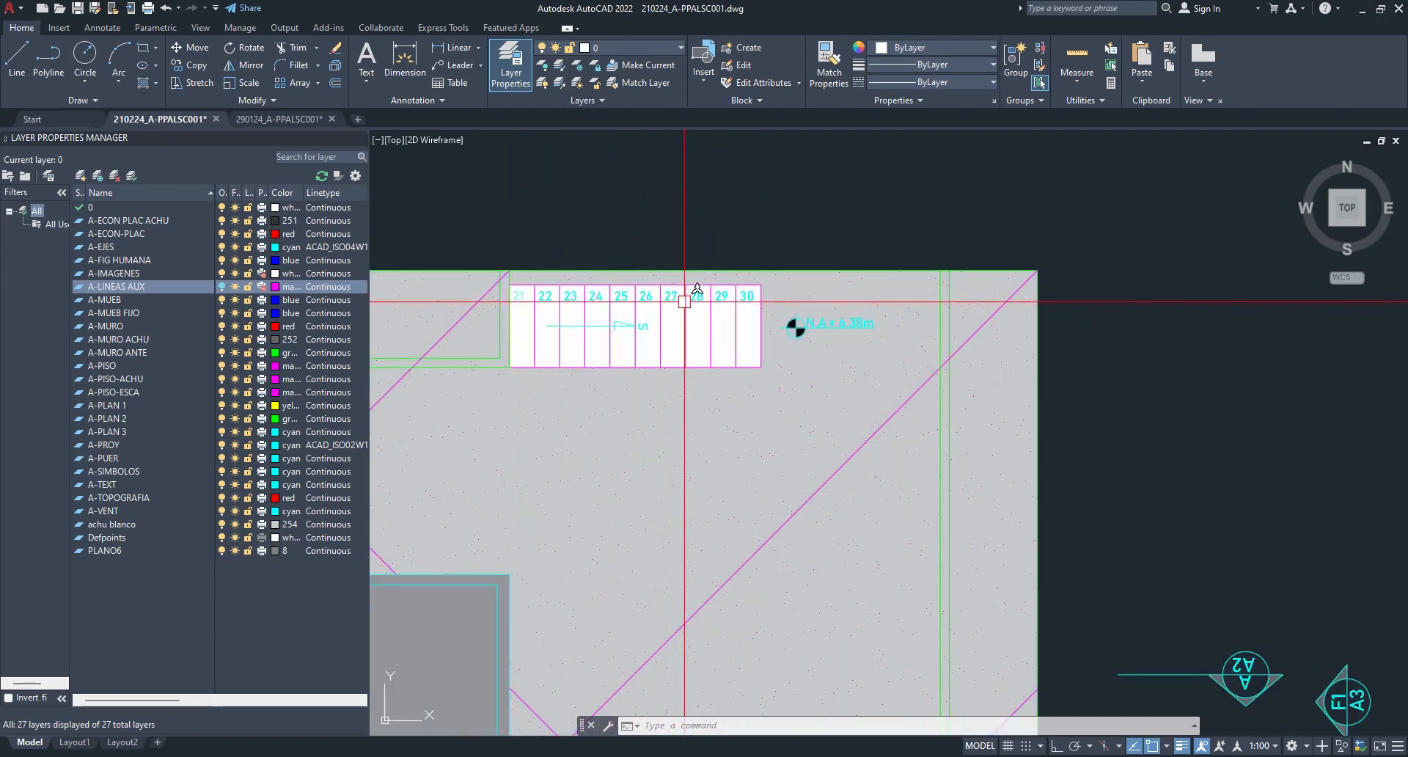
- Bring the gray square of the roof plan, with its outlines and fill, to the front of the draw order
{"action": "scroll", "coordinate": [749, 330], "scroll_direction": "down", "scroll_amount": 4}
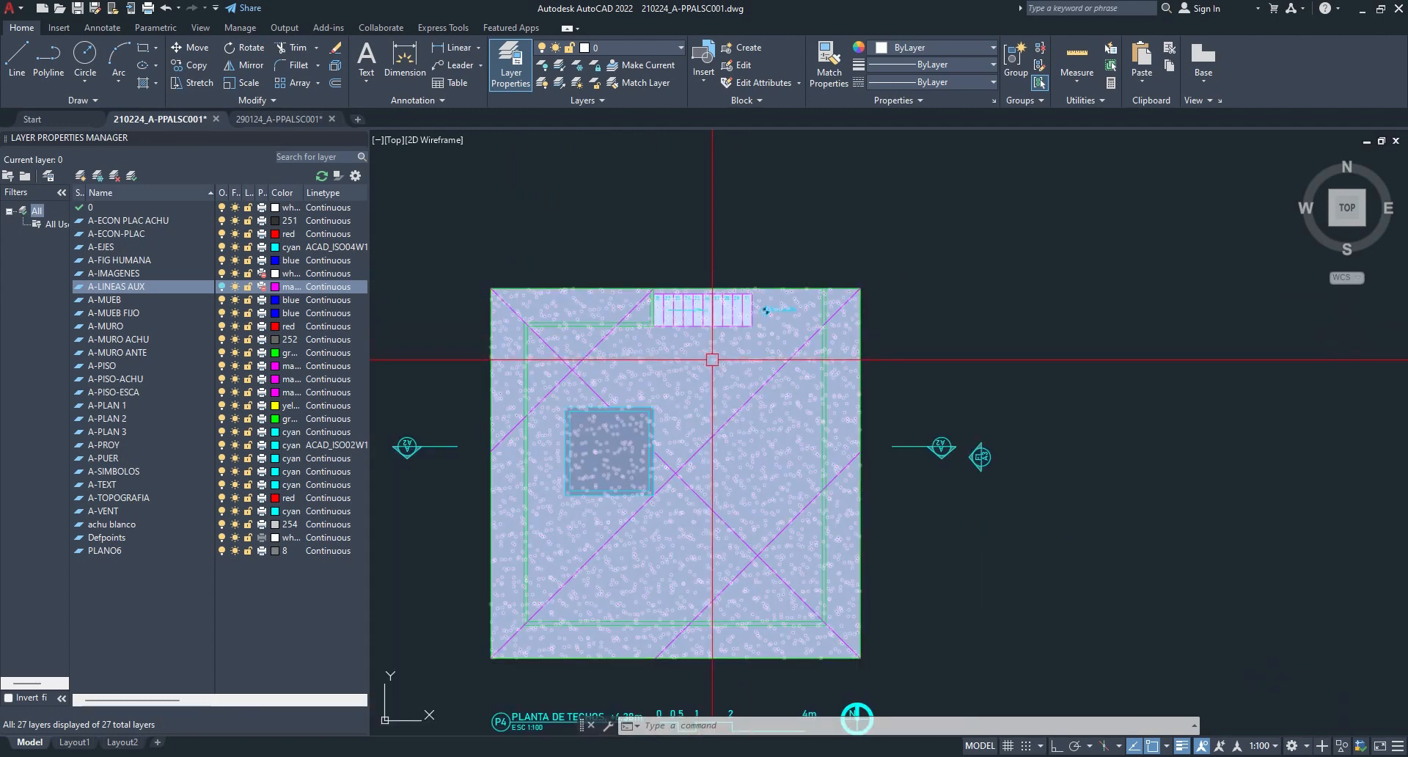
{"action": "scroll", "coordinate": [761, 294], "scroll_direction": "up", "scroll_amount": 1}
{"action": "scroll", "coordinate": [653, 379], "scroll_direction": "up", "scroll_amount": 2}
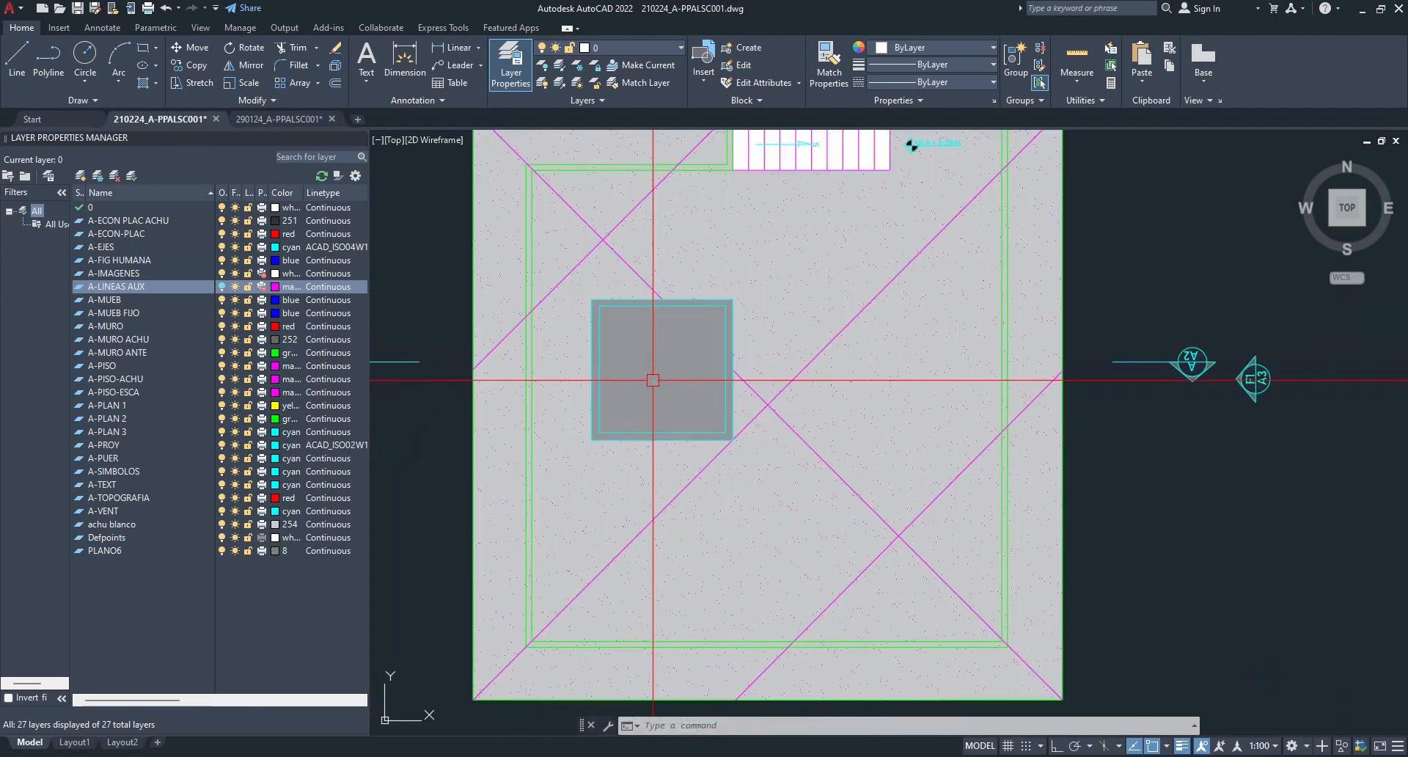
{"action": "left_click", "coordinate": [440, 264]}
{"action": "left_click", "coordinate": [779, 460]}
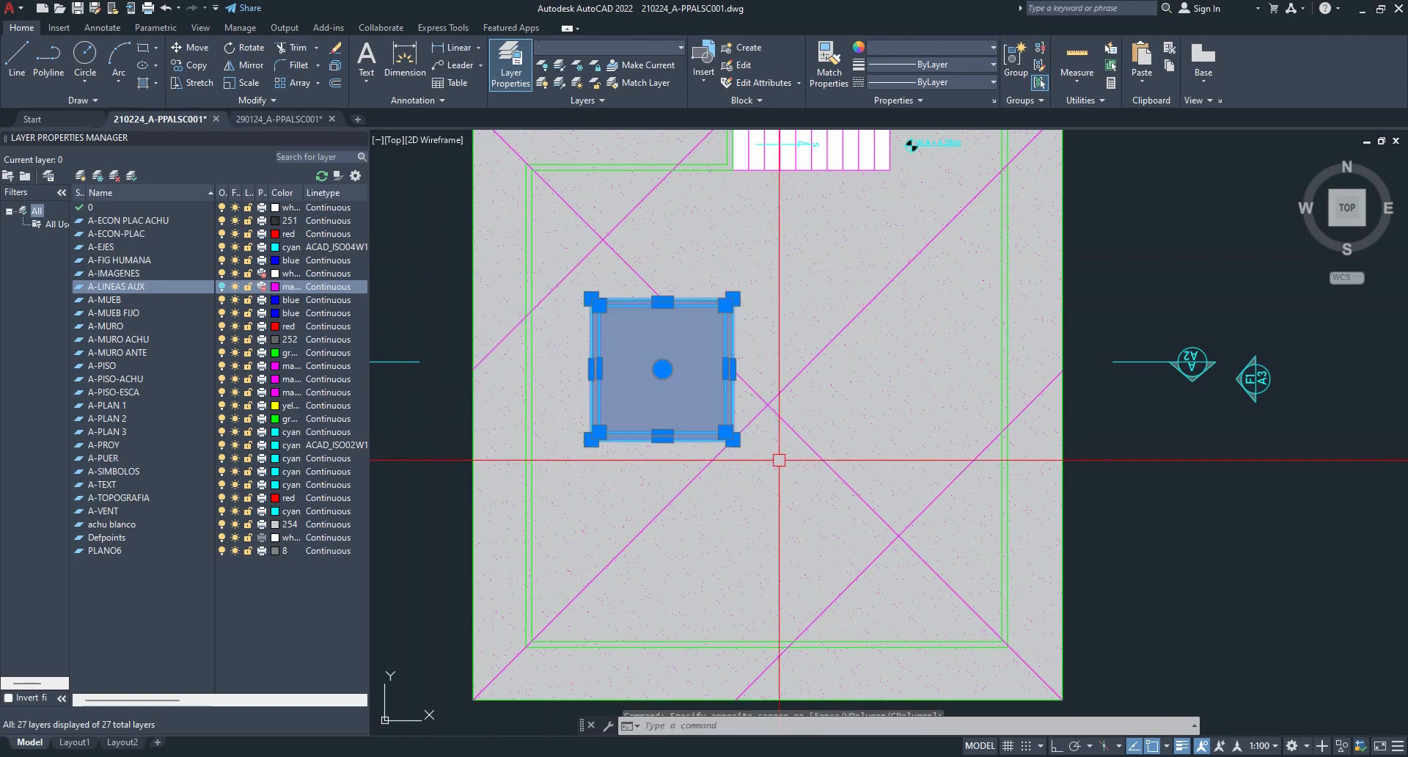
{"action": "key", "text": "Return"}
{"action": "type", "text": "F"}
{"action": "key", "text": "Return"}
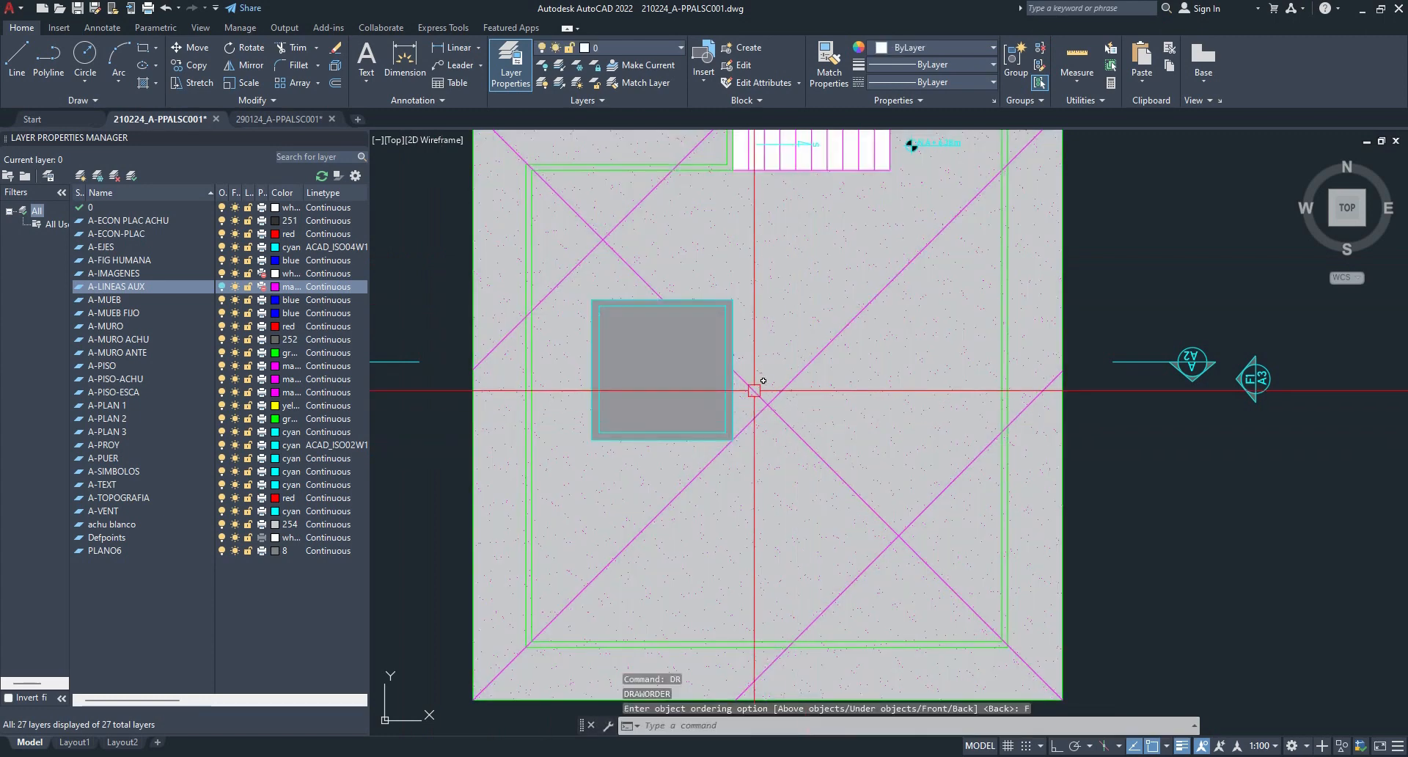
- Change the hatch pattern inside the roof plan's gray square to Solid
{"action": "left_click", "coordinate": [660, 371]}
{"action": "left_click", "coordinate": [246, 63]}
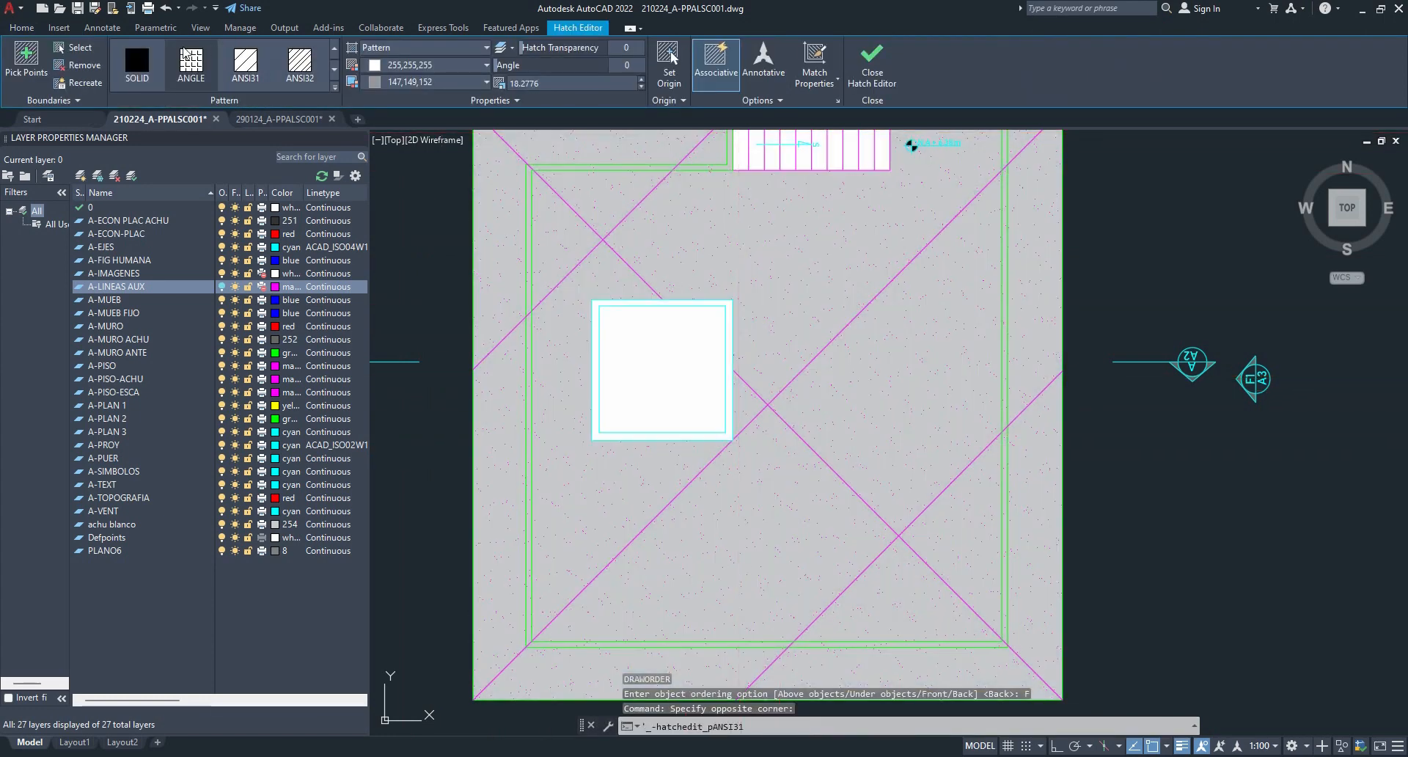
{"action": "left_click", "coordinate": [399, 48]}
{"action": "left_click", "coordinate": [411, 64]}
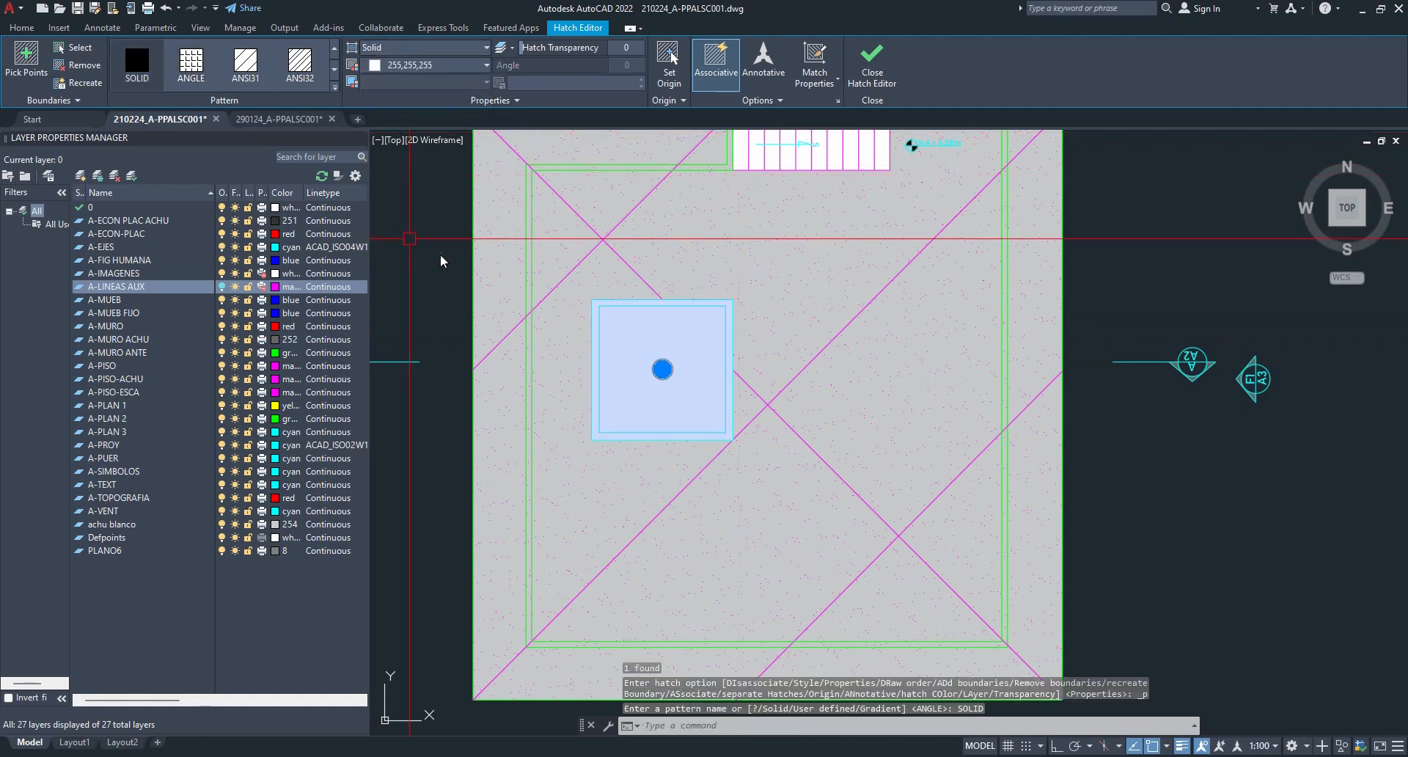
{"action": "key", "text": "Escape"}
- Copy the speckled roof hatch and place the copy in the empty area east of the roof plan
{"action": "scroll", "coordinate": [744, 317], "scroll_direction": "down", "scroll_amount": 2}
{"action": "left_click", "coordinate": [864, 380]}
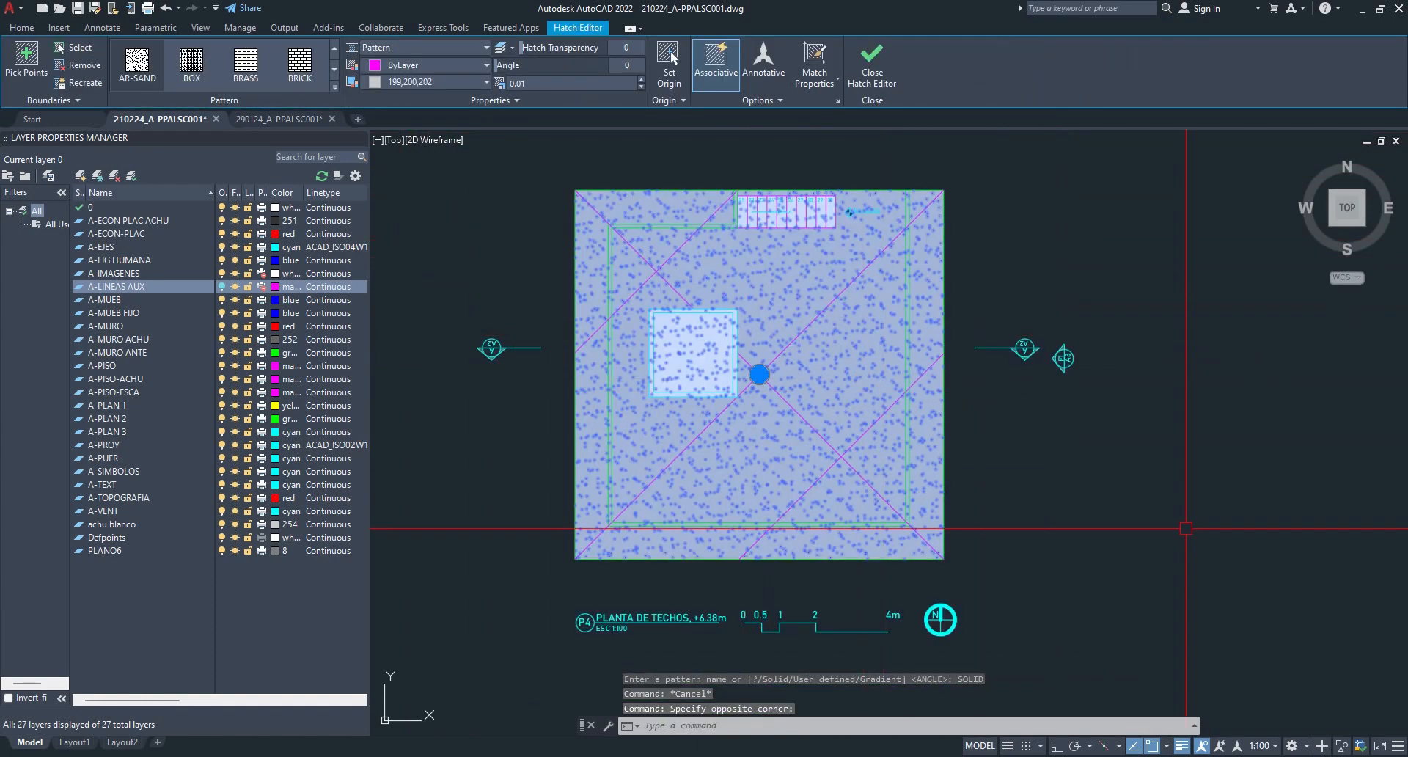
{"action": "key", "text": "ctrl+c"}
{"action": "key", "text": "ctrl+v"}
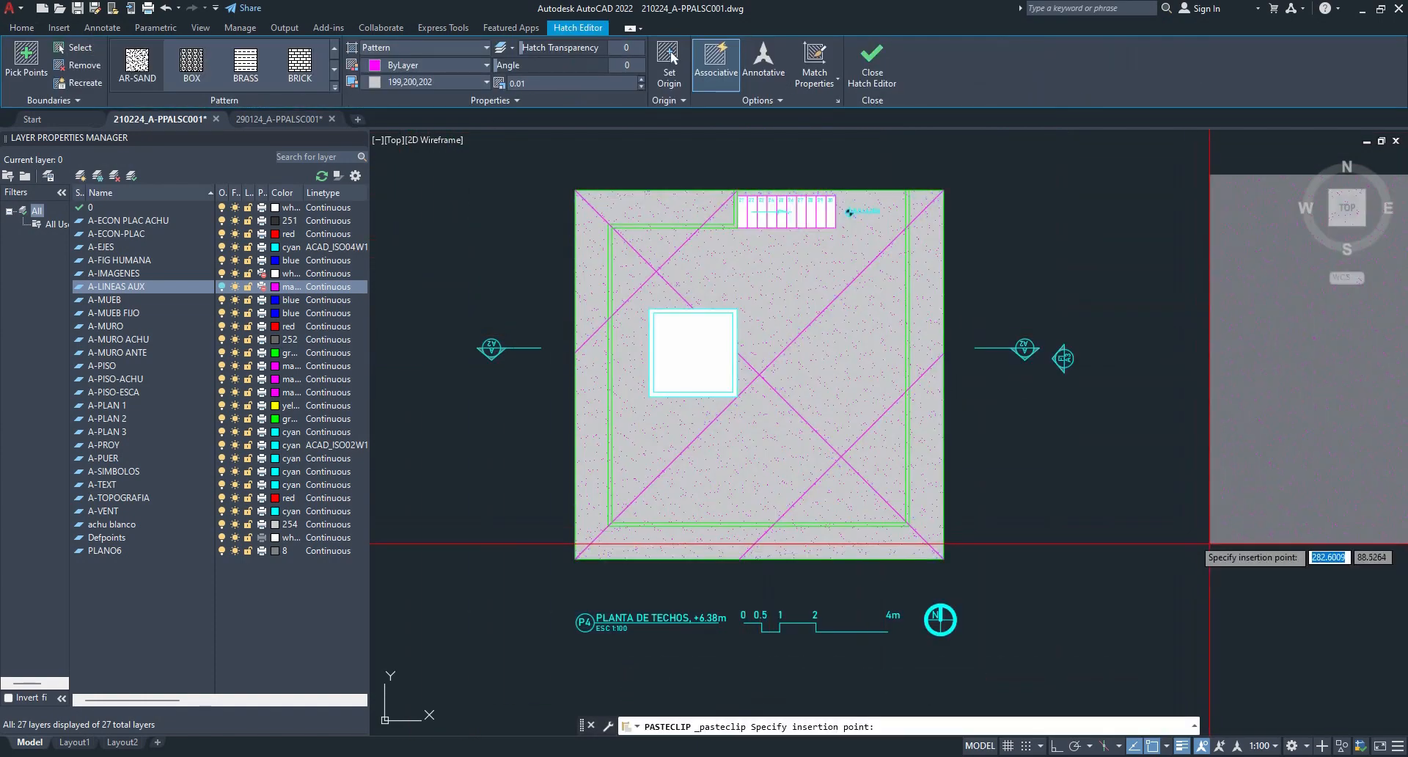
{"action": "middle_click_drag", "start_coordinate": [1211, 545], "coordinate": [863, 527]}
{"action": "left_click", "coordinate": [878, 541]}
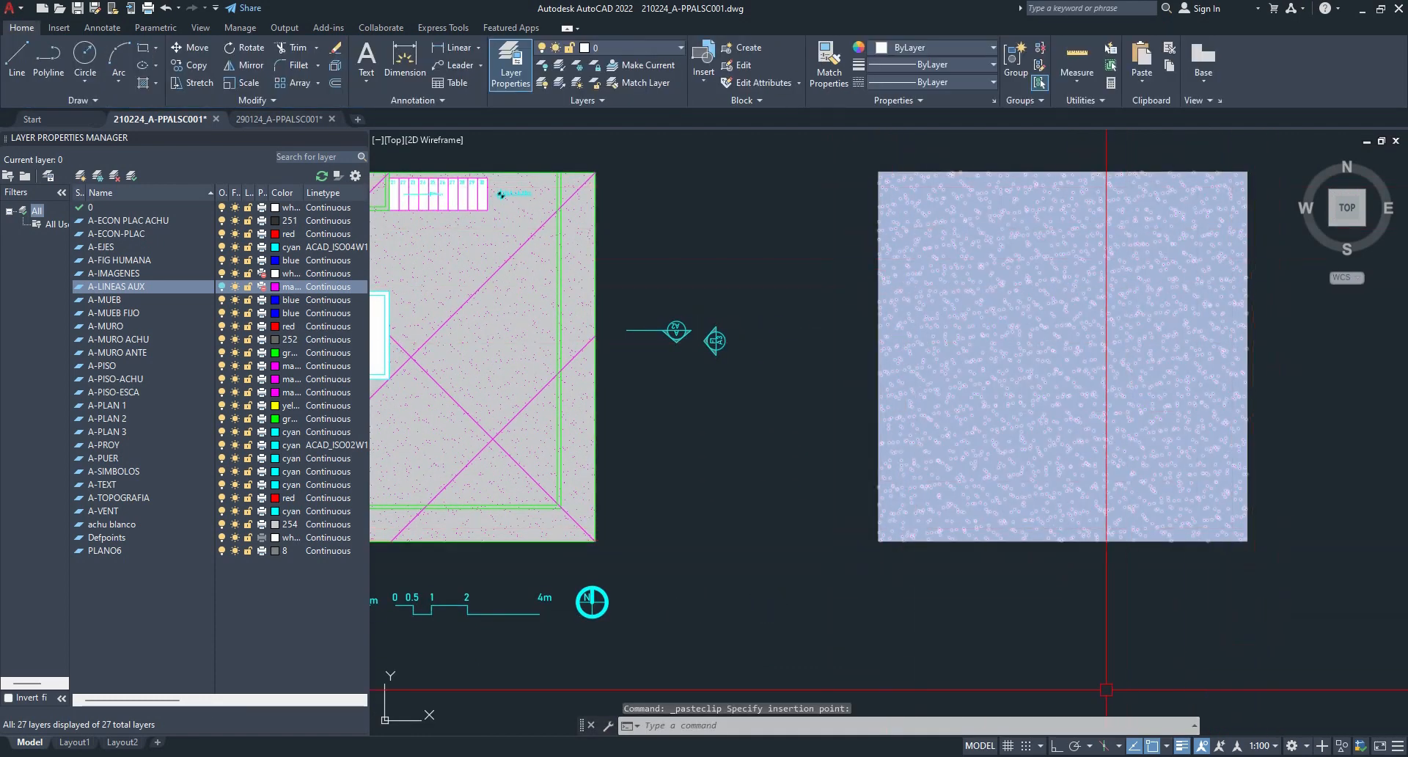
- Try erasing the white solid fill of the square on the roof plan, and undo the deletion
{"action": "middle_click_drag", "start_coordinate": [829, 575], "coordinate": [975, 609]}
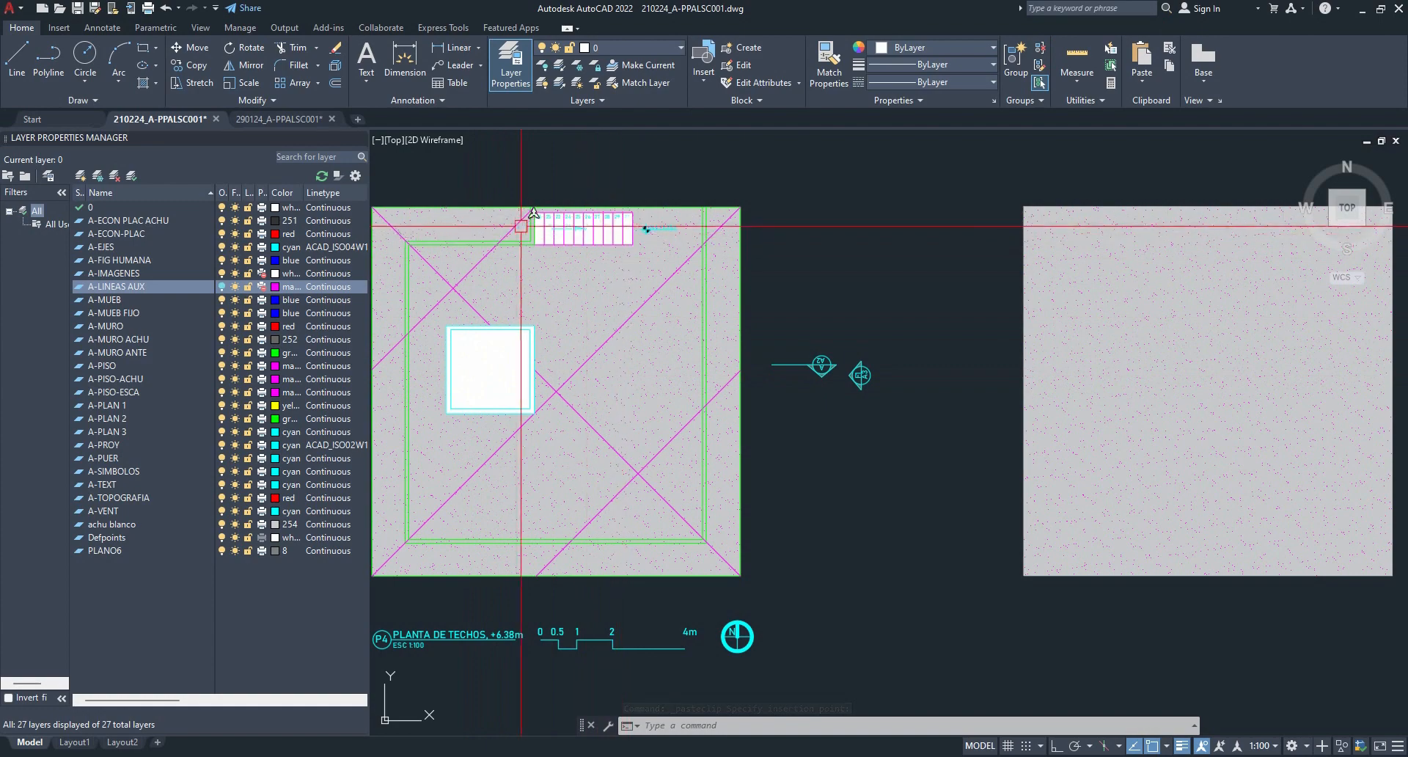
{"action": "left_click", "coordinate": [492, 389]}
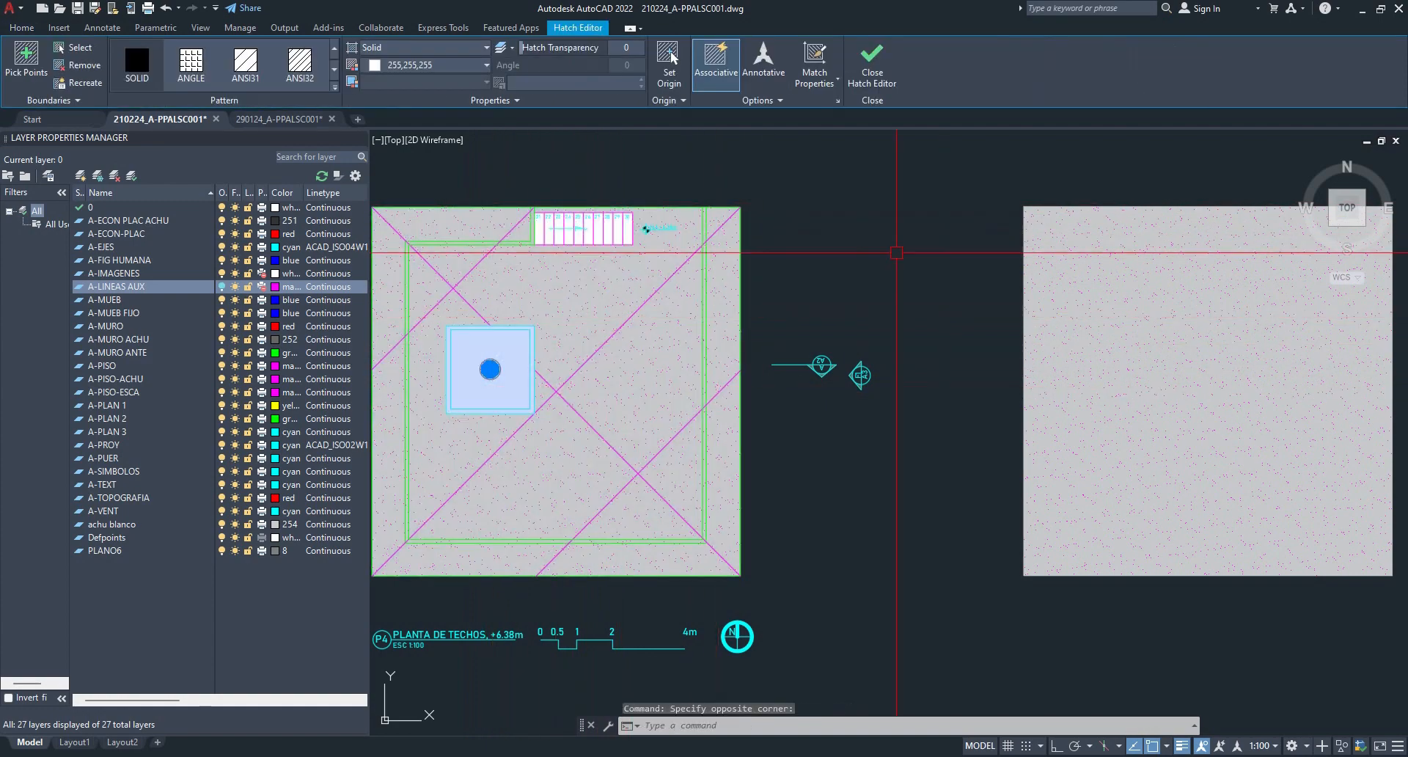
{"action": "key", "text": "Delete"}
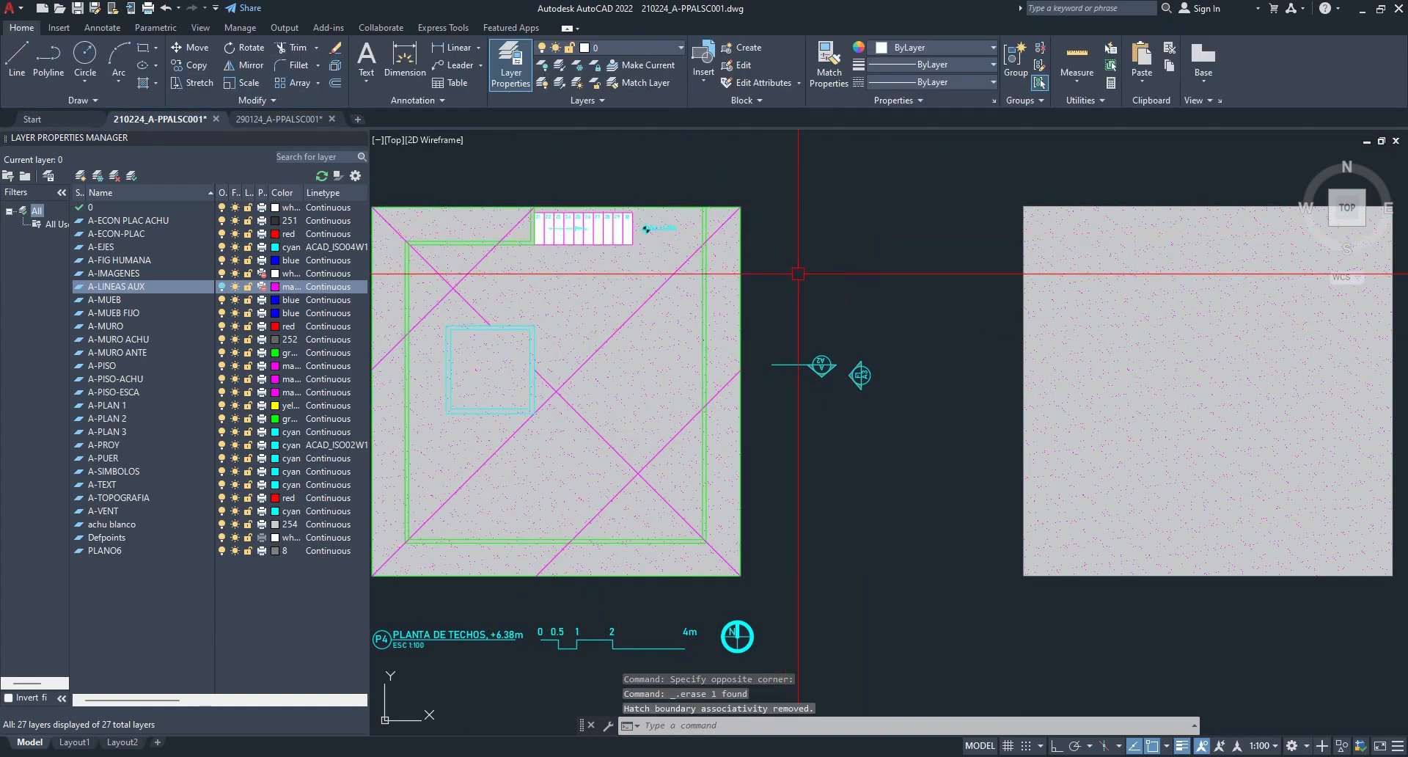
{"action": "key", "text": "ctrl+z"}
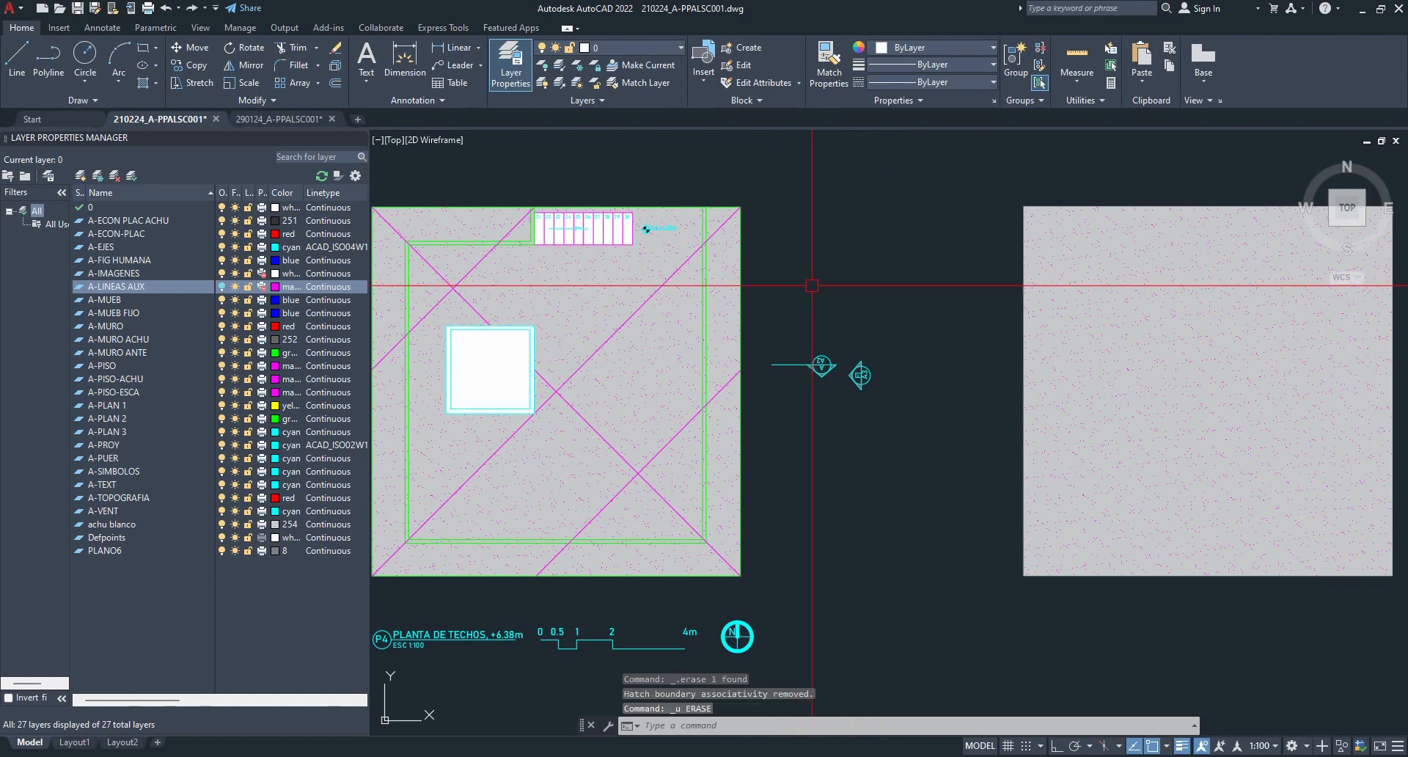
- Erase the copied speckled hatch from the area east of the roof plan
{"action": "middle_click_drag", "start_coordinate": [1126, 396], "coordinate": [786, 385]}
{"action": "left_click", "coordinate": [1088, 388]}
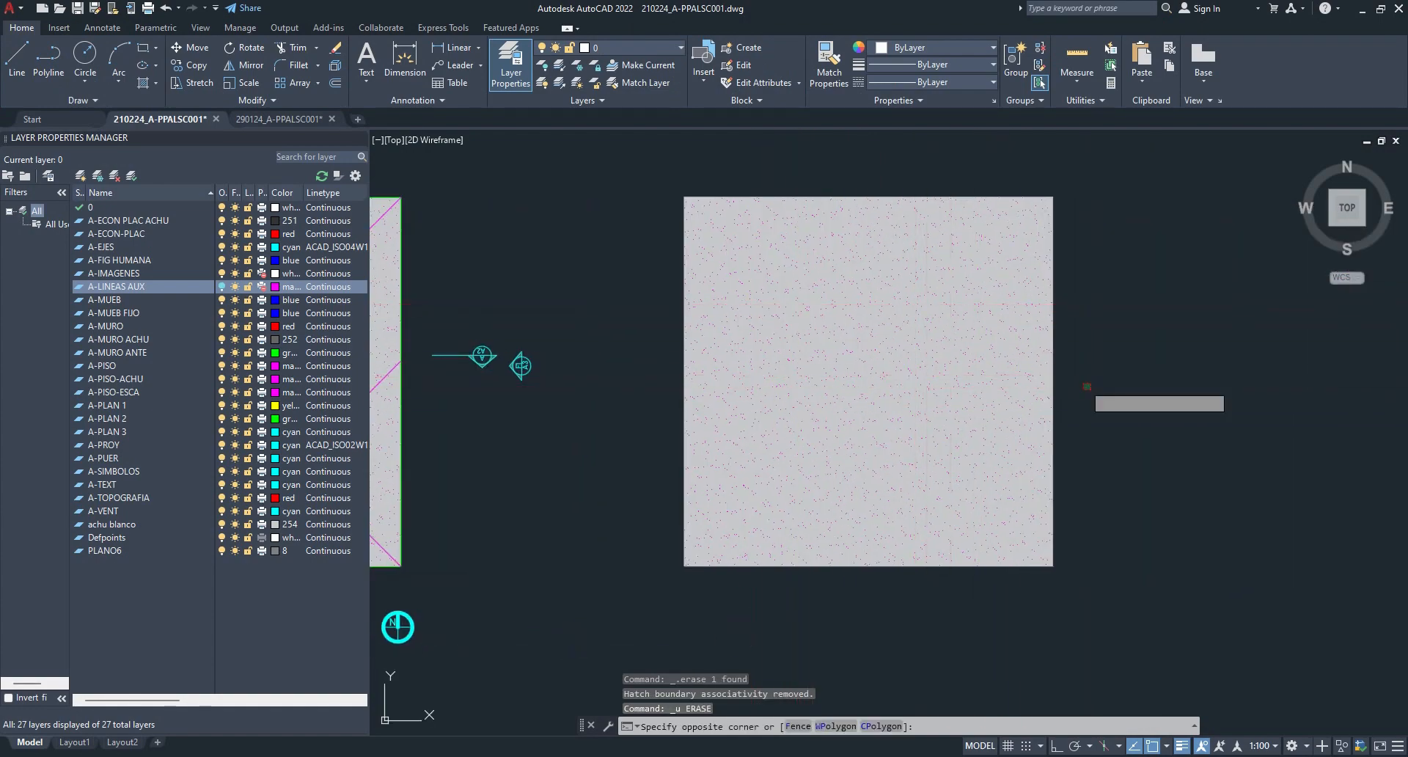
{"action": "left_click", "coordinate": [1031, 365]}
{"action": "key", "text": "Delete"}
- Move all the diagonal slope lines of the roof plan to the A-PISO layer
{"action": "mouse_move", "coordinate": [569, 408]}
{"action": "middle_mouse_down"}
{"action": "mouse_move", "coordinate": [1157, 484]}
{"action": "mouse_move", "coordinate": [1142, 450]}
{"action": "middle_mouse_up"}
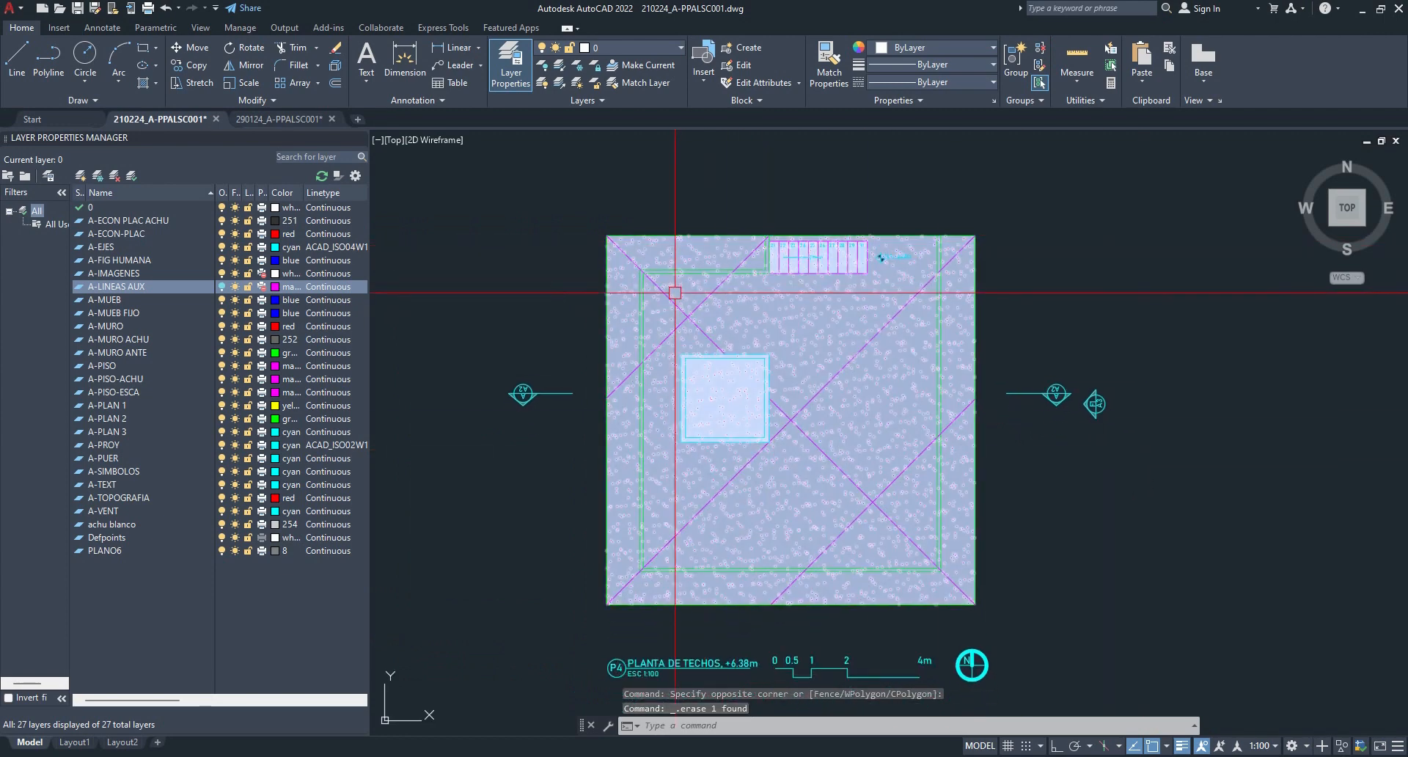
{"action": "left_click", "coordinate": [668, 297]}
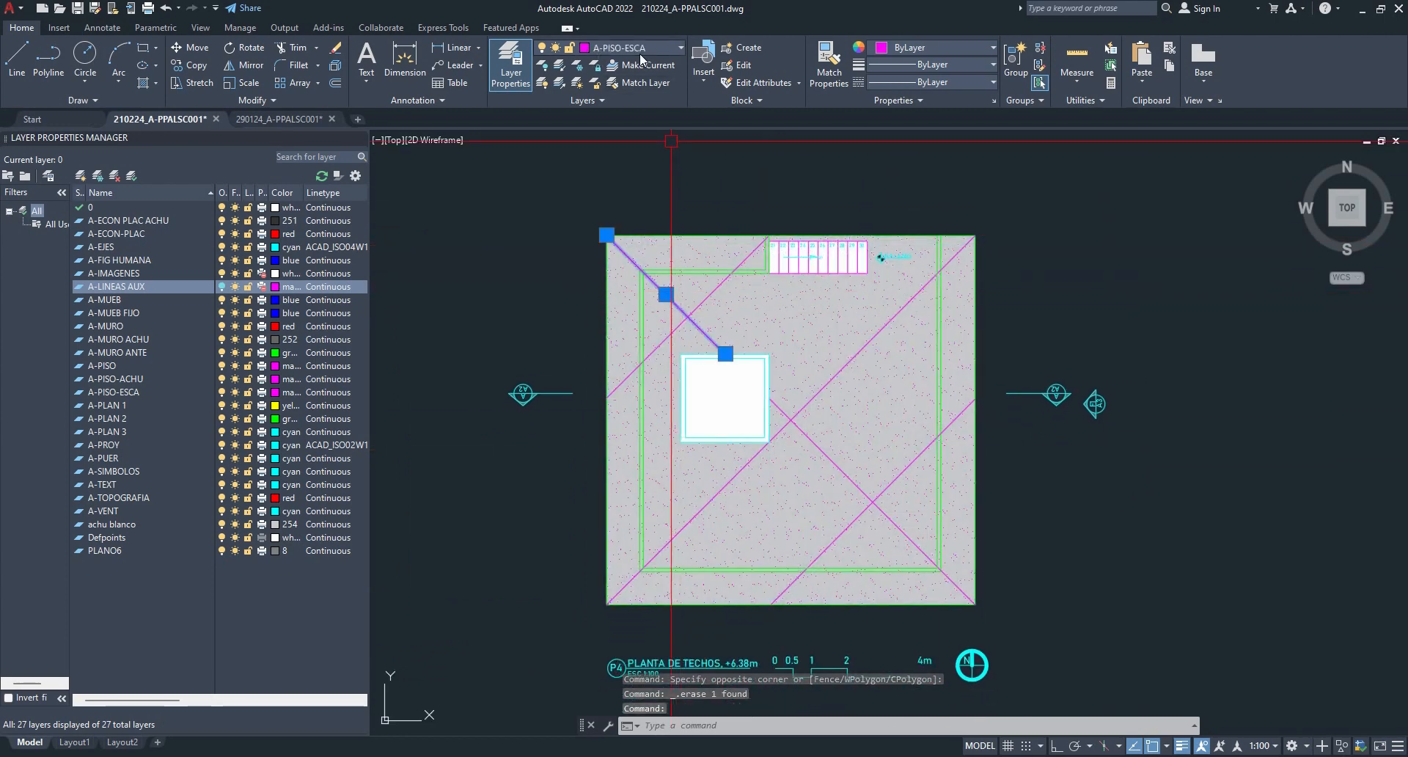
{"action": "left_click", "coordinate": [719, 284]}
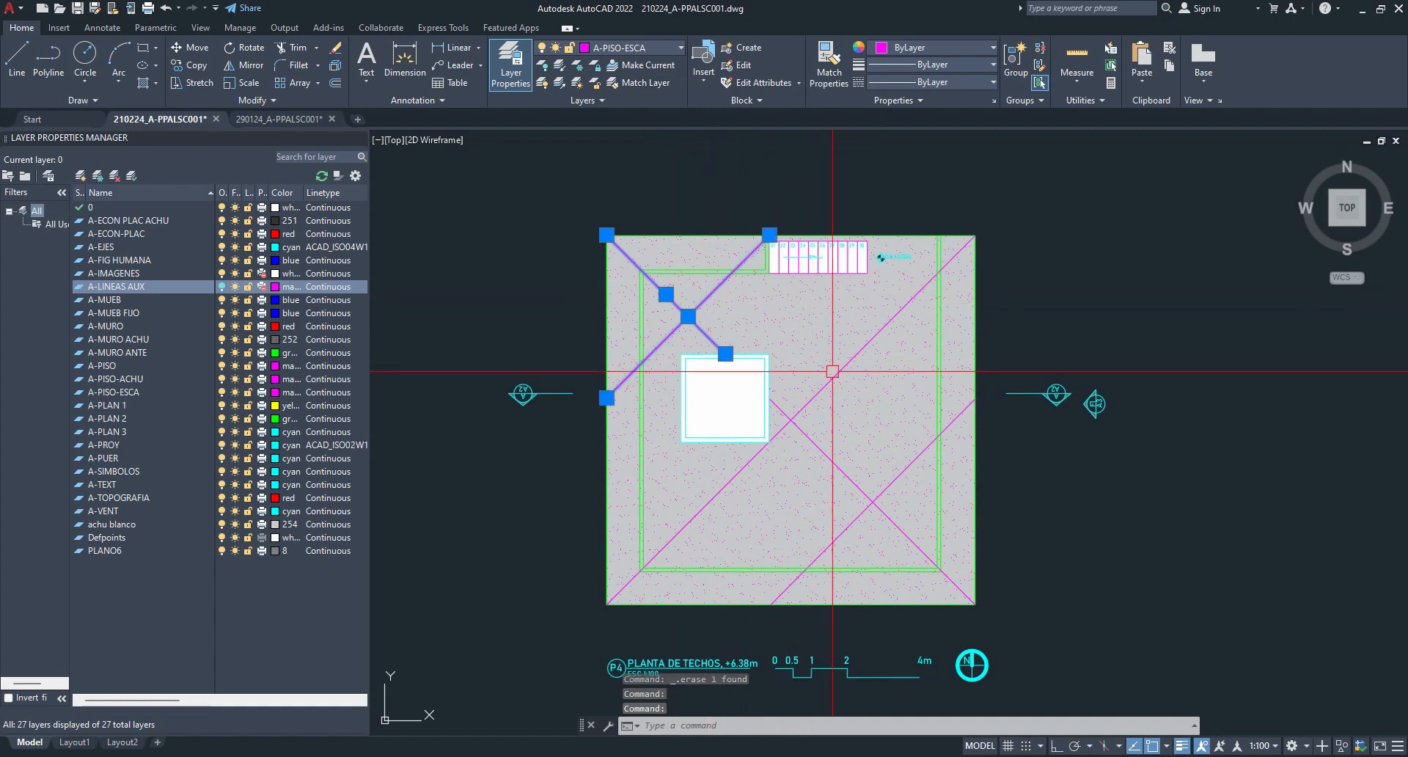
{"action": "left_click", "coordinate": [835, 375]}
{"action": "left_click", "coordinate": [884, 490]}
{"action": "left_click", "coordinate": [855, 485]}
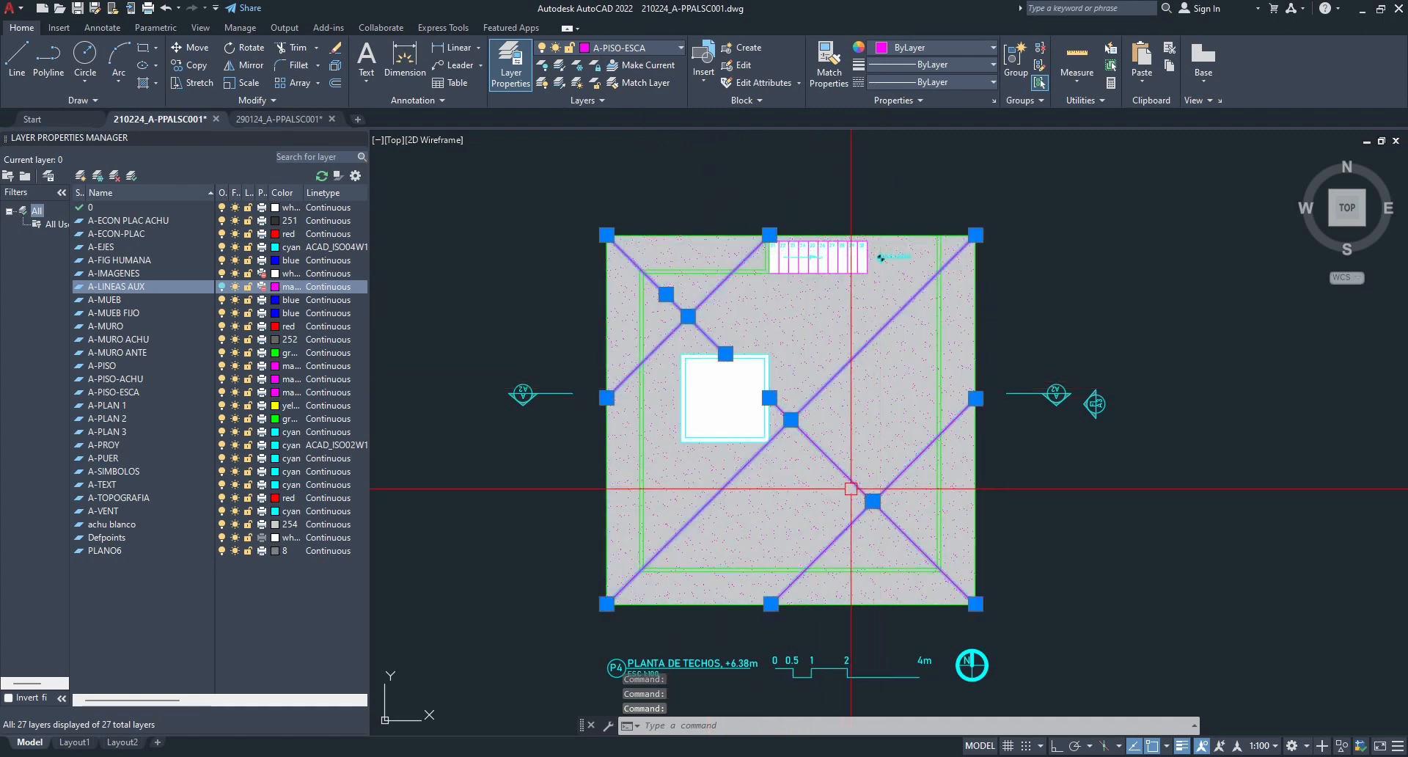
{"action": "left_click", "coordinate": [617, 48]}
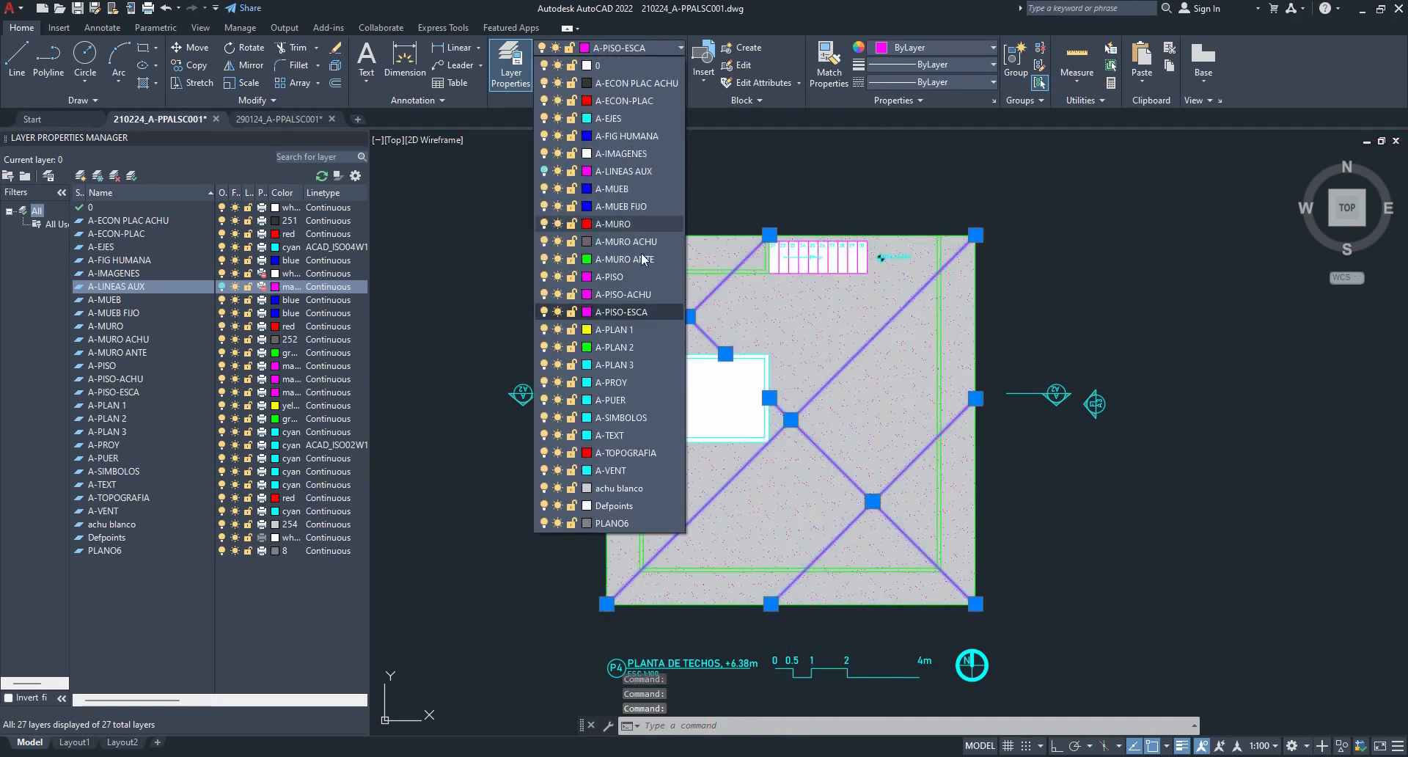
{"action": "left_click", "coordinate": [632, 276]}
{"action": "key", "text": "Escape"}
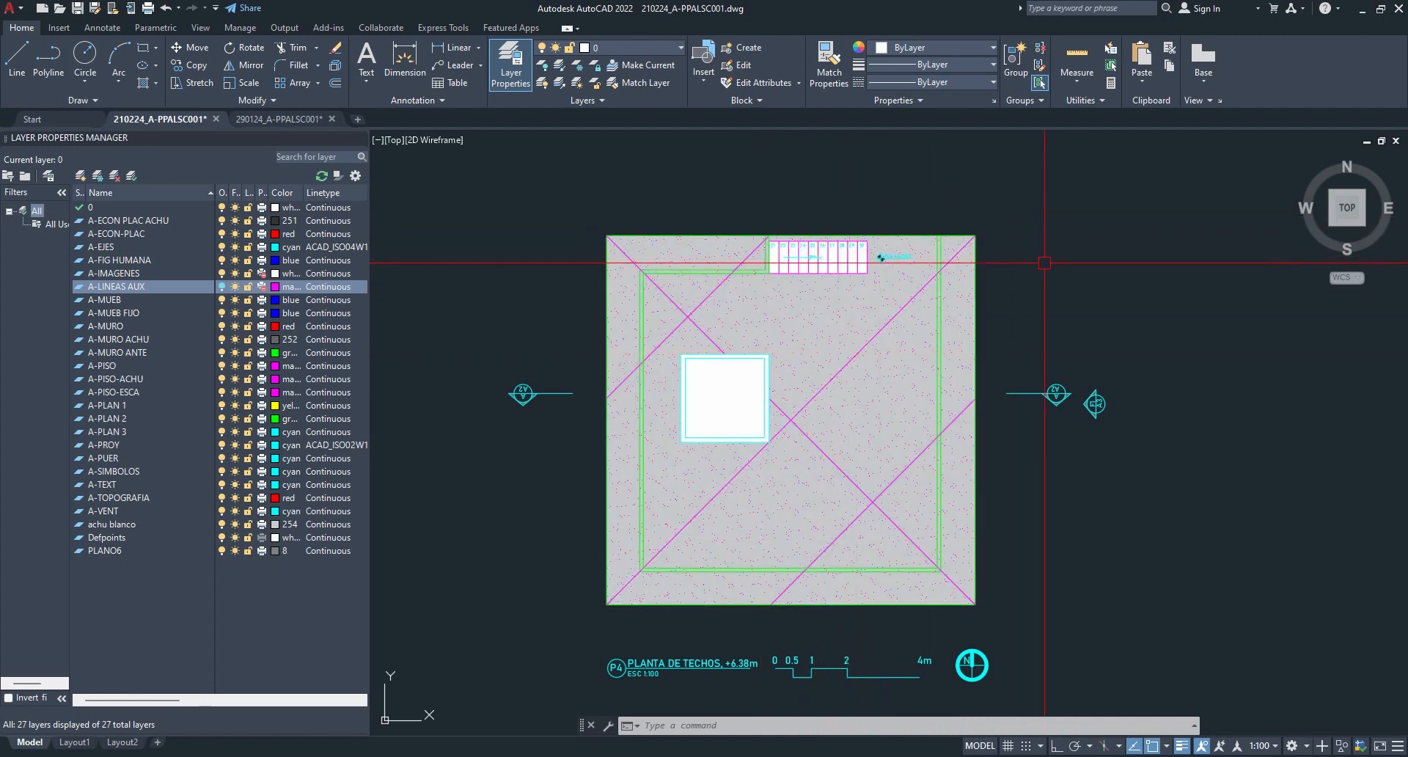
- Review the roof plan's title and graphic scale, the upper and access floor plans, and the finished elevation
{"action": "middle_click_drag", "start_coordinate": [1040, 274], "coordinate": [1013, 259]}
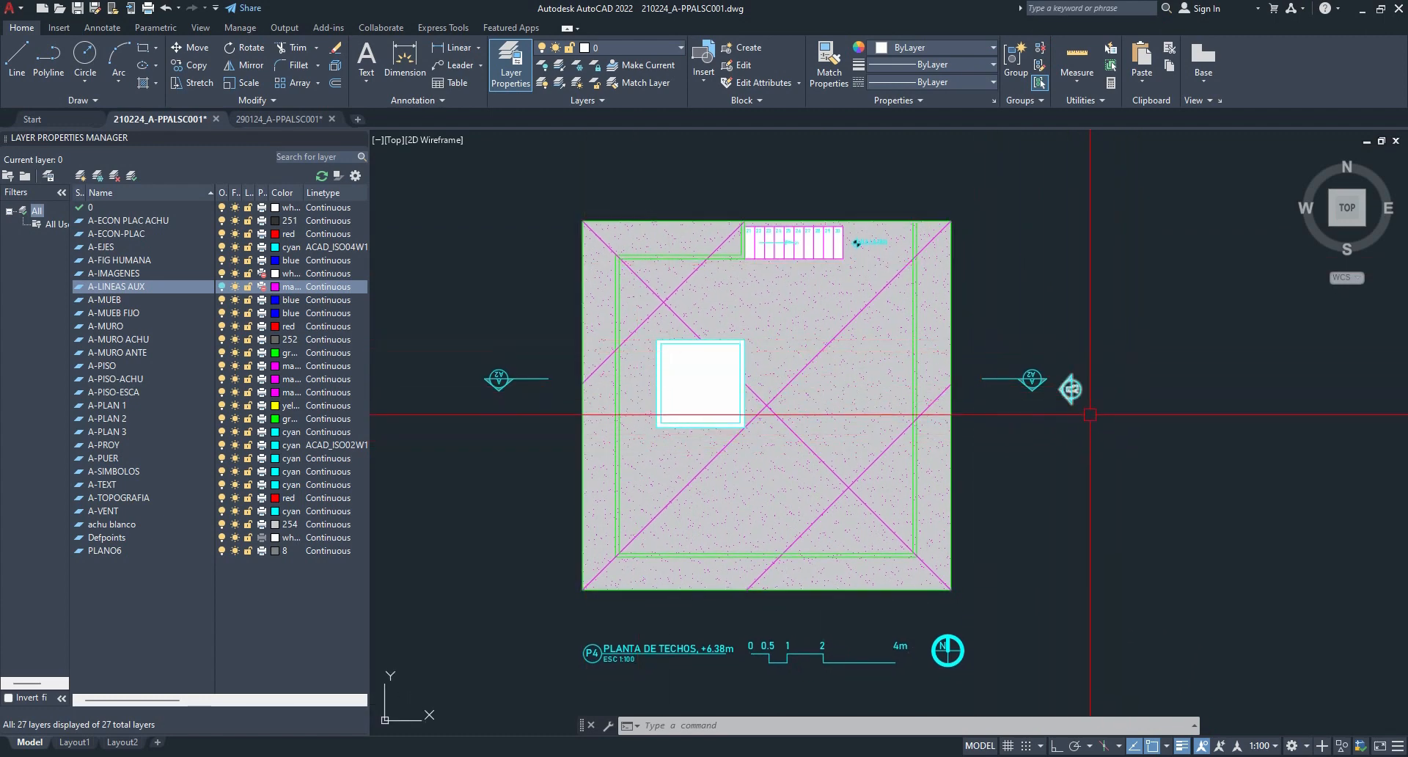
{"action": "middle_click_drag", "start_coordinate": [1045, 490], "coordinate": [1038, 290]}
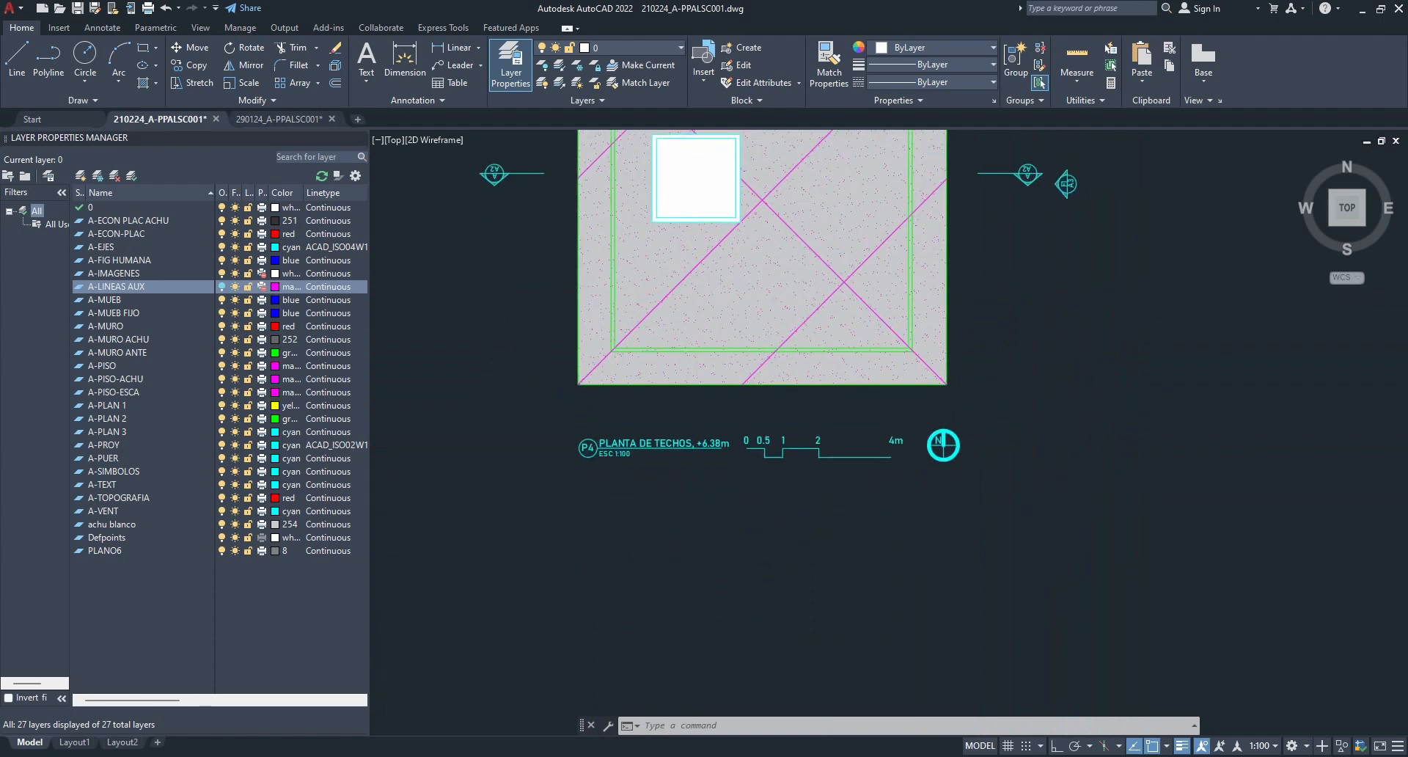
{"action": "scroll", "coordinate": [588, 422], "scroll_direction": "up", "scroll_amount": 2}
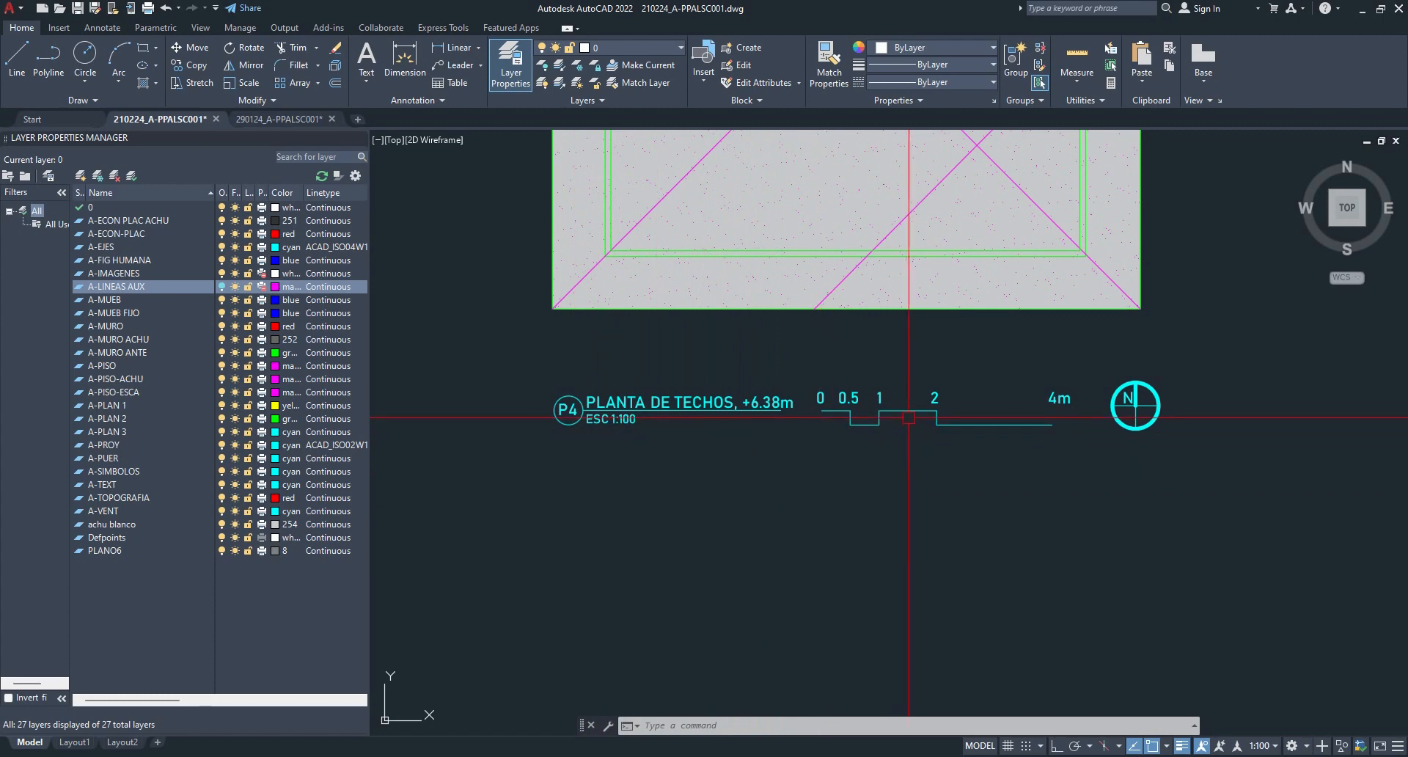
{"action": "scroll", "coordinate": [909, 418], "scroll_direction": "down", "scroll_amount": 2}
{"action": "scroll", "coordinate": [1080, 438], "scroll_direction": "down", "scroll_amount": 2}
{"action": "middle_click_drag", "start_coordinate": [1140, 364], "coordinate": [1172, 500]}
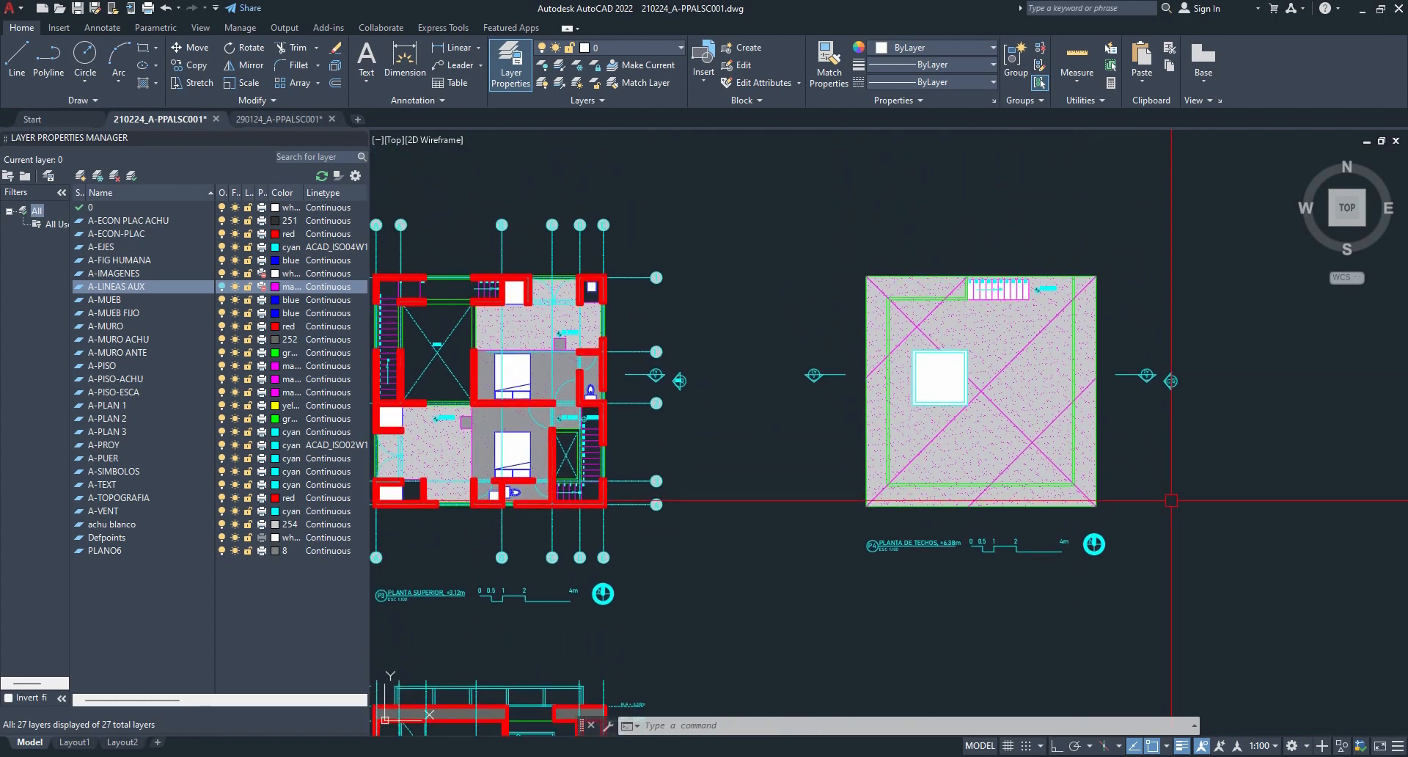
{"action": "scroll", "coordinate": [1171, 500], "scroll_direction": "down", "scroll_amount": 2}
{"action": "mouse_move", "coordinate": [866, 571]}
{"action": "middle_mouse_down"}
{"action": "mouse_move", "coordinate": [885, 376]}
{"action": "mouse_move", "coordinate": [708, 508]}
{"action": "middle_mouse_up"}
{"action": "mouse_move", "coordinate": [708, 347]}
{"action": "middle_mouse_down"}
{"action": "mouse_move", "coordinate": [631, 354]}
{"action": "mouse_move", "coordinate": [570, 421]}
{"action": "middle_mouse_up"}
{"action": "middle_click_drag", "start_coordinate": [911, 403], "coordinate": [630, 621]}
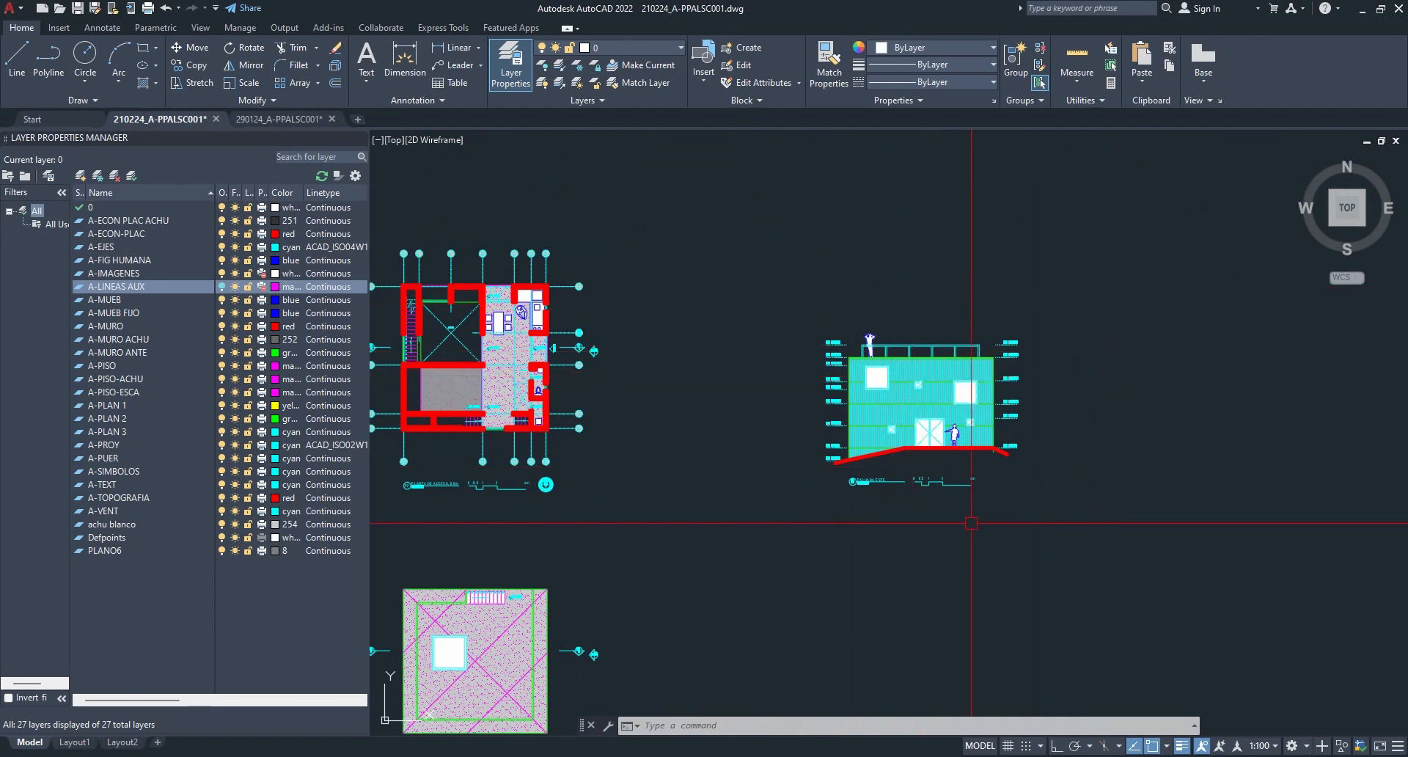
{"action": "scroll", "coordinate": [921, 450], "scroll_direction": "up", "scroll_amount": 2}
{"action": "scroll", "coordinate": [748, 359], "scroll_direction": "up", "scroll_amount": 3}
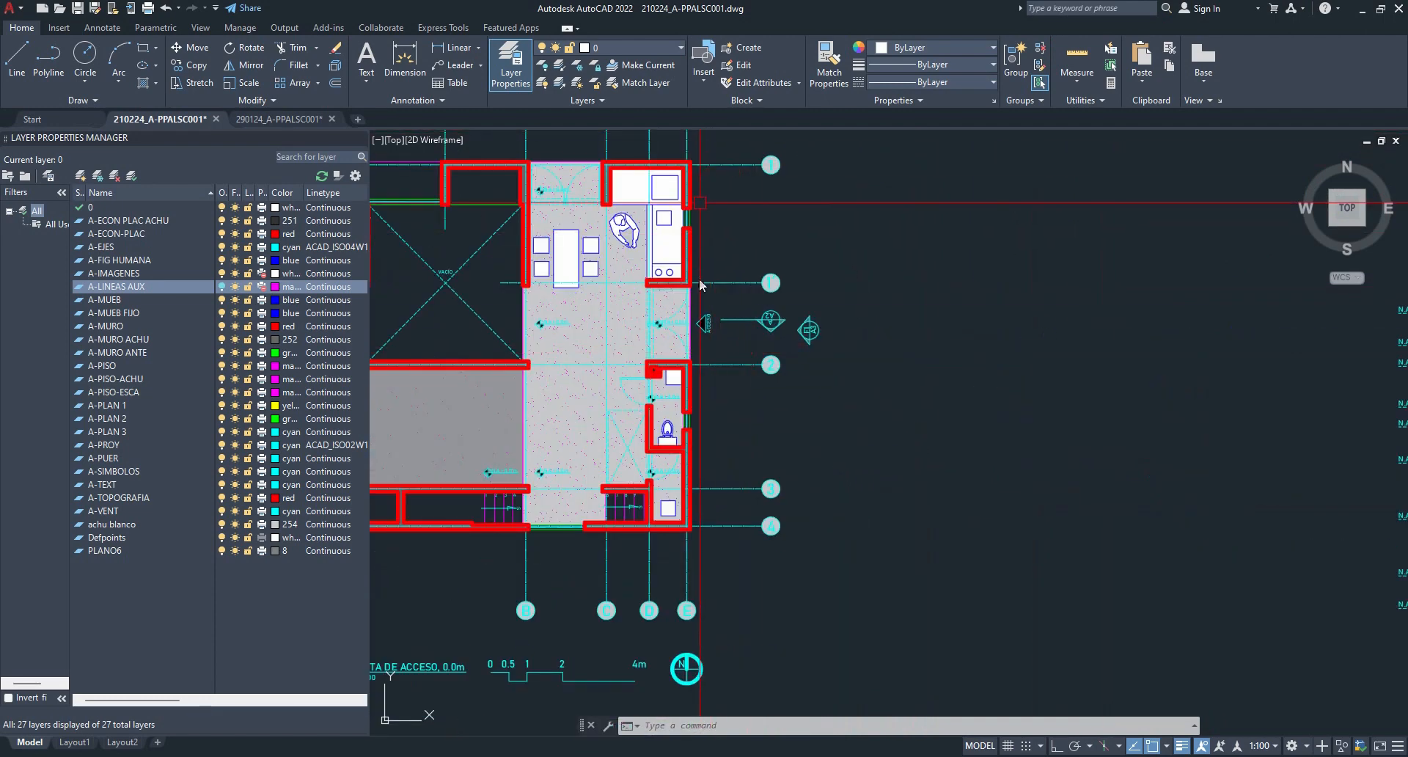
{"action": "scroll", "coordinate": [720, 326], "scroll_direction": "down", "scroll_amount": 5}
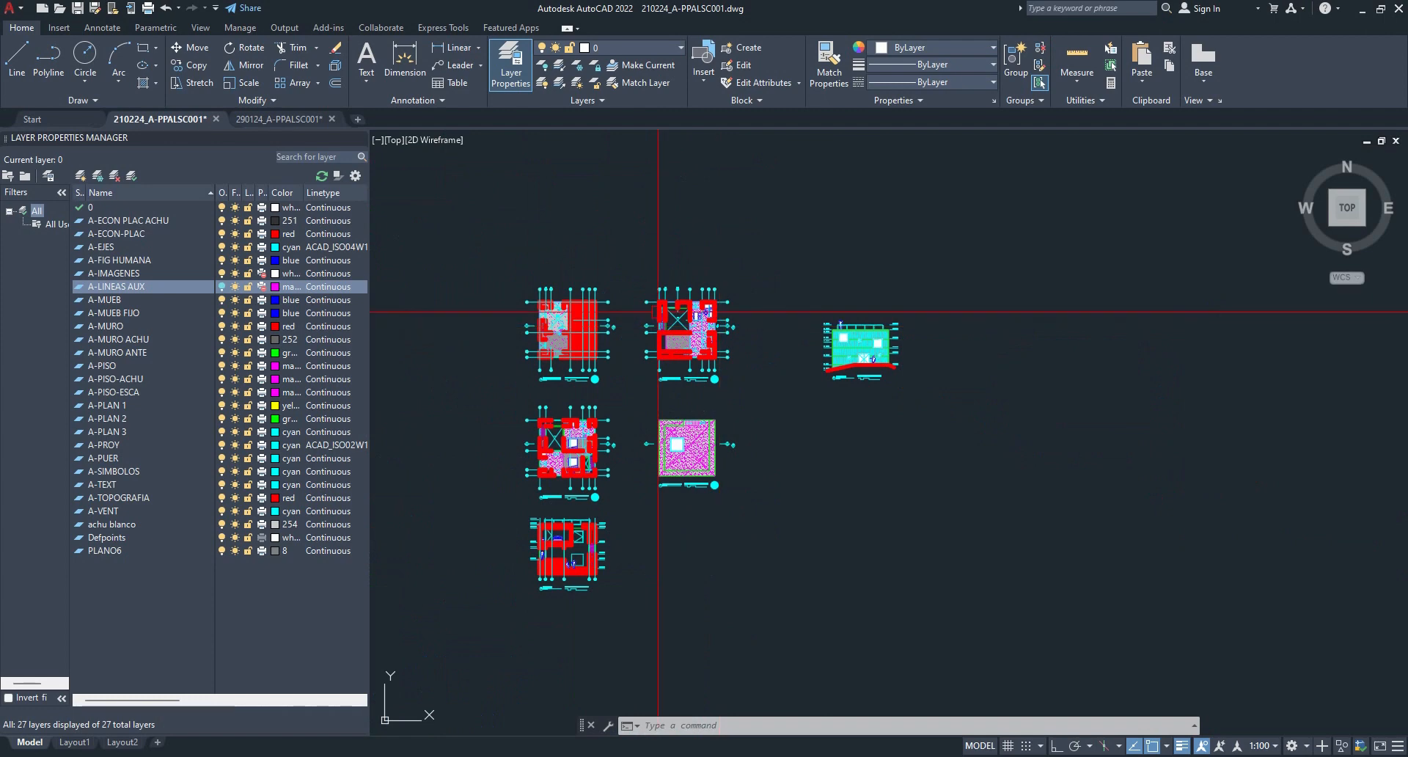
- Examine the working plans traced over the reference sheets, along with the Section DD and East Elevation images
{"action": "mouse_move", "coordinate": [447, 296]}
{"action": "middle_mouse_down"}
{"action": "mouse_move", "coordinate": [783, 359]}
{"action": "mouse_move", "coordinate": [981, 377]}
{"action": "middle_mouse_up"}
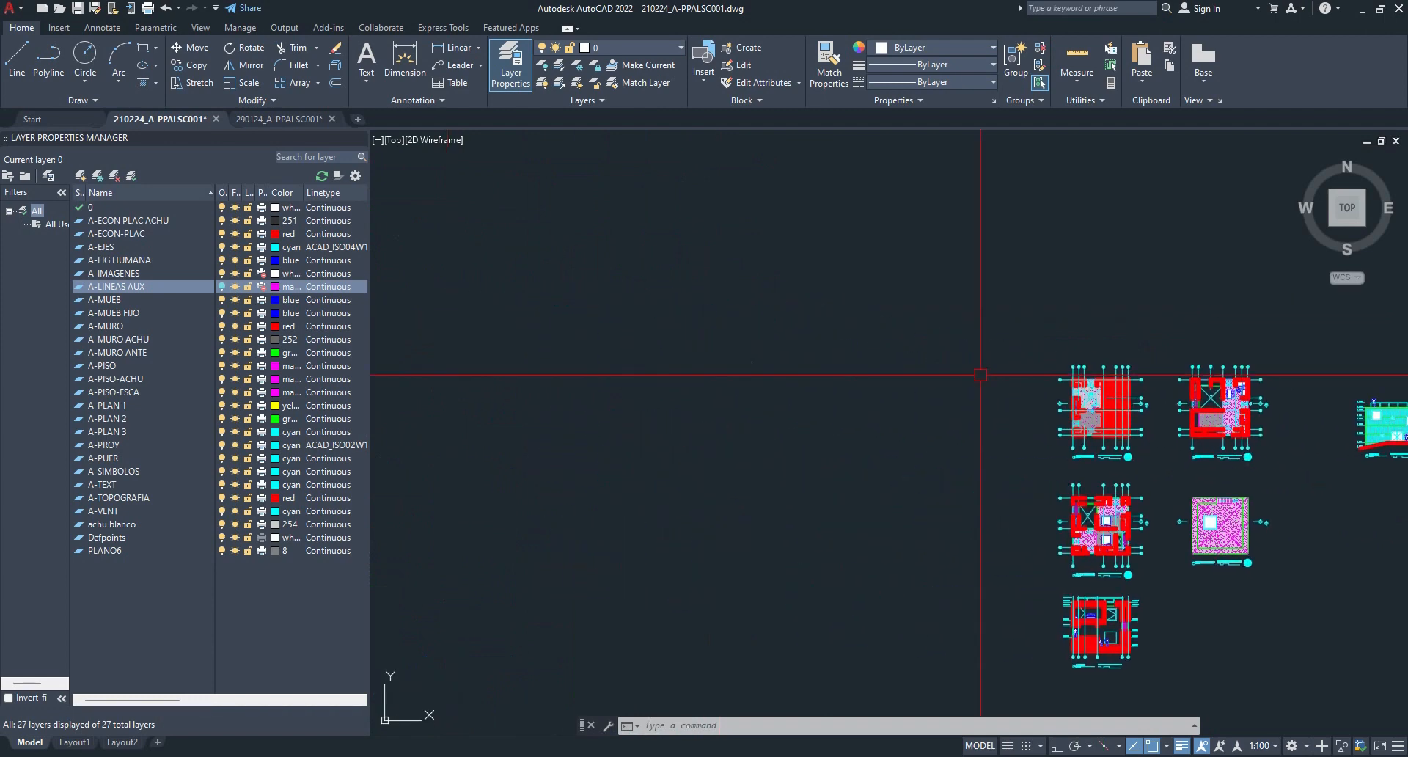
{"action": "scroll", "coordinate": [975, 376], "scroll_direction": "down", "scroll_amount": 2}
{"action": "scroll", "coordinate": [432, 374], "scroll_direction": "up", "scroll_amount": 2}
{"action": "middle_click_drag", "start_coordinate": [433, 374], "coordinate": [731, 423]}
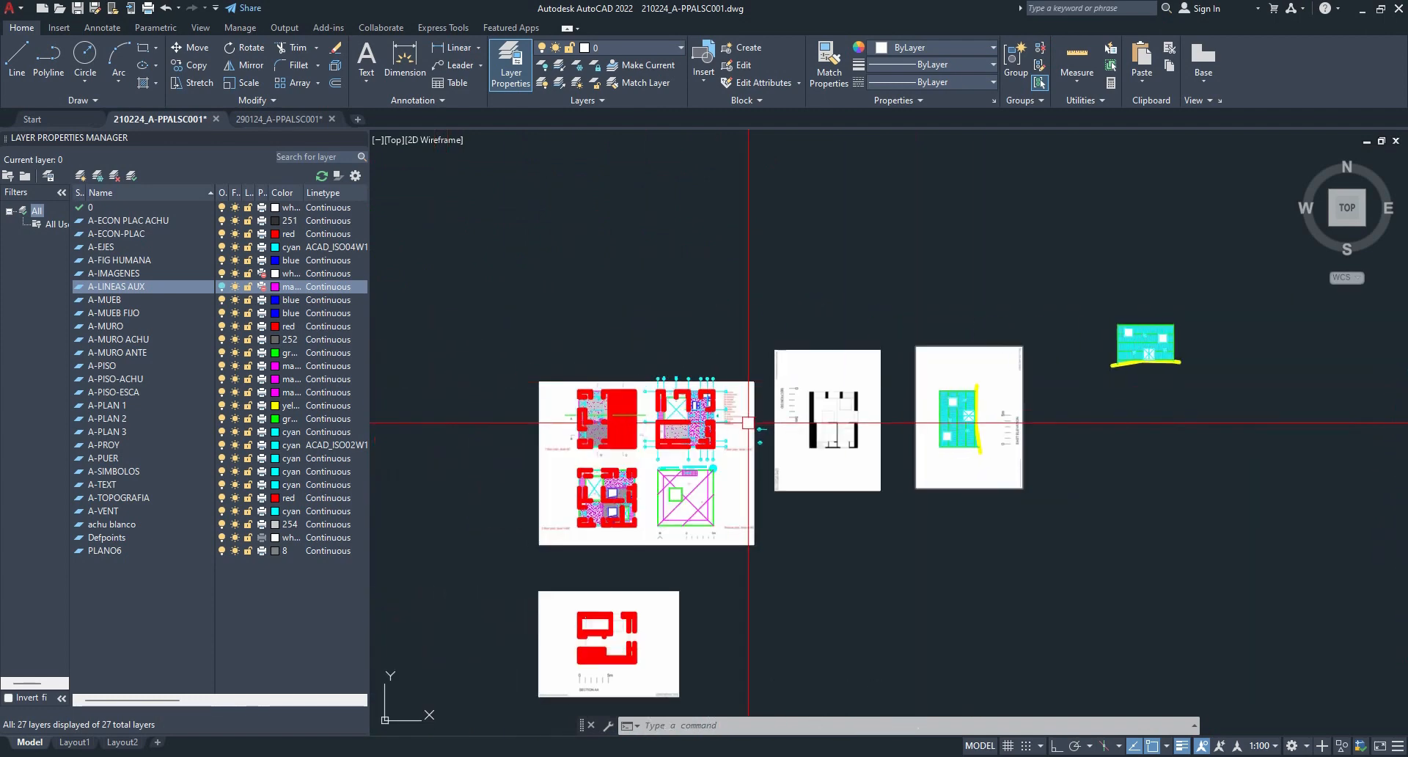
{"action": "scroll", "coordinate": [731, 423], "scroll_direction": "up", "scroll_amount": 2}
{"action": "scroll", "coordinate": [731, 423], "scroll_direction": "up", "scroll_amount": 2}
{"action": "middle_click_drag", "start_coordinate": [885, 393], "coordinate": [707, 381]}
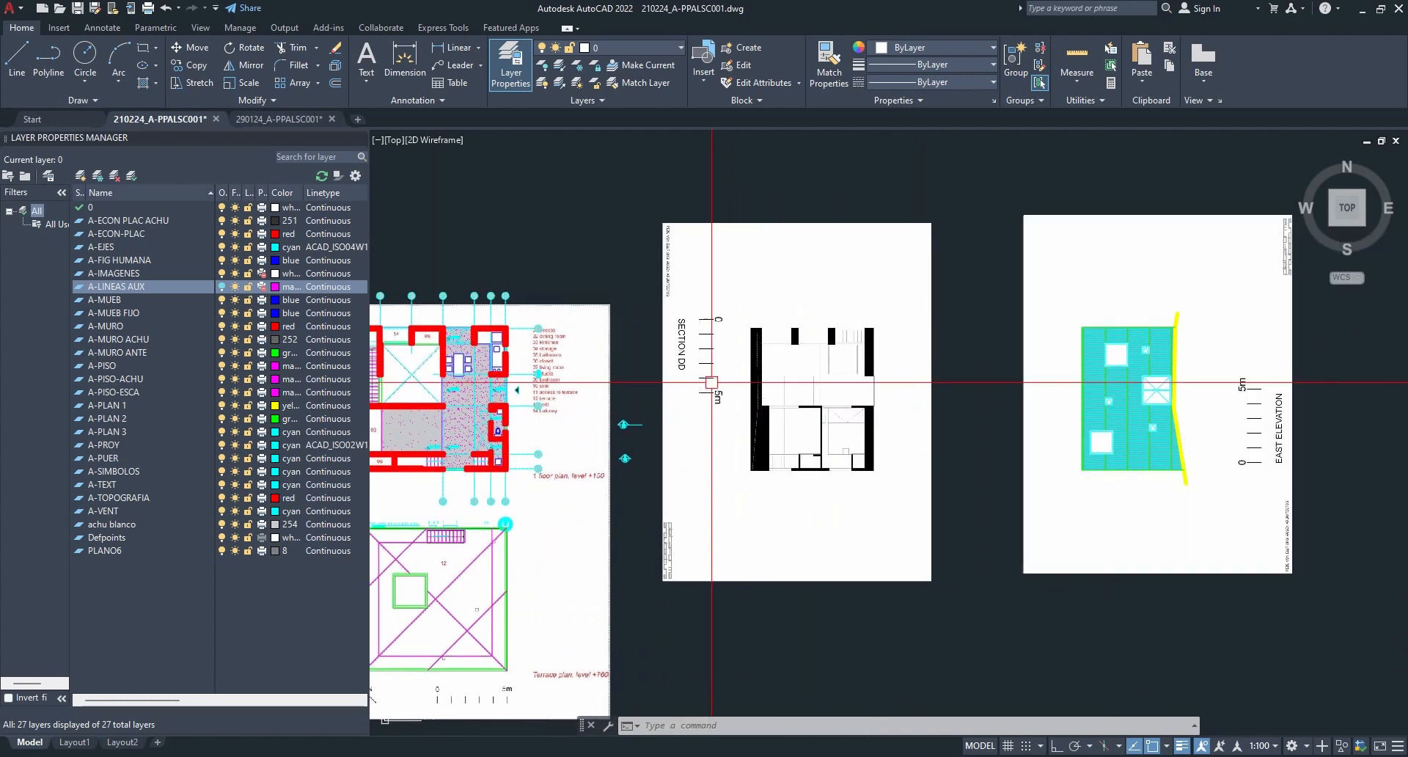
{"action": "scroll", "coordinate": [1019, 432], "scroll_direction": "down", "scroll_amount": 2}
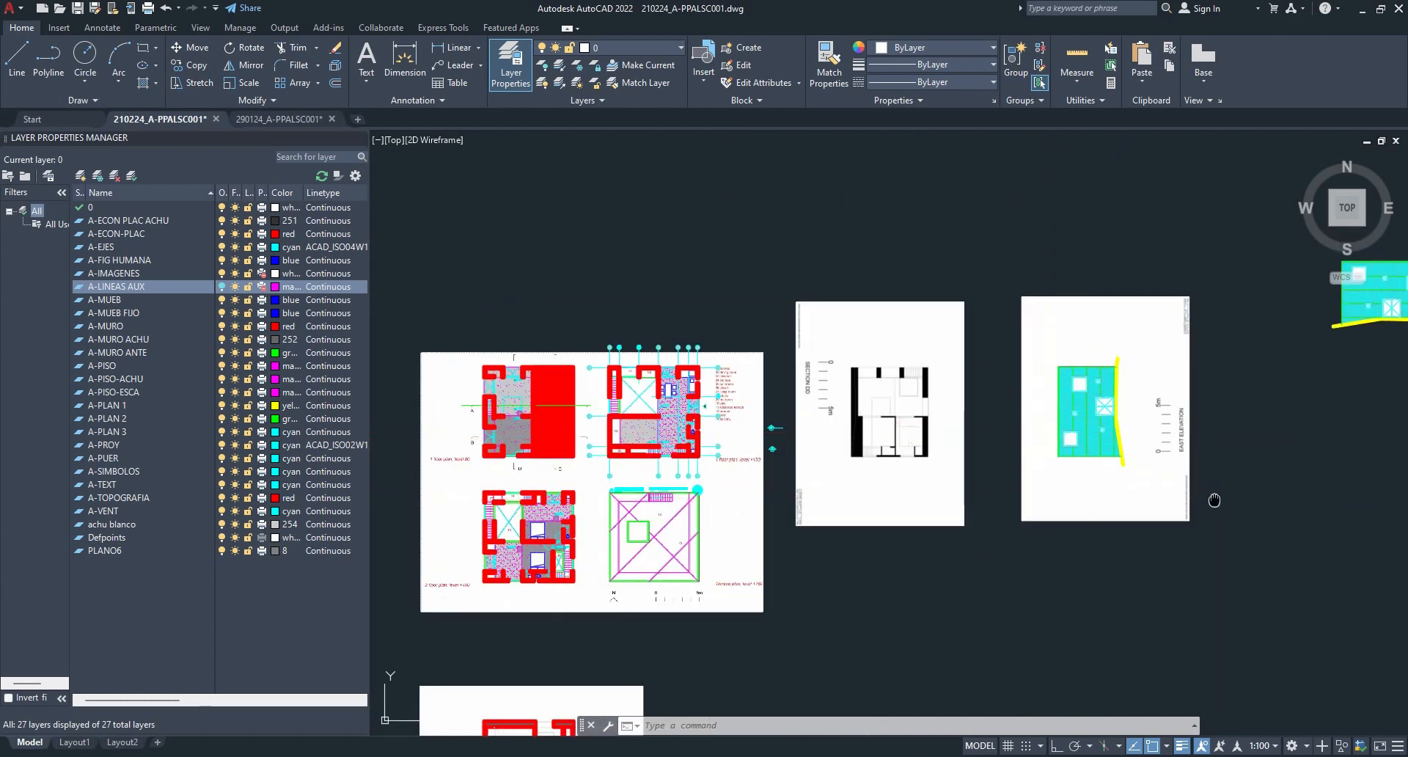
- Copy the East Elevation reference image about 19 units straight east with Ortho on, beside the original
{"action": "middle_click_drag", "start_coordinate": [1215, 503], "coordinate": [1015, 475]}
{"action": "left_click", "coordinate": [1041, 512]}
{"action": "left_click", "coordinate": [975, 472]}
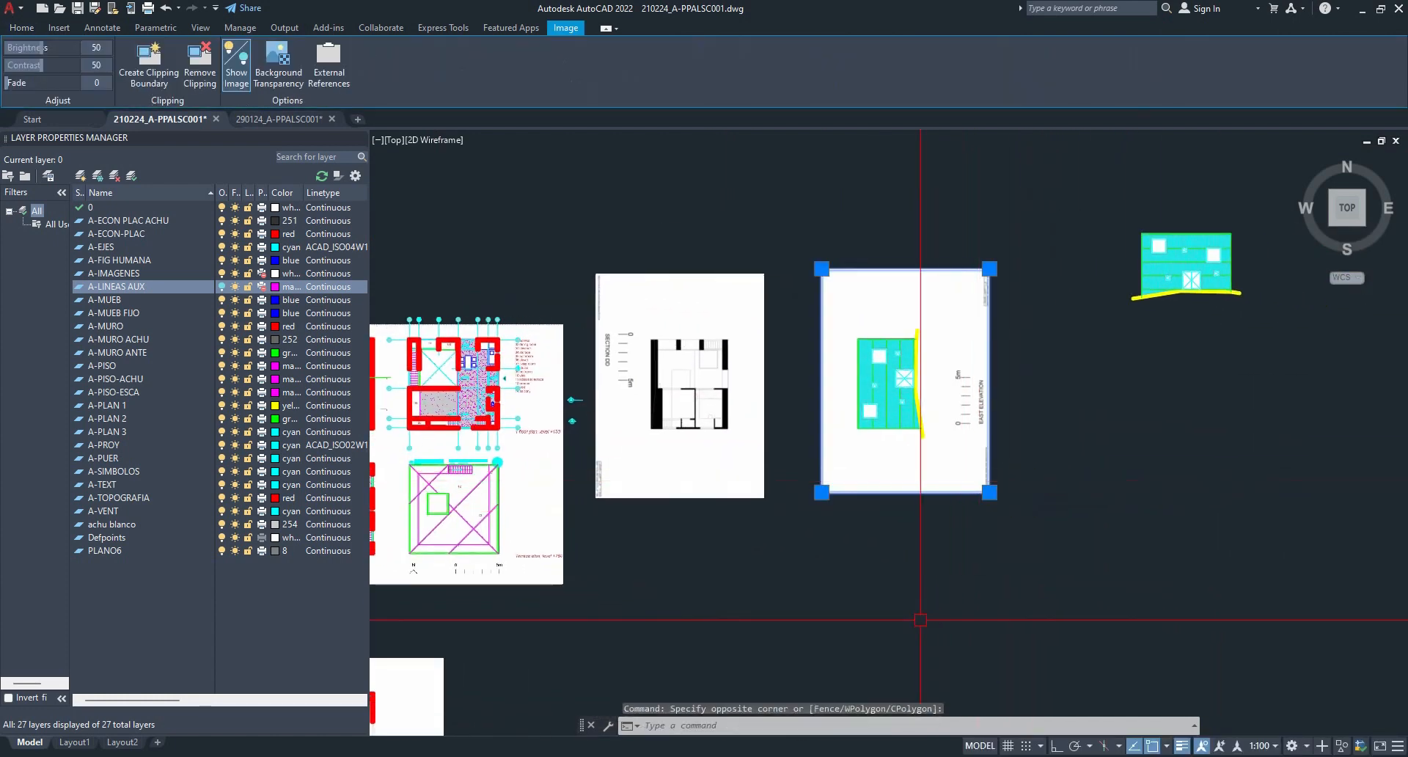
{"action": "type", "text": "CO"}
{"action": "key", "text": "Return"}
{"action": "left_click", "coordinate": [807, 635]}
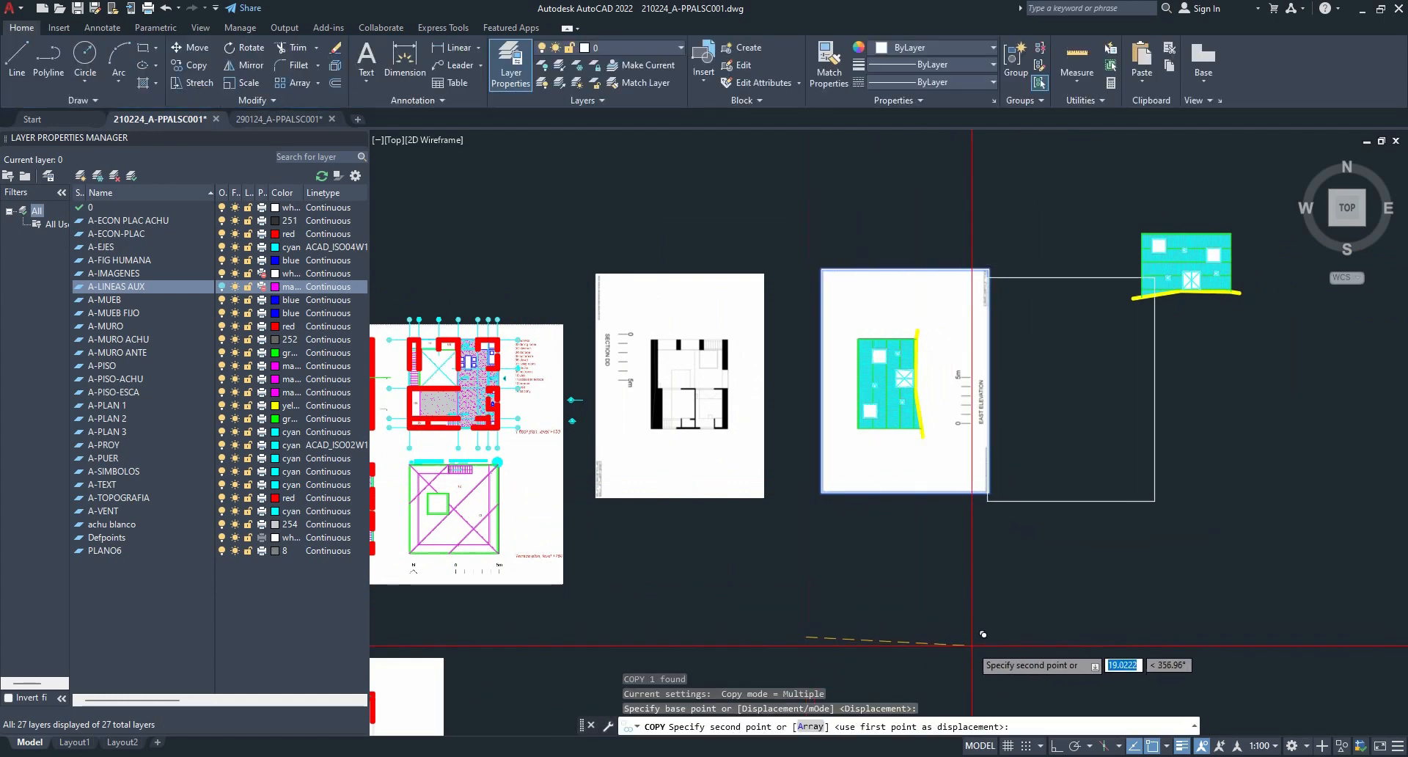
{"action": "key", "text": "F8"}
{"action": "left_click", "coordinate": [975, 635]}
{"action": "key", "text": "Escape"}
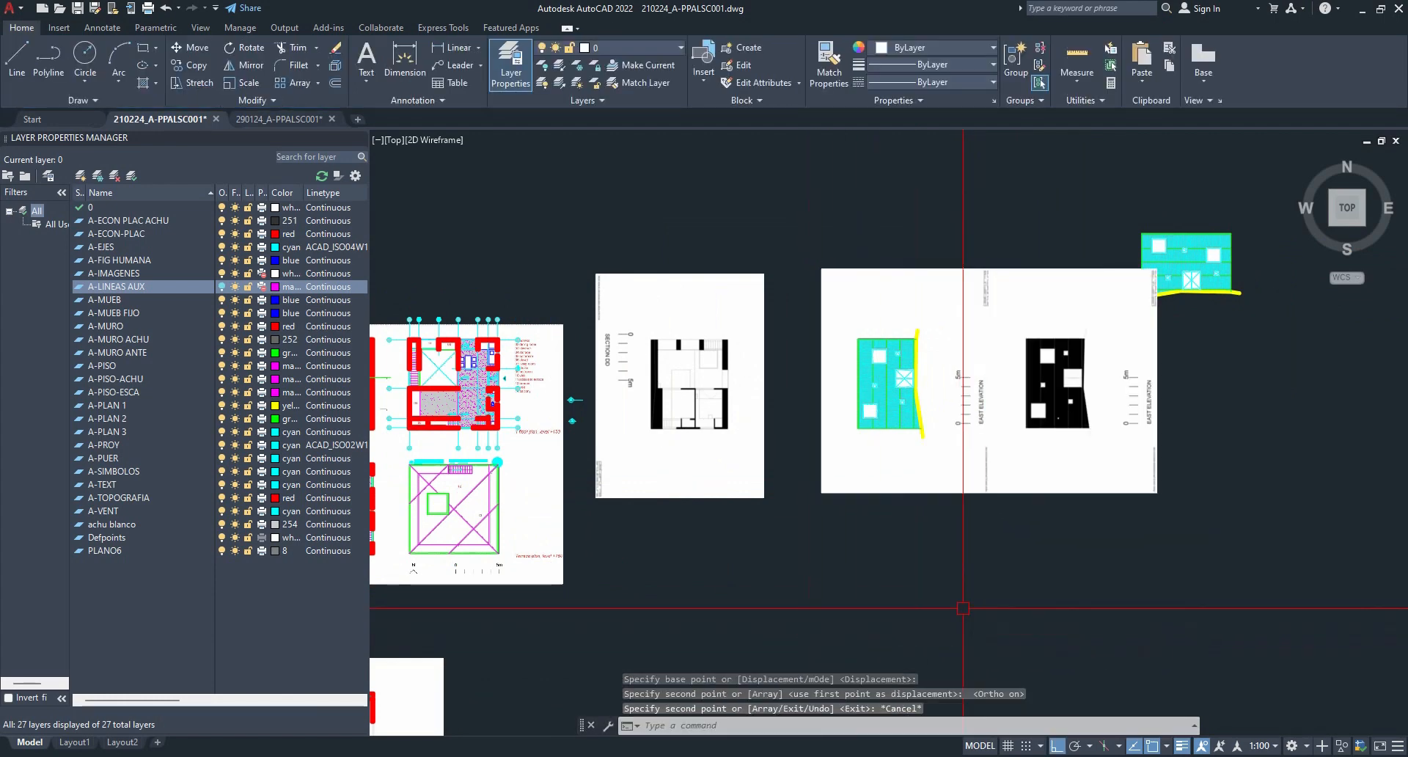
- Draw two horizontal construction lines through the upper and lower outer wall edges of the first floor plan
{"action": "middle_click_drag", "start_coordinate": [618, 433], "coordinate": [790, 434]}
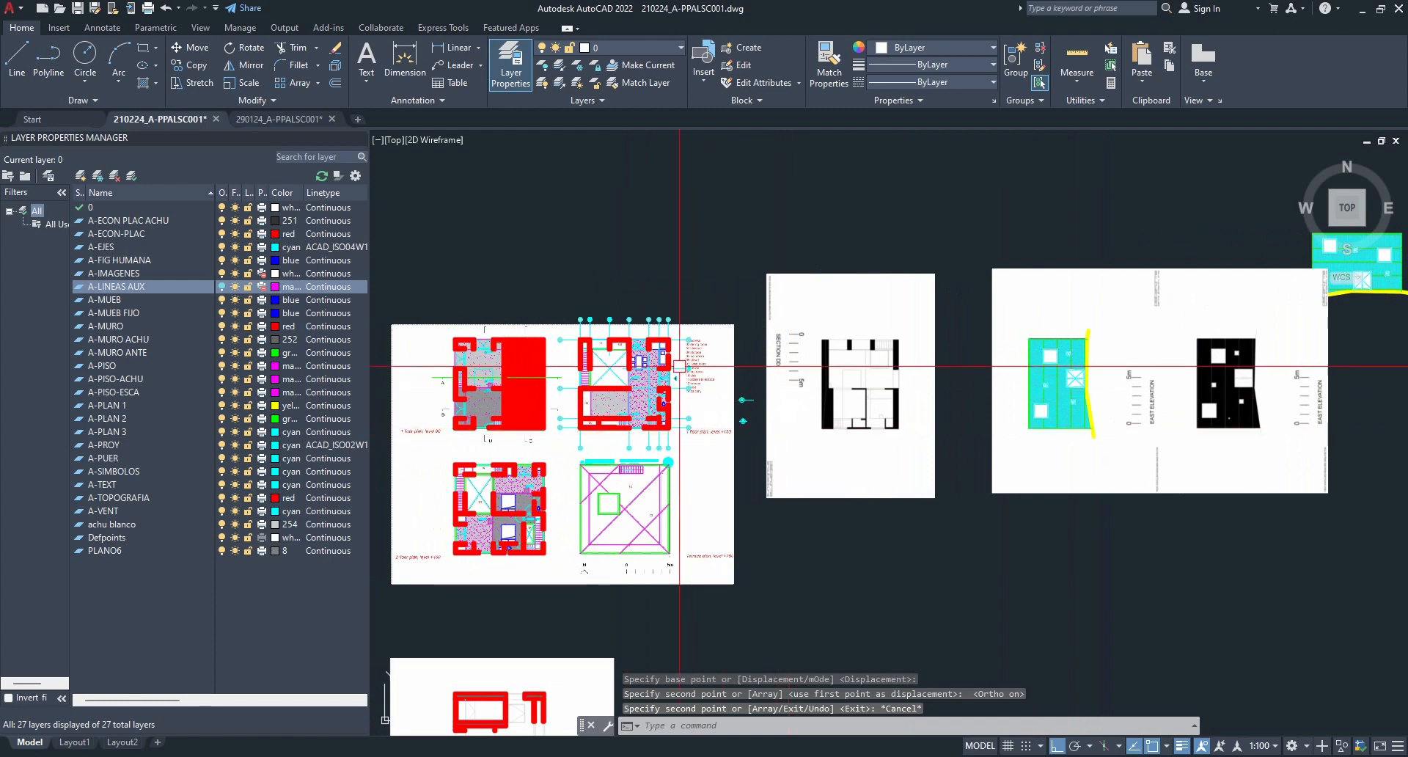
{"action": "scroll", "coordinate": [681, 366], "scroll_direction": "up", "scroll_amount": 2}
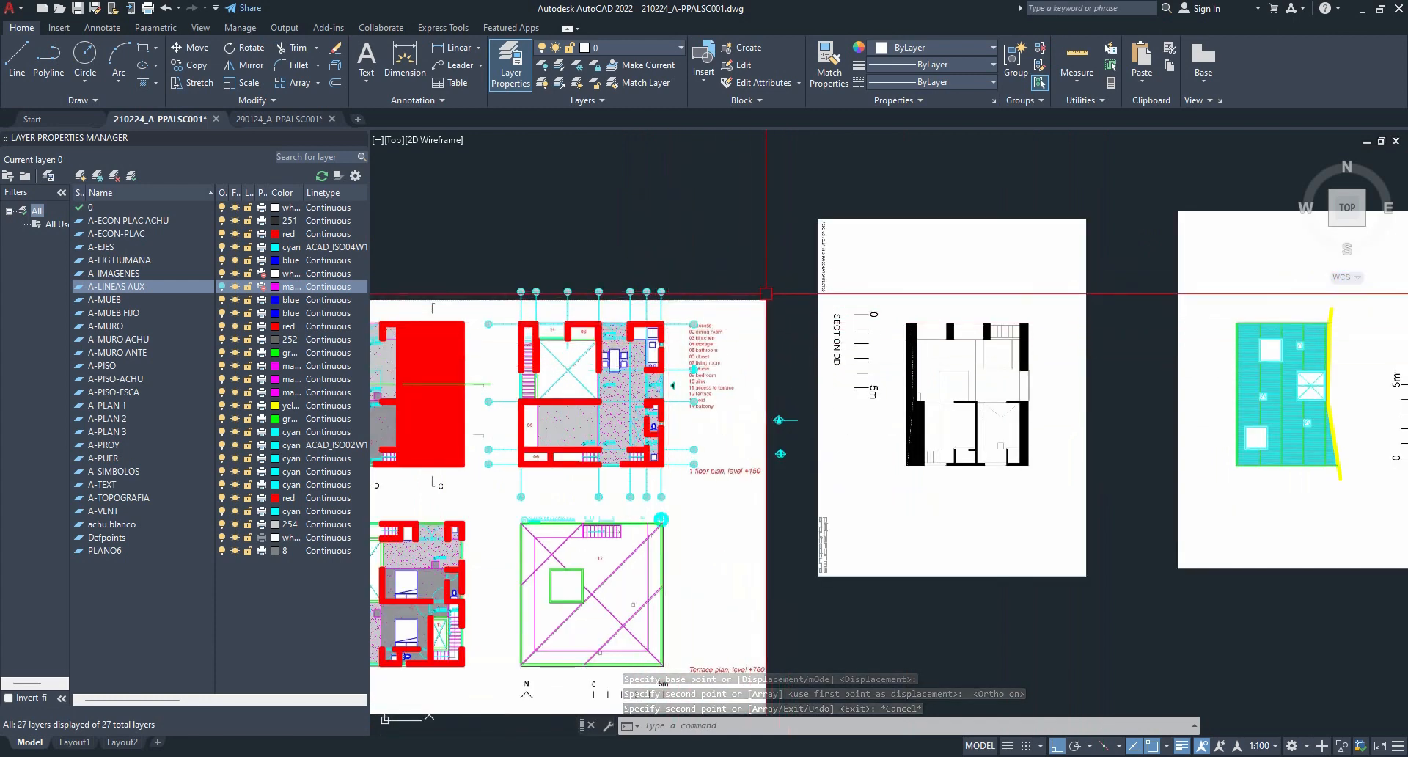
{"action": "type", "text": "xl"}
{"action": "key", "text": "Return"}
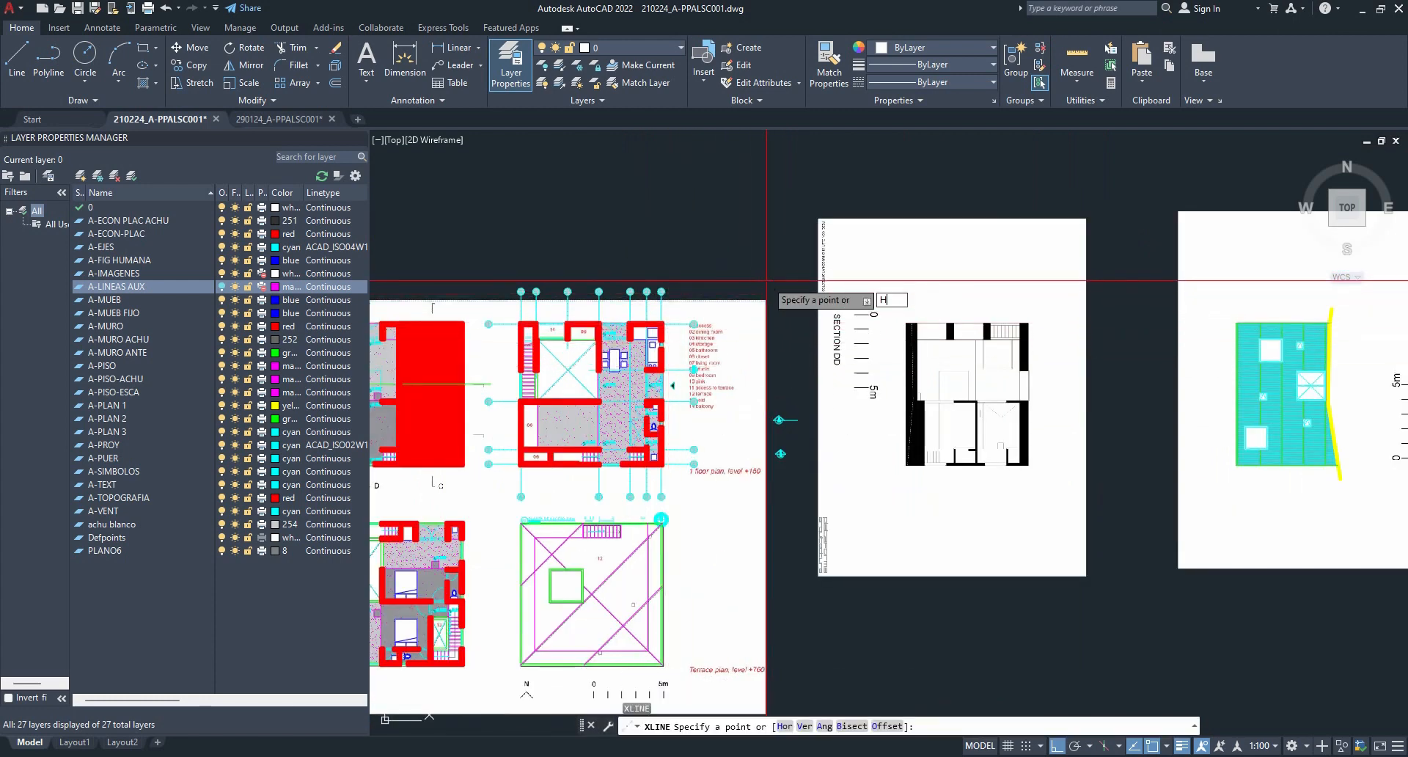
{"action": "type", "text": "H"}
{"action": "key", "text": "Return"}
{"action": "scroll", "coordinate": [676, 314], "scroll_direction": "up", "scroll_amount": 2}
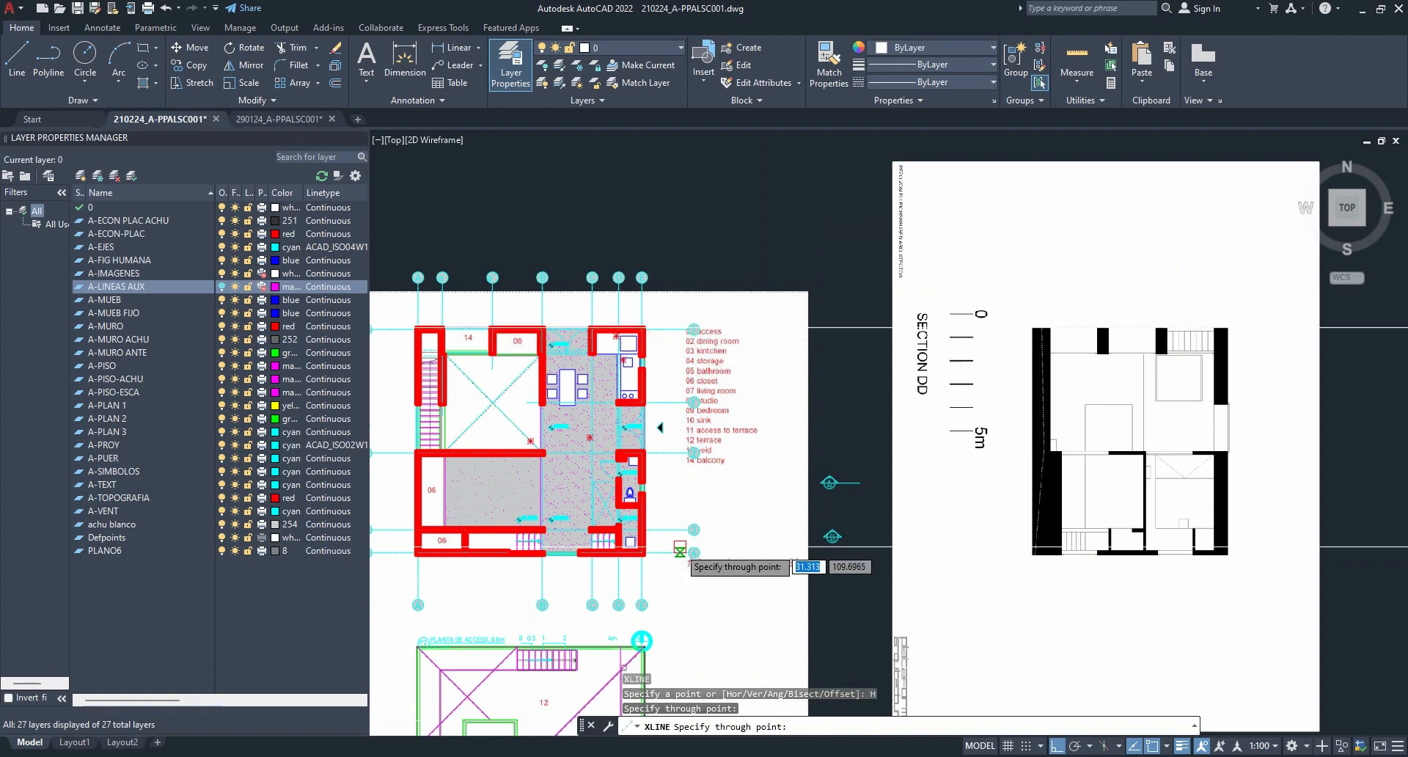
{"action": "left_click", "coordinate": [647, 555]}
{"action": "key", "text": "Escape"}
- Set the color of both horizontal construction lines to blue
{"action": "scroll", "coordinate": [818, 510], "scroll_direction": "down", "scroll_amount": 2}
{"action": "middle_click_drag", "start_coordinate": [1085, 512], "coordinate": [376, 453]}
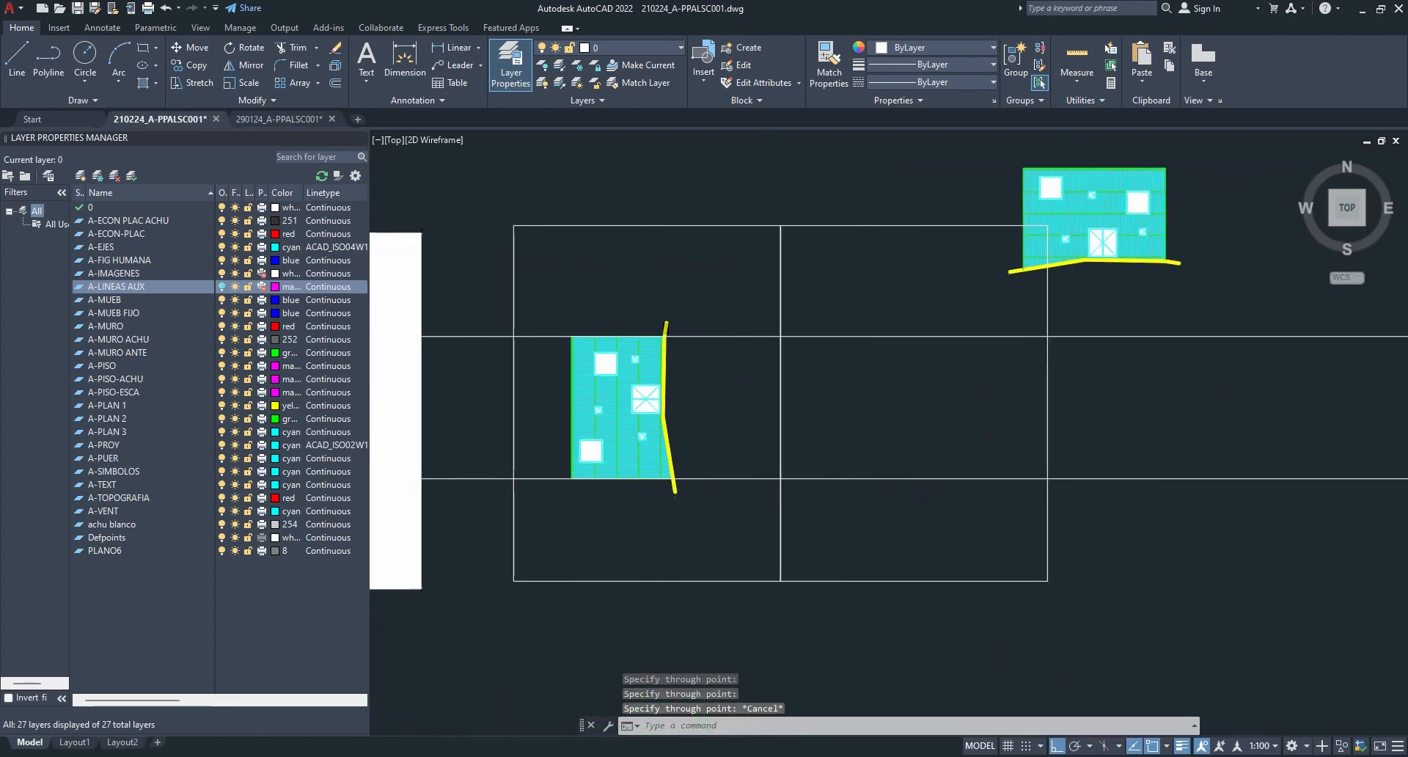
{"action": "left_click", "coordinate": [1219, 525]}
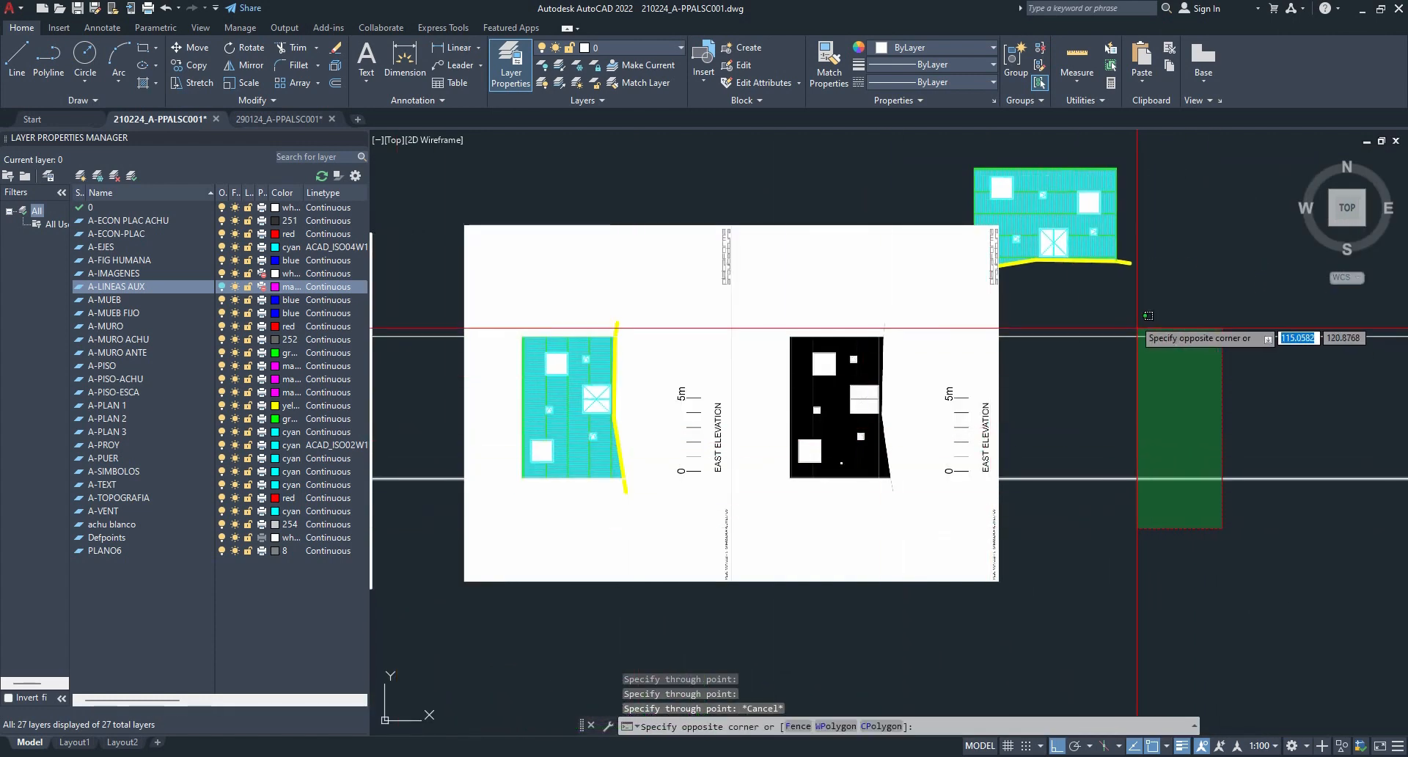
{"action": "left_click", "coordinate": [1138, 332]}
{"action": "left_click", "coordinate": [926, 48]}
{"action": "left_click", "coordinate": [926, 193]}
{"action": "key", "text": "Escape"}
- Check the upper and lower edges of the copied East Elevation image against the two construction lines
{"action": "scroll", "coordinate": [822, 364], "scroll_direction": "up", "scroll_amount": 6}
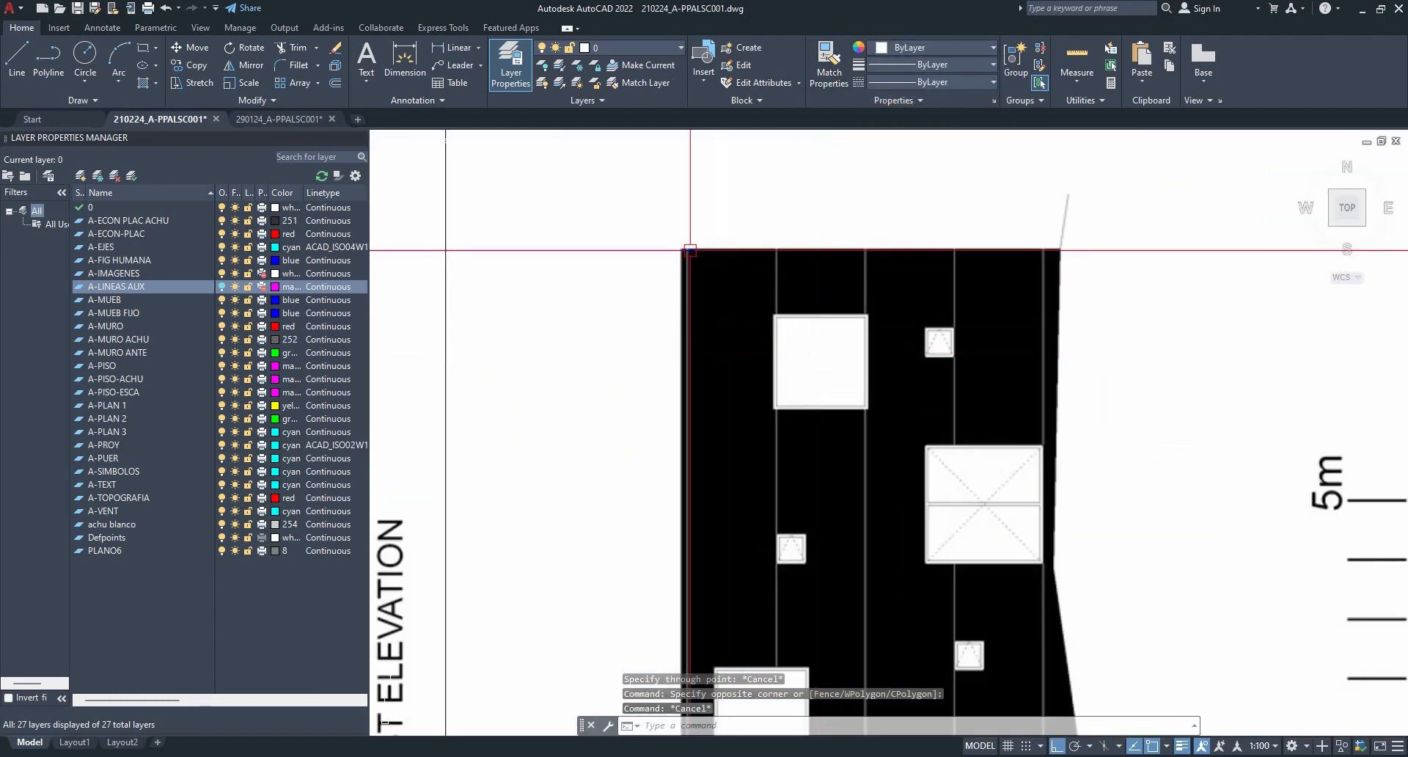
{"action": "scroll", "coordinate": [831, 238], "scroll_direction": "down", "scroll_amount": 4}
{"action": "scroll", "coordinate": [827, 478], "scroll_direction": "up", "scroll_amount": 4}
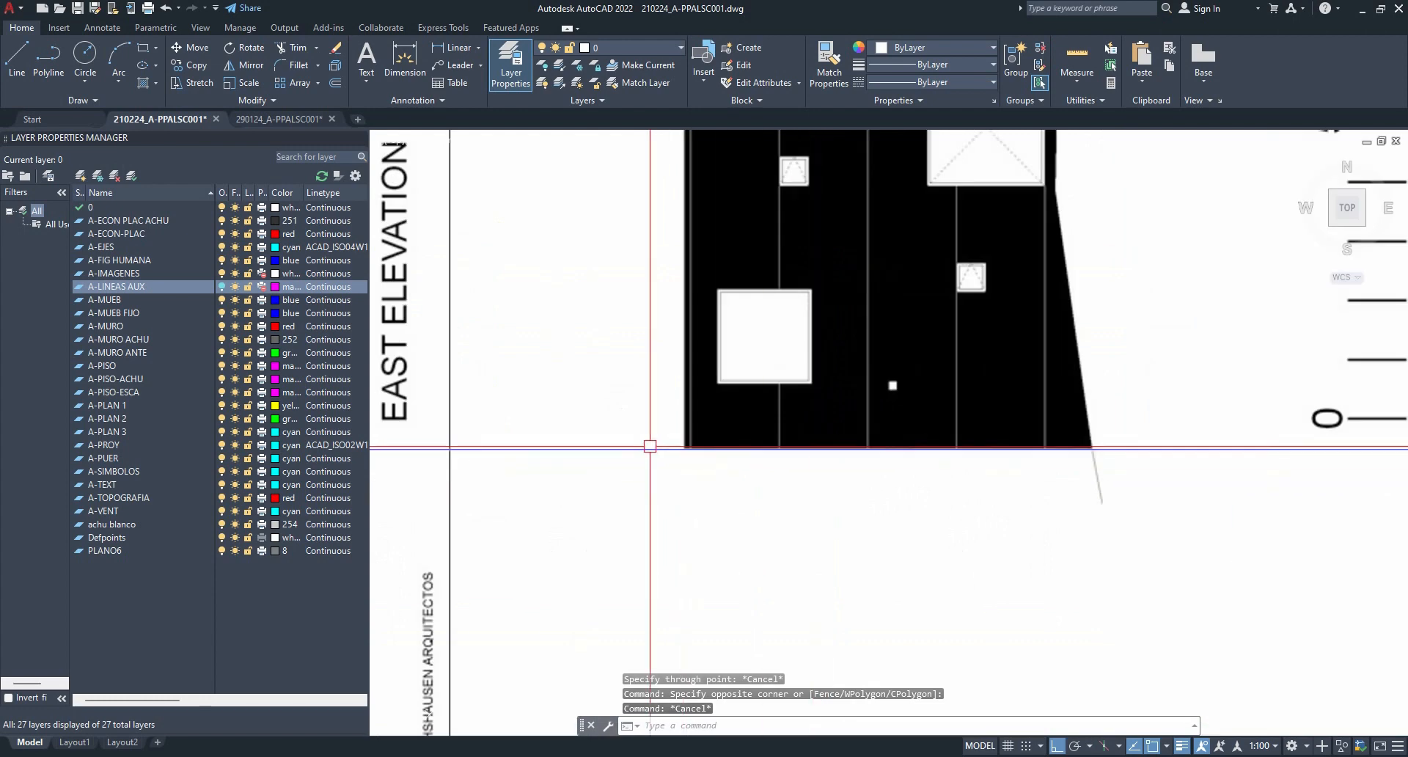
{"action": "scroll", "coordinate": [689, 462], "scroll_direction": "down", "scroll_amount": 6}
{"action": "scroll", "coordinate": [837, 547], "scroll_direction": "down", "scroll_amount": 5}
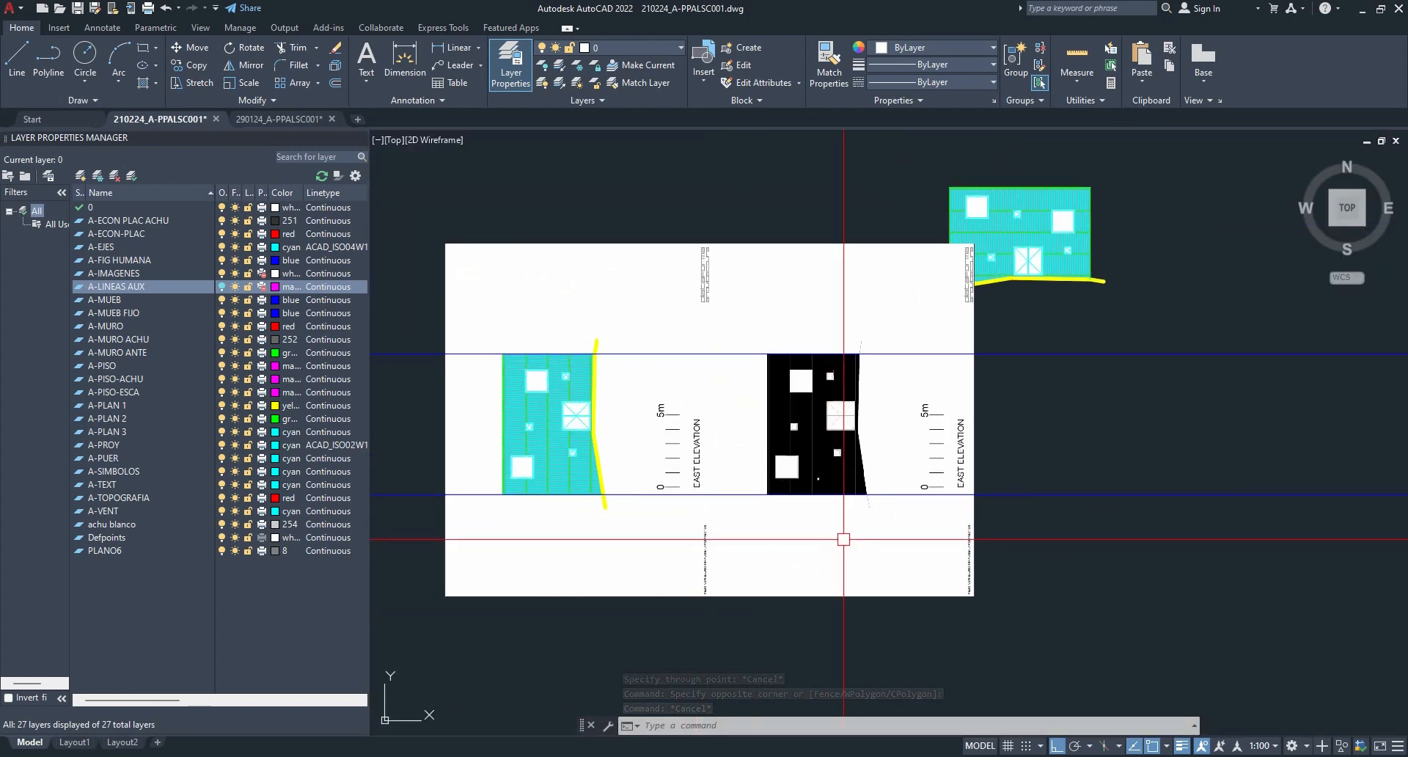
- Insert the F ESTE image from the IMÁGENES folder in File Explorer into the AutoCAD drawing, below the East Elevation references, at rotation 0
{"action": "middle_click_drag", "start_coordinate": [798, 556], "coordinate": [787, 415]}
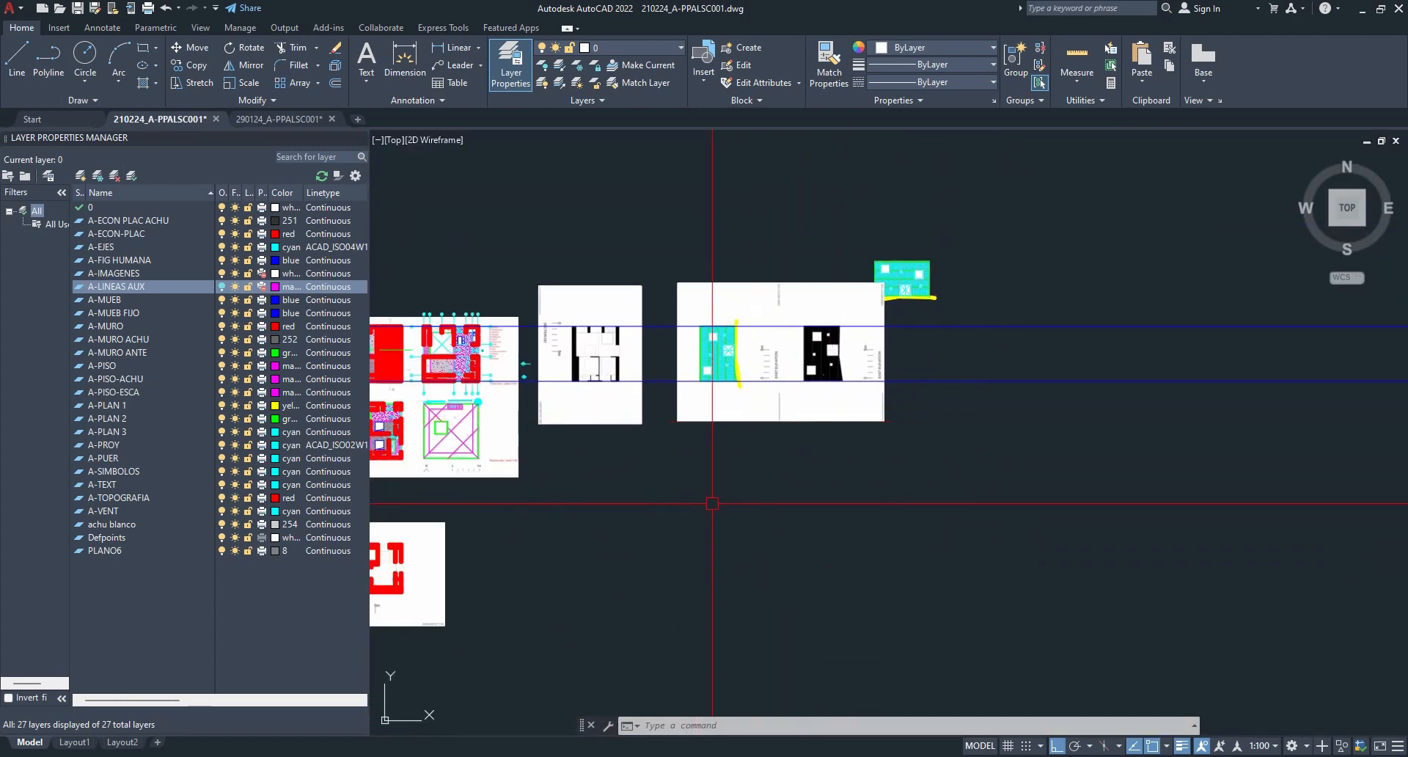
{"action": "left_click", "coordinate": [135, 755]}
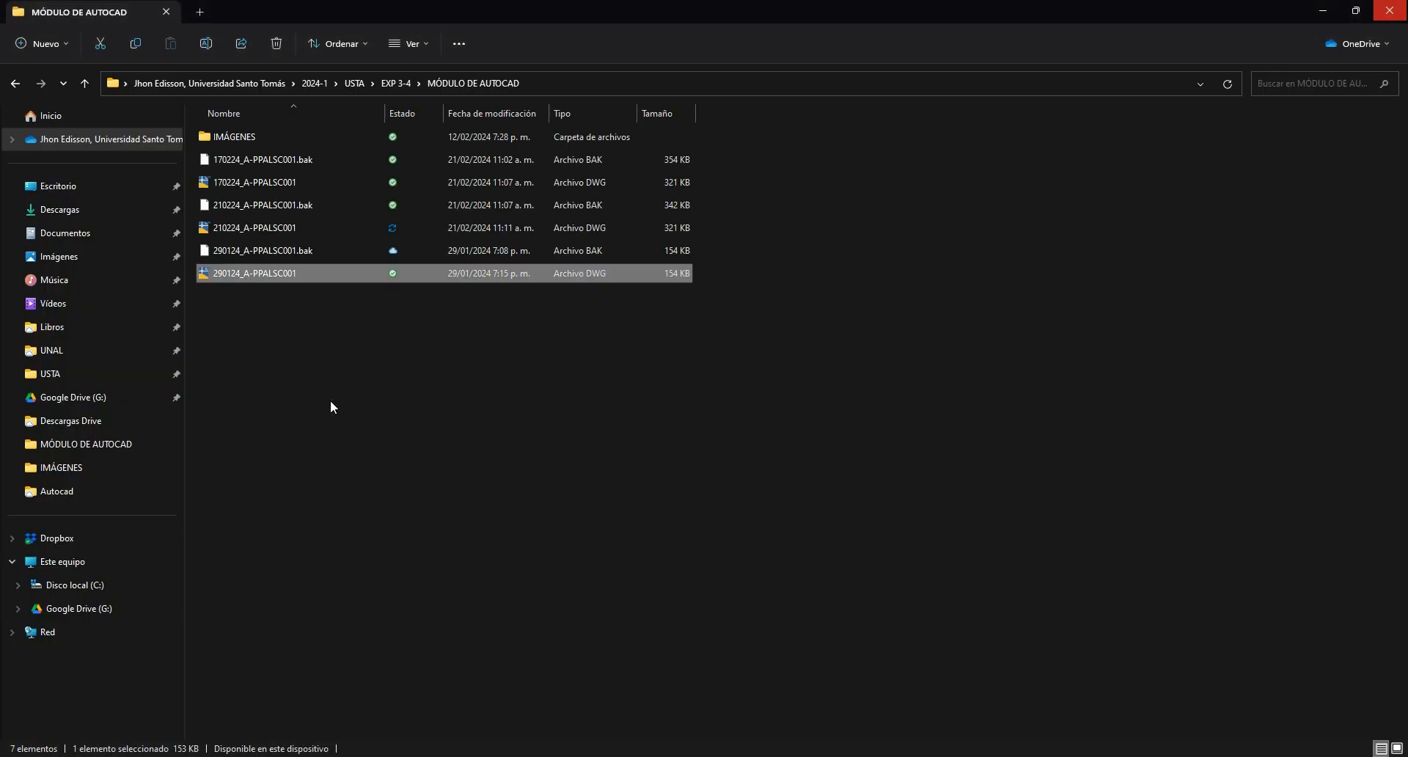
{"action": "double_click", "coordinate": [249, 143]}
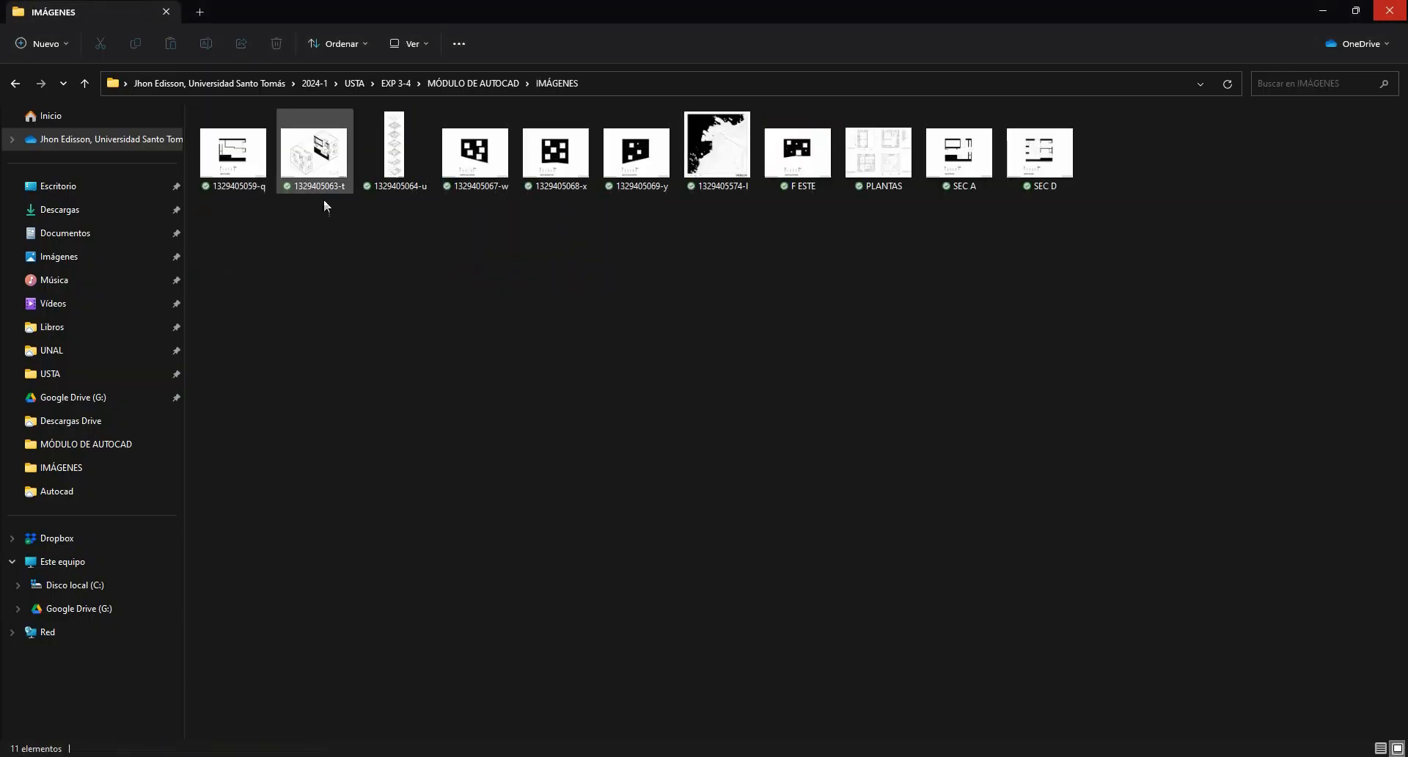
{"action": "left_click_drag", "start_coordinate": [807, 173], "coordinate": [176, 755]}
{"action": "left_click_drag", "start_coordinate": [175, 698], "coordinate": [175, 698]}
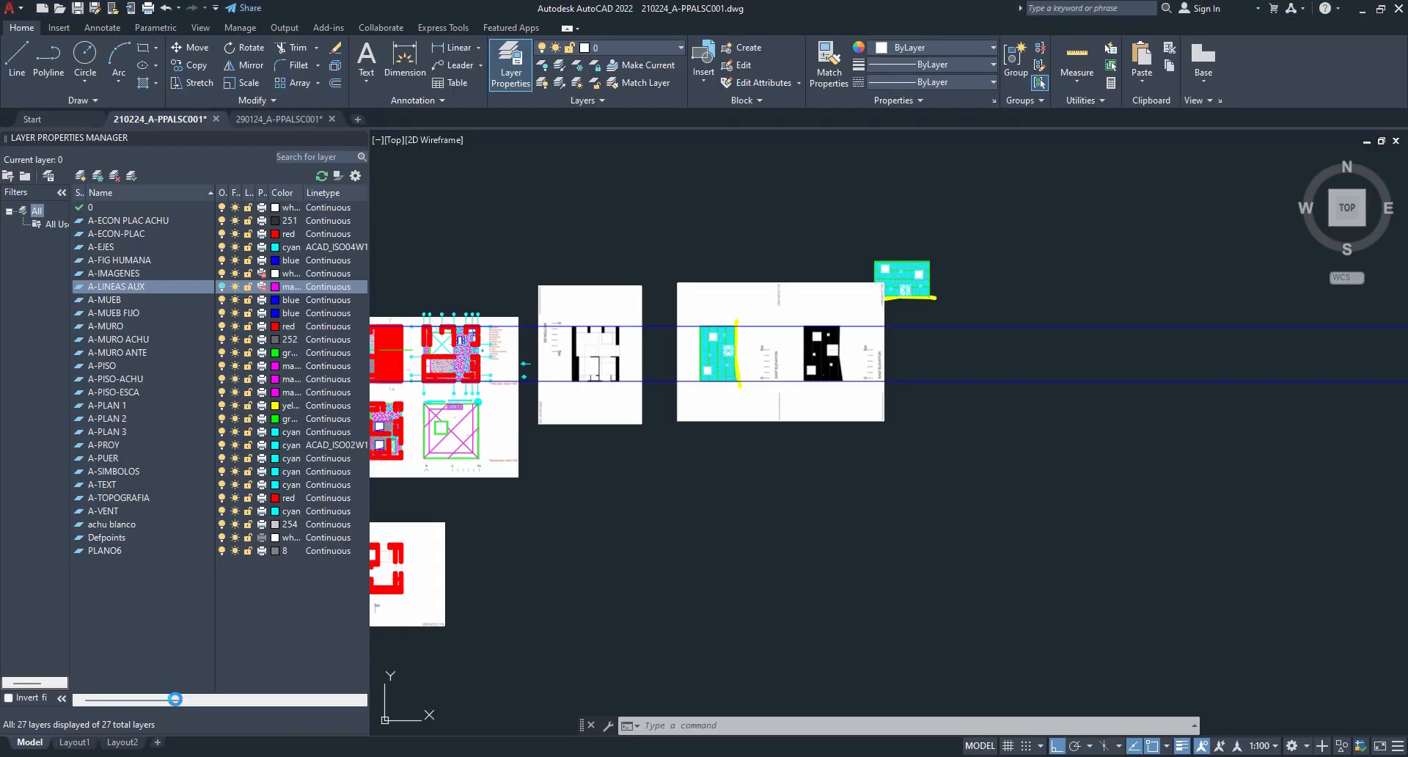
{"action": "left_click_drag", "start_coordinate": [878, 593], "coordinate": [970, 601]}
{"action": "key", "text": "Return"}
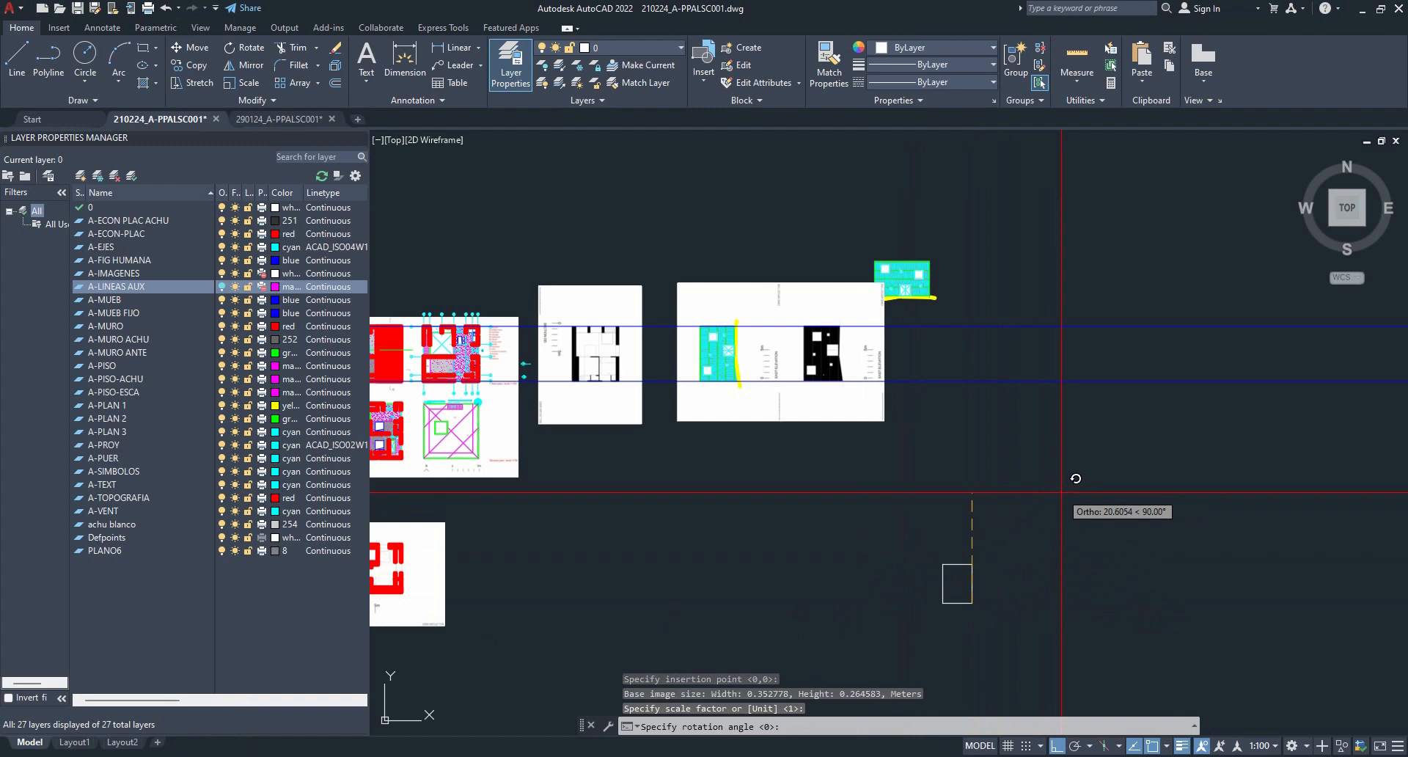
{"action": "key", "text": "Return"}
- Rotate the newly inserted F ESTE image 90° counterclockwise with Ortho on
{"action": "middle_click_drag", "start_coordinate": [1035, 575], "coordinate": [842, 458]}
{"action": "scroll", "coordinate": [842, 458], "scroll_direction": "up", "scroll_amount": 4}
{"action": "left_click", "coordinate": [836, 492]}
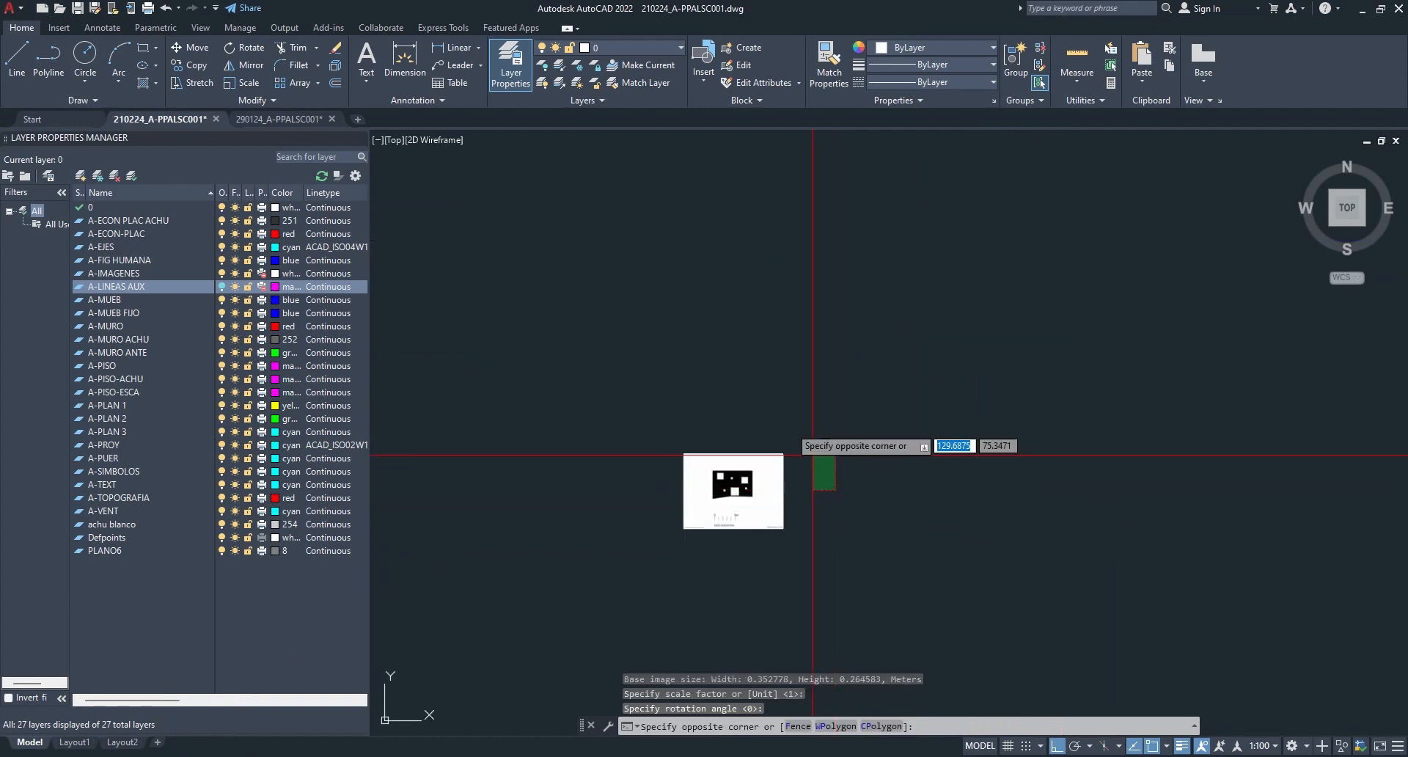
{"action": "left_click", "coordinate": [775, 406]}
{"action": "type", "text": "RO"}
{"action": "key", "text": "Return"}
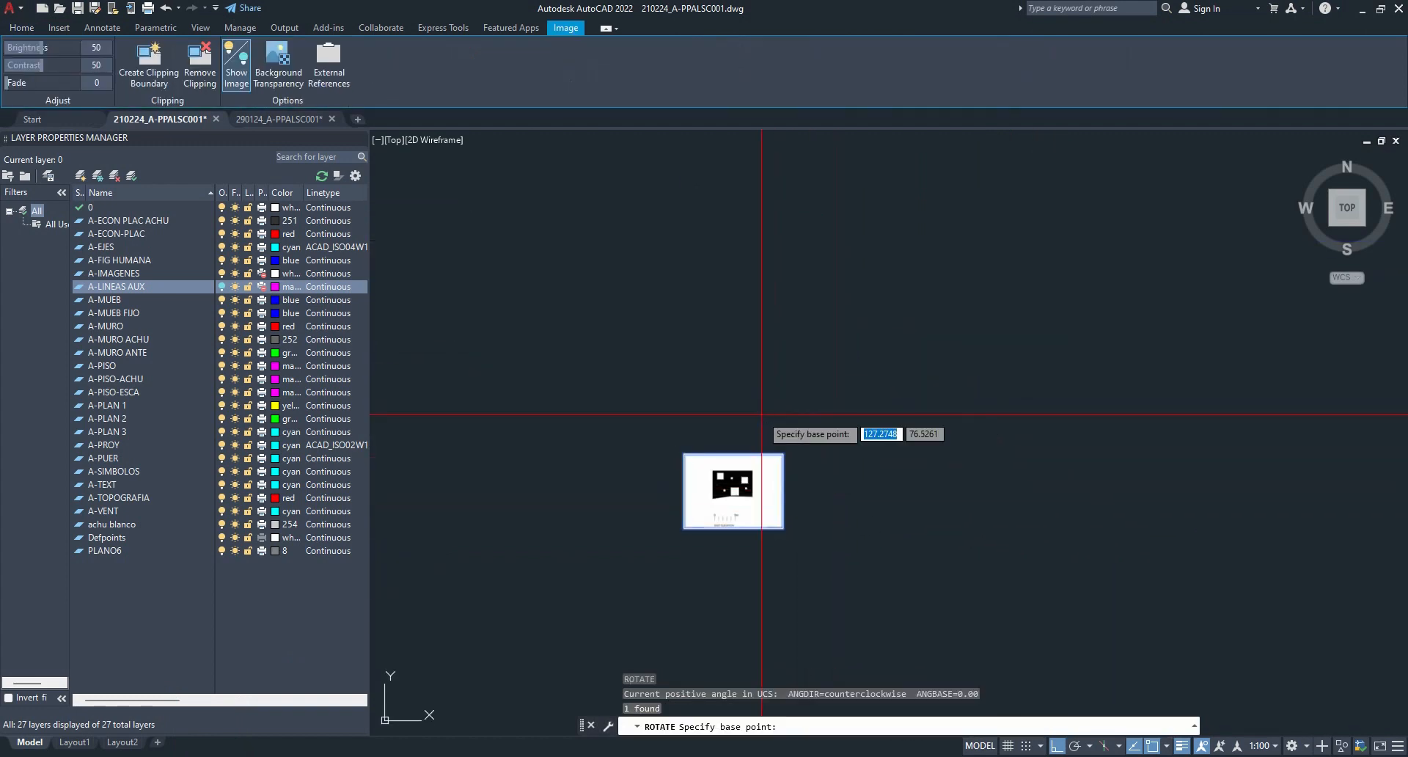
{"action": "left_click", "coordinate": [760, 415]}
{"action": "left_click", "coordinate": [796, 323]}
{"action": "scroll", "coordinate": [840, 454], "scroll_direction": "up", "scroll_amount": 4}
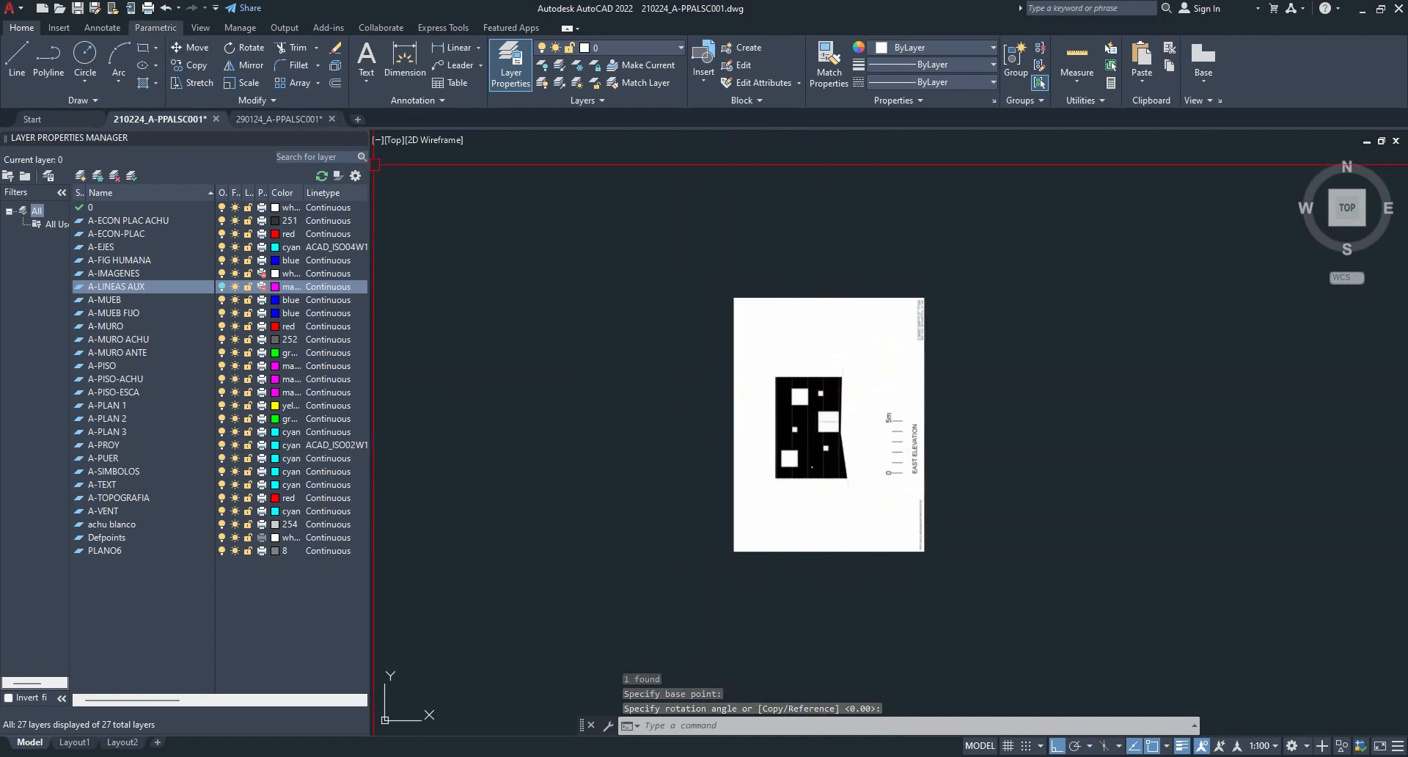
{"action": "left_click", "coordinate": [102, 27]}
{"action": "left_click", "coordinate": [59, 27]}
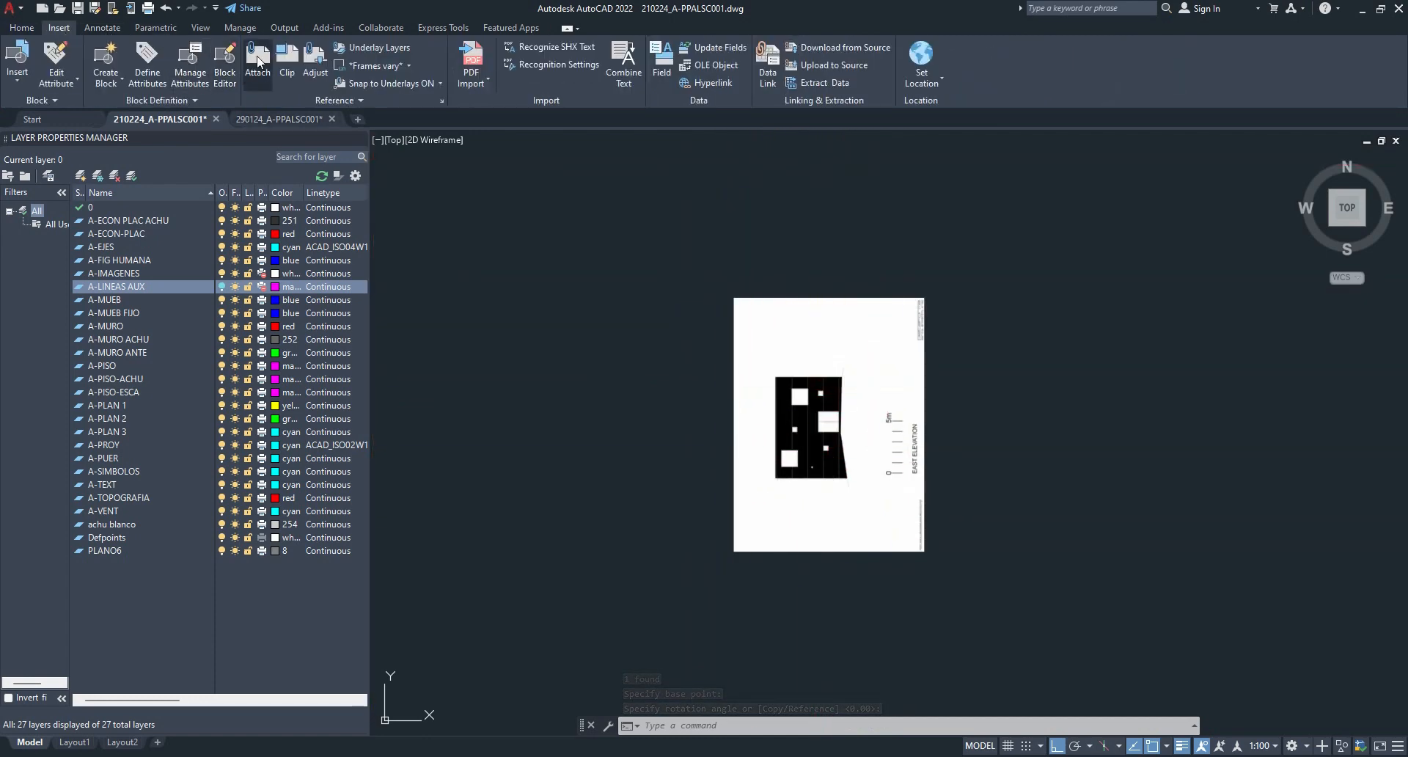
{"action": "left_click", "coordinate": [258, 59]}
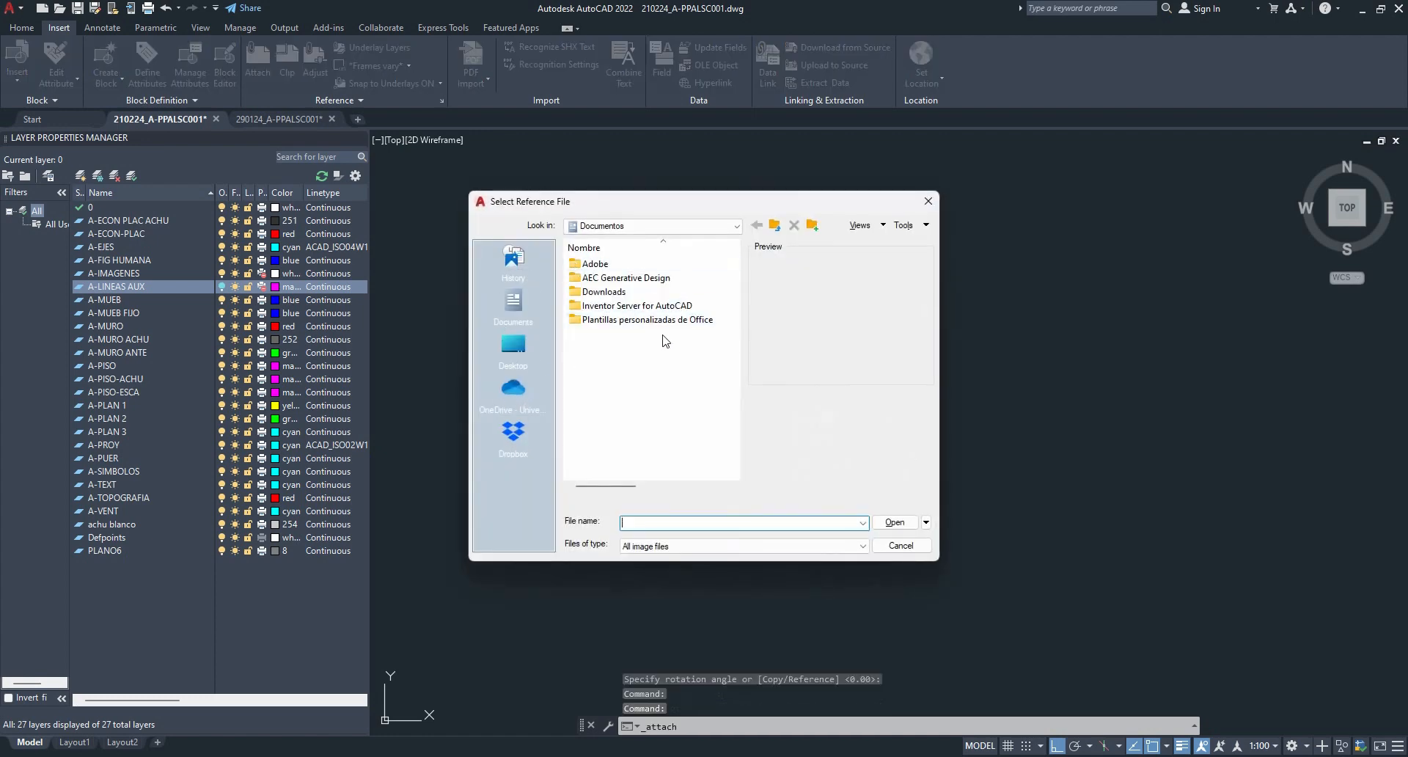
{"action": "key", "text": "Escape"}
{"action": "scroll", "coordinate": [675, 365], "scroll_direction": "down", "scroll_amount": 4}
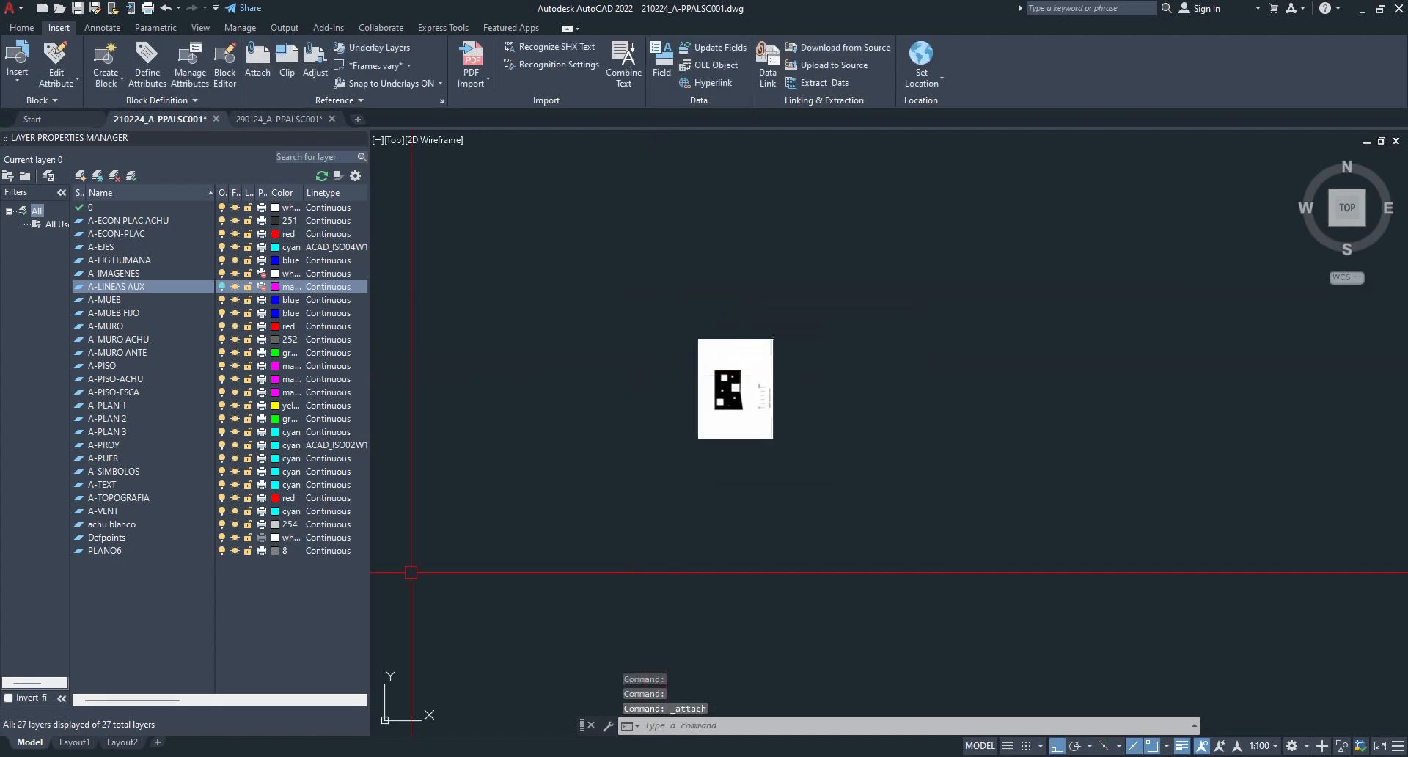
- Open F ESTE from the IMÁGENES folder in Paint, then select and copy the whole picture
{"action": "left_click", "coordinate": [154, 697]}
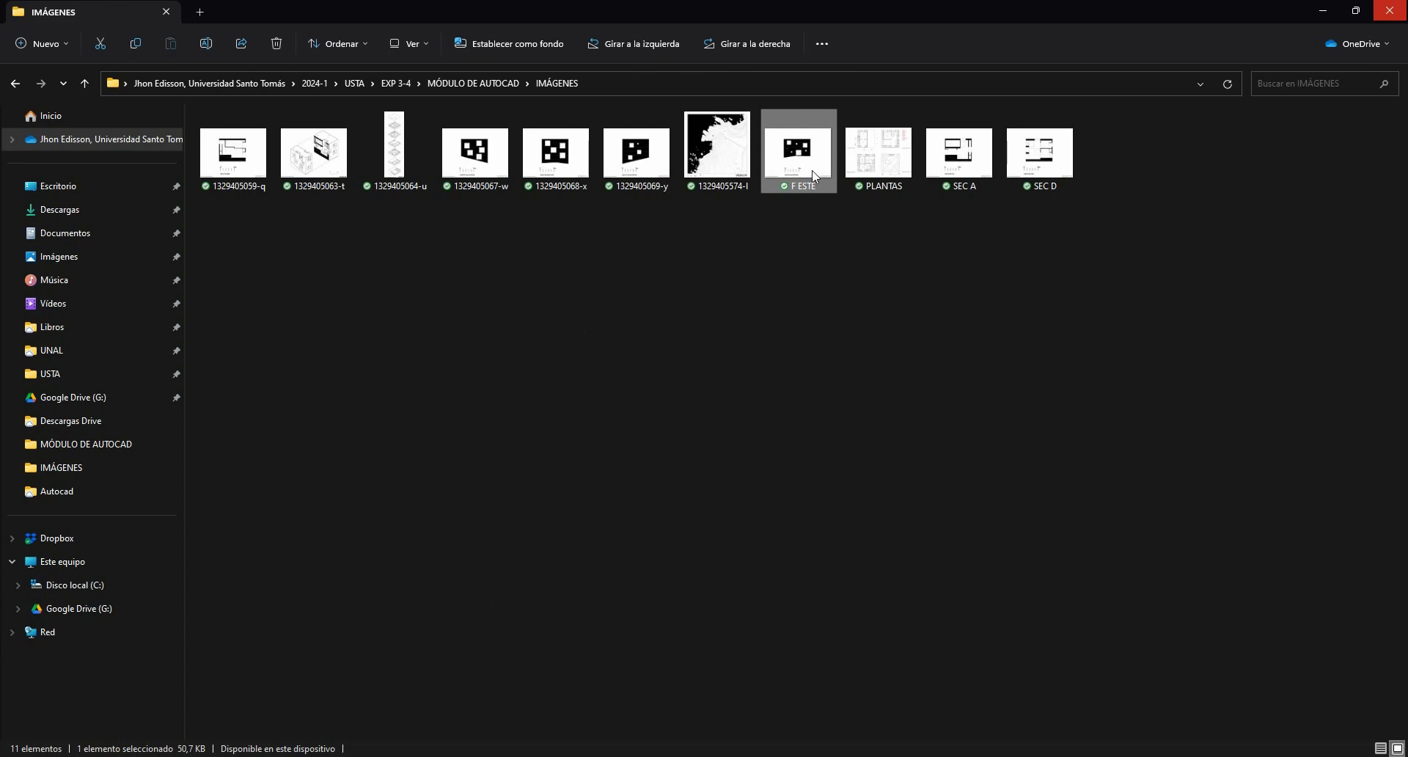
{"action": "right_click", "coordinate": [783, 164]}
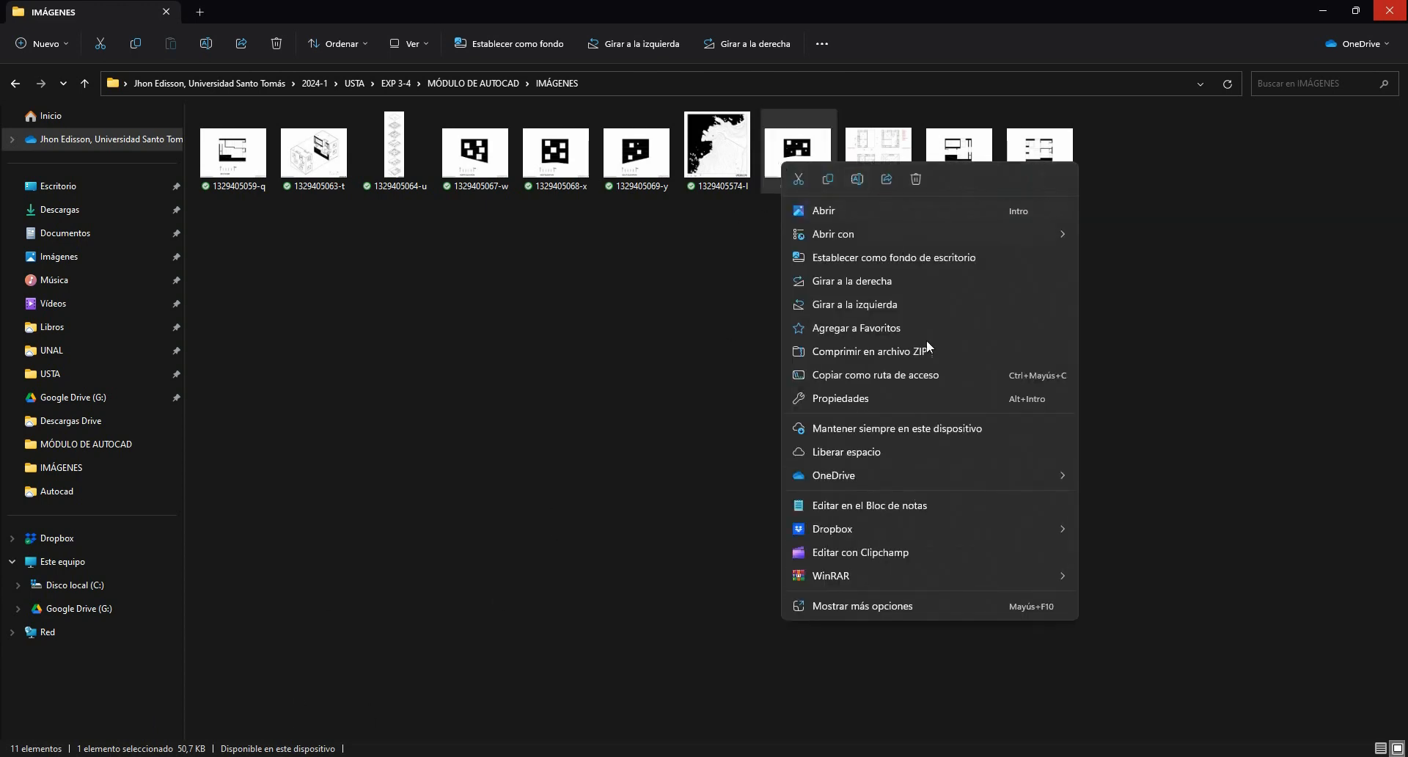
{"action": "mouse_move", "coordinate": [1015, 232]}
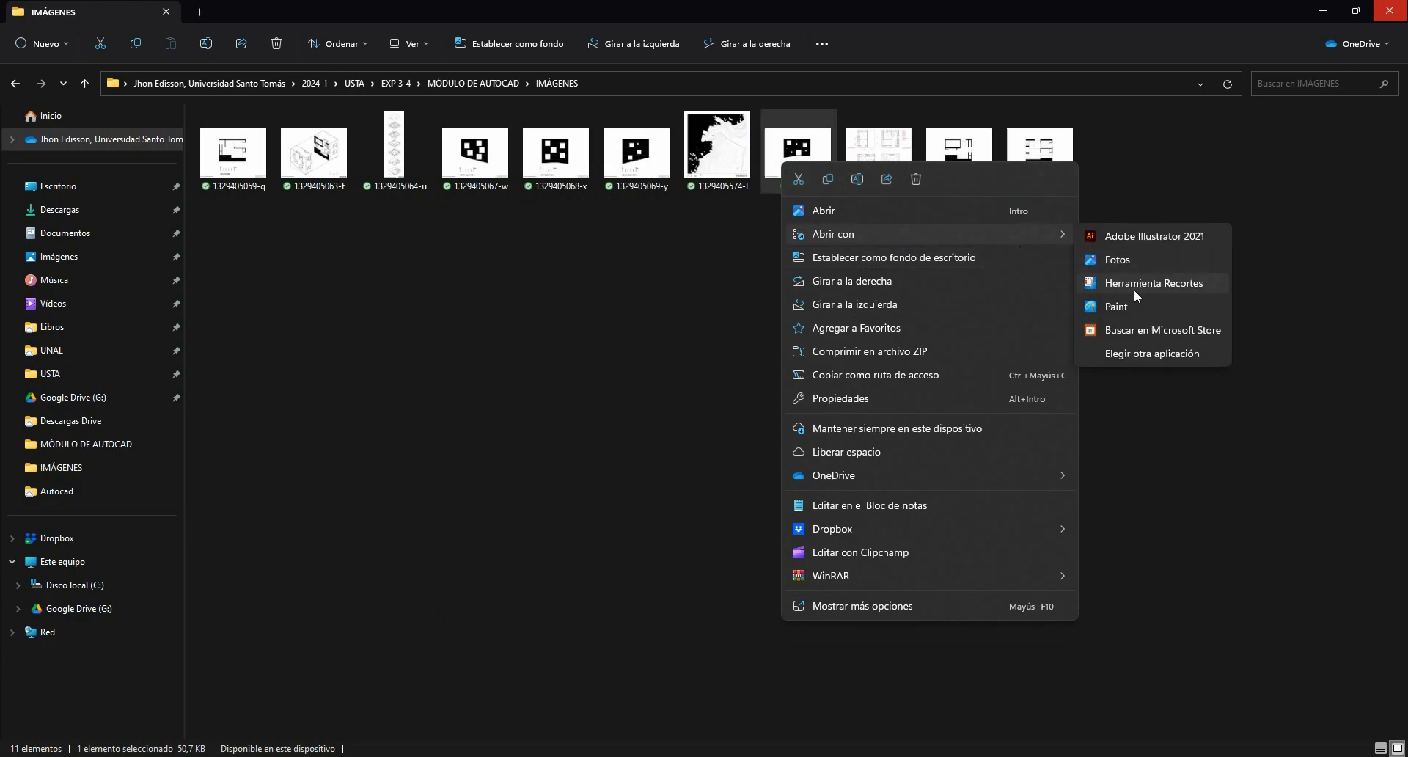
{"action": "left_click", "coordinate": [1136, 307]}
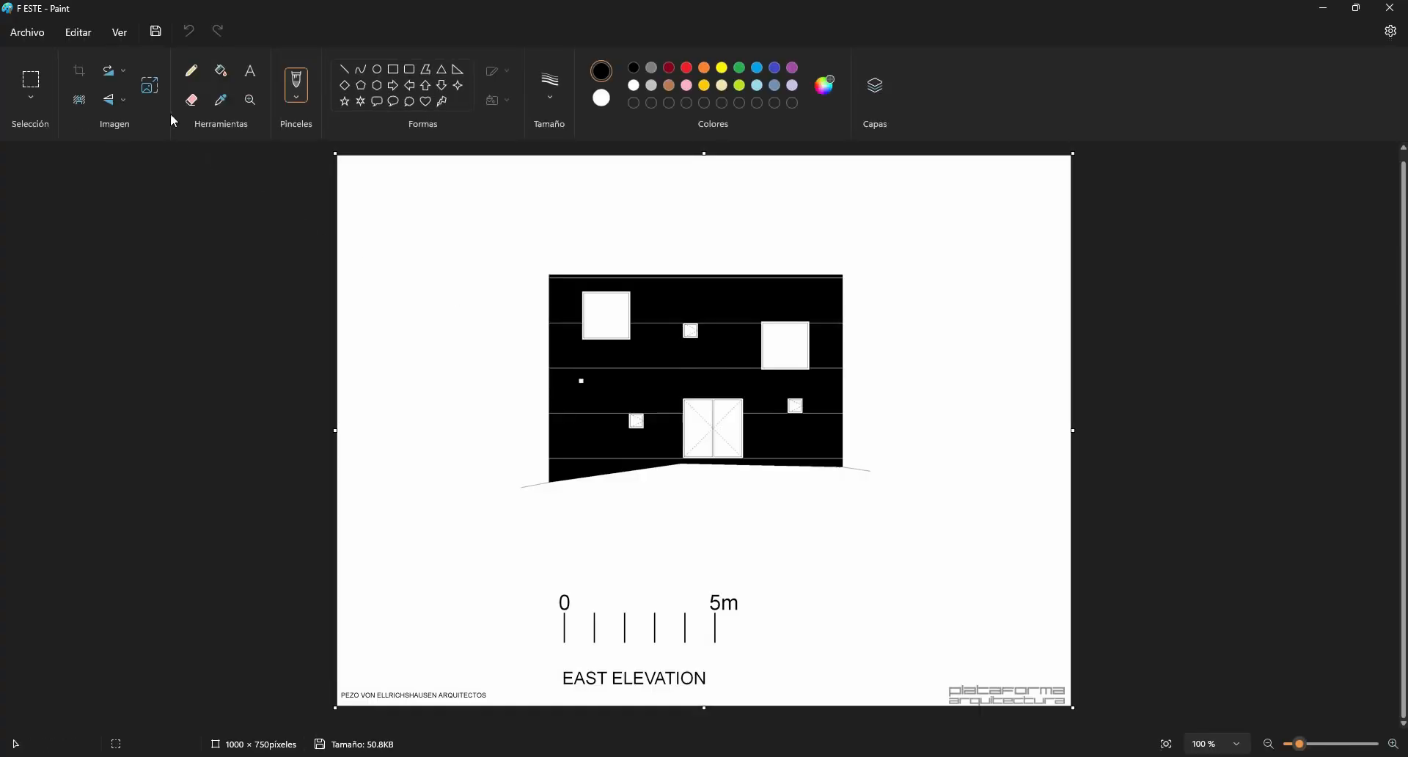
{"action": "left_click", "coordinate": [30, 97]}
{"action": "left_click", "coordinate": [77, 174]}
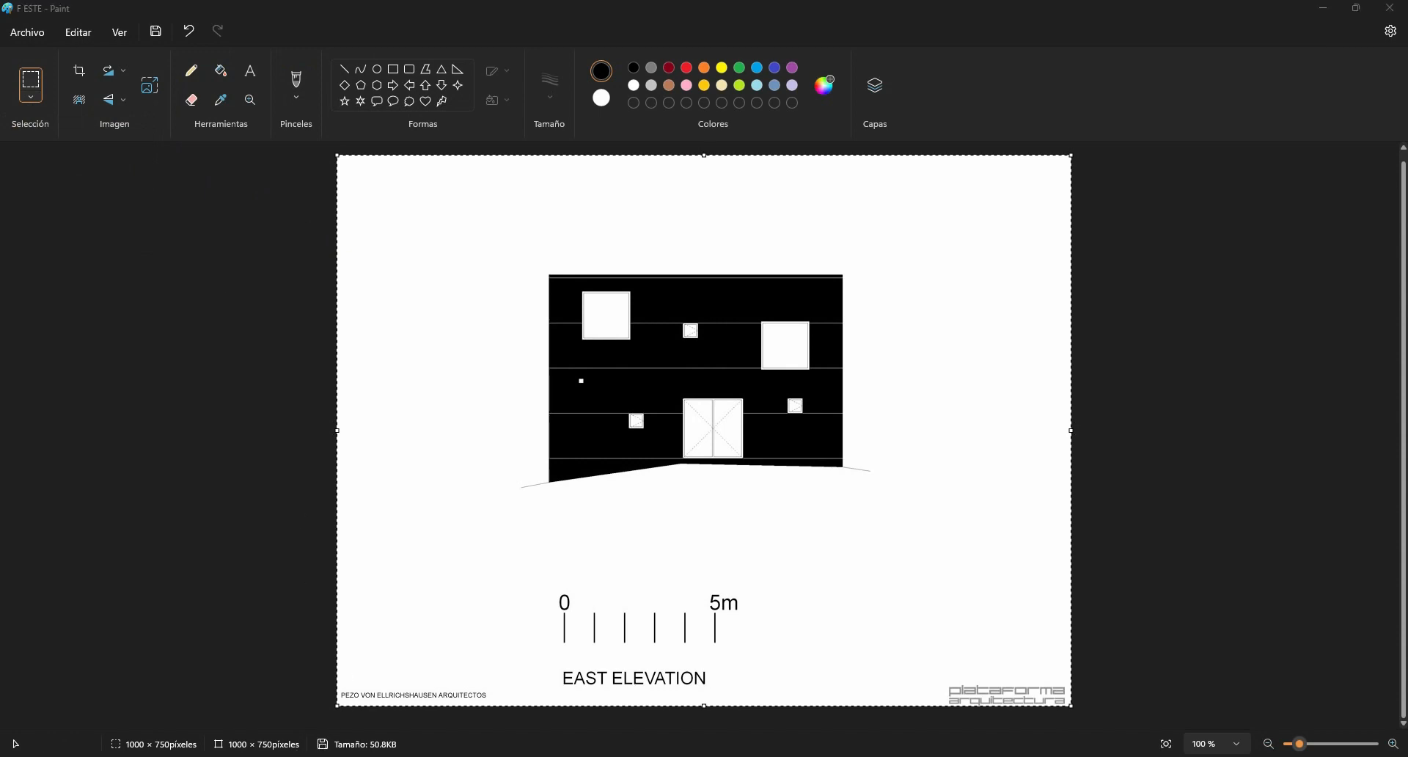
- Switch back to AutoCAD and paste the copied East Elevation picture into the empty space above the plans
{"action": "mouse_move", "coordinate": [217, 755]}
{"action": "left_click", "coordinate": [138, 707]}
{"action": "scroll", "coordinate": [548, 443], "scroll_direction": "down", "scroll_amount": 5}
{"action": "scroll", "coordinate": [635, 466], "scroll_direction": "up", "scroll_amount": 1}
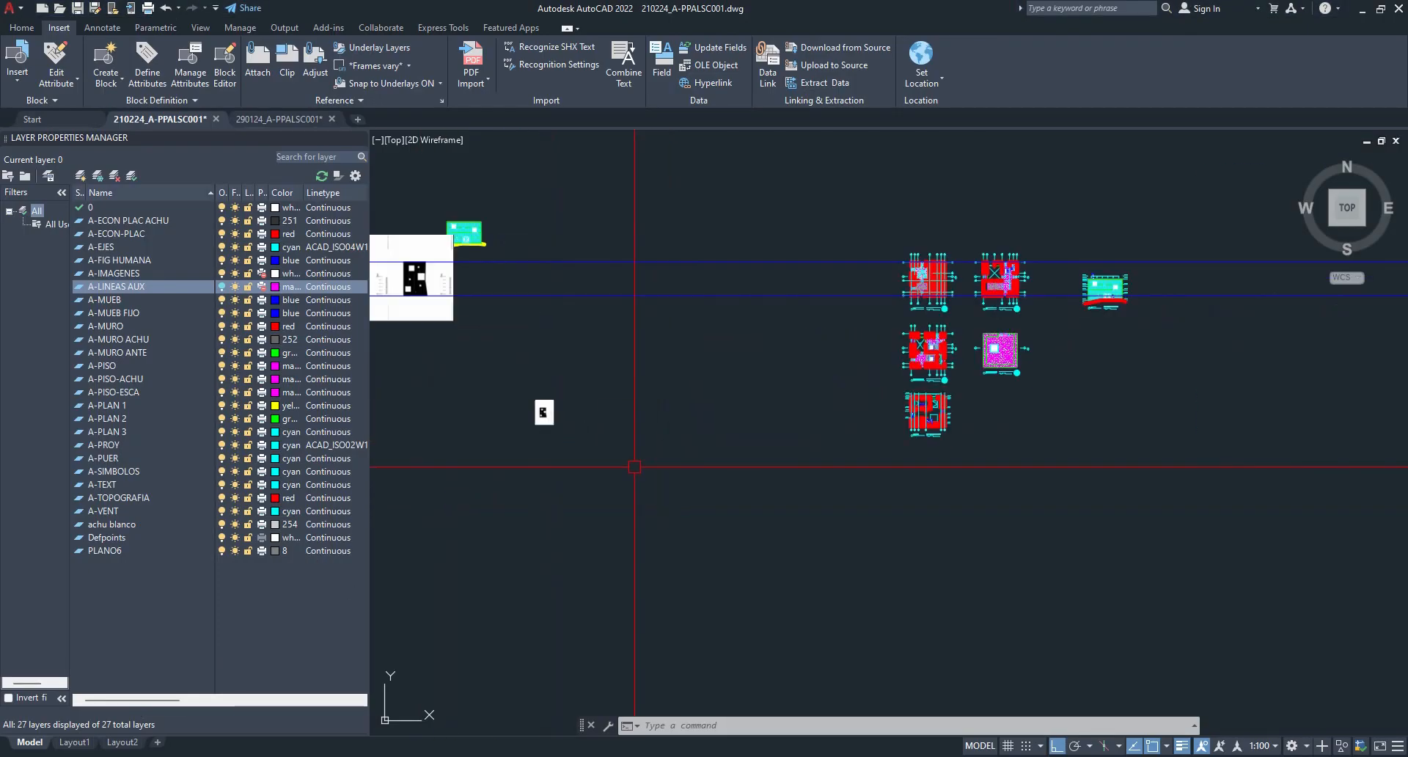
{"action": "key", "text": "ctrl+v"}
{"action": "scroll", "coordinate": [766, 525], "scroll_direction": "down", "scroll_amount": 5}
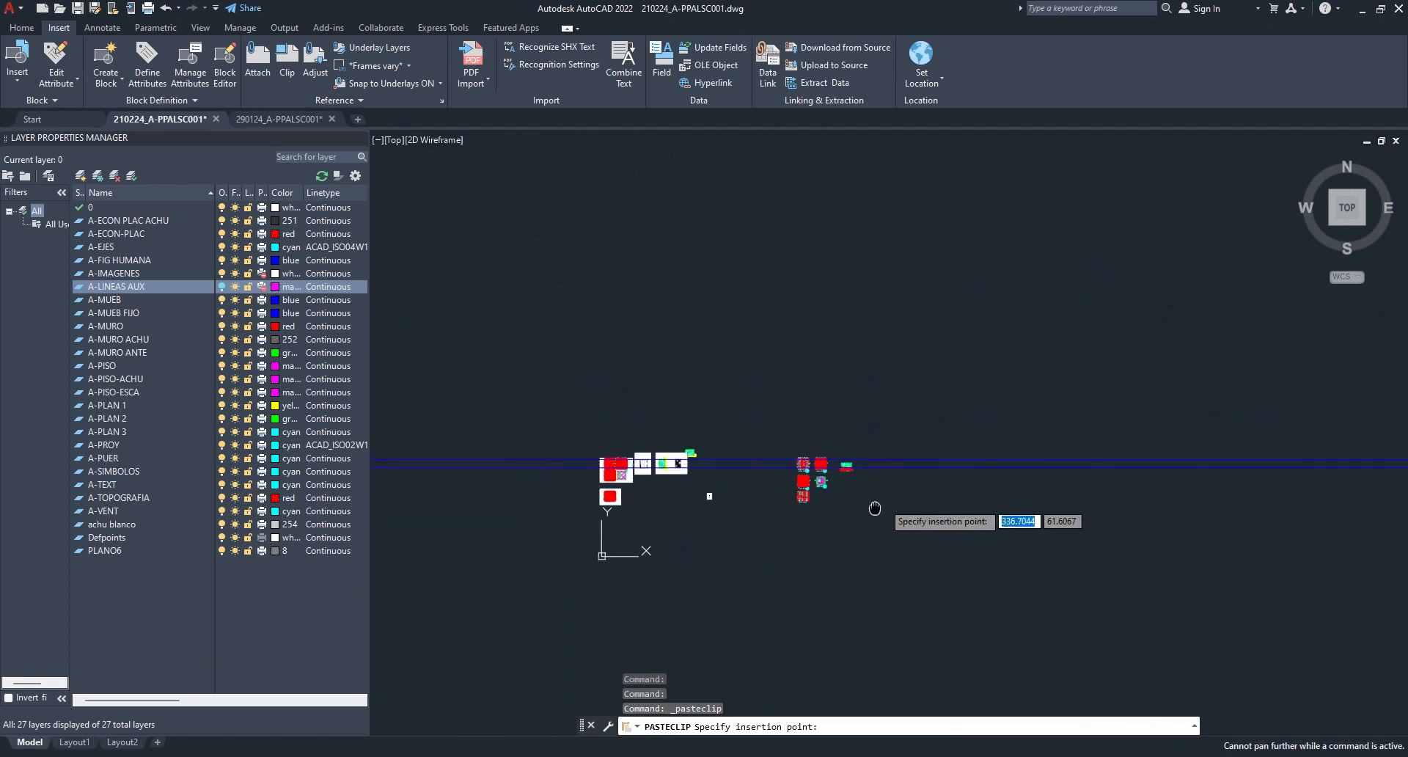
{"action": "left_click", "coordinate": [807, 204]}
{"action": "middle_click_drag", "start_coordinate": [834, 362], "coordinate": [667, 438]}
{"action": "scroll", "coordinate": [776, 435], "scroll_direction": "up", "scroll_amount": 2}
- Turn Ortho off and try to rotate the pasted East Elevation picture about a point near its lower right corner
{"action": "left_click", "coordinate": [877, 487]}
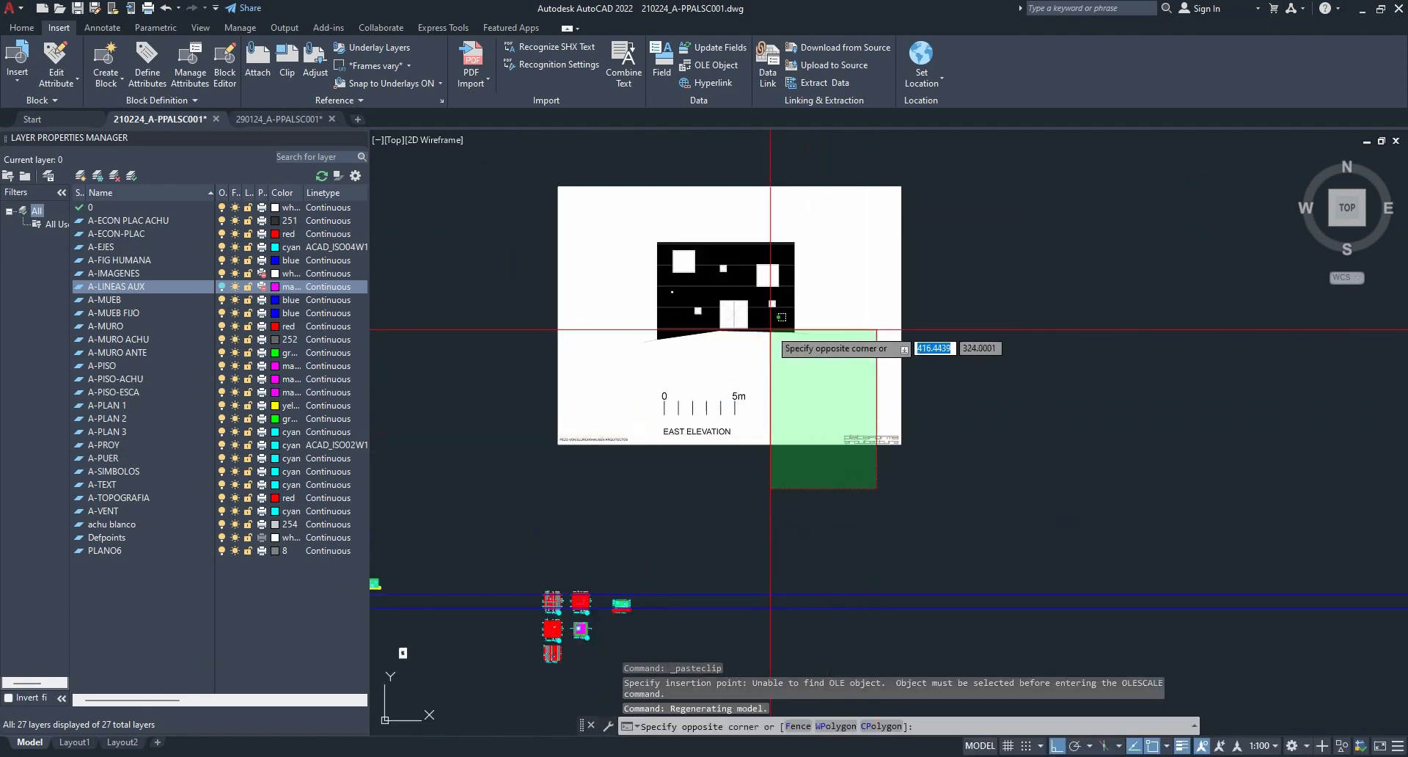
{"action": "left_click", "coordinate": [770, 329]}
{"action": "key", "text": "F8"}
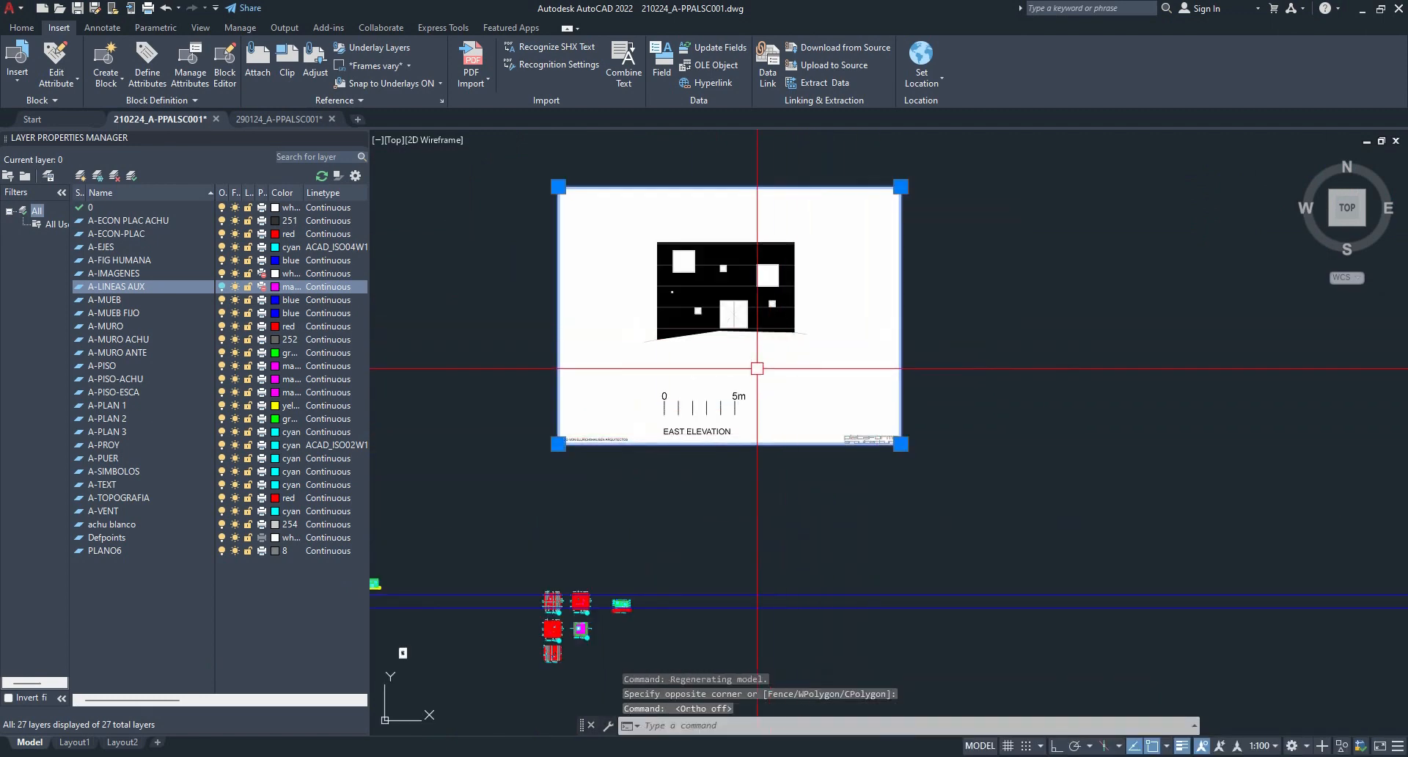
{"action": "type", "text": "op"}
{"action": "key", "text": "Return"}
{"action": "key", "text": "Escape"}
{"action": "left_click", "coordinate": [916, 391]}
{"action": "left_click", "coordinate": [879, 356]}
{"action": "type", "text": "RO"}
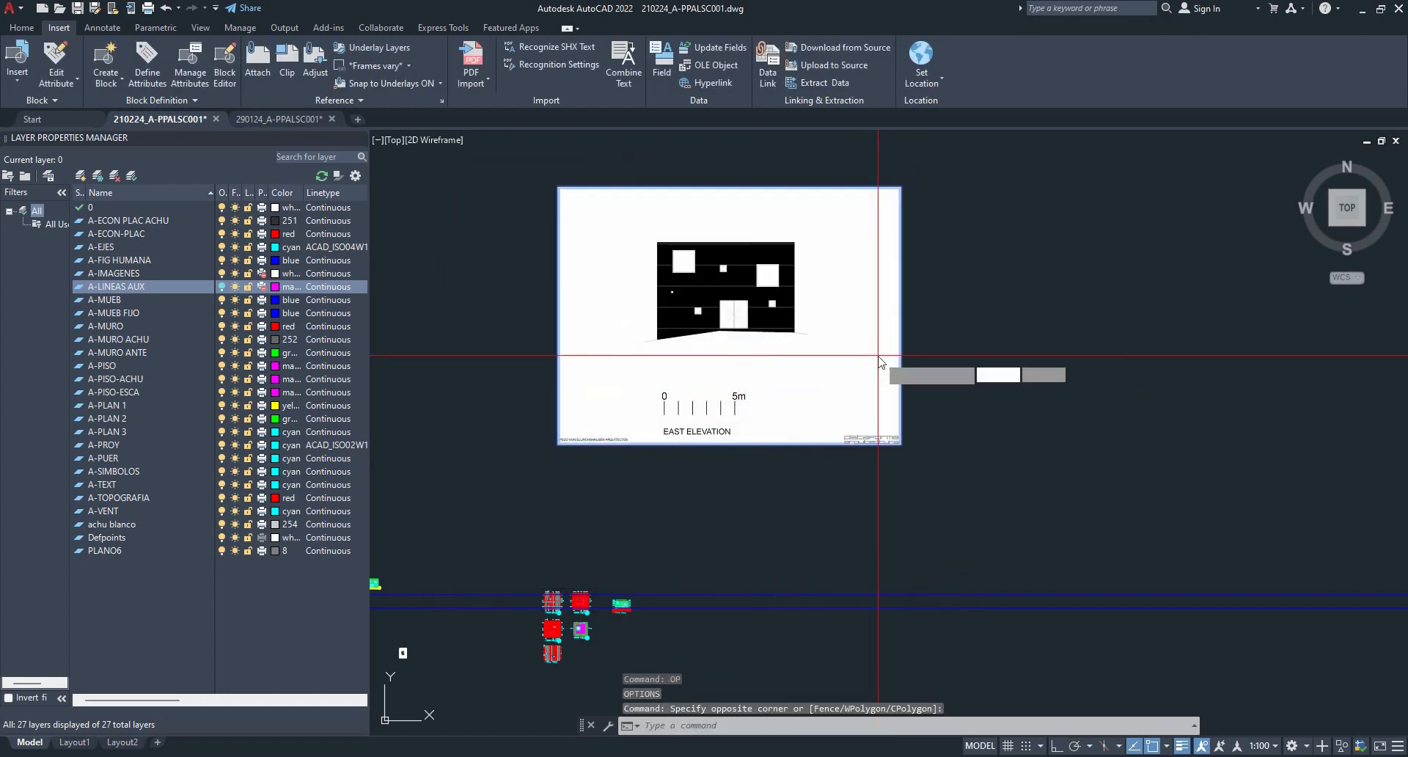
{"action": "key", "text": "Return"}
{"action": "left_click", "coordinate": [878, 356]}
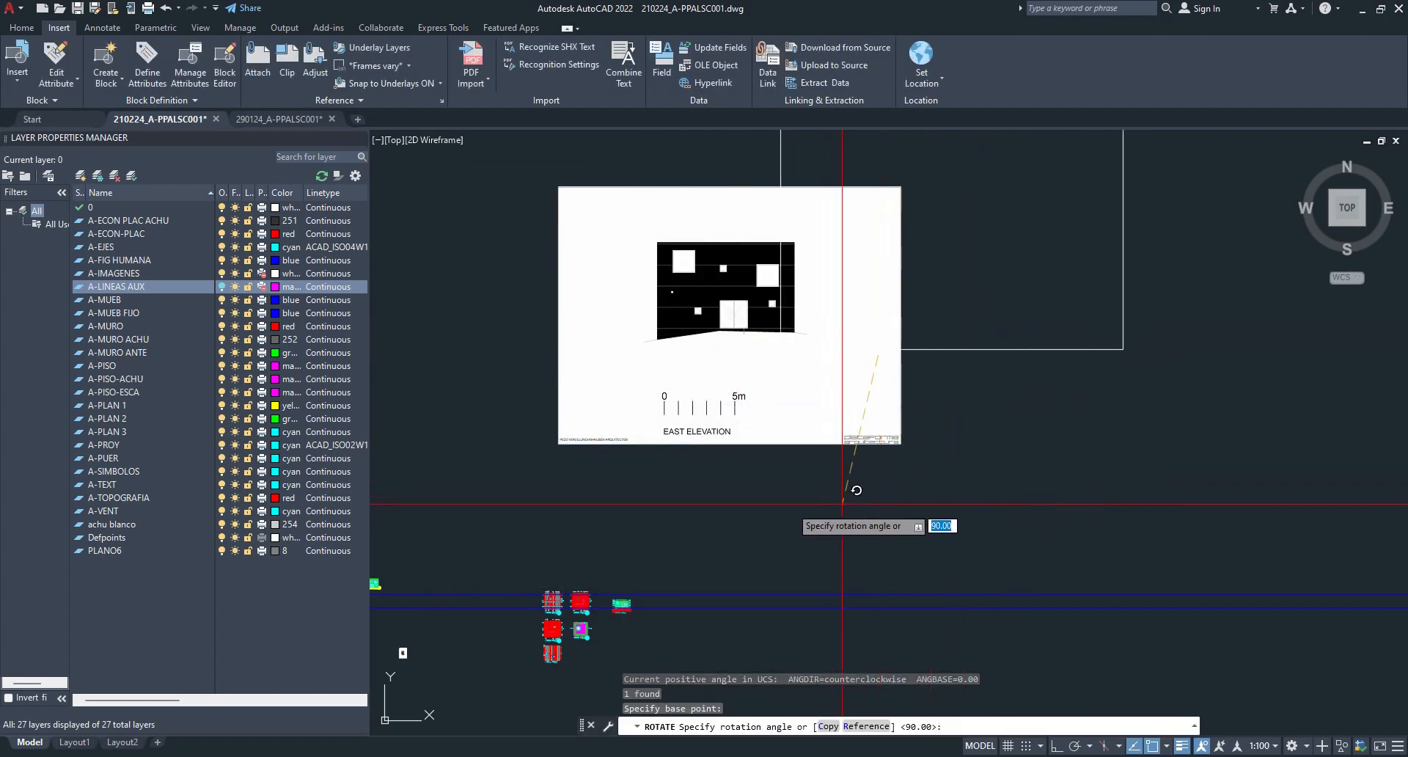
{"action": "left_click", "coordinate": [709, 481]}
- Try again to rotate the pasted East Elevation picture, using a base point outside its lower left corner
{"action": "left_click", "coordinate": [989, 501]}
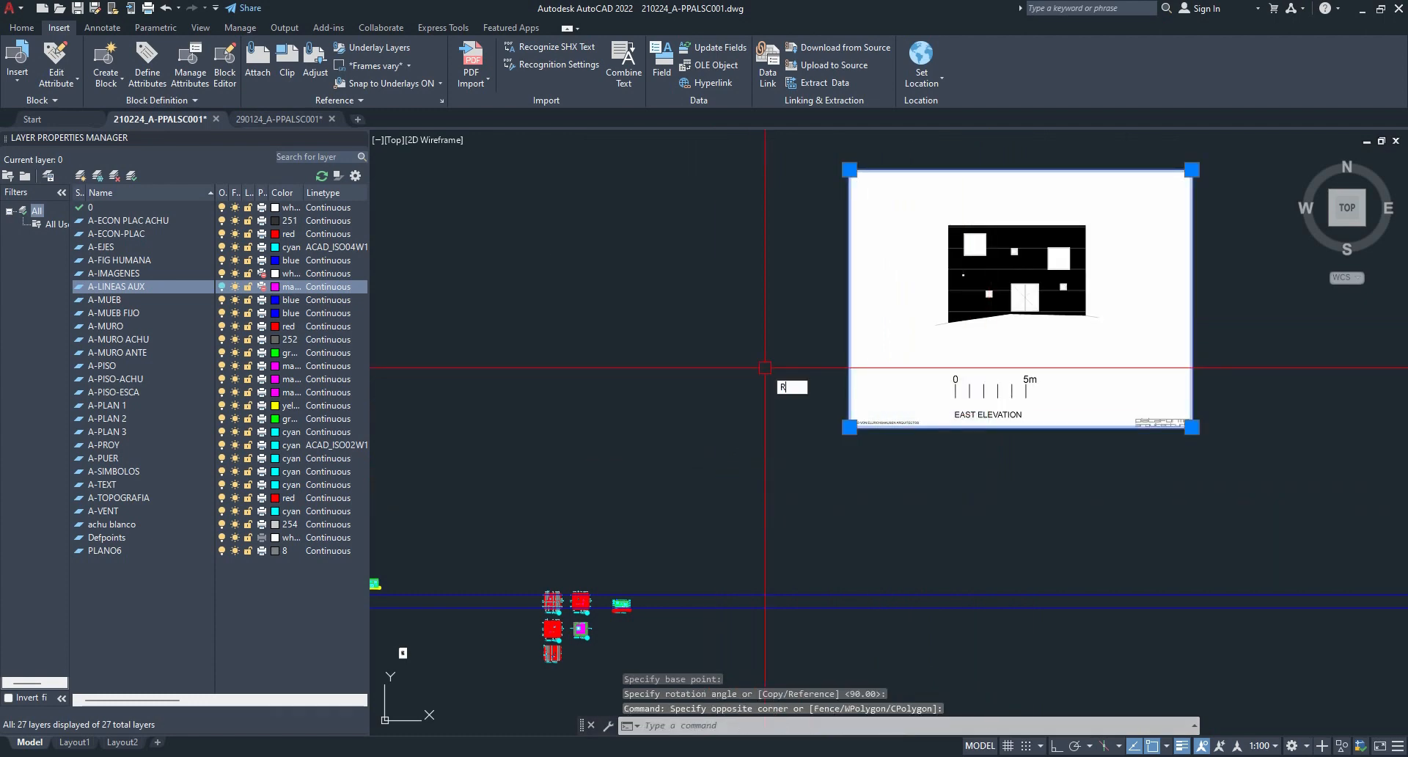
{"action": "type", "text": "o"}
{"action": "key", "text": "Return"}
{"action": "left_click", "coordinate": [802, 368]}
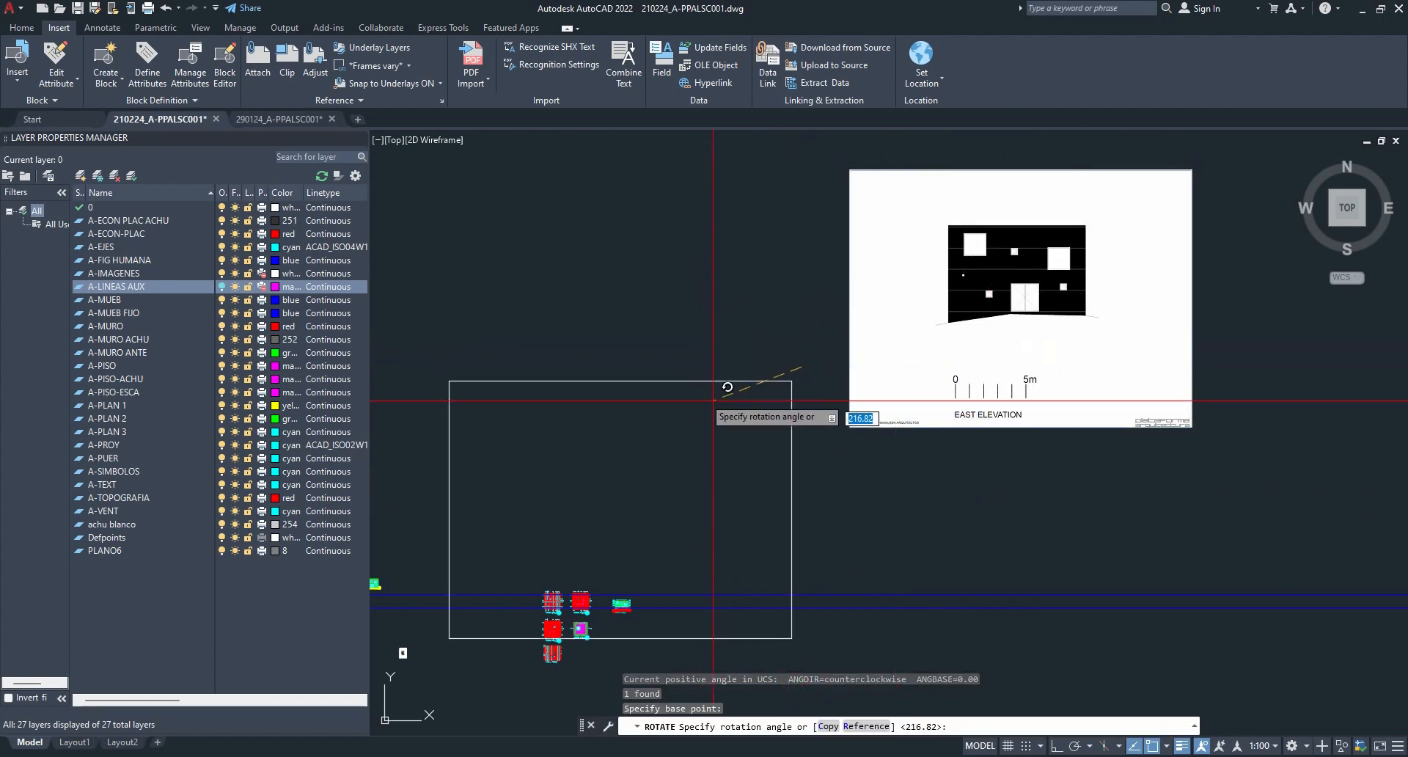
{"action": "left_click", "coordinate": [654, 323]}
- Select the pasted East Elevation picture
{"action": "left_click", "coordinate": [786, 304]}
{"action": "left_click", "coordinate": [716, 225]}
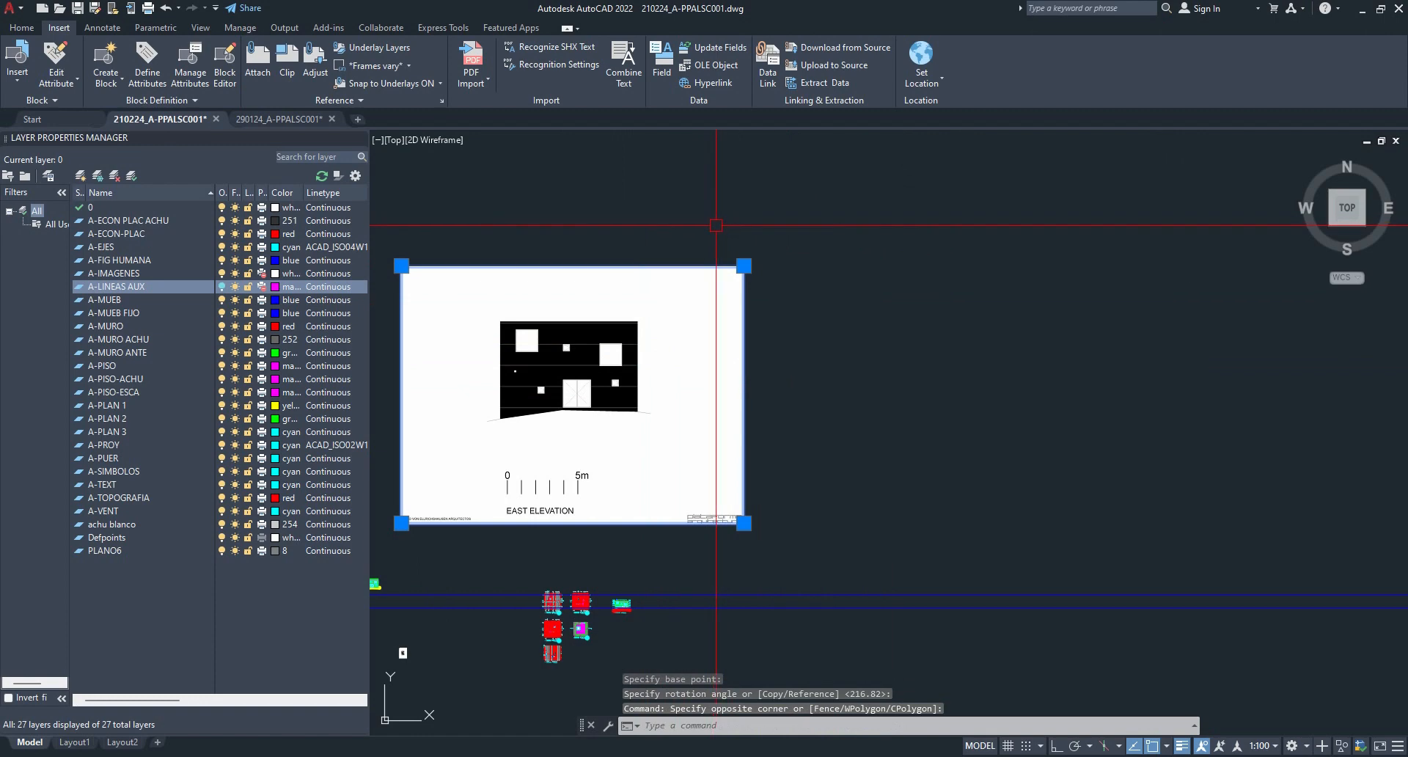
- Erase the large East Elevation image and the small rotated elevation image lying apart from the drawings
{"action": "key", "text": "Delete"}
{"action": "scroll", "coordinate": [726, 400], "scroll_direction": "up", "scroll_amount": 8}
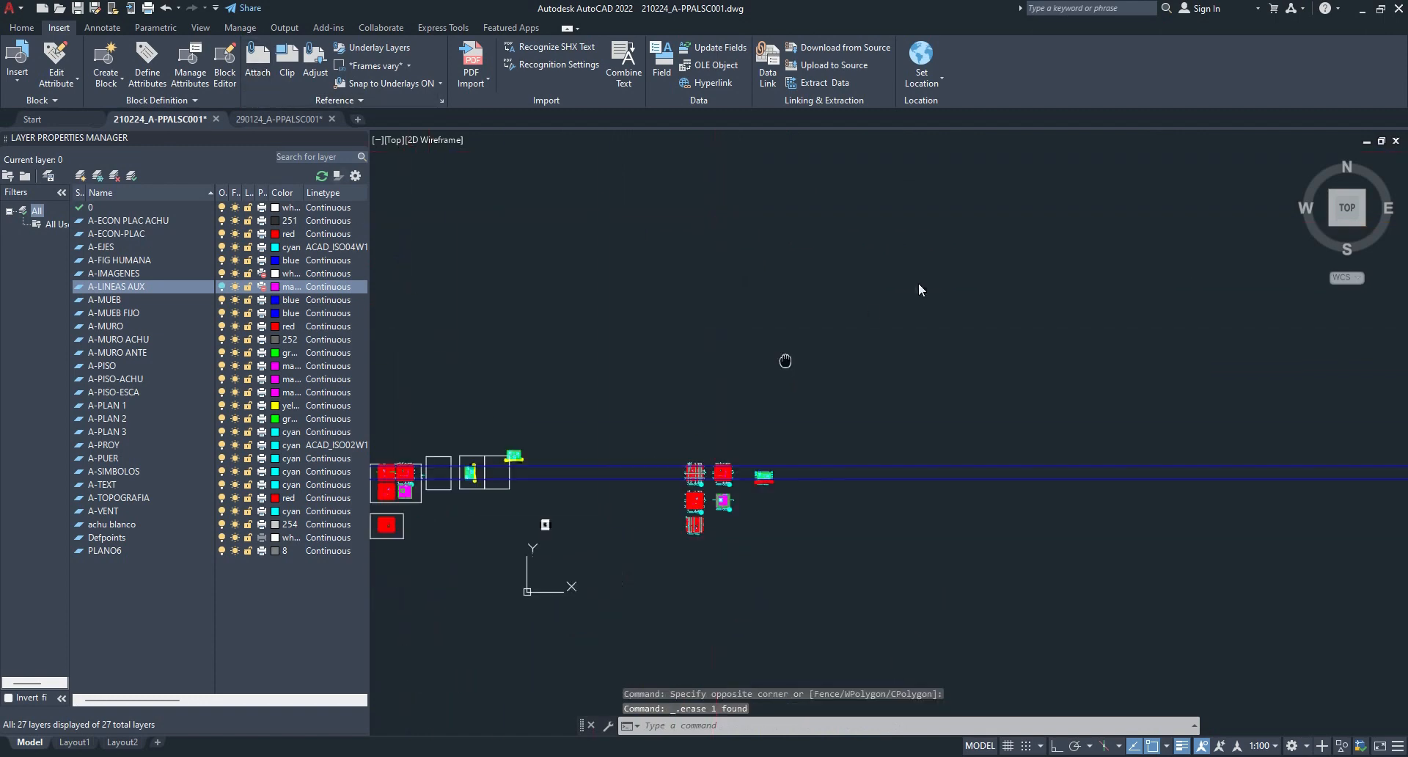
{"action": "left_click", "coordinate": [806, 400]}
{"action": "left_click", "coordinate": [751, 273]}
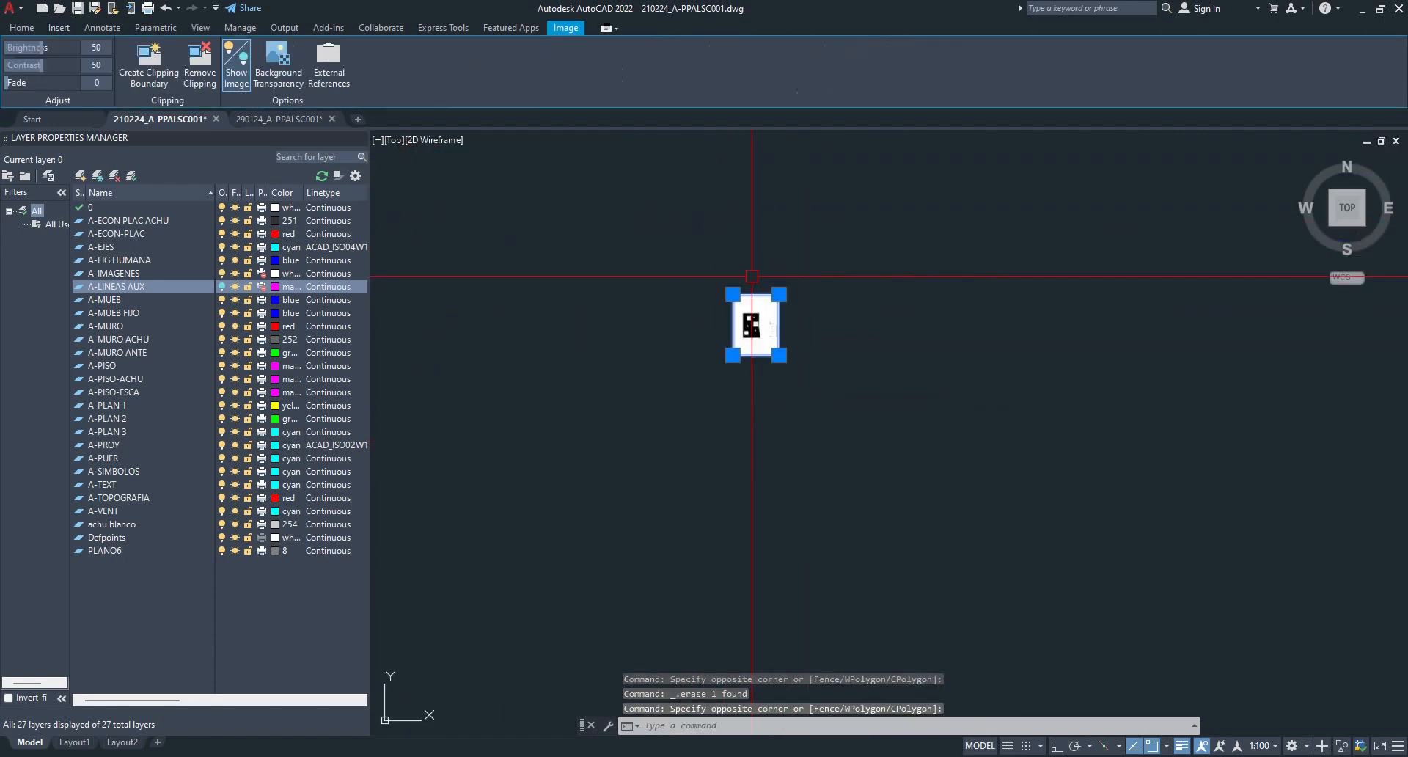
{"action": "key", "text": "Delete"}
- Shrink the rotated black East Elevation image beside the cyan elevation by stretching its lower outer corner inward
{"action": "scroll", "coordinate": [742, 299], "scroll_direction": "down", "scroll_amount": 5}
{"action": "middle_click_drag", "start_coordinate": [640, 311], "coordinate": [734, 537]}
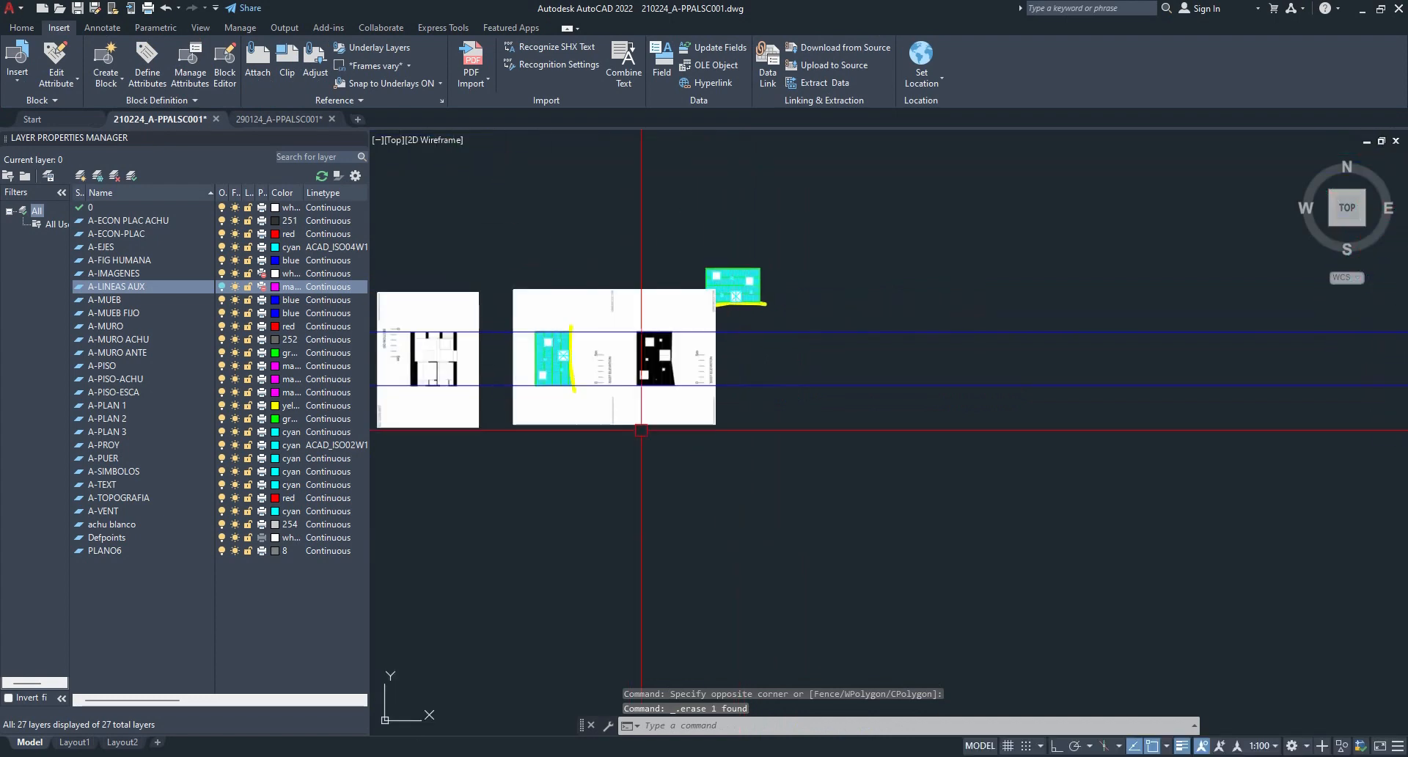
{"action": "scroll", "coordinate": [649, 314], "scroll_direction": "up", "scroll_amount": 2}
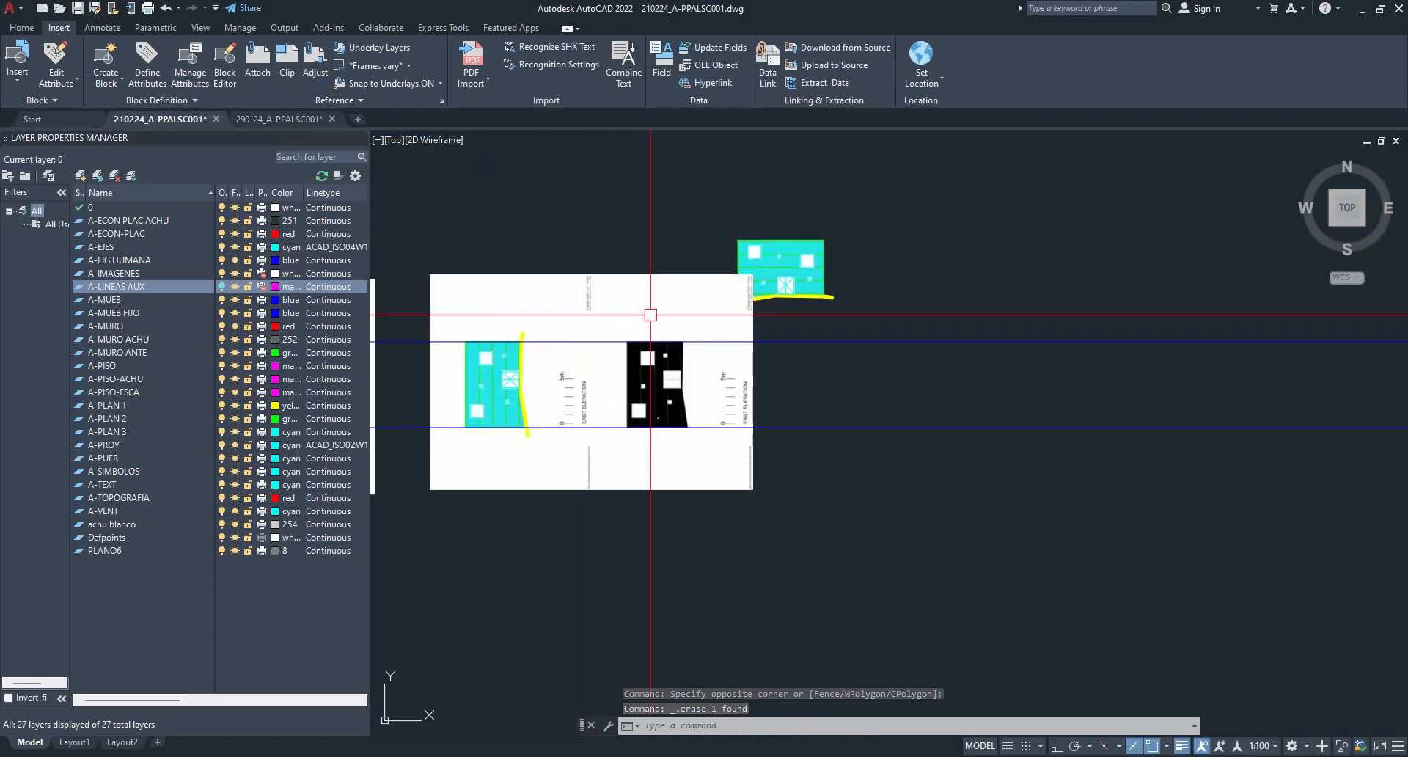
{"action": "middle_click_drag", "start_coordinate": [650, 315], "coordinate": [869, 335]}
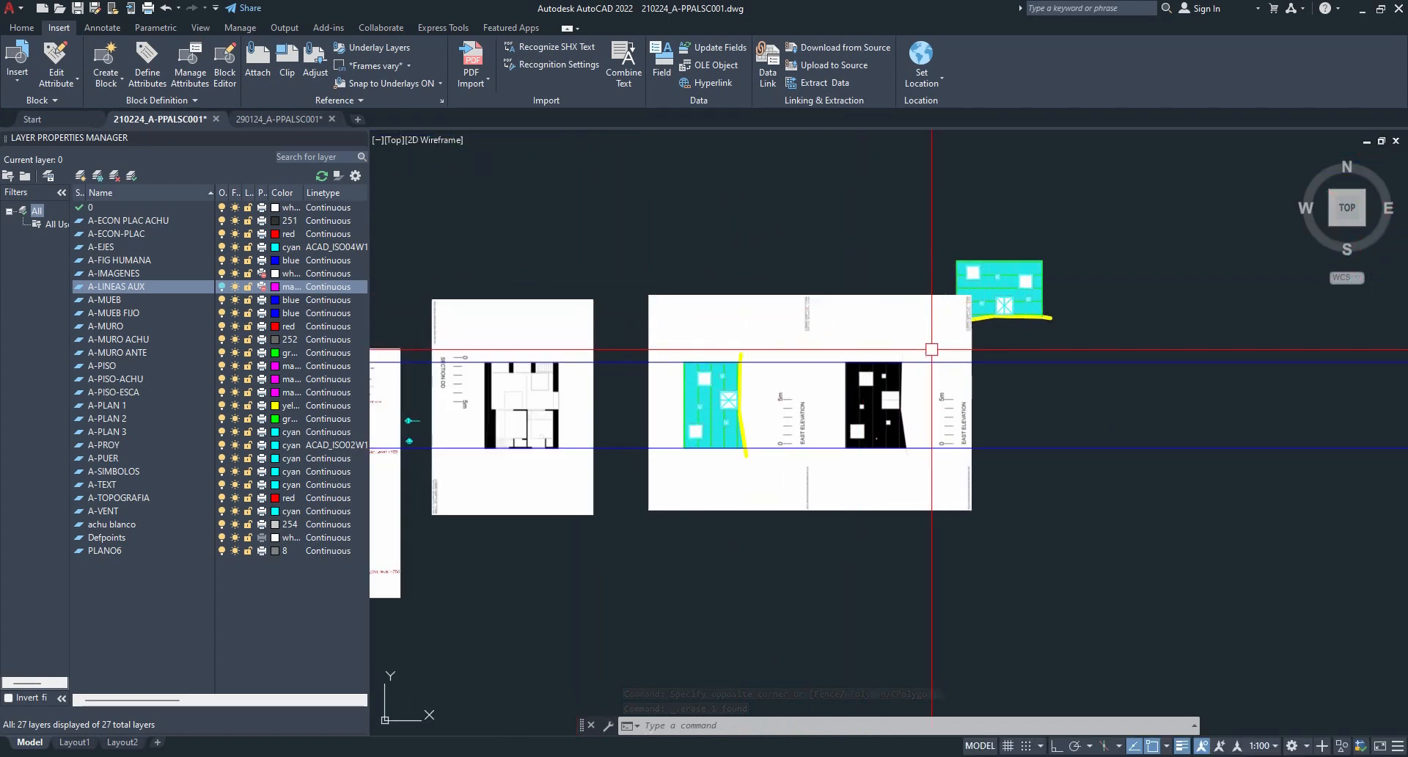
{"action": "left_click", "coordinate": [981, 538]}
{"action": "left_click", "coordinate": [961, 499]}
{"action": "scroll", "coordinate": [960, 468], "scroll_direction": "up", "scroll_amount": 4}
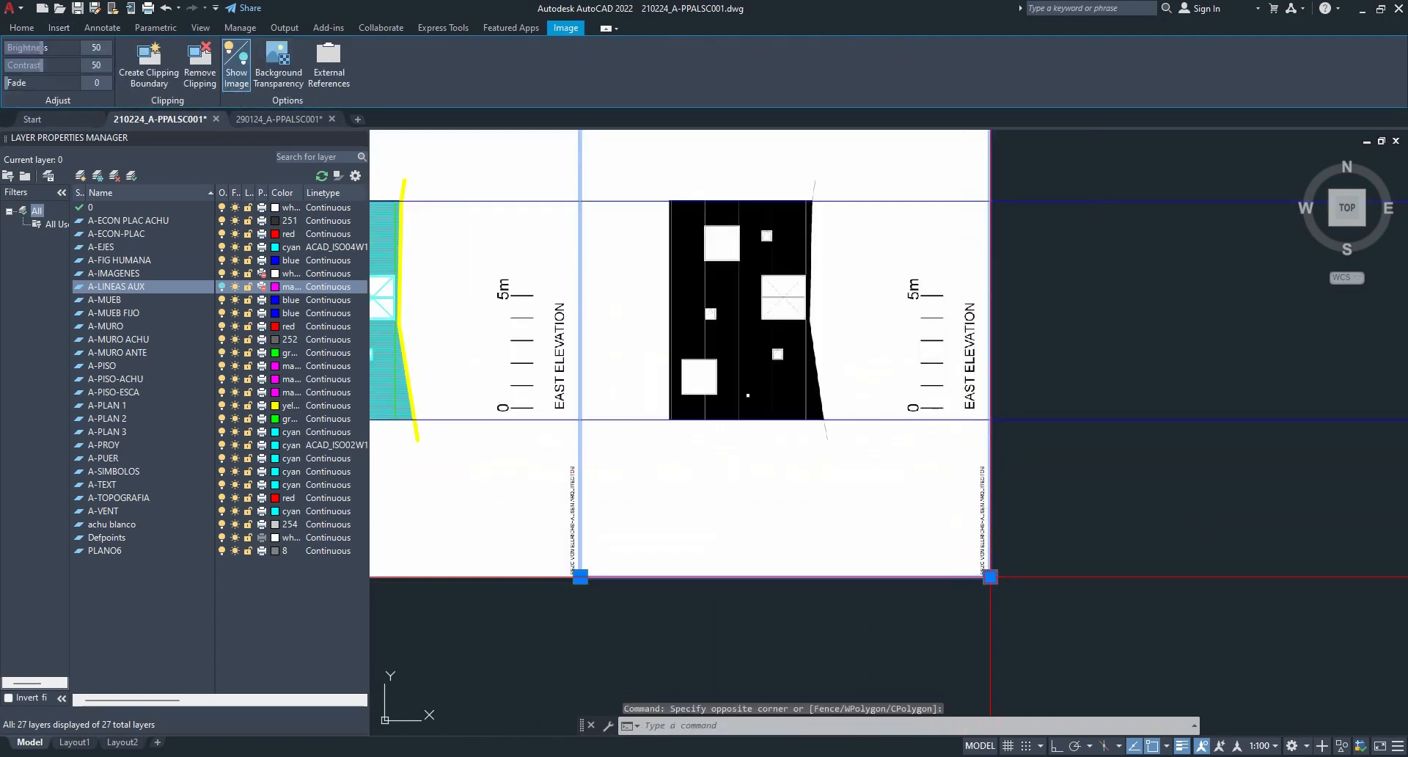
{"action": "left_click", "coordinate": [990, 577]}
{"action": "left_click", "coordinate": [878, 488]}
- Move the shrunken image from its black facade's upper-left corner onto the upper blue guide line
{"action": "middle_click_drag", "start_coordinate": [878, 489], "coordinate": [928, 583]}
{"action": "scroll", "coordinate": [952, 462], "scroll_direction": "down", "scroll_amount": 2}
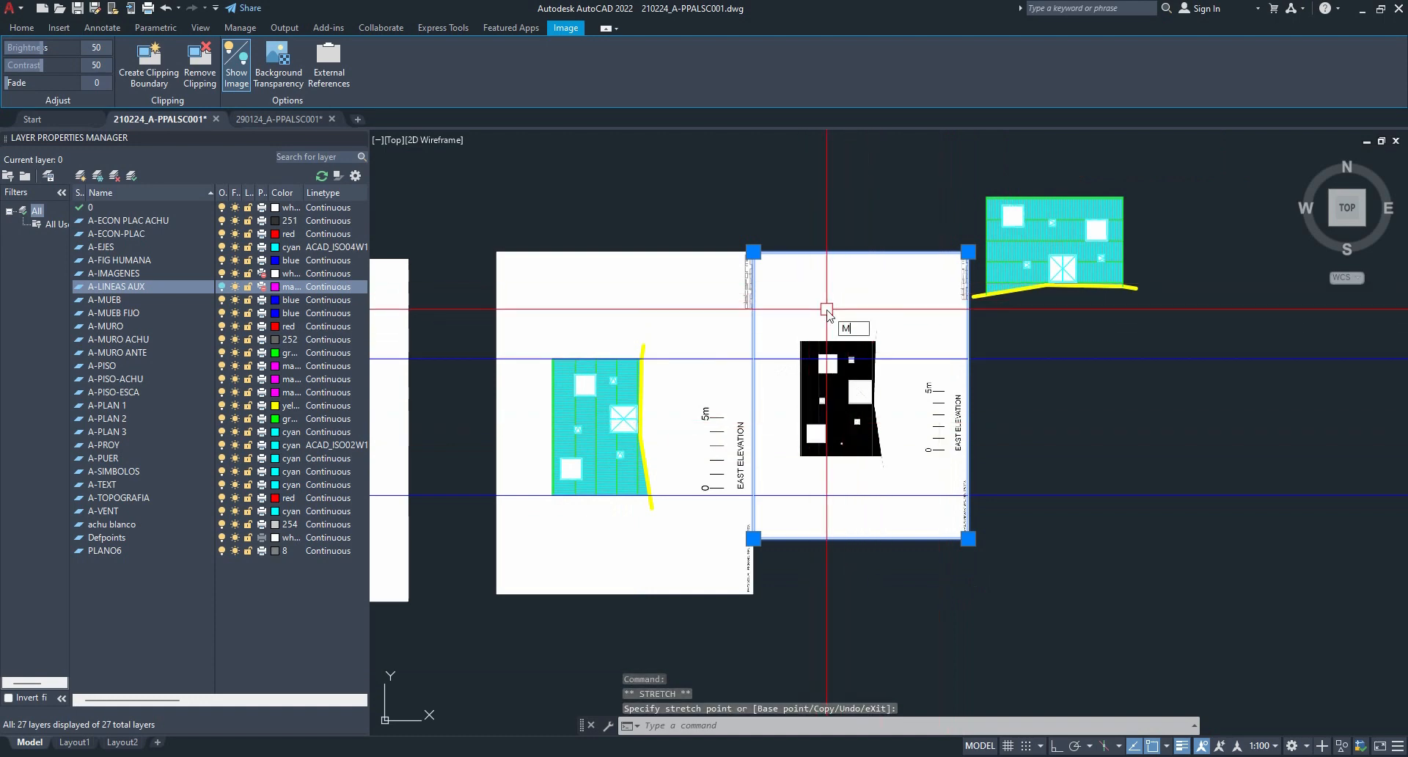
{"action": "key", "text": "Return"}
{"action": "scroll", "coordinate": [785, 374], "scroll_direction": "up", "scroll_amount": 10}
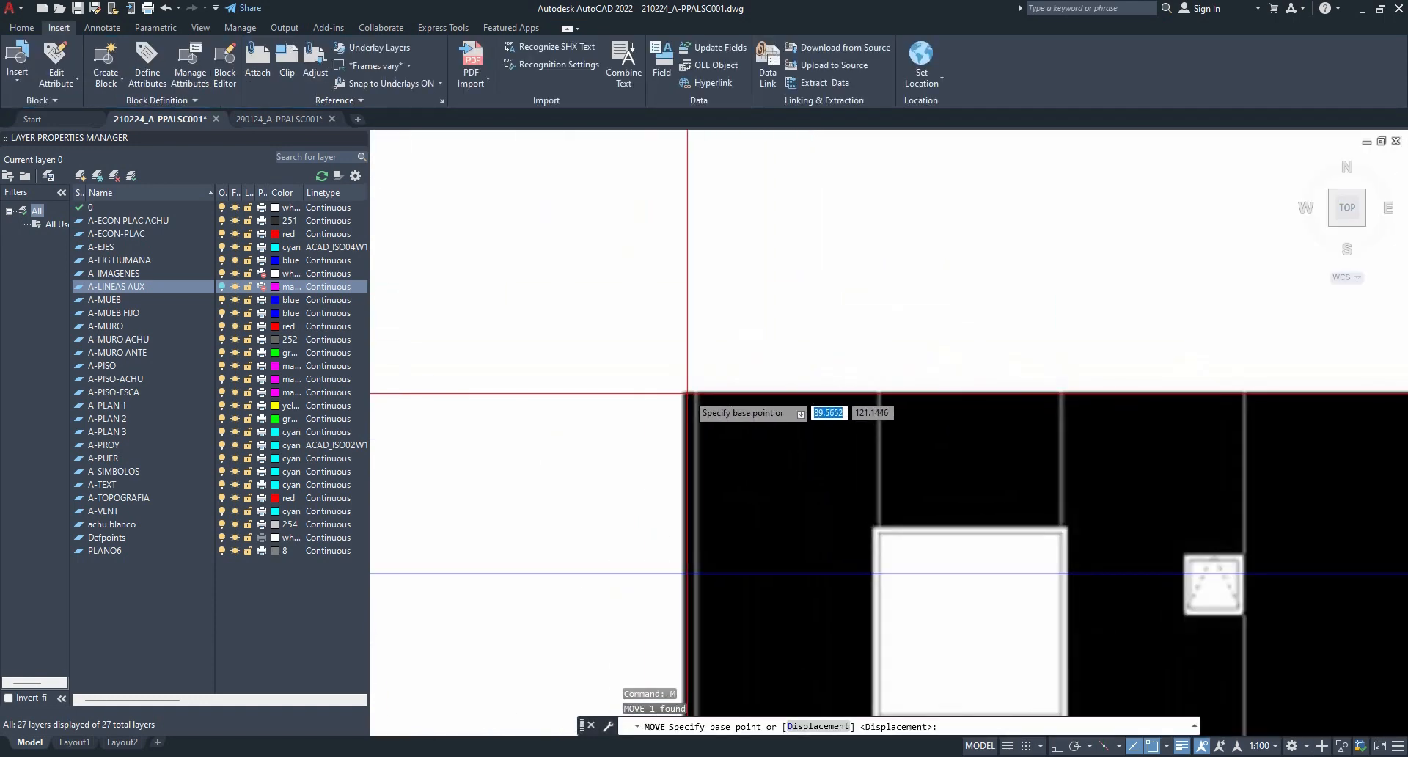
{"action": "left_click", "coordinate": [687, 393]}
{"action": "left_click", "coordinate": [671, 394]}
- Scale the image by reference from the facade's upper corner, fitting its long straight edge between the two blue guide lines
{"action": "scroll", "coordinate": [671, 394], "scroll_direction": "down", "scroll_amount": 8}
{"action": "left_click", "coordinate": [1134, 537]}
{"action": "left_click", "coordinate": [1067, 561]}
{"action": "middle_click_drag", "start_coordinate": [1147, 556], "coordinate": [974, 406]}
{"action": "type", "text": "C"}
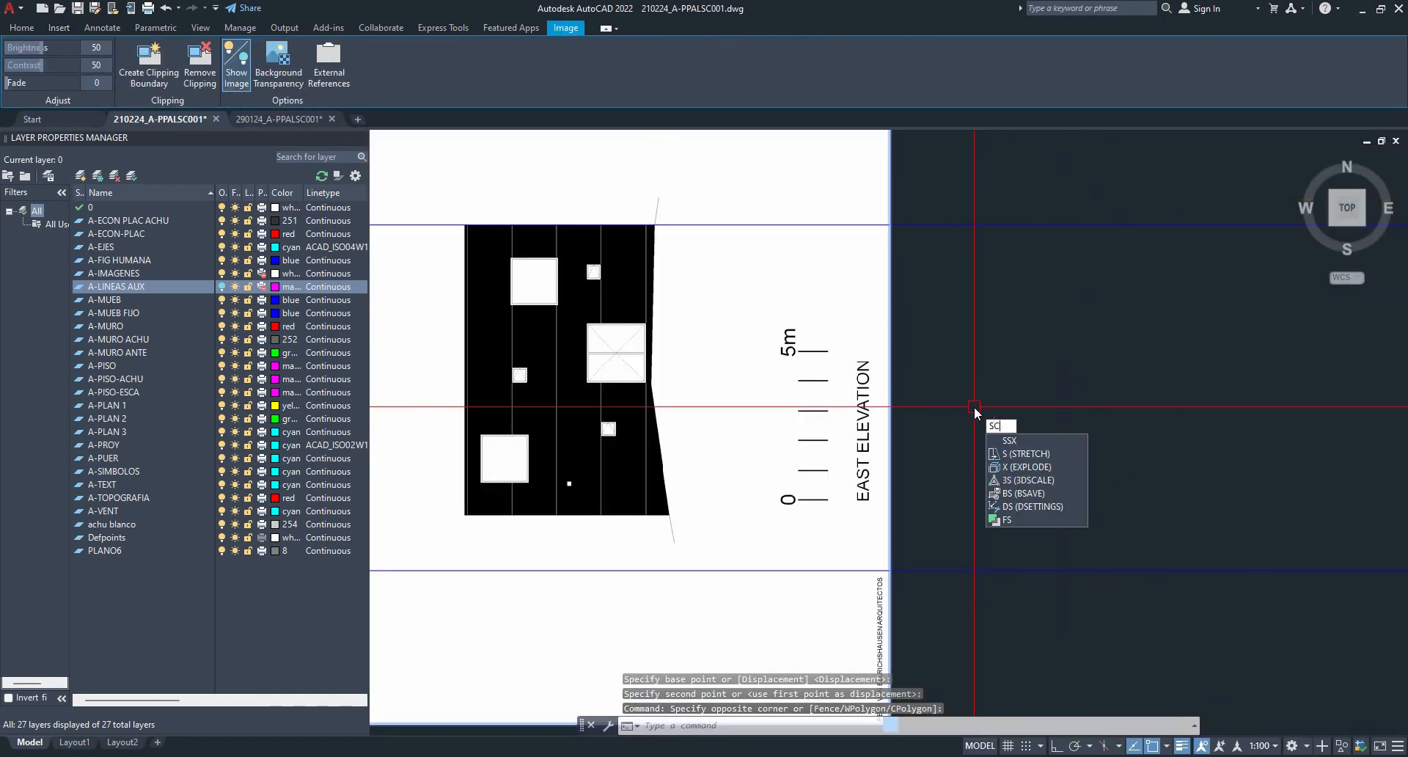
{"action": "key", "text": "Return"}
{"action": "left_click", "coordinate": [465, 225]}
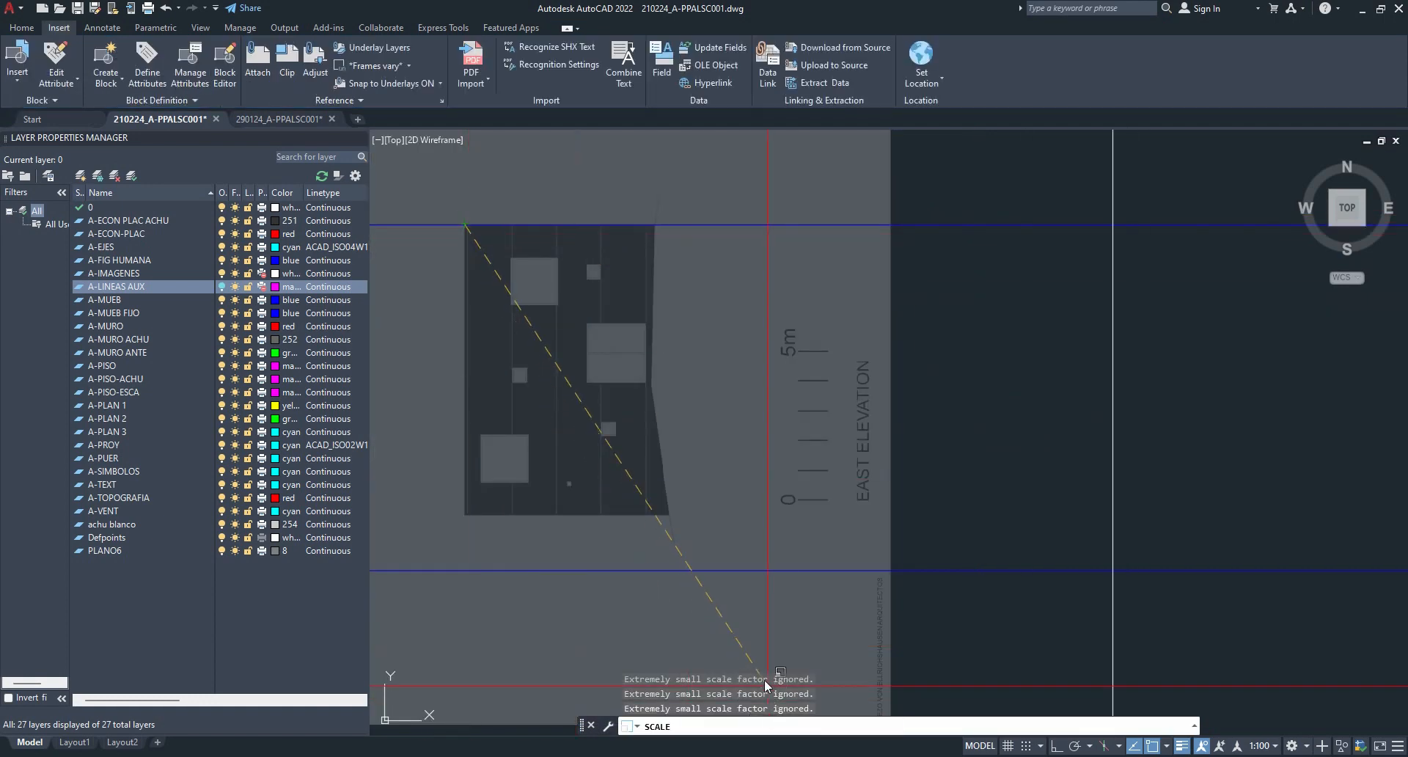
{"action": "type", "text": "R"}
{"action": "key", "text": "Return"}
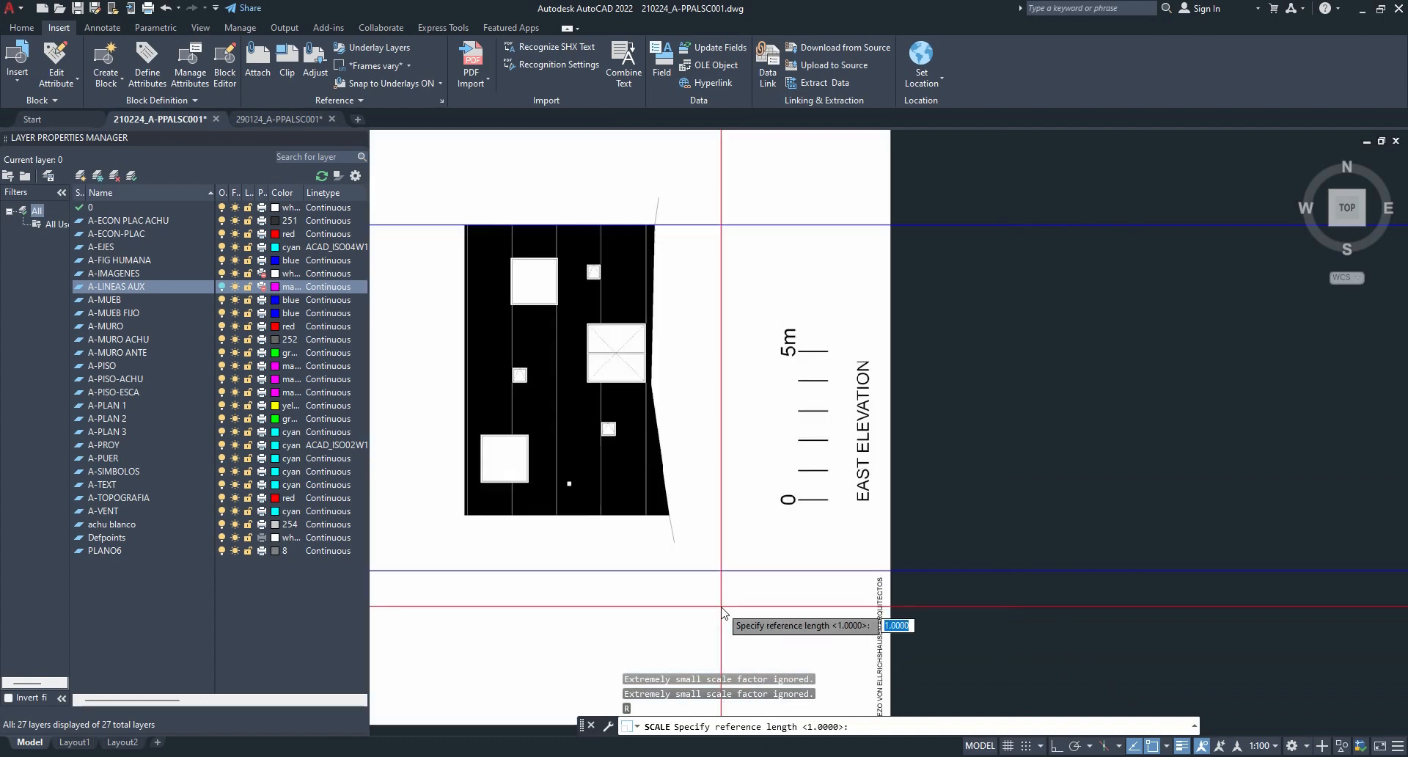
{"action": "scroll", "coordinate": [440, 224], "scroll_direction": "up", "scroll_amount": 6}
{"action": "left_click", "coordinate": [537, 231]}
{"action": "scroll", "coordinate": [550, 378], "scroll_direction": "down", "scroll_amount": 6}
{"action": "middle_click_drag", "start_coordinate": [598, 480], "coordinate": [737, 283]}
{"action": "scroll", "coordinate": [730, 337], "scroll_direction": "up", "scroll_amount": 2}
{"action": "scroll", "coordinate": [725, 419], "scroll_direction": "up", "scroll_amount": 2}
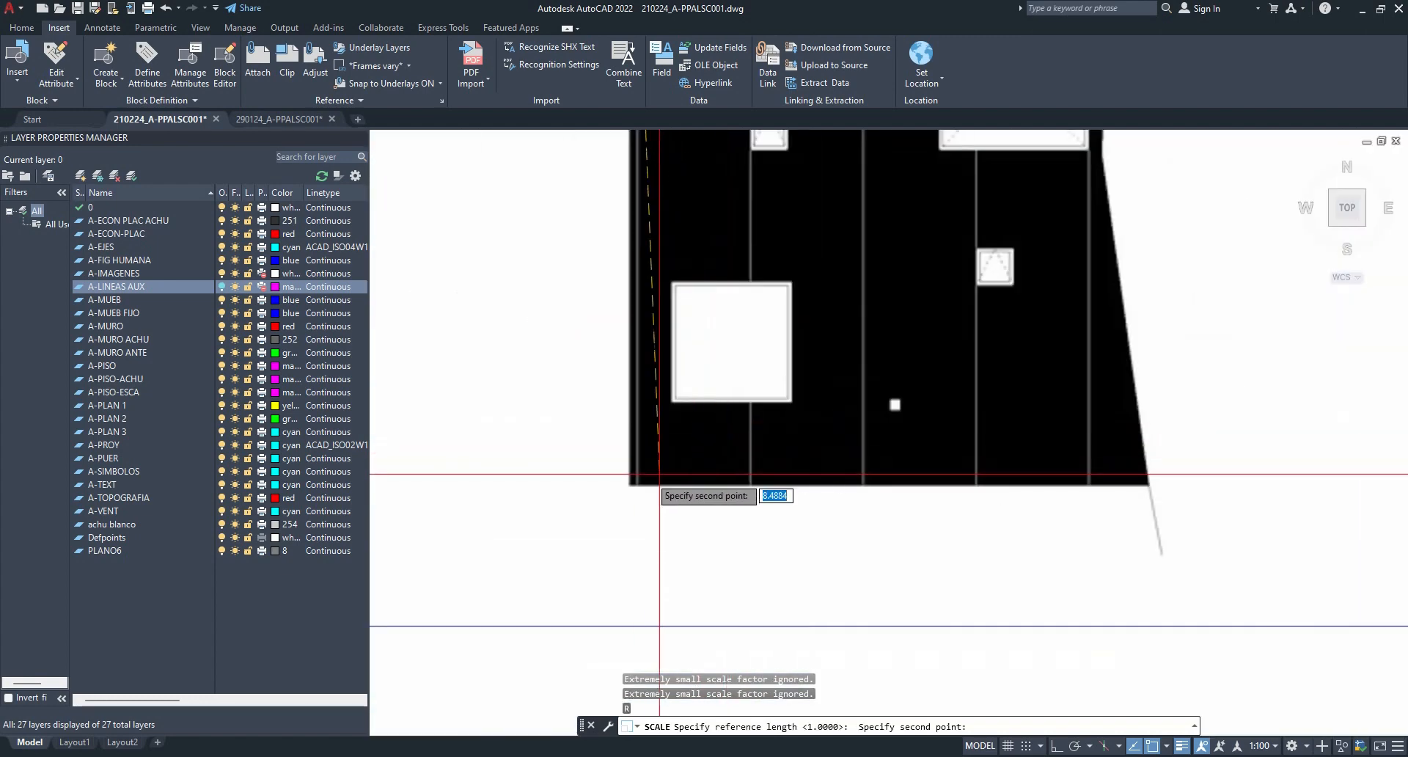
{"action": "left_click", "coordinate": [630, 484]}
{"action": "left_click", "coordinate": [631, 627]}
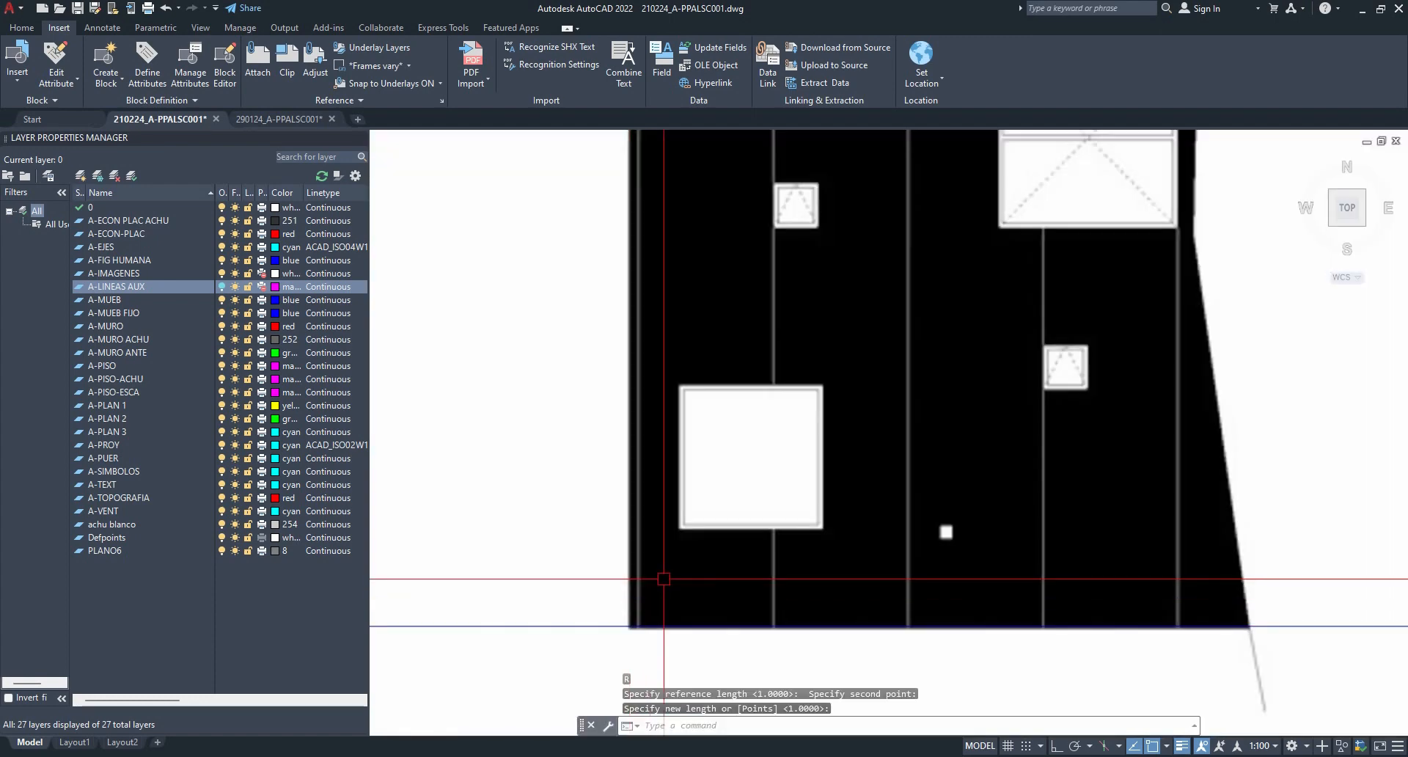
- Erase the black East Elevation image beside the cyan elevation drawing
{"action": "scroll", "coordinate": [660, 579], "scroll_direction": "down", "scroll_amount": 6}
{"action": "middle_click_drag", "start_coordinate": [687, 513], "coordinate": [758, 515]}
{"action": "scroll", "coordinate": [772, 498], "scroll_direction": "down", "scroll_amount": 2}
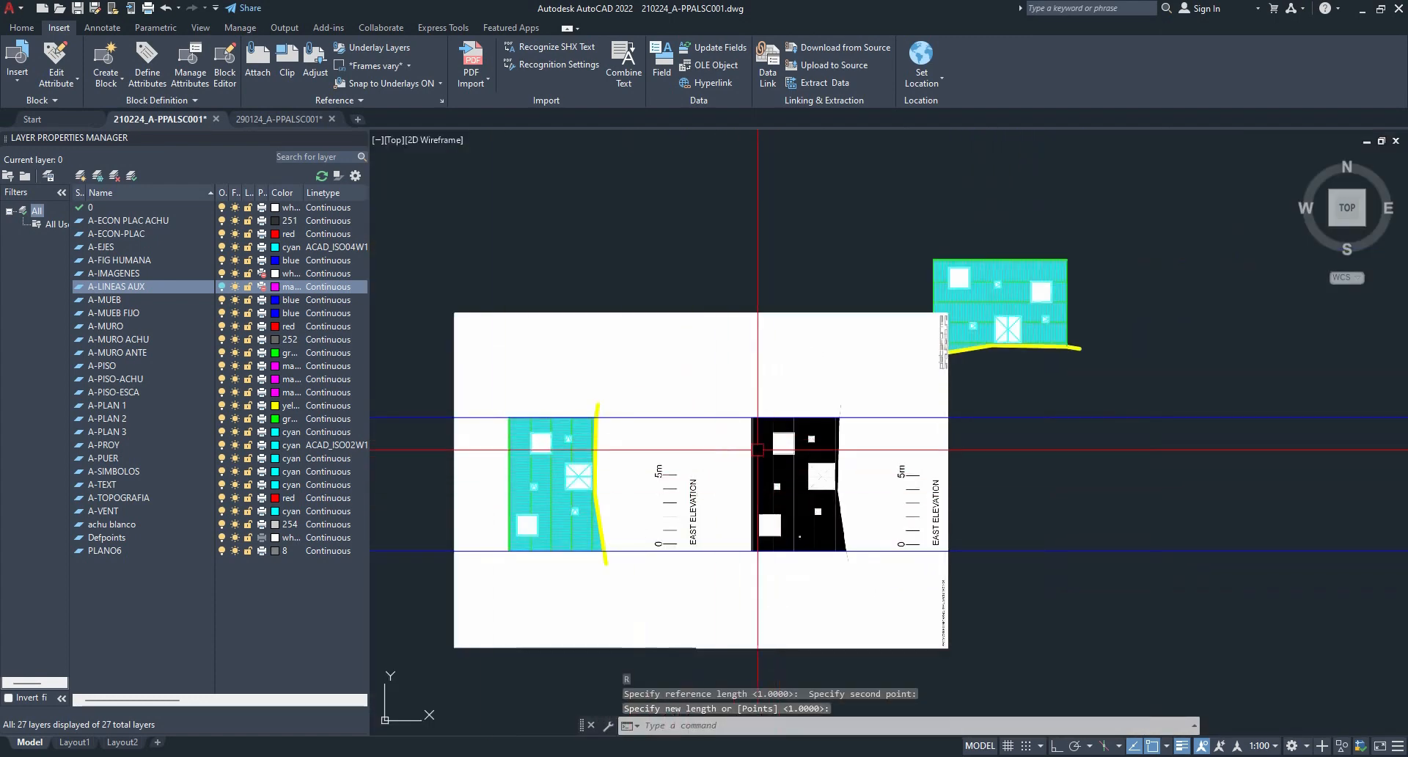
{"action": "scroll", "coordinate": [734, 449], "scroll_direction": "down", "scroll_amount": 4}
{"action": "left_click", "coordinate": [863, 470]}
{"action": "left_click", "coordinate": [834, 464]}
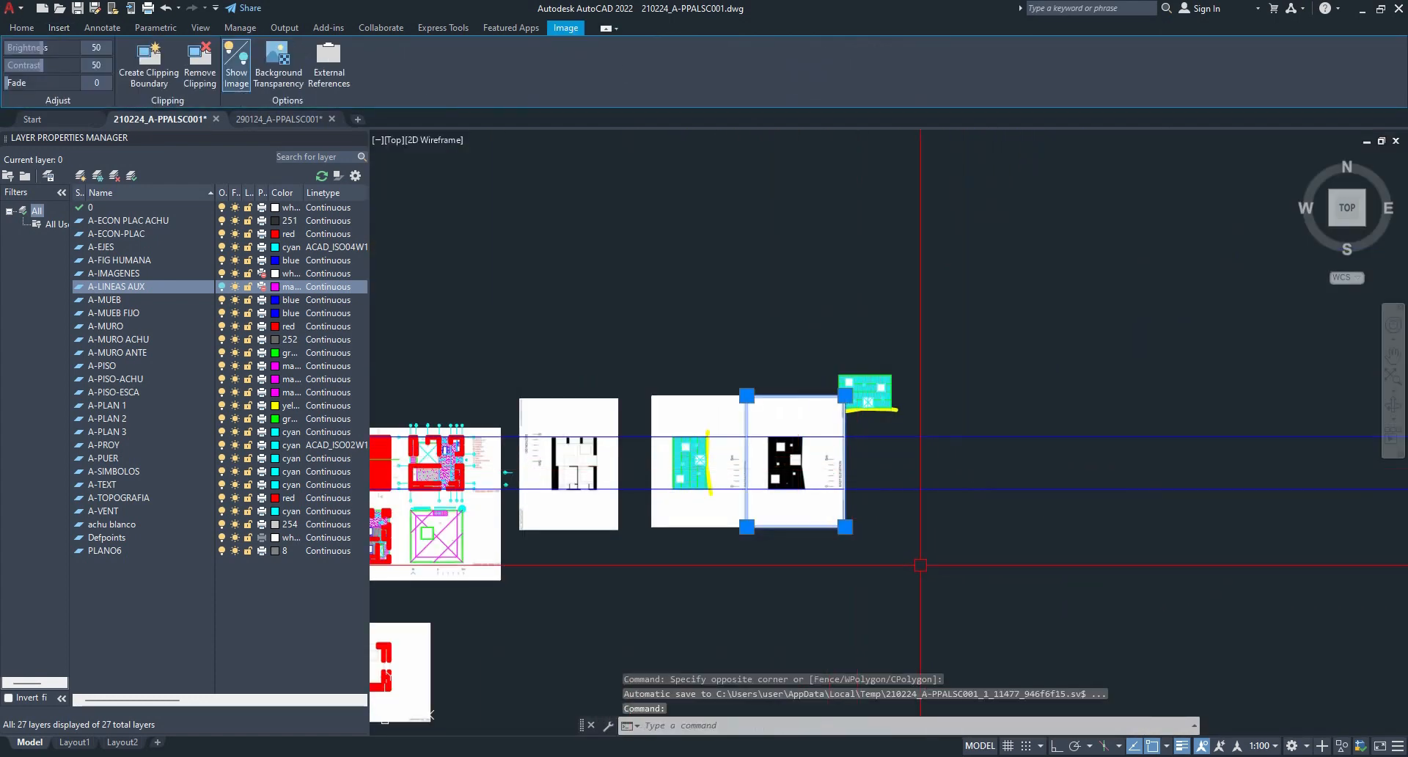
{"action": "key", "text": "Delete"}
- Turn the top view 90° to examine the traced east elevation upright, and return it to north up
{"action": "scroll", "coordinate": [554, 464], "scroll_direction": "up", "scroll_amount": 2}
{"action": "scroll", "coordinate": [733, 466], "scroll_direction": "up", "scroll_amount": 4}
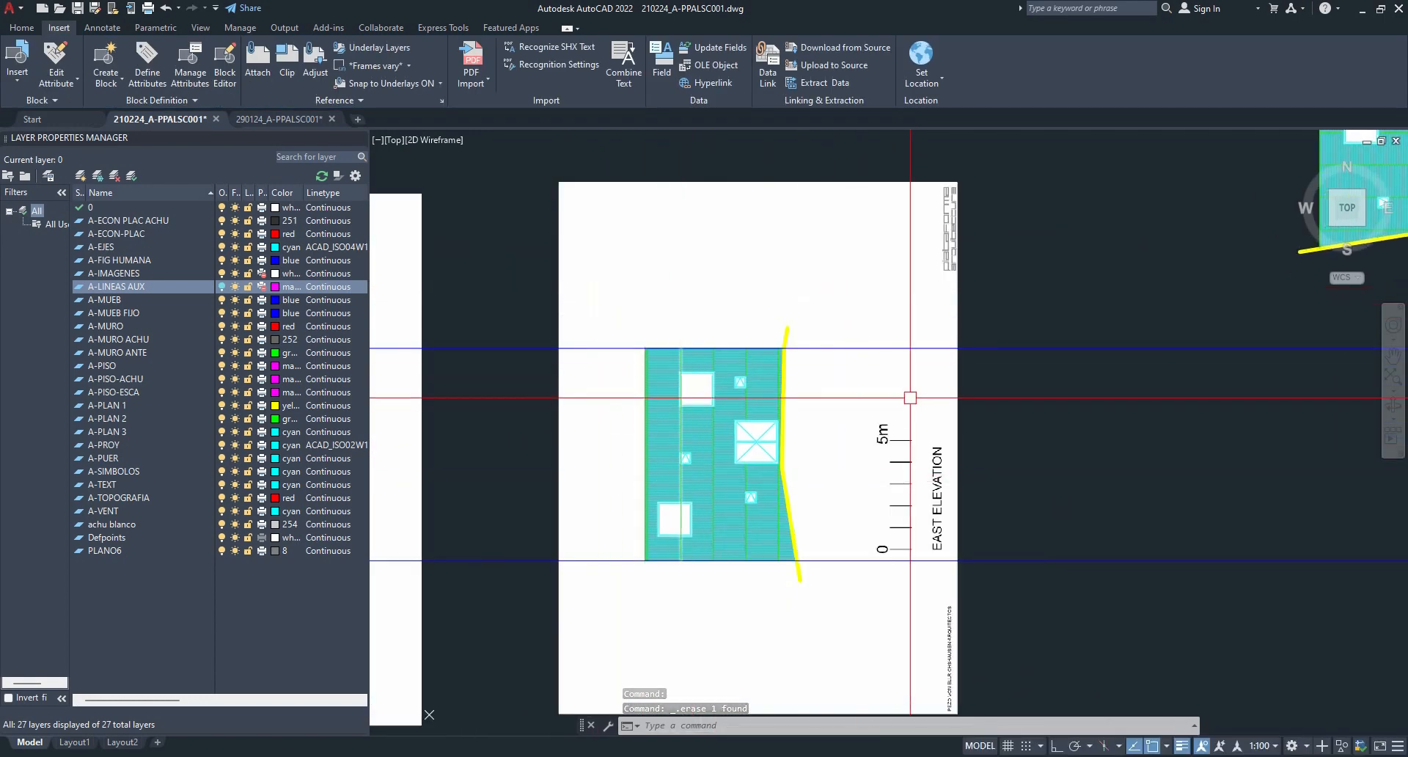
{"action": "scroll", "coordinate": [759, 560], "scroll_direction": "down", "scroll_amount": 4}
{"action": "mouse_move", "coordinate": [614, 517]}
{"action": "middle_mouse_down"}
{"action": "mouse_move", "coordinate": [726, 499]}
{"action": "mouse_move", "coordinate": [726, 455]}
{"action": "middle_mouse_up"}
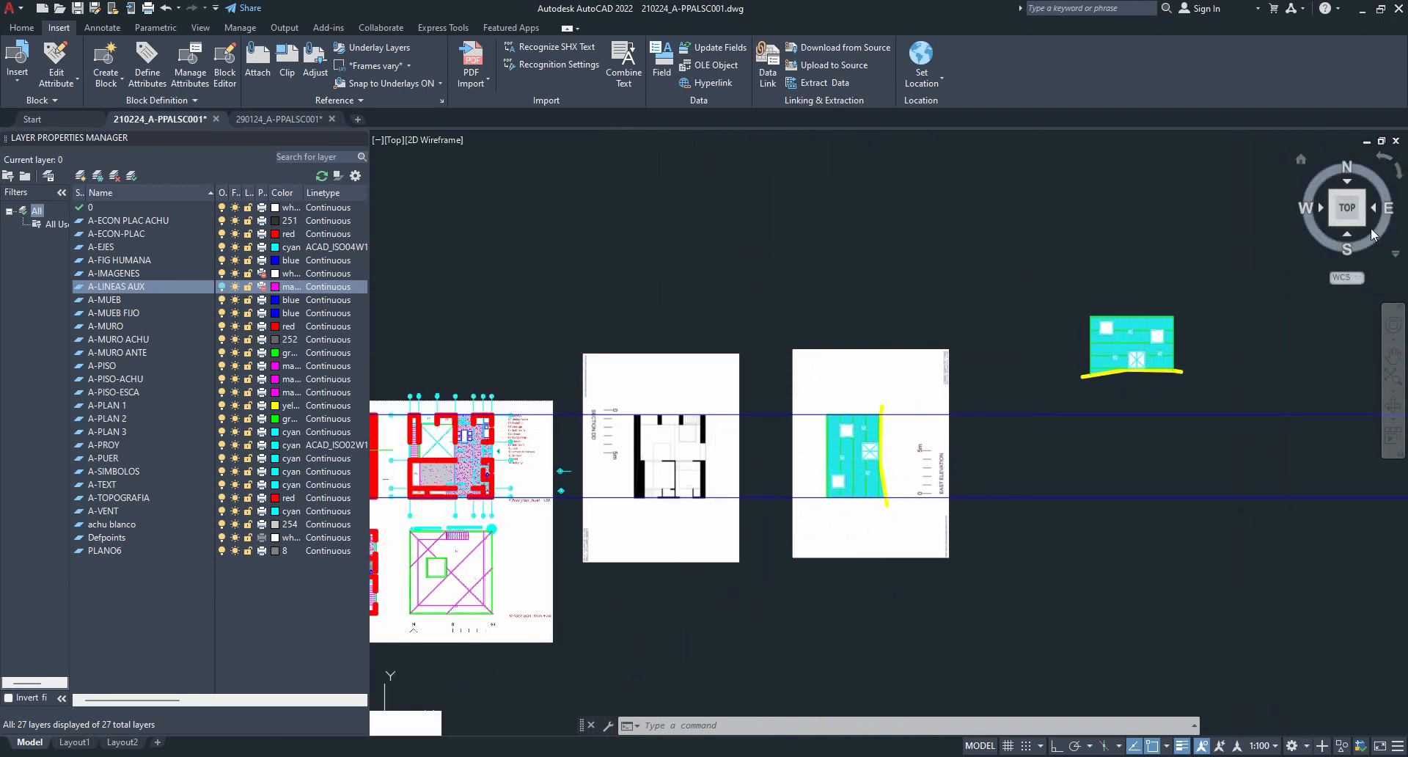
{"action": "left_click", "coordinate": [1399, 173]}
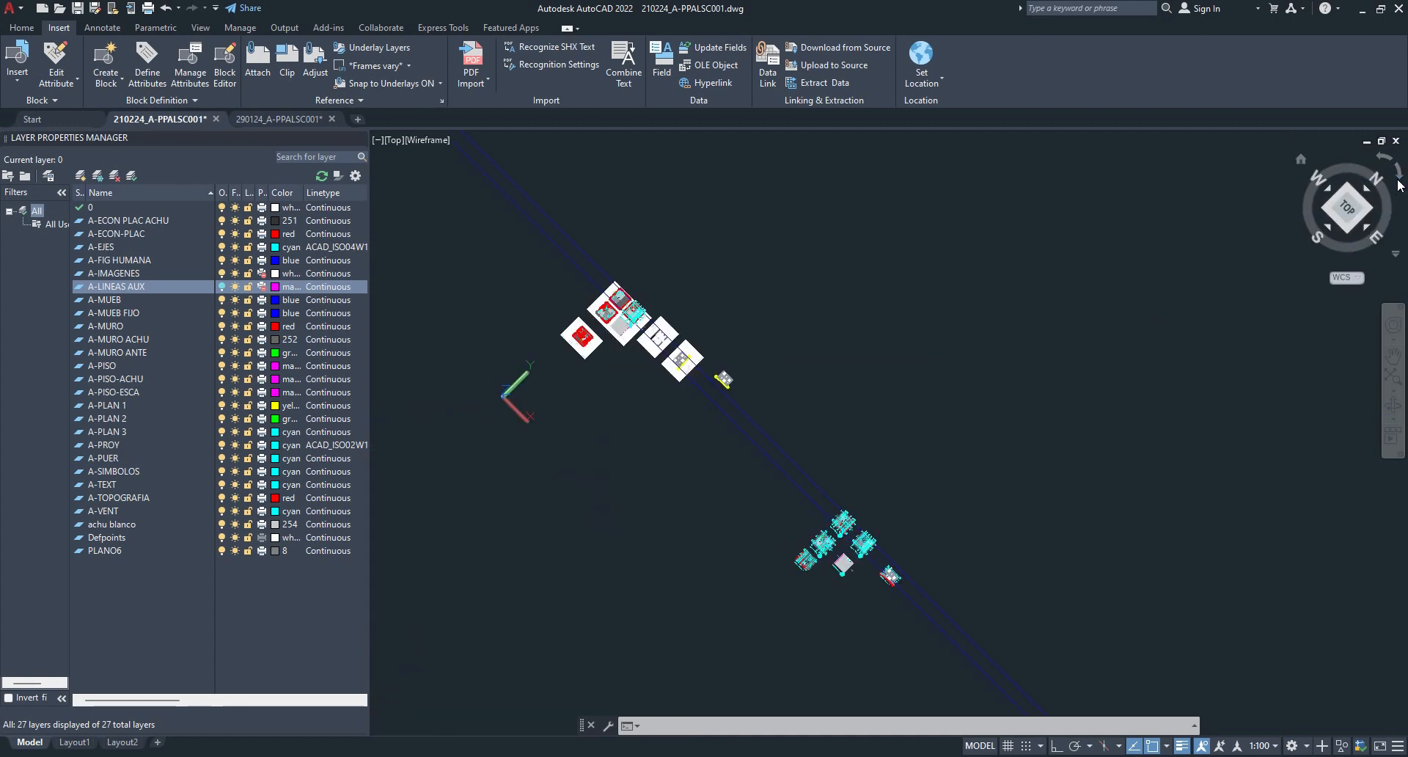
{"action": "scroll", "coordinate": [835, 187], "scroll_direction": "up", "scroll_amount": 8}
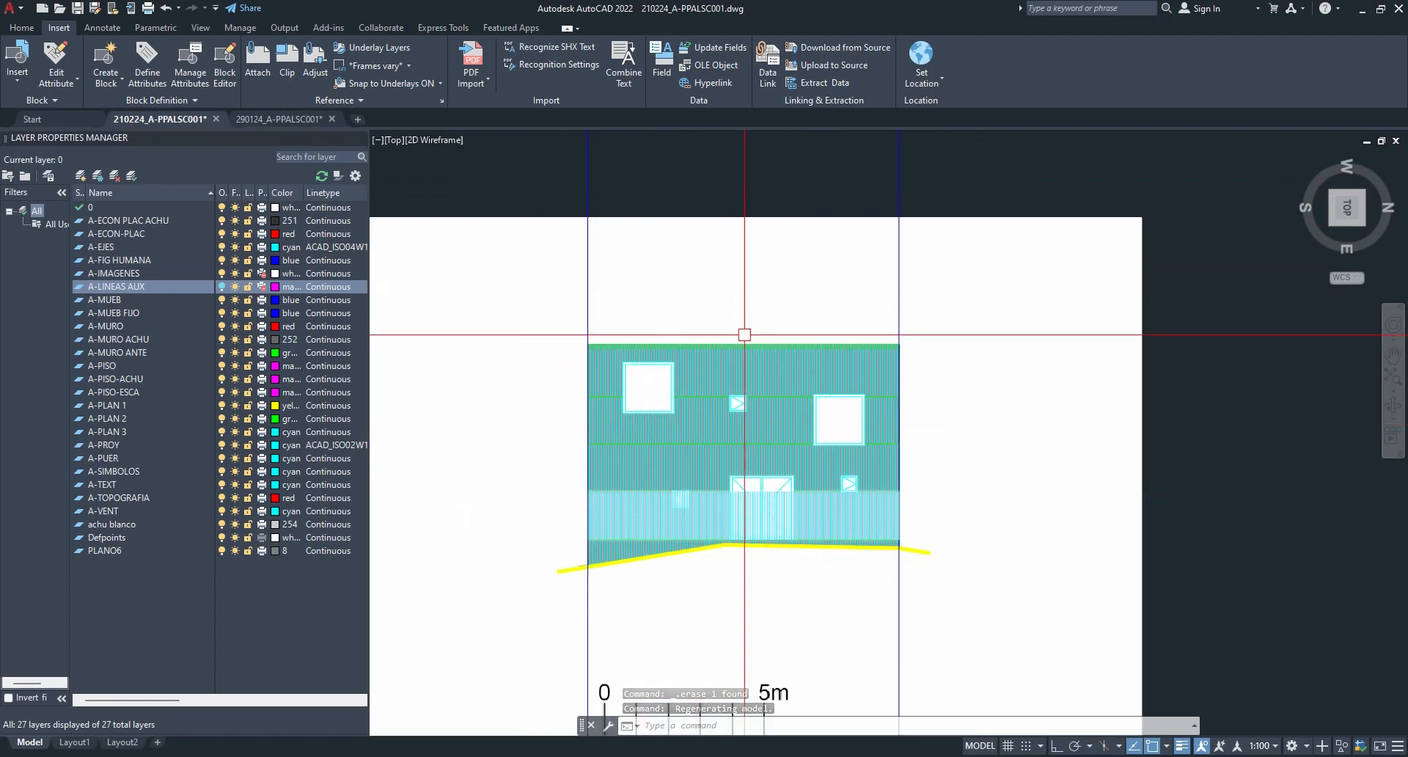
{"action": "middle_click_drag", "start_coordinate": [711, 623], "coordinate": [777, 472]}
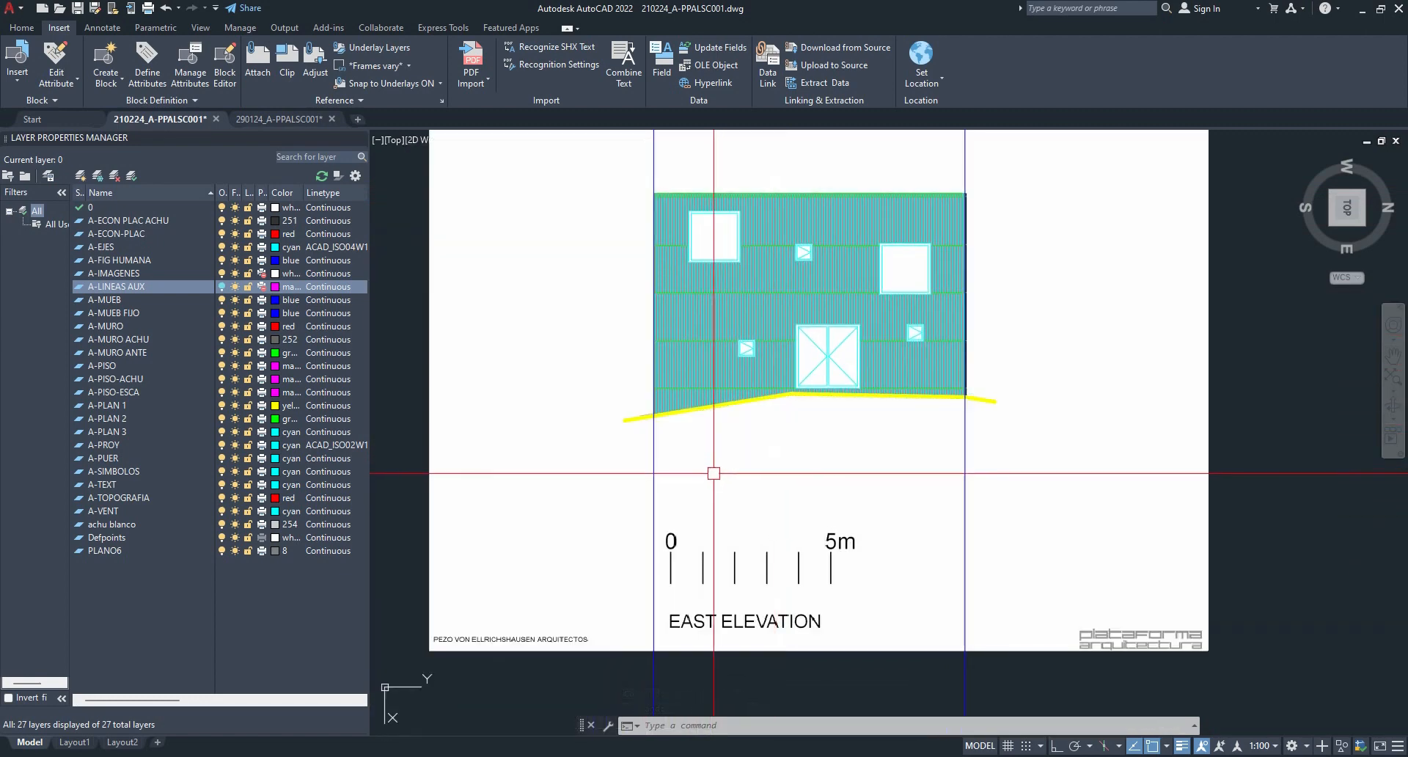
{"action": "scroll", "coordinate": [814, 467], "scroll_direction": "down", "scroll_amount": 5}
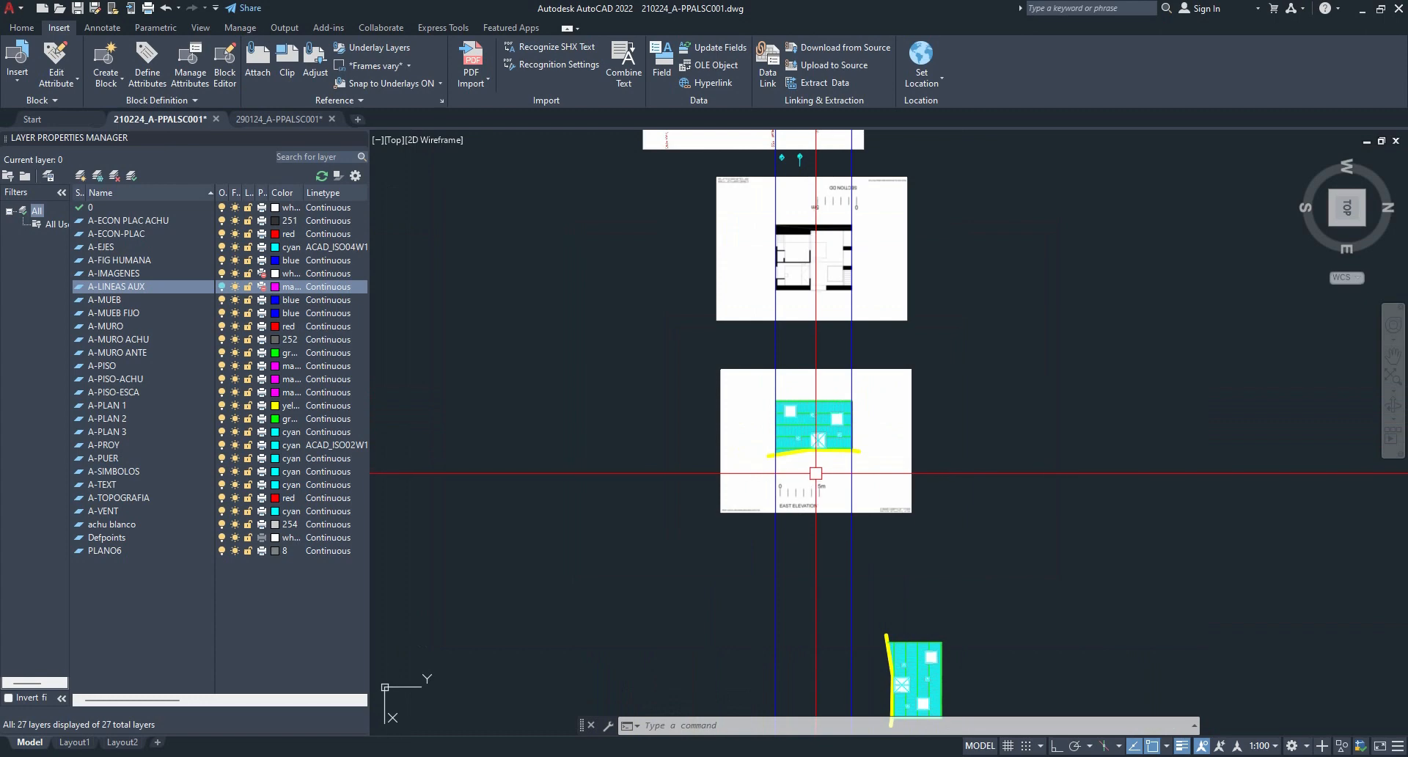
{"action": "scroll", "coordinate": [805, 440], "scroll_direction": "up", "scroll_amount": 2}
{"action": "middle_click_drag", "start_coordinate": [744, 420], "coordinate": [672, 394]}
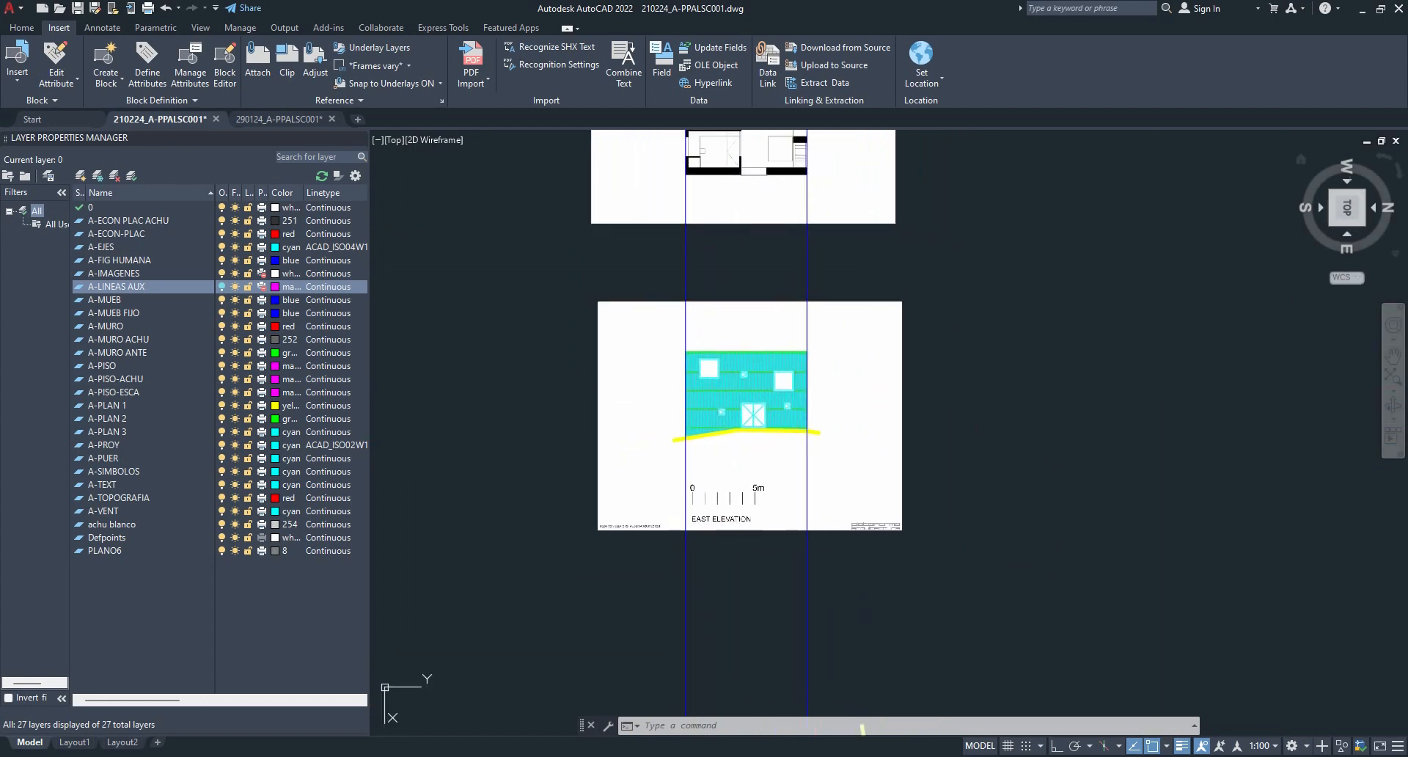
{"action": "left_click", "coordinate": [1385, 160]}
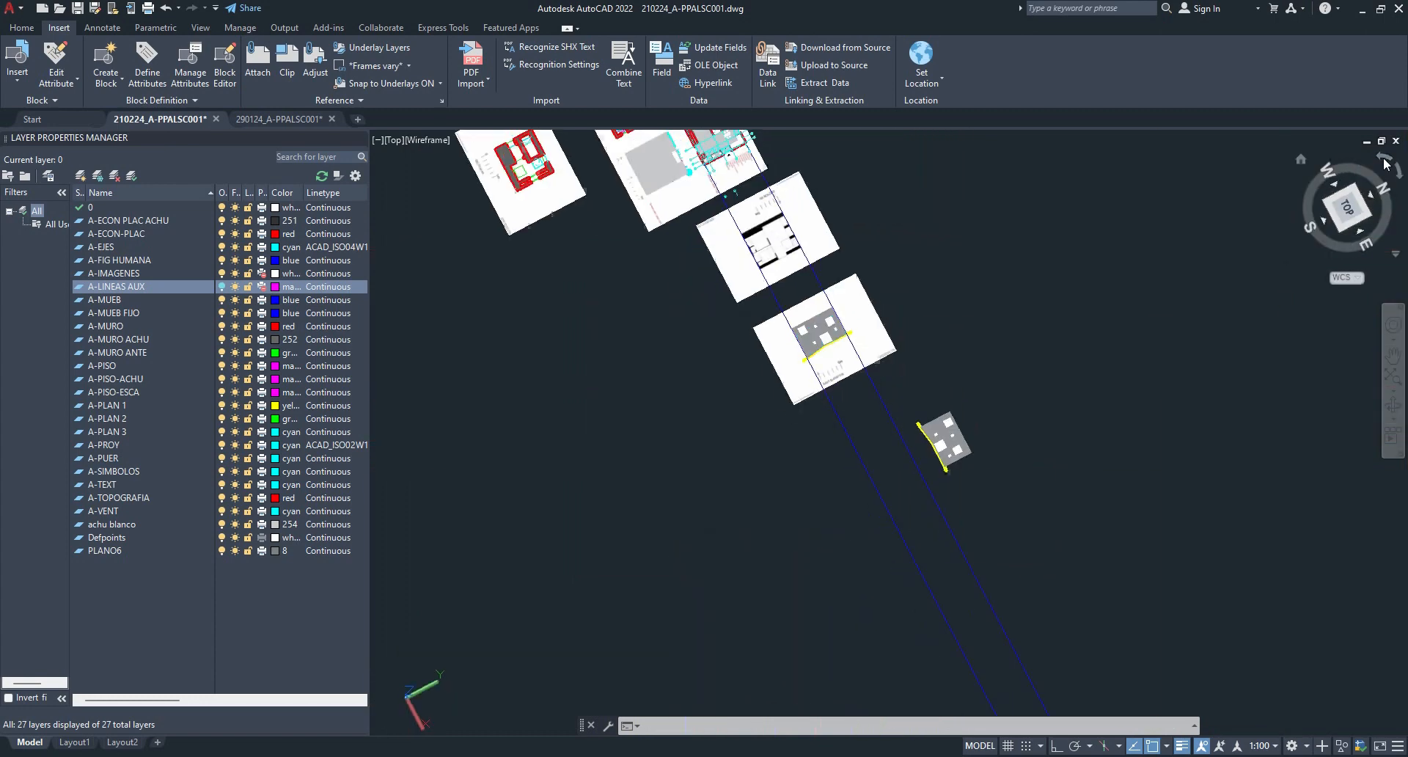
- Erase the loose upright copy of the east elevation drawing above the guide lines
{"action": "scroll", "coordinate": [803, 394], "scroll_direction": "up", "scroll_amount": 6}
{"action": "middle_click_drag", "start_coordinate": [603, 423], "coordinate": [764, 328]}
{"action": "left_click", "coordinate": [893, 185]}
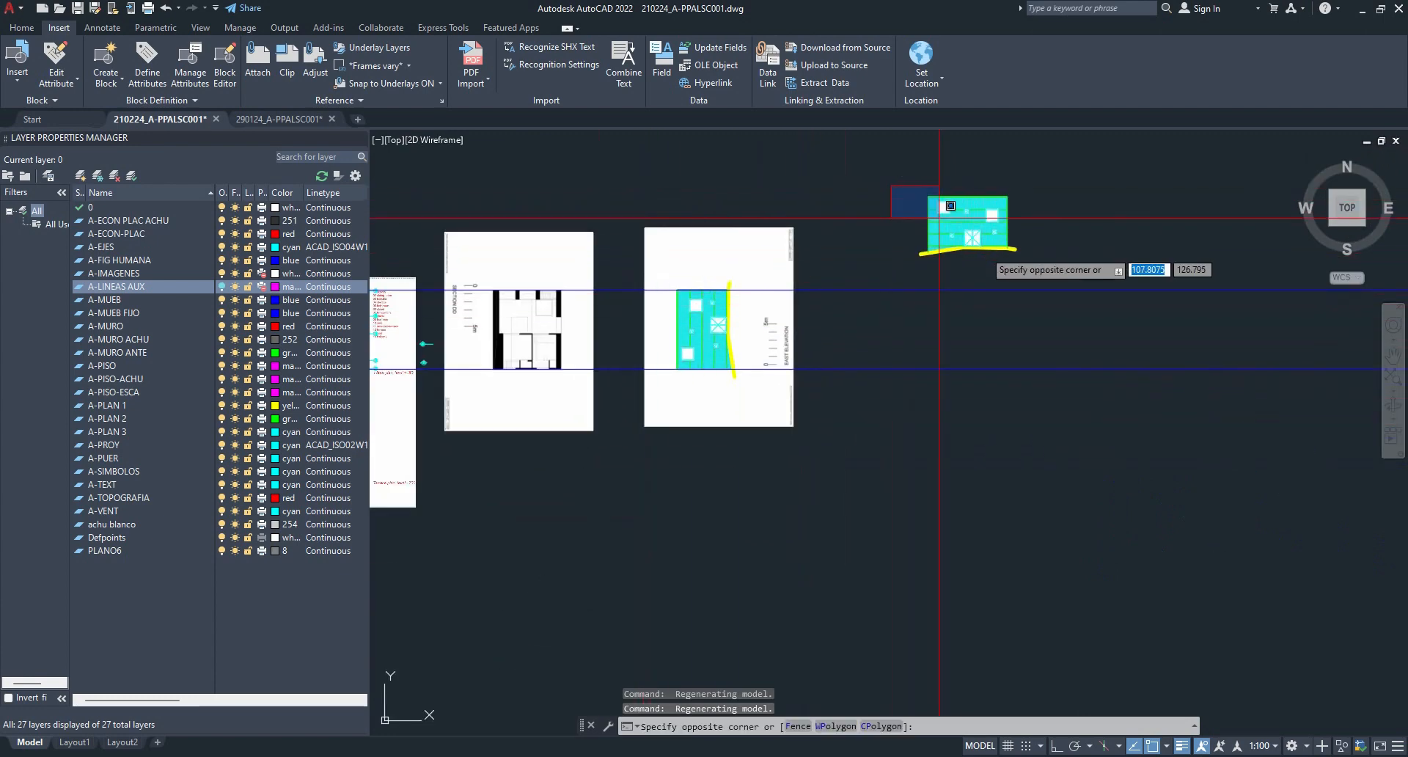
{"action": "left_click", "coordinate": [1050, 271]}
{"action": "key", "text": "Delete"}
- Copy the traced east elevation from its reference image and paste it in the empty space above the guide lines
{"action": "left_click", "coordinate": [649, 205]}
{"action": "left_click", "coordinate": [764, 402]}
{"action": "key", "text": "ctrl+c"}
{"action": "key", "text": "ctrl+v"}
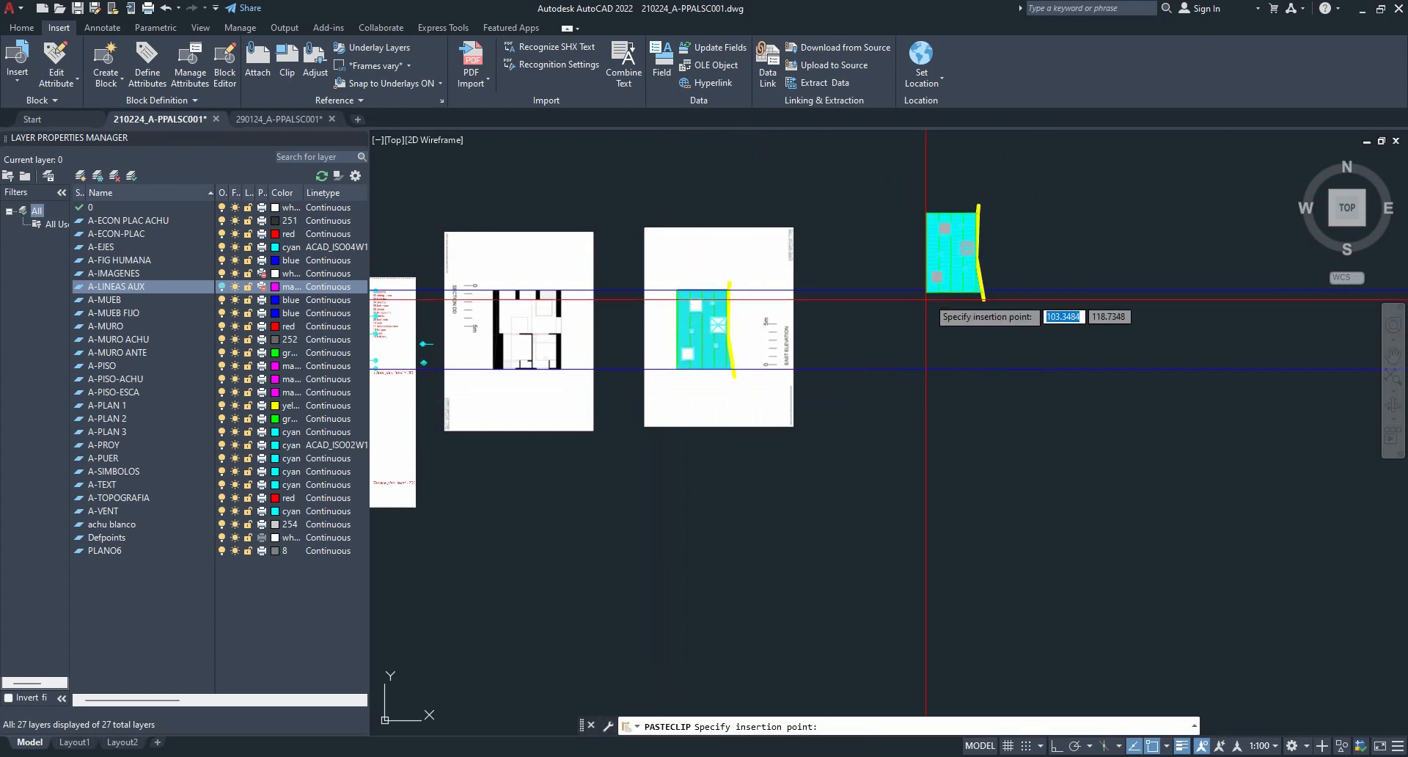
{"action": "middle_click_drag", "start_coordinate": [928, 299], "coordinate": [836, 452]}
{"action": "left_click", "coordinate": [818, 175]}
- Rotate the pasted elevation to 270° about its lower-left corner with Ortho on, so it stands upright
{"action": "left_click", "coordinate": [822, 177]}
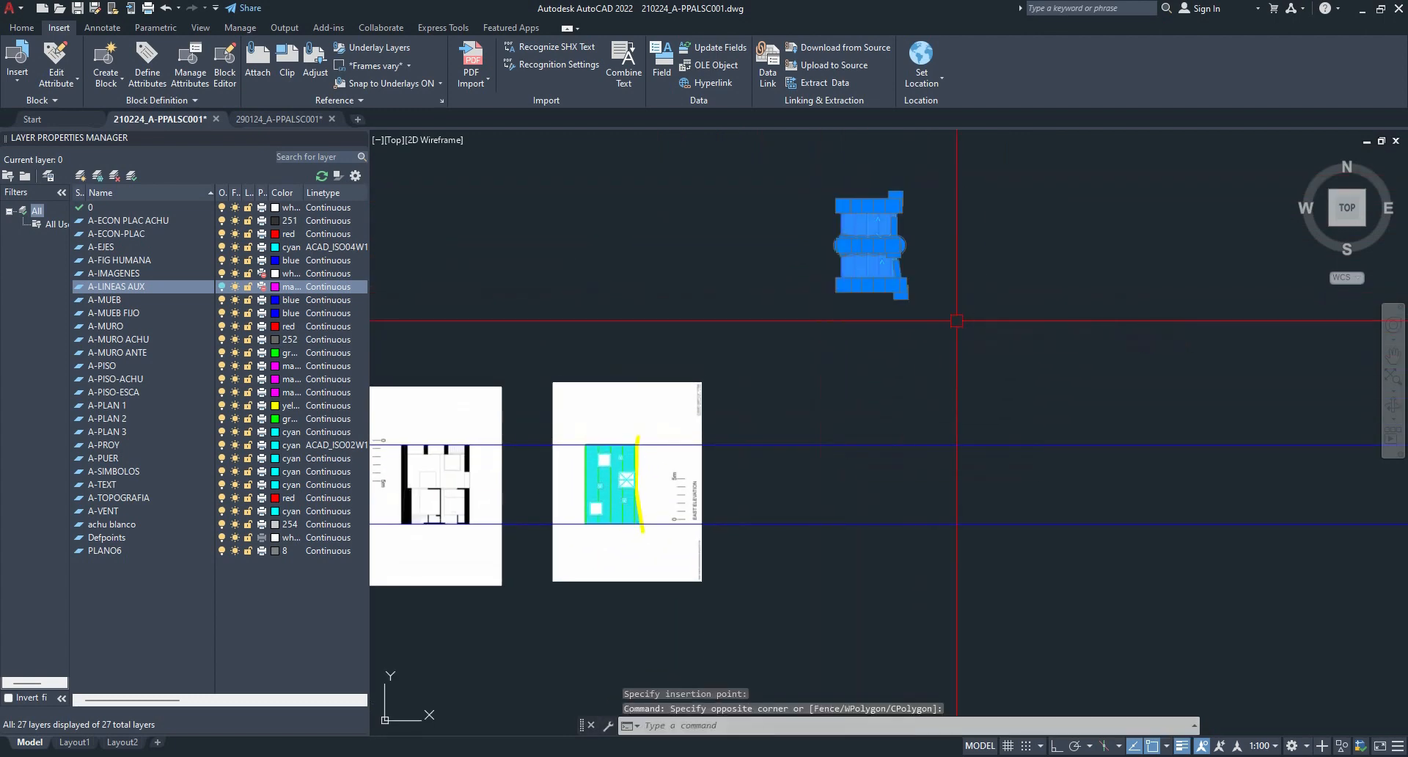
{"action": "type", "text": "o"}
{"action": "key", "text": "Return"}
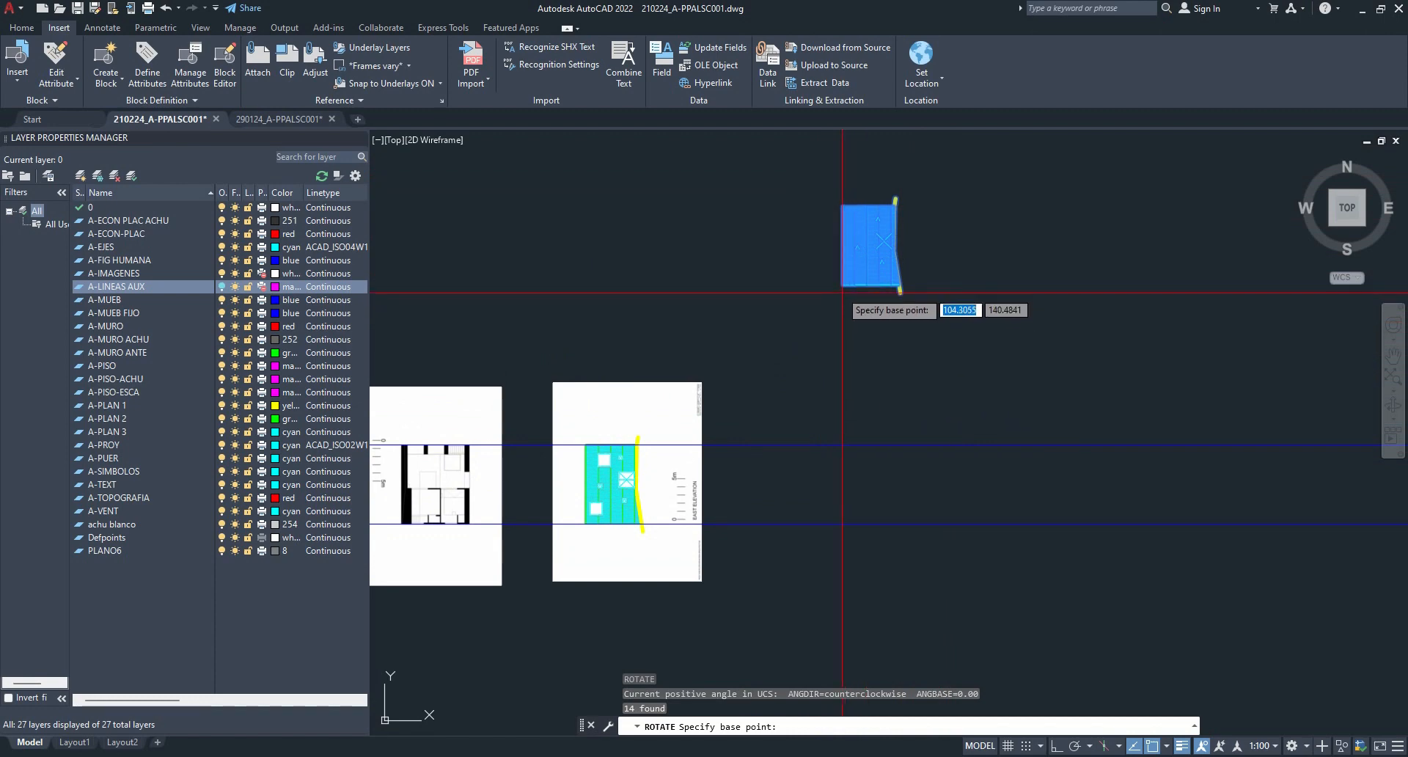
{"action": "left_click", "coordinate": [837, 297]}
{"action": "key", "text": "F8"}
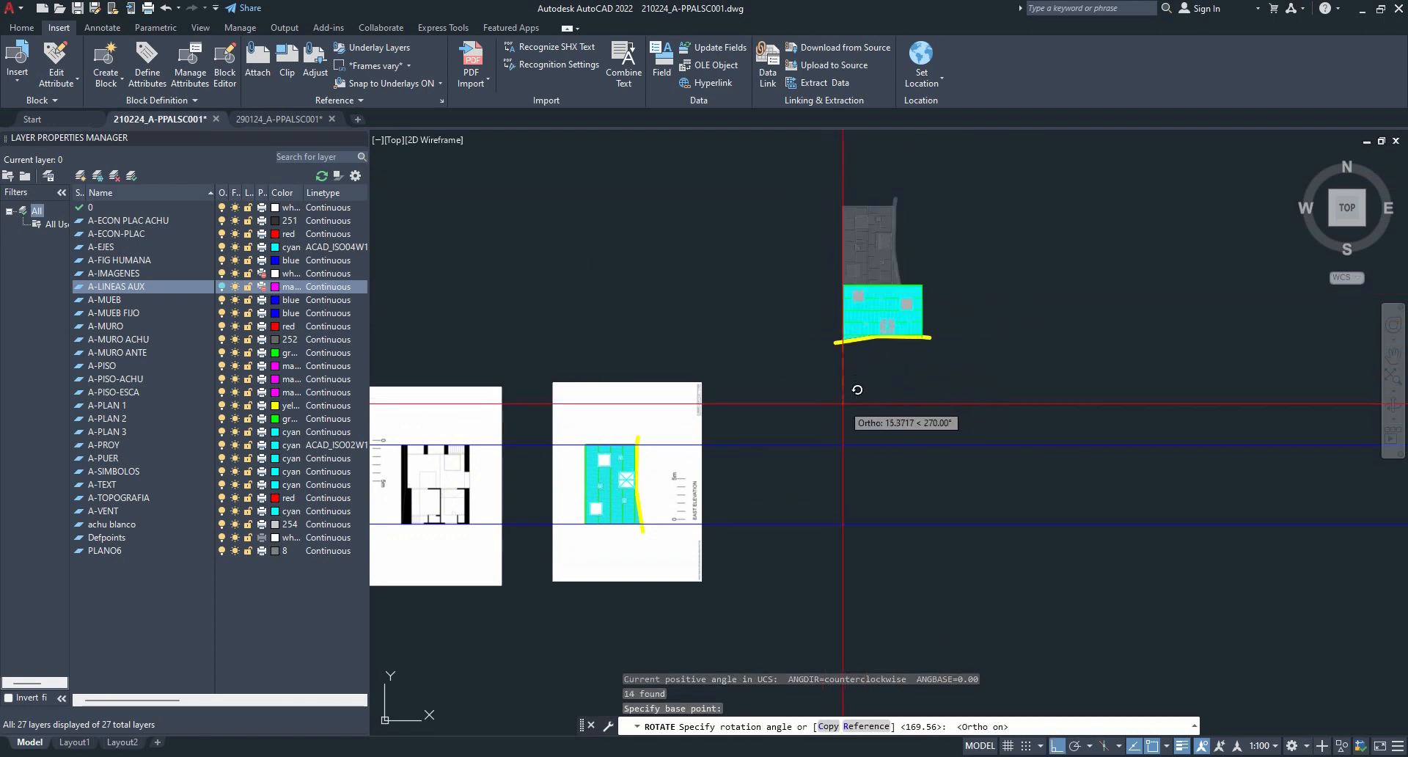
{"action": "left_click", "coordinate": [869, 436]}
{"action": "scroll", "coordinate": [877, 267], "scroll_direction": "up", "scroll_amount": 4}
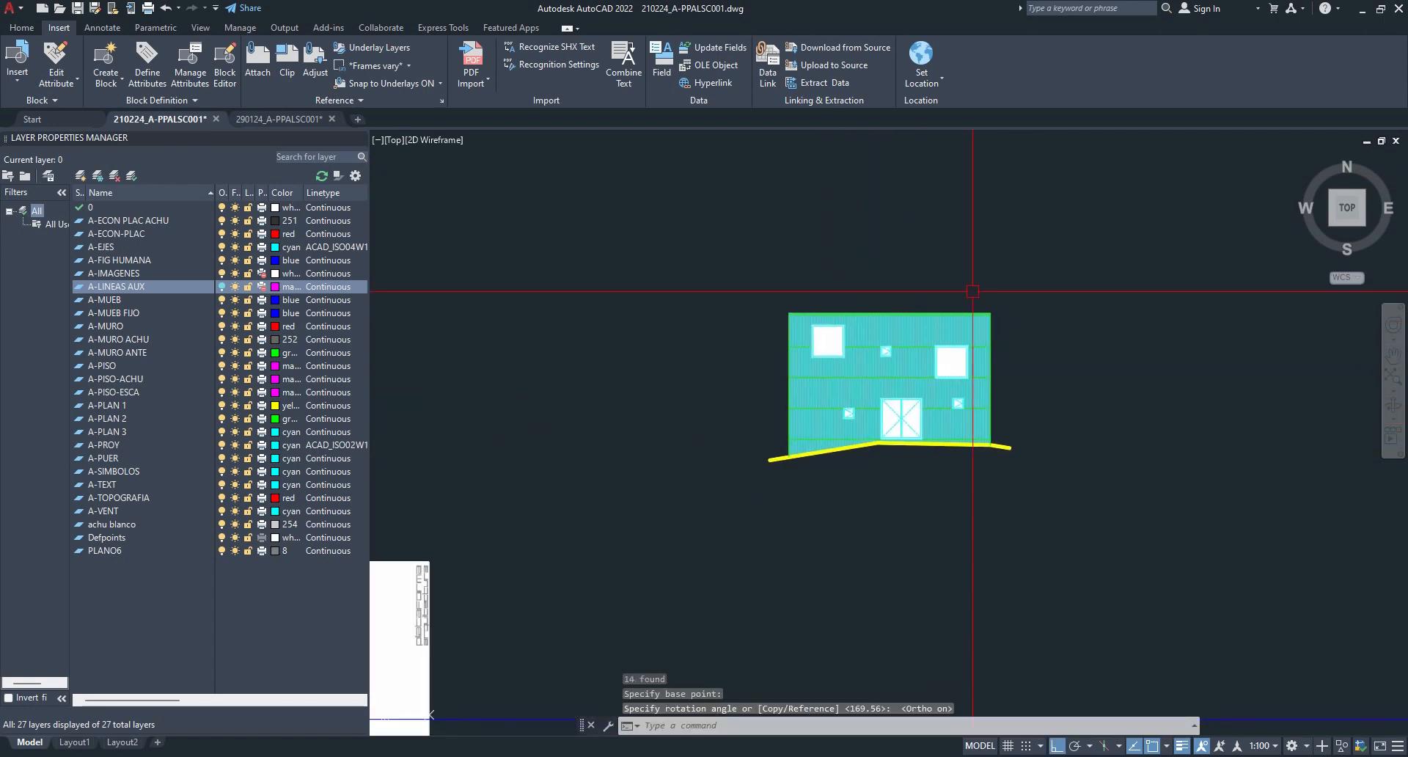
- Examine how the floor plan, section and east elevation align along the two blue guide lines
{"action": "scroll", "coordinate": [866, 388], "scroll_direction": "down", "scroll_amount": 5}
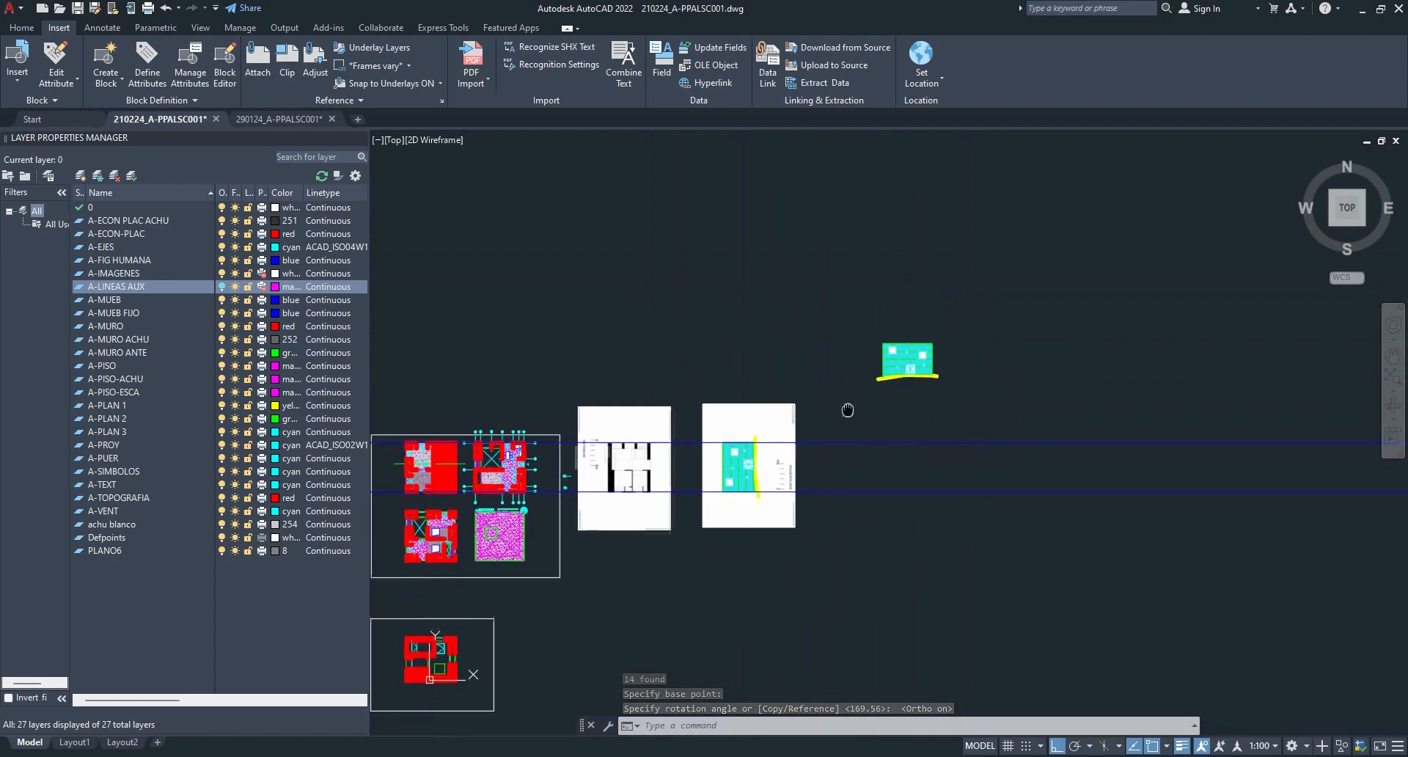
{"action": "scroll", "coordinate": [812, 395], "scroll_direction": "up", "scroll_amount": 2}
{"action": "scroll", "coordinate": [777, 429], "scroll_direction": "up", "scroll_amount": 2}
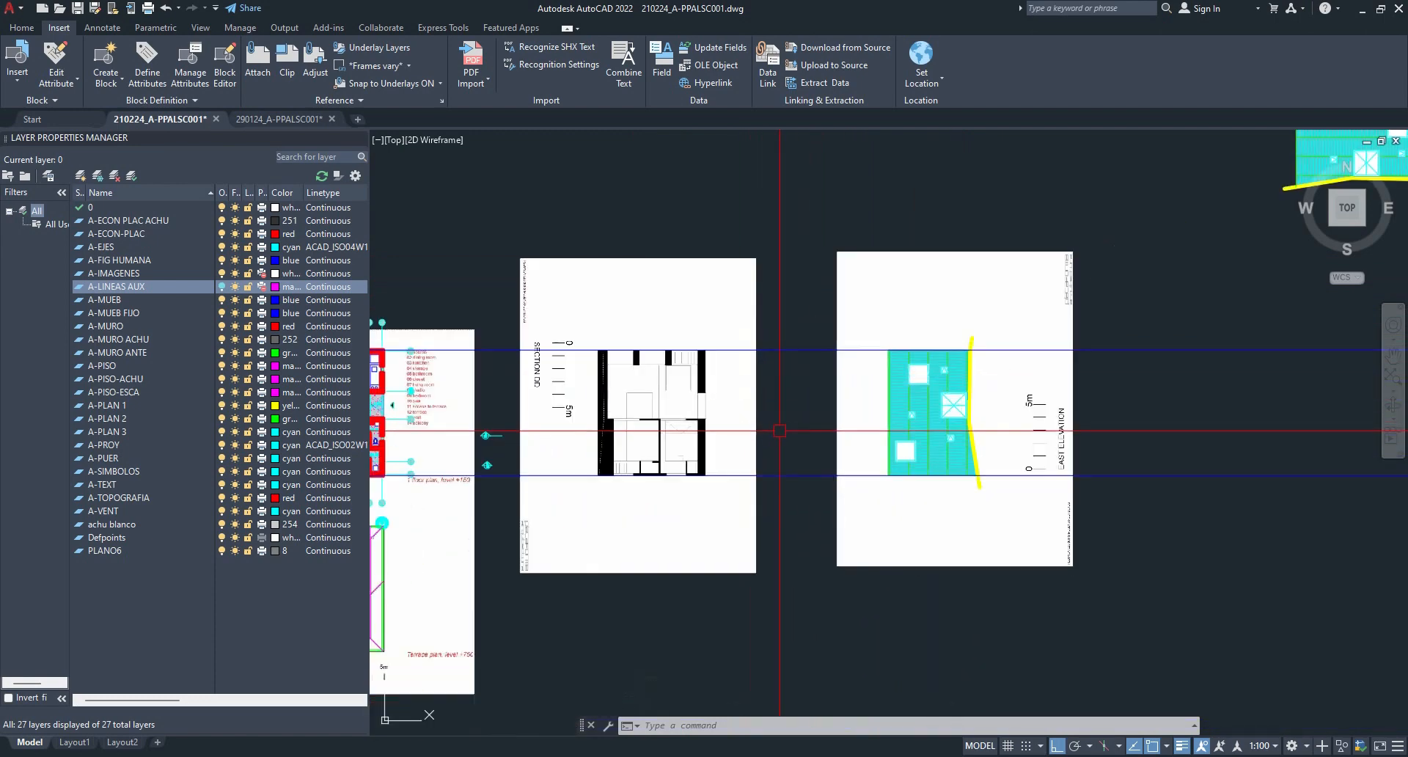
{"action": "middle_click_drag", "start_coordinate": [780, 455], "coordinate": [1072, 451]}
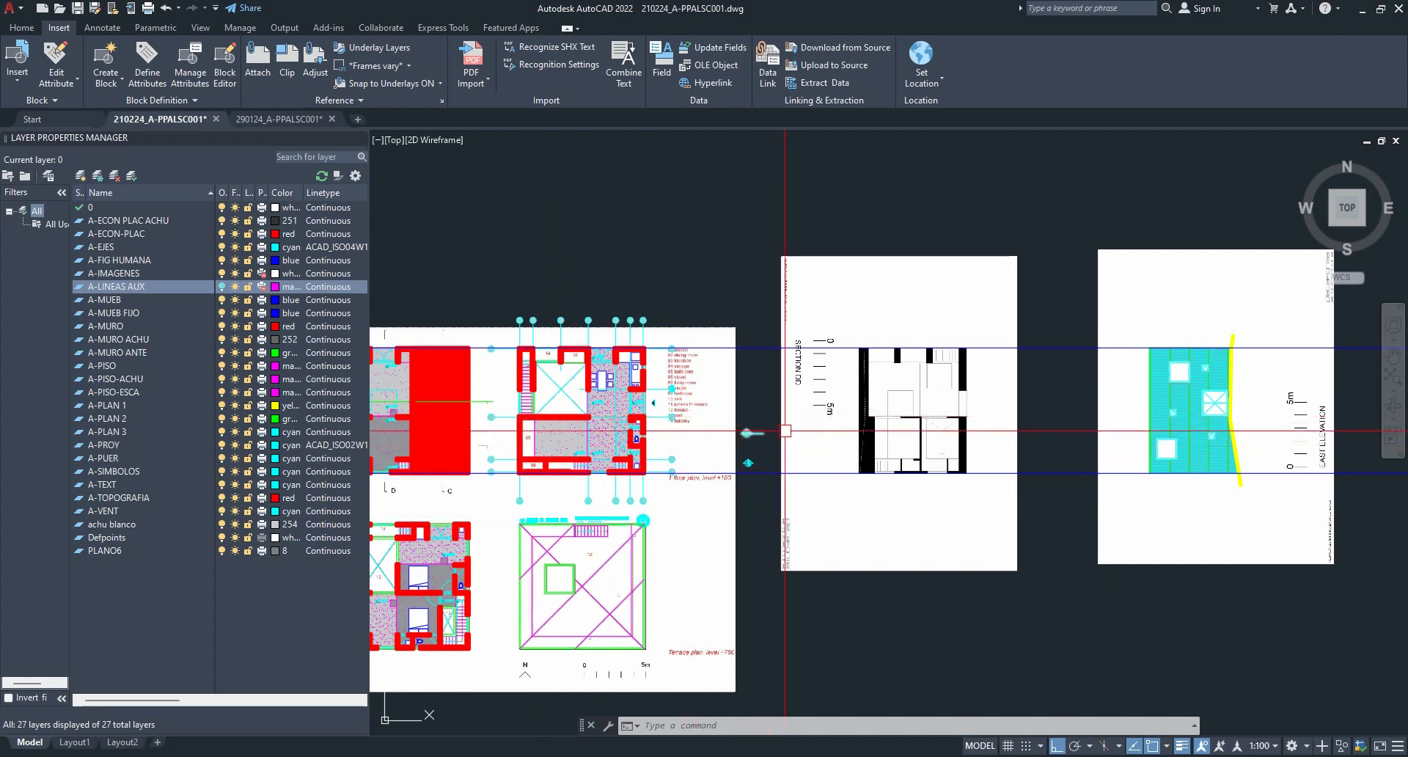
{"action": "middle_click_drag", "start_coordinate": [1141, 433], "coordinate": [1087, 430]}
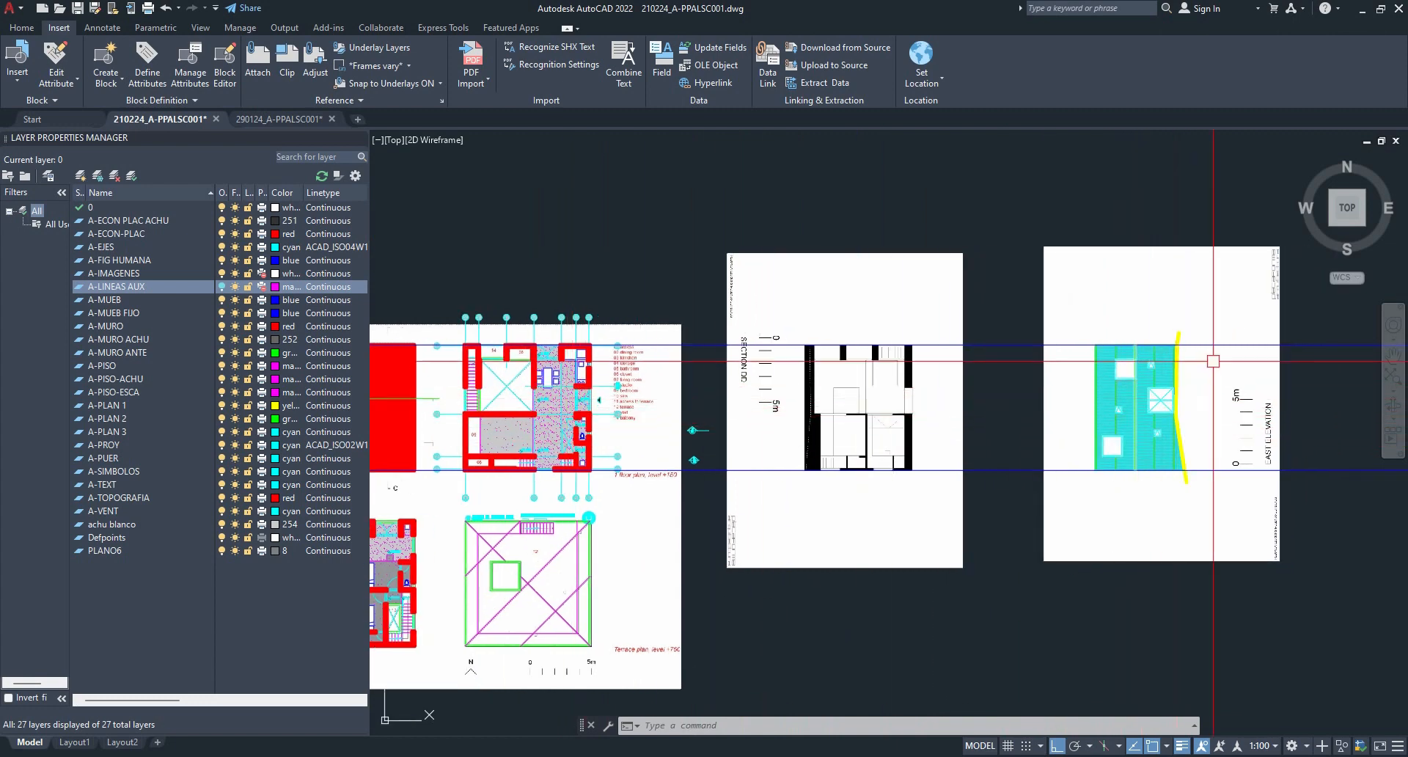
{"action": "middle_click_drag", "start_coordinate": [1274, 530], "coordinate": [732, 497]}
- Erase the two long blue guide lines running through the plans and elevations
{"action": "scroll", "coordinate": [825, 503], "scroll_direction": "down", "scroll_amount": 8}
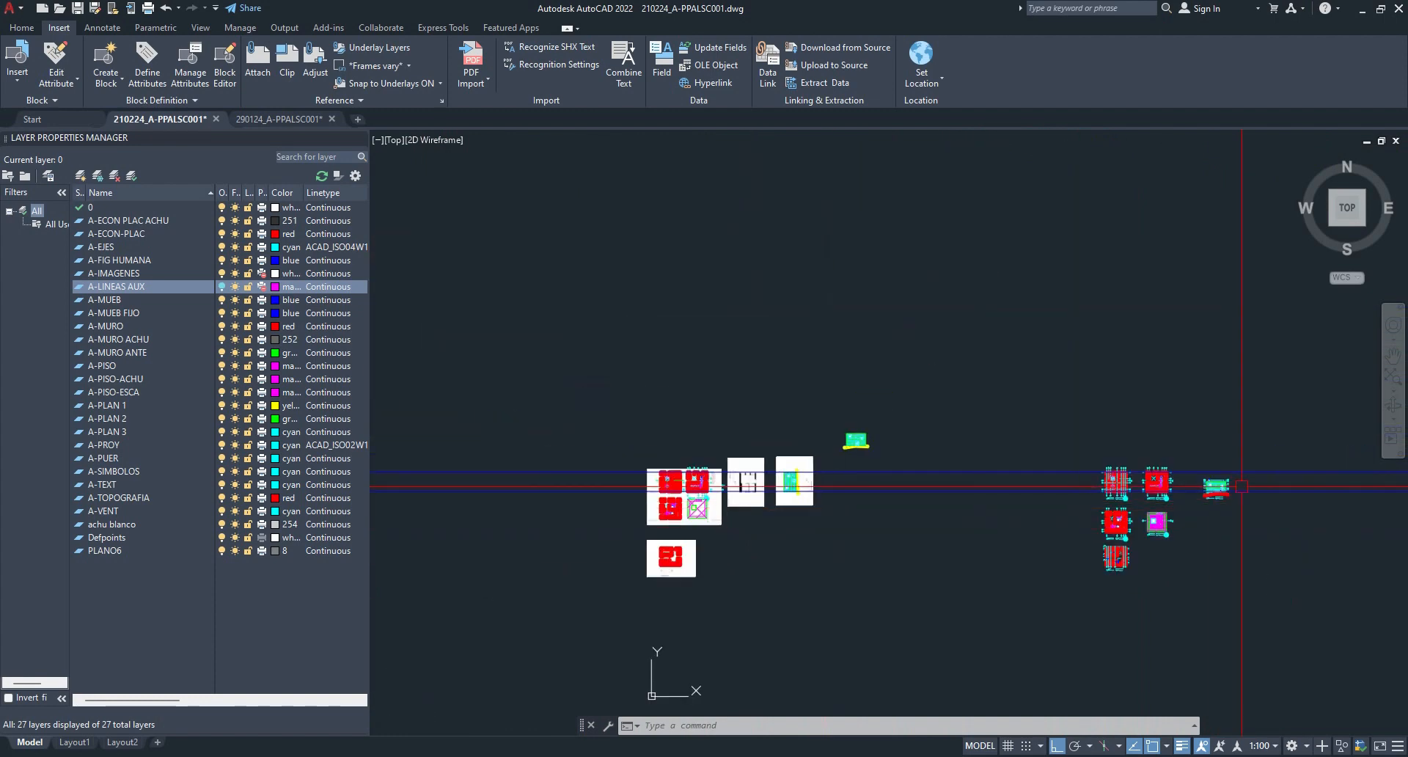
{"action": "scroll", "coordinate": [1284, 482], "scroll_direction": "up", "scroll_amount": 6}
{"action": "left_click", "coordinate": [1280, 534]}
{"action": "left_click", "coordinate": [1245, 440]}
{"action": "key", "text": "Delete"}
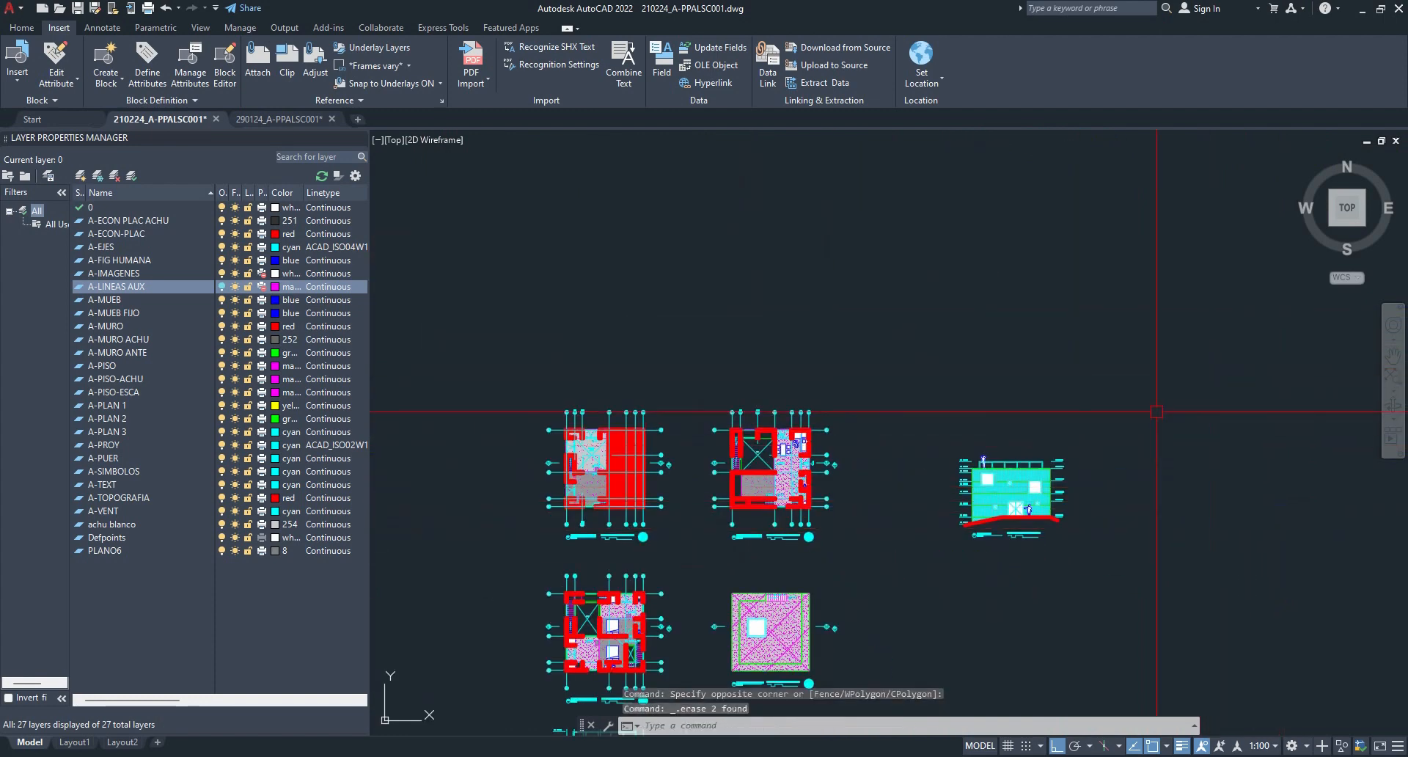
- Check which layer the red ground line of the east elevation is on
{"action": "scroll", "coordinate": [965, 491], "scroll_direction": "up", "scroll_amount": 6}
{"action": "middle_click_drag", "start_coordinate": [1086, 421], "coordinate": [804, 399]}
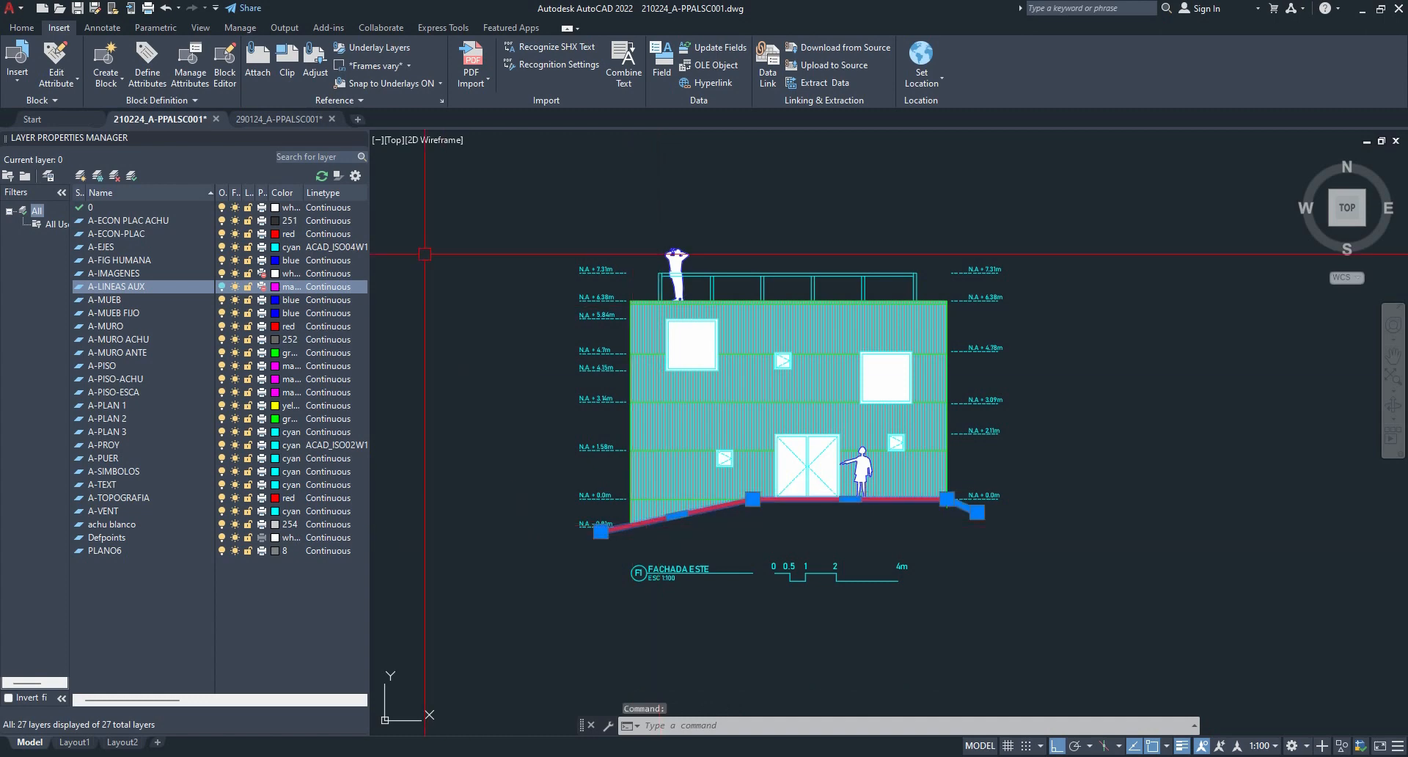
{"action": "left_click", "coordinate": [21, 27]}
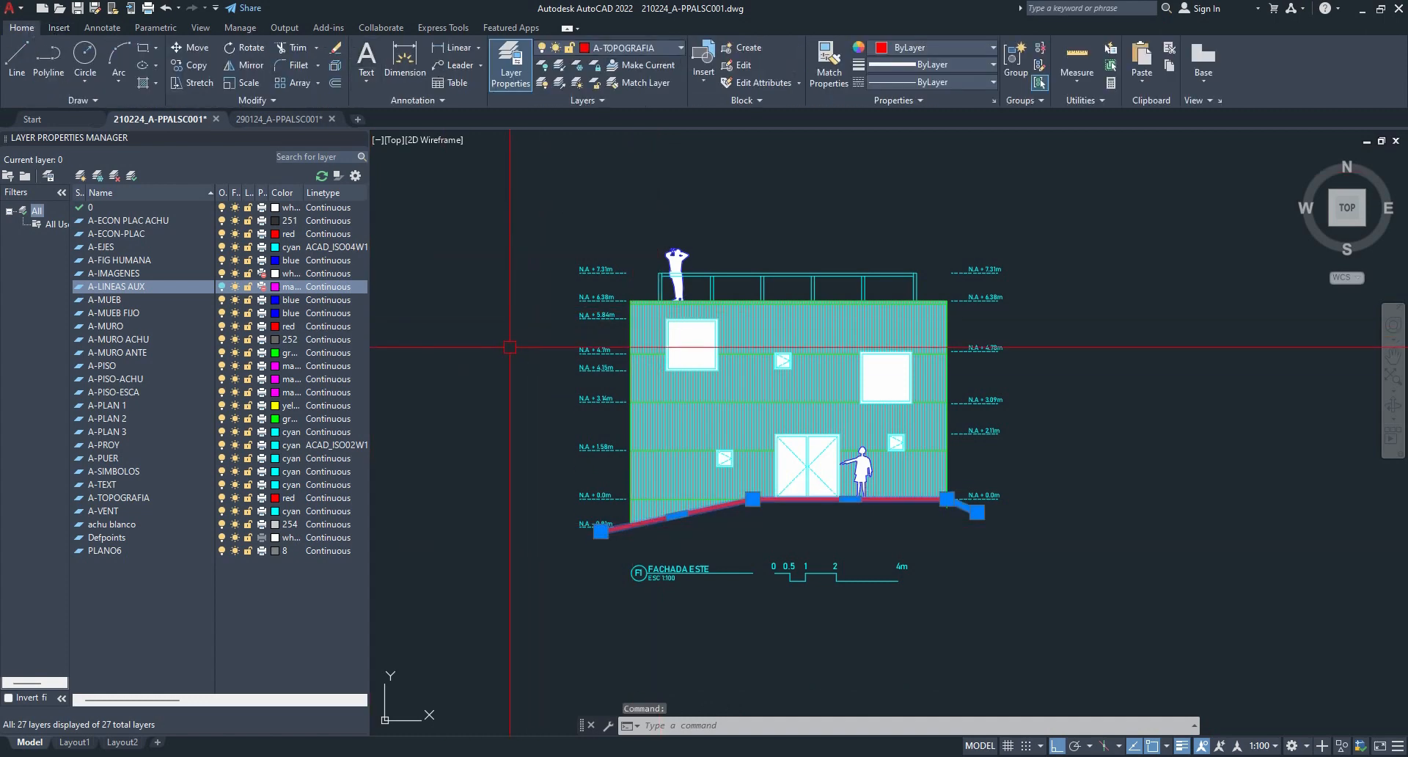
{"action": "key", "text": "Delete"}
{"action": "key", "text": "Escape"}
{"action": "scroll", "coordinate": [645, 454], "scroll_direction": "up", "scroll_amount": 2}
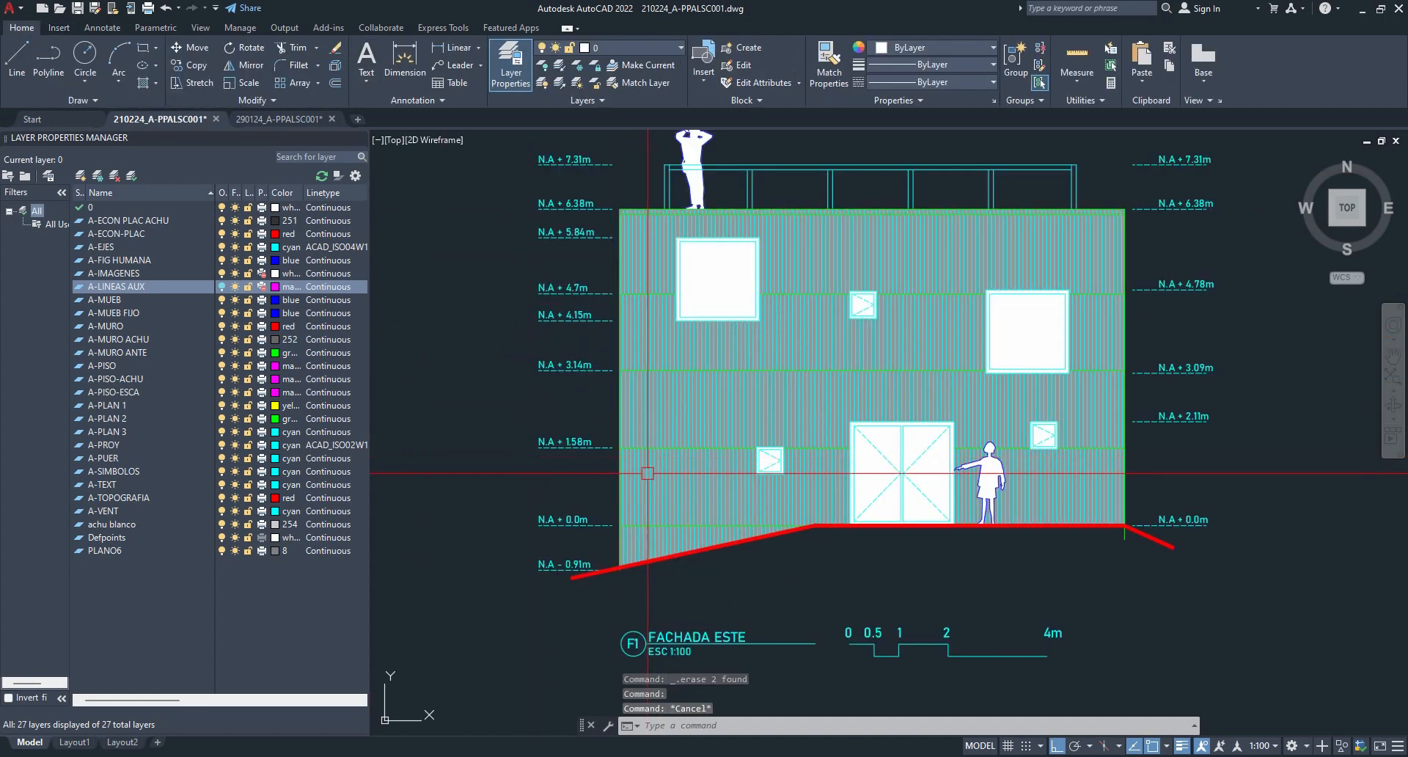
- Check the layer of the facade outline and of the horizontal joint lines at N.A + 0.0m, + 1.58m and + 3.14m
{"action": "left_click", "coordinate": [615, 543]}
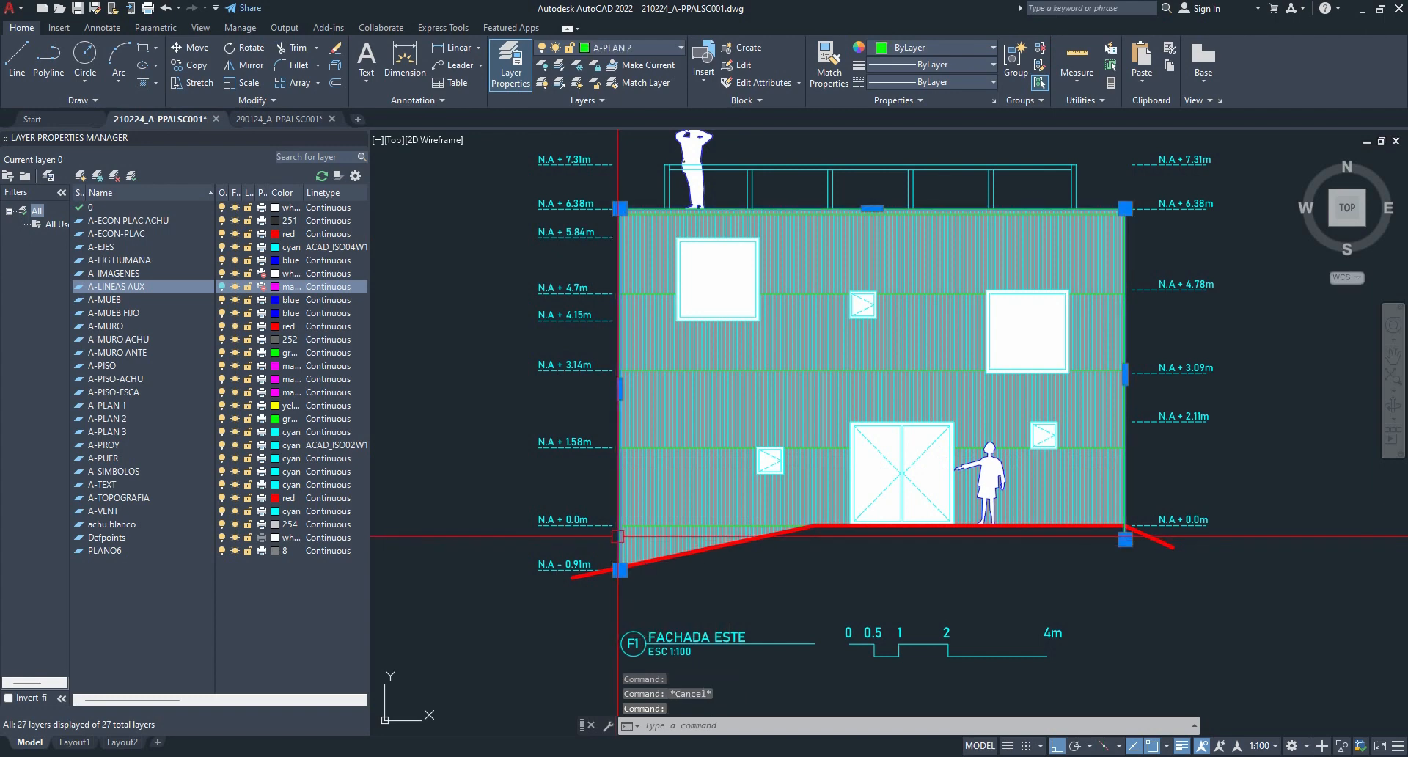
{"action": "key", "text": "Escape"}
{"action": "scroll", "coordinate": [631, 526], "scroll_direction": "up", "scroll_amount": 2}
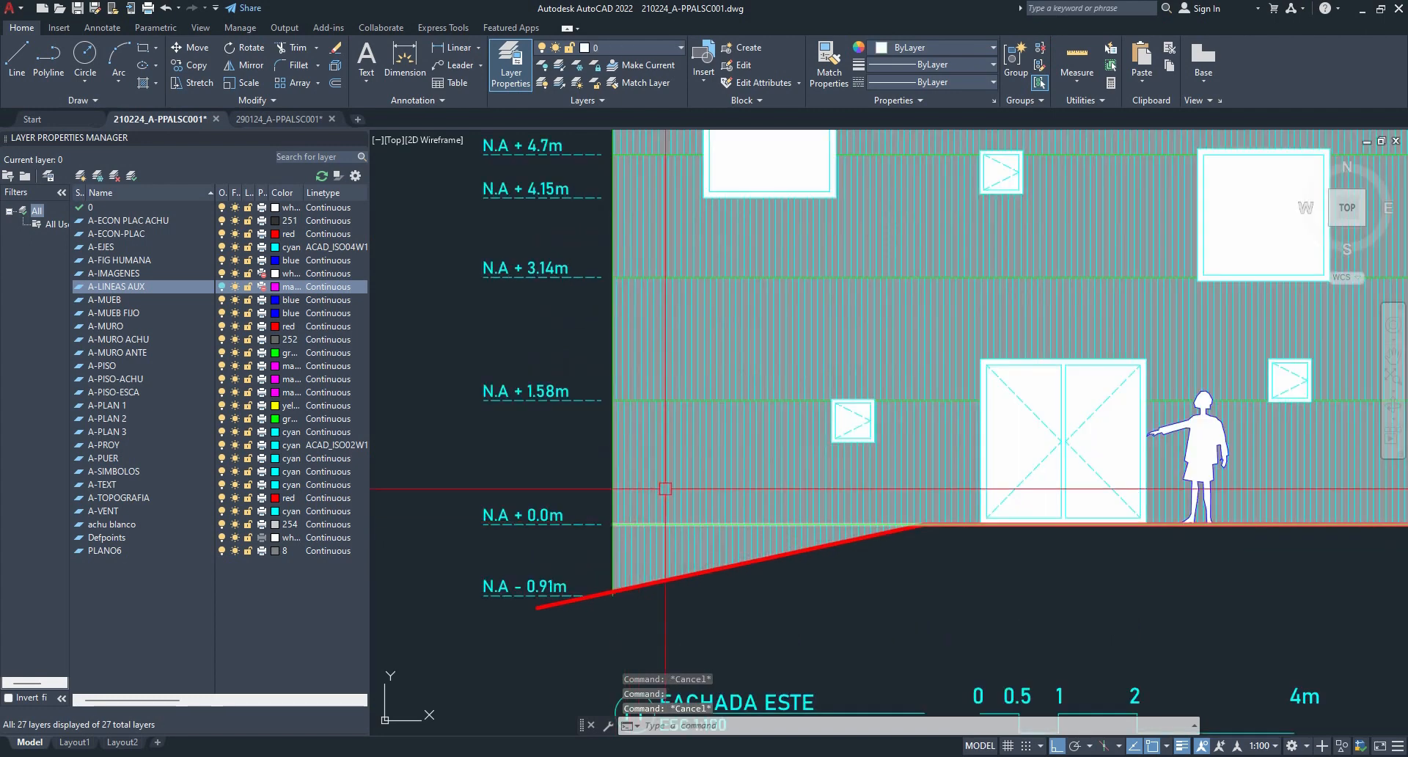
{"action": "left_click", "coordinate": [652, 533]}
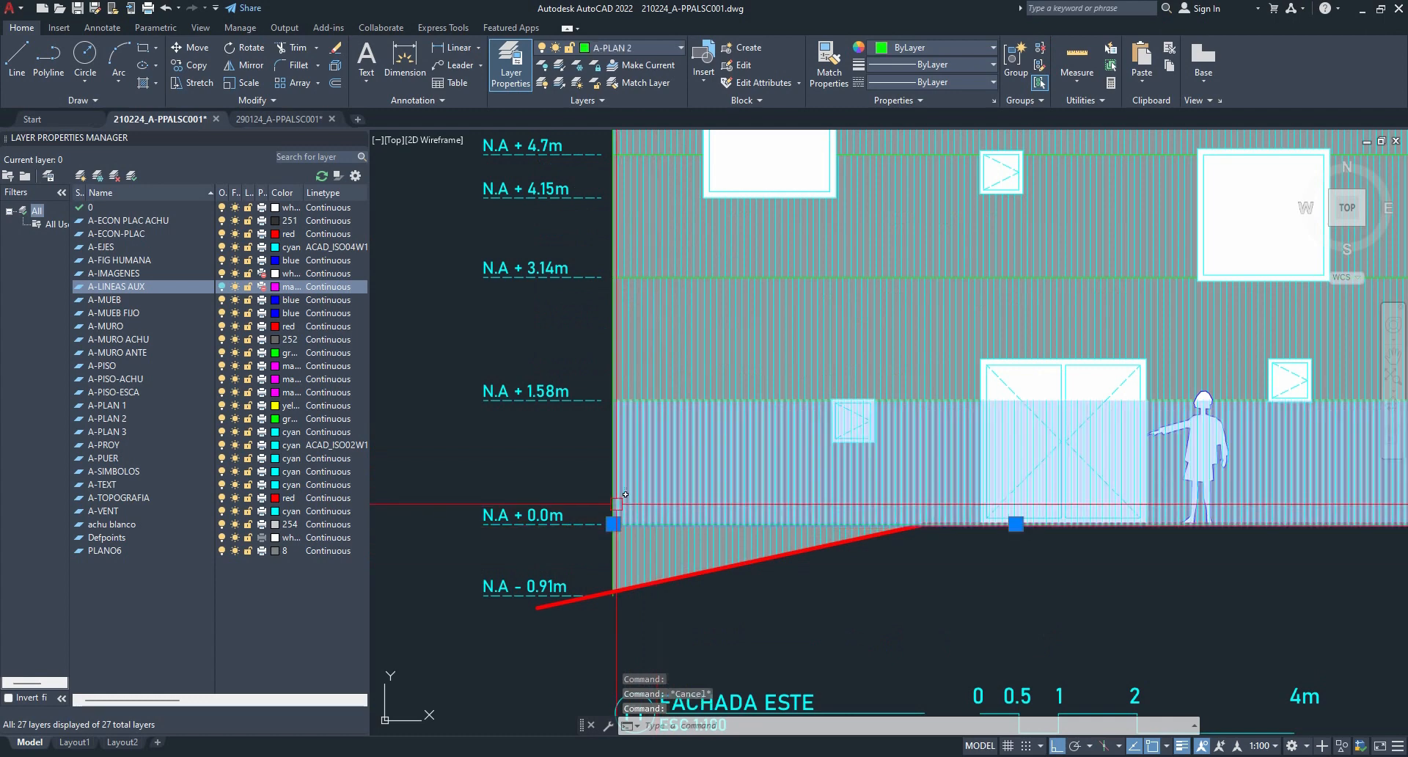
{"action": "left_click", "coordinate": [654, 399]}
{"action": "left_click", "coordinate": [693, 277]}
{"action": "scroll", "coordinate": [714, 363], "scroll_direction": "down", "scroll_amount": 2}
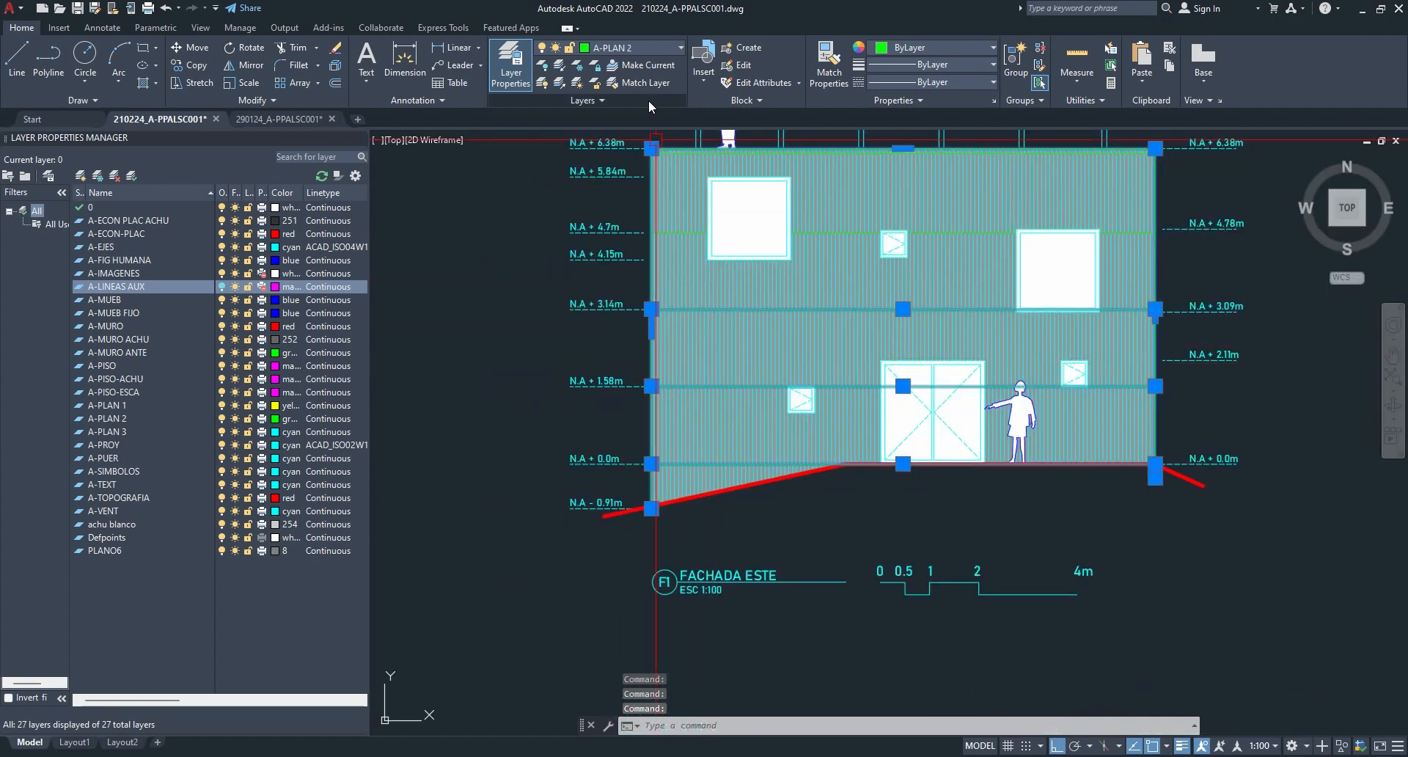
{"action": "middle_click_drag", "start_coordinate": [741, 330], "coordinate": [693, 408]}
{"action": "key", "text": "Escape"}
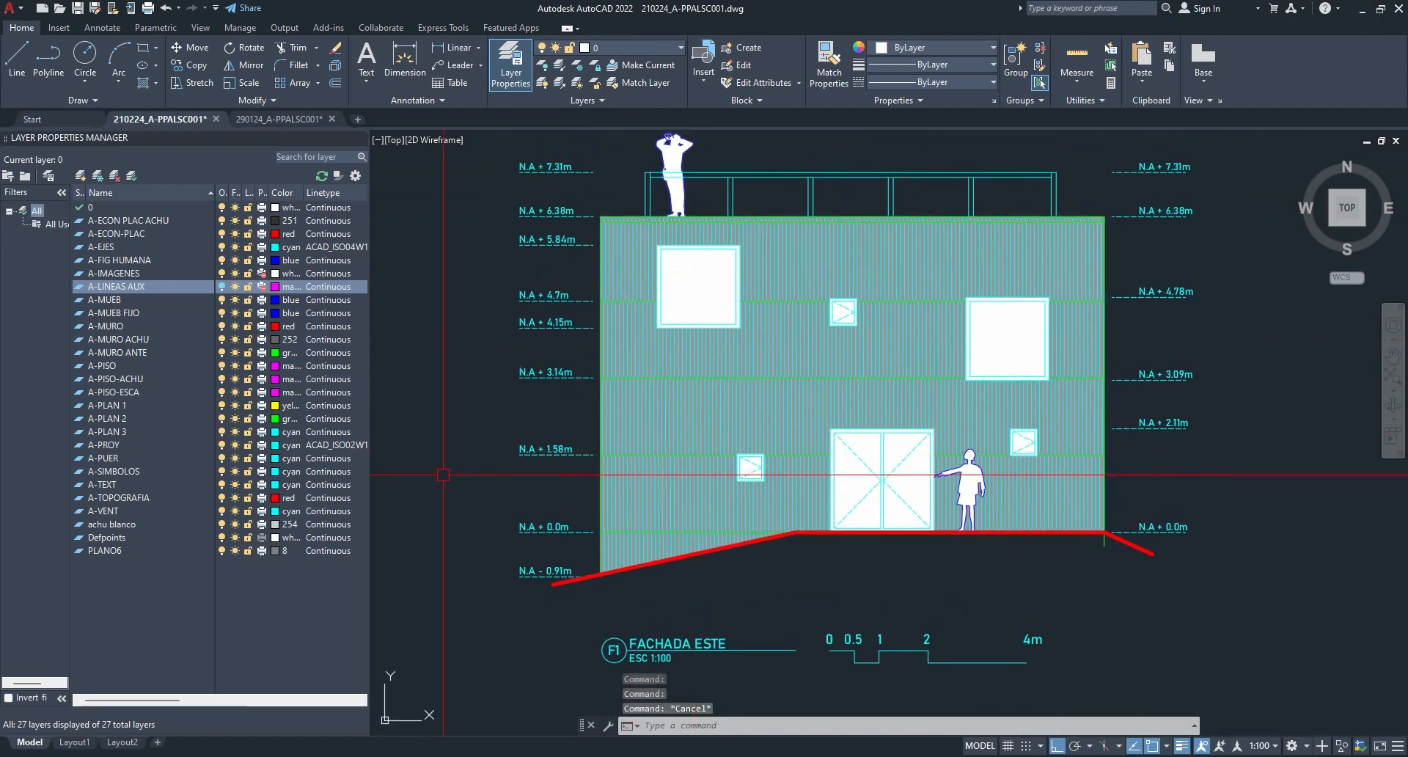
- Inspect the pattern properties and layer of the facade hatch band between N.A + 0.0m and + 1.58m
{"action": "left_click", "coordinate": [652, 507]}
{"action": "left_click", "coordinate": [516, 367]}
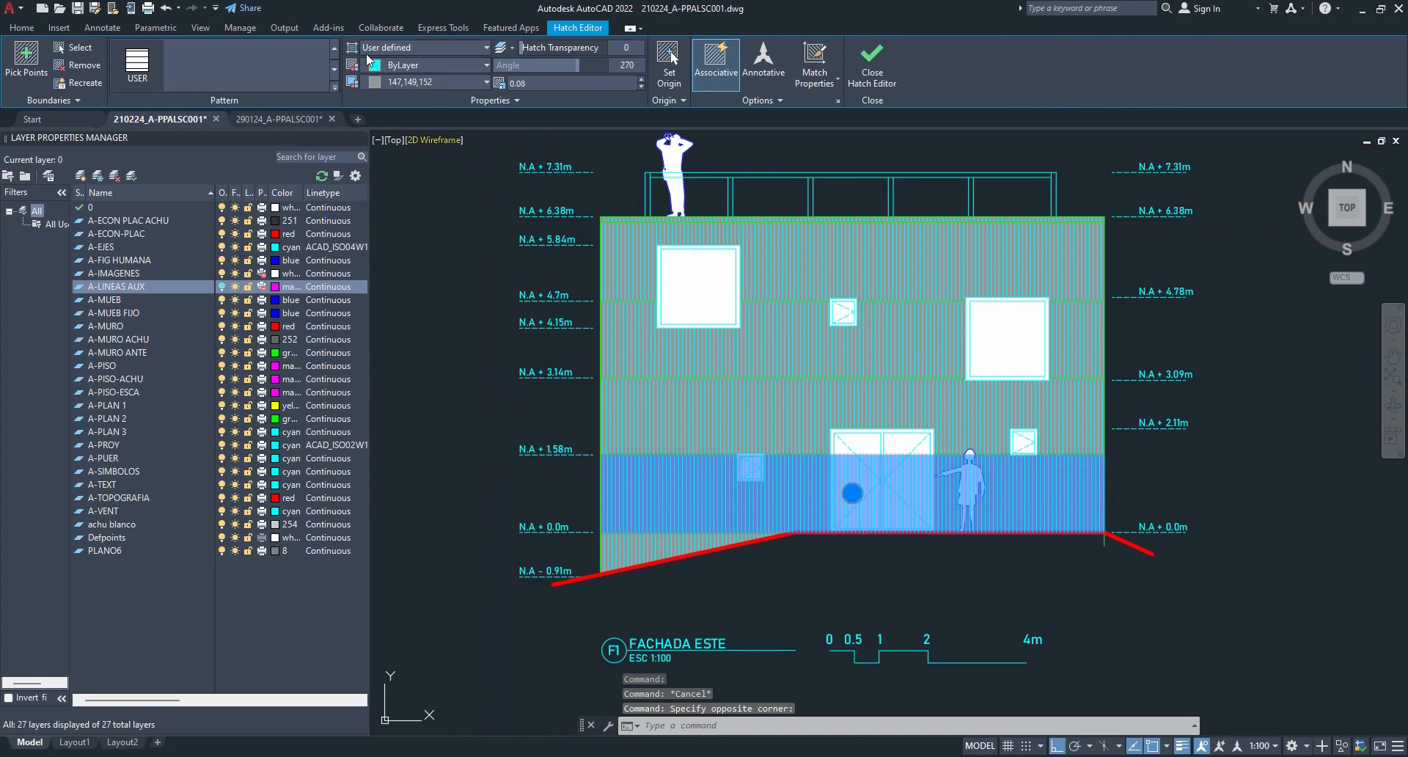
{"action": "left_click", "coordinate": [148, 63]}
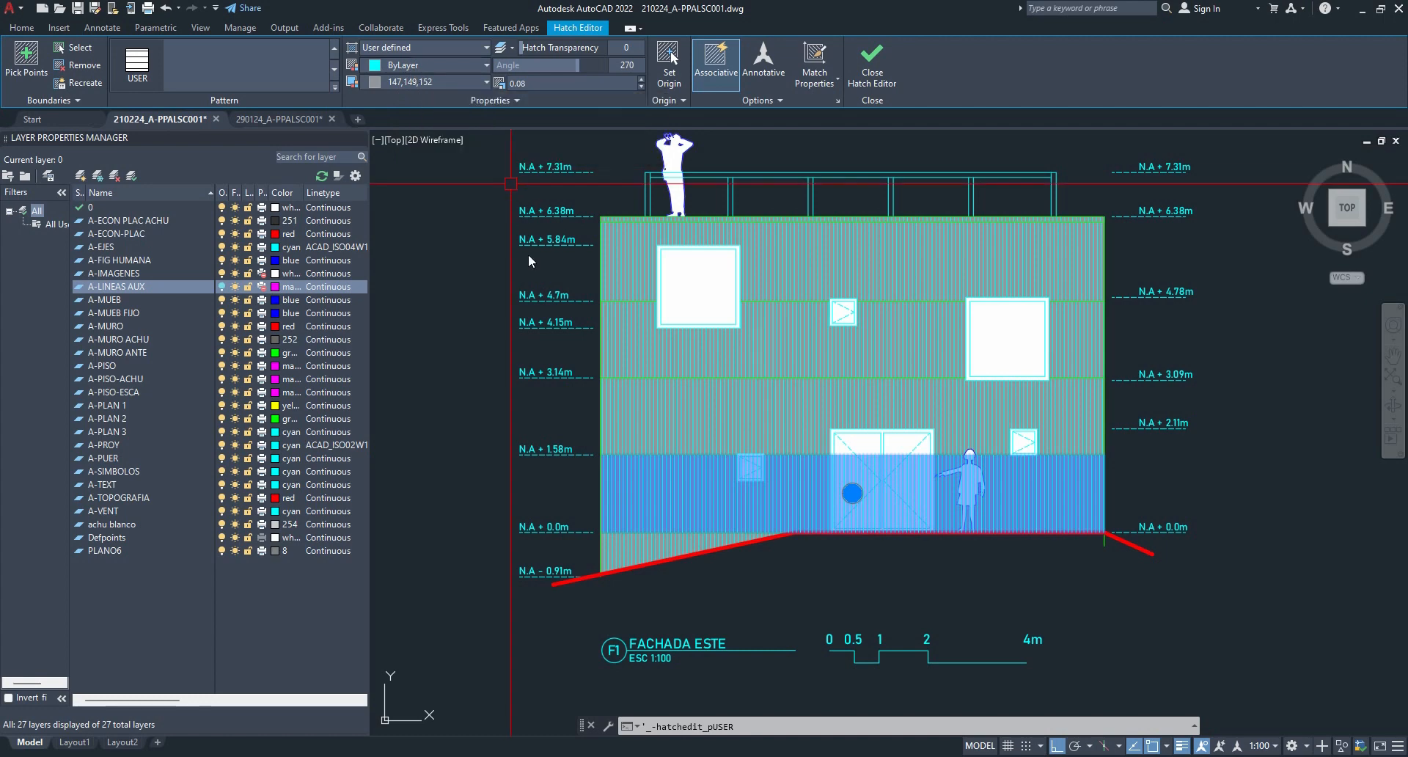
{"action": "left_click", "coordinate": [17, 29]}
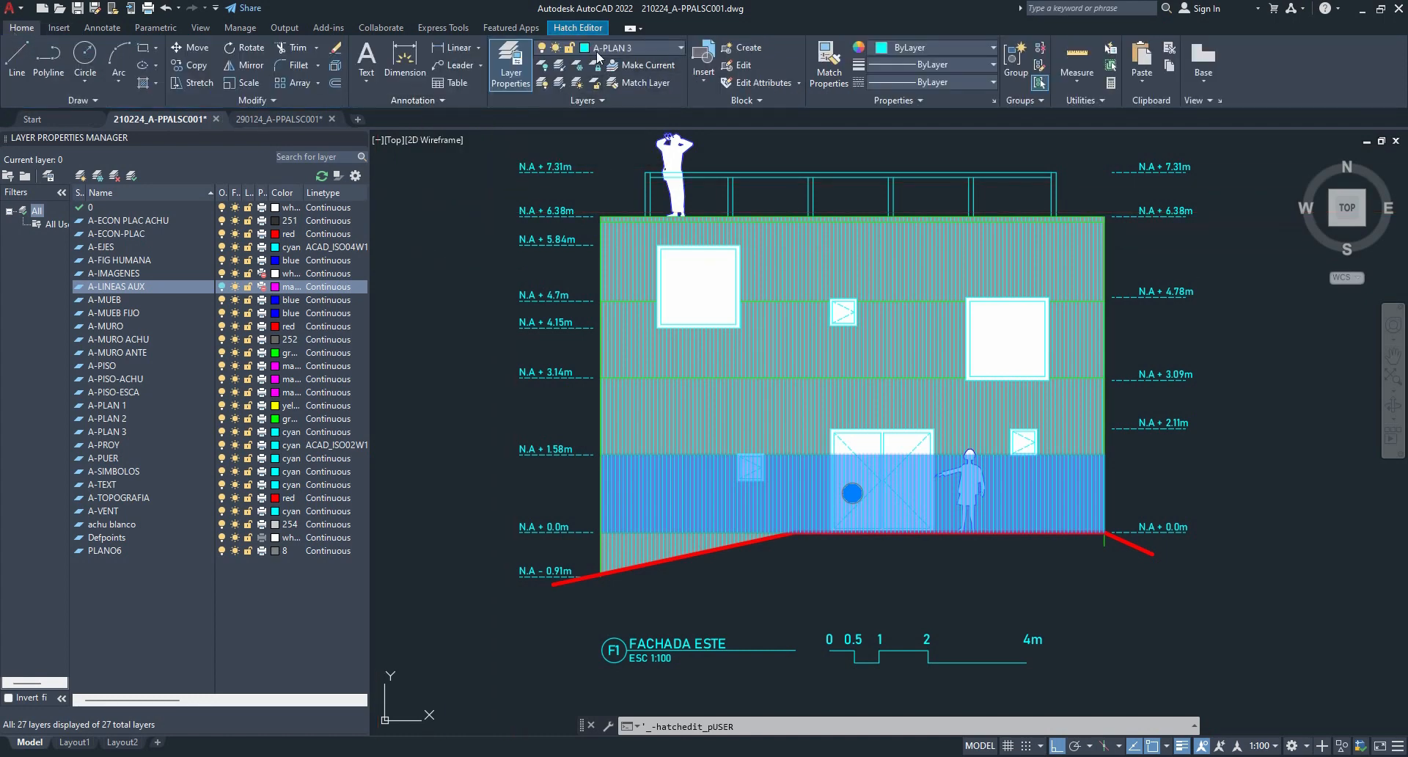
{"action": "key", "text": "Escape"}
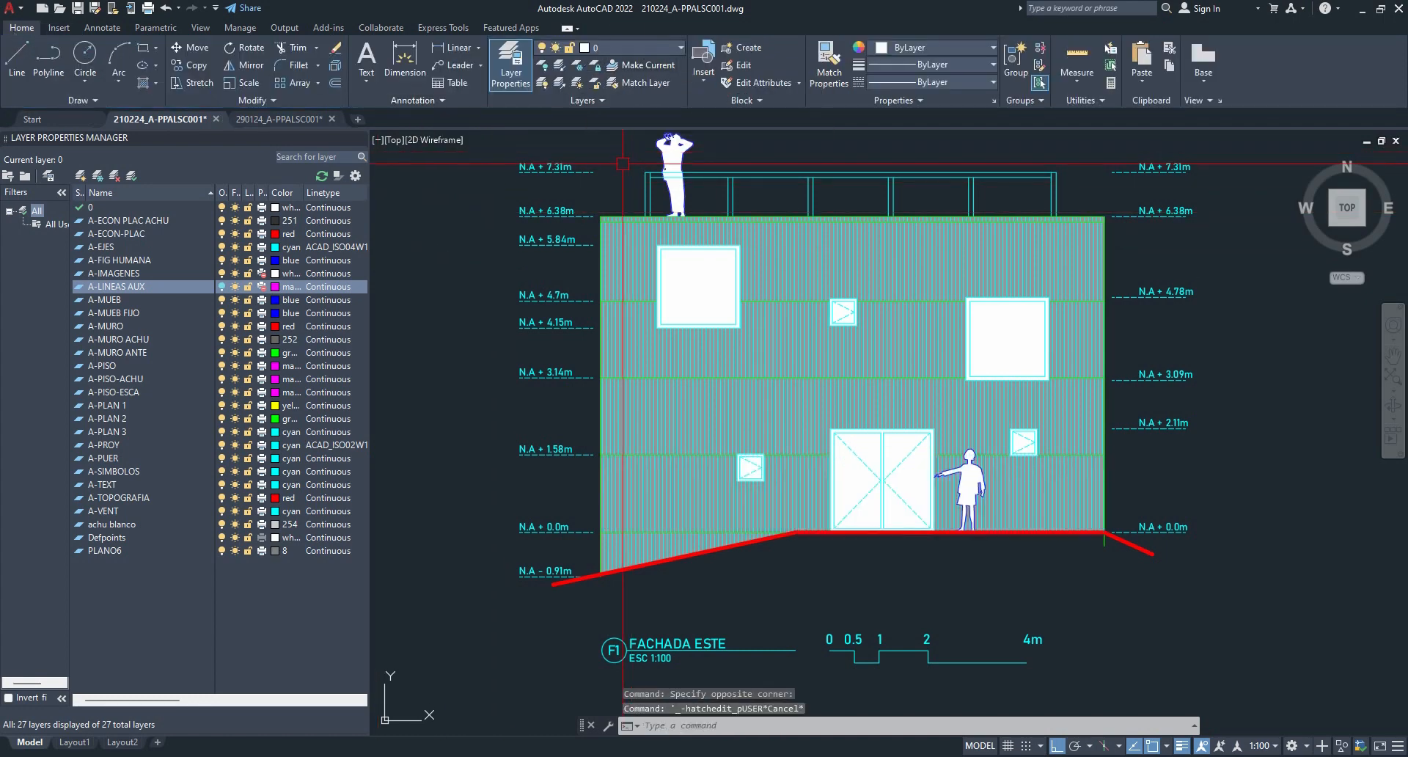
- Inspect the line along the facade's upper edge and the pattern properties of the uppermost hatch band
{"action": "left_click", "coordinate": [608, 233]}
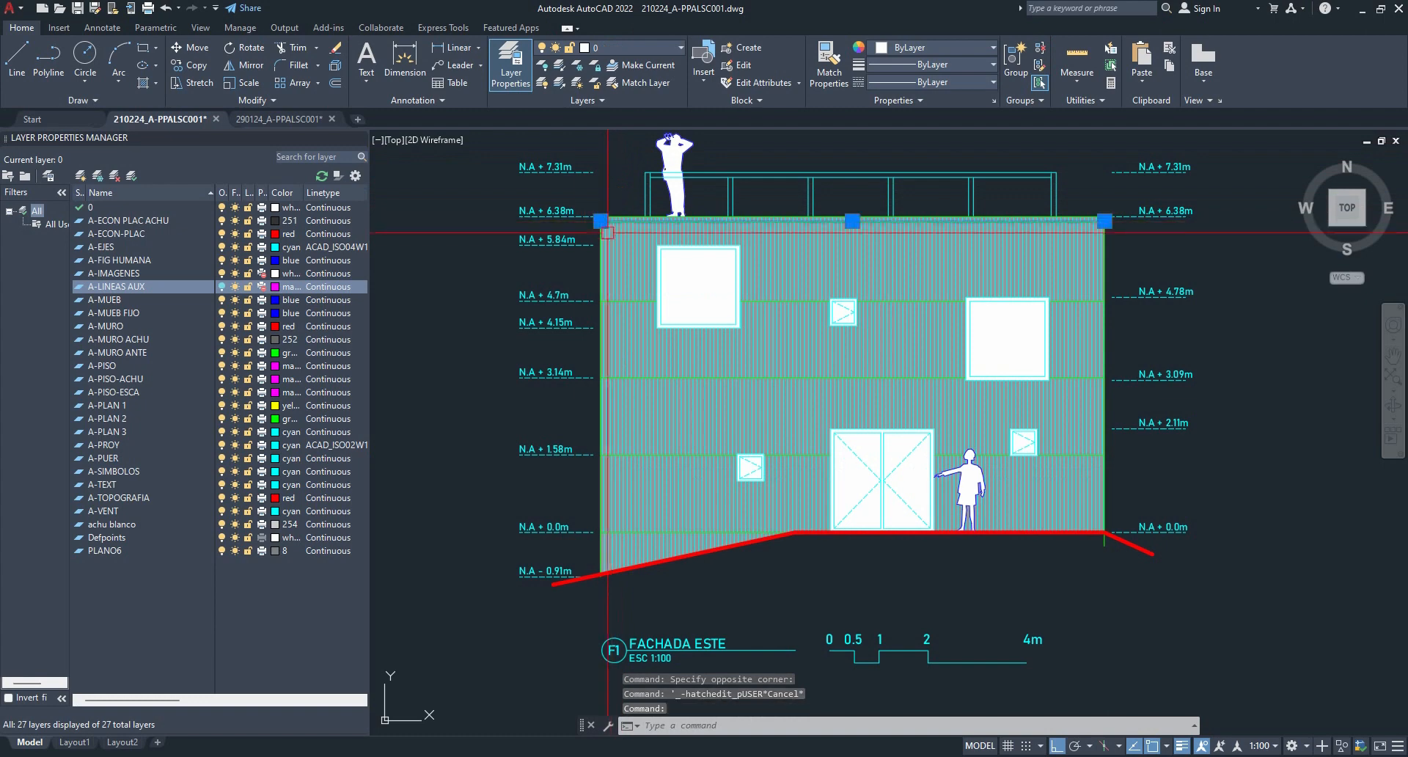
{"action": "key", "text": "Escape"}
{"action": "left_click", "coordinate": [651, 249]}
{"action": "left_click", "coordinate": [638, 255]}
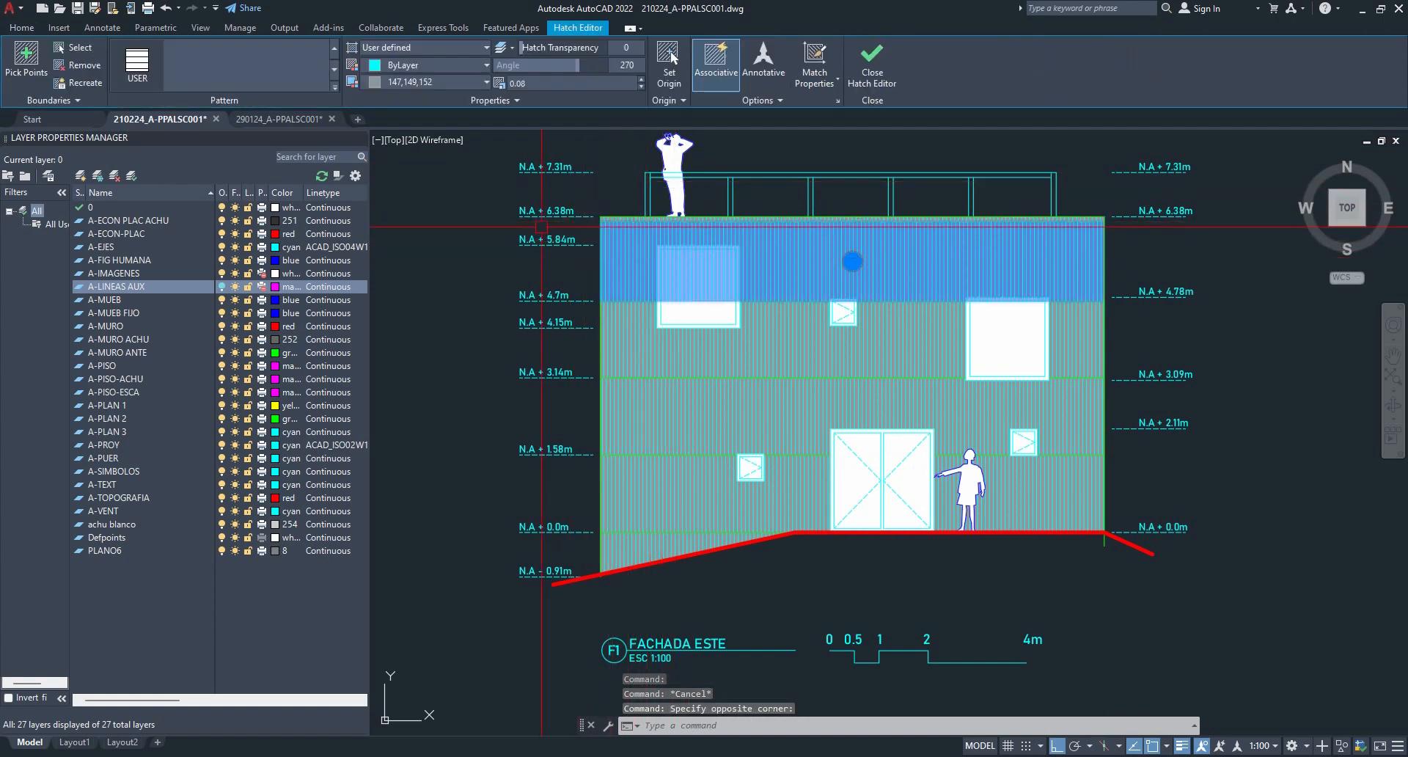
{"action": "key", "text": "Escape"}
- Set a new hatch origin on the N.A + 0.0m line for the facade band directly above it
{"action": "scroll", "coordinate": [660, 522], "scroll_direction": "up", "scroll_amount": 6}
{"action": "middle_click_drag", "start_coordinate": [649, 517], "coordinate": [804, 421]}
{"action": "scroll", "coordinate": [681, 504], "scroll_direction": "up", "scroll_amount": 2}
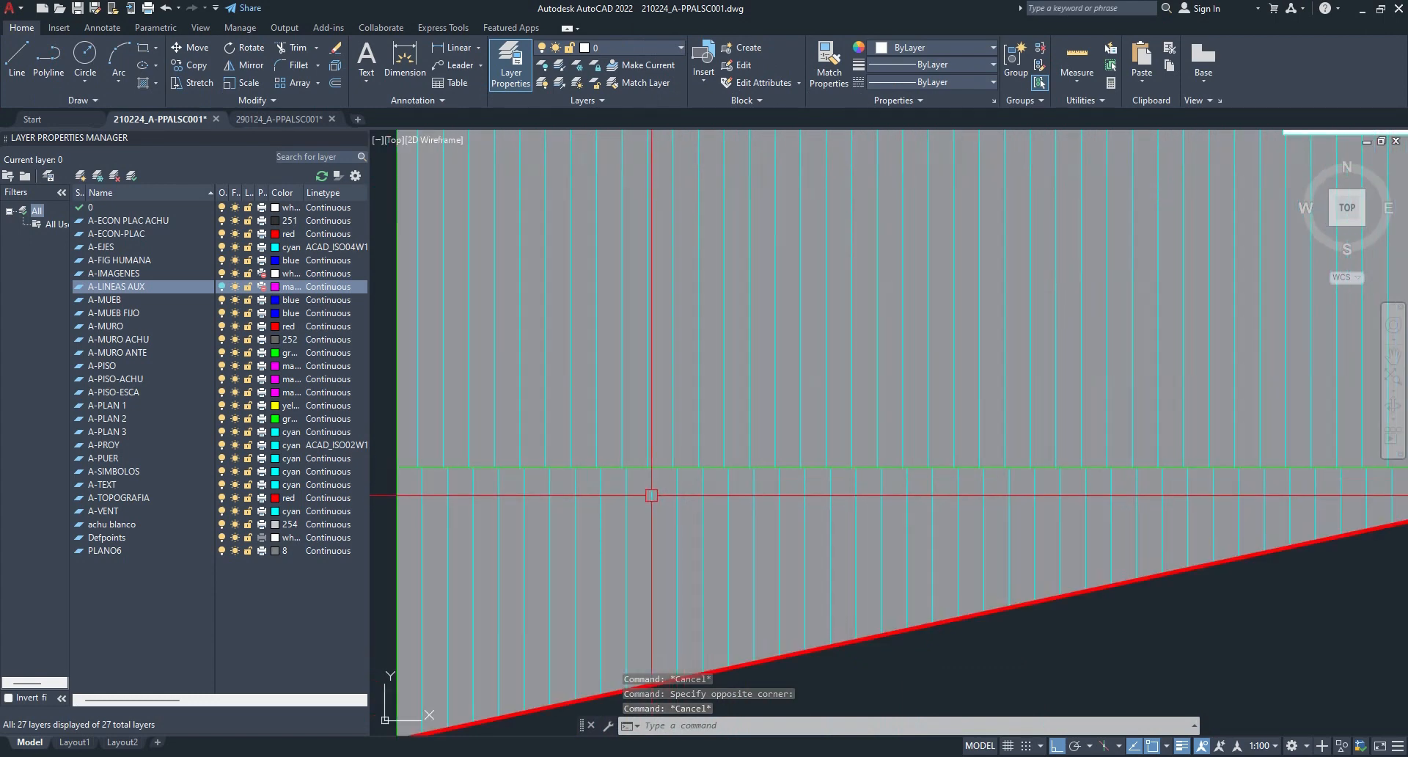
{"action": "scroll", "coordinate": [645, 473], "scroll_direction": "down", "scroll_amount": 4}
{"action": "scroll", "coordinate": [647, 474], "scroll_direction": "up", "scroll_amount": 2}
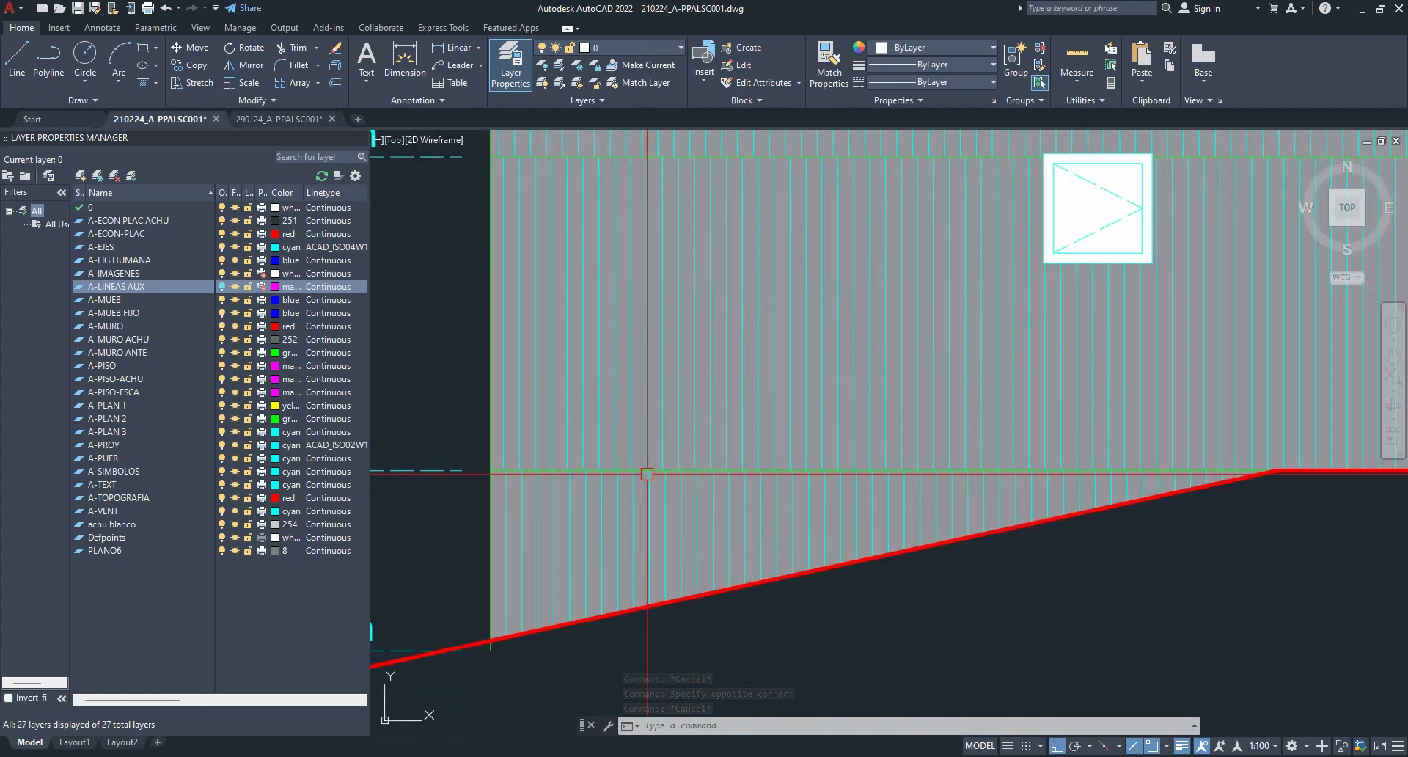
{"action": "scroll", "coordinate": [647, 474], "scroll_direction": "up", "scroll_amount": 3}
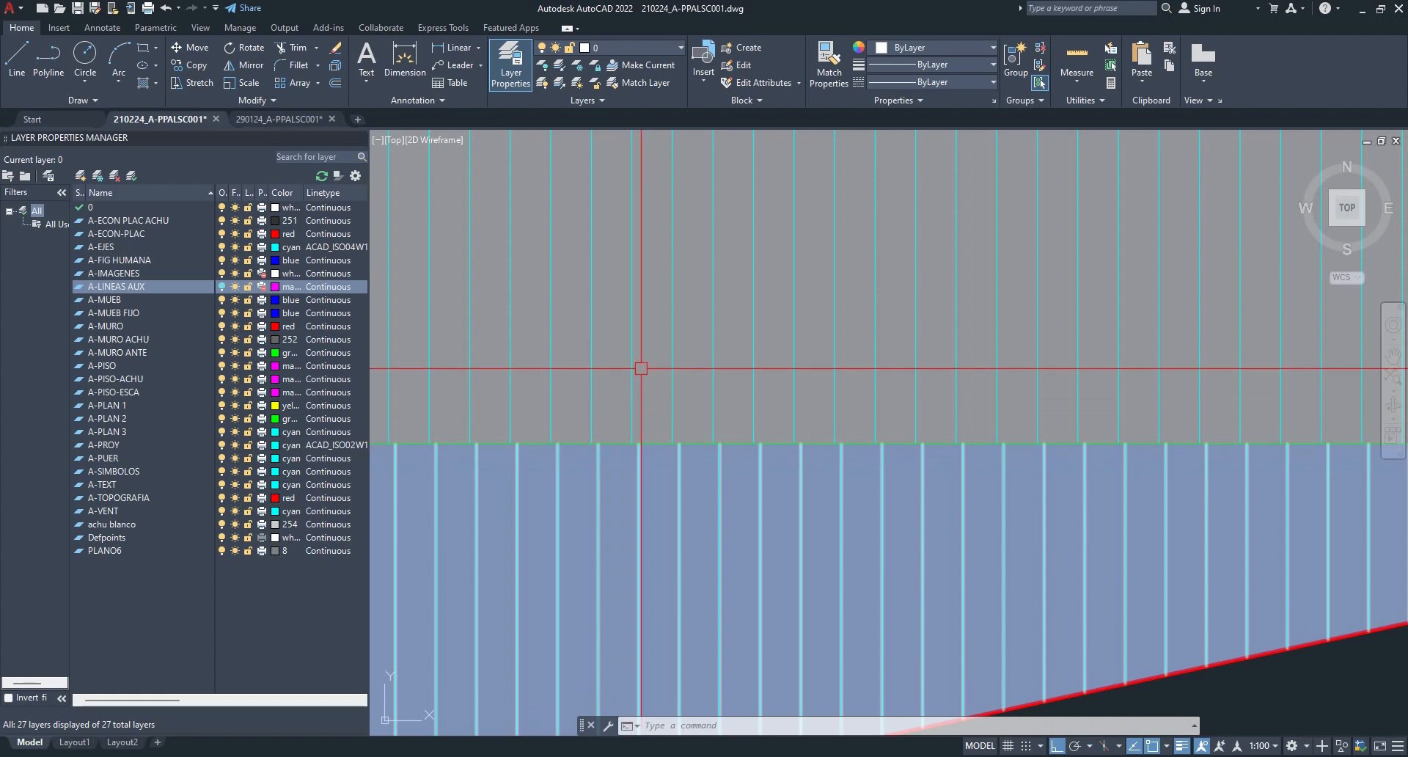
{"action": "scroll", "coordinate": [641, 368], "scroll_direction": "down", "scroll_amount": 3}
{"action": "left_click", "coordinate": [660, 364]}
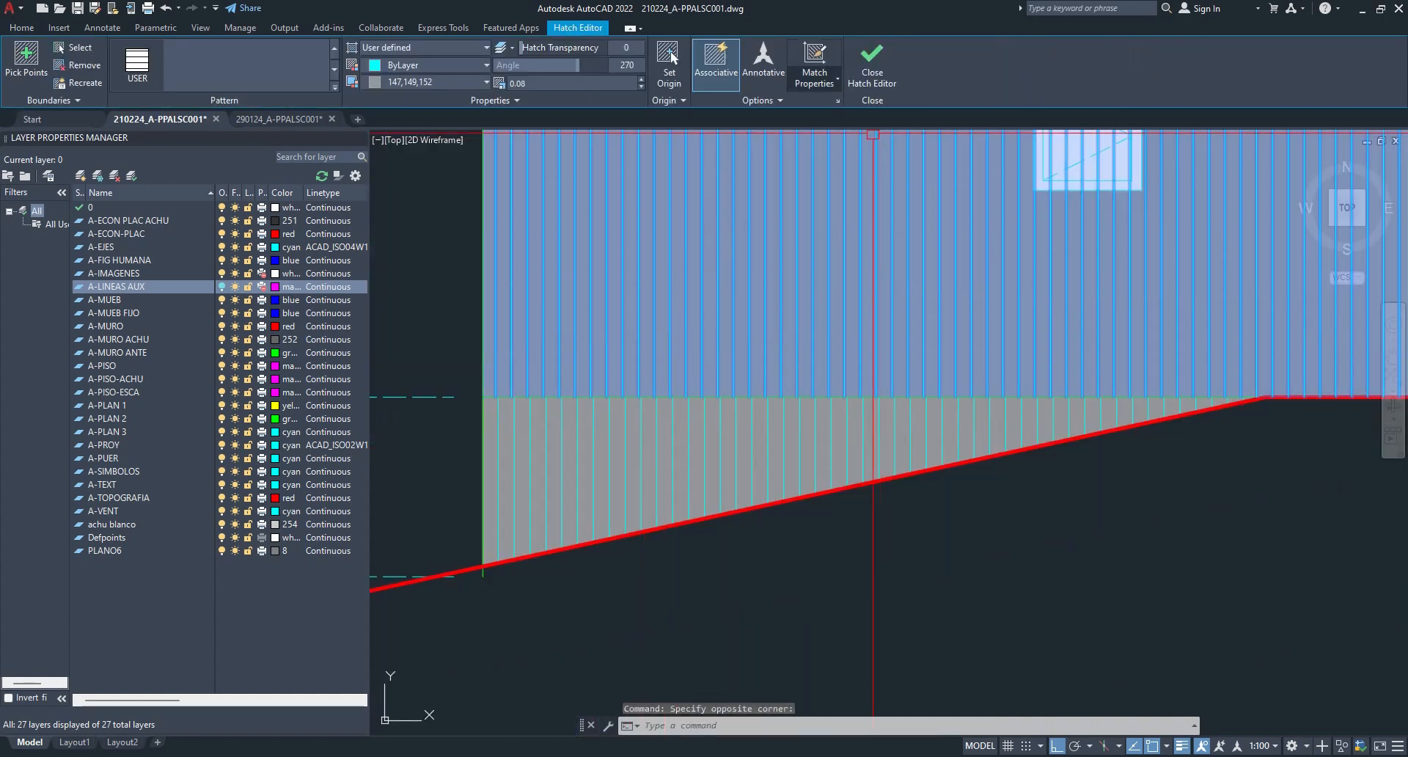
{"action": "left_click", "coordinate": [669, 59]}
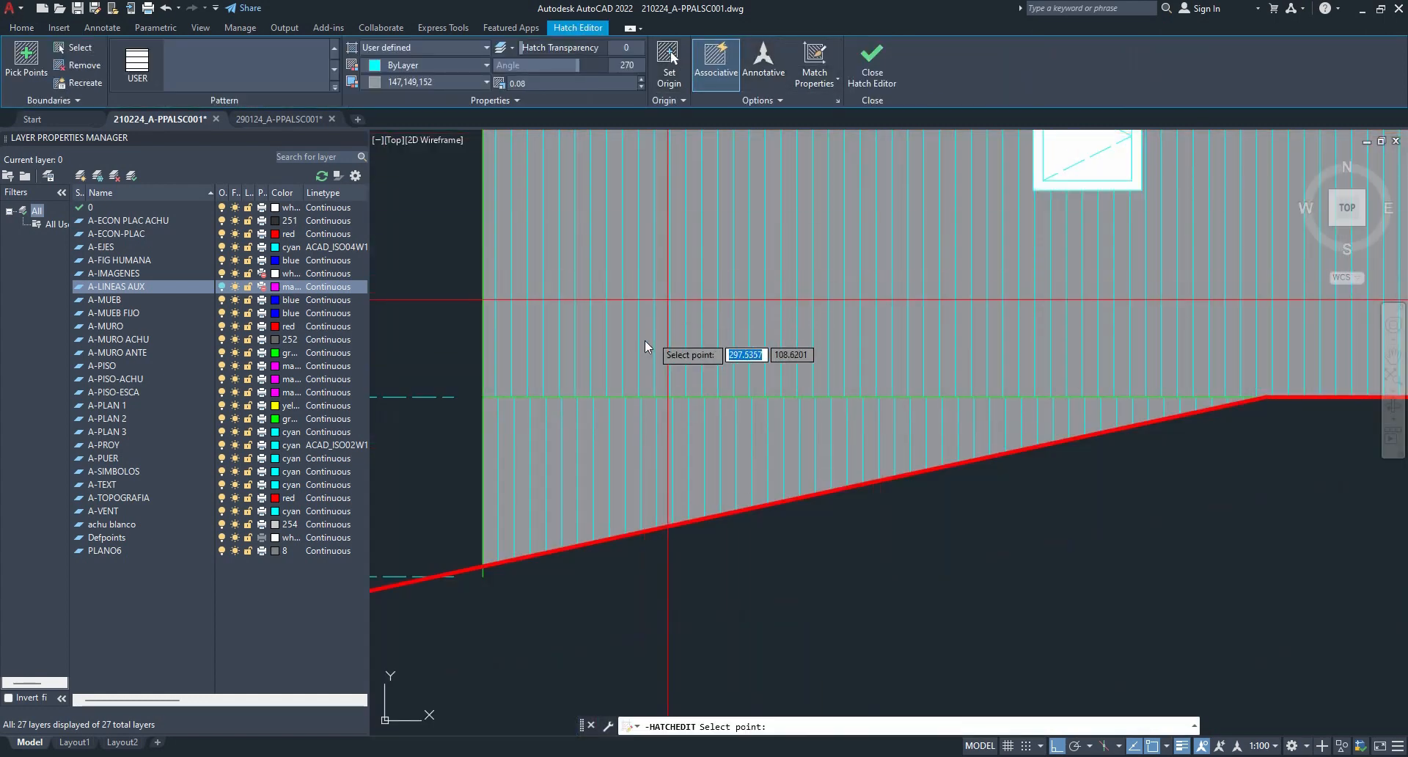
{"action": "left_click", "coordinate": [587, 400]}
{"action": "scroll", "coordinate": [620, 407], "scroll_direction": "up", "scroll_amount": 2}
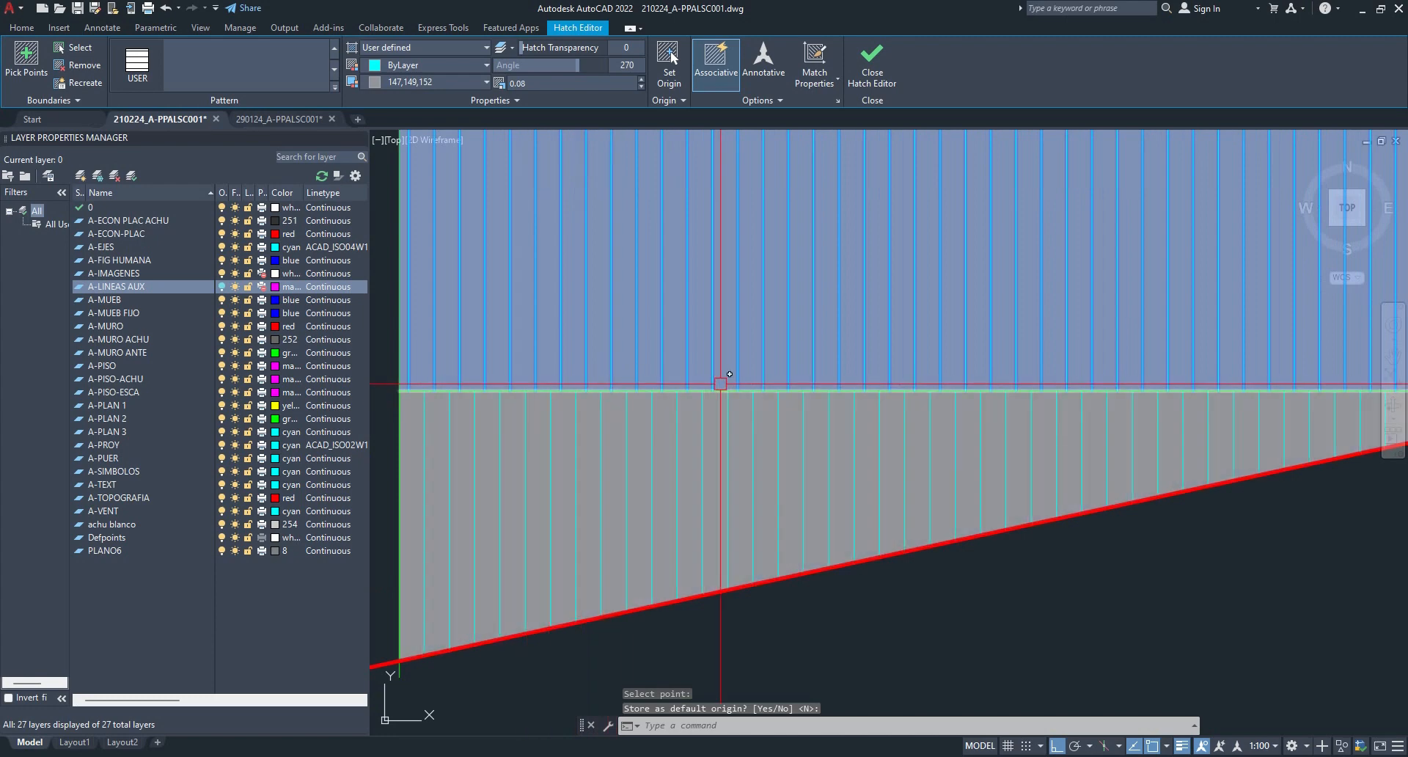
{"action": "scroll", "coordinate": [737, 382], "scroll_direction": "down", "scroll_amount": 5}
{"action": "key", "text": "Escape"}
- Change the block of facade windows and door to layer A-VENT and explode it
{"action": "middle_click_drag", "start_coordinate": [840, 341], "coordinate": [673, 450]}
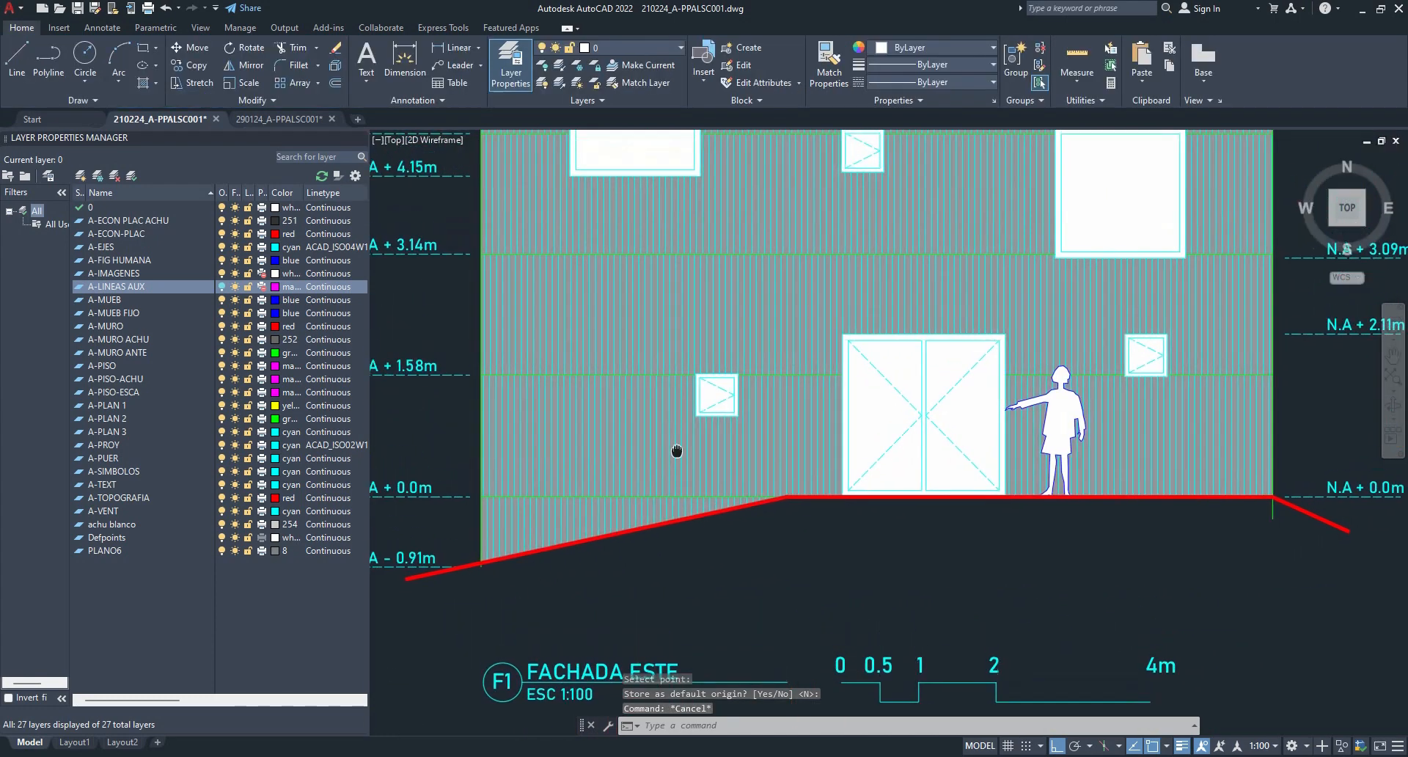
{"action": "scroll", "coordinate": [660, 325], "scroll_direction": "up", "scroll_amount": 4}
{"action": "scroll", "coordinate": [716, 318], "scroll_direction": "down", "scroll_amount": 4}
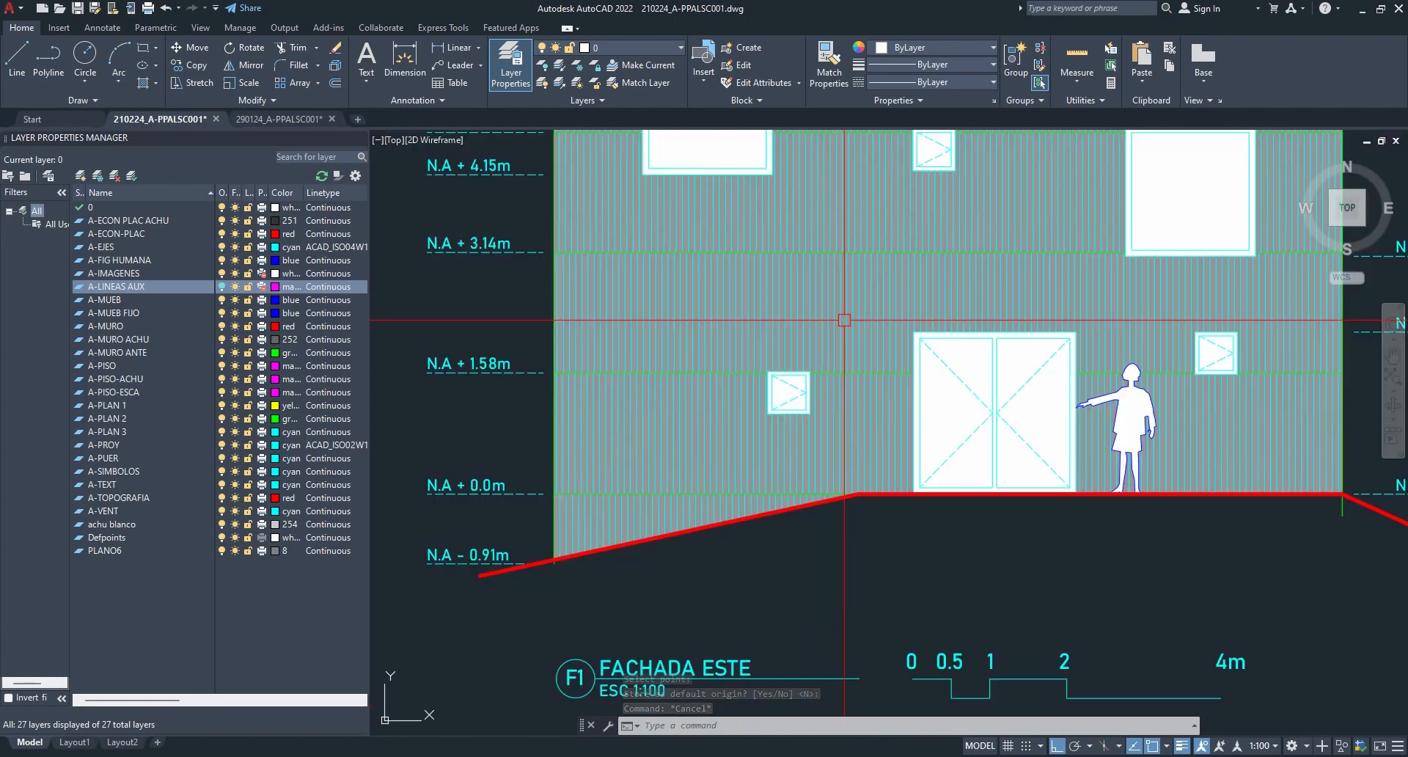
{"action": "middle_click_drag", "start_coordinate": [921, 244], "coordinate": [791, 317]}
{"action": "scroll", "coordinate": [910, 359], "scroll_direction": "down", "scroll_amount": 2}
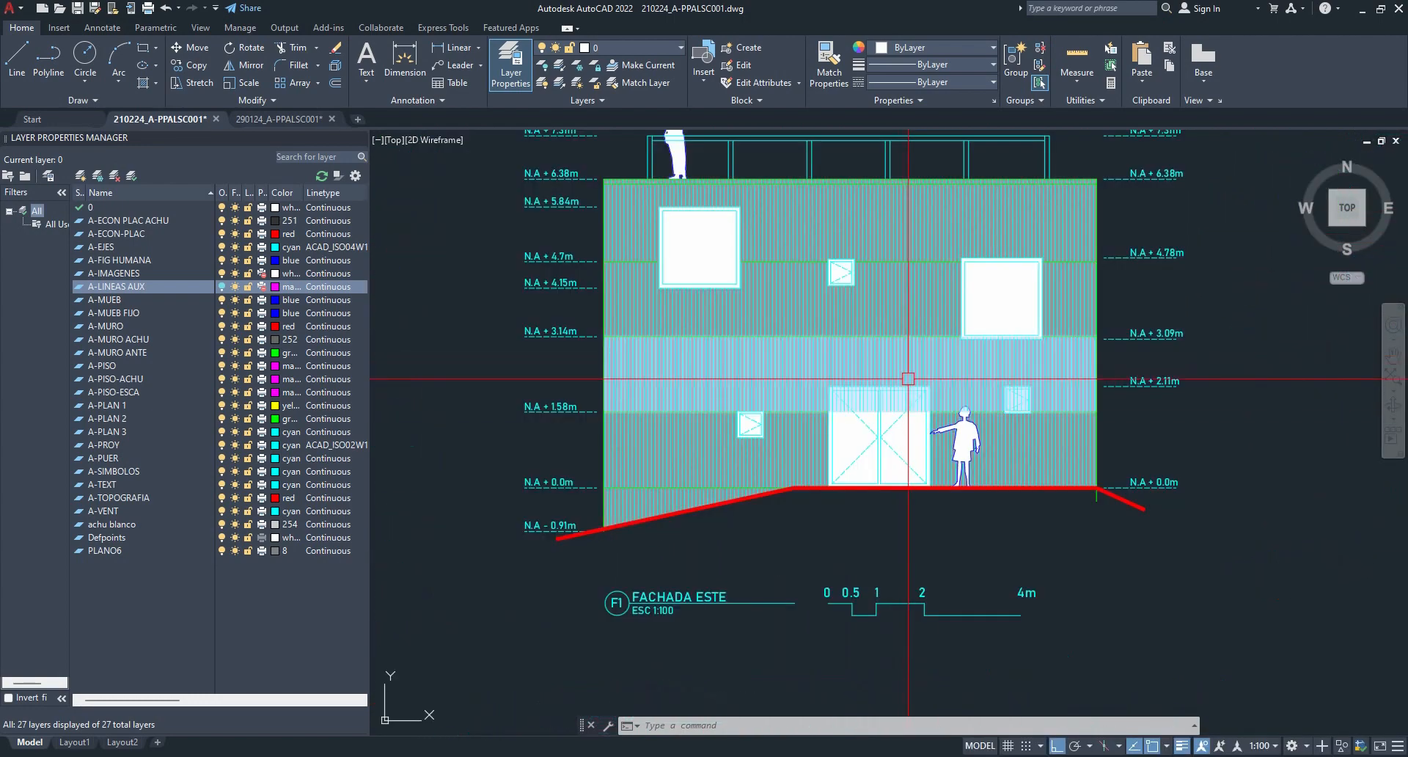
{"action": "left_click", "coordinate": [900, 458]}
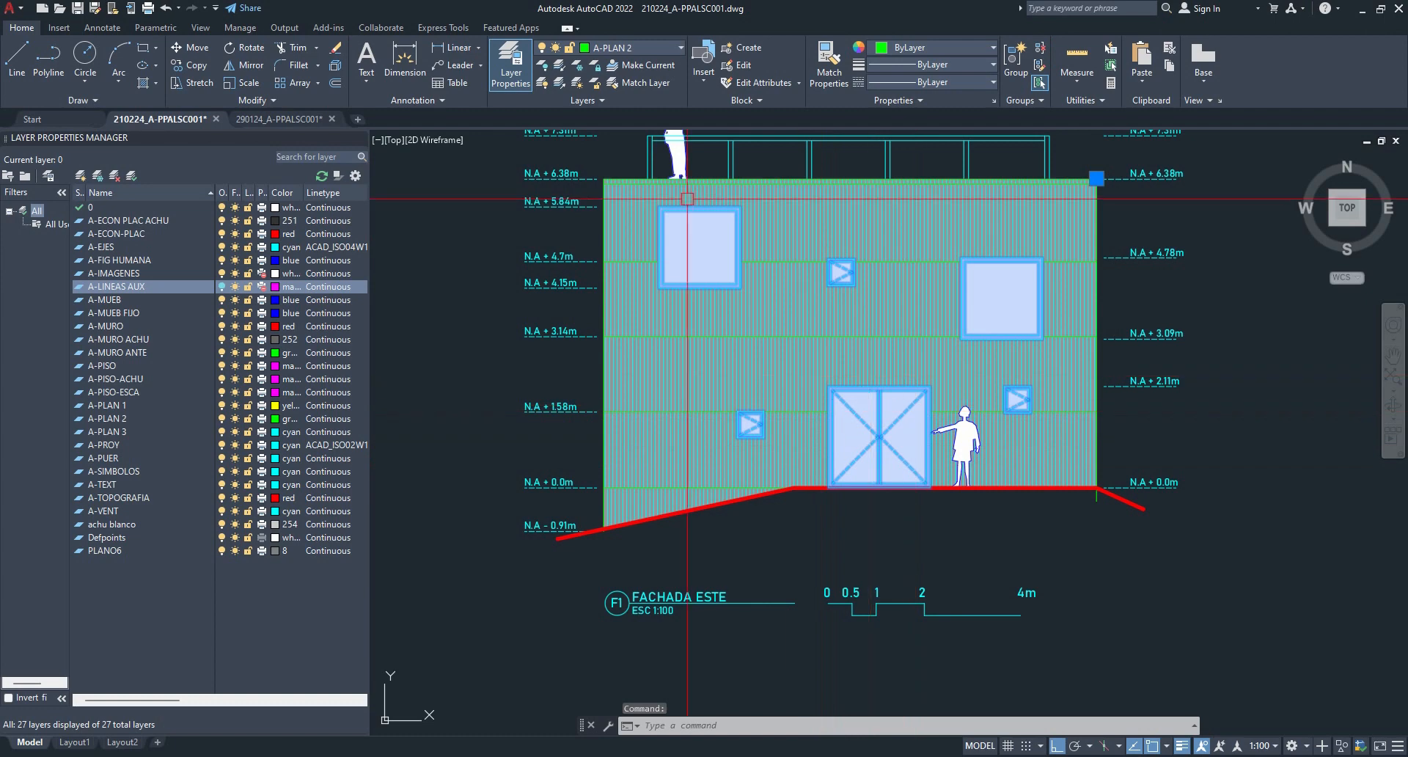
{"action": "left_click", "coordinate": [628, 47]}
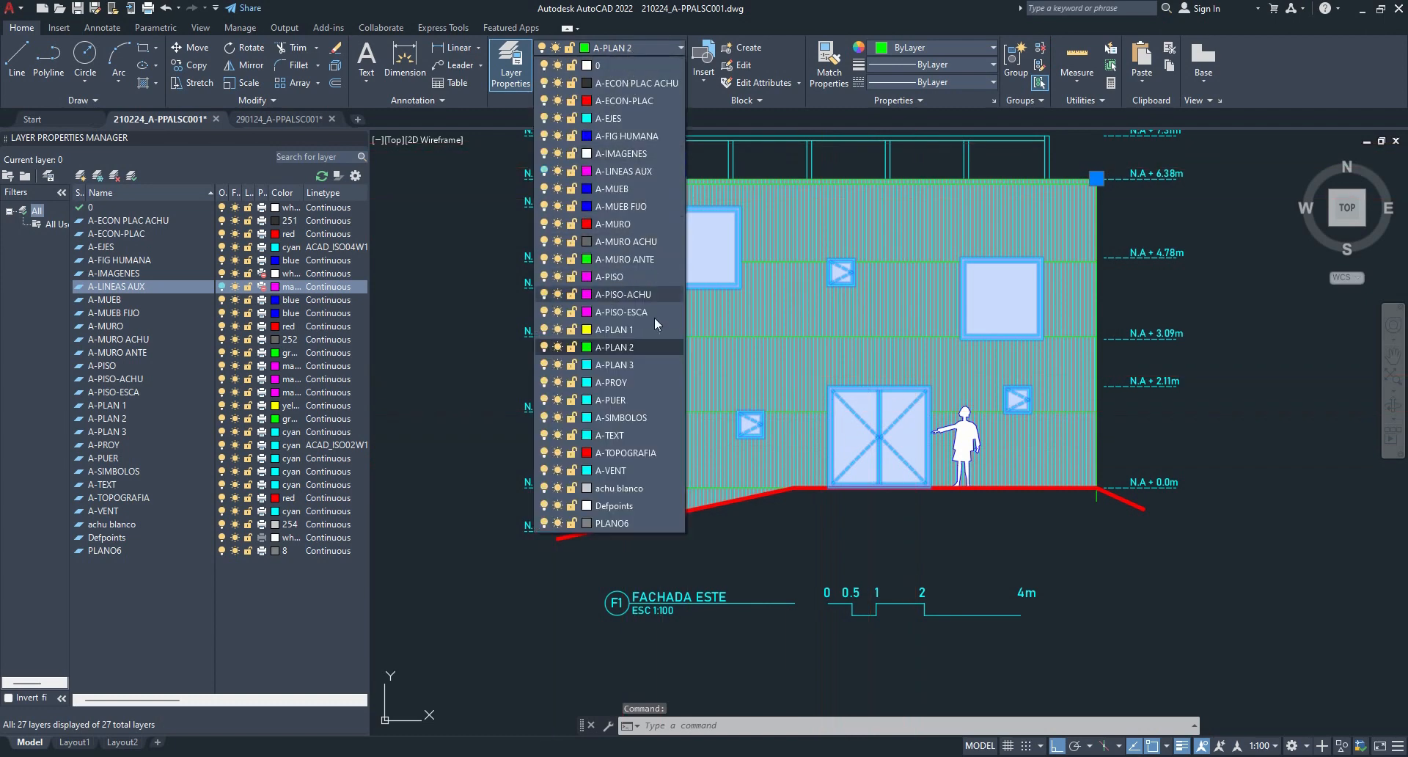
{"action": "left_click", "coordinate": [641, 471]}
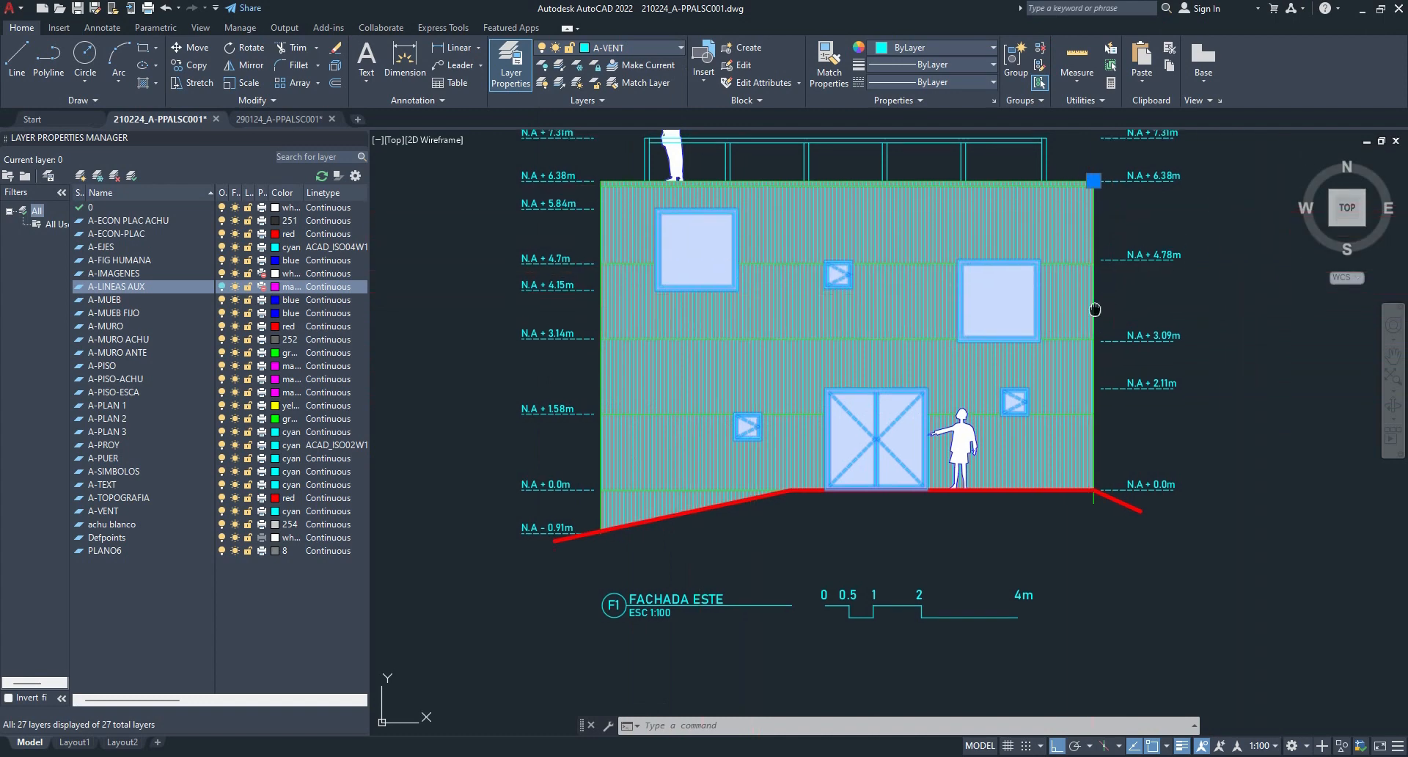
{"action": "middle_click_drag", "start_coordinate": [1111, 295], "coordinate": [1094, 336]}
{"action": "type", "text": "x"}
{"action": "key", "text": "Return"}
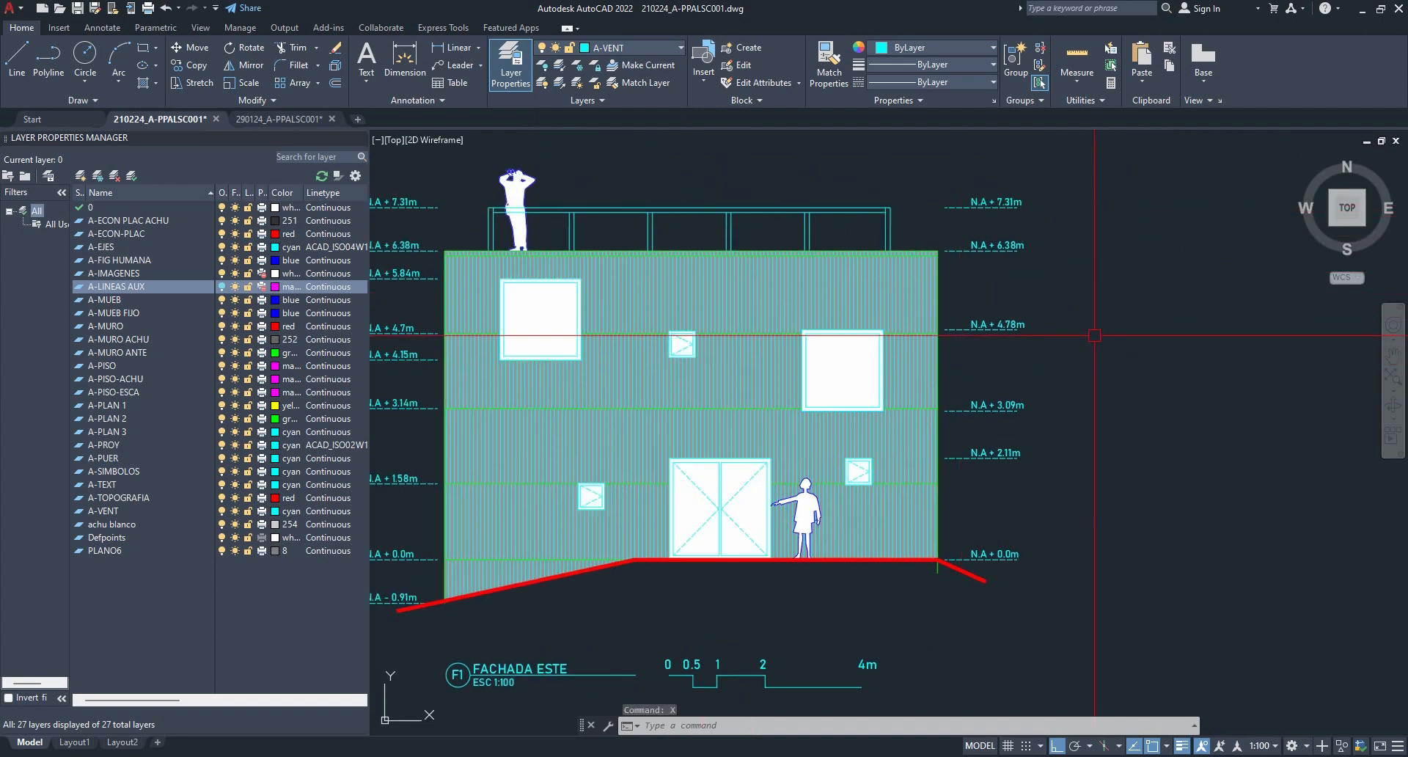
- Inspect the frame line and the white solid fill of the exploded window between N.A + 3.09m and + 4.78m
{"action": "scroll", "coordinate": [872, 409], "scroll_direction": "up", "scroll_amount": 5}
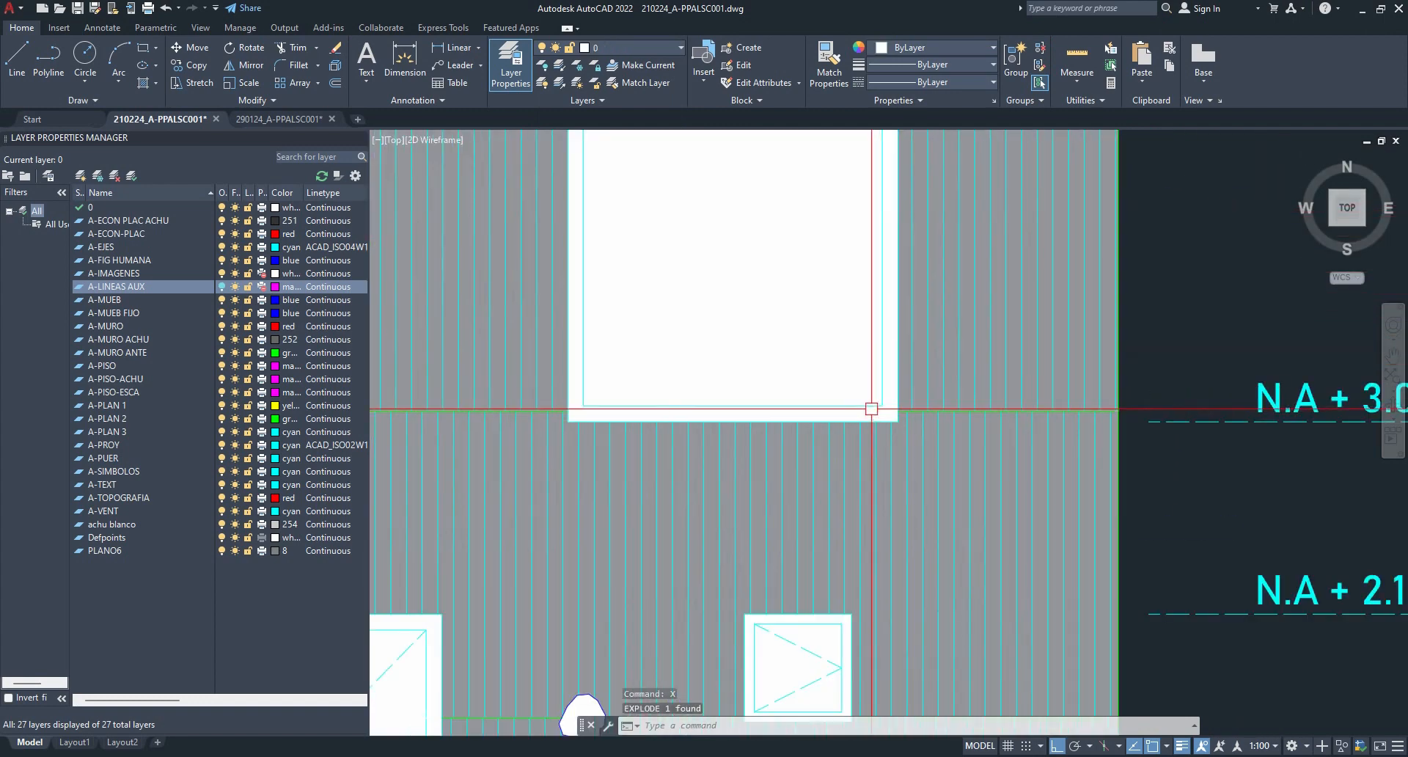
{"action": "left_click", "coordinate": [825, 406]}
{"action": "key", "text": "Escape"}
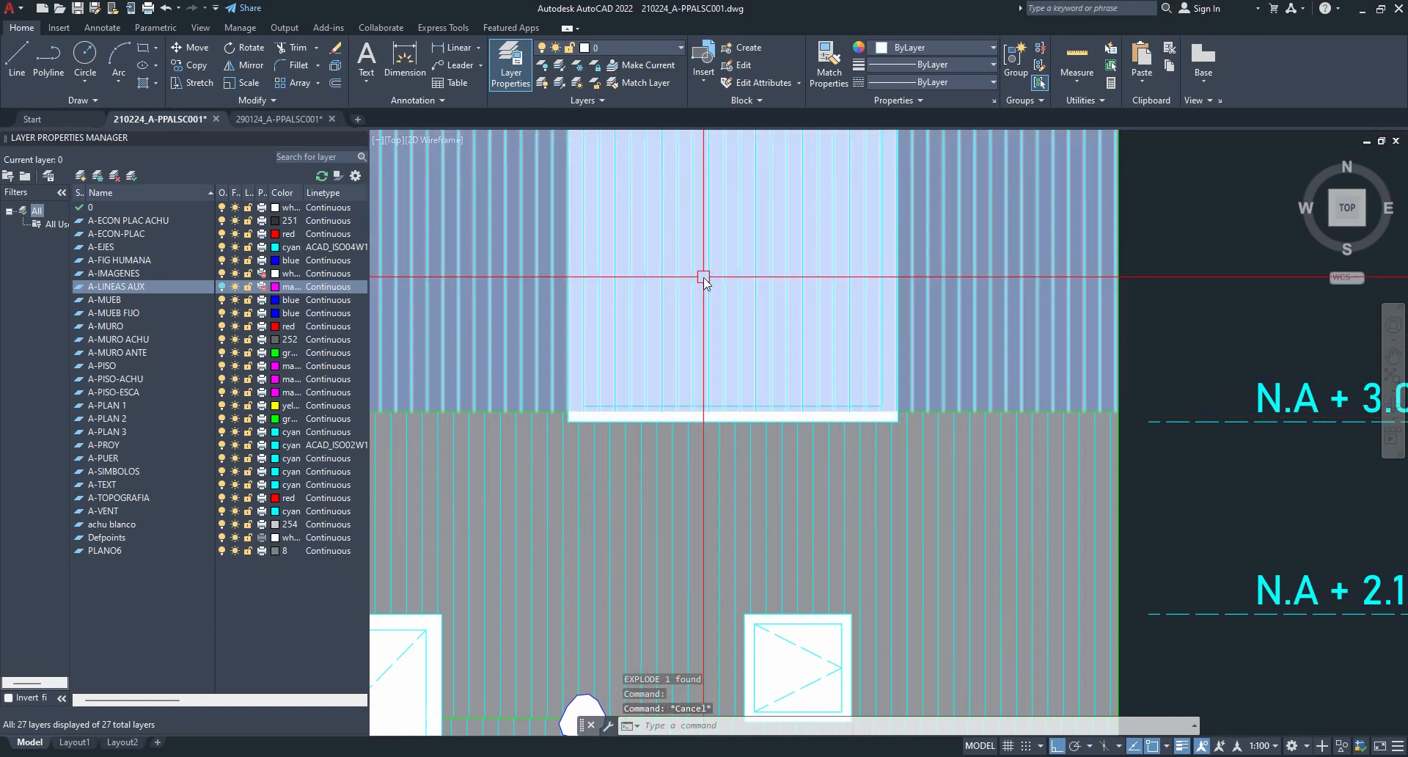
{"action": "left_click", "coordinate": [710, 279]}
{"action": "scroll", "coordinate": [733, 286], "scroll_direction": "down", "scroll_amount": 2}
{"action": "scroll", "coordinate": [1275, 315], "scroll_direction": "down", "scroll_amount": 2}
{"action": "middle_click_drag", "start_coordinate": [1266, 308], "coordinate": [1102, 370]}
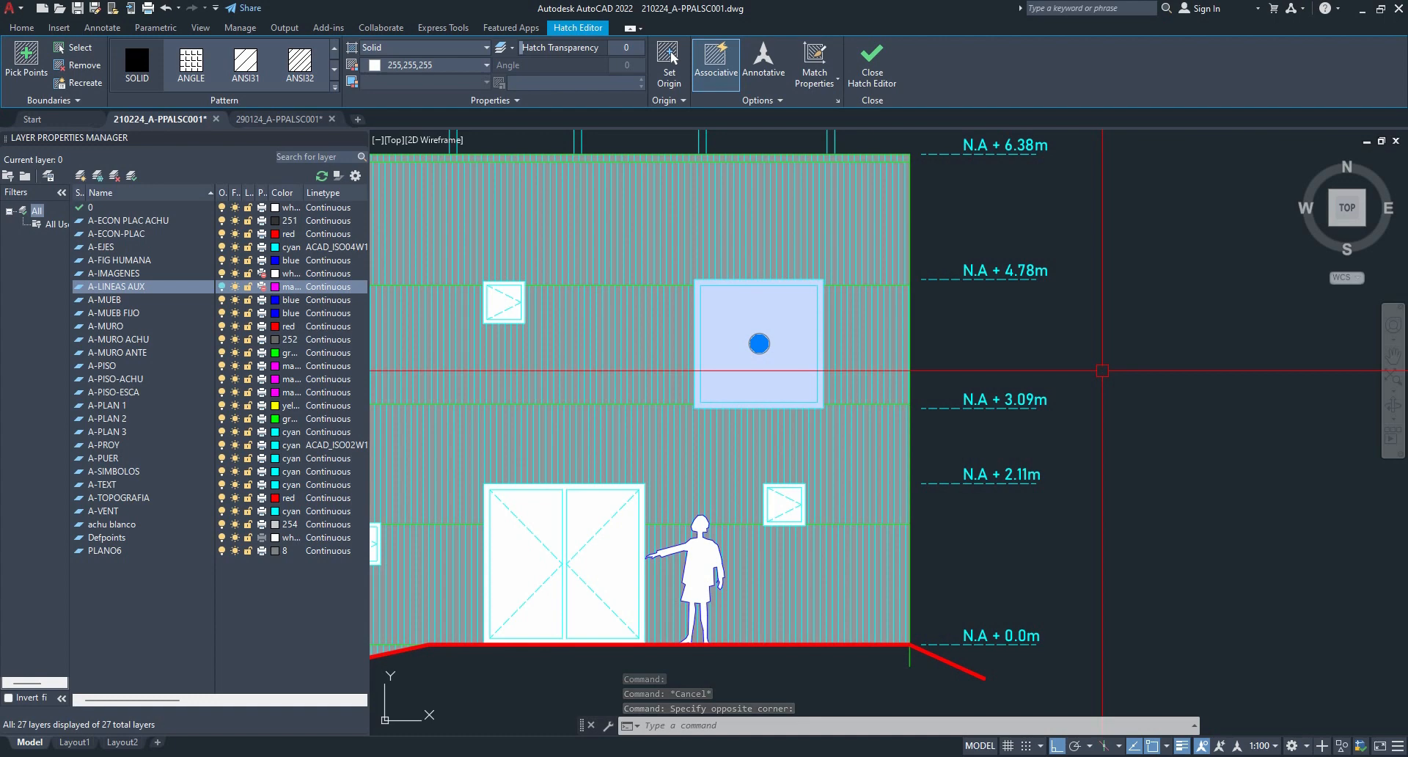
{"action": "key", "text": "Escape"}
{"action": "scroll", "coordinate": [1102, 370], "scroll_direction": "down", "scroll_amount": 2}
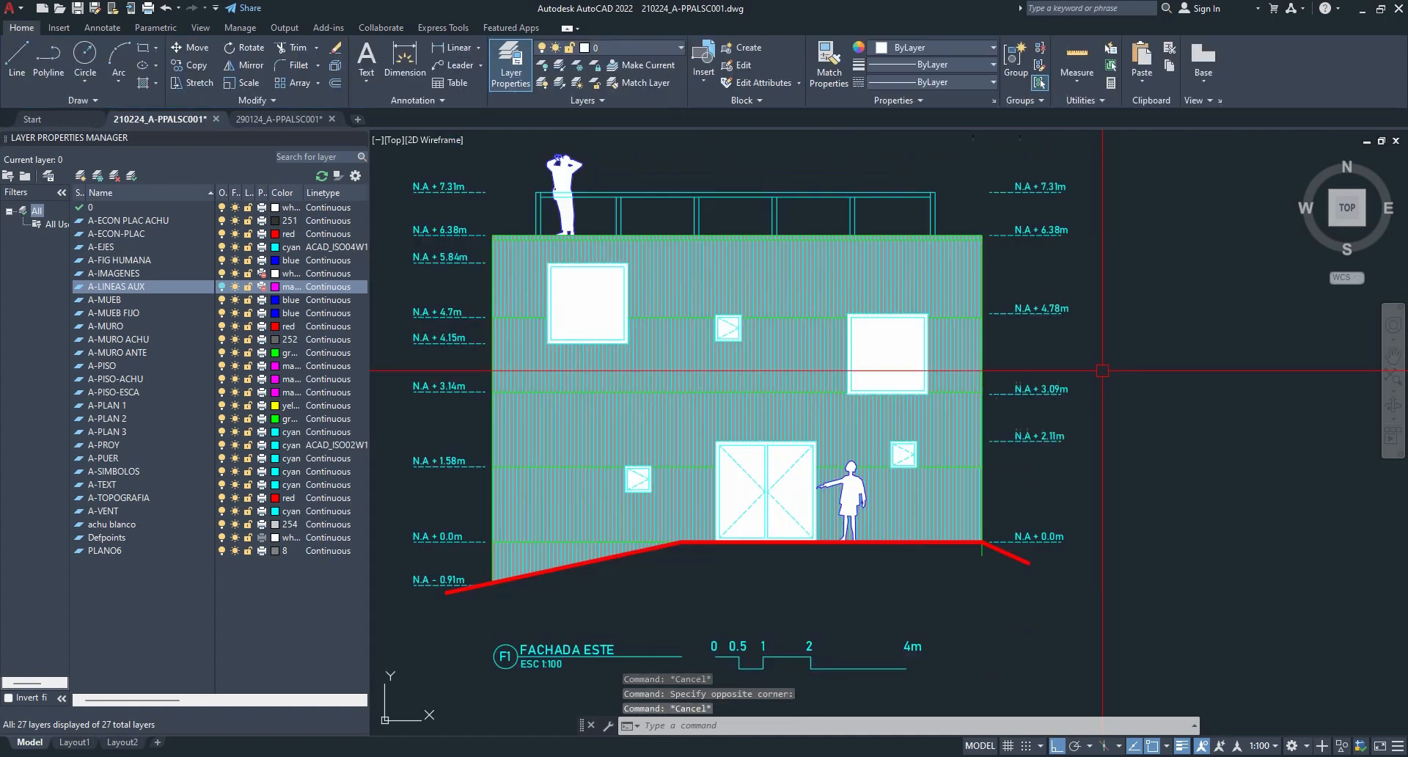
- Copy the four rectangular facade hatch bands horizontally into the empty space beside the east elevation
{"action": "left_click", "coordinate": [954, 360]}
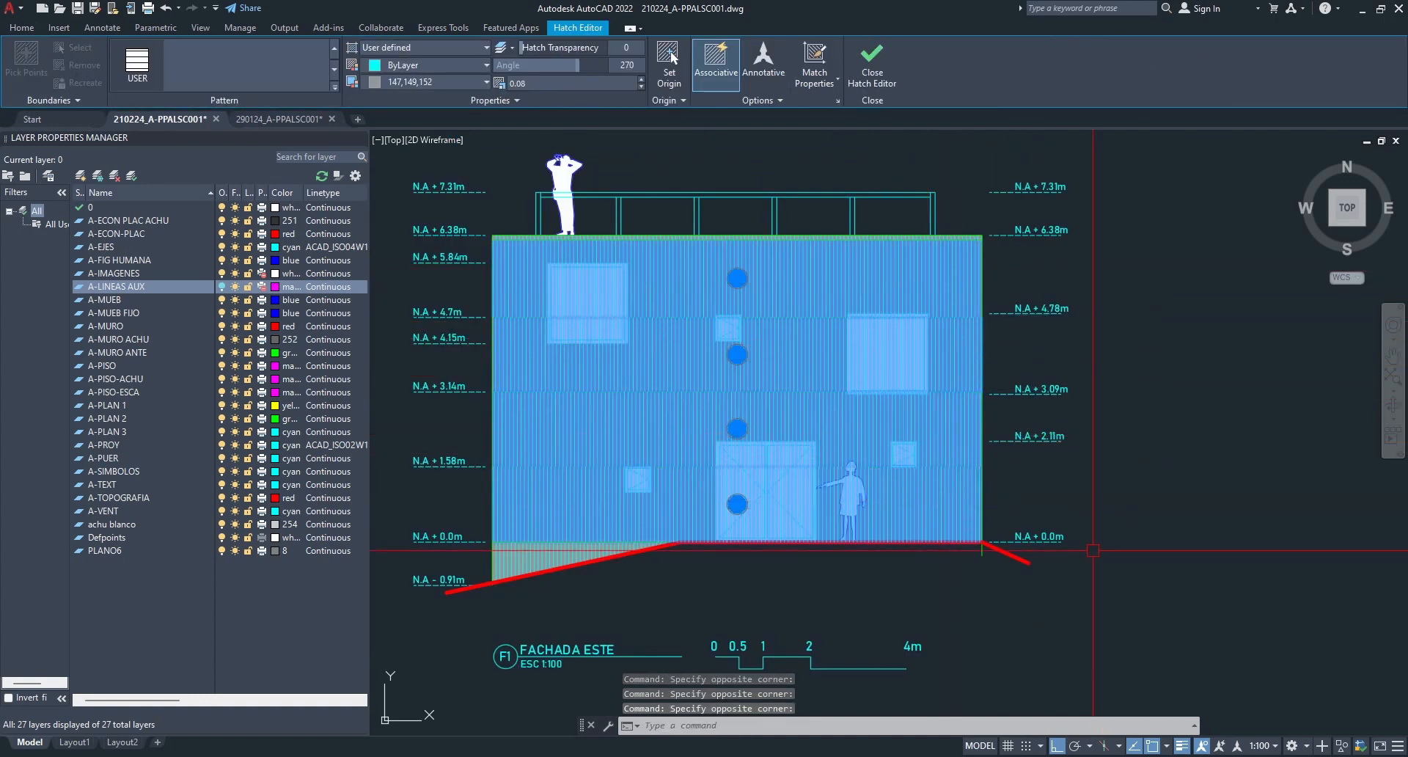
{"action": "key", "text": "Return"}
{"action": "left_click", "coordinate": [1013, 591]}
{"action": "scroll", "coordinate": [1089, 591], "scroll_direction": "down", "scroll_amount": 3}
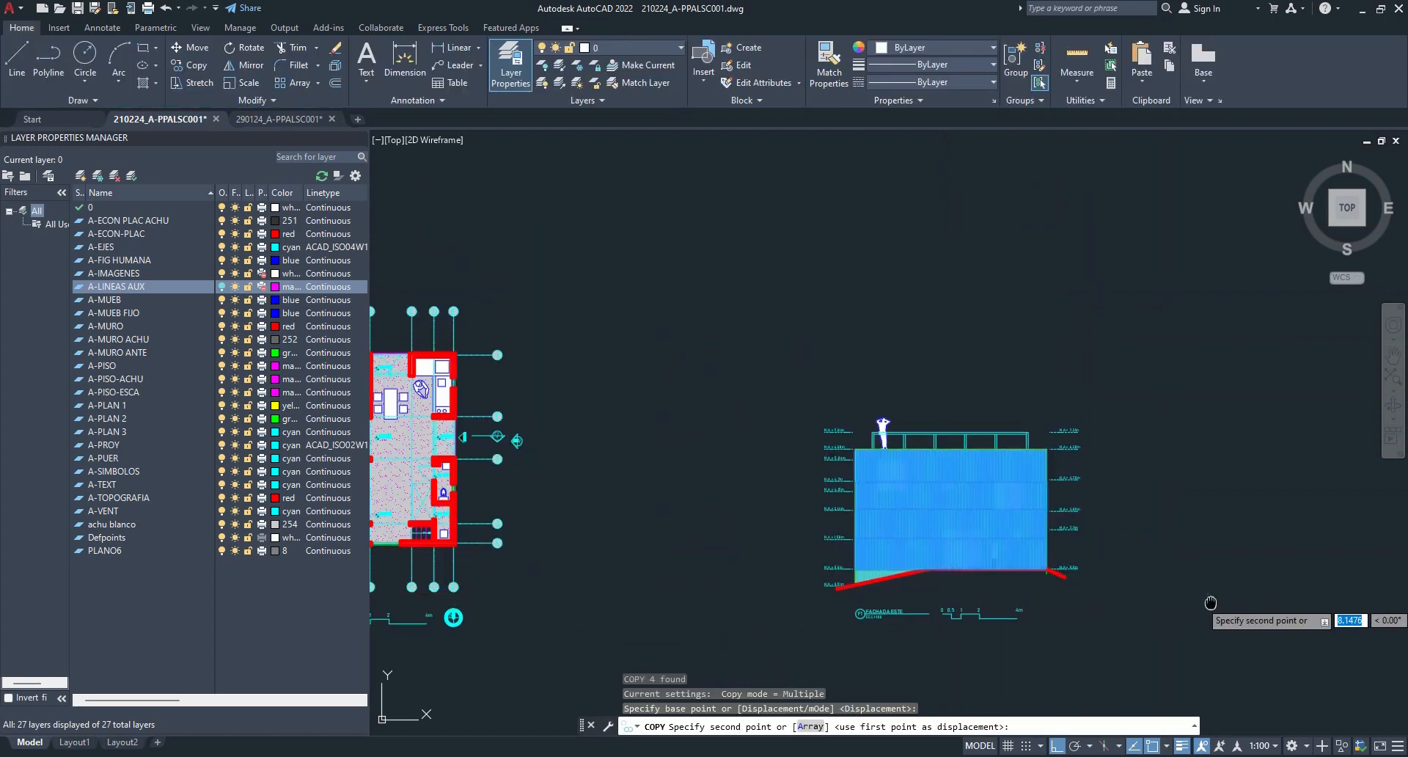
{"action": "middle_click_drag", "start_coordinate": [1207, 600], "coordinate": [819, 516]}
{"action": "left_click", "coordinate": [1045, 525]}
{"action": "key", "text": "Escape"}
{"action": "scroll", "coordinate": [984, 543], "scroll_direction": "up", "scroll_amount": 2}
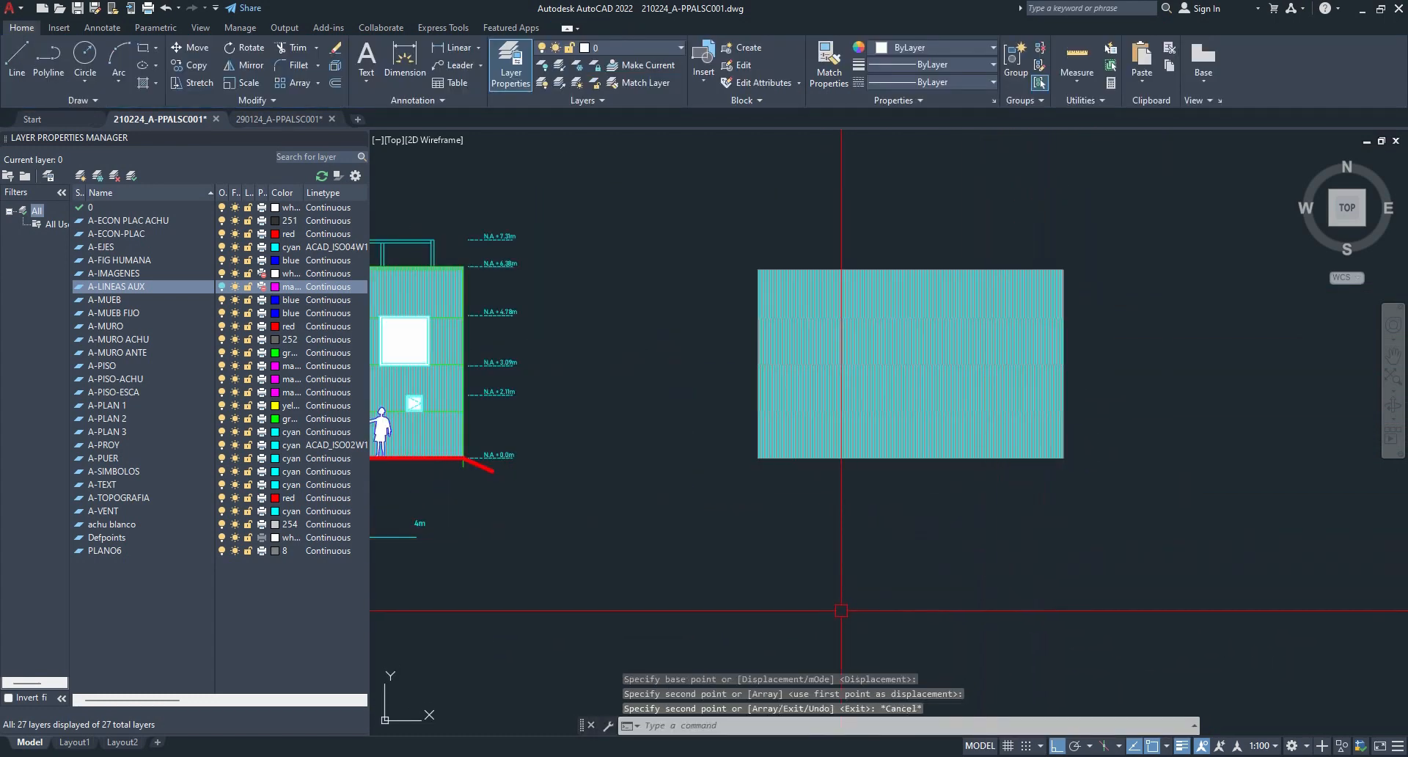
- Delete the four copied hatch bands from the empty space beside the east elevation
{"action": "middle_click_drag", "start_coordinate": [709, 518], "coordinate": [1103, 496]}
{"action": "scroll", "coordinate": [1021, 394], "scroll_direction": "up", "scroll_amount": 2}
{"action": "mouse_move", "coordinate": [1021, 395]}
{"action": "middle_mouse_down"}
{"action": "mouse_move", "coordinate": [1234, 415]}
{"action": "mouse_move", "coordinate": [971, 481]}
{"action": "middle_mouse_up"}
{"action": "scroll", "coordinate": [971, 482], "scroll_direction": "down", "scroll_amount": 2}
{"action": "middle_click_drag", "start_coordinate": [836, 453], "coordinate": [791, 445]}
{"action": "left_click", "coordinate": [1207, 590]}
{"action": "left_click", "coordinate": [1076, 264]}
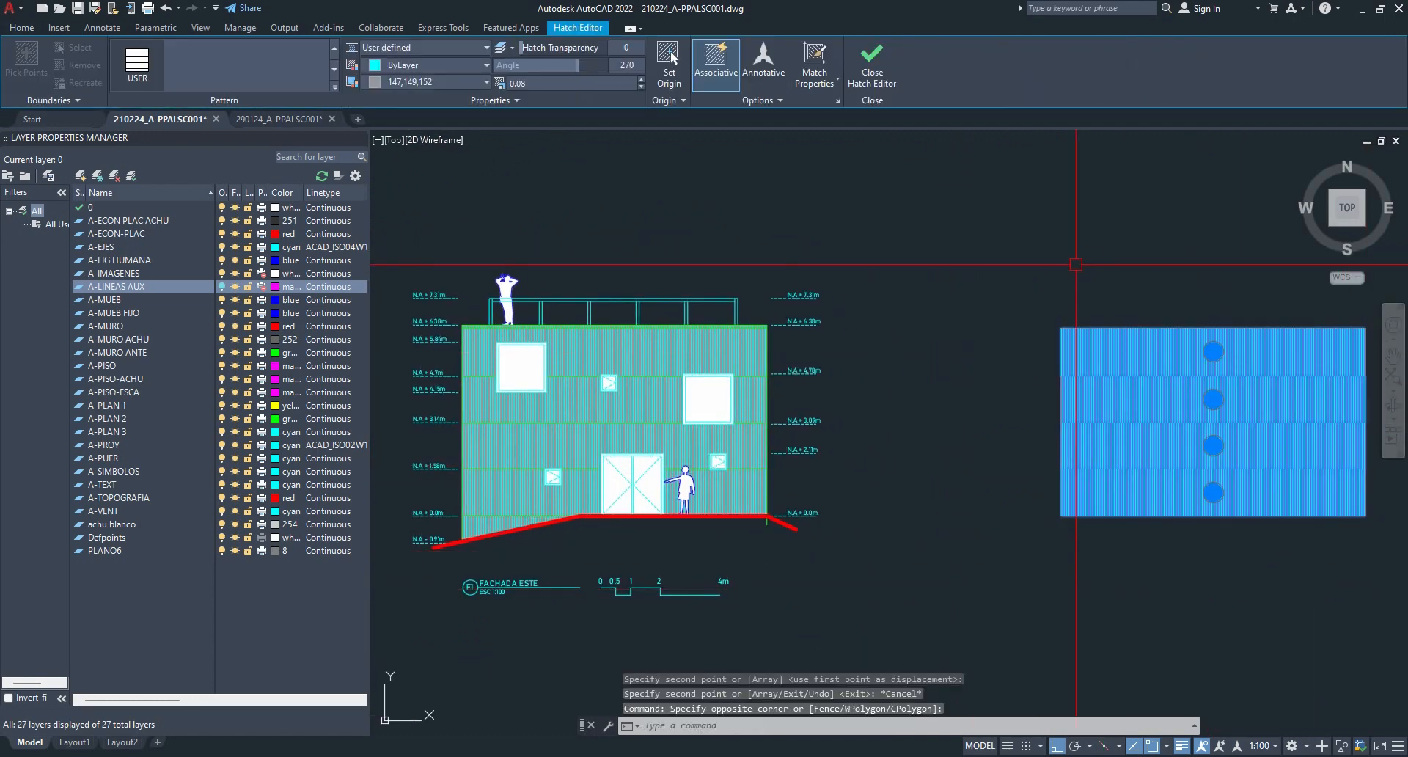
{"action": "key", "text": "Delete"}
- Examine the level labels beside the east elevation and the entrance side of the floor plan, ending at the N.A + 0.0m label
{"action": "middle_click_drag", "start_coordinate": [543, 285], "coordinate": [630, 235]}
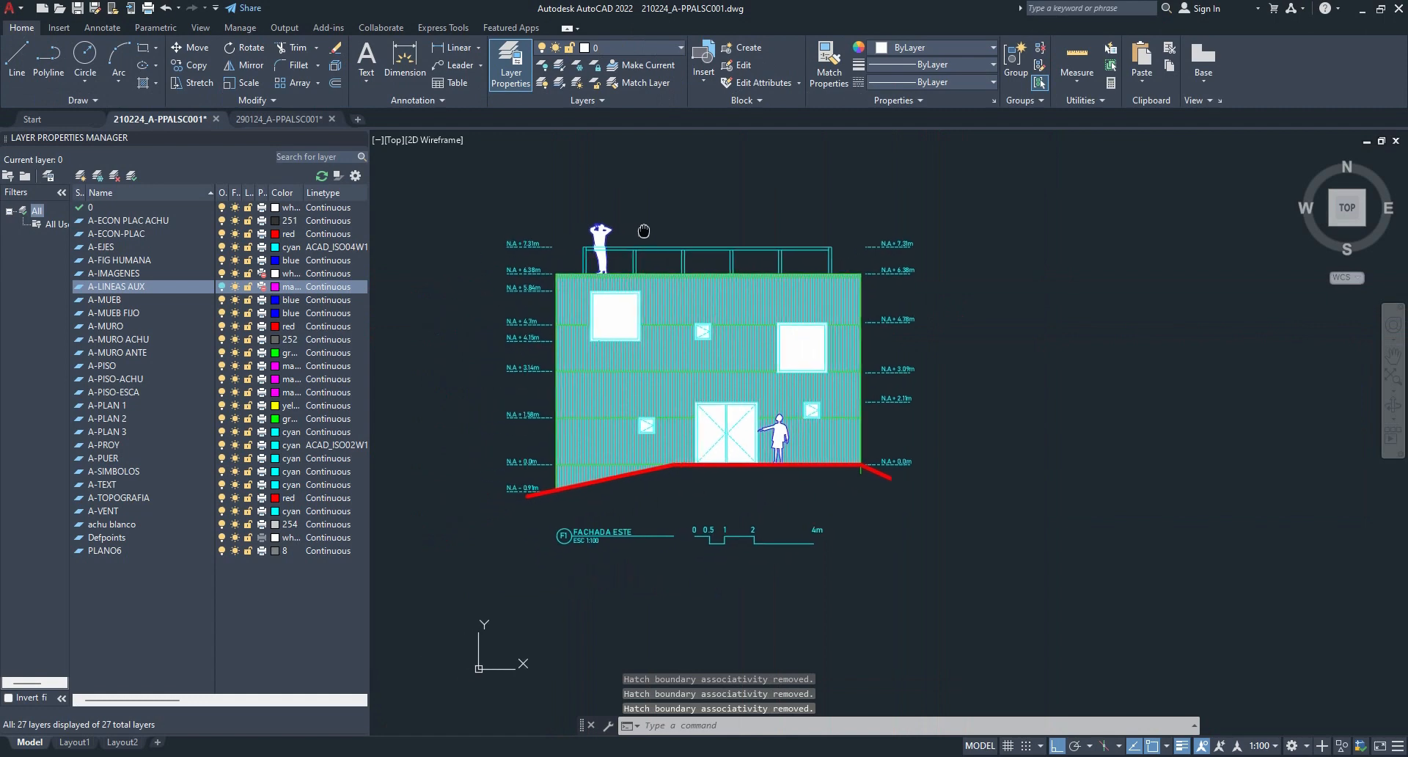
{"action": "scroll", "coordinate": [469, 470], "scroll_direction": "up", "scroll_amount": 4}
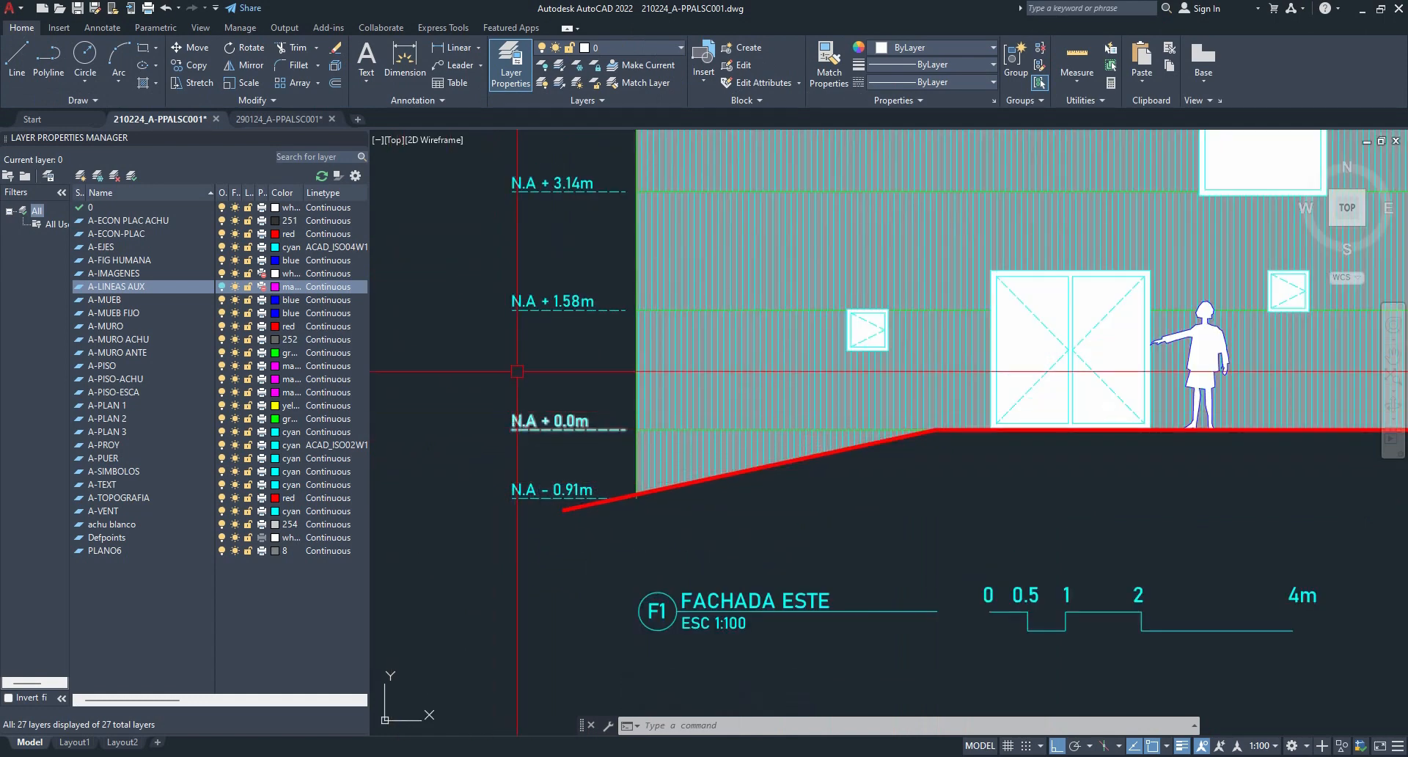
{"action": "scroll", "coordinate": [517, 305], "scroll_direction": "down", "scroll_amount": 5}
{"action": "middle_click_drag", "start_coordinate": [513, 296], "coordinate": [576, 396]}
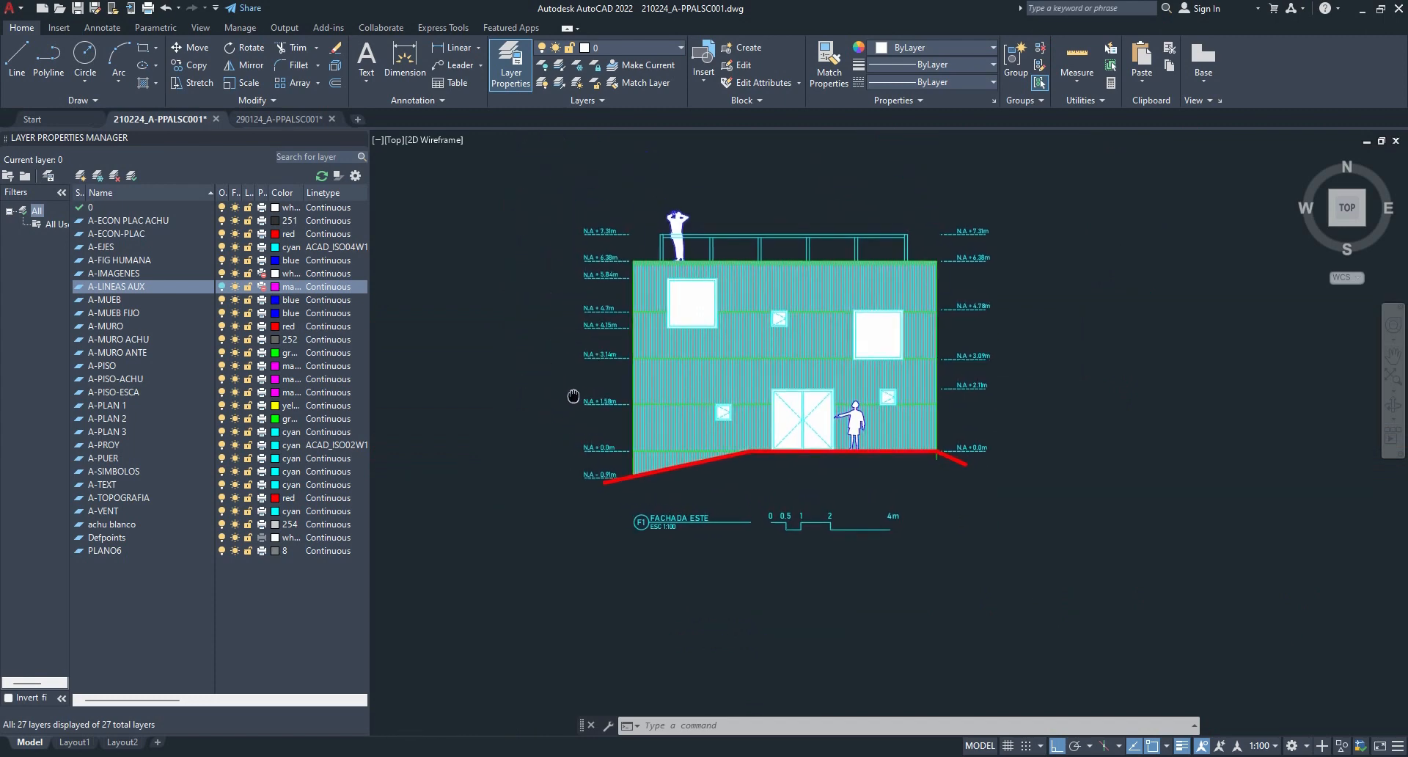
{"action": "scroll", "coordinate": [587, 389], "scroll_direction": "down", "scroll_amount": 5}
{"action": "middle_click_drag", "start_coordinate": [478, 377], "coordinate": [899, 430]}
{"action": "scroll", "coordinate": [800, 424], "scroll_direction": "up", "scroll_amount": 5}
{"action": "scroll", "coordinate": [799, 424], "scroll_direction": "up", "scroll_amount": 2}
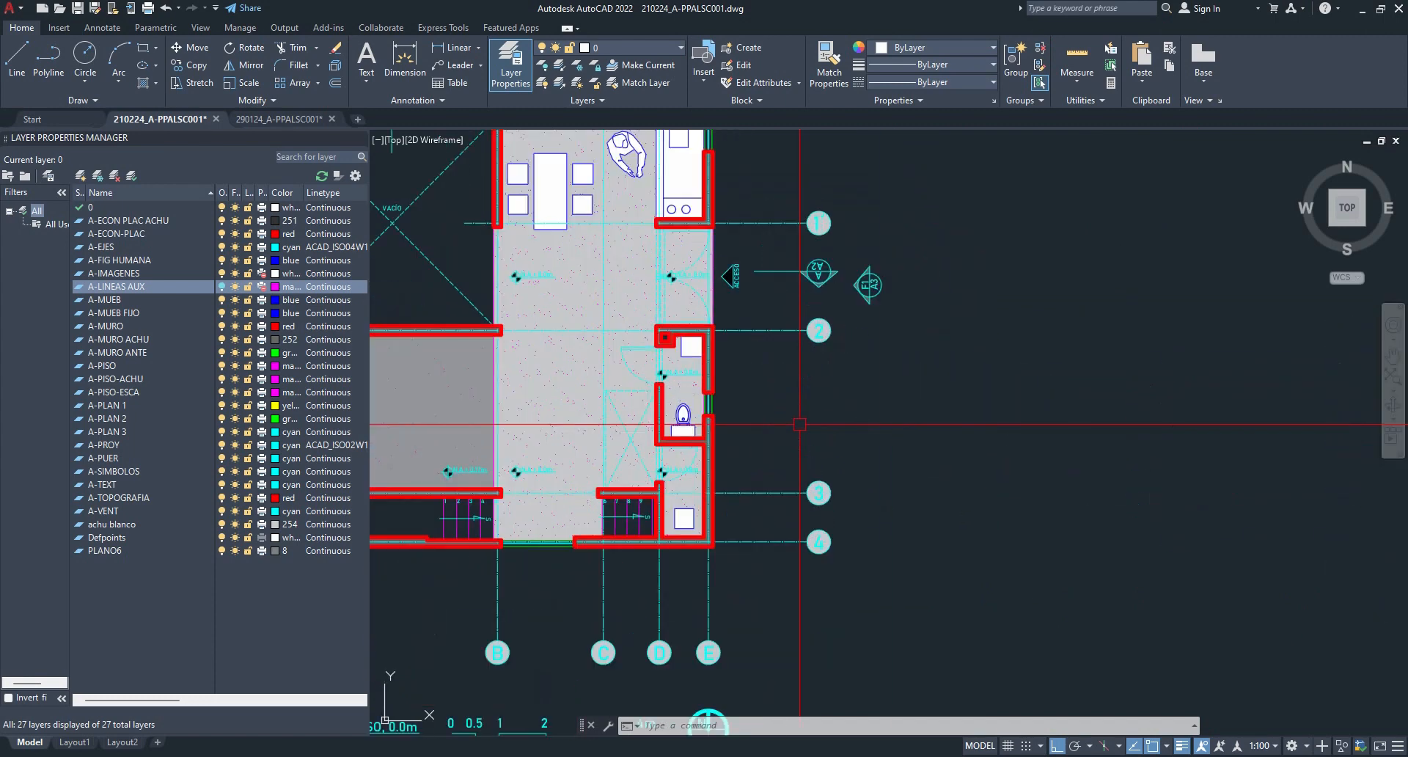
{"action": "middle_click_drag", "start_coordinate": [1356, 503], "coordinate": [961, 486]}
{"action": "scroll", "coordinate": [896, 489], "scroll_direction": "down", "scroll_amount": 2}
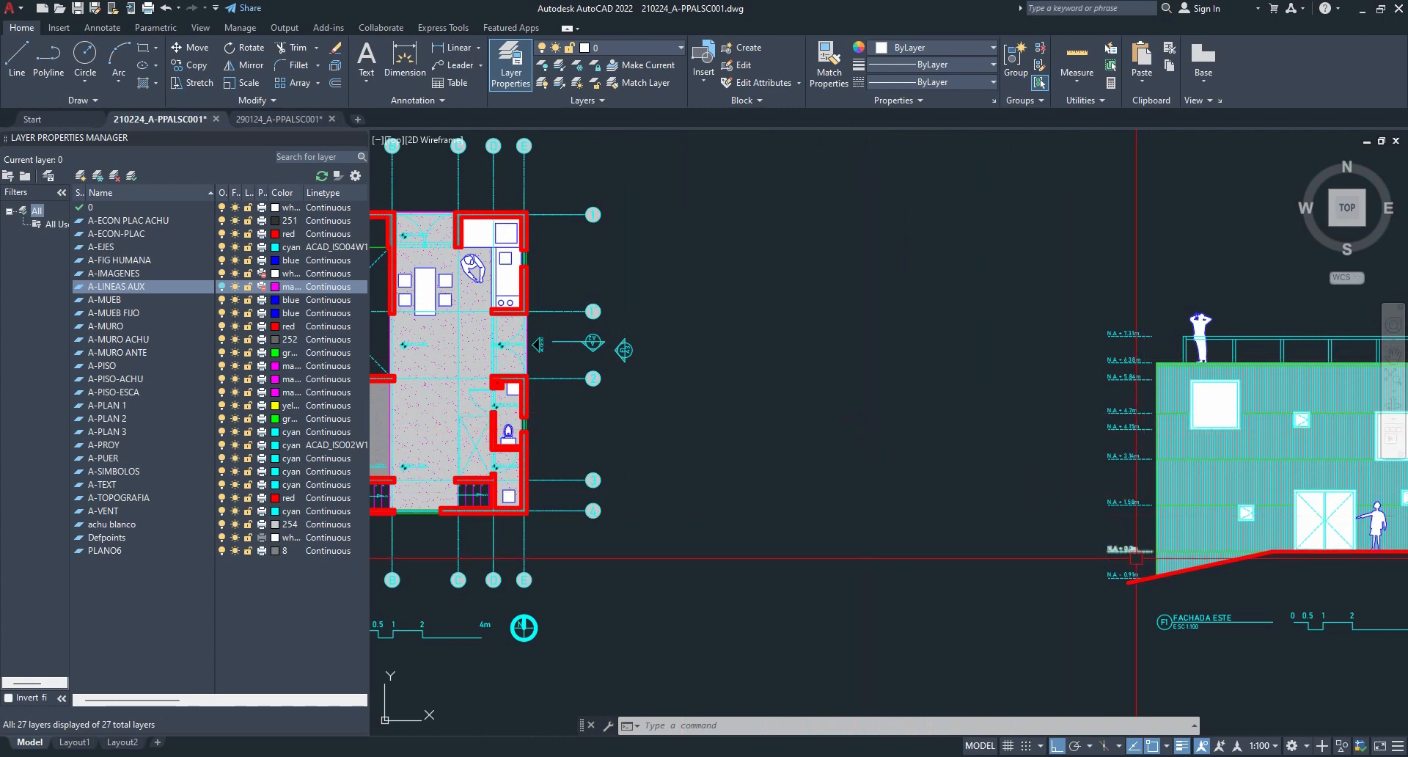
{"action": "scroll", "coordinate": [1136, 558], "scroll_direction": "up", "scroll_amount": 2}
{"action": "middle_click_drag", "start_coordinate": [895, 473], "coordinate": [1394, 663]}
{"action": "middle_click_drag", "start_coordinate": [1188, 575], "coordinate": [541, 466]}
{"action": "scroll", "coordinate": [1124, 667], "scroll_direction": "up", "scroll_amount": 5}
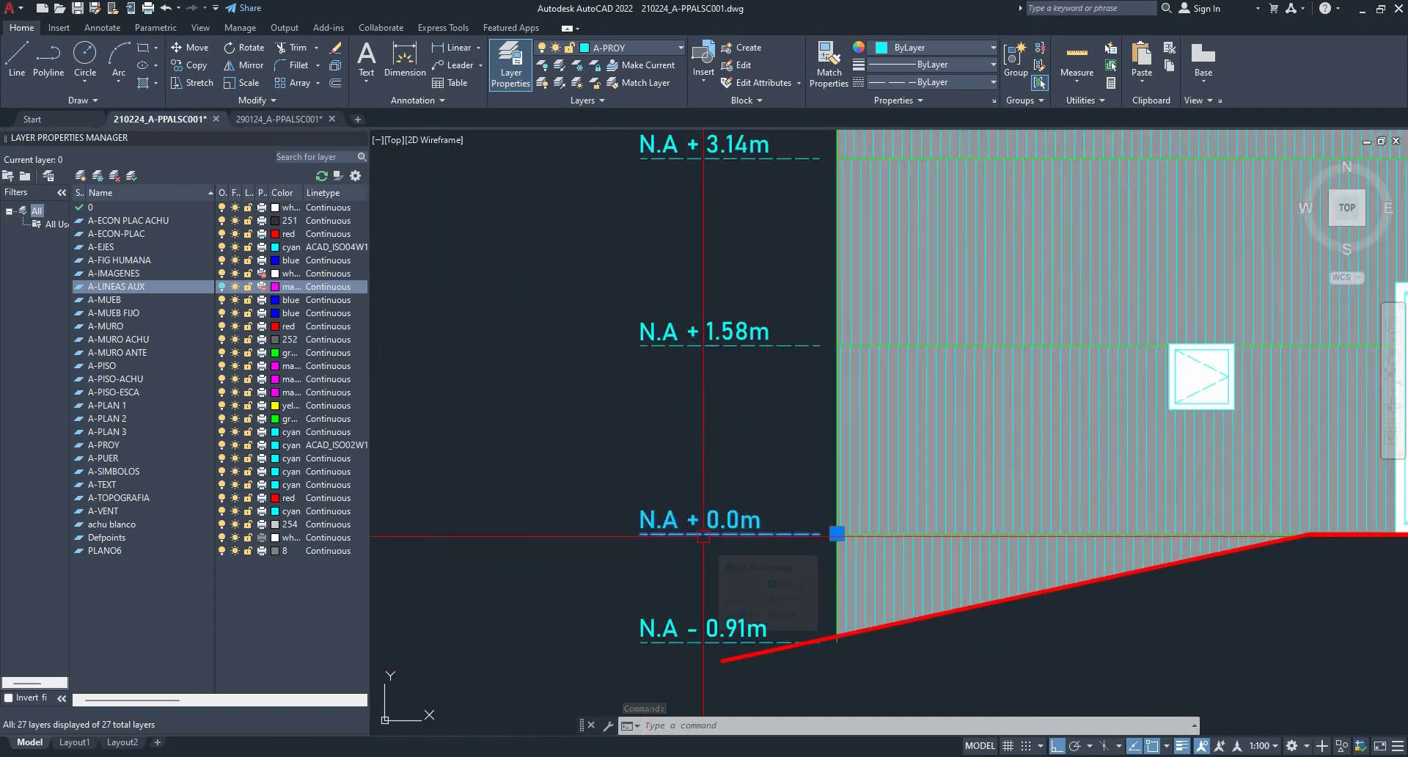
- Measure the vertical distances from the N.A + 0.0m line up to the higher level lines, as far as N.A + 7.31m
{"action": "key", "text": "Escape"}
{"action": "type", "text": "DIST"}
{"action": "key", "text": "Return"}
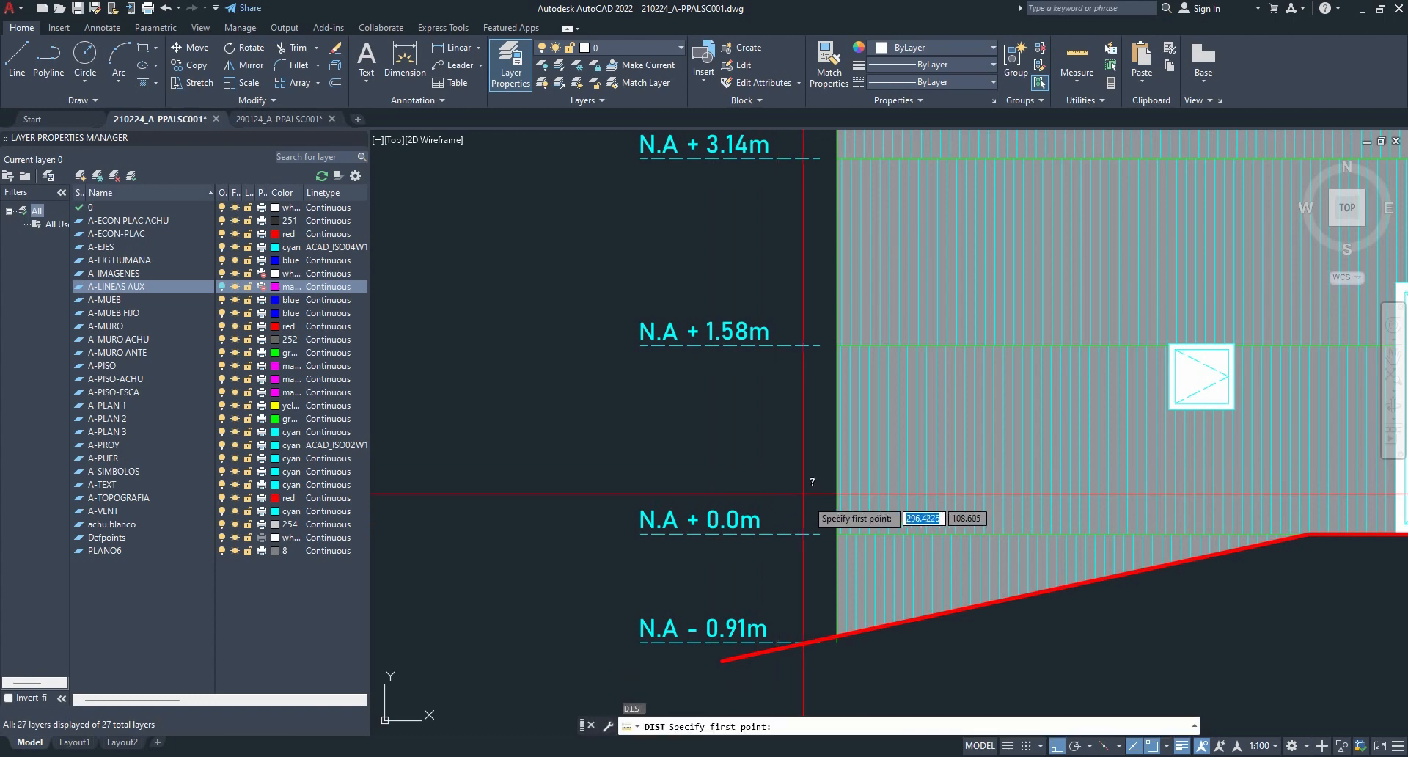
{"action": "left_click", "coordinate": [819, 533]}
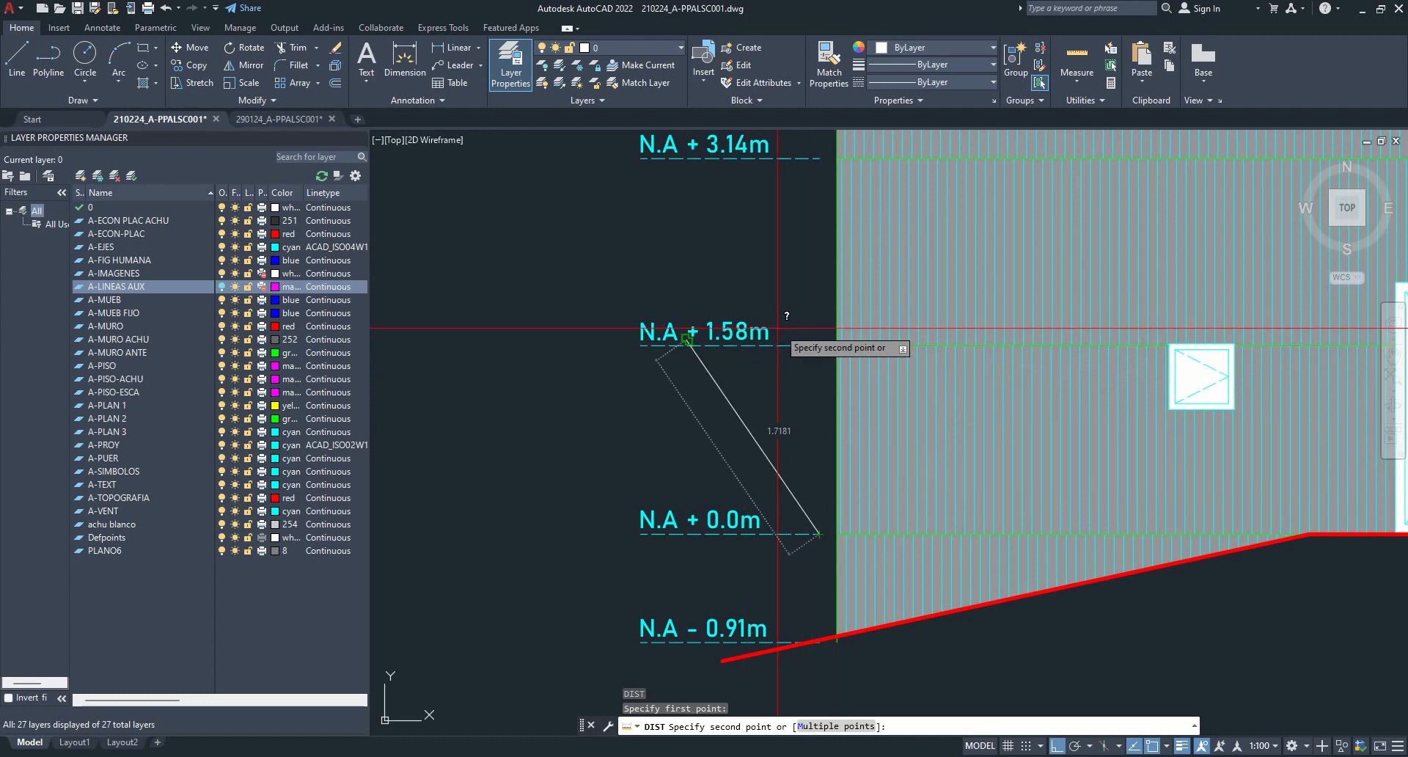
{"action": "scroll", "coordinate": [822, 339], "scroll_direction": "down", "scroll_amount": 1}
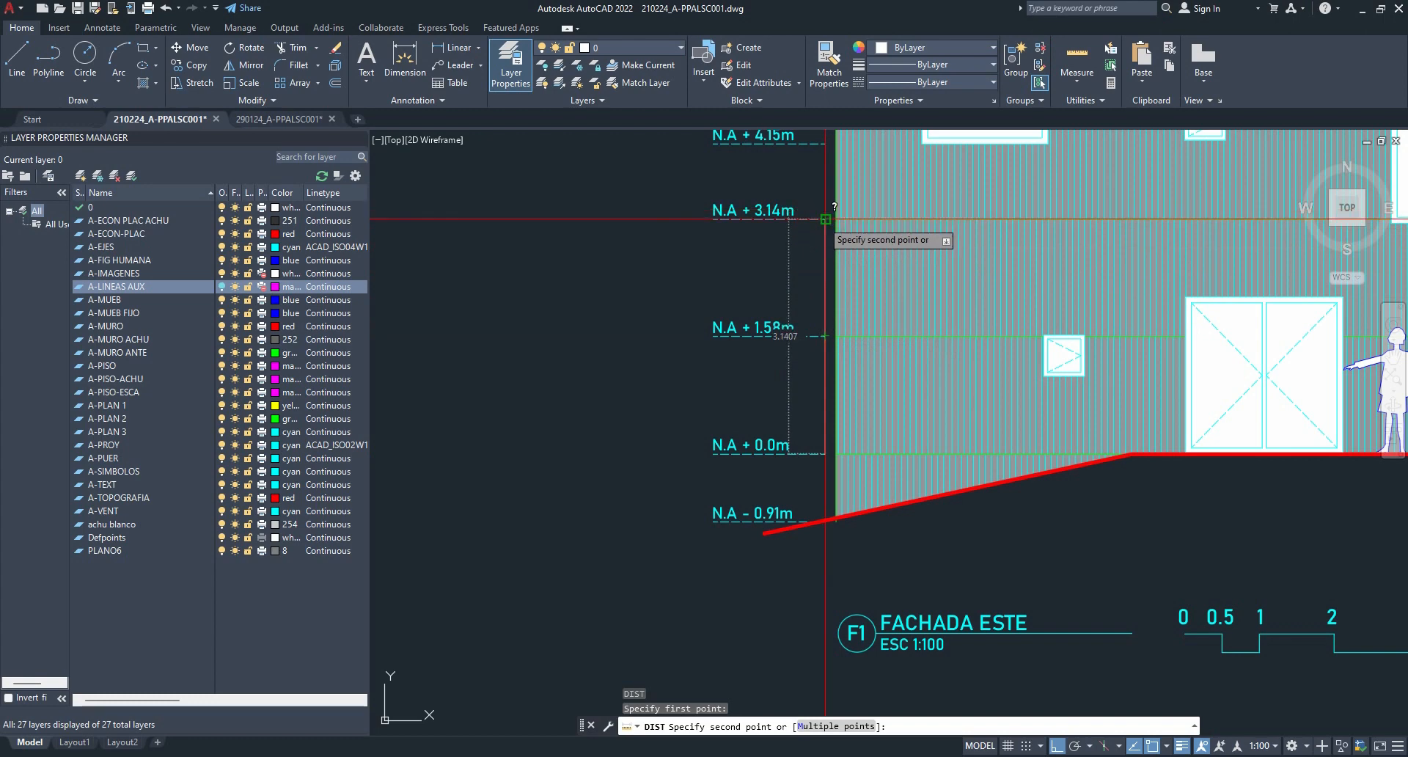
{"action": "middle_click_drag", "start_coordinate": [825, 219], "coordinate": [806, 316]}
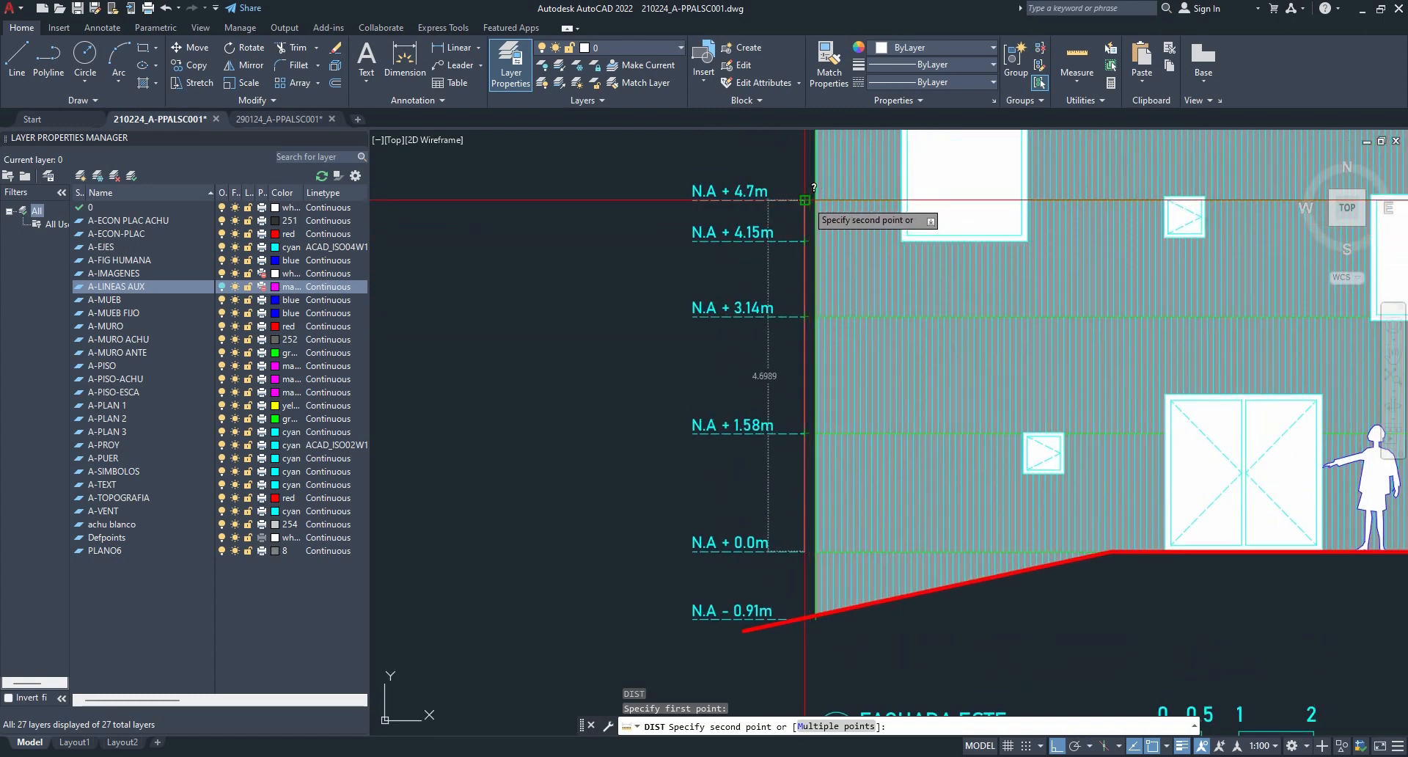
{"action": "middle_click_drag", "start_coordinate": [805, 200], "coordinate": [786, 327]}
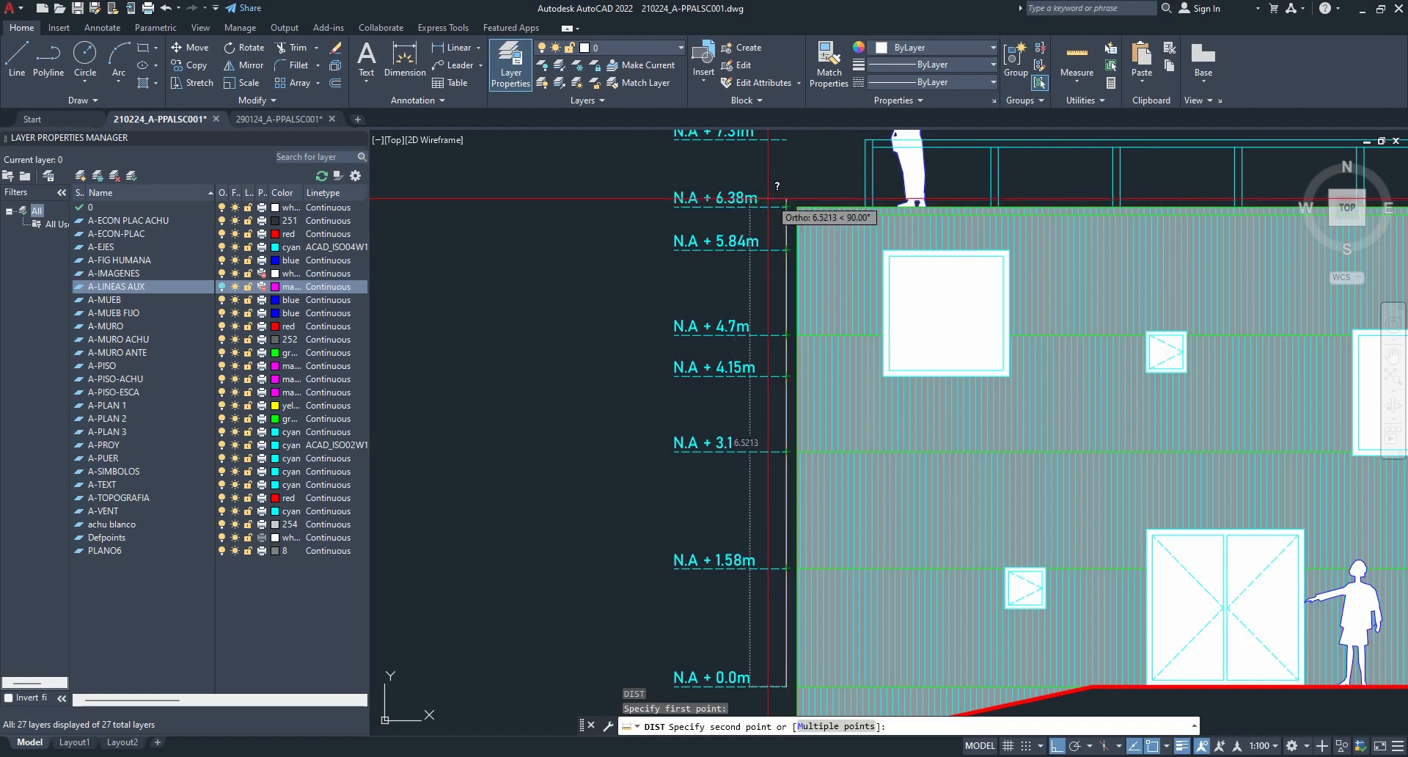
{"action": "middle_click_drag", "start_coordinate": [787, 206], "coordinate": [778, 283]}
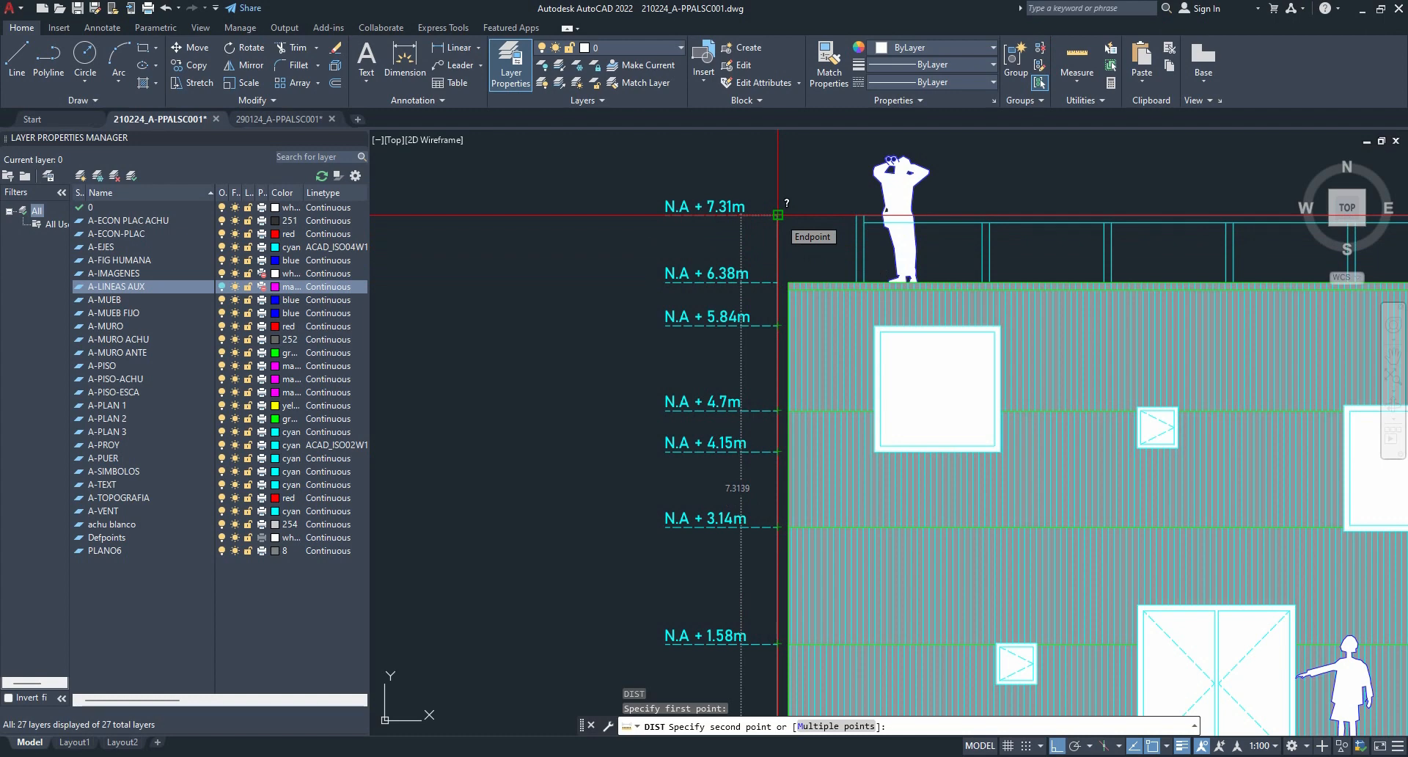
{"action": "key", "text": "Escape"}
- Measure the vertical distance from the N.A + 0.0m line down to the N.A - 0.91m line
{"action": "middle_click_drag", "start_coordinate": [749, 389], "coordinate": [758, 257]}
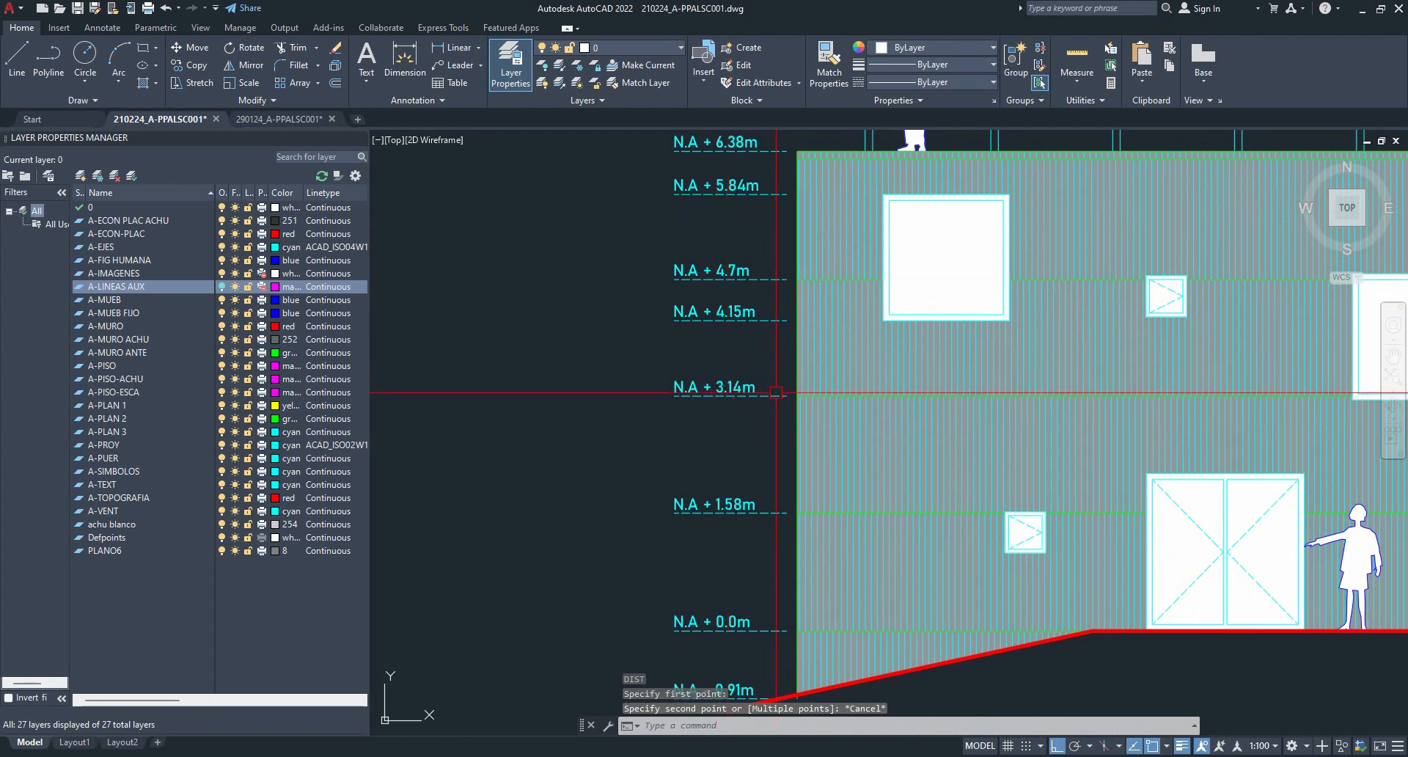
{"action": "middle_click_drag", "start_coordinate": [771, 413], "coordinate": [779, 354]}
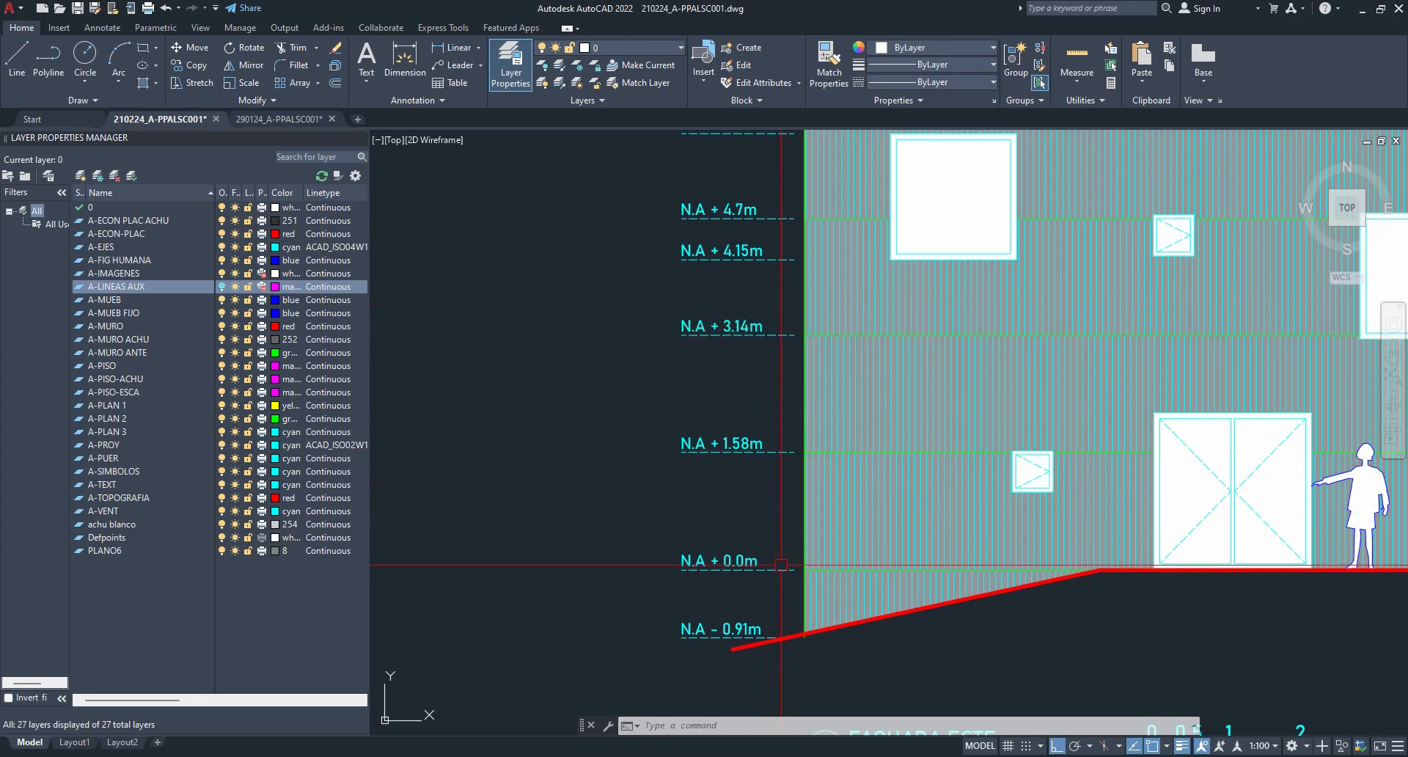
{"action": "scroll", "coordinate": [797, 620], "scroll_direction": "up", "scroll_amount": 2}
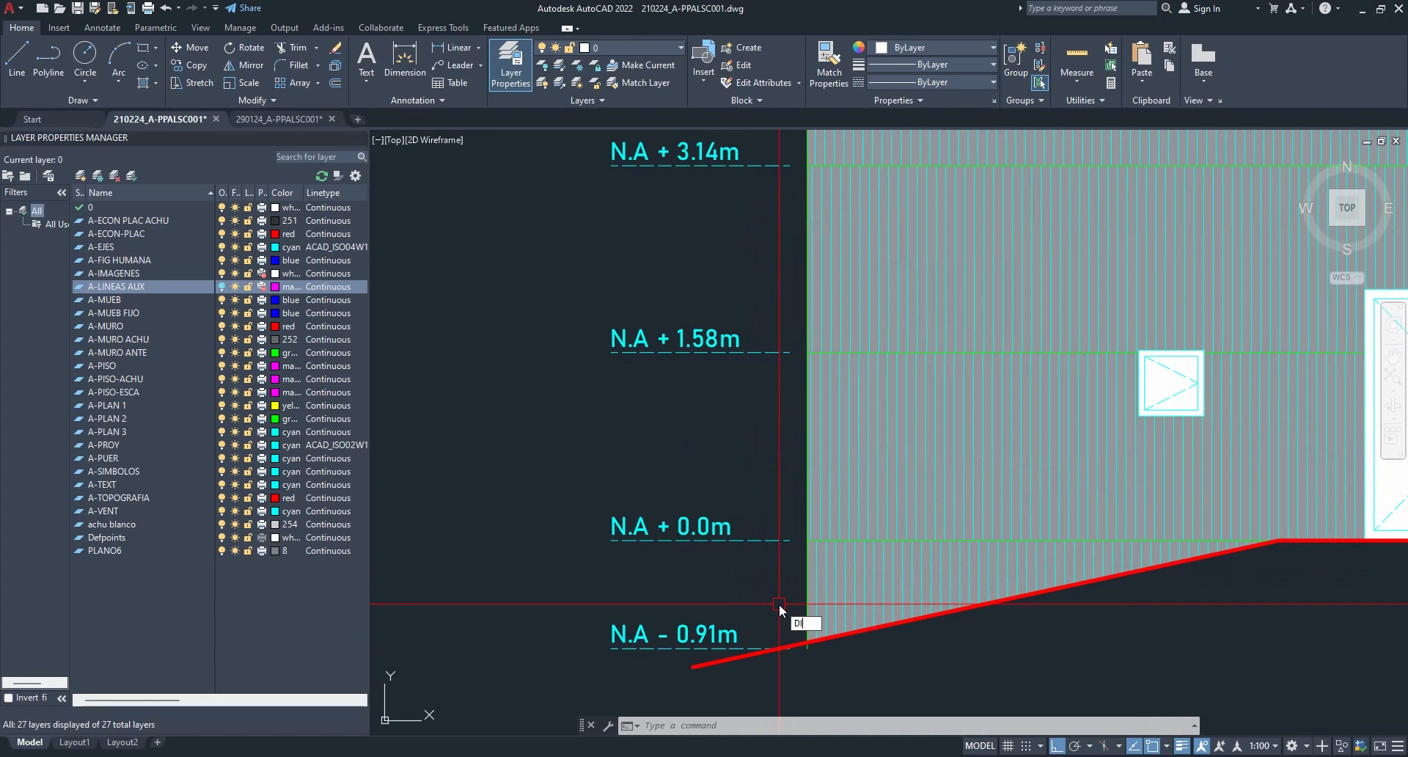
{"action": "type", "text": "ST"}
{"action": "key", "text": "Return"}
{"action": "left_click", "coordinate": [788, 540]}
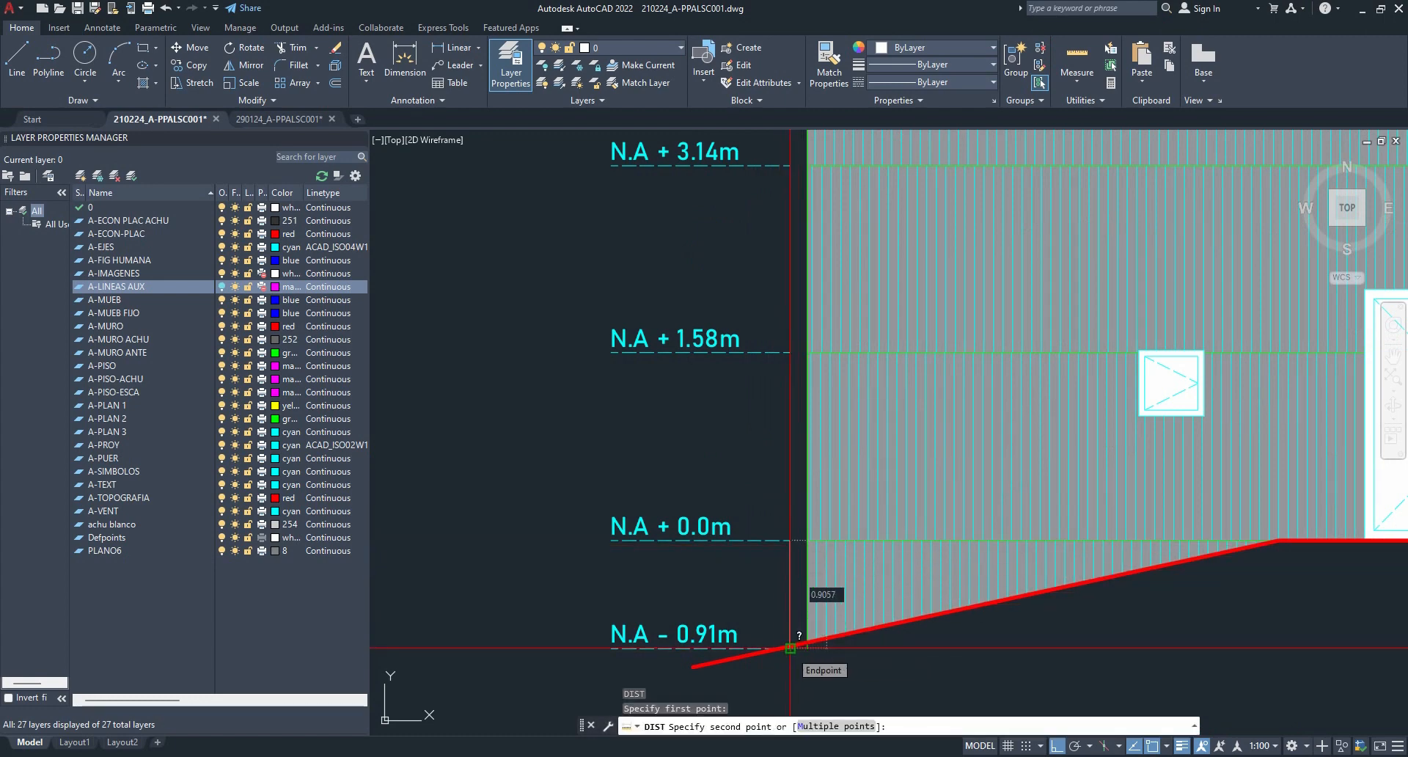
{"action": "key", "text": "Escape"}
- Paste a copy of the N.A - 0.91m level block into the empty space beside the elevation and explode it
{"action": "left_click", "coordinate": [722, 623]}
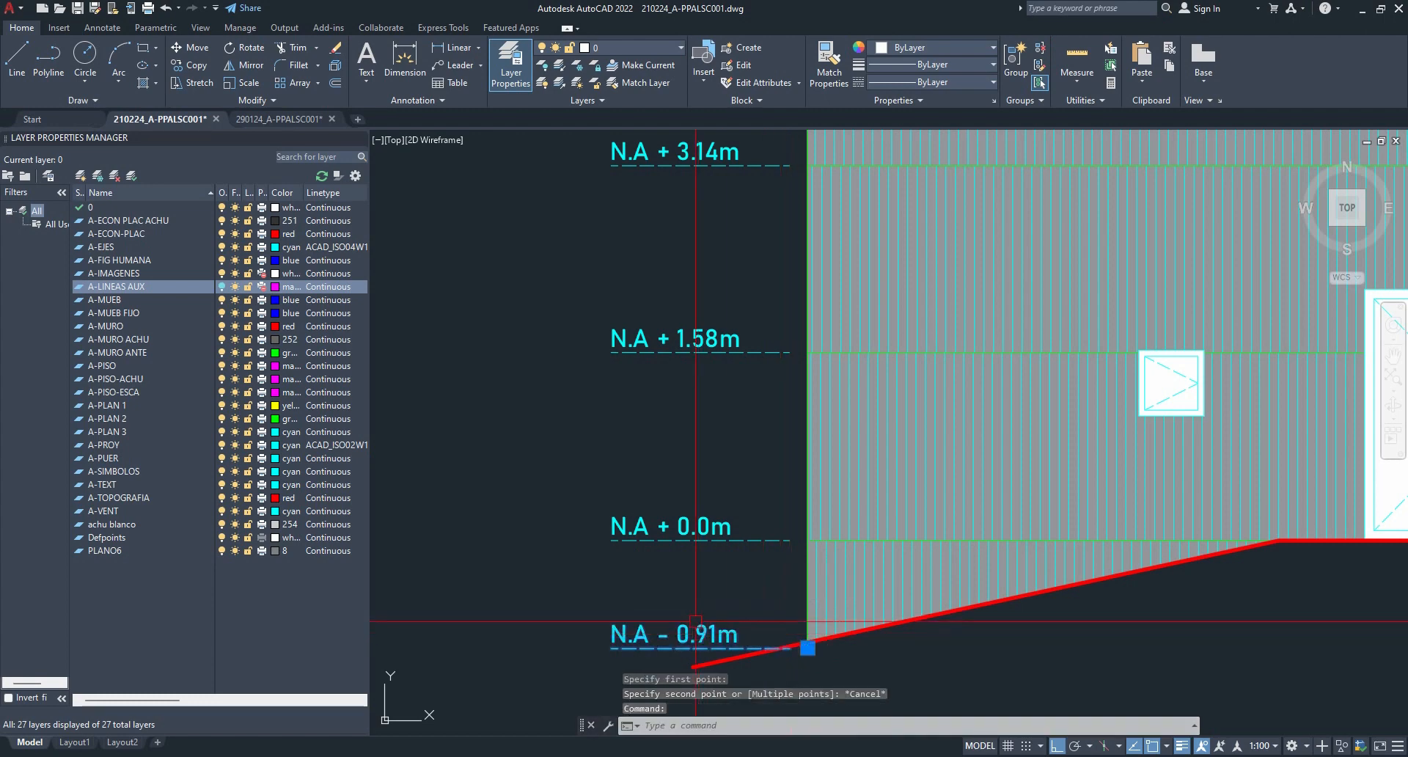
{"action": "middle_click_drag", "start_coordinate": [575, 556], "coordinate": [955, 431]}
{"action": "key", "text": "ctrl+c"}
{"action": "key", "text": "ctrl+v"}
{"action": "middle_click_drag", "start_coordinate": [770, 447], "coordinate": [968, 425]}
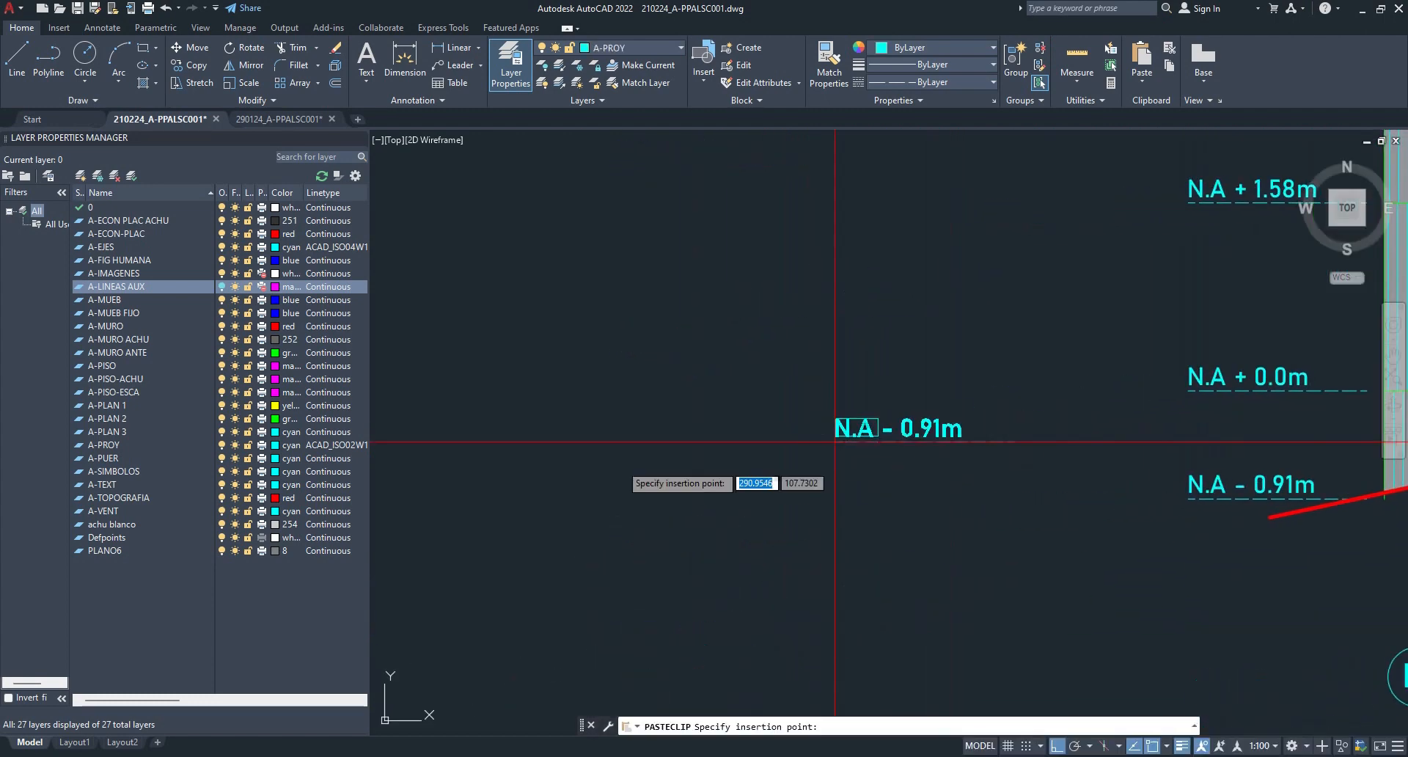
{"action": "left_click", "coordinate": [552, 463]}
{"action": "key", "text": "Escape"}
{"action": "left_click", "coordinate": [715, 471]}
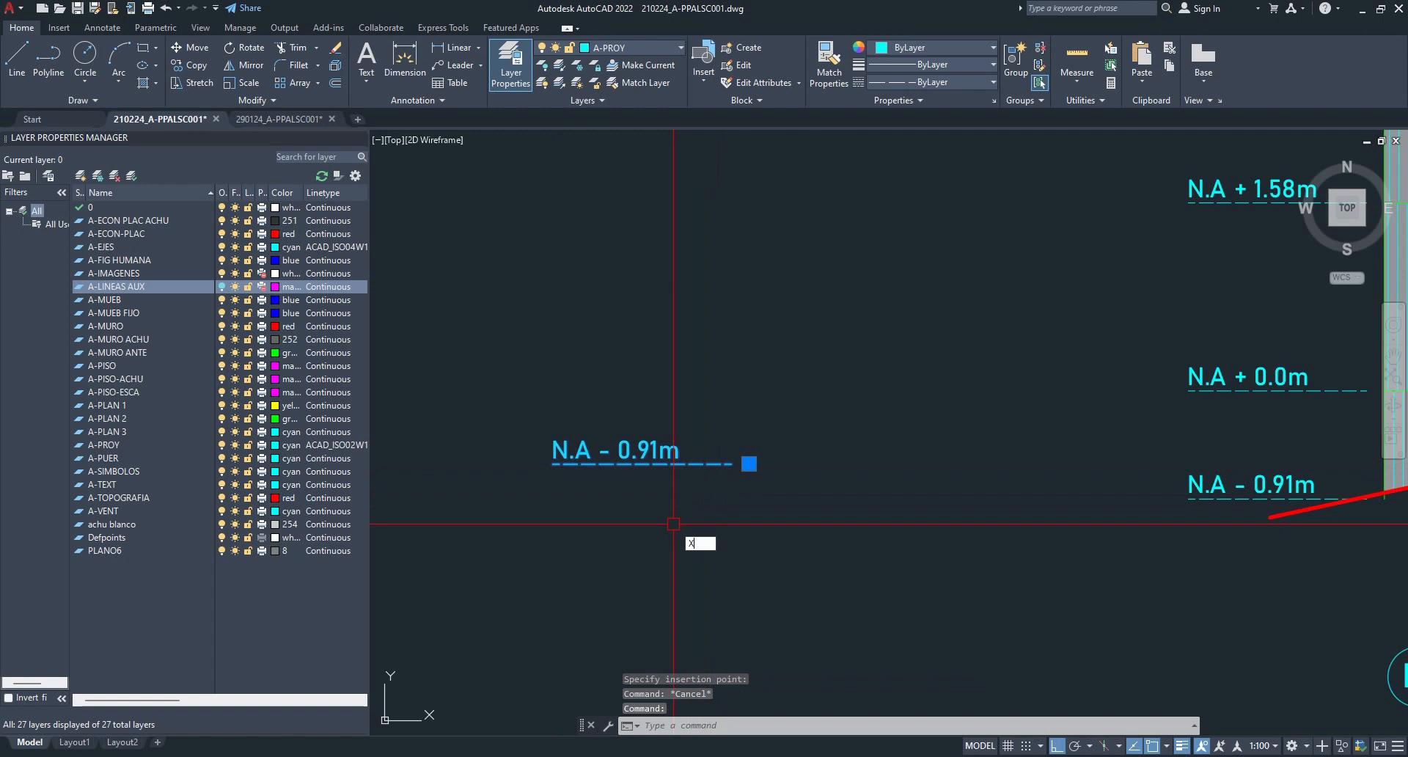
{"action": "key", "text": "Return"}
- Move the exploded level label's text, attribute and line to layer A-SIMBOLOS
{"action": "left_click", "coordinate": [704, 464]}
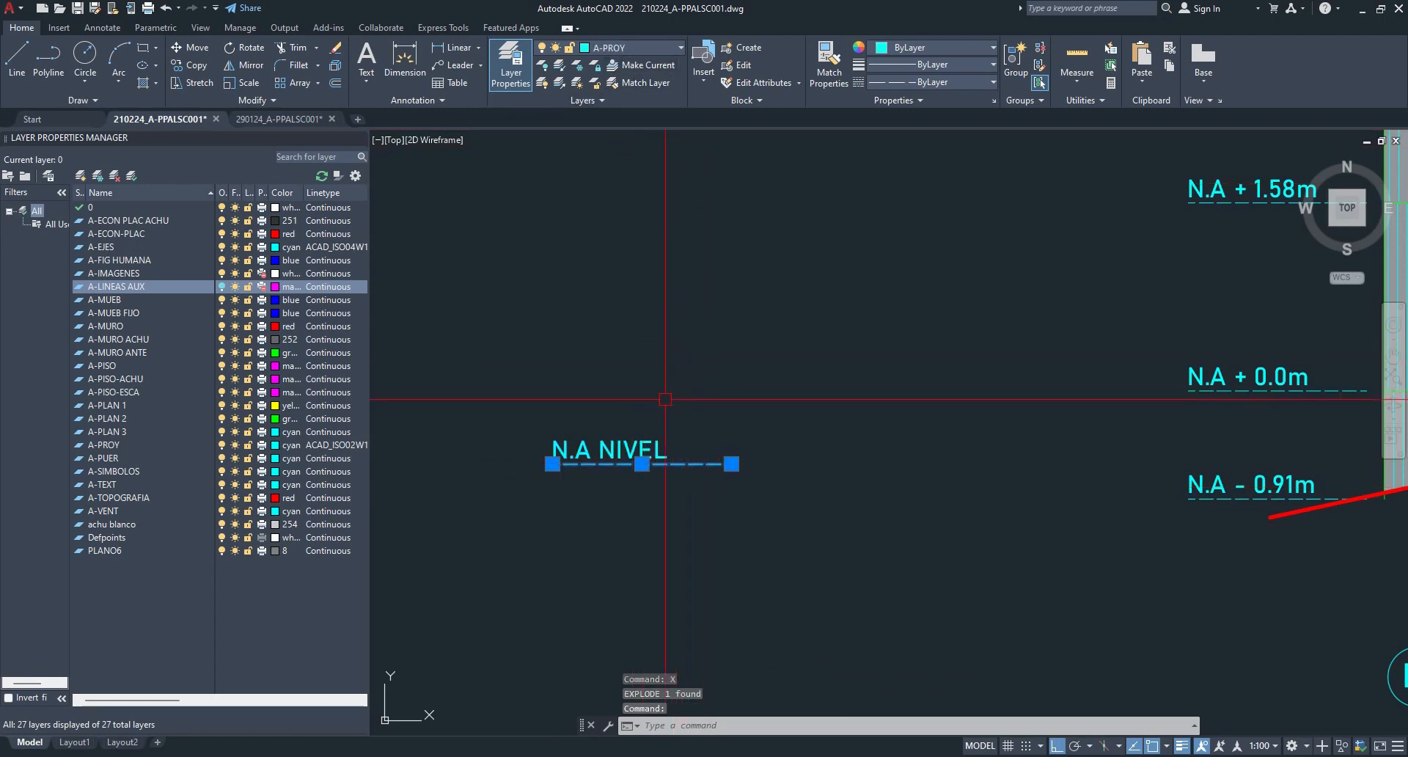
{"action": "key", "text": "Escape"}
{"action": "left_click", "coordinate": [587, 442]}
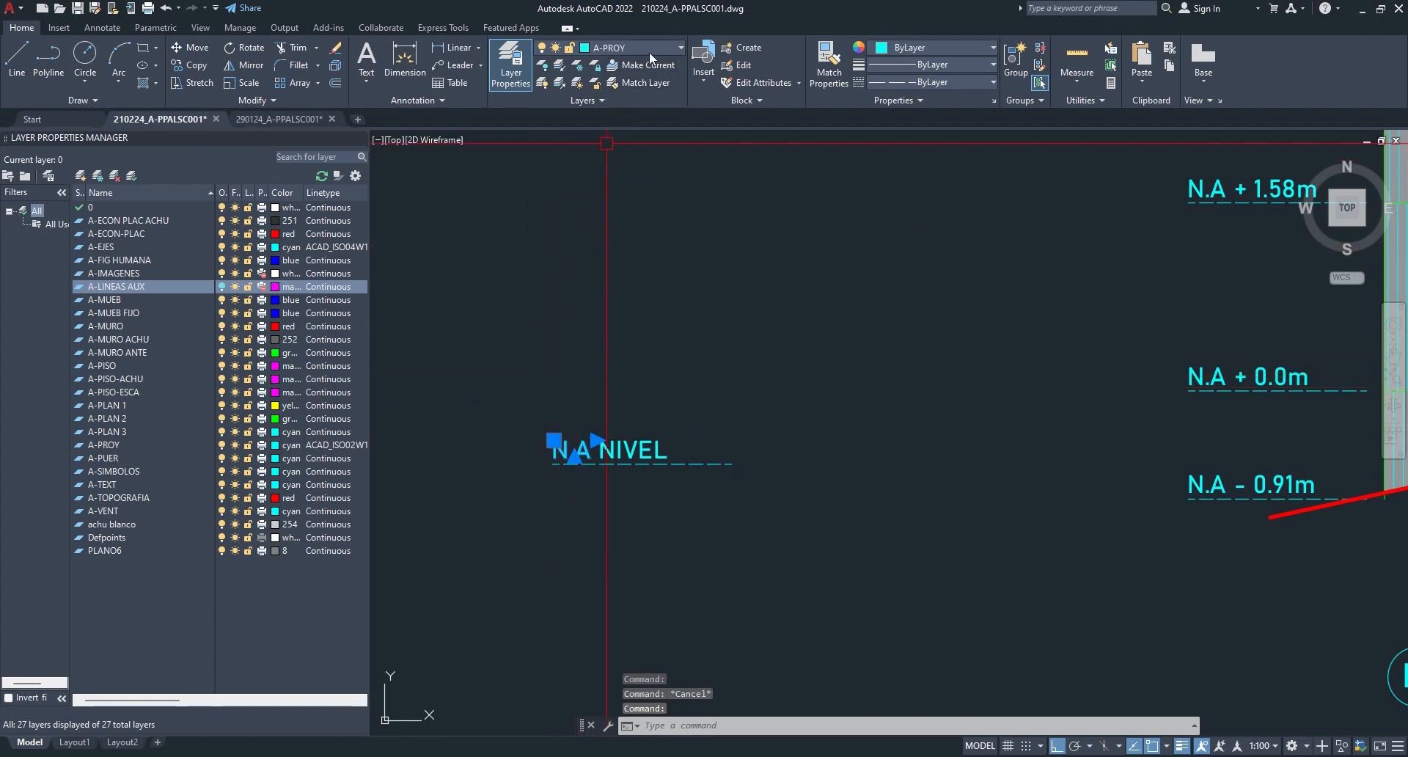
{"action": "left_click", "coordinate": [495, 345]}
{"action": "left_click", "coordinate": [999, 543]}
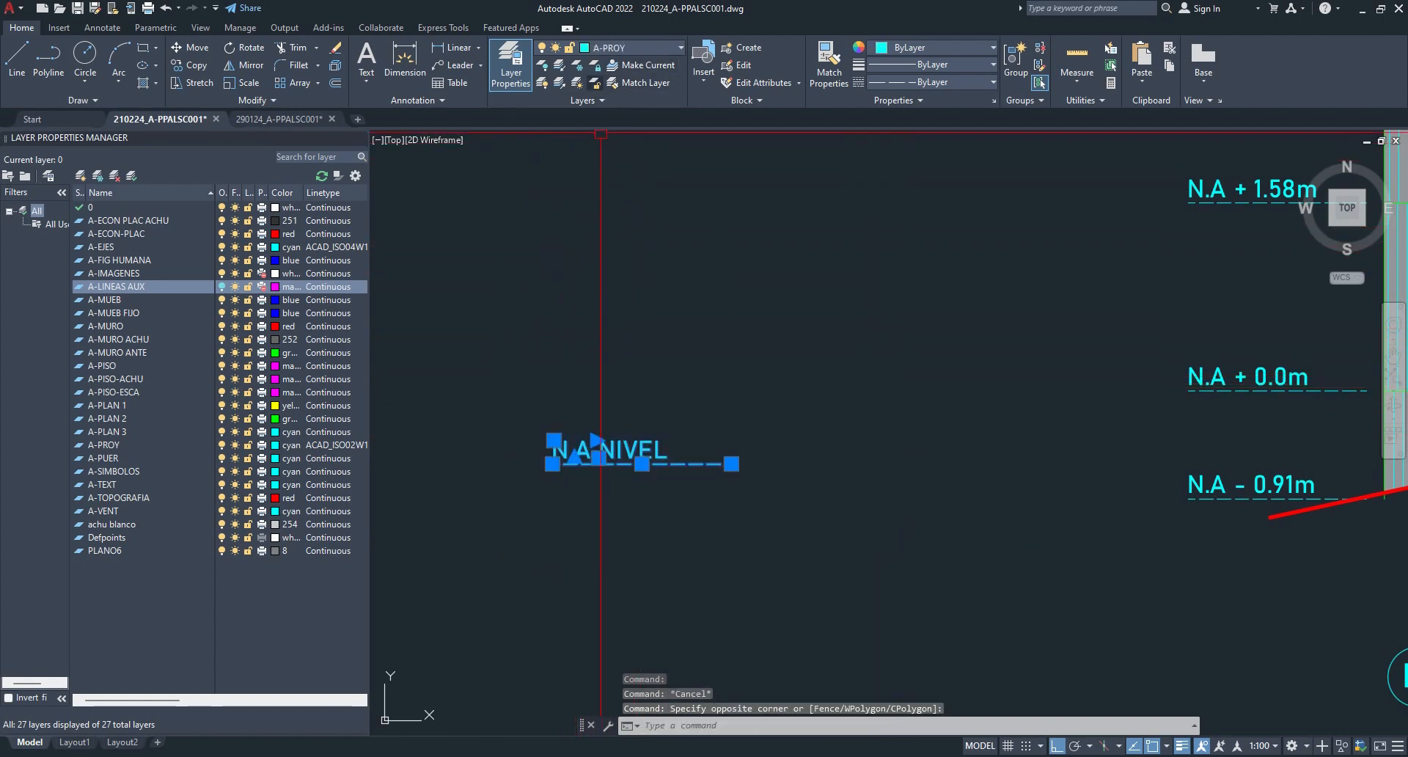
{"action": "left_click", "coordinate": [626, 55]}
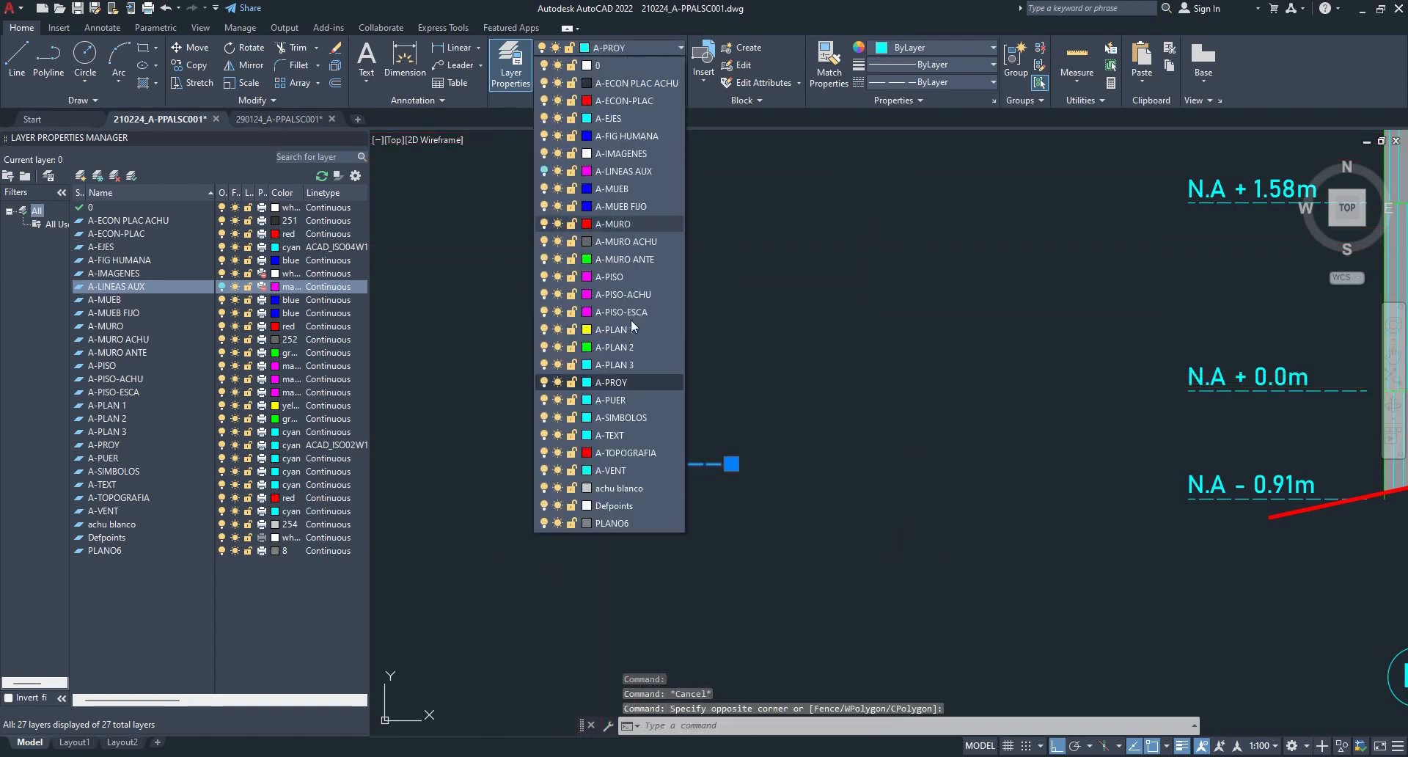
{"action": "left_click", "coordinate": [642, 418]}
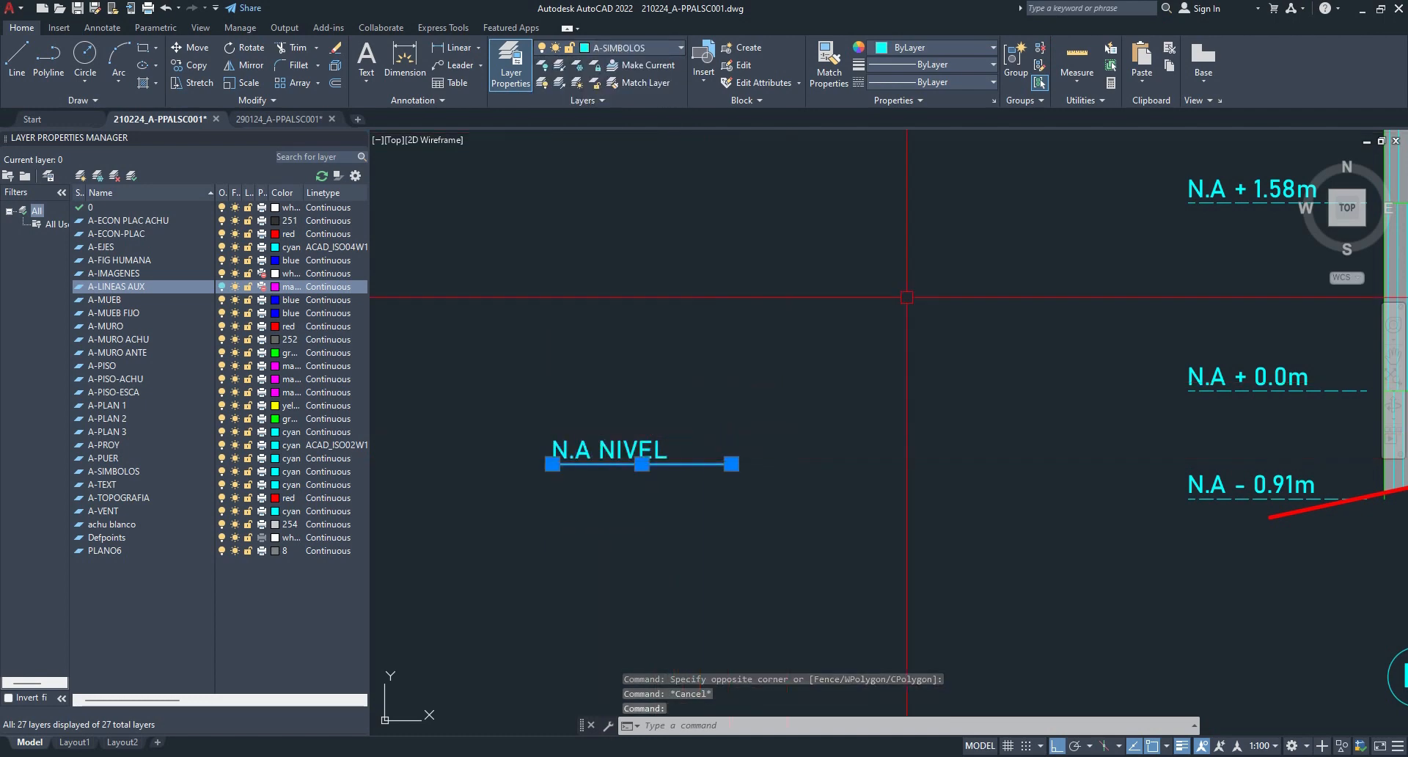
- Give the exploded label's line the dashed ACAD_ISO02W linetype and check the label's separate parts
{"action": "left_click", "coordinate": [979, 82]}
{"action": "left_click", "coordinate": [939, 123]}
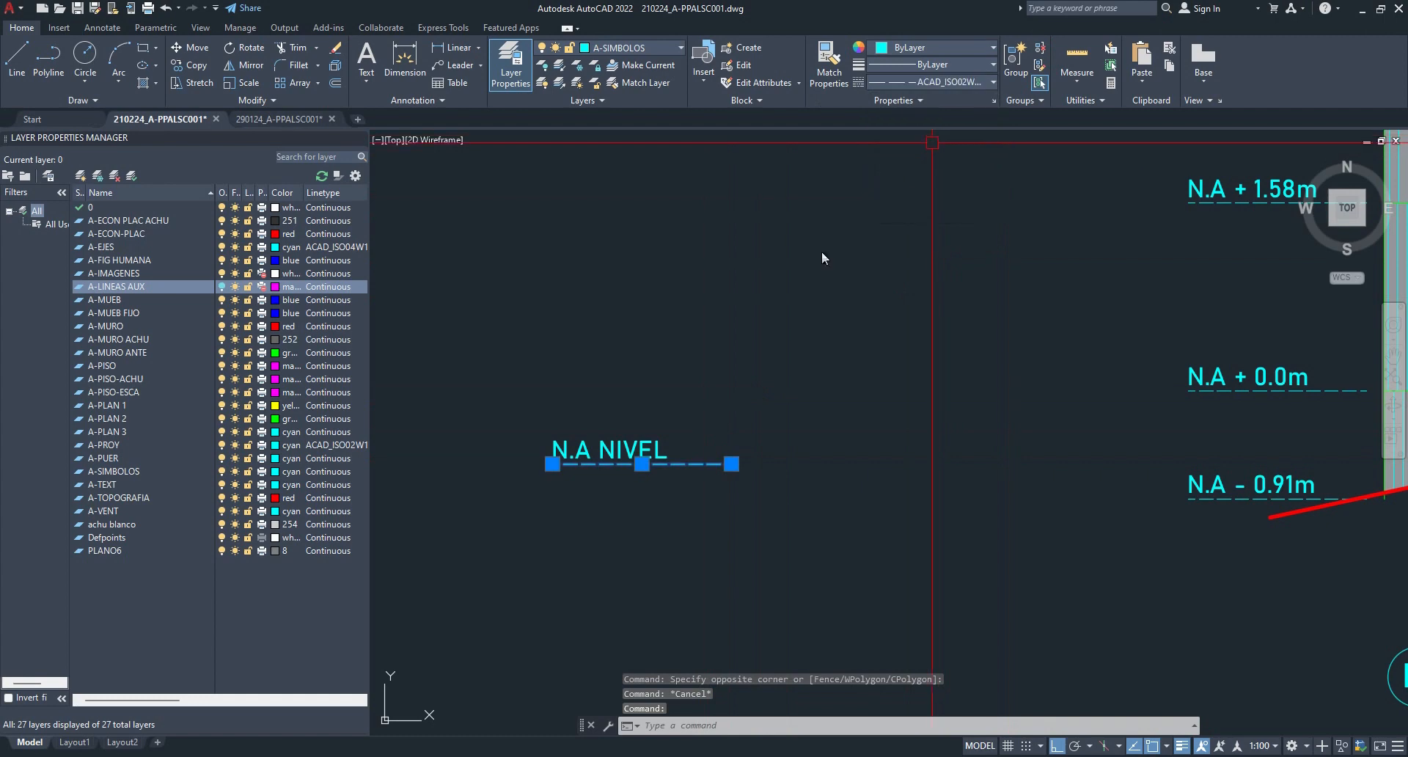
{"action": "key", "text": "Escape"}
{"action": "left_click", "coordinate": [528, 381]}
{"action": "left_click", "coordinate": [792, 529]}
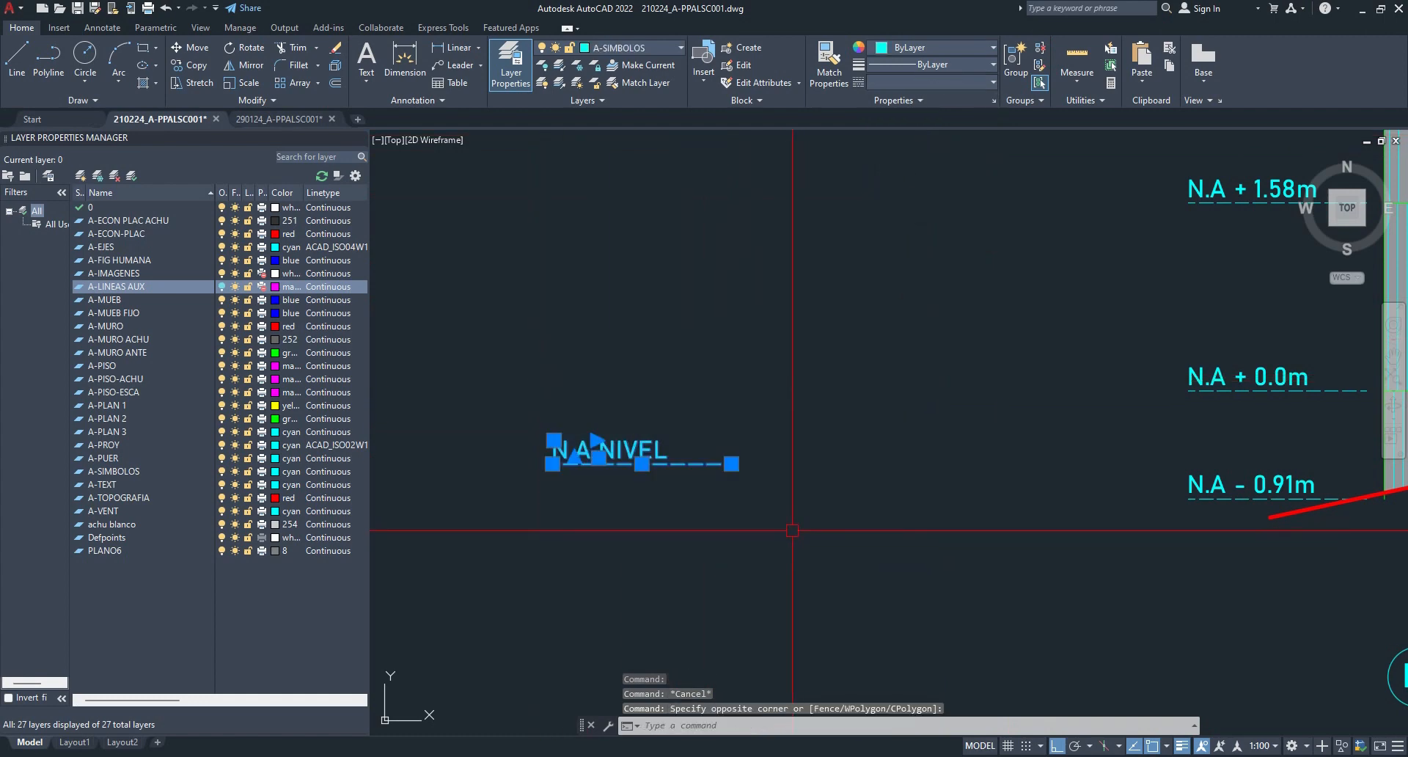
{"action": "key", "text": "Escape"}
{"action": "left_click", "coordinate": [640, 438]}
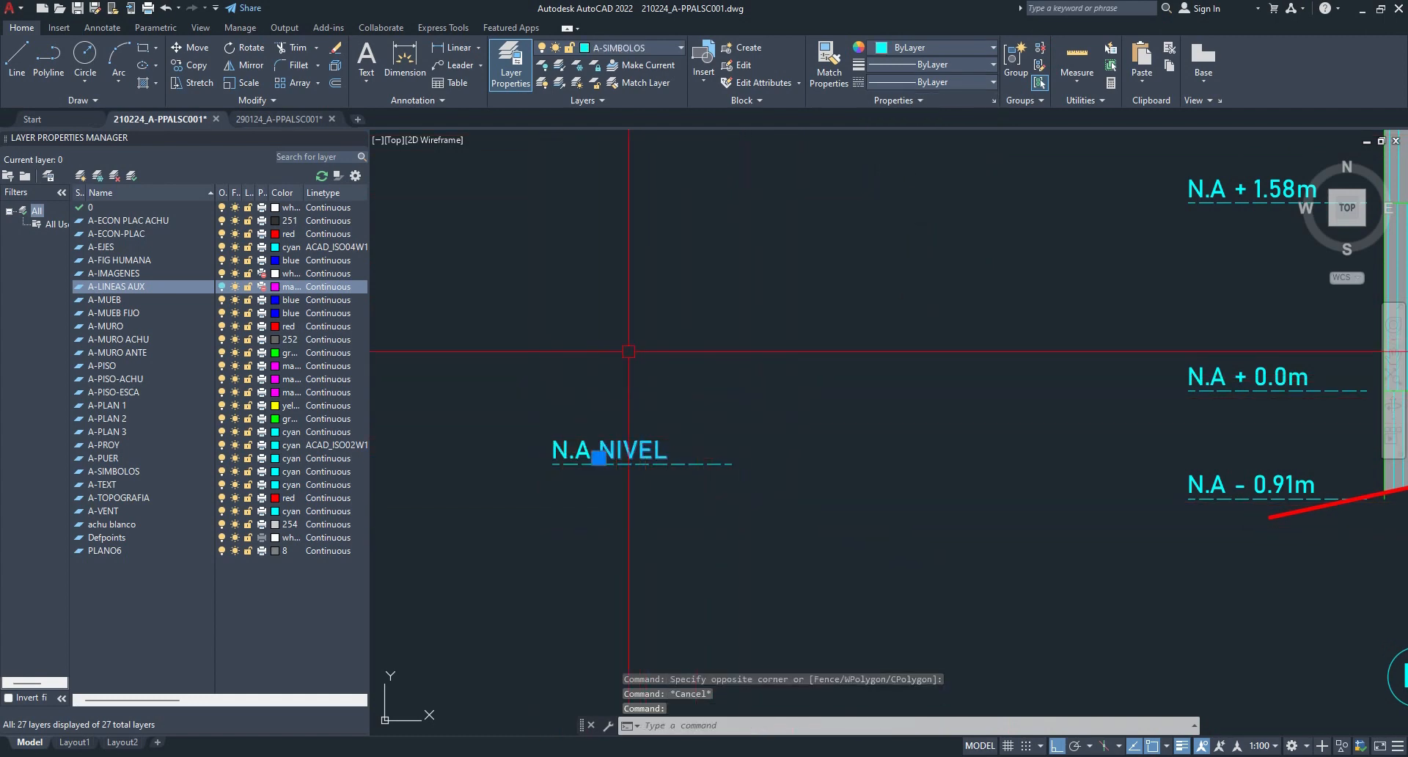
{"action": "key", "text": "Escape"}
- Set up an attribute definition with tag NIVEL and text style 1.5mm, and preview it beside the exploded label
{"action": "left_click", "coordinate": [62, 29]}
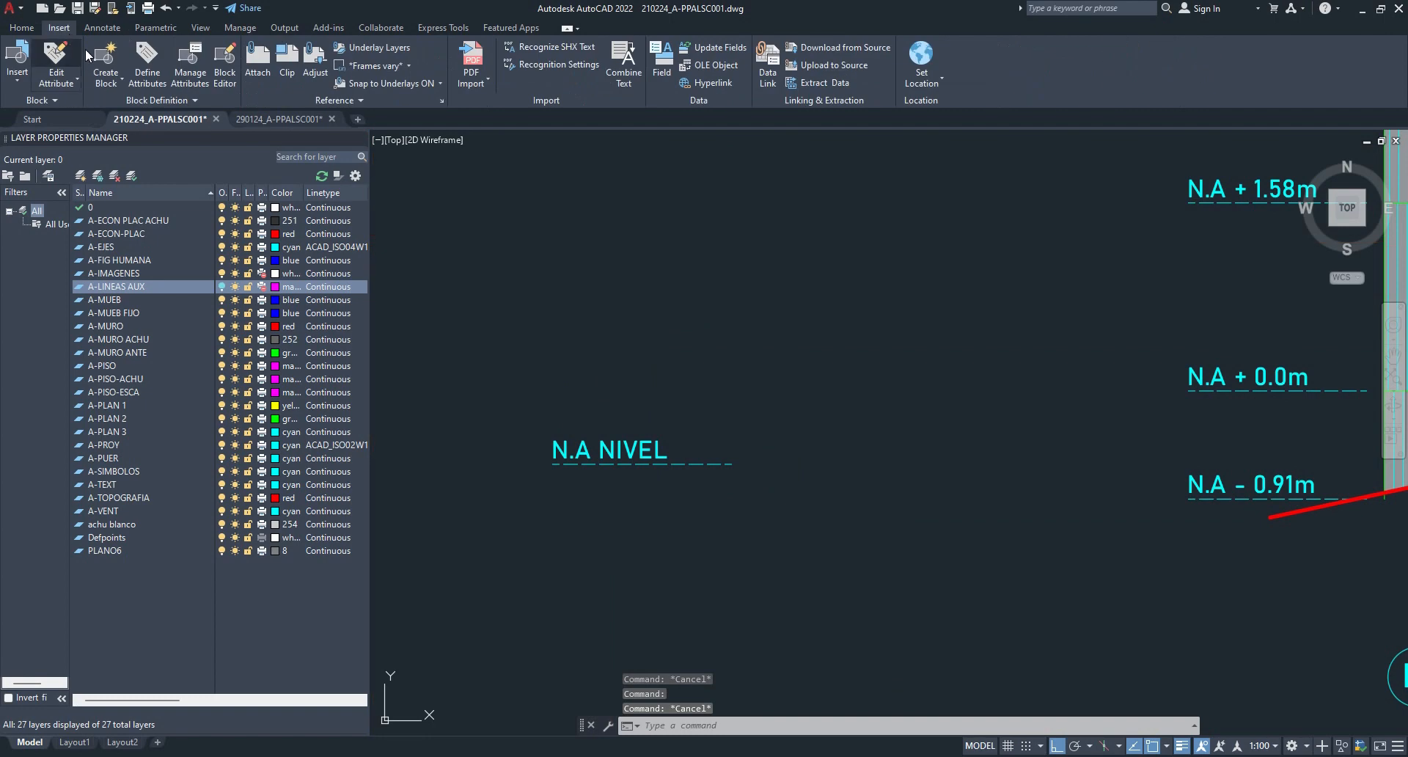
{"action": "left_click", "coordinate": [146, 78]}
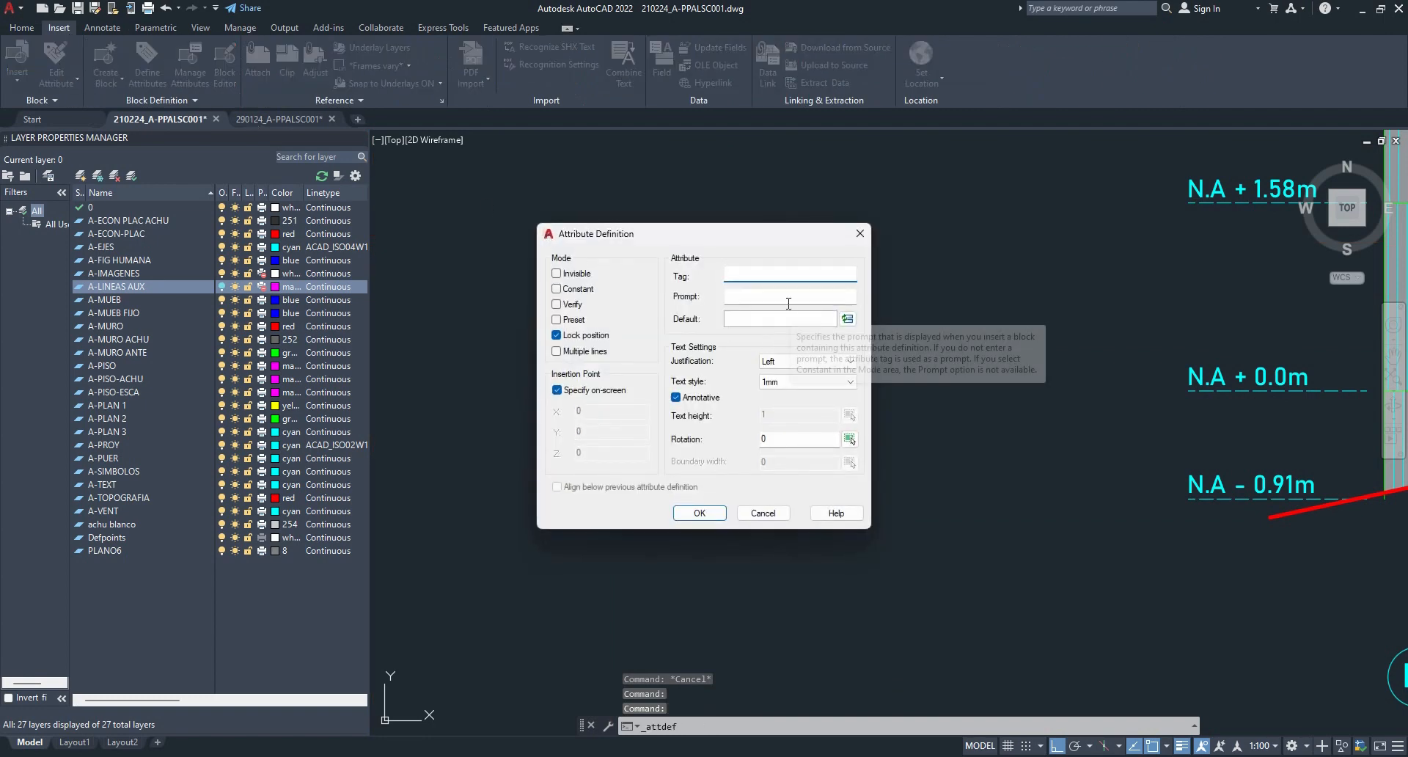
{"action": "type", "text": "NIVEL"}
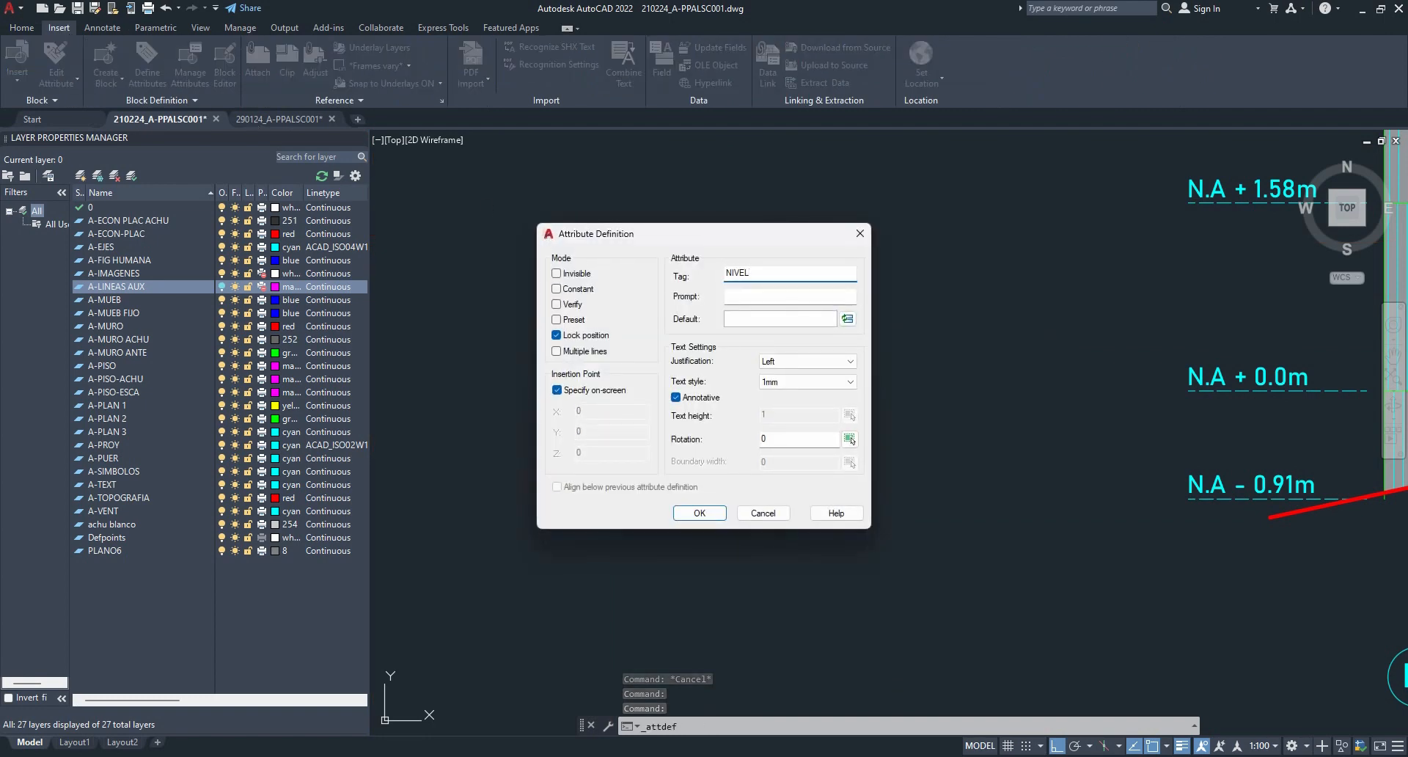
{"action": "left_click", "coordinate": [796, 381]}
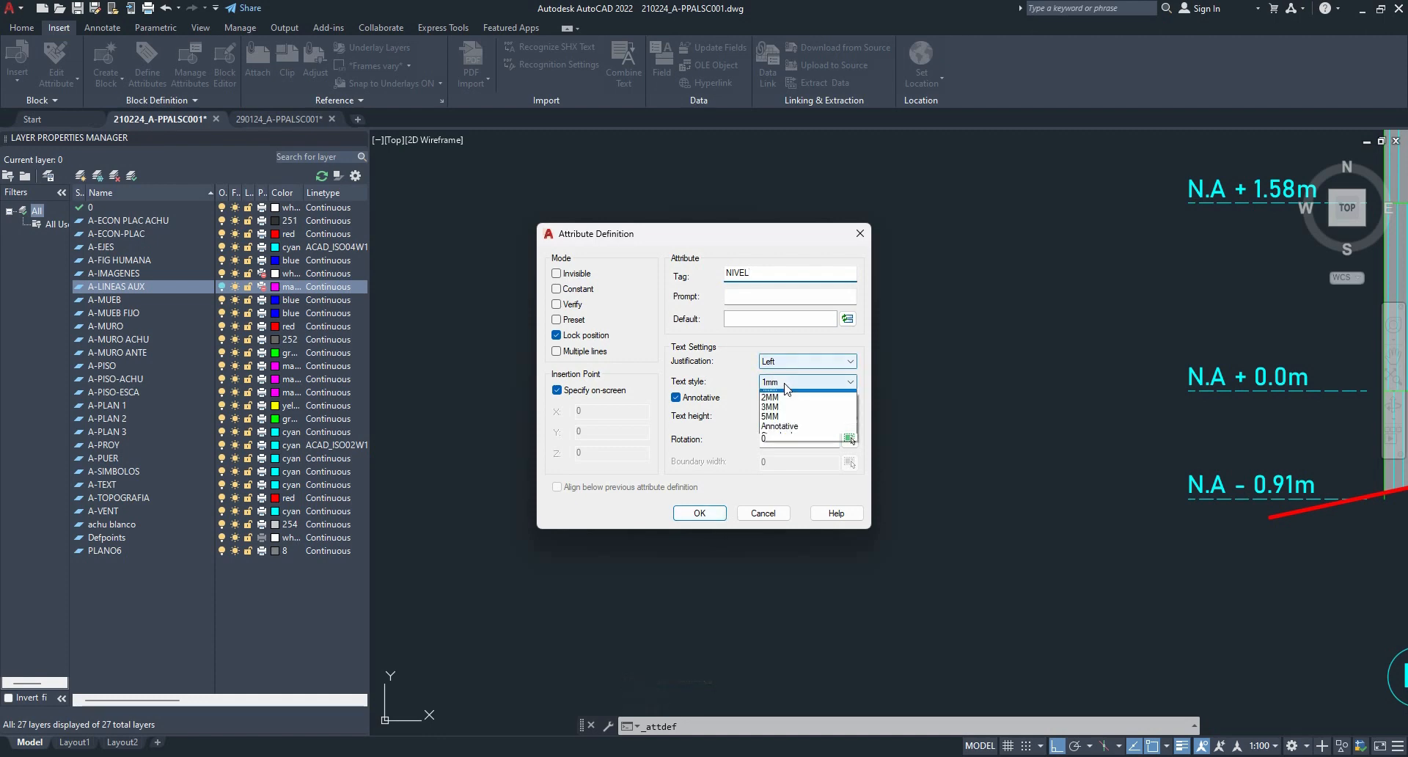
{"action": "left_click", "coordinate": [783, 405]}
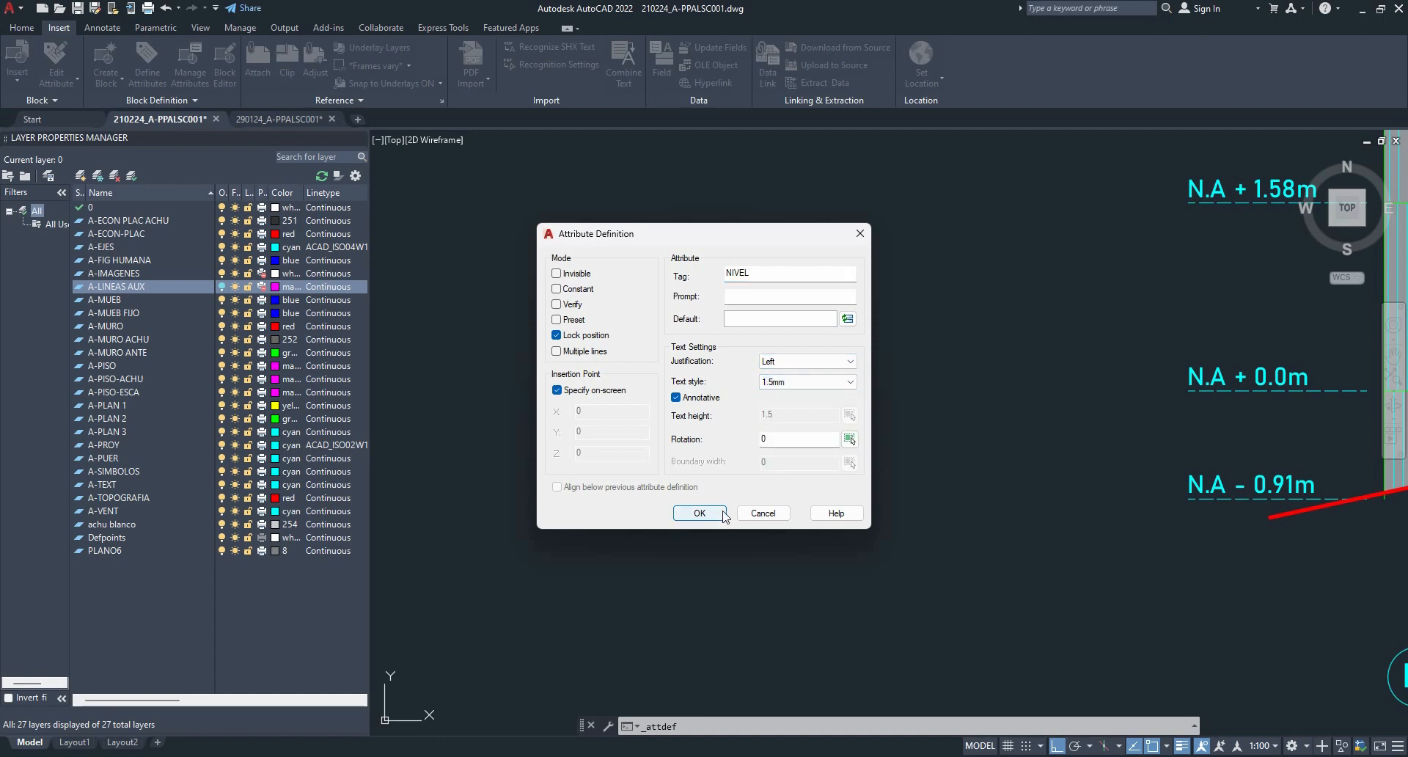
{"action": "left_click", "coordinate": [700, 512]}
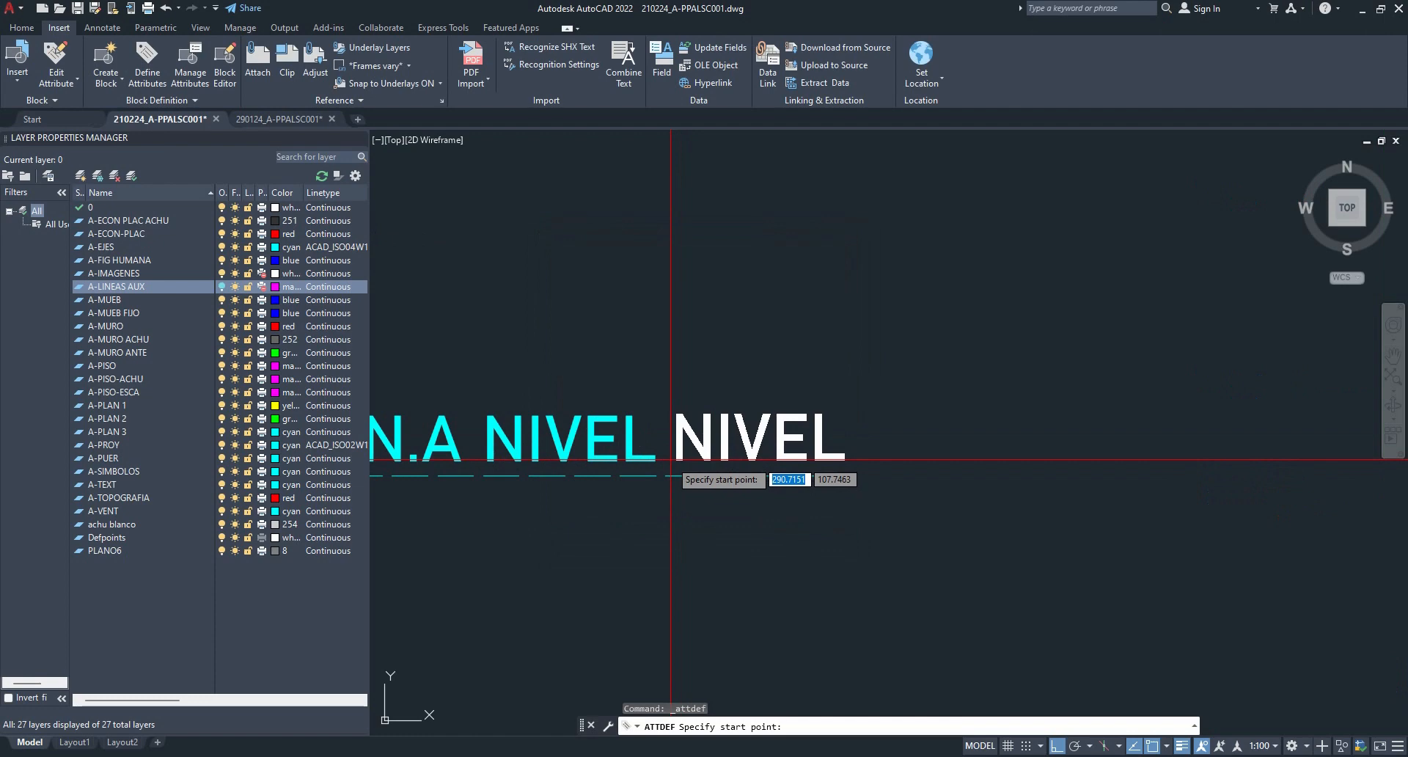
{"action": "key", "text": "Escape"}
- Try to define a block named NIVEL EN ELEV from the exploded label's text, attribute and line
{"action": "left_click", "coordinate": [719, 517]}
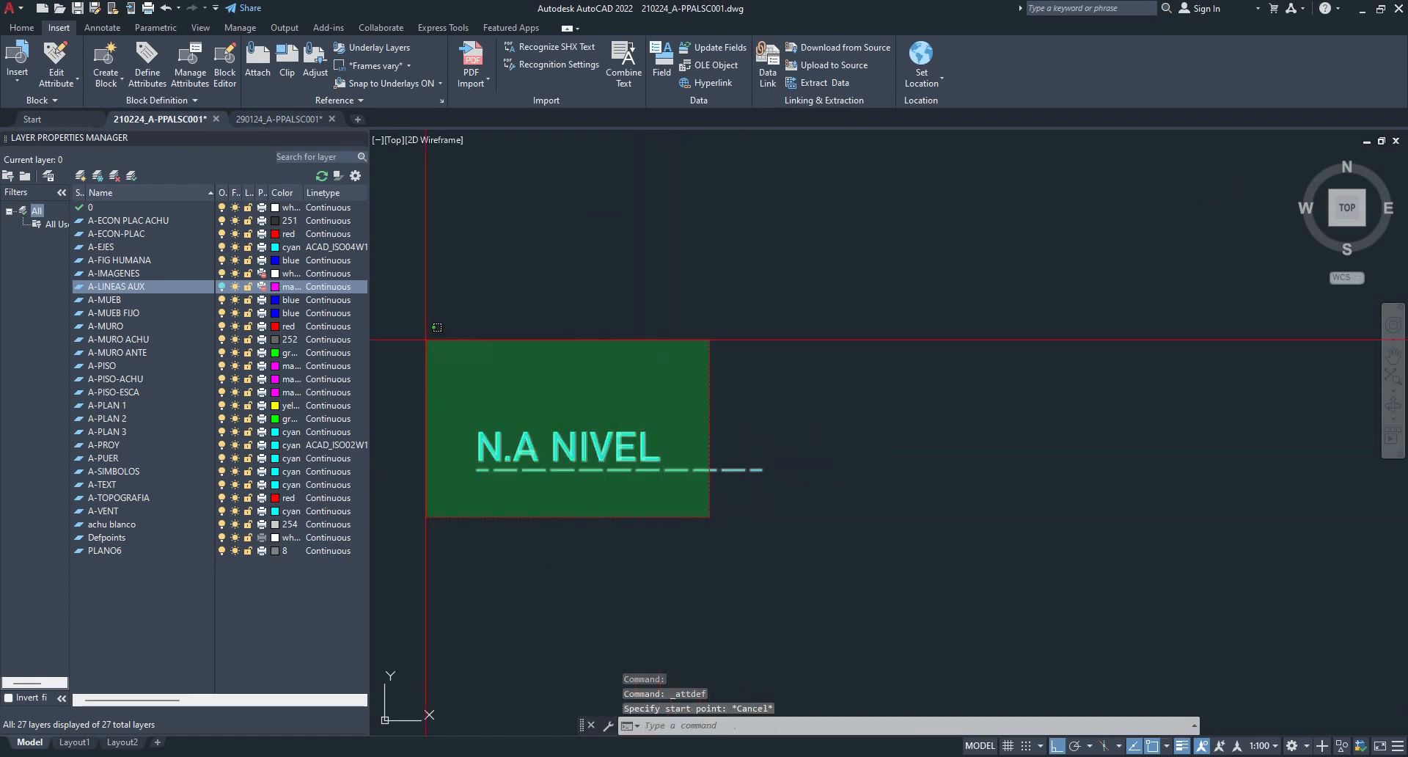
{"action": "left_click", "coordinate": [467, 336]}
{"action": "key", "text": "Return"}
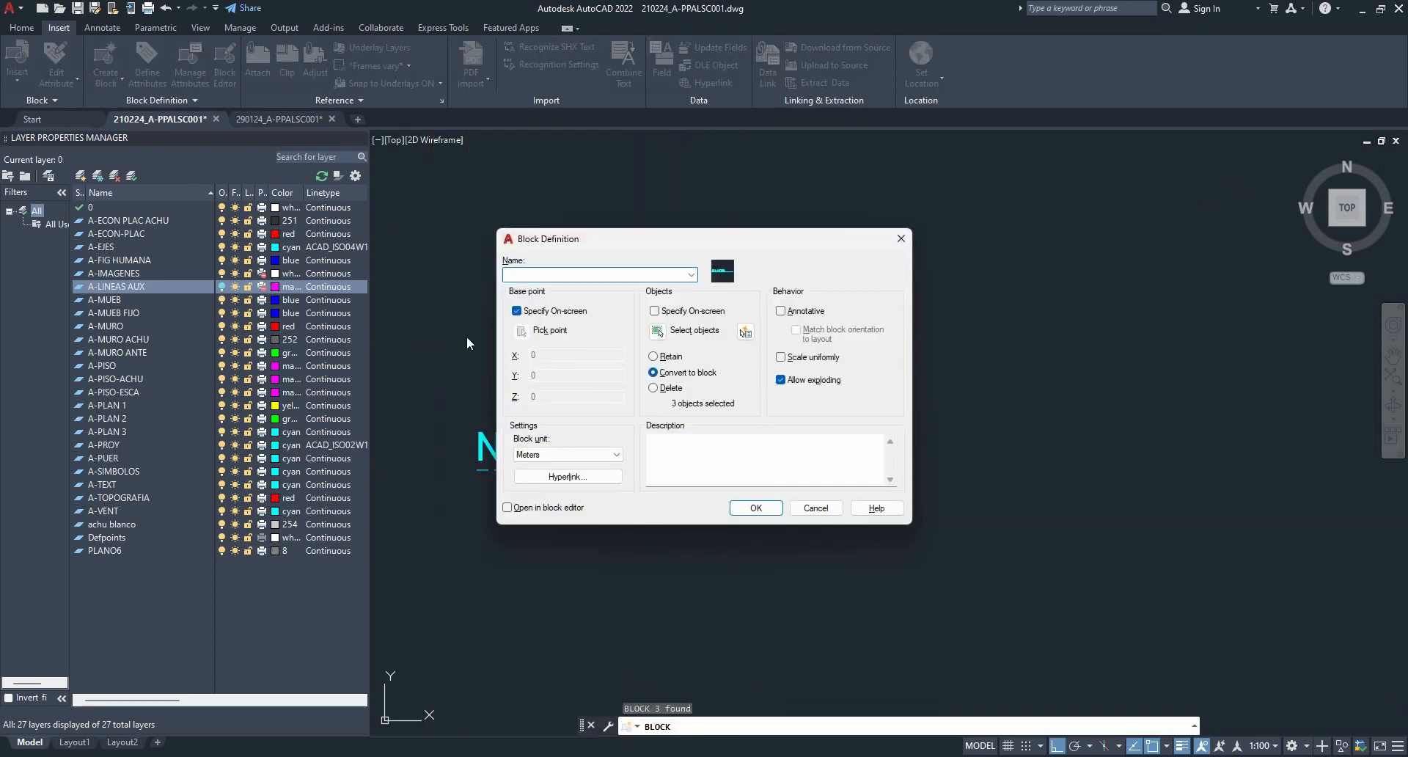
{"action": "type", "text": "NIVEL EN ELEV"}
{"action": "left_click", "coordinate": [757, 507]}
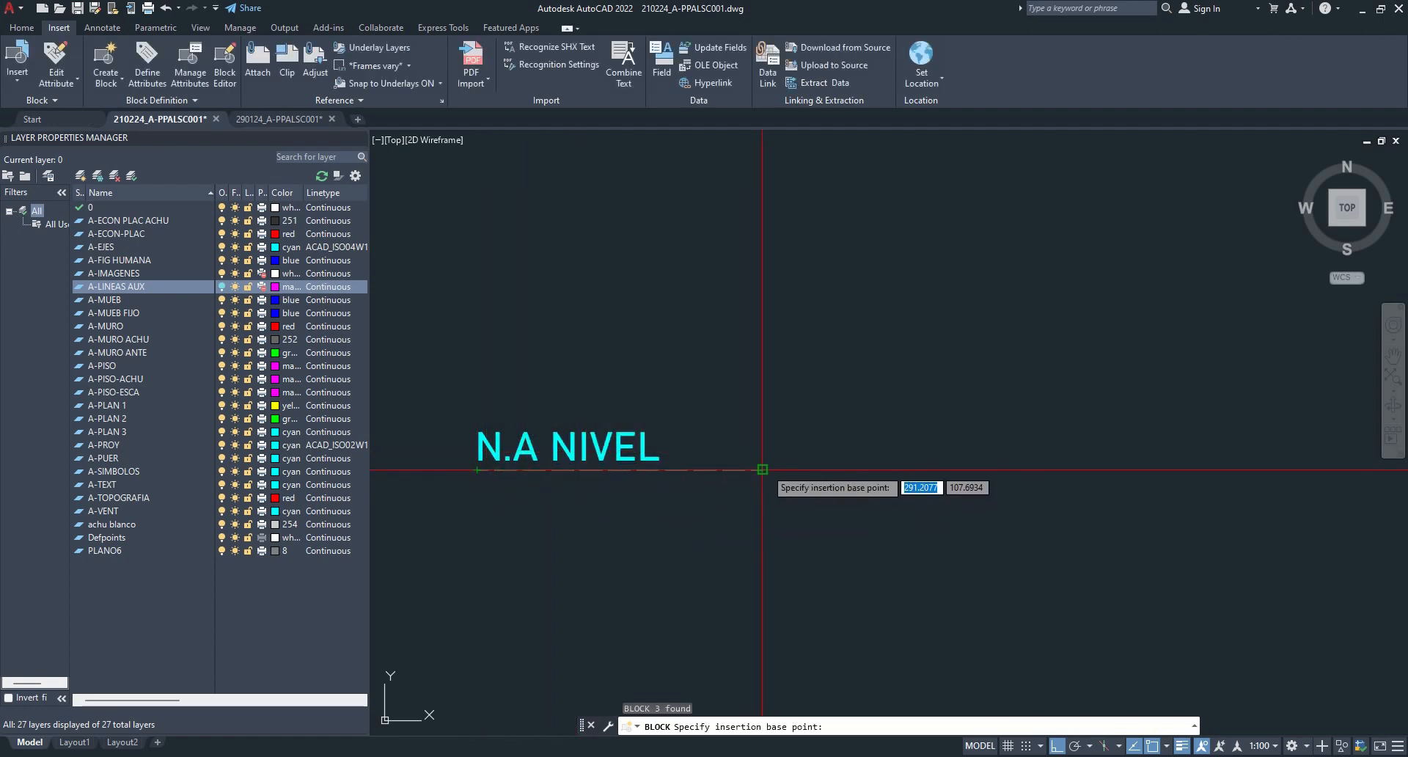
{"action": "key", "text": "Escape"}
- Inspect the attribute value of the N.A + 0.0m level block at the elevation's left end in the attribute editor
{"action": "scroll", "coordinate": [856, 421], "scroll_direction": "down", "scroll_amount": 2}
{"action": "scroll", "coordinate": [856, 421], "scroll_direction": "down", "scroll_amount": 4}
{"action": "middle_click_drag", "start_coordinate": [1015, 415], "coordinate": [755, 440]}
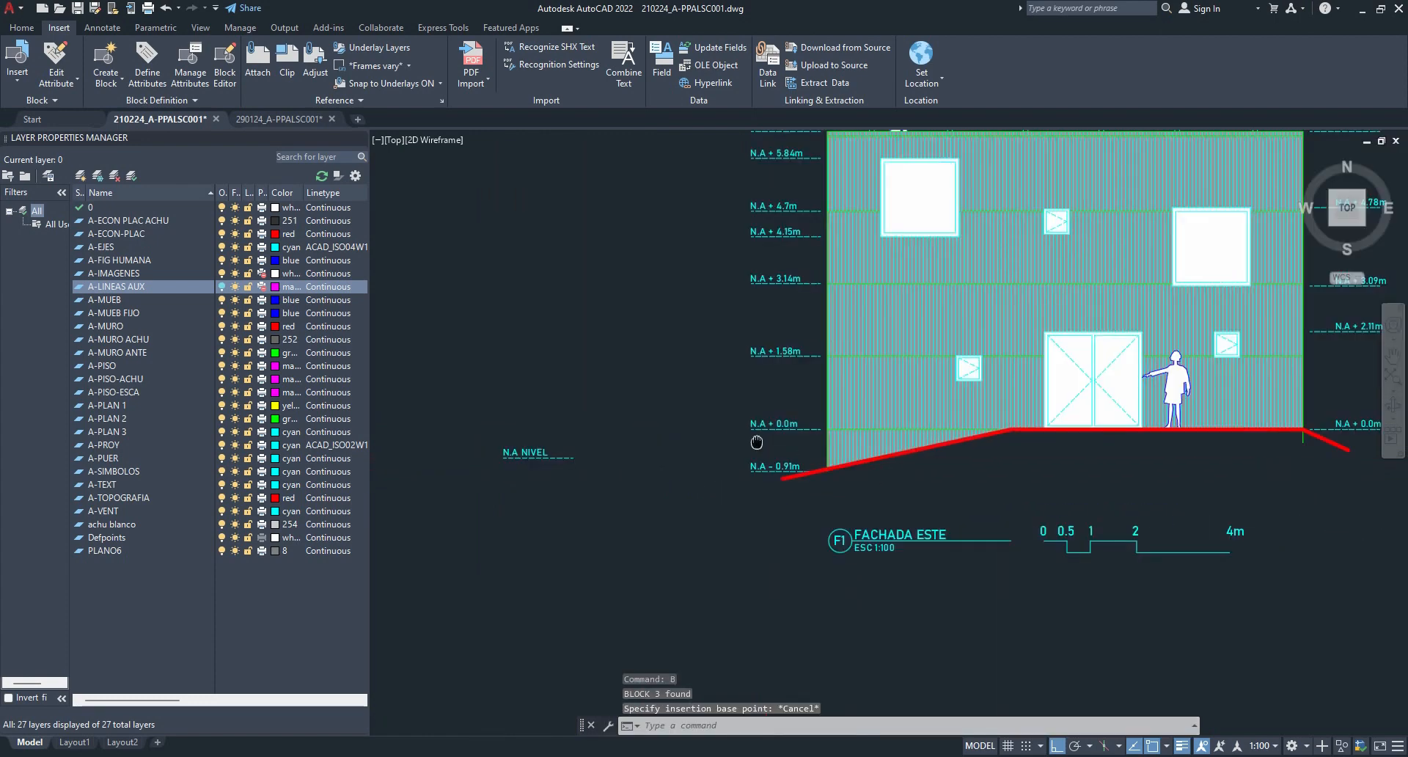
{"action": "scroll", "coordinate": [792, 442], "scroll_direction": "up", "scroll_amount": 6}
{"action": "left_click", "coordinate": [873, 394]}
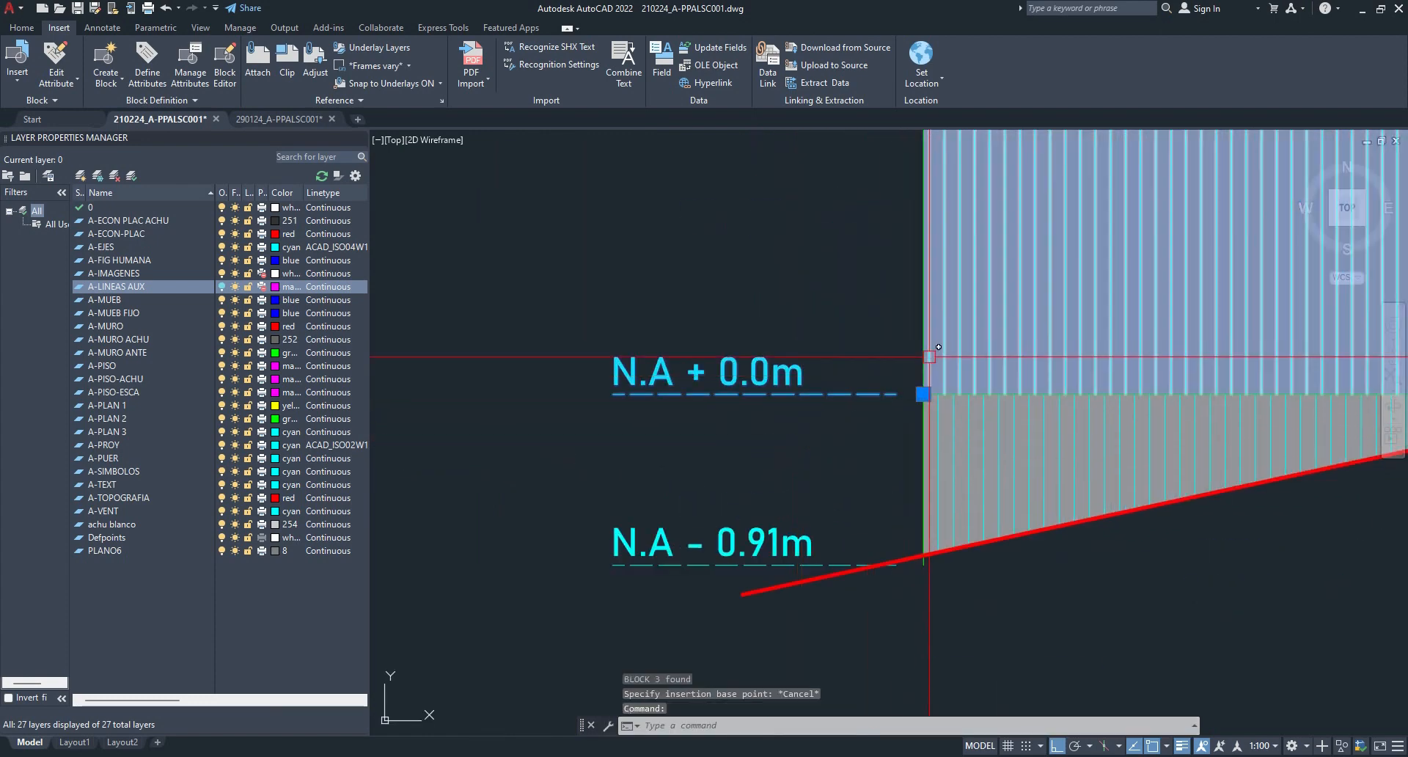
{"action": "key", "text": "Escape"}
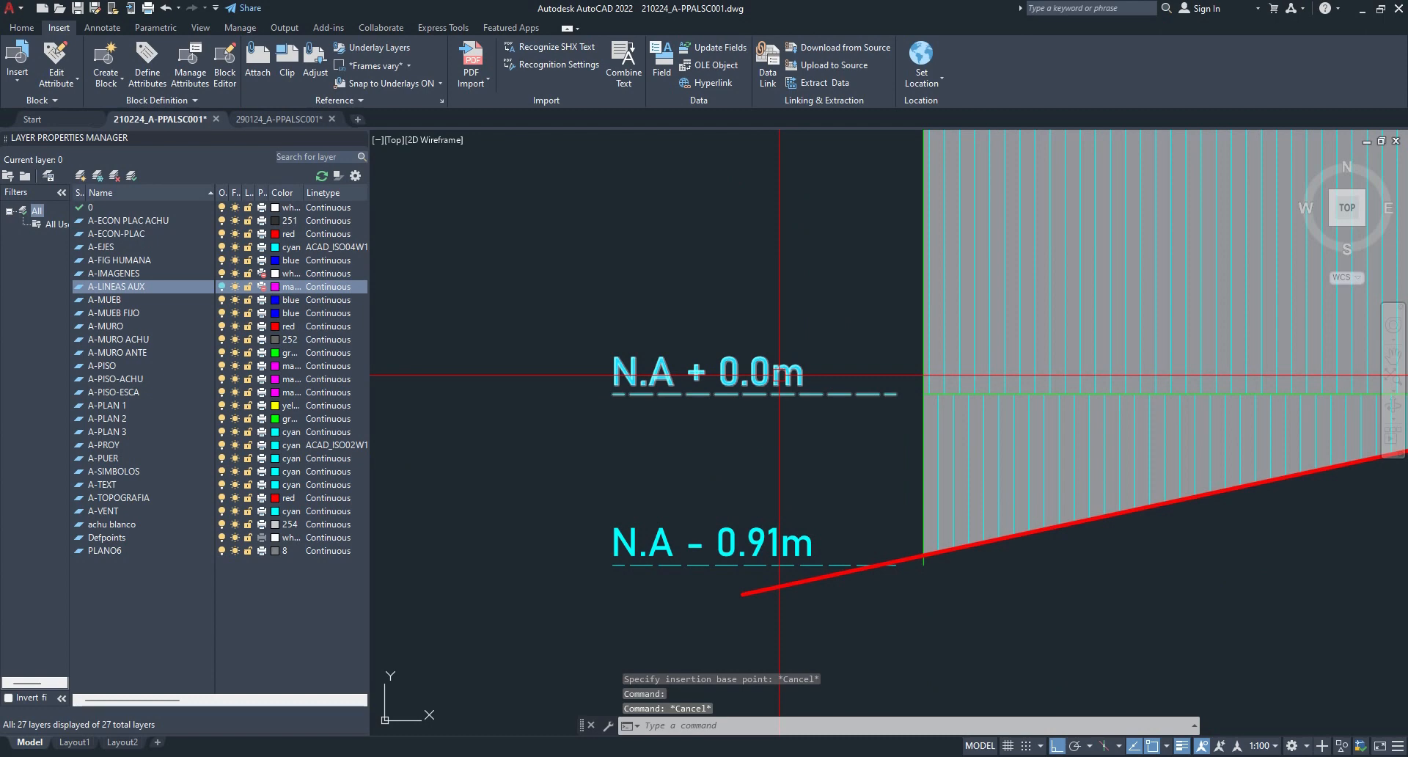
{"action": "left_click", "coordinate": [779, 375]}
{"action": "double_click", "coordinate": [749, 377]}
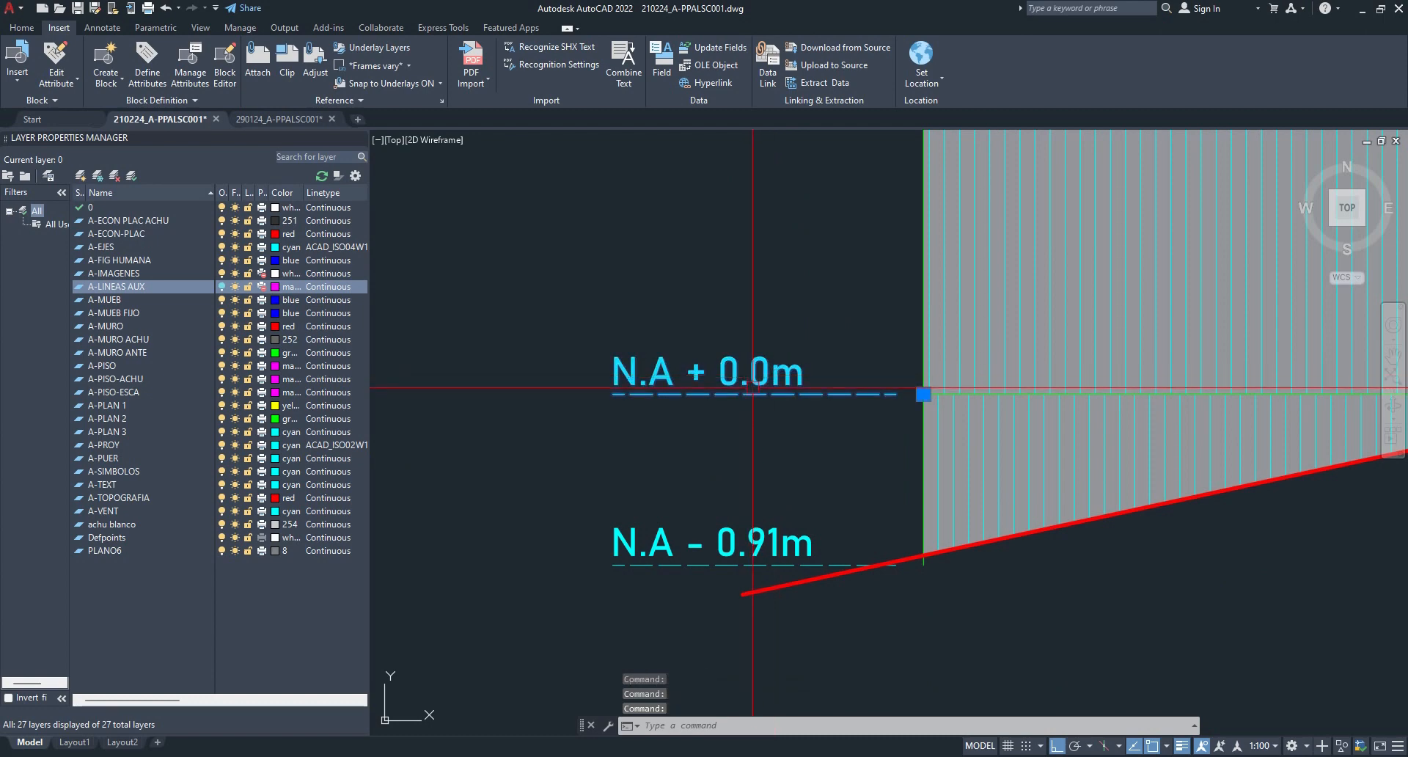
{"action": "double_click", "coordinate": [754, 377]}
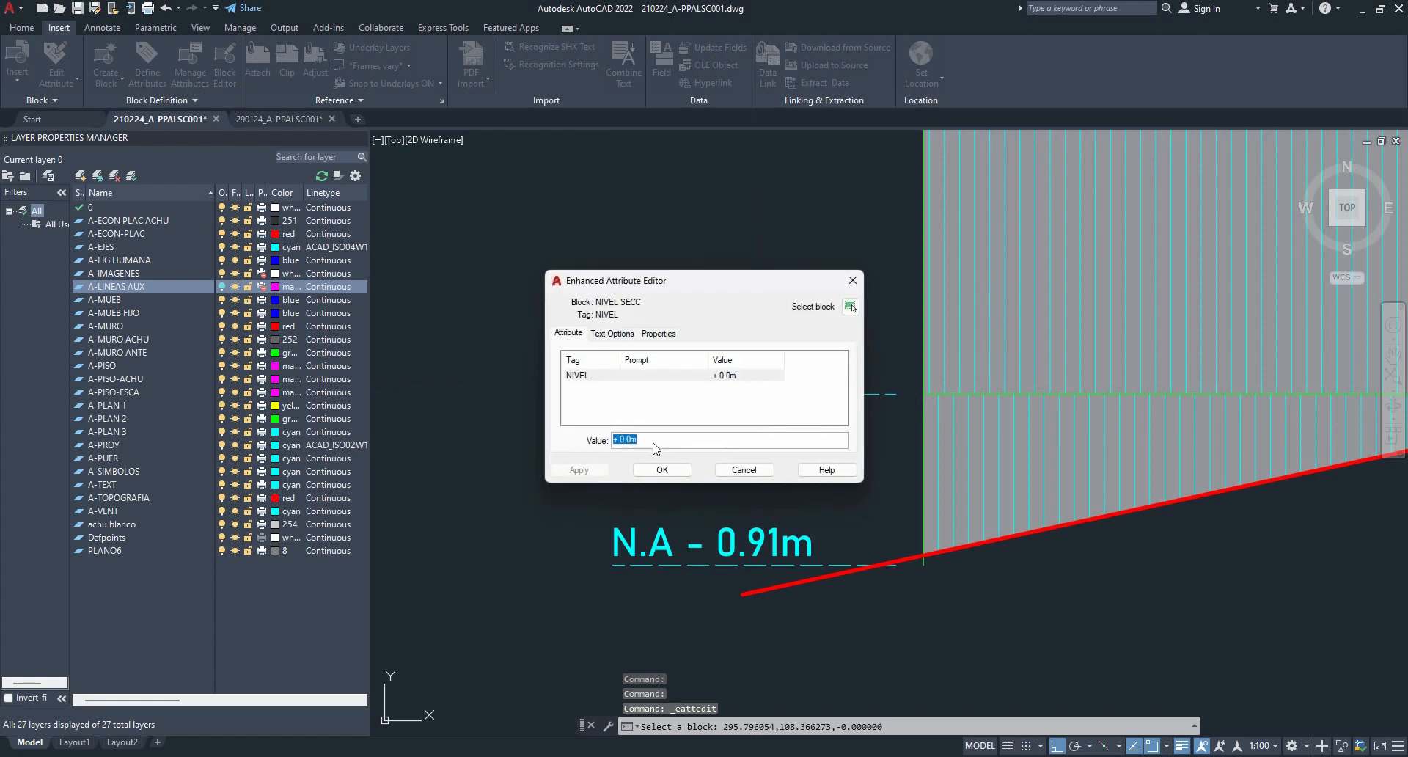
{"action": "key", "text": "Return"}
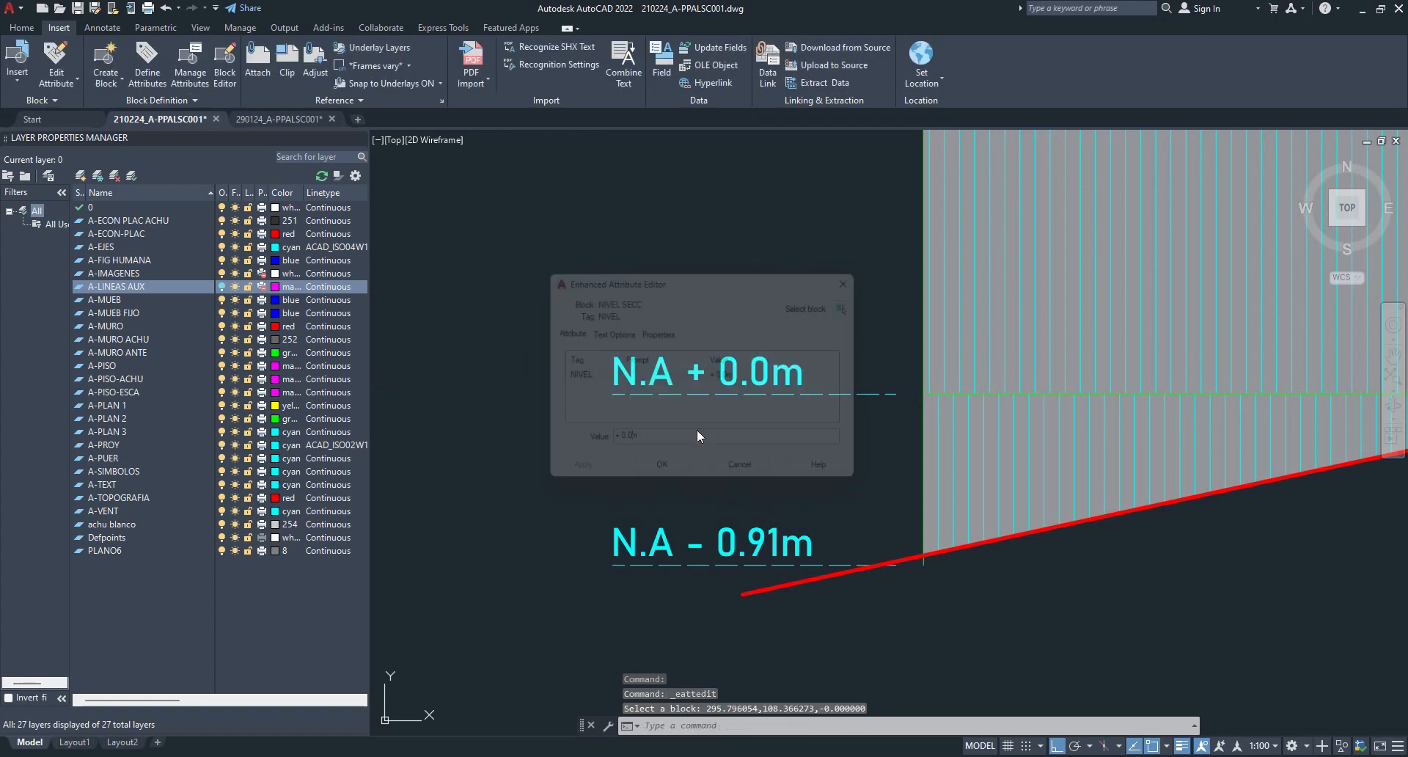
- Delete the three parts of the exploded level label beside the elevation
{"action": "scroll", "coordinate": [689, 432], "scroll_direction": "down", "scroll_amount": 5}
{"action": "left_click", "coordinate": [549, 467]}
{"action": "left_click", "coordinate": [513, 439]}
{"action": "key", "text": "Delete"}
- Examine the level labels along the elevation's left edge, from the sloping ground line up to the roof railing
{"action": "scroll", "coordinate": [674, 419], "scroll_direction": "up", "scroll_amount": 2}
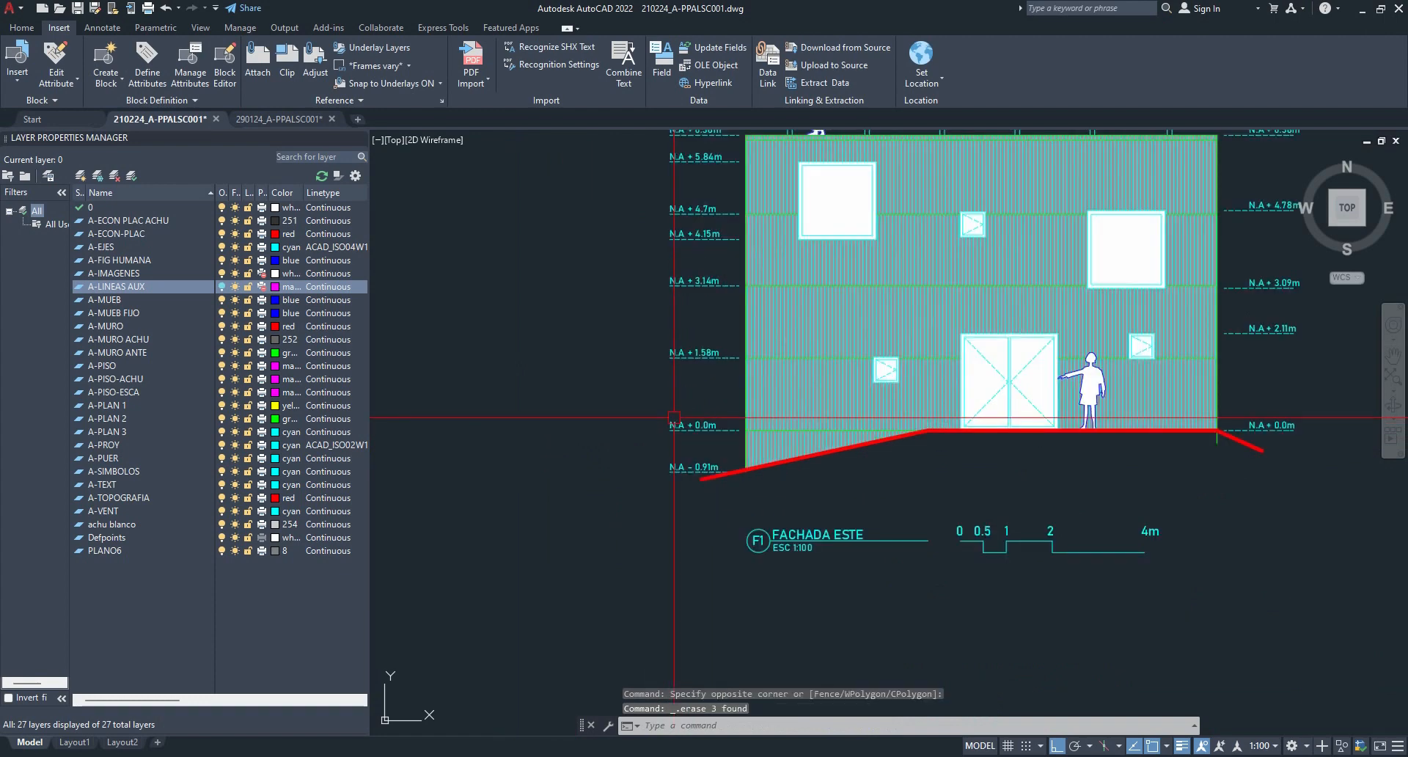
{"action": "scroll", "coordinate": [674, 418], "scroll_direction": "up", "scroll_amount": 2}
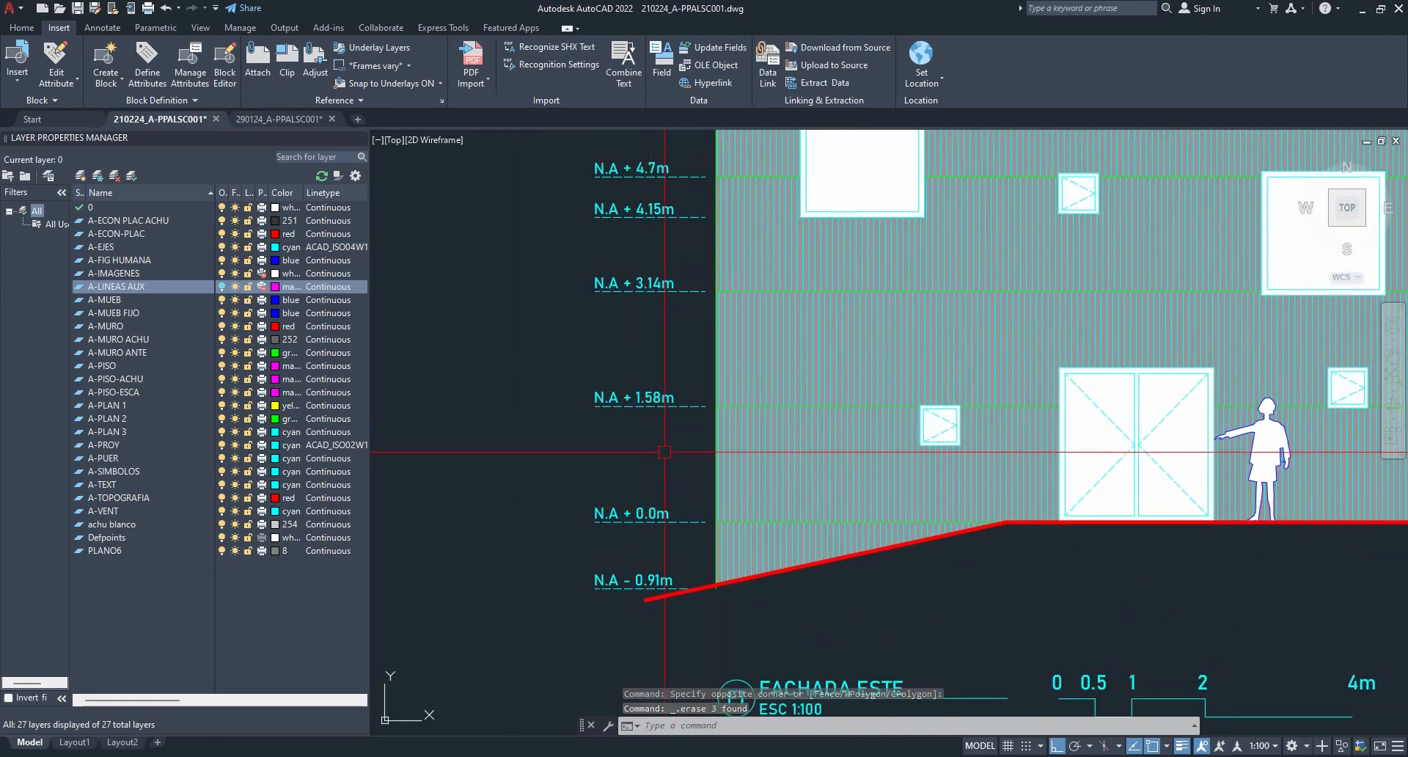
{"action": "middle_click_drag", "start_coordinate": [698, 349], "coordinate": [684, 394]}
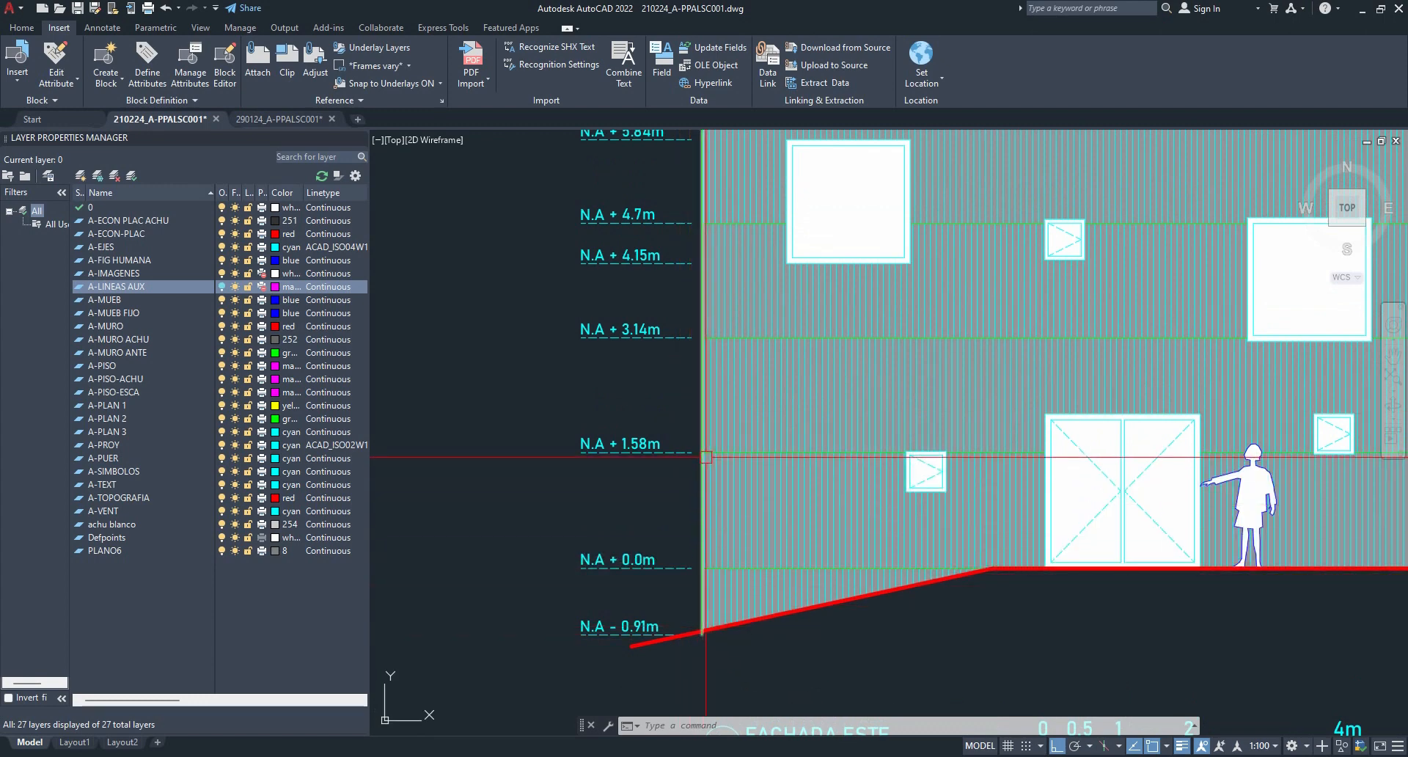
{"action": "middle_click_drag", "start_coordinate": [717, 445], "coordinate": [707, 471]}
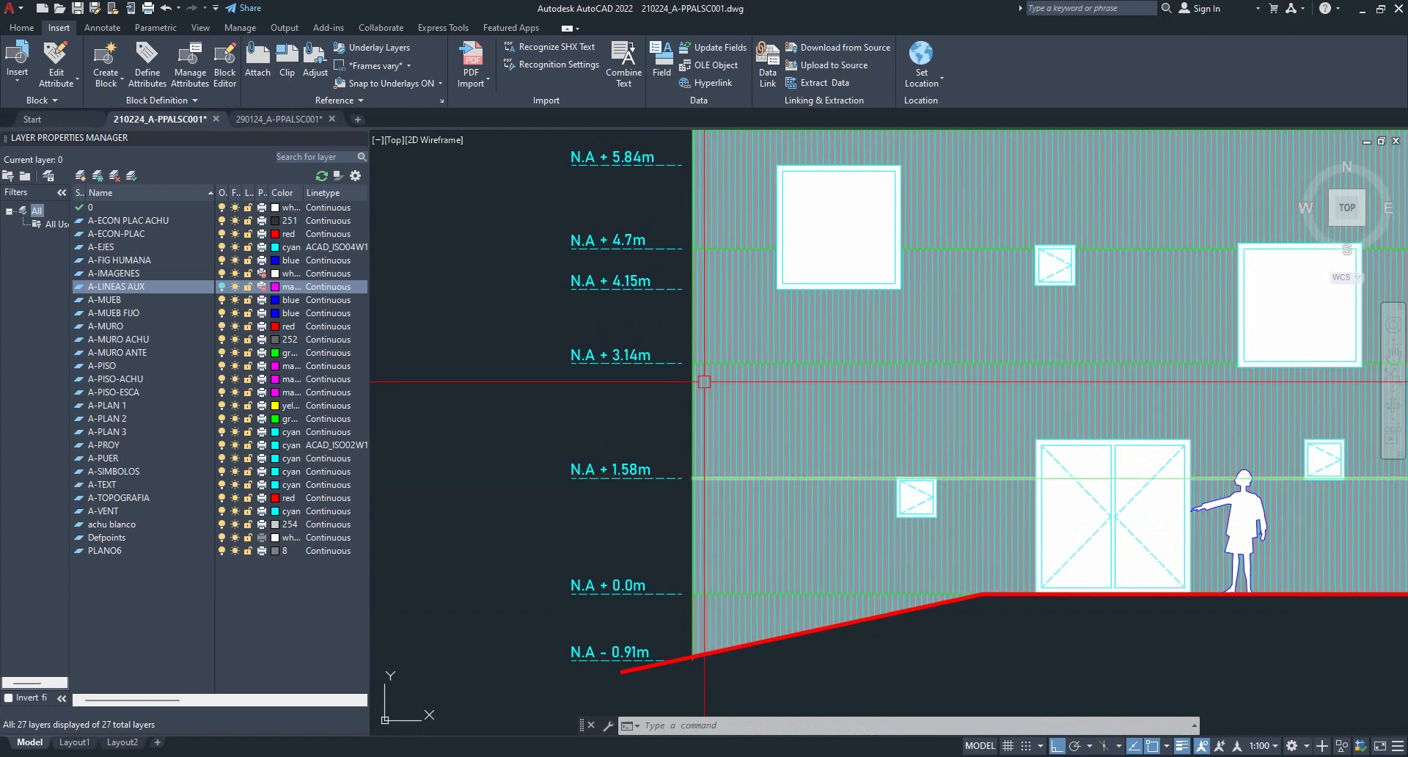
{"action": "middle_click_drag", "start_coordinate": [704, 362], "coordinate": [699, 406]}
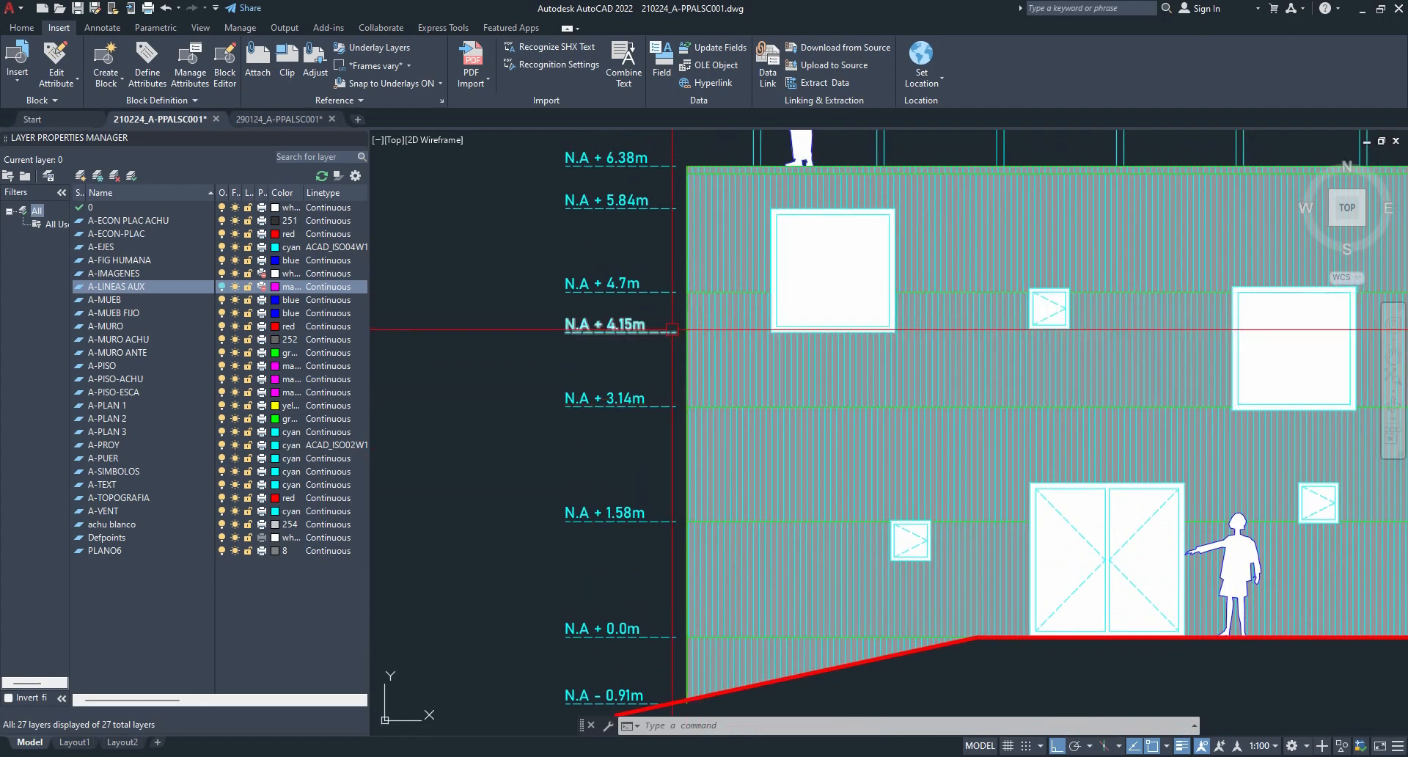
{"action": "middle_click_drag", "start_coordinate": [769, 303], "coordinate": [765, 489]}
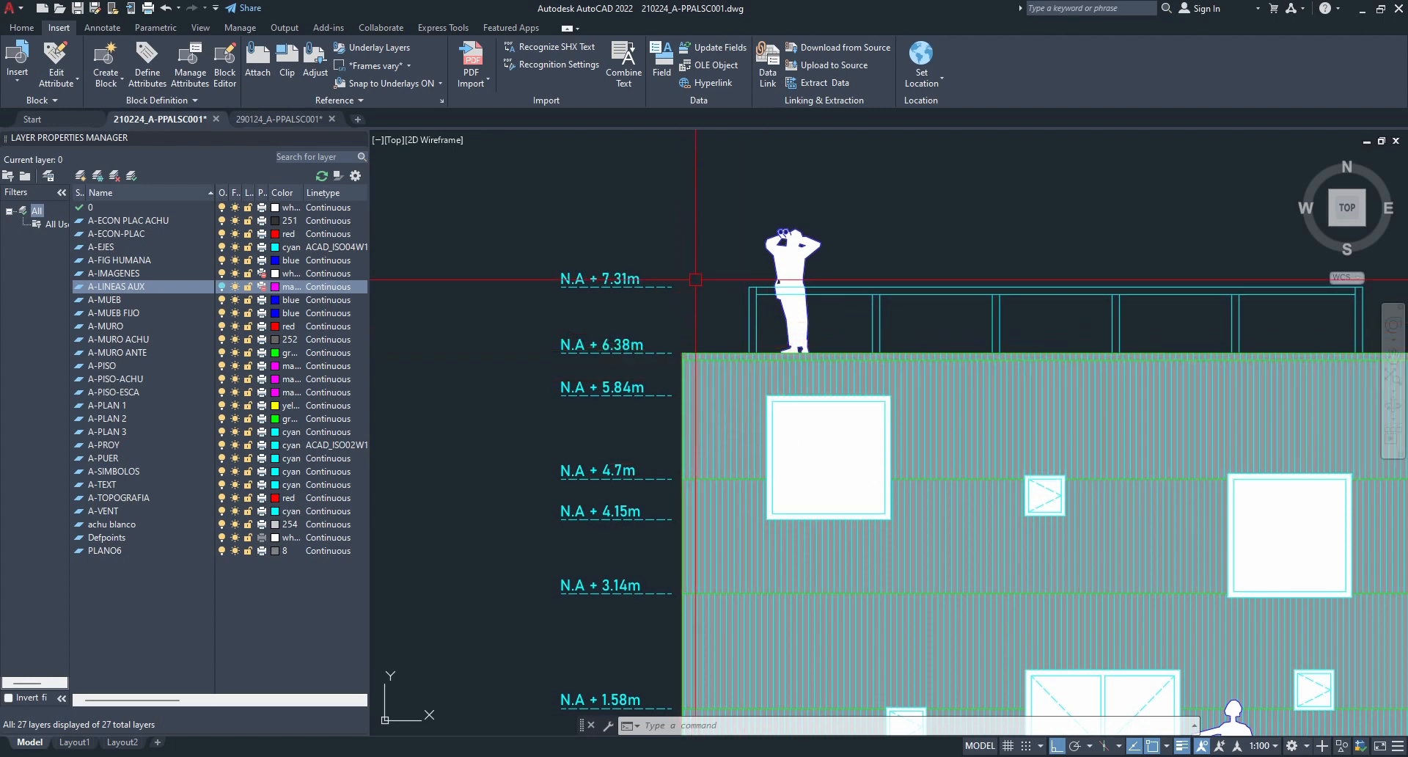
{"action": "scroll", "coordinate": [737, 290], "scroll_direction": "down", "scroll_amount": 4}
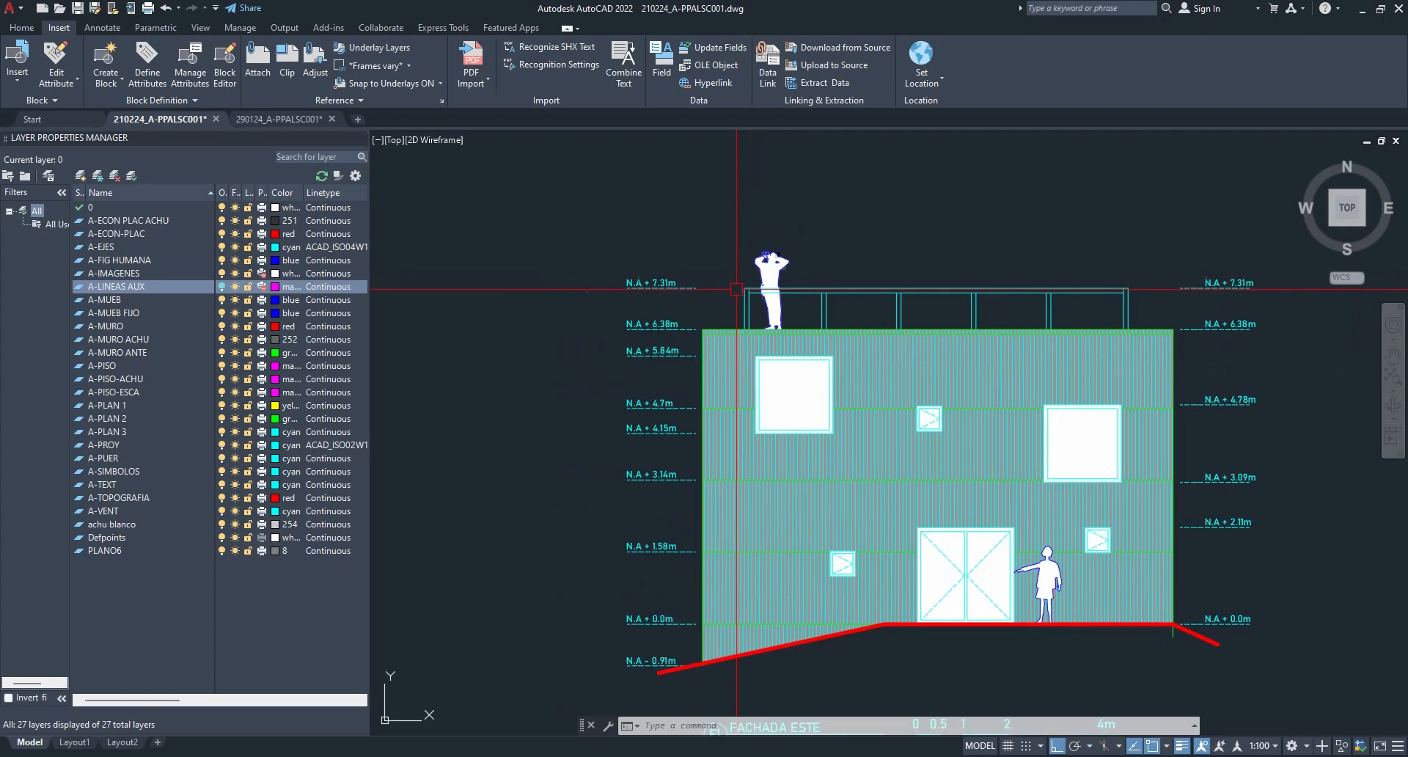
{"action": "scroll", "coordinate": [821, 320], "scroll_direction": "up", "scroll_amount": 2}
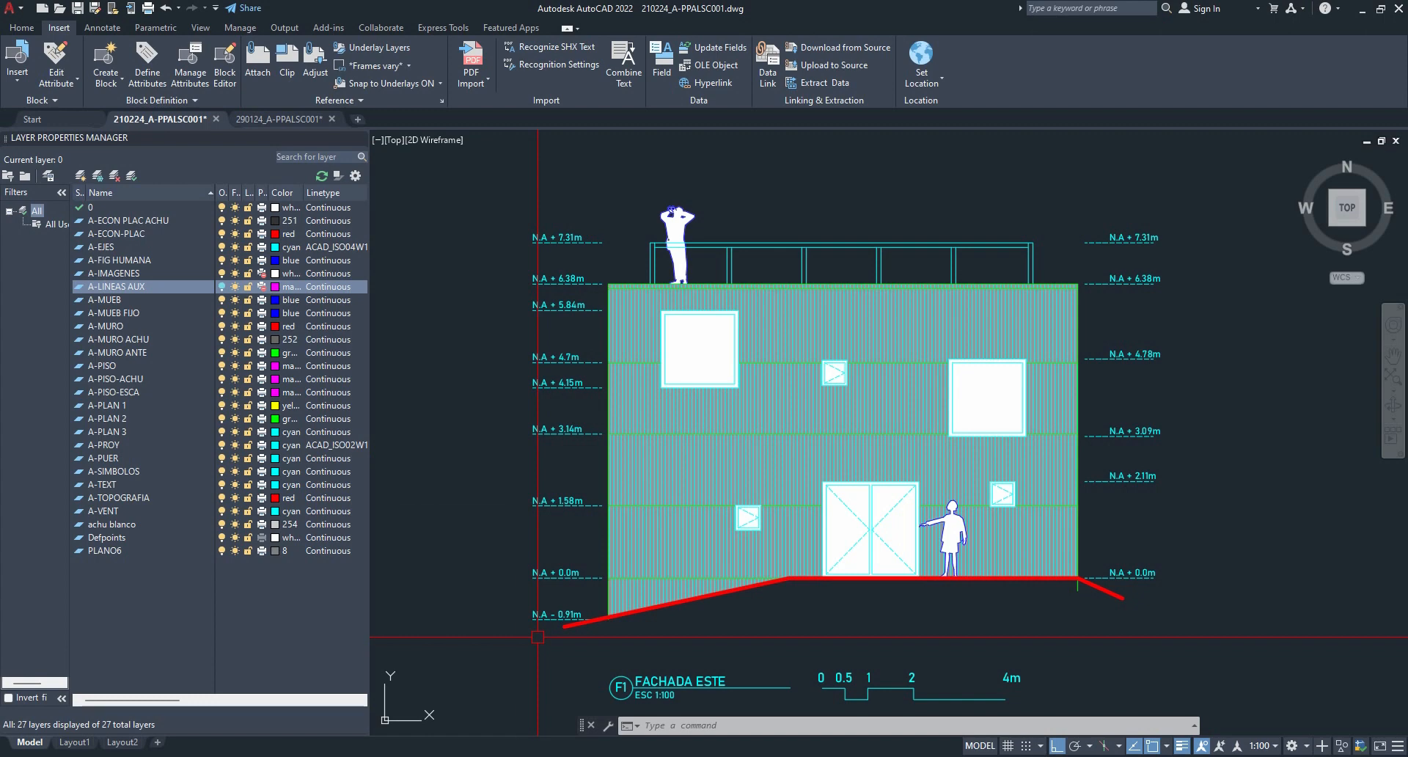
- Explode the N.A + 0.0m level block at the elevation's right end and undo the explosion
{"action": "scroll", "coordinate": [1163, 635], "scroll_direction": "up", "scroll_amount": 2}
{"action": "left_click", "coordinate": [1130, 546]}
{"action": "key", "text": "x"}
{"action": "key", "text": "Return"}
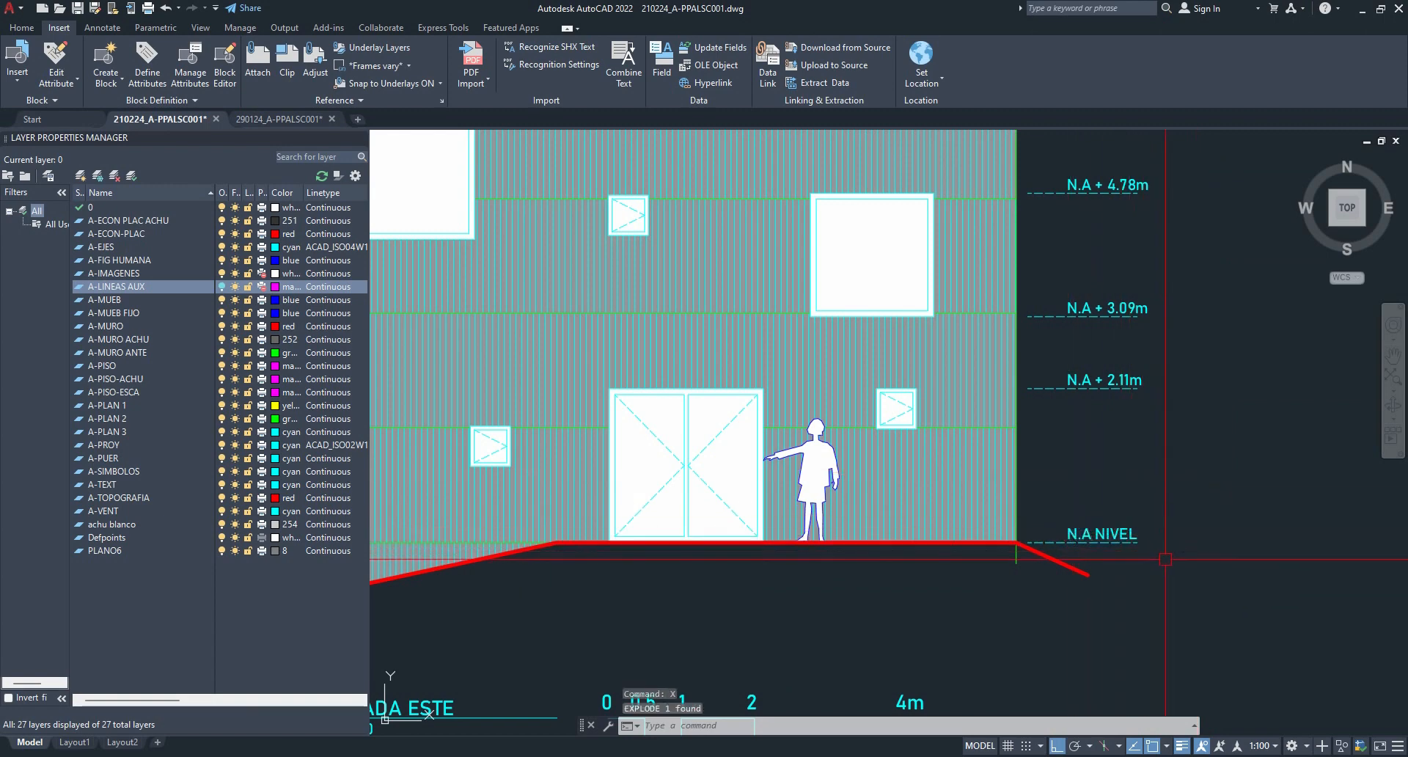
{"action": "key", "text": "ctrl+z"}
- Review the finished plans, section and east elevation, and compare them with the traced reference images
{"action": "scroll", "coordinate": [1096, 485], "scroll_direction": "down", "scroll_amount": 2}
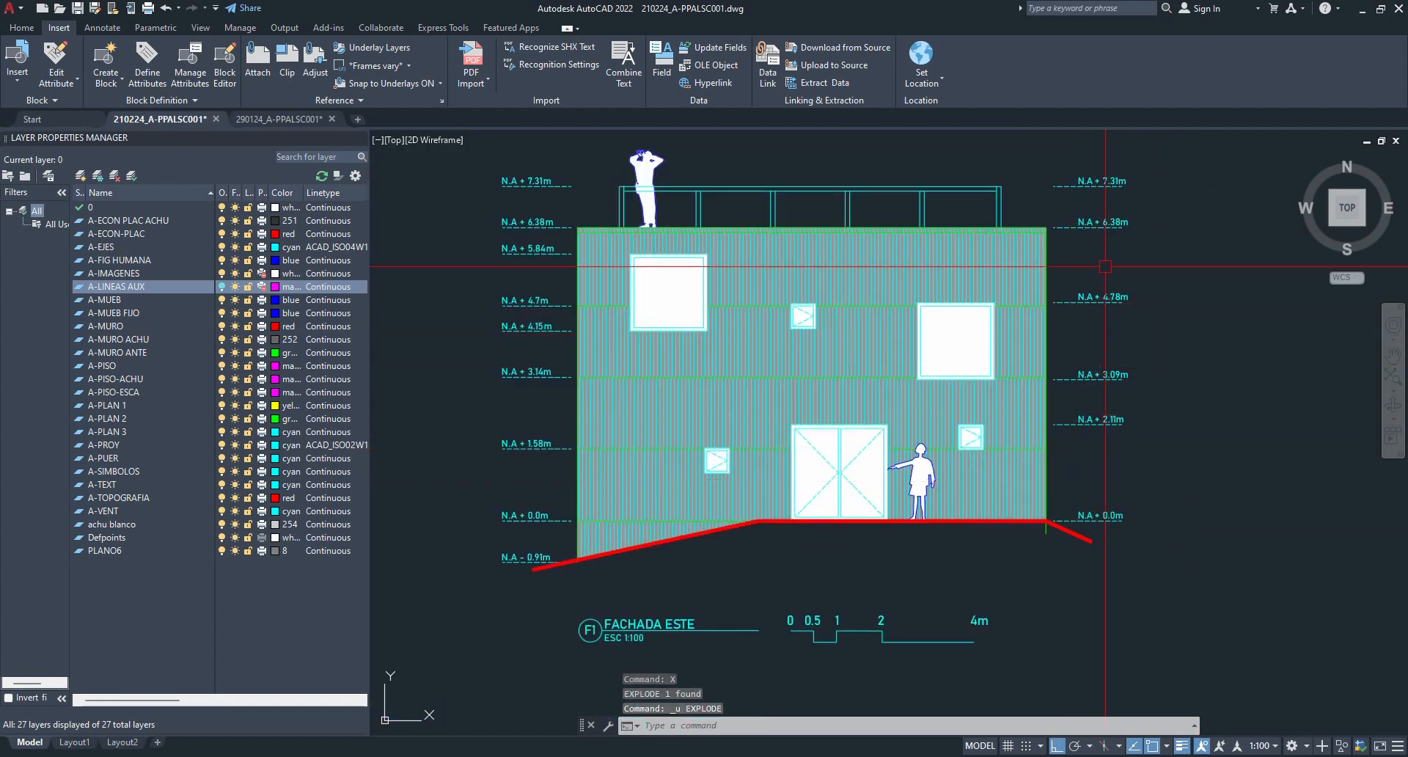
{"action": "scroll", "coordinate": [1170, 397], "scroll_direction": "down", "scroll_amount": 4}
{"action": "middle_click_drag", "start_coordinate": [704, 623], "coordinate": [961, 402]}
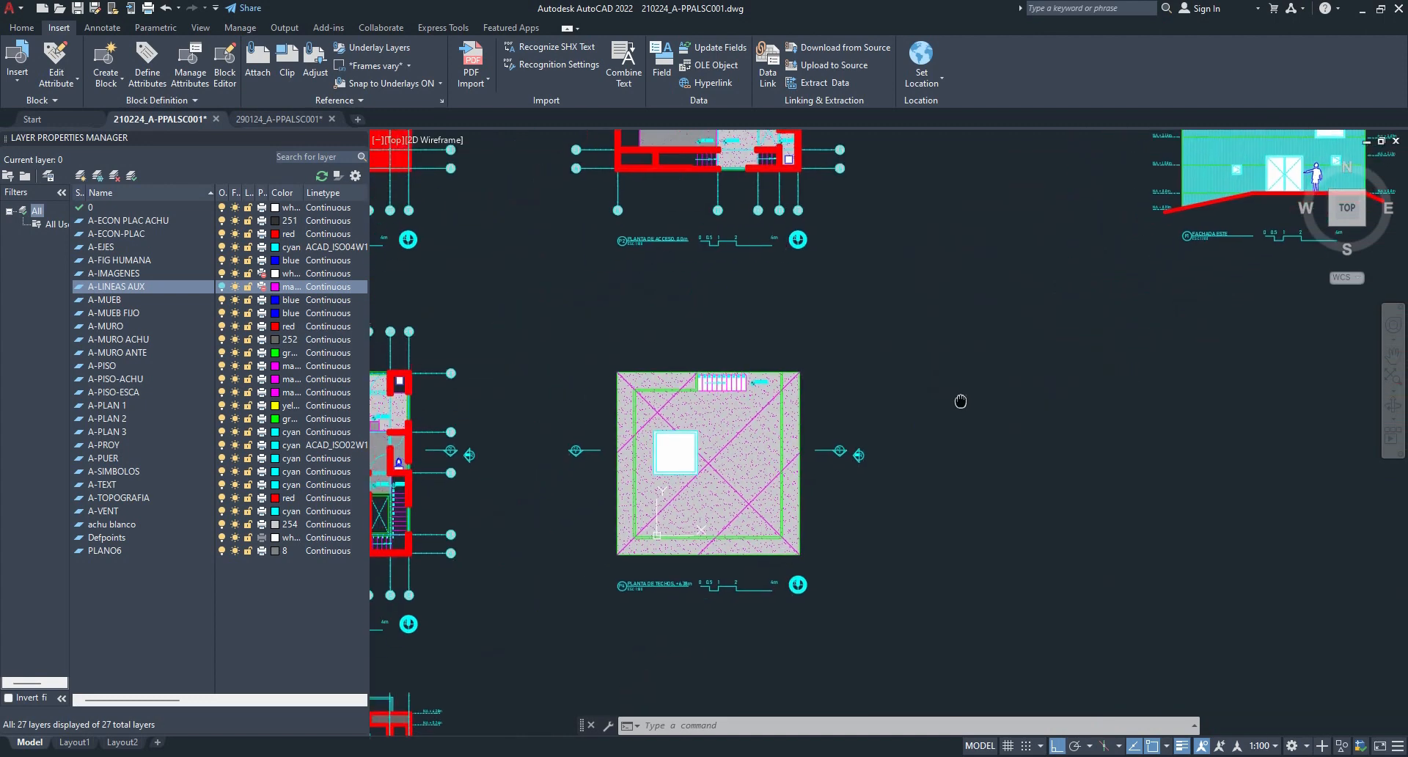
{"action": "scroll", "coordinate": [961, 401], "scroll_direction": "down", "scroll_amount": 4}
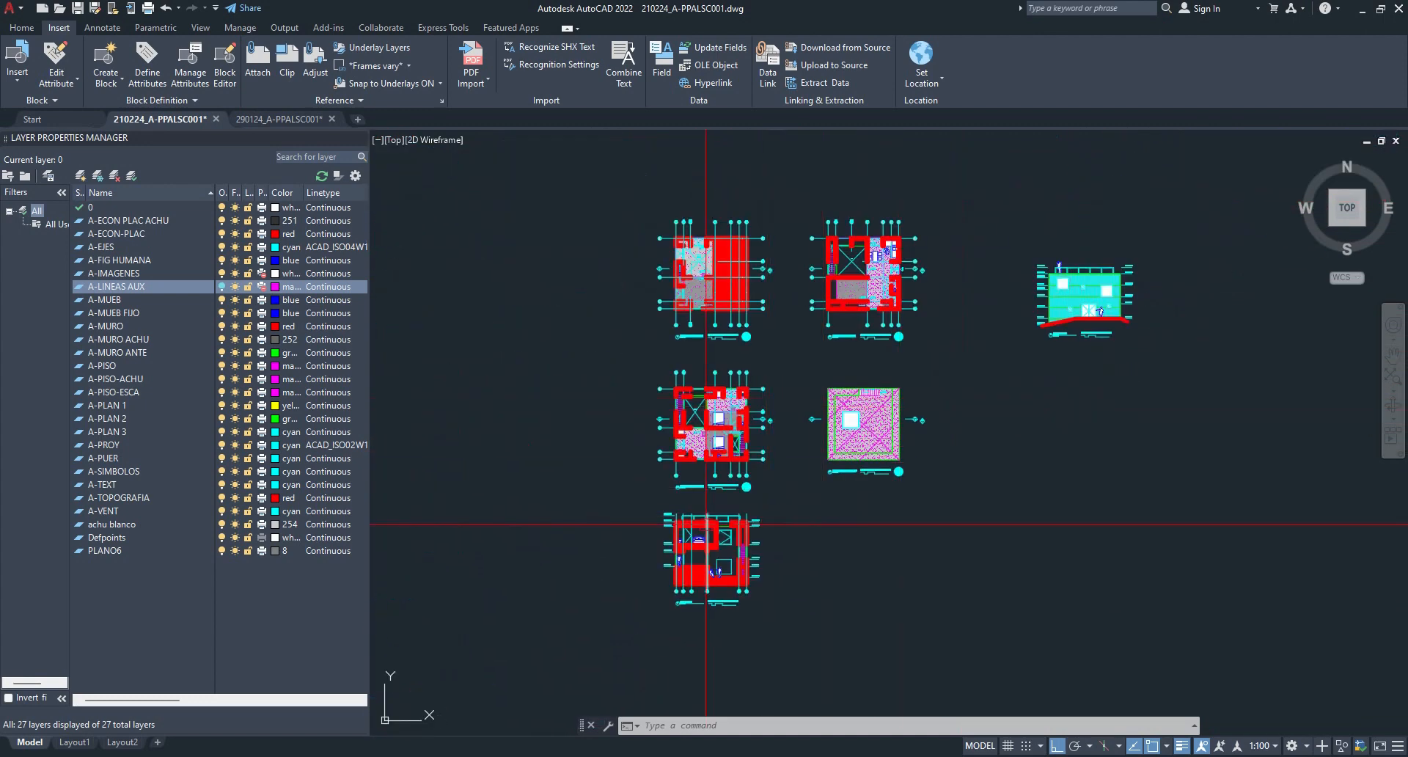
{"action": "scroll", "coordinate": [671, 299], "scroll_direction": "up", "scroll_amount": 1}
{"action": "scroll", "coordinate": [589, 325], "scroll_direction": "down", "scroll_amount": 5}
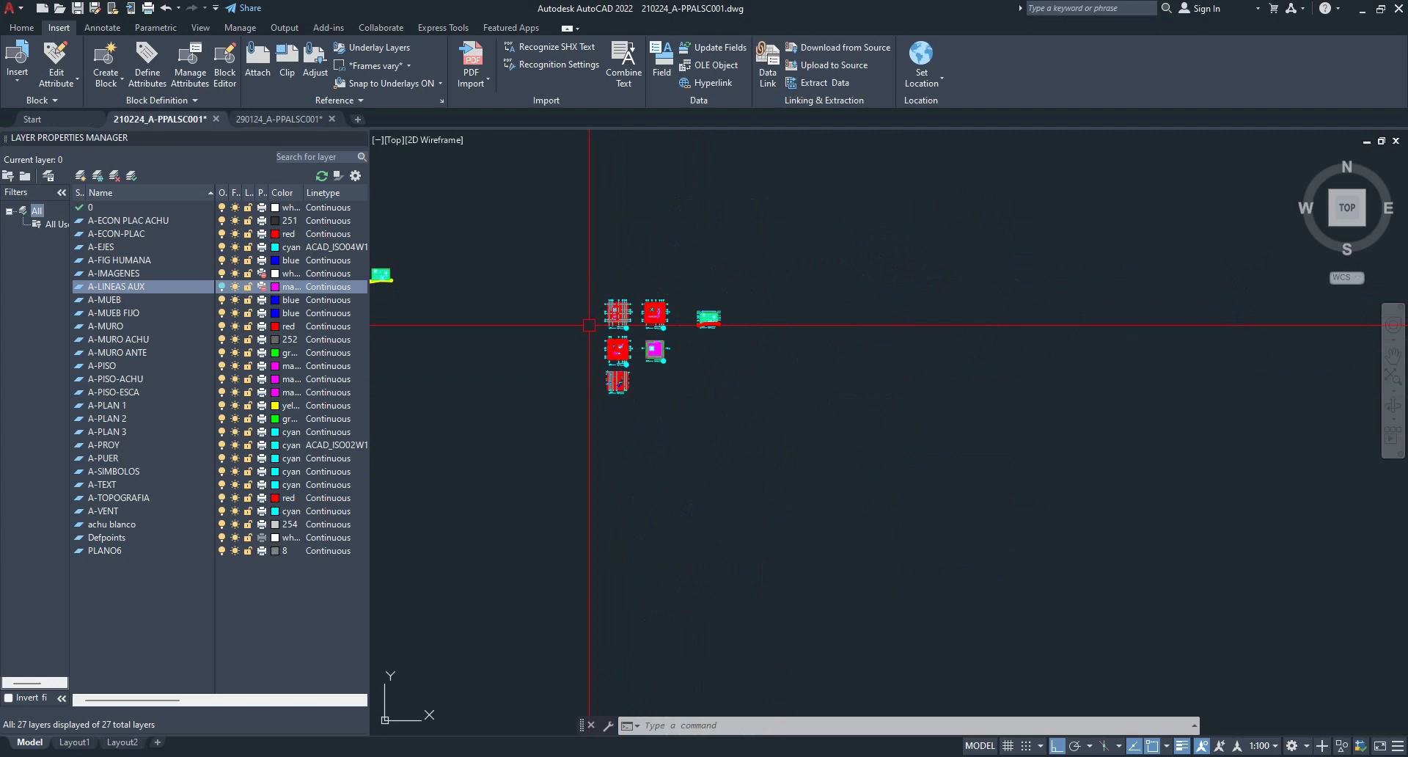
{"action": "scroll", "coordinate": [589, 325], "scroll_direction": "up", "scroll_amount": 5}
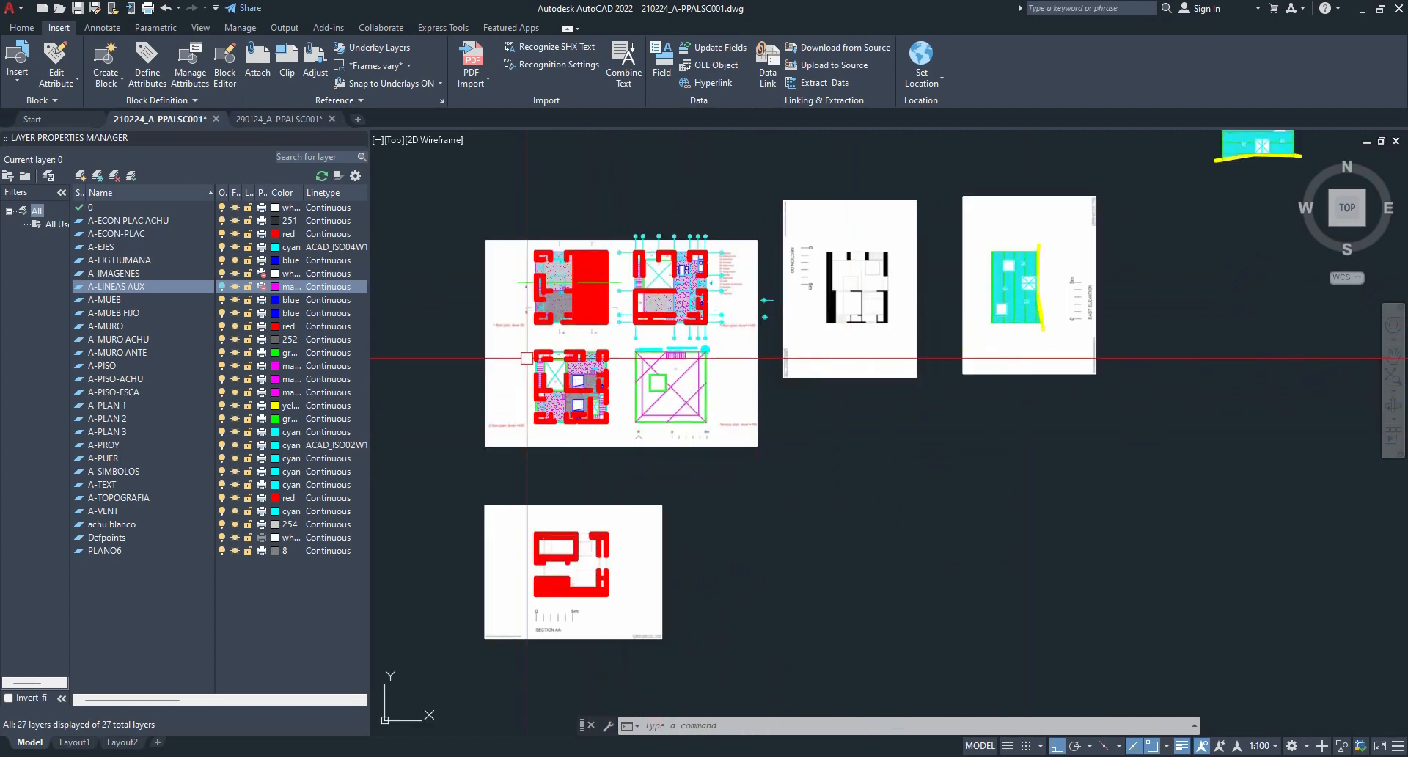
{"action": "scroll", "coordinate": [526, 357], "scroll_direction": "up", "scroll_amount": 2}
{"action": "scroll", "coordinate": [456, 249], "scroll_direction": "up", "scroll_amount": 3}
{"action": "left_click", "coordinate": [510, 242]}
{"action": "scroll", "coordinate": [619, 288], "scroll_direction": "down", "scroll_amount": 4}
{"action": "middle_click_drag", "start_coordinate": [627, 630], "coordinate": [679, 369]}
{"action": "key", "text": "ctrl+z"}
{"action": "key", "text": "Escape"}
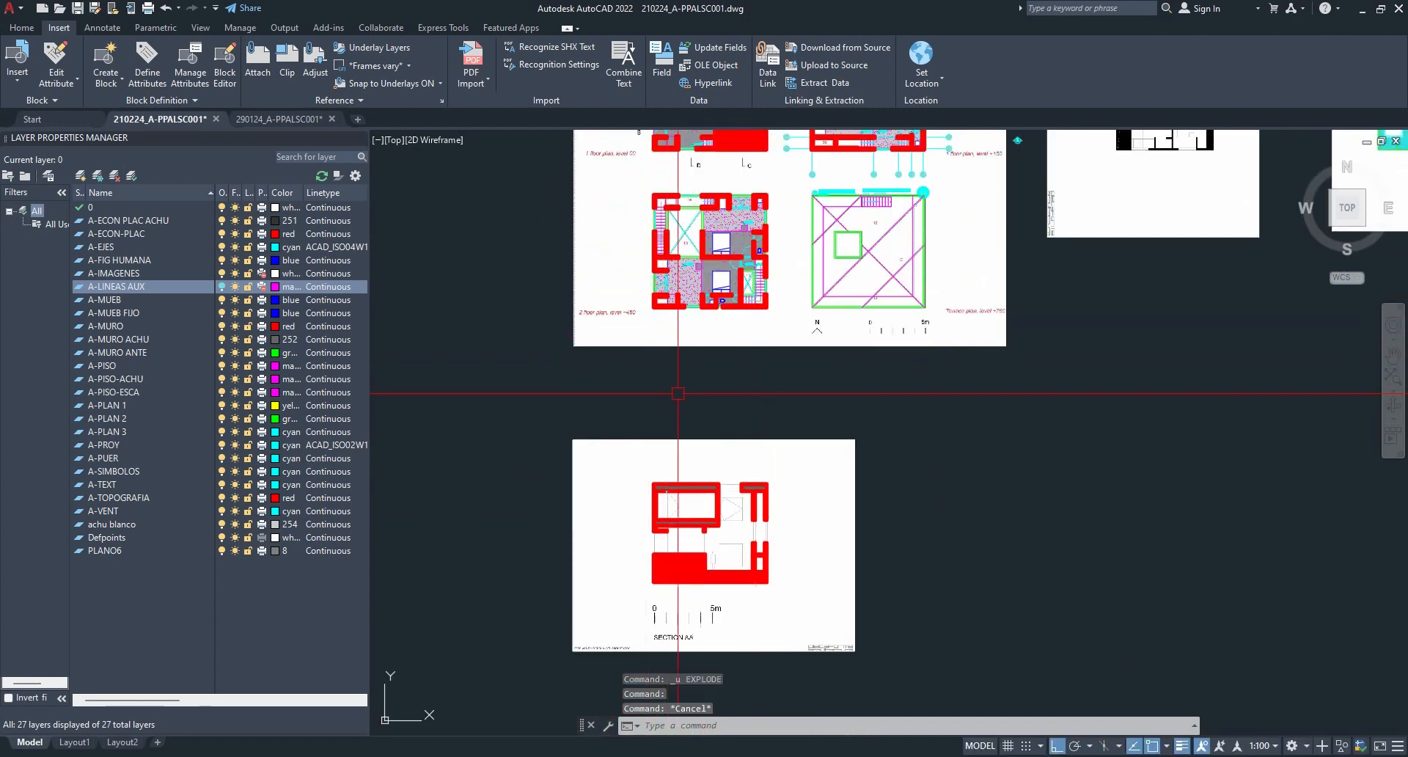
{"action": "scroll", "coordinate": [677, 393], "scroll_direction": "down", "scroll_amount": 6}
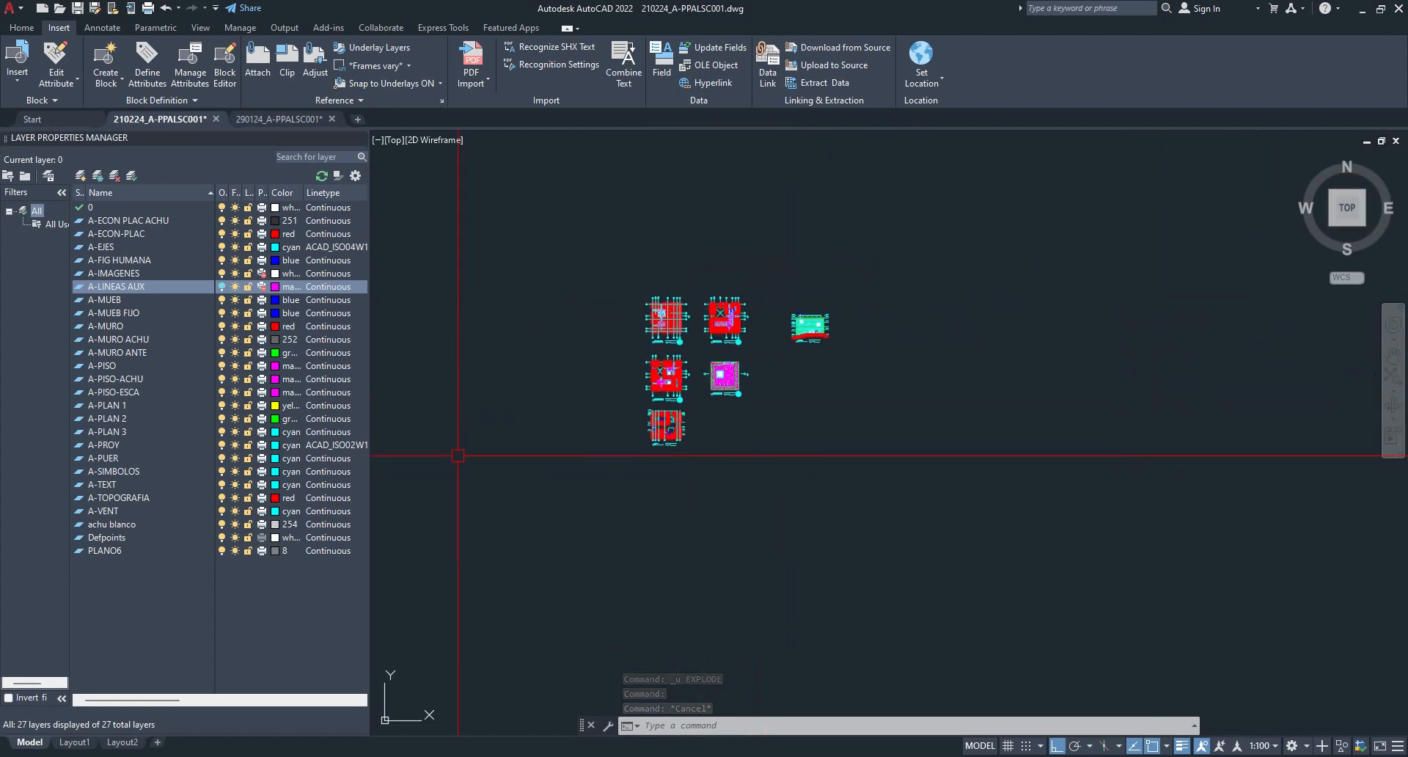
{"action": "scroll", "coordinate": [657, 402], "scroll_direction": "up", "scroll_amount": 10}
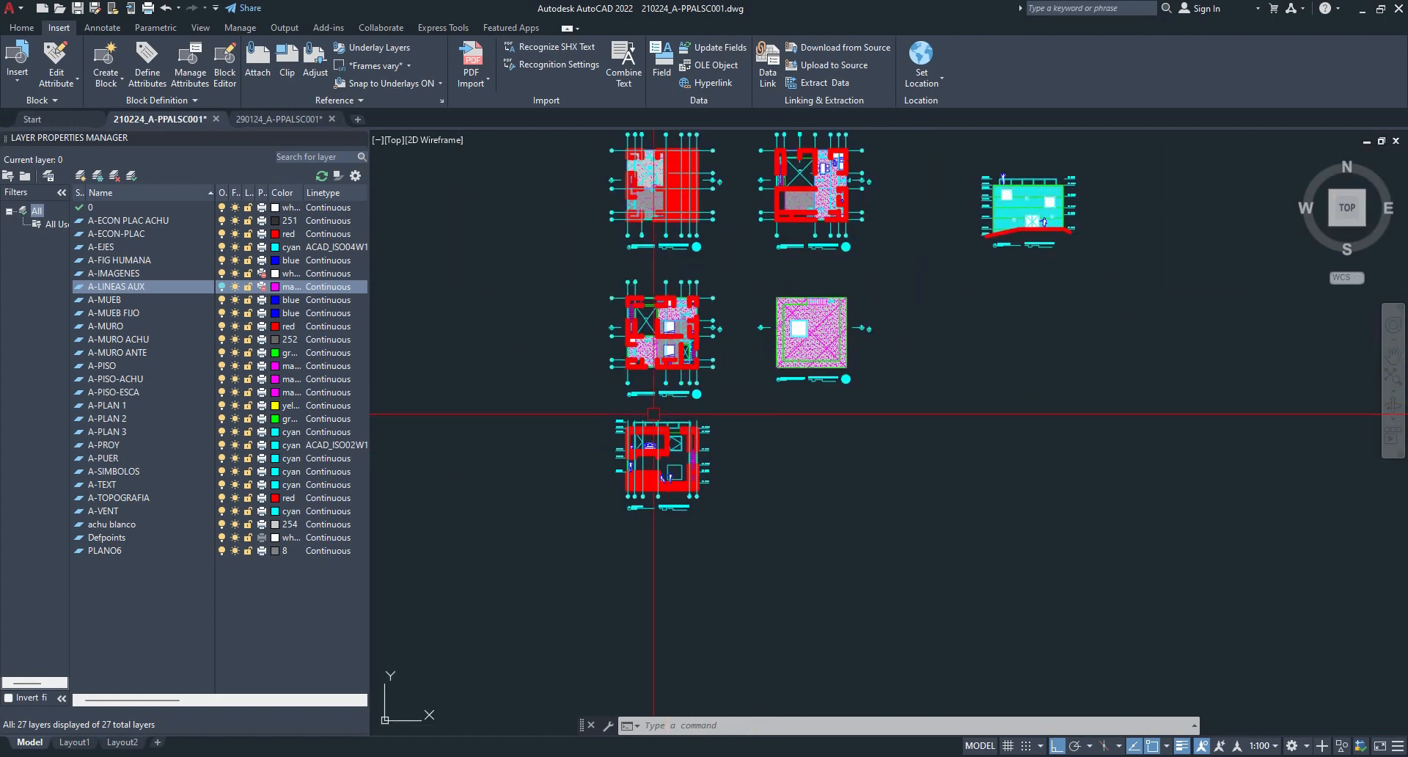
- Turn off layers A-SIMBOLOS, A-EJES and the current layer 0 by picking their objects in section A-A with LAYOFF
{"action": "middle_click_drag", "start_coordinate": [616, 492], "coordinate": [617, 383]}
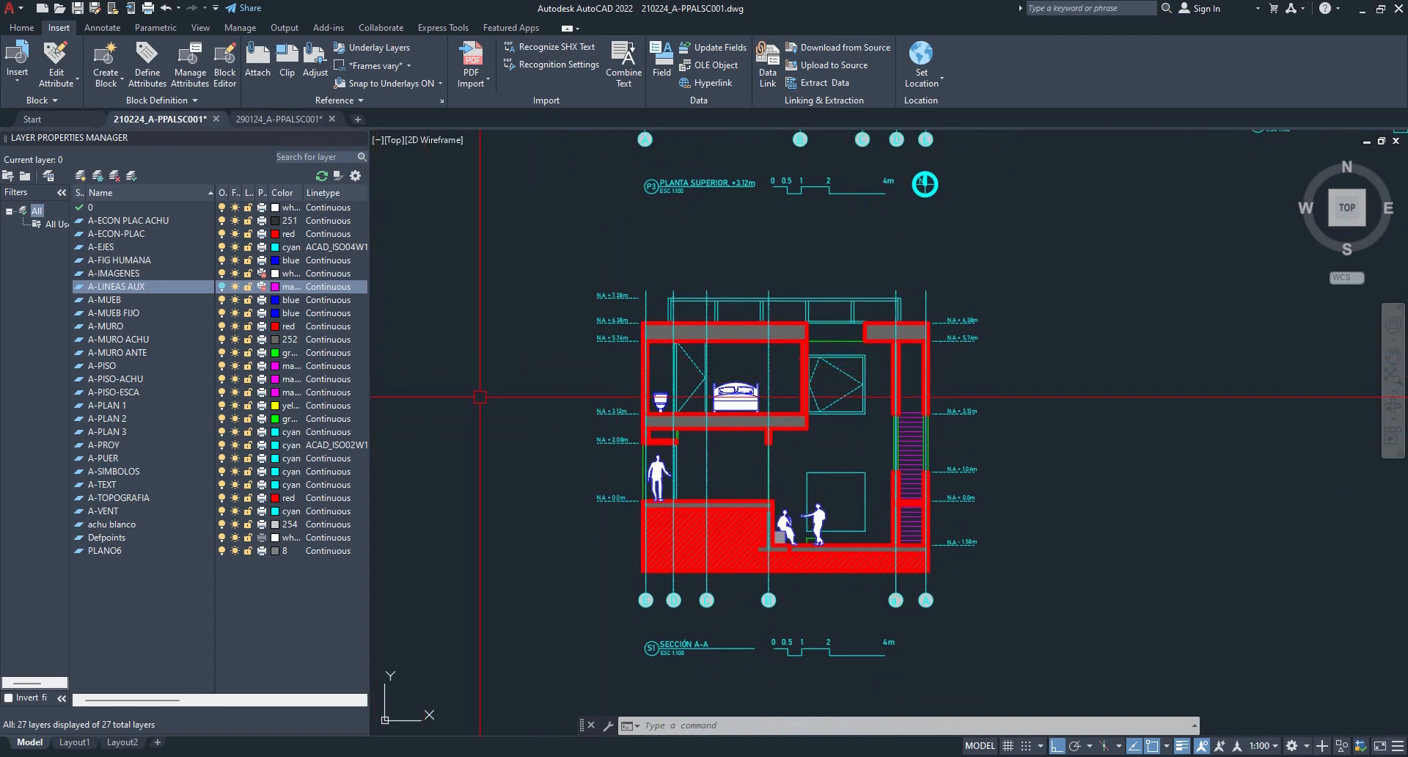
{"action": "type", "text": "LAYOFF"}
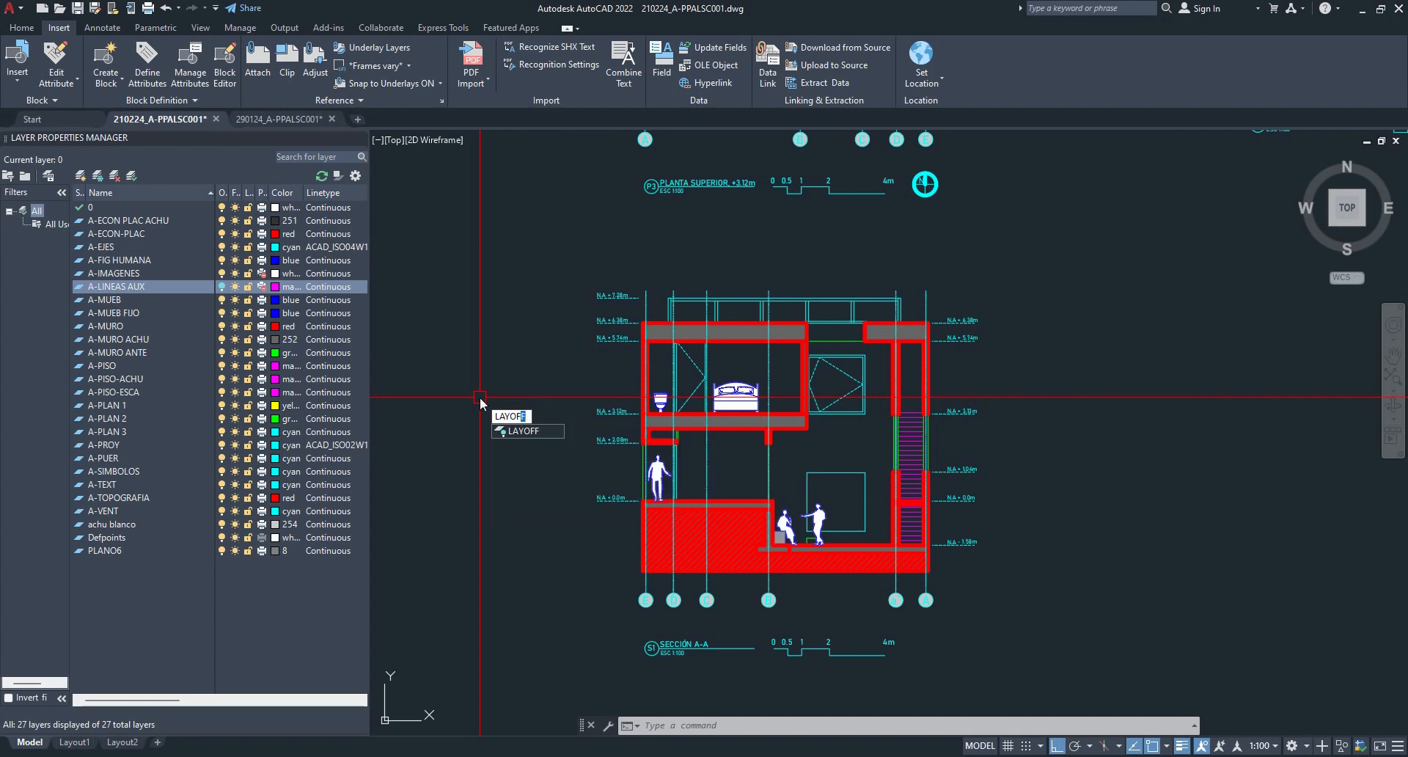
{"action": "key", "text": "Return"}
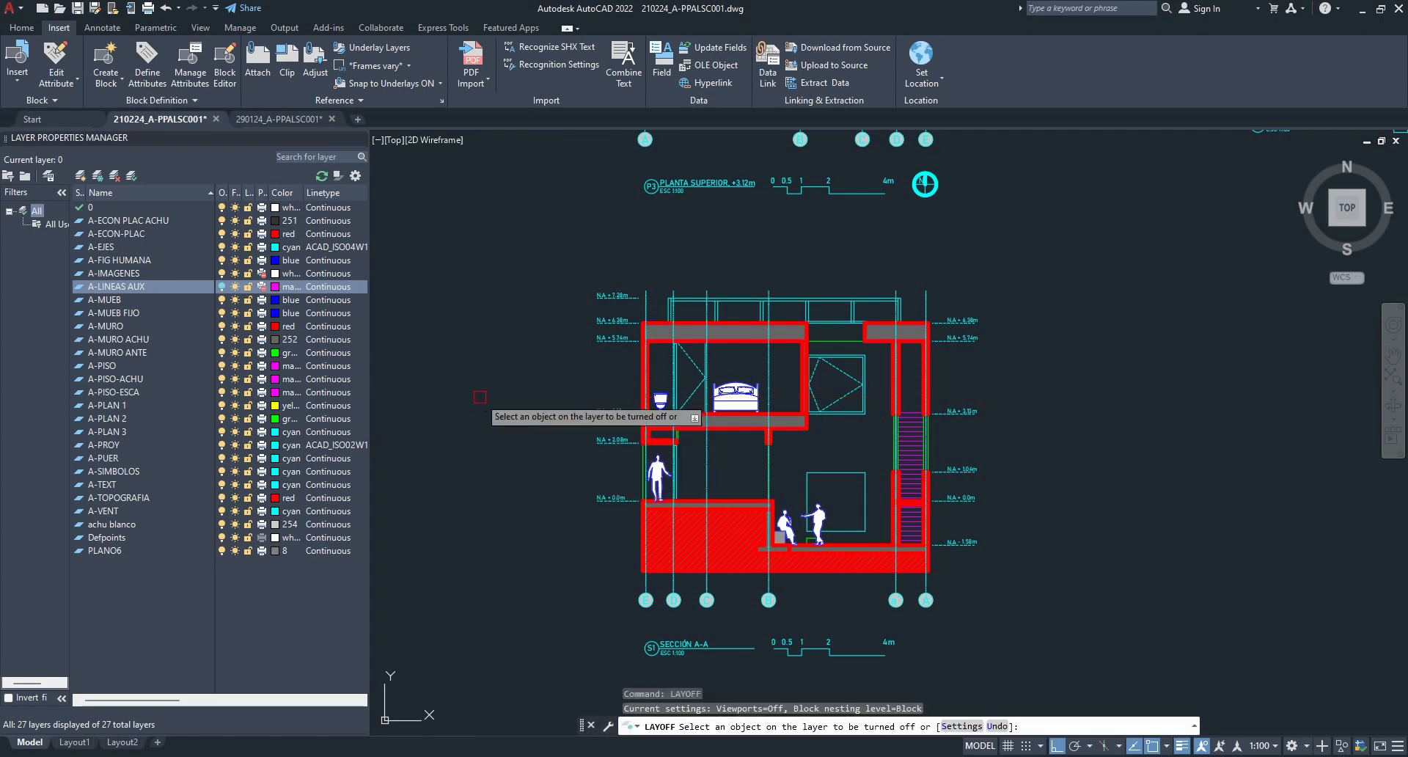
{"action": "left_click", "coordinate": [620, 443]}
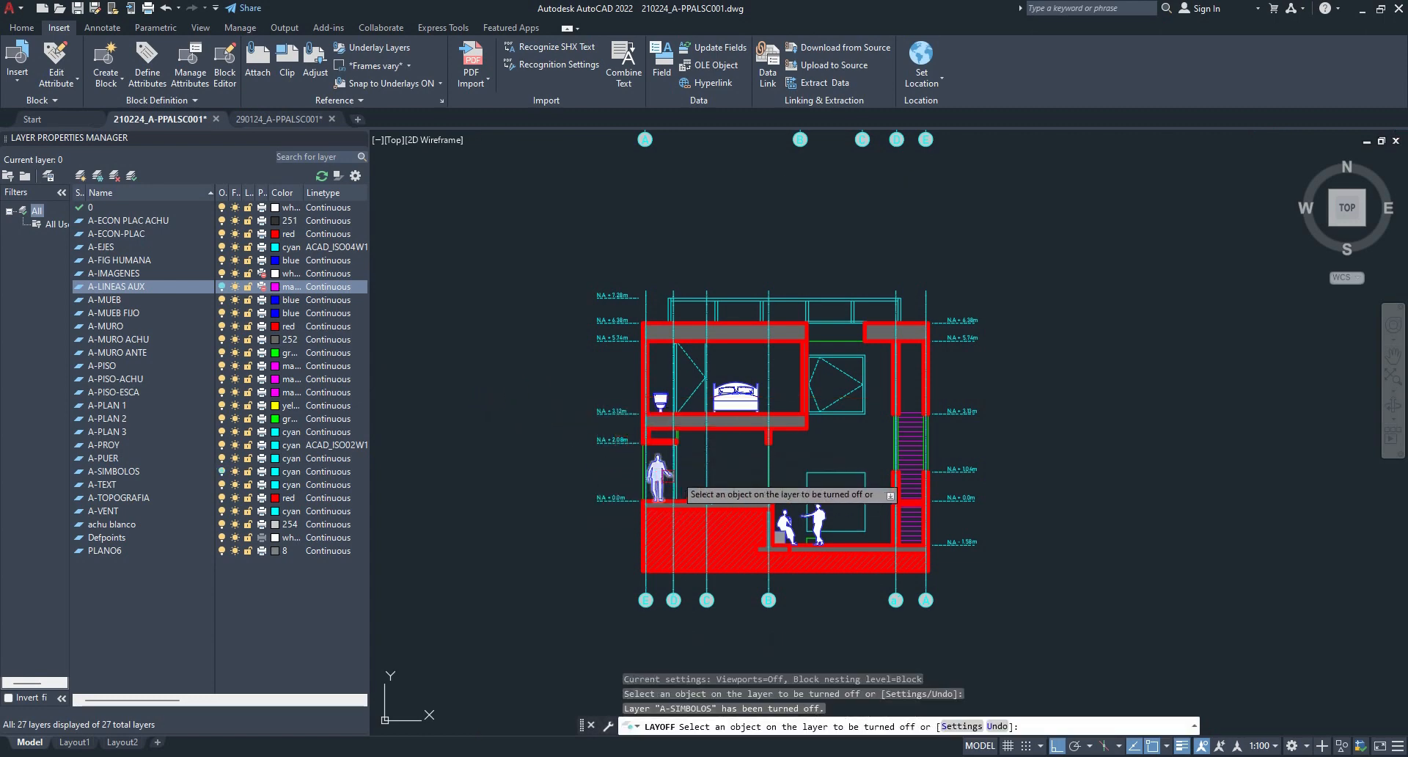
{"action": "left_click", "coordinate": [706, 472]}
{"action": "left_click", "coordinate": [660, 473]}
{"action": "type", "text": "Y"}
{"action": "key", "text": "Return"}
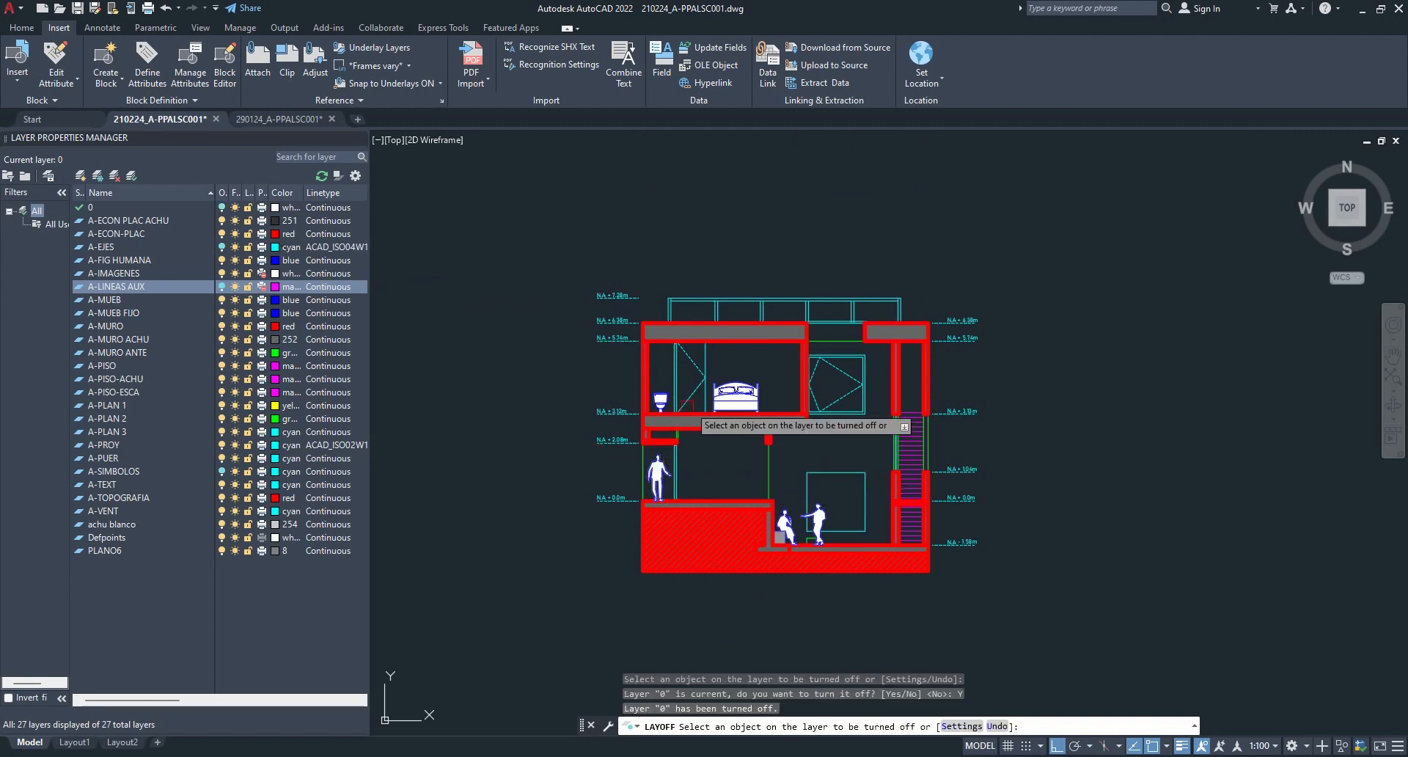
- Turn off layers A-PROY, A-PUER, A-PLAN 3 and A-VENT by picking the section's dashed lines, door, railing and window
{"action": "scroll", "coordinate": [693, 411], "scroll_direction": "up", "scroll_amount": 2}
{"action": "left_click", "coordinate": [703, 387]}
{"action": "left_click", "coordinate": [713, 382]}
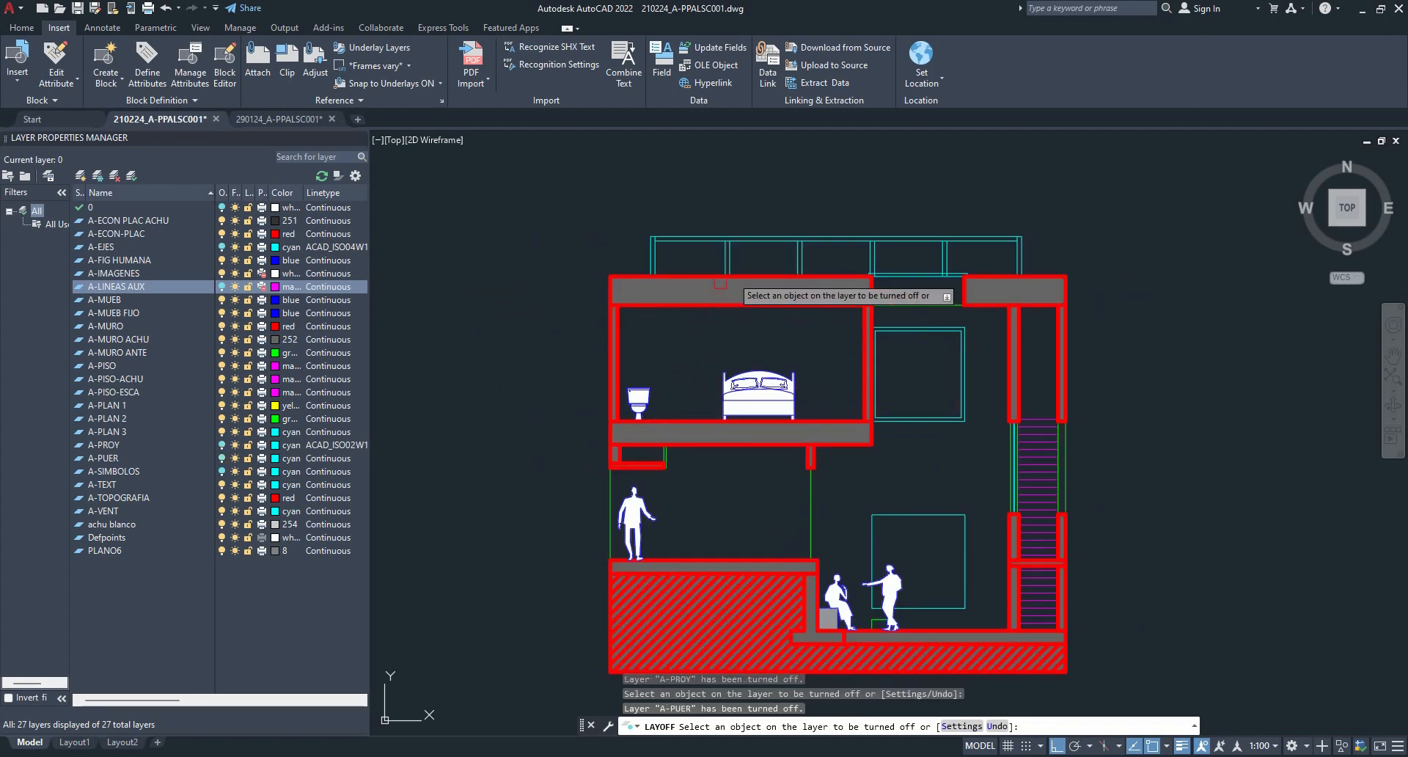
{"action": "left_click", "coordinate": [742, 271]}
{"action": "left_click", "coordinate": [875, 323]}
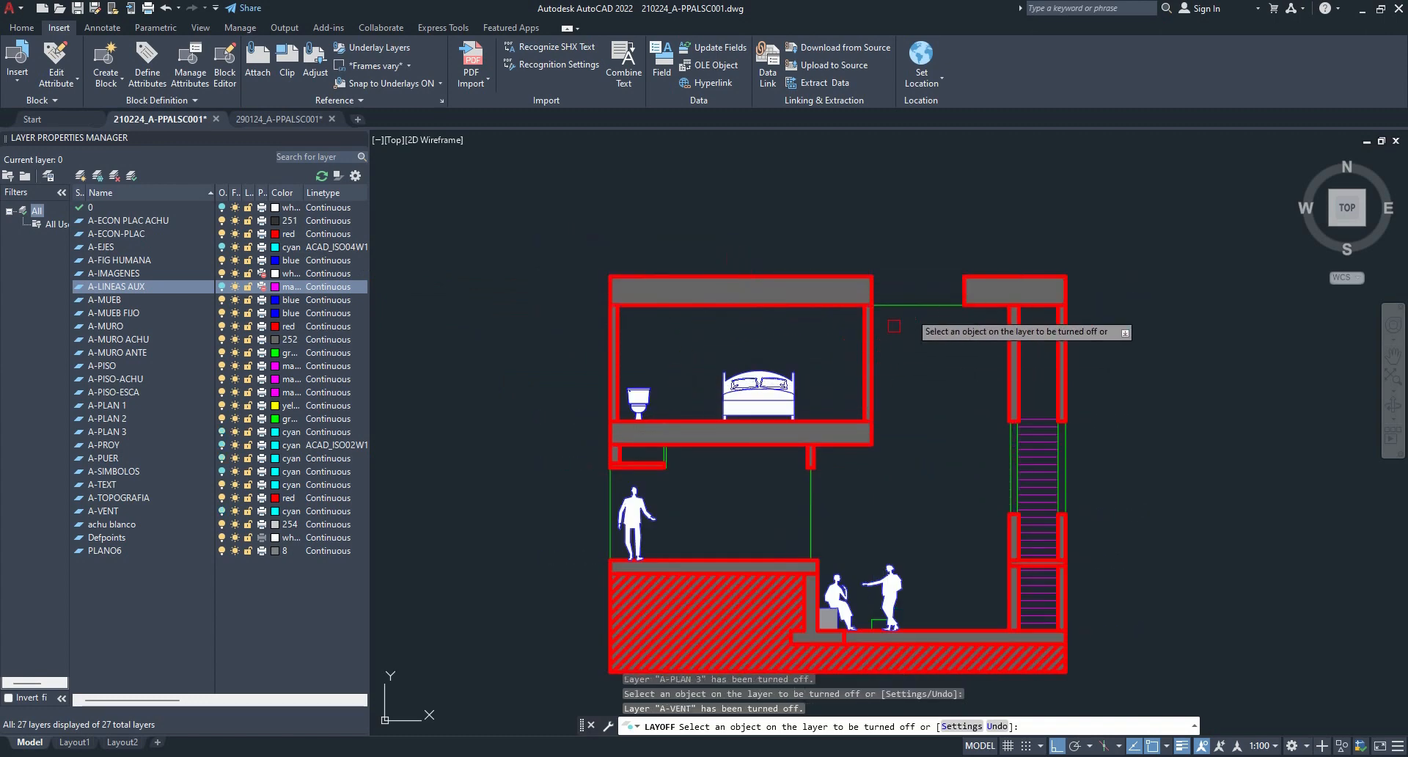
- Turn off the layers of the section's stairs, green background lines and human figures, plus A-ECON-PLAC and A-MUEB FIJO
{"action": "left_click", "coordinate": [1029, 461]}
{"action": "left_click", "coordinate": [1018, 463]}
{"action": "left_click", "coordinate": [1016, 465]}
{"action": "left_click", "coordinate": [896, 578]}
{"action": "left_click", "coordinate": [822, 610]}
{"action": "left_click", "coordinate": [840, 610]}
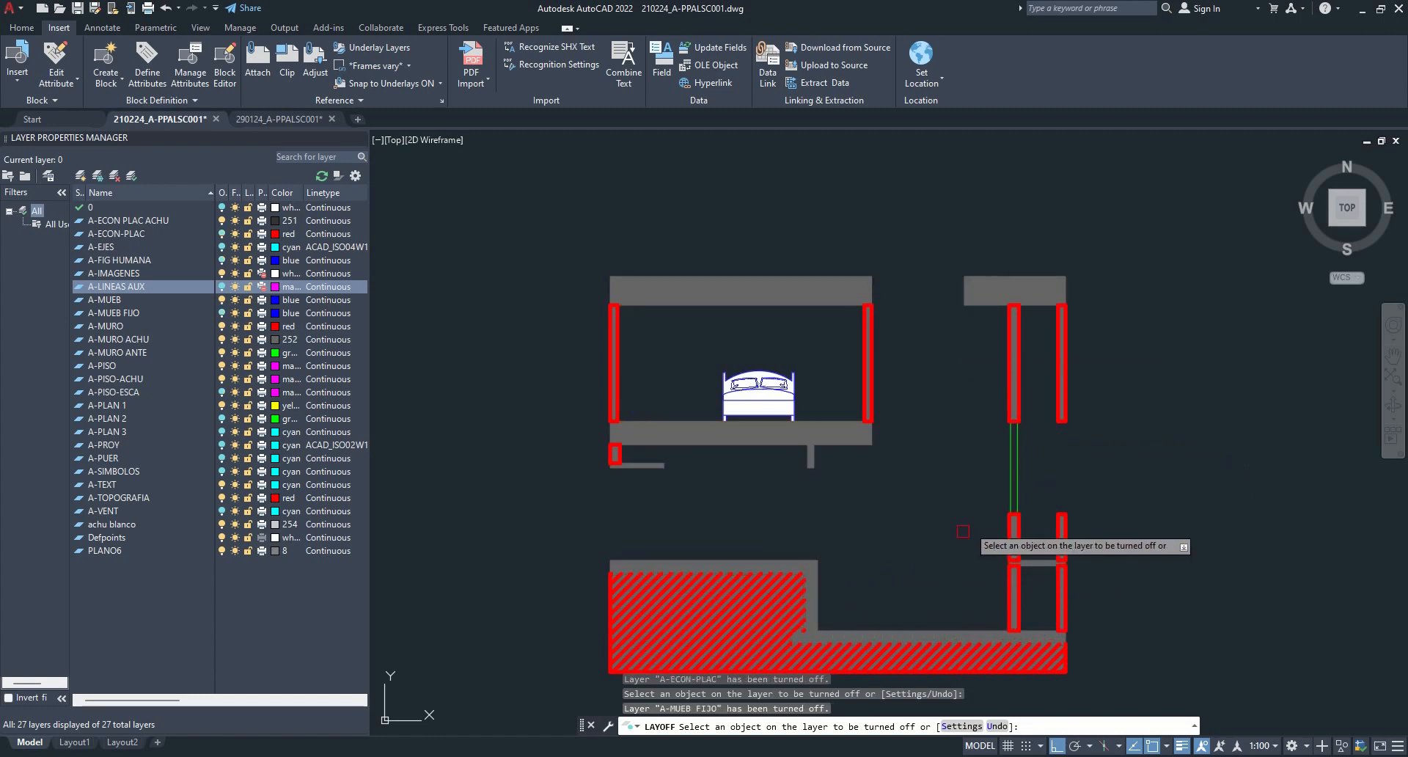
- Try to turn off the layer of the remaining green window lines in the stairwell wall, and end LAYOFF
{"action": "left_click", "coordinate": [1016, 488]}
{"action": "left_click", "coordinate": [1017, 487]}
{"action": "key", "text": "Escape"}
{"action": "key", "text": "Escape"}
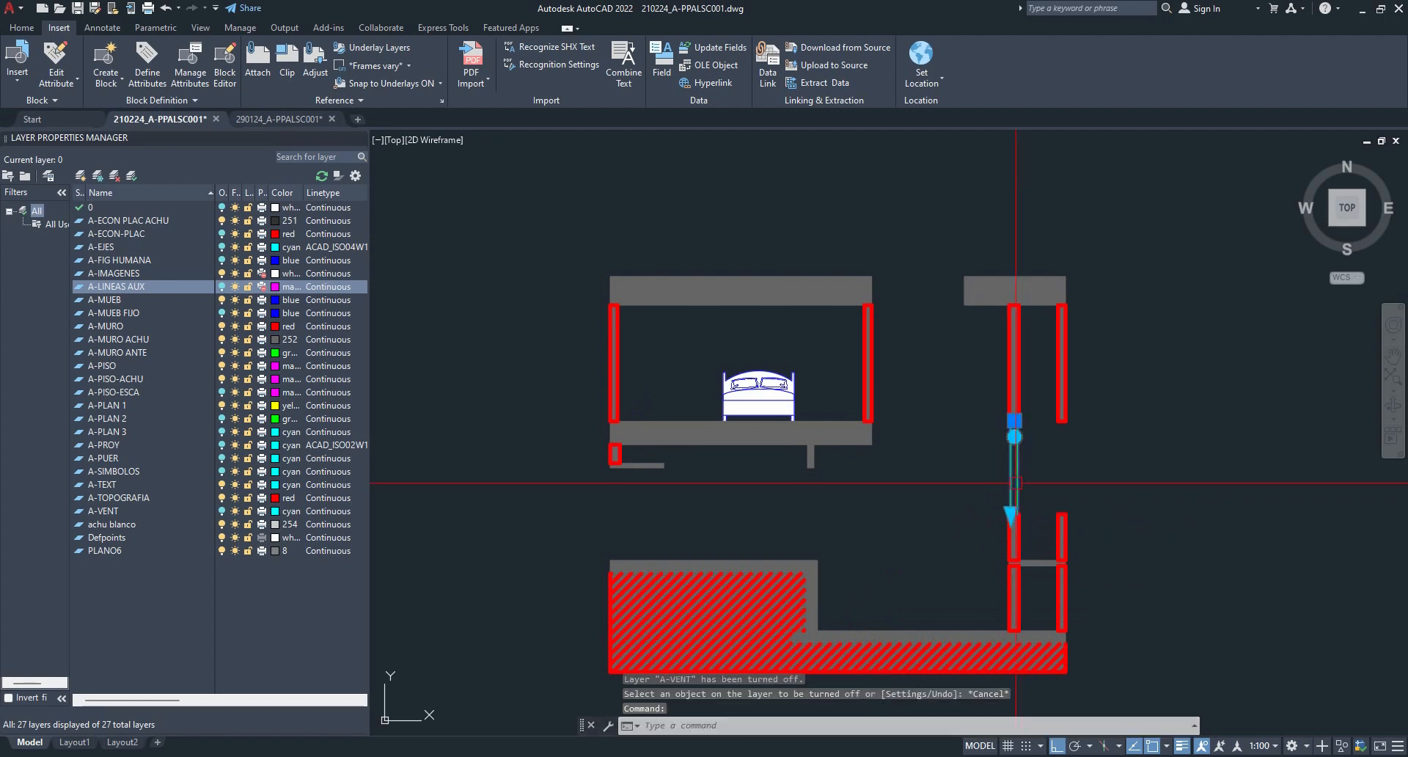
- Turn on layer A-ECON-PLAC and highlight the outlines of the roof and upper-floor slabs in section A-A
{"action": "middle_click_drag", "start_coordinate": [838, 544], "coordinate": [792, 462]}
{"action": "key", "text": "Escape"}
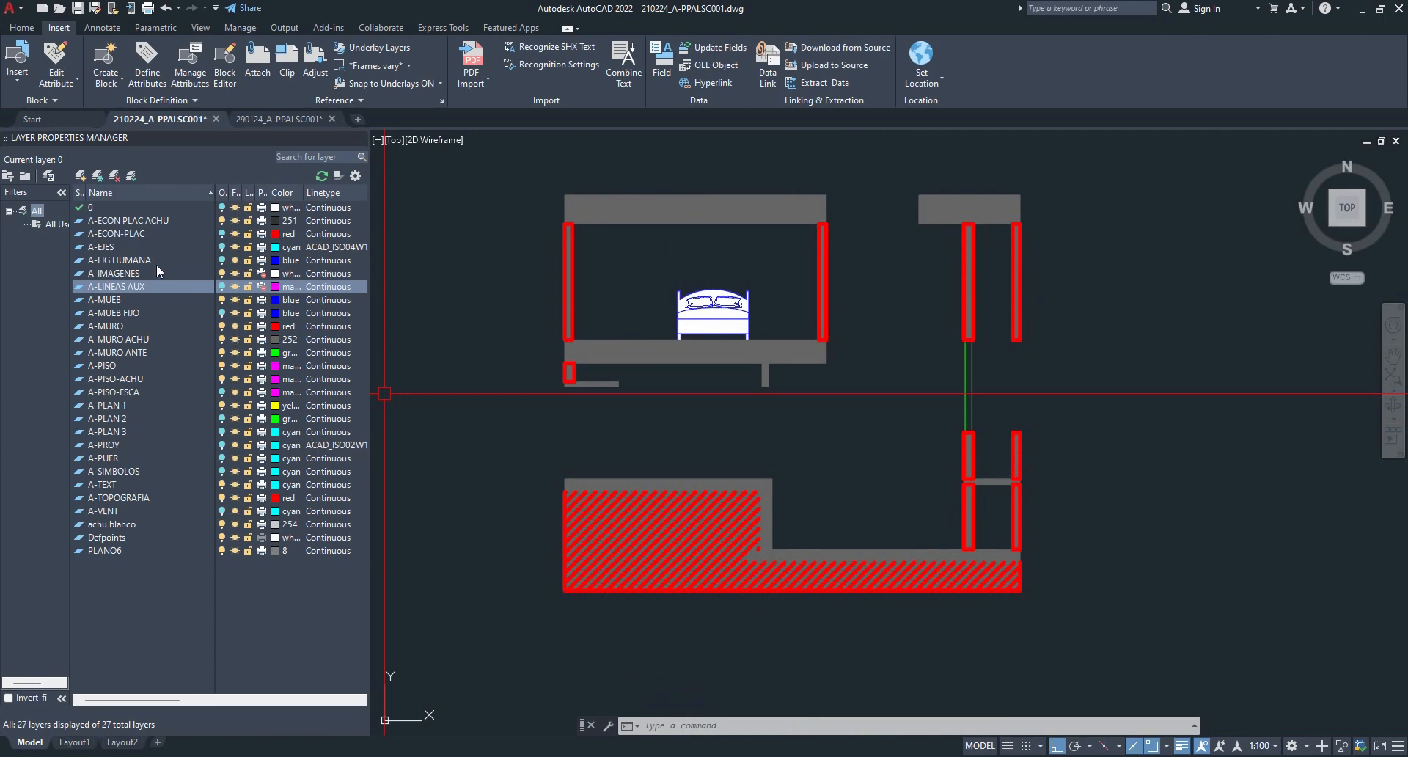
{"action": "left_click", "coordinate": [122, 230]}
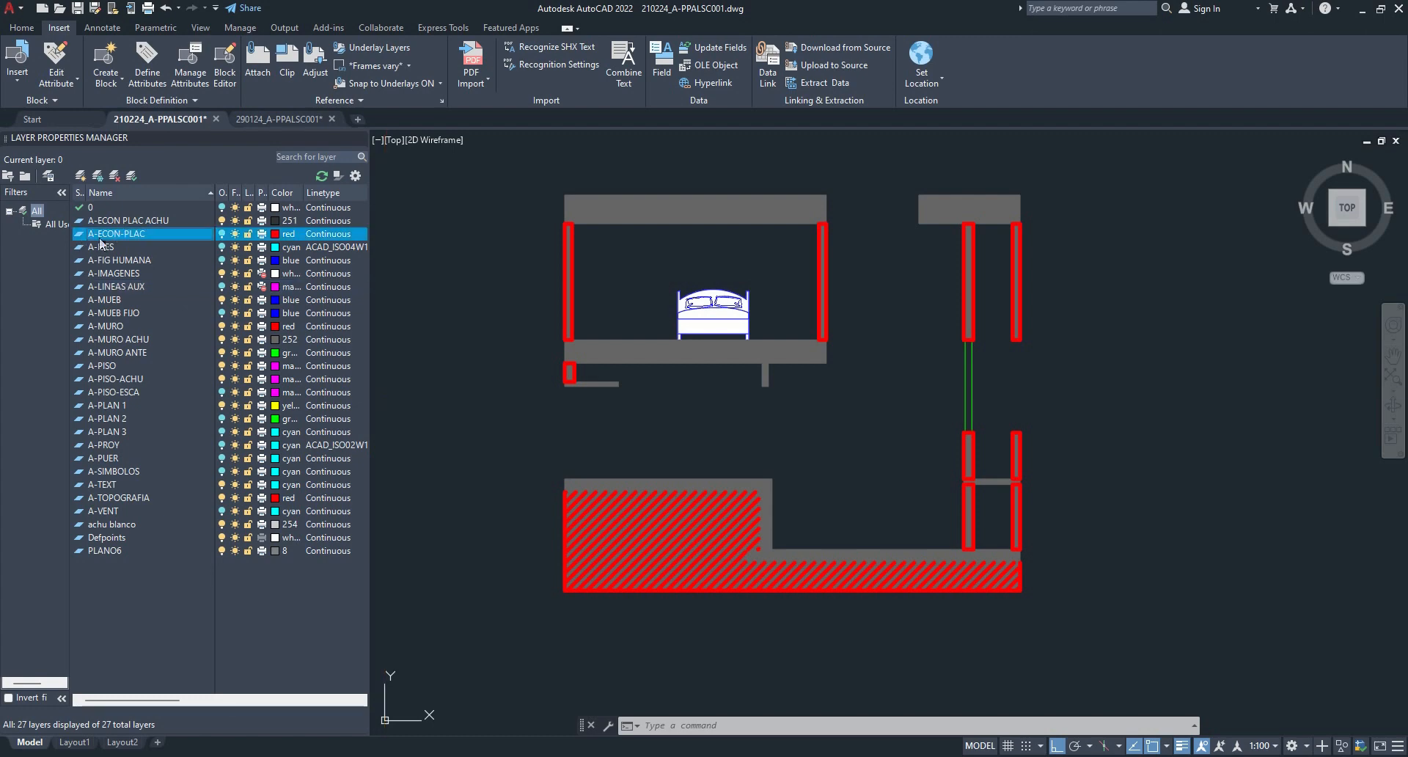
{"action": "left_click", "coordinate": [222, 234]}
{"action": "left_click", "coordinate": [644, 352]}
{"action": "left_click", "coordinate": [644, 224]}
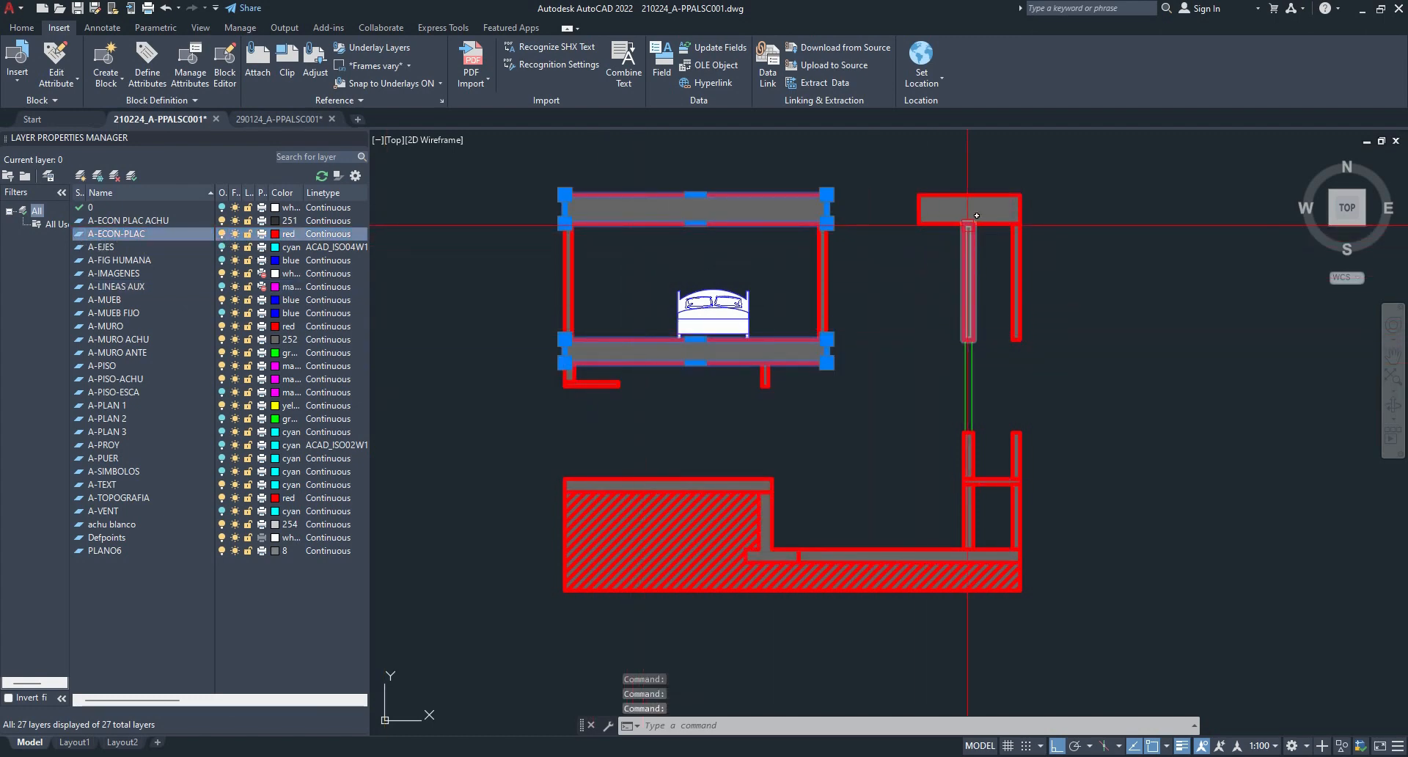
{"action": "key", "text": "Escape"}
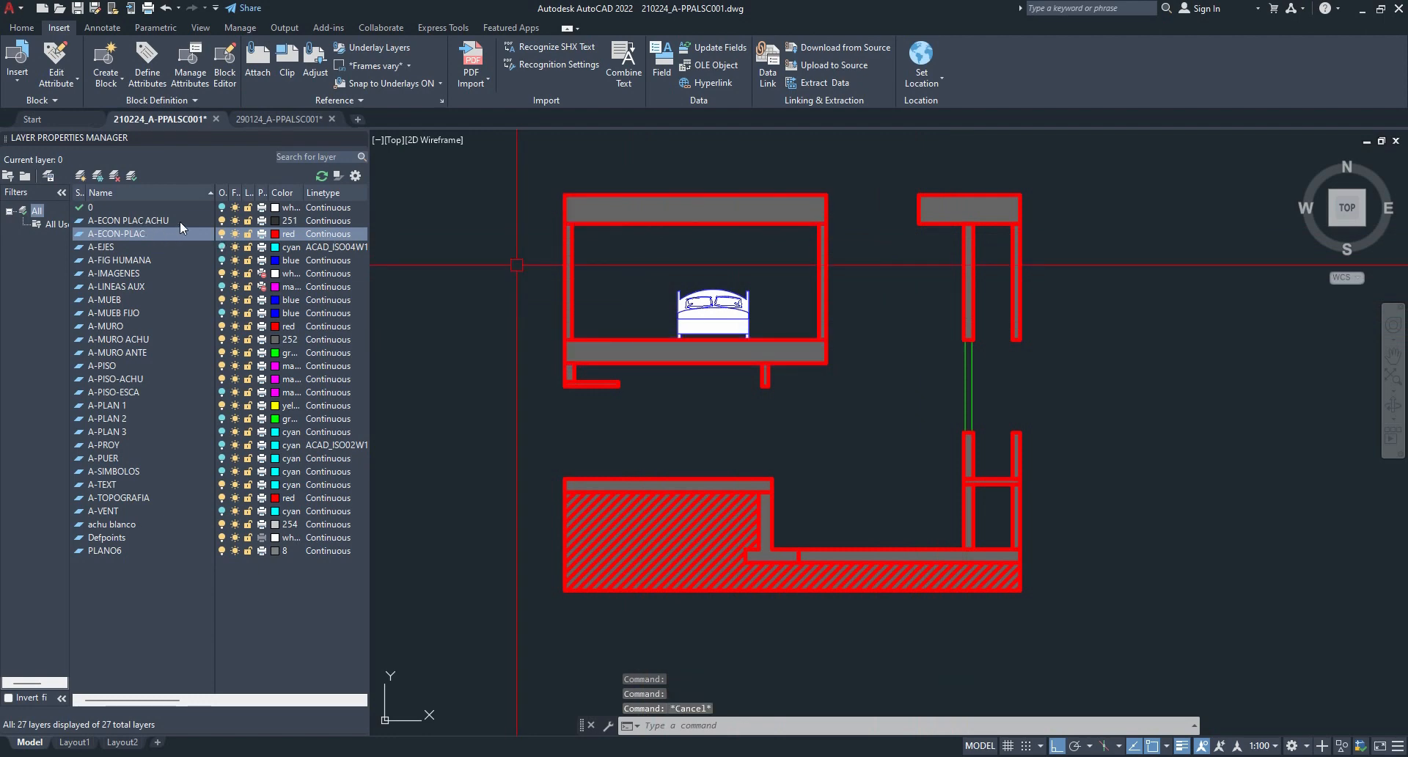
- Toggle layer A-ECON PLAC ACHU off and on repeatedly to examine the slab fills it controls
{"action": "left_click", "coordinate": [222, 221]}
{"action": "left_click", "coordinate": [222, 221]}
{"action": "left_click", "coordinate": [222, 221]}
{"action": "left_click", "coordinate": [221, 221]}
{"action": "left_click", "coordinate": [222, 221]}
{"action": "left_click", "coordinate": [221, 220]}
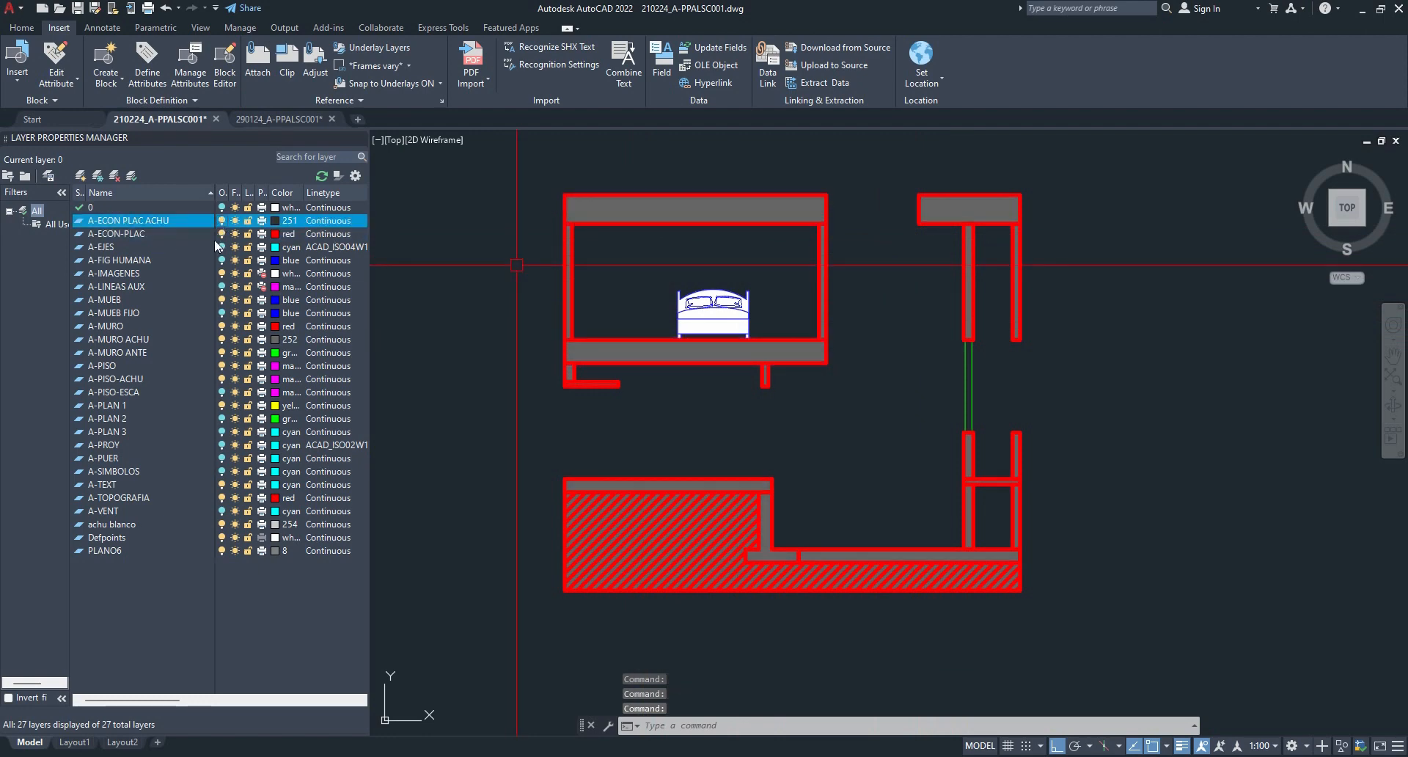
- Toggle layer A-TOPOGRAFIA off and on repeatedly to examine the ground hatch beneath the section
{"action": "left_click", "coordinate": [221, 498]}
{"action": "left_click", "coordinate": [221, 498]}
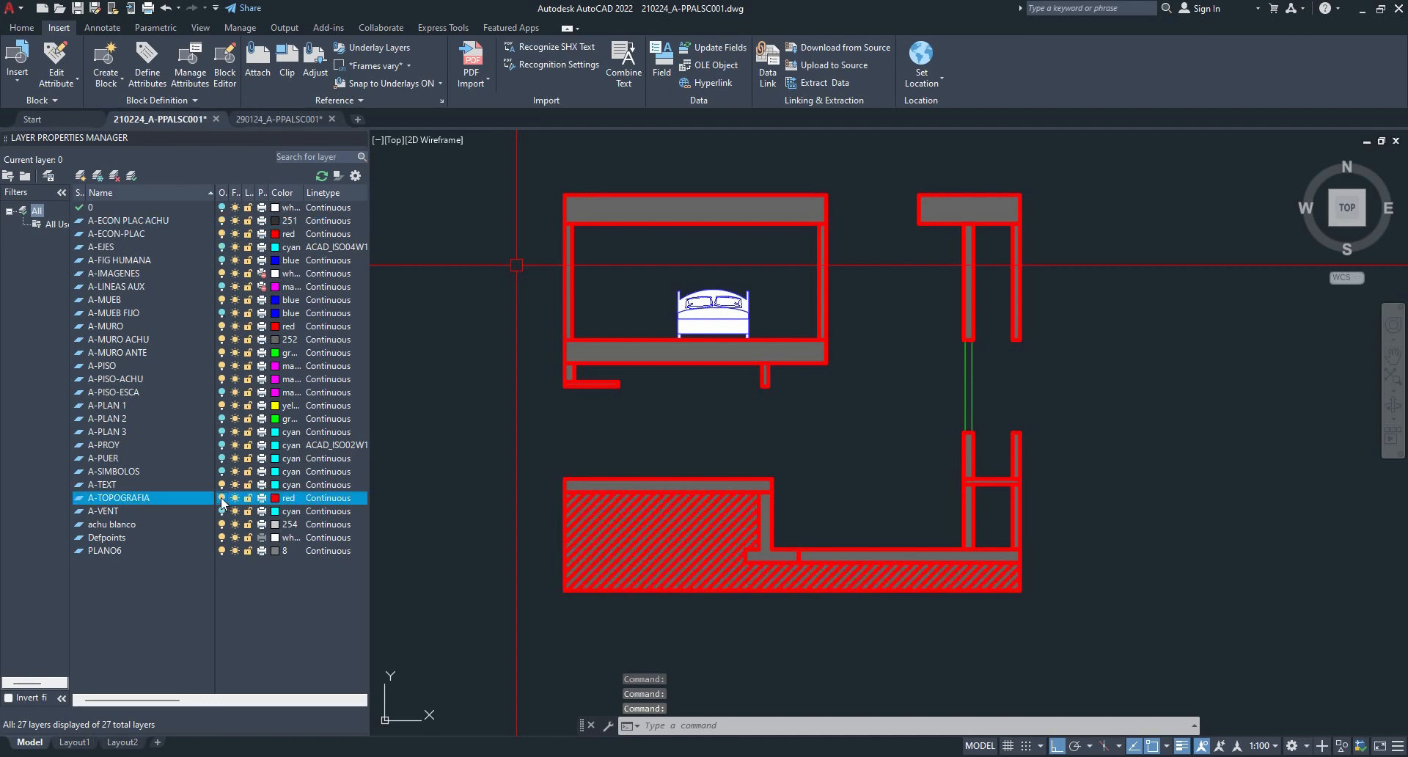
{"action": "left_click", "coordinate": [222, 498]}
{"action": "left_click", "coordinate": [221, 497]}
{"action": "left_click", "coordinate": [222, 498]}
{"action": "left_click", "coordinate": [222, 498]}
{"action": "left_click", "coordinate": [221, 498]}
{"action": "left_click", "coordinate": [221, 498]}
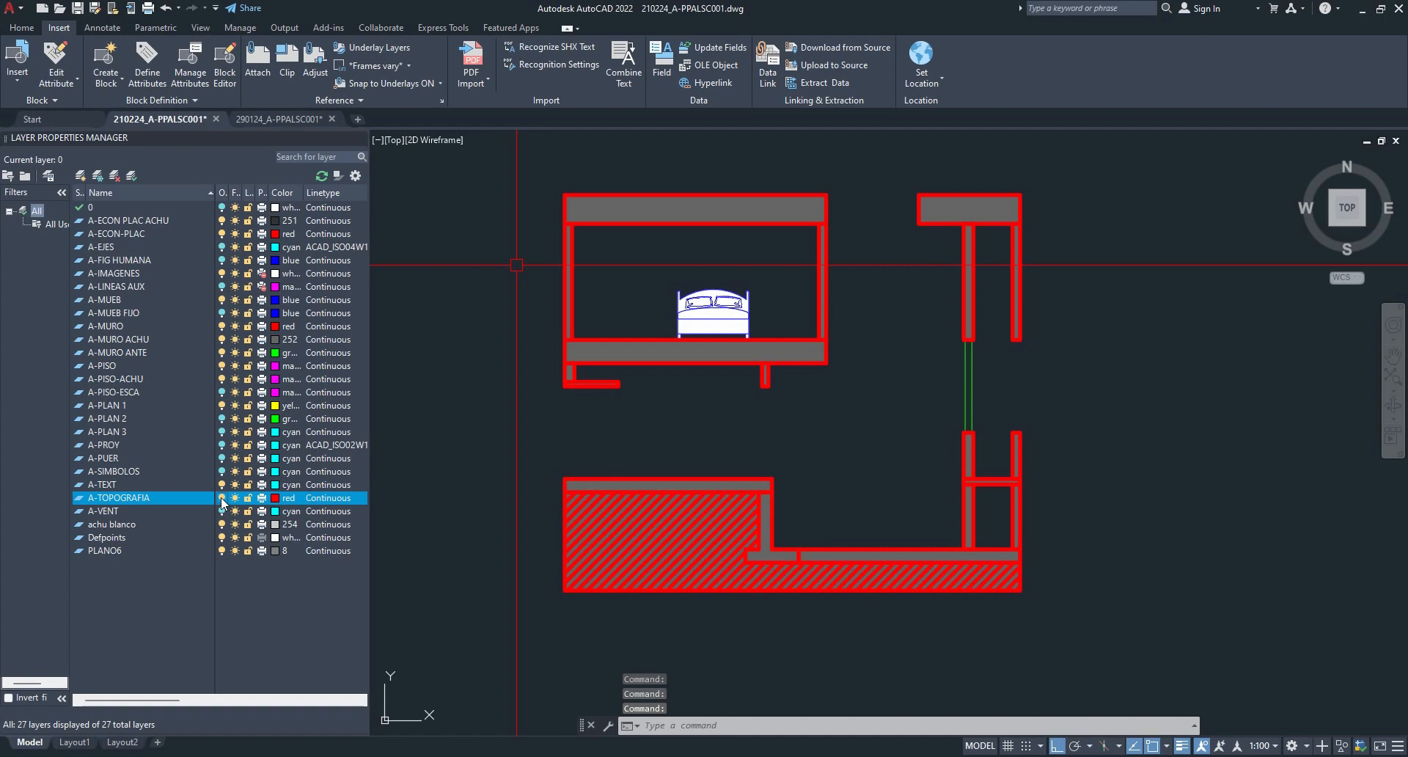
- Toggle layers A-MURO and A-MURO ACHU off and on to examine the cut walls' outlines and fills
{"action": "left_click", "coordinate": [223, 327]}
{"action": "left_click", "coordinate": [223, 327]}
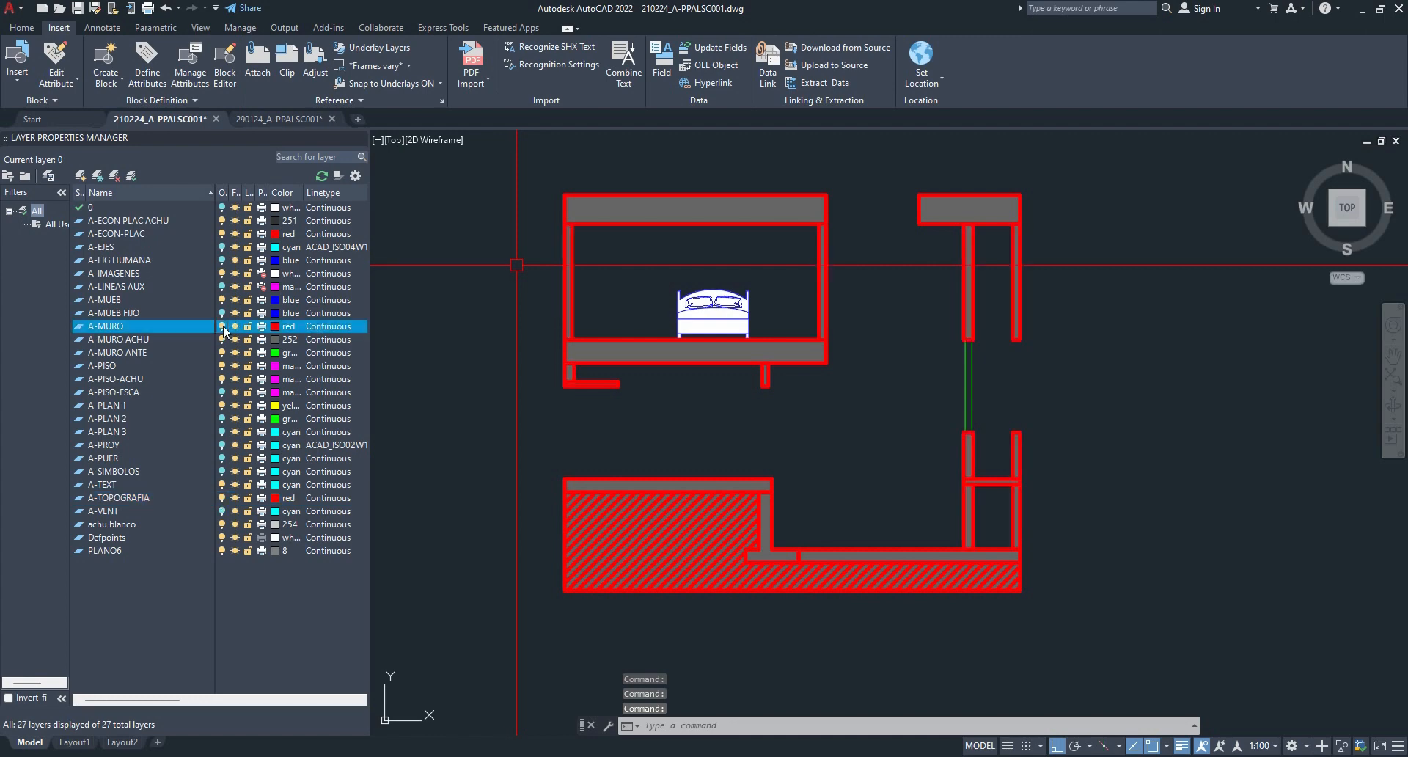
{"action": "left_click", "coordinate": [222, 327]}
{"action": "left_click", "coordinate": [222, 327]}
{"action": "left_click", "coordinate": [222, 340]}
{"action": "left_click", "coordinate": [222, 340]}
{"action": "left_click", "coordinate": [222, 340]}
{"action": "left_click", "coordinate": [222, 340]}
- Highlight the paired layers A-MURO and A-MURO ACHU, and A-ECON PLAC ACHU and A-ECON-PLAC, in the layer list
{"action": "left_click", "coordinate": [126, 327]}
{"action": "left_click", "coordinate": [128, 340], "text": "shift"}
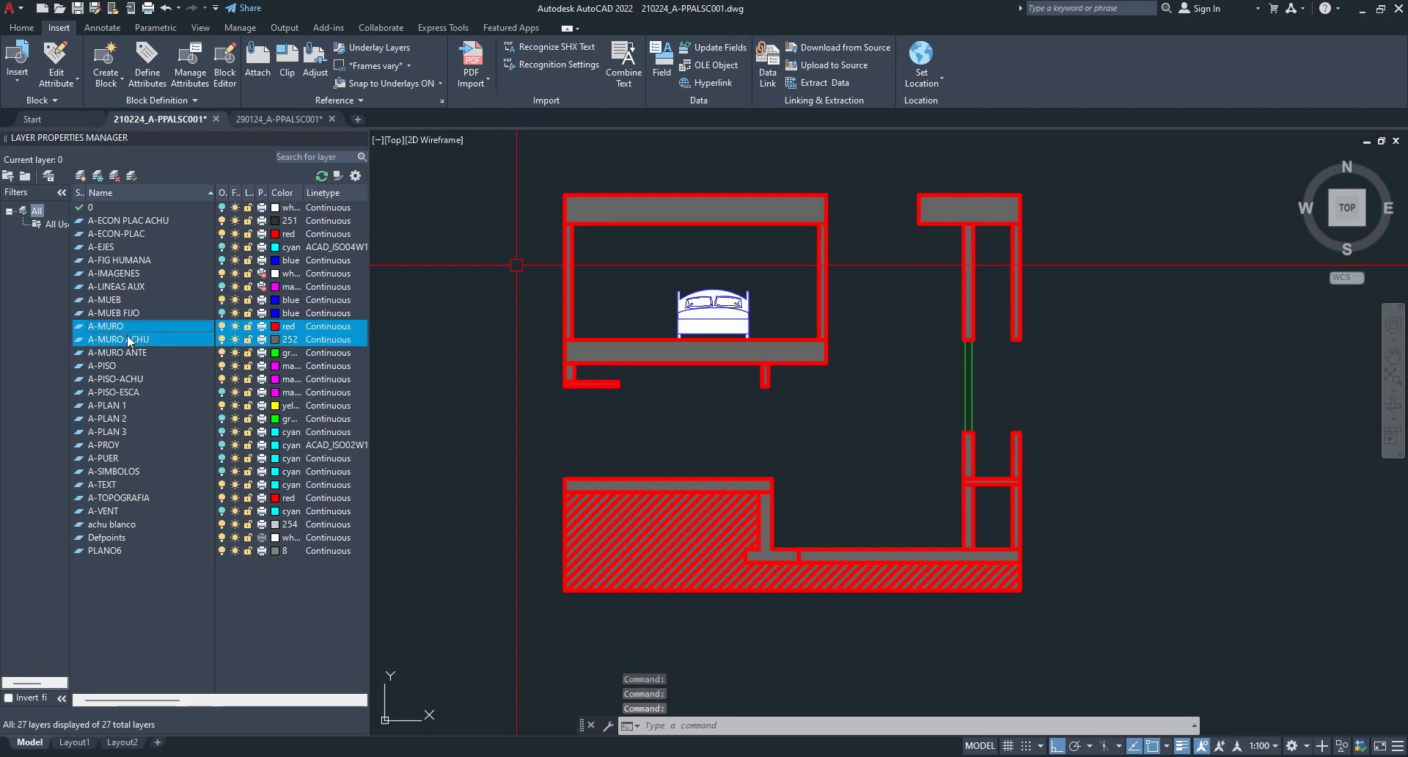
{"action": "left_click", "coordinate": [148, 220]}
{"action": "left_click", "coordinate": [135, 233], "text": "shift"}
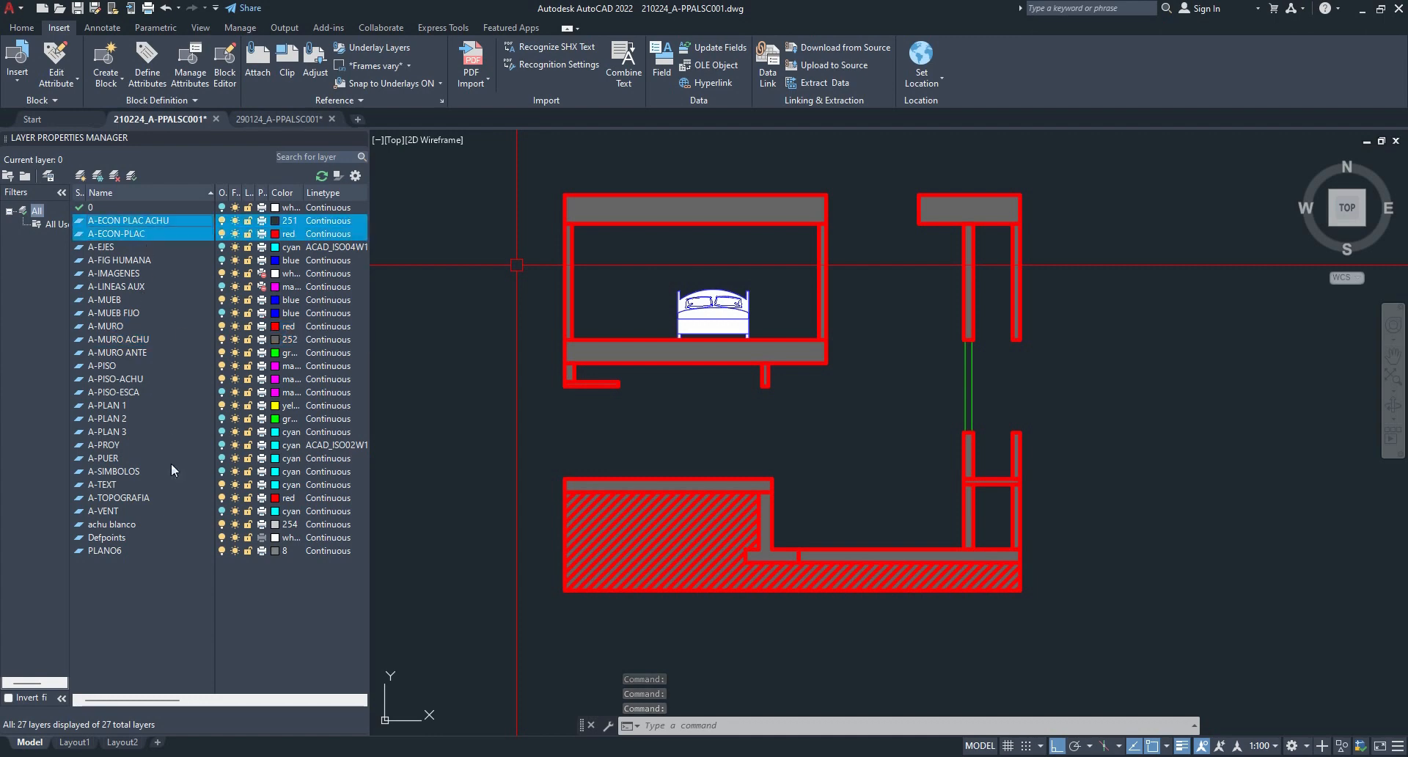
{"action": "key", "text": "Escape"}
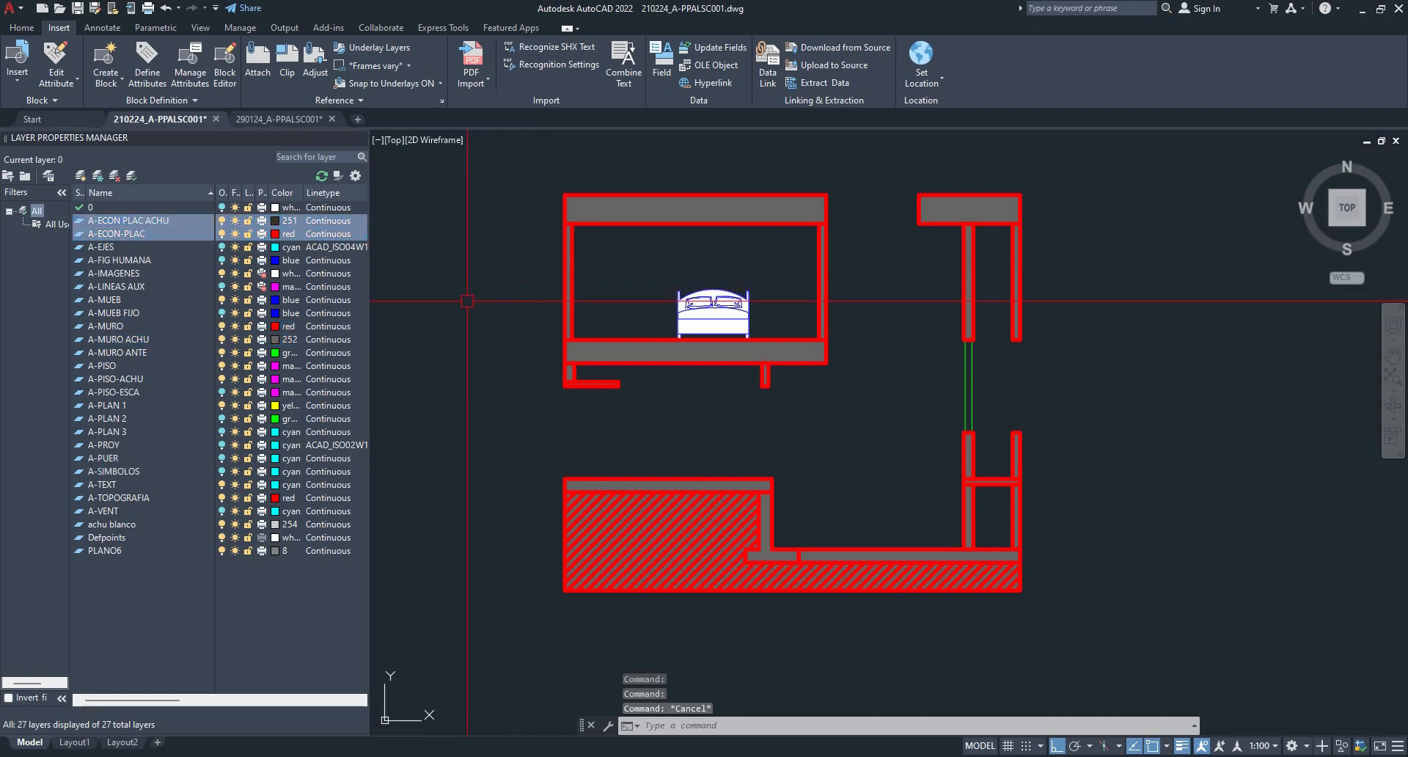
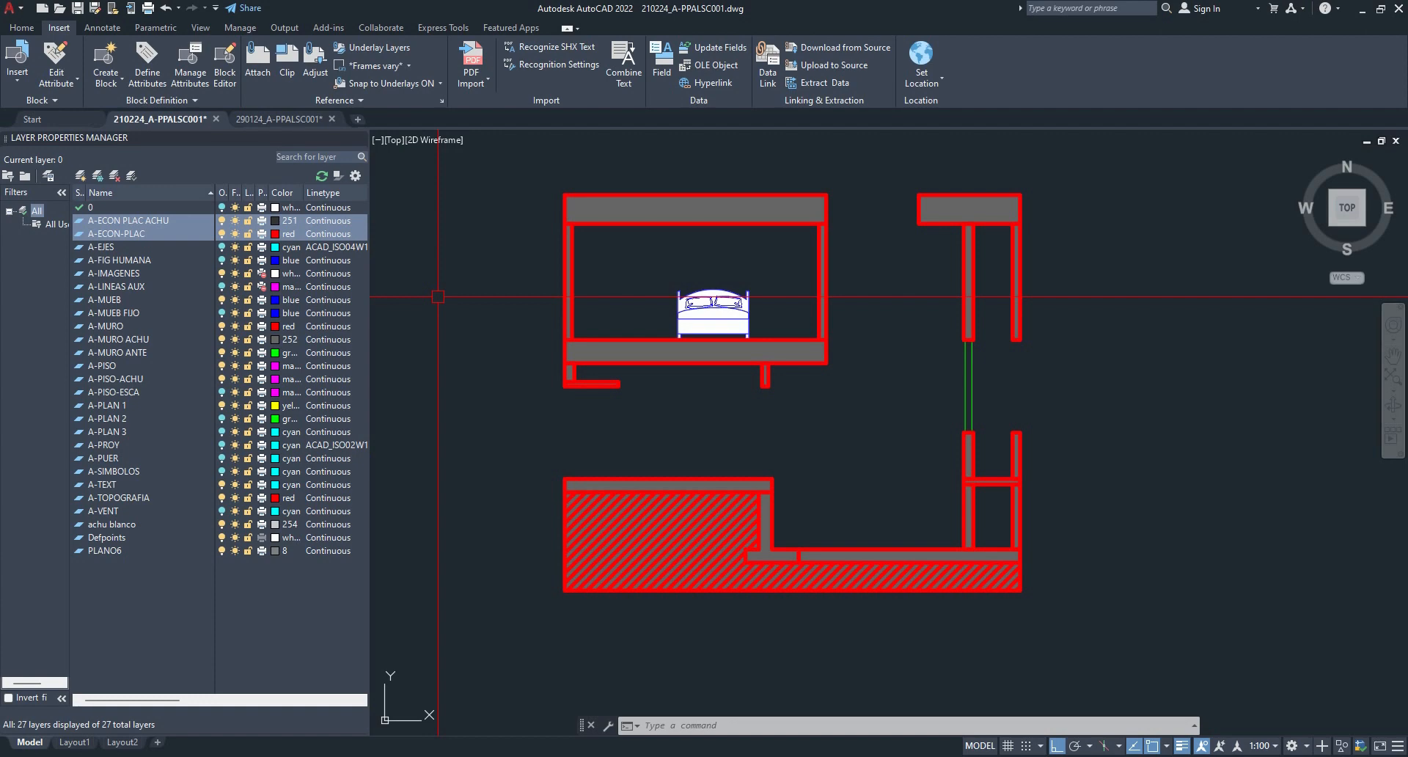
{"action": "key", "text": "Escape"}
{"action": "key", "text": "Escape"}
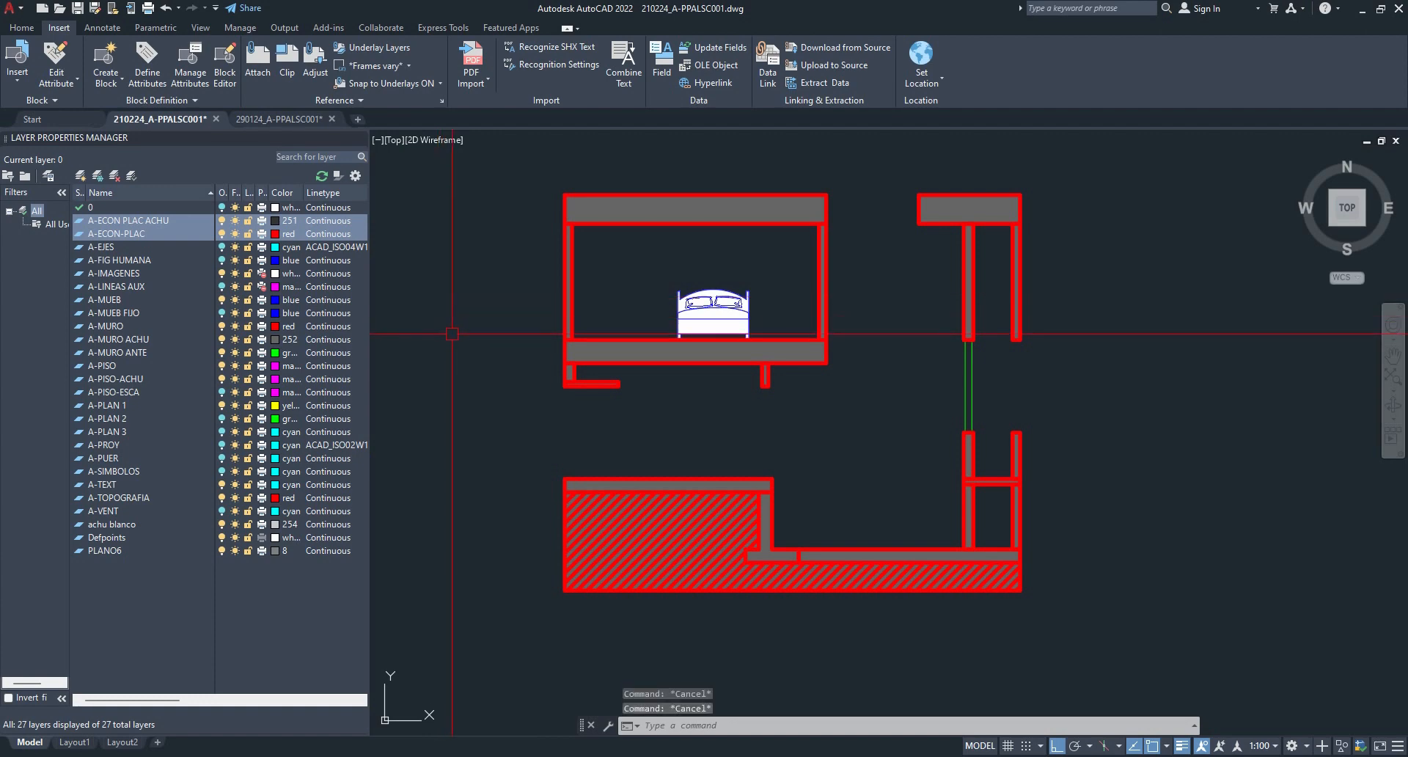
- Turn on layer A-PLAN 2 and highlight the green background lines on the ground floor and under the roof gap
{"action": "left_click", "coordinate": [222, 419]}
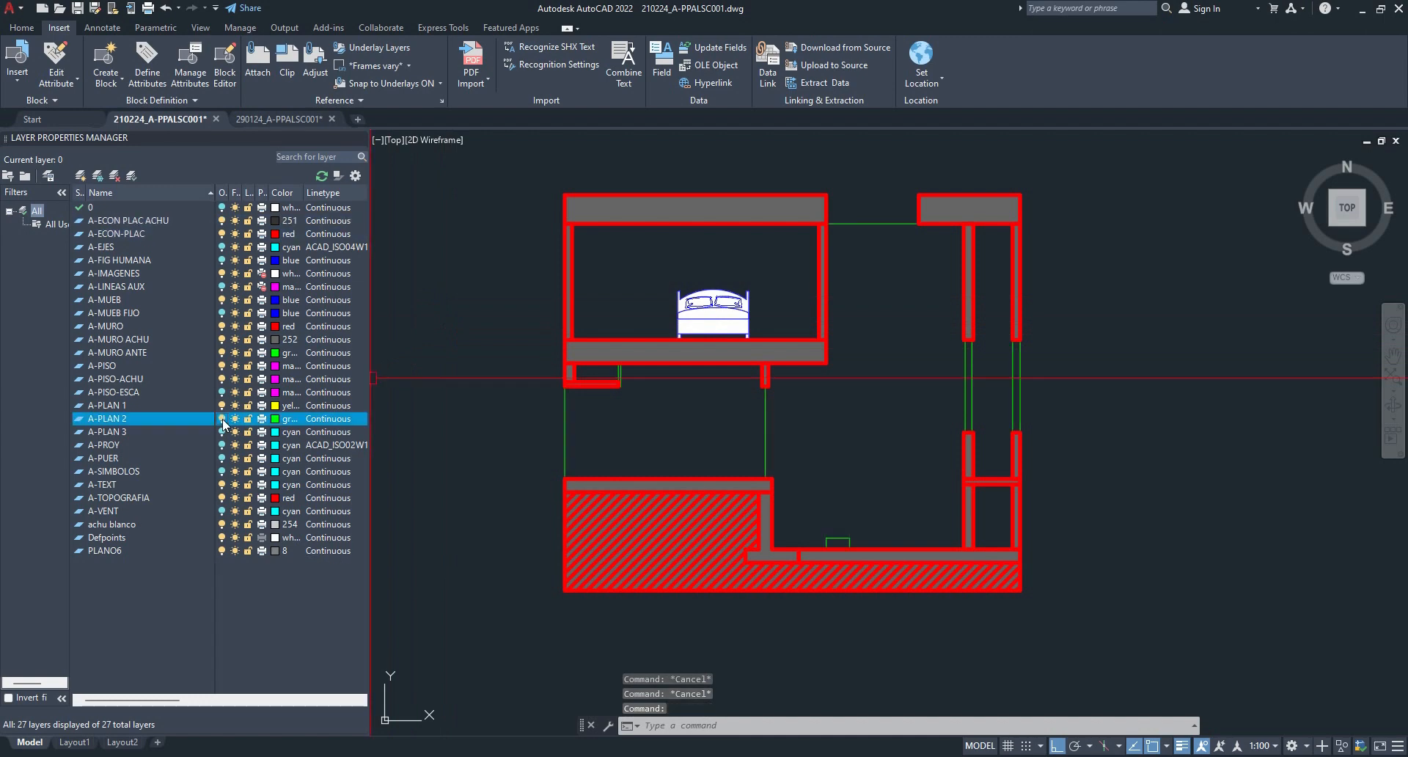
{"action": "left_click", "coordinate": [565, 438]}
{"action": "left_click", "coordinate": [766, 443]}
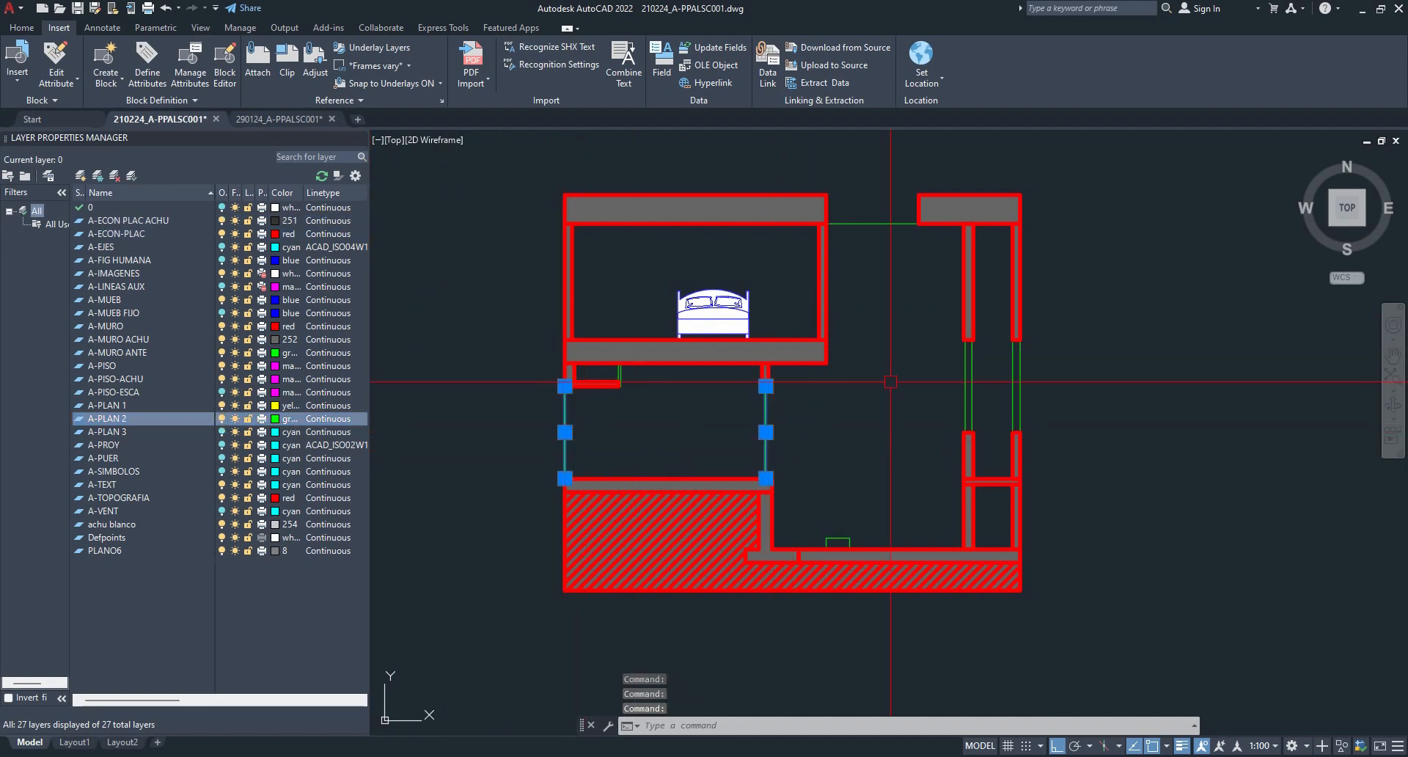
{"action": "key", "text": "Escape"}
{"action": "left_click", "coordinate": [1041, 400]}
{"action": "left_click", "coordinate": [956, 396]}
{"action": "key", "text": "Escape"}
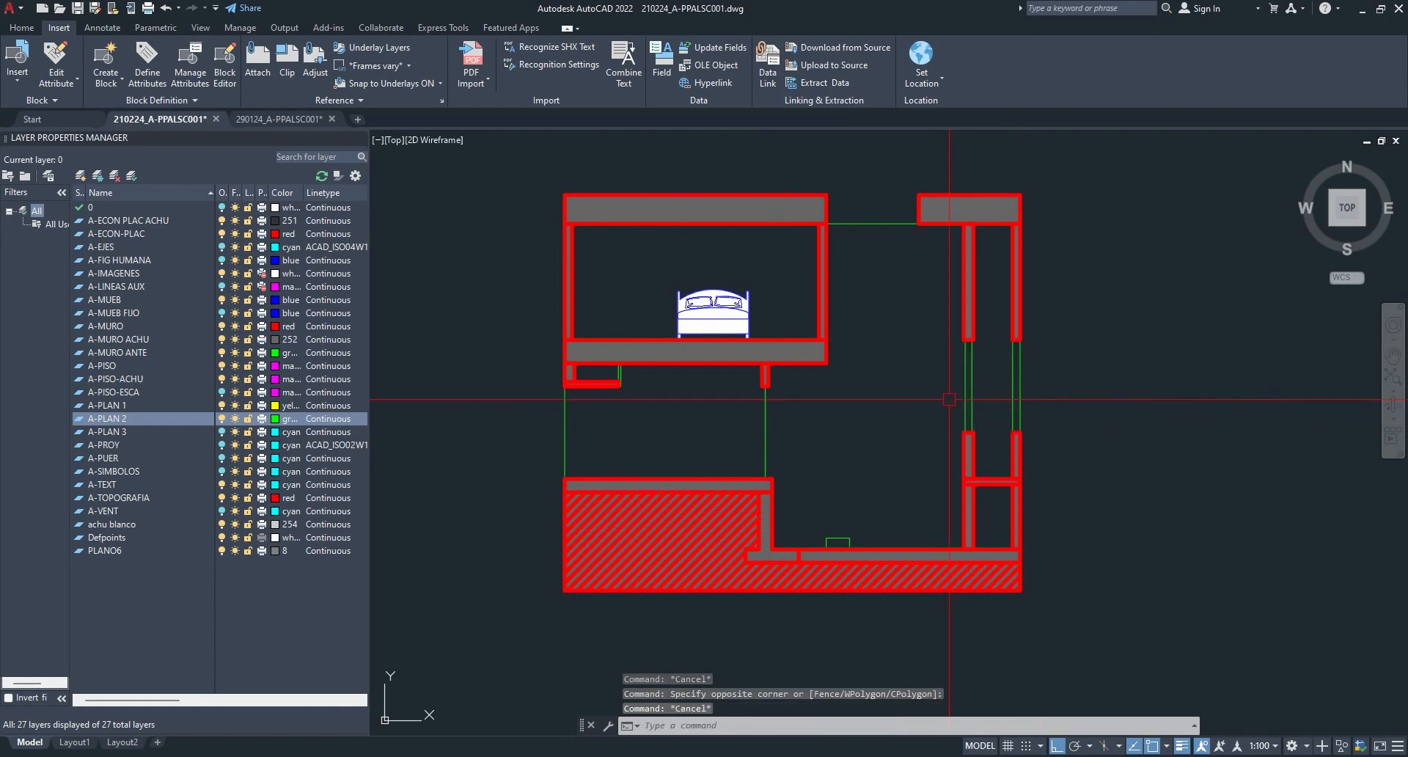
{"action": "left_click", "coordinate": [879, 222]}
{"action": "key", "text": "Escape"}
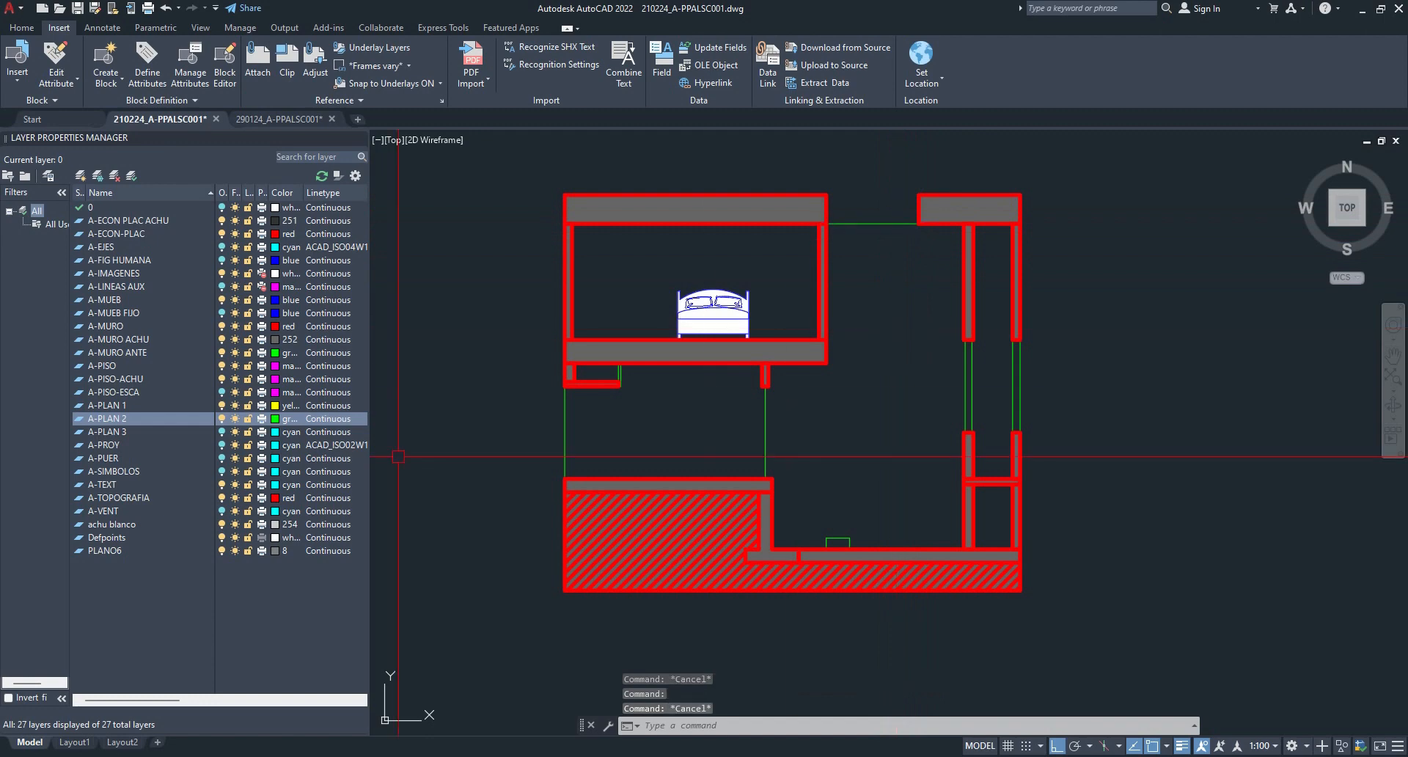
- Turn on layer A-VENT and highlight the cut window block in the stairwell wall of the section
{"action": "left_click", "coordinate": [222, 511]}
{"action": "left_click", "coordinate": [222, 512]}
{"action": "left_click", "coordinate": [222, 511]}
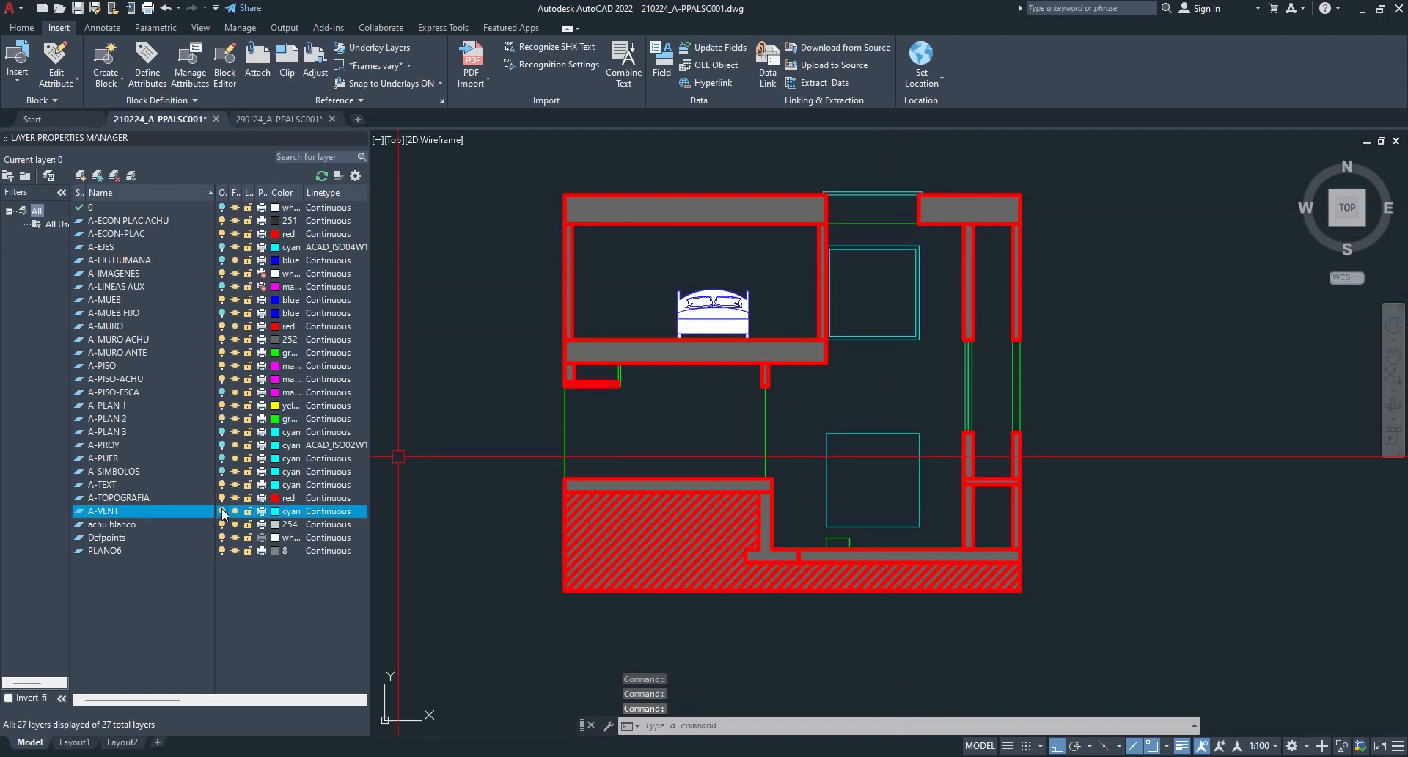
{"action": "scroll", "coordinate": [1000, 403], "scroll_direction": "up", "scroll_amount": 2}
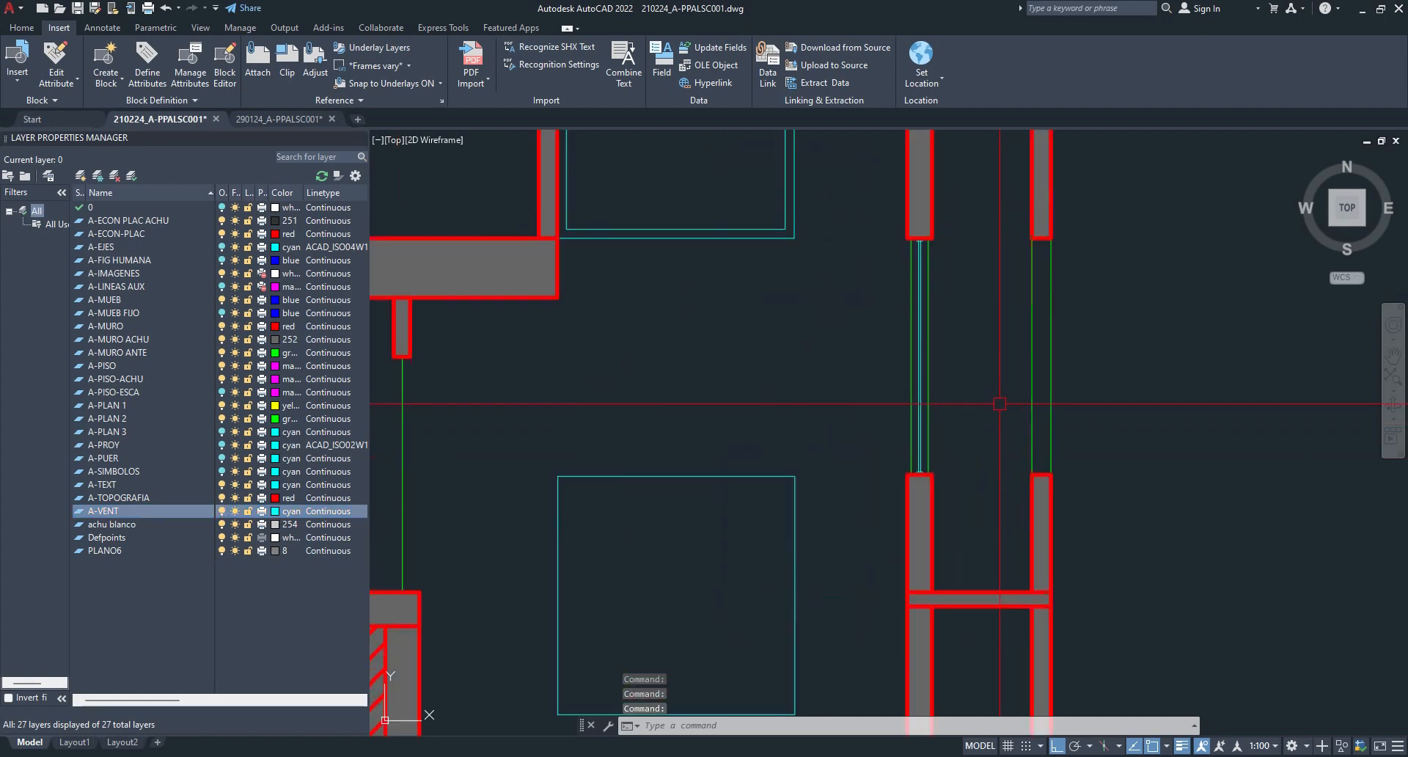
{"action": "left_click", "coordinate": [918, 370]}
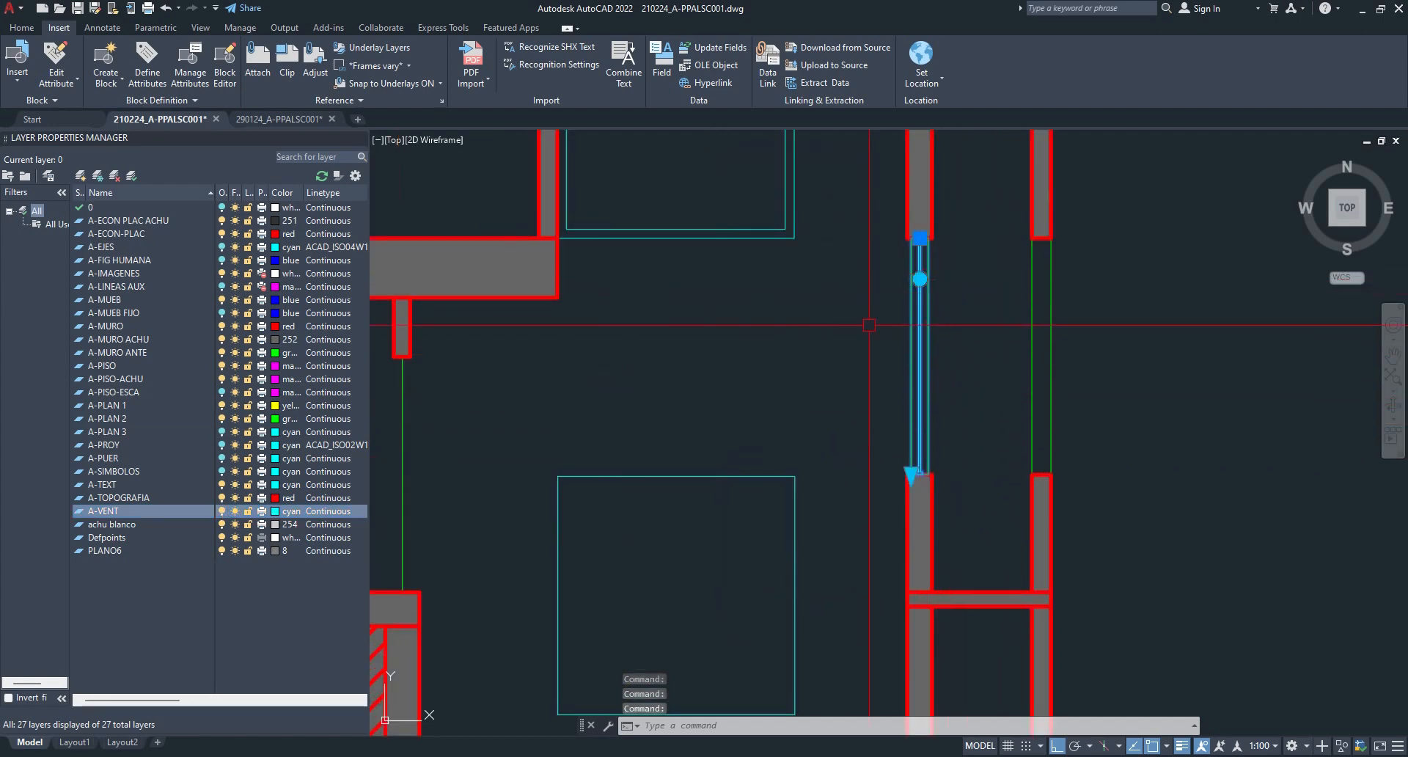
- Highlight a window in the floor plan's outer wall to compare it with the section's window, and return to the section
{"action": "scroll", "coordinate": [957, 298], "scroll_direction": "down", "scroll_amount": 4}
{"action": "middle_click_drag", "start_coordinate": [959, 296], "coordinate": [917, 491]}
{"action": "scroll", "coordinate": [869, 357], "scroll_direction": "up", "scroll_amount": 5}
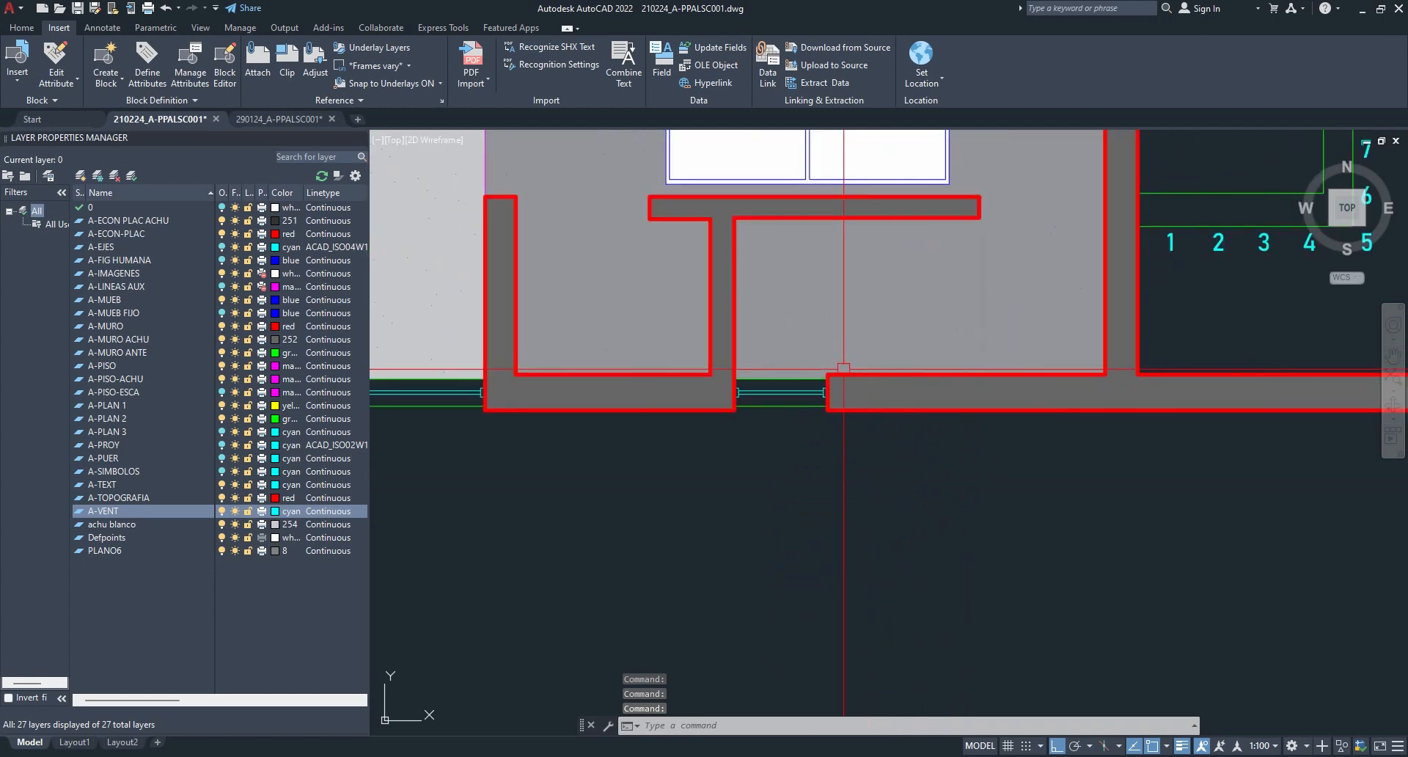
{"action": "left_click", "coordinate": [785, 392]}
{"action": "scroll", "coordinate": [858, 458], "scroll_direction": "down", "scroll_amount": 4}
{"action": "middle_click_drag", "start_coordinate": [918, 562], "coordinate": [888, 142]}
{"action": "key", "text": "Escape"}
- Highlight the upper and lower window frames seen beyond the cut in the section, and clear the selection
{"action": "scroll", "coordinate": [858, 343], "scroll_direction": "up", "scroll_amount": 4}
{"action": "left_click", "coordinate": [858, 396]}
{"action": "left_click", "coordinate": [834, 348]}
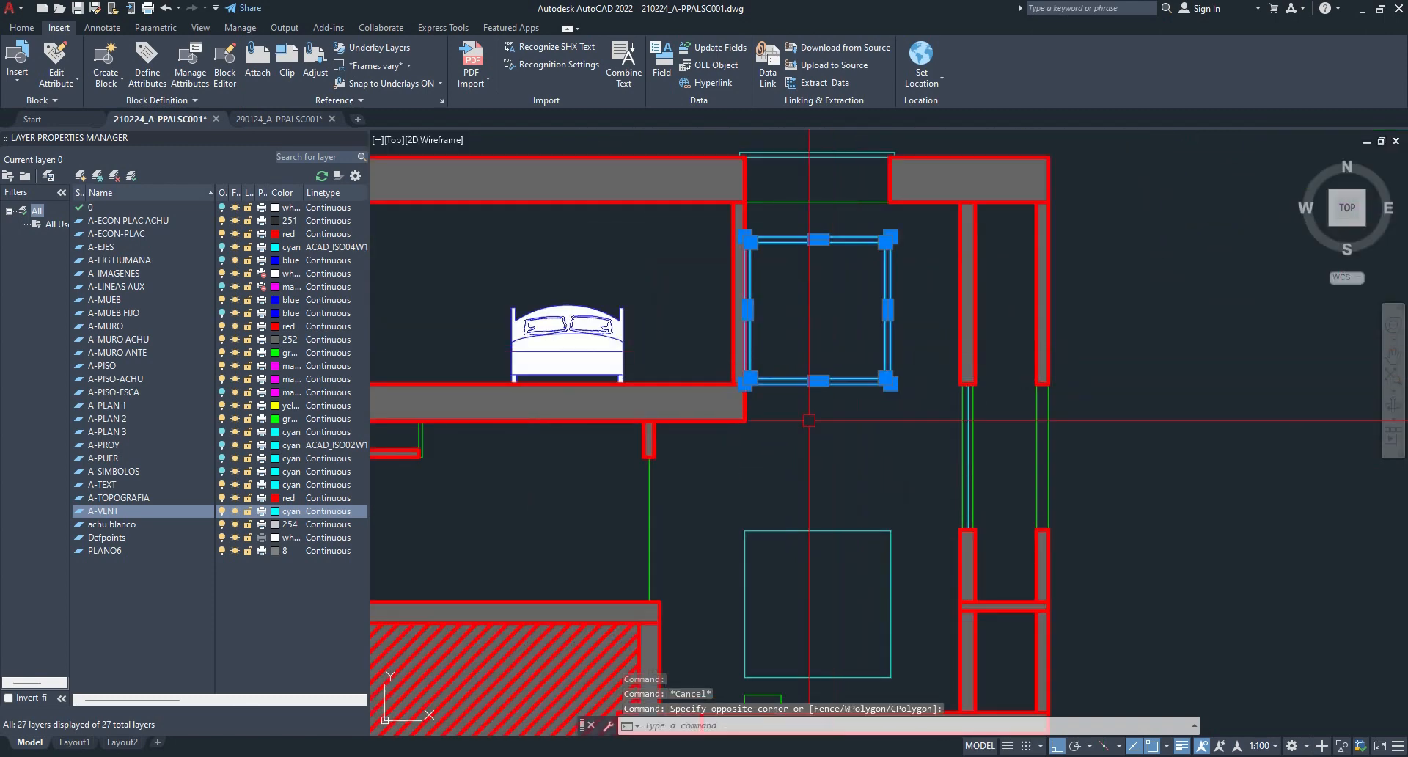
{"action": "middle_click_drag", "start_coordinate": [836, 556], "coordinate": [882, 456]}
{"action": "left_click", "coordinate": [881, 455]}
{"action": "left_click", "coordinate": [855, 383]}
{"action": "key", "text": "Escape"}
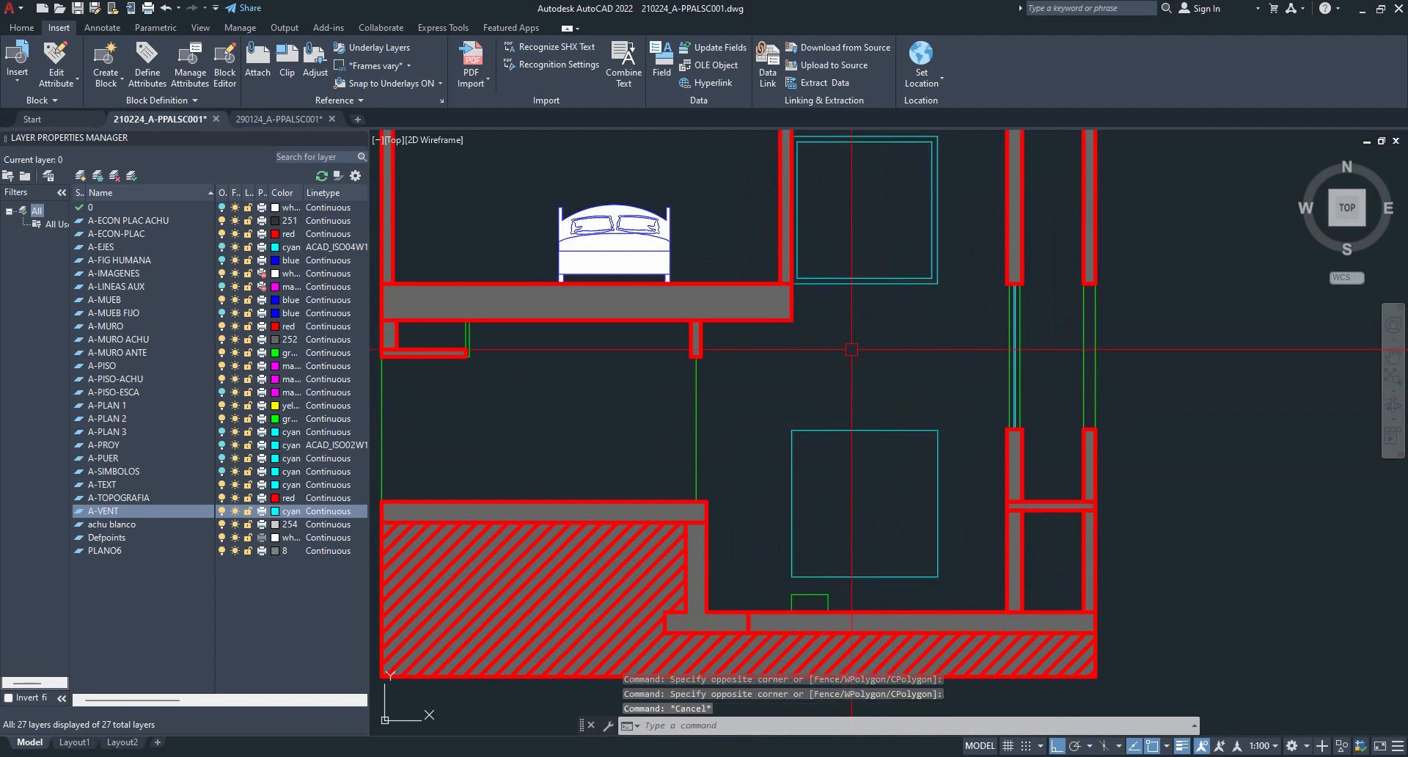
{"action": "middle_click_drag", "start_coordinate": [850, 220], "coordinate": [855, 382]}
{"action": "scroll", "coordinate": [890, 361], "scroll_direction": "down", "scroll_amount": 2}
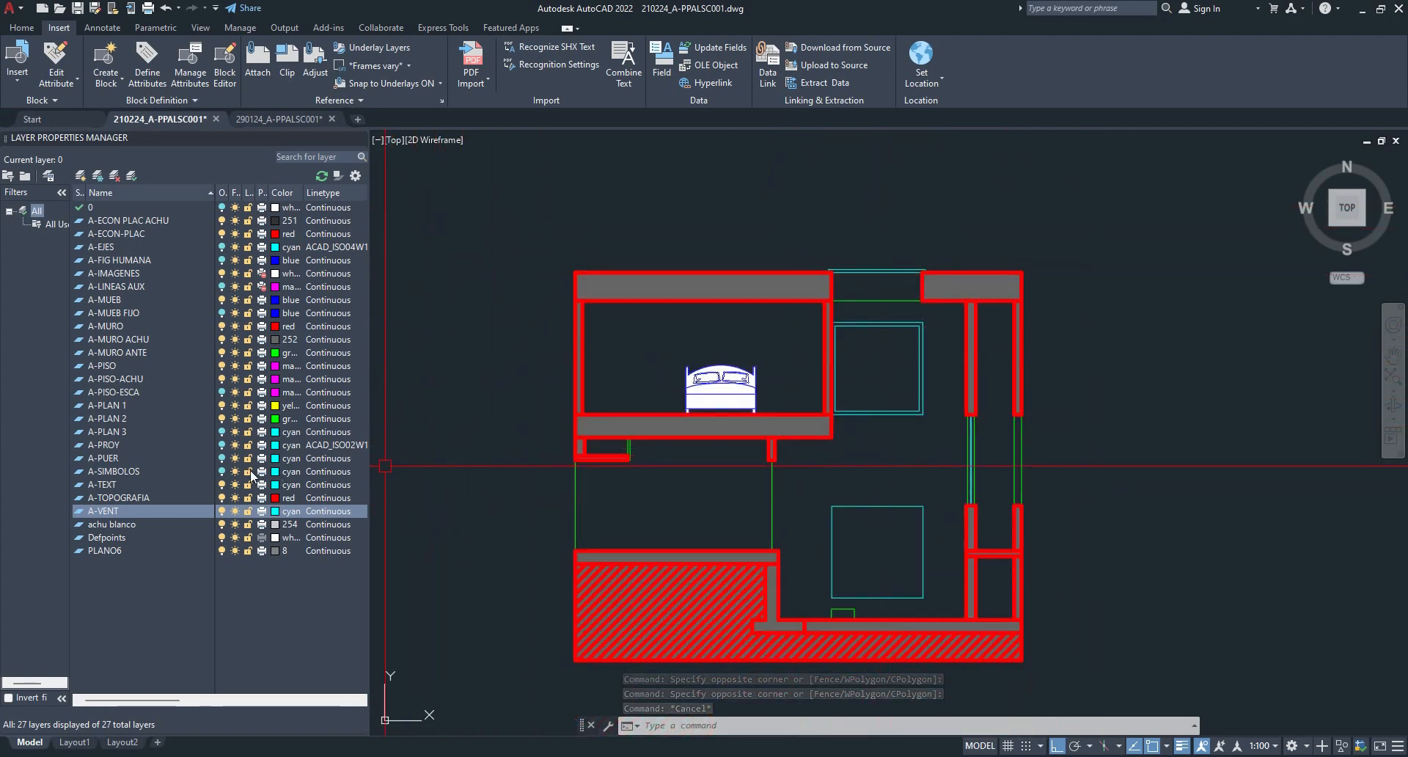
- Turn on layer A-PUER and examine the cut doors on the upper and ground floors
{"action": "left_click", "coordinate": [117, 458]}
{"action": "scroll", "coordinate": [586, 374], "scroll_direction": "up", "scroll_amount": 4}
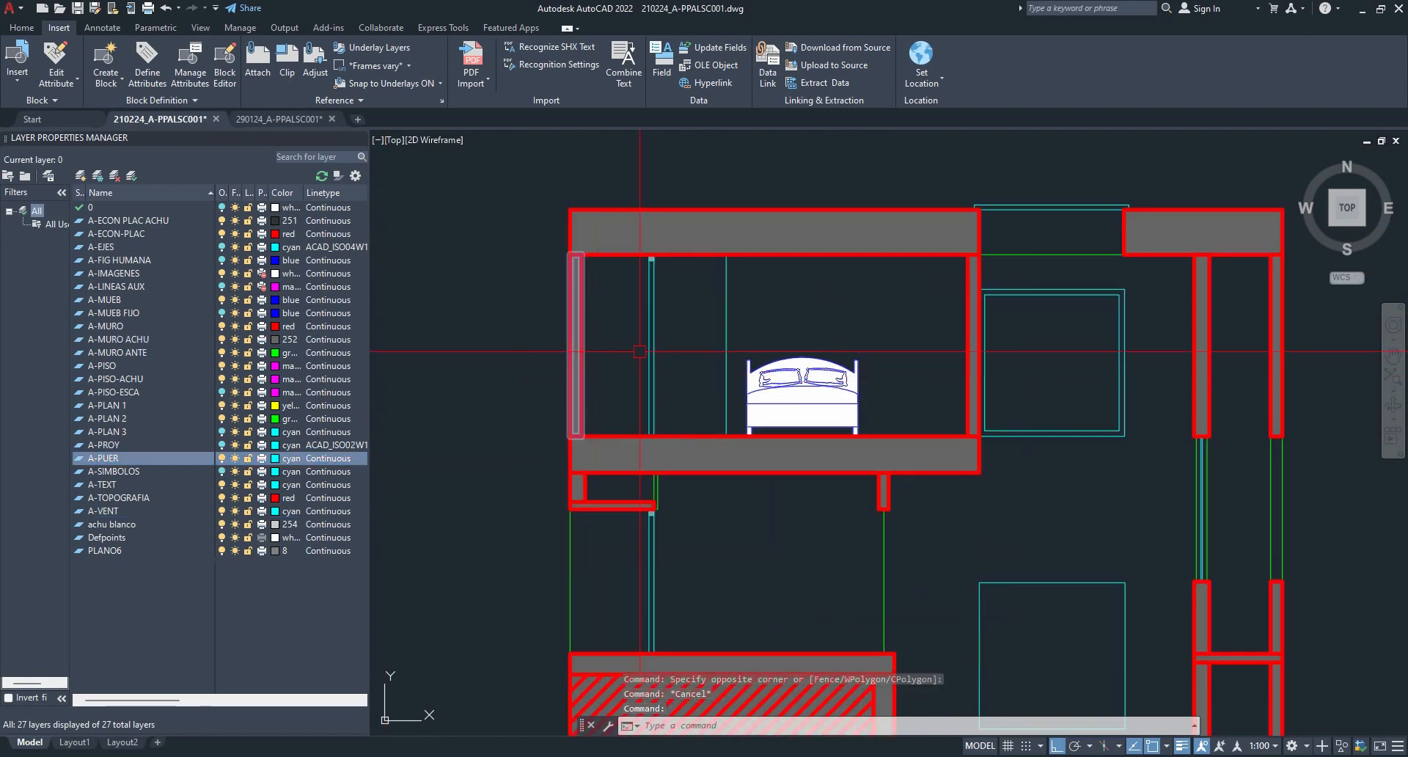
{"action": "middle_click_drag", "start_coordinate": [696, 632], "coordinate": [699, 487]}
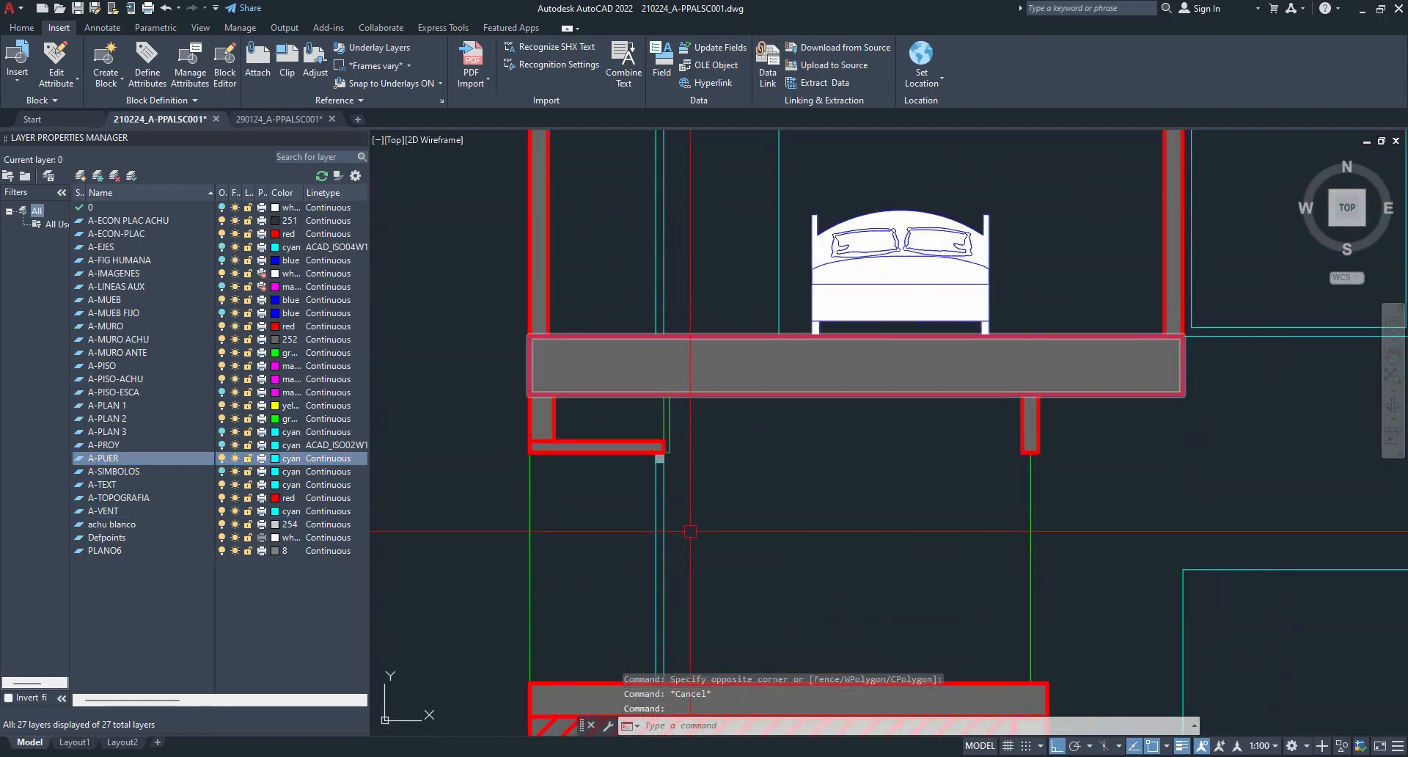
{"action": "scroll", "coordinate": [699, 487], "scroll_direction": "down", "scroll_amount": 2}
{"action": "scroll", "coordinate": [680, 505], "scroll_direction": "up", "scroll_amount": 2}
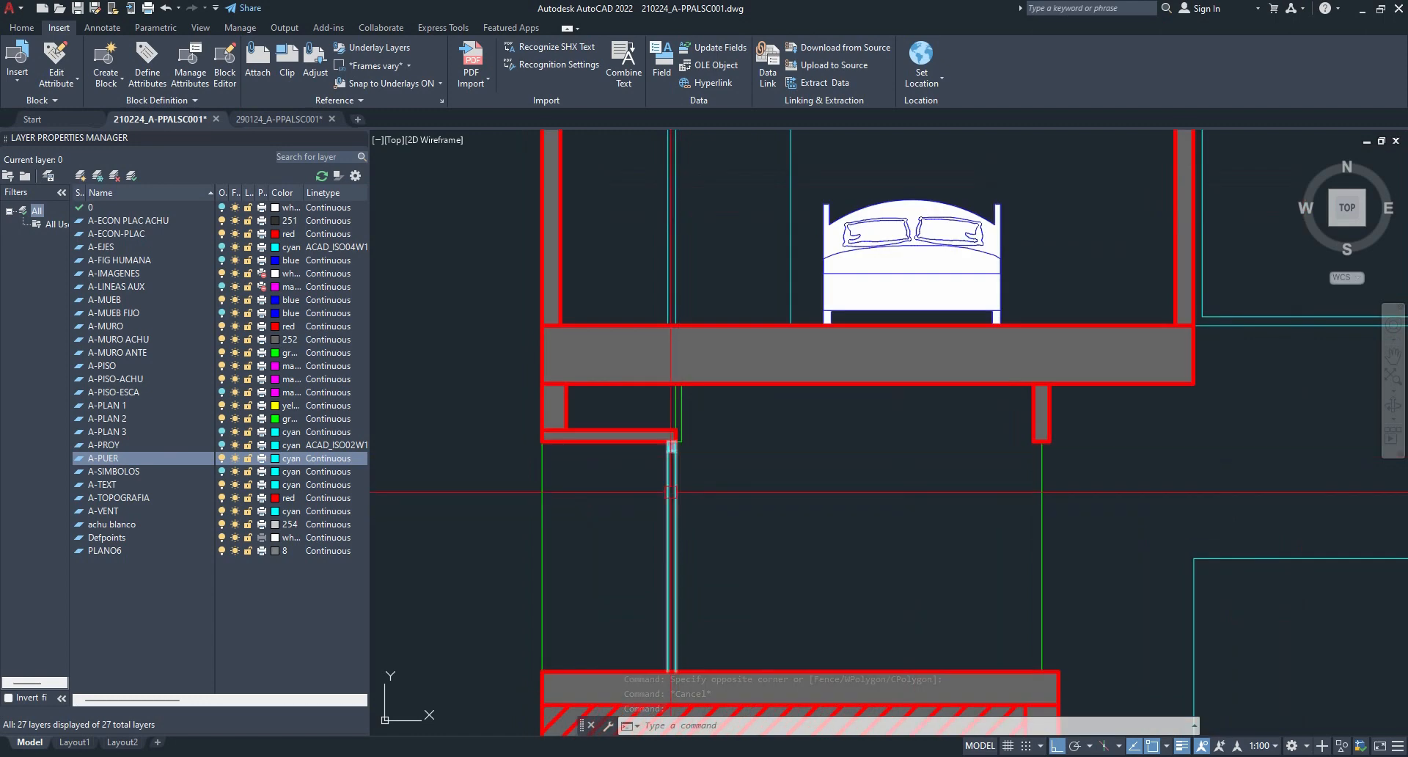
{"action": "scroll", "coordinate": [696, 529], "scroll_direction": "down", "scroll_amount": 2}
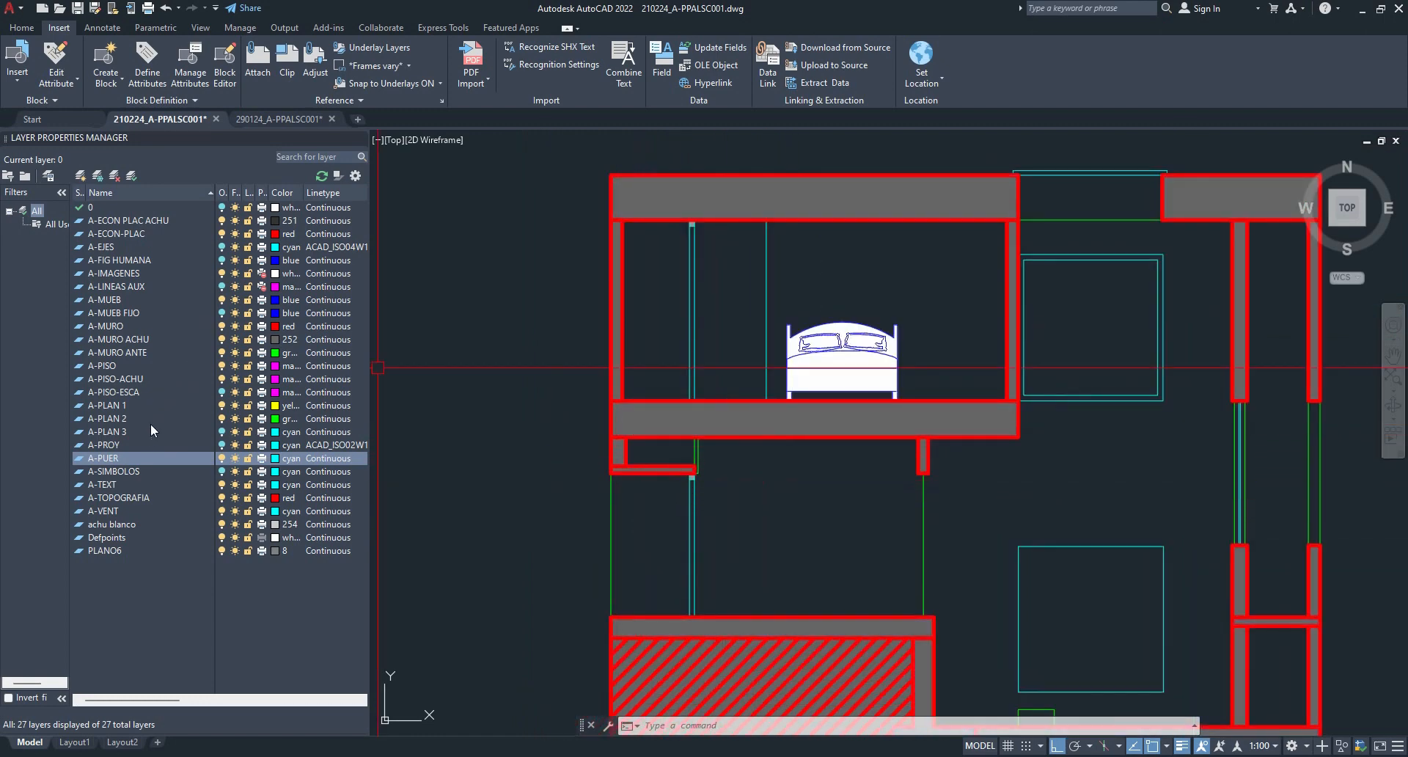
- Turn on layer A-PROY and examine the dashed opening symbol of the bedroom door
{"action": "left_click", "coordinate": [222, 444]}
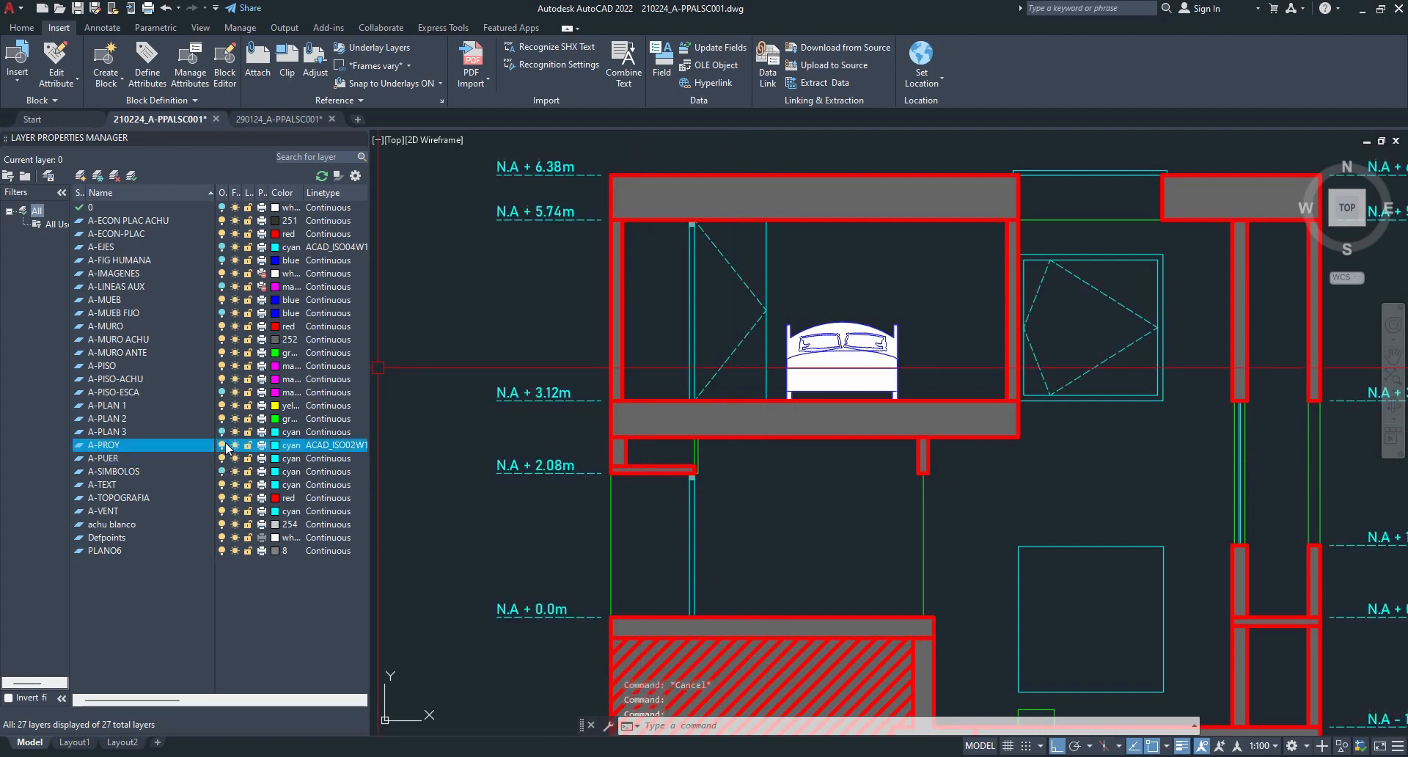
{"action": "left_click", "coordinate": [741, 270]}
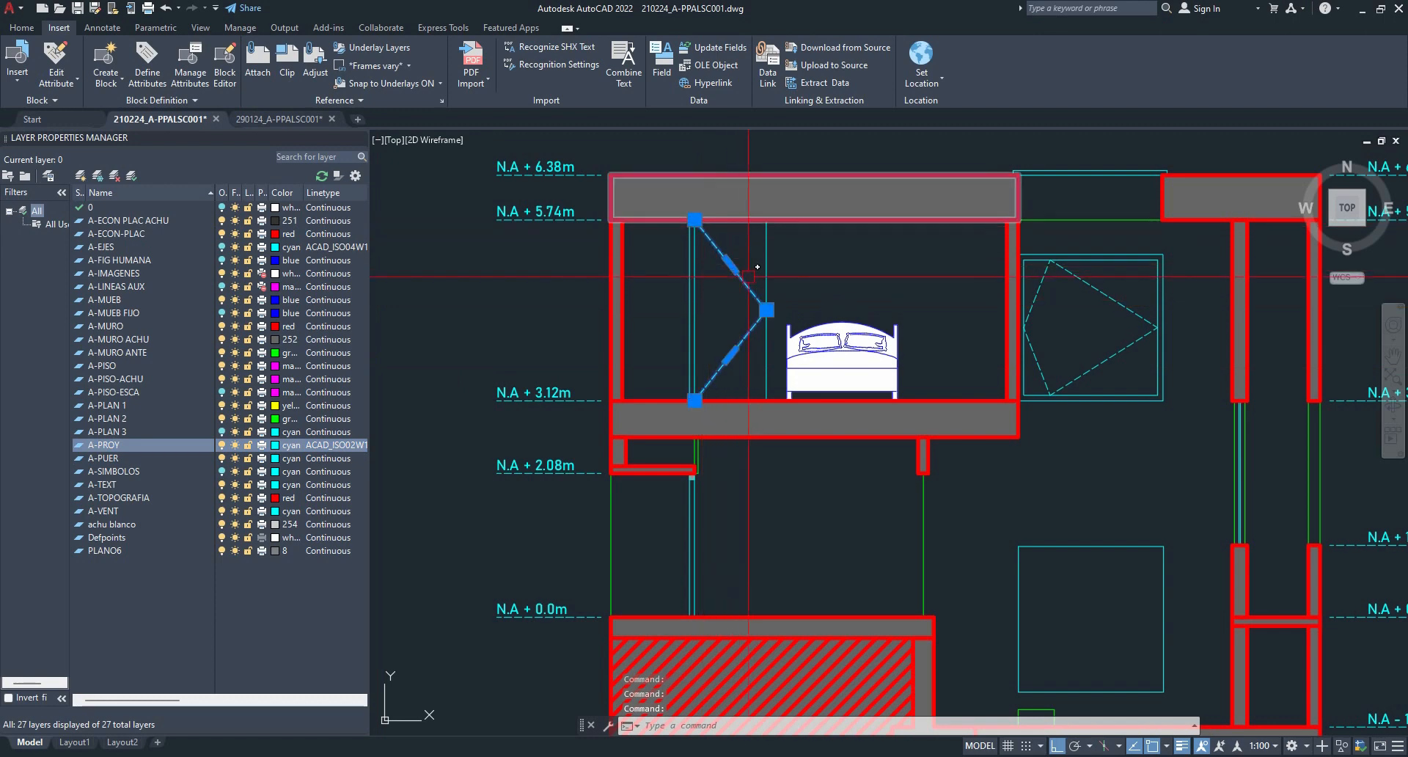
{"action": "key", "text": "Escape"}
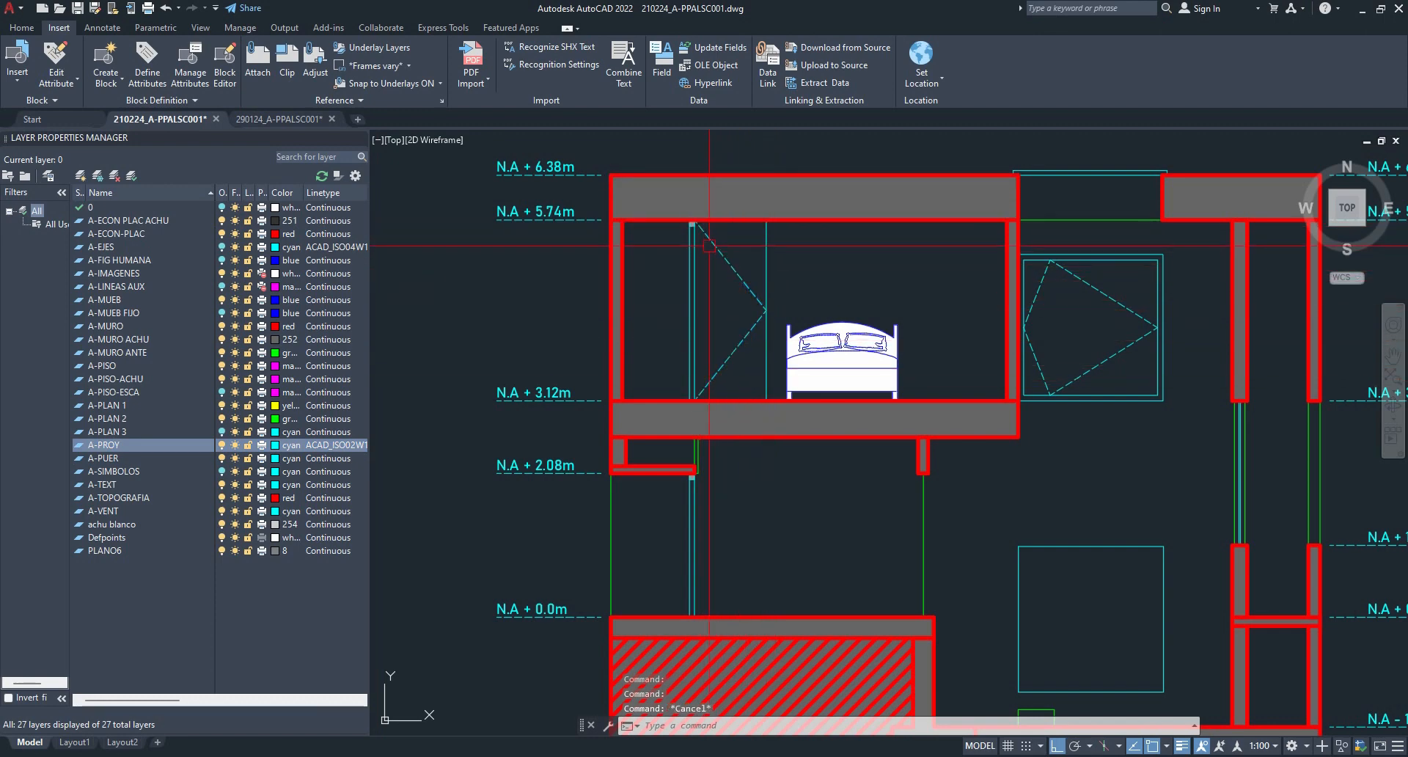
{"action": "scroll", "coordinate": [711, 240], "scroll_direction": "up", "scroll_amount": 2}
{"action": "scroll", "coordinate": [733, 264], "scroll_direction": "down", "scroll_amount": 3}
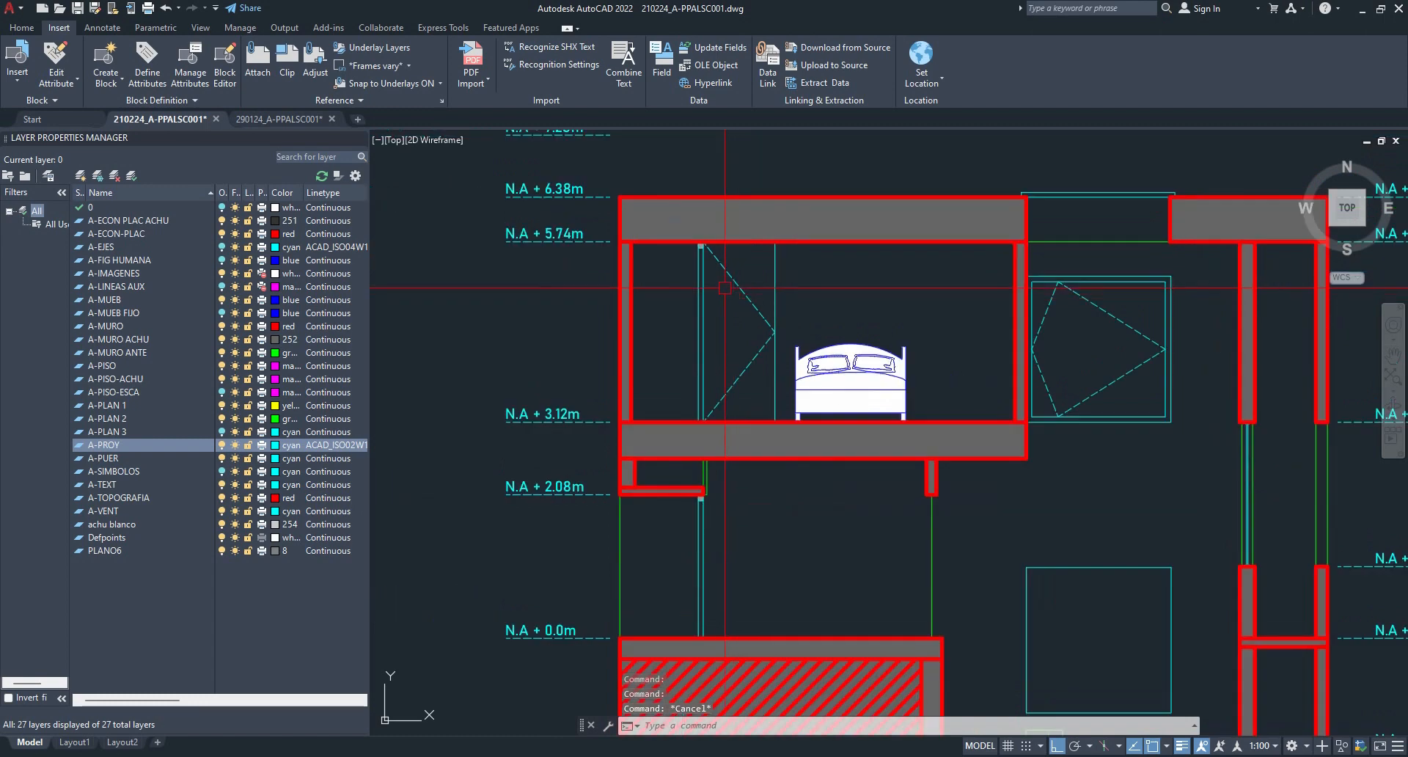
{"action": "scroll", "coordinate": [767, 323], "scroll_direction": "up", "scroll_amount": 3}
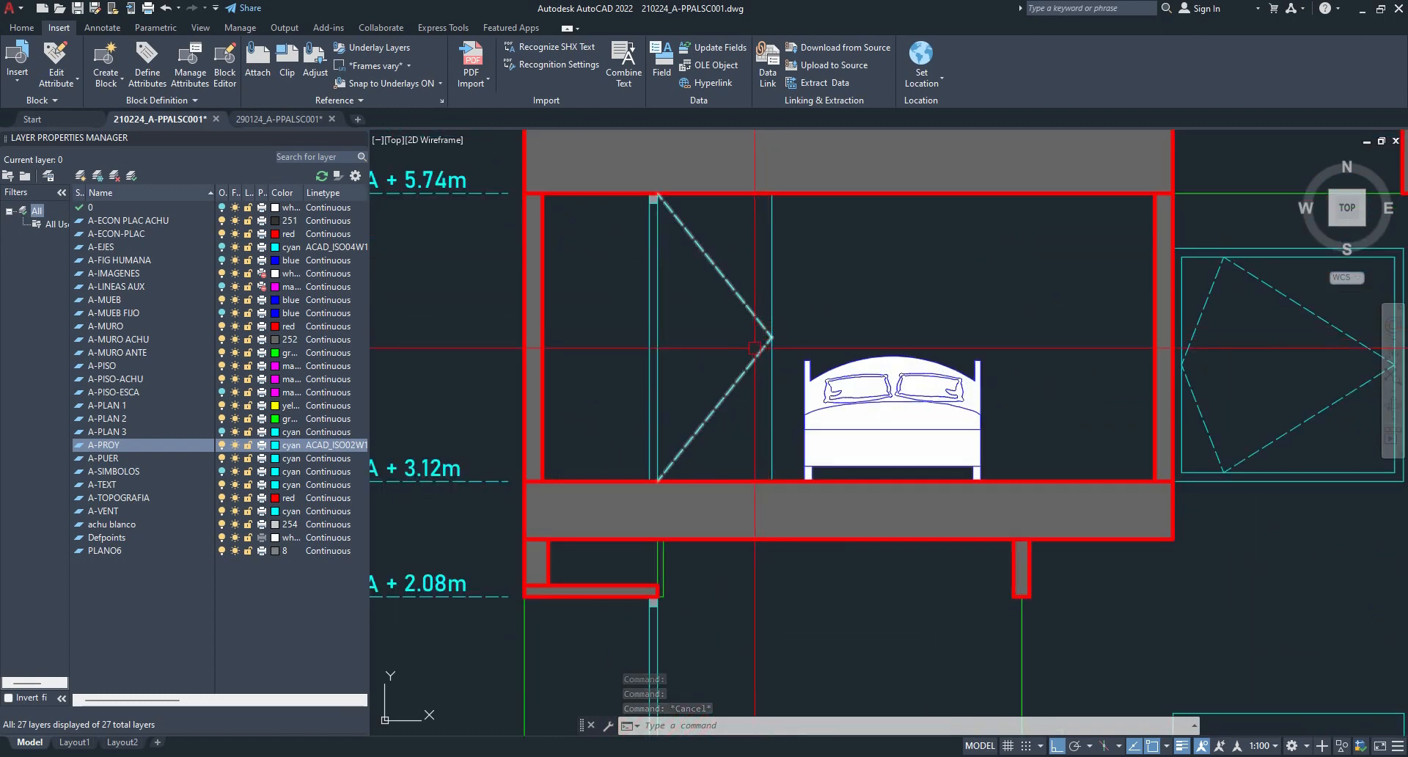
- Highlight the dashed opening symbol of the upper-floor window seen beyond the cut, and clear the selection
{"action": "scroll", "coordinate": [820, 335], "scroll_direction": "down", "scroll_amount": 3}
{"action": "scroll", "coordinate": [1144, 380], "scroll_direction": "up", "scroll_amount": 4}
{"action": "left_click", "coordinate": [825, 316]}
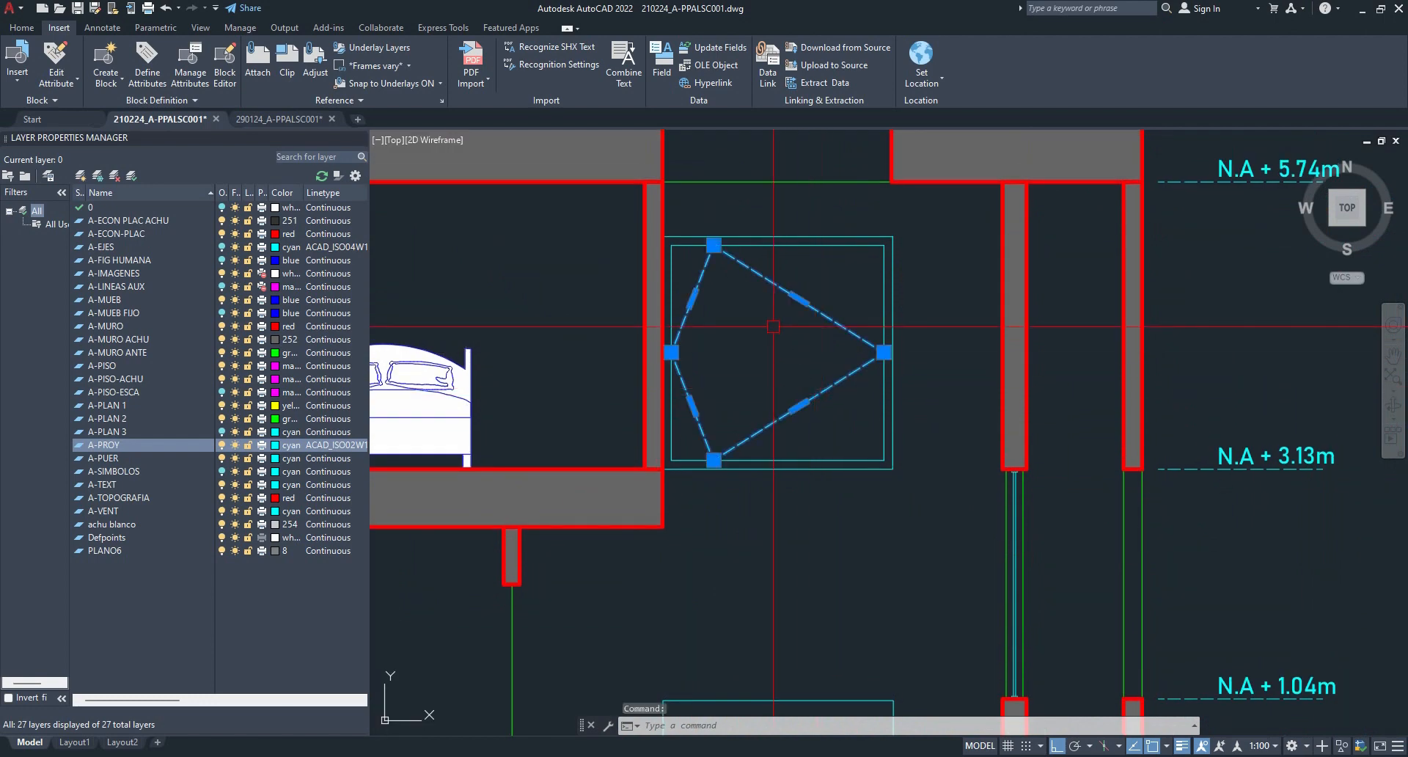
{"action": "key", "text": "Escape"}
- Draw a vertical line through the upper and lower vertices of the window's opening symbol, and turn on layer 0 to display it
{"action": "key", "text": "Return"}
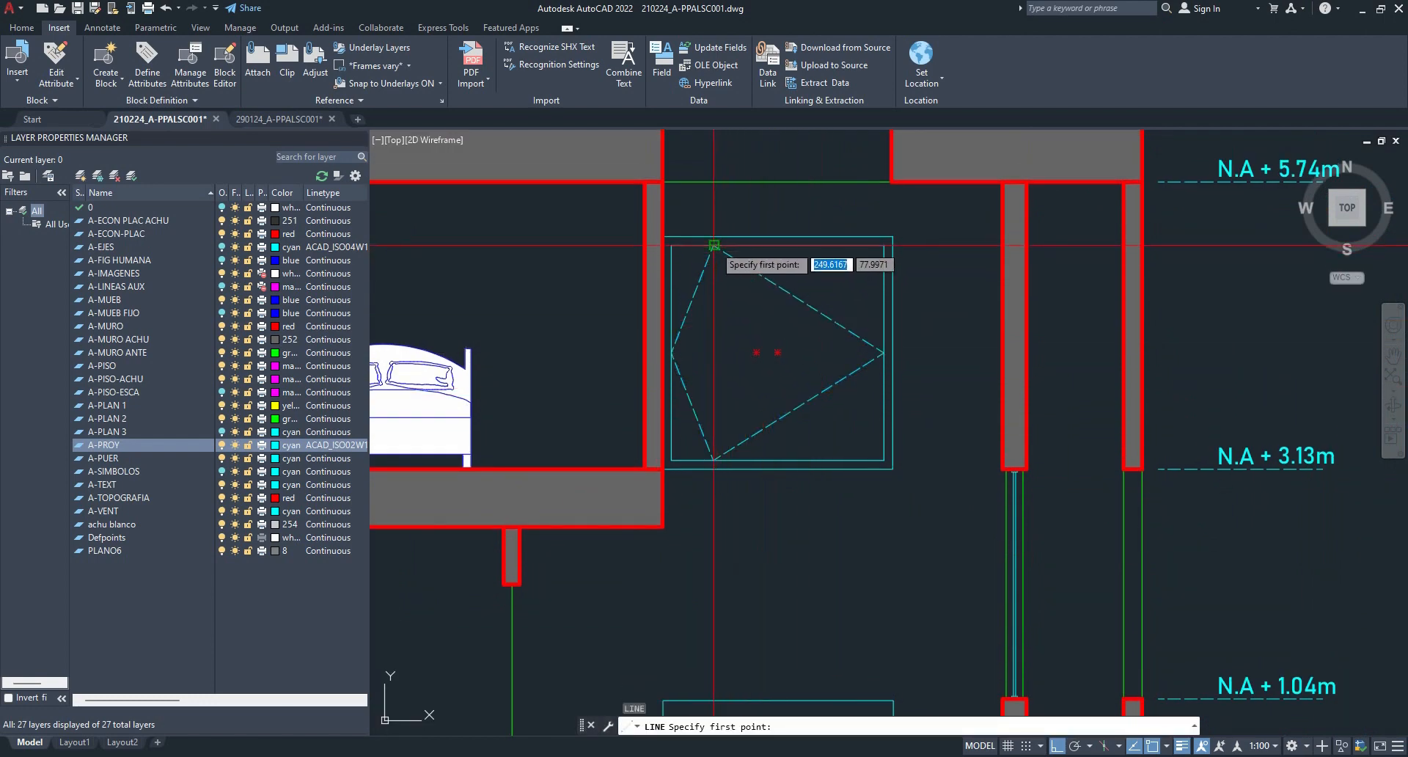
{"action": "left_click", "coordinate": [713, 194]}
{"action": "key", "text": "Escape"}
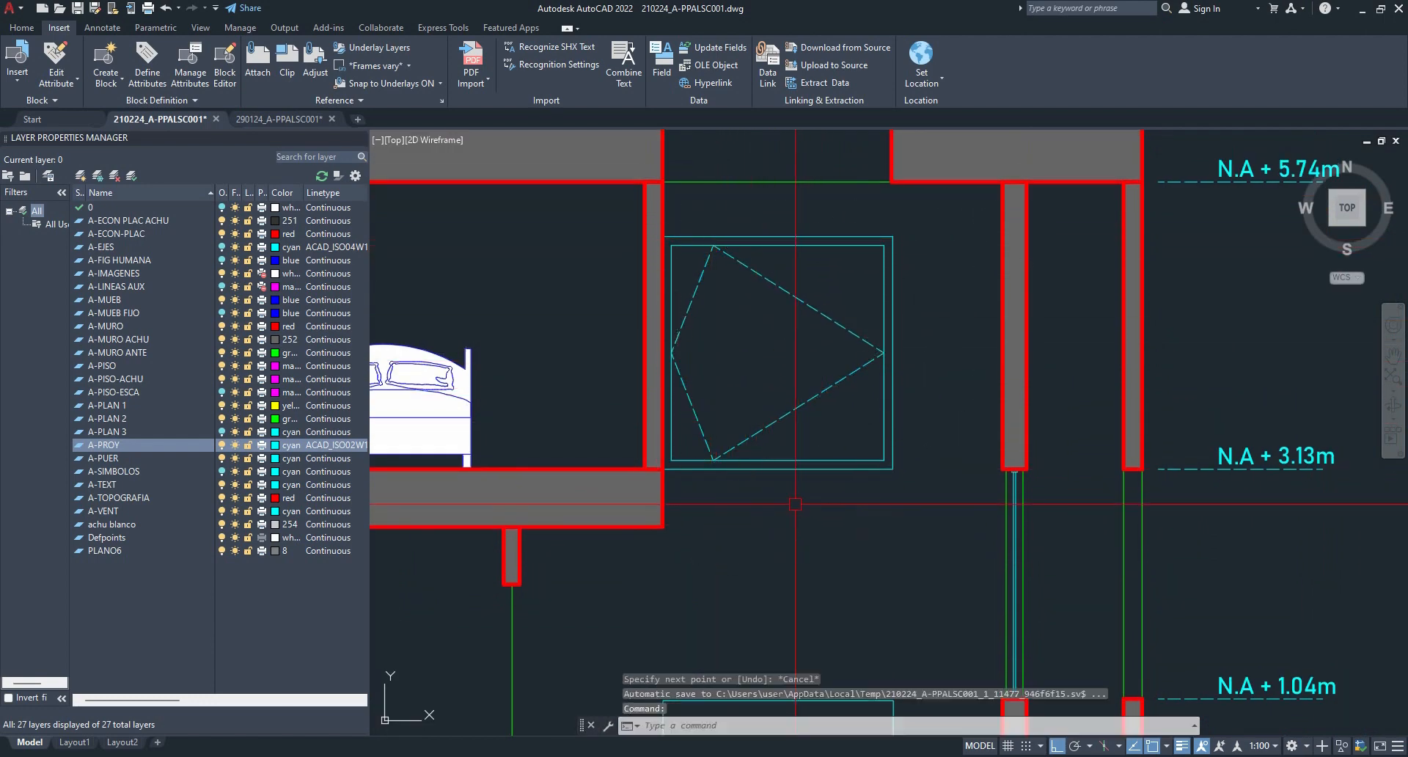
{"action": "left_click", "coordinate": [22, 28]}
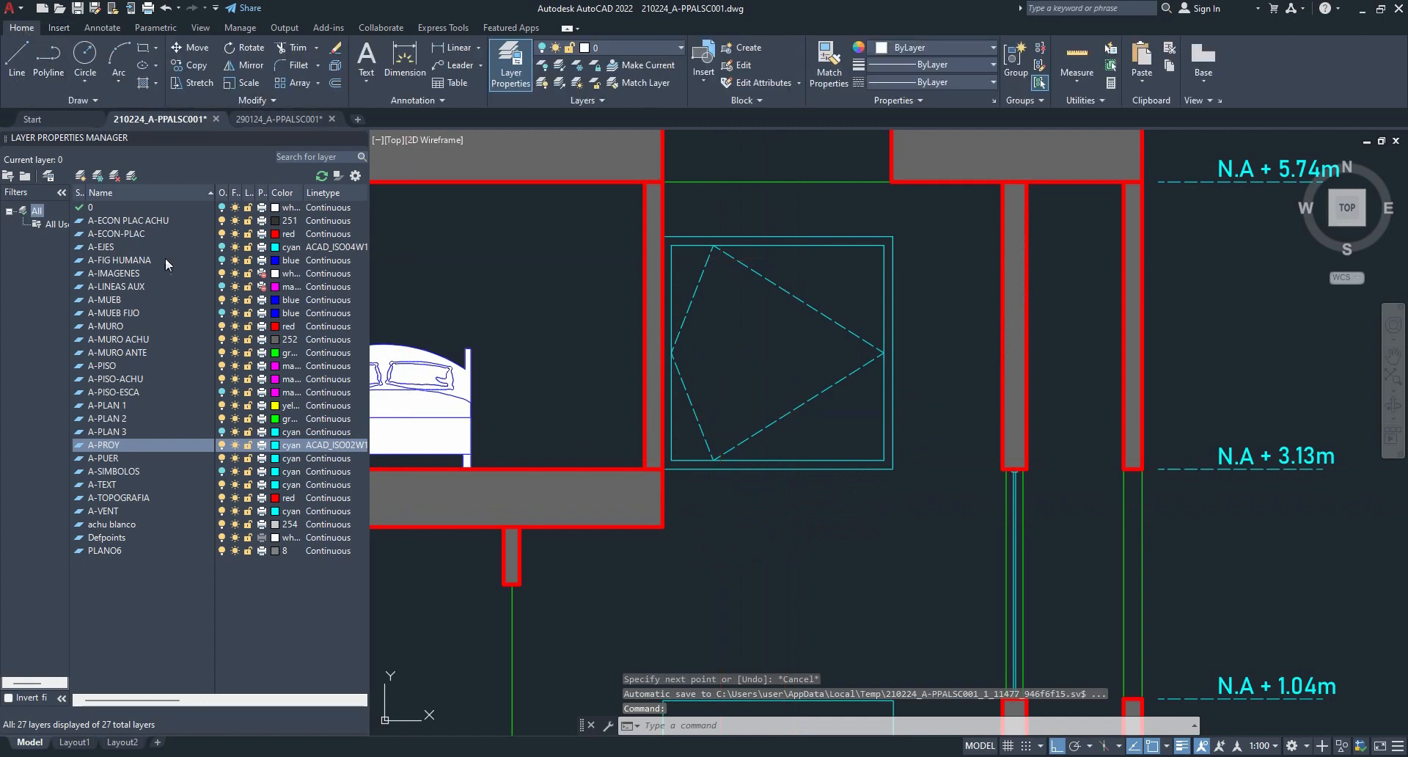
{"action": "left_click", "coordinate": [217, 209]}
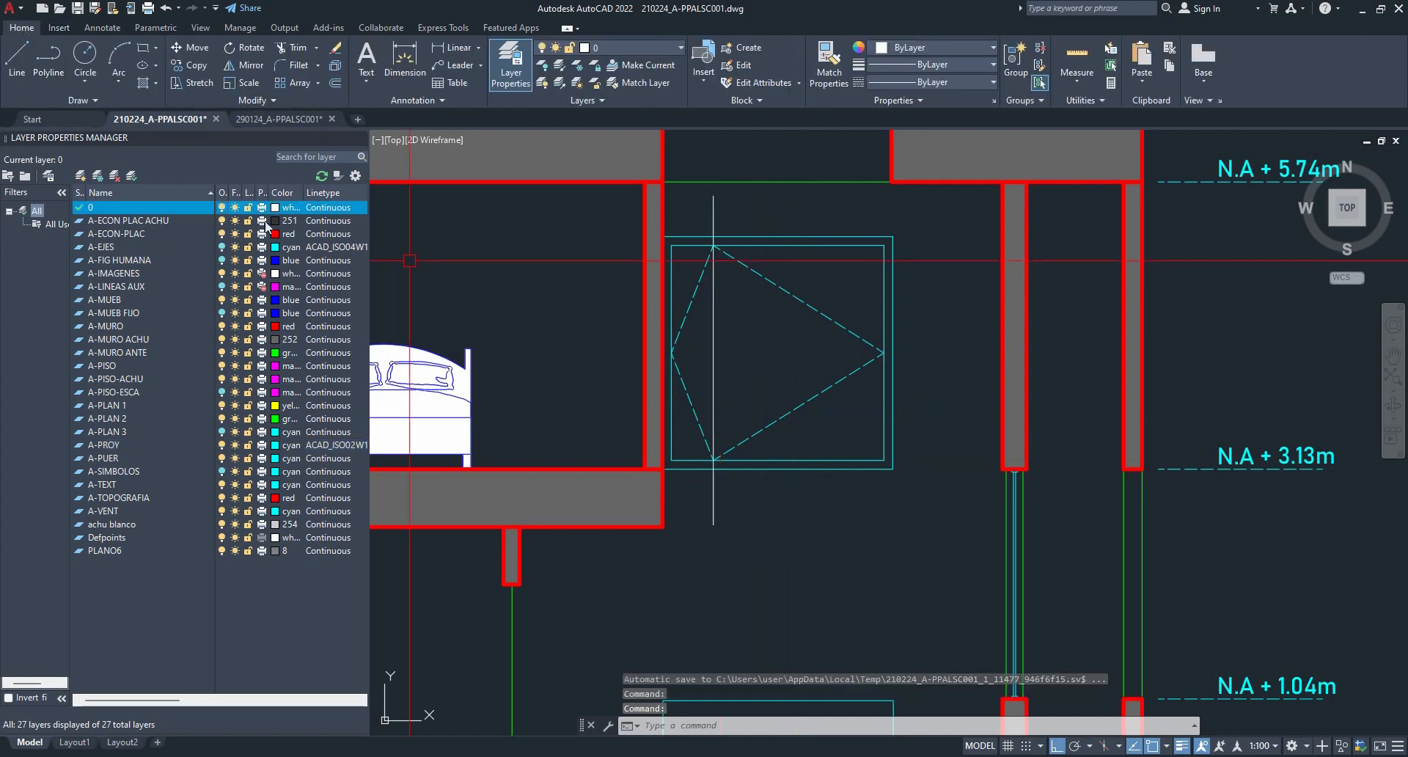
- Compare the vertical line with the window's dashed opening symbol and erase the line
{"action": "left_click", "coordinate": [717, 371]}
{"action": "key", "text": "Escape"}
{"action": "left_click", "coordinate": [770, 285]}
{"action": "key", "text": "Escape"}
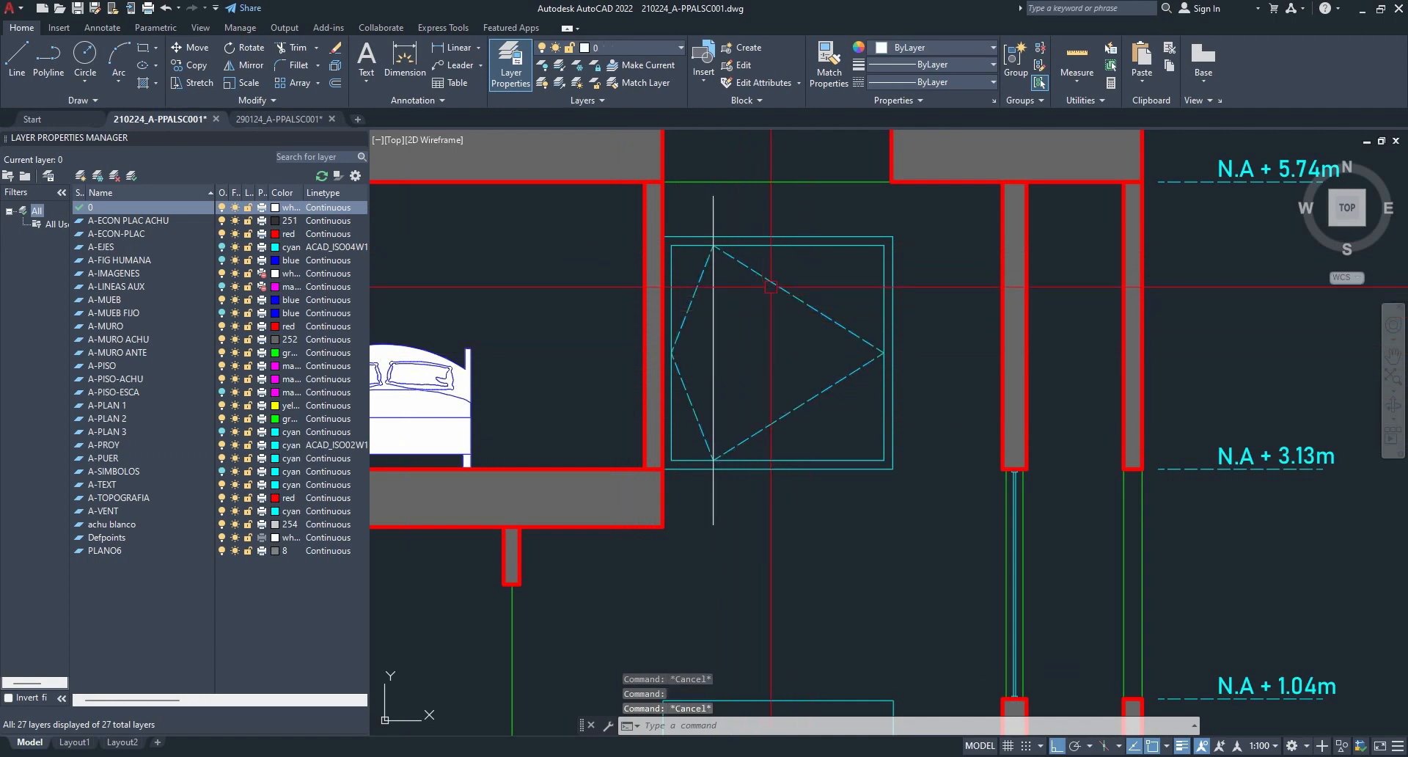
{"action": "left_click", "coordinate": [714, 335]}
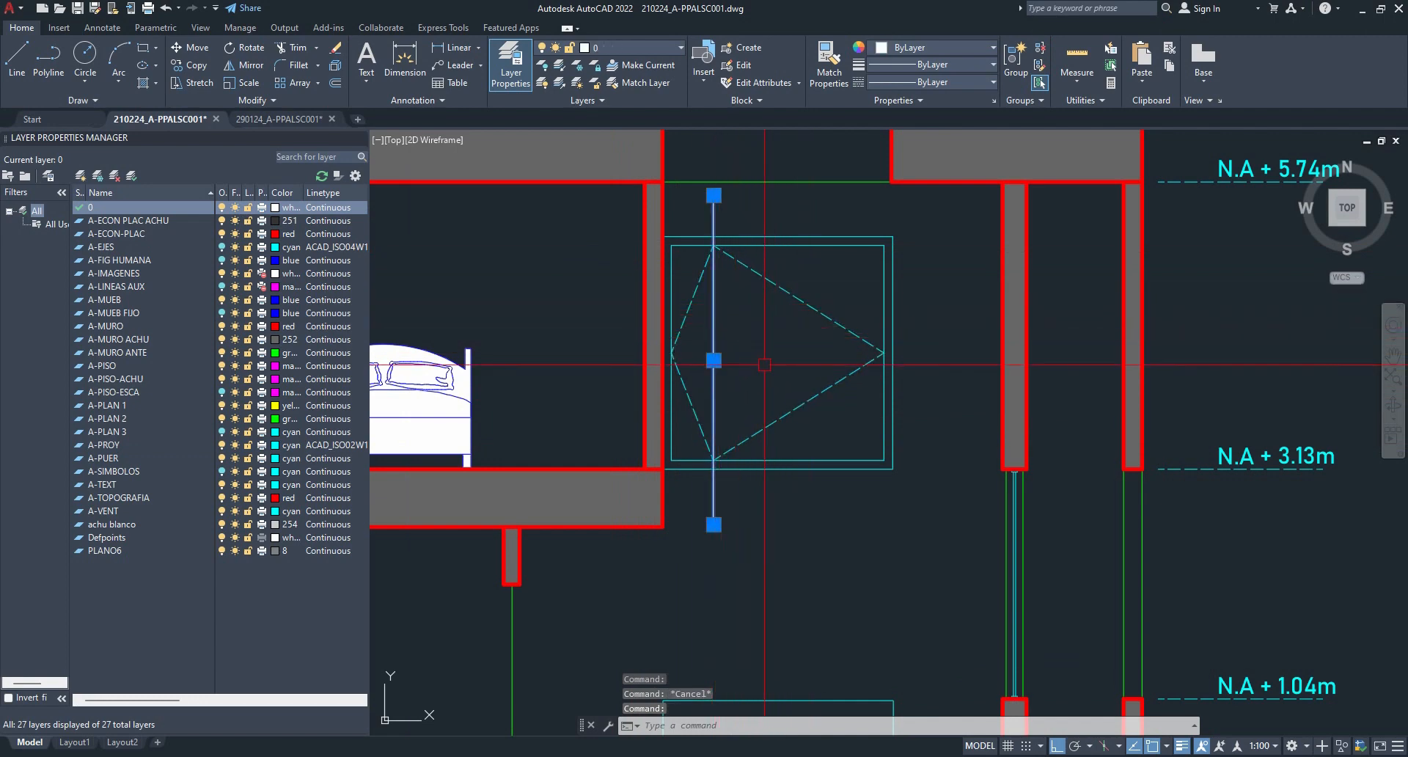
{"action": "key", "text": "Delete"}
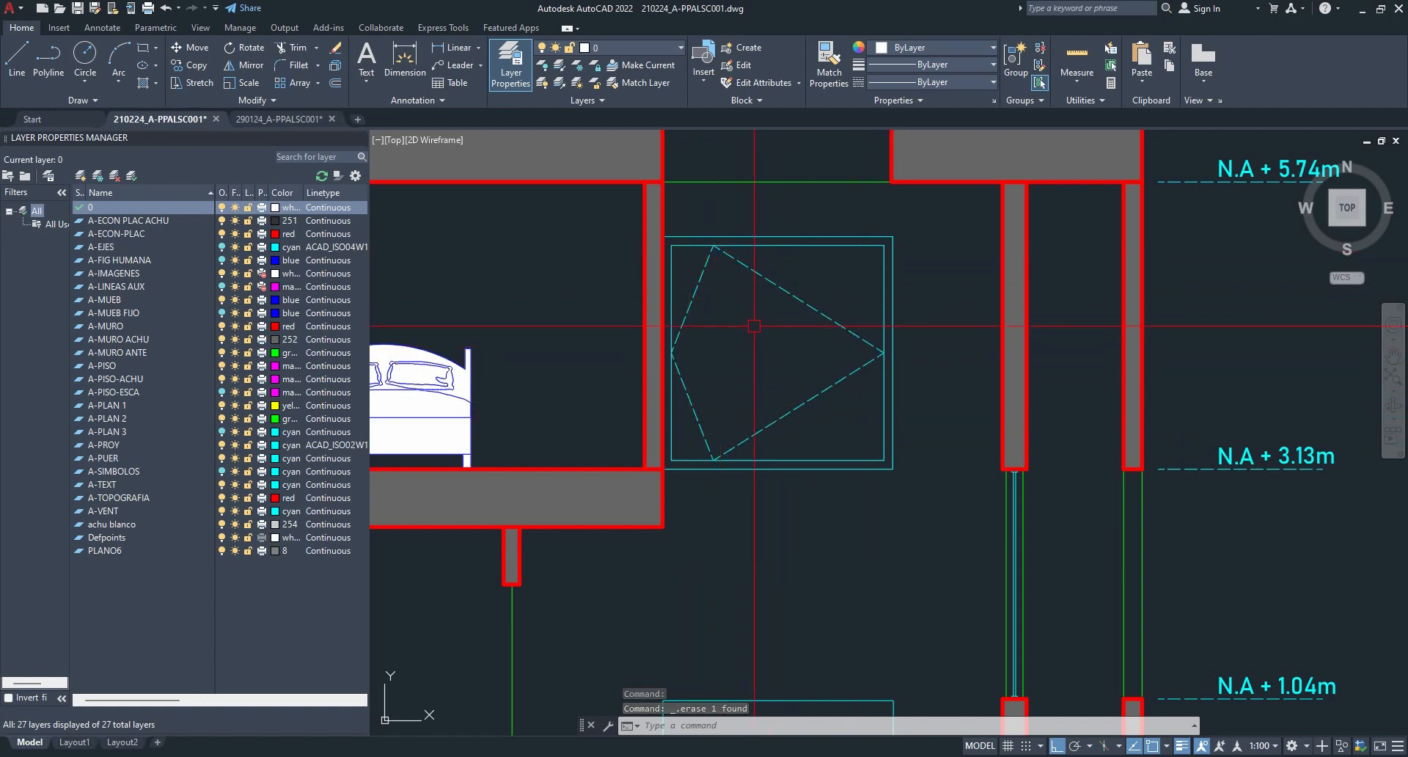
- Highlight the skylight frame over the roof opening to check its layer, and clear the selection
{"action": "scroll", "coordinate": [754, 326], "scroll_direction": "down", "scroll_amount": 2}
{"action": "middle_click_drag", "start_coordinate": [529, 341], "coordinate": [728, 352]}
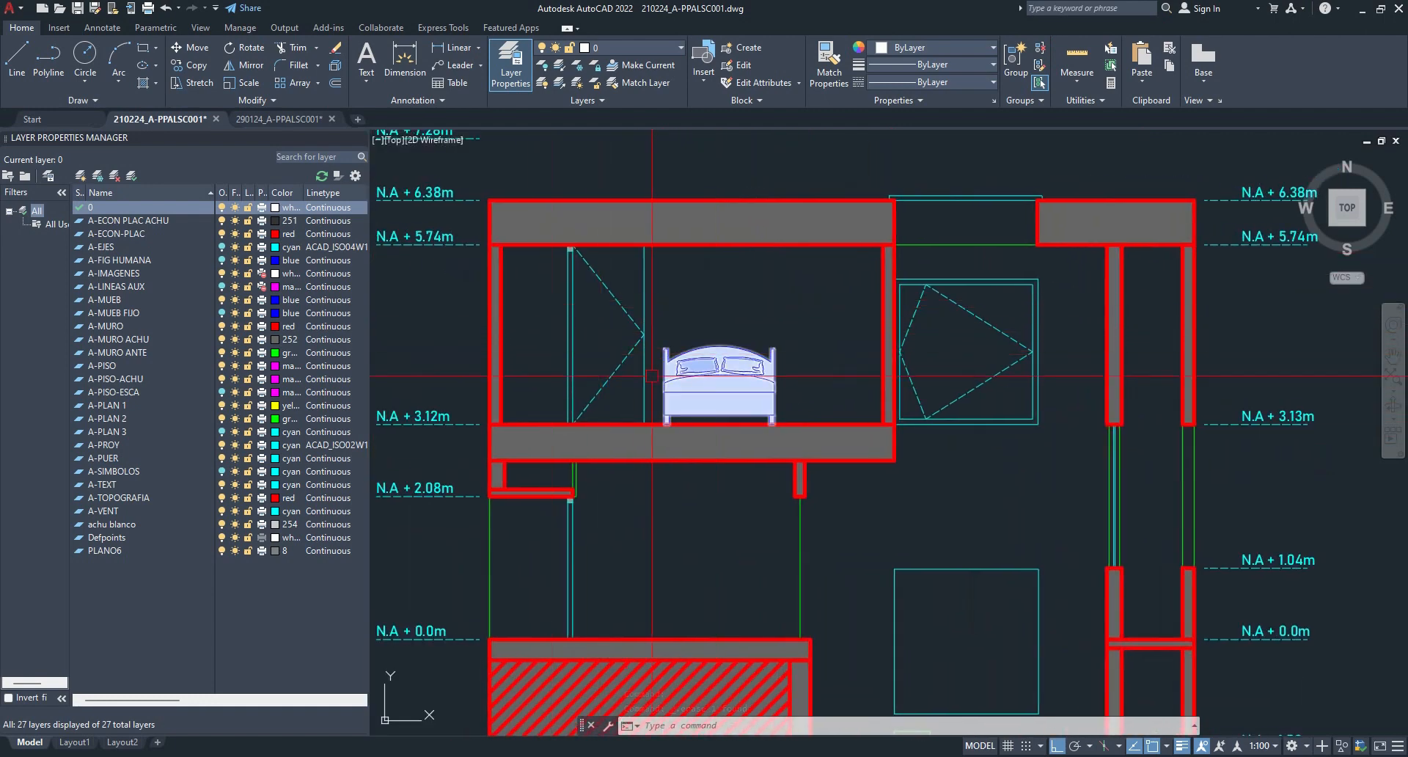
{"action": "scroll", "coordinate": [652, 375], "scroll_direction": "down", "scroll_amount": 4}
{"action": "scroll", "coordinate": [794, 234], "scroll_direction": "up", "scroll_amount": 2}
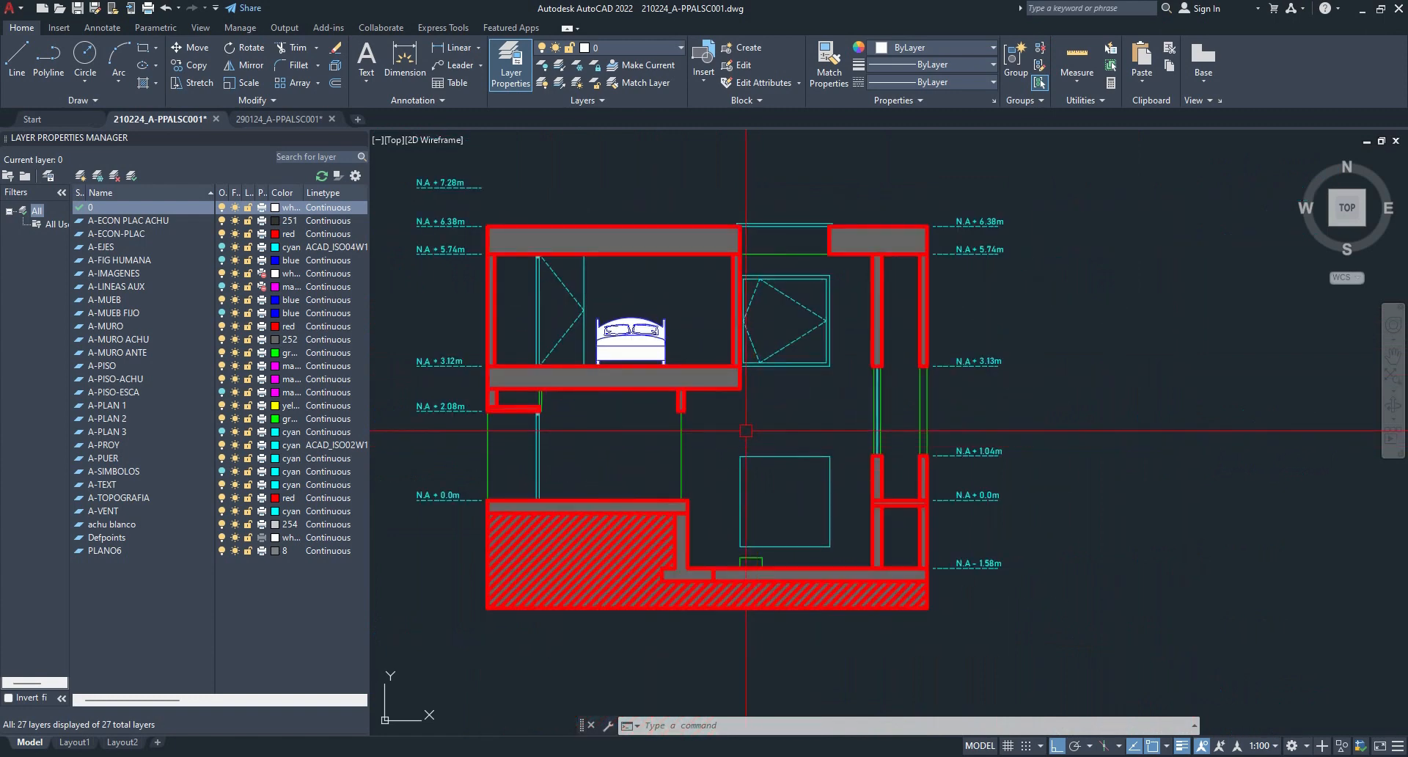
{"action": "left_click", "coordinate": [794, 234]}
{"action": "left_click", "coordinate": [783, 202]}
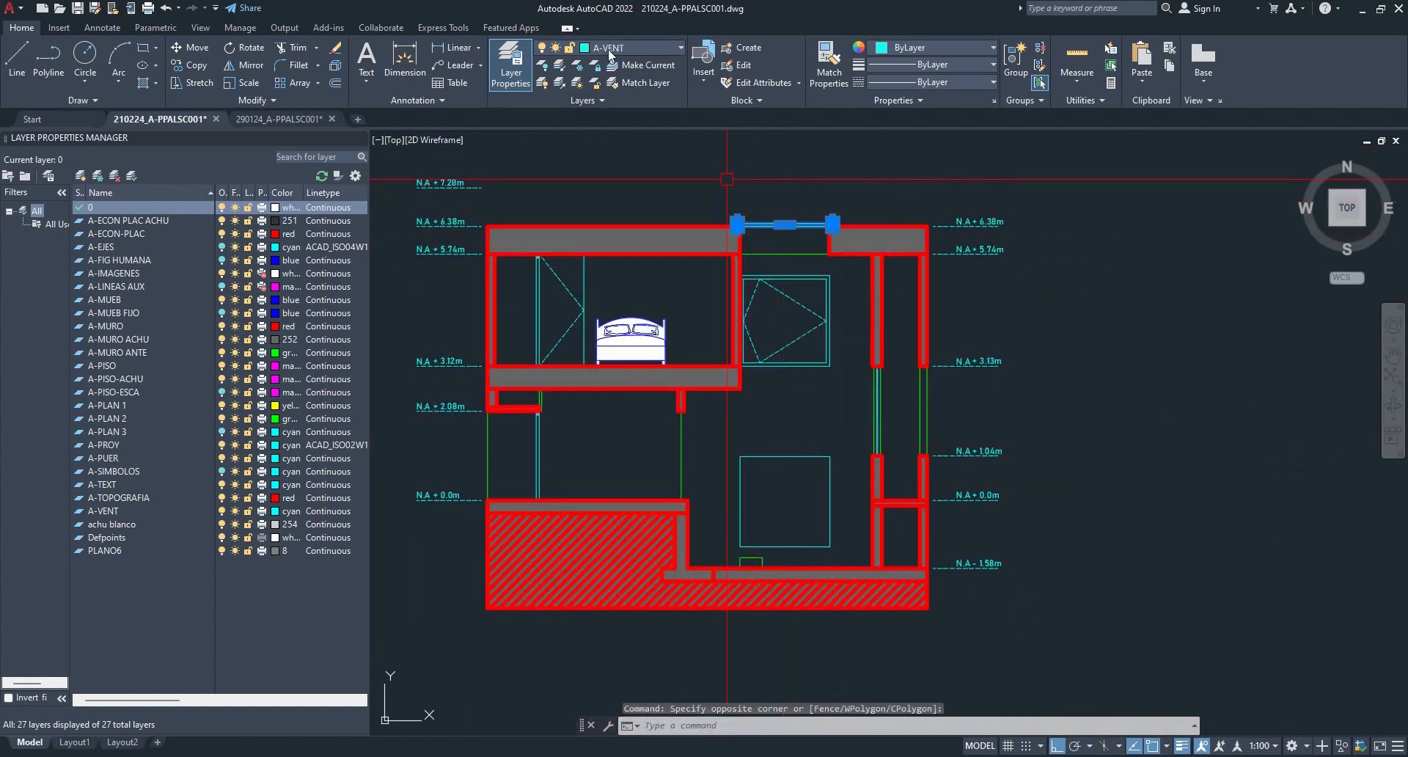
{"action": "key", "text": "Delete"}
- Turn on layer A-PLAN 3 and examine the structure above the section's roof against the other drawings
{"action": "middle_click_drag", "start_coordinate": [534, 150], "coordinate": [663, 182]}
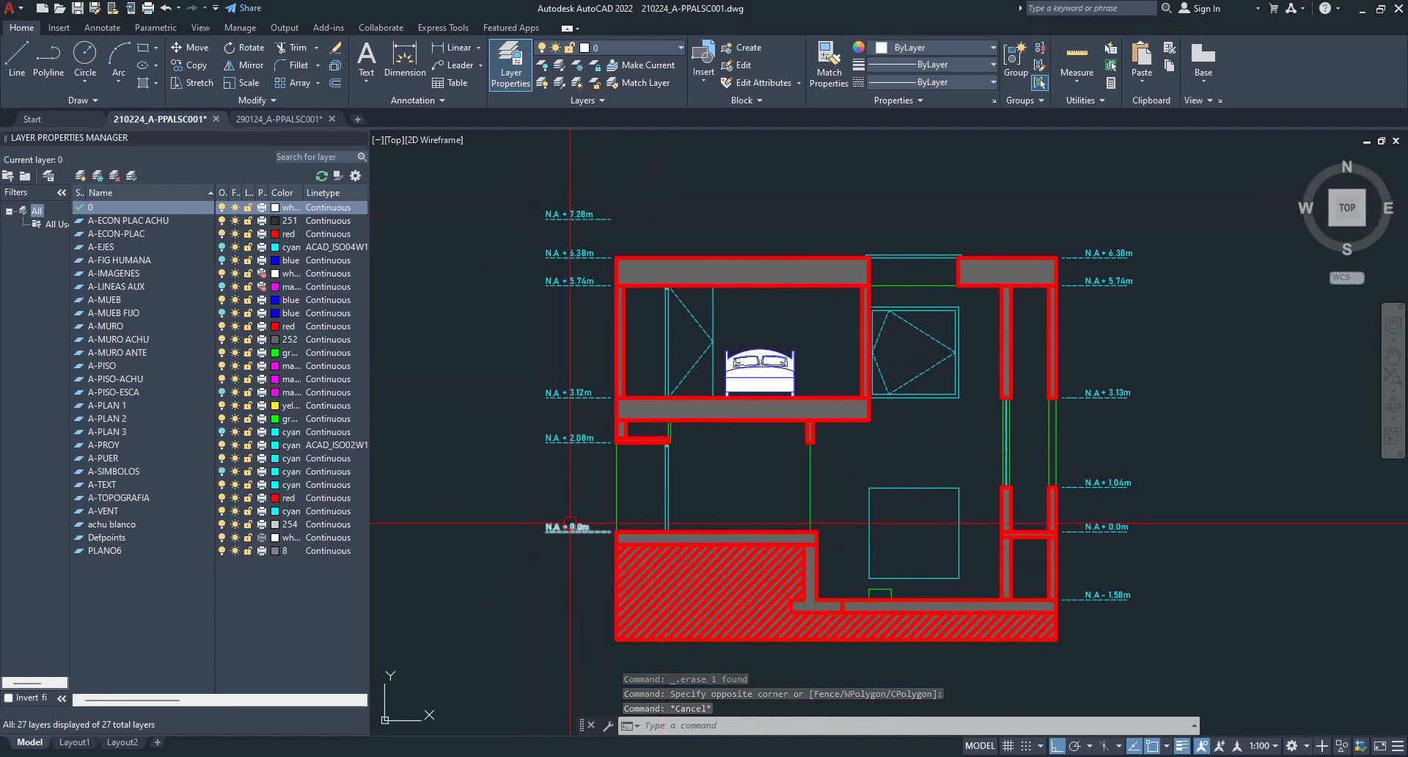
{"action": "scroll", "coordinate": [570, 523], "scroll_direction": "up", "scroll_amount": 2}
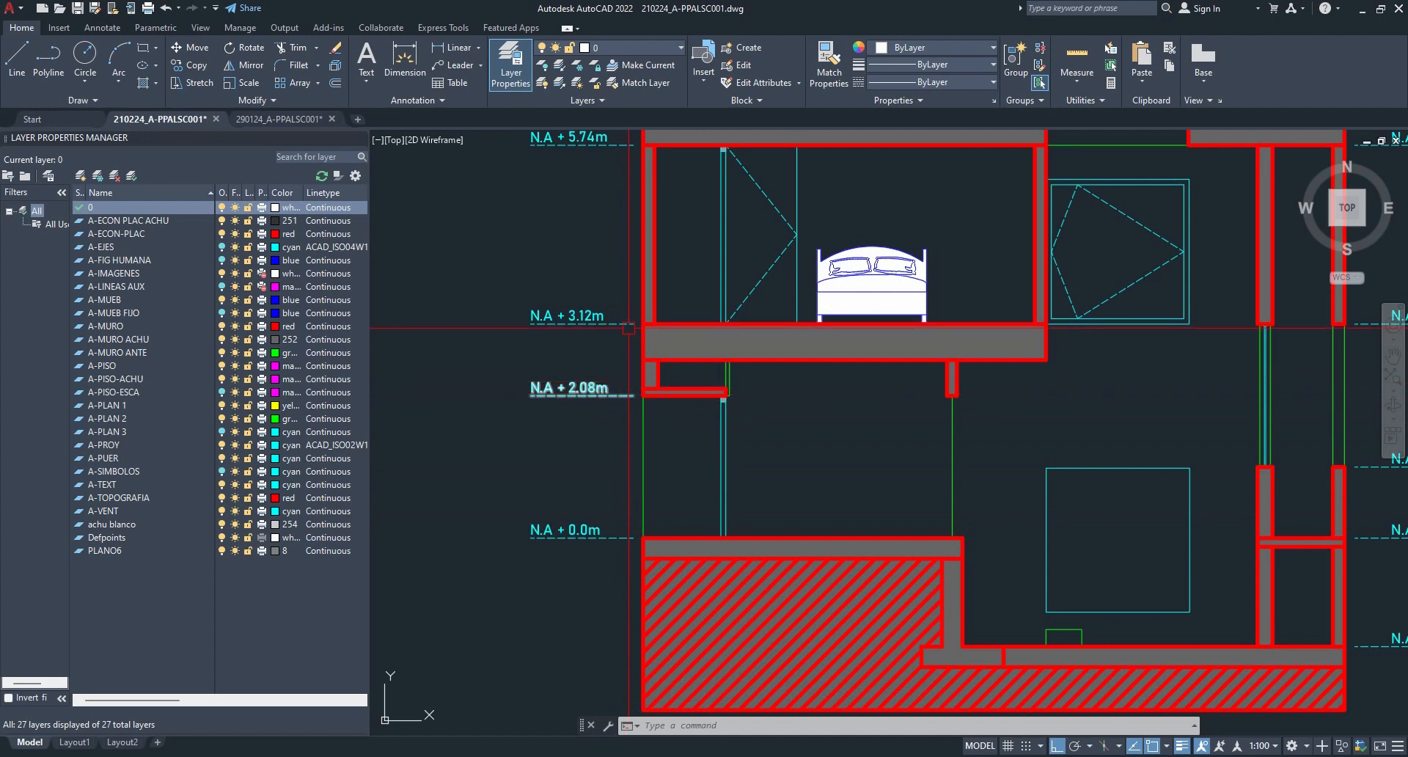
{"action": "scroll", "coordinate": [627, 323], "scroll_direction": "down", "scroll_amount": 2}
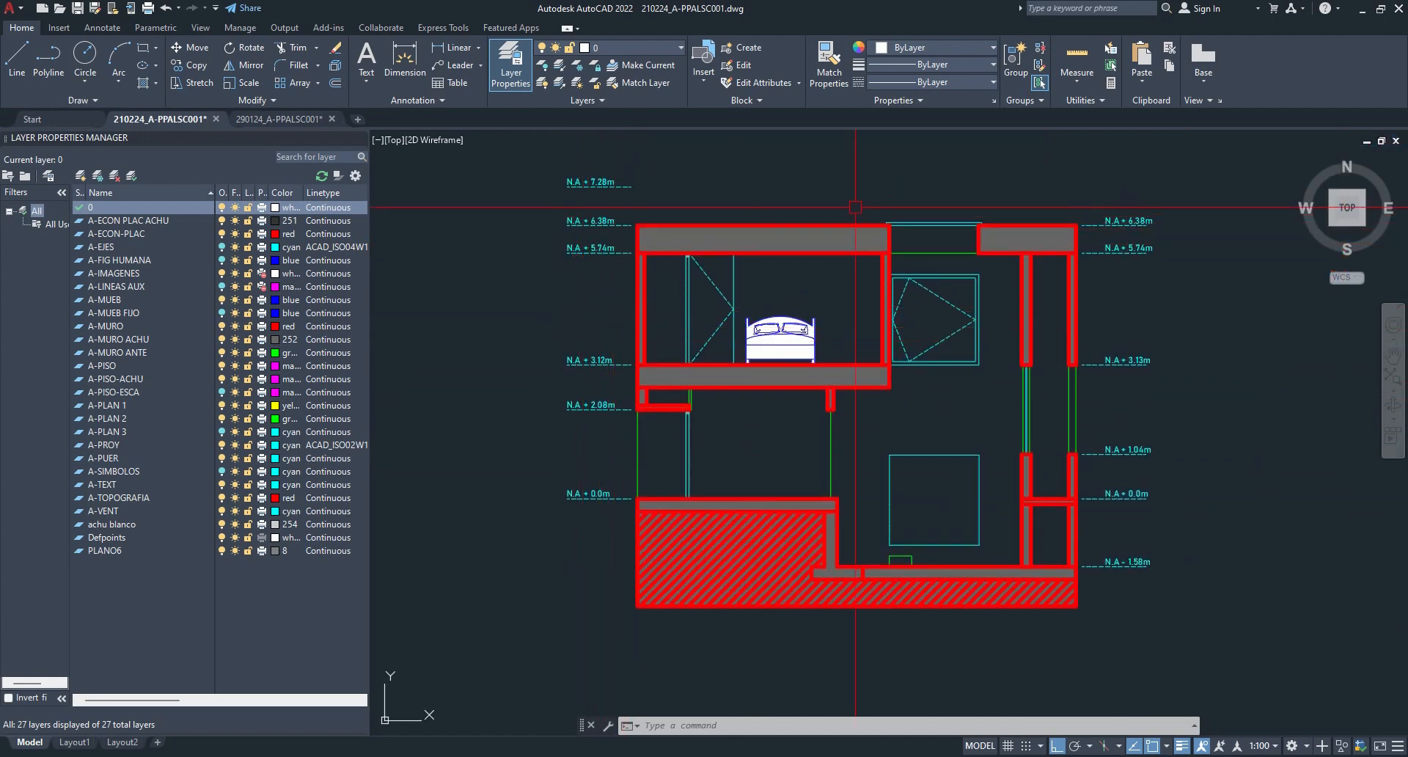
{"action": "left_click", "coordinate": [222, 432]}
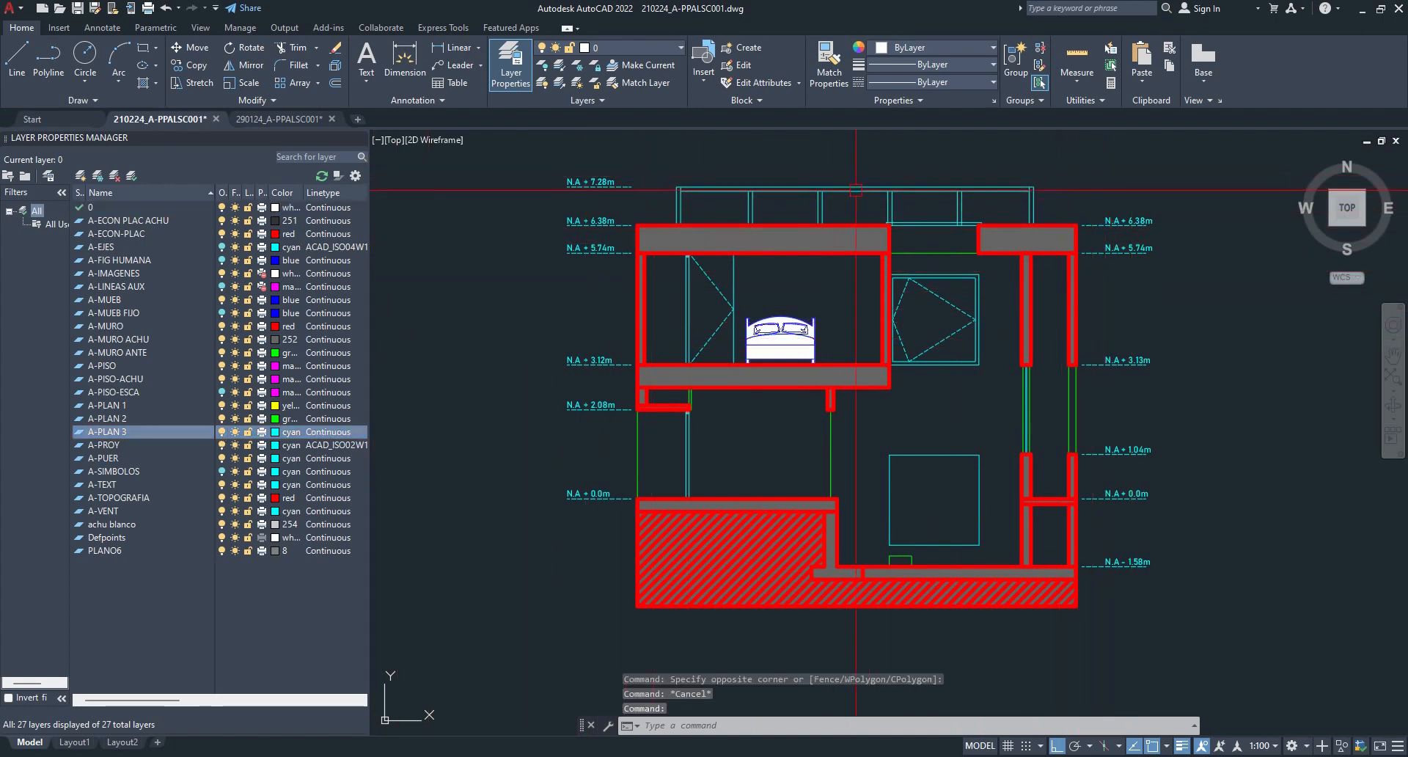
{"action": "scroll", "coordinate": [694, 352], "scroll_direction": "down", "scroll_amount": 4}
{"action": "middle_click_drag", "start_coordinate": [1060, 291], "coordinate": [917, 549]}
{"action": "middle_click_drag", "start_coordinate": [1093, 302], "coordinate": [697, 323]}
{"action": "scroll", "coordinate": [725, 240], "scroll_direction": "up", "scroll_amount": 4}
{"action": "scroll", "coordinate": [762, 190], "scroll_direction": "down", "scroll_amount": 6}
{"action": "middle_click_drag", "start_coordinate": [691, 375], "coordinate": [965, 320]}
{"action": "scroll", "coordinate": [413, 542], "scroll_direction": "up", "scroll_amount": 2}
{"action": "middle_click_drag", "start_coordinate": [413, 542], "coordinate": [626, 465]}
{"action": "scroll", "coordinate": [626, 468], "scroll_direction": "up", "scroll_amount": 4}
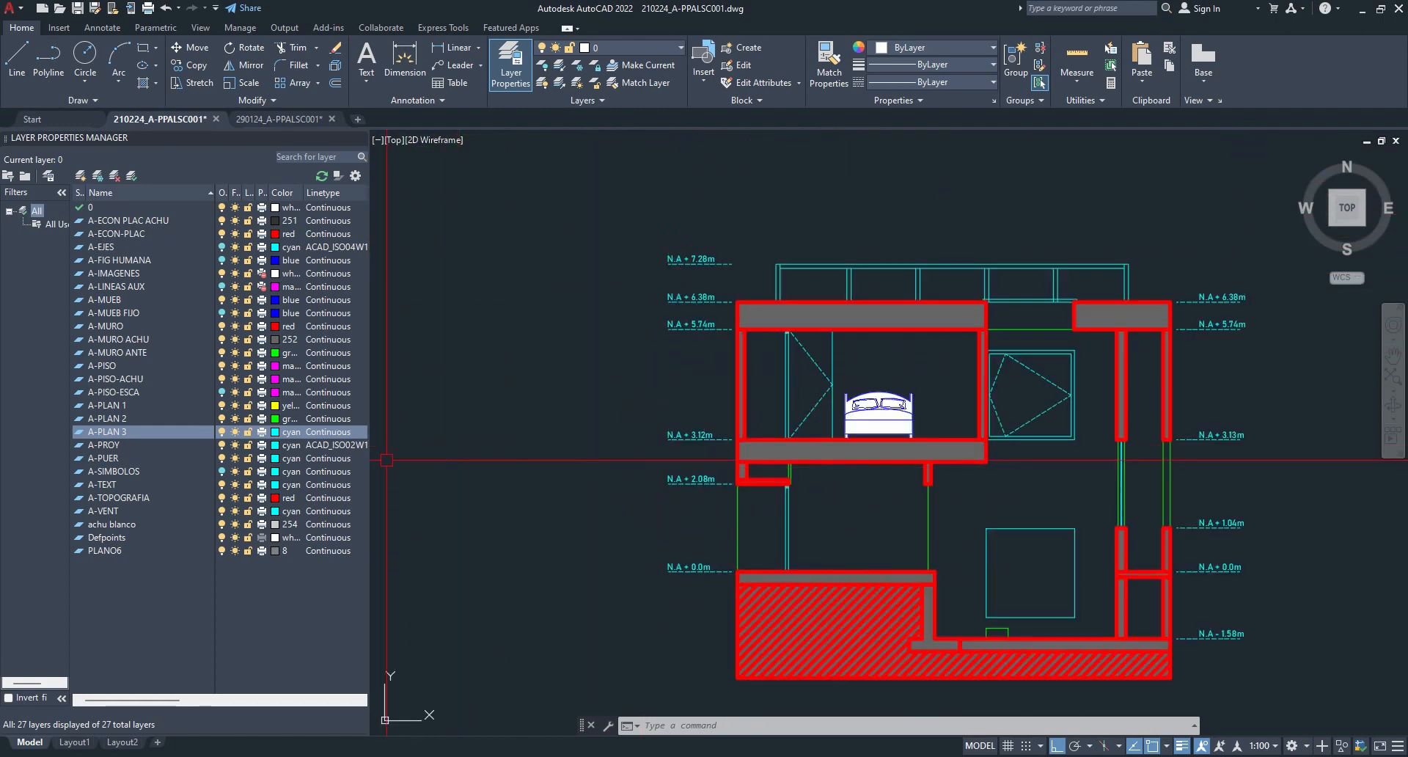
- Turn on layers A-SIMBOLOS and A-EJES to display the section's title, scale bar and axes
{"action": "left_click", "coordinate": [221, 474]}
{"action": "middle_click_drag", "start_coordinate": [651, 500], "coordinate": [592, 429]}
{"action": "left_click", "coordinate": [223, 249]}
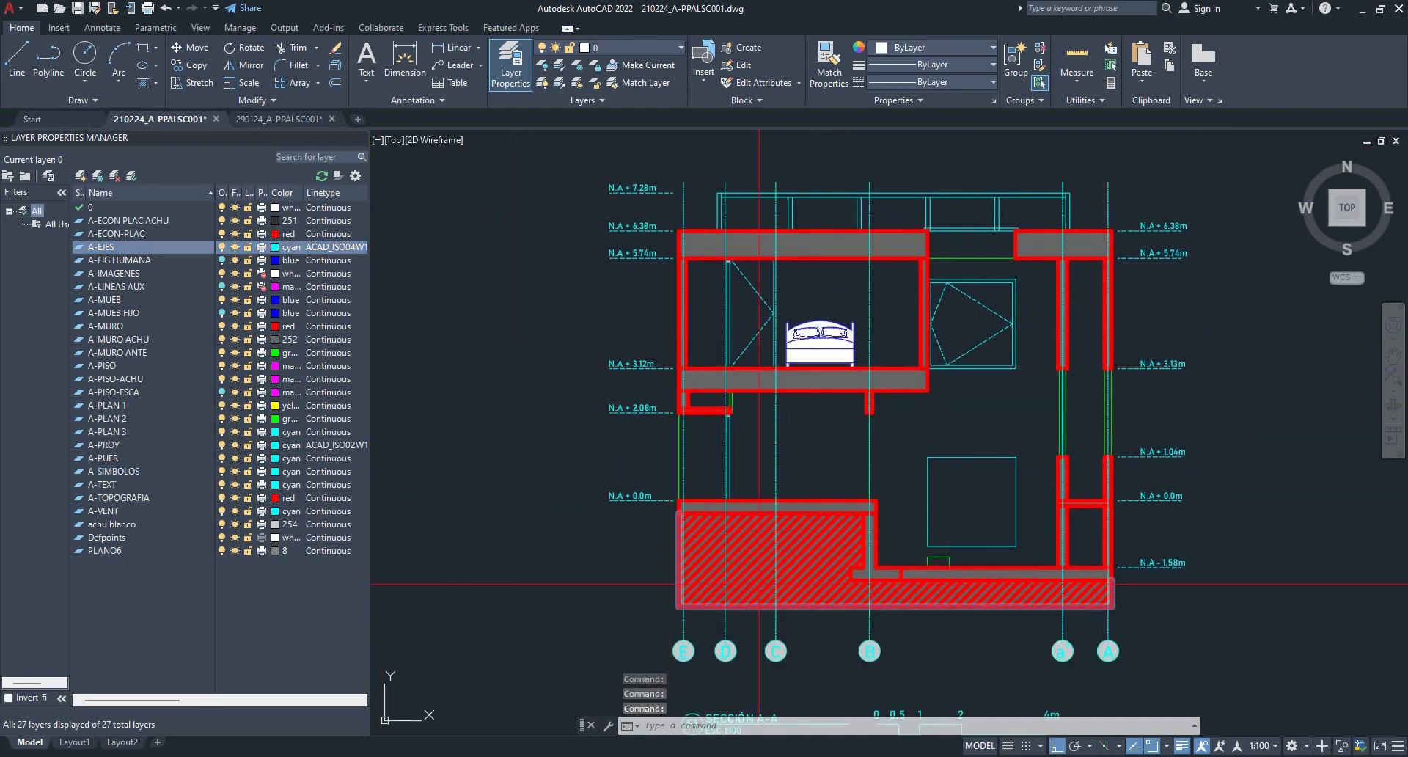
- Compare the axes of section A-A with the axes and section marks in the floor plans
{"action": "scroll", "coordinate": [553, 503], "scroll_direction": "down", "scroll_amount": 4}
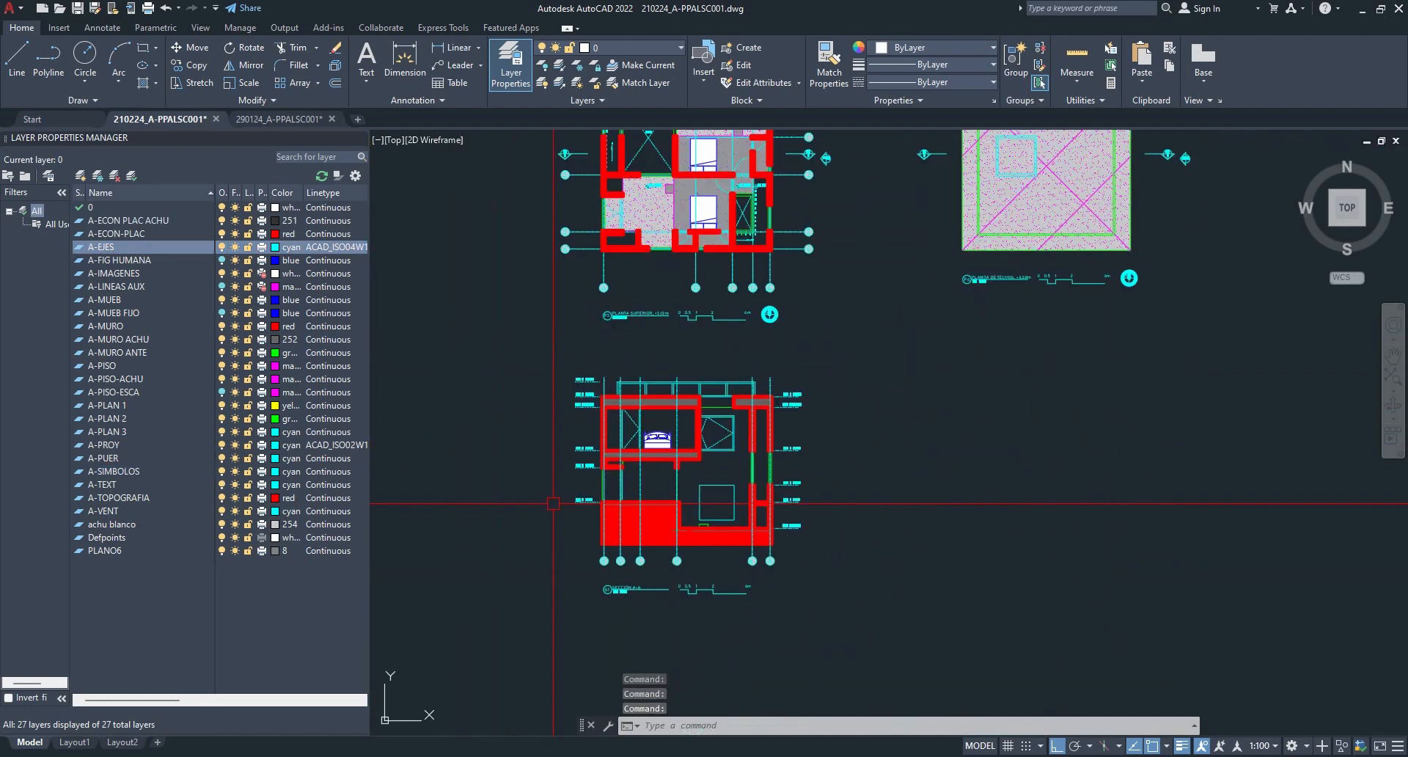
{"action": "middle_click_drag", "start_coordinate": [591, 381], "coordinate": [601, 437]}
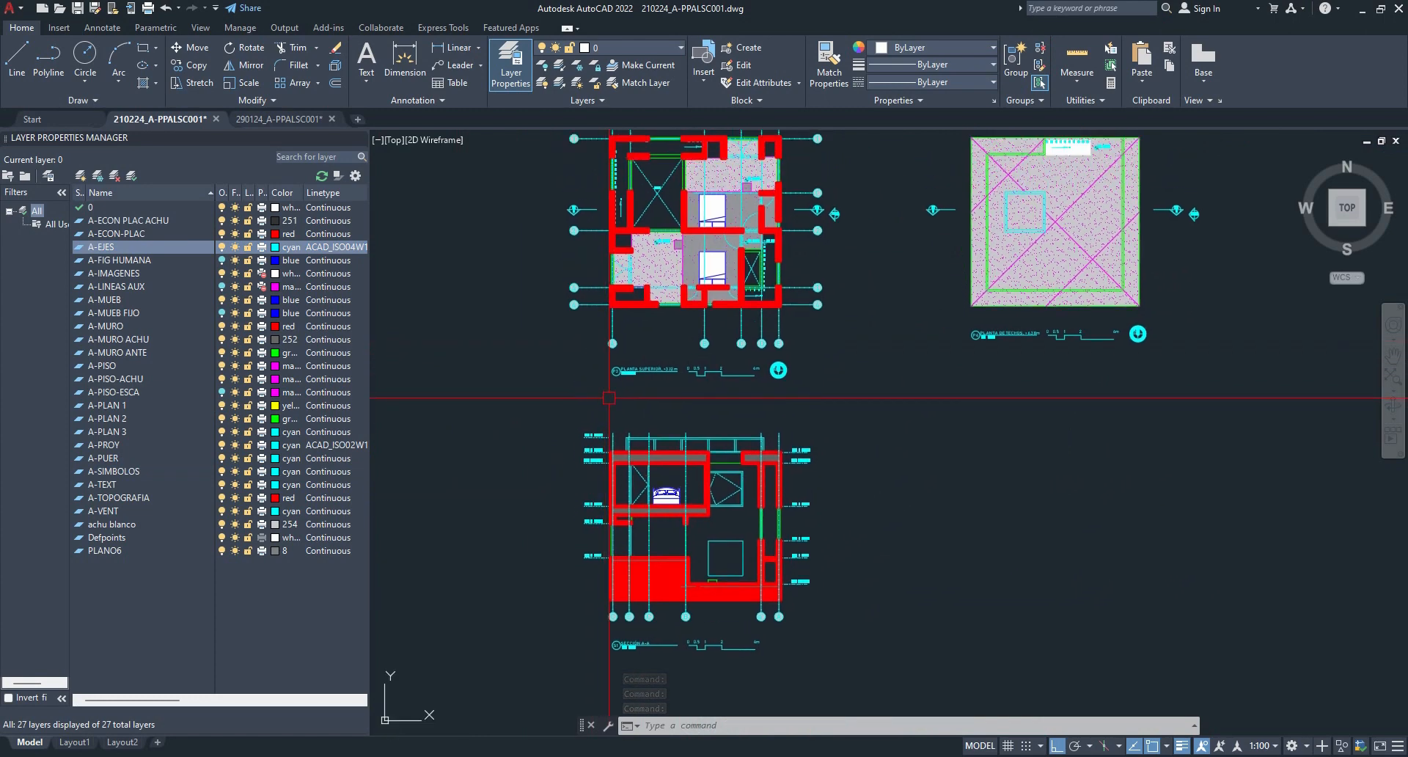
{"action": "scroll", "coordinate": [819, 608], "scroll_direction": "up", "scroll_amount": 2}
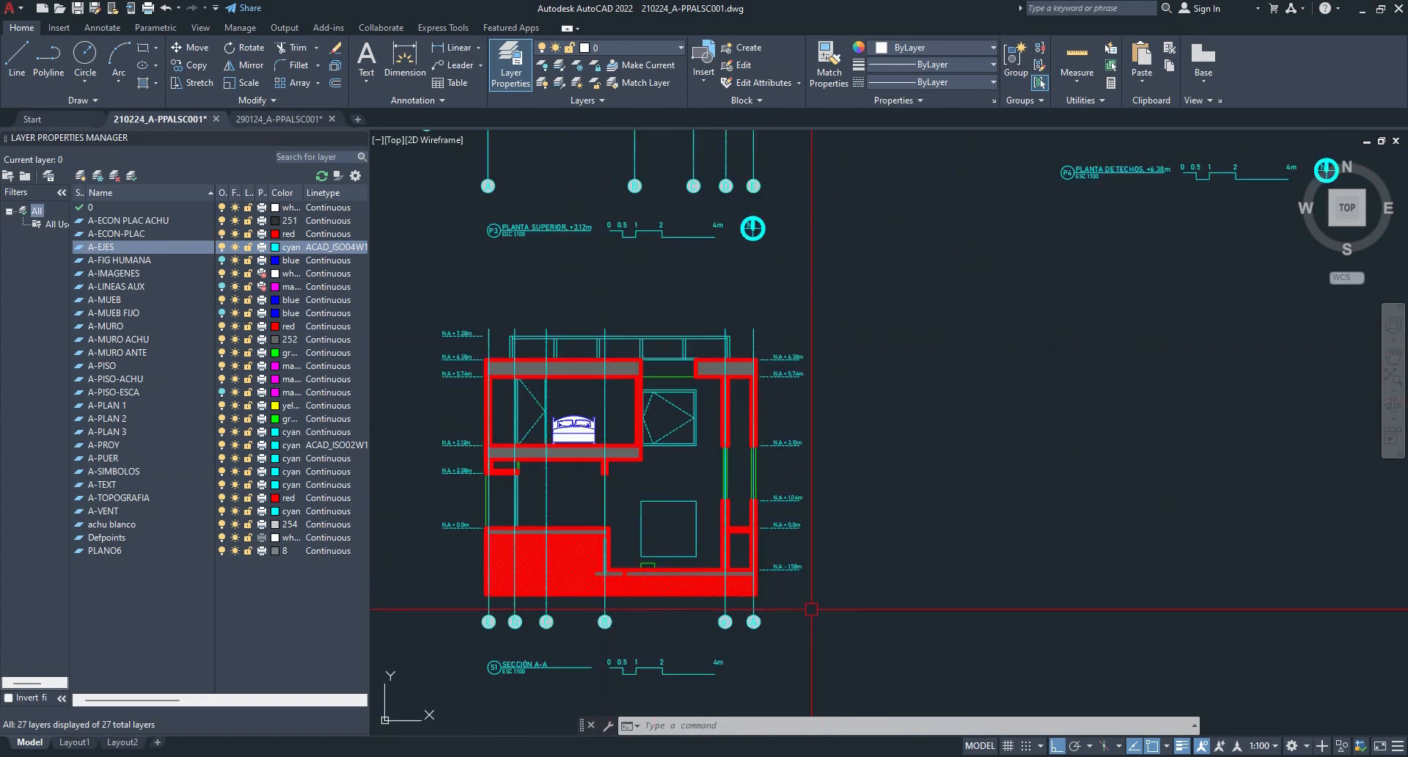
{"action": "scroll", "coordinate": [765, 624], "scroll_direction": "up", "scroll_amount": 2}
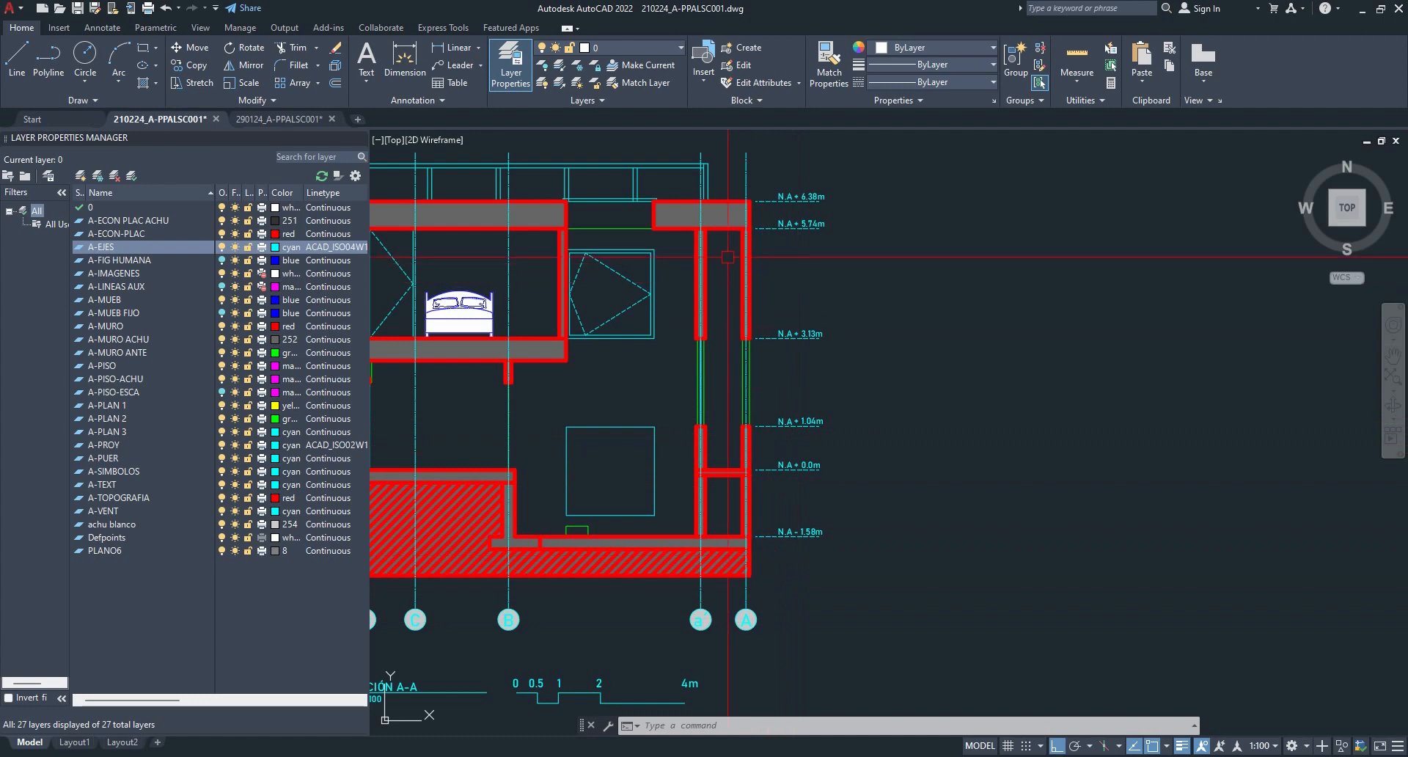
{"action": "scroll", "coordinate": [724, 411], "scroll_direction": "down", "scroll_amount": 4}
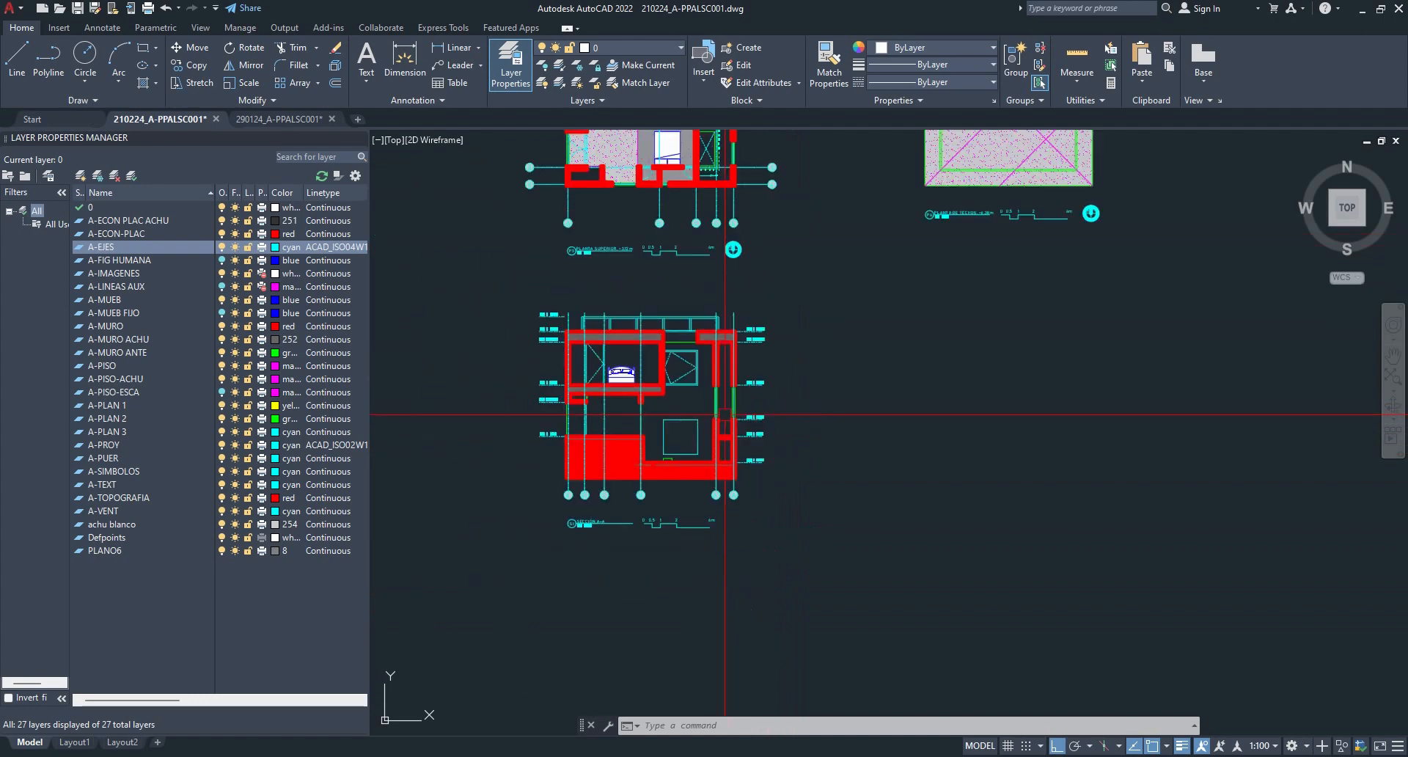
{"action": "middle_click_drag", "start_coordinate": [724, 334], "coordinate": [775, 664]}
{"action": "middle_click_drag", "start_coordinate": [761, 252], "coordinate": [767, 402]}
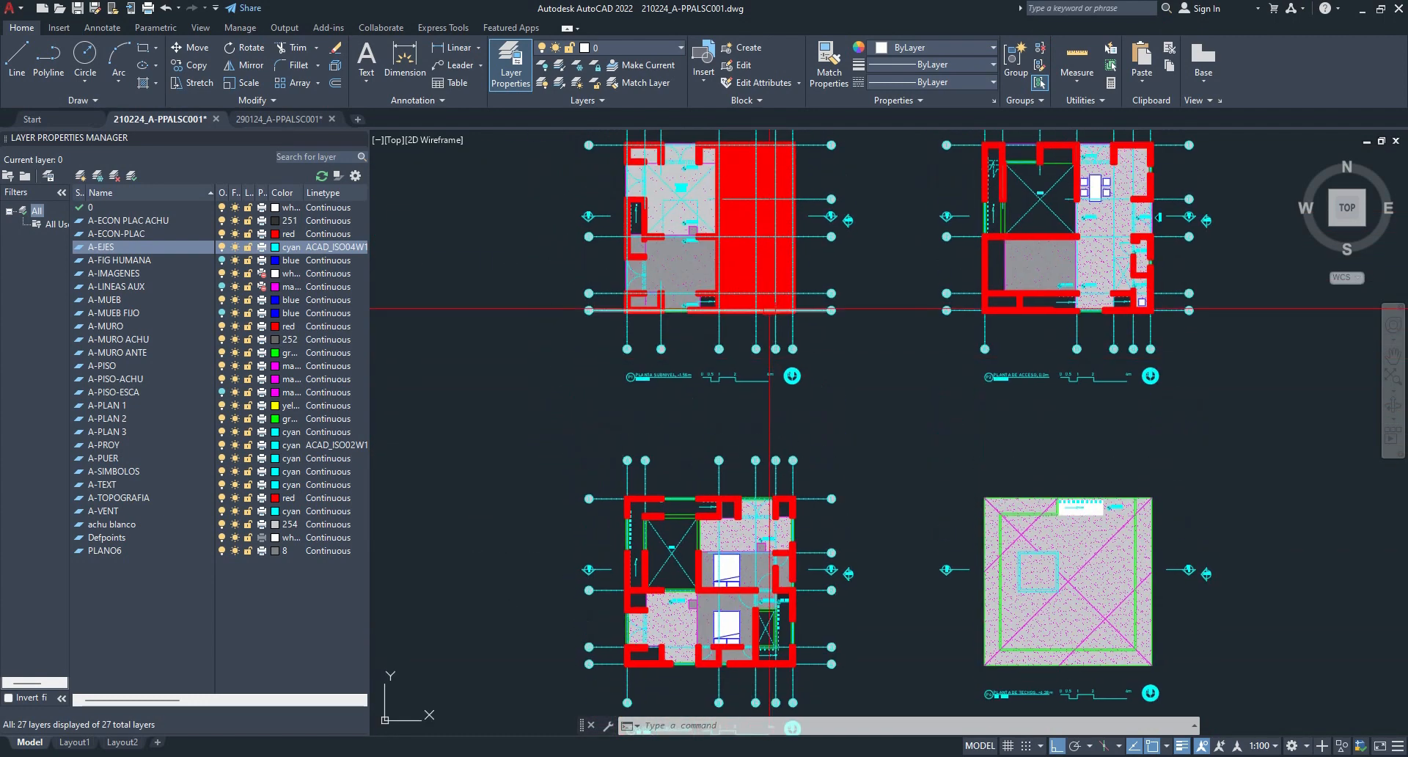
{"action": "scroll", "coordinate": [768, 307], "scroll_direction": "up", "scroll_amount": 4}
{"action": "scroll", "coordinate": [822, 394], "scroll_direction": "down", "scroll_amount": 4}
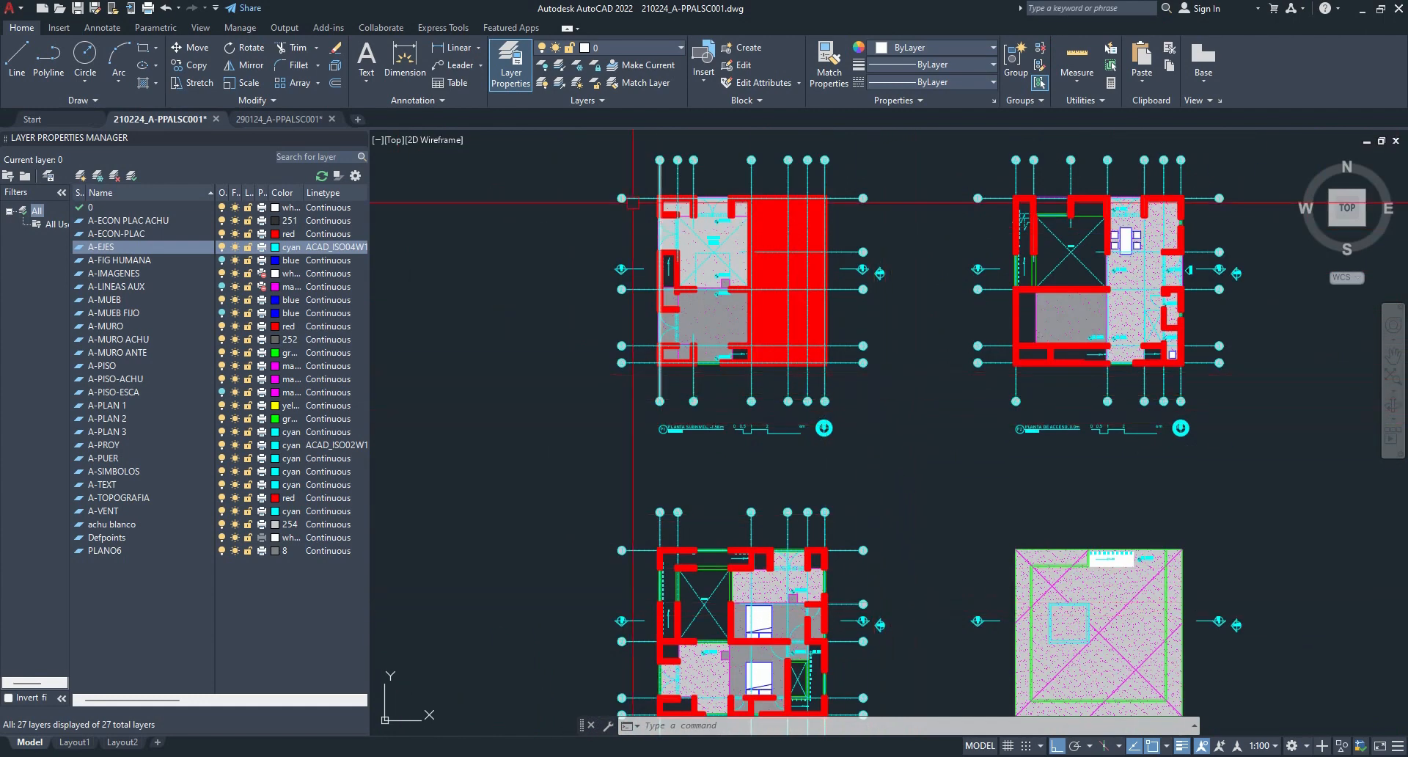
{"action": "scroll", "coordinate": [629, 248], "scroll_direction": "up", "scroll_amount": 4}
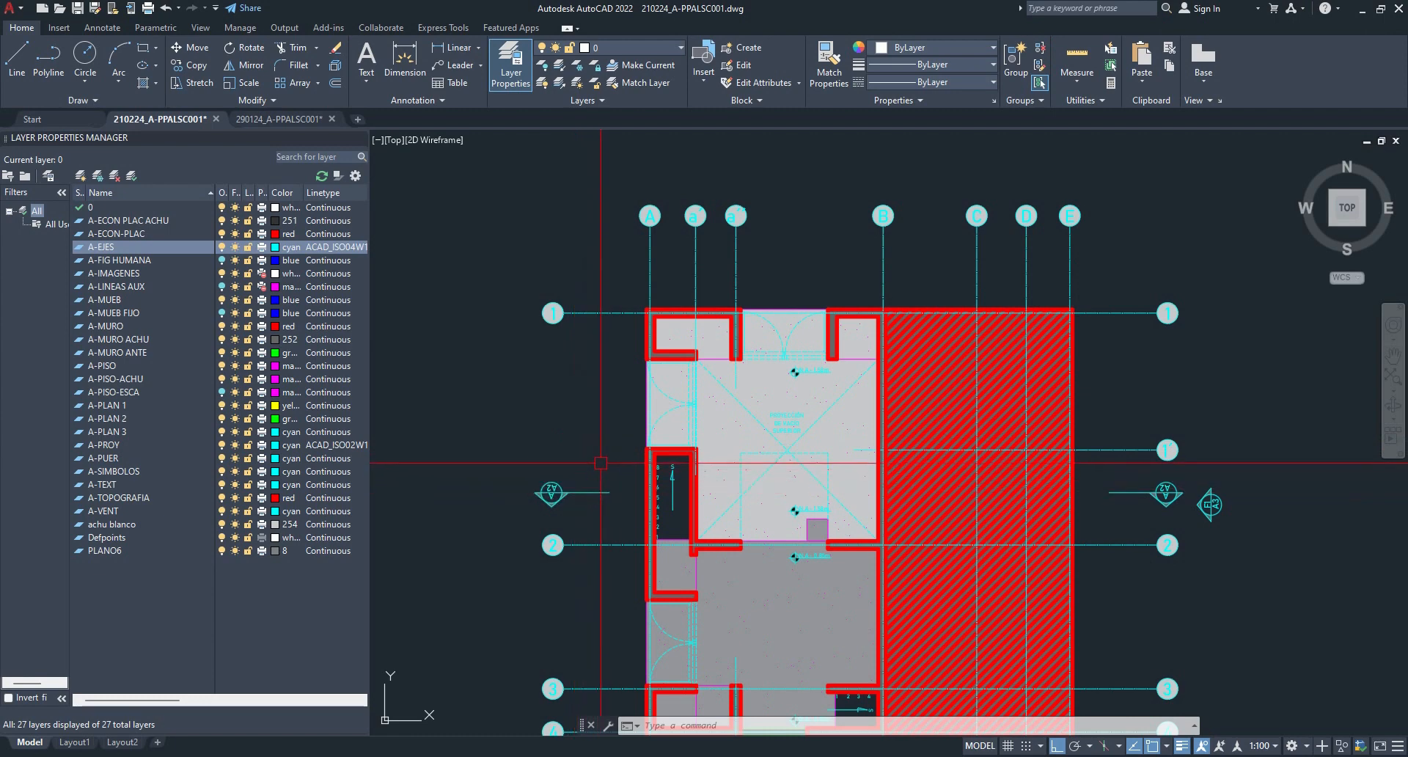
- Draw a horizontal line joining the two section marks across the floor plan with the hatched ground
{"action": "type", "text": "l"}
{"action": "key", "text": "Return"}
{"action": "left_click", "coordinate": [609, 492]}
{"action": "left_click", "coordinate": [1109, 492]}
{"action": "key", "text": "Escape"}
{"action": "scroll", "coordinate": [672, 475], "scroll_direction": "up", "scroll_amount": 2}
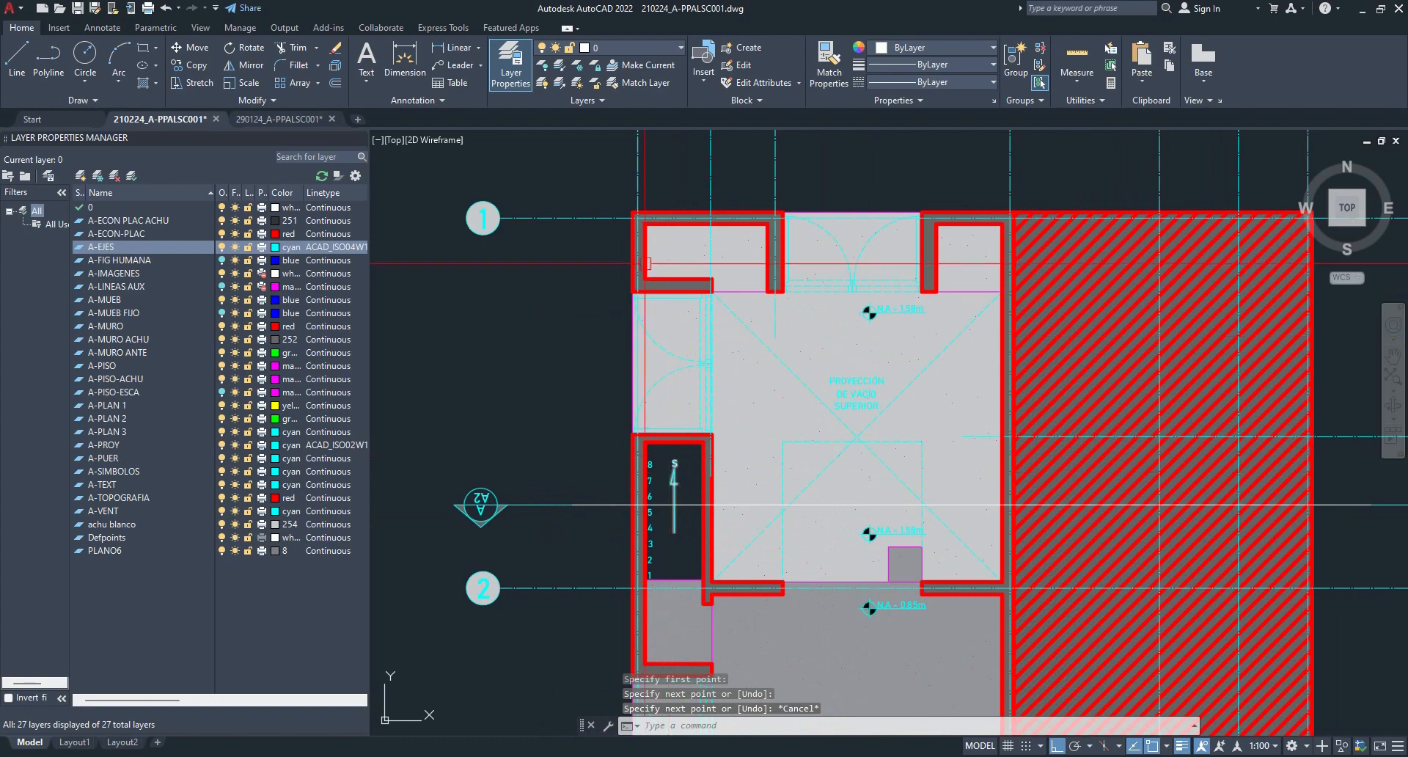
- Highlight the plan's vertical axes A to E, and remove the two intermediate axes between A and B from the selection
{"action": "scroll", "coordinate": [615, 387], "scroll_direction": "down", "scroll_amount": 2}
{"action": "middle_click_drag", "start_coordinate": [615, 387], "coordinate": [589, 441]}
{"action": "left_click", "coordinate": [602, 293]}
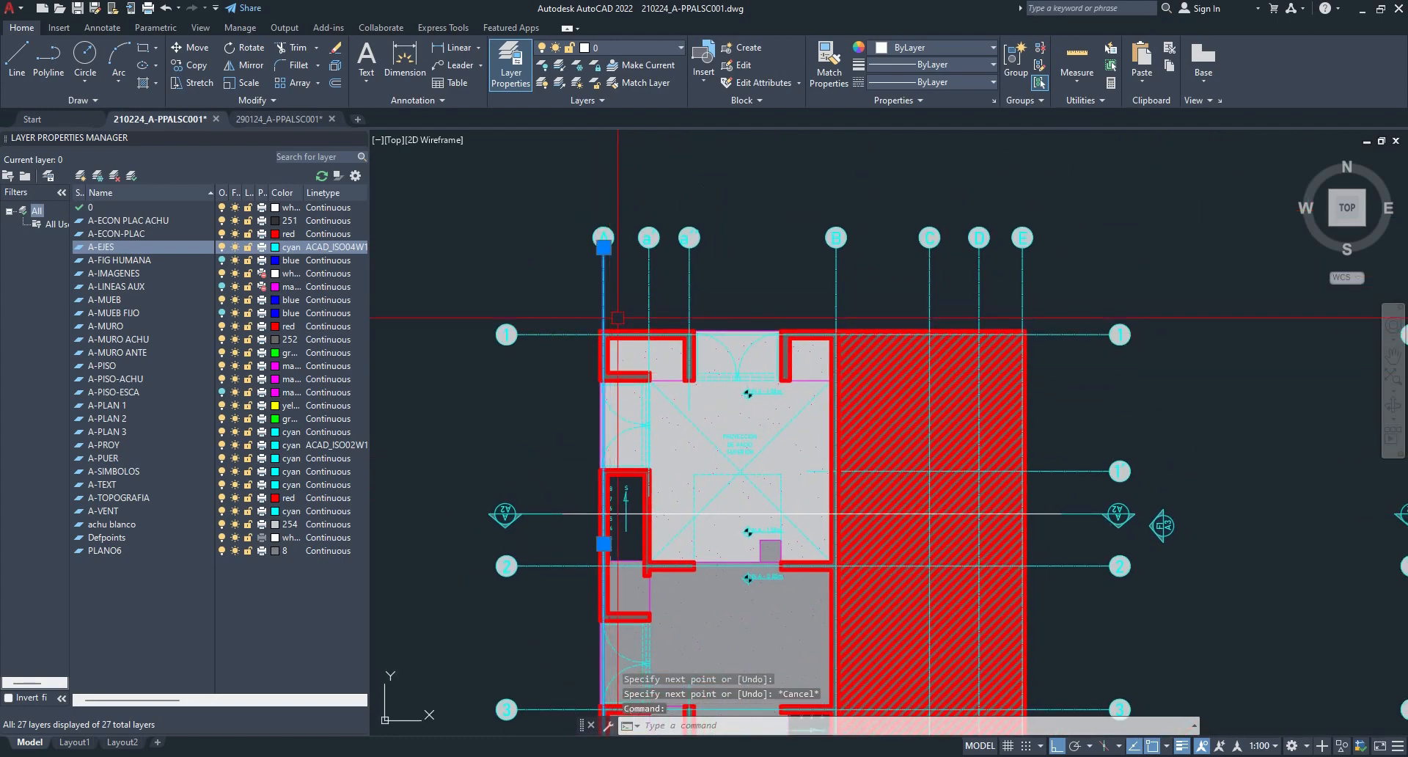
{"action": "left_click", "coordinate": [650, 271]}
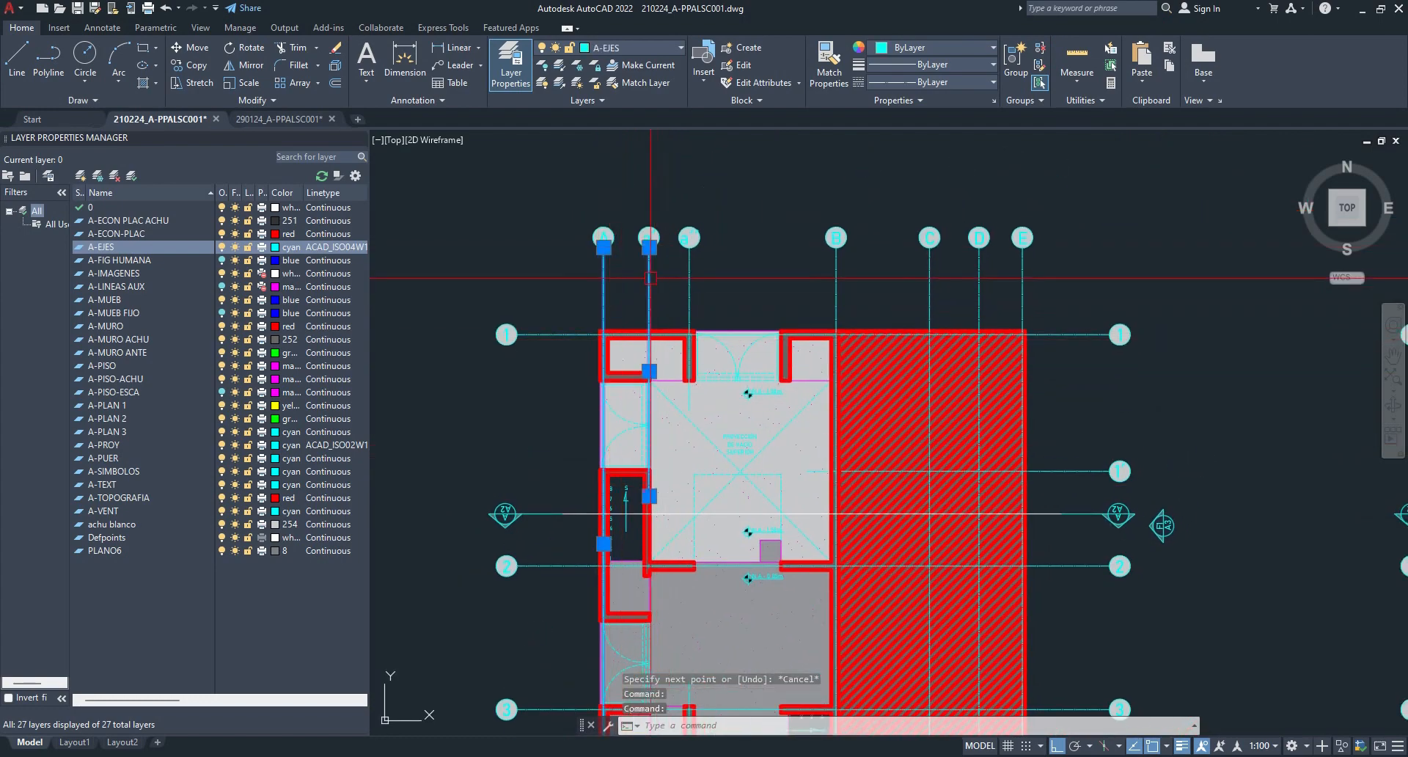
{"action": "left_click", "coordinate": [690, 292]}
{"action": "left_click", "coordinate": [840, 297]}
{"action": "left_click", "coordinate": [932, 314]}
{"action": "left_click", "coordinate": [978, 314]}
{"action": "left_click", "coordinate": [1023, 344]}
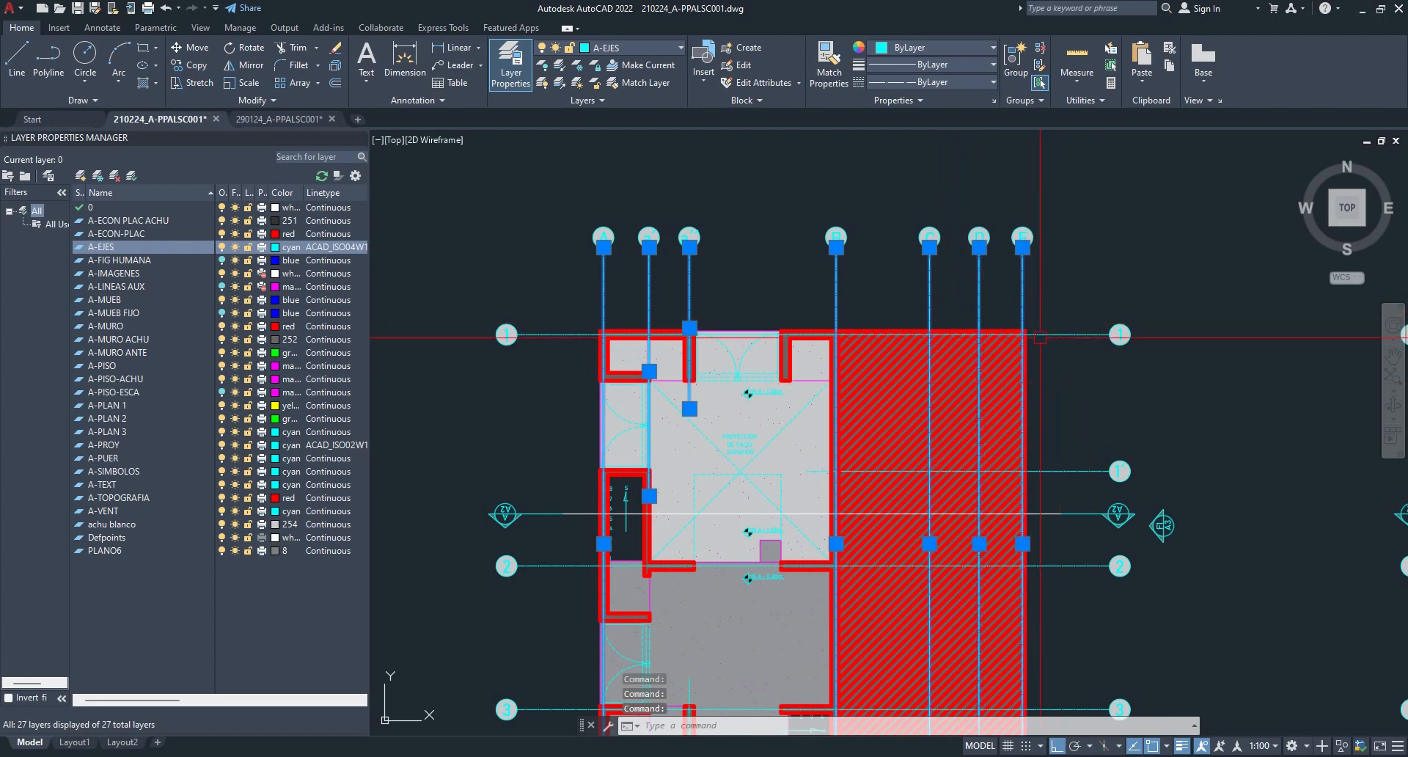
{"action": "left_click", "coordinate": [688, 292], "text": "shift"}
{"action": "left_click", "coordinate": [650, 292], "text": "shift"}
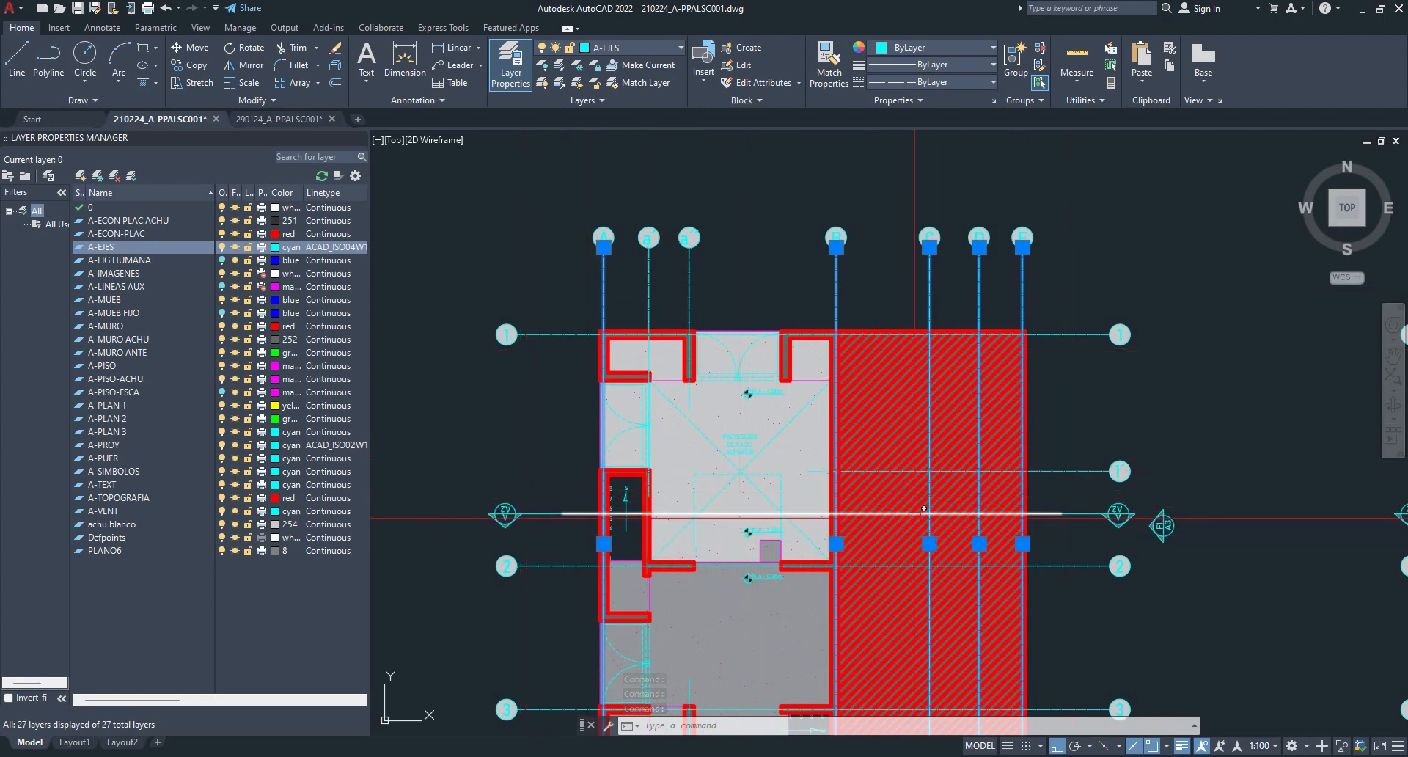
- Clear the axis selection and erase the horizontal line joining the plan's section marks
{"action": "key", "text": "Escape"}
{"action": "left_click", "coordinate": [583, 512]}
{"action": "key", "text": "Delete"}
- Return to section A-A and examine its lettered axis bubbles, title and scale bar
{"action": "scroll", "coordinate": [577, 459], "scroll_direction": "down", "scroll_amount": 4}
{"action": "middle_click_drag", "start_coordinate": [599, 530], "coordinate": [636, 237]}
{"action": "middle_click_drag", "start_coordinate": [690, 597], "coordinate": [691, 242]}
{"action": "scroll", "coordinate": [713, 627], "scroll_direction": "up", "scroll_amount": 4}
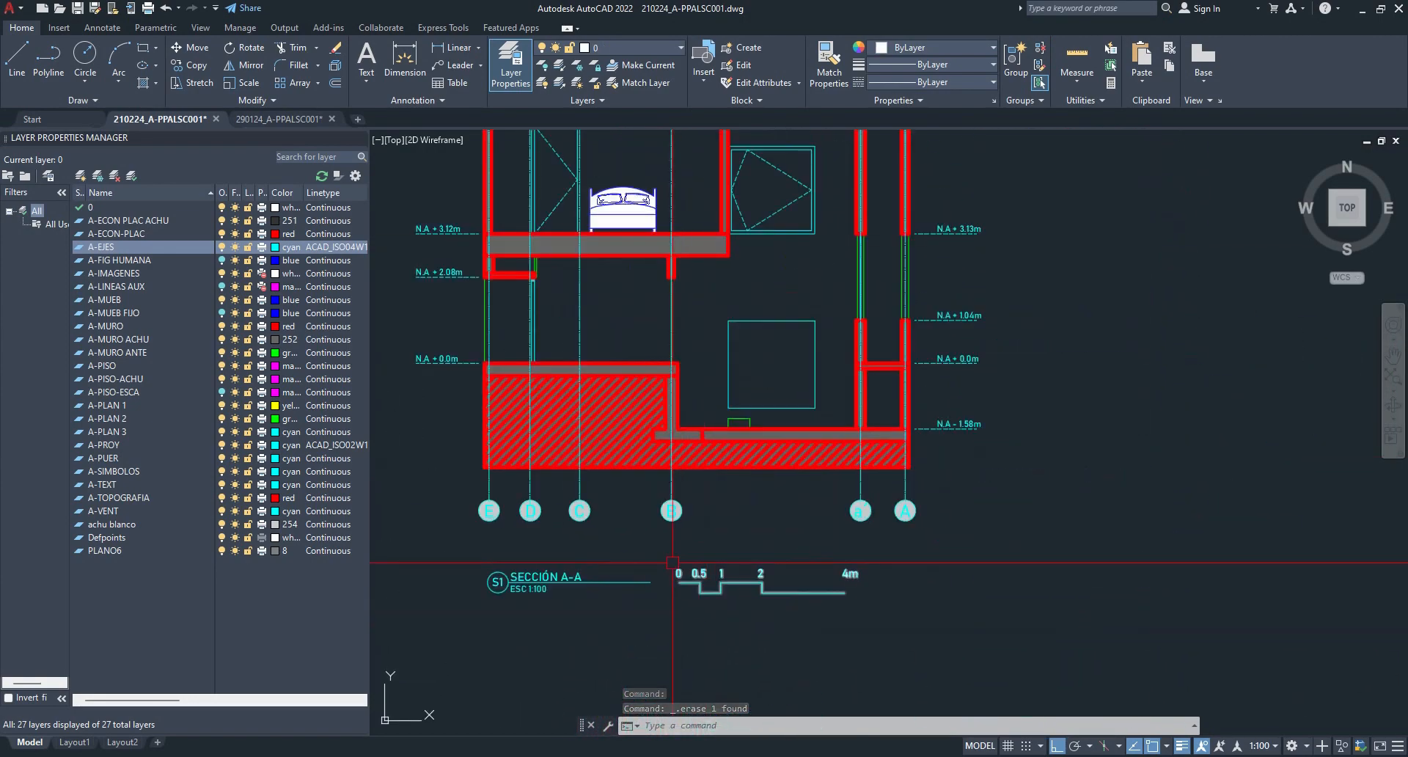
{"action": "scroll", "coordinate": [725, 564], "scroll_direction": "down", "scroll_amount": 2}
{"action": "middle_click_drag", "start_coordinate": [725, 565], "coordinate": [726, 641]}
{"action": "scroll", "coordinate": [726, 600], "scroll_direction": "down", "scroll_amount": 3}
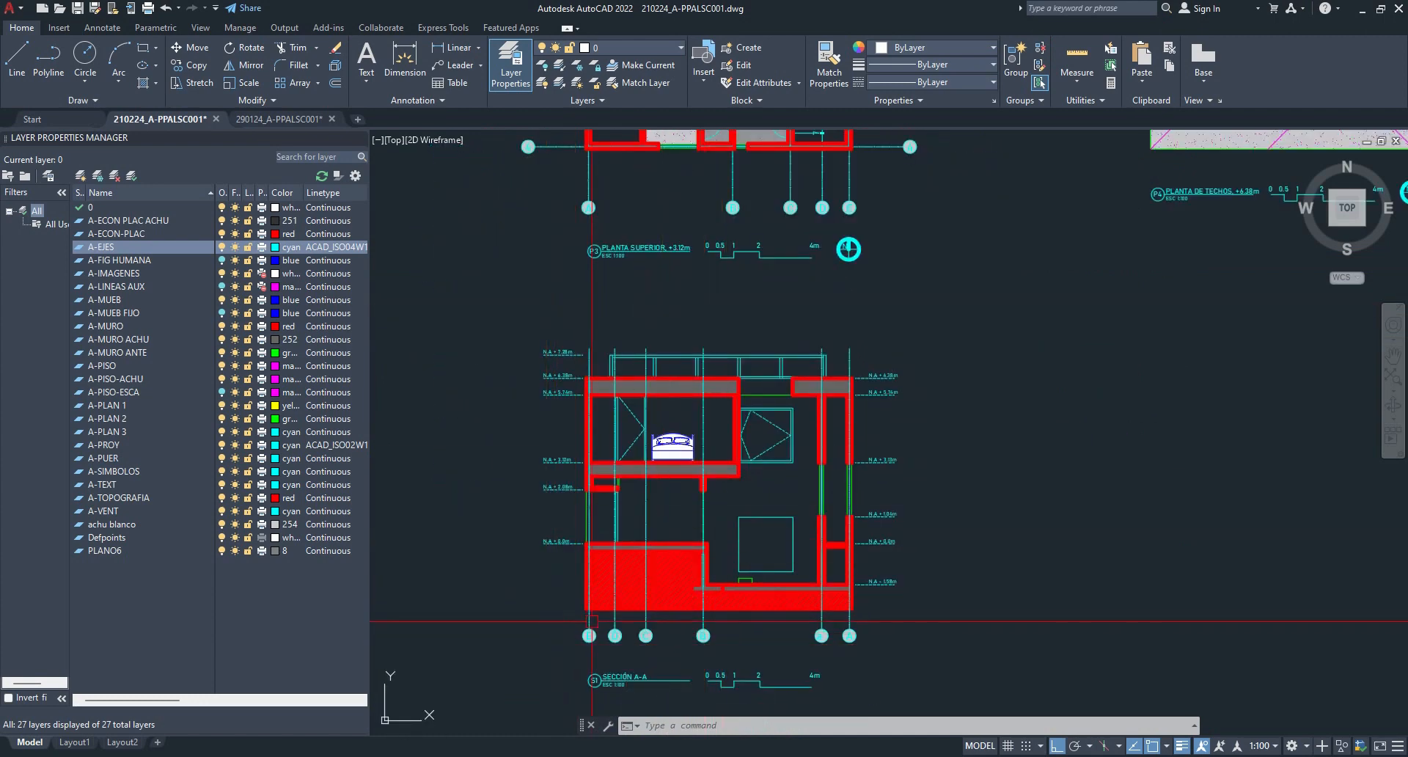
{"action": "scroll", "coordinate": [851, 349], "scroll_direction": "up", "scroll_amount": 2}
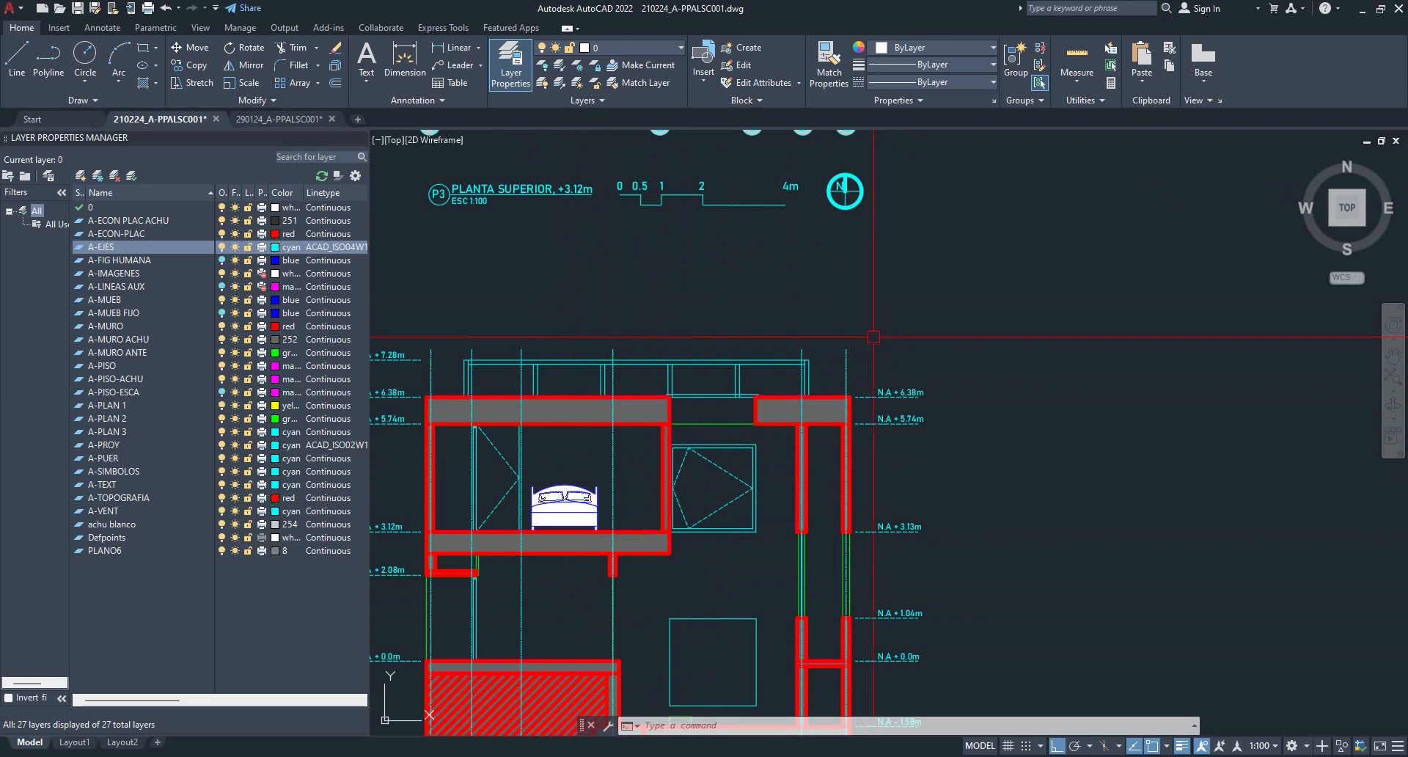
{"action": "scroll", "coordinate": [814, 365], "scroll_direction": "down", "scroll_amount": 2}
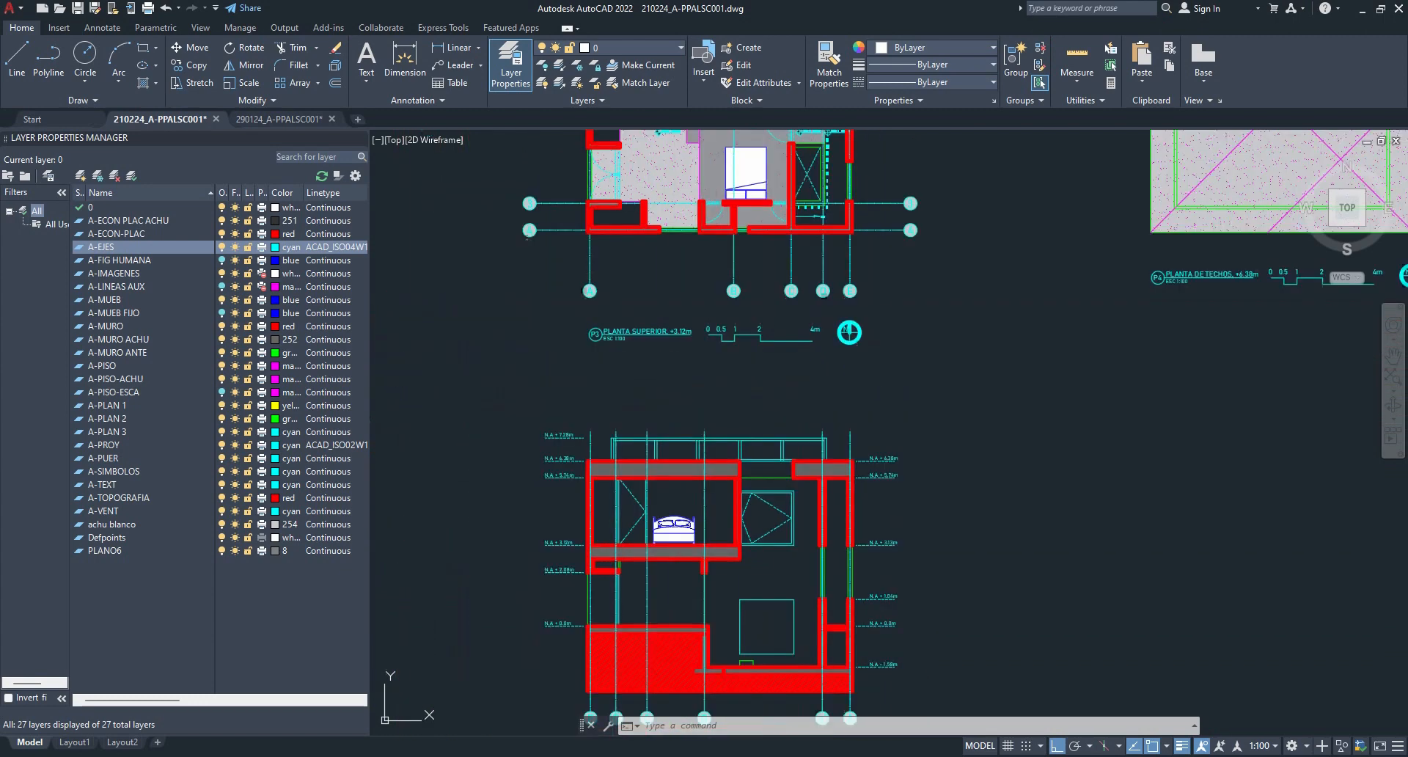
{"action": "scroll", "coordinate": [790, 470], "scroll_direction": "up", "scroll_amount": 2}
{"action": "scroll", "coordinate": [1041, 469], "scroll_direction": "up", "scroll_amount": 4}
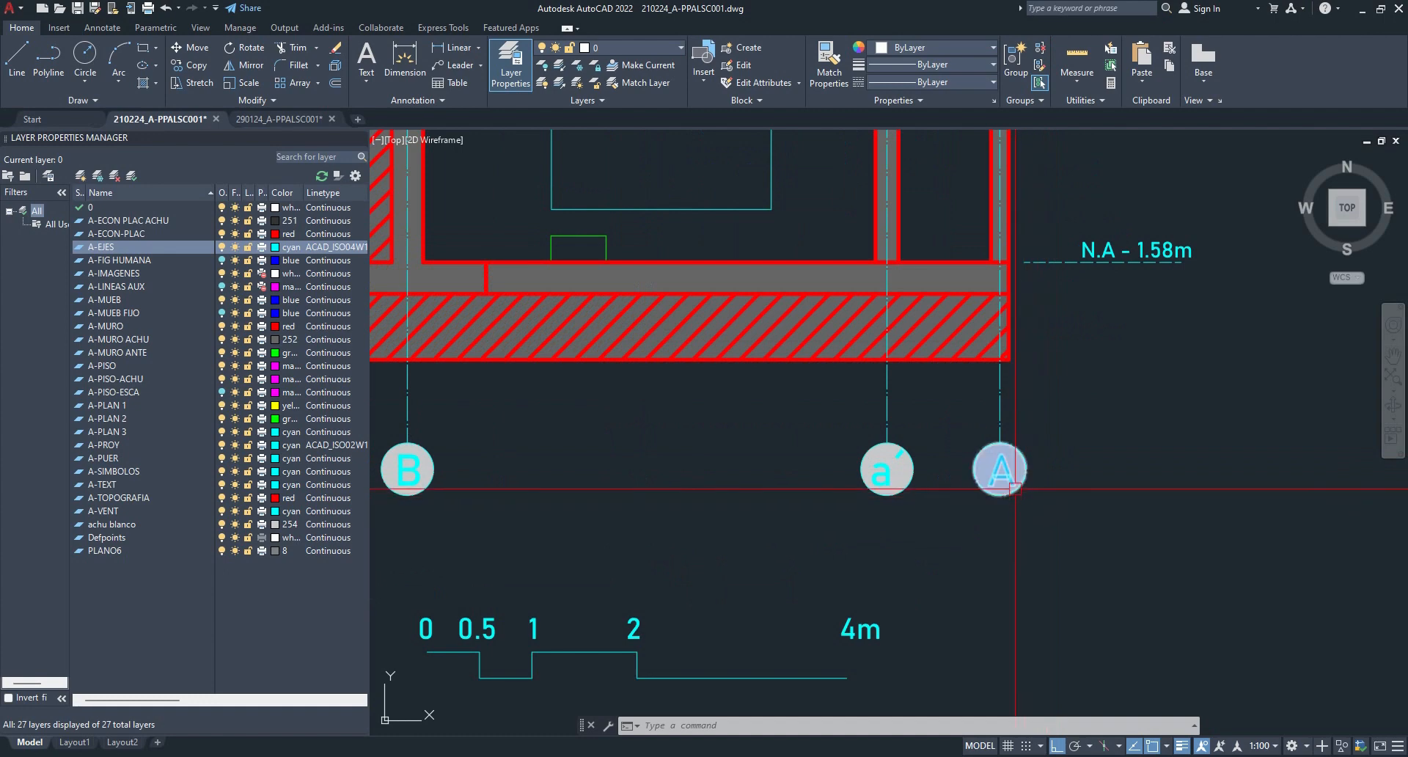
- Copy the whole section A-A drawing and paste the copy above the floor plan with the hatched ground
{"action": "middle_click_drag", "start_coordinate": [806, 467], "coordinate": [1382, 468]}
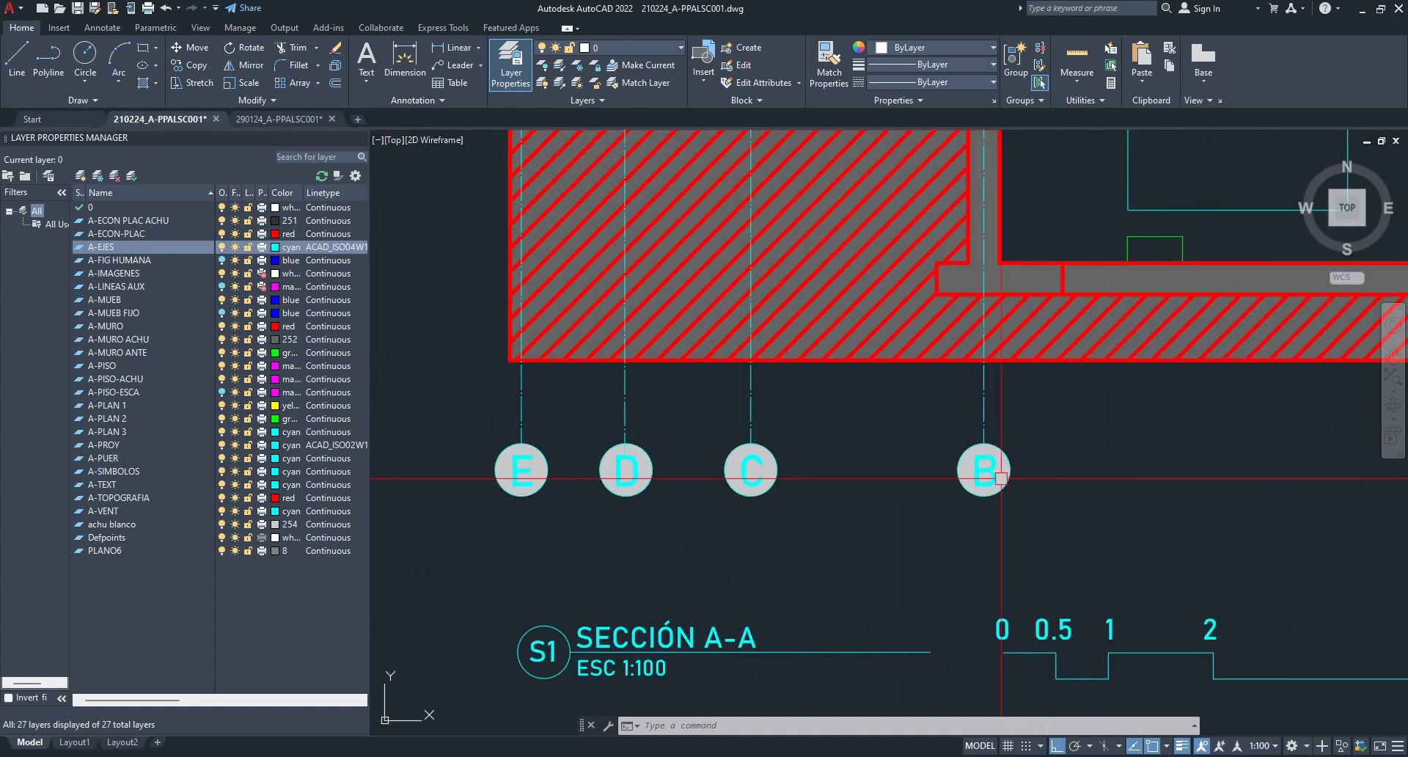
{"action": "scroll", "coordinate": [604, 351], "scroll_direction": "down", "scroll_amount": 8}
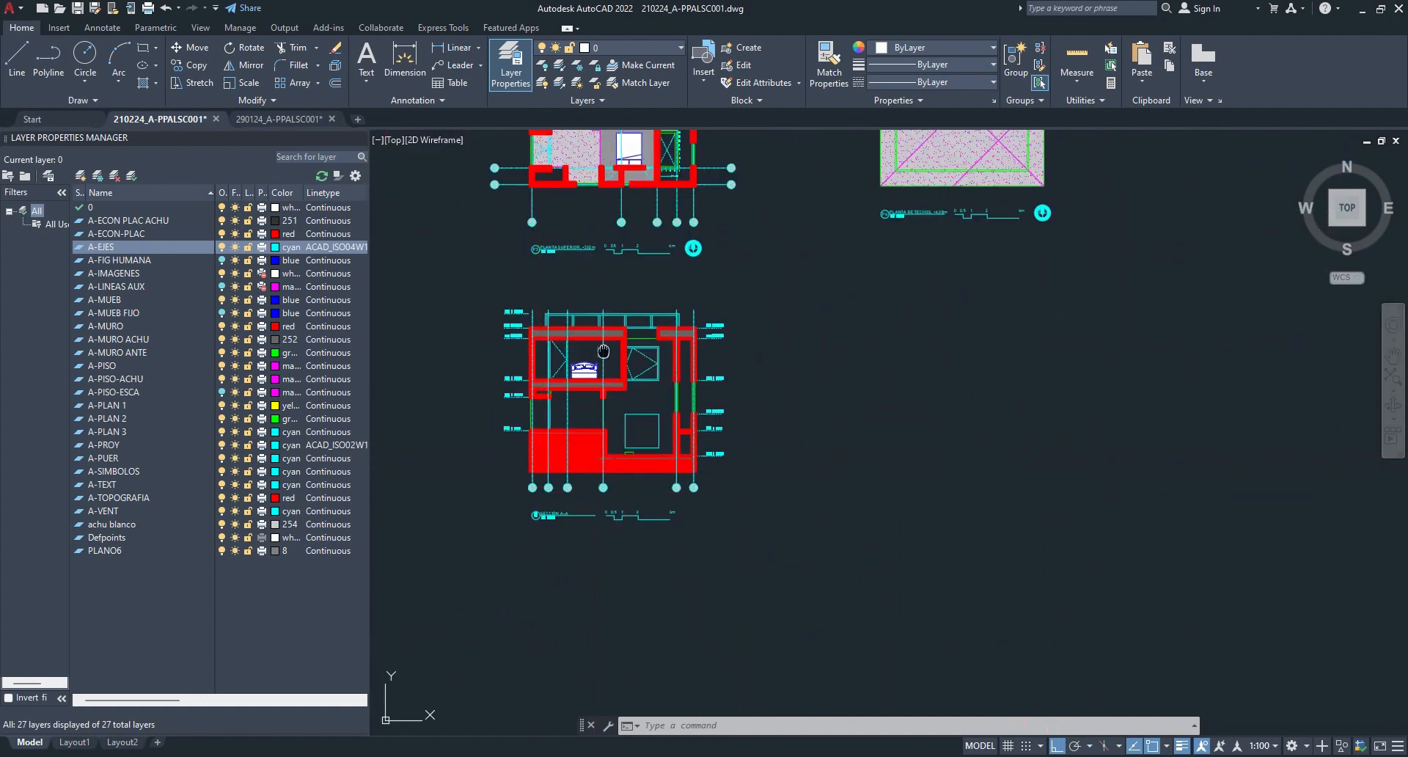
{"action": "middle_click_drag", "start_coordinate": [604, 351], "coordinate": [767, 756]}
{"action": "scroll", "coordinate": [711, 209], "scroll_direction": "up", "scroll_amount": 5}
{"action": "middle_click_drag", "start_coordinate": [691, 191], "coordinate": [694, 402]}
{"action": "scroll", "coordinate": [580, 440], "scroll_direction": "down", "scroll_amount": 6}
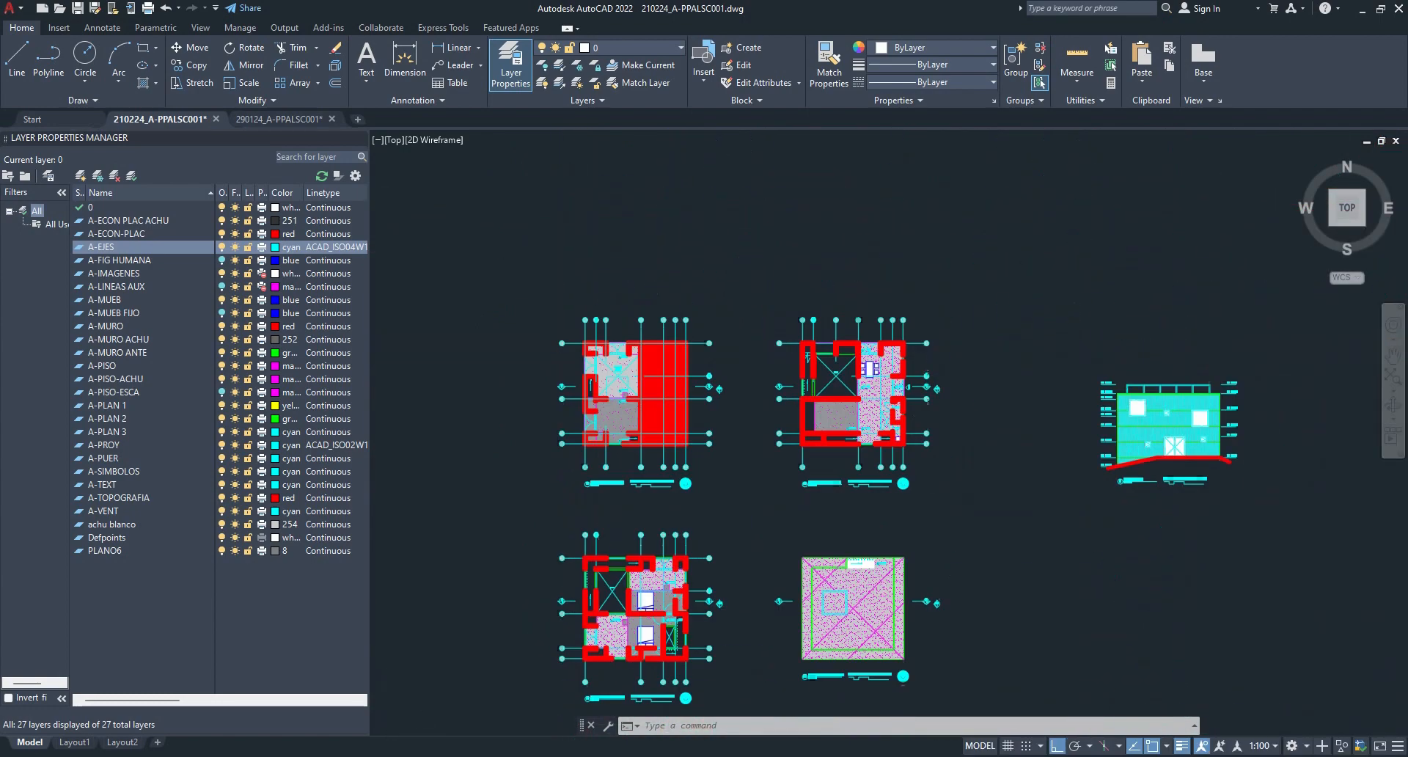
{"action": "scroll", "coordinate": [770, 147], "scroll_direction": "down", "scroll_amount": 2}
{"action": "left_click", "coordinate": [635, 479]}
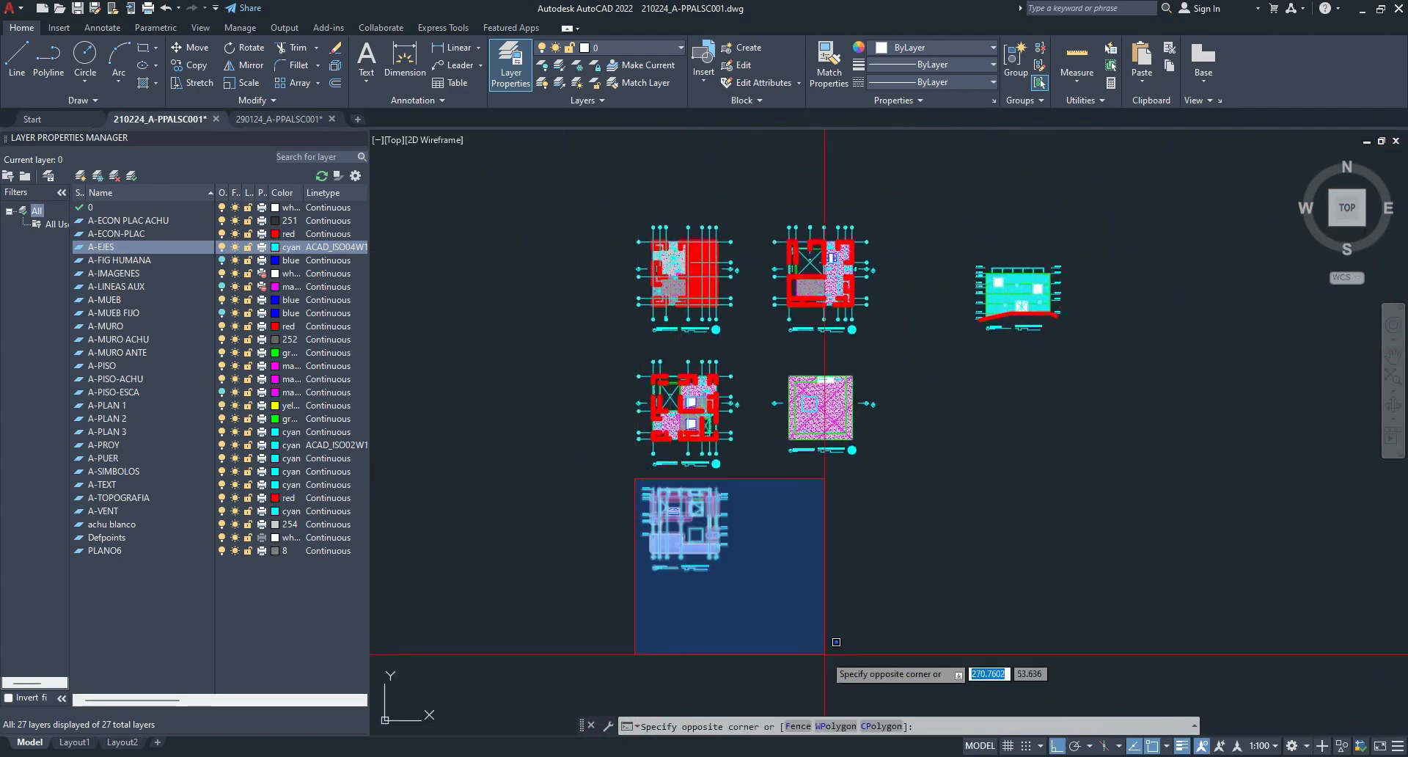
{"action": "left_click", "coordinate": [785, 610]}
{"action": "key", "text": "ctrl+c"}
{"action": "key", "text": "ctrl+v"}
{"action": "middle_click_drag", "start_coordinate": [712, 423], "coordinate": [725, 574]}
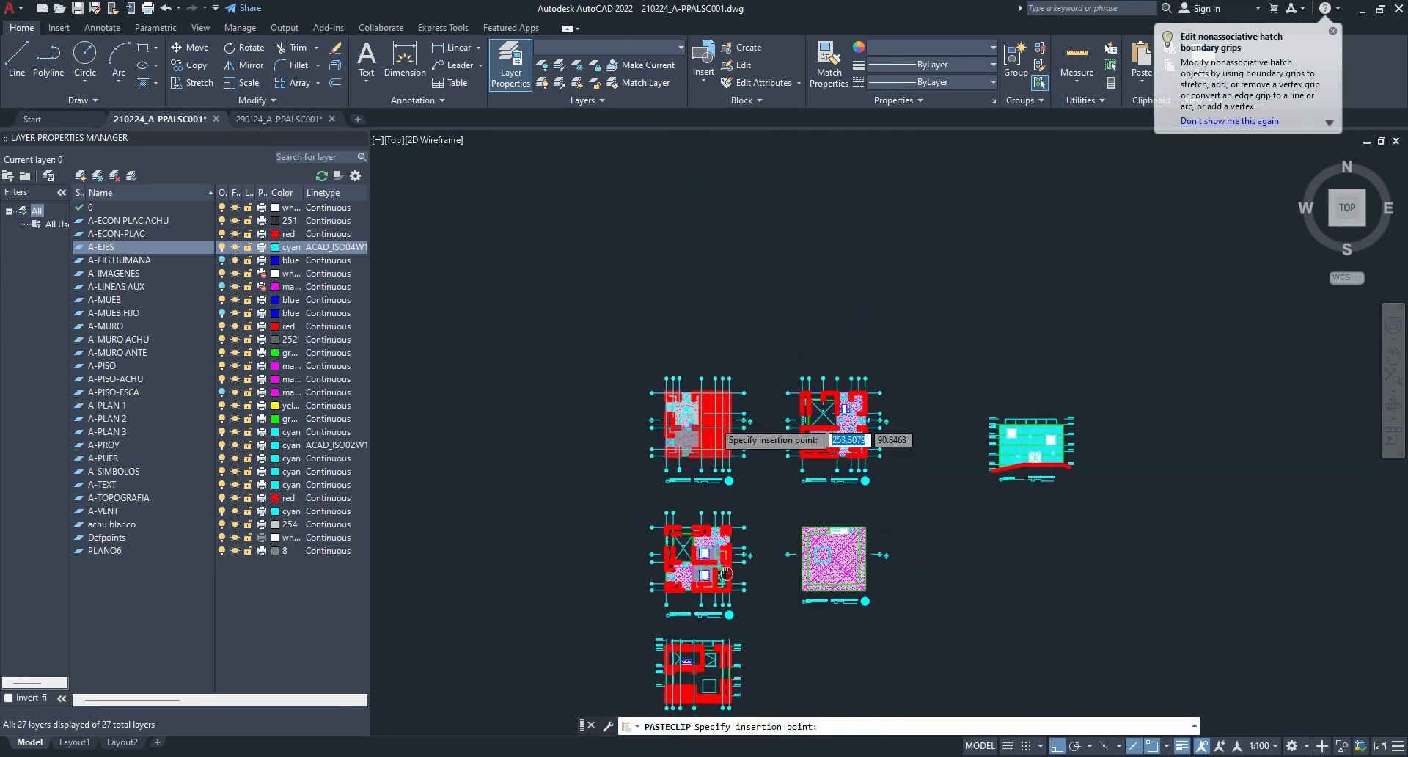
{"action": "scroll", "coordinate": [660, 337], "scroll_direction": "up", "scroll_amount": 5}
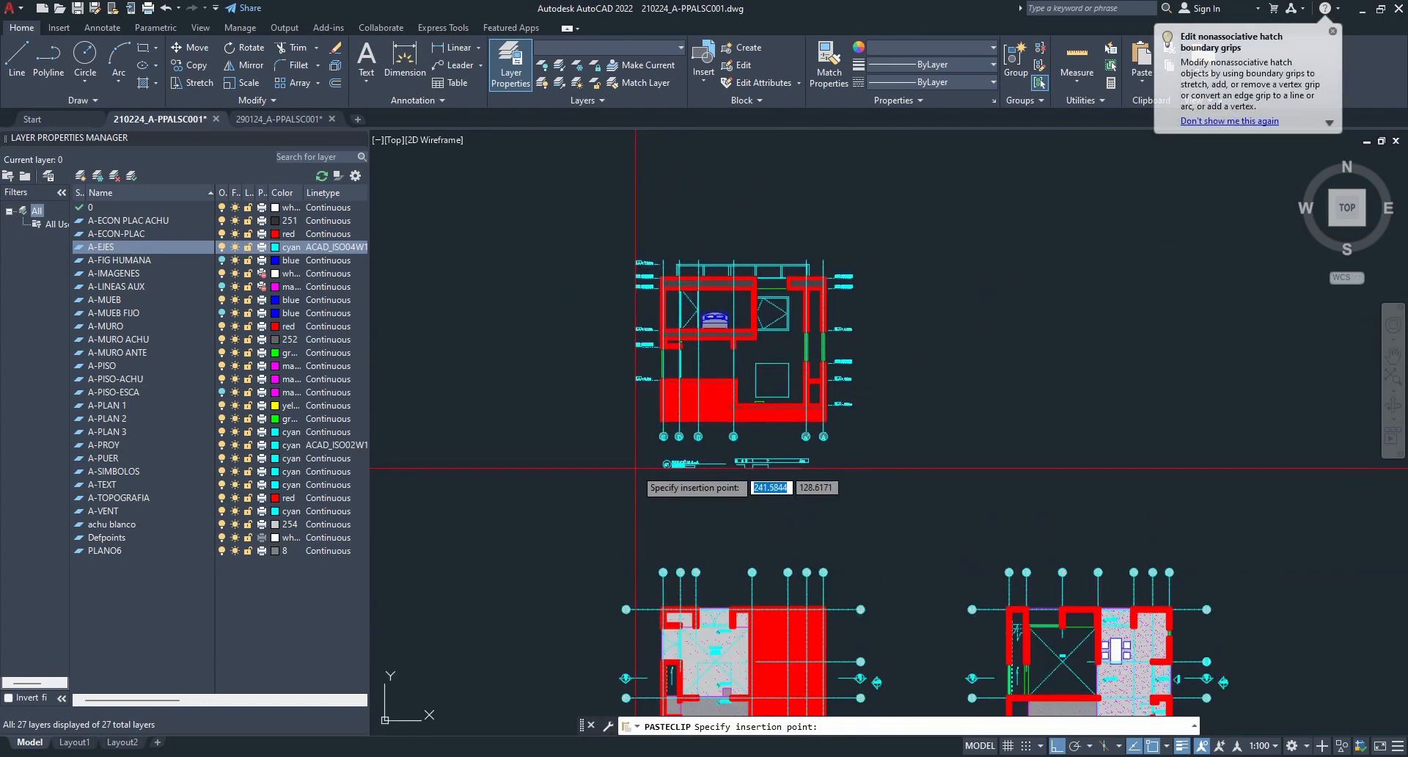
{"action": "left_click", "coordinate": [635, 467]}
- Rotate the pasted section copy 180 degrees and turn the top view 180 degrees so south faces up
{"action": "left_click", "coordinate": [605, 220]}
{"action": "left_click", "coordinate": [975, 491]}
{"action": "type", "text": "ro"}
{"action": "key", "text": "Return"}
{"action": "left_click", "coordinate": [757, 361]}
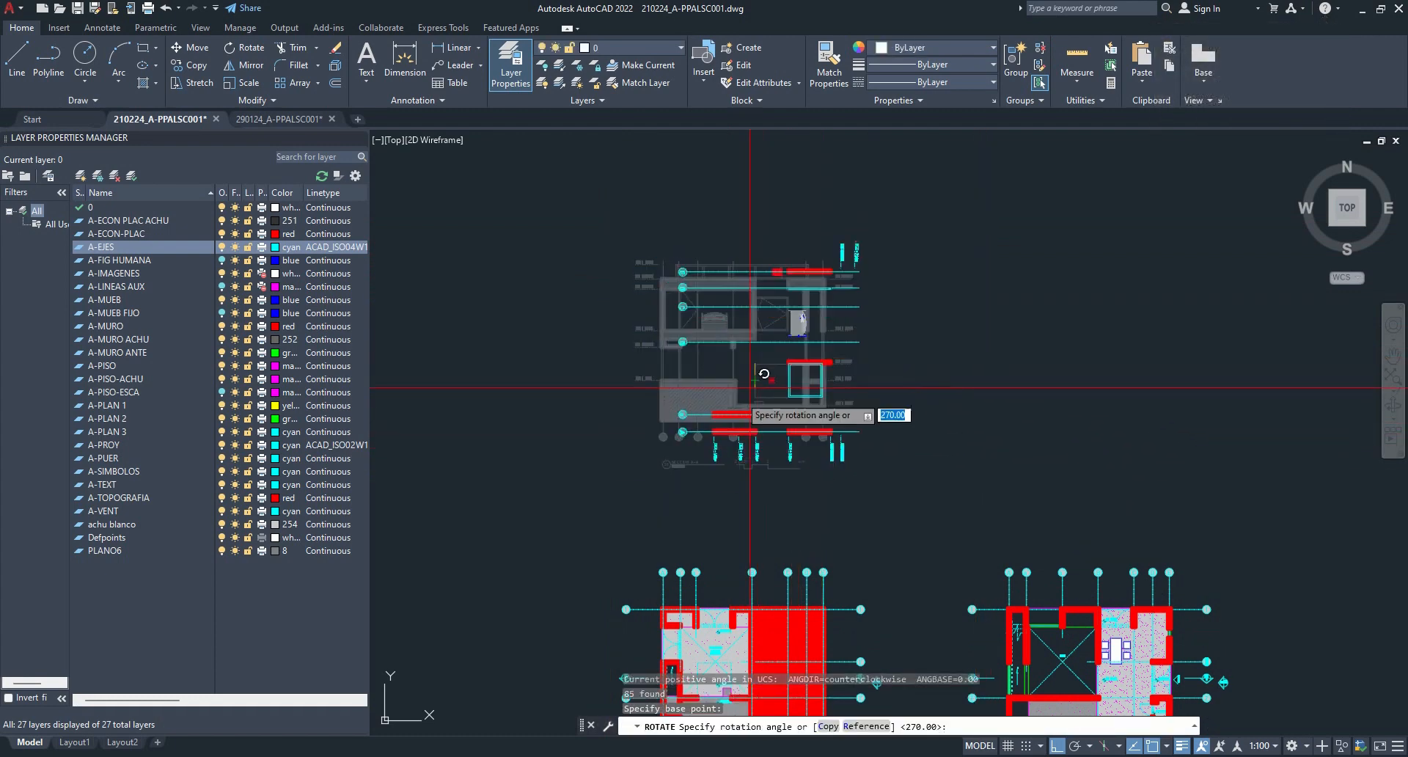
{"action": "left_click", "coordinate": [583, 338]}
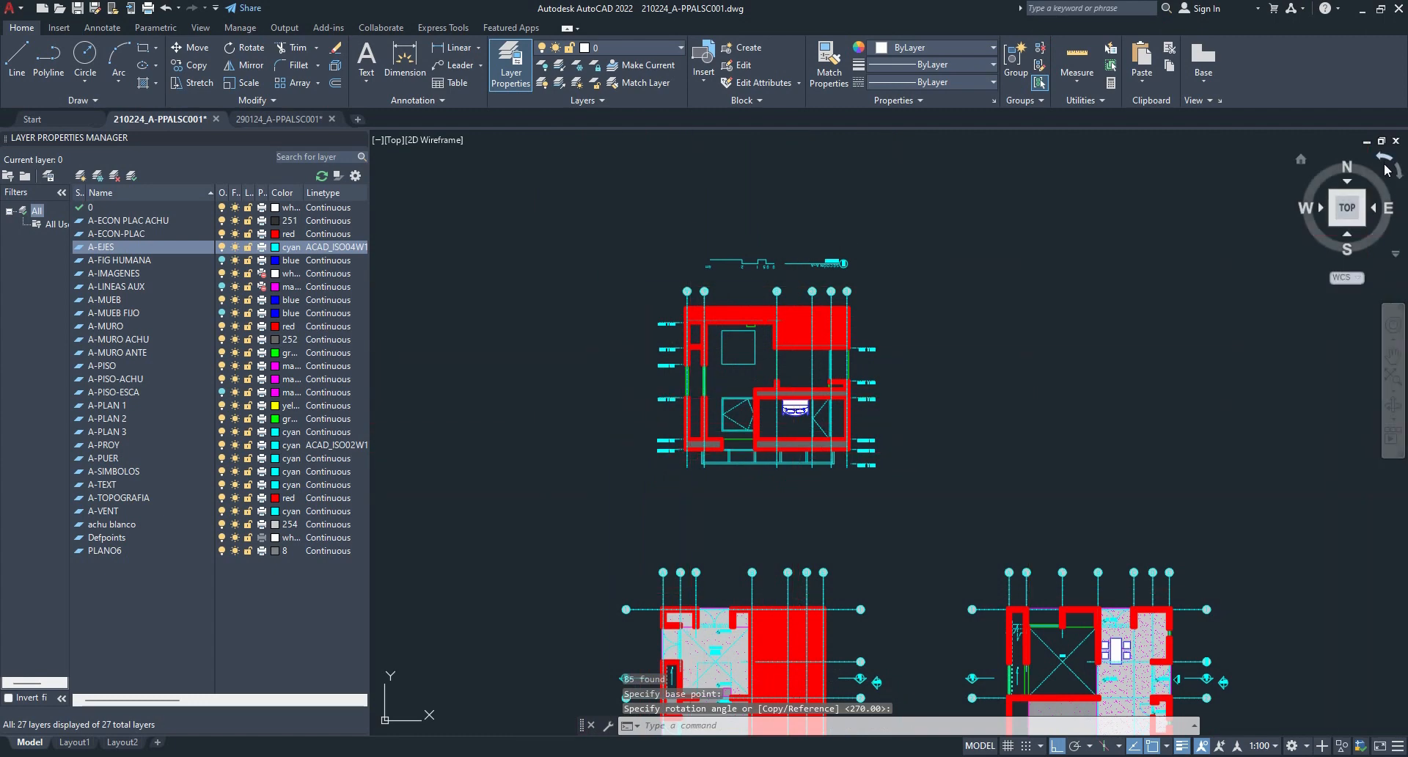
{"action": "left_click", "coordinate": [1386, 167]}
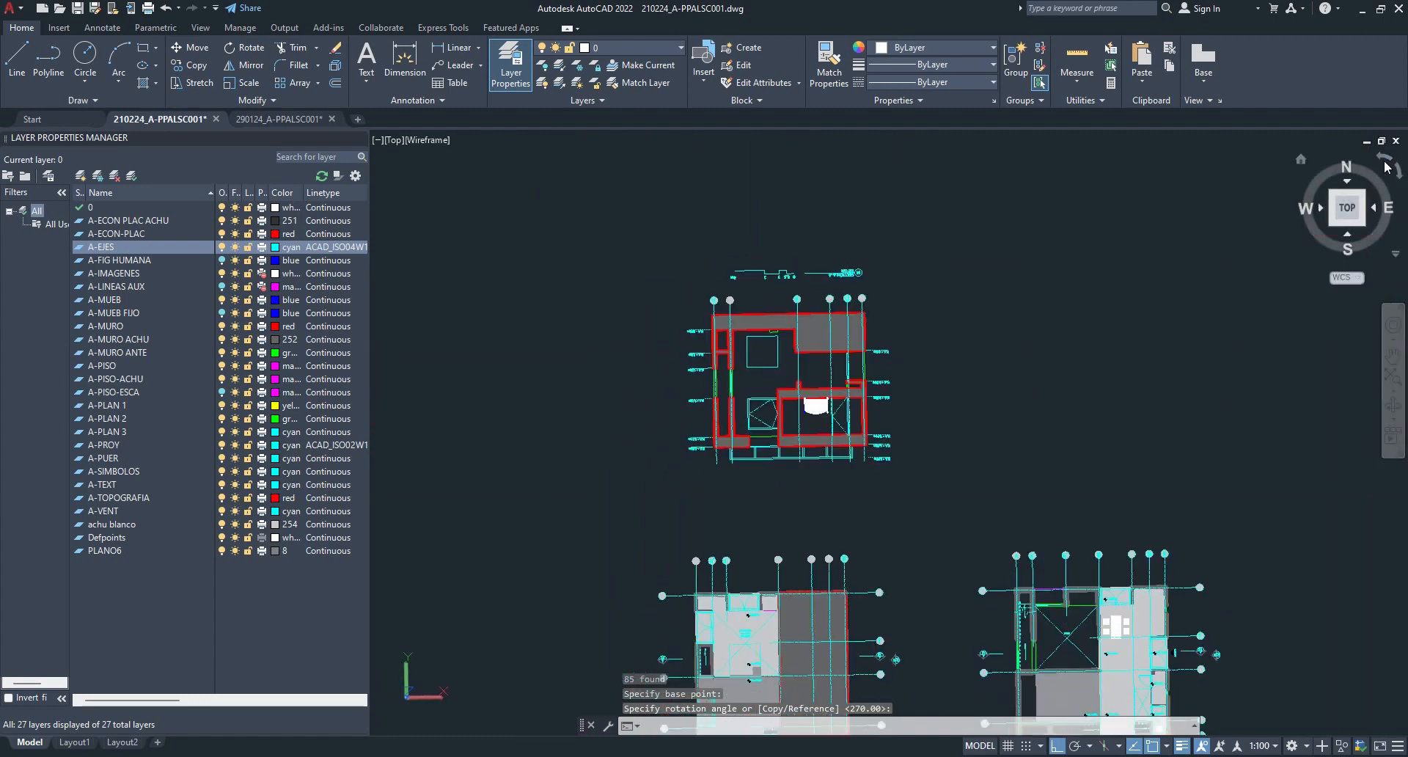
{"action": "left_click", "coordinate": [1386, 167]}
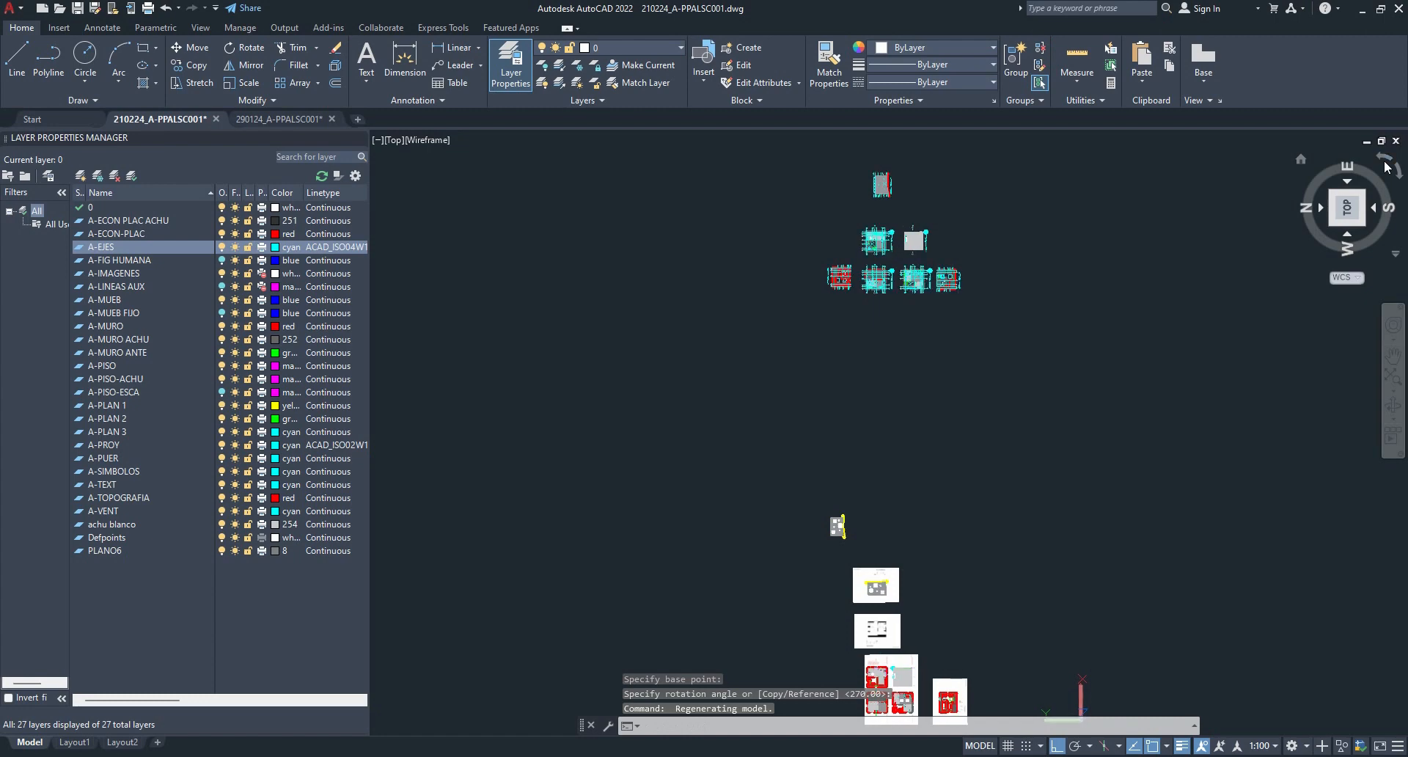
- Move the section copy sideways so its walls and lettered axes align with the hatched-ground floor plan
{"action": "scroll", "coordinate": [619, 476], "scroll_direction": "up", "scroll_amount": 8}
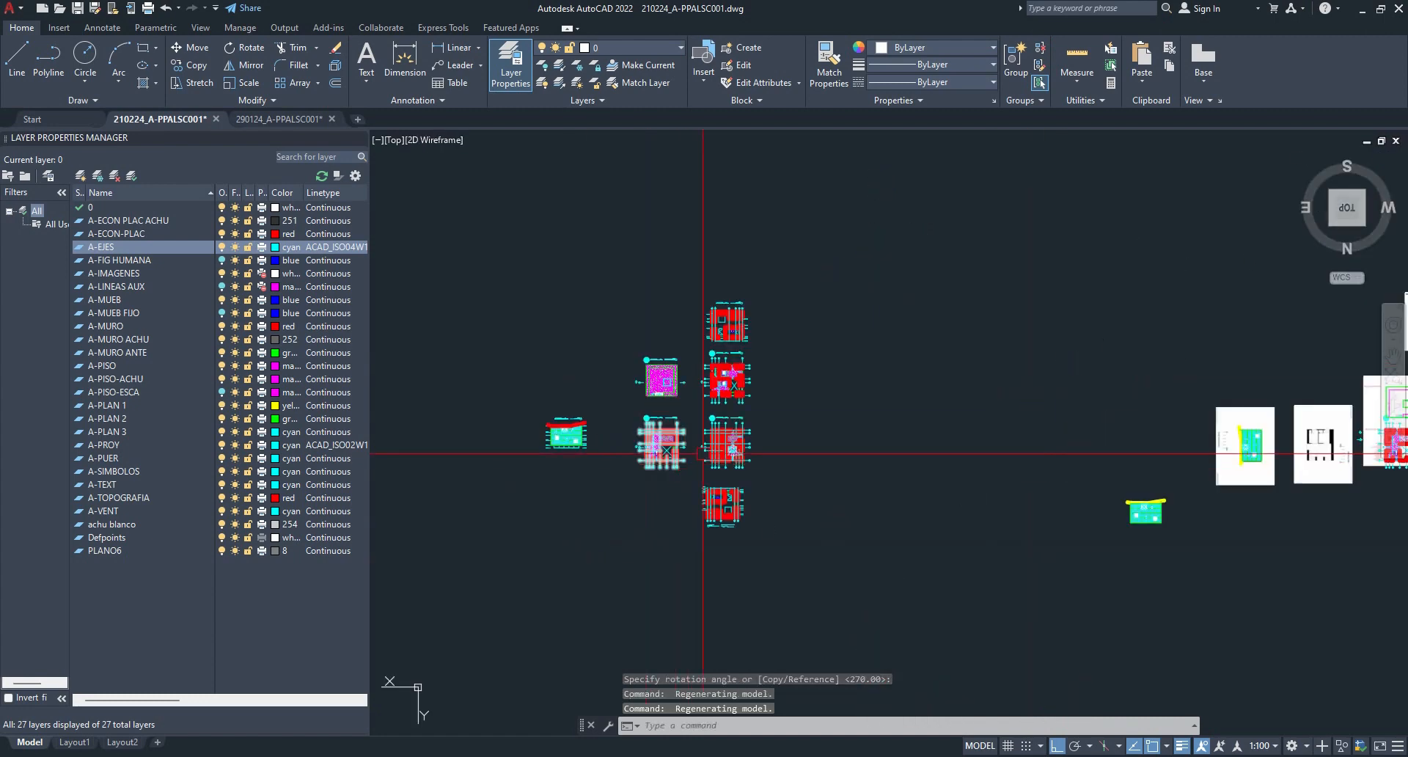
{"action": "middle_click_drag", "start_coordinate": [755, 430], "coordinate": [748, 419]}
{"action": "left_click", "coordinate": [581, 396]}
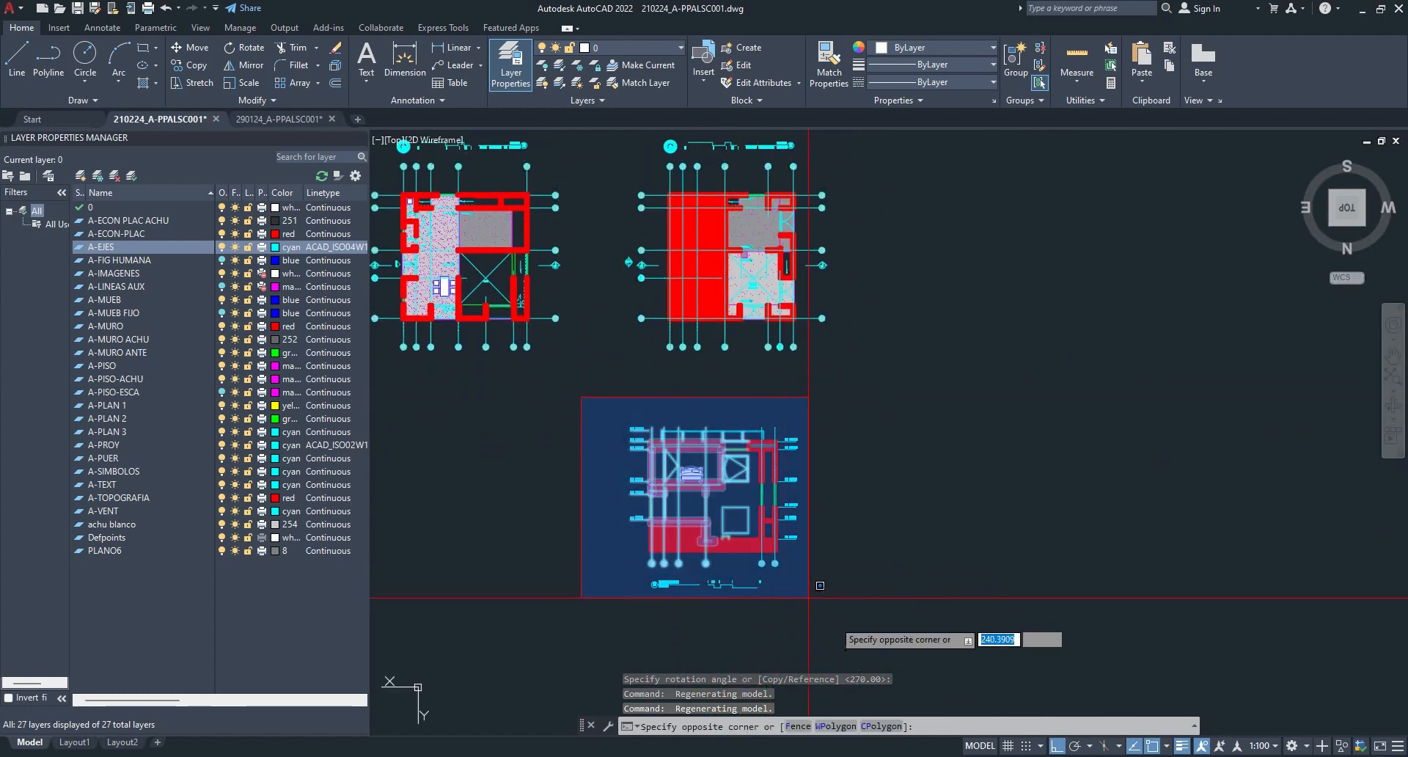
{"action": "left_click", "coordinate": [841, 627]}
{"action": "type", "text": "M"}
{"action": "key", "text": "Return"}
{"action": "scroll", "coordinate": [836, 602], "scroll_direction": "up", "scroll_amount": 3}
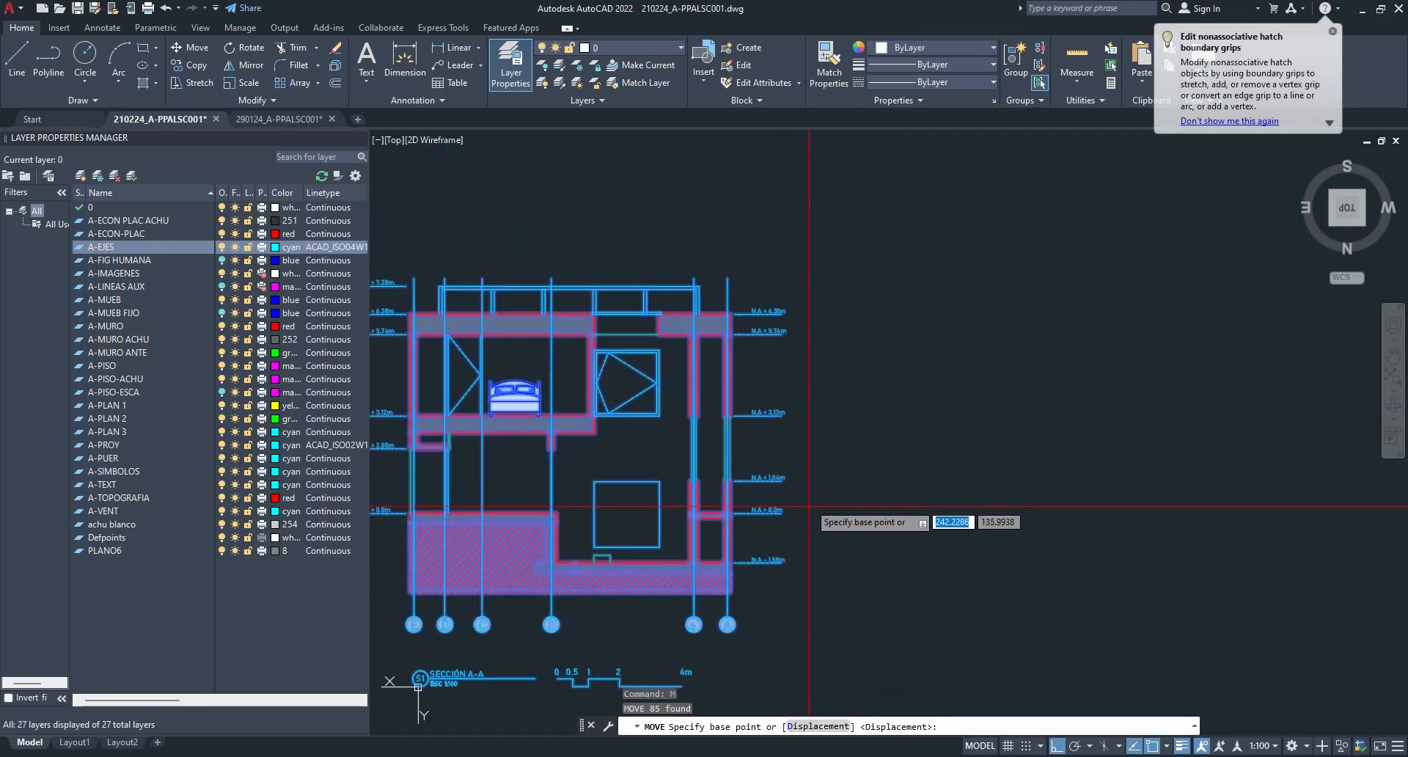
{"action": "left_click", "coordinate": [728, 305]}
{"action": "mouse_move", "coordinate": [744, 301]}
{"action": "middle_mouse_down"}
{"action": "mouse_move", "coordinate": [729, 440]}
{"action": "mouse_move", "coordinate": [762, 449]}
{"action": "middle_mouse_up"}
{"action": "left_click", "coordinate": [792, 452]}
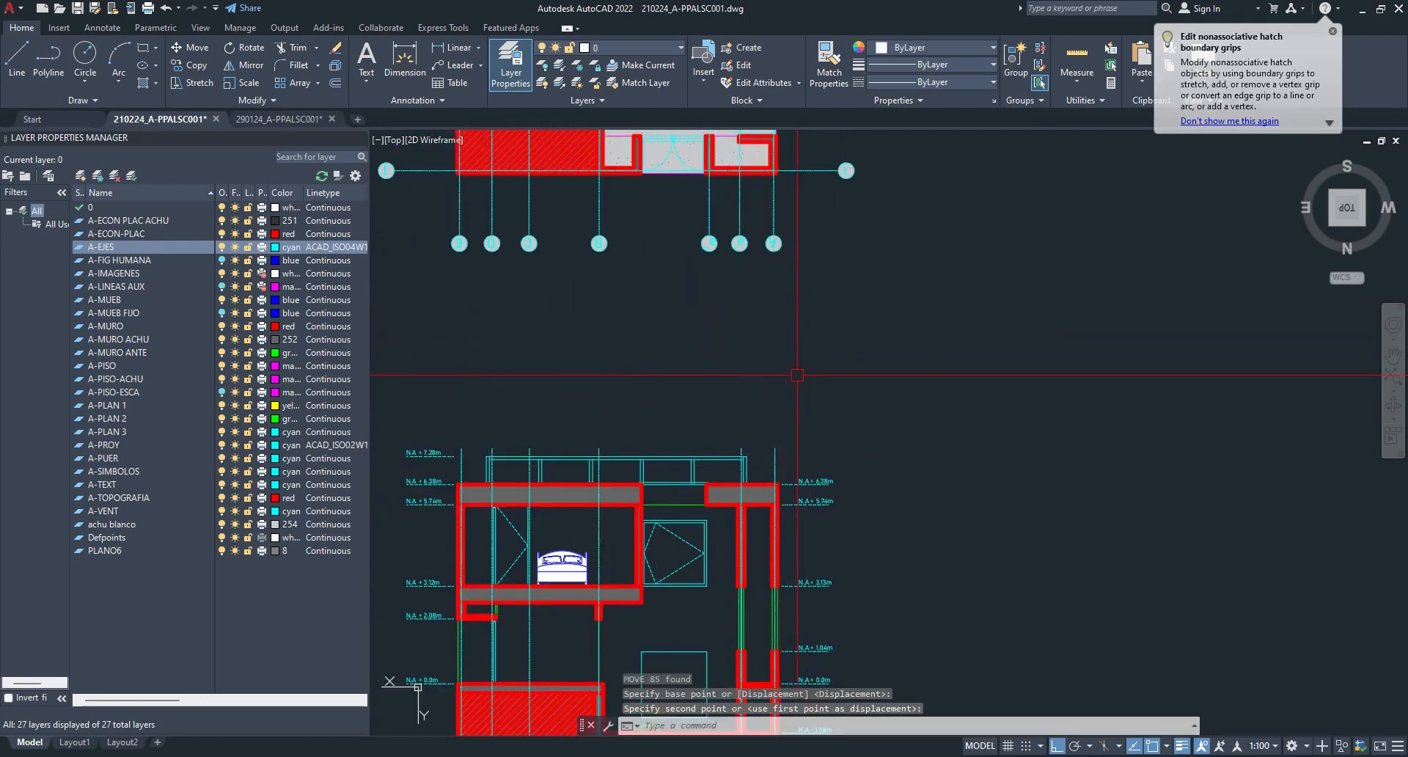
- Compare the lettered axes of the aligned section copy with the axes of the hatched-ground floor plan
{"action": "scroll", "coordinate": [788, 249], "scroll_direction": "up", "scroll_amount": 2}
{"action": "middle_click_drag", "start_coordinate": [887, 618], "coordinate": [943, 162]}
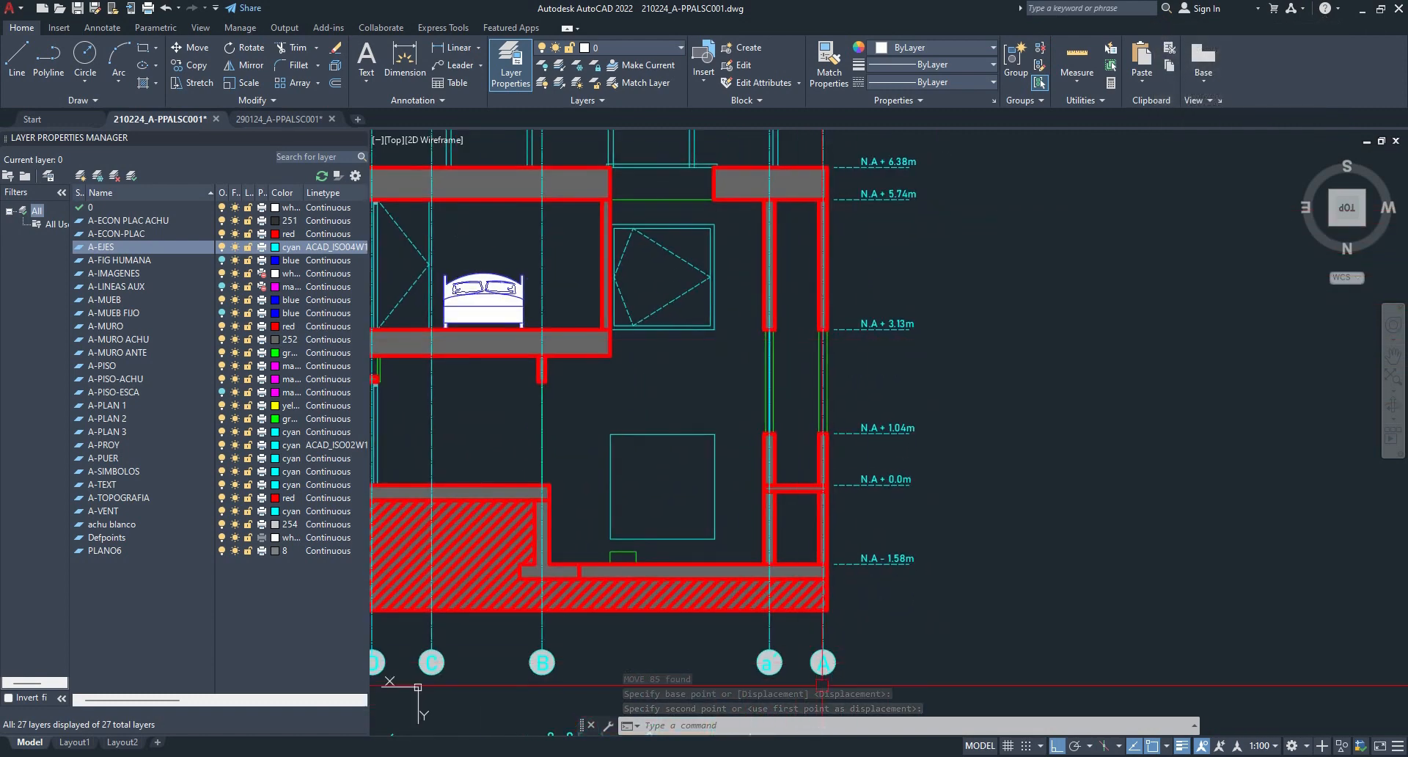
{"action": "scroll", "coordinate": [823, 654], "scroll_direction": "down", "scroll_amount": 3}
{"action": "scroll", "coordinate": [753, 355], "scroll_direction": "up", "scroll_amount": 3}
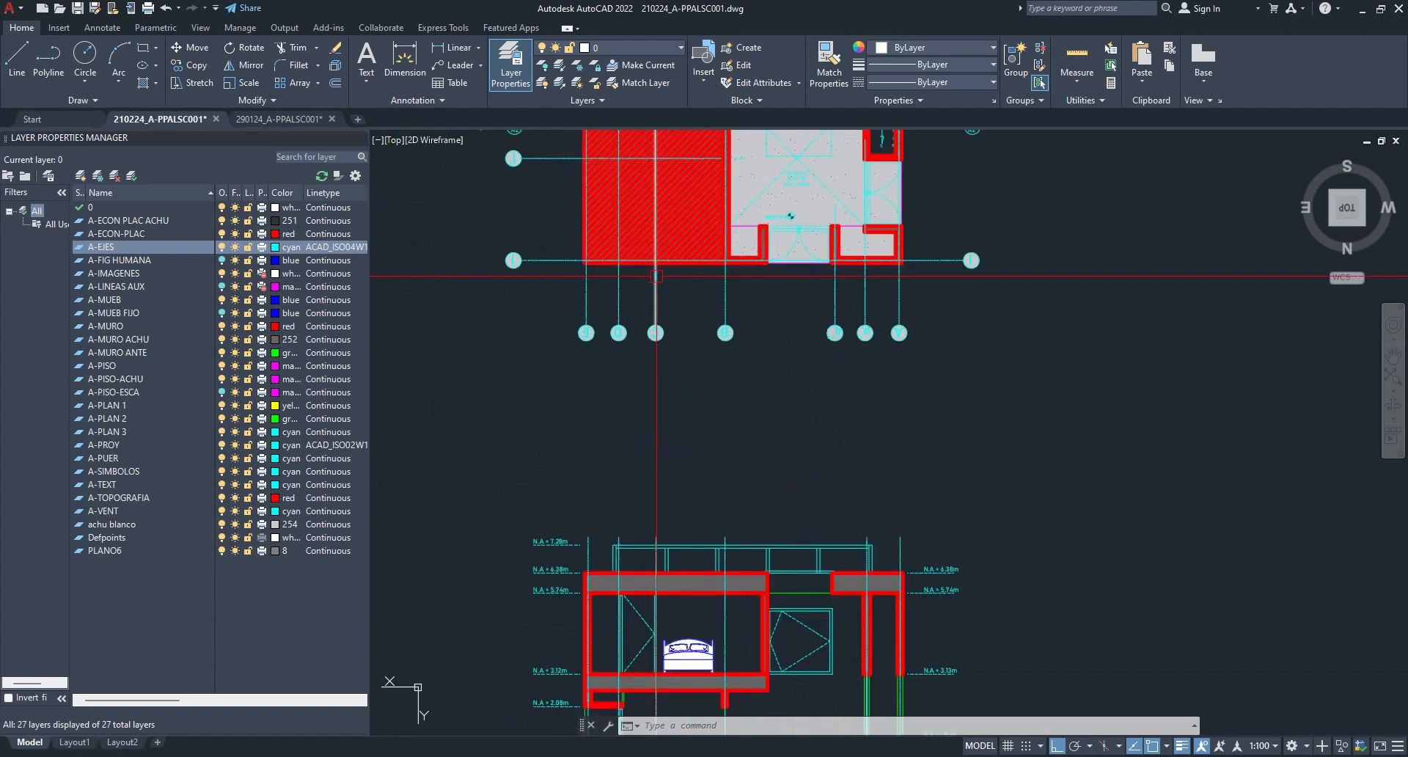
{"action": "scroll", "coordinate": [778, 414], "scroll_direction": "down", "scroll_amount": 3}
{"action": "scroll", "coordinate": [780, 601], "scroll_direction": "up", "scroll_amount": 2}
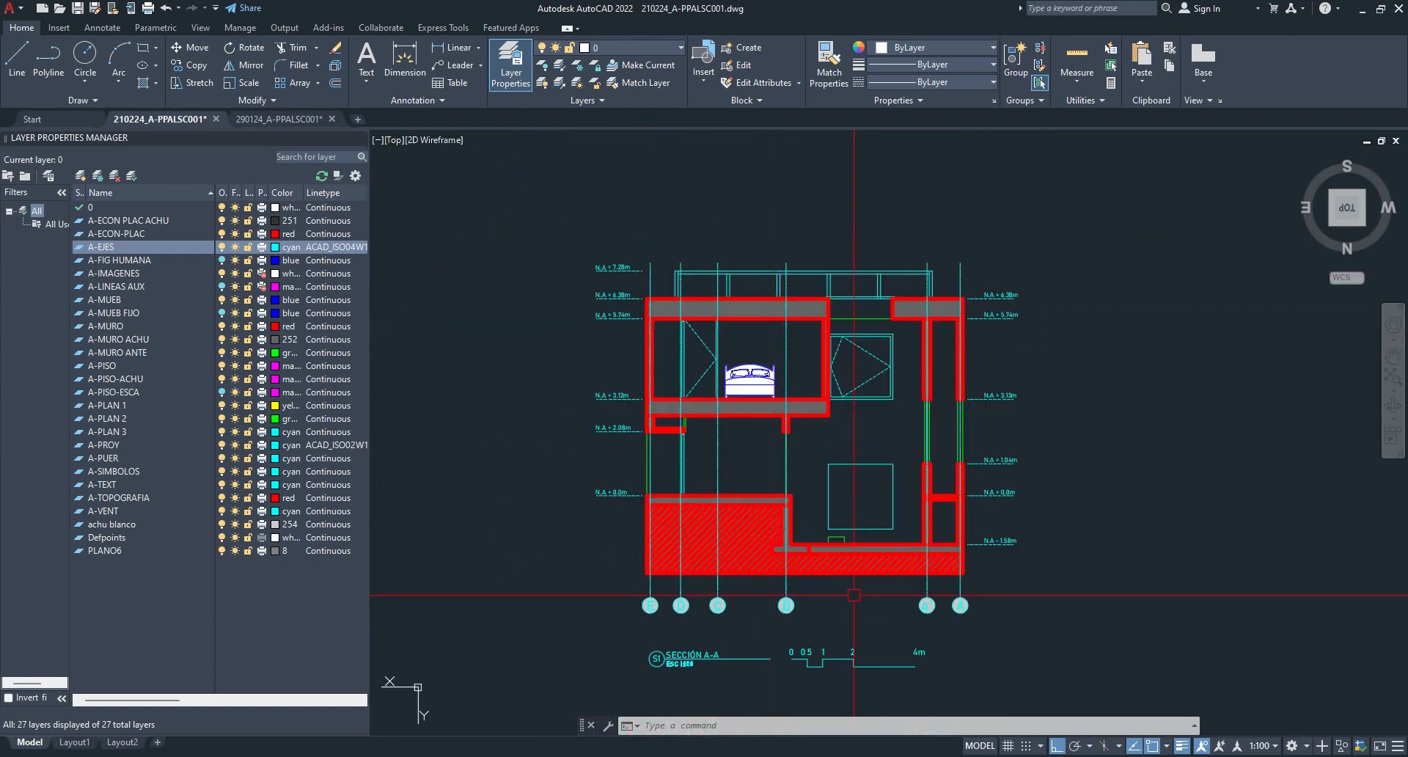
{"action": "scroll", "coordinate": [792, 600], "scroll_direction": "down", "scroll_amount": 2}
{"action": "middle_click_drag", "start_coordinate": [814, 316], "coordinate": [810, 569]}
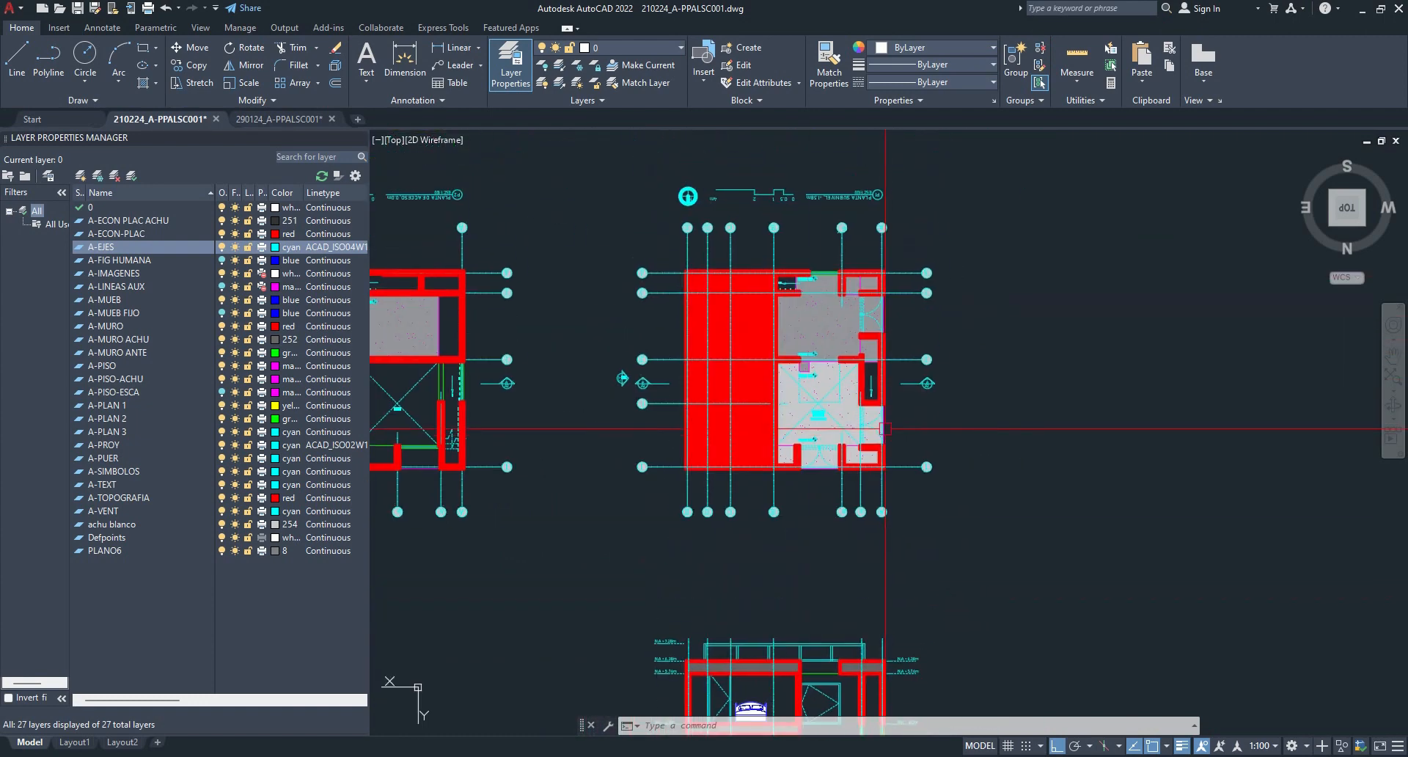
- Turn on the A-PISO-ESCA layer to show the stair treads in the floor plan with the hatched ground
{"action": "scroll", "coordinate": [870, 442], "scroll_direction": "up", "scroll_amount": 5}
{"action": "scroll", "coordinate": [889, 428], "scroll_direction": "up", "scroll_amount": 2}
{"action": "scroll", "coordinate": [890, 428], "scroll_direction": "down", "scroll_amount": 2}
{"action": "middle_click_drag", "start_coordinate": [923, 450], "coordinate": [1079, 456]}
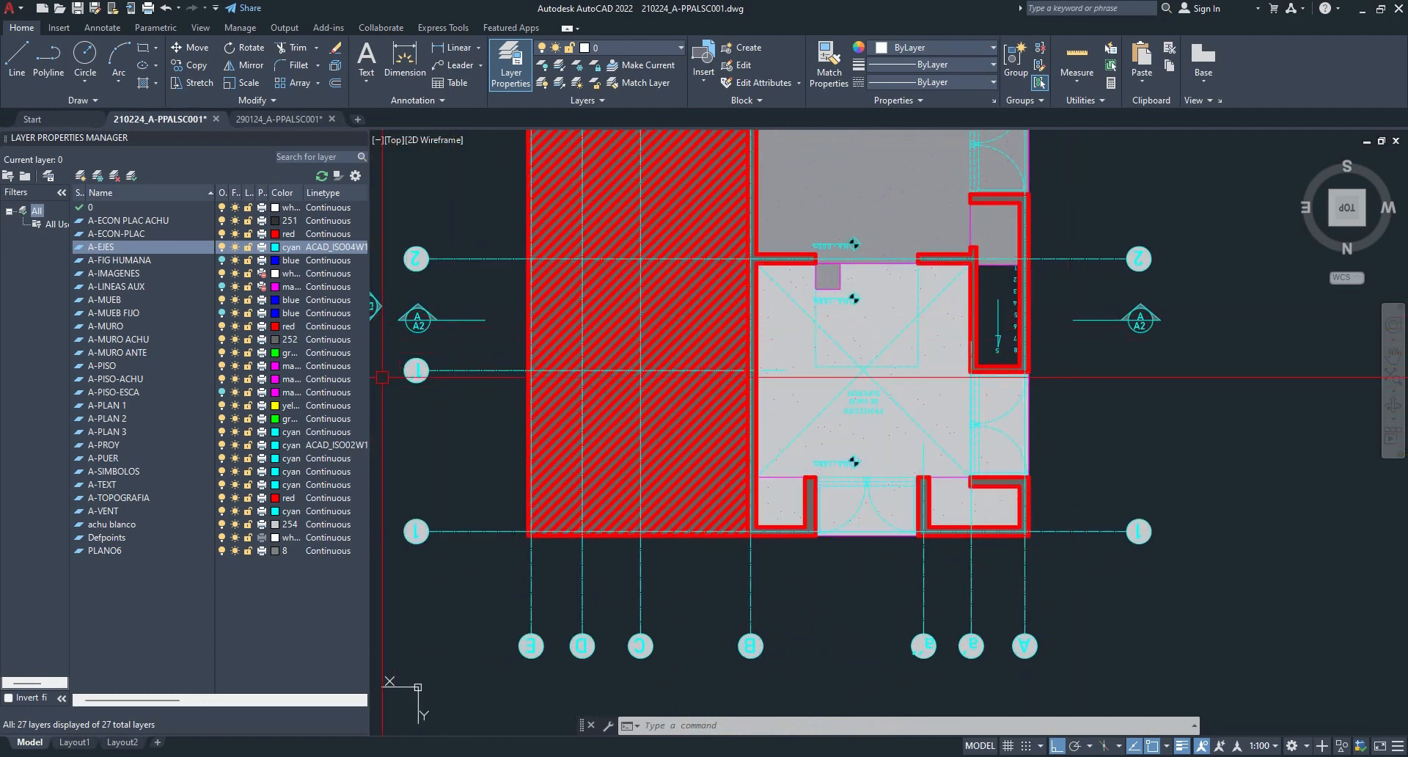
{"action": "left_click", "coordinate": [223, 392]}
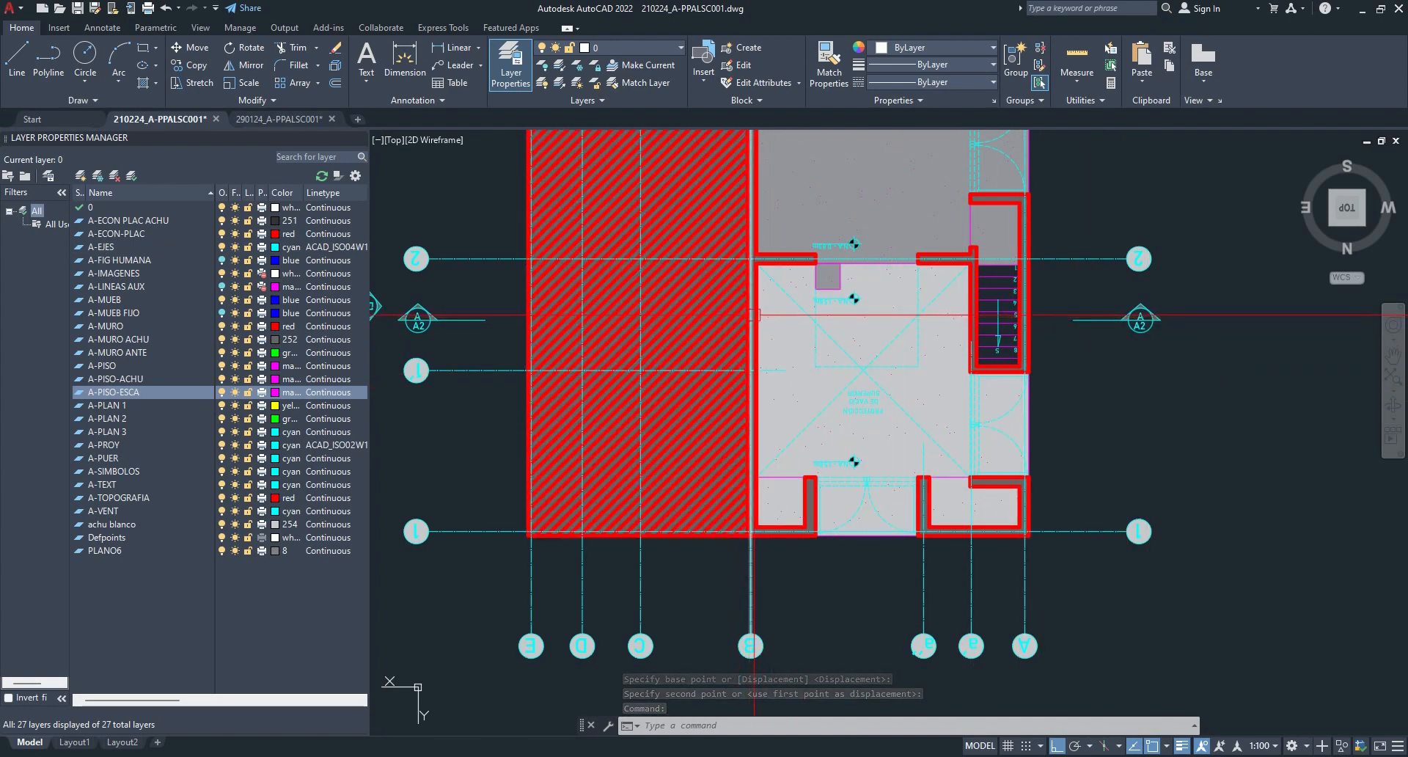
- Compare the section copy's N.A + 0.0m floor and axes D to B with the floor plan containing the dining table
{"action": "scroll", "coordinate": [536, 311], "scroll_direction": "down", "scroll_amount": 8}
{"action": "middle_click_drag", "start_coordinate": [578, 506], "coordinate": [699, 311]}
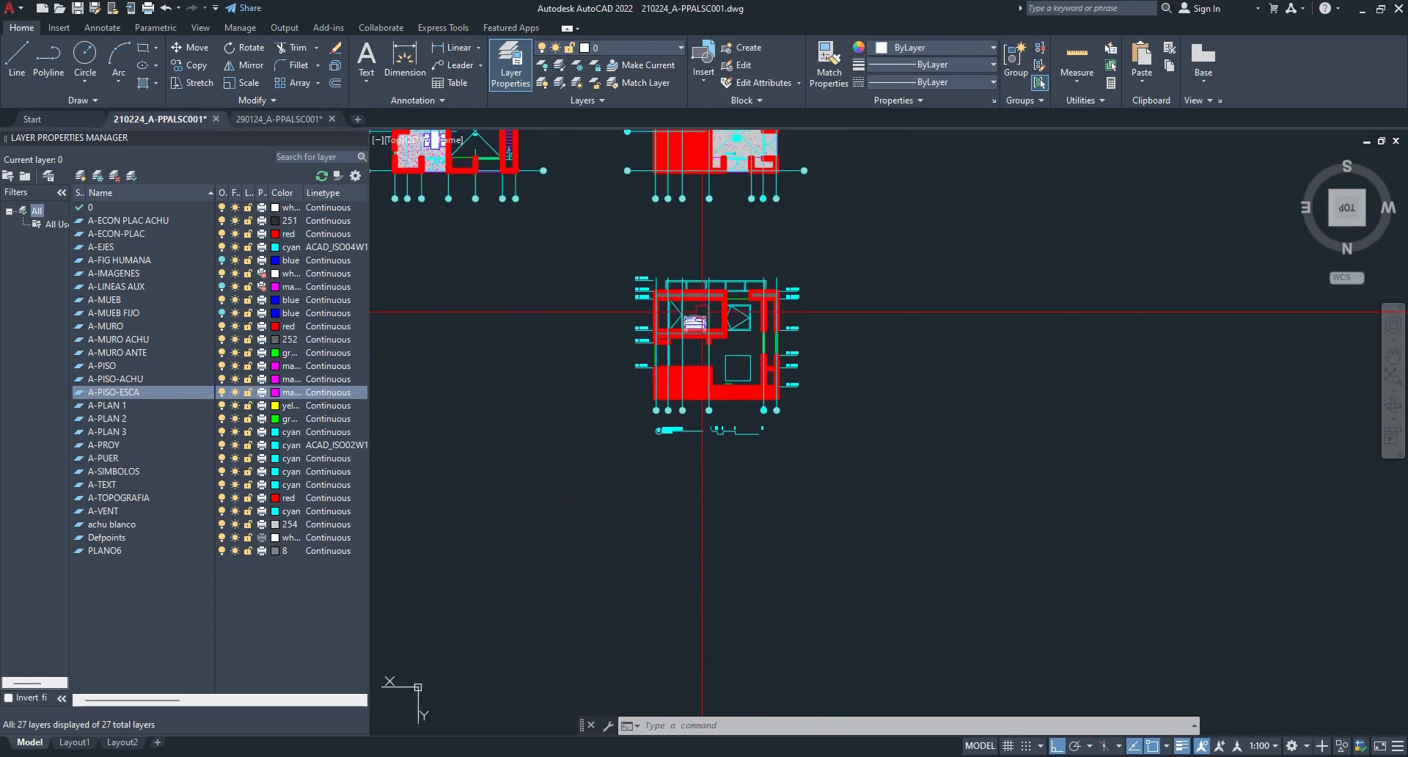
{"action": "scroll", "coordinate": [699, 311], "scroll_direction": "up", "scroll_amount": 5}
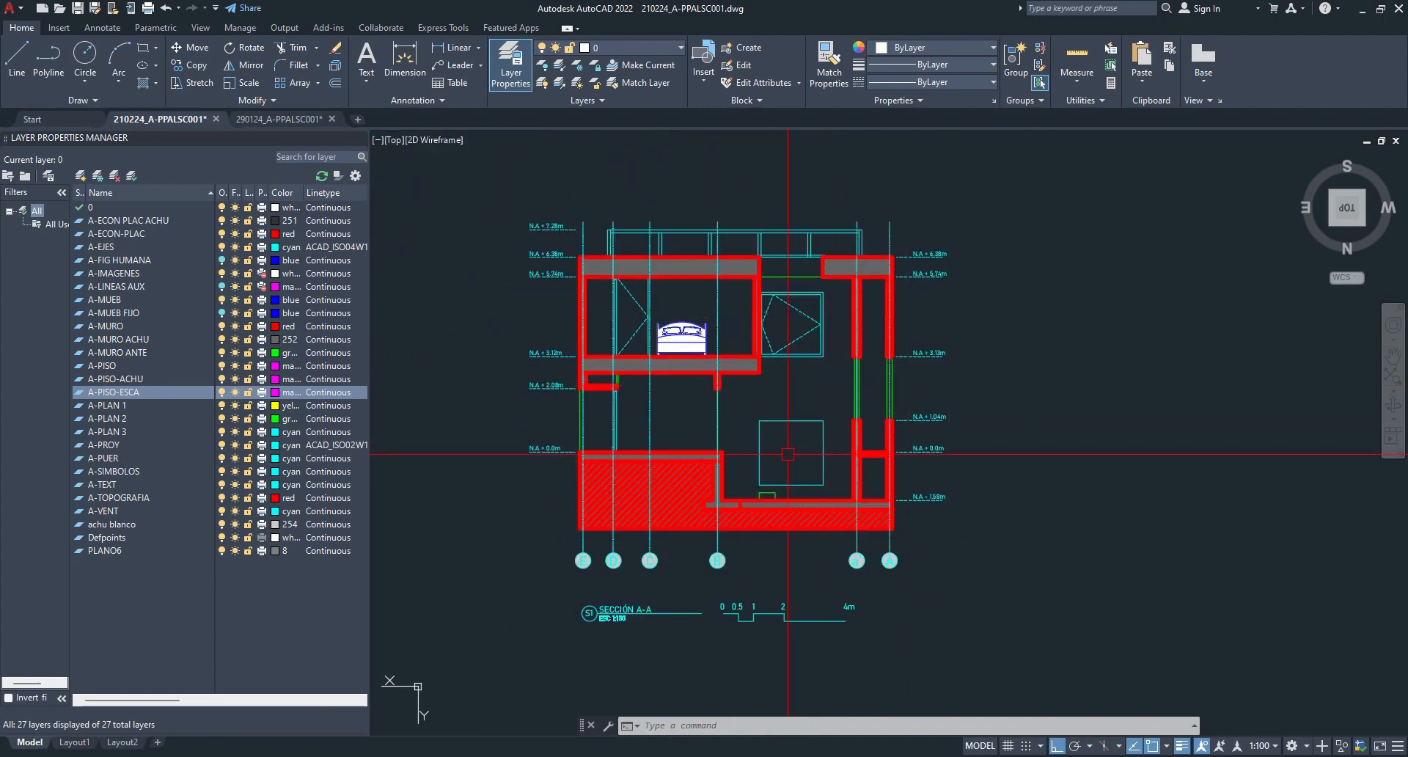
{"action": "scroll", "coordinate": [722, 466], "scroll_direction": "up", "scroll_amount": 4}
{"action": "scroll", "coordinate": [720, 466], "scroll_direction": "down", "scroll_amount": 4}
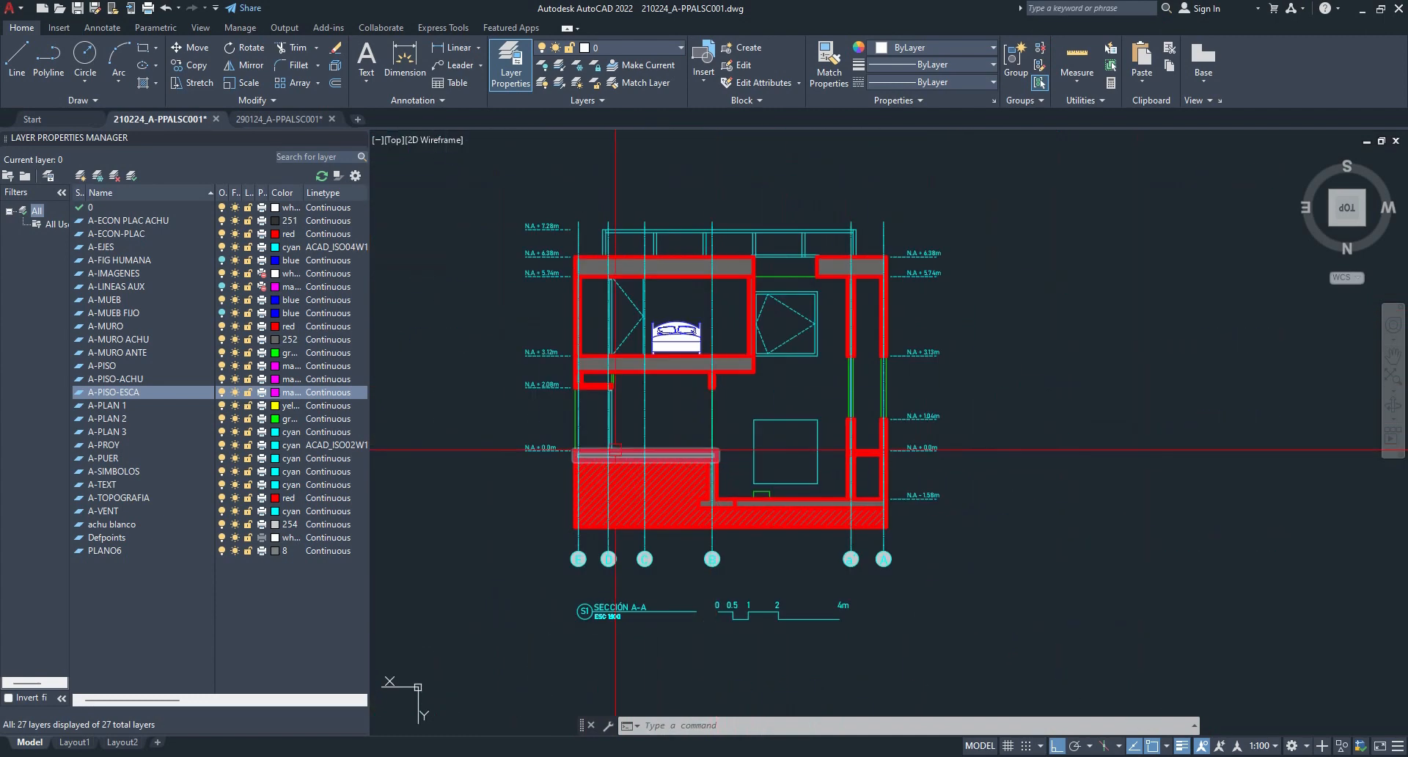
{"action": "scroll", "coordinate": [557, 439], "scroll_direction": "up", "scroll_amount": 2}
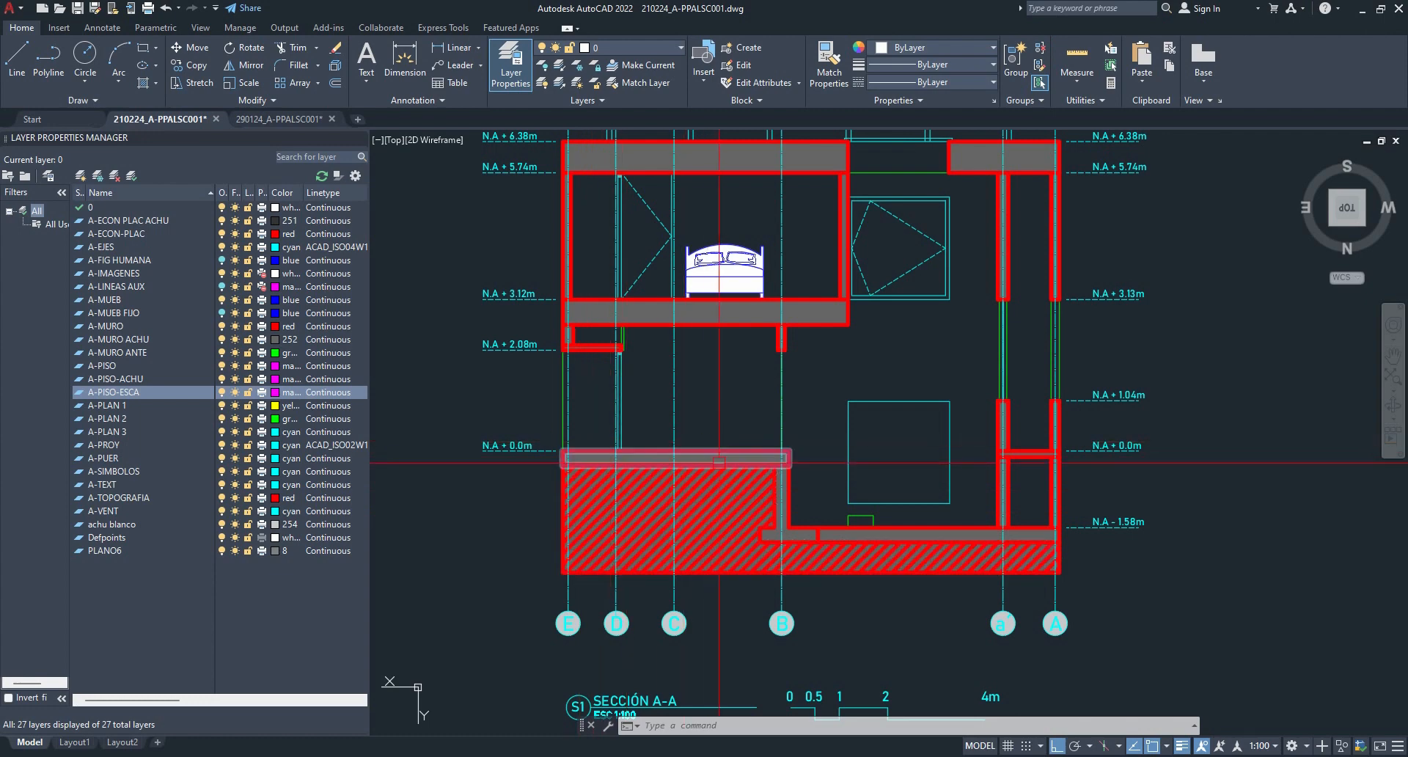
{"action": "scroll", "coordinate": [558, 440], "scroll_direction": "down", "scroll_amount": 6}
{"action": "scroll", "coordinate": [601, 290], "scroll_direction": "up", "scroll_amount": 6}
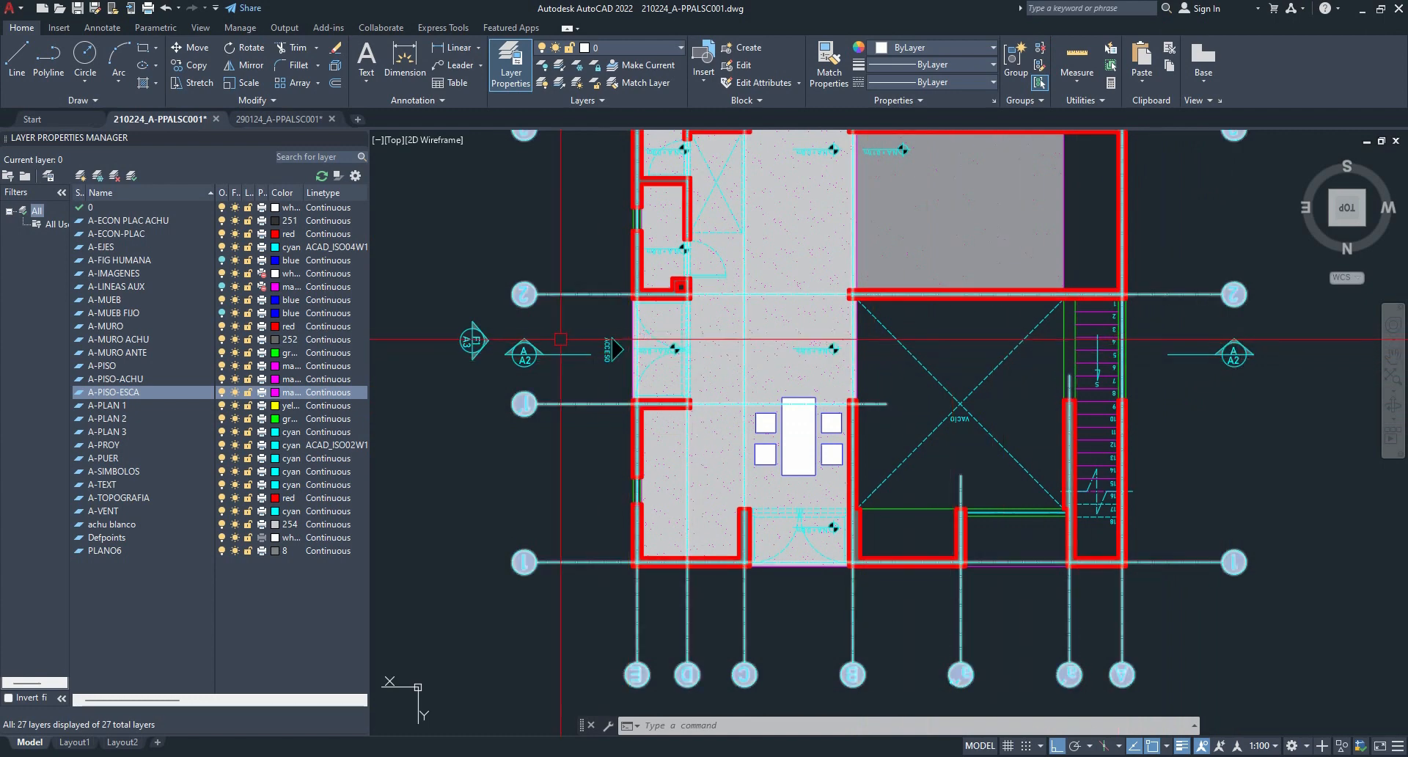
{"action": "scroll", "coordinate": [873, 361], "scroll_direction": "down", "scroll_amount": 5}
{"action": "scroll", "coordinate": [997, 640], "scroll_direction": "up", "scroll_amount": 2}
{"action": "scroll", "coordinate": [998, 639], "scroll_direction": "up", "scroll_amount": 4}
{"action": "middle_click_drag", "start_coordinate": [876, 367], "coordinate": [1170, 436]}
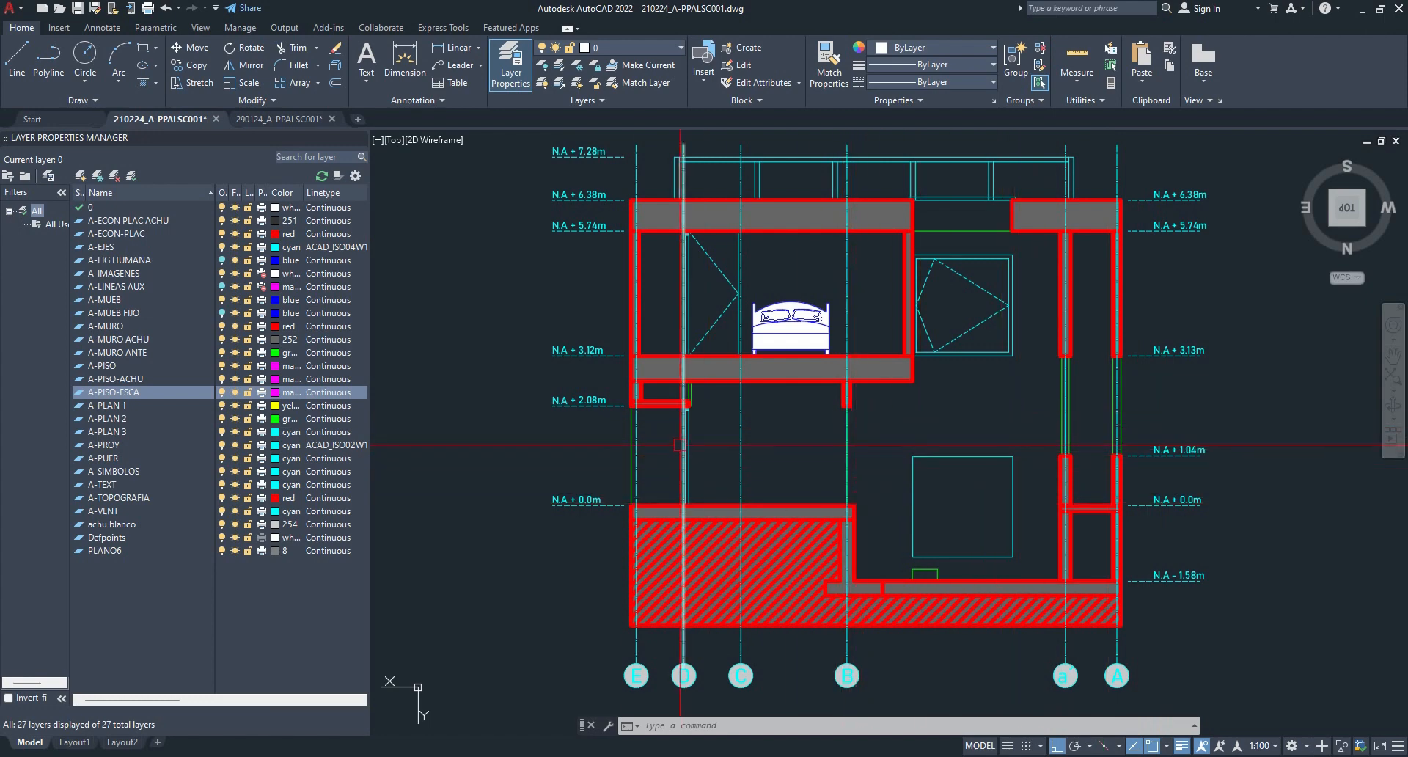
- Examine the bedroom floor plan along its A-A cut and relate it to the upper level of the section copy
{"action": "scroll", "coordinate": [673, 419], "scroll_direction": "down", "scroll_amount": 6}
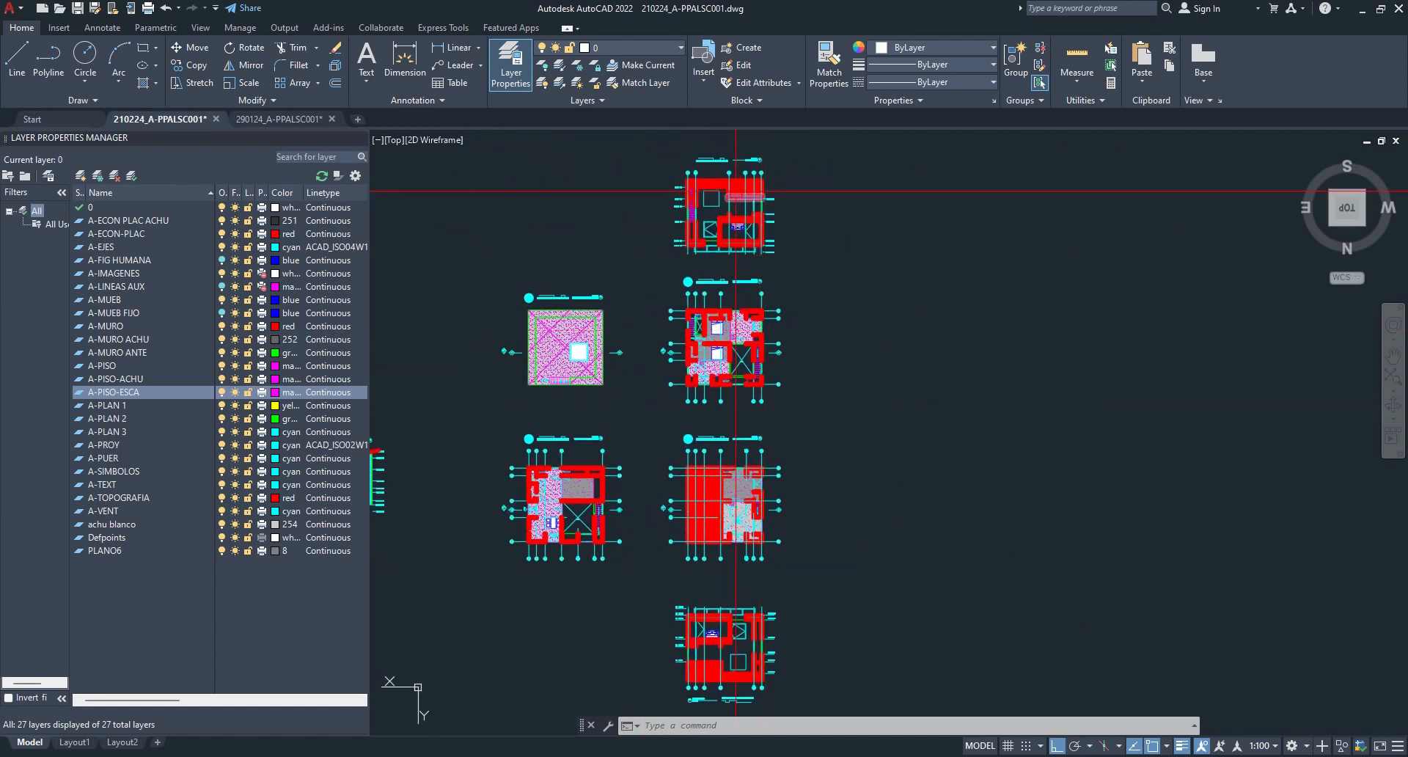
{"action": "scroll", "coordinate": [734, 345], "scroll_direction": "up", "scroll_amount": 8}
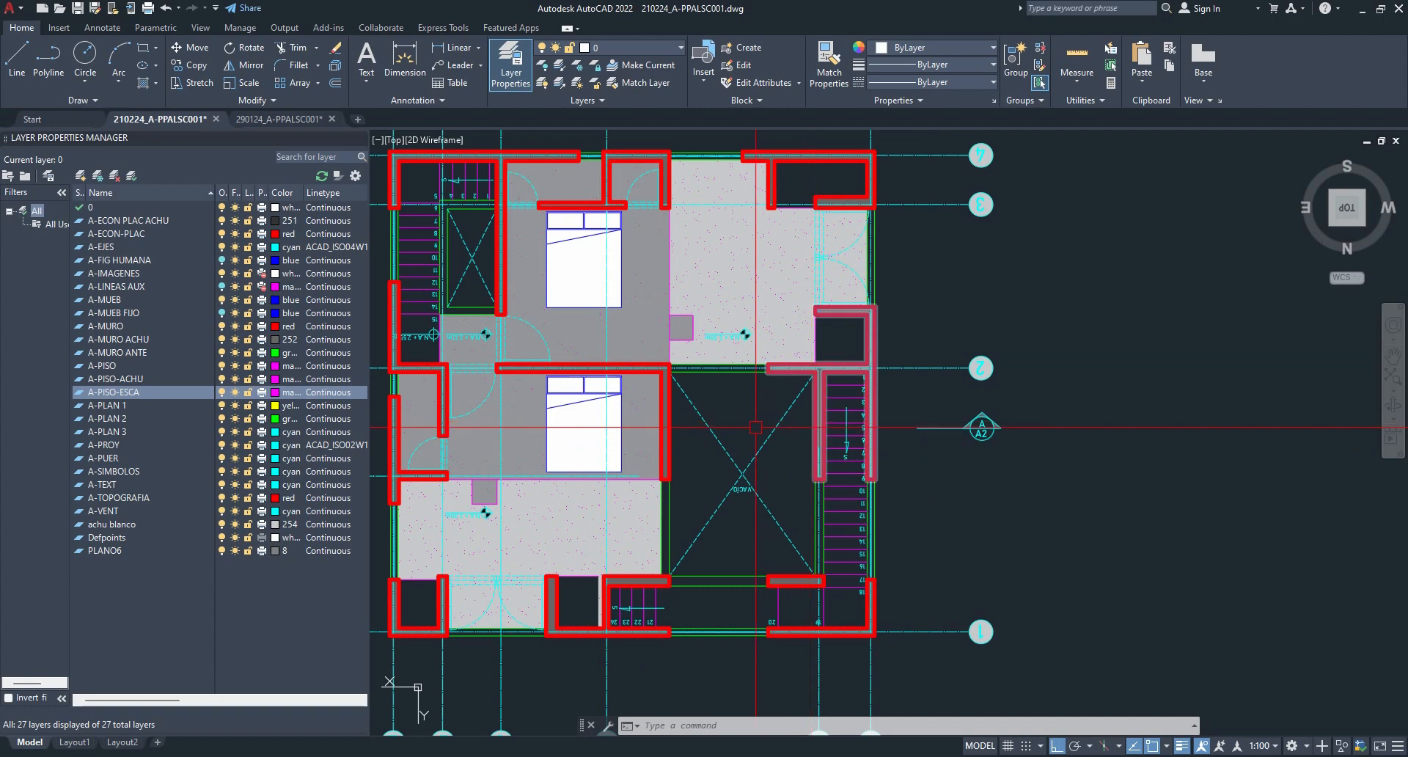
{"action": "middle_click_drag", "start_coordinate": [676, 425], "coordinate": [946, 422]}
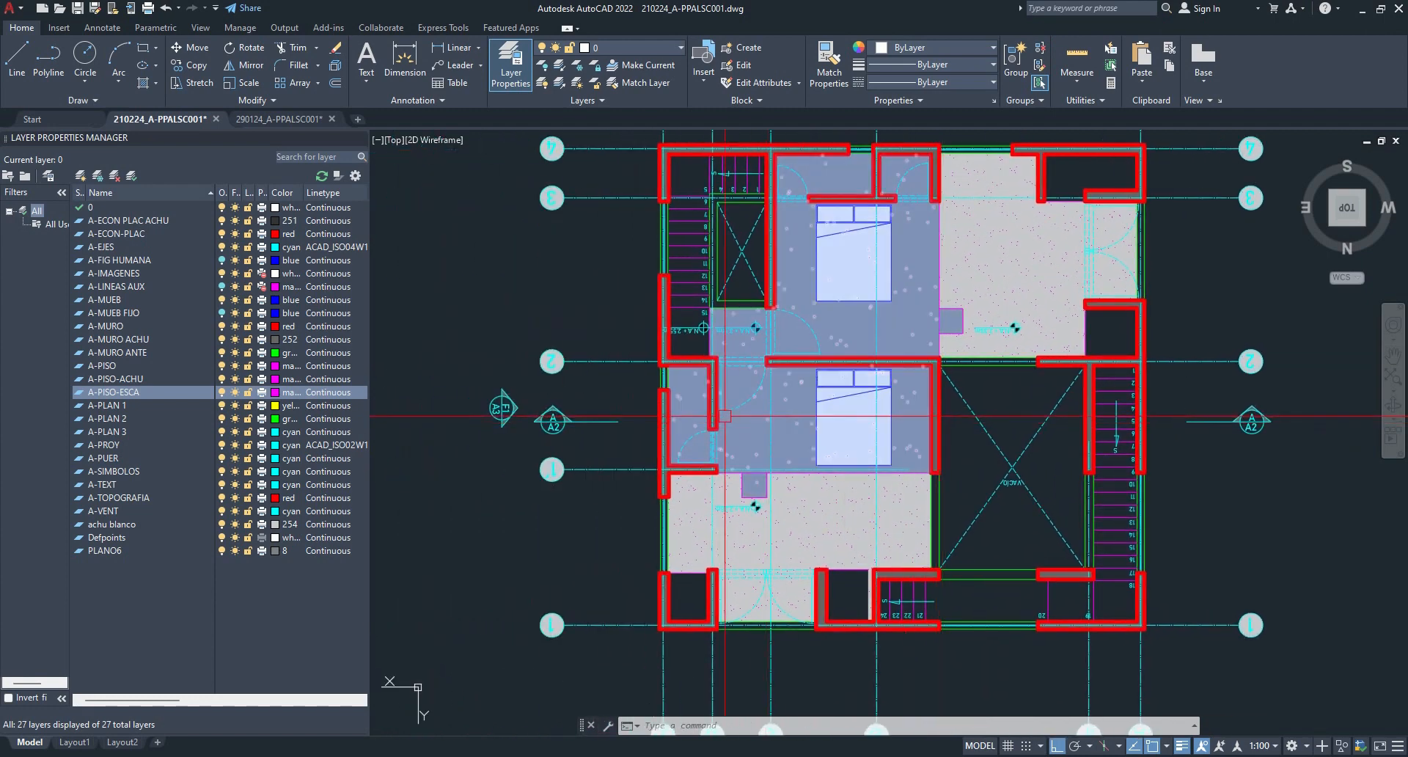
{"action": "scroll", "coordinate": [644, 414], "scroll_direction": "down", "scroll_amount": 6}
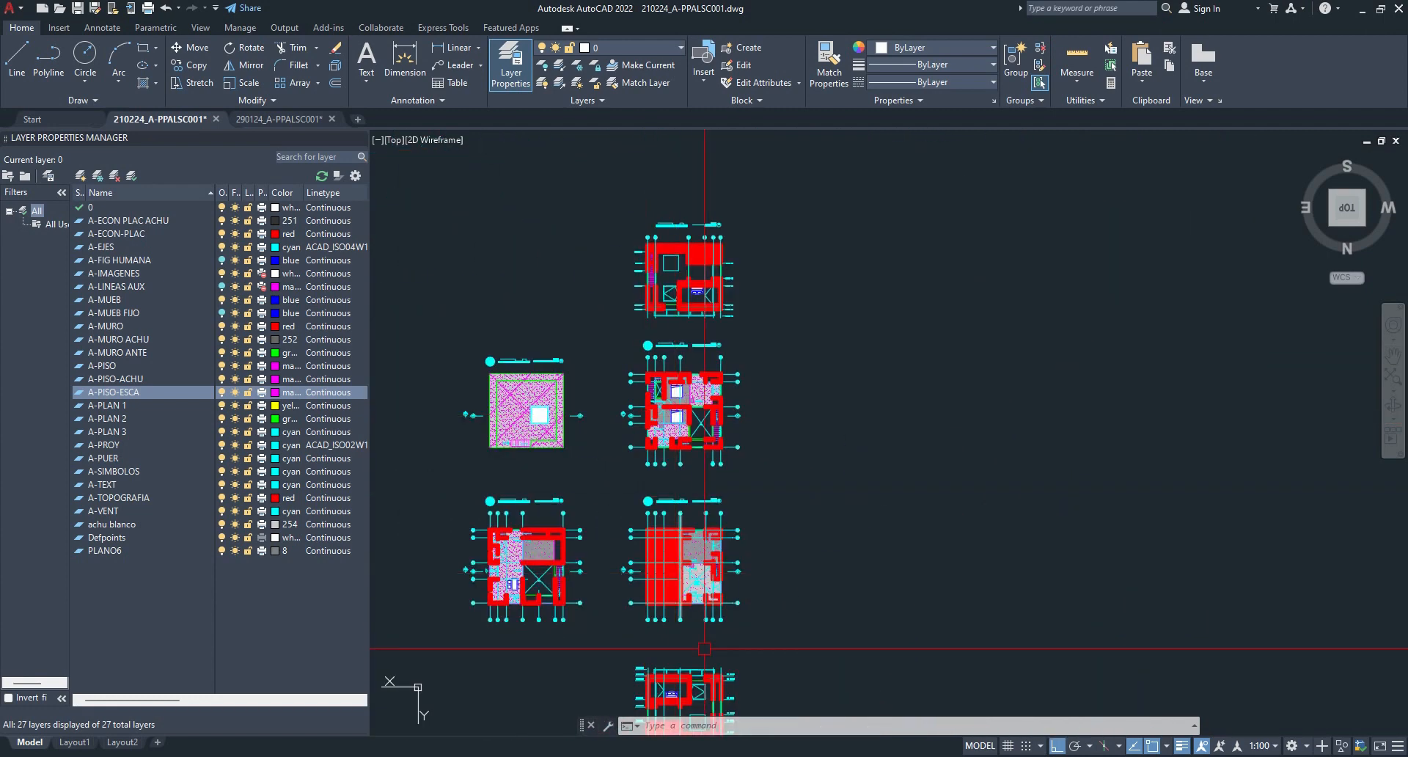
{"action": "middle_click_drag", "start_coordinate": [721, 623], "coordinate": [748, 443]}
{"action": "scroll", "coordinate": [685, 521], "scroll_direction": "up", "scroll_amount": 8}
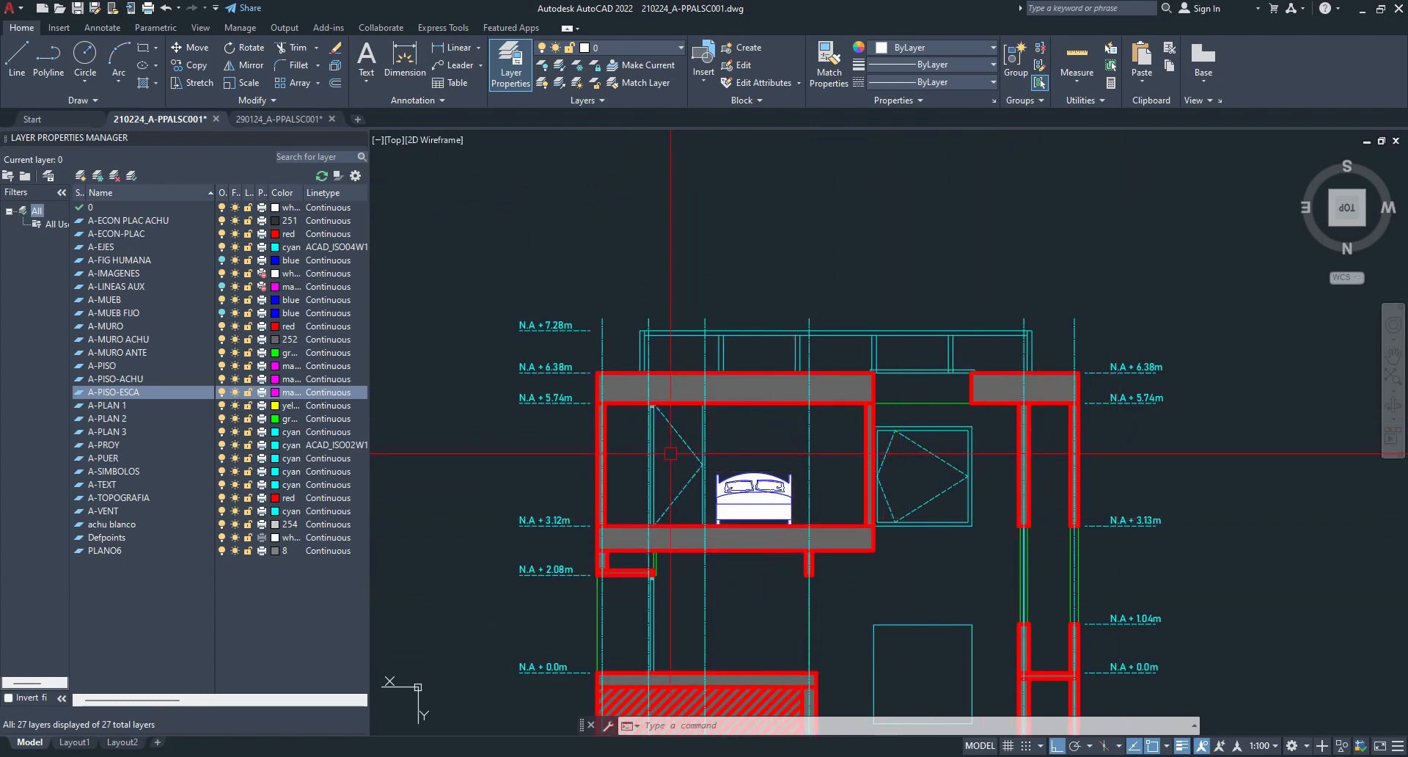
- Delete the aligned copy of section A-A below the floor plans
{"action": "scroll", "coordinate": [596, 424], "scroll_direction": "down", "scroll_amount": 8}
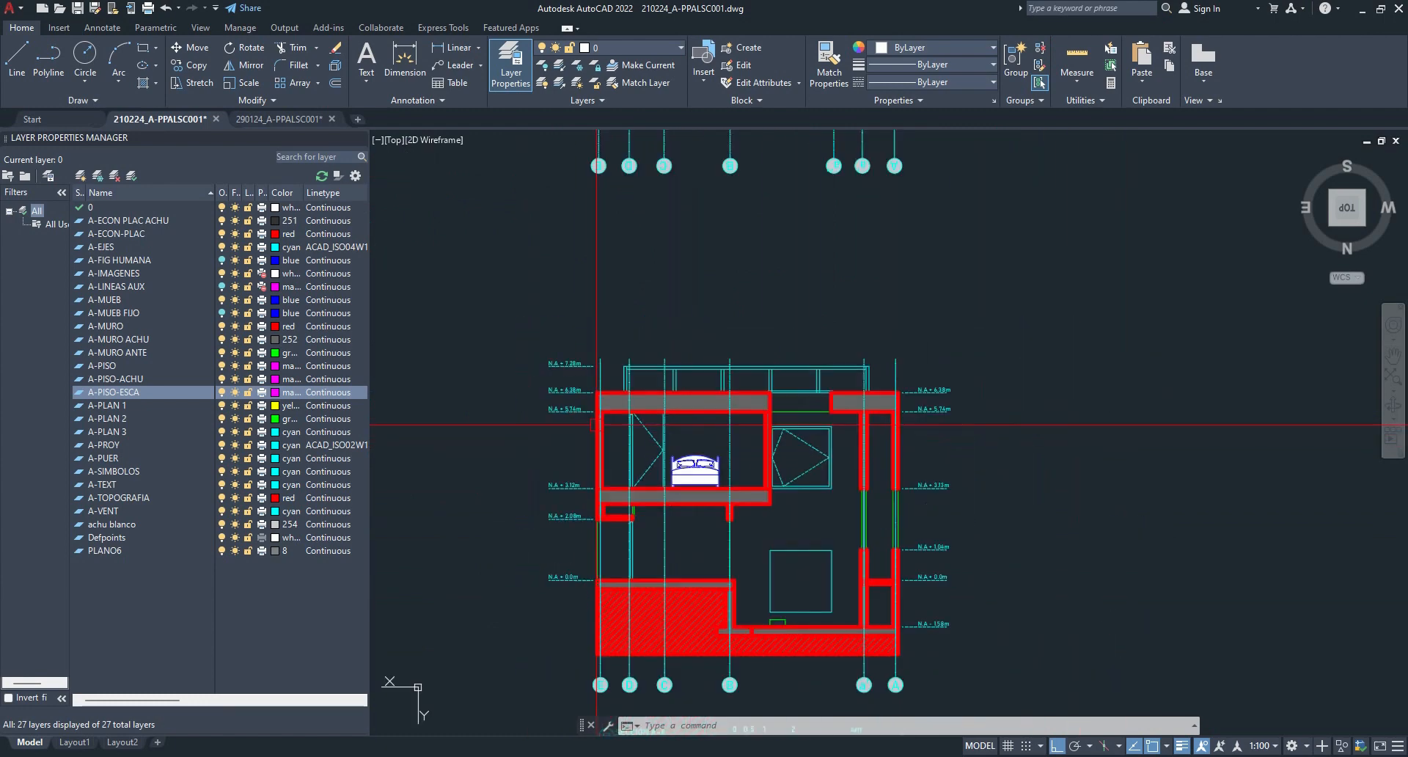
{"action": "left_click", "coordinate": [557, 394]}
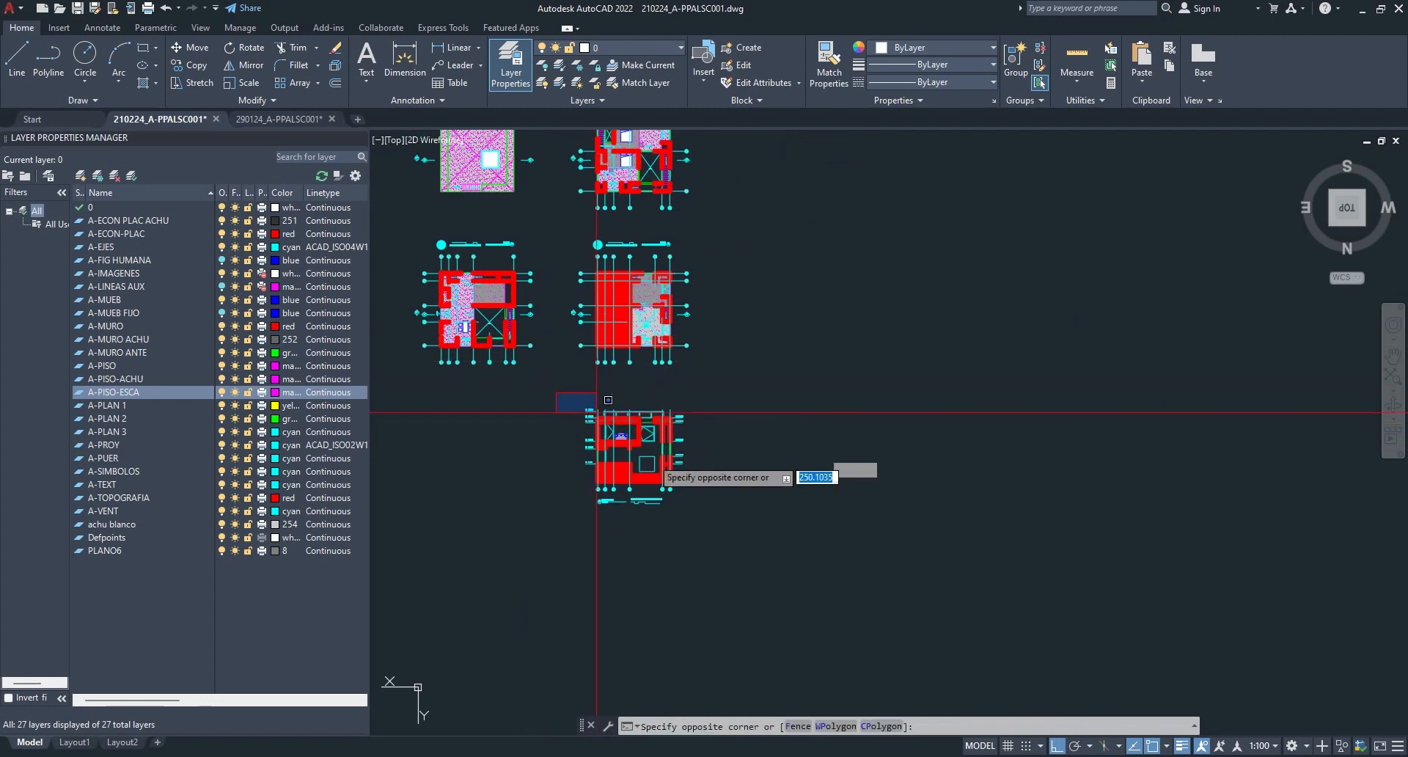
{"action": "left_click", "coordinate": [730, 540]}
{"action": "key", "text": "Delete"}
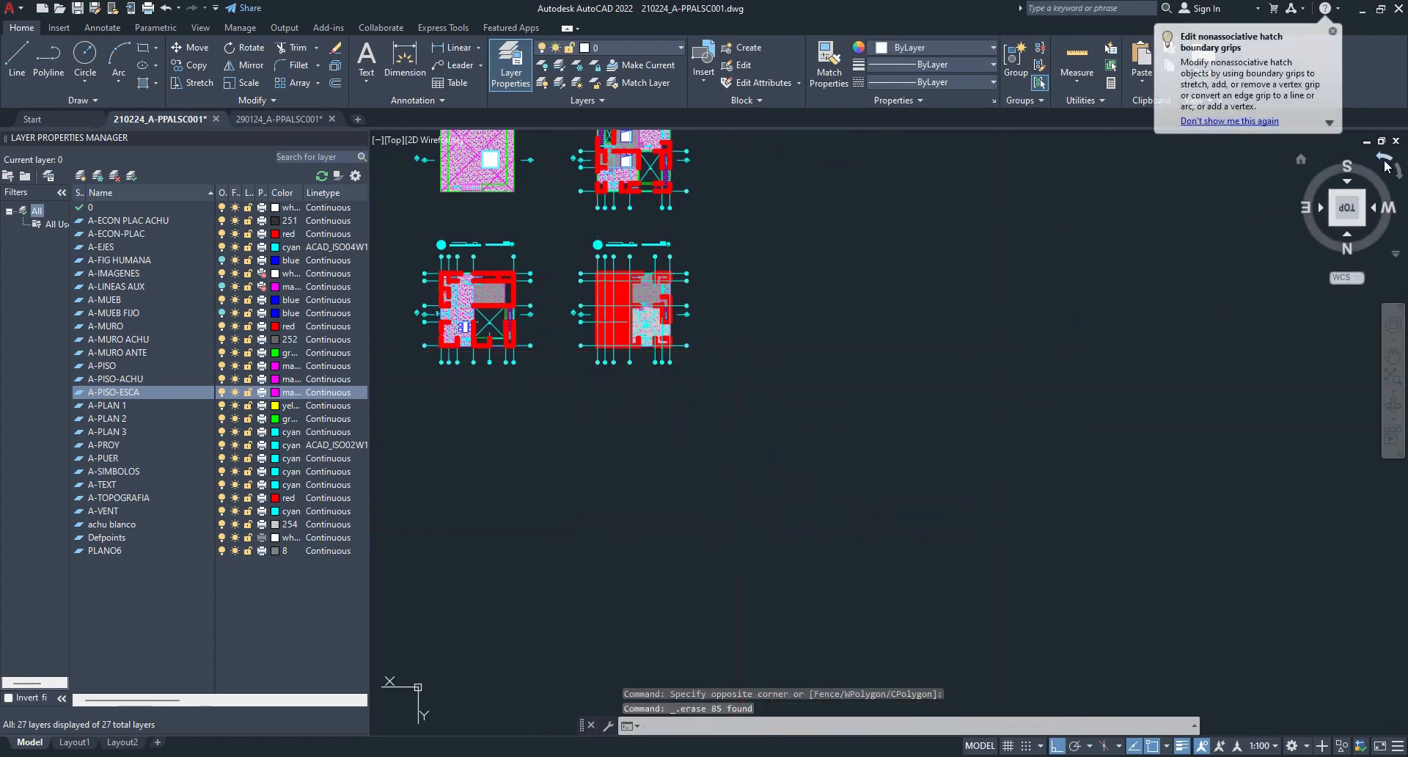
- Rotate the top view back so that north points up
{"action": "left_click", "coordinate": [1386, 163]}
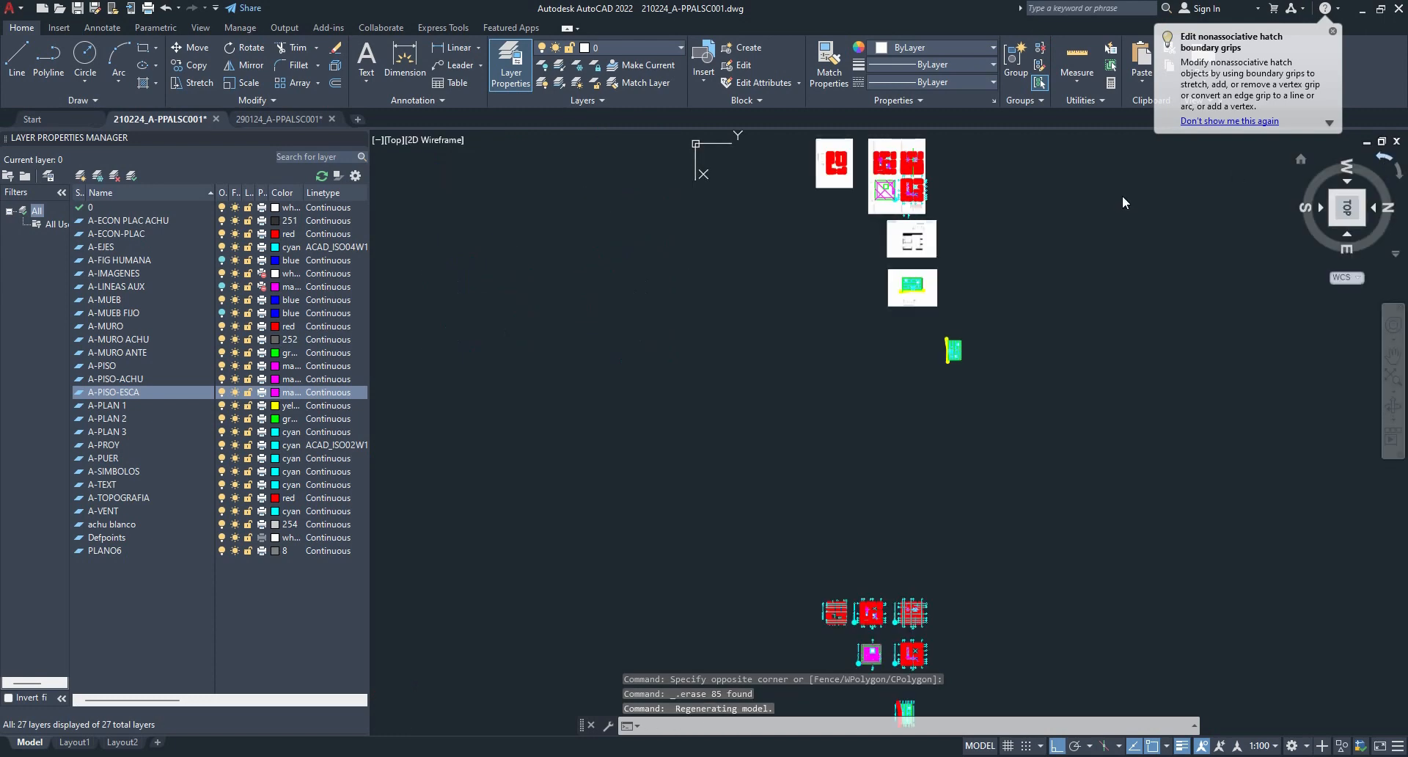
{"action": "scroll", "coordinate": [1115, 449], "scroll_direction": "up", "scroll_amount": 6}
{"action": "middle_click_drag", "start_coordinate": [950, 333], "coordinate": [907, 323]}
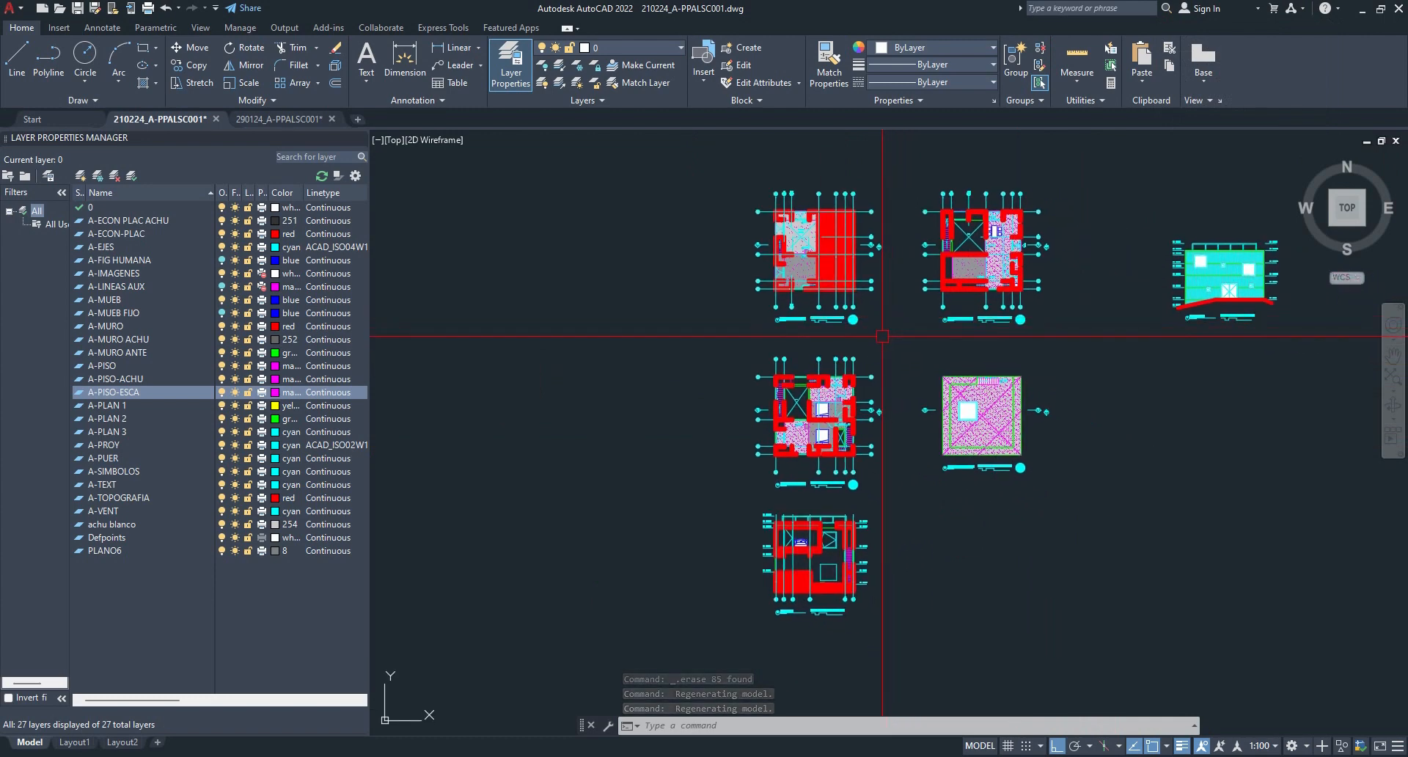
- Turn on the A-MUEB FIJO and A-FIG HUMANA layers to show fixed furniture and human figures in section A-A
{"action": "scroll", "coordinate": [877, 511], "scroll_direction": "up", "scroll_amount": 6}
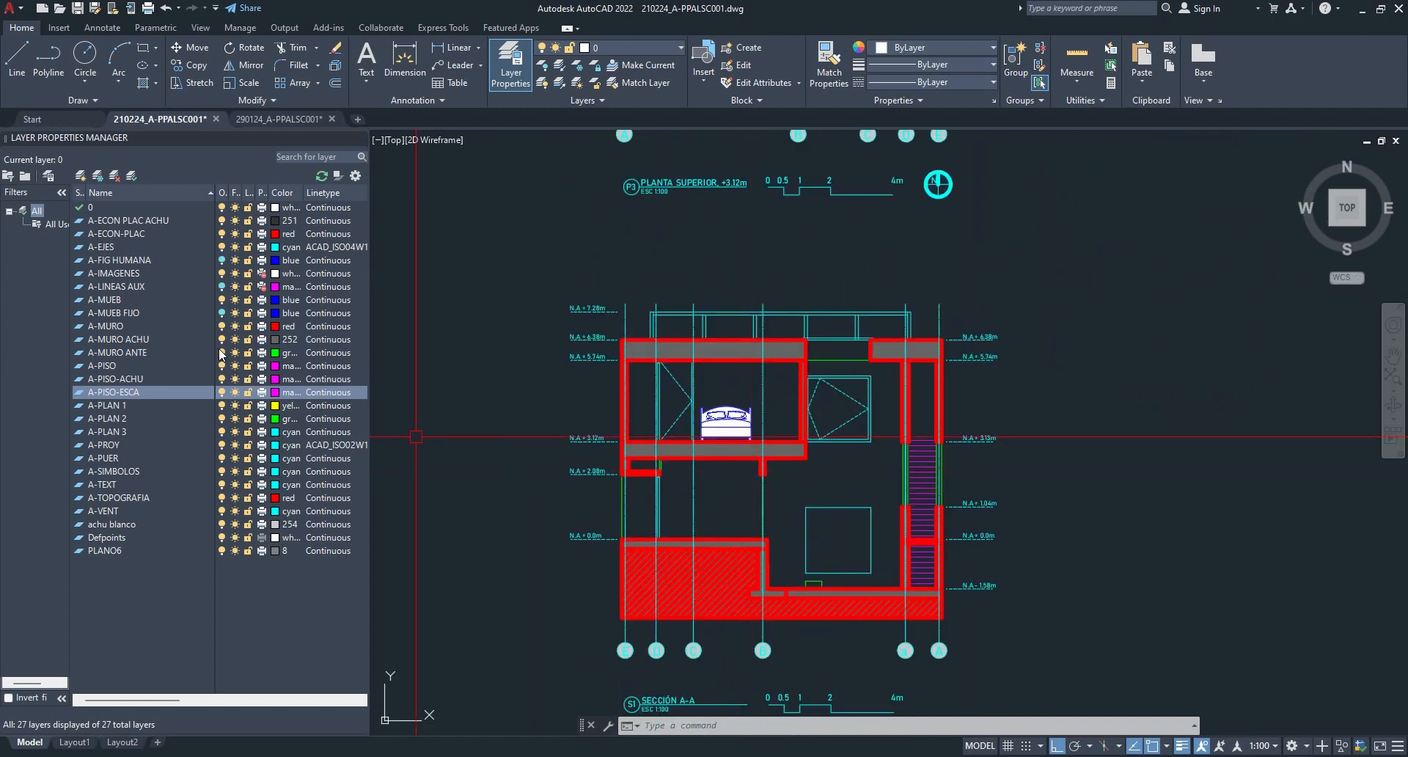
{"action": "left_click", "coordinate": [222, 313]}
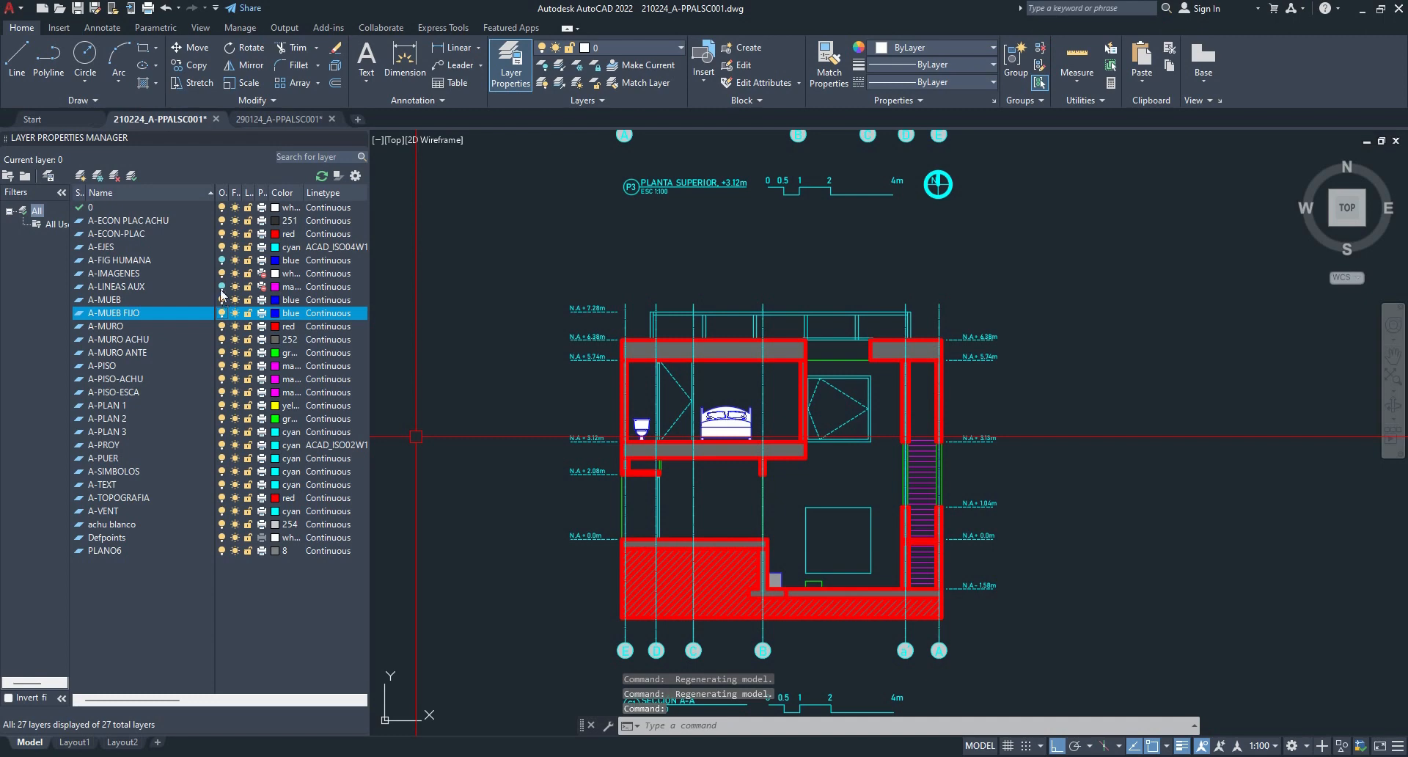
{"action": "left_click", "coordinate": [222, 261]}
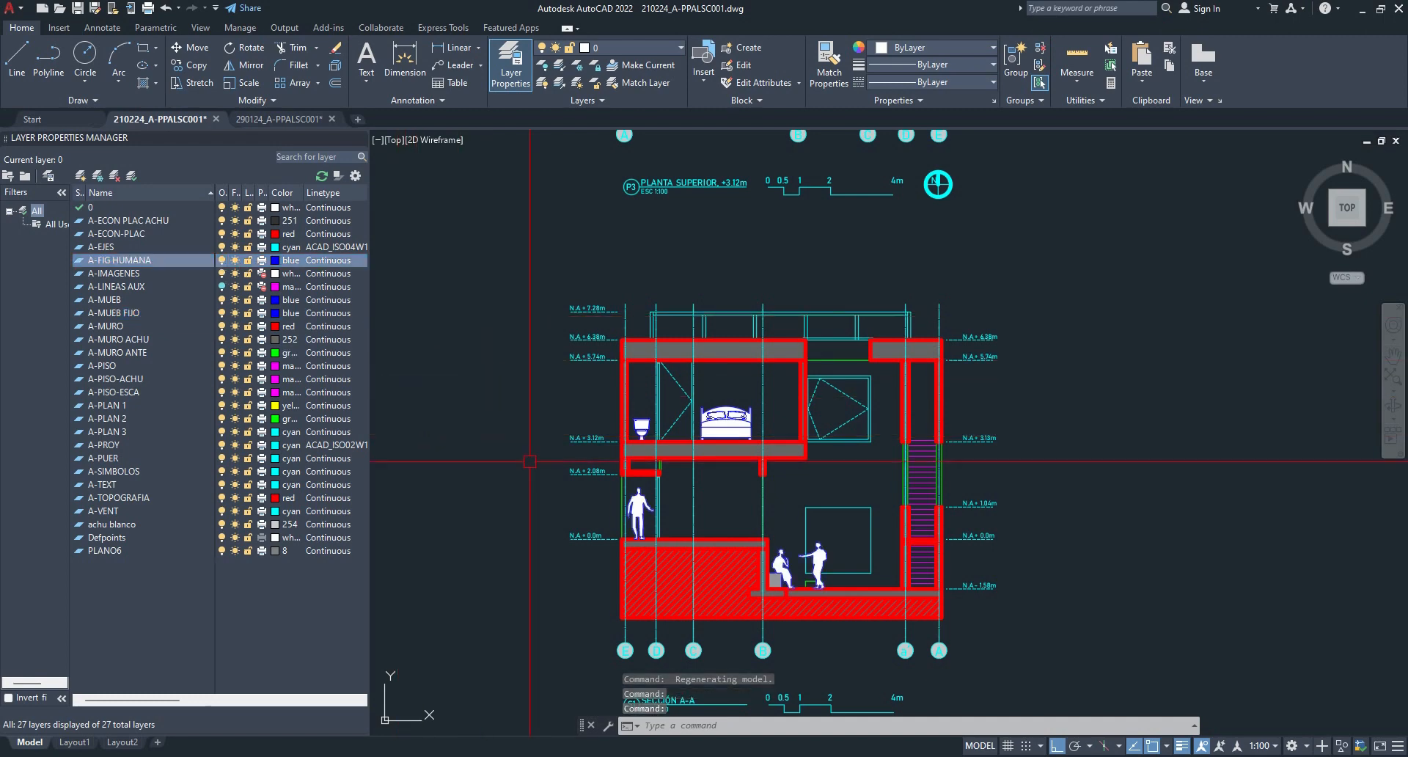
- Change the hatch of the seat beneath the seated figure in section A-A to the Solid type
{"action": "scroll", "coordinate": [566, 461], "scroll_direction": "up", "scroll_amount": 4}
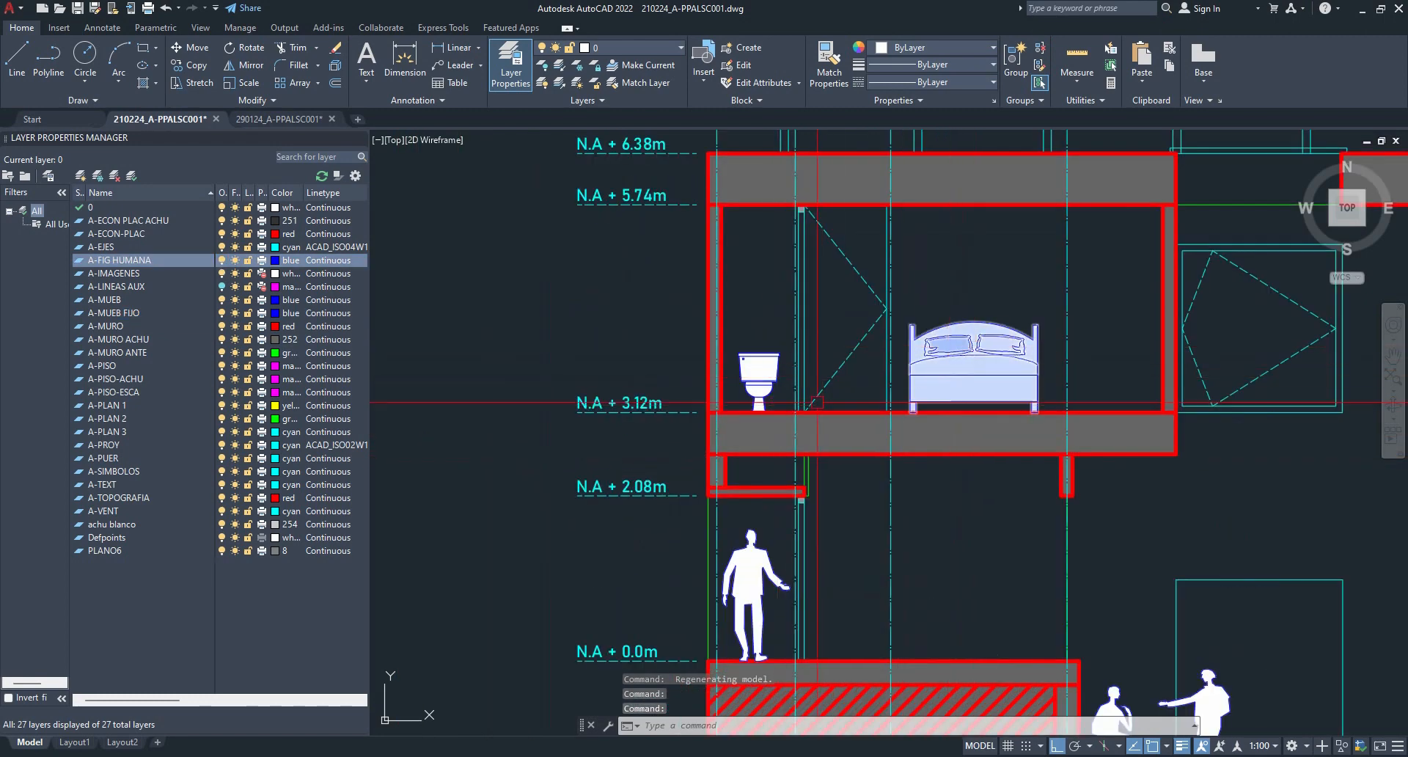
{"action": "middle_click_drag", "start_coordinate": [1025, 495], "coordinate": [913, 404]}
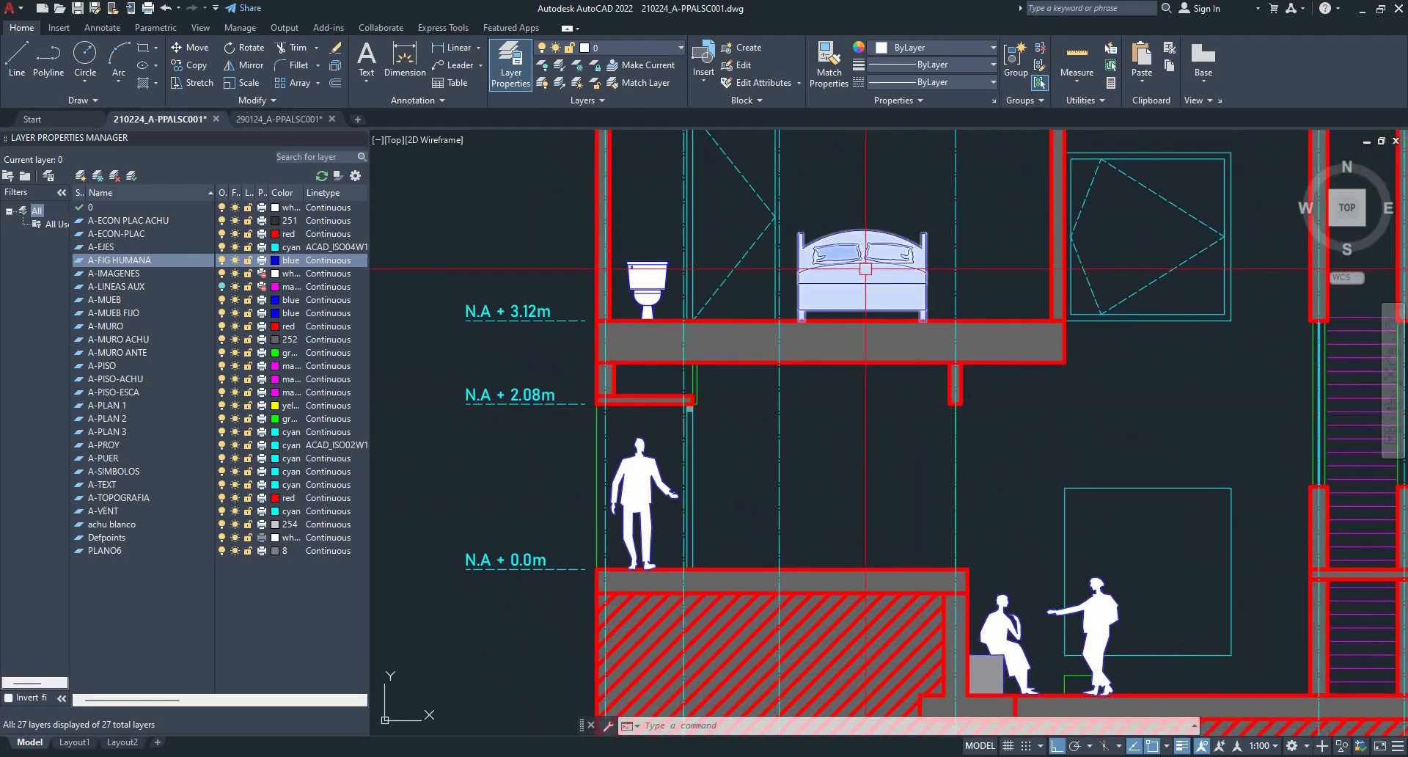
{"action": "middle_click_drag", "start_coordinate": [1006, 474], "coordinate": [894, 374]}
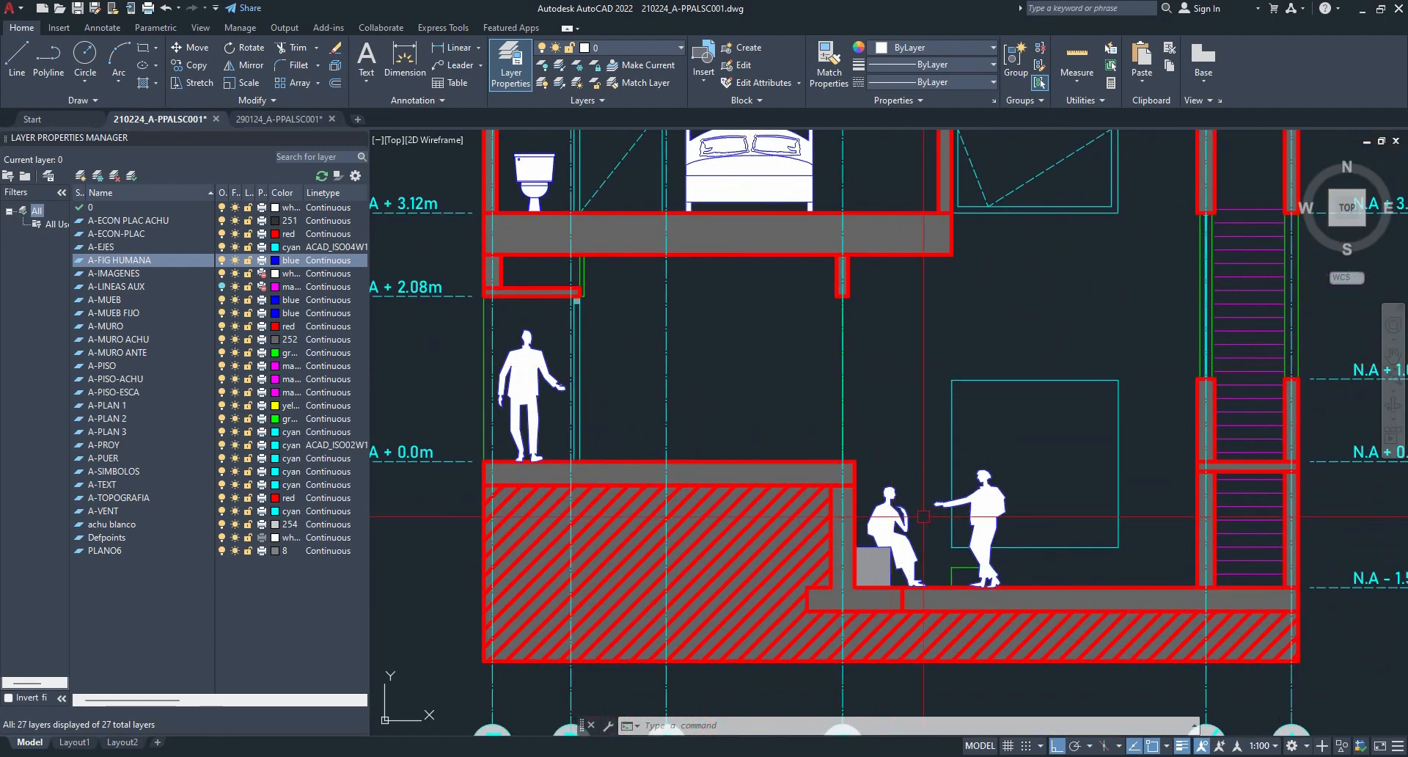
{"action": "scroll", "coordinate": [926, 574], "scroll_direction": "up", "scroll_amount": 2}
{"action": "left_click", "coordinate": [843, 570]}
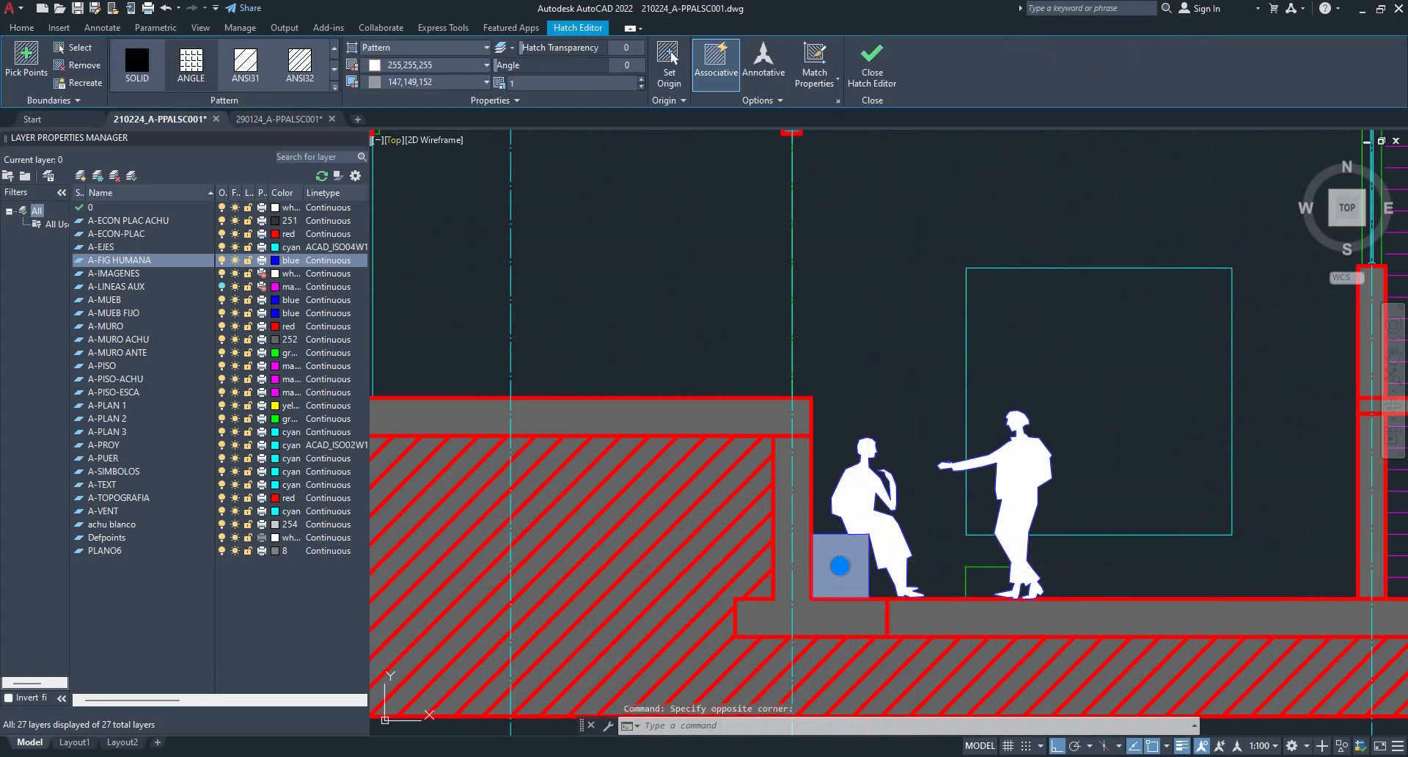
{"action": "left_click", "coordinate": [411, 47]}
{"action": "left_click", "coordinate": [400, 66]}
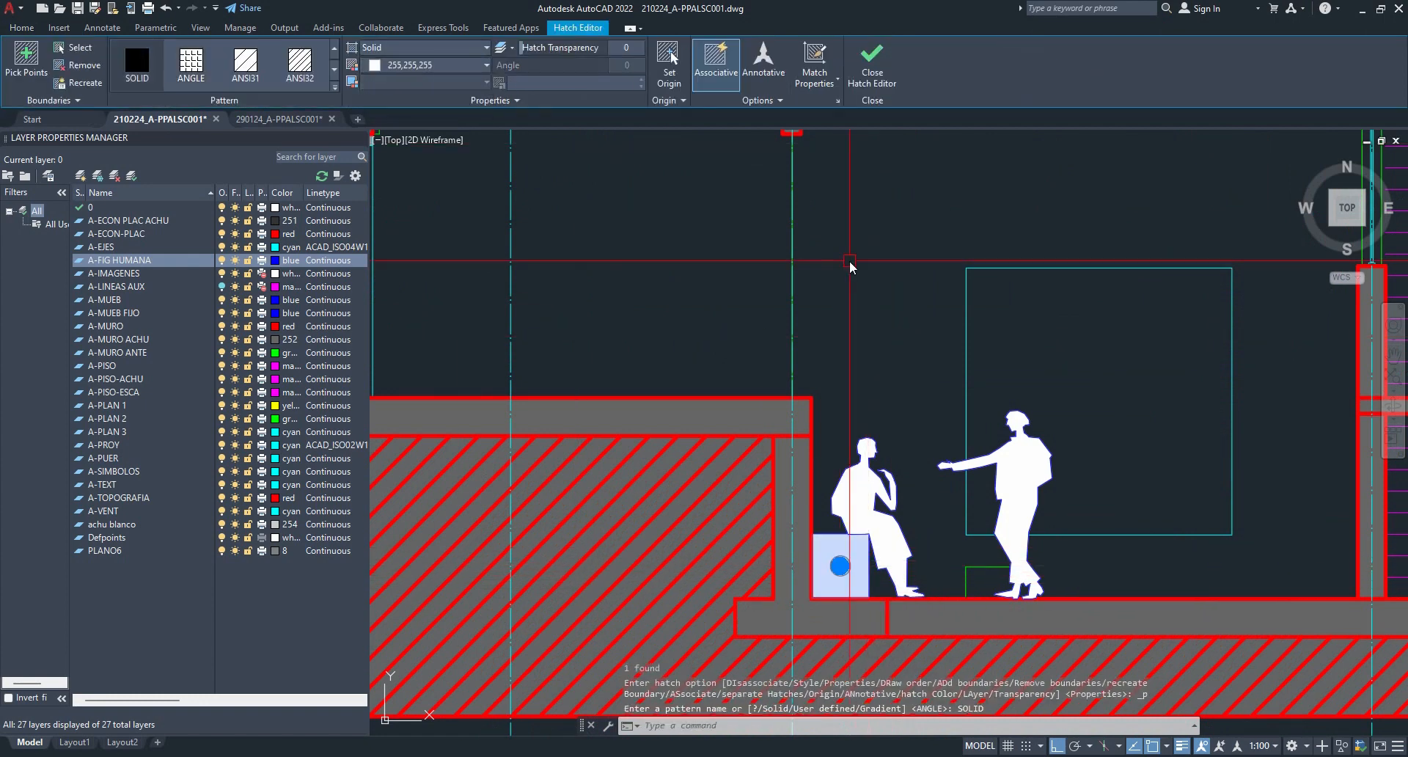
{"action": "key", "text": "Escape"}
{"action": "scroll", "coordinate": [906, 424], "scroll_direction": "down", "scroll_amount": 2}
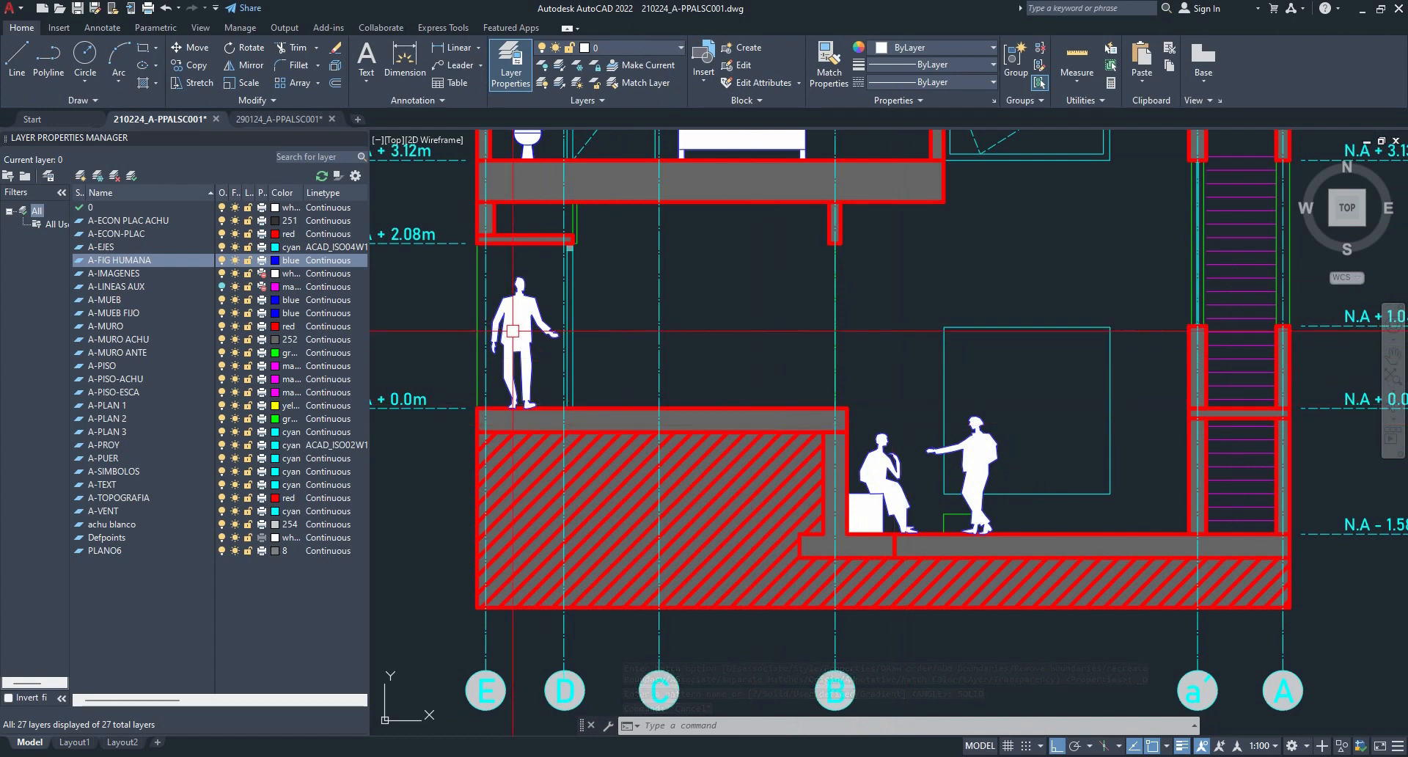
- Examine the human figures in section A-A and those at the door and on the roof of the Fachada Este elevation
{"action": "mouse_move", "coordinate": [512, 331]}
{"action": "middle_mouse_down"}
{"action": "mouse_move", "coordinate": [494, 409]}
{"action": "mouse_move", "coordinate": [472, 401]}
{"action": "middle_mouse_up"}
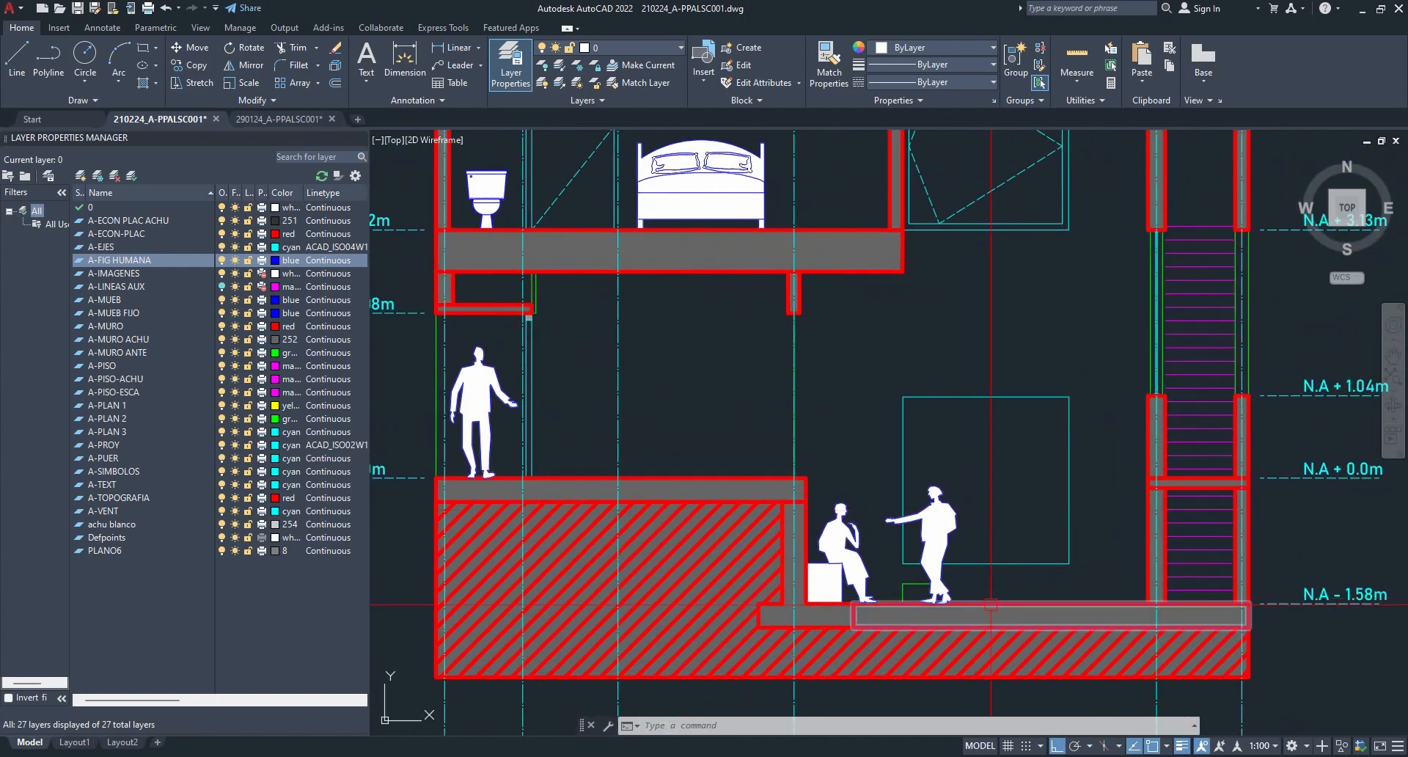
{"action": "scroll", "coordinate": [991, 605], "scroll_direction": "up", "scroll_amount": 2}
{"action": "scroll", "coordinate": [783, 525], "scroll_direction": "down", "scroll_amount": 3}
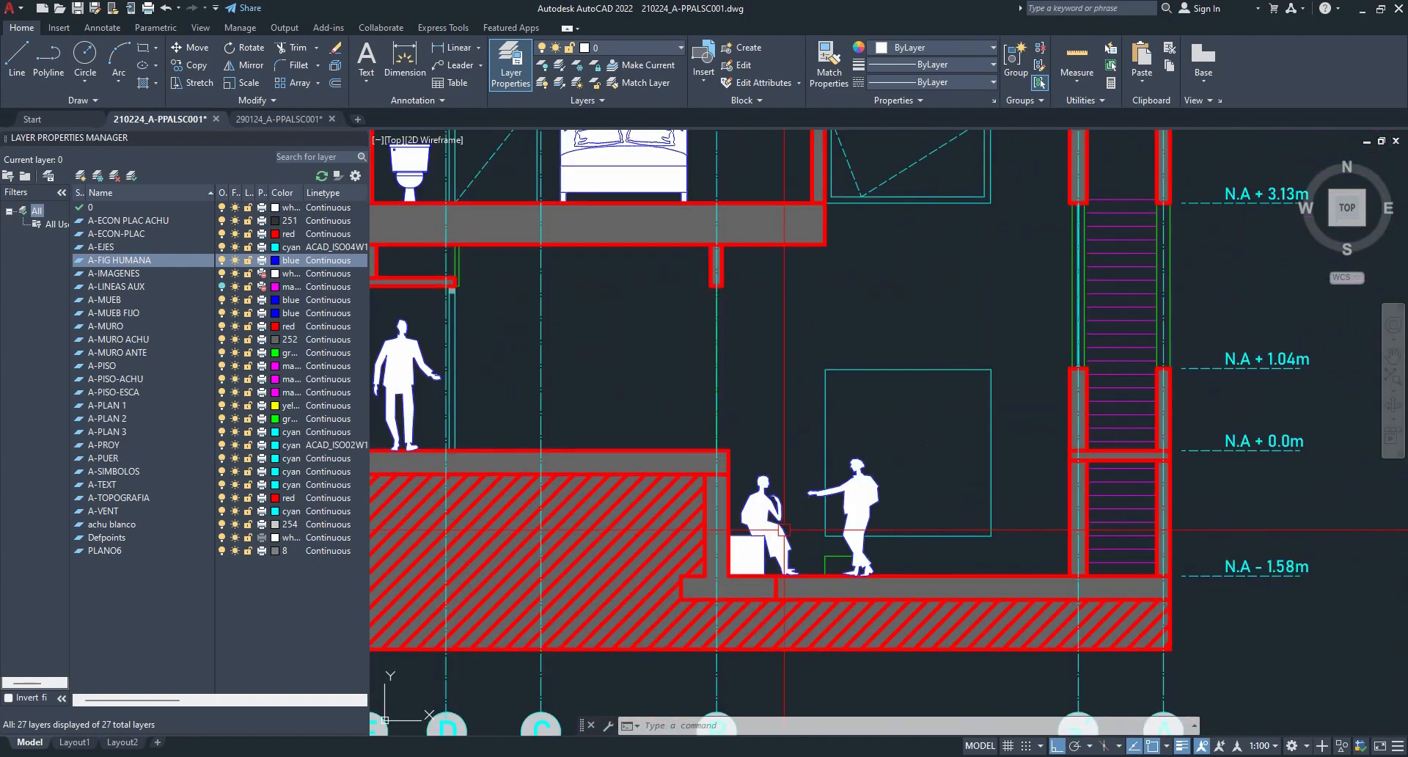
{"action": "scroll", "coordinate": [1213, 354], "scroll_direction": "down", "scroll_amount": 3}
{"action": "mouse_move", "coordinate": [1181, 375]}
{"action": "middle_mouse_down"}
{"action": "mouse_move", "coordinate": [710, 538]}
{"action": "mouse_move", "coordinate": [579, 635]}
{"action": "middle_mouse_up"}
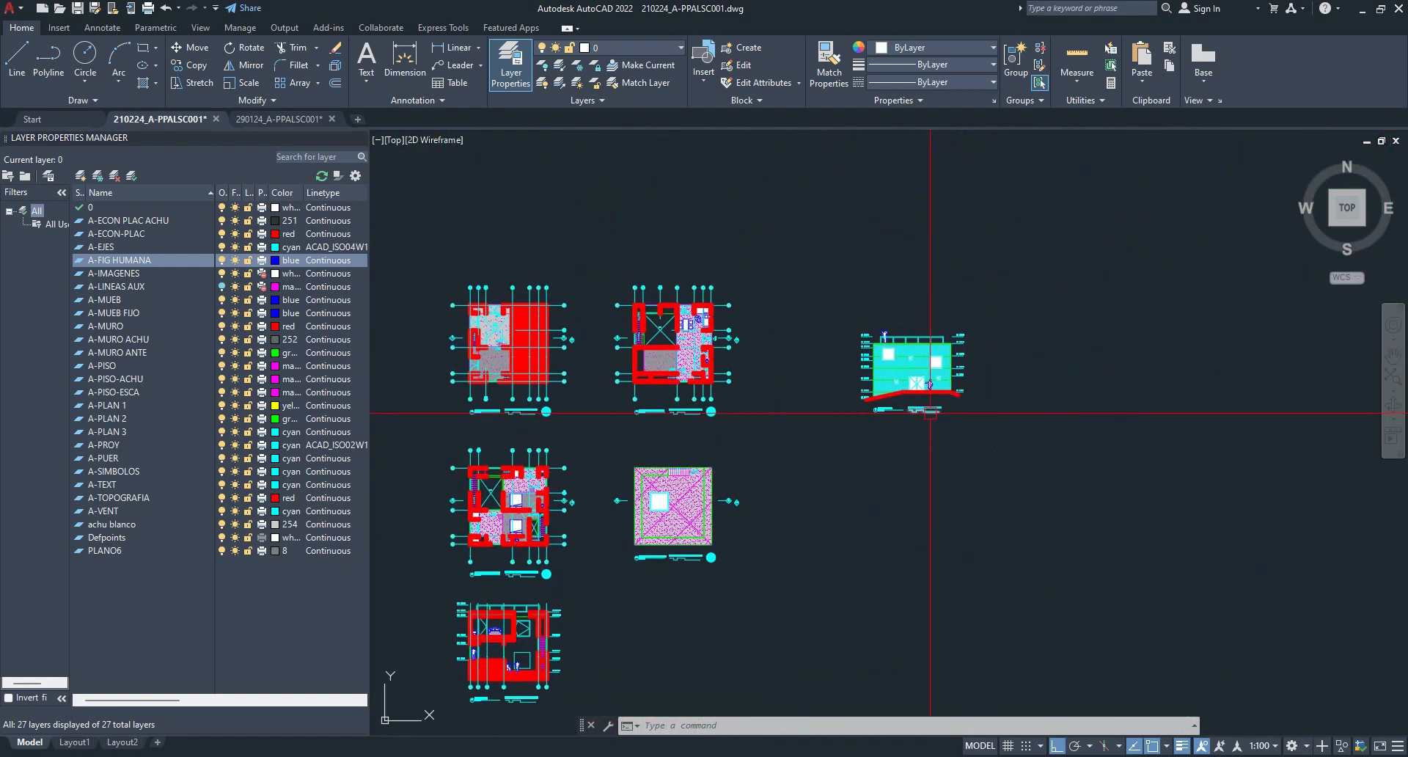
{"action": "scroll", "coordinate": [926, 323], "scroll_direction": "up", "scroll_amount": 8}
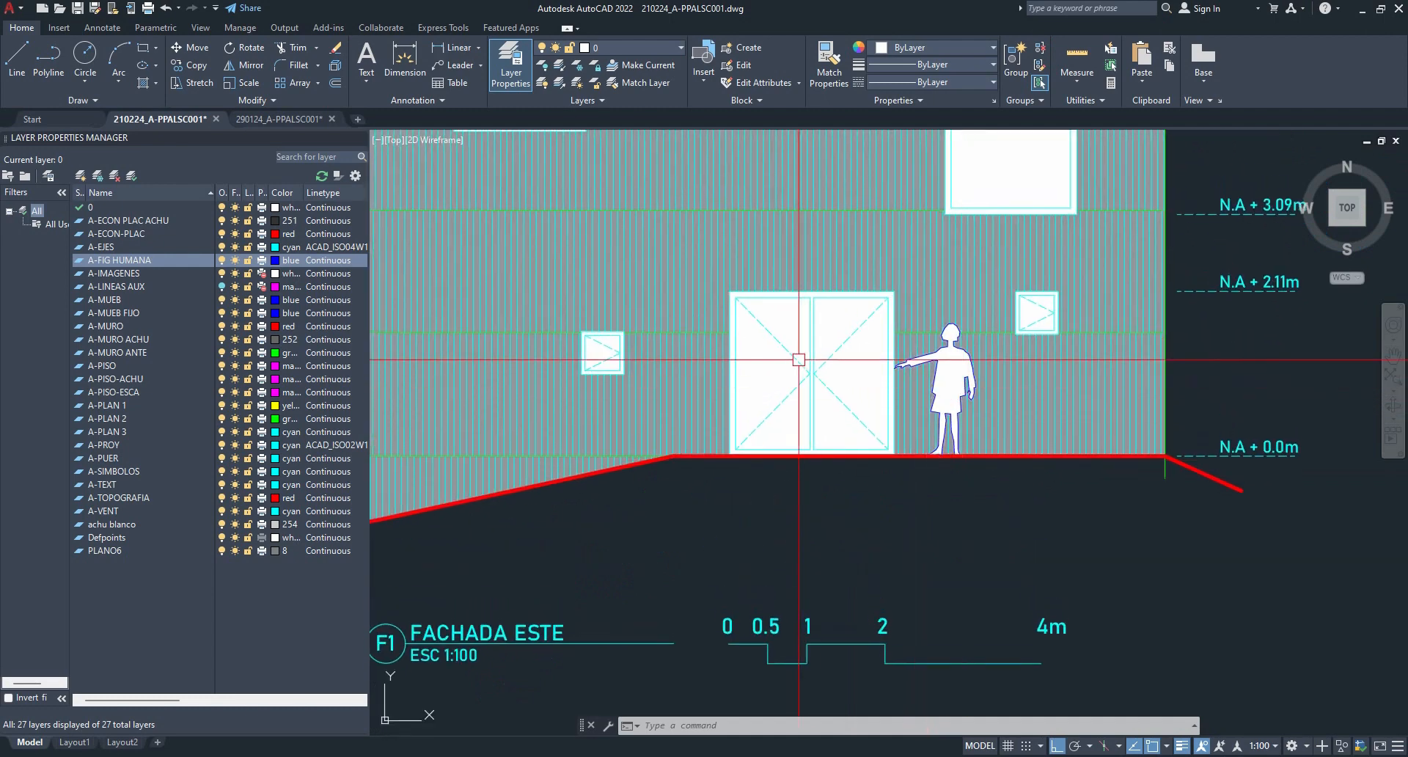
{"action": "scroll", "coordinate": [807, 367], "scroll_direction": "down", "scroll_amount": 4}
{"action": "scroll", "coordinate": [821, 371], "scroll_direction": "up", "scroll_amount": 1}
{"action": "scroll", "coordinate": [700, 222], "scroll_direction": "up", "scroll_amount": 5}
{"action": "scroll", "coordinate": [700, 222], "scroll_direction": "up", "scroll_amount": 2}
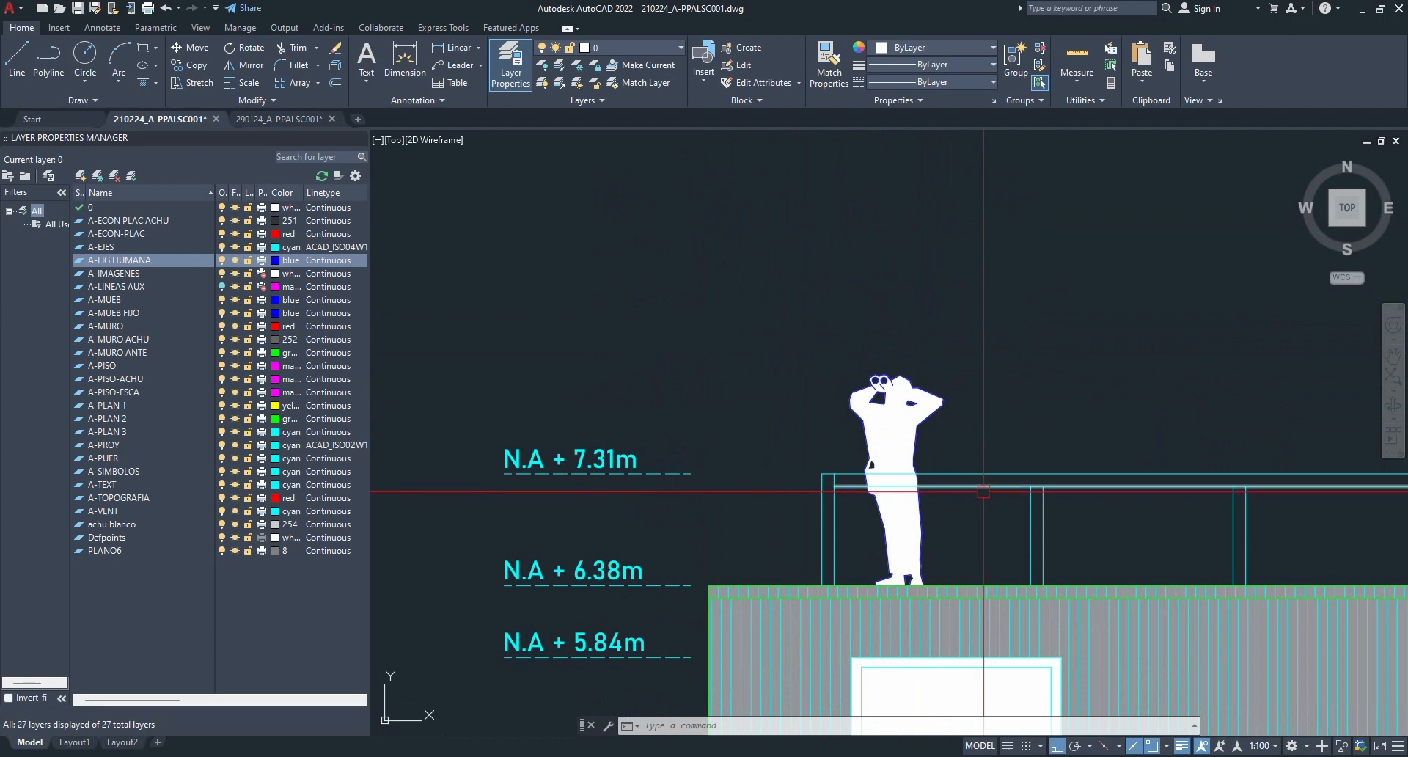
{"action": "scroll", "coordinate": [841, 413], "scroll_direction": "down", "scroll_amount": 7}
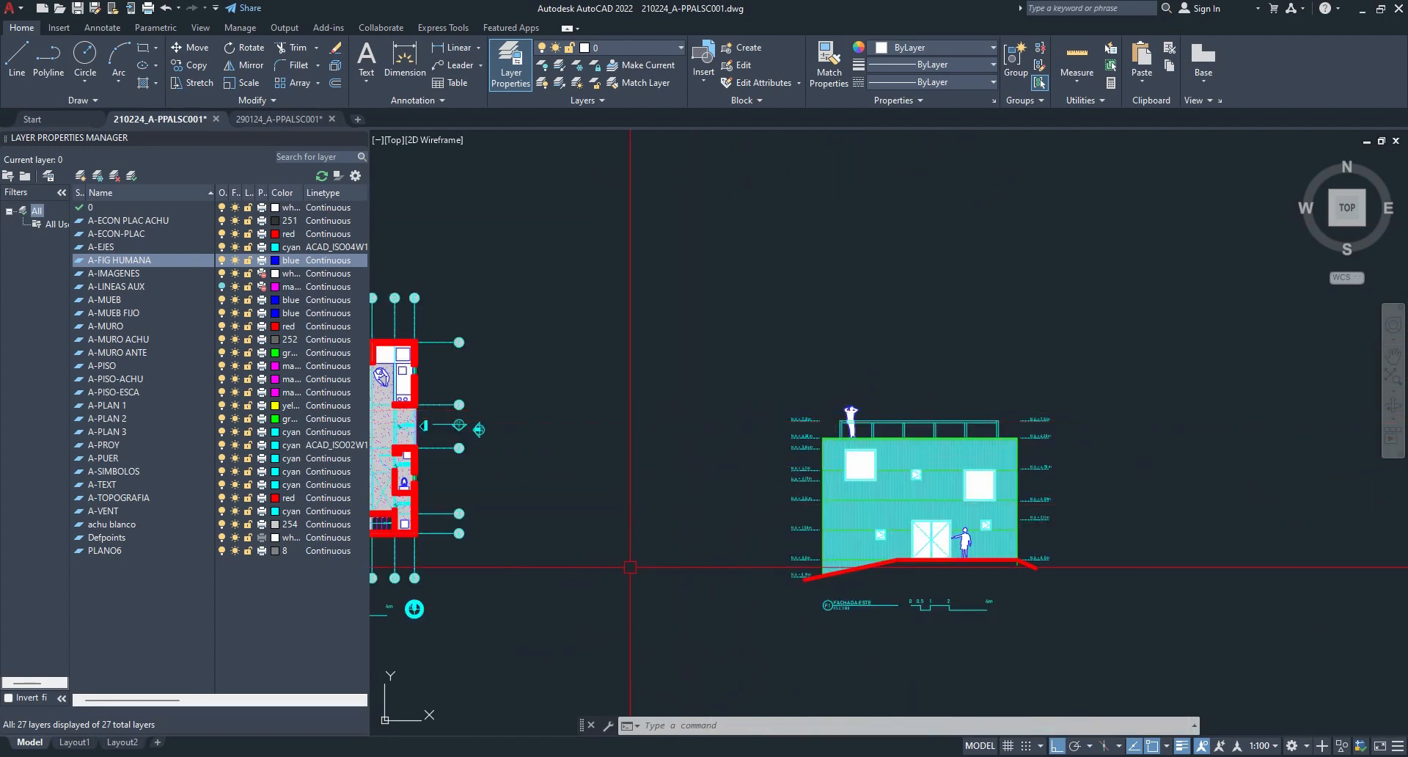
- Copy the standing figure from section A-A's entrance floor into the bedroom and onto the N.A - 1.58m floor
{"action": "middle_click_drag", "start_coordinate": [590, 581], "coordinate": [1035, 260]}
{"action": "mouse_move", "coordinate": [605, 544]}
{"action": "middle_mouse_down"}
{"action": "mouse_move", "coordinate": [694, 481]}
{"action": "mouse_move", "coordinate": [908, 184]}
{"action": "middle_mouse_up"}
{"action": "scroll", "coordinate": [559, 553], "scroll_direction": "up", "scroll_amount": 4}
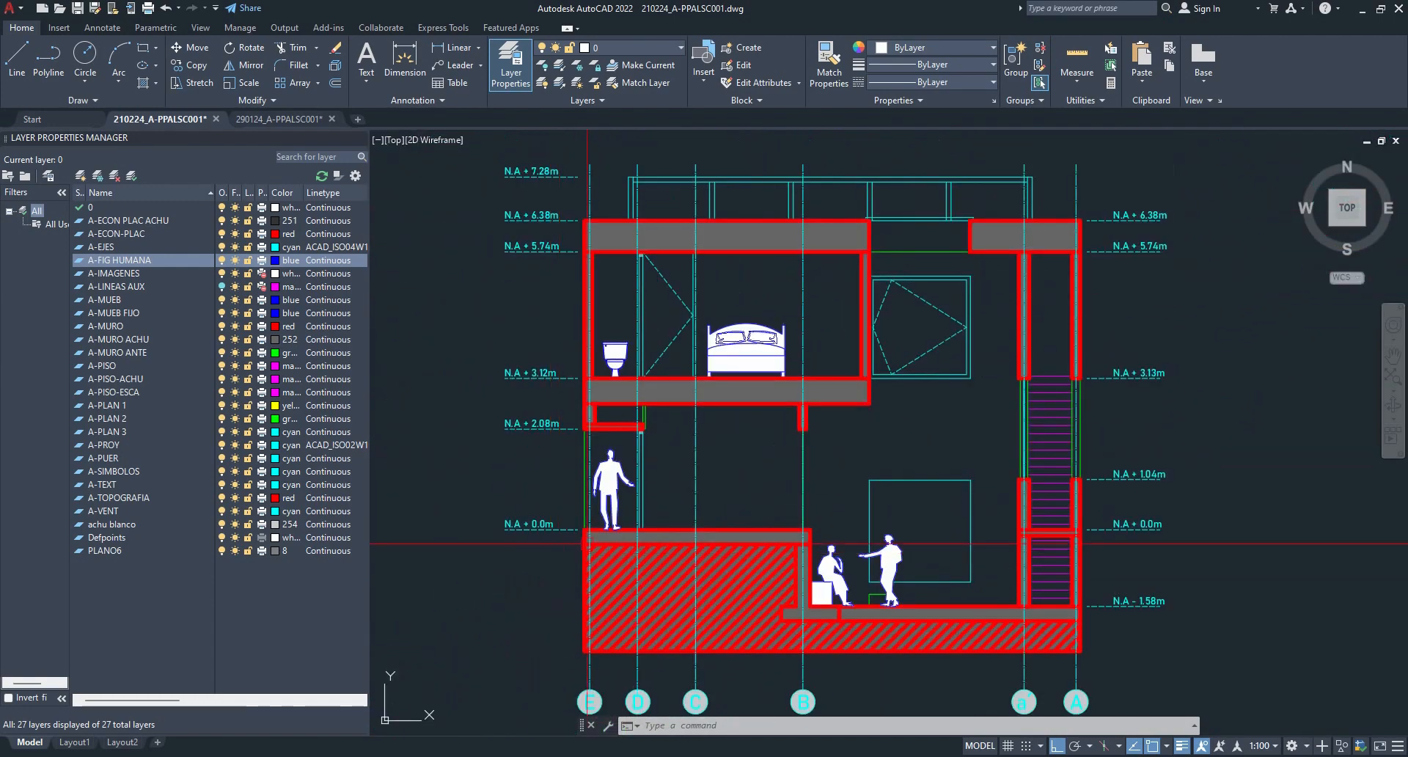
{"action": "scroll", "coordinate": [676, 502], "scroll_direction": "up", "scroll_amount": 2}
{"action": "left_click", "coordinate": [578, 492]}
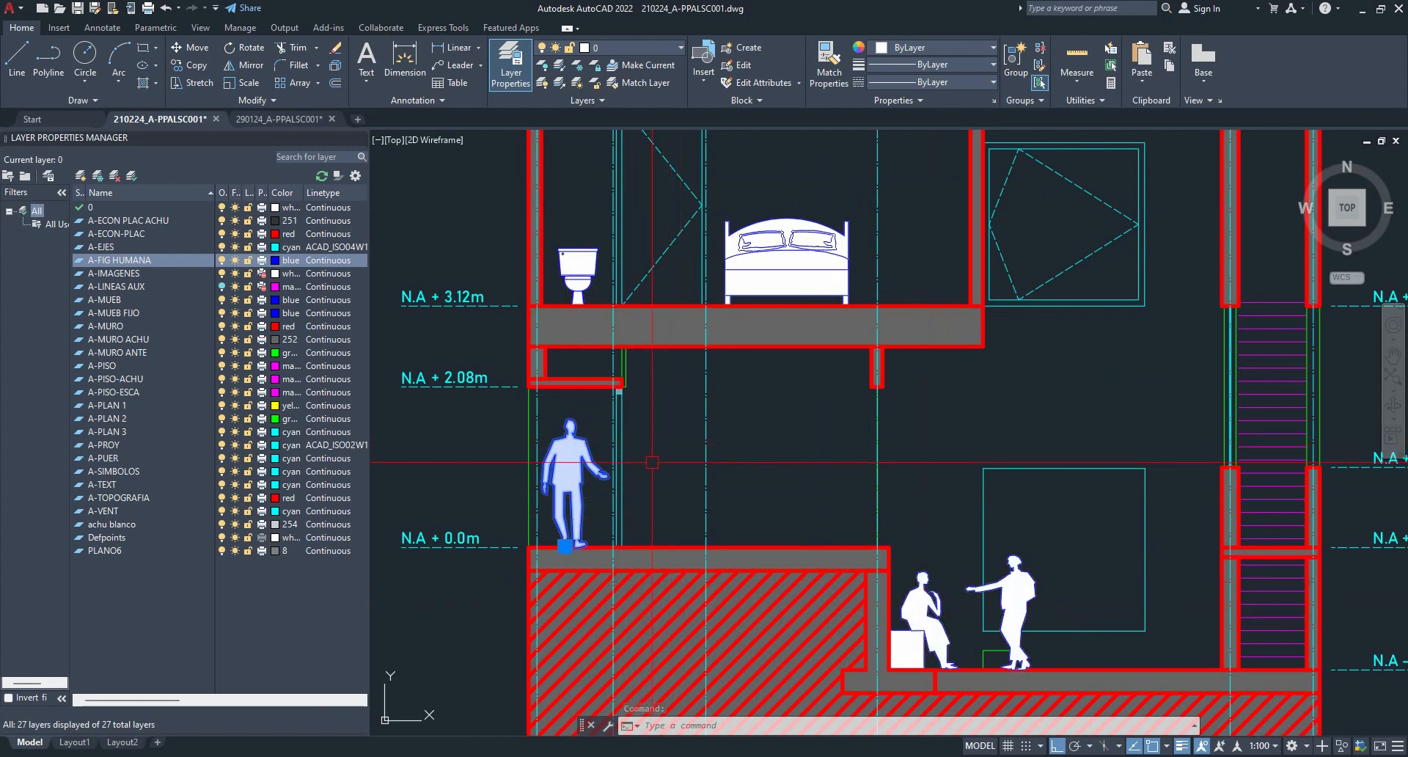
{"action": "type", "text": "o"}
{"action": "key", "text": "Return"}
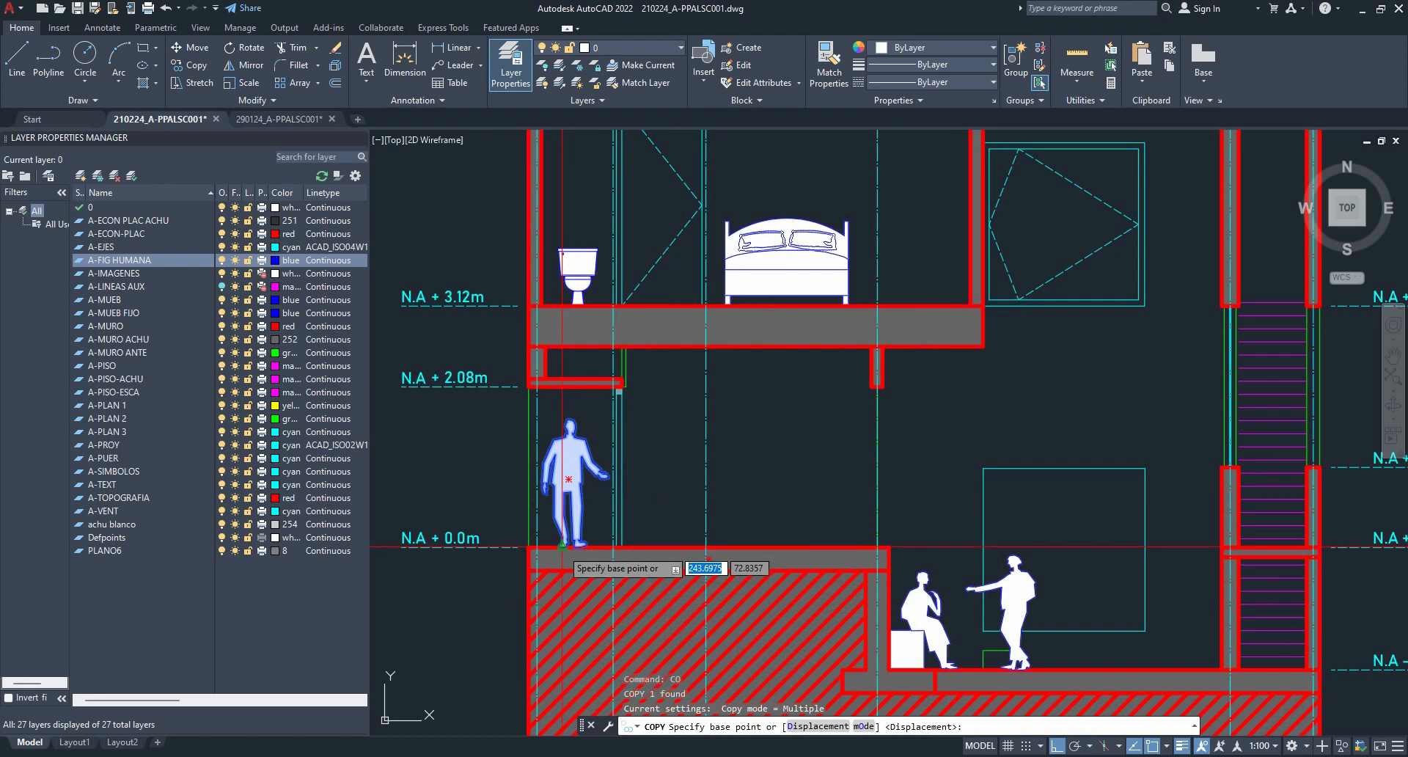
{"action": "left_click", "coordinate": [569, 478]}
{"action": "left_click", "coordinate": [928, 236]}
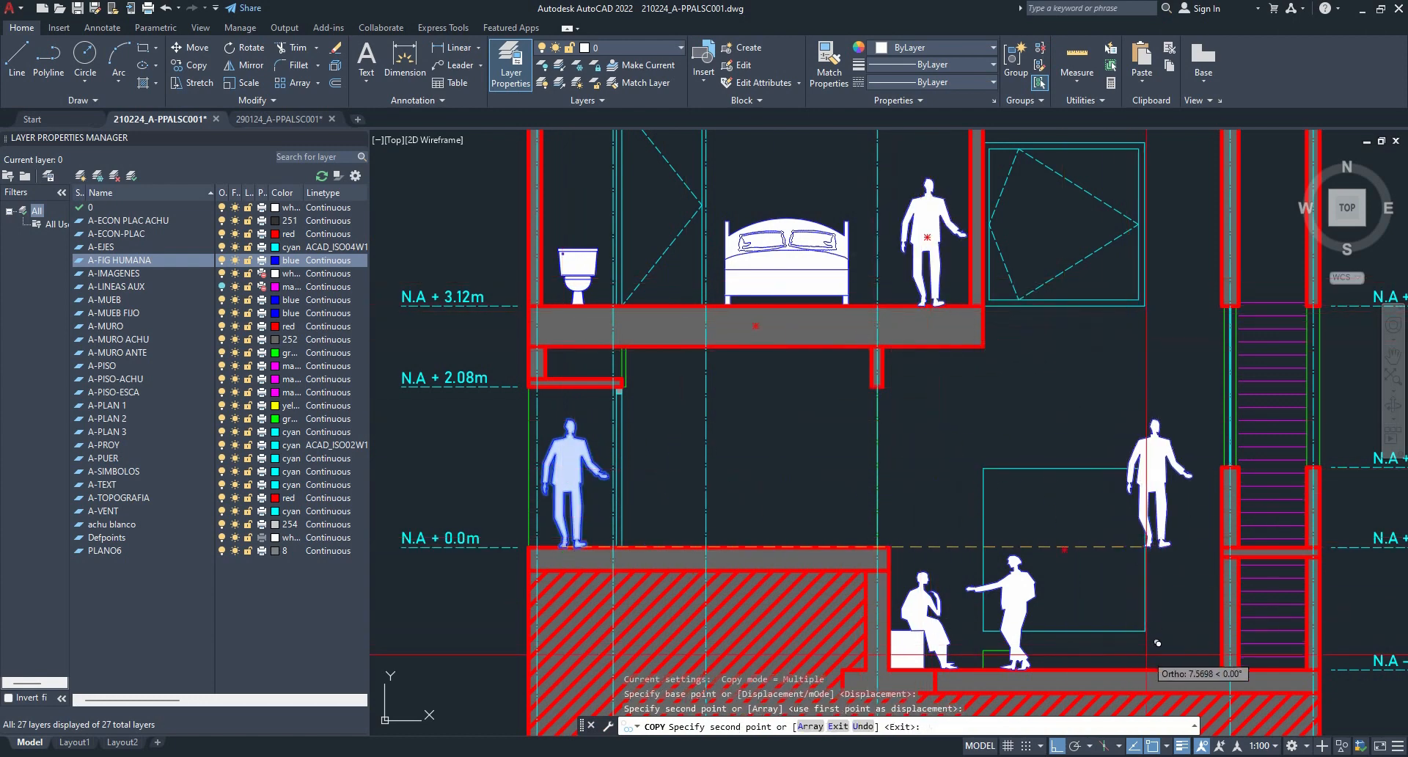
{"action": "left_click", "coordinate": [1156, 600]}
{"action": "key", "text": "Escape"}
- Delete the two copied standing figures from the bedroom and the lowest floor of section A-A
{"action": "scroll", "coordinate": [1116, 576], "scroll_direction": "down", "scroll_amount": 3}
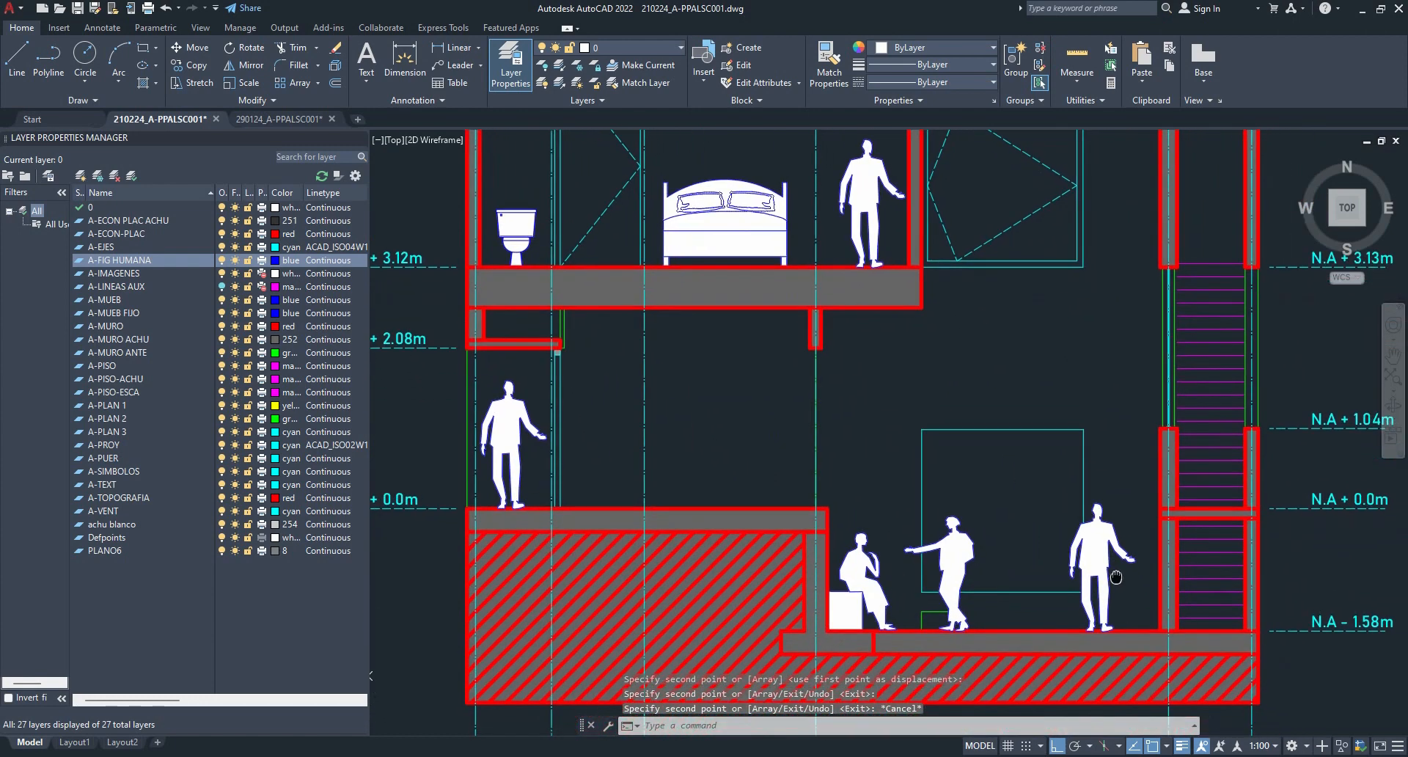
{"action": "middle_click_drag", "start_coordinate": [1116, 576], "coordinate": [1030, 555]}
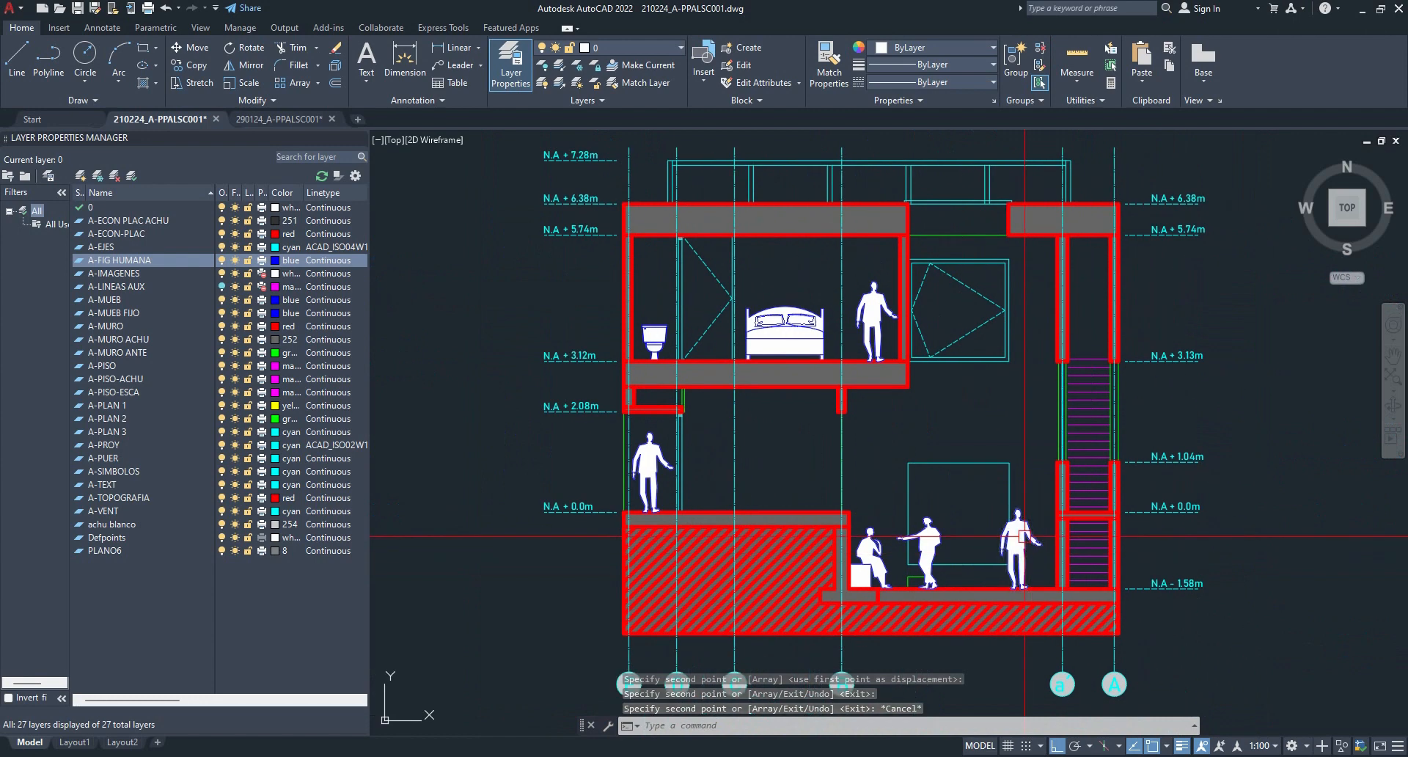
{"action": "left_click", "coordinate": [1021, 535]}
{"action": "left_click", "coordinate": [880, 311]}
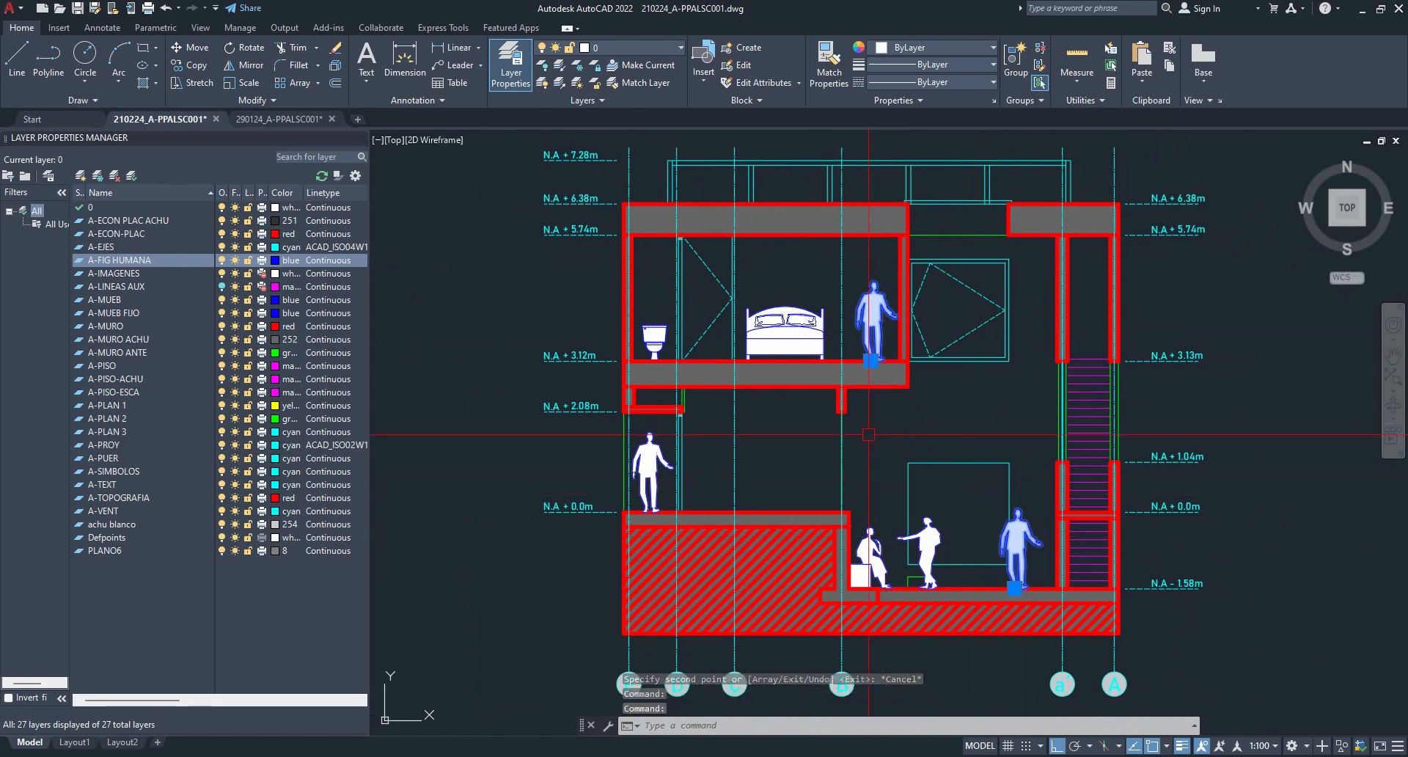
{"action": "key", "text": "Delete"}
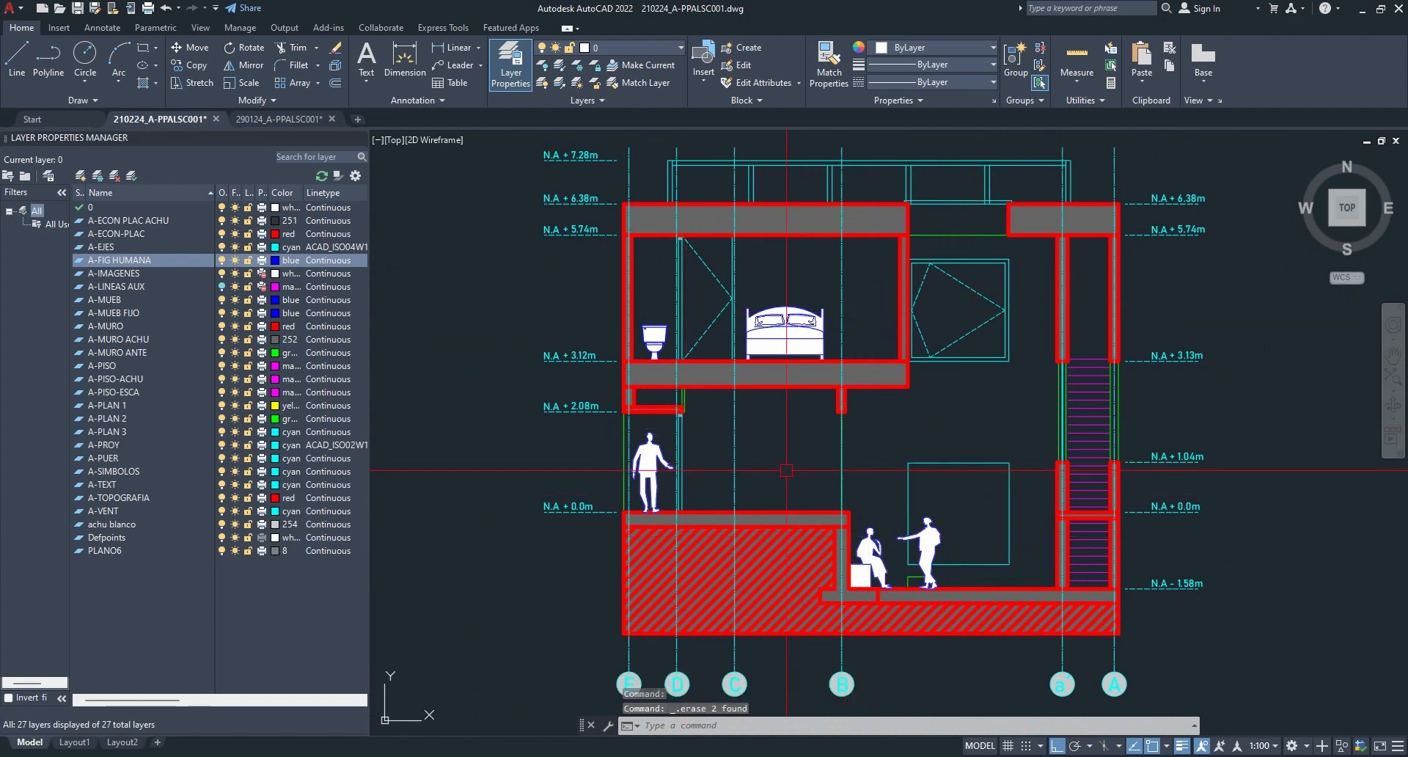
- Copy the rooftop figure with binoculars to two more places along the roof of the Fachada Este elevation
{"action": "scroll", "coordinate": [937, 544], "scroll_direction": "down", "scroll_amount": 2}
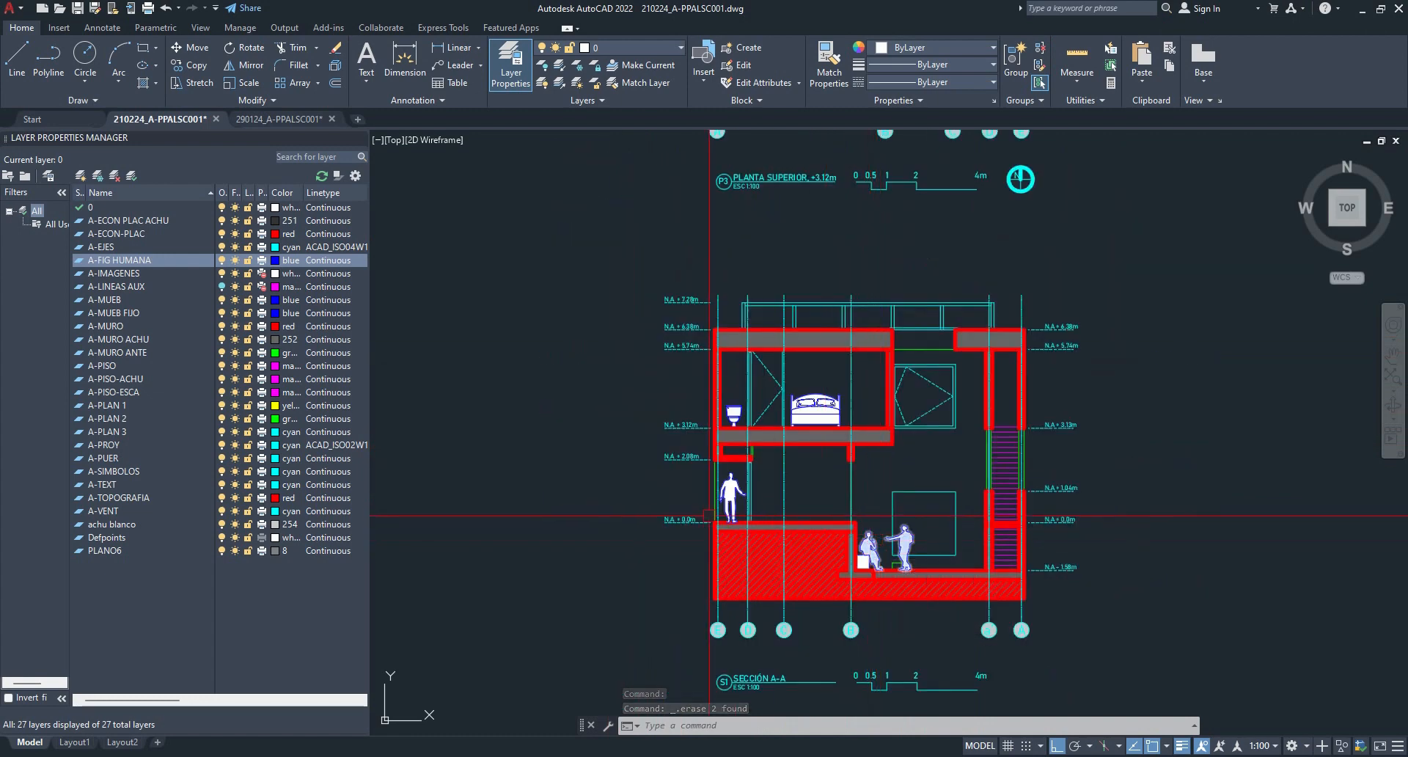
{"action": "mouse_move", "coordinate": [874, 541]}
{"action": "scroll", "coordinate": [874, 542], "scroll_direction": "down", "scroll_amount": 6}
{"action": "middle_click_drag", "start_coordinate": [1087, 317], "coordinate": [572, 679]}
{"action": "scroll", "coordinate": [1084, 436], "scroll_direction": "up", "scroll_amount": 3}
{"action": "scroll", "coordinate": [990, 471], "scroll_direction": "up", "scroll_amount": 3}
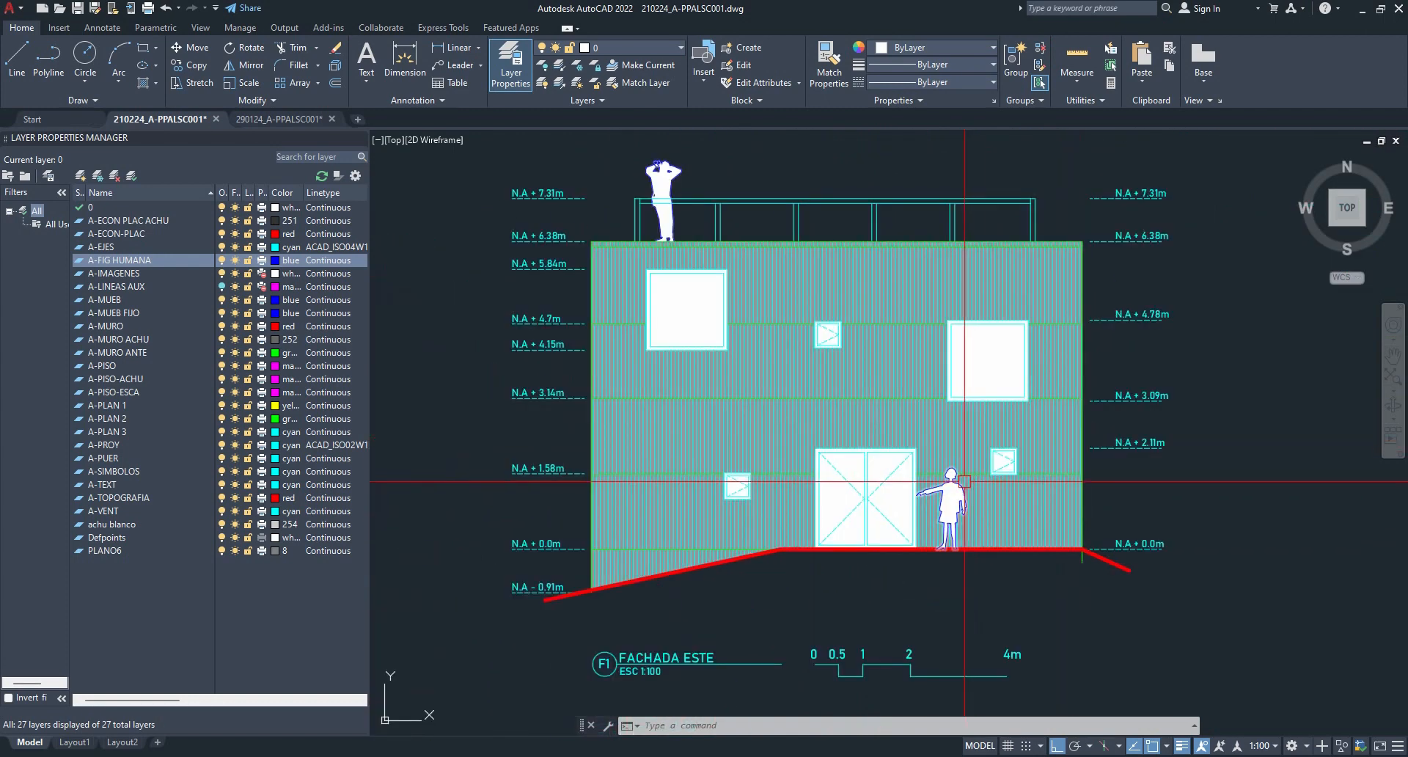
{"action": "middle_click_drag", "start_coordinate": [733, 183], "coordinate": [723, 212]}
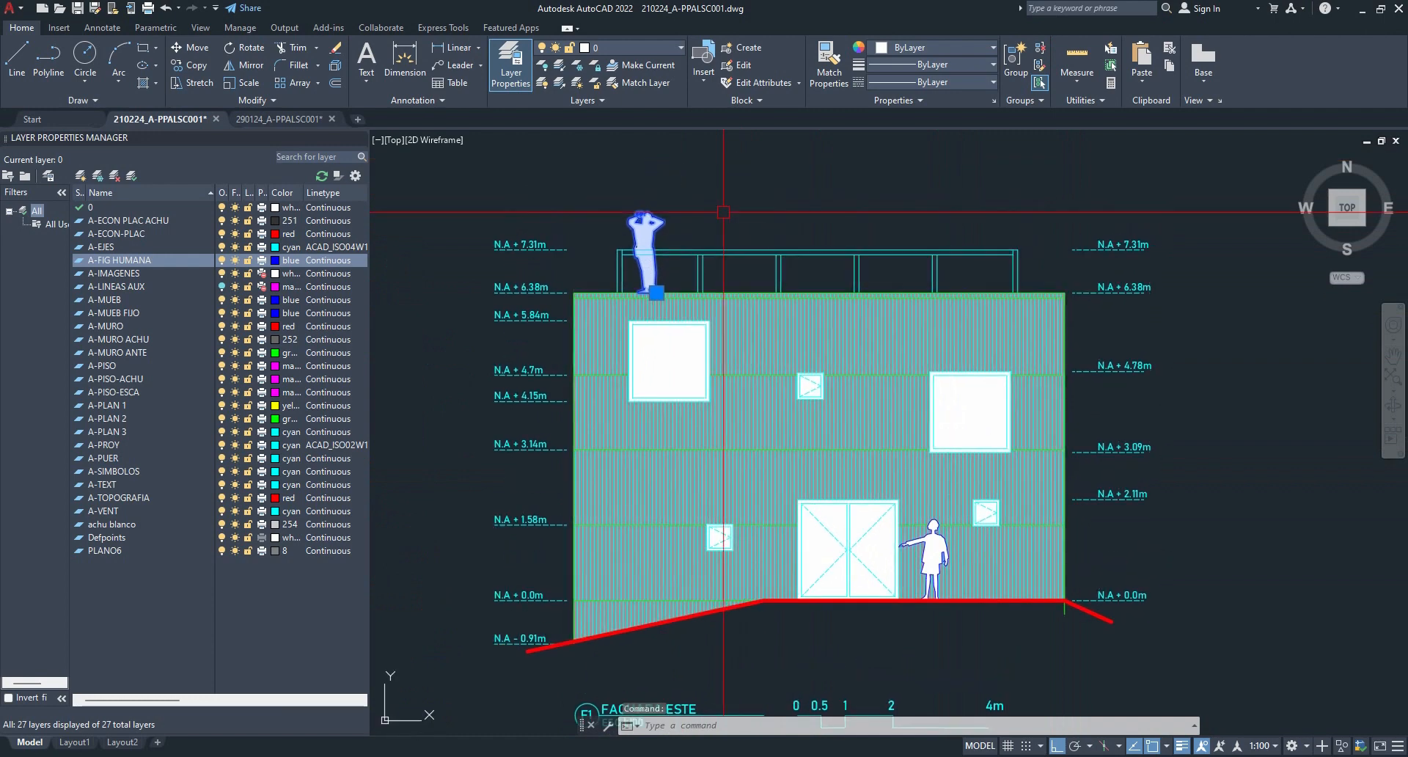
{"action": "key", "text": "Return"}
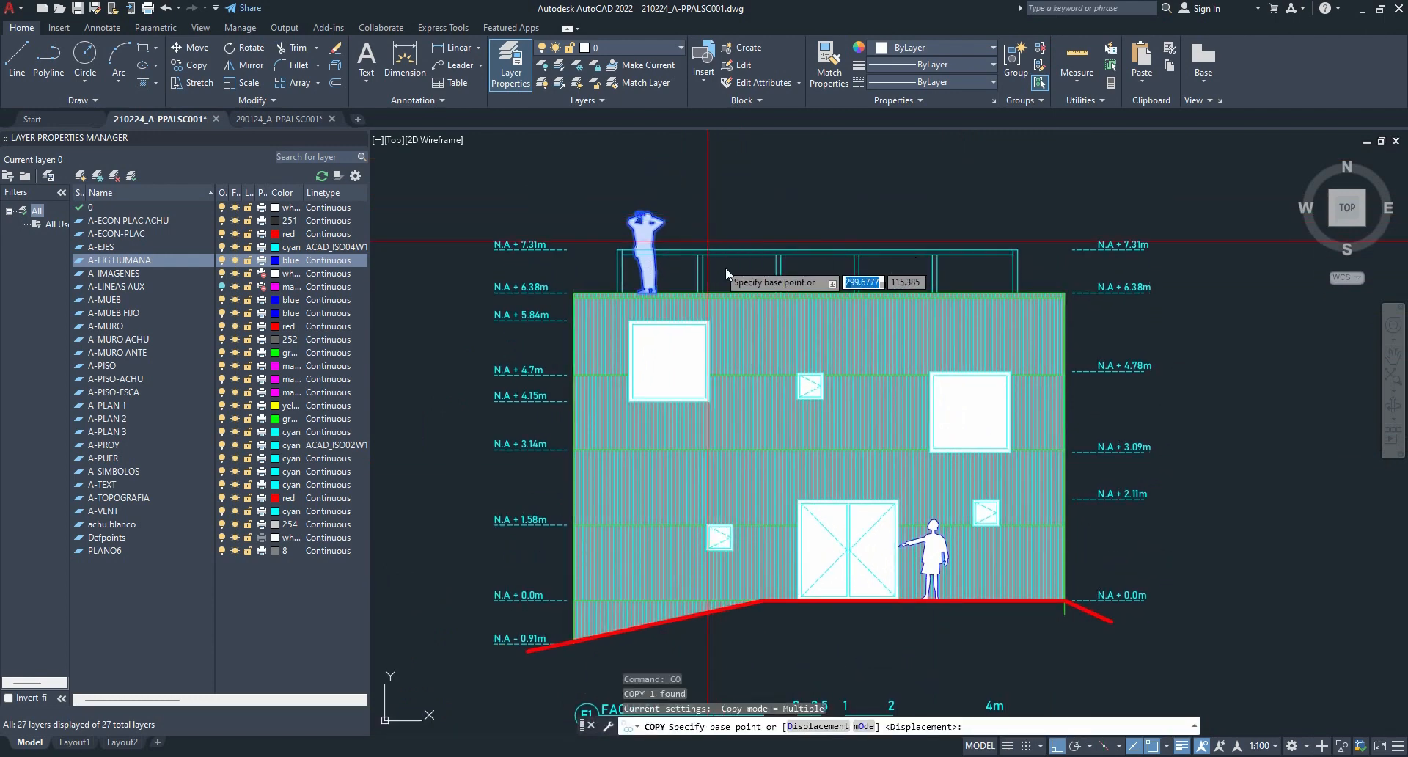
{"action": "left_click", "coordinate": [692, 293]}
{"action": "left_click", "coordinate": [821, 294]}
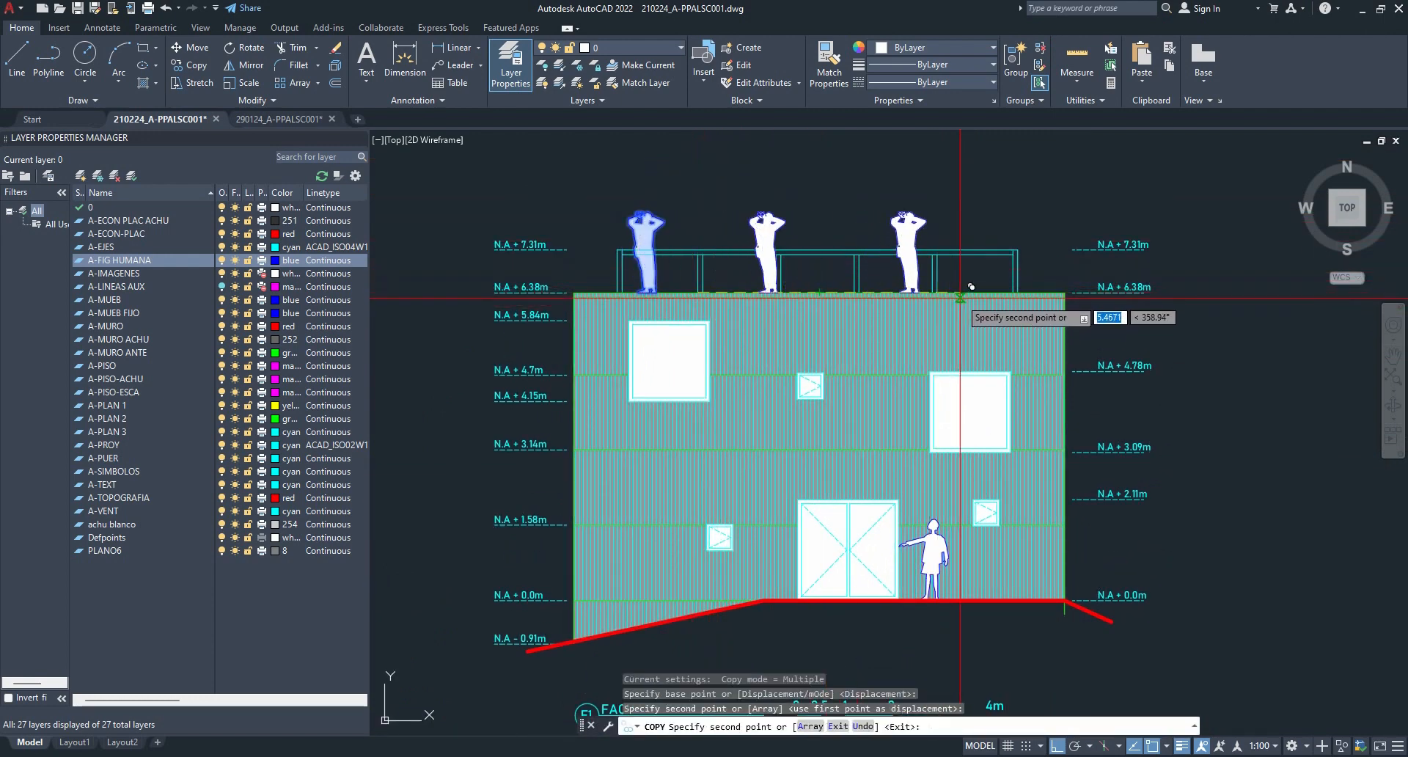
{"action": "key", "text": "Escape"}
- Delete the two copied rooftop figures from the Fachada Este elevation
{"action": "middle_click_drag", "start_coordinate": [869, 236], "coordinate": [869, 276]}
{"action": "left_click", "coordinate": [913, 248]}
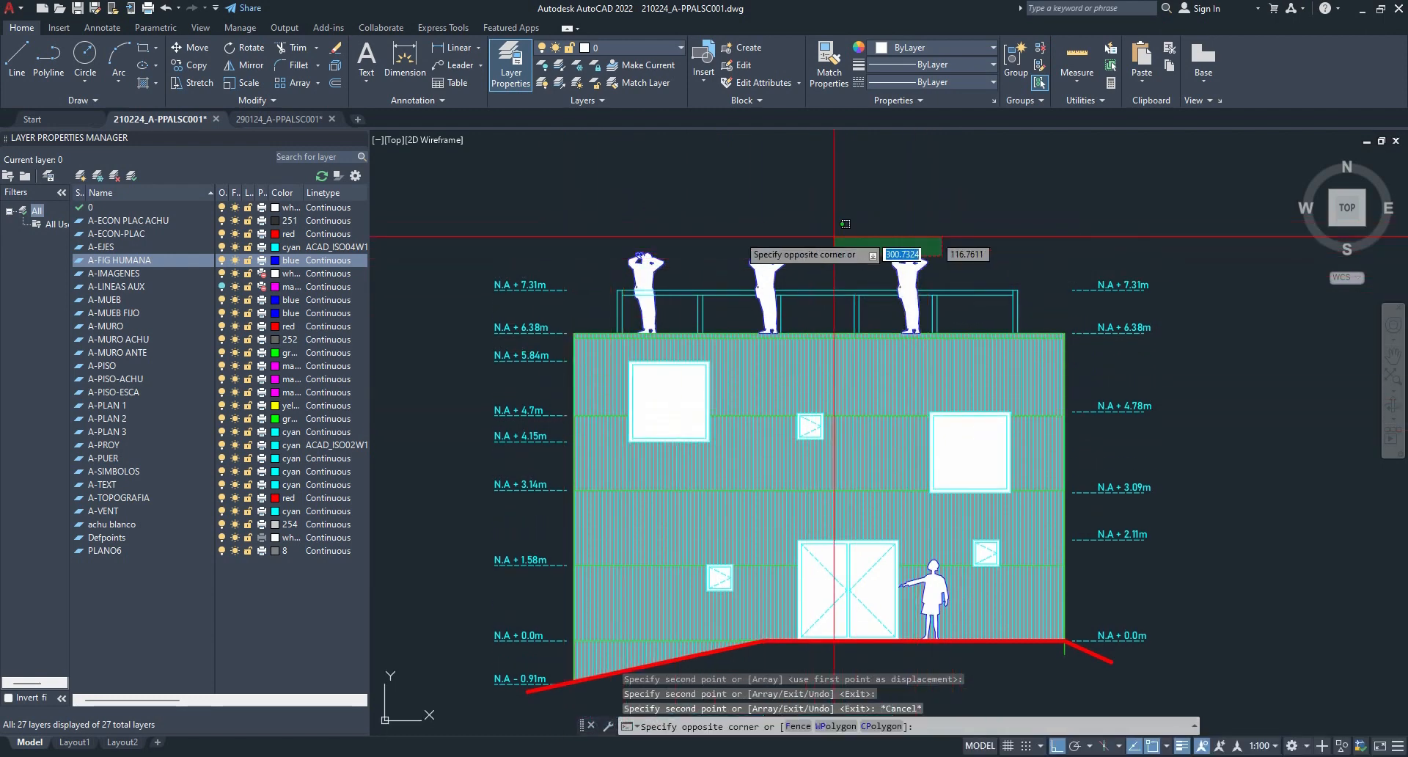
{"action": "left_click", "coordinate": [734, 236]}
{"action": "key", "text": "Delete"}
- Copy the block of the seated and pointing figures from section A-A's lowest floor to the empty space below Planta de Techos
{"action": "scroll", "coordinate": [743, 231], "scroll_direction": "down", "scroll_amount": 5}
{"action": "middle_click_drag", "start_coordinate": [637, 397], "coordinate": [1083, 155]}
{"action": "middle_click_drag", "start_coordinate": [490, 533], "coordinate": [1012, 350]}
{"action": "scroll", "coordinate": [689, 660], "scroll_direction": "up", "scroll_amount": 4}
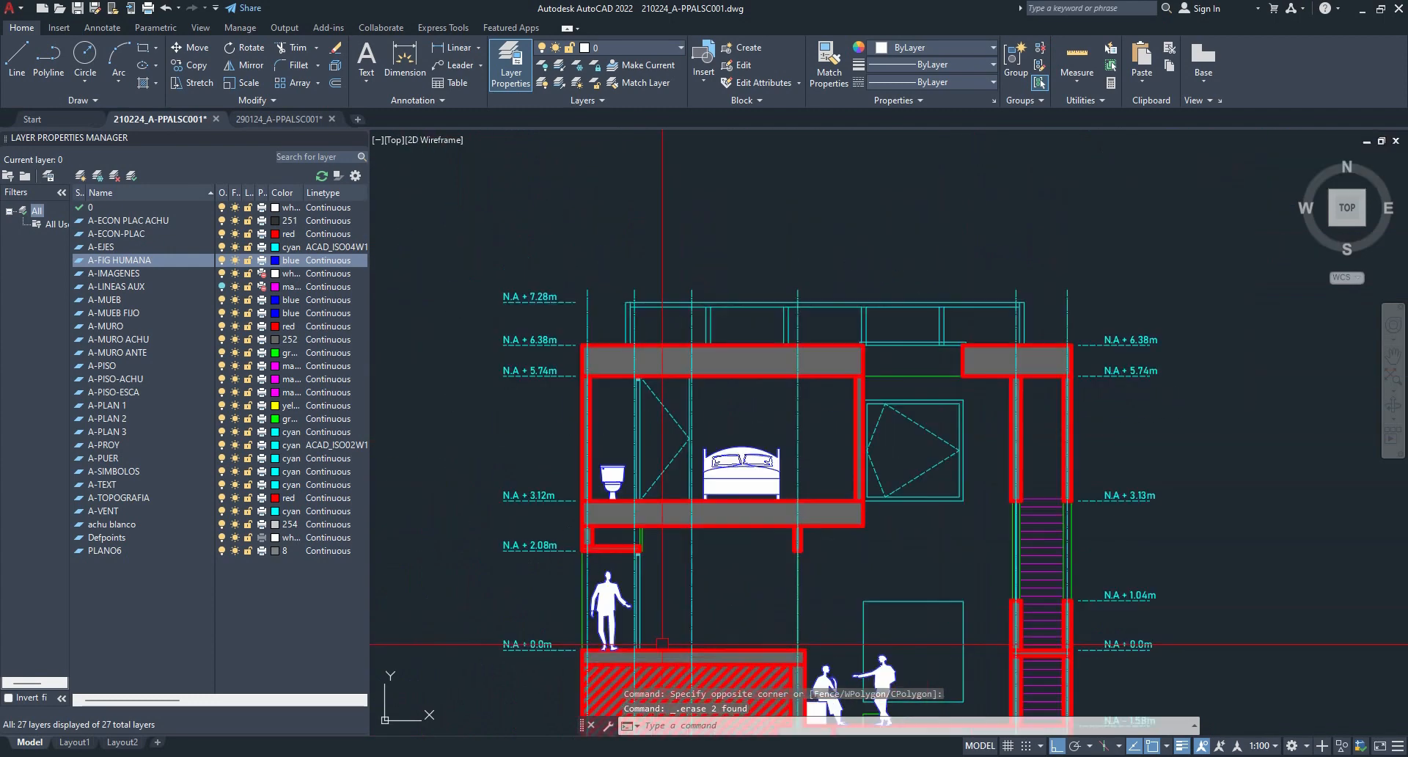
{"action": "middle_click_drag", "start_coordinate": [613, 622], "coordinate": [607, 505]}
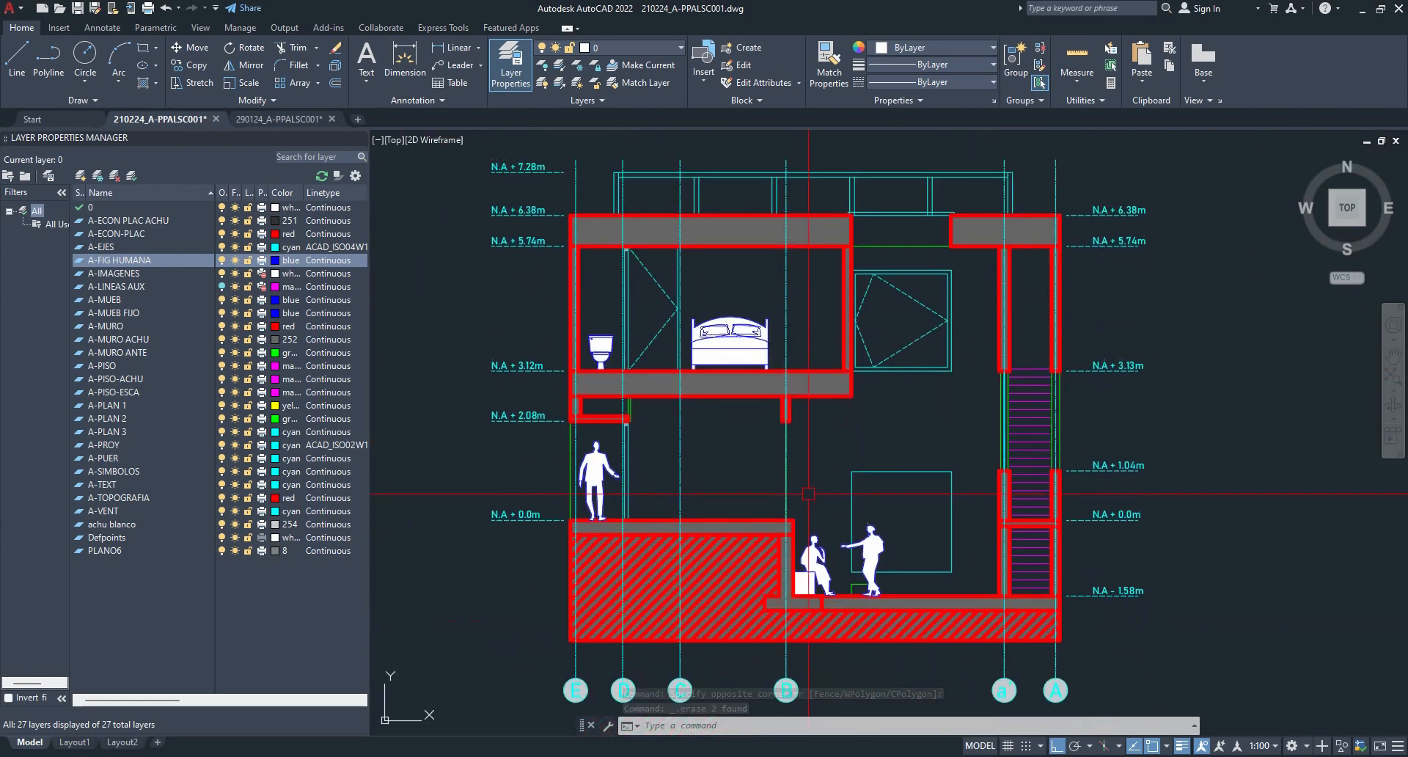
{"action": "scroll", "coordinate": [871, 556], "scroll_direction": "up", "scroll_amount": 3}
{"action": "left_click", "coordinate": [770, 566]}
{"action": "middle_click_drag", "start_coordinate": [870, 570], "coordinate": [928, 465]}
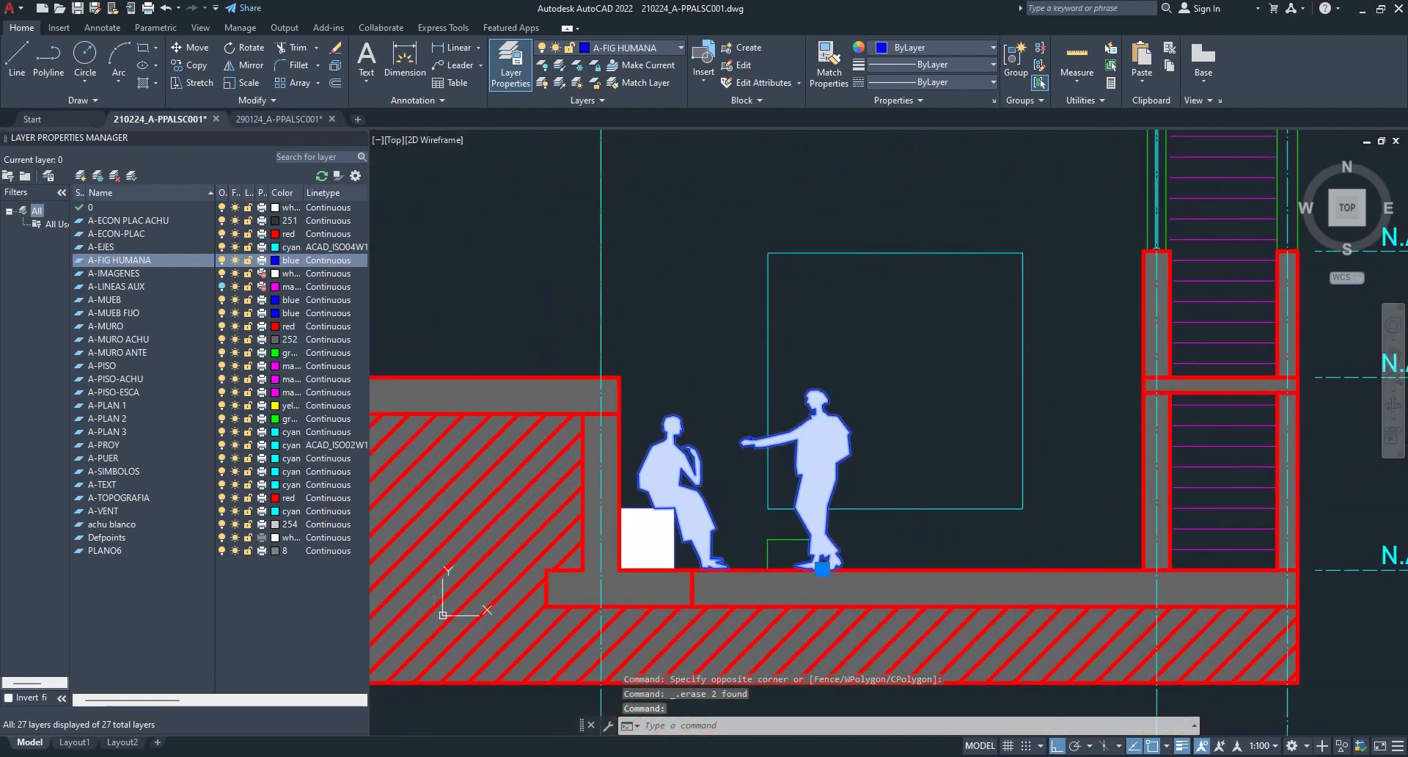
{"action": "scroll", "coordinate": [838, 484], "scroll_direction": "down", "scroll_amount": 2}
{"action": "key", "text": "ctrl+c"}
{"action": "key", "text": "ctrl+v"}
{"action": "scroll", "coordinate": [893, 431], "scroll_direction": "down", "scroll_amount": 5}
{"action": "middle_click_drag", "start_coordinate": [1149, 429], "coordinate": [533, 457]}
{"action": "left_click", "coordinate": [722, 293]}
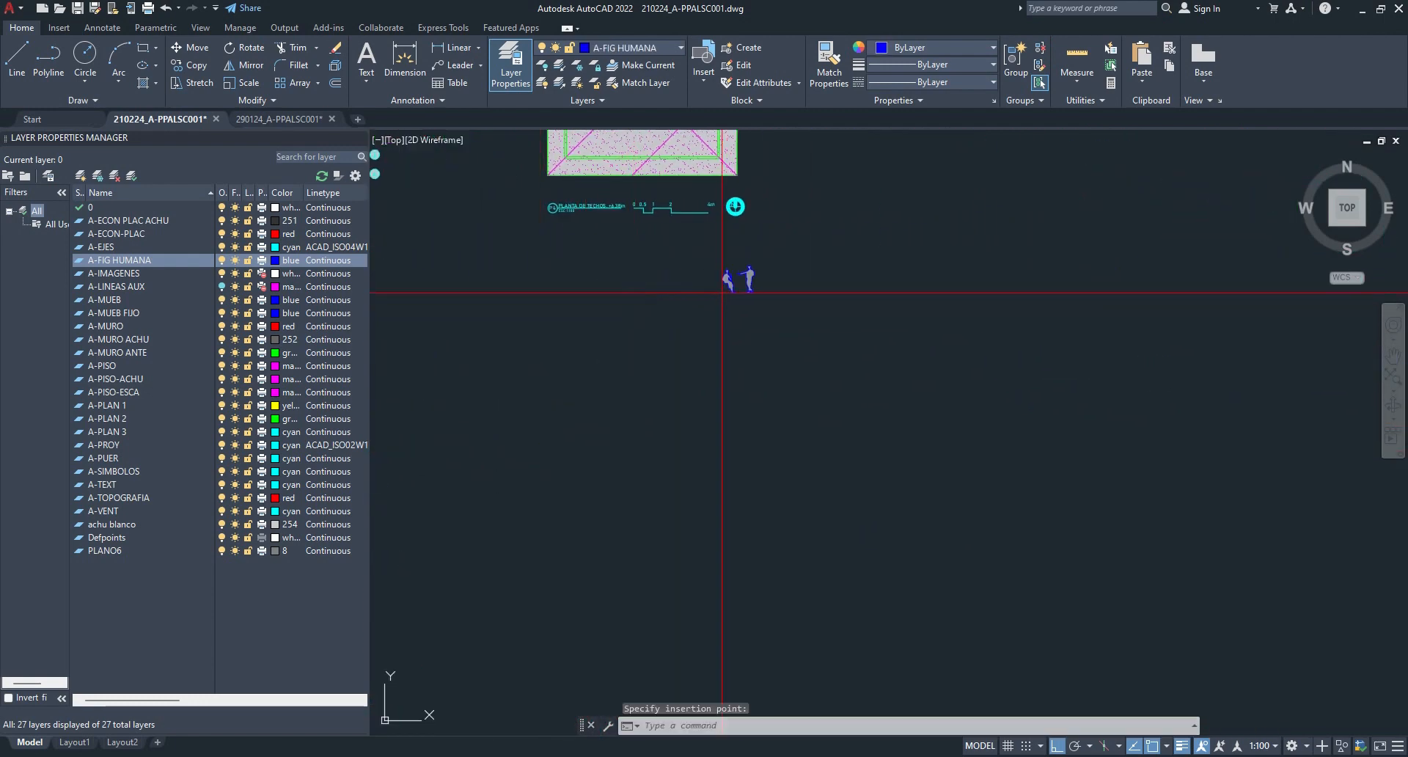
- Explode the pasted two-figure block and delete its seated figure
{"action": "scroll", "coordinate": [721, 292], "scroll_direction": "up", "scroll_amount": 5}
{"action": "type", "text": "x"}
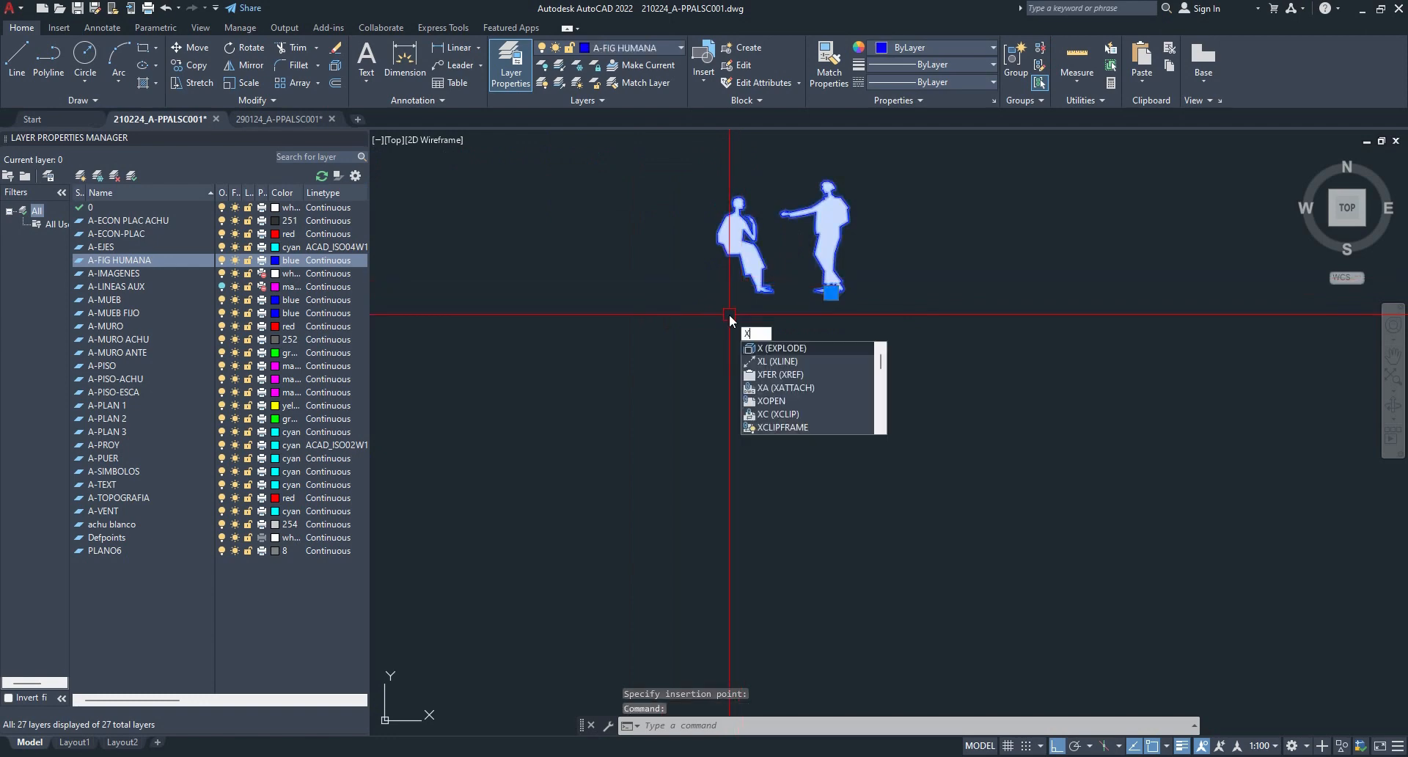
{"action": "key", "text": "Return"}
{"action": "middle_click_drag", "start_coordinate": [734, 198], "coordinate": [706, 314]}
{"action": "left_click", "coordinate": [680, 292]}
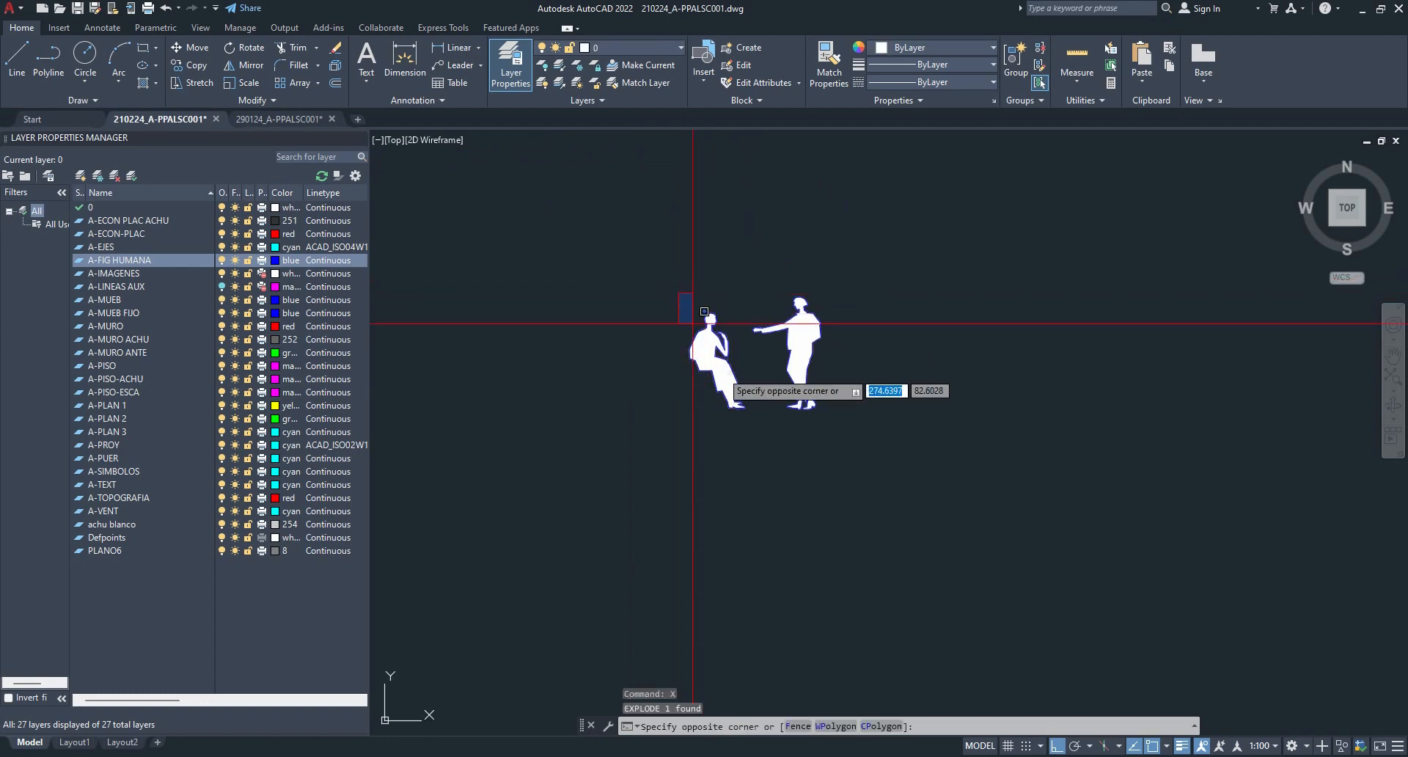
{"action": "left_click", "coordinate": [757, 429]}
{"action": "key", "text": "Delete"}
- Define the remaining pointing figure as a block named FH6 with its base point at the foot
{"action": "left_click", "coordinate": [739, 257]}
{"action": "left_click", "coordinate": [837, 472]}
{"action": "type", "text": "b"}
{"action": "key", "text": "Return"}
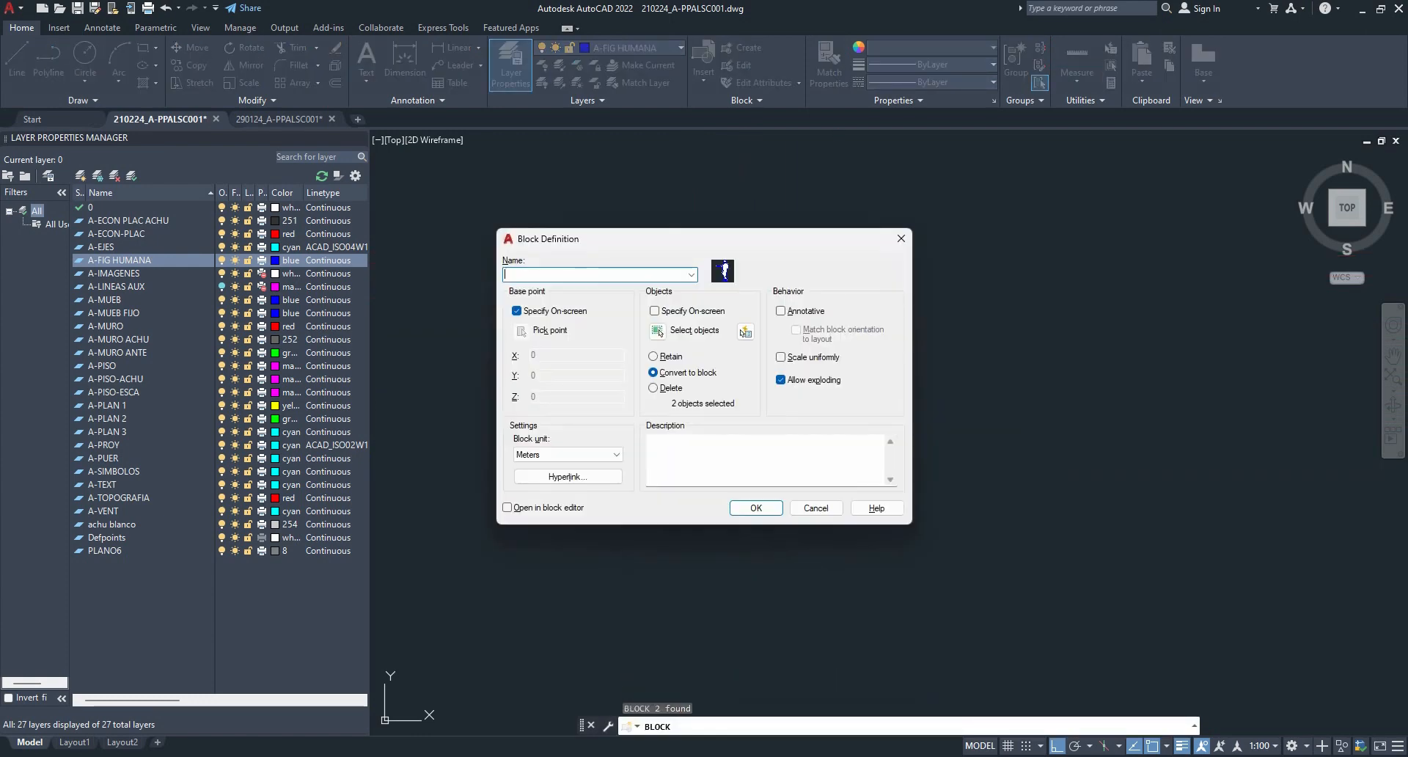
{"action": "type", "text": "FH"}
{"action": "key", "text": "Return"}
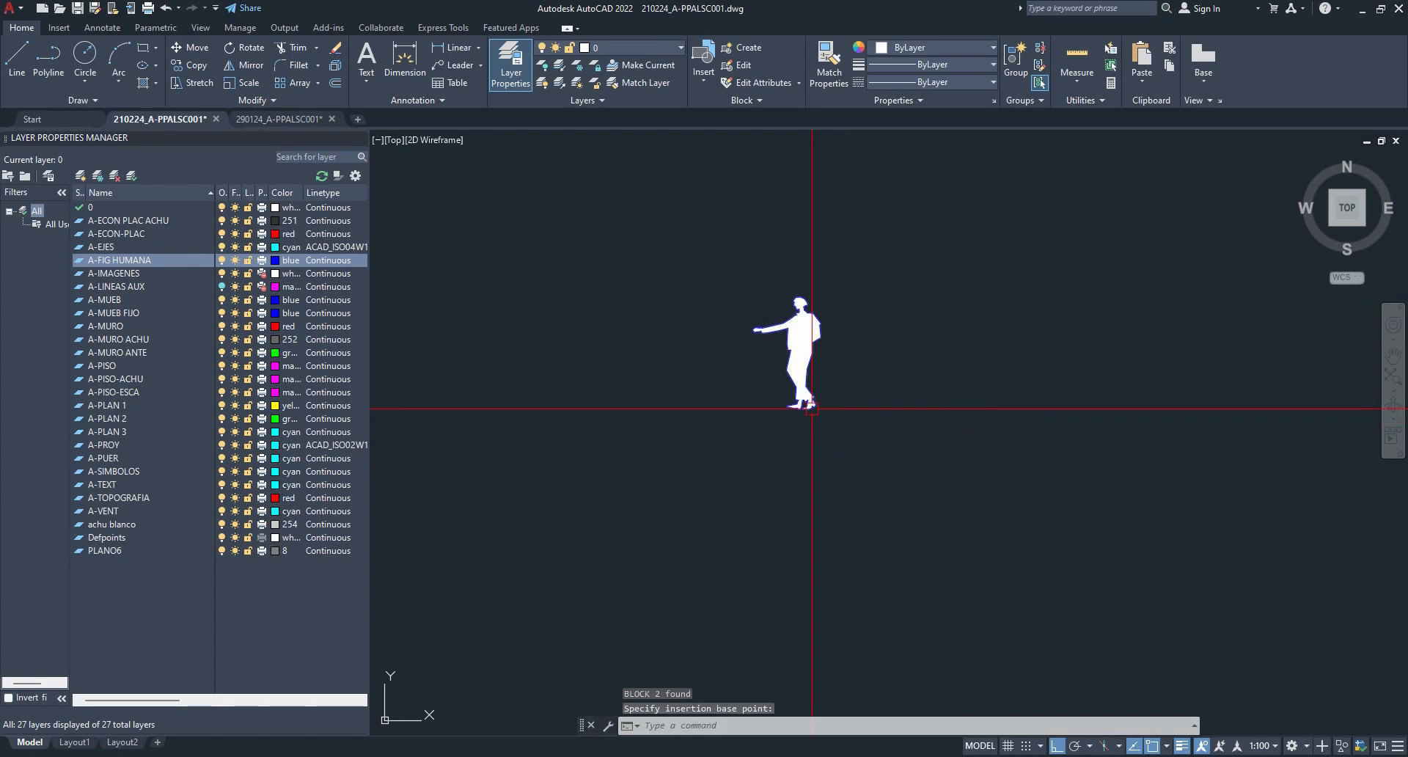
- Move the pointing figure block onto the Fachada Este roof line, near the end of the railing opposite the binoculars figure
{"action": "left_click", "coordinate": [812, 409]}
{"action": "left_click", "coordinate": [811, 408]}
{"action": "scroll", "coordinate": [1009, 311], "scroll_direction": "down", "scroll_amount": 4}
{"action": "middle_click_drag", "start_coordinate": [1009, 311], "coordinate": [854, 615]}
{"action": "scroll", "coordinate": [892, 439], "scroll_direction": "down", "scroll_amount": 4}
{"action": "scroll", "coordinate": [1091, 198], "scroll_direction": "up", "scroll_amount": 6}
{"action": "scroll", "coordinate": [983, 465], "scroll_direction": "up", "scroll_amount": 3}
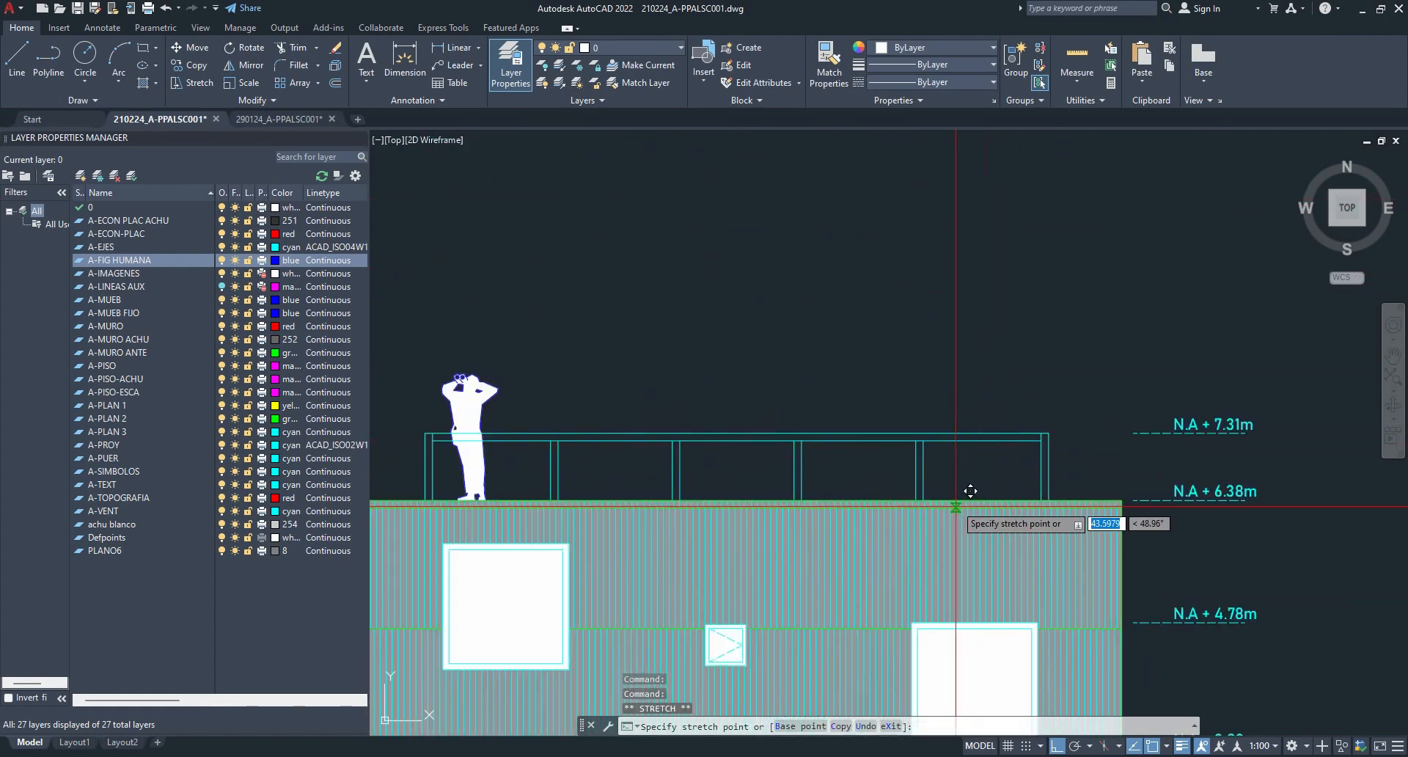
{"action": "left_click", "coordinate": [954, 501]}
{"action": "key", "text": "Escape"}
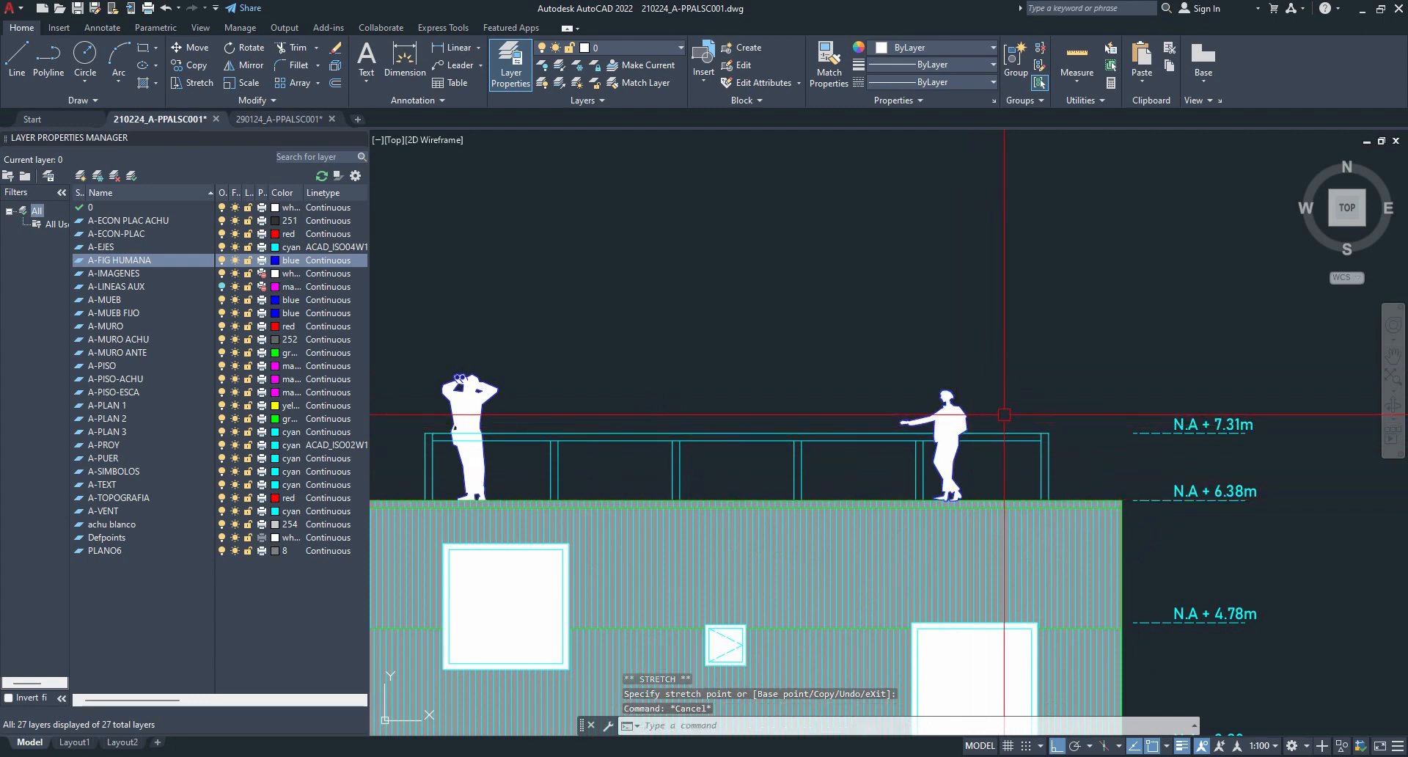
{"action": "left_click", "coordinate": [965, 421]}
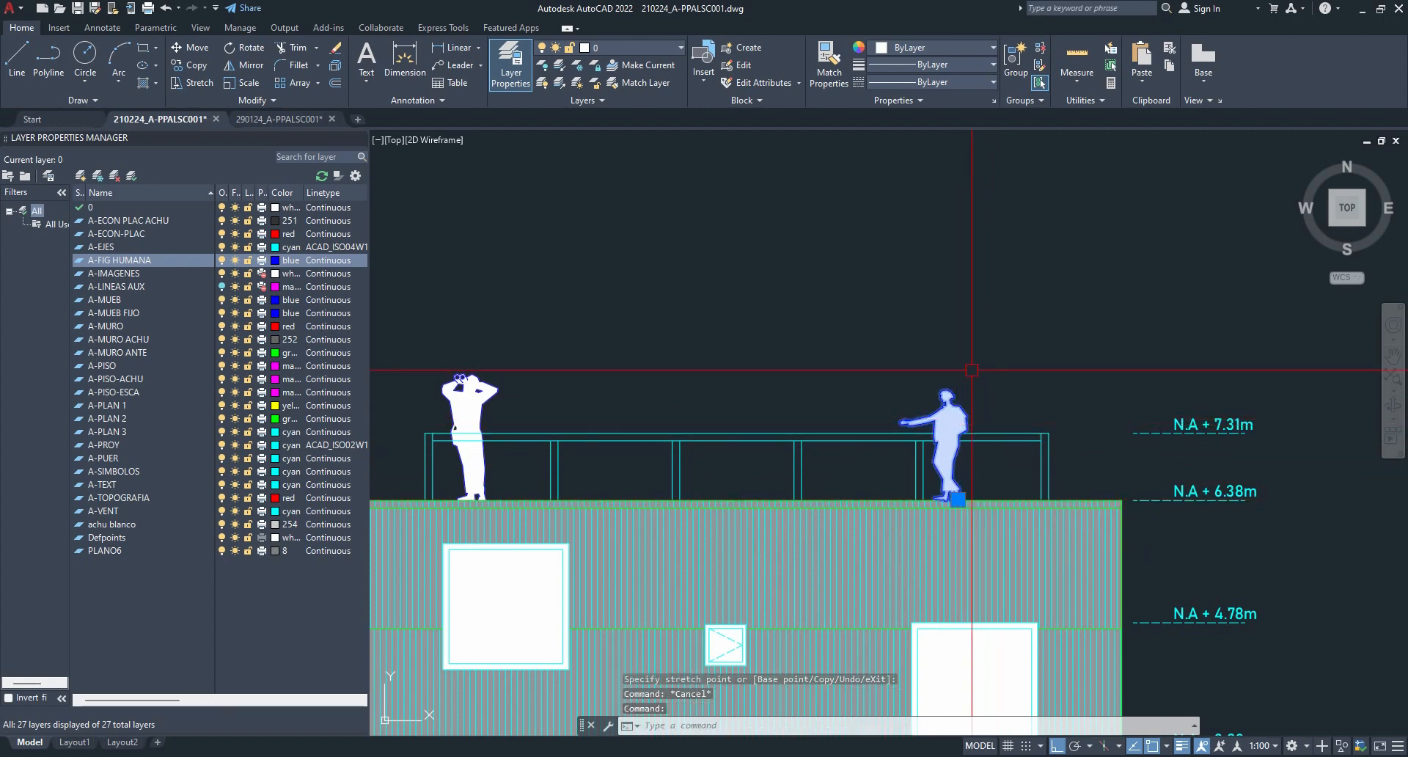
{"action": "type", "text": "i"}
{"action": "key", "text": "Return"}
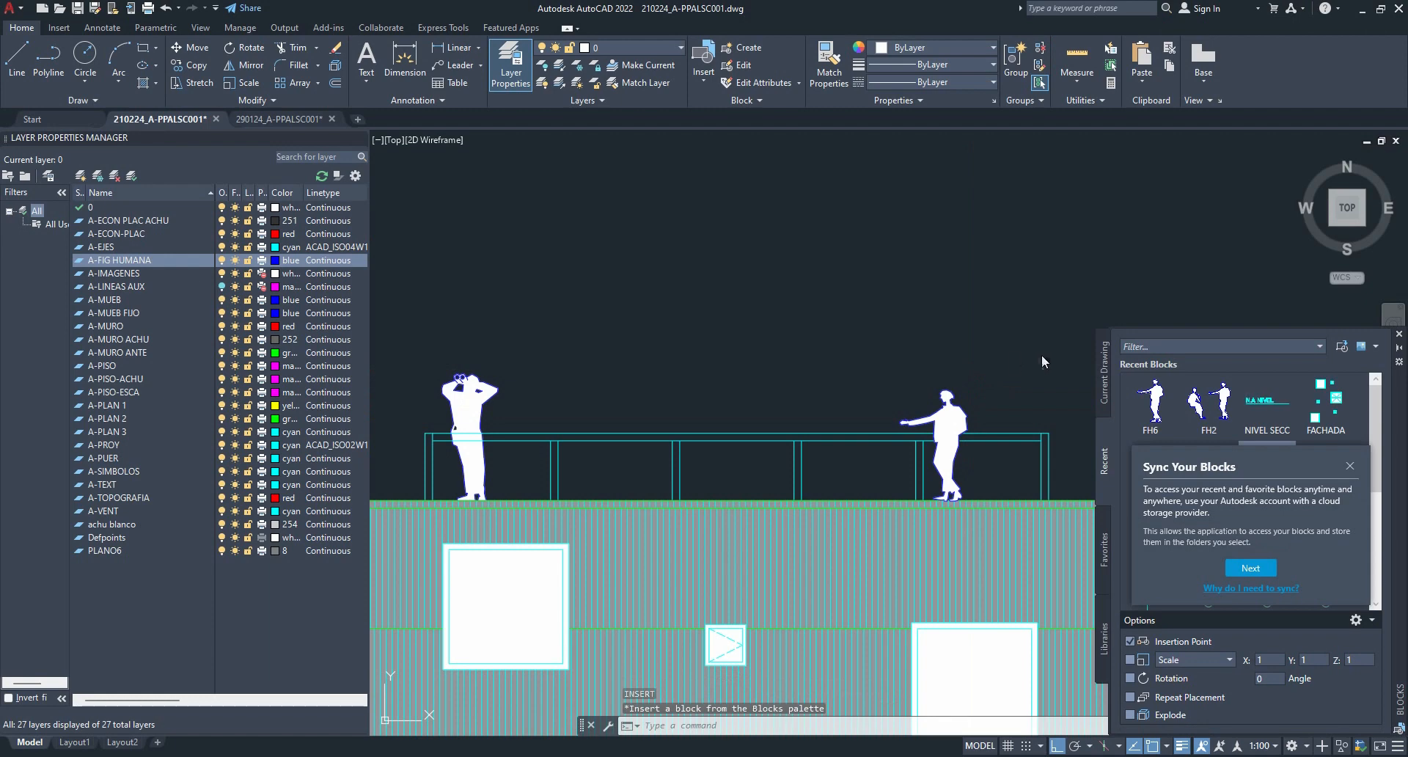
{"action": "left_click", "coordinate": [1399, 335]}
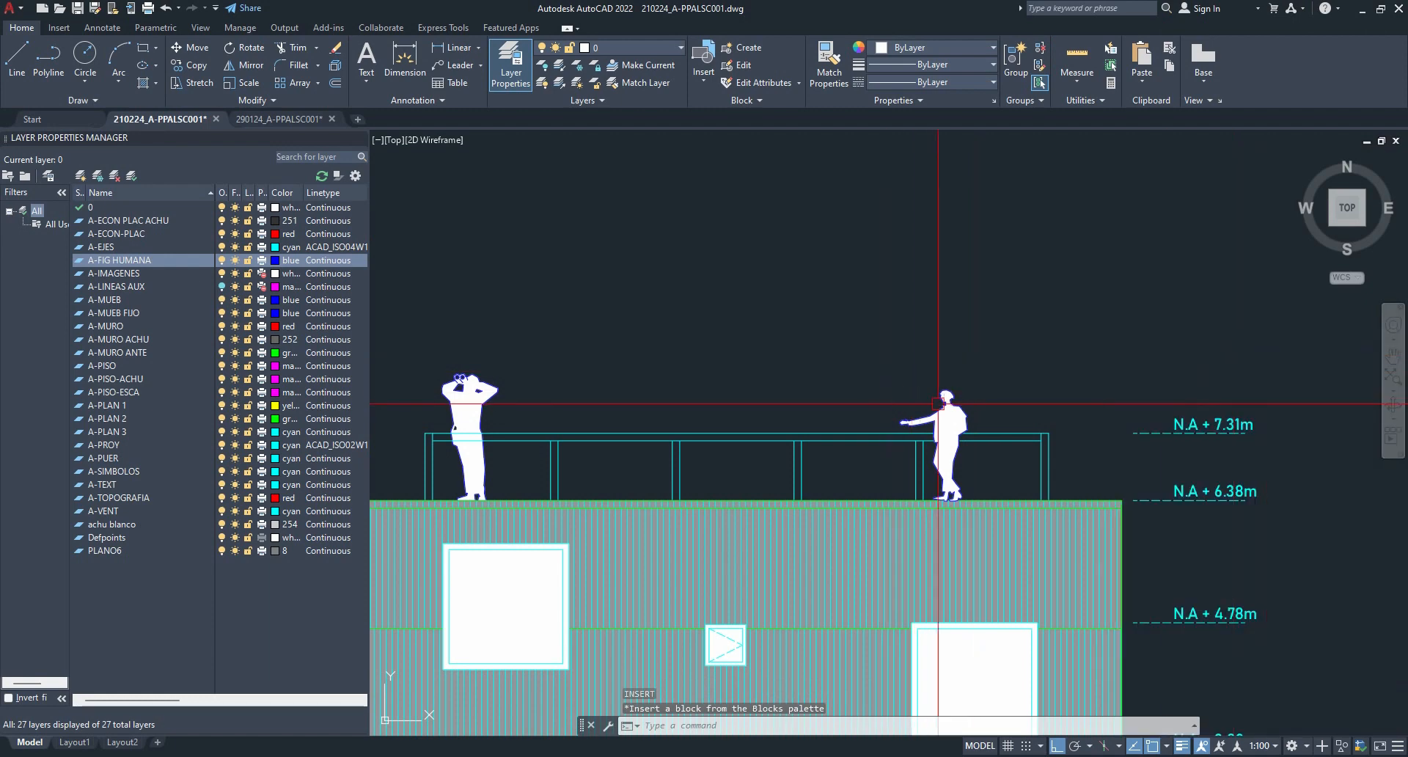
- Mirror the pointing rooftop figure about a vertical line through its head, erasing the source object
{"action": "left_click", "coordinate": [938, 403]}
{"action": "type", "text": "MI"}
{"action": "key", "text": "Return"}
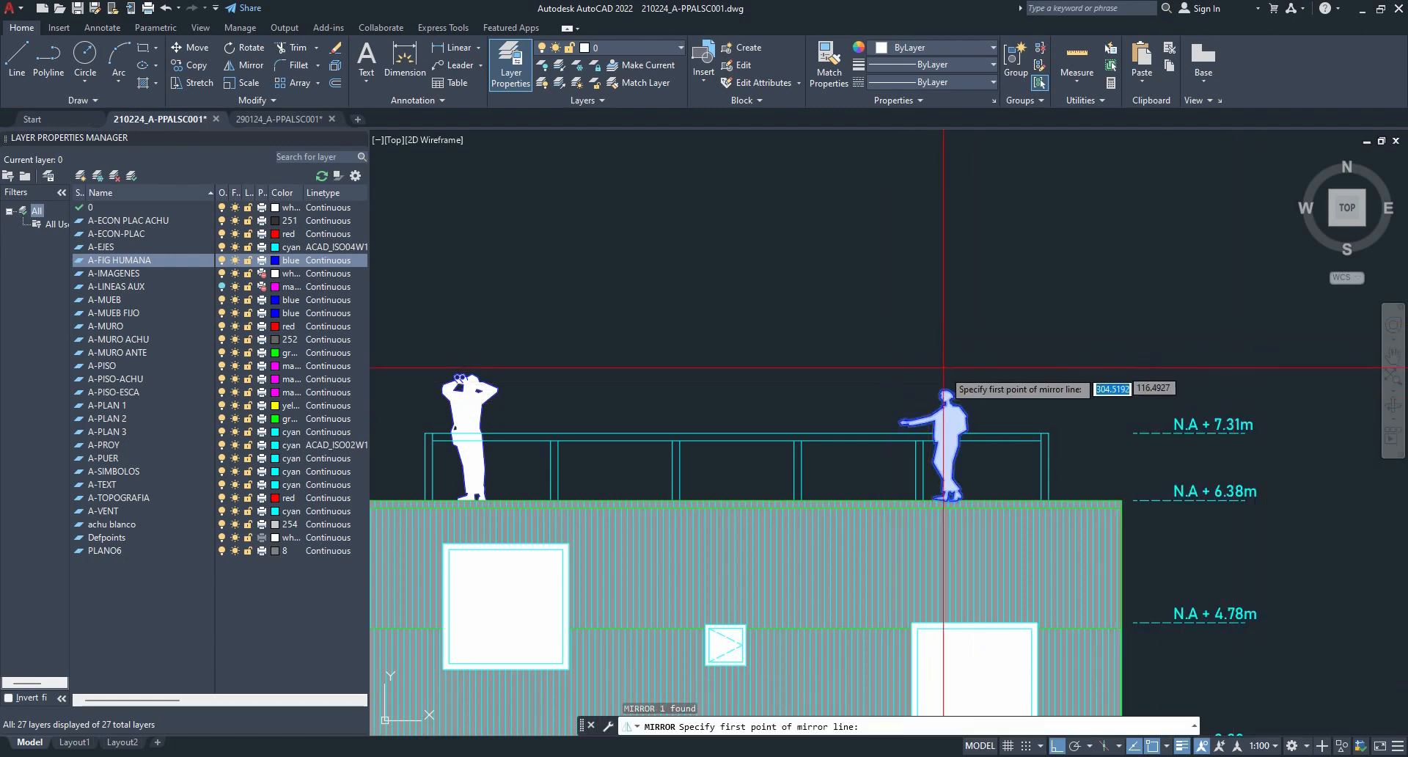
{"action": "left_click", "coordinate": [945, 398]}
{"action": "left_click", "coordinate": [946, 307]}
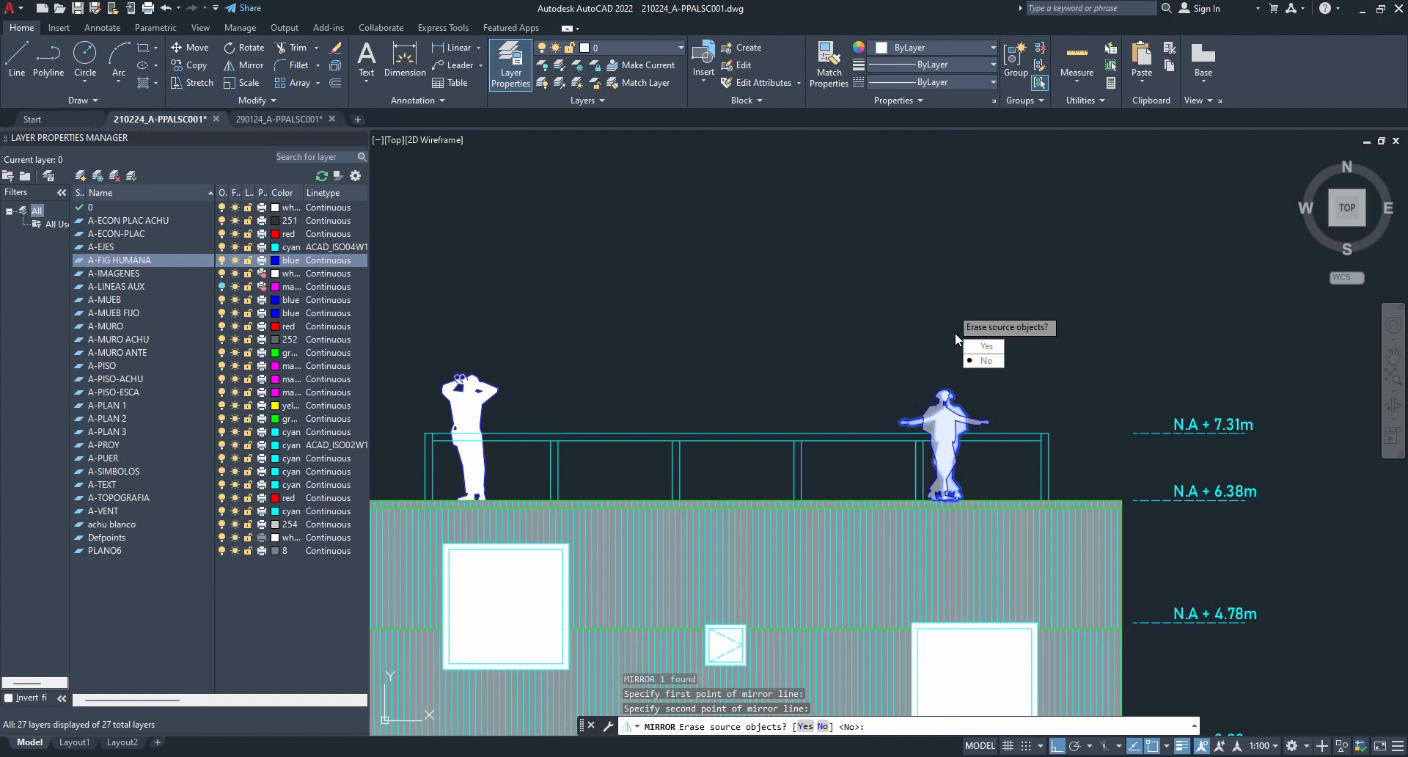
{"action": "type", "text": "Y"}
{"action": "key", "text": "Return"}
- Send the mirrored pointing figure to the back of the draw order
{"action": "left_click", "coordinate": [962, 416]}
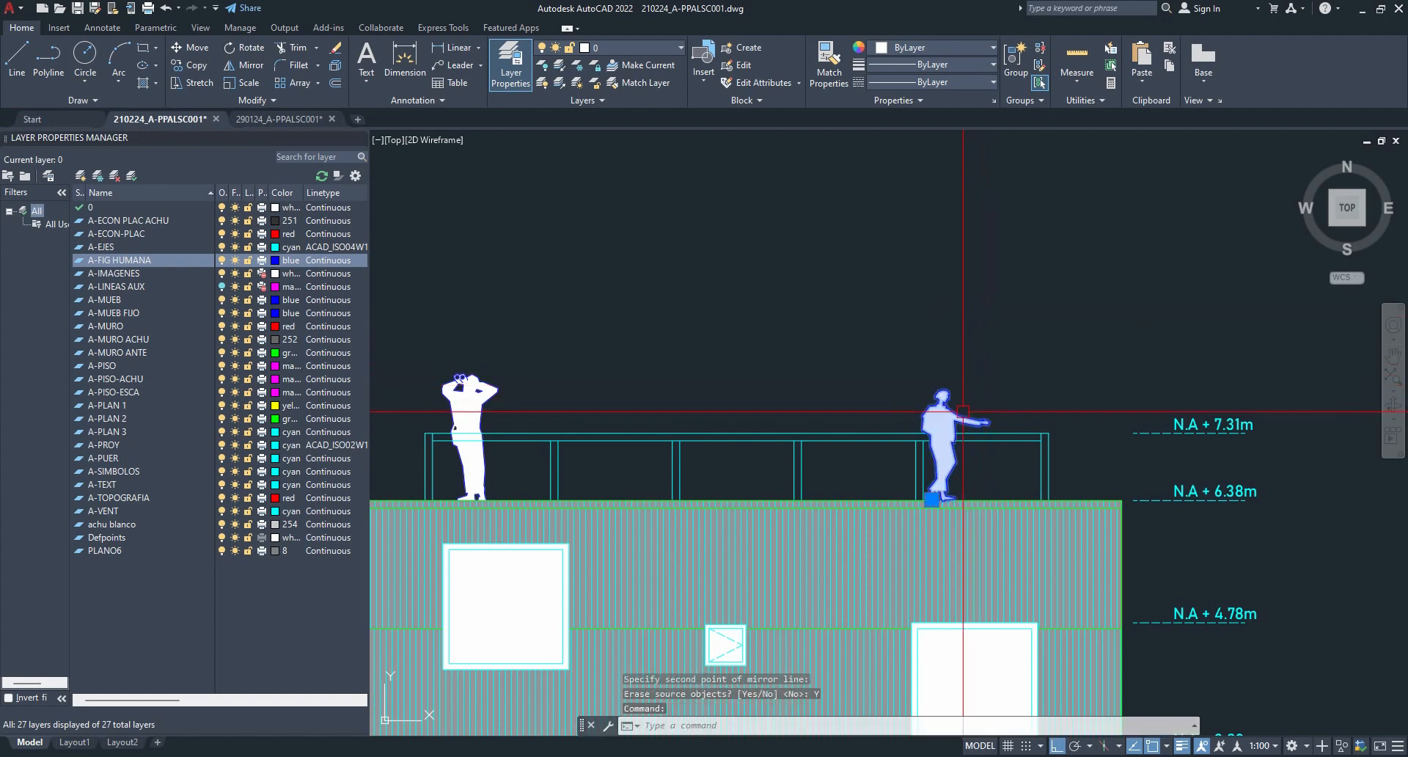
{"action": "scroll", "coordinate": [978, 388], "scroll_direction": "up", "scroll_amount": 2}
{"action": "key", "text": "Escape"}
{"action": "left_click", "coordinate": [948, 415]}
{"action": "type", "text": "DR"}
{"action": "key", "text": "Return"}
{"action": "type", "text": "B"}
{"action": "key", "text": "Return"}
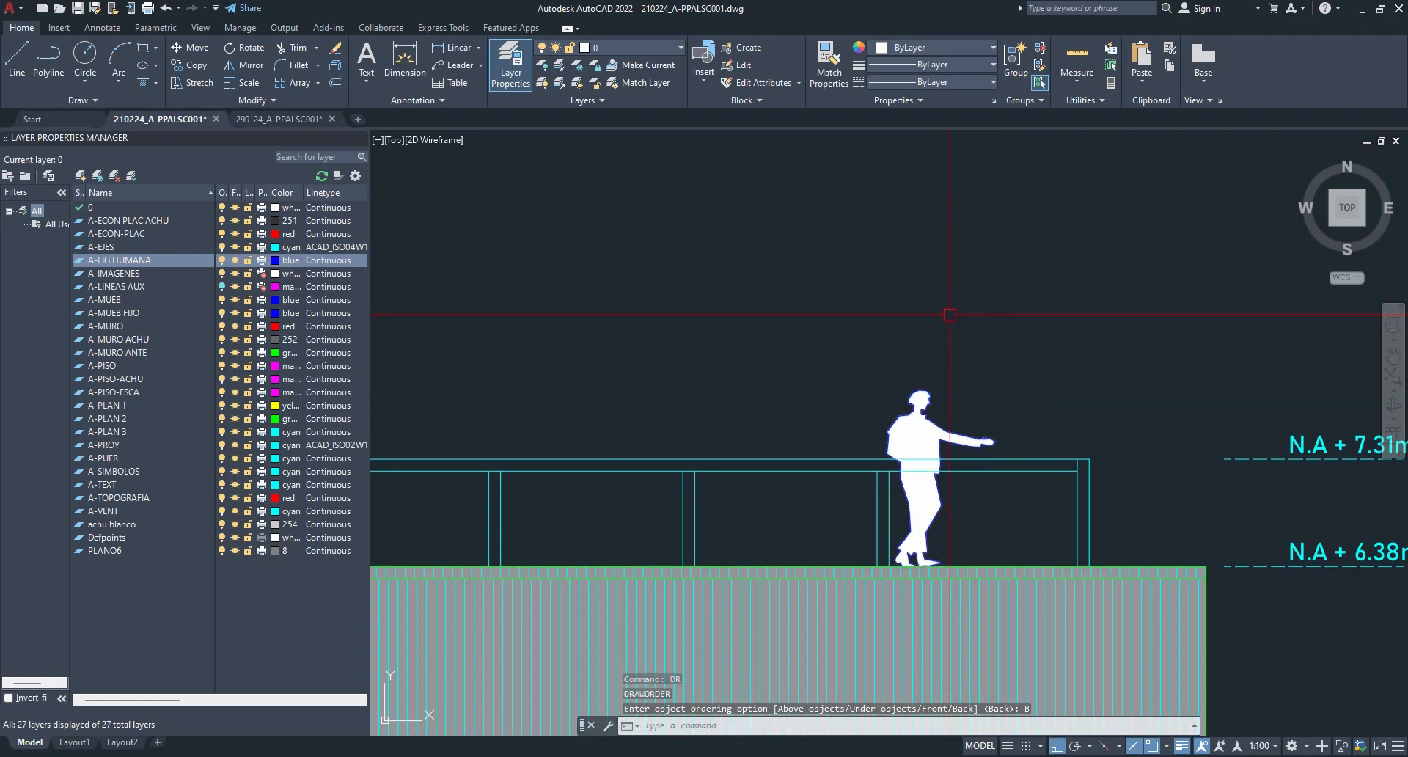
- Move the pointing figure horizontally along the Fachada Este roof, close to the right-hand end post of the railing
{"action": "scroll", "coordinate": [948, 315], "scroll_direction": "down", "scroll_amount": 2}
{"action": "scroll", "coordinate": [949, 315], "scroll_direction": "down", "scroll_amount": 1}
{"action": "scroll", "coordinate": [954, 344], "scroll_direction": "up", "scroll_amount": 4}
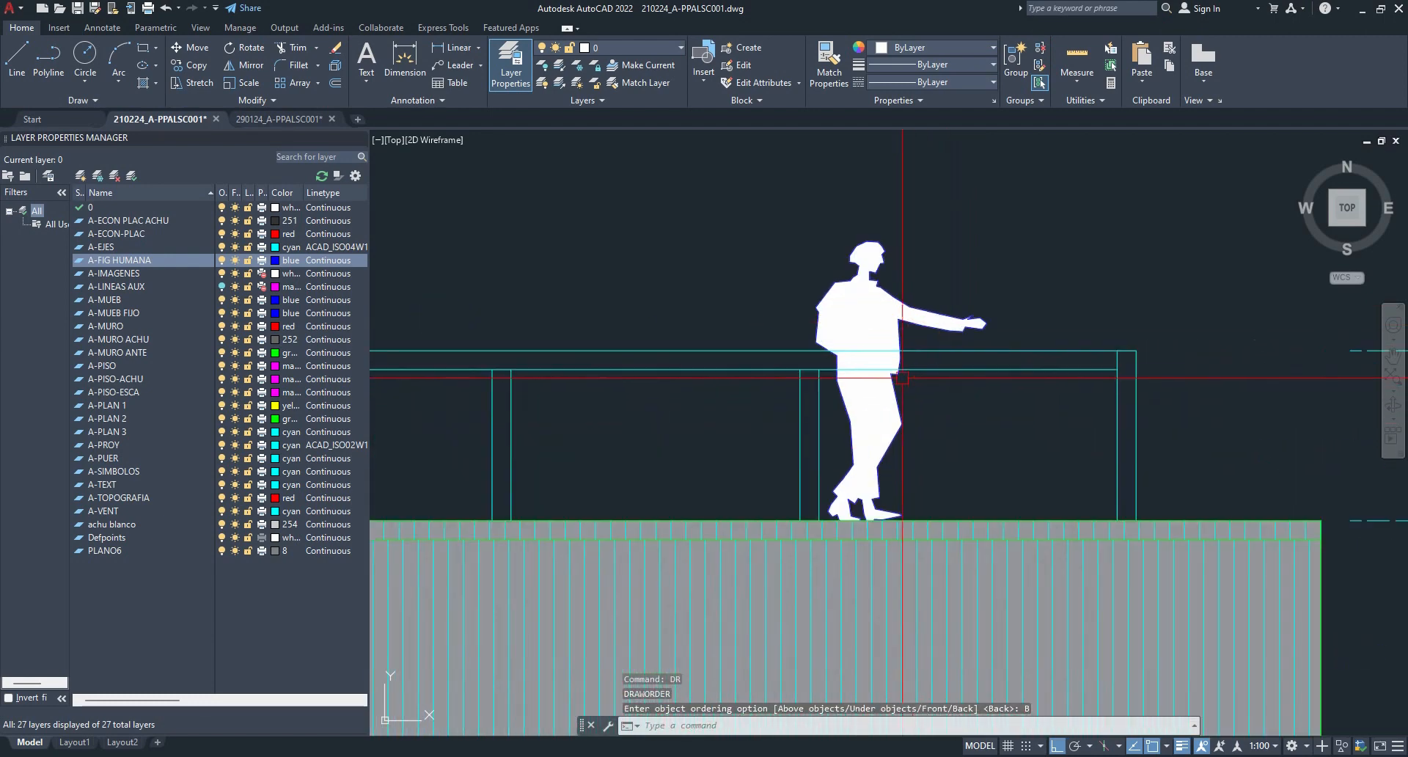
{"action": "scroll", "coordinate": [943, 371], "scroll_direction": "down", "scroll_amount": 2}
{"action": "left_click", "coordinate": [949, 344]}
{"action": "mouse_move", "coordinate": [1029, 271]}
{"action": "middle_mouse_down"}
{"action": "mouse_move", "coordinate": [909, 355]}
{"action": "mouse_move", "coordinate": [837, 372]}
{"action": "middle_mouse_up"}
{"action": "key", "text": "Return"}
{"action": "left_click", "coordinate": [840, 314]}
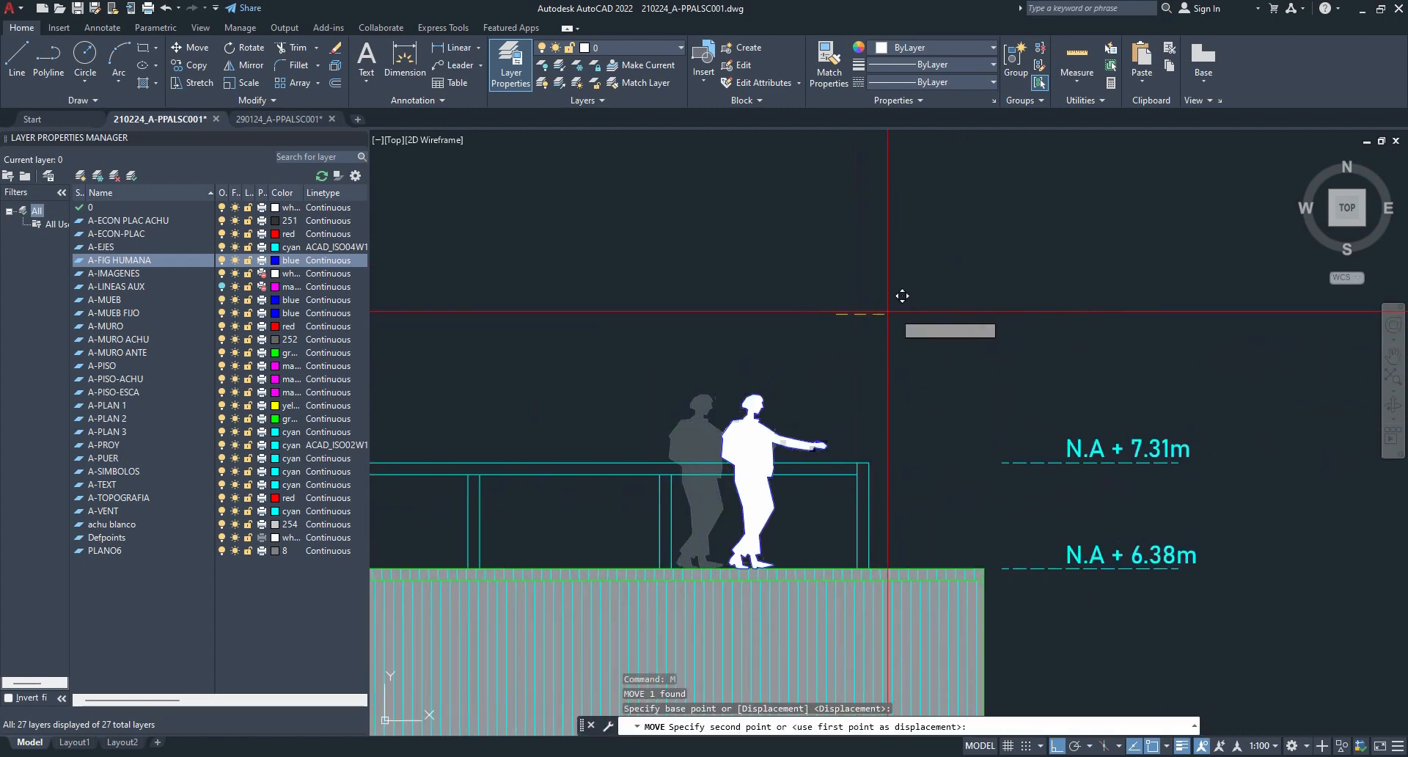
{"action": "key", "text": "Escape"}
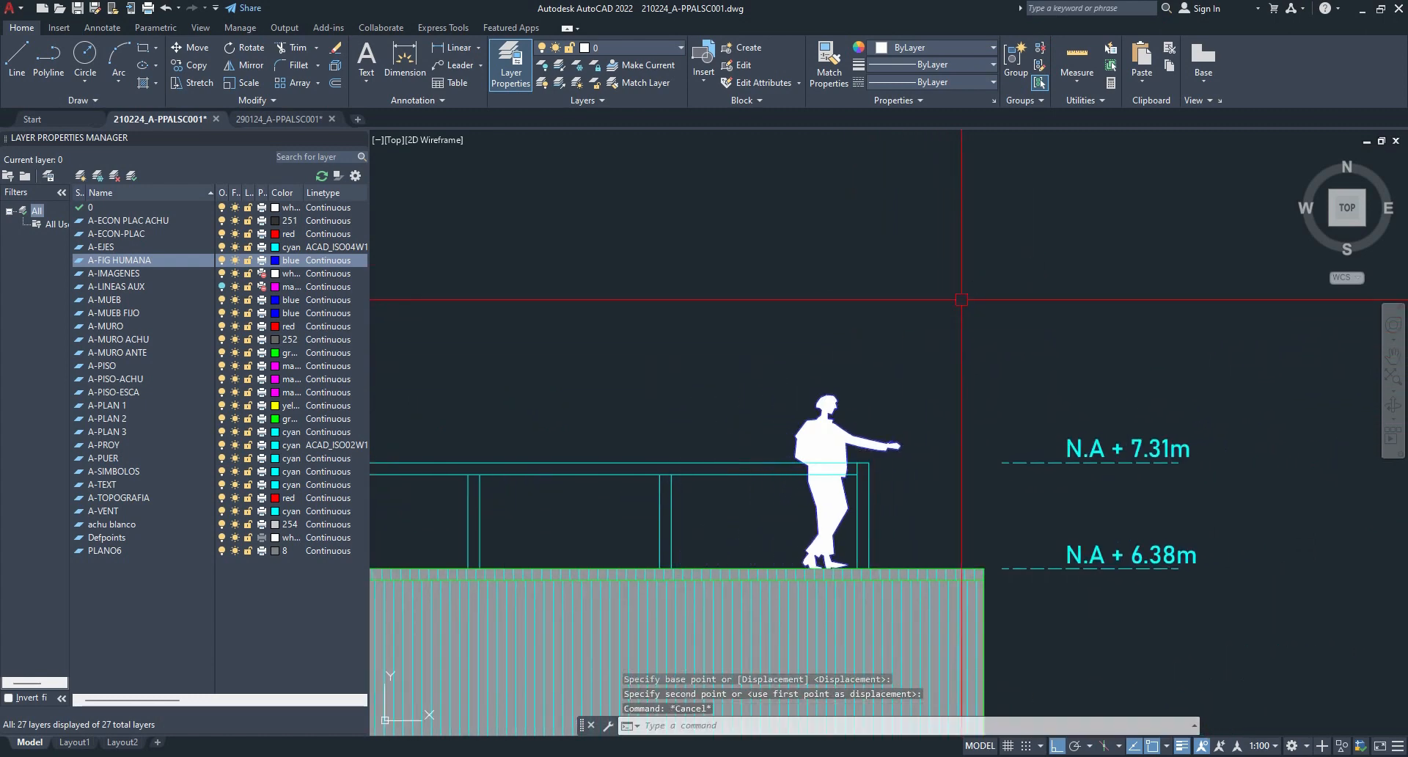
- Examine section A-A's drawing title, its ESC 1:100 note and its graphic scale
{"action": "scroll", "coordinate": [961, 299], "scroll_direction": "down", "scroll_amount": 5}
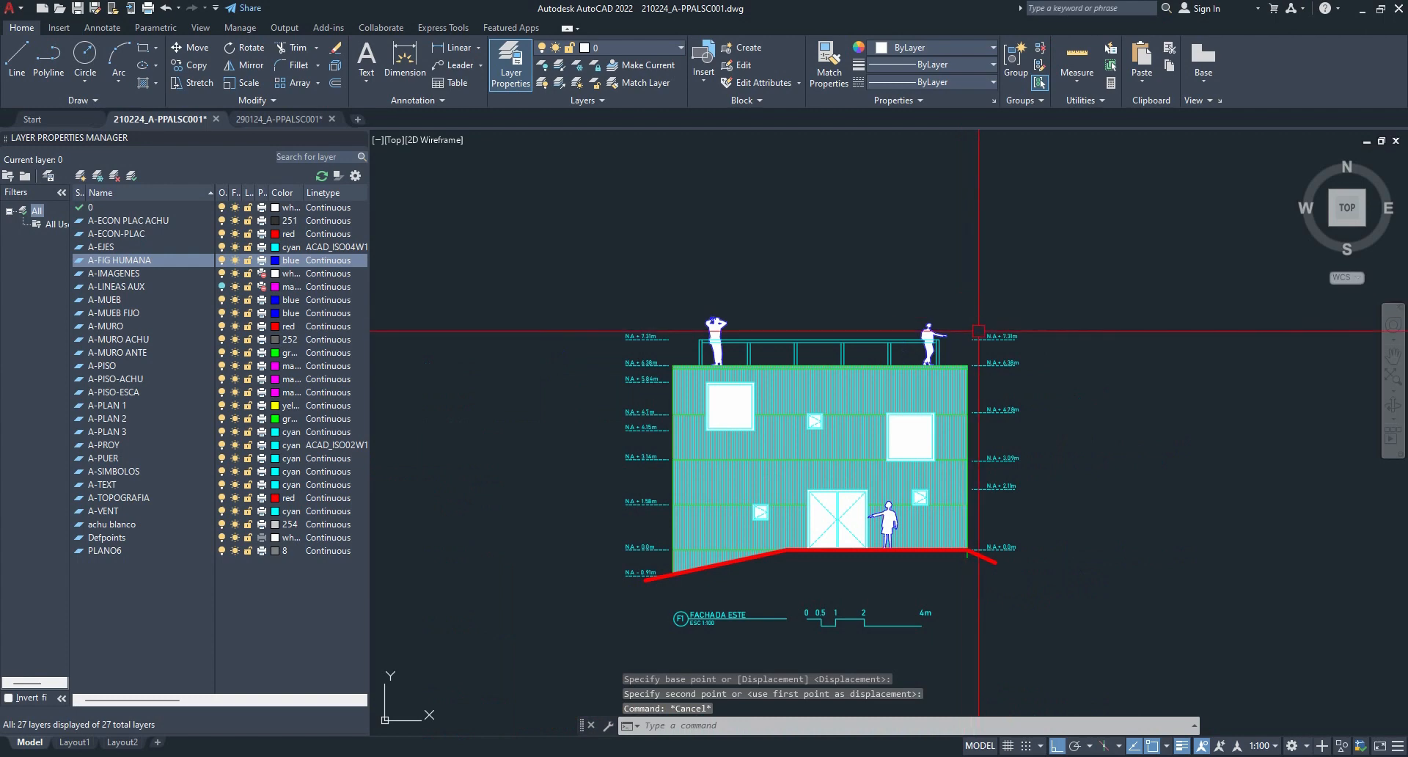
{"action": "scroll", "coordinate": [1123, 339], "scroll_direction": "down", "scroll_amount": 2}
{"action": "scroll", "coordinate": [786, 569], "scroll_direction": "down", "scroll_amount": 2}
{"action": "mouse_move", "coordinate": [768, 543]}
{"action": "middle_mouse_down"}
{"action": "mouse_move", "coordinate": [965, 241]}
{"action": "mouse_move", "coordinate": [1169, 104]}
{"action": "middle_mouse_up"}
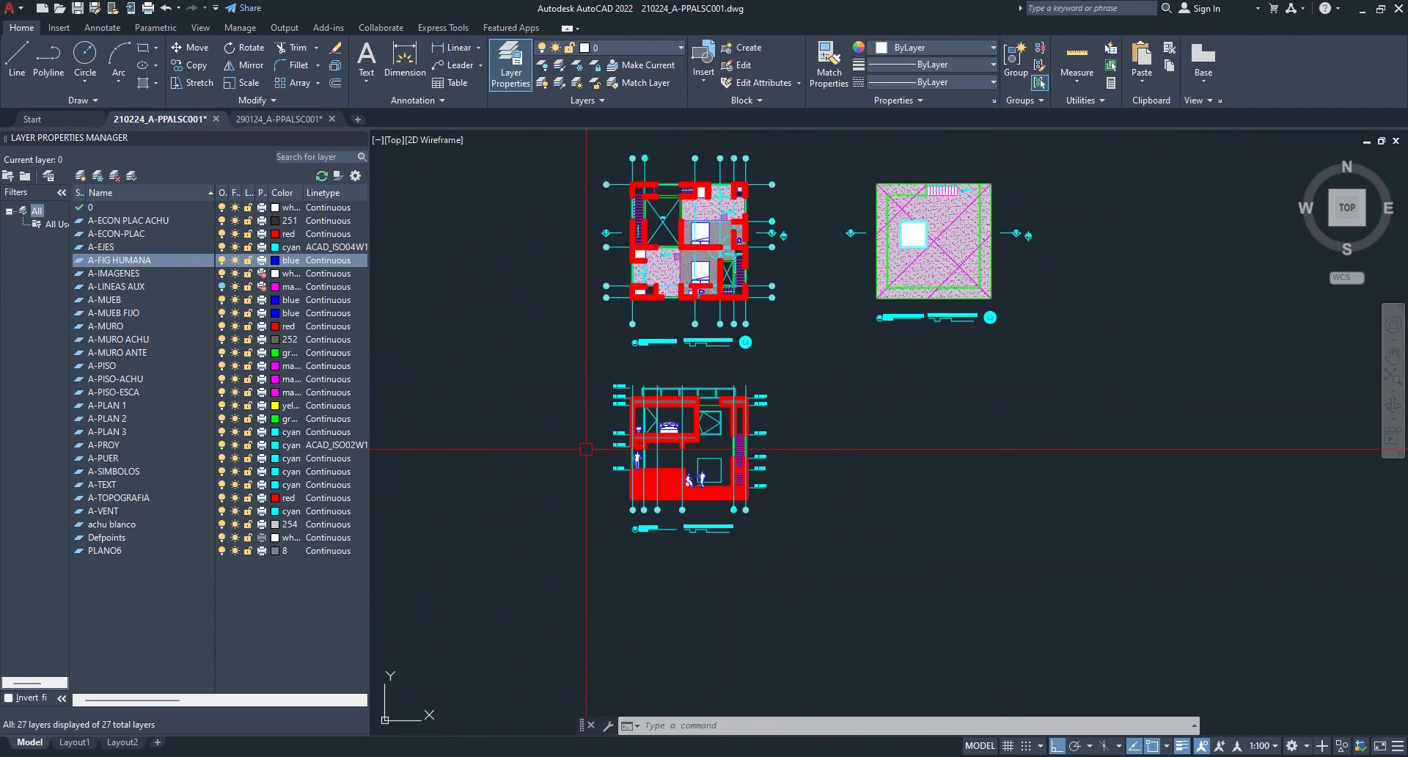
{"action": "scroll", "coordinate": [586, 449], "scroll_direction": "up", "scroll_amount": 4}
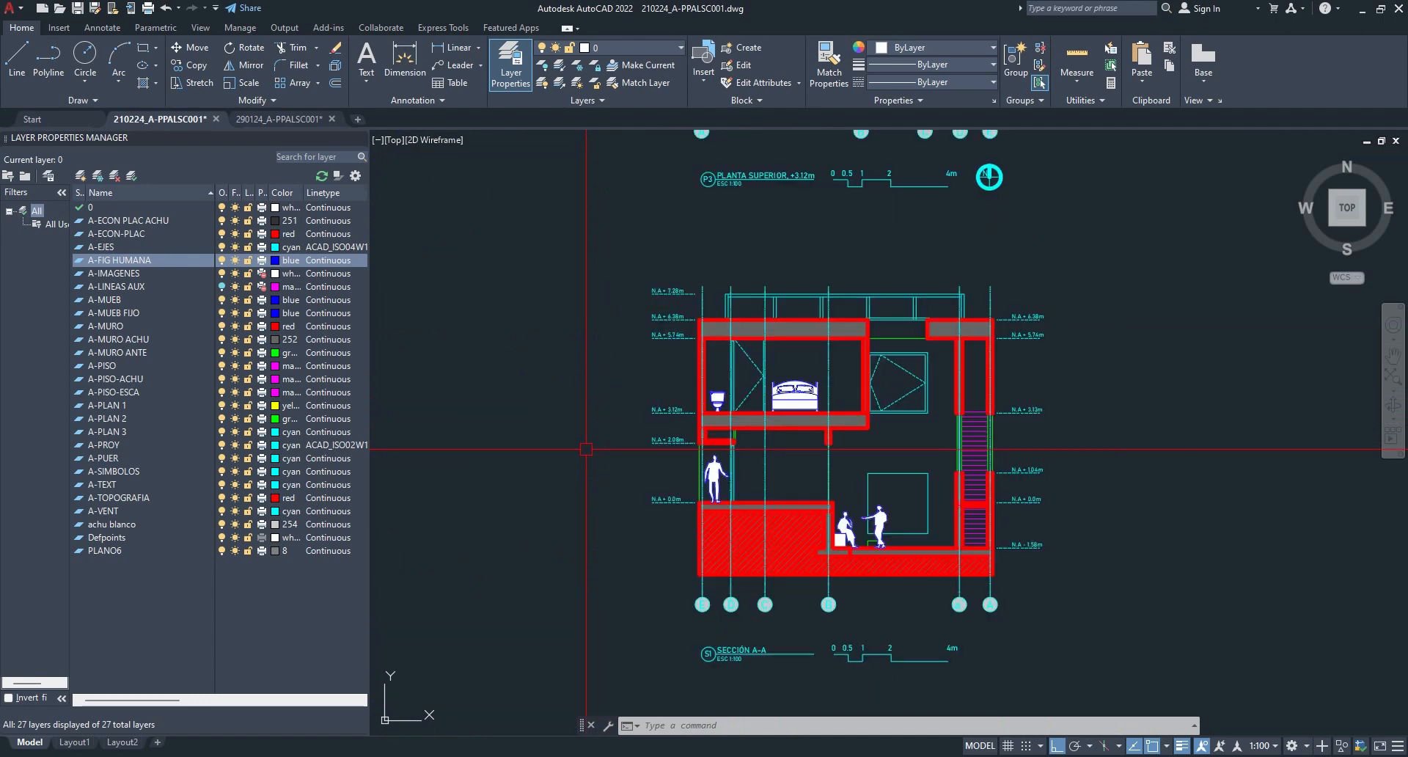
{"action": "scroll", "coordinate": [719, 634], "scroll_direction": "up", "scroll_amount": 6}
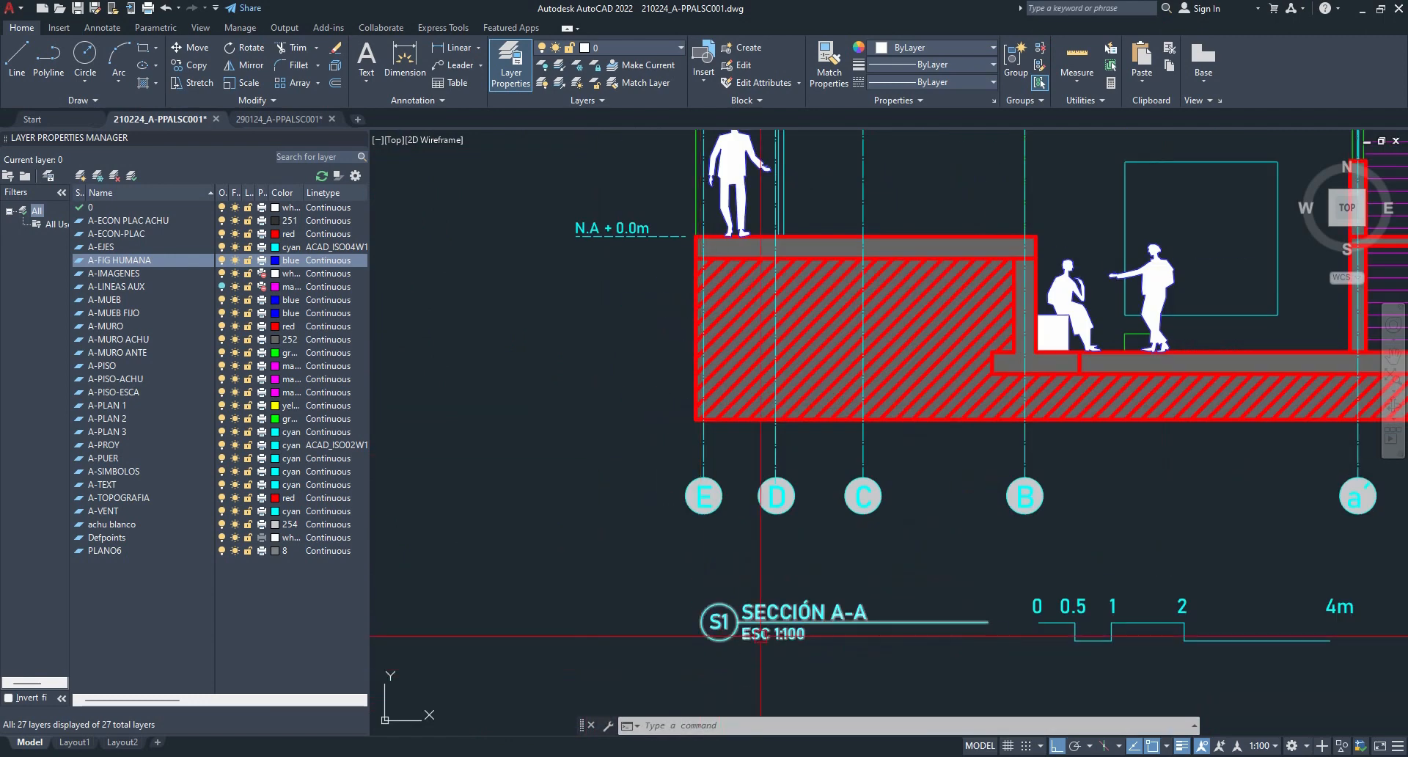
{"action": "middle_click_drag", "start_coordinate": [719, 632], "coordinate": [632, 620]}
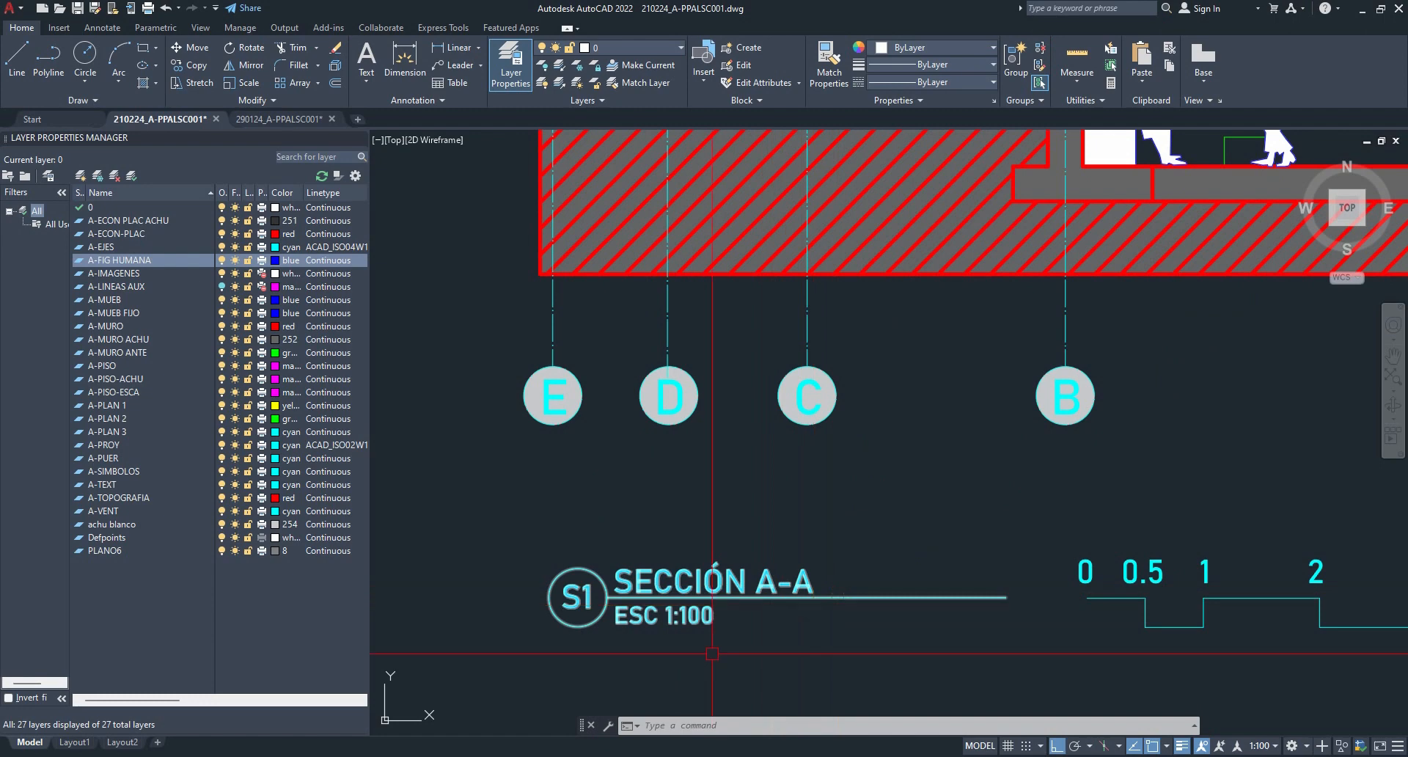
{"action": "scroll", "coordinate": [712, 654], "scroll_direction": "down", "scroll_amount": 2}
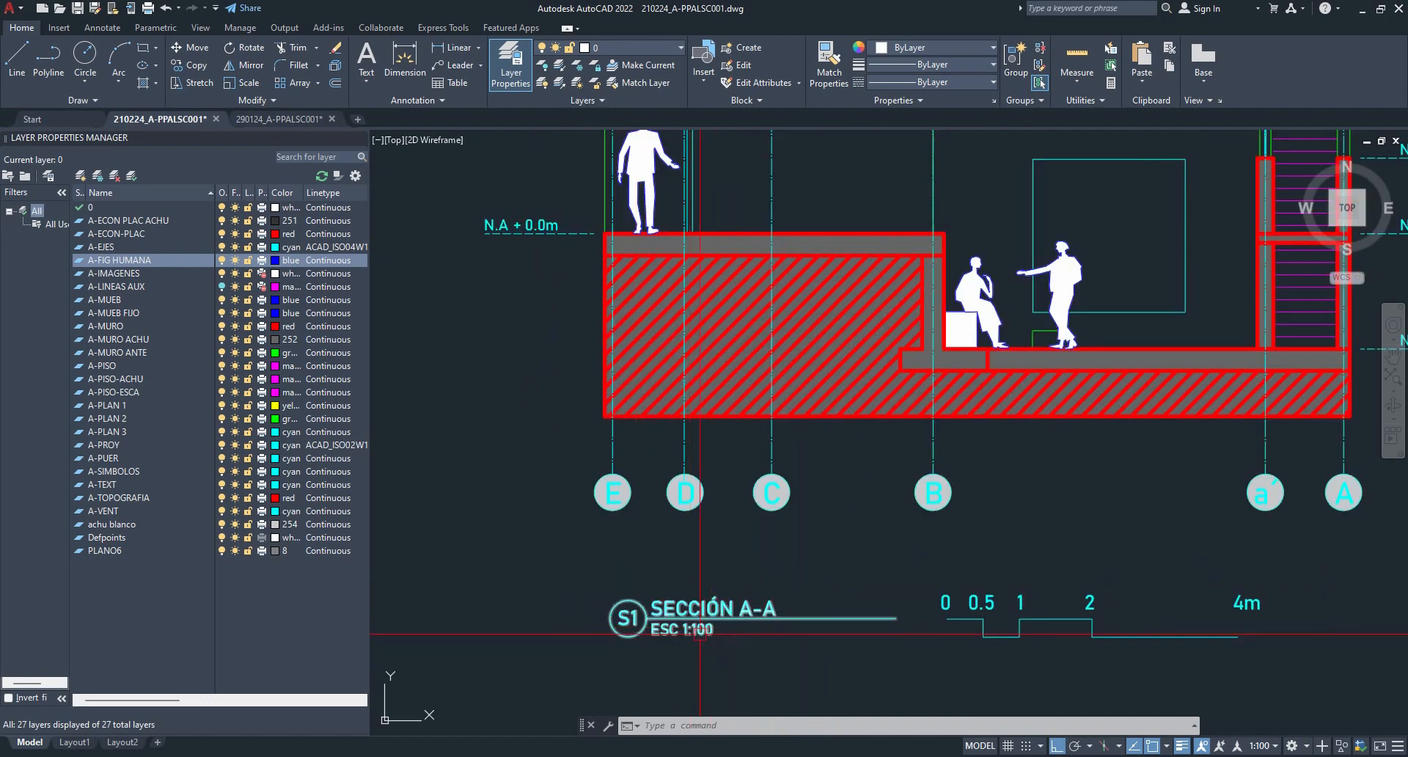
{"action": "middle_click_drag", "start_coordinate": [1021, 627], "coordinate": [873, 606]}
{"action": "scroll", "coordinate": [978, 578], "scroll_direction": "down", "scroll_amount": 4}
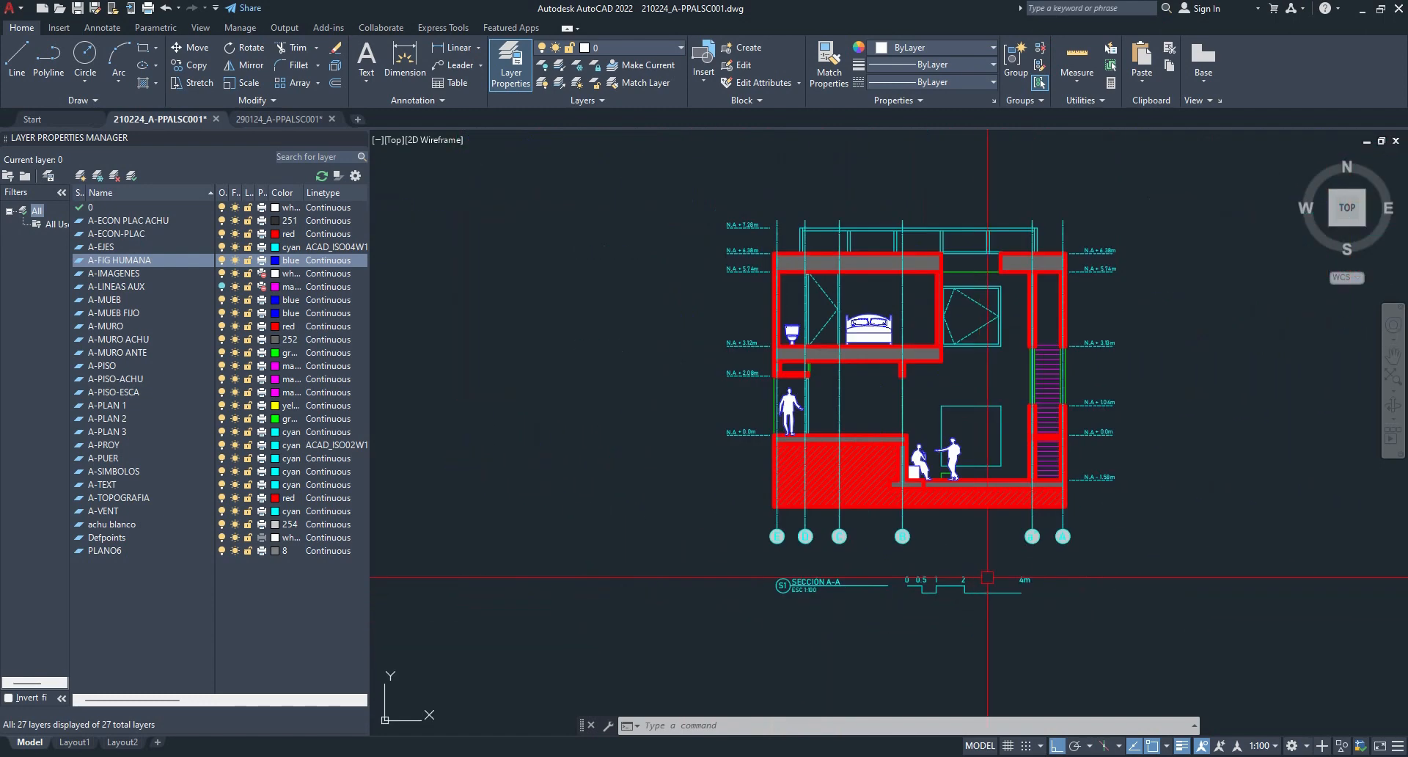
{"action": "middle_click_drag", "start_coordinate": [1093, 576], "coordinate": [953, 639]}
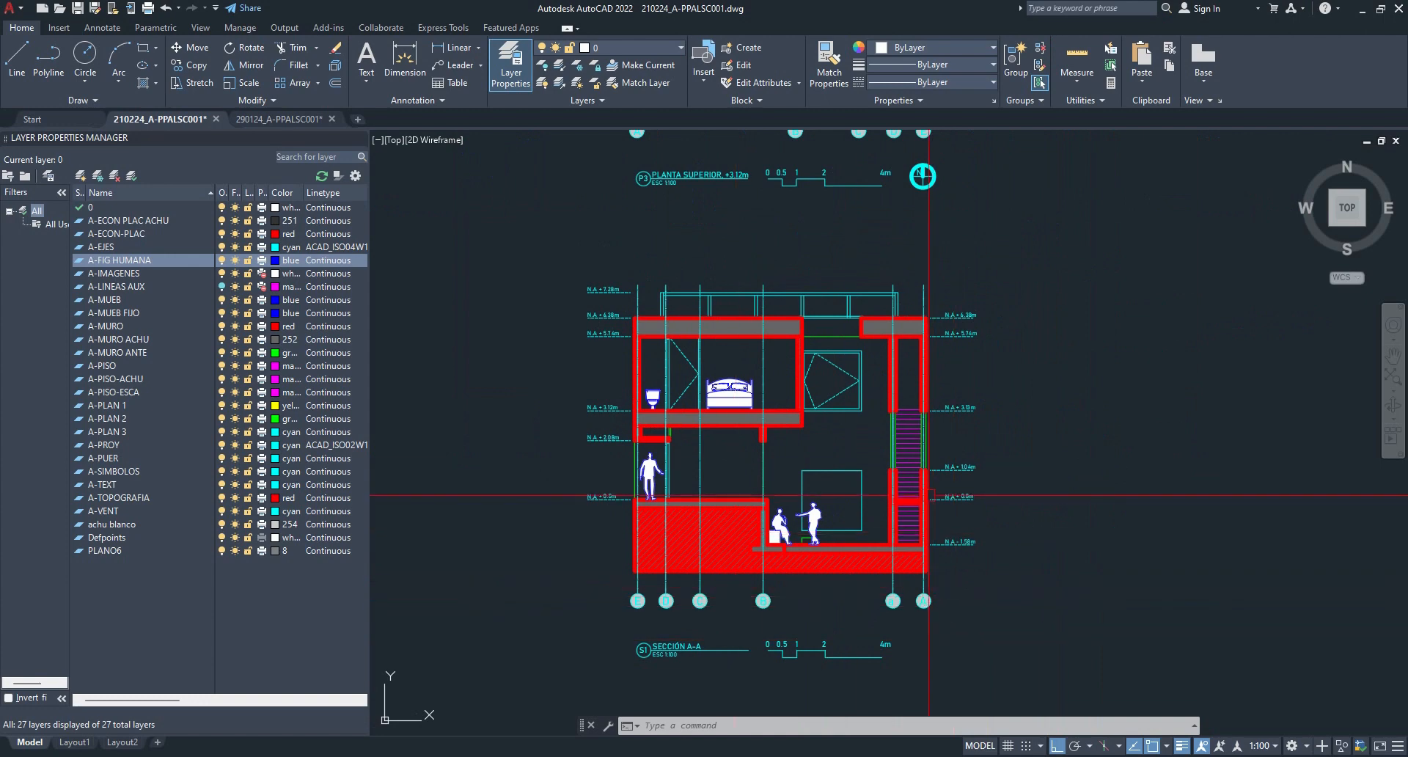
- Compare the title symbols of the floor plans, including the north symbol, with those of section A-A and Fachada Este
{"action": "mouse_move", "coordinate": [967, 276]}
{"action": "middle_mouse_down"}
{"action": "mouse_move", "coordinate": [912, 487]}
{"action": "mouse_move", "coordinate": [714, 415]}
{"action": "mouse_move", "coordinate": [661, 412]}
{"action": "middle_mouse_up"}
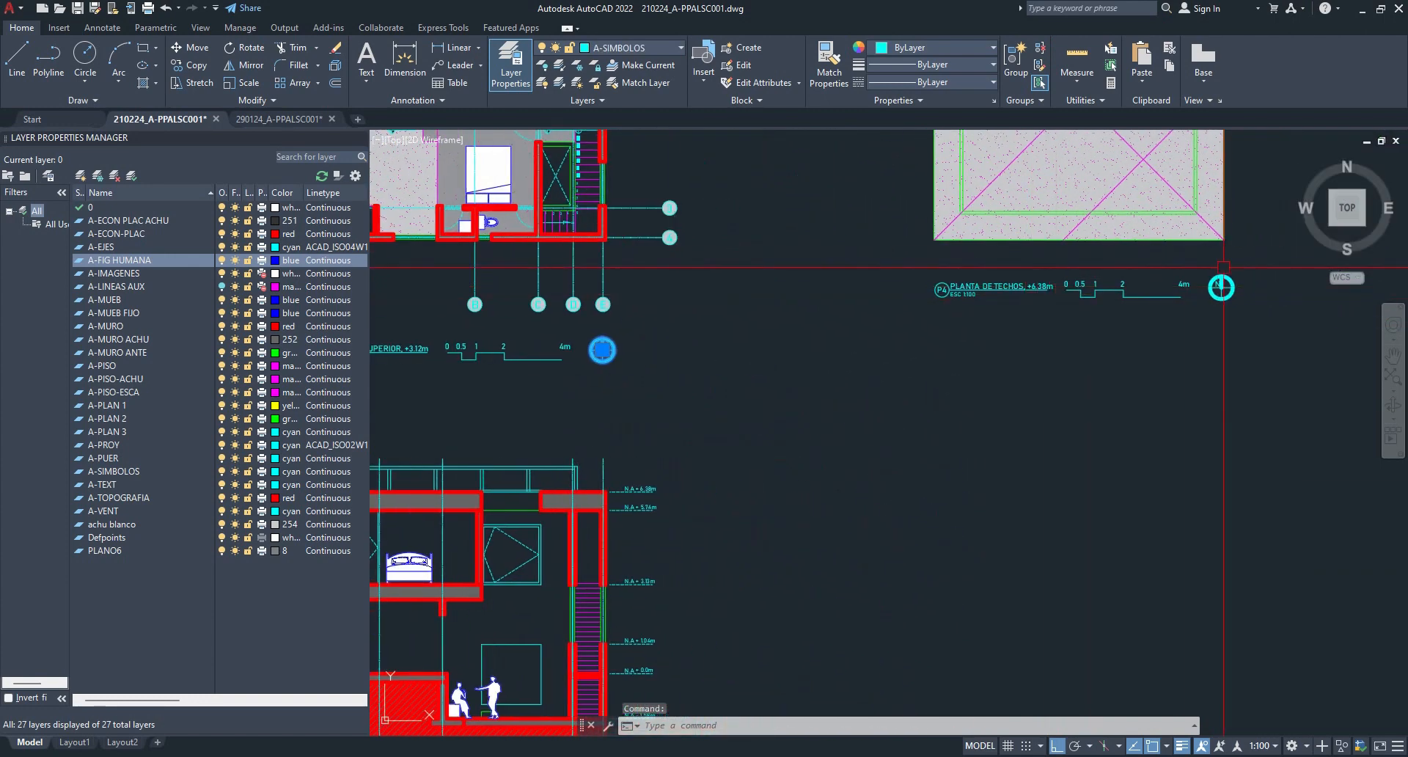
{"action": "key", "text": "Escape"}
{"action": "key", "text": "Escape"}
{"action": "scroll", "coordinate": [708, 458], "scroll_direction": "down", "scroll_amount": 2}
{"action": "middle_click_drag", "start_coordinate": [647, 631], "coordinate": [694, 525]}
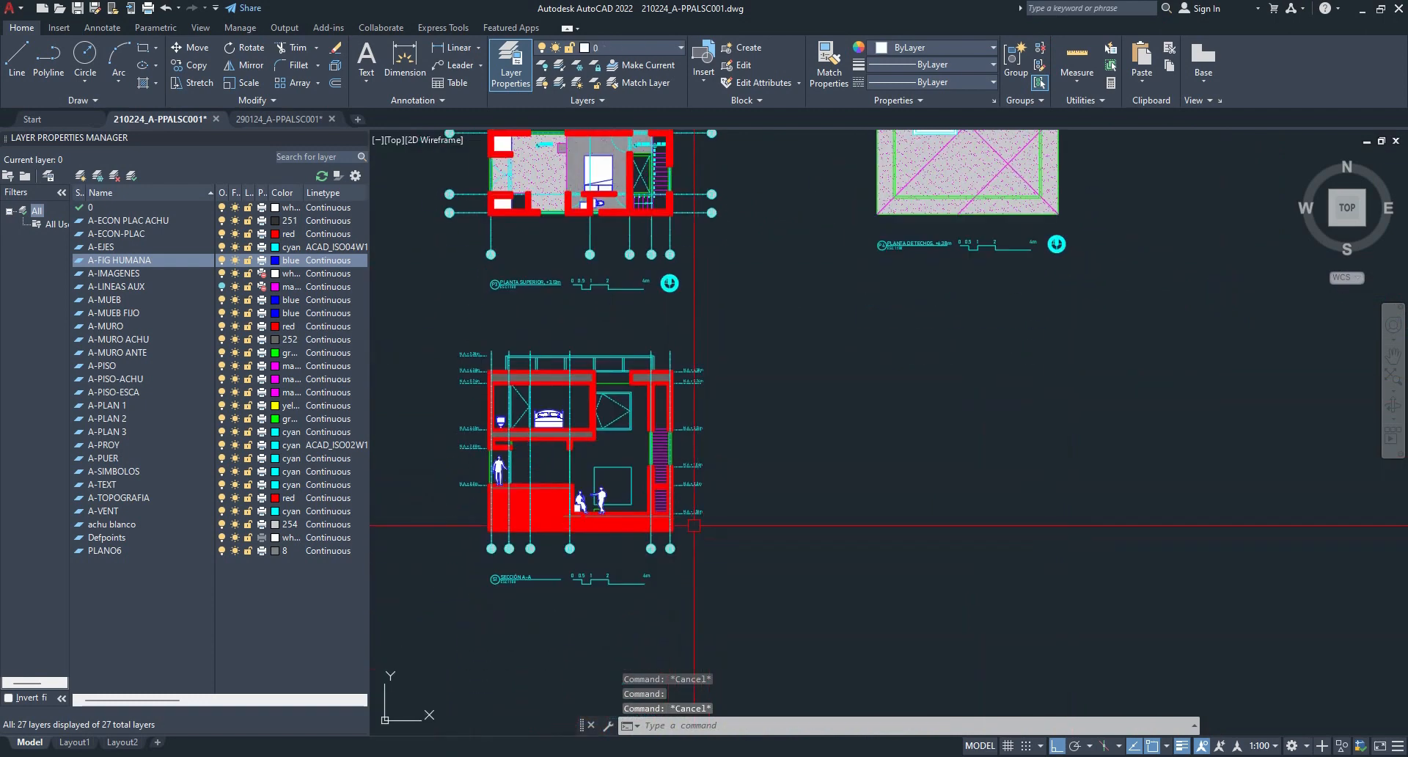
{"action": "mouse_move", "coordinate": [1145, 224]}
{"action": "middle_mouse_down"}
{"action": "mouse_move", "coordinate": [800, 619]}
{"action": "mouse_move", "coordinate": [666, 722]}
{"action": "middle_mouse_up"}
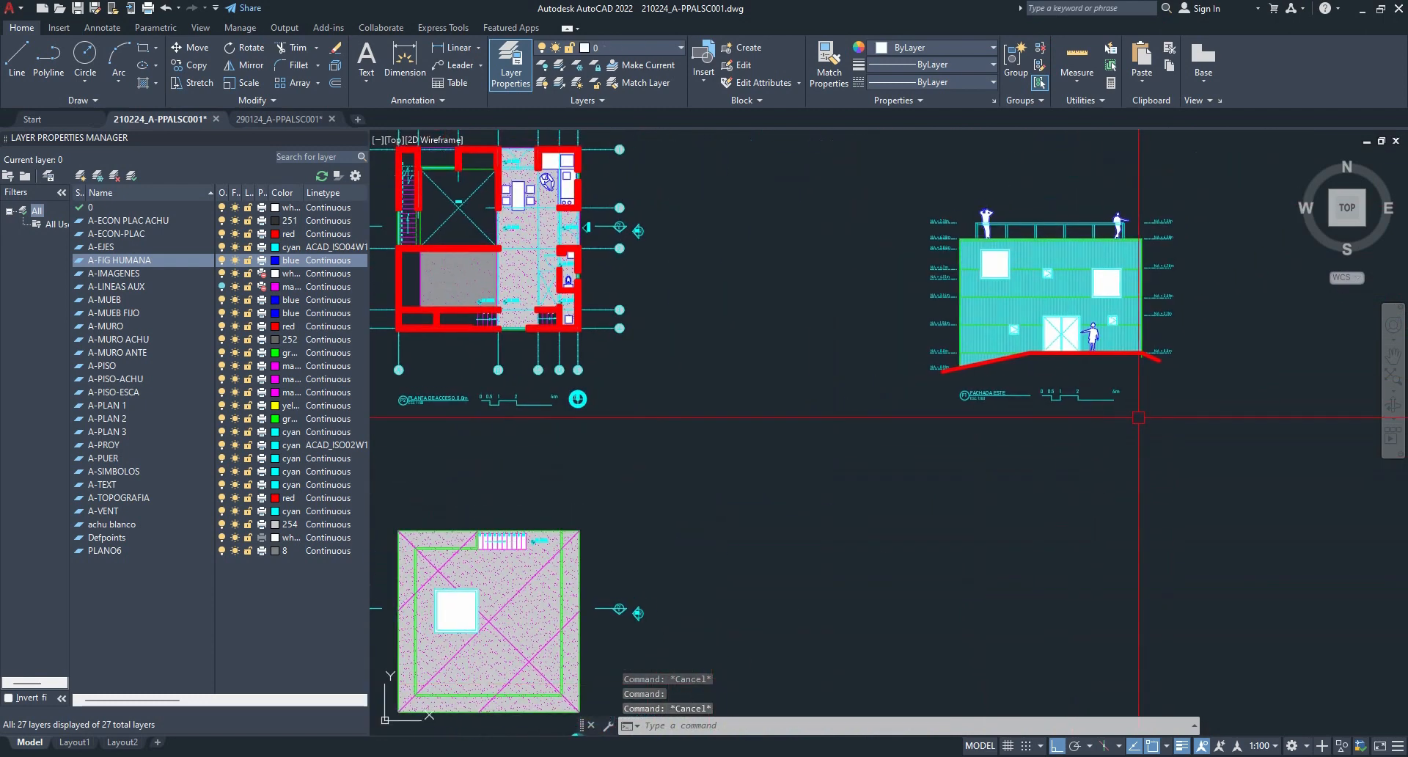
{"action": "scroll", "coordinate": [1173, 373], "scroll_direction": "up", "scroll_amount": 2}
{"action": "middle_click_drag", "start_coordinate": [1169, 402], "coordinate": [1125, 473]}
{"action": "scroll", "coordinate": [1126, 473], "scroll_direction": "down", "scroll_amount": 4}
{"action": "middle_click_drag", "start_coordinate": [1014, 578], "coordinate": [1269, 183]}
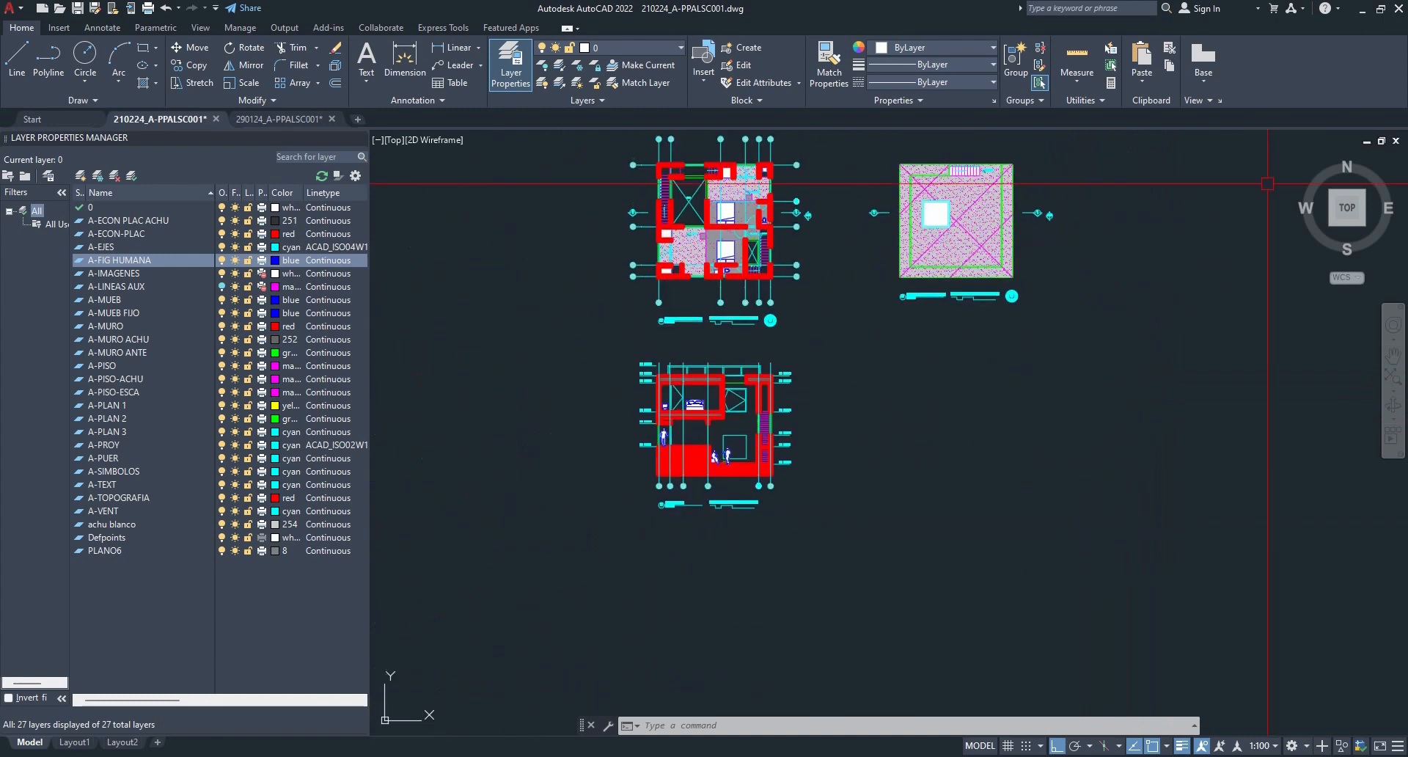
- Make A-SIMBOLOS the current layer for the section and elevation markers around Planta de Techos
{"action": "mouse_move", "coordinate": [833, 394]}
{"action": "middle_mouse_down"}
{"action": "mouse_move", "coordinate": [855, 474]}
{"action": "mouse_move", "coordinate": [849, 581]}
{"action": "mouse_move", "coordinate": [804, 529]}
{"action": "middle_mouse_up"}
{"action": "scroll", "coordinate": [845, 591], "scroll_direction": "down", "scroll_amount": 2}
{"action": "scroll", "coordinate": [845, 591], "scroll_direction": "up", "scroll_amount": 2}
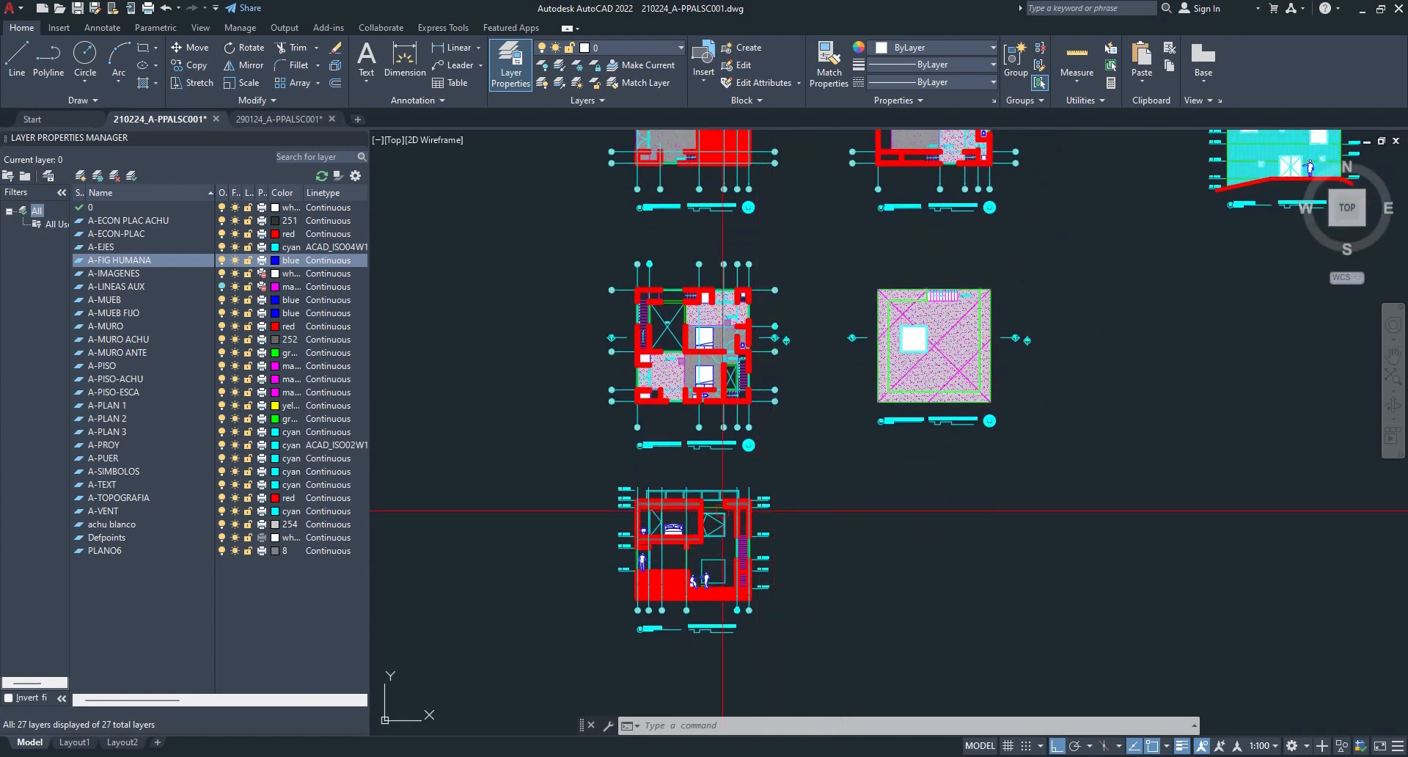
{"action": "scroll", "coordinate": [1045, 300], "scroll_direction": "up", "scroll_amount": 5}
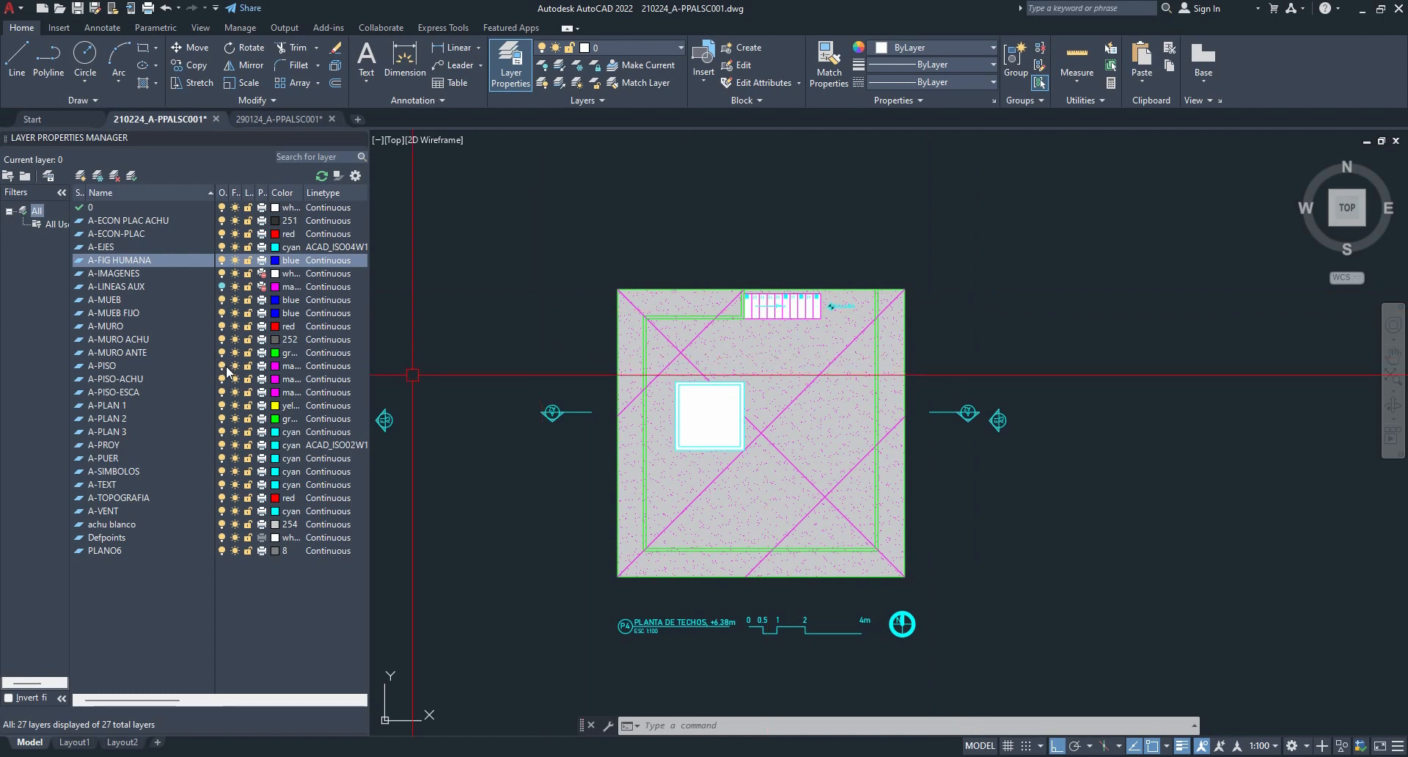
{"action": "double_click", "coordinate": [184, 471]}
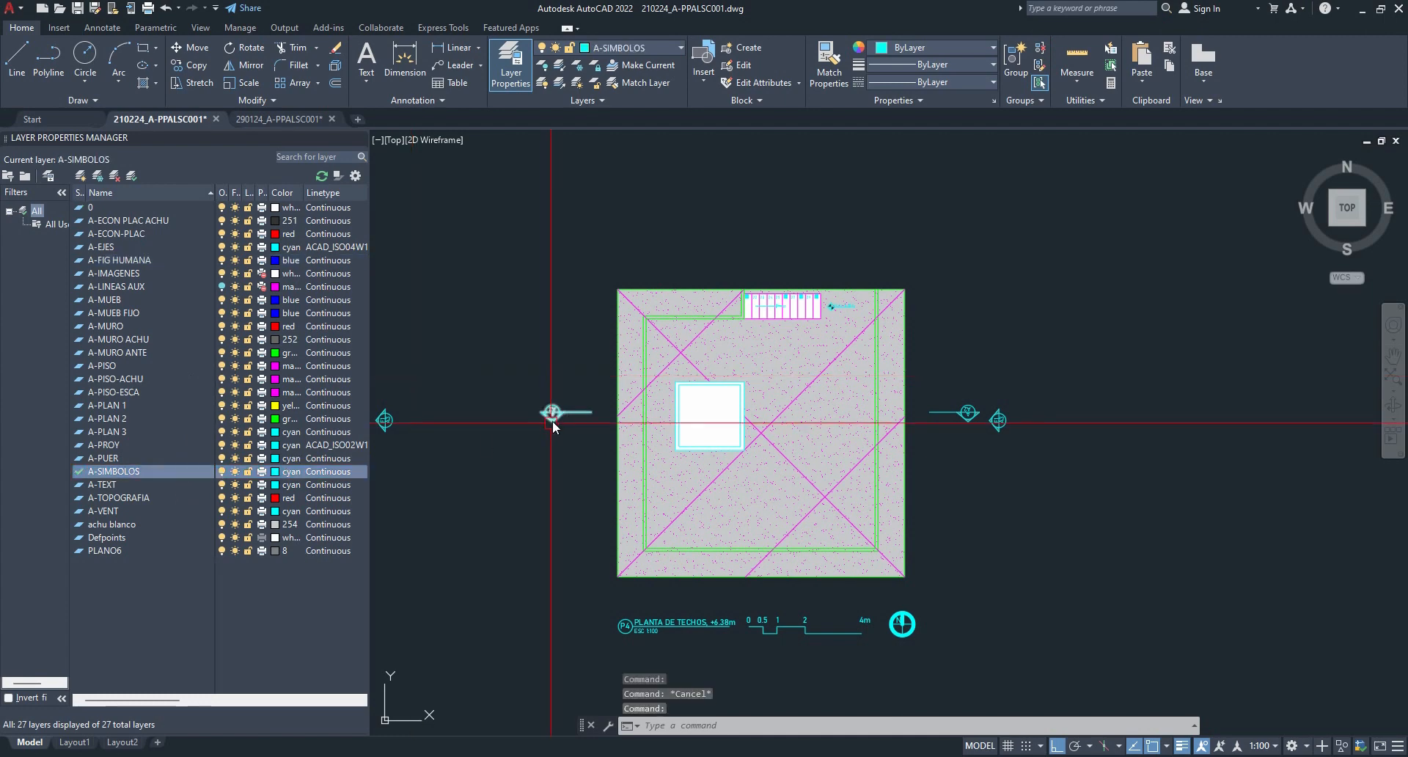
- Copy the outer contour, parapet lines, skylight squares and stair outline of Planta de Techos and paste them in the empty space beside it
{"action": "left_click", "coordinate": [621, 337]}
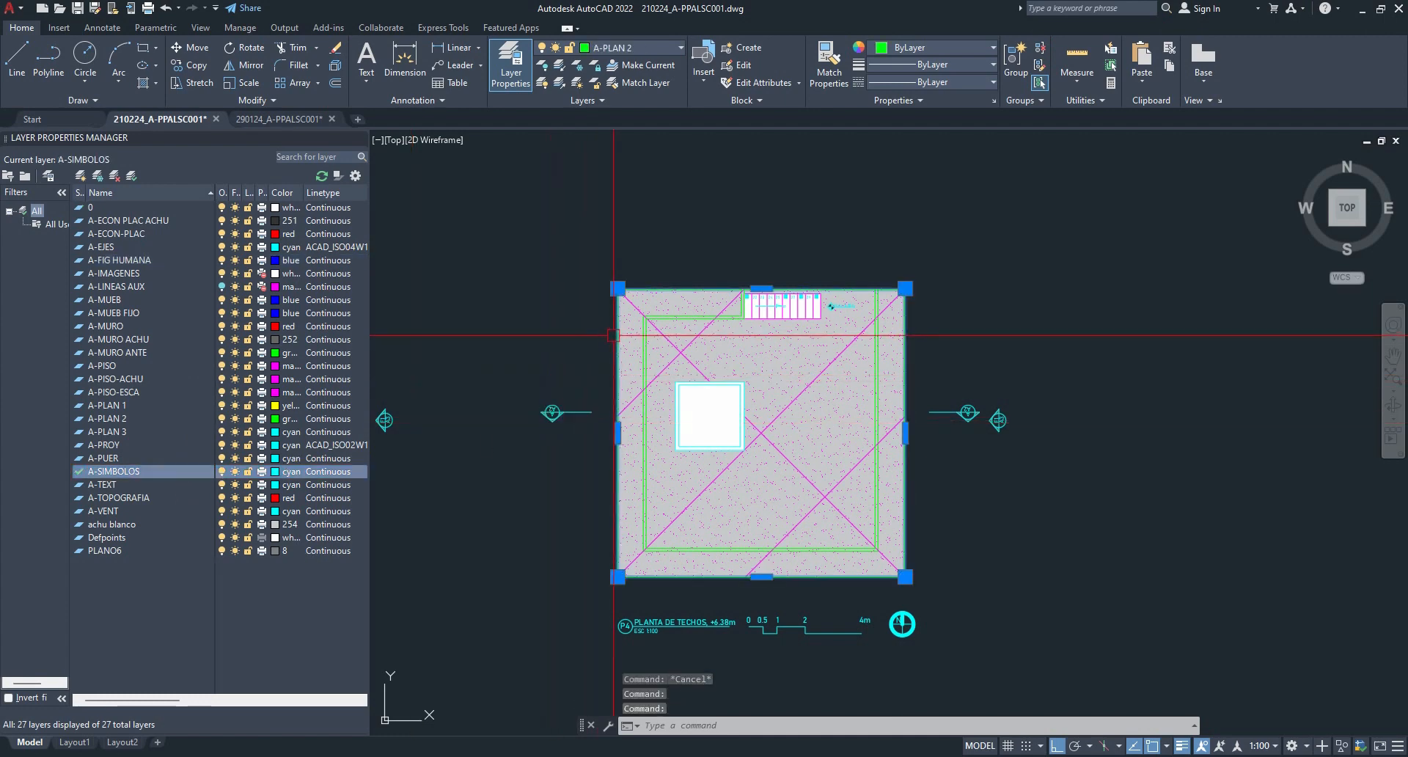
{"action": "left_click", "coordinate": [651, 346]}
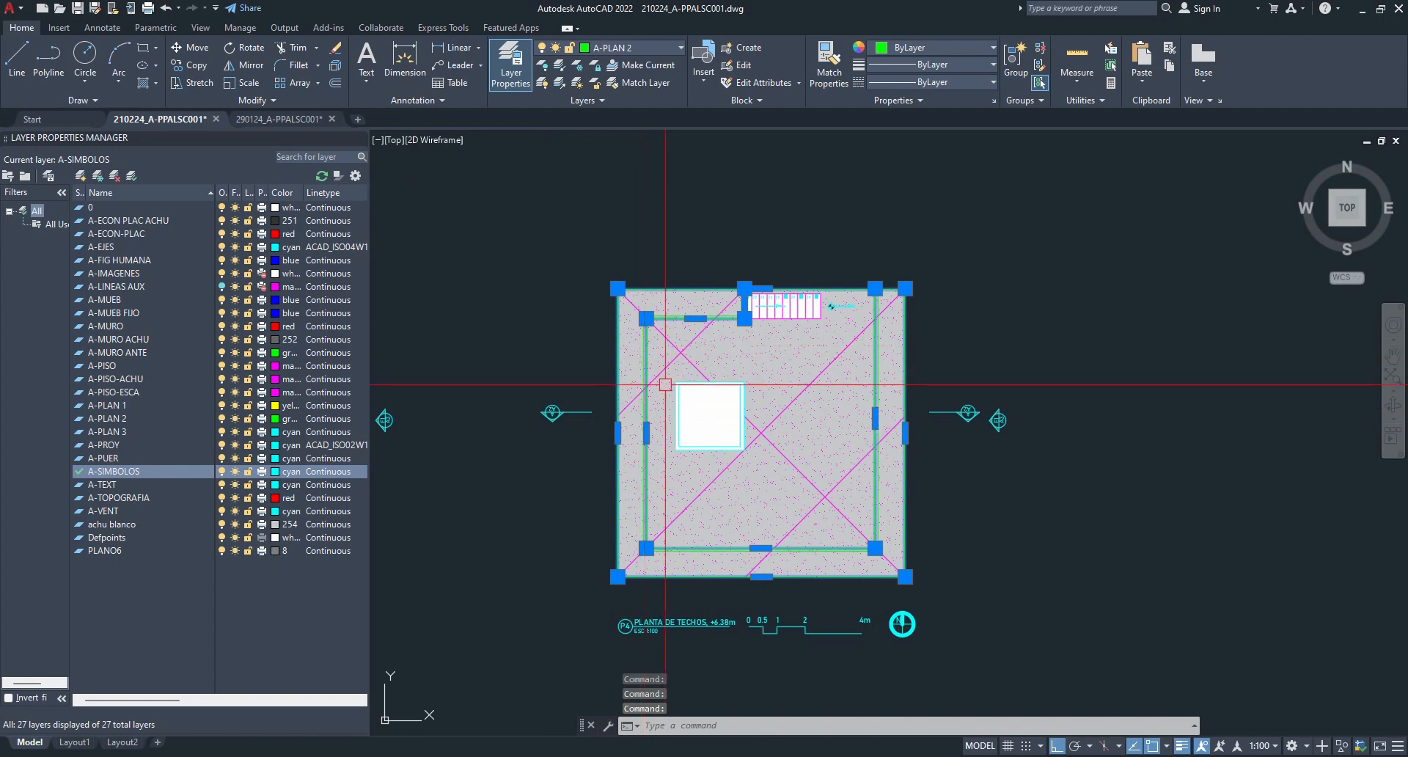
{"action": "scroll", "coordinate": [660, 375], "scroll_direction": "up", "scroll_amount": 2}
{"action": "left_click", "coordinate": [632, 379]}
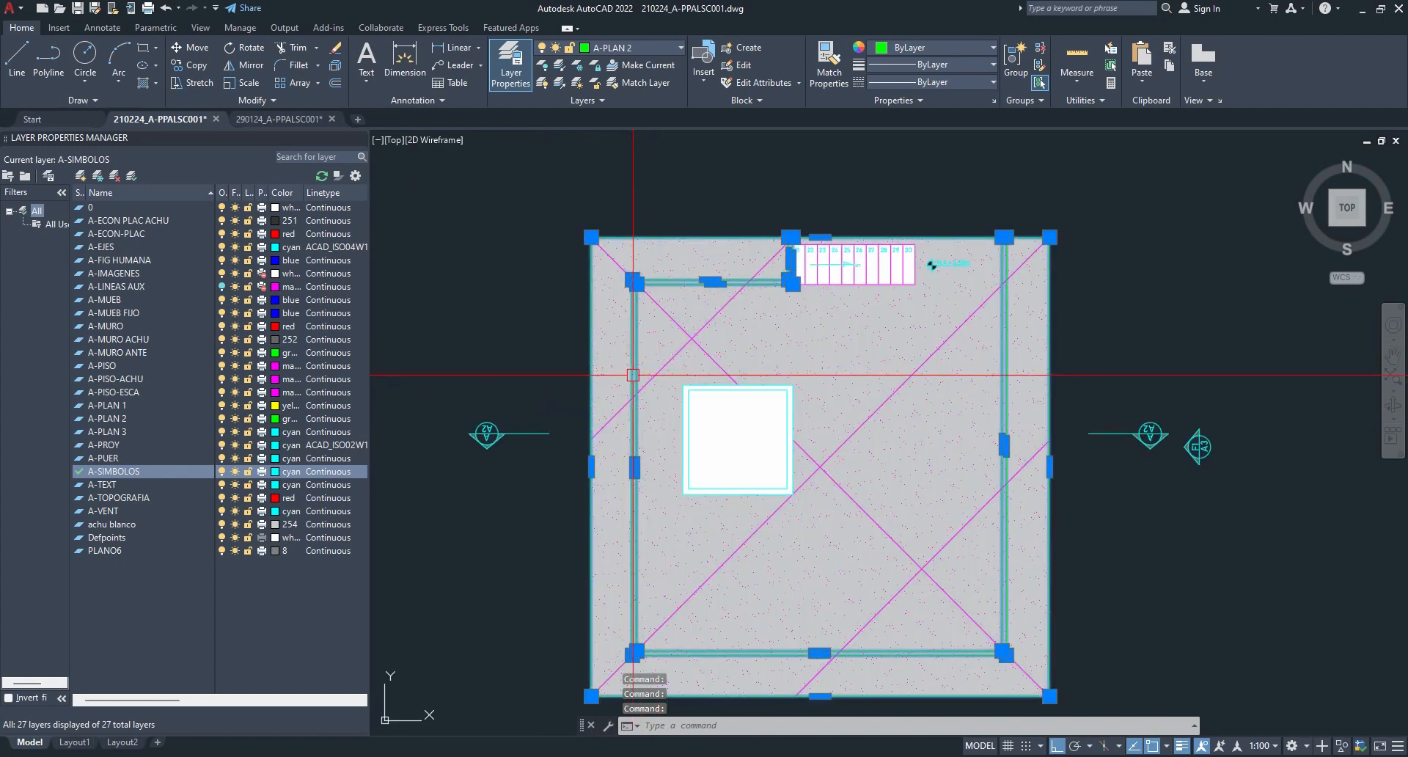
{"action": "left_click", "coordinate": [683, 410]}
{"action": "scroll", "coordinate": [683, 409], "scroll_direction": "up", "scroll_amount": 4}
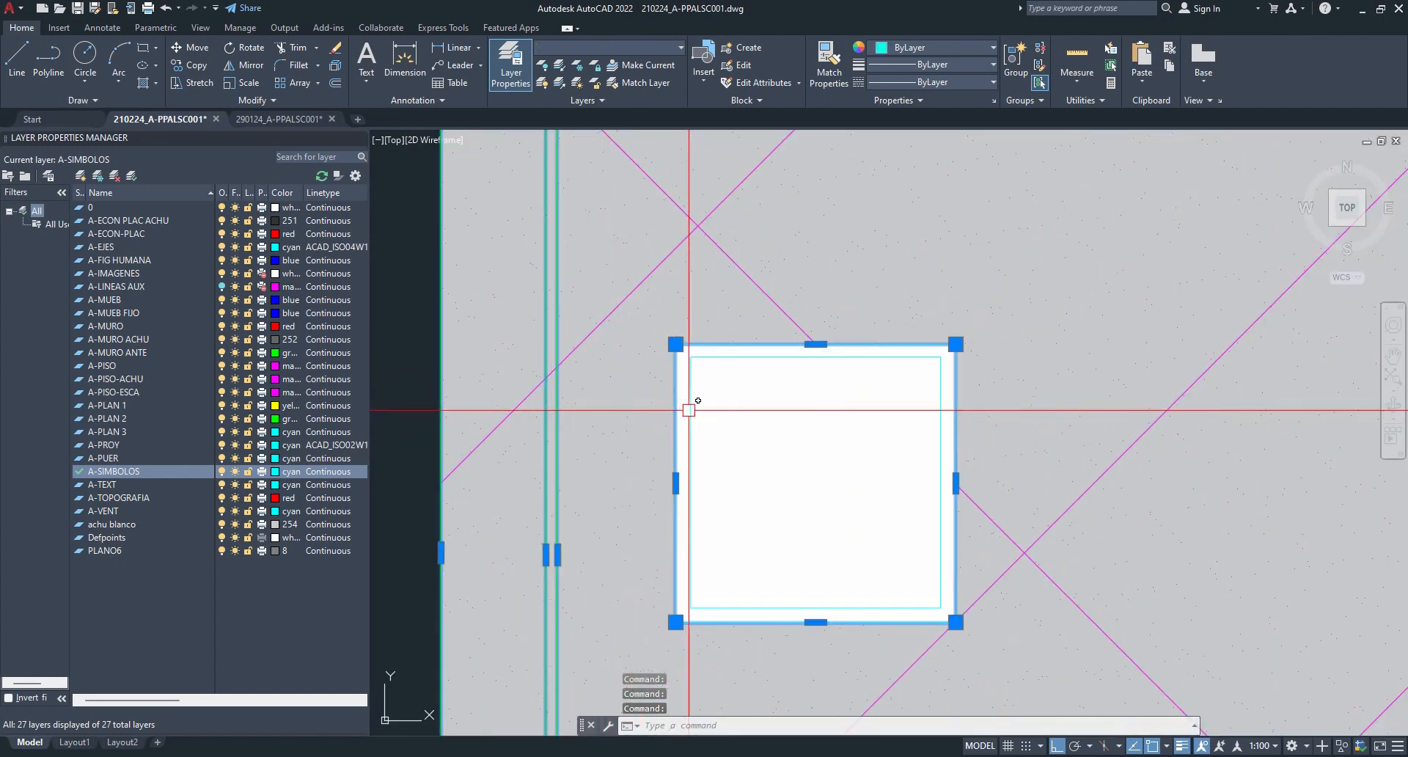
{"action": "scroll", "coordinate": [686, 403], "scroll_direction": "down", "scroll_amount": 4}
{"action": "middle_click_drag", "start_coordinate": [810, 333], "coordinate": [751, 411]}
{"action": "scroll", "coordinate": [812, 325], "scroll_direction": "up", "scroll_amount": 2}
{"action": "left_click", "coordinate": [802, 369]}
{"action": "scroll", "coordinate": [802, 369], "scroll_direction": "down", "scroll_amount": 6}
{"action": "key", "text": "ctrl+c"}
{"action": "key", "text": "ctrl+v"}
{"action": "middle_click_drag", "start_coordinate": [949, 530], "coordinate": [690, 453]}
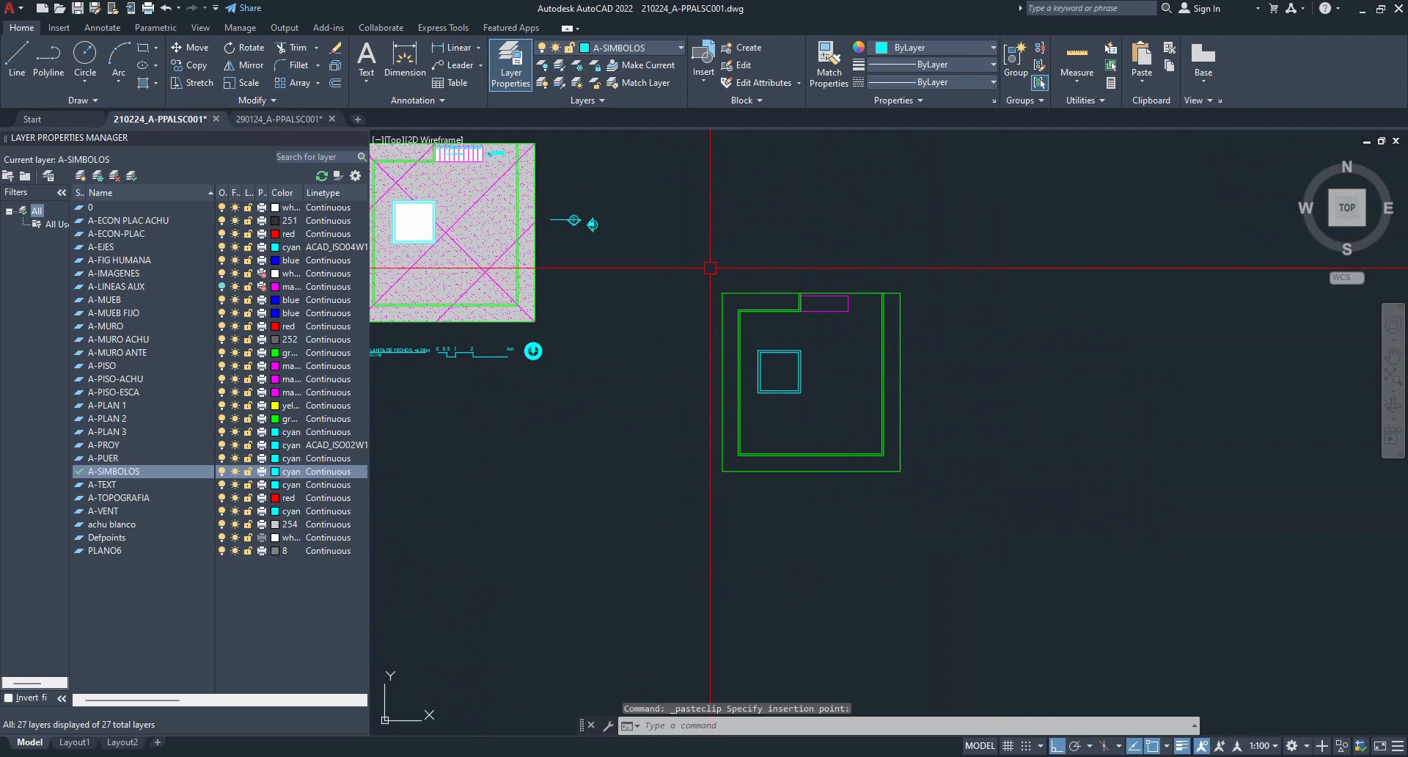
{"action": "left_click", "coordinate": [709, 265]}
- Assign all the pasted roof outlines to layer A-SIMBOLOS
{"action": "left_click", "coordinate": [1009, 534]}
{"action": "left_click", "coordinate": [650, 52]}
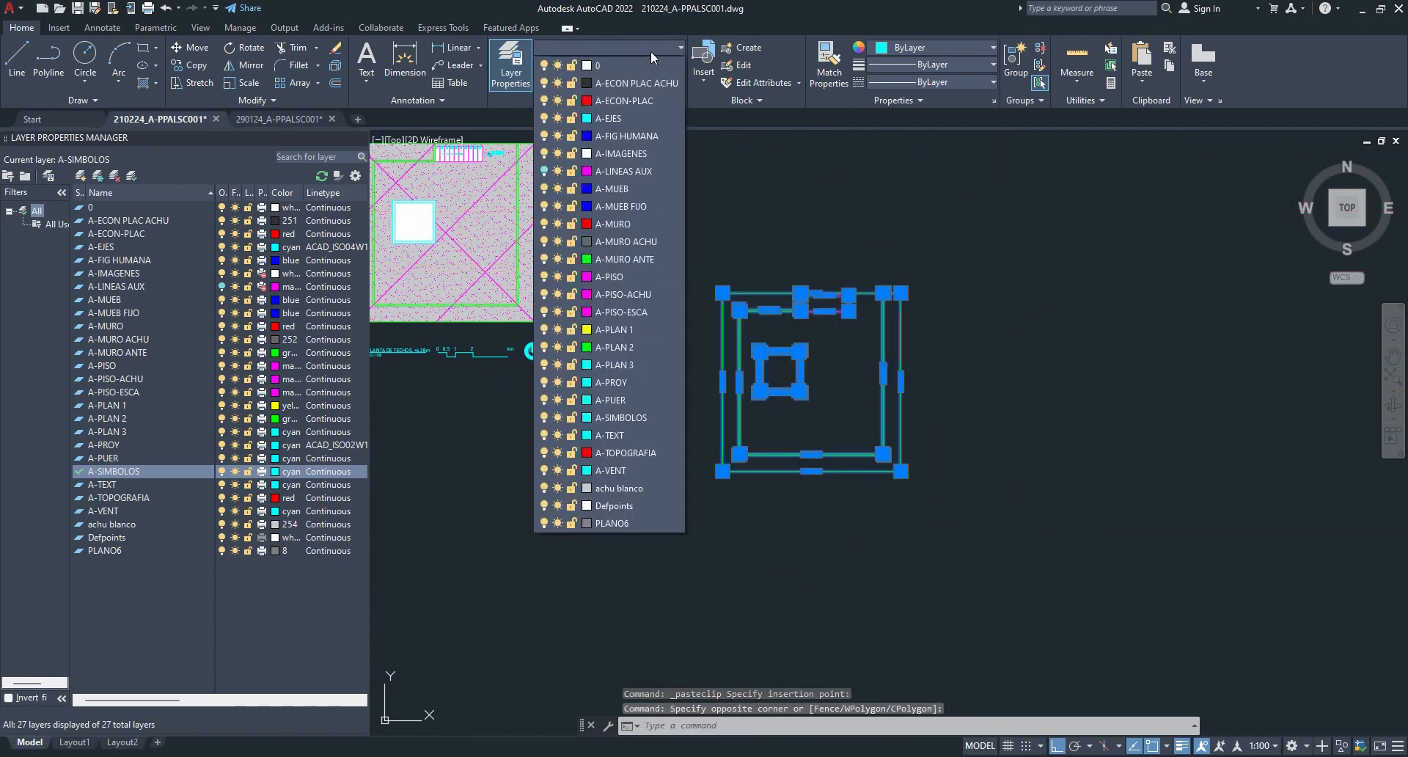
{"action": "left_click", "coordinate": [661, 403]}
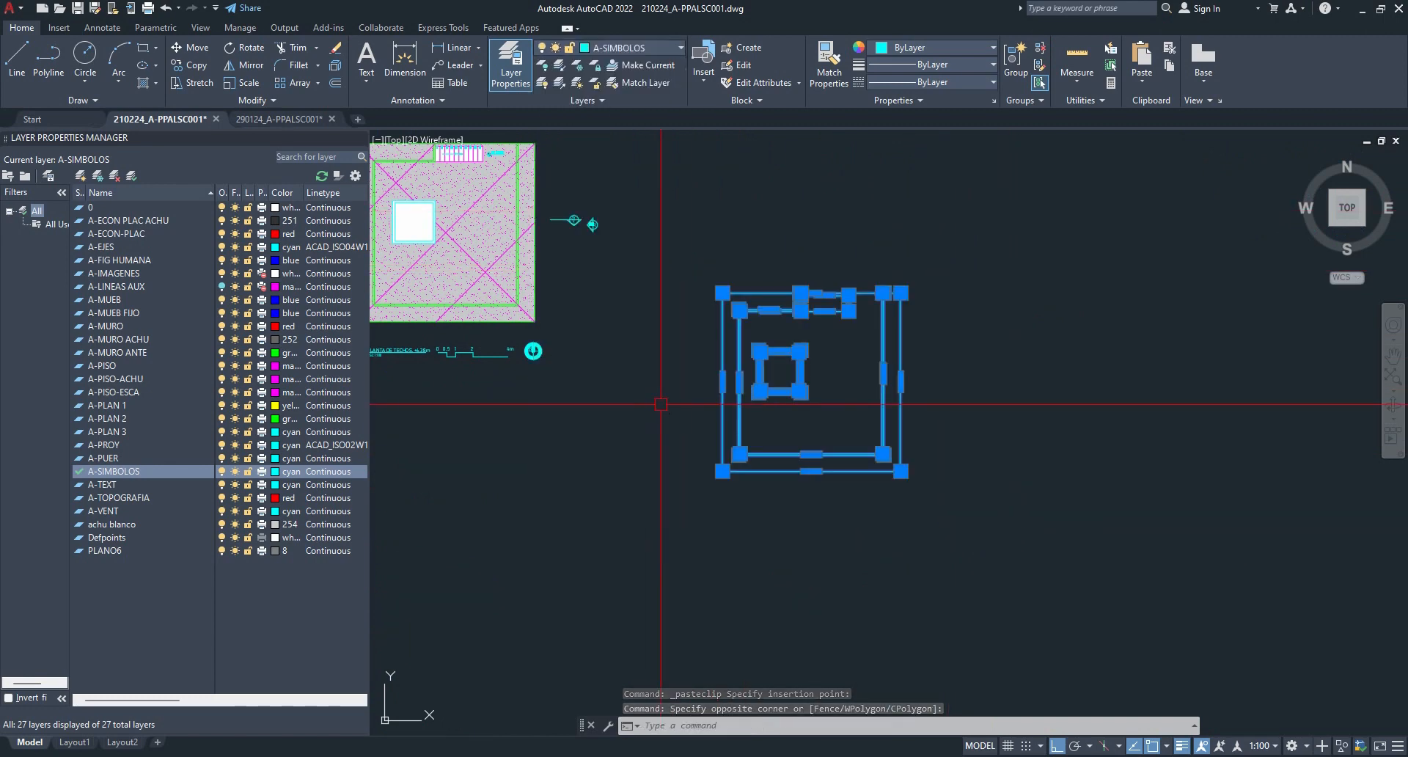
- Scale the pasted roof outline by a factor of 0.1 from its lower-left corner
{"action": "type", "text": "SC"}
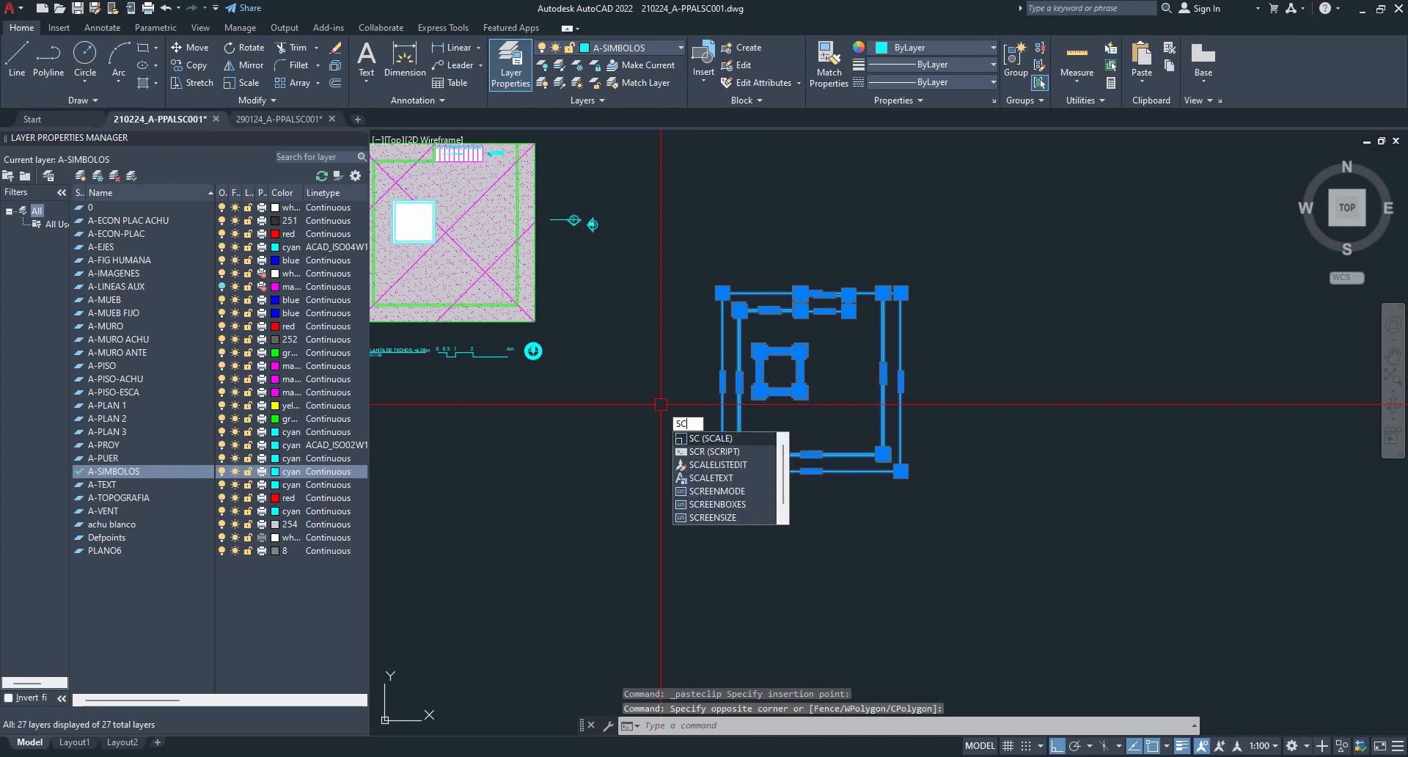
{"action": "key", "text": "Return"}
{"action": "left_click", "coordinate": [722, 470]}
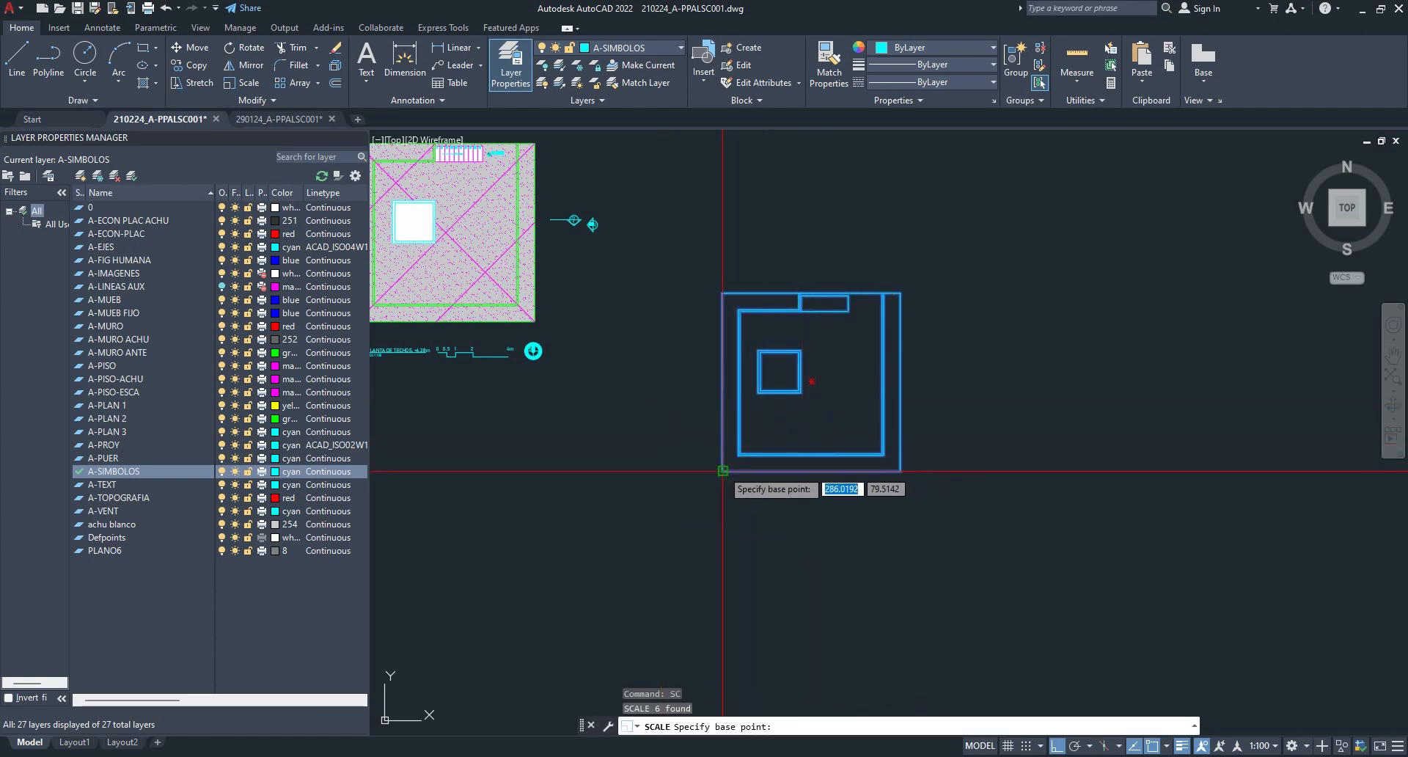
{"action": "type", "text": "0.1"}
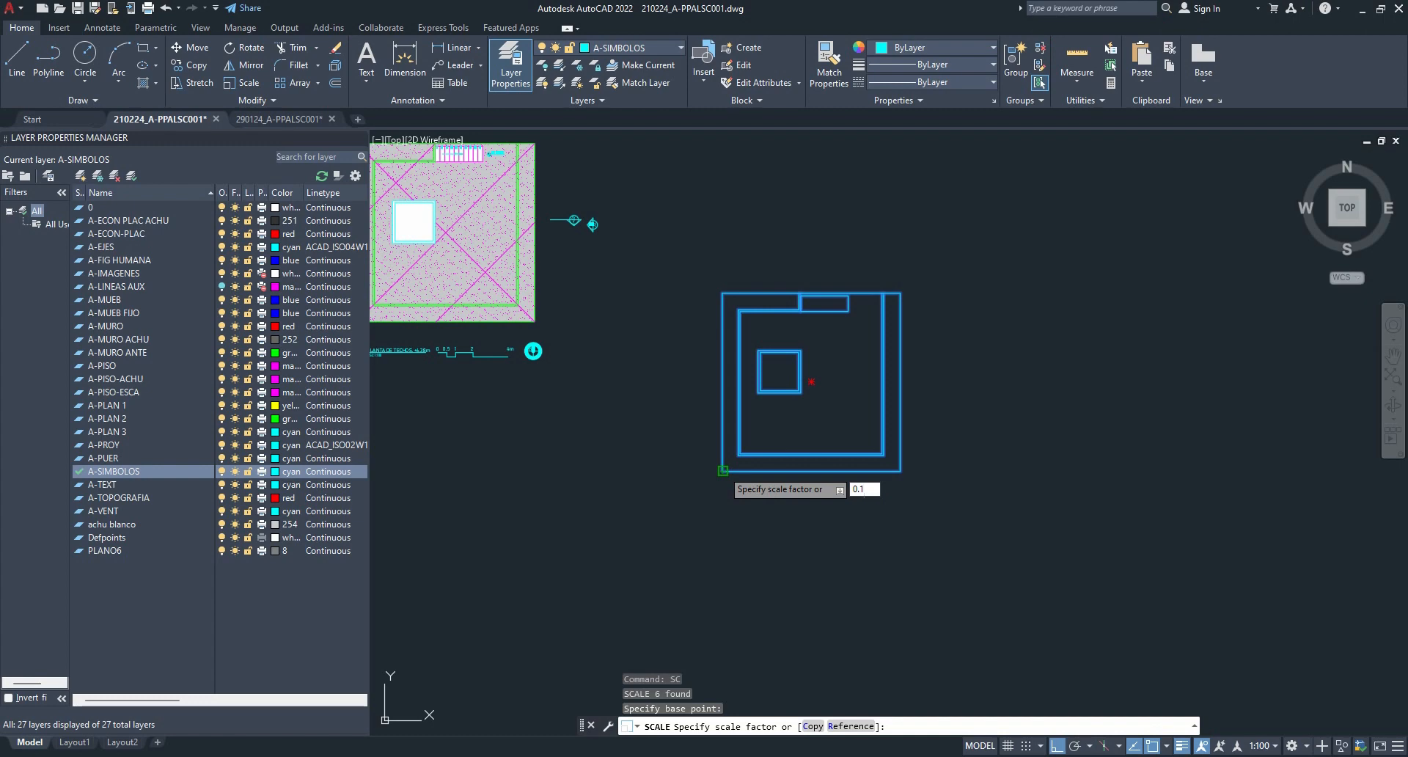
{"action": "key", "text": "Return"}
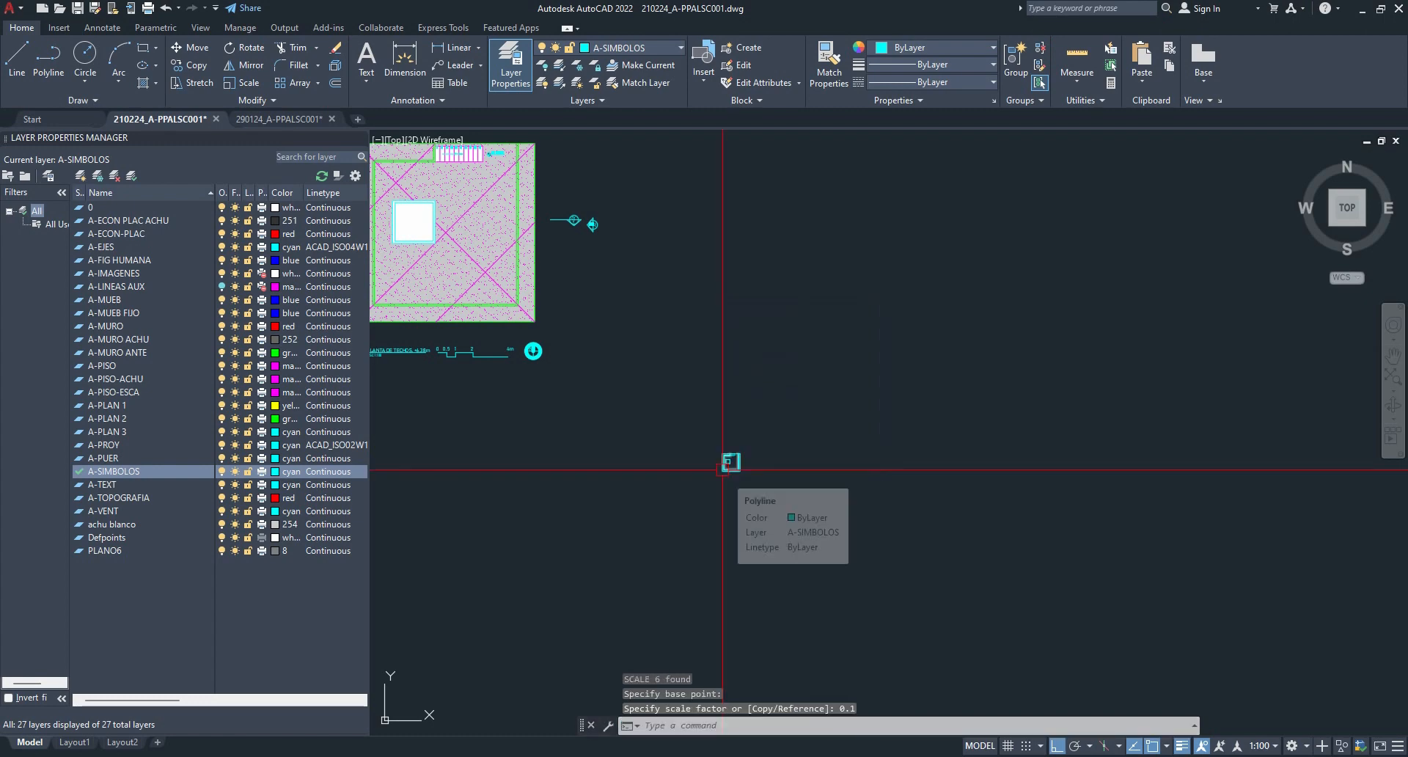
- Move the reduced roof plan beside the graphic scale of section A-A, just past its 4m end, with ortho off
{"action": "left_click", "coordinate": [708, 435]}
{"action": "left_click", "coordinate": [729, 462]}
{"action": "scroll", "coordinate": [730, 453], "scroll_direction": "up", "scroll_amount": 6}
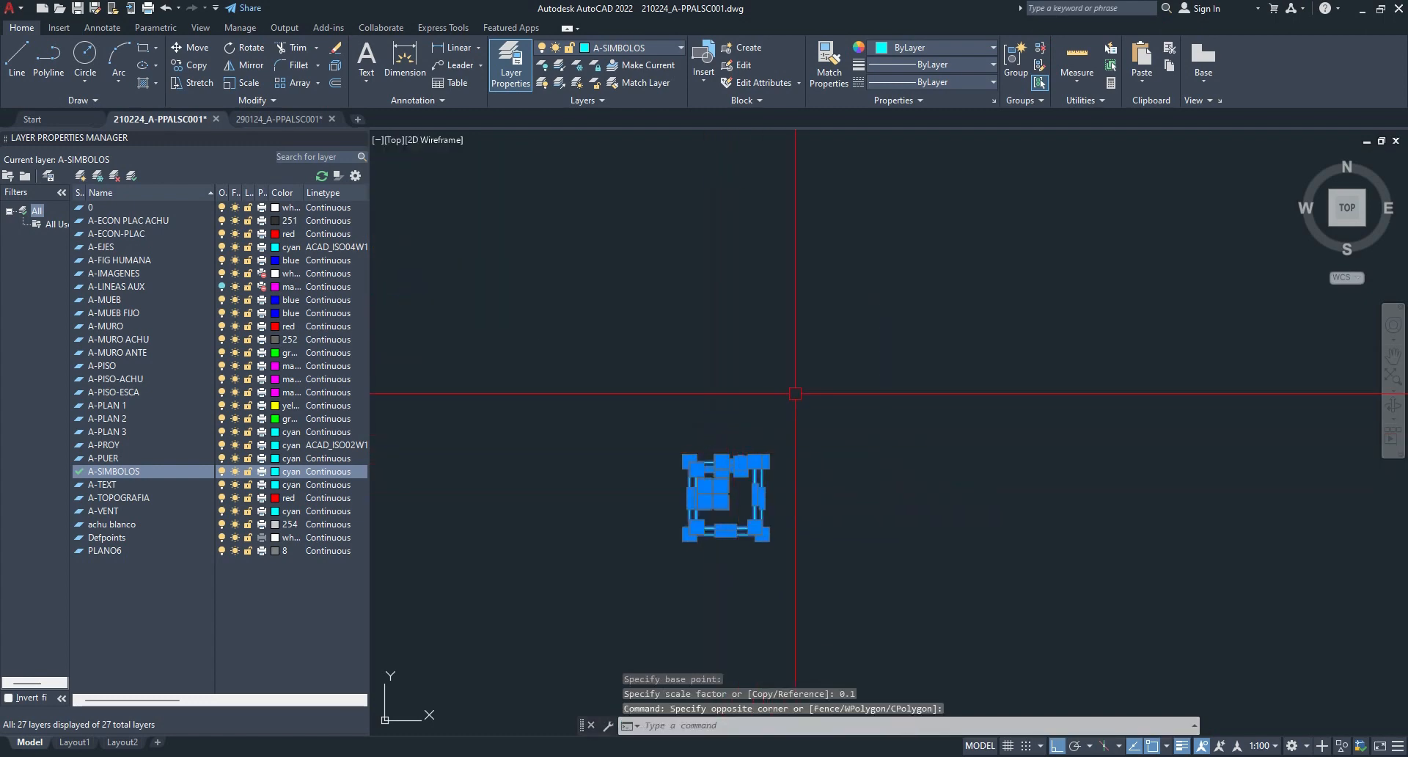
{"action": "type", "text": "M"}
{"action": "key", "text": "Return"}
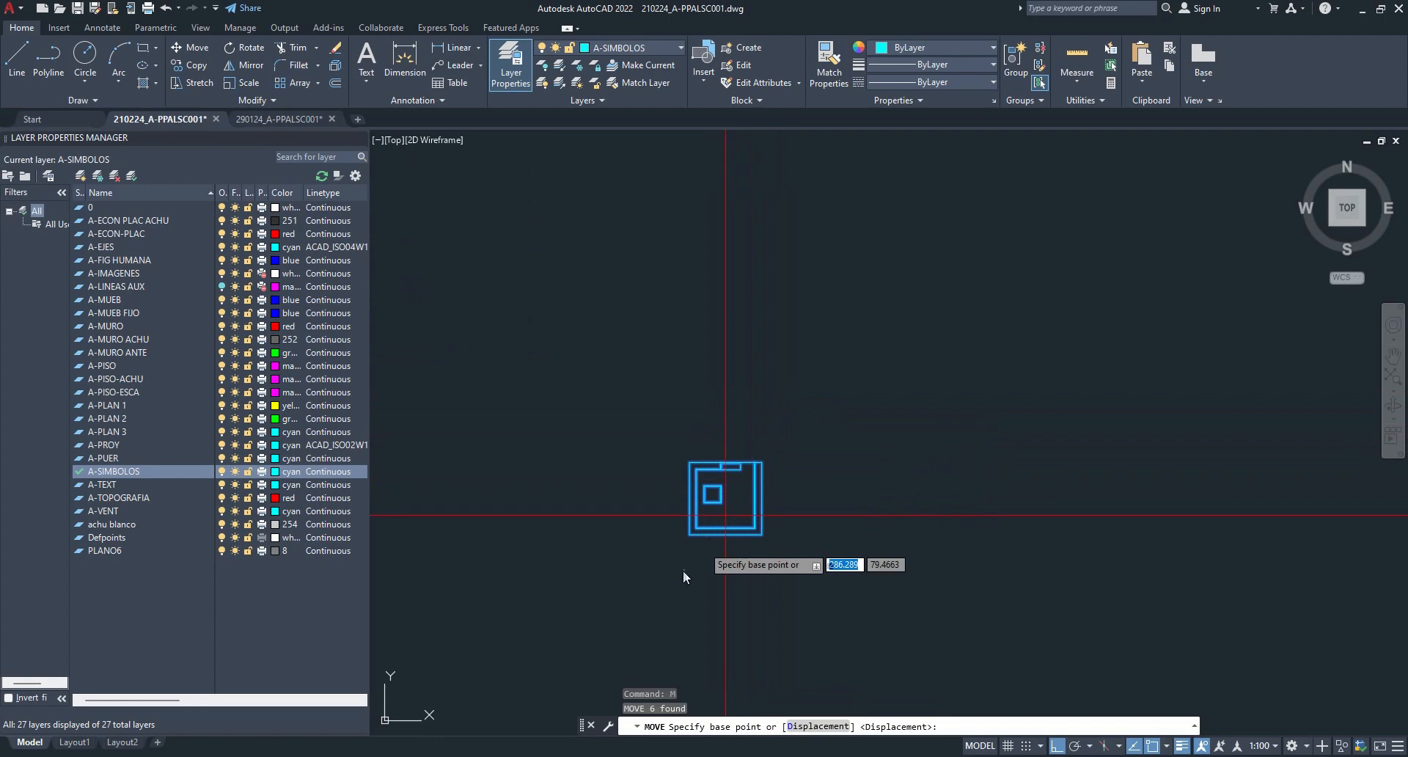
{"action": "left_click", "coordinate": [689, 462]}
{"action": "scroll", "coordinate": [663, 484], "scroll_direction": "down", "scroll_amount": 4}
{"action": "scroll", "coordinate": [678, 467], "scroll_direction": "down", "scroll_amount": 6}
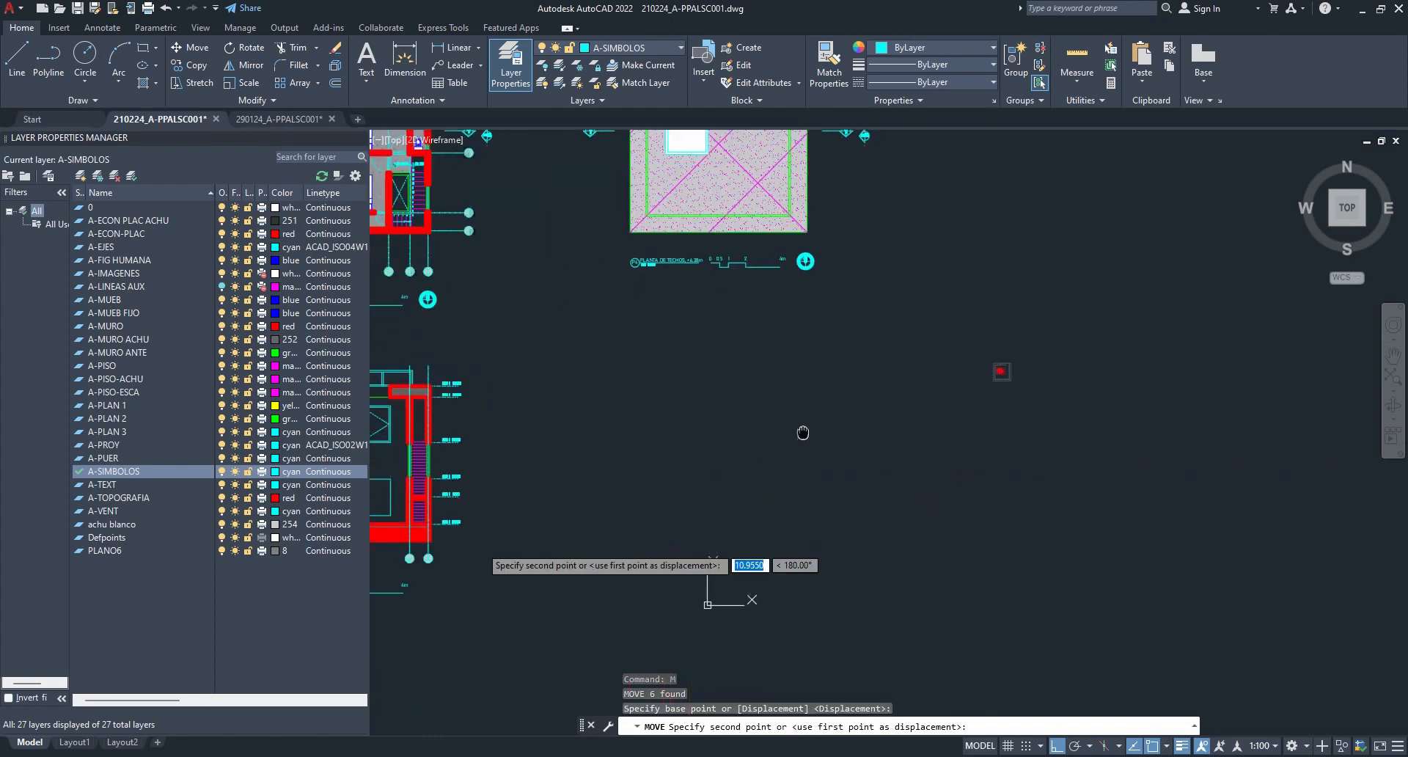
{"action": "key", "text": "F8"}
{"action": "scroll", "coordinate": [783, 490], "scroll_direction": "up", "scroll_amount": 5}
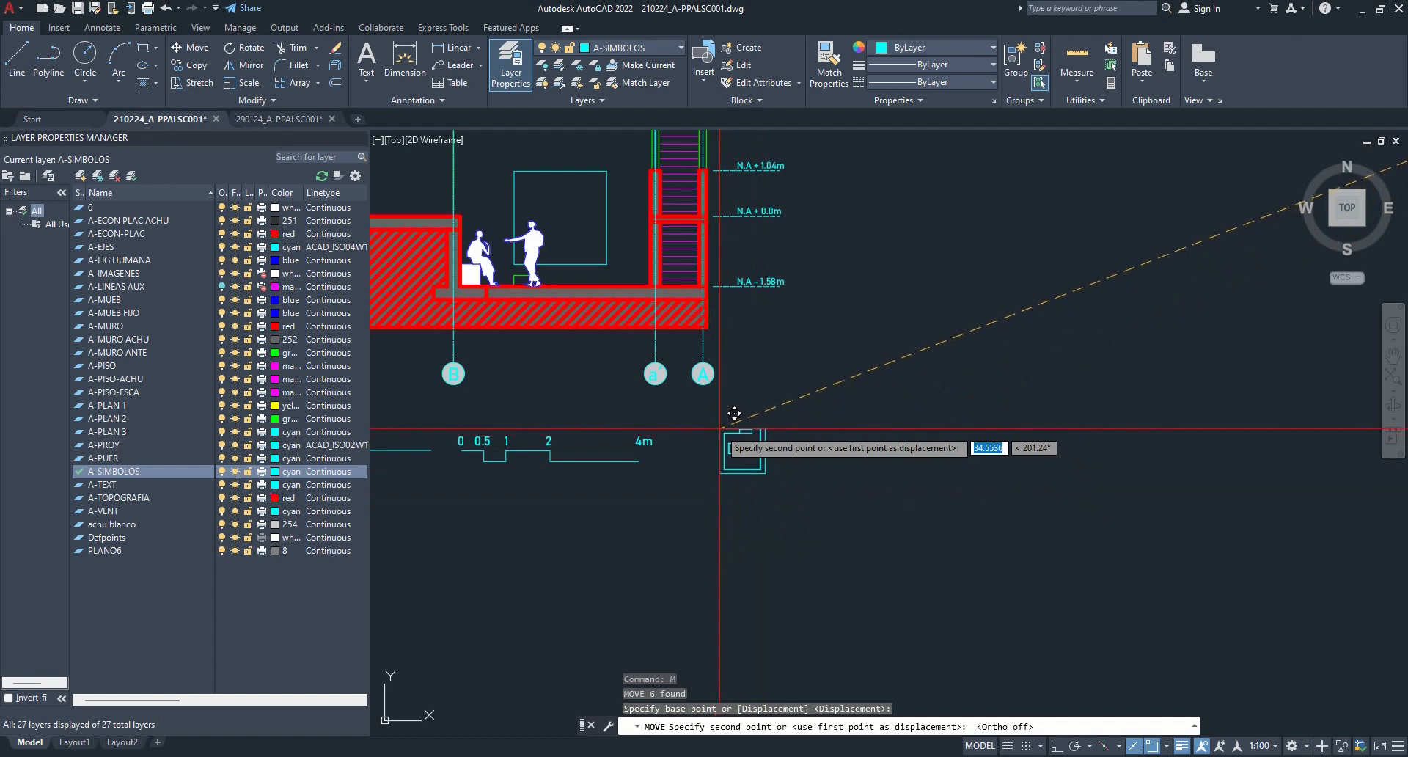
{"action": "key", "text": "Escape"}
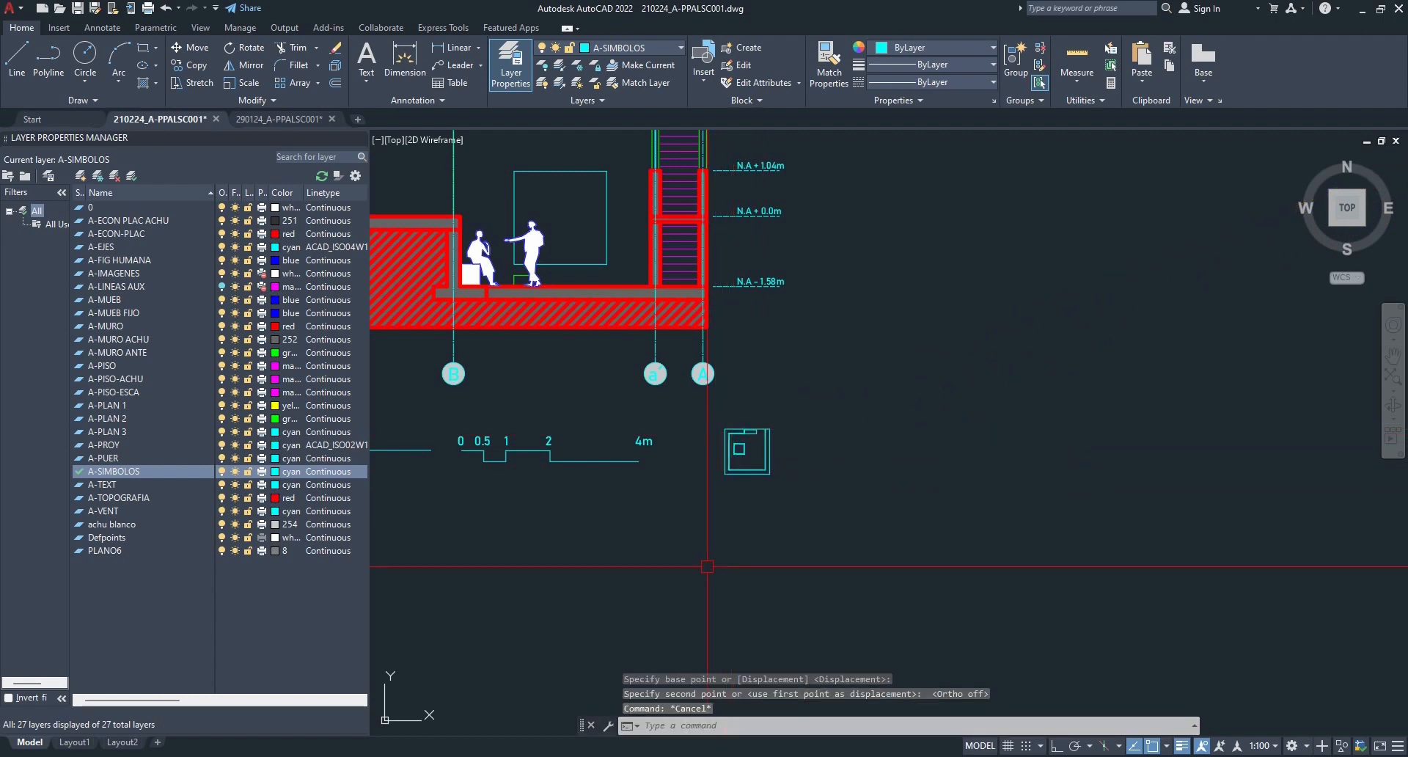
- Draw a horizontal section line across the reduced plan at skylight height, ending in a short downward tick at its right end
{"action": "scroll", "coordinate": [707, 566], "scroll_direction": "down", "scroll_amount": 3}
{"action": "scroll", "coordinate": [708, 496], "scroll_direction": "up", "scroll_amount": 5}
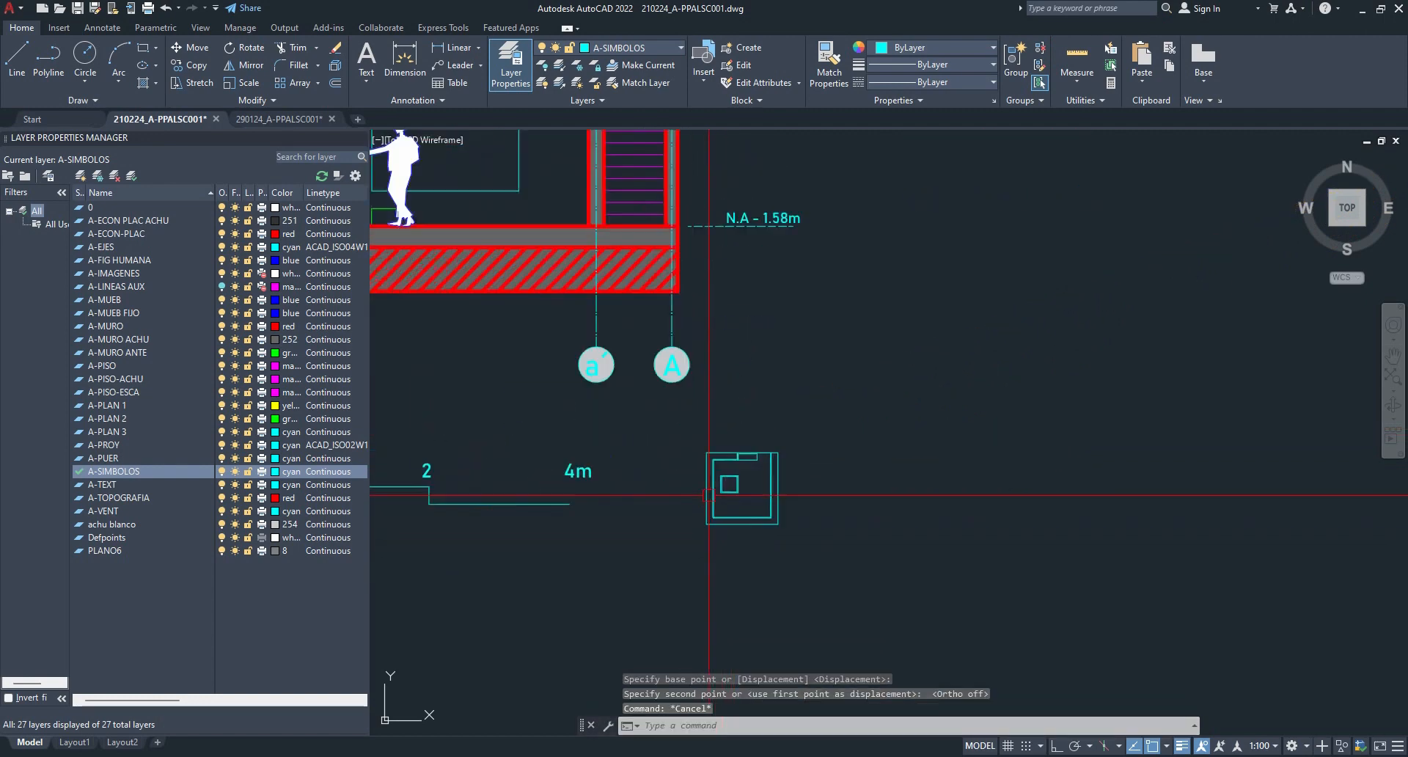
{"action": "scroll", "coordinate": [709, 496], "scroll_direction": "up", "scroll_amount": 2}
{"action": "type", "text": "l"}
{"action": "key", "text": "Return"}
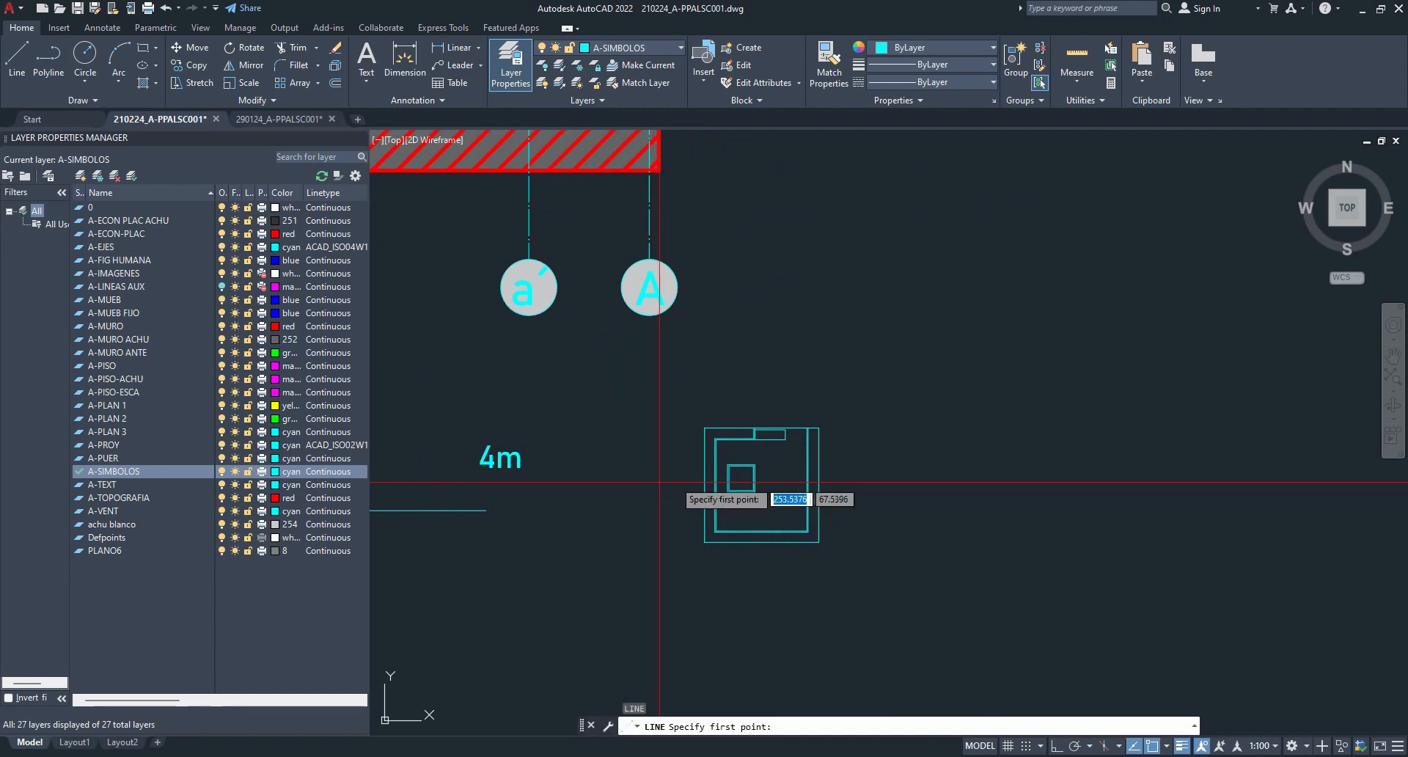
{"action": "scroll", "coordinate": [675, 479], "scroll_direction": "down", "scroll_amount": 6}
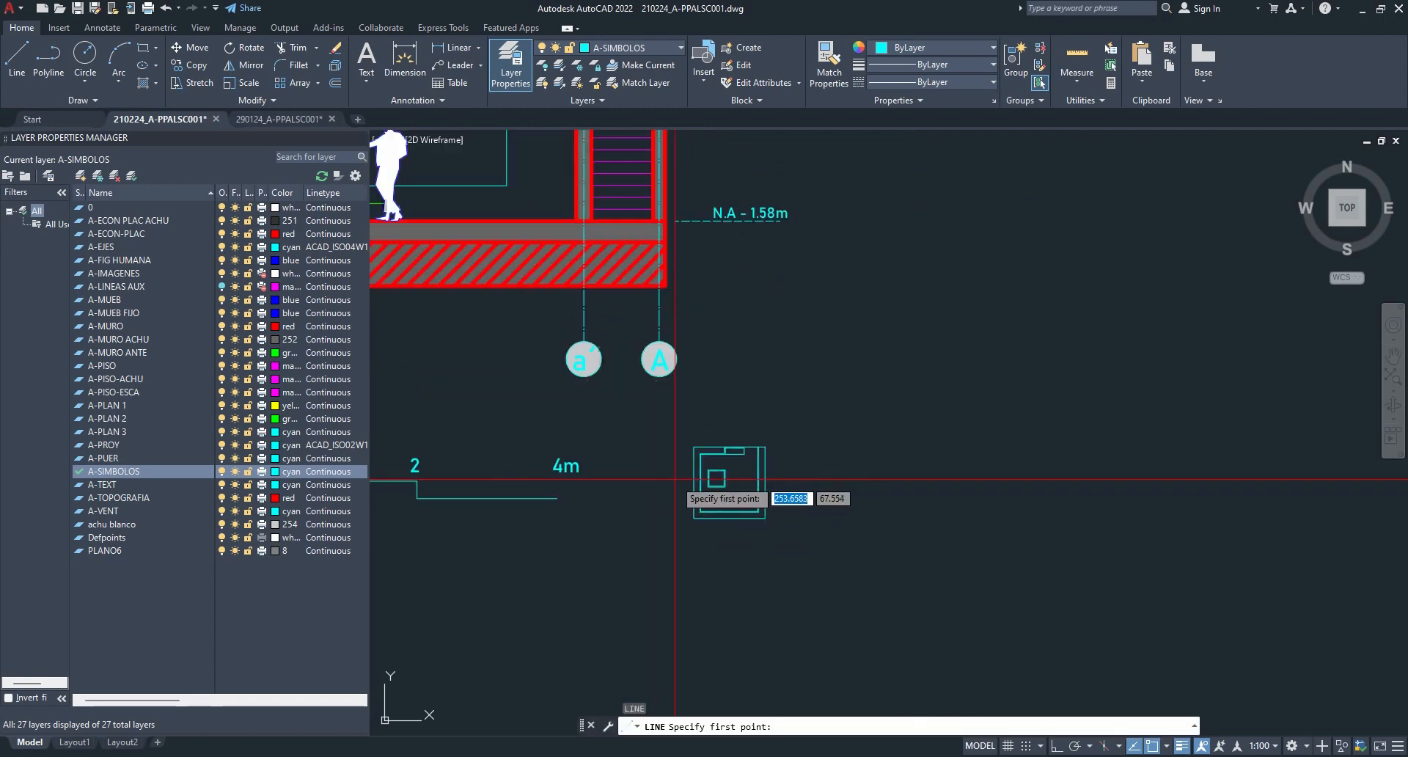
{"action": "scroll", "coordinate": [733, 367], "scroll_direction": "up", "scroll_amount": 5}
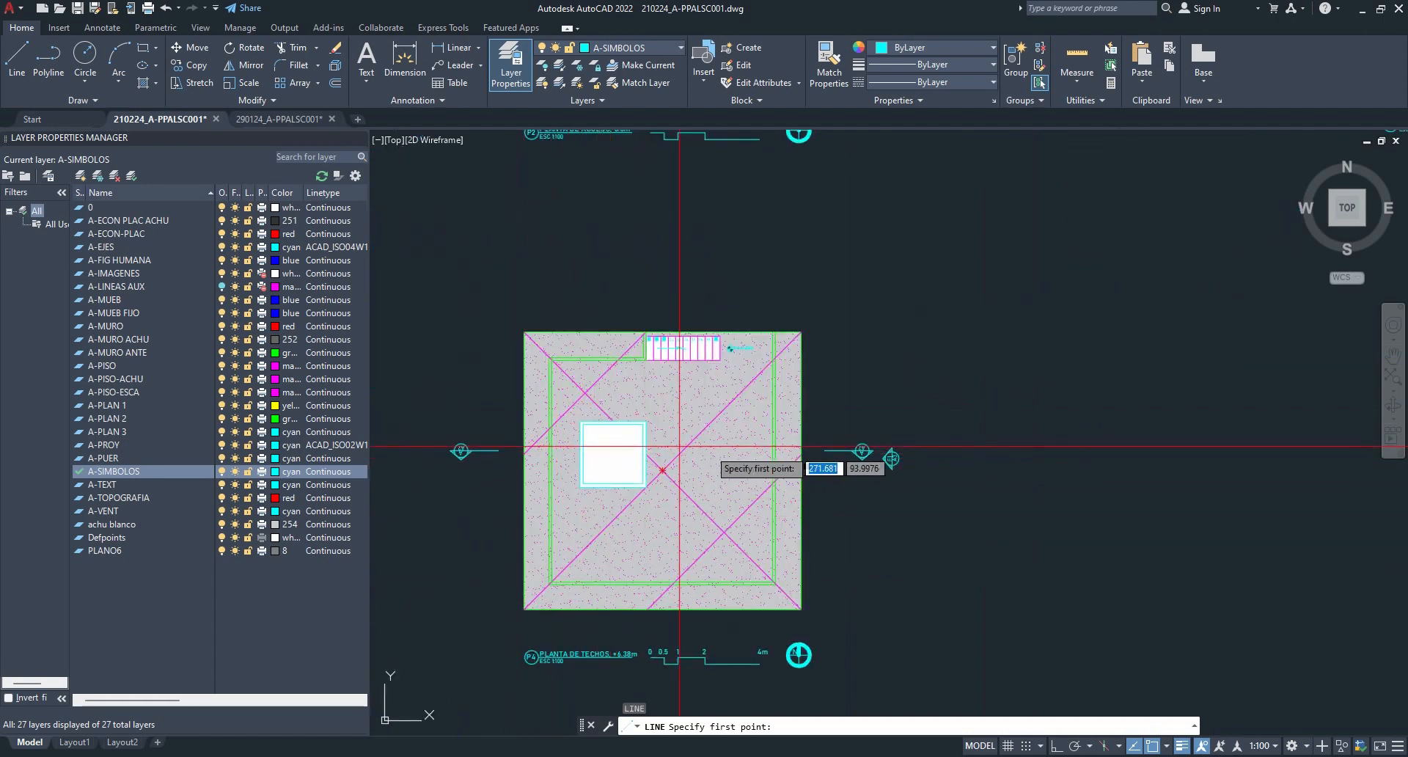
{"action": "scroll", "coordinate": [563, 455], "scroll_direction": "down", "scroll_amount": 7}
{"action": "middle_click_drag", "start_coordinate": [562, 578], "coordinate": [798, 309]}
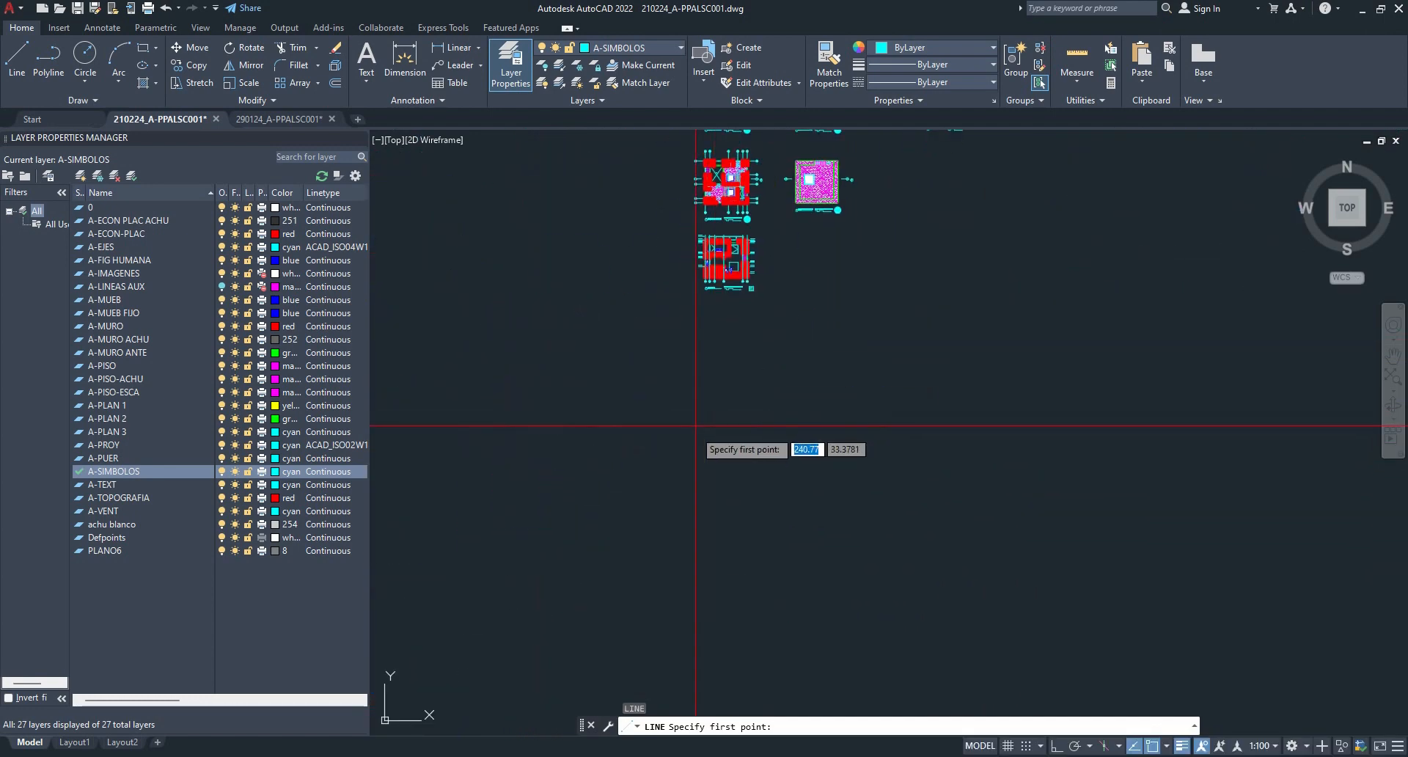
{"action": "scroll", "coordinate": [767, 296], "scroll_direction": "up", "scroll_amount": 7}
{"action": "scroll", "coordinate": [686, 268], "scroll_direction": "up", "scroll_amount": 9}
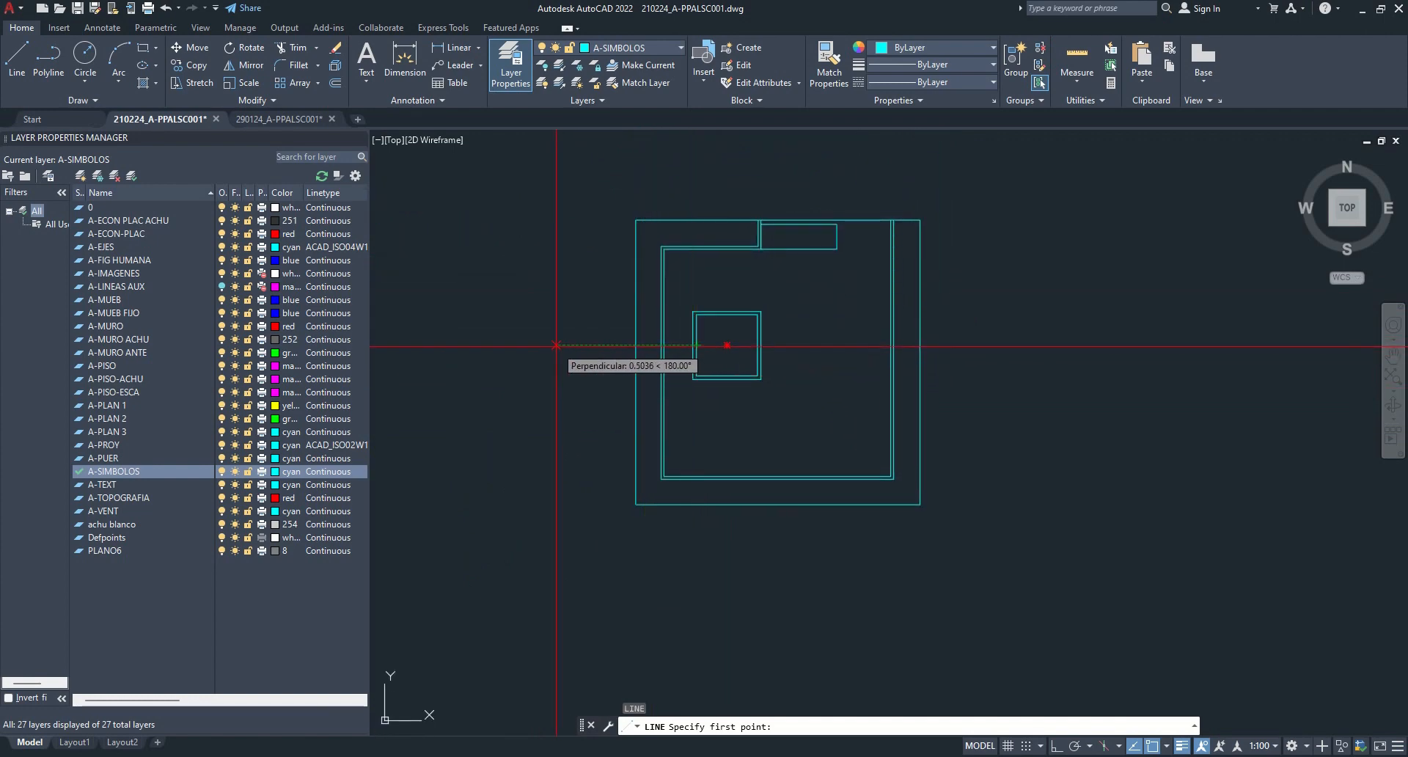
{"action": "left_click", "coordinate": [557, 344]}
{"action": "key", "text": "F8"}
{"action": "left_click", "coordinate": [961, 351]}
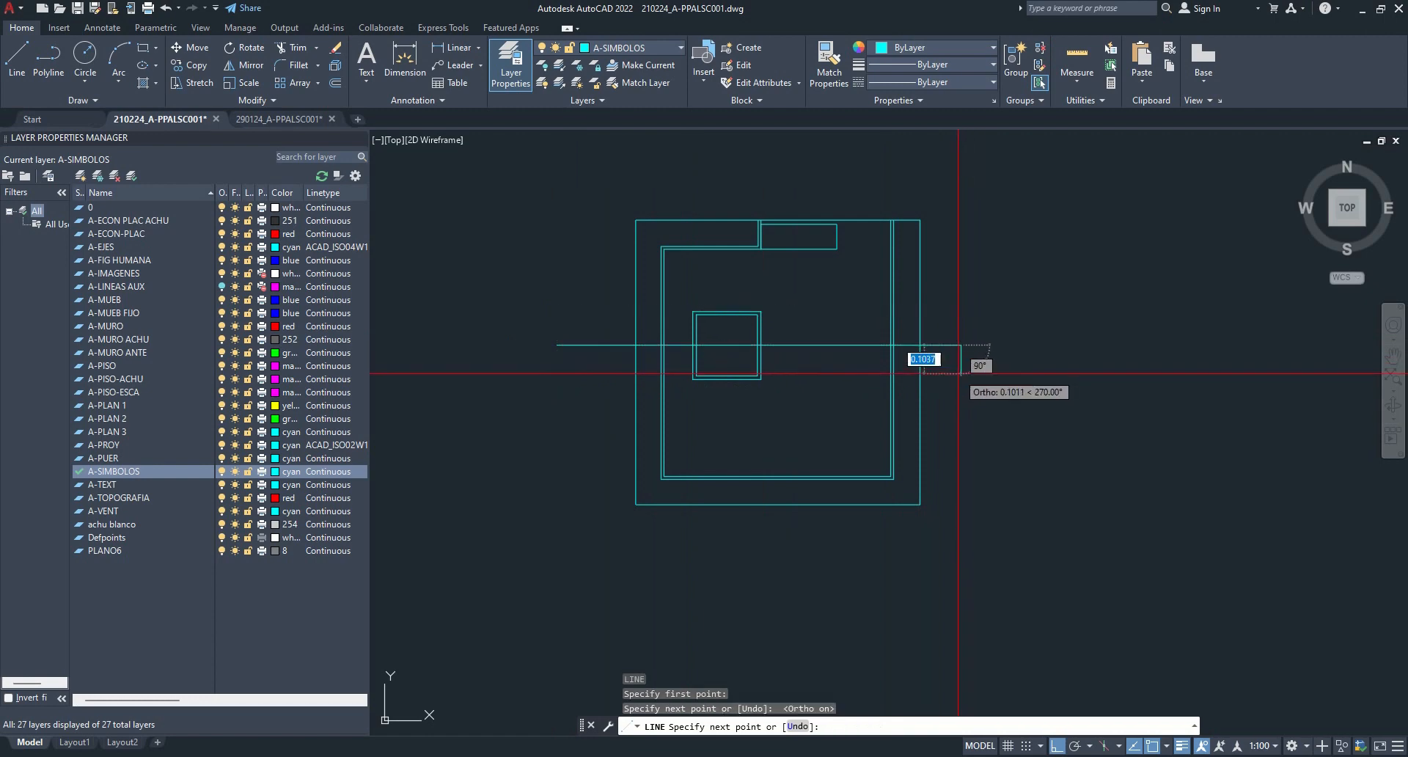
{"action": "left_click", "coordinate": [957, 370]}
{"action": "key", "text": "Escape"}
- Draw a matching short downward tick at the left end of the section line
{"action": "type", "text": "l"}
{"action": "key", "text": "Return"}
{"action": "left_click", "coordinate": [558, 345]}
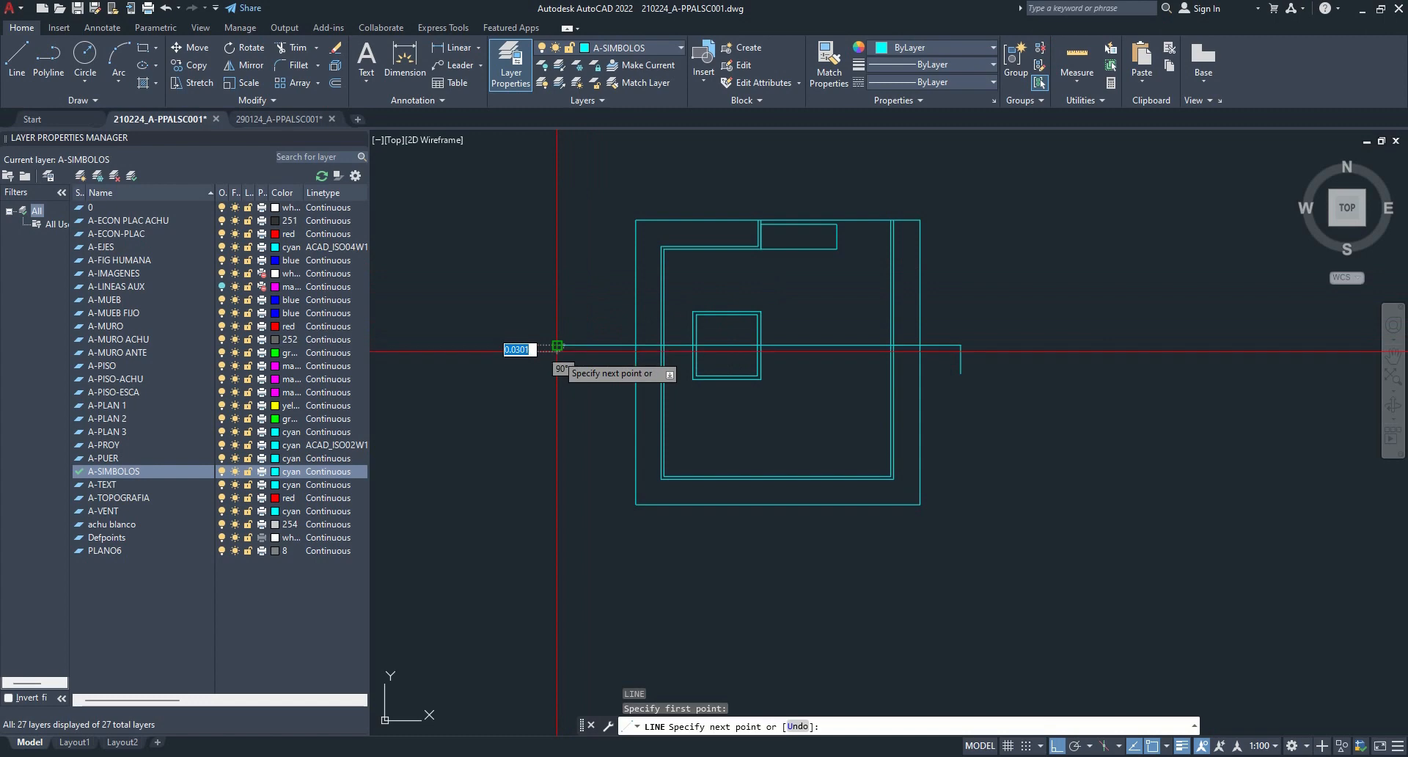
{"action": "left_click", "coordinate": [558, 373]}
{"action": "key", "text": "Escape"}
- Set the linetype of the section line and both end ticks to ACAD_ISO04W100
{"action": "left_click", "coordinate": [593, 387]}
{"action": "left_click", "coordinate": [516, 302]}
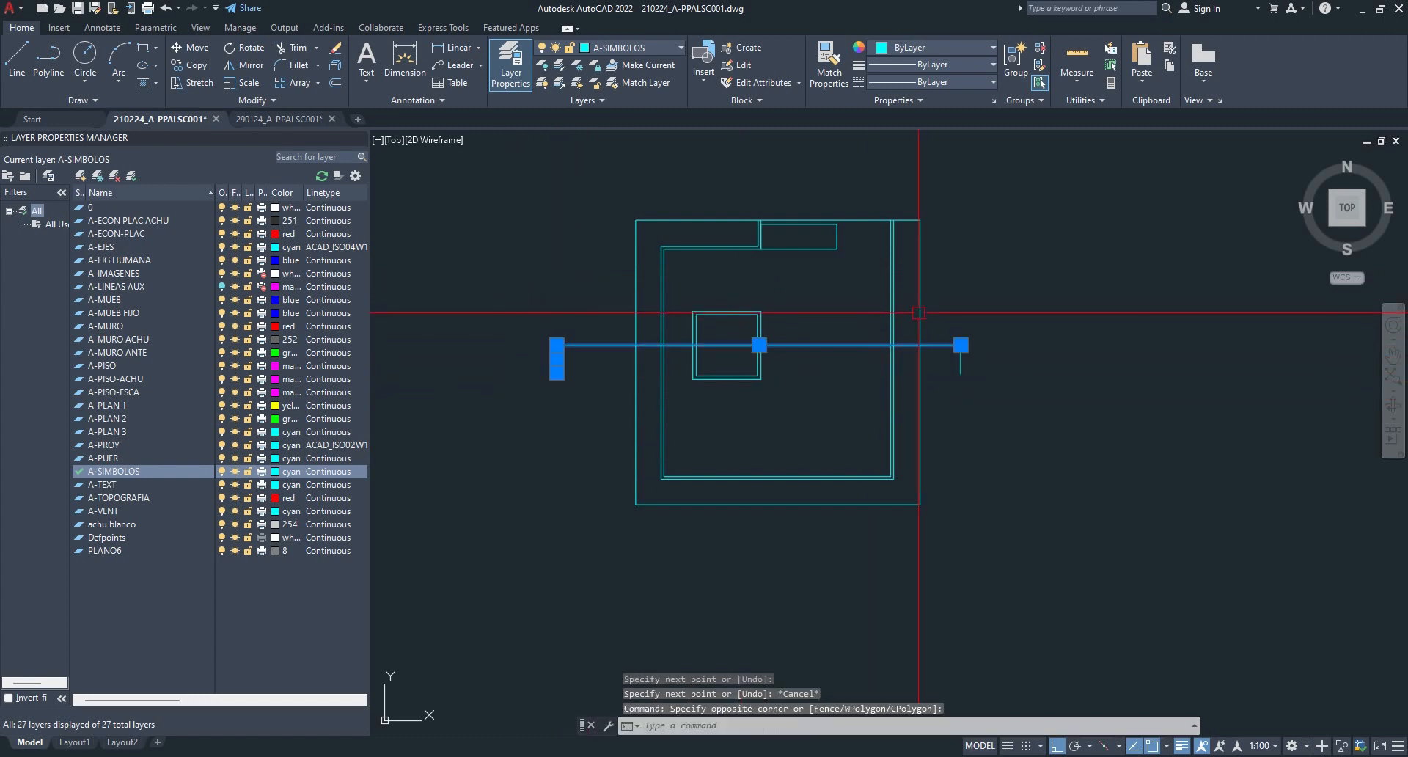
{"action": "left_click", "coordinate": [963, 368]}
{"action": "left_click", "coordinate": [911, 77]}
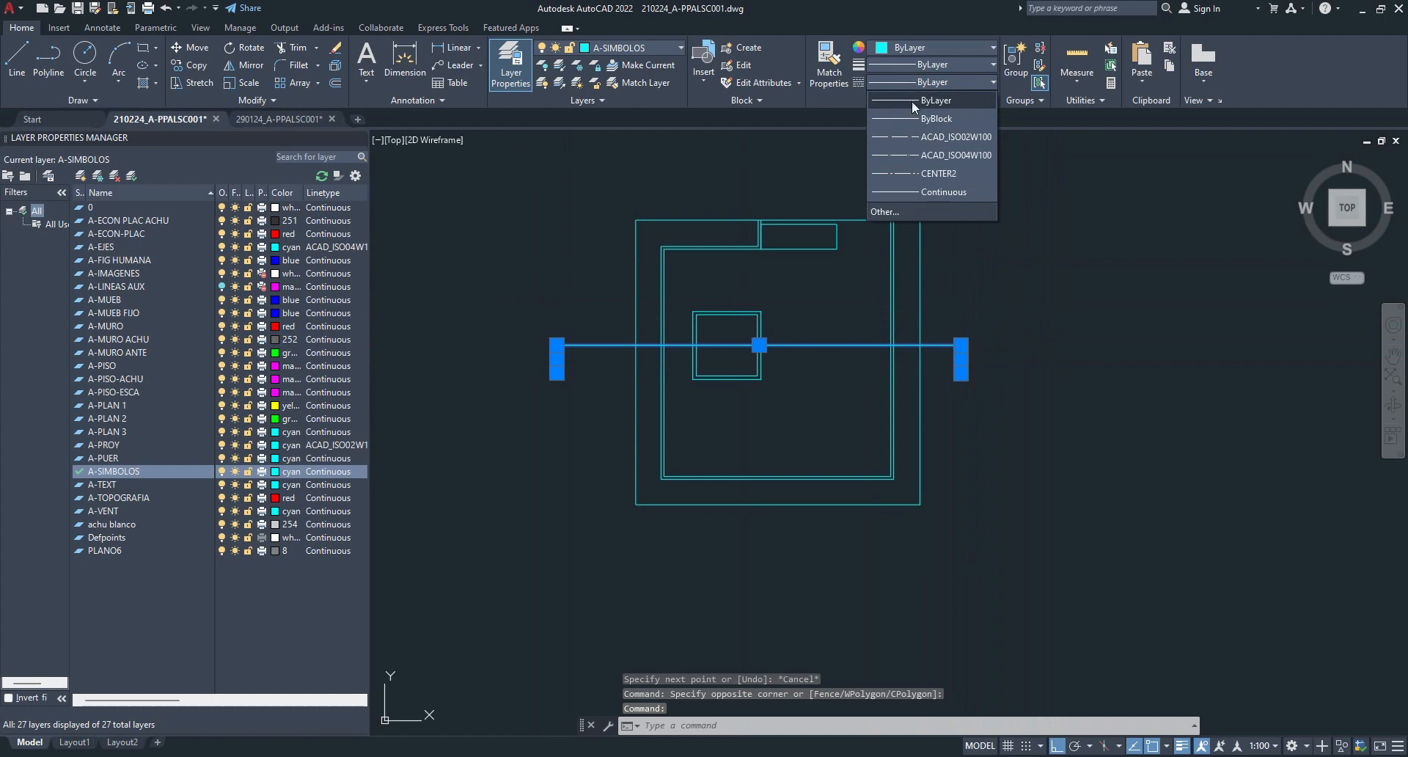
{"action": "left_click", "coordinate": [911, 155]}
{"action": "key", "text": "Escape"}
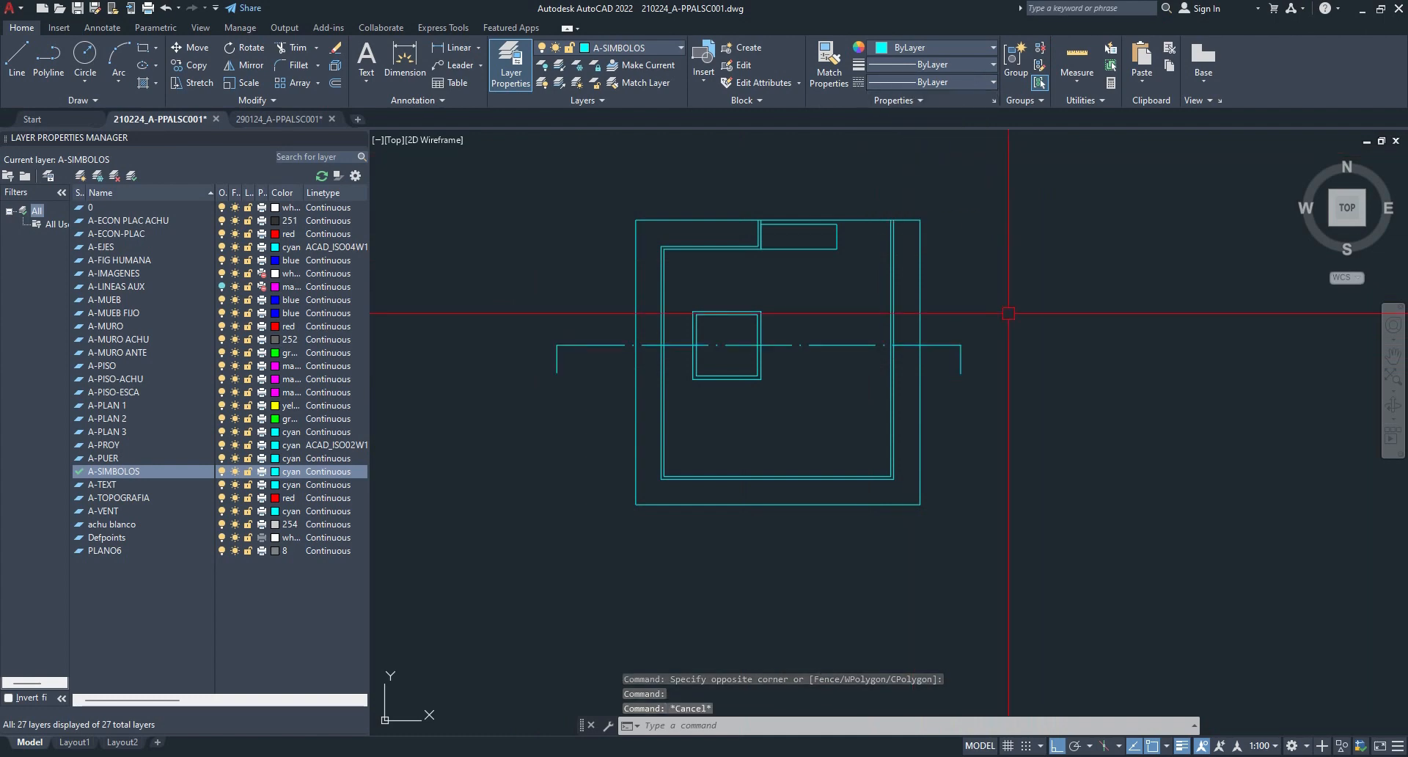
- Move the section line and its two ticks about 0.05 horizontally to the right to centre them on the reduced plan
{"action": "left_click", "coordinate": [591, 411]}
{"action": "left_click", "coordinate": [541, 330]}
{"action": "left_click", "coordinate": [962, 370]}
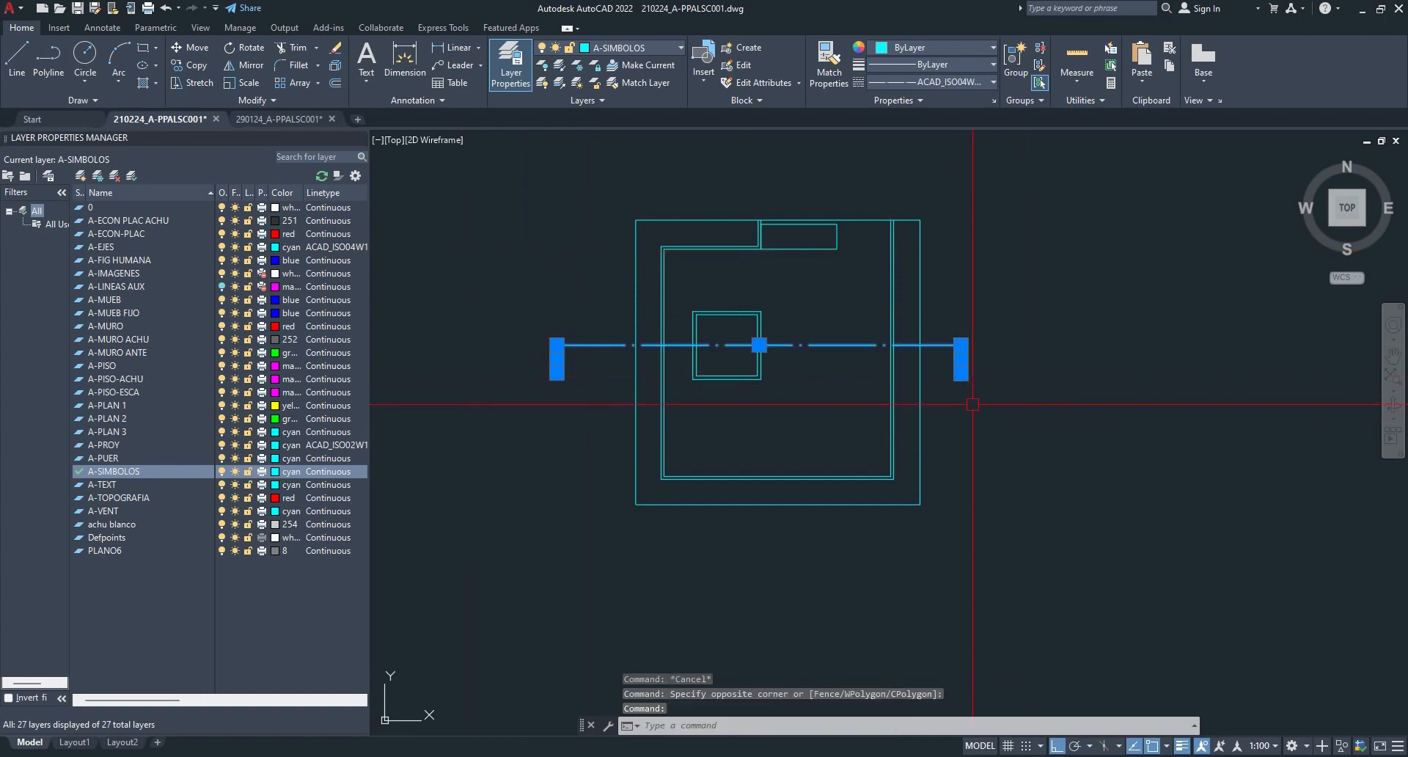
{"action": "type", "text": "m"}
{"action": "key", "text": "Return"}
{"action": "left_click", "coordinate": [997, 474]}
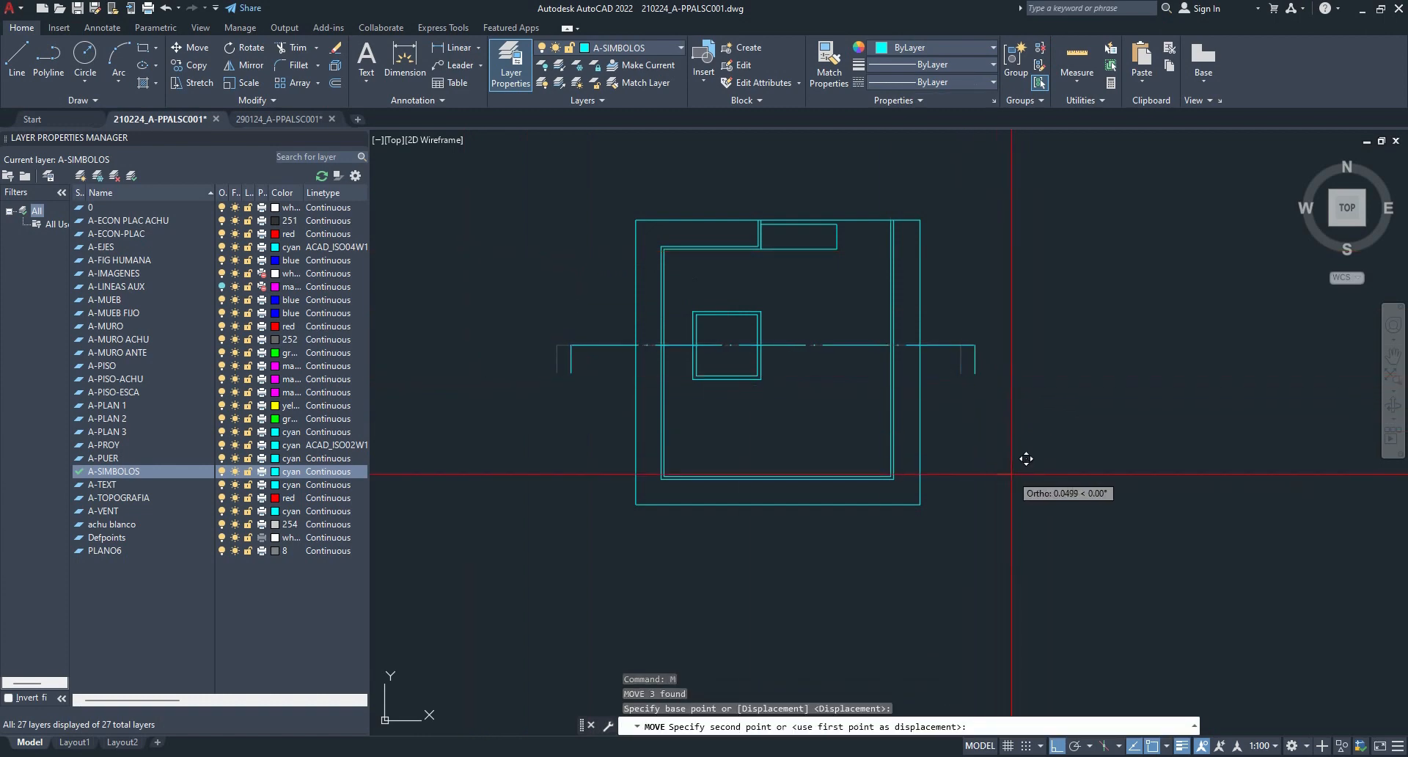
- Add the multiline text "A" and place it centred under the left tick of the section line
{"action": "type", "text": "t"}
{"action": "key", "text": "Return"}
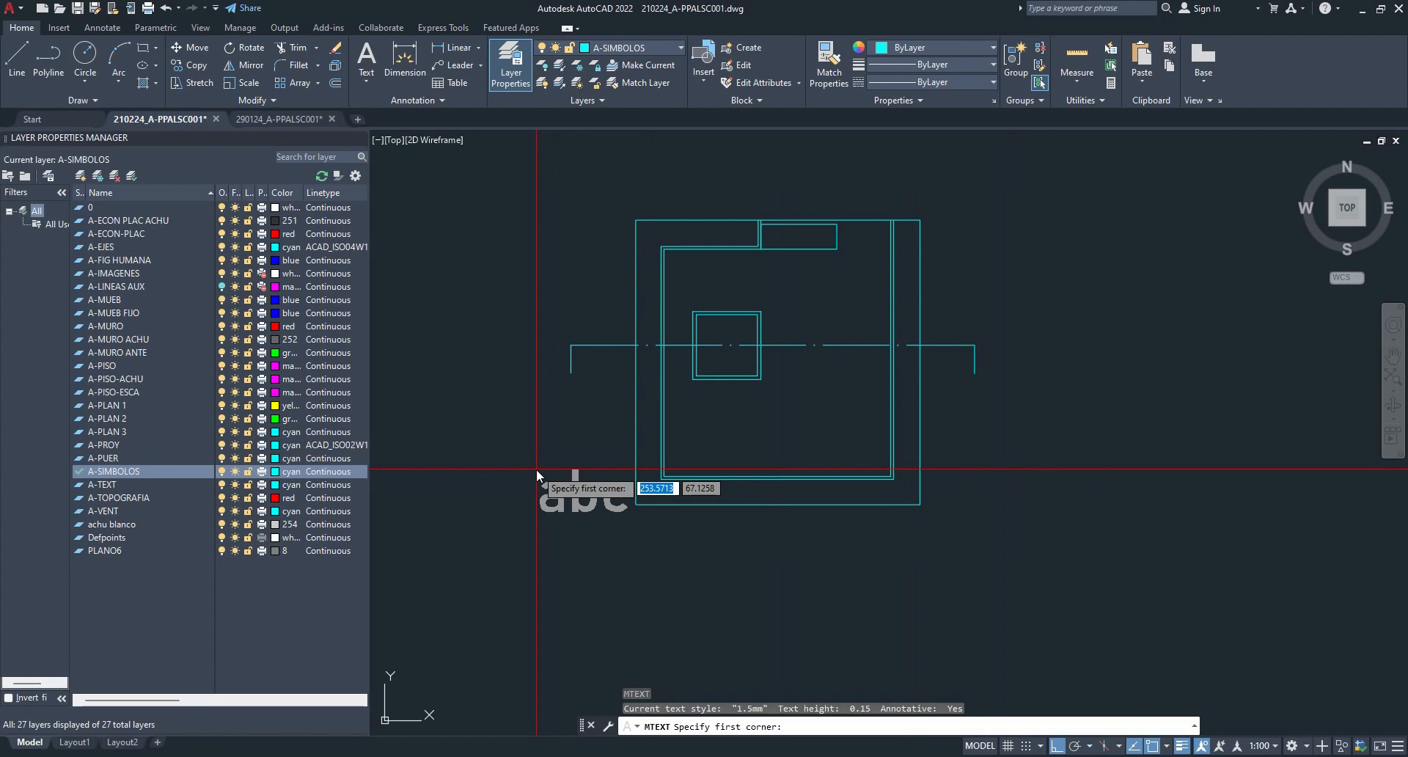
{"action": "left_click", "coordinate": [542, 383]}
{"action": "left_click", "coordinate": [602, 467]}
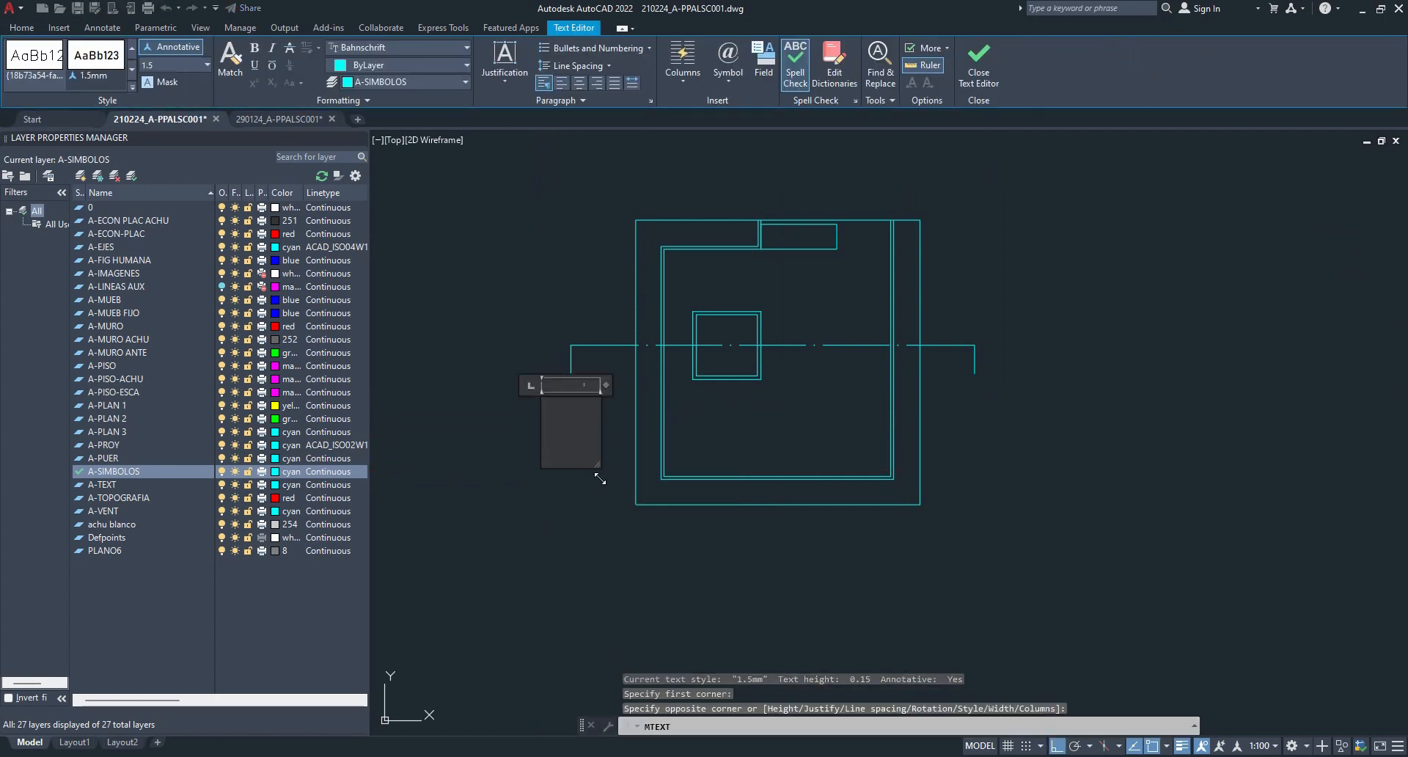
{"action": "type", "text": "A"}
{"action": "left_click", "coordinate": [577, 514]}
{"action": "left_click", "coordinate": [571, 437]}
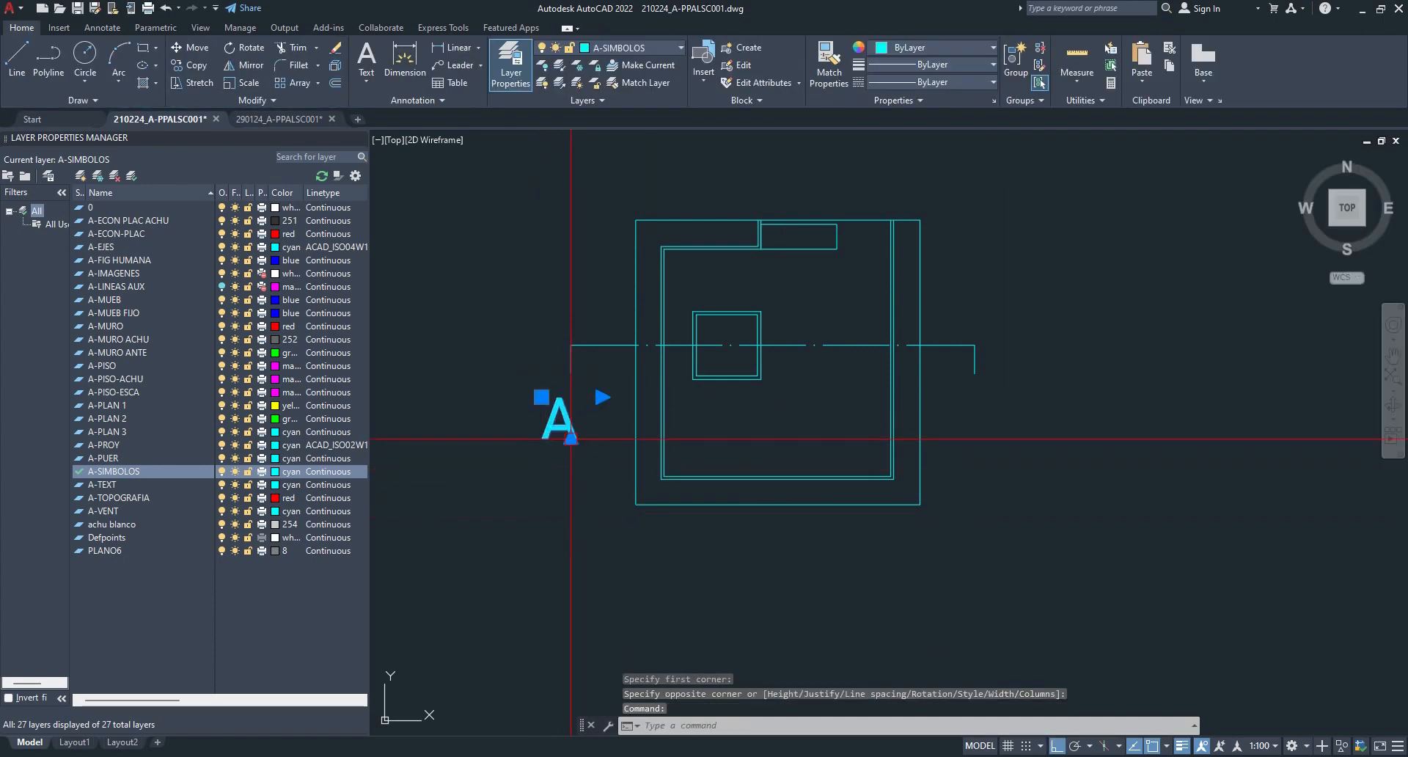
{"action": "mouse_move", "coordinate": [567, 430]}
{"action": "left_mouse_down"}
{"action": "mouse_move", "coordinate": [578, 328]}
{"action": "mouse_move", "coordinate": [577, 415]}
{"action": "left_mouse_up"}
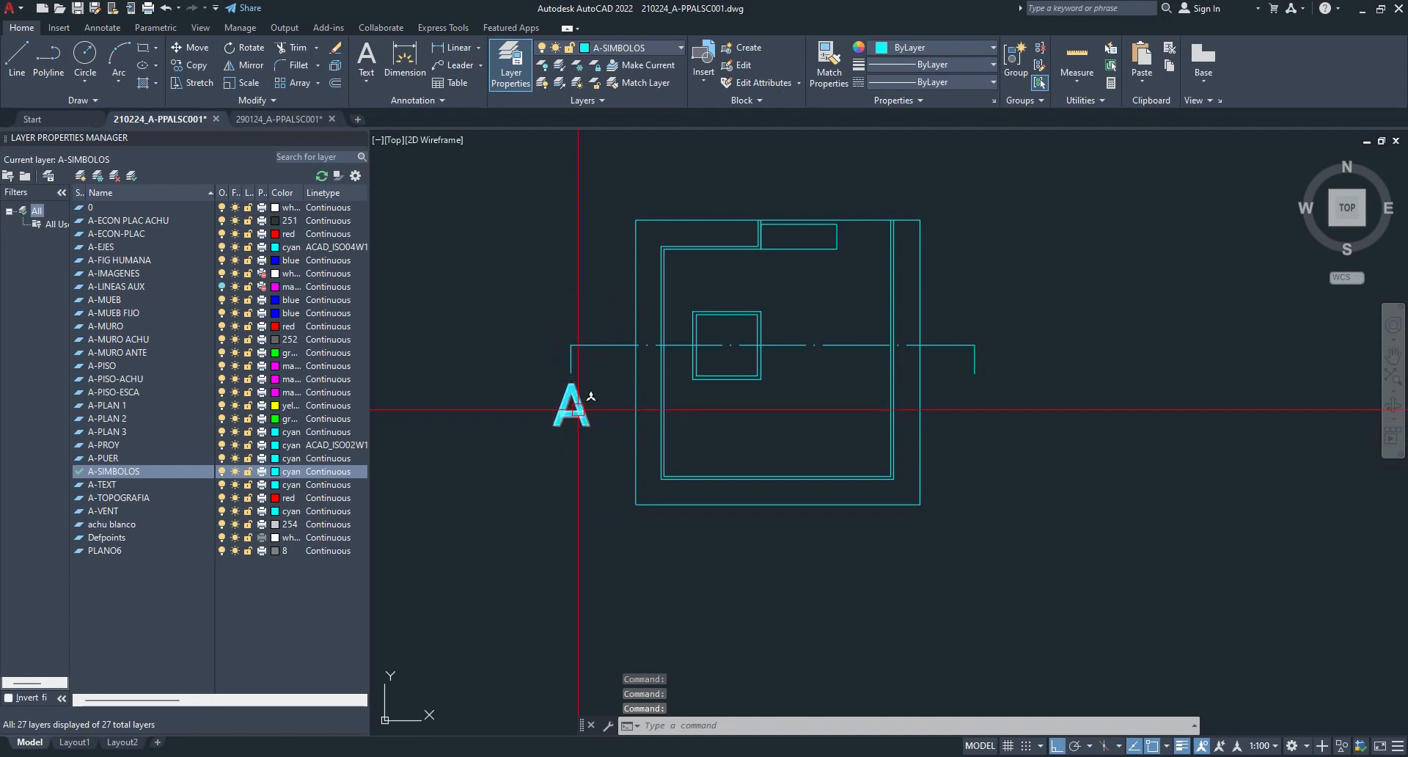
- Copy the letter A horizontally about 1.48 to sit below the right tick of the section line
{"action": "type", "text": "co"}
{"action": "key", "text": "Return"}
{"action": "left_click", "coordinate": [561, 543]}
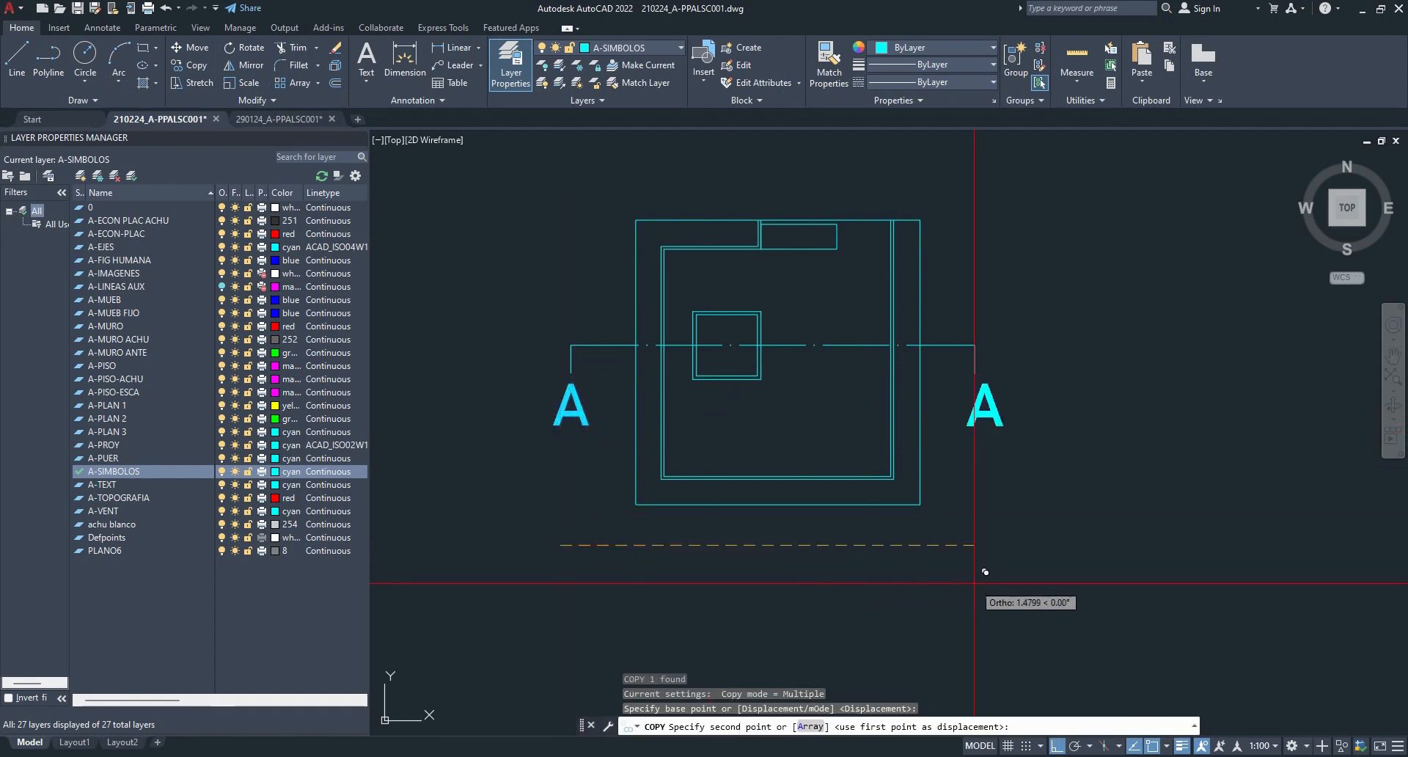
{"action": "left_click", "coordinate": [966, 583]}
{"action": "key", "text": "Escape"}
{"action": "scroll", "coordinate": [965, 583], "scroll_direction": "down", "scroll_amount": 2}
{"action": "scroll", "coordinate": [965, 584], "scroll_direction": "down", "scroll_amount": 4}
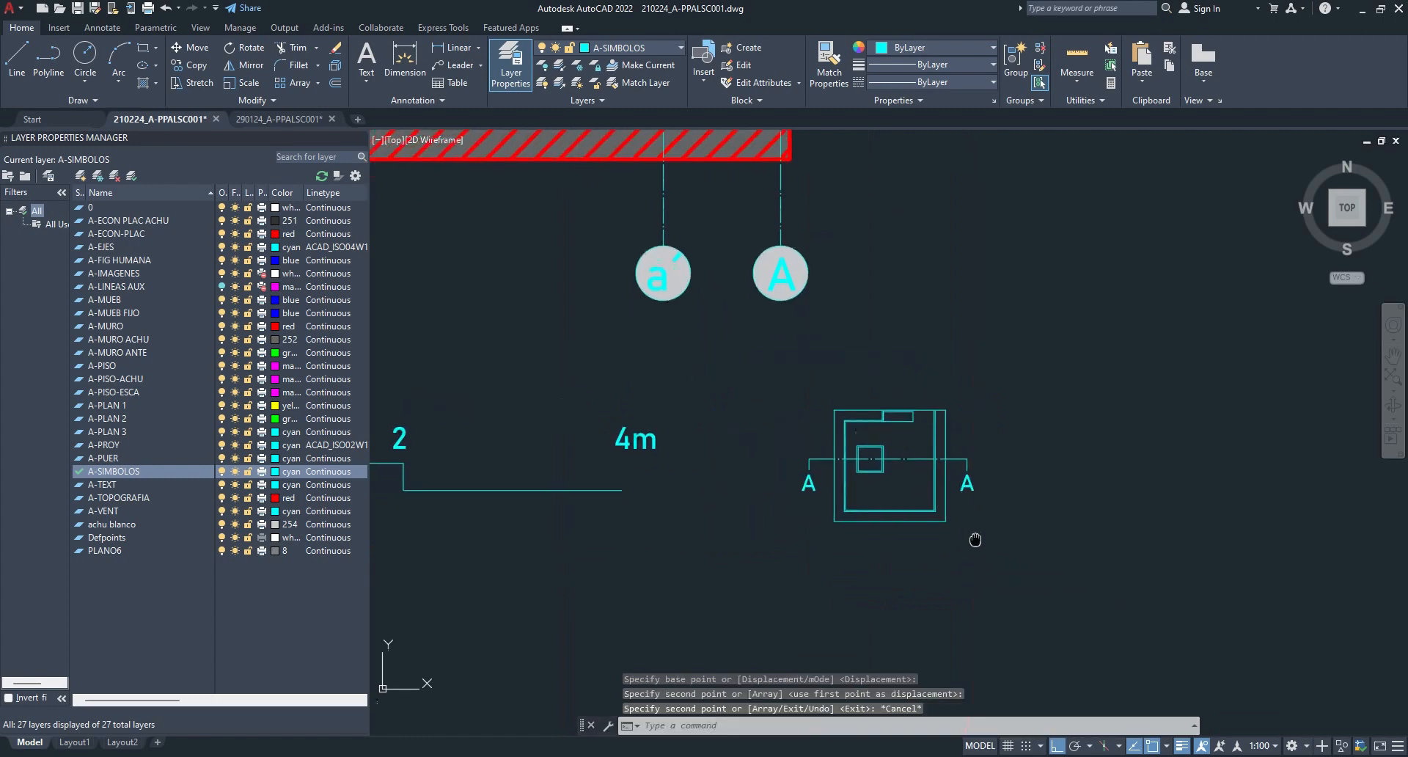
- Examine the finished key plan with its A-A section line and letters beside the SECCIÓN A-A title and graphic scale
{"action": "scroll", "coordinate": [900, 432], "scroll_direction": "up", "scroll_amount": 2}
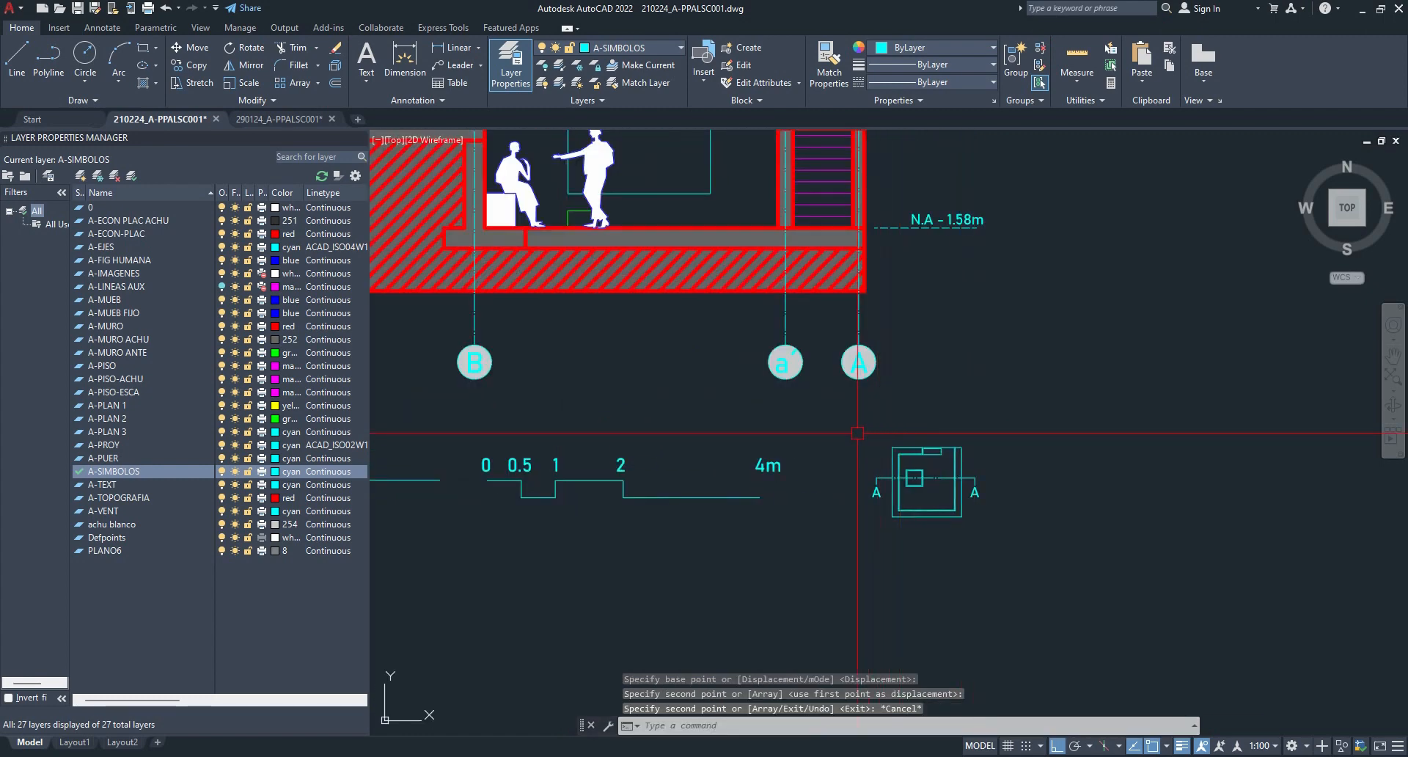
{"action": "middle_click_drag", "start_coordinate": [883, 554], "coordinate": [1087, 552]}
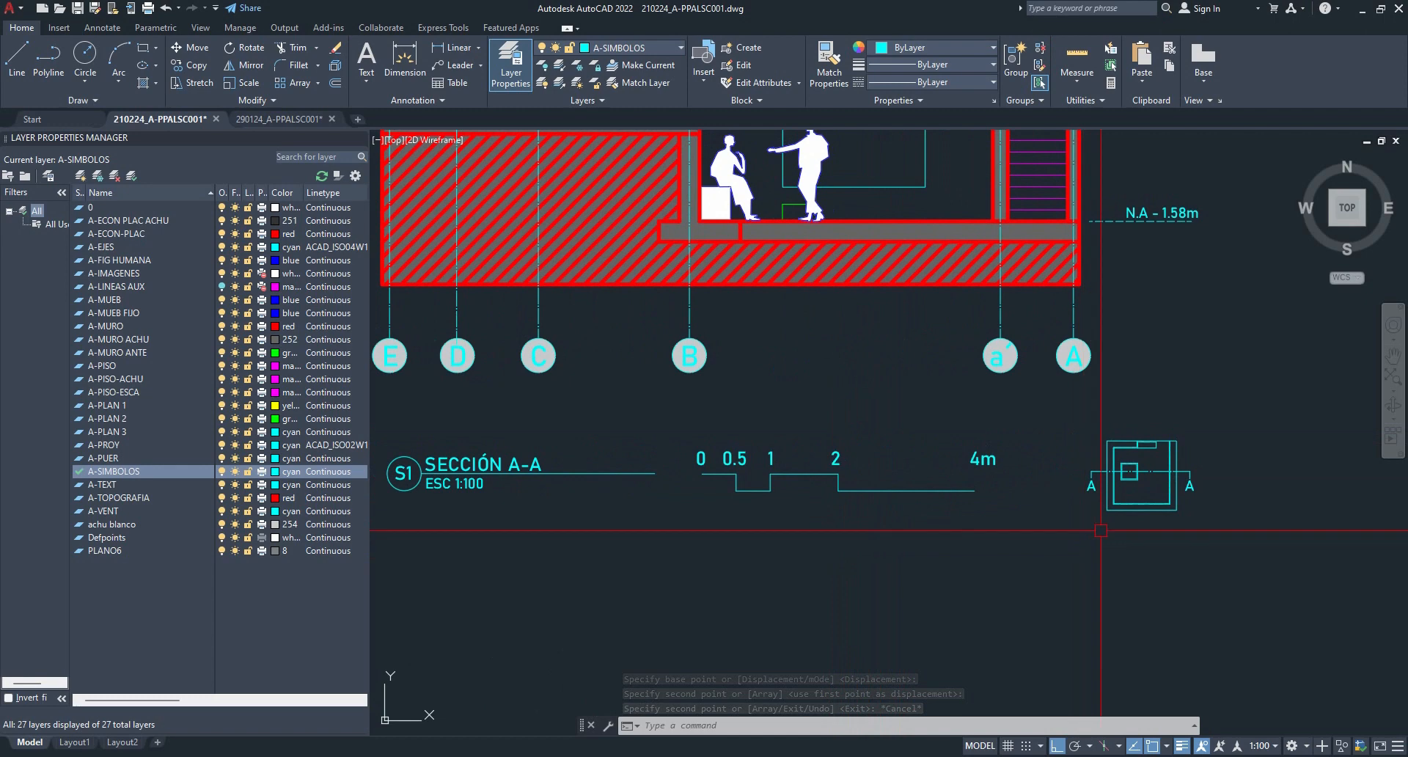
{"action": "scroll", "coordinate": [1167, 450], "scroll_direction": "up", "scroll_amount": 2}
{"action": "scroll", "coordinate": [1167, 451], "scroll_direction": "up", "scroll_amount": 2}
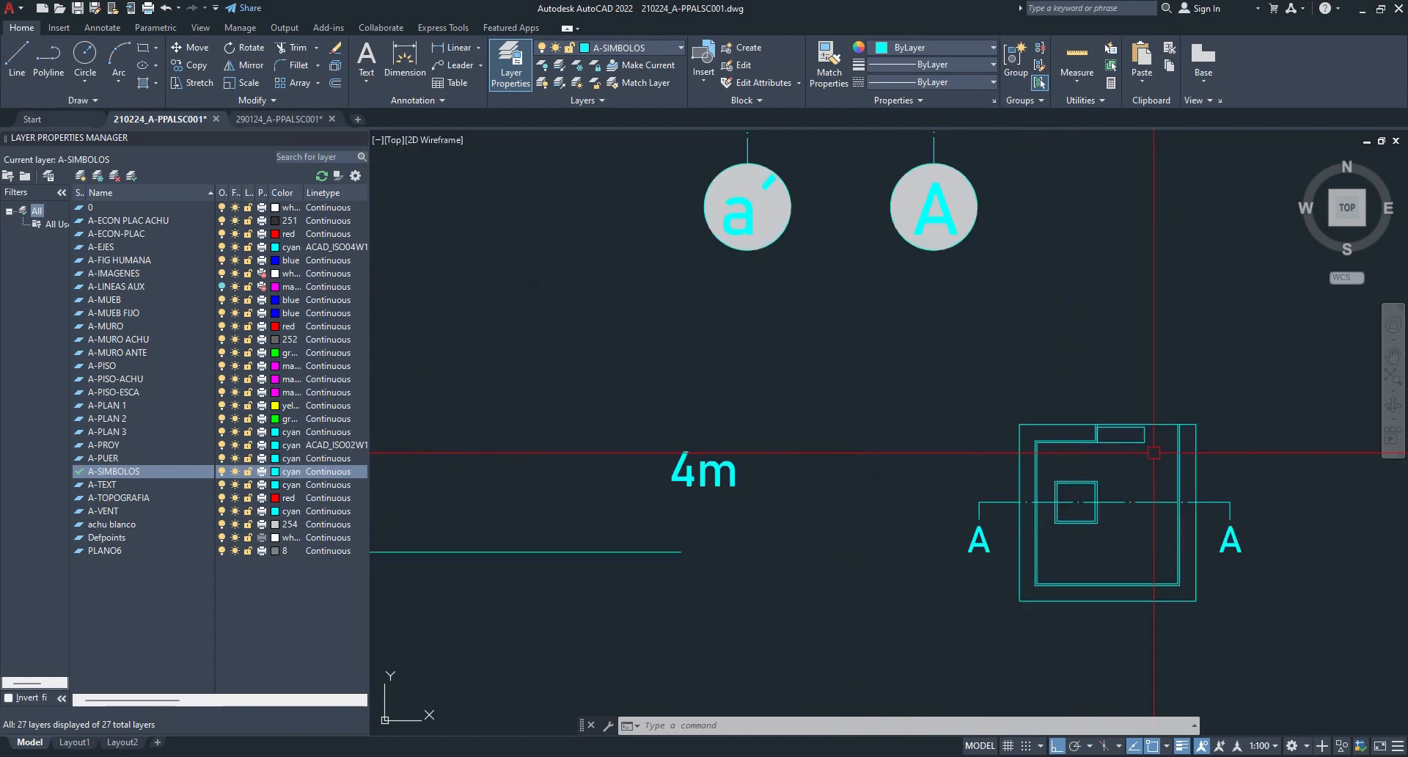
{"action": "middle_click_drag", "start_coordinate": [1141, 455], "coordinate": [990, 434]}
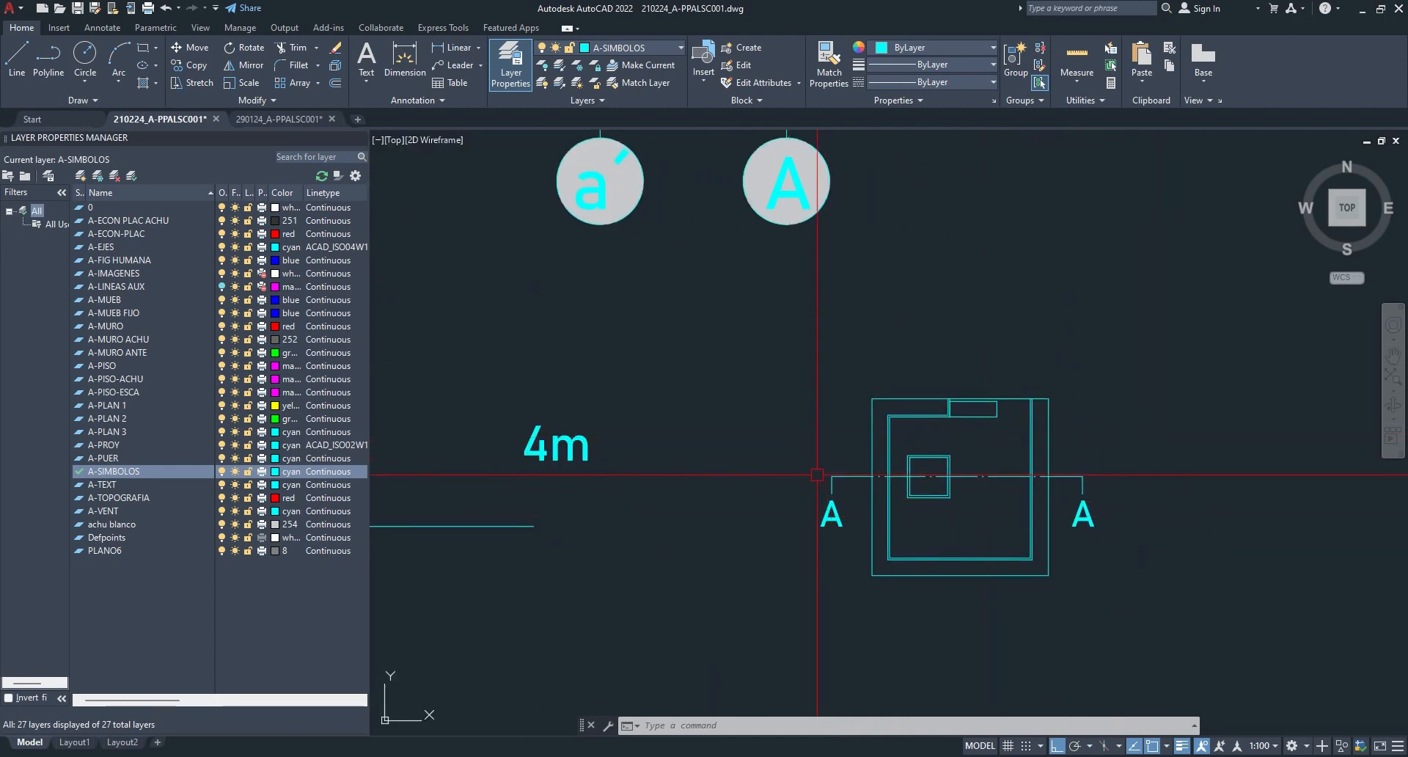
{"action": "scroll", "coordinate": [835, 484], "scroll_direction": "up", "scroll_amount": 4}
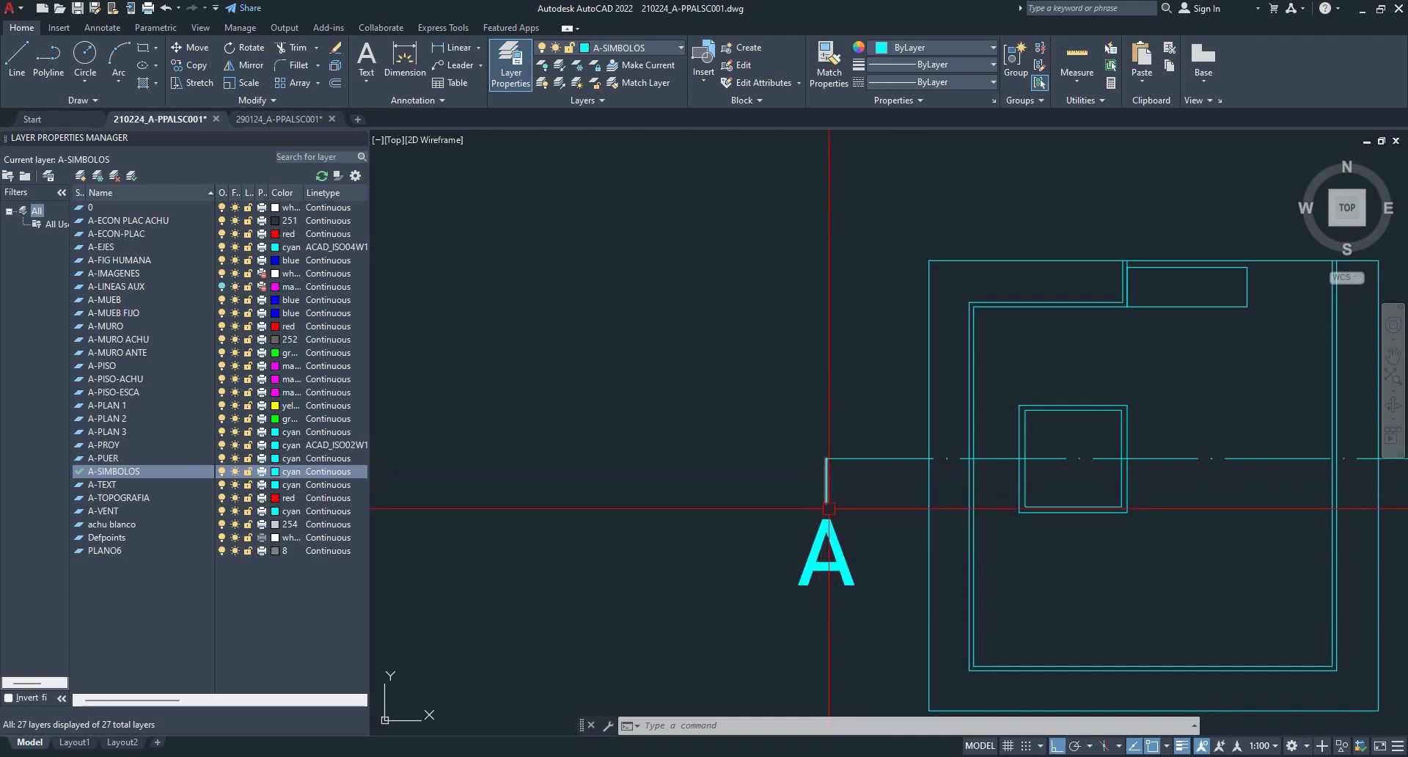
{"action": "scroll", "coordinate": [844, 603], "scroll_direction": "down", "scroll_amount": 5}
{"action": "middle_click_drag", "start_coordinate": [857, 600], "coordinate": [843, 587]}
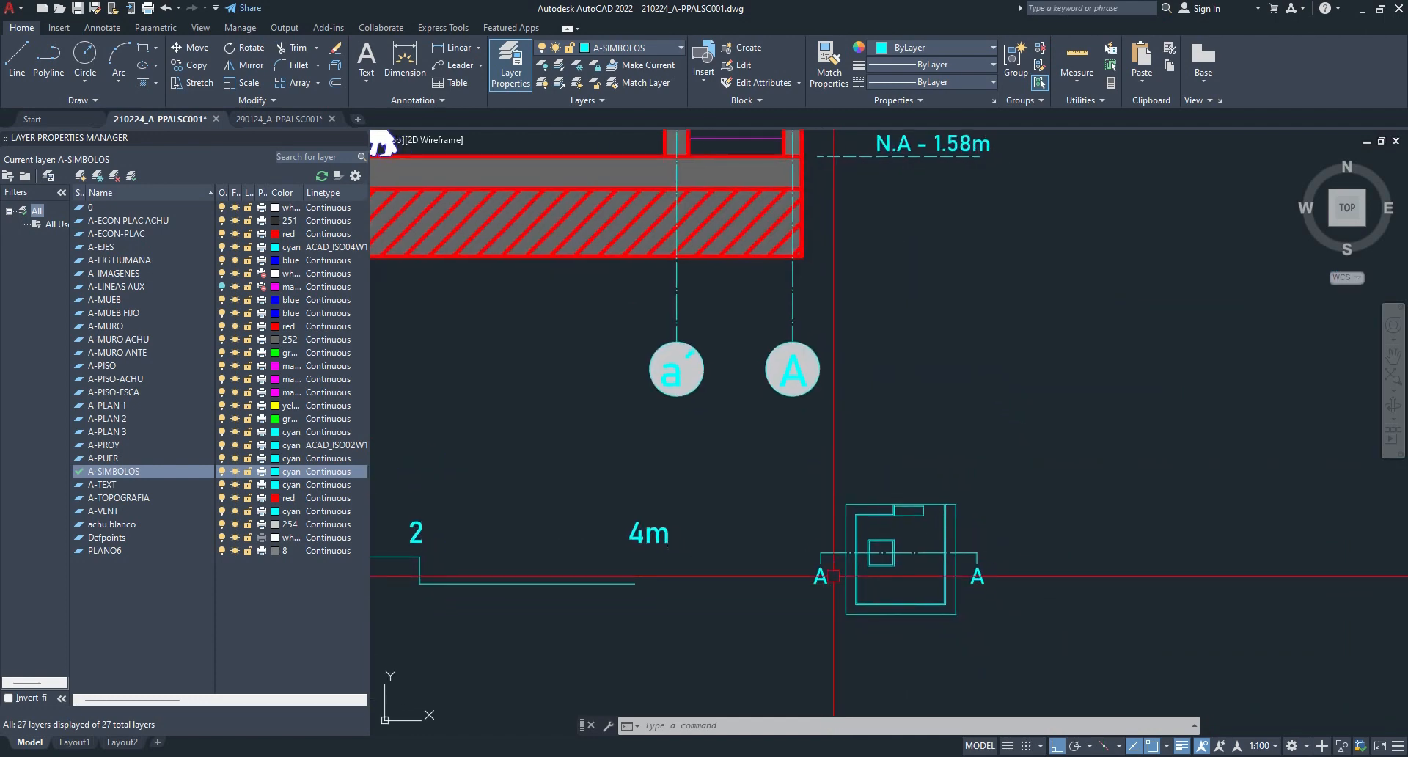
{"action": "scroll", "coordinate": [843, 586], "scroll_direction": "down", "scroll_amount": 5}
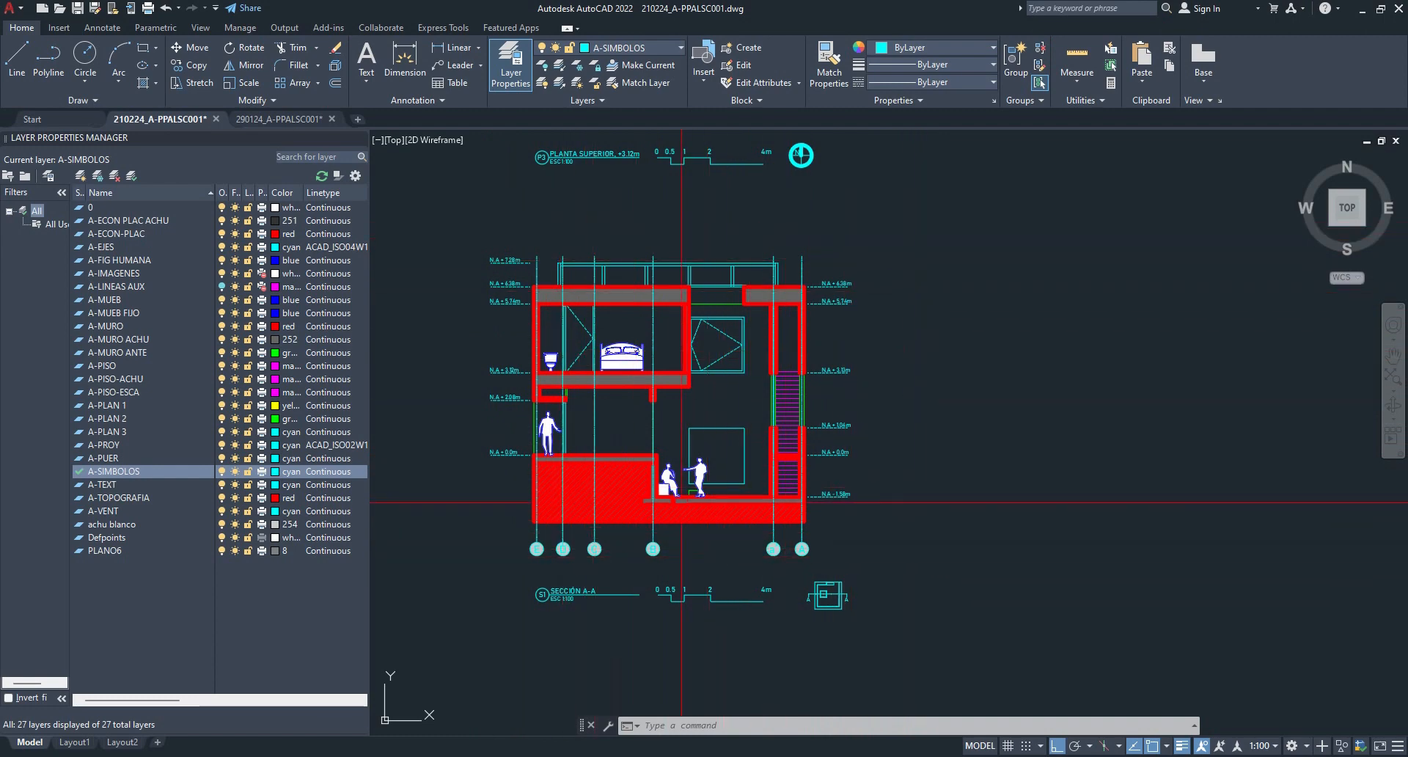
{"action": "scroll", "coordinate": [806, 587], "scroll_direction": "up", "scroll_amount": 5}
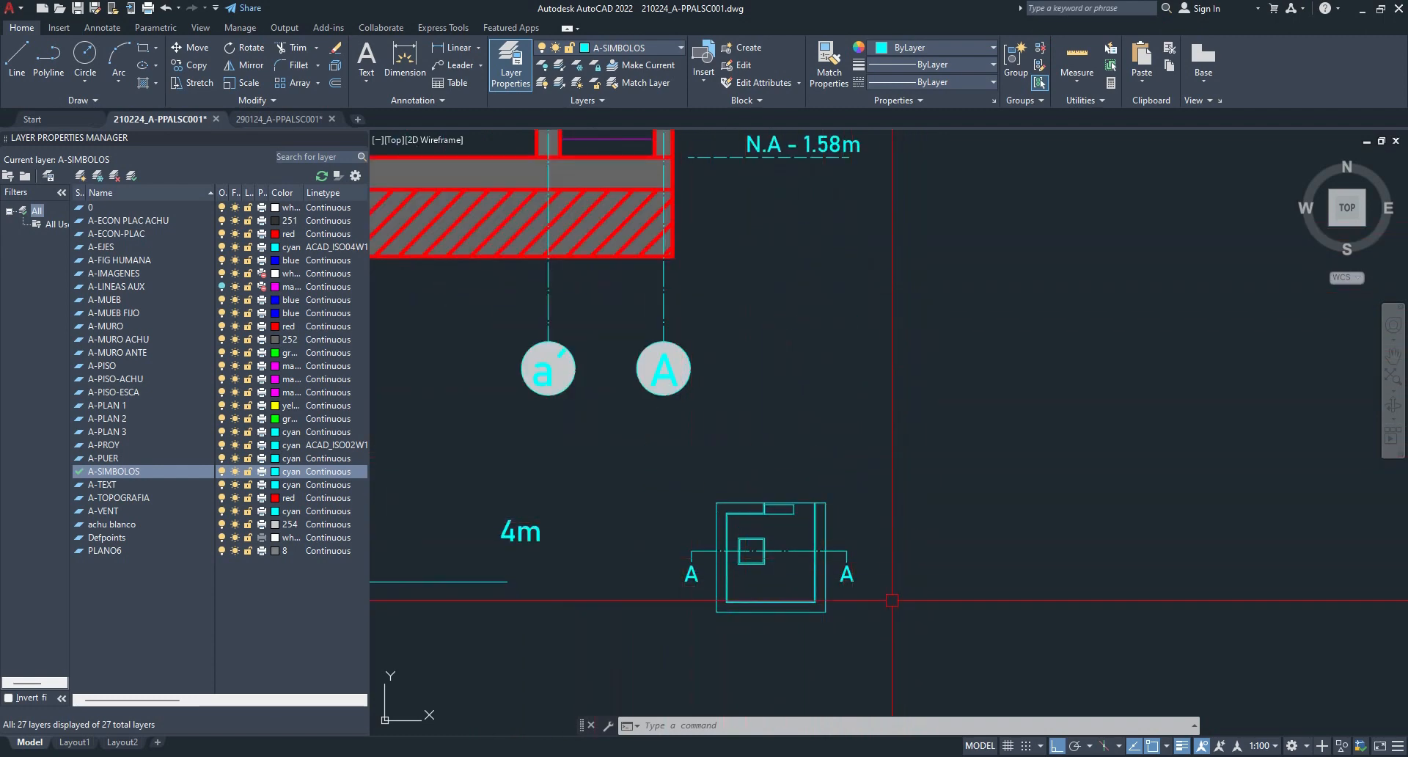
{"action": "scroll", "coordinate": [828, 650], "scroll_direction": "up", "scroll_amount": 2}
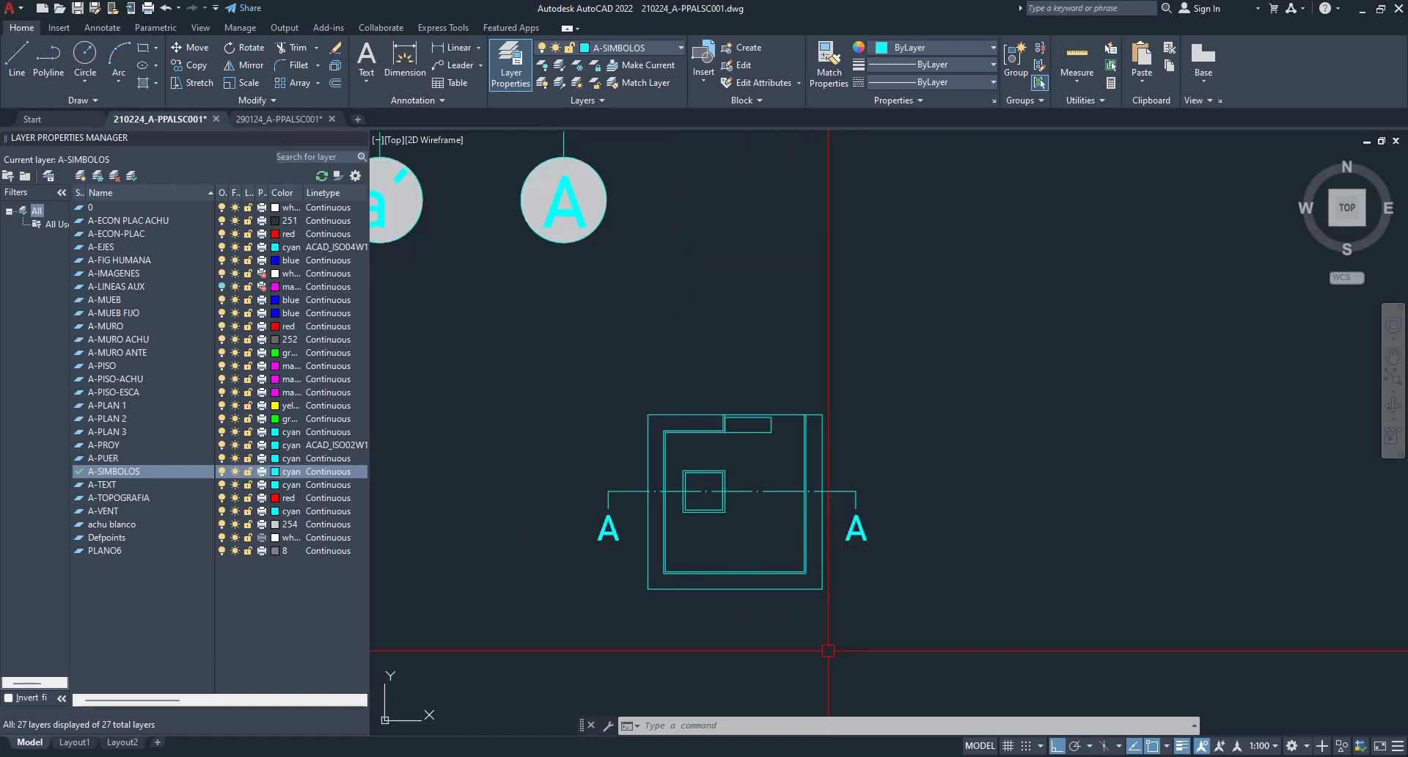
{"action": "scroll", "coordinate": [828, 651], "scroll_direction": "down", "scroll_amount": 2}
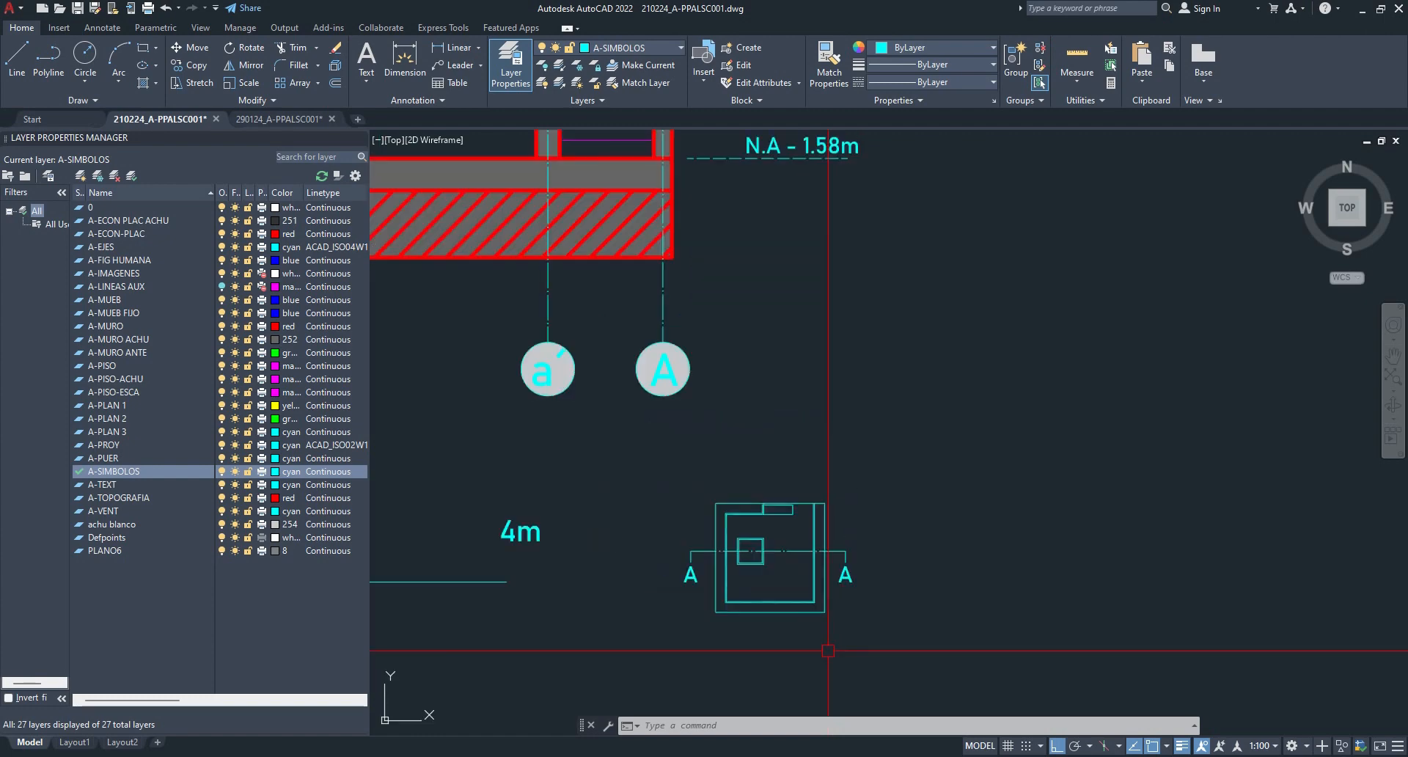
{"action": "scroll", "coordinate": [828, 651], "scroll_direction": "down", "scroll_amount": 1}
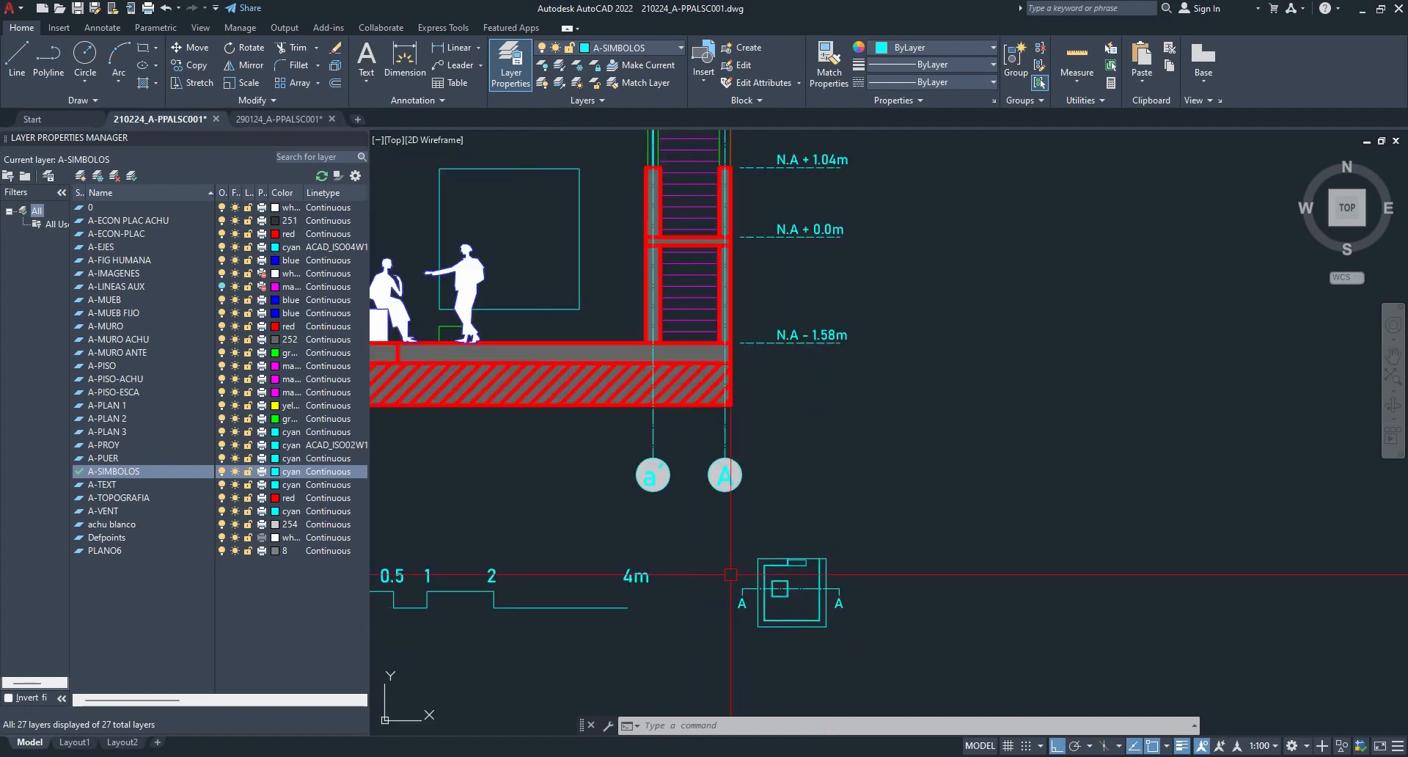
{"action": "scroll", "coordinate": [849, 627], "scroll_direction": "down", "scroll_amount": 3}
{"action": "scroll", "coordinate": [849, 627], "scroll_direction": "up", "scroll_amount": 5}
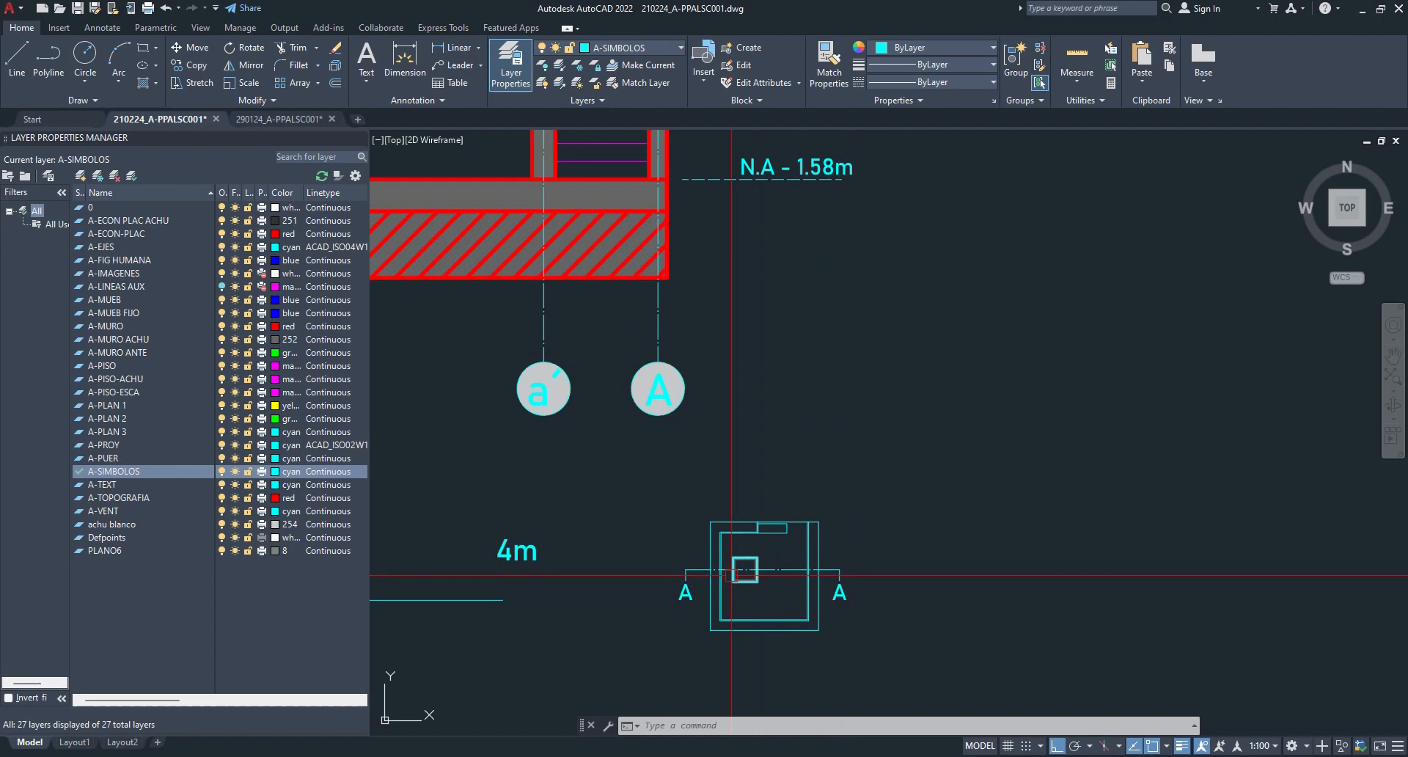
{"action": "scroll", "coordinate": [755, 535], "scroll_direction": "down", "scroll_amount": 4}
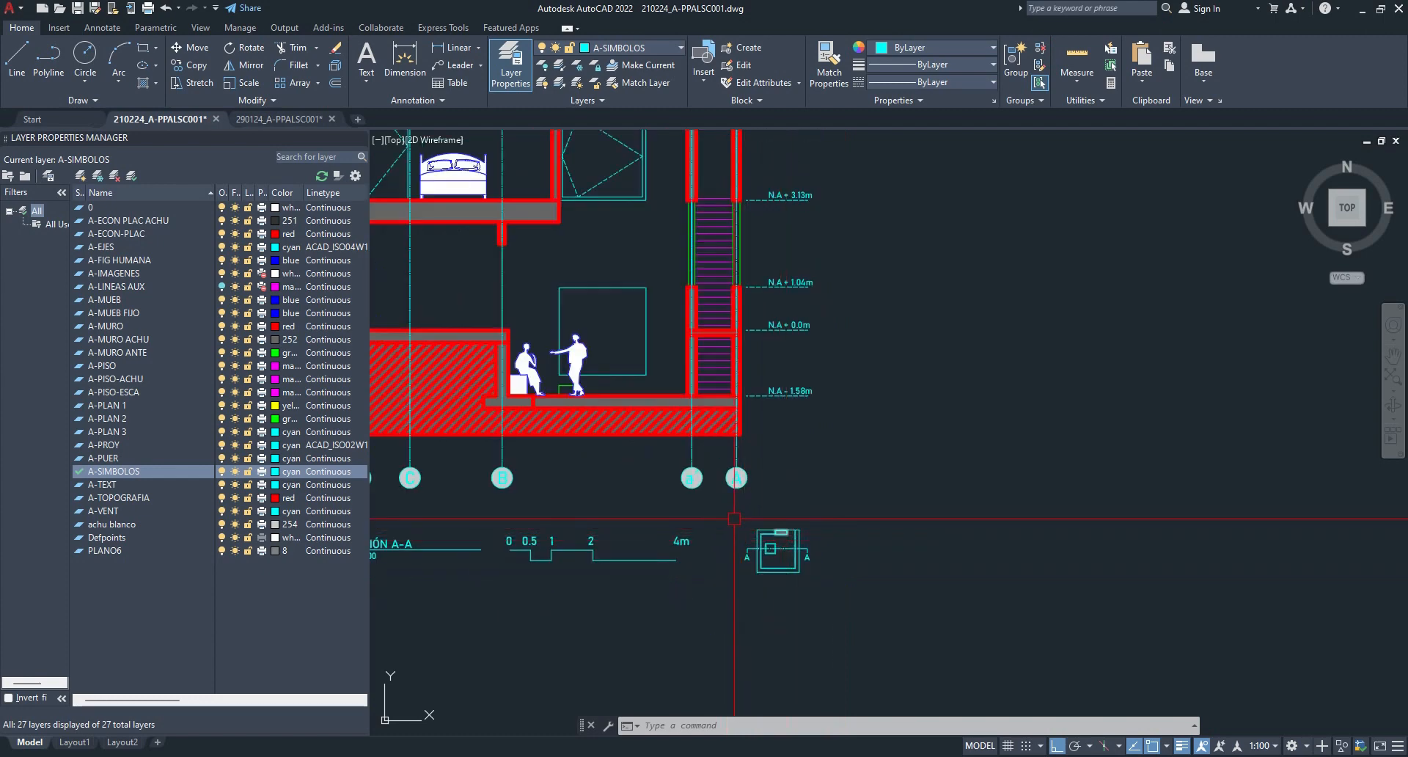
{"action": "scroll", "coordinate": [826, 584], "scroll_direction": "down", "scroll_amount": 2}
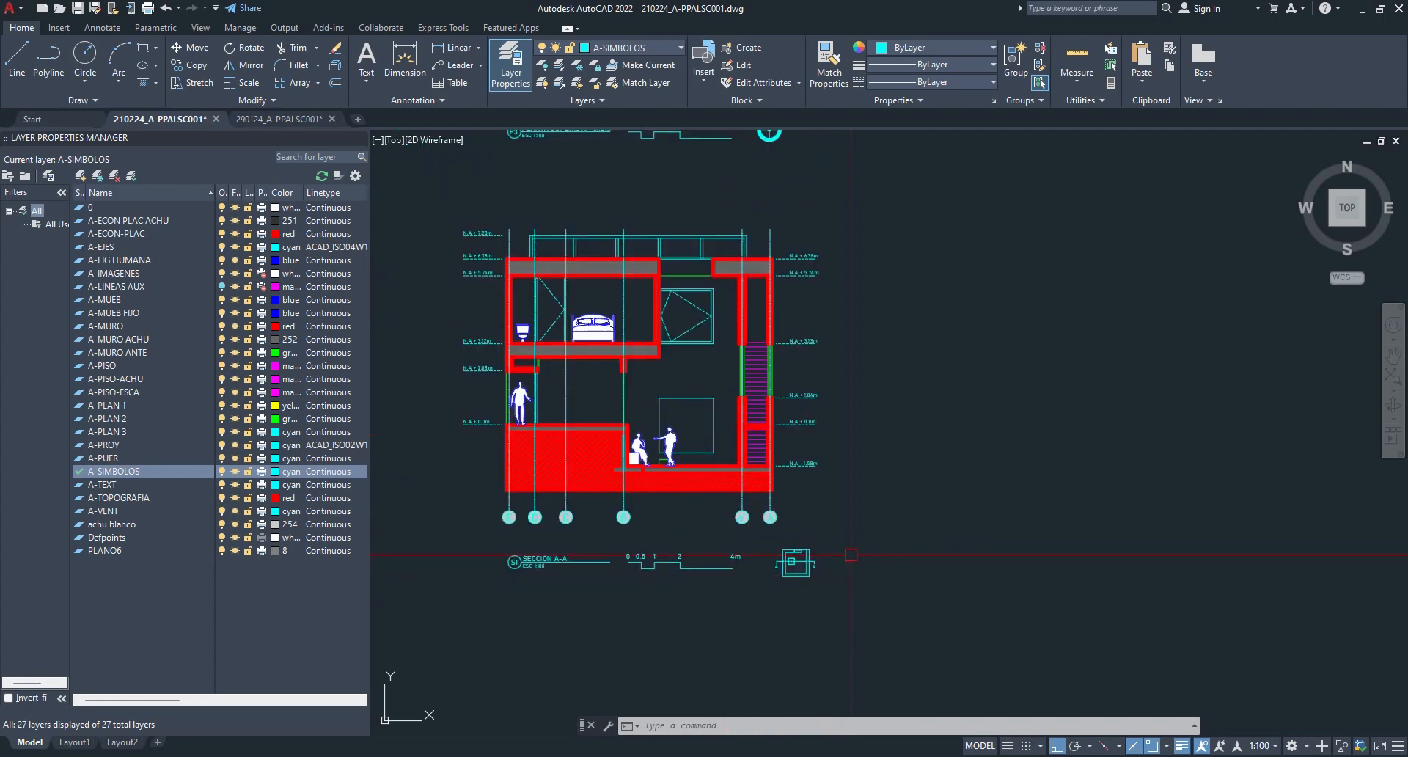
- Compare the FACHADA ESTE drawing, title and graphic scale with the title, scale and key plan of SECCIÓN A-A
{"action": "scroll", "coordinate": [741, 317], "scroll_direction": "down", "scroll_amount": 5}
{"action": "middle_click_drag", "start_coordinate": [911, 309], "coordinate": [662, 585]}
{"action": "middle_click_drag", "start_coordinate": [1046, 270], "coordinate": [1094, 413]}
{"action": "scroll", "coordinate": [1093, 413], "scroll_direction": "up", "scroll_amount": 4}
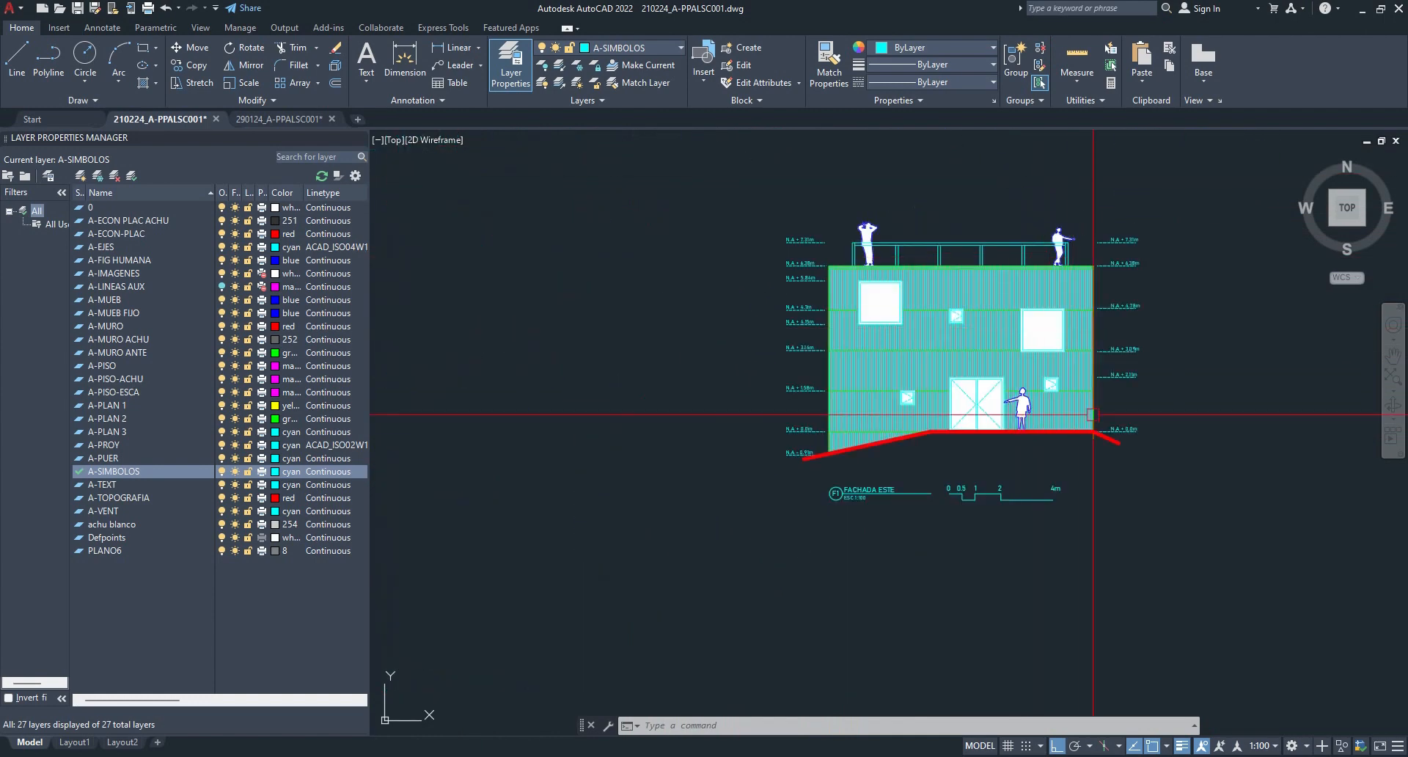
{"action": "scroll", "coordinate": [1096, 432], "scroll_direction": "down", "scroll_amount": 4}
{"action": "scroll", "coordinate": [1115, 405], "scroll_direction": "up", "scroll_amount": 6}
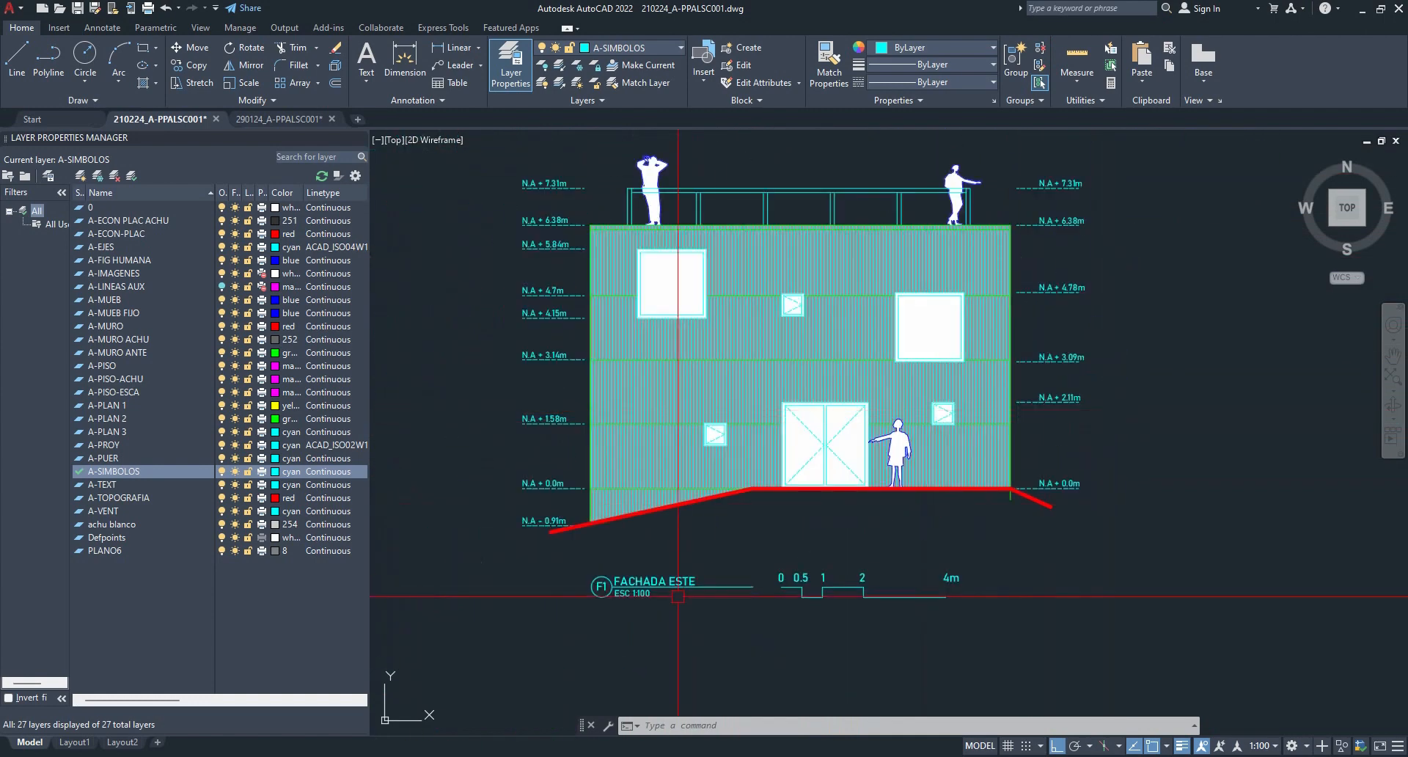
{"action": "scroll", "coordinate": [684, 567], "scroll_direction": "down", "scroll_amount": 6}
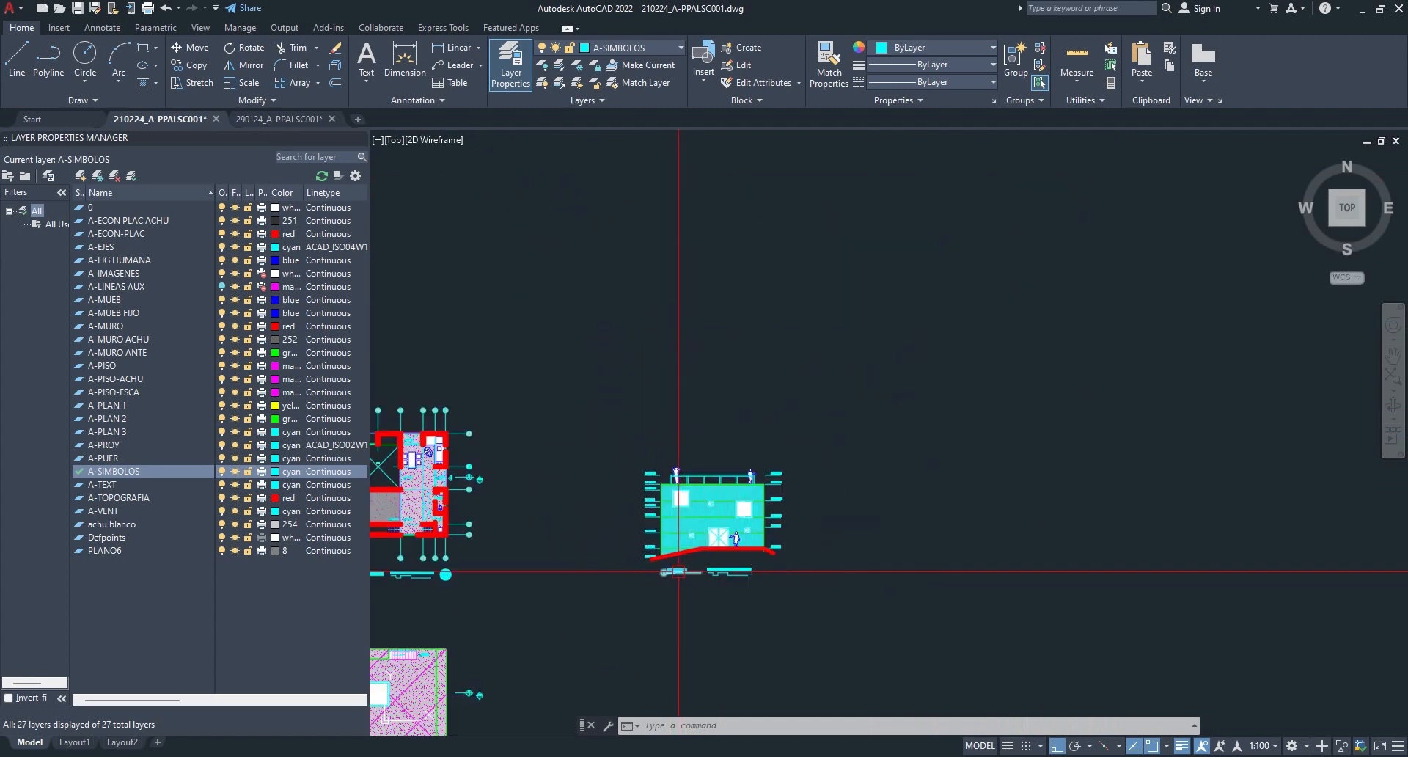
{"action": "middle_click_drag", "start_coordinate": [679, 572], "coordinate": [1118, 201]}
{"action": "scroll", "coordinate": [682, 619], "scroll_direction": "up", "scroll_amount": 6}
{"action": "mouse_move", "coordinate": [681, 619]}
{"action": "middle_mouse_down"}
{"action": "mouse_move", "coordinate": [1175, 626]}
{"action": "mouse_move", "coordinate": [1201, 659]}
{"action": "middle_mouse_up"}
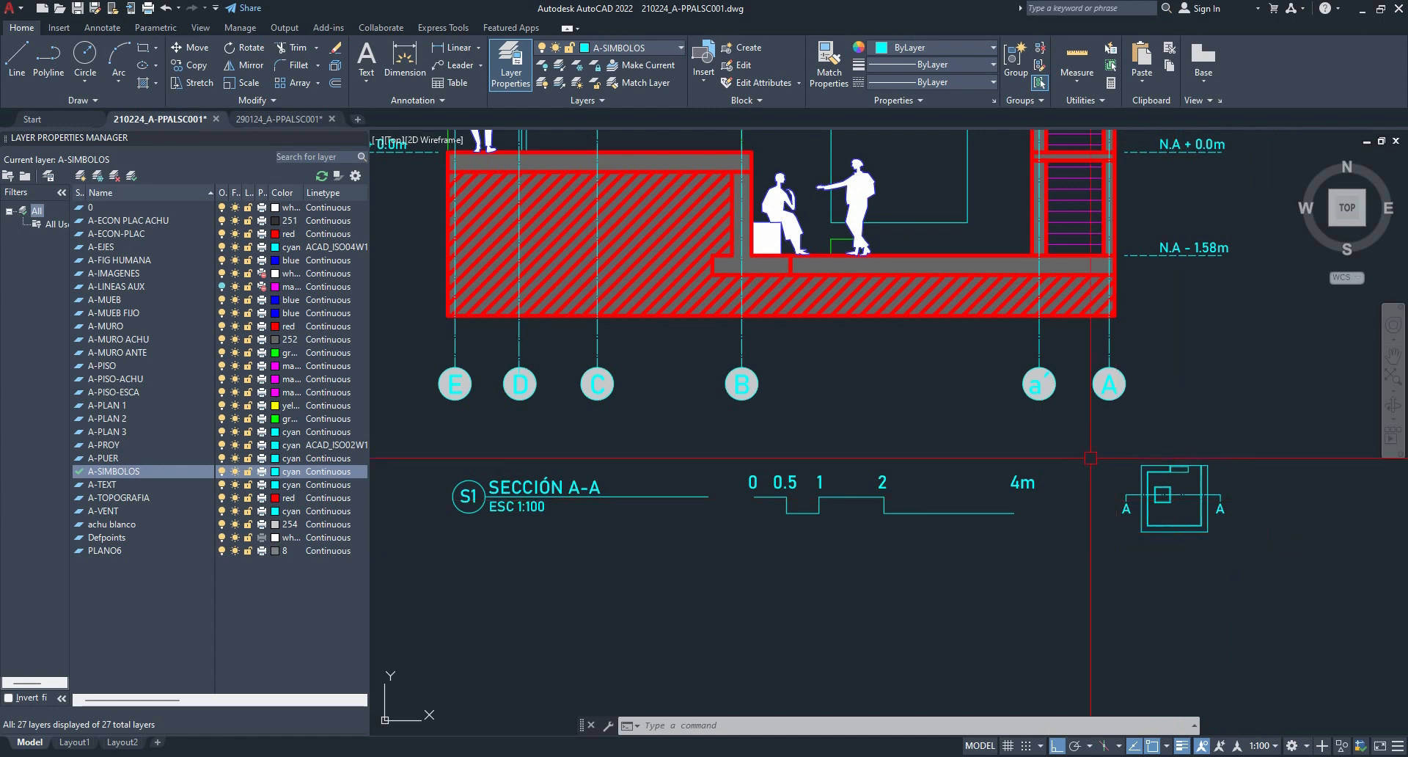
{"action": "scroll", "coordinate": [1011, 574], "scroll_direction": "down", "scroll_amount": 5}
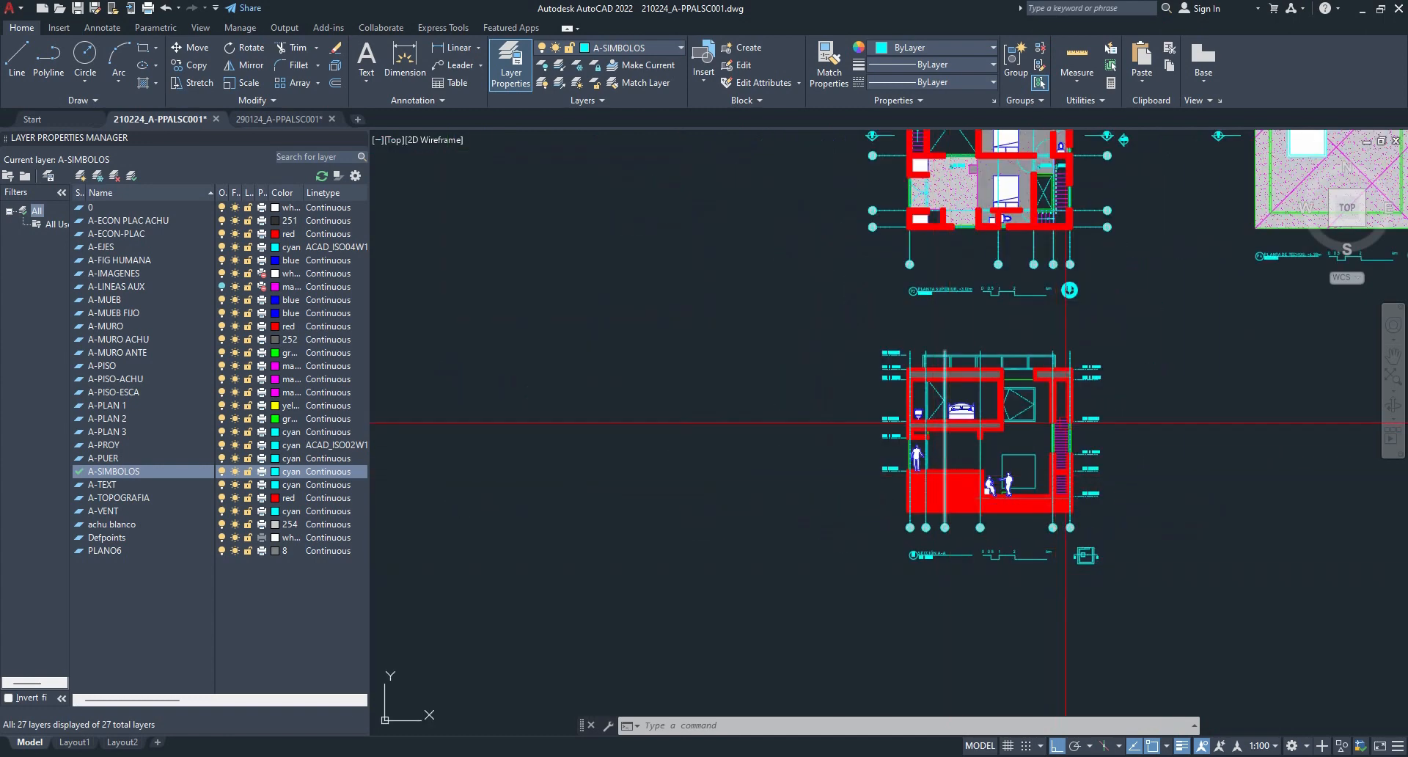
- Save the drawing with all the plans, the section and the facade in view
{"action": "middle_click_drag", "start_coordinate": [1050, 458], "coordinate": [639, 528]}
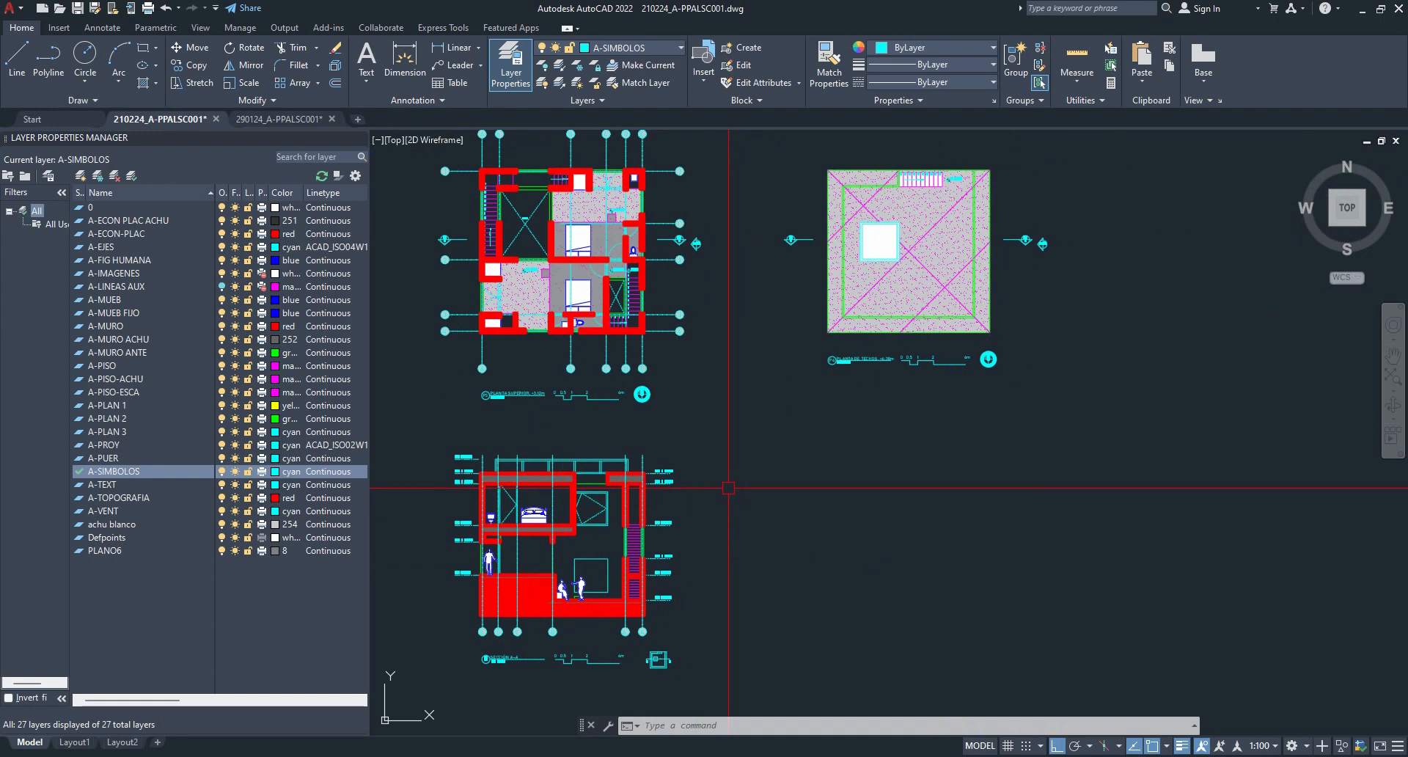
{"action": "scroll", "coordinate": [729, 488], "scroll_direction": "down", "scroll_amount": 3}
{"action": "scroll", "coordinate": [737, 551], "scroll_direction": "down", "scroll_amount": 1}
{"action": "scroll", "coordinate": [738, 552], "scroll_direction": "up", "scroll_amount": 2}
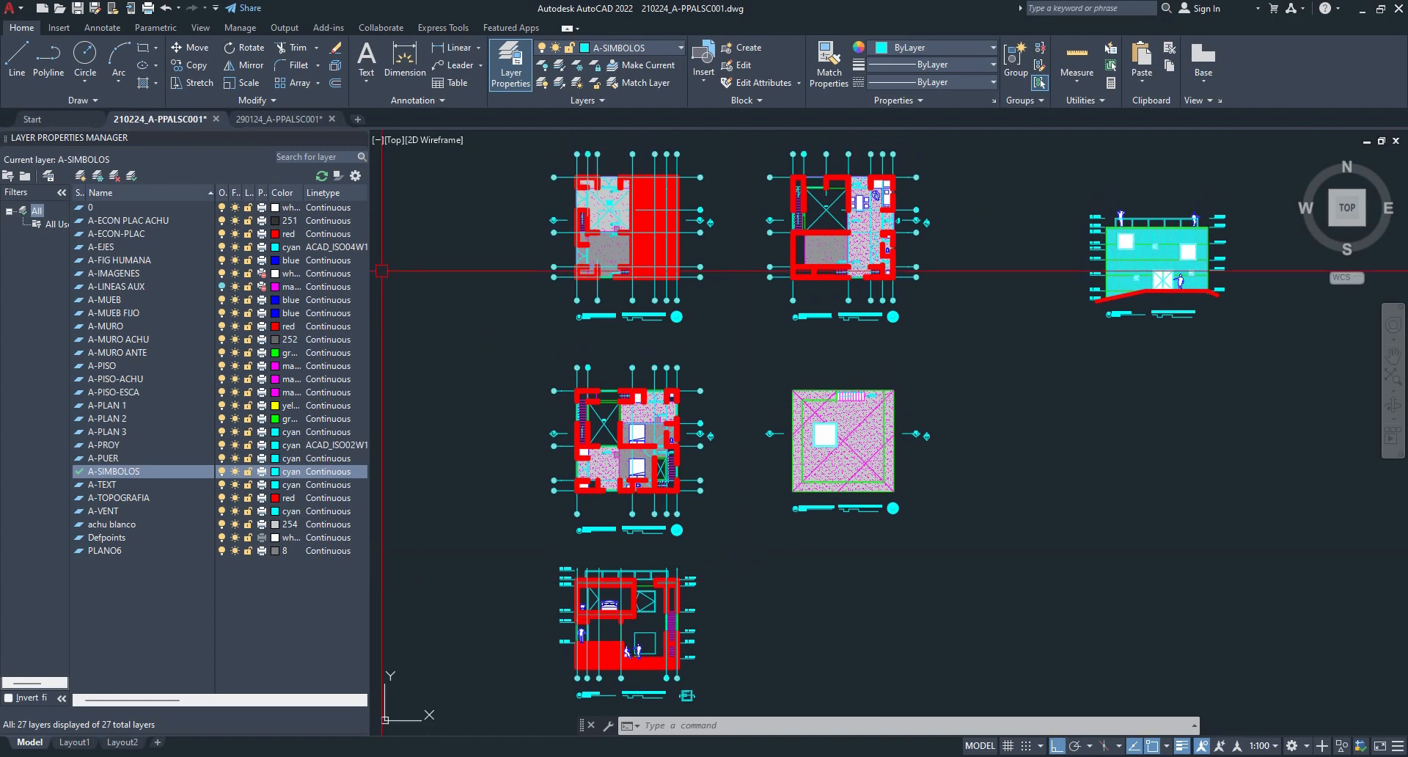
{"action": "key", "text": "ctrl+s"}
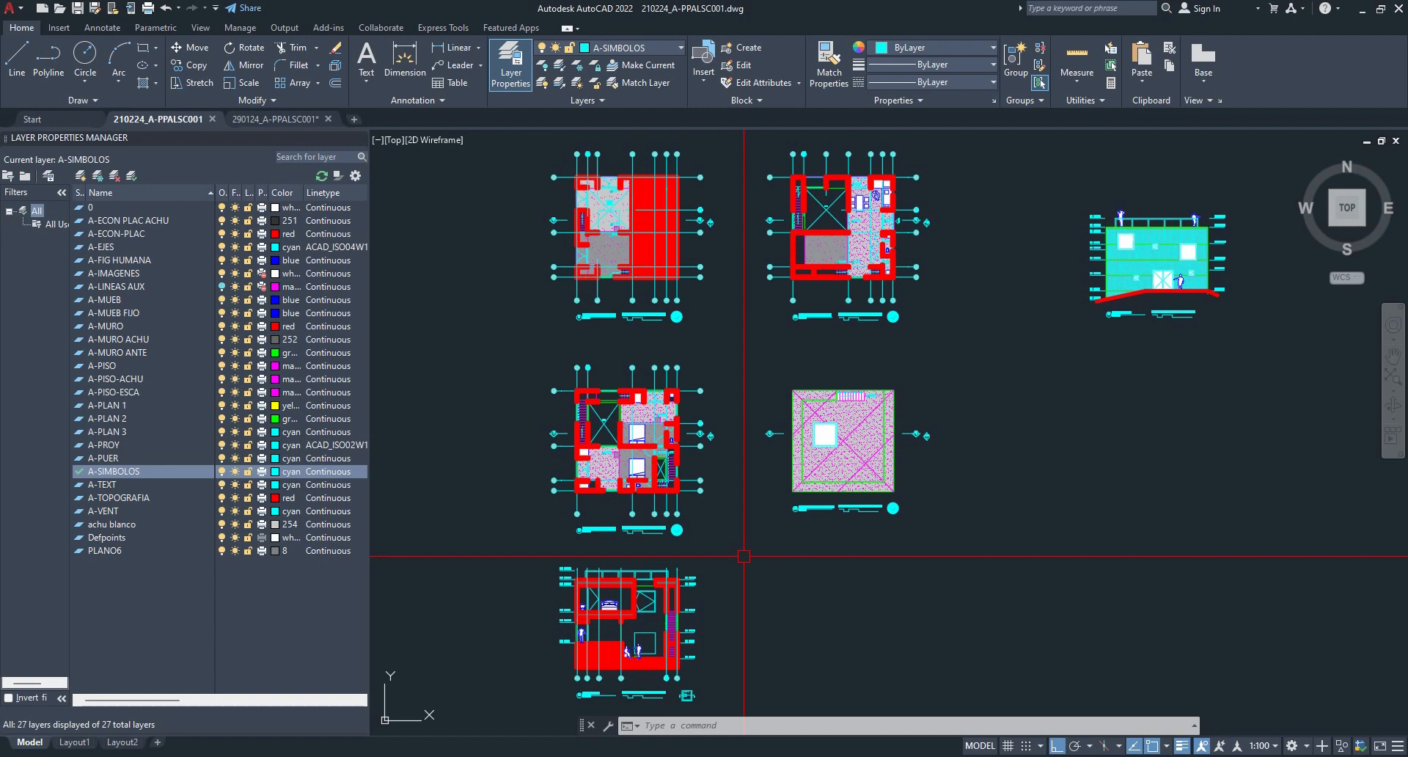
{"action": "middle_click_drag", "start_coordinate": [743, 561], "coordinate": [723, 512]}
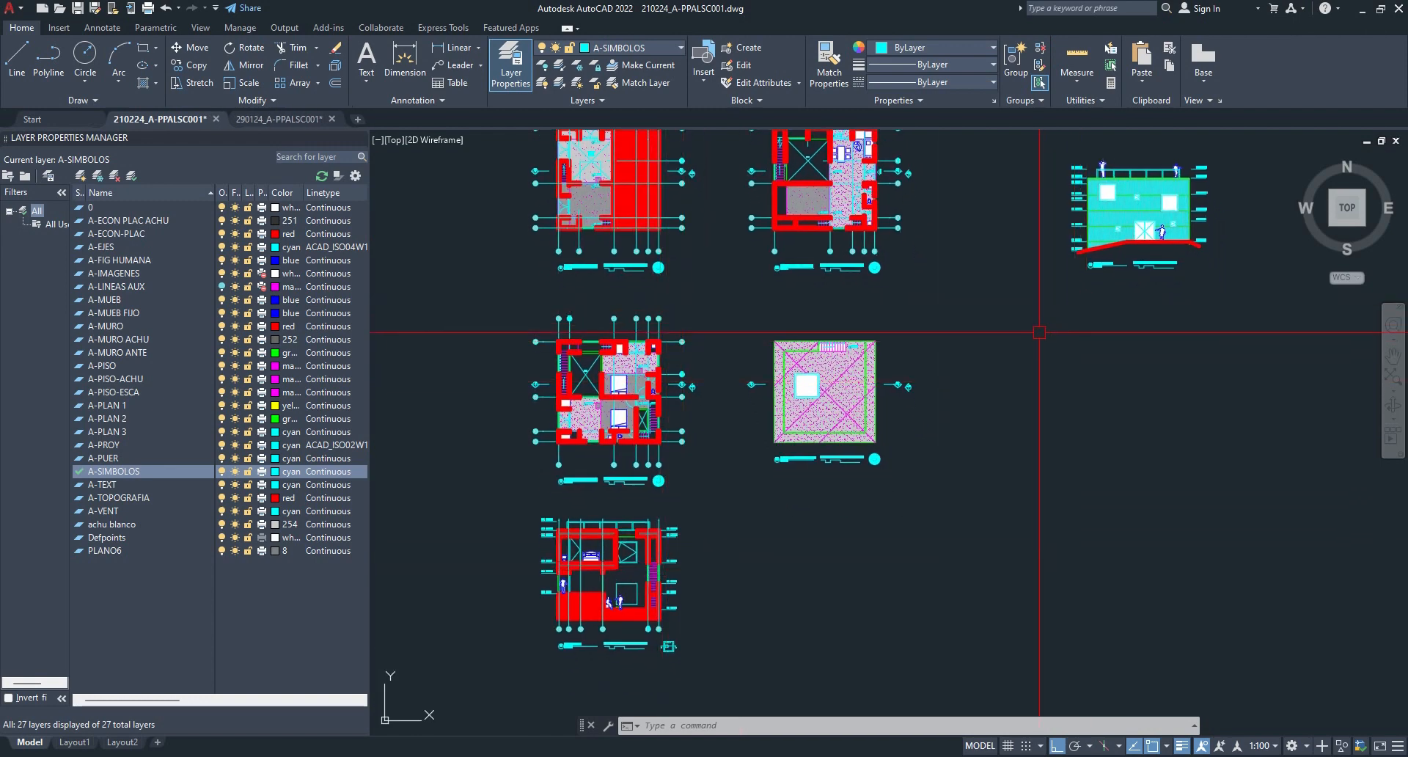
{"action": "middle_click_drag", "start_coordinate": [1038, 337], "coordinate": [1032, 380]}
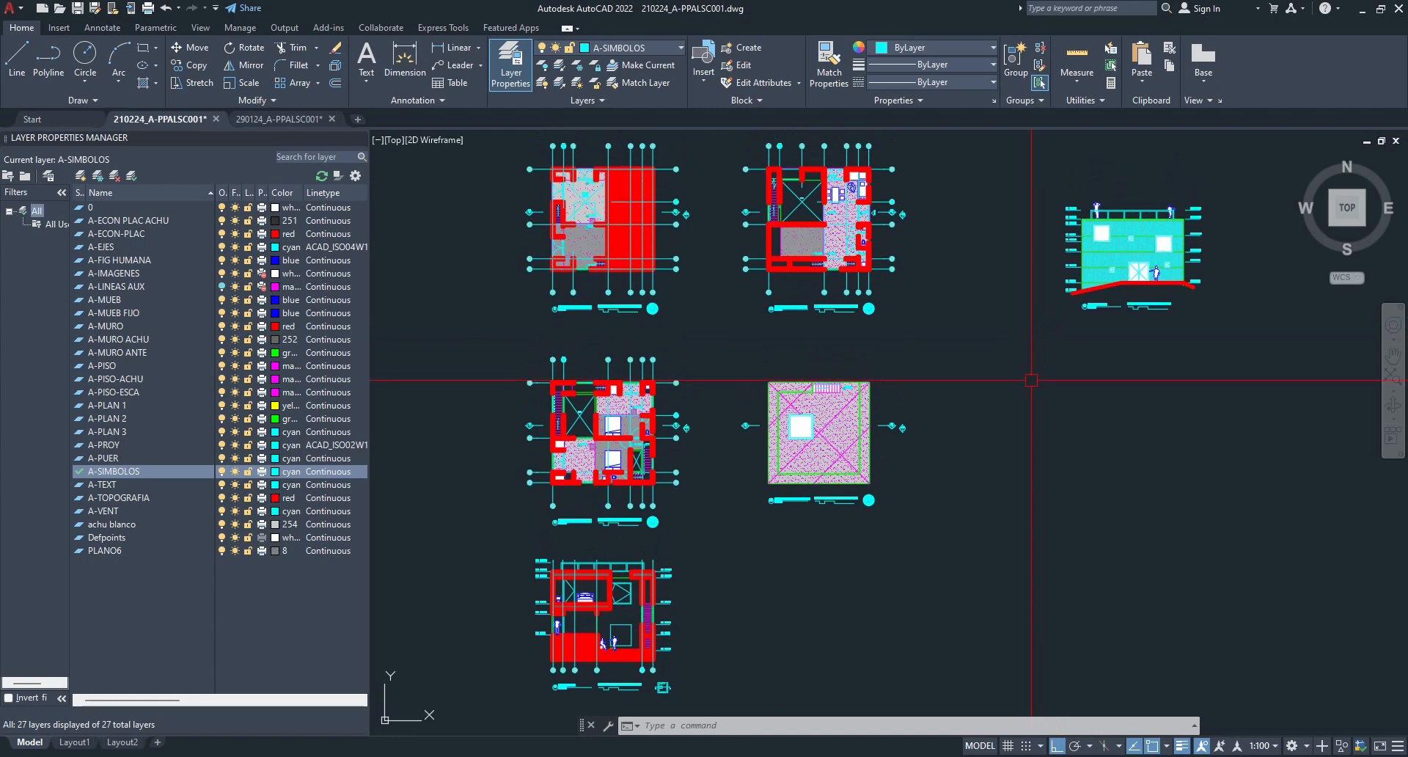